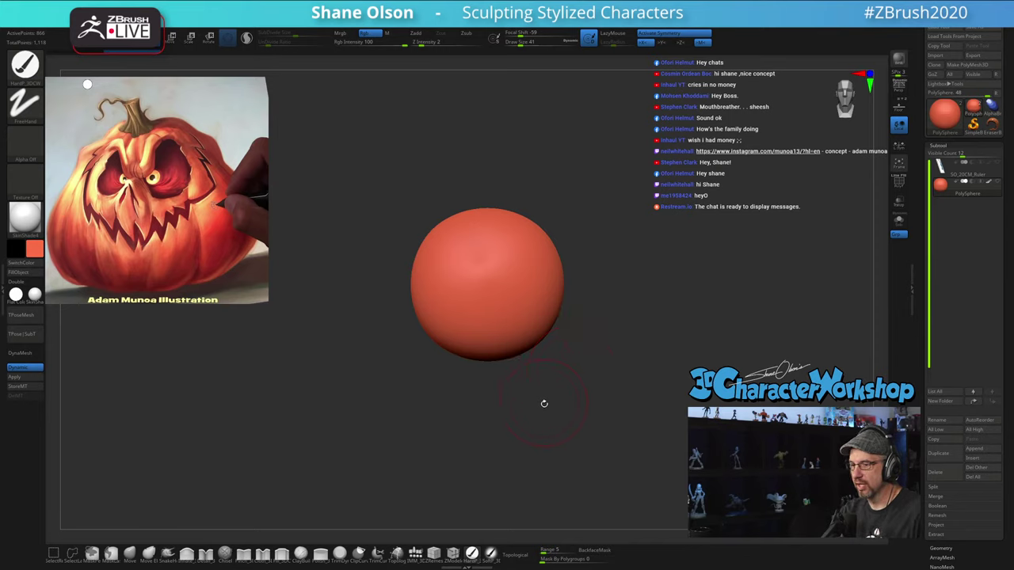
Step: Widen the sphere's lower sides and reshape its upper sides and crown with the Move brush
alt+drag(539, 392, 529, 431)
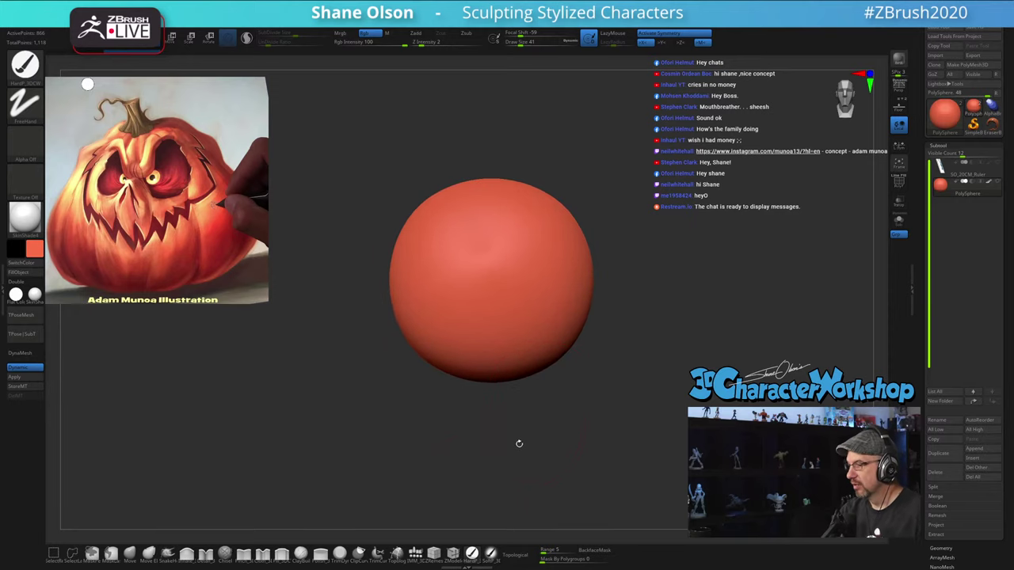
click(130, 553)
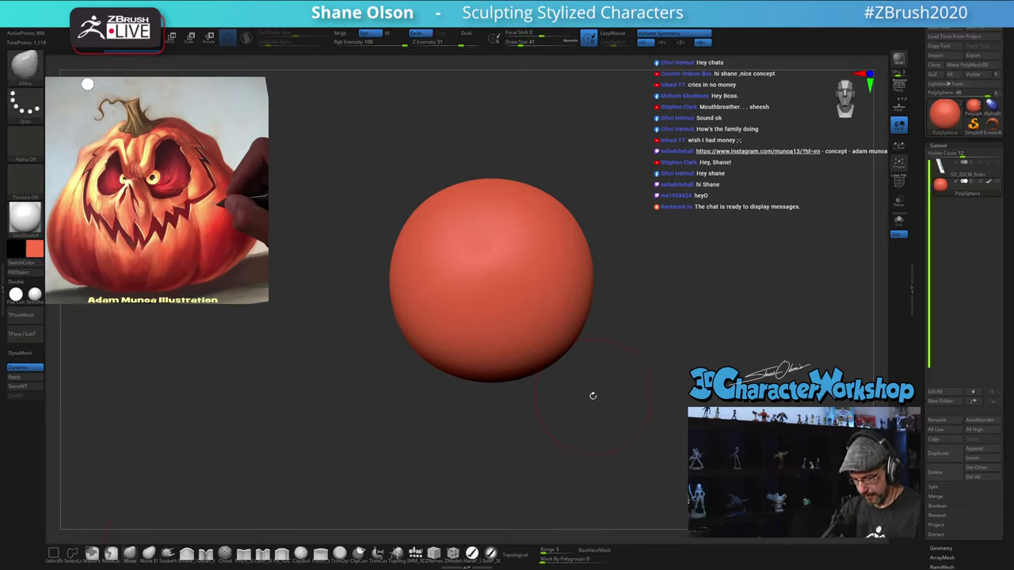
key(s)
key(s)
drag(561, 346, 578, 334)
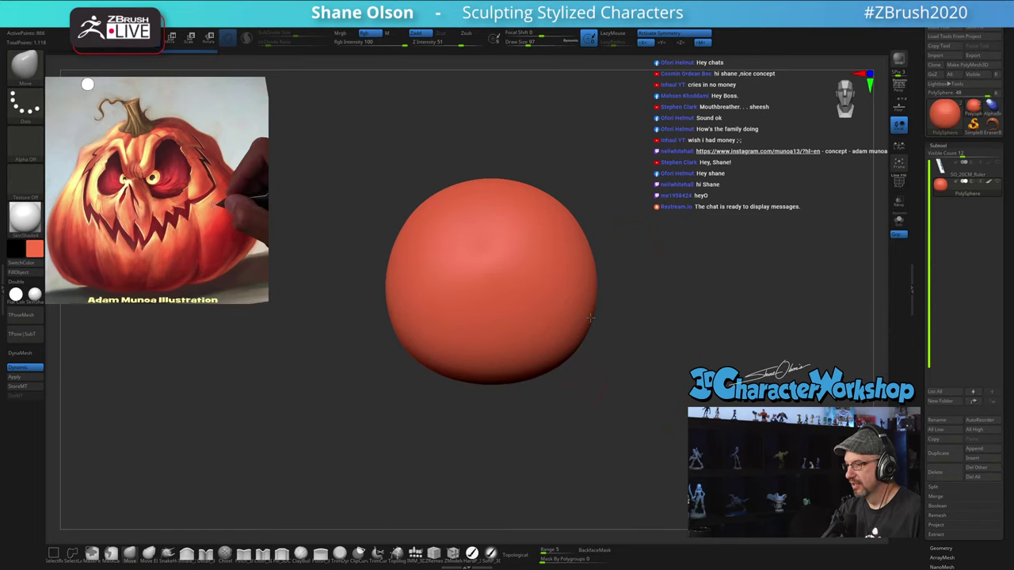
drag(586, 236, 570, 227)
drag(529, 190, 522, 179)
Step: Set the Move brush's draw size to 112 and reshape the lower body from a three-quarter view
key(s)
drag(584, 329, 571, 357)
drag(631, 393, 597, 398)
mouse_move(702, 351)
alt+mouse_down()
mouse_move(647, 353)
mouse_move(622, 342)
alt+mouse_up()
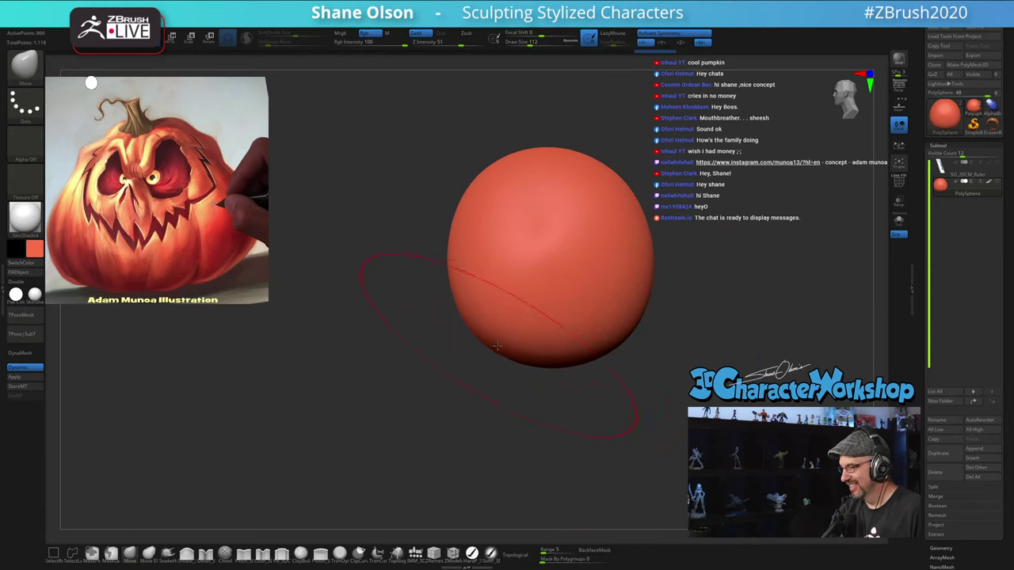
drag(498, 346, 485, 357)
drag(616, 340, 621, 347)
mouse_move(611, 403)
mouse_down()
mouse_move(654, 405)
mouse_move(598, 428)
mouse_up()
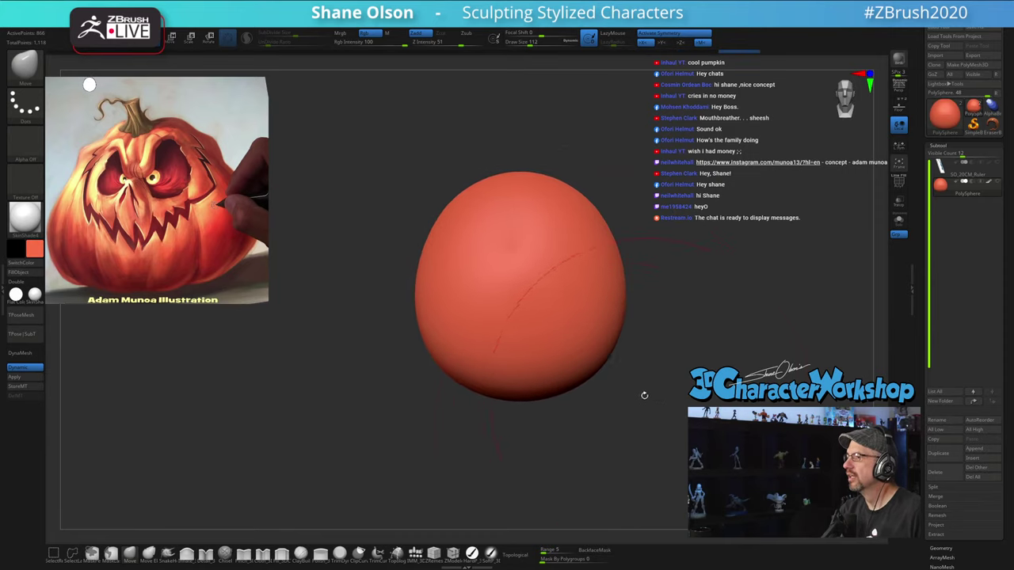
Step: Taper the upper sides and bulge the lower sides into a squat, pear-like pumpkin silhouette
alt+drag(647, 396, 627, 395)
drag(588, 346, 599, 356)
drag(601, 278, 606, 276)
drag(566, 413, 587, 409)
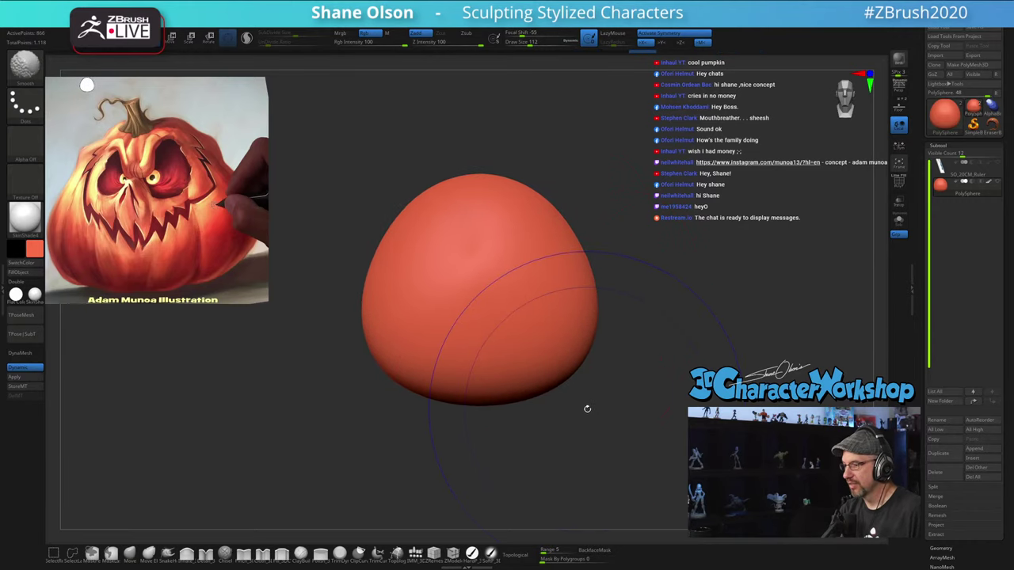
drag(554, 205, 560, 226)
drag(581, 270, 583, 268)
drag(577, 354, 582, 340)
drag(589, 278, 595, 281)
Step: Pull the pumpkin's lower front and back into shape from the side with the Move brush
drag(613, 400, 511, 406)
alt+drag(670, 432, 648, 432)
drag(537, 362, 510, 374)
drag(688, 366, 703, 376)
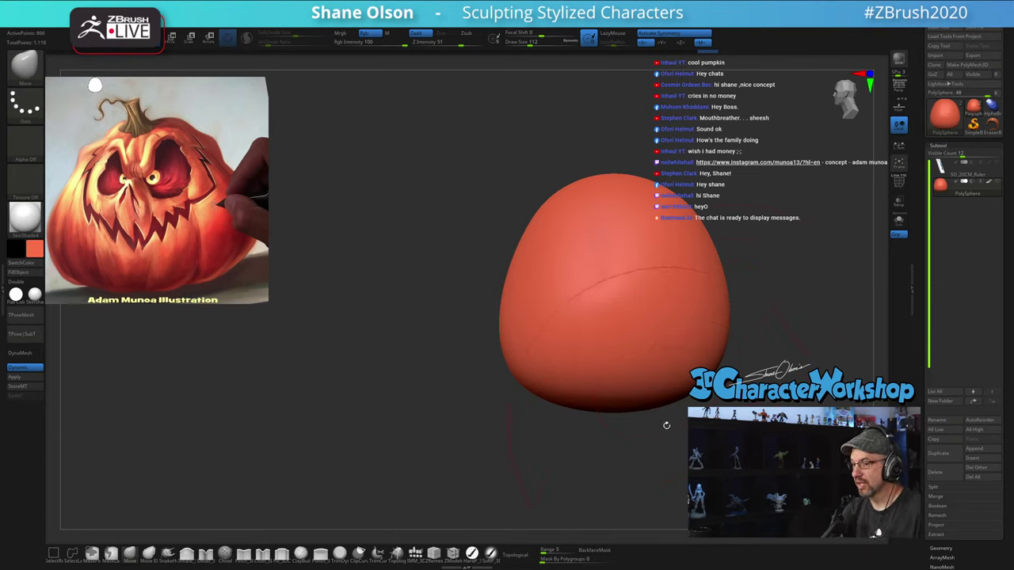
Step: Resize the Move brush and push the pumpkin's top down to flatten its crown
mouse_move(640, 457)
alt+mouse_down()
mouse_move(638, 447)
mouse_move(677, 448)
mouse_move(565, 448)
alt+mouse_up()
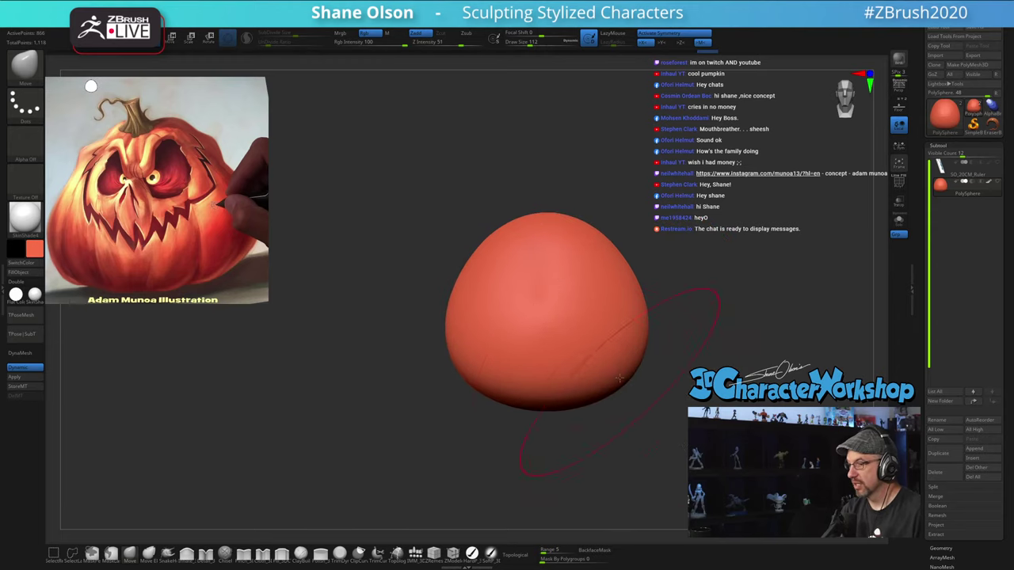
key(s)
drag(640, 223, 632, 221)
key(s)
drag(610, 180, 589, 193)
drag(523, 223, 523, 242)
mouse_move(657, 290)
mouse_down()
mouse_move(624, 293)
mouse_move(688, 288)
mouse_move(654, 294)
mouse_move(671, 285)
mouse_move(672, 309)
mouse_move(646, 298)
mouse_up()
mouse_move(688, 242)
alt+mouse_down()
mouse_move(666, 233)
mouse_move(670, 279)
alt+mouse_up()
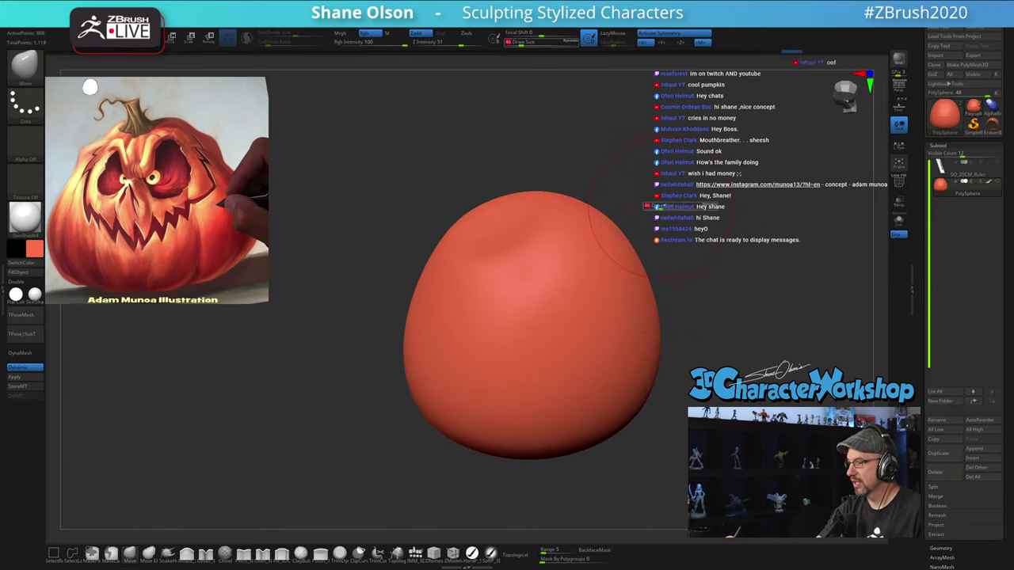
Step: Shrink the Move brush and shape the stem depression in the centre of the crown
key(s)
click(660, 207)
mouse_move(483, 244)
mouse_down()
mouse_move(482, 231)
mouse_move(555, 203)
mouse_up()
drag(701, 334, 721, 351)
drag(697, 387, 722, 387)
Step: Set the brush's draw size to 33, then smooth the crown and refine the side silhouette
mouse_move(737, 293)
alt+mouse_down()
mouse_move(684, 267)
mouse_move(682, 281)
mouse_move(670, 276)
mouse_move(680, 257)
mouse_move(661, 255)
alt+mouse_up()
key(s)
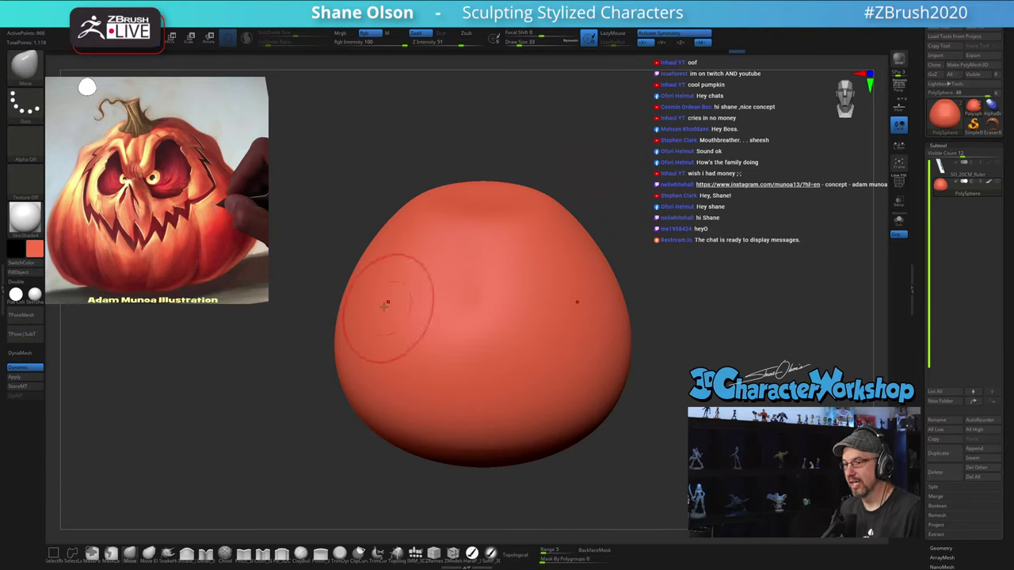
alt+drag(655, 213, 641, 196)
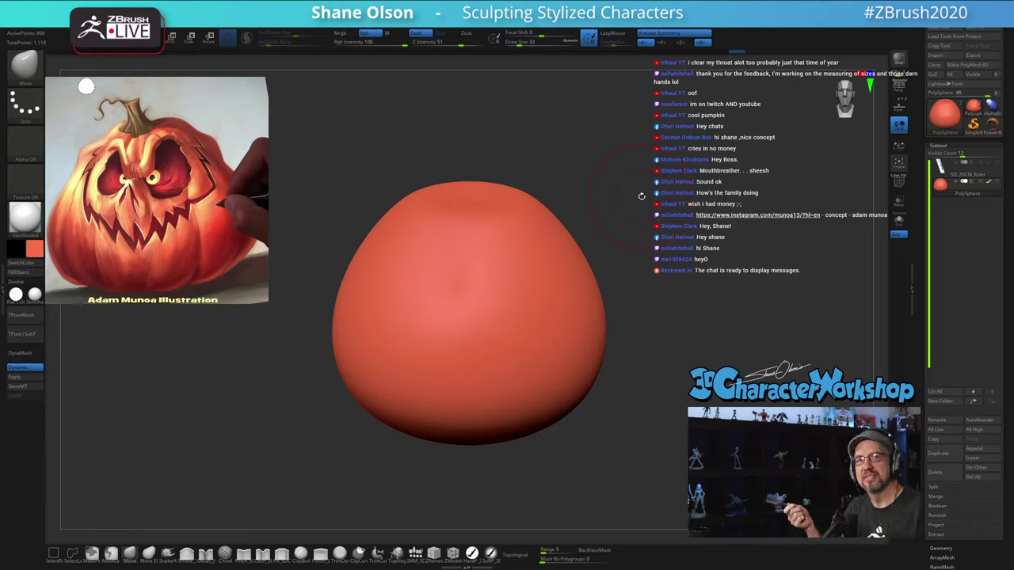
alt+drag(626, 301, 619, 308)
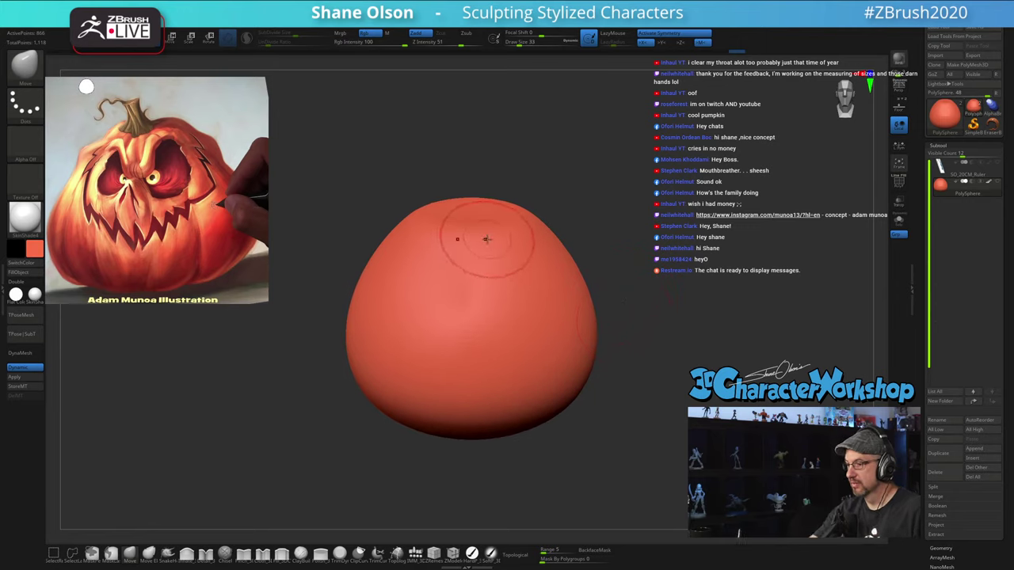
key(shift)
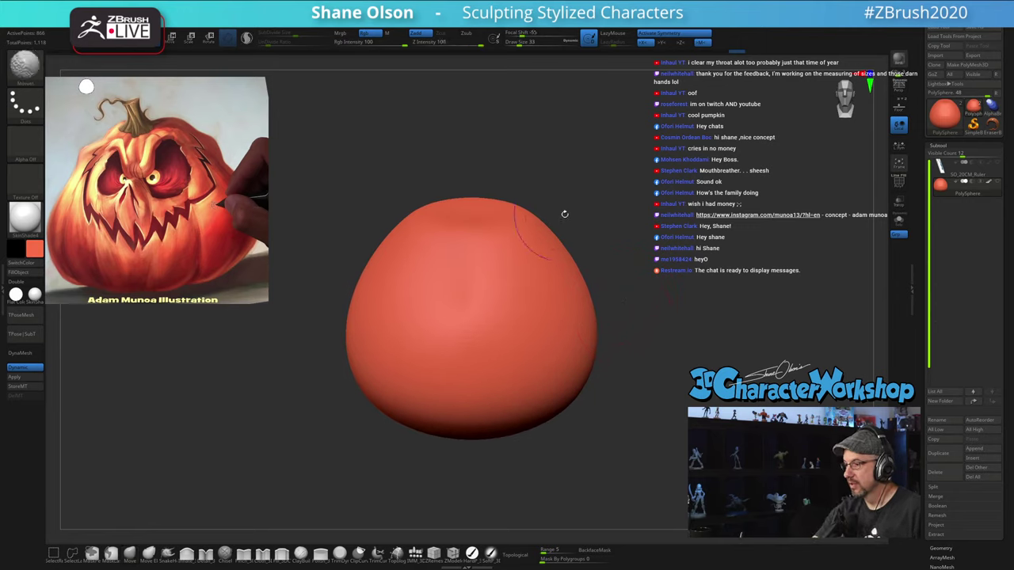
key(shift)
mouse_move(621, 263)
mouse_down()
mouse_move(586, 285)
mouse_move(615, 274)
mouse_up()
drag(611, 318, 620, 328)
alt+drag(585, 410, 581, 427)
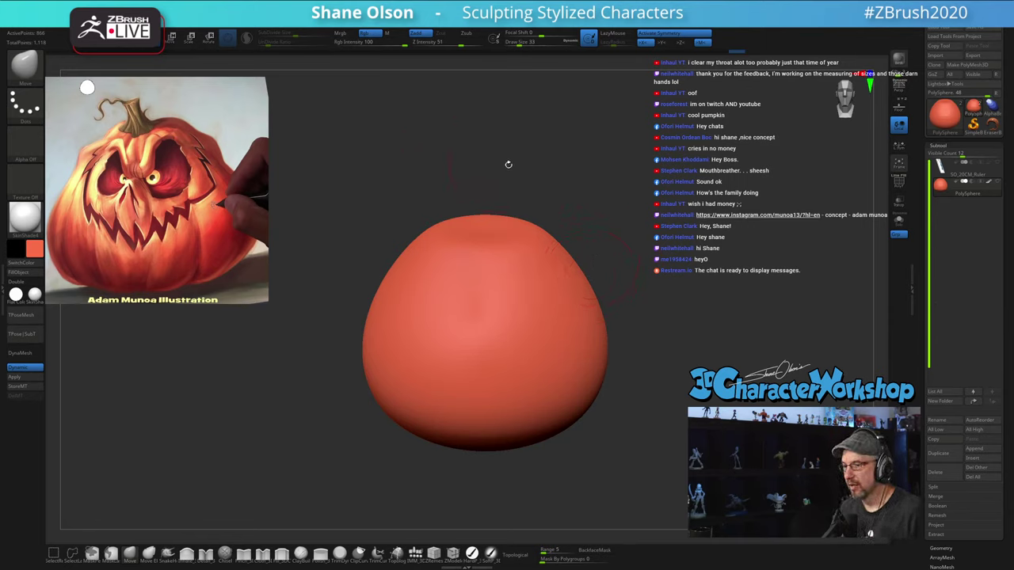
Step: Apply the dynamic subdivision to the pumpkin mesh and display its polygon wireframe
click(23, 377)
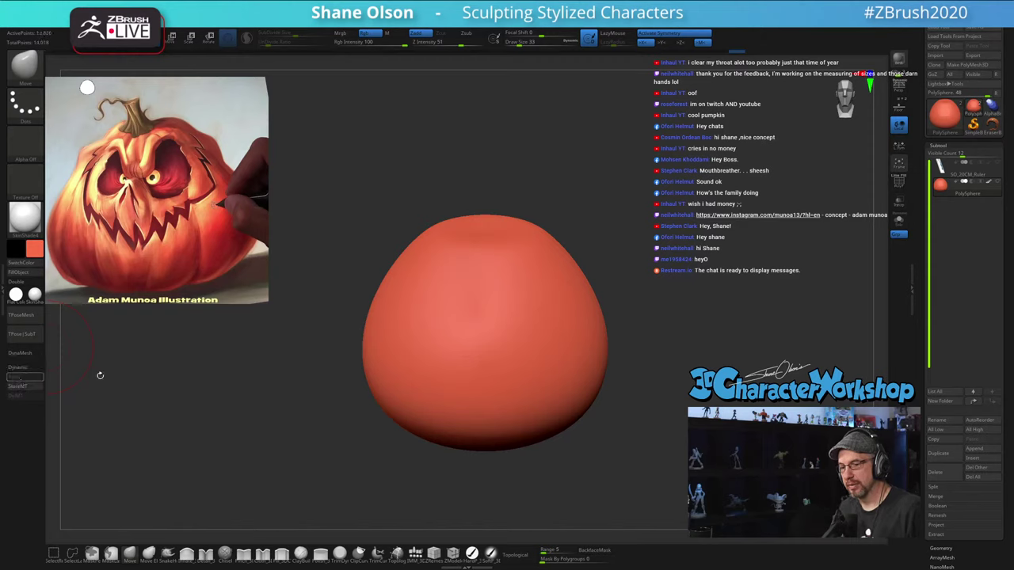
key(shift+f)
drag(694, 274, 601, 169)
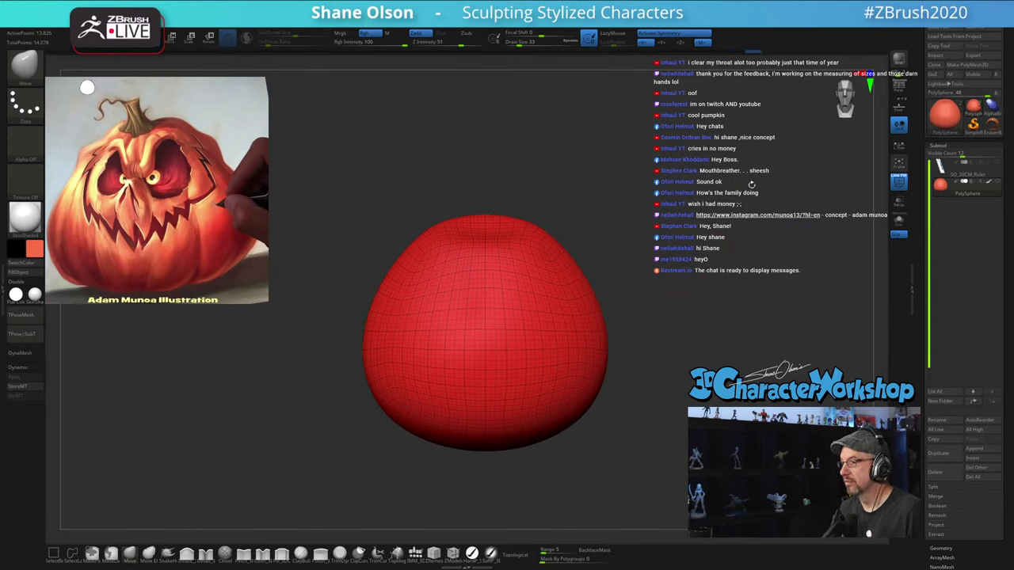
Step: Delete the pumpkin mesh's lower subdivision levels in its geometry settings
drag(921, 482, 938, 409)
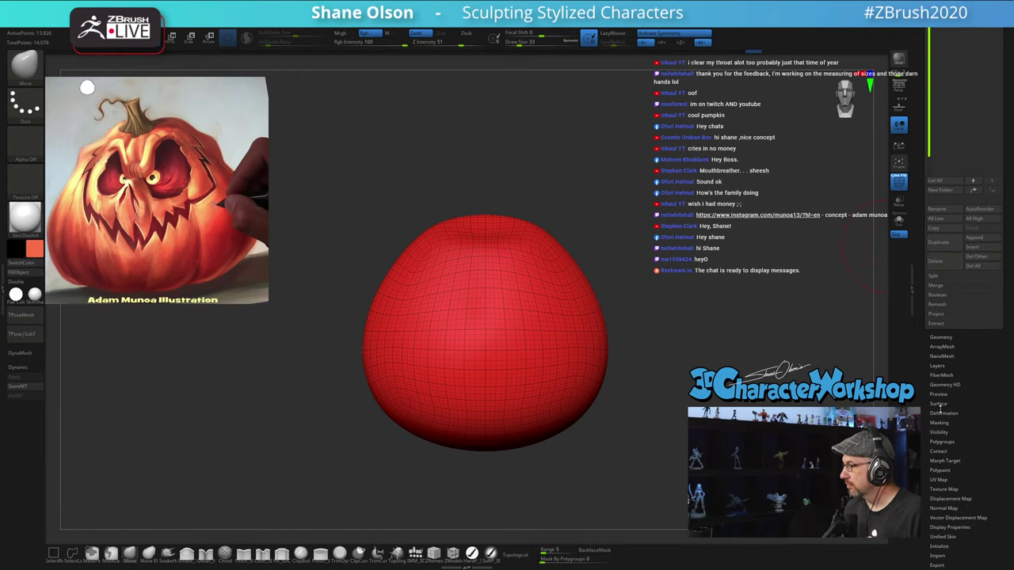
shift+click(947, 339)
click(945, 365)
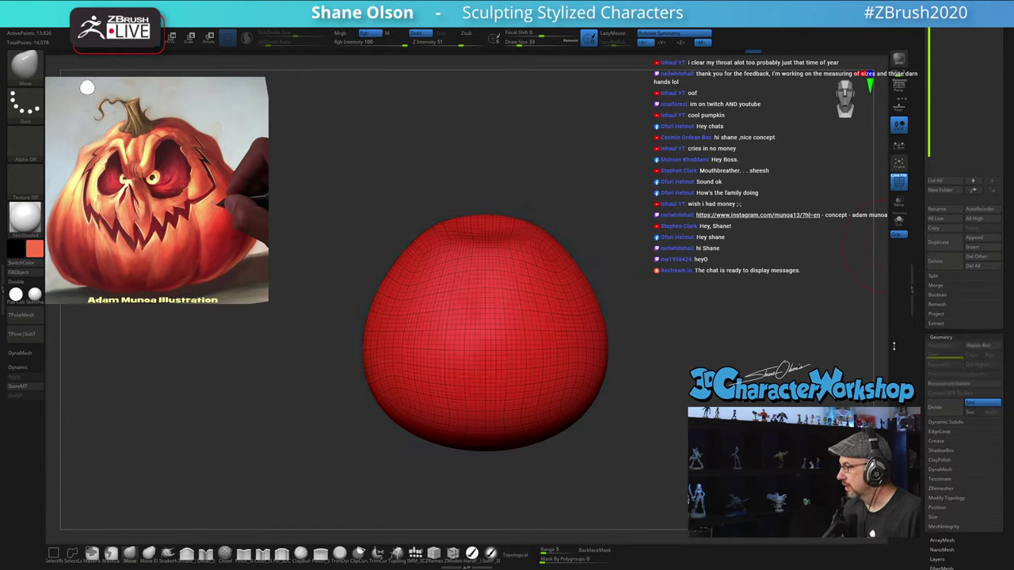
alt+drag(663, 245, 616, 192)
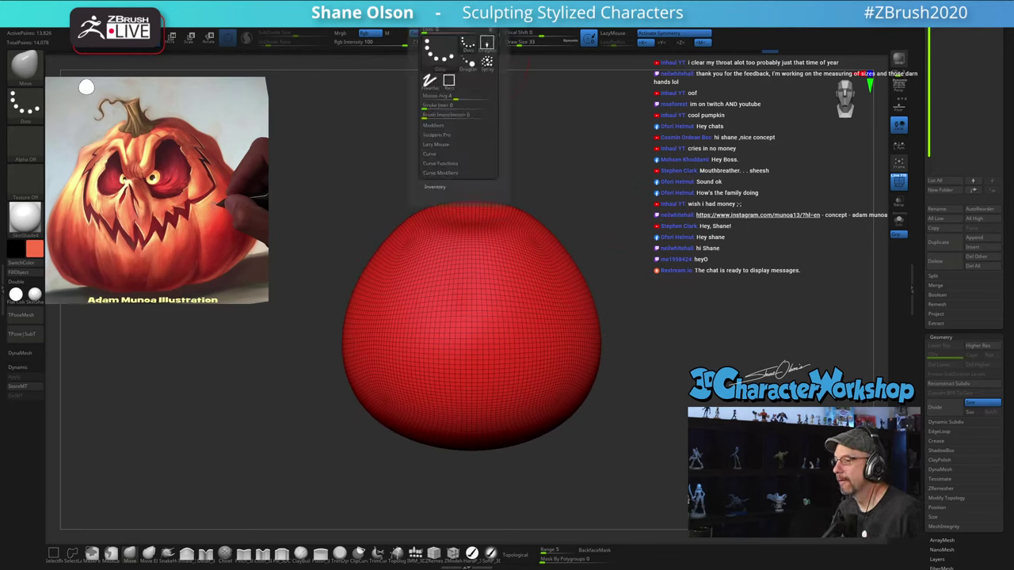
Step: Set up Sculptris Pro for the Smooth brush with Combined sizing and a subdivide size of about 0.104
mouse_move(430, 22)
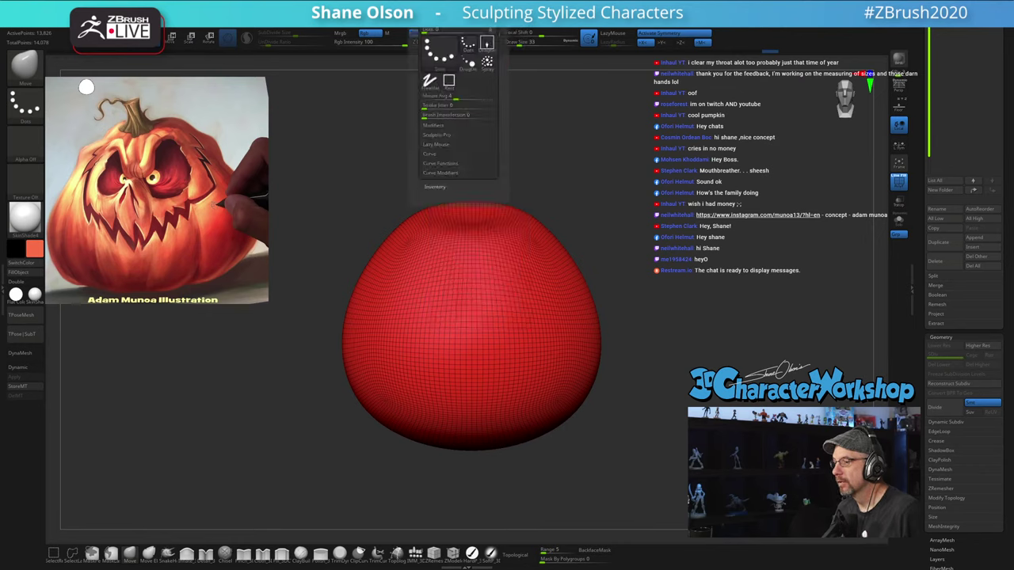
click(441, 136)
shift+click(433, 153)
click(454, 146)
drag(460, 163, 450, 163)
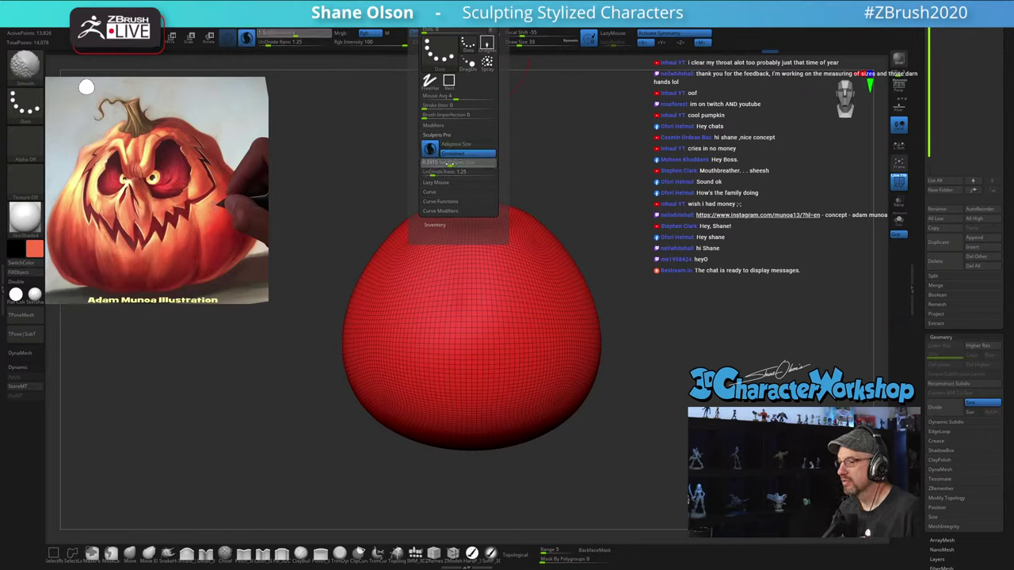
key(shift)
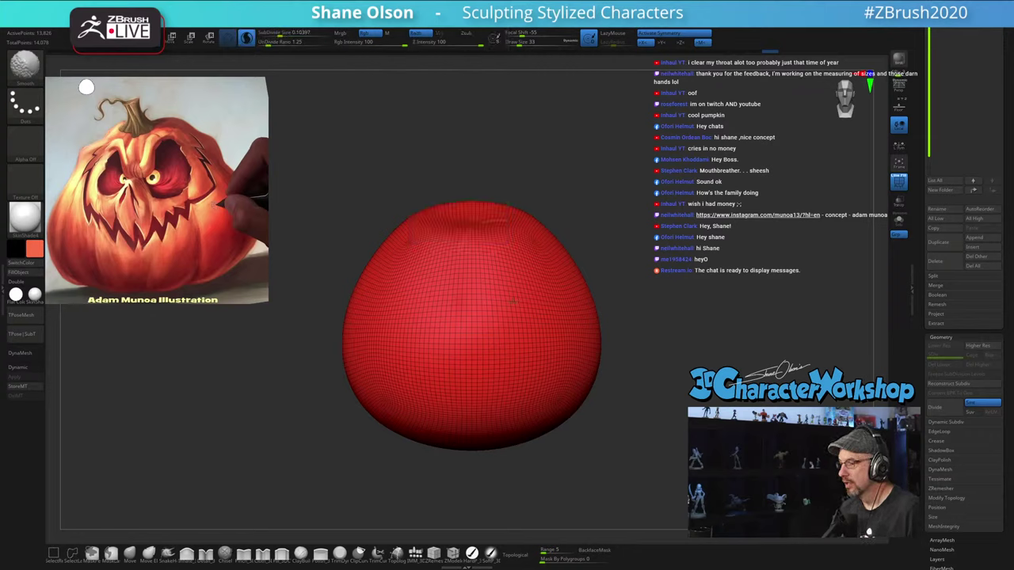
Step: Test the Smooth brush with Sculptris Pro on the pumpkin's upper front, then undo the stroke
key(space)
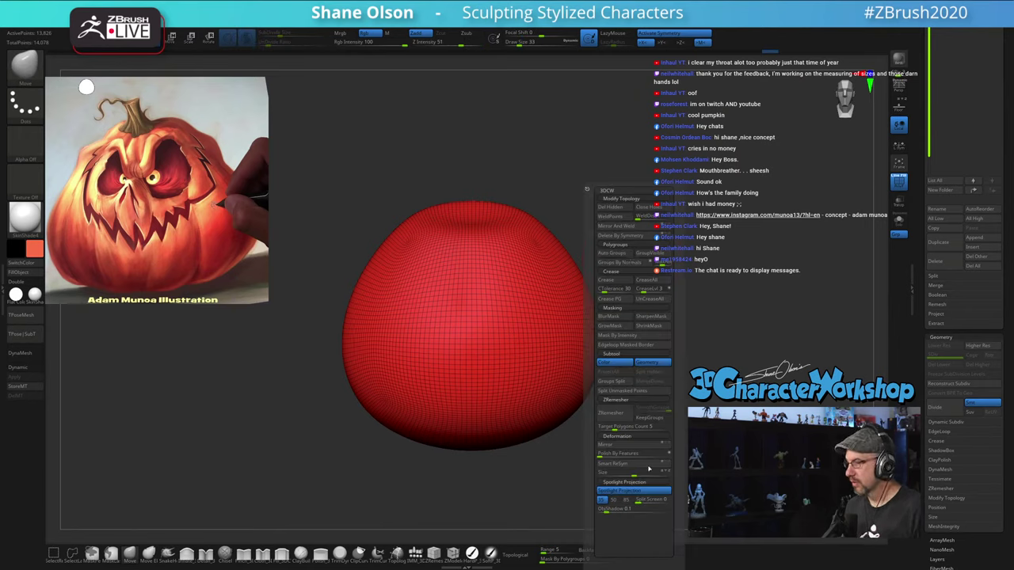
key(shift)
mouse_move(546, 299)
shift+mouse_down()
mouse_move(494, 290)
mouse_move(519, 240)
shift+mouse_up()
key(ctrl)
key(ctrl+z)
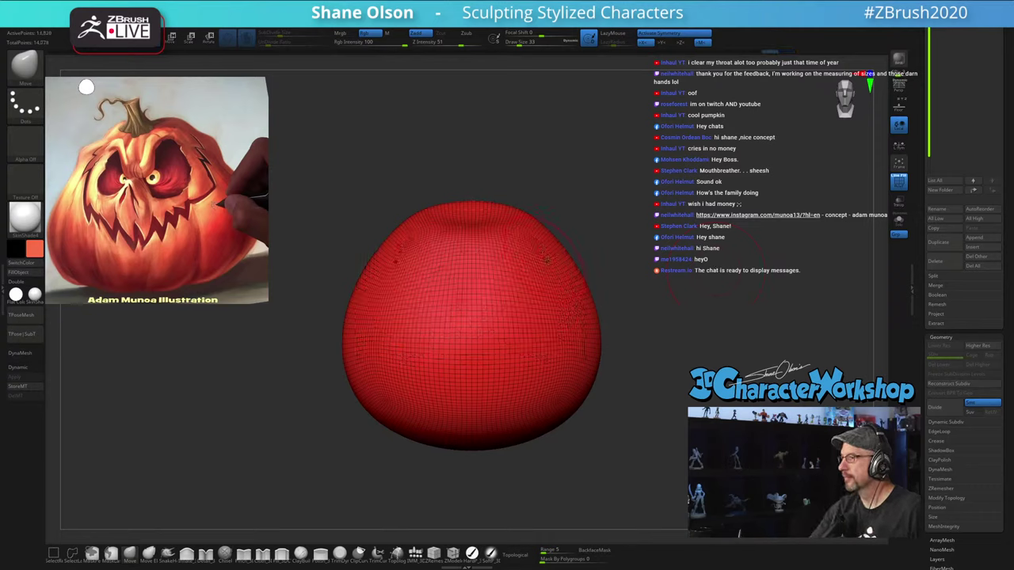
alt+drag(616, 290, 605, 262)
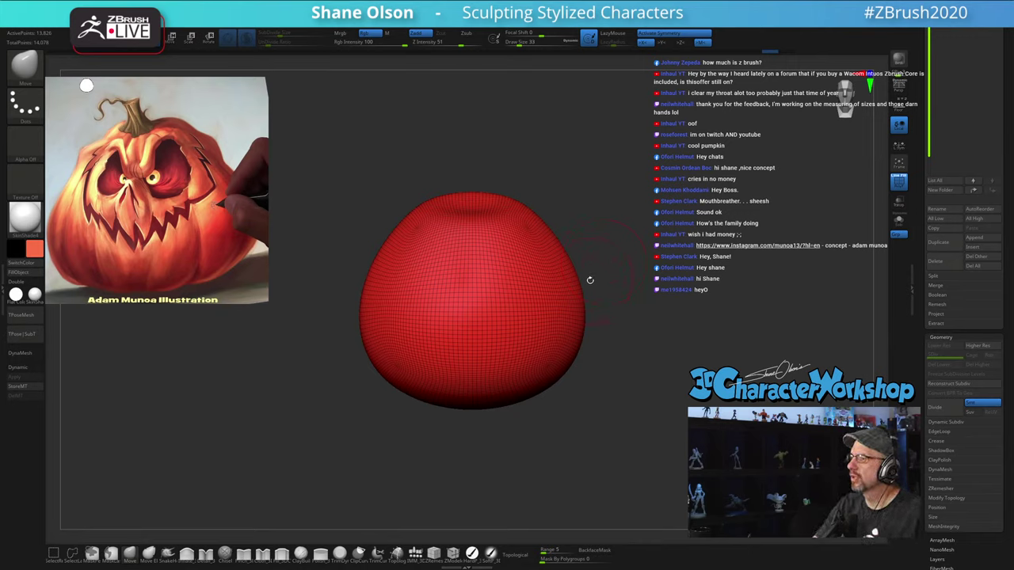
Step: Smooth the centre of the pumpkin's front using Sculptris Pro retessellation
alt+drag(589, 282, 589, 304)
key(1)
mouse_move(471, 277)
mouse_down()
mouse_move(487, 265)
mouse_move(517, 291)
mouse_move(519, 263)
mouse_move(548, 324)
mouse_move(540, 346)
mouse_up()
key(2)
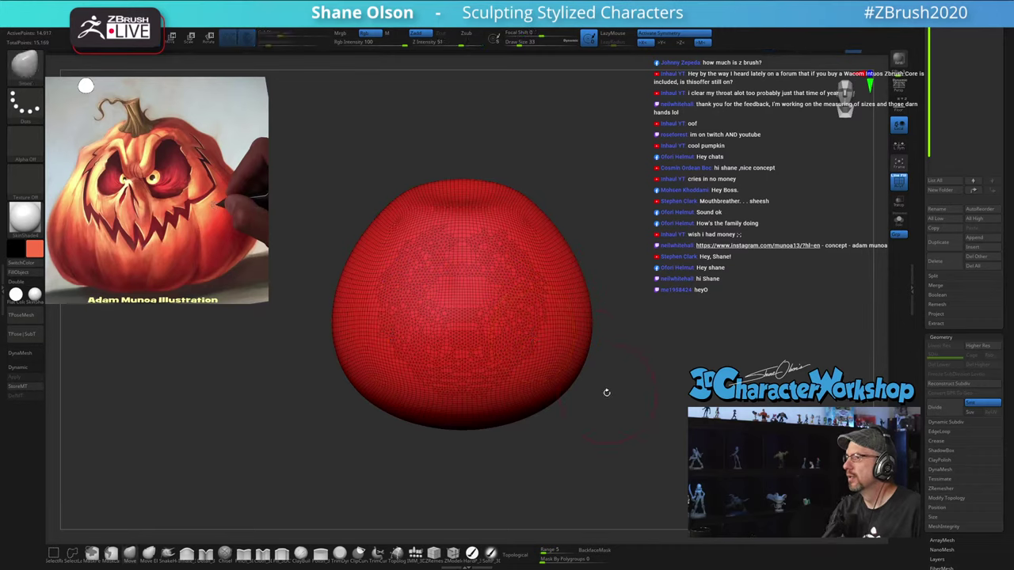
Step: Smooth the pumpkin's sides and underside with the Smooth brush using Sculptris Pro
drag(597, 412, 595, 422)
drag(582, 455, 590, 410)
alt+drag(619, 449, 632, 412)
drag(583, 440, 577, 476)
mouse_move(522, 396)
shift+mouse_down()
mouse_move(546, 280)
mouse_move(585, 252)
mouse_move(598, 325)
mouse_move(583, 387)
shift+mouse_up()
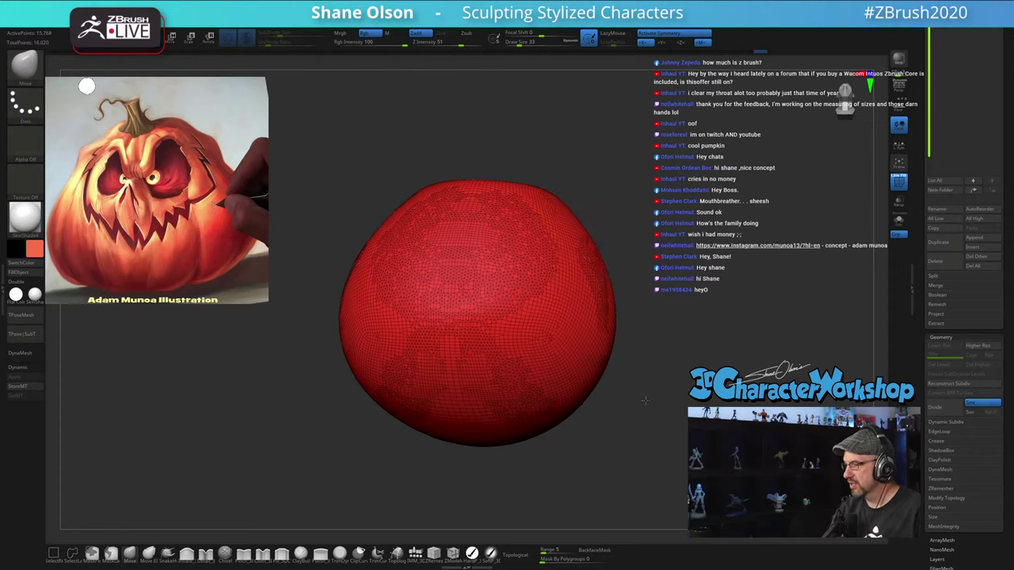
drag(651, 403, 631, 400)
mouse_move(628, 285)
shift+mouse_down()
mouse_move(608, 323)
mouse_move(618, 340)
mouse_move(636, 329)
mouse_move(630, 403)
shift+mouse_up()
mouse_move(664, 443)
mouse_down()
mouse_move(646, 424)
mouse_move(669, 371)
mouse_move(609, 453)
mouse_move(541, 443)
mouse_up()
drag(622, 488, 638, 453)
mouse_move(533, 466)
shift+mouse_down()
mouse_move(432, 392)
mouse_move(524, 458)
shift+mouse_up()
alt+drag(618, 430, 632, 397)
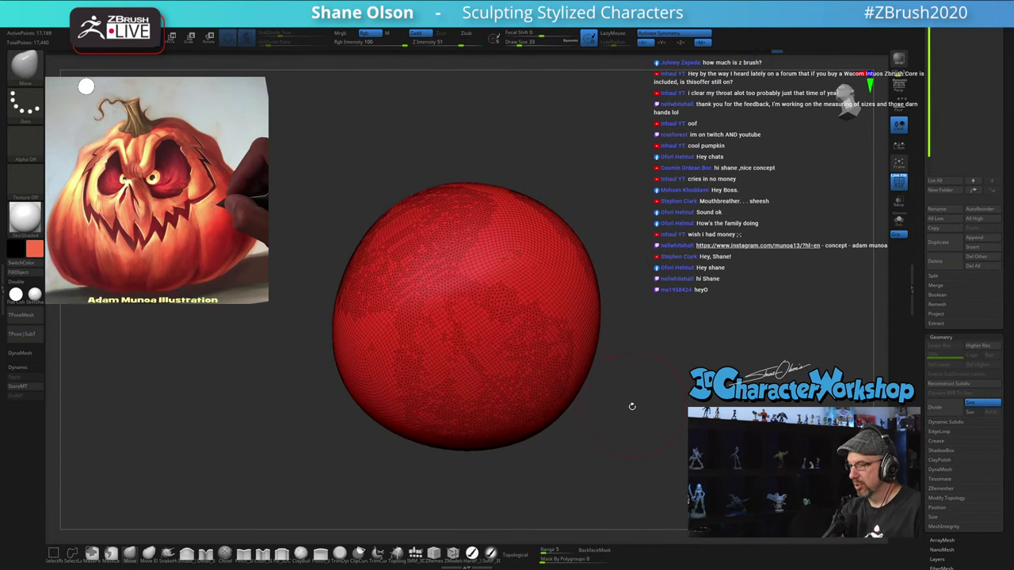
Step: Set the Move brush's draw size to 44 and try pushing a hollow into the pumpkin's underside
click(131, 554)
key(s)
drag(611, 418, 606, 429)
drag(490, 359, 484, 342)
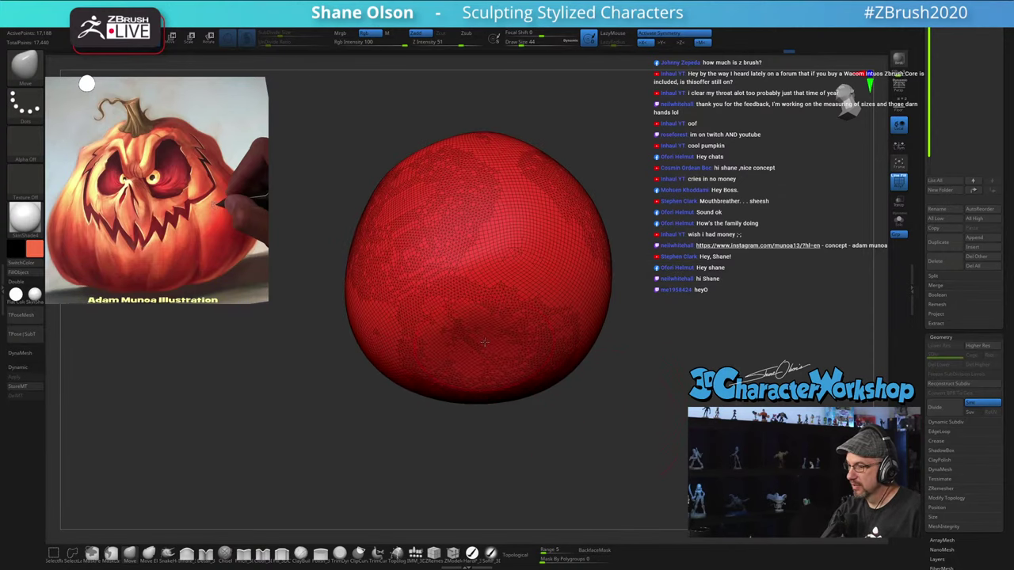
drag(617, 353, 618, 378)
drag(480, 338, 483, 334)
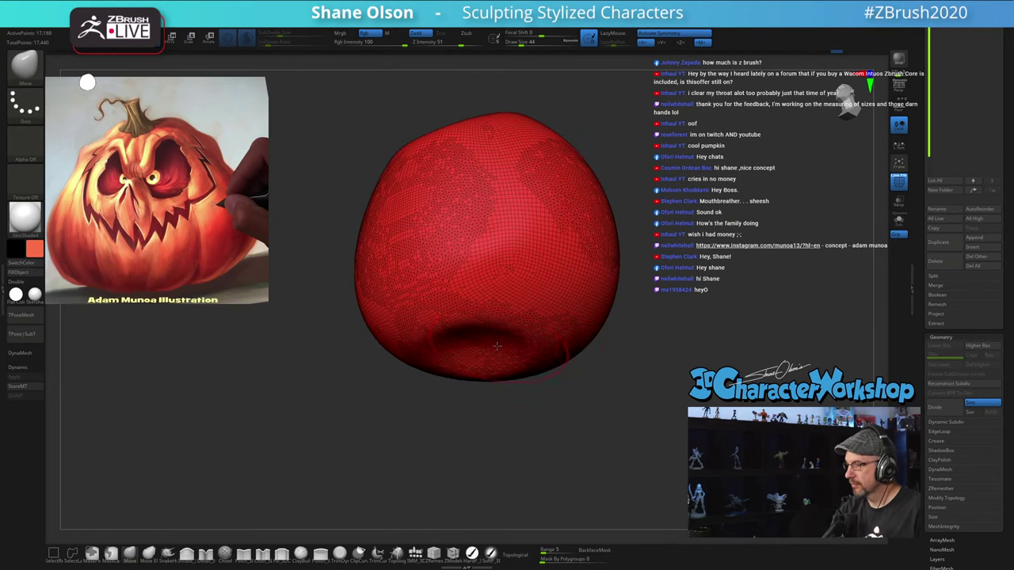
drag(617, 361, 648, 331)
drag(616, 365, 606, 389)
Step: Undo the Move brush strokes on the pumpkin's underside
key(ctrl+z)
key(ctrl+z)
key(ctrl+z)
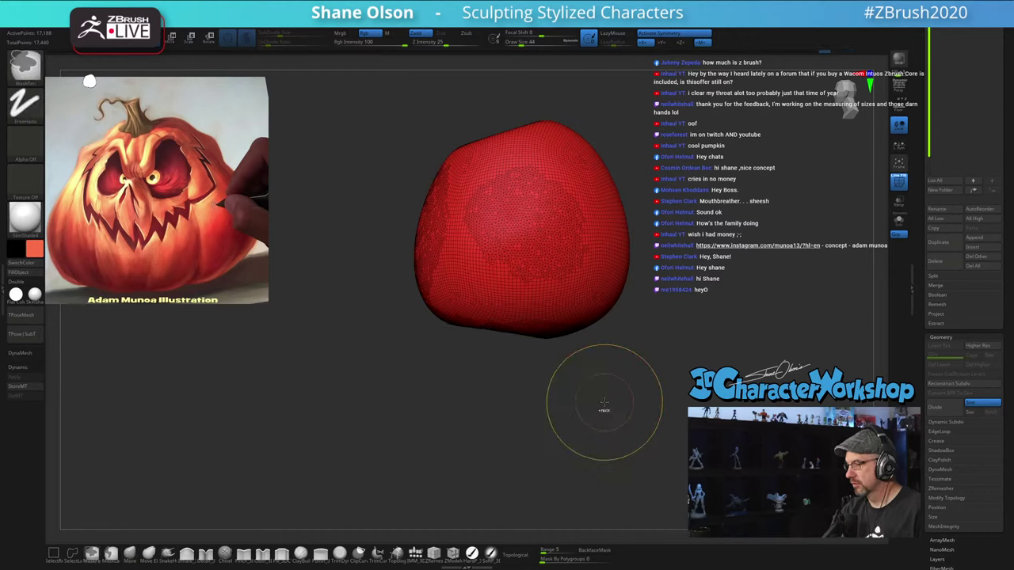
key(ctrl+z)
key(ctrl+z)
key(ctrl+z)
key(ctrl+z)
Step: Push the centre of the underside inward with the Move brush to form a shallow concave base
drag(602, 404, 601, 350)
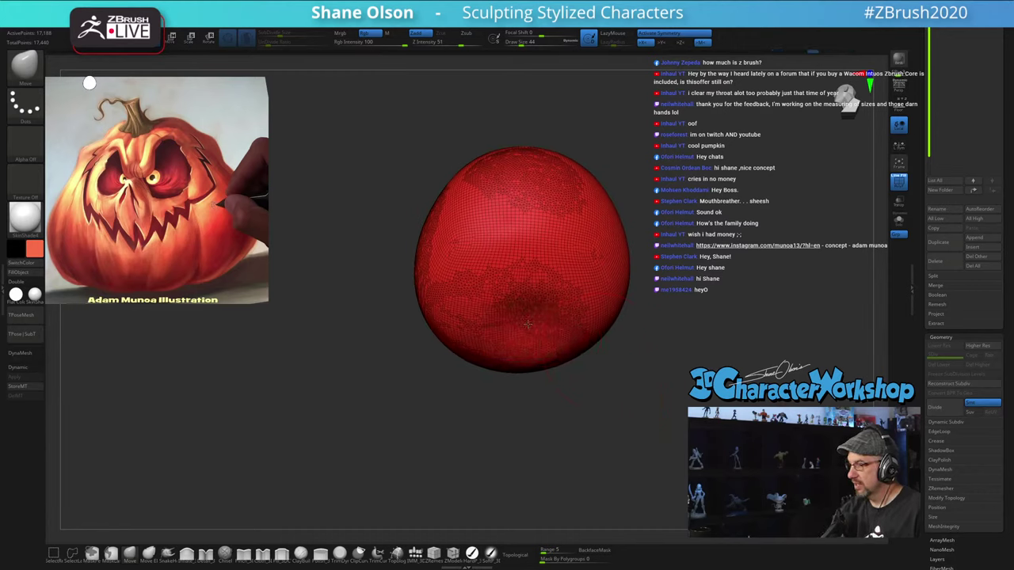
drag(575, 402, 584, 423)
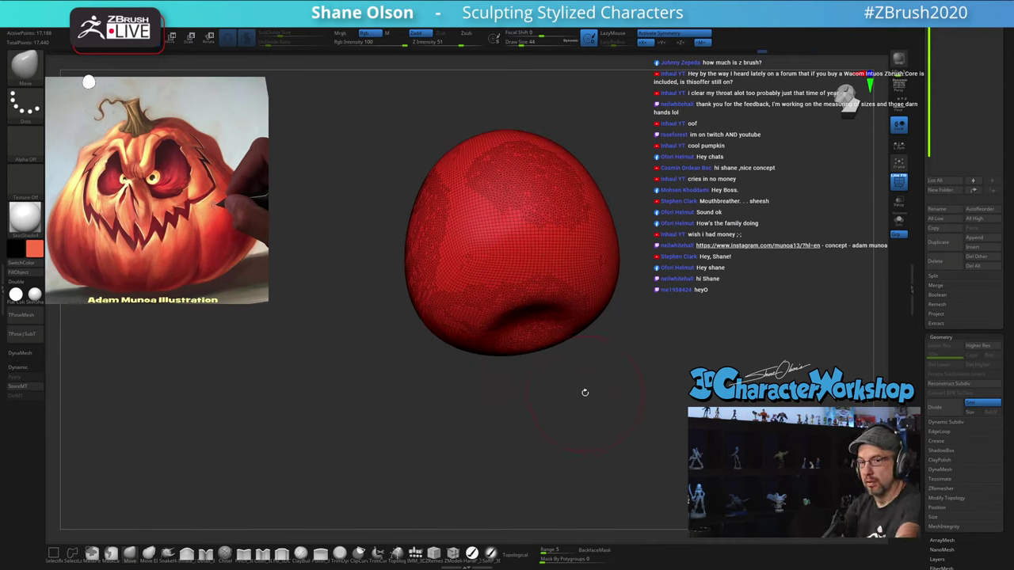
drag(568, 376, 565, 371)
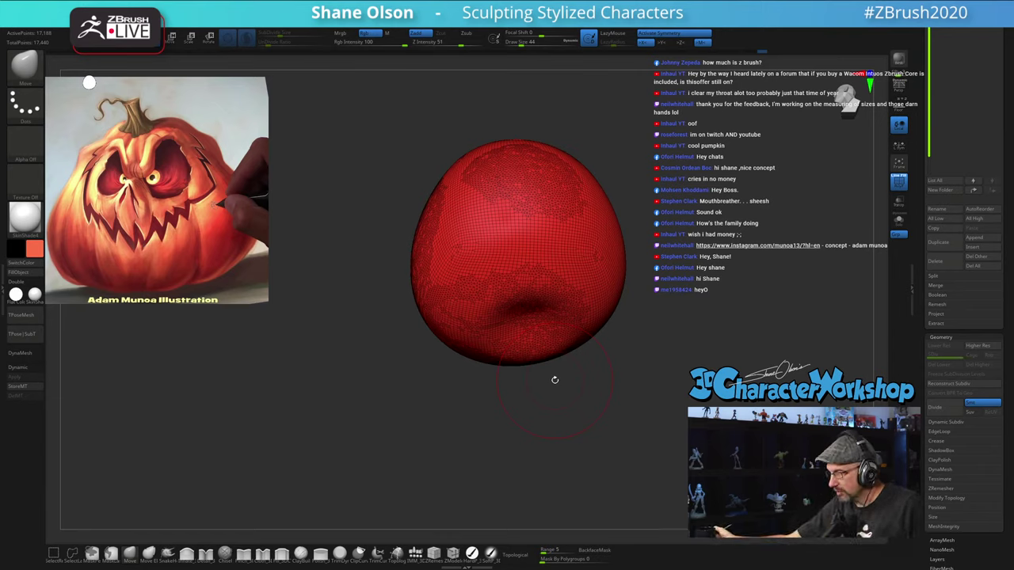
drag(588, 408, 594, 424)
drag(589, 361, 603, 423)
drag(597, 327, 593, 334)
mouse_move(545, 451)
mouse_down()
mouse_move(538, 396)
mouse_move(537, 422)
mouse_move(541, 414)
mouse_move(550, 439)
mouse_up()
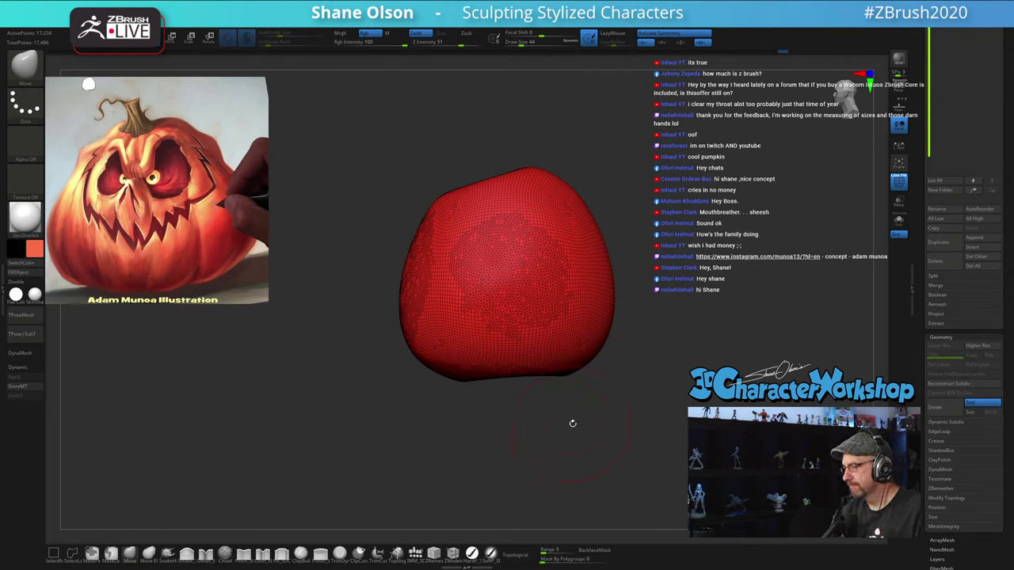
Step: Set the Move brush's draw size to 33 and check the pumpkin's silhouette from the front and side
mouse_move(556, 438)
mouse_down()
mouse_move(597, 431)
mouse_move(555, 461)
mouse_up()
key(s)
drag(575, 452, 577, 451)
key(s)
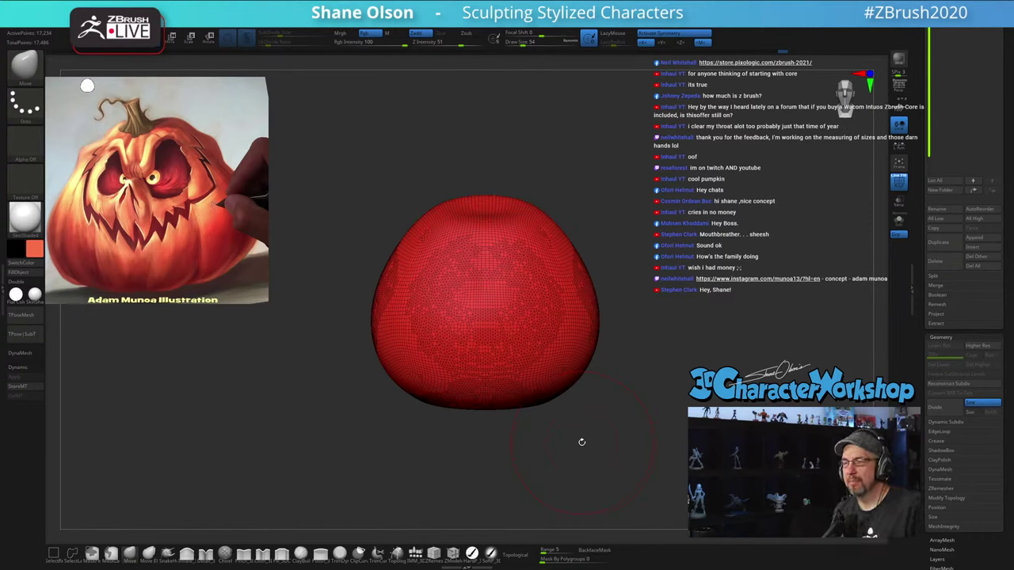
alt+drag(622, 357, 610, 400)
key(s)
drag(562, 331, 559, 331)
alt+drag(646, 400, 620, 413)
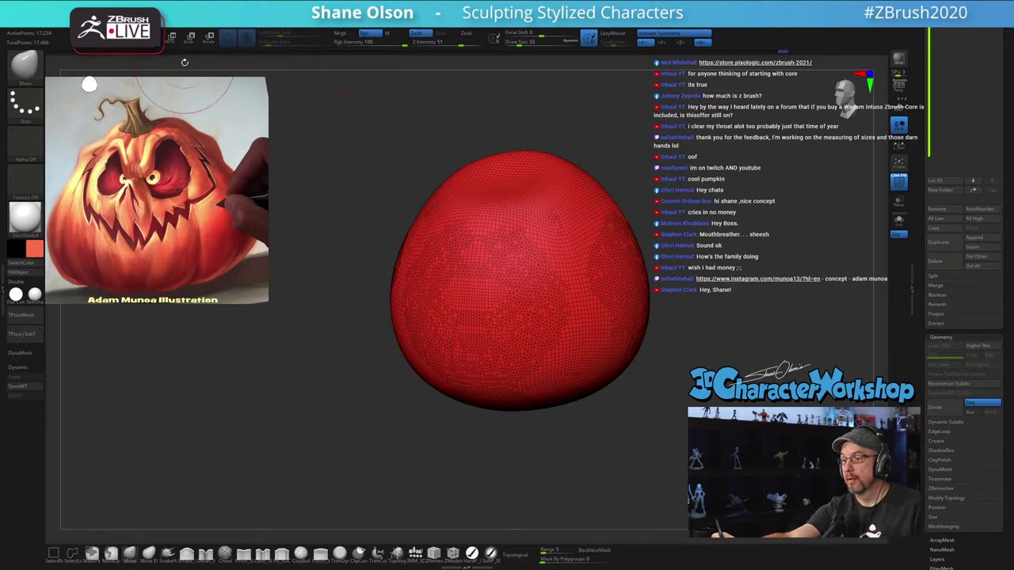
Step: Smooth the pumpkin's front and sides all around the body with the Smooth brush
key(shift)
key(shift)
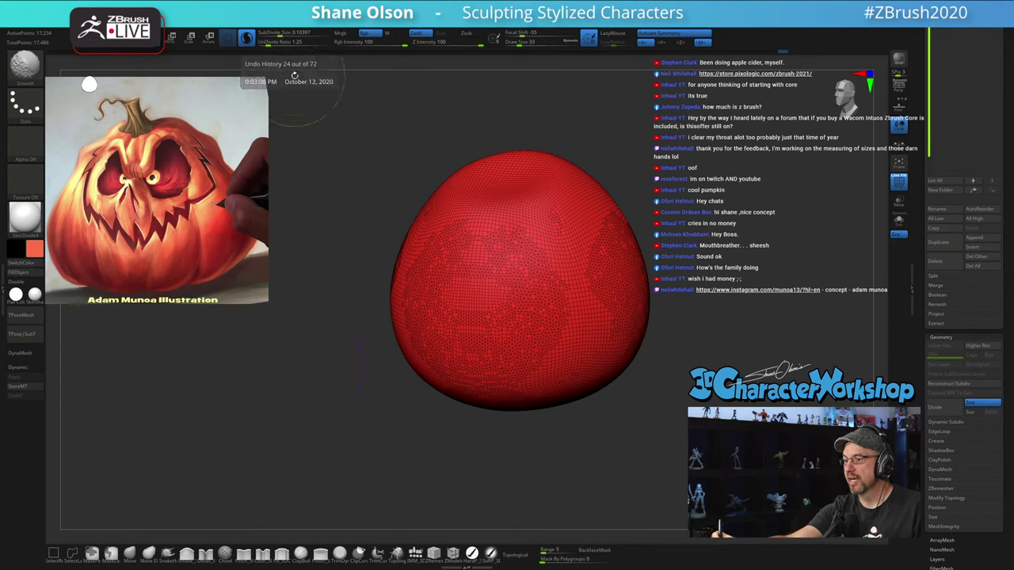
key(shift)
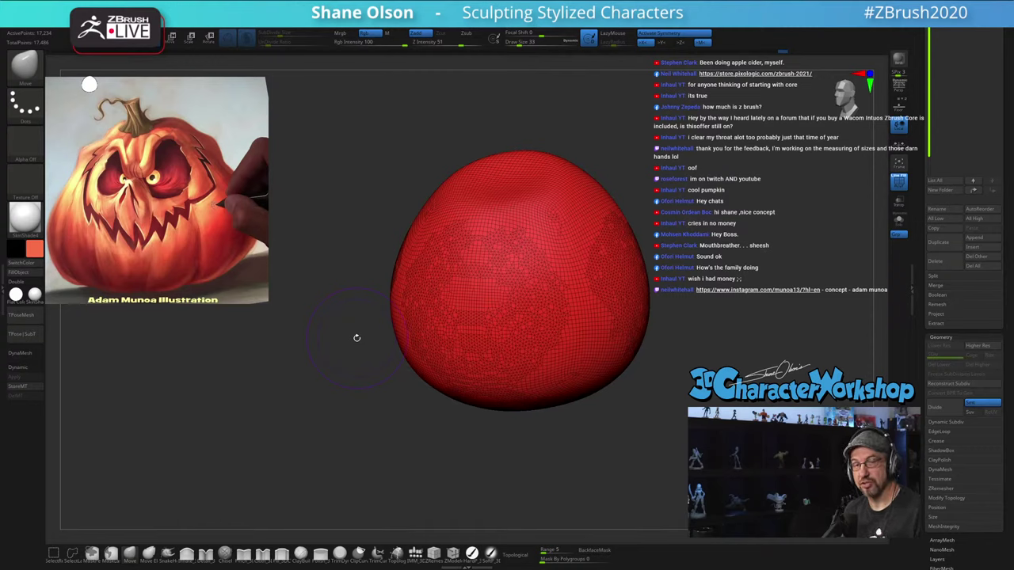
drag(631, 399, 634, 401)
key(shift)
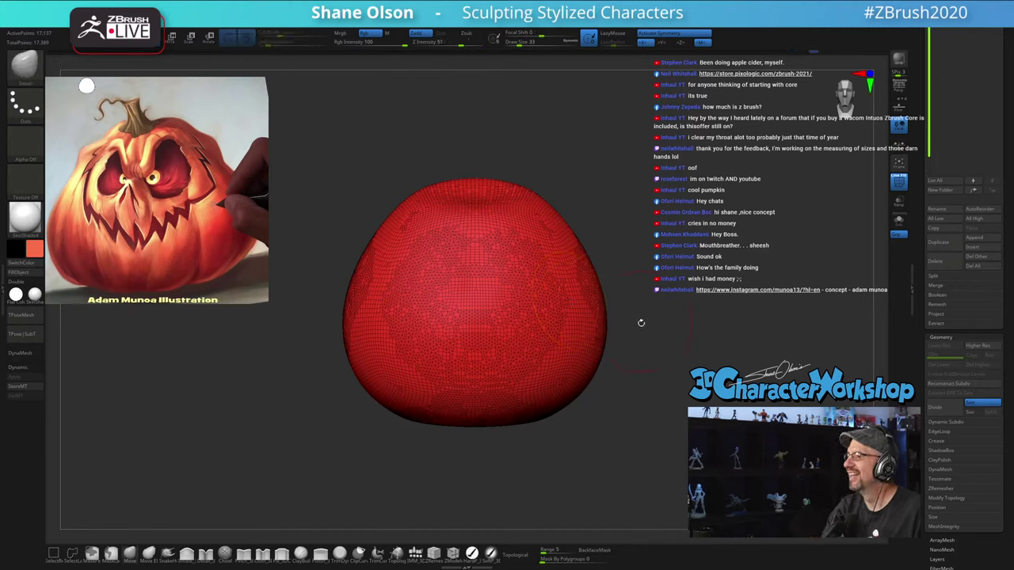
alt+drag(634, 363, 609, 373)
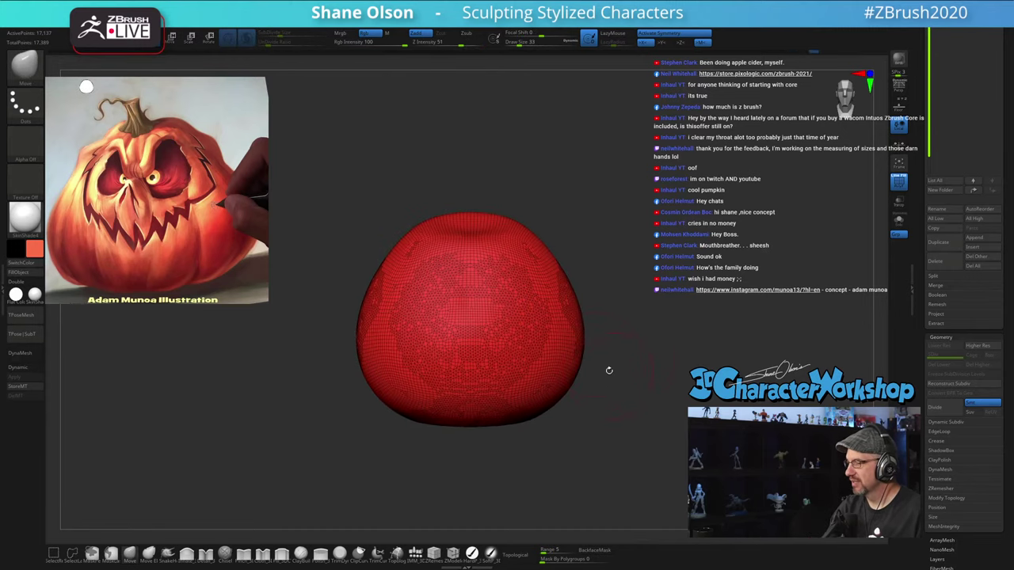
shift+drag(559, 294, 552, 373)
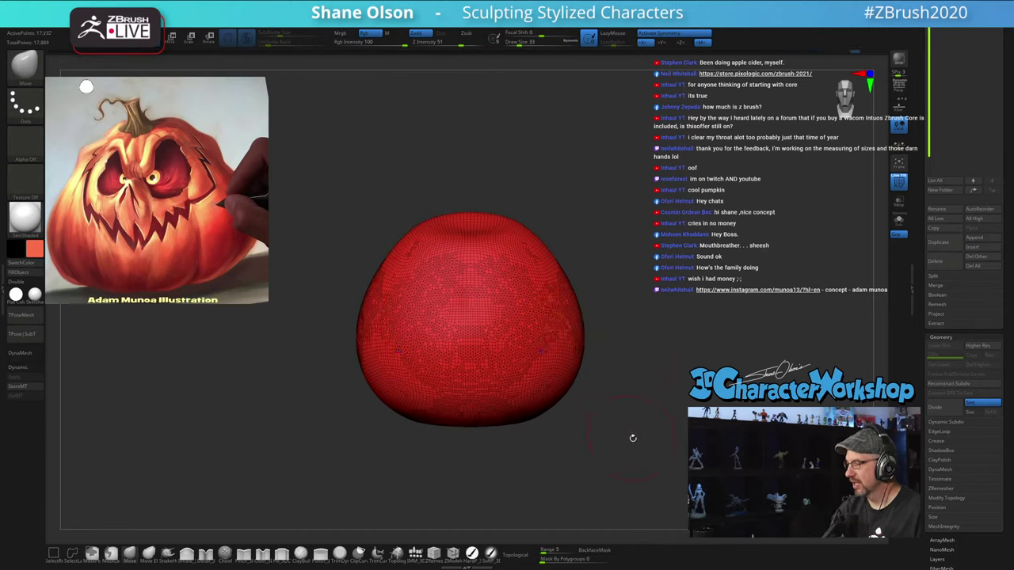
drag(636, 430, 572, 416)
mouse_move(659, 375)
shift+mouse_down()
mouse_move(663, 347)
mouse_move(675, 361)
shift+mouse_up()
drag(723, 443, 656, 440)
mouse_move(786, 307)
shift+mouse_down()
mouse_move(722, 336)
mouse_move(780, 373)
mouse_move(808, 354)
shift+mouse_up()
alt+drag(732, 472, 564, 444)
drag(678, 458, 570, 445)
mouse_move(624, 326)
shift+mouse_down()
mouse_move(630, 317)
mouse_move(637, 361)
shift+mouse_up()
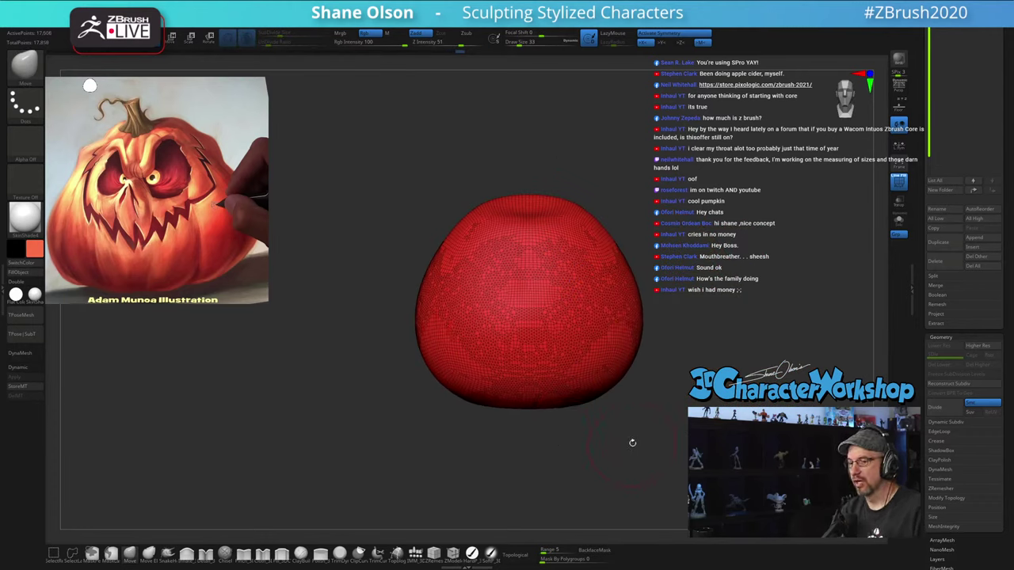
Step: Switch to the Pinch_3DCW brush, hide the polyframe wireframe and set the draw size to 27
click(244, 554)
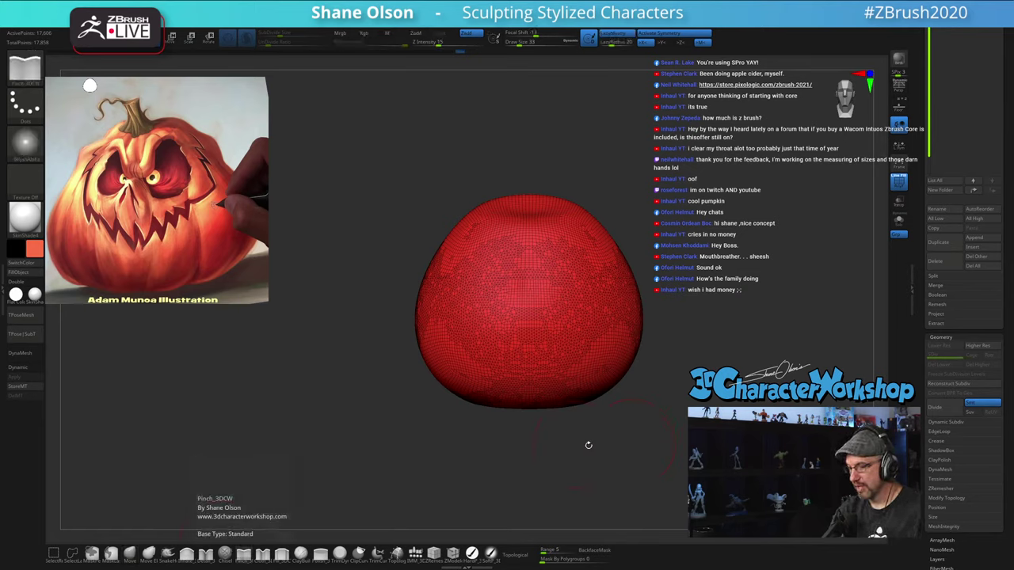
key(shift+f)
alt+drag(606, 439, 583, 457)
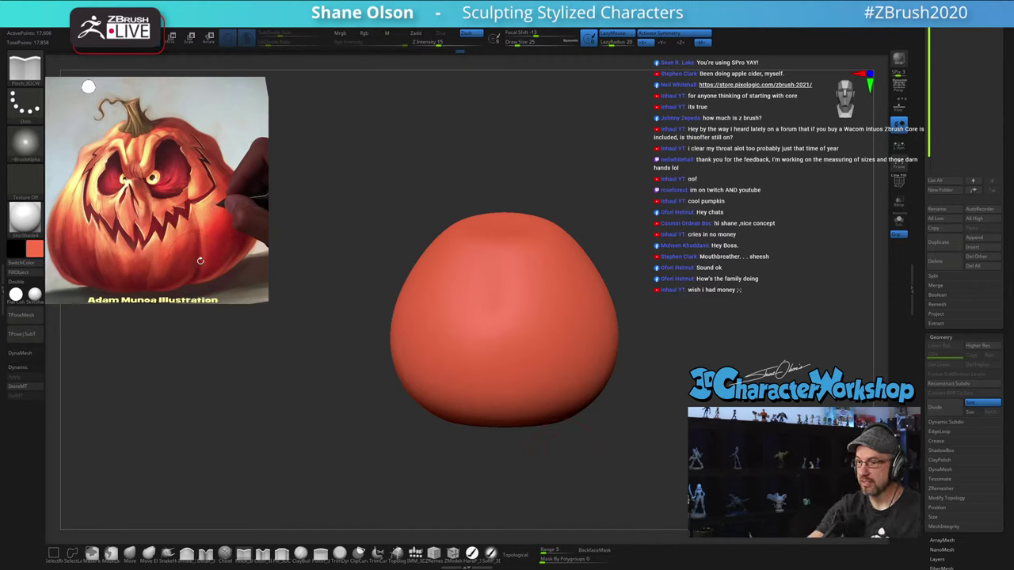
alt+drag(578, 455, 559, 471)
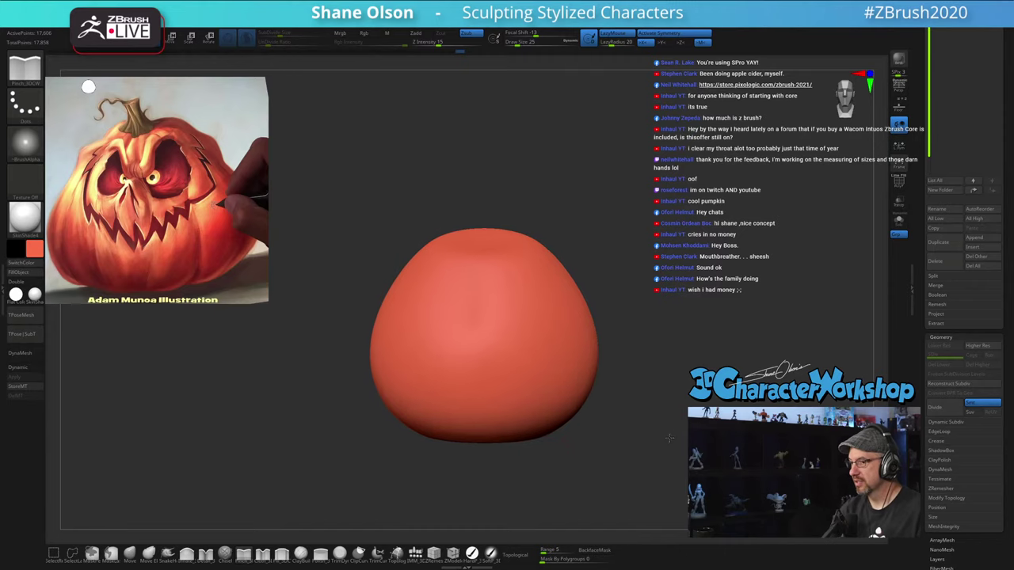
key(s)
click(673, 430)
key(s)
click(676, 433)
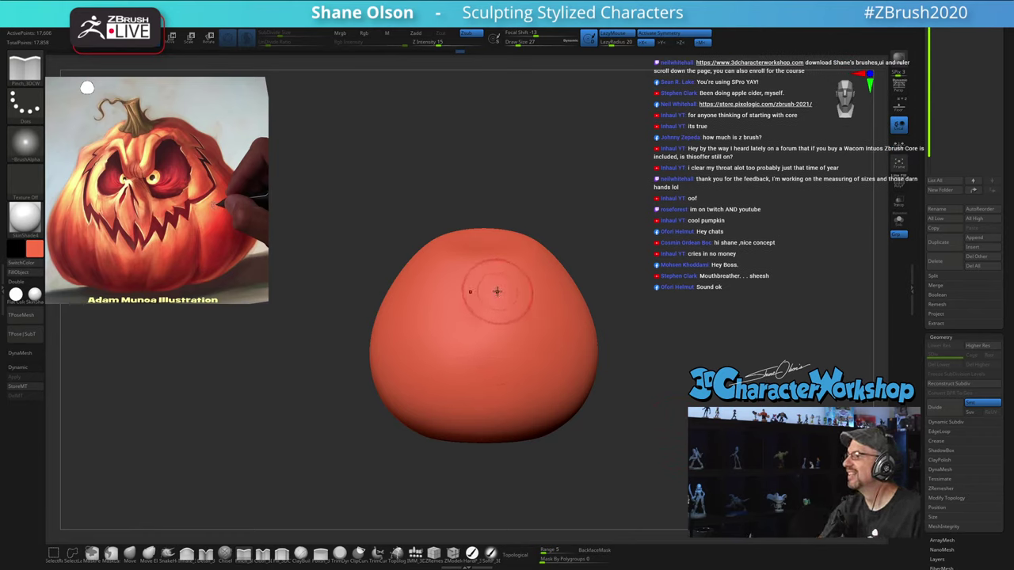
Step: With symmetry off, carve a vertical crease along the pumpkin's front centreline down to the underside, and turn symmetry back on
alt+drag(653, 327, 649, 303)
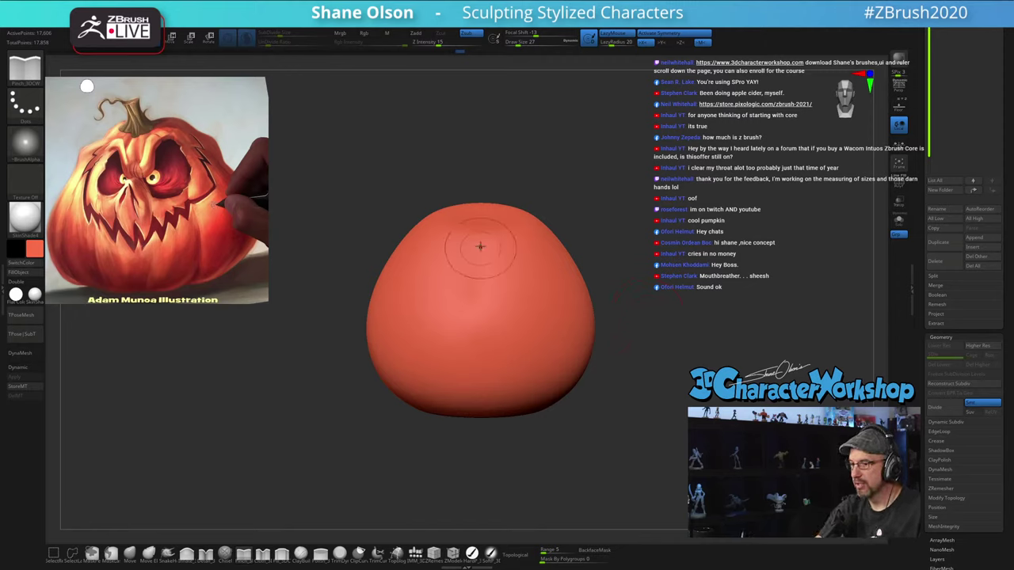
key(x)
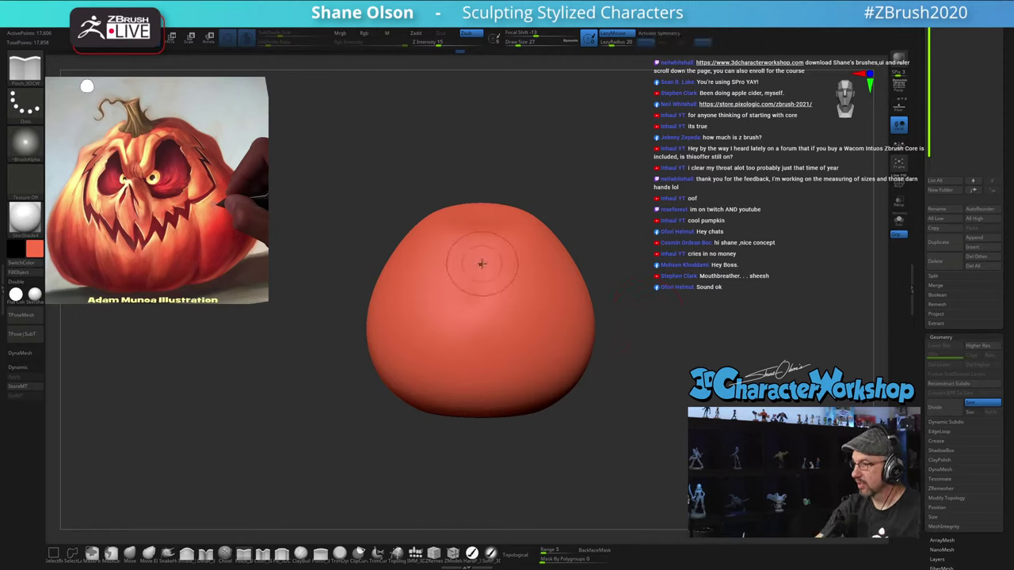
drag(477, 236, 478, 271)
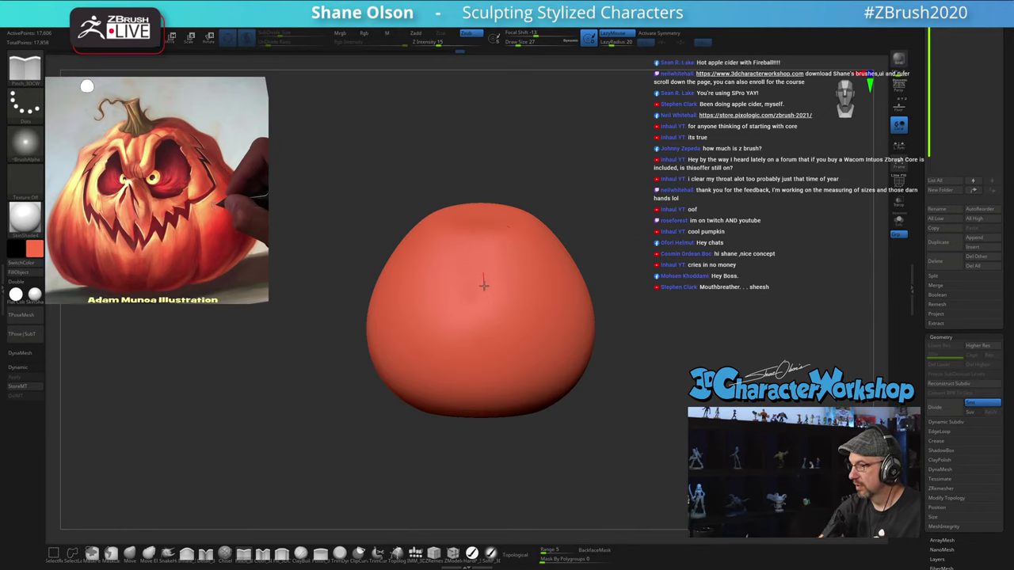
drag(635, 435, 613, 349)
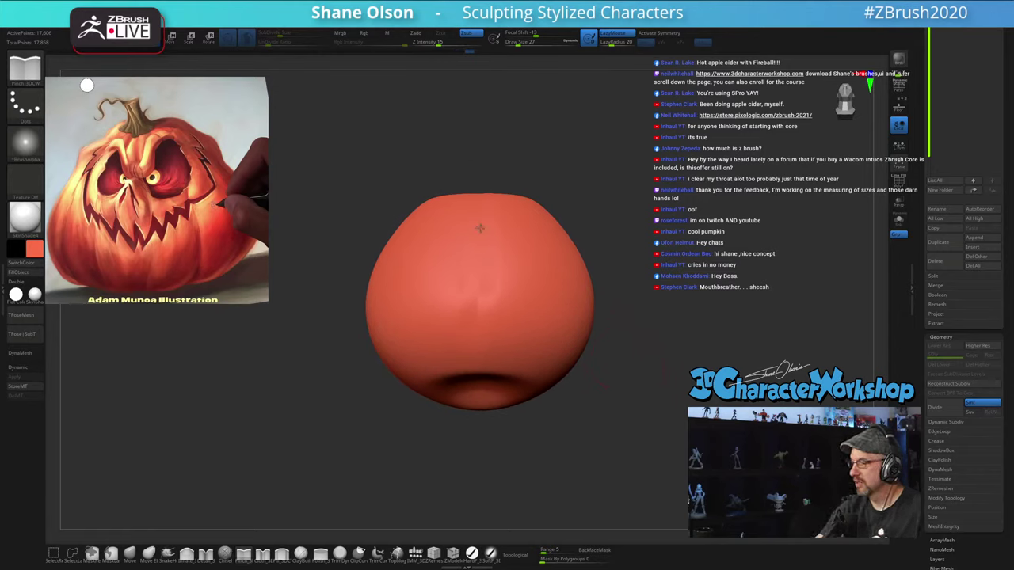
mouse_move(584, 450)
mouse_down()
mouse_move(577, 415)
mouse_move(597, 479)
mouse_up()
mouse_move(520, 290)
shift+mouse_down()
mouse_move(509, 281)
mouse_move(498, 288)
mouse_move(472, 192)
shift+mouse_up()
drag(568, 396, 579, 446)
alt+drag(575, 389, 573, 435)
key(x)
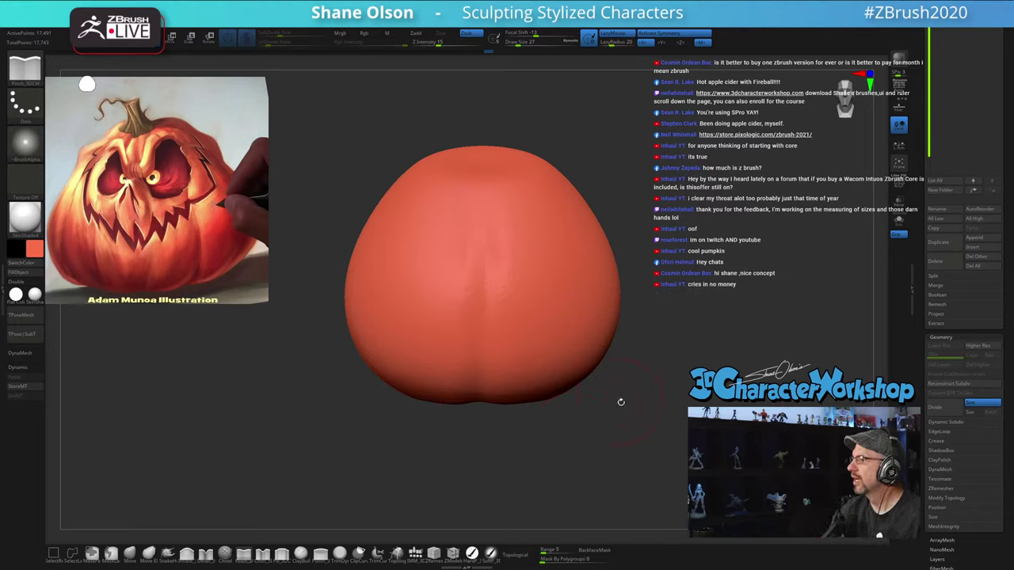
Step: Carve a mirrored pair of rib grooves beside the centre crease, from the top down into the hollow of the underside
drag(623, 379, 621, 385)
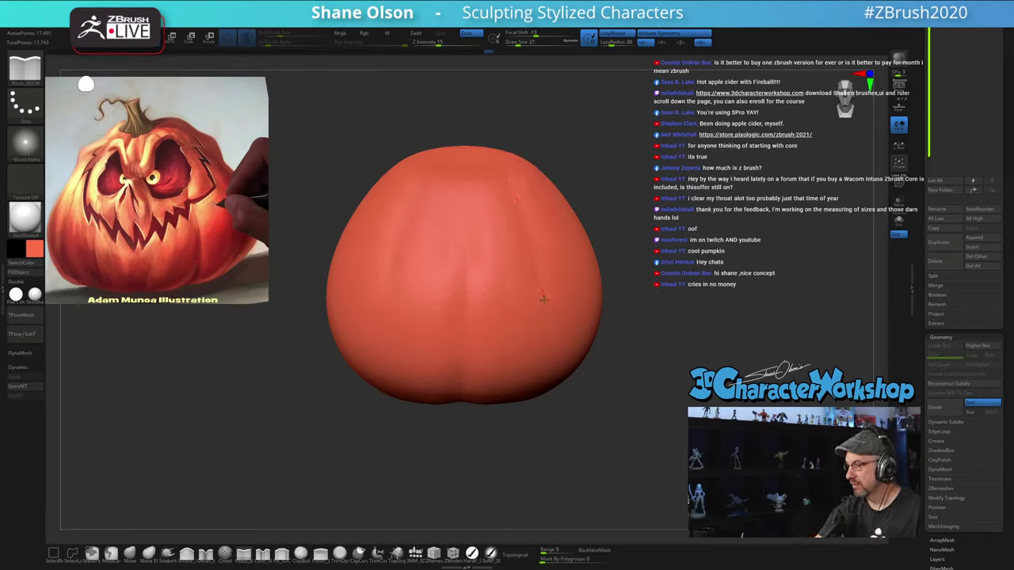
drag(596, 448, 582, 356)
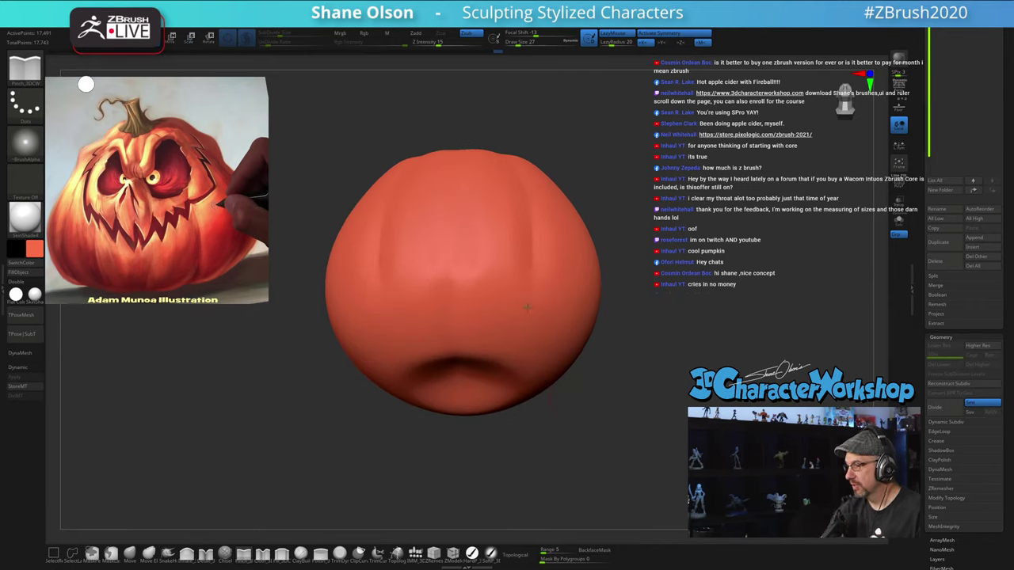
drag(589, 435, 583, 376)
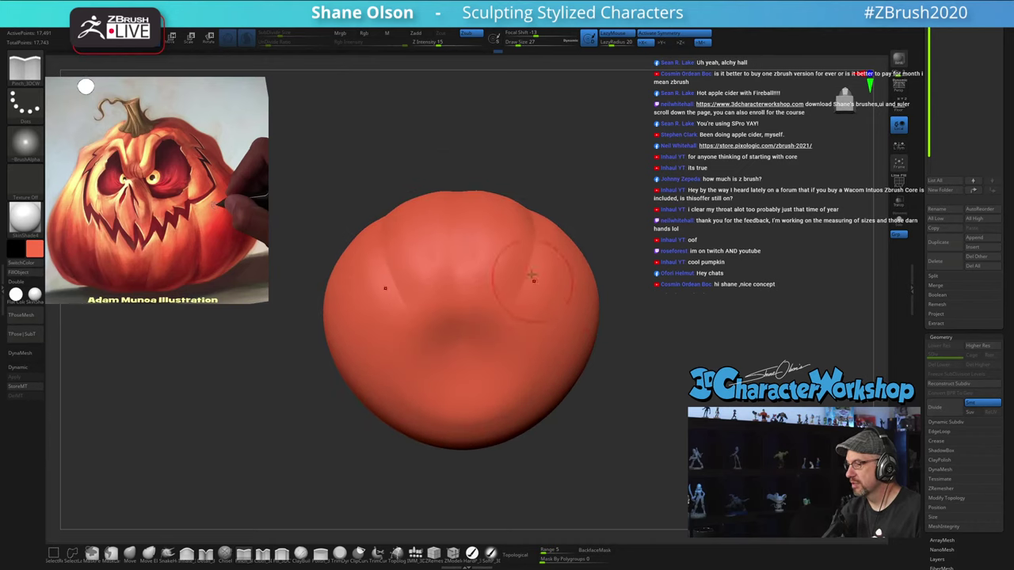
drag(532, 255, 514, 299)
drag(488, 339, 471, 346)
Step: Smooth the rib surfaces on both sides of the new grooves with the Smooth brush
mouse_move(520, 381)
right_down()
mouse_move(523, 457)
mouse_move(517, 407)
right_up()
shift+drag(505, 233, 482, 303)
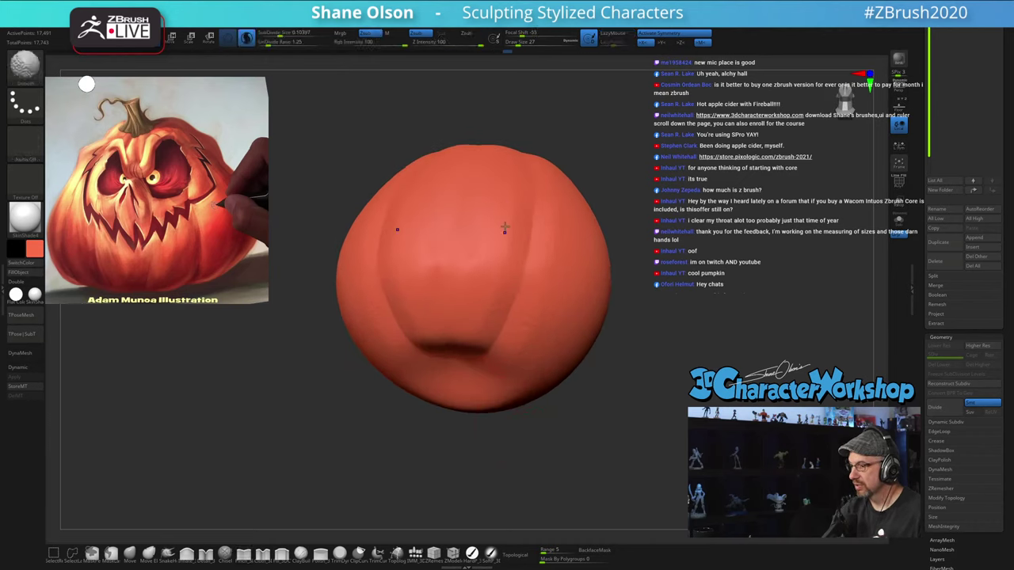
shift+drag(556, 278, 543, 349)
mouse_move(602, 413)
mouse_down()
mouse_move(573, 416)
mouse_move(588, 406)
mouse_move(600, 431)
mouse_move(597, 407)
mouse_move(582, 439)
mouse_up()
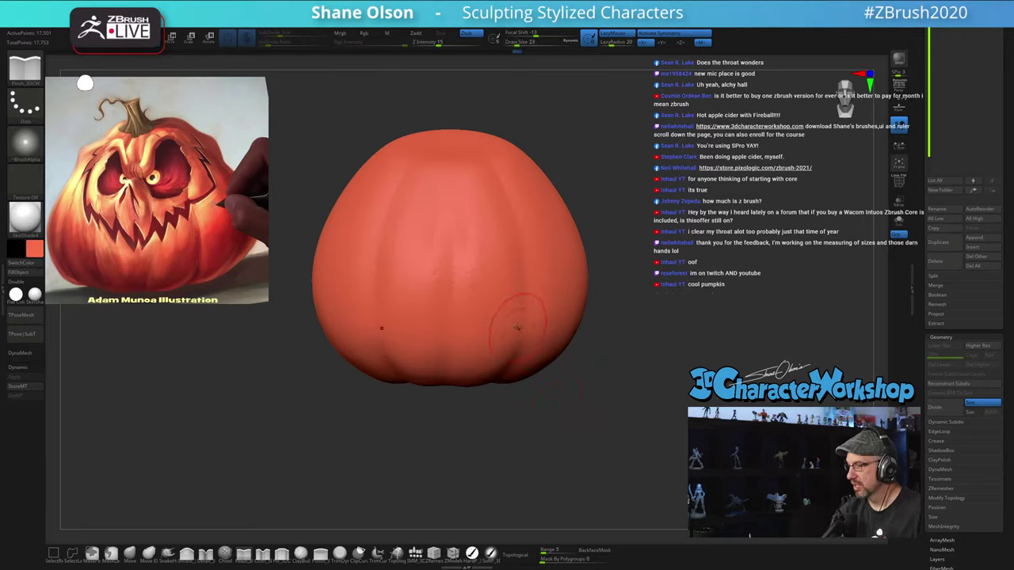
Step: Set the draw size to 22 and carve the next mirrored pair of rib grooves further around the pumpkin's sides
key(s)
click(552, 425)
shift+drag(475, 195, 476, 198)
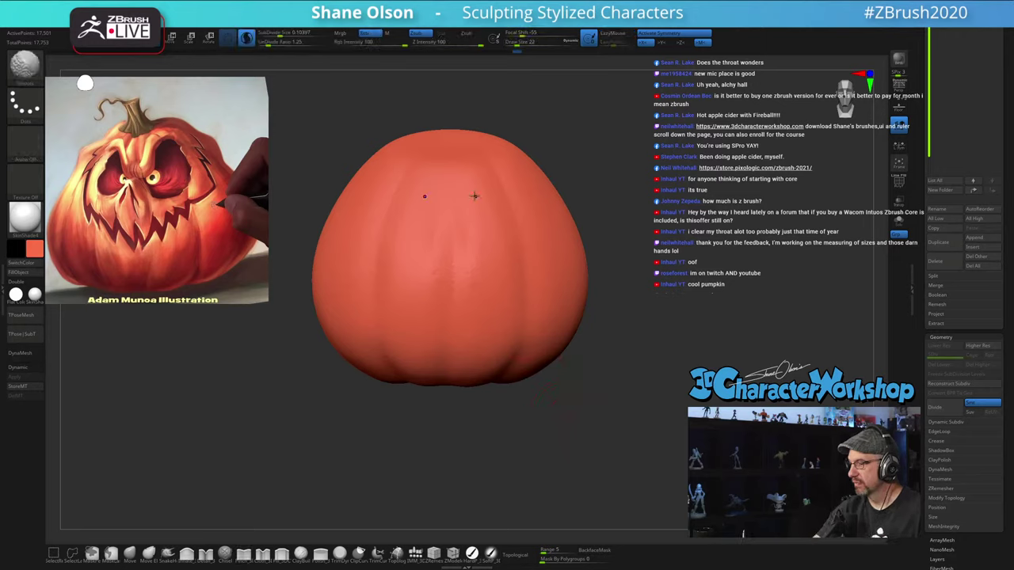
mouse_move(519, 472)
mouse_down()
mouse_move(543, 464)
mouse_move(523, 453)
mouse_move(539, 455)
mouse_up()
drag(602, 439, 543, 469)
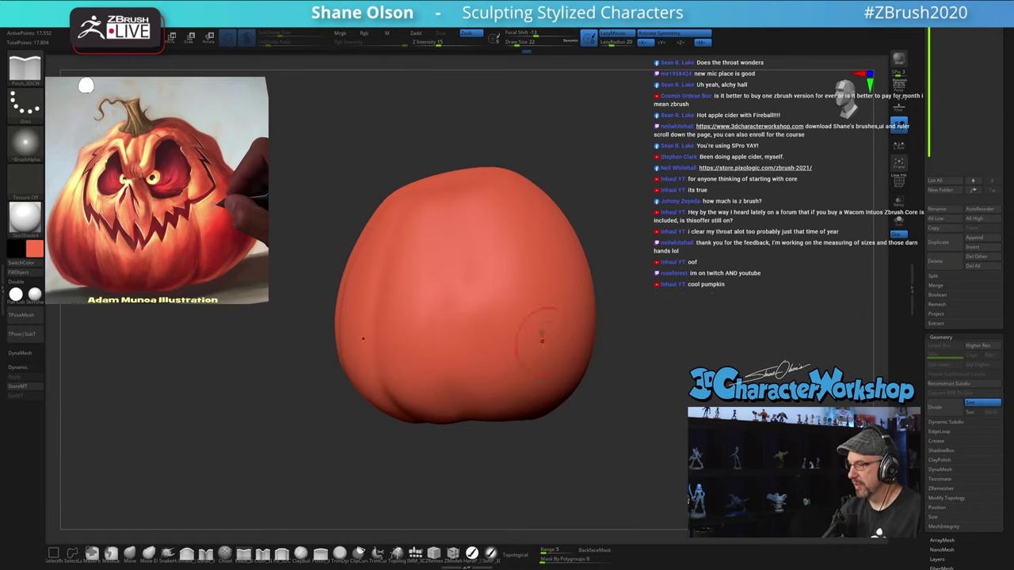
drag(485, 185, 498, 214)
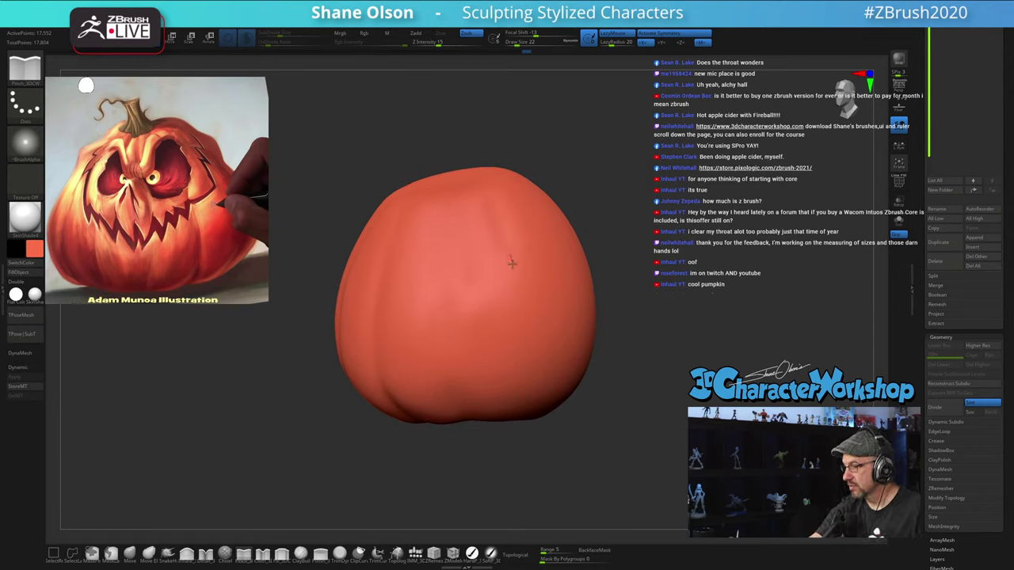
drag(620, 422, 644, 363)
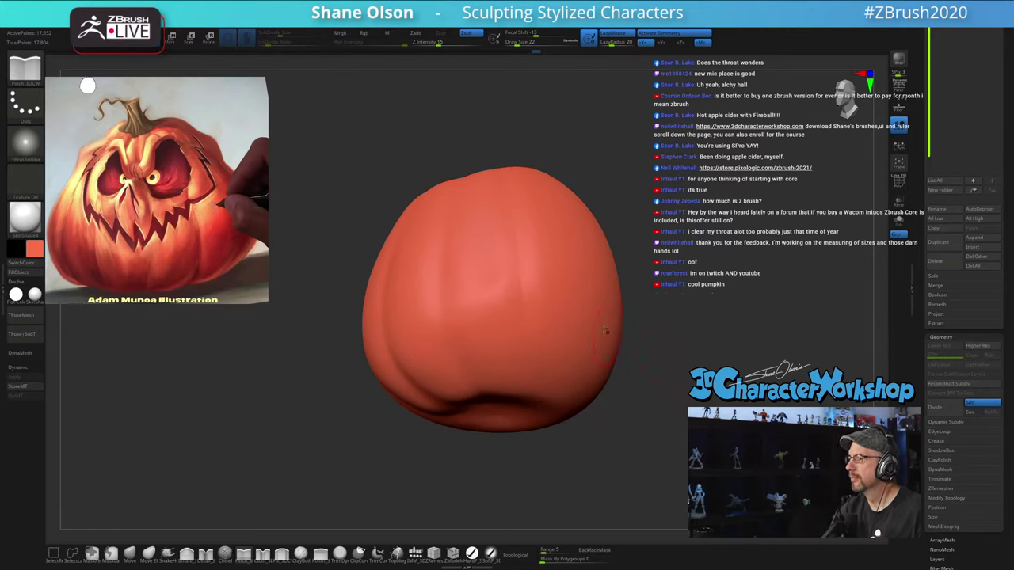
mouse_move(648, 212)
mouse_down()
mouse_move(650, 229)
mouse_move(642, 224)
mouse_up()
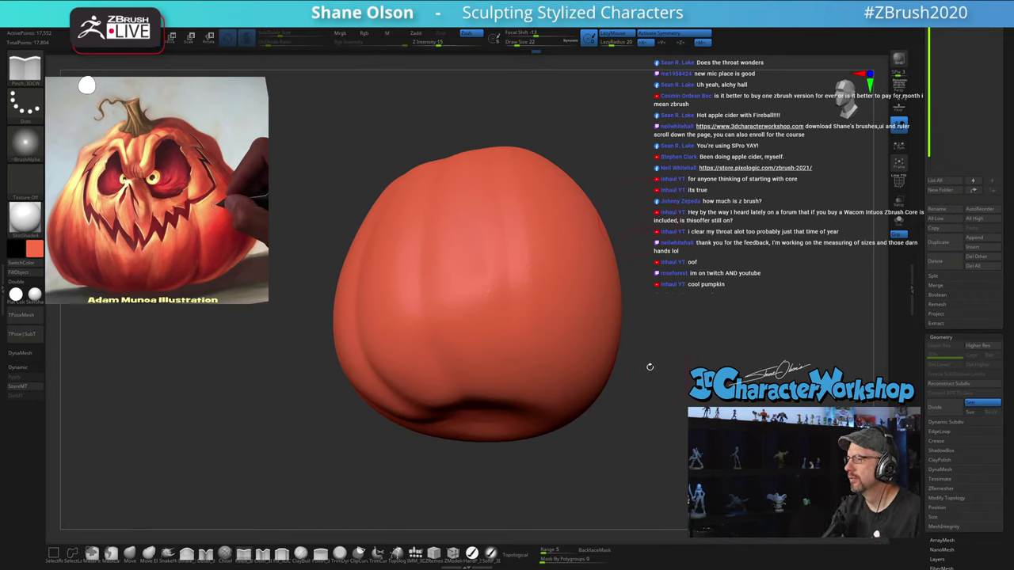
drag(671, 257, 669, 249)
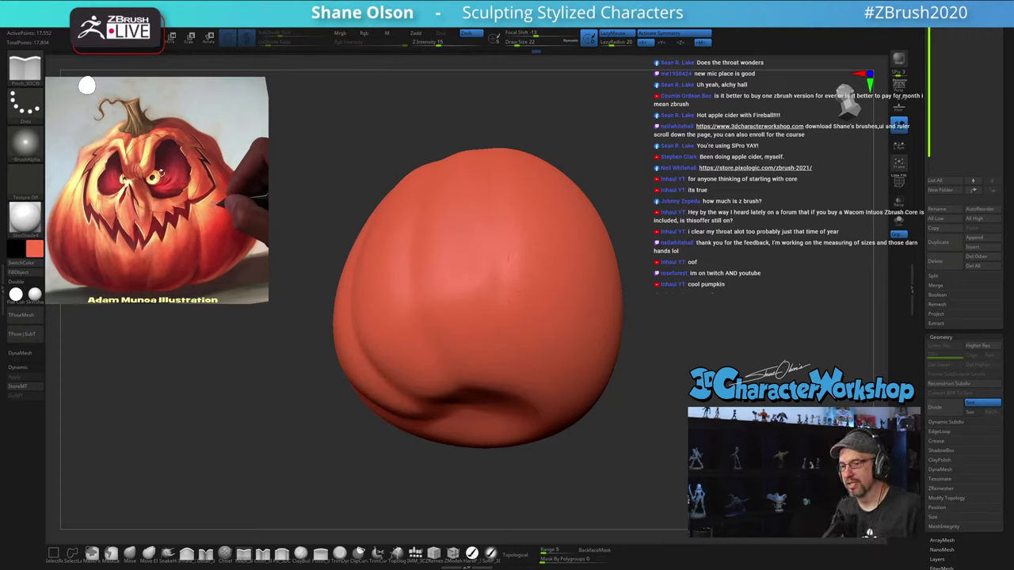
Step: Open the file browser for loading a custom display material
click(35, 294)
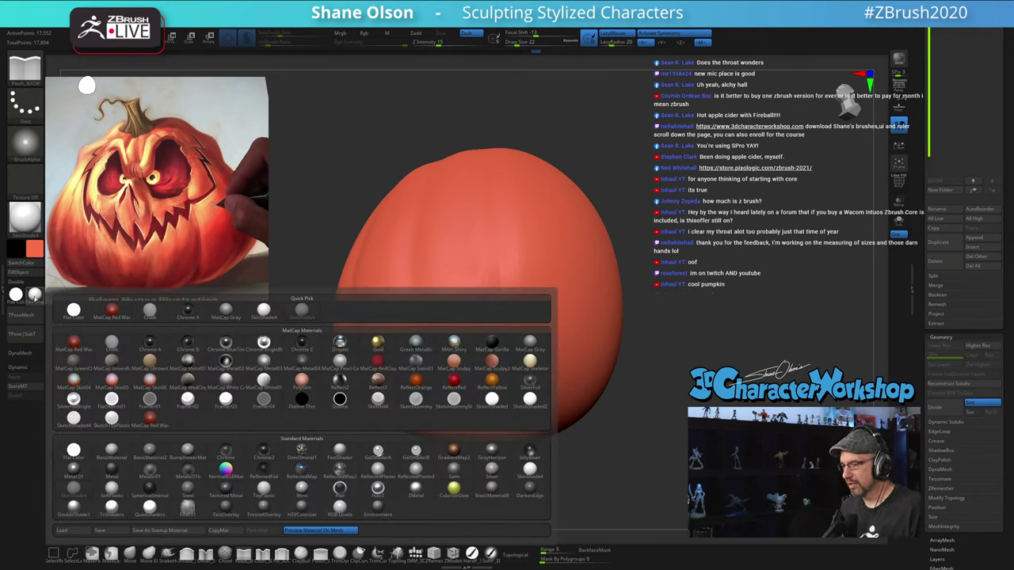
click(34, 298)
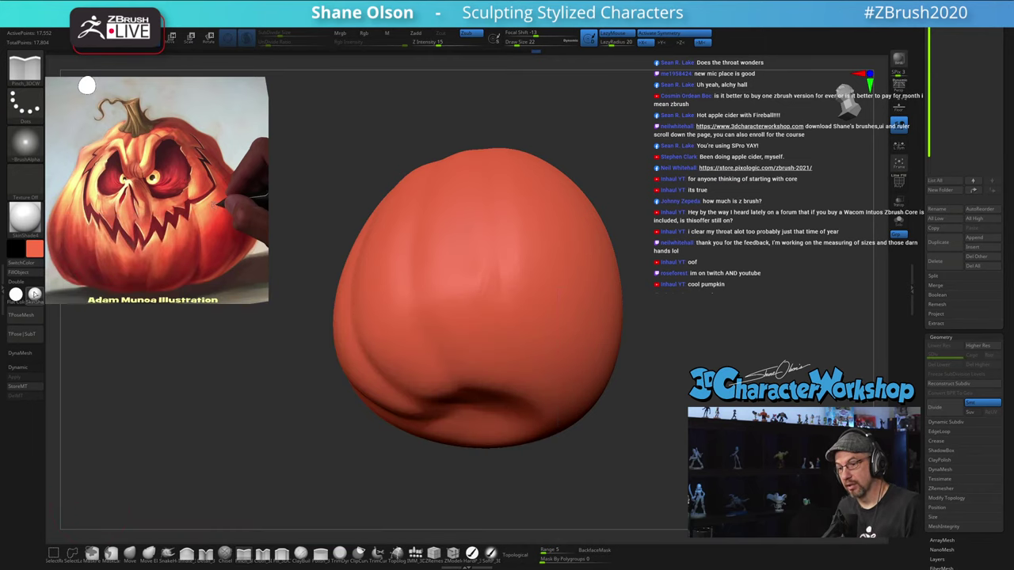
click(24, 232)
click(118, 258)
click(27, 223)
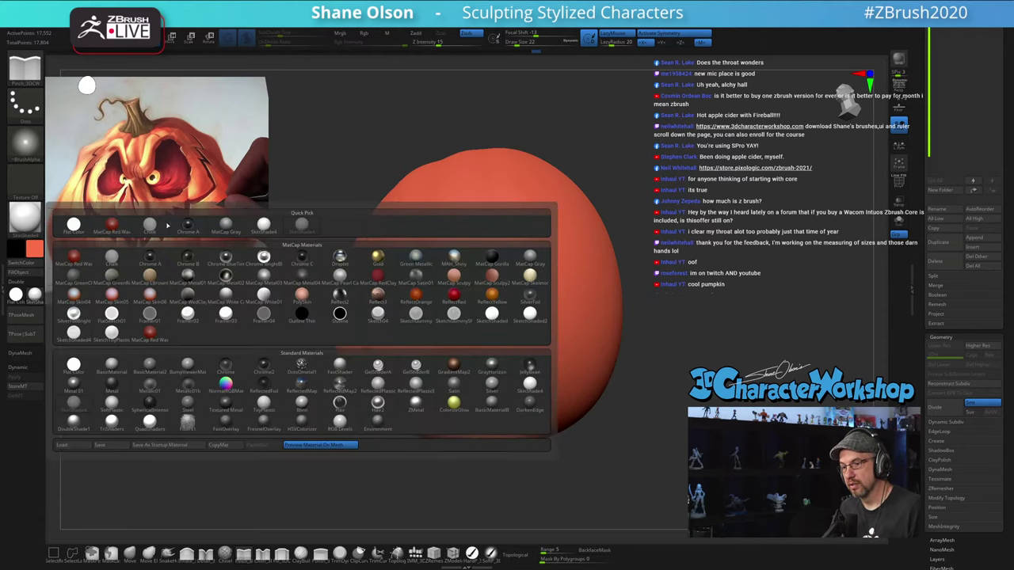
click(62, 445)
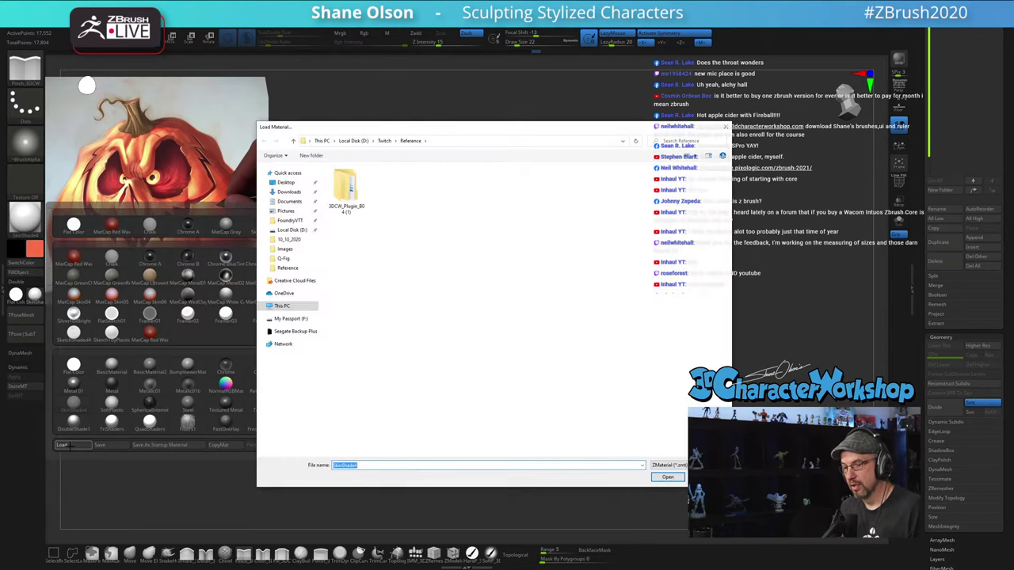
Step: Load the zbro_Gray_ex material from the ZStartup Materials folder of the ZBrush 2020.1.1 installation in Program Files
click(291, 229)
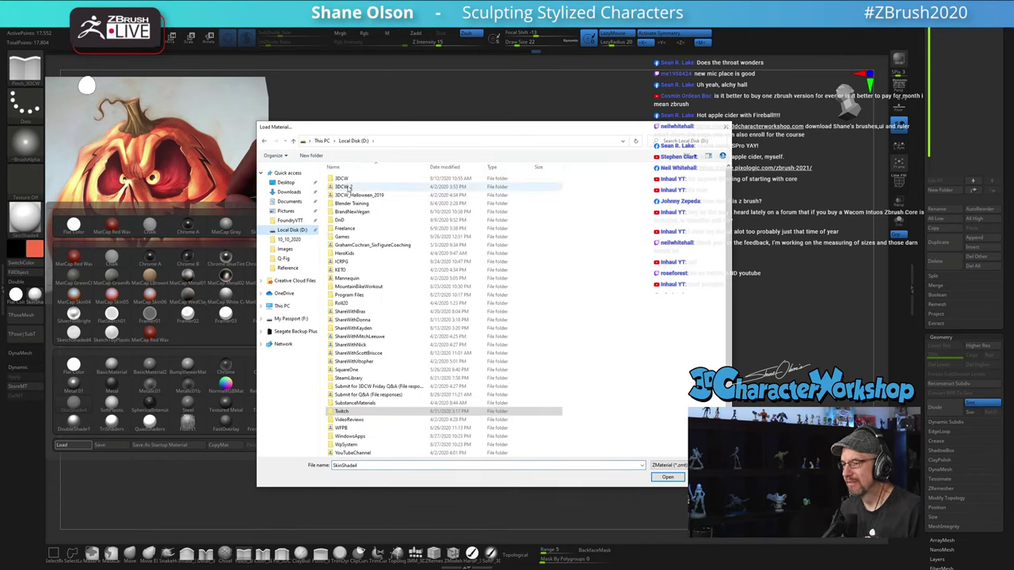
scroll(386, 285, up, 1)
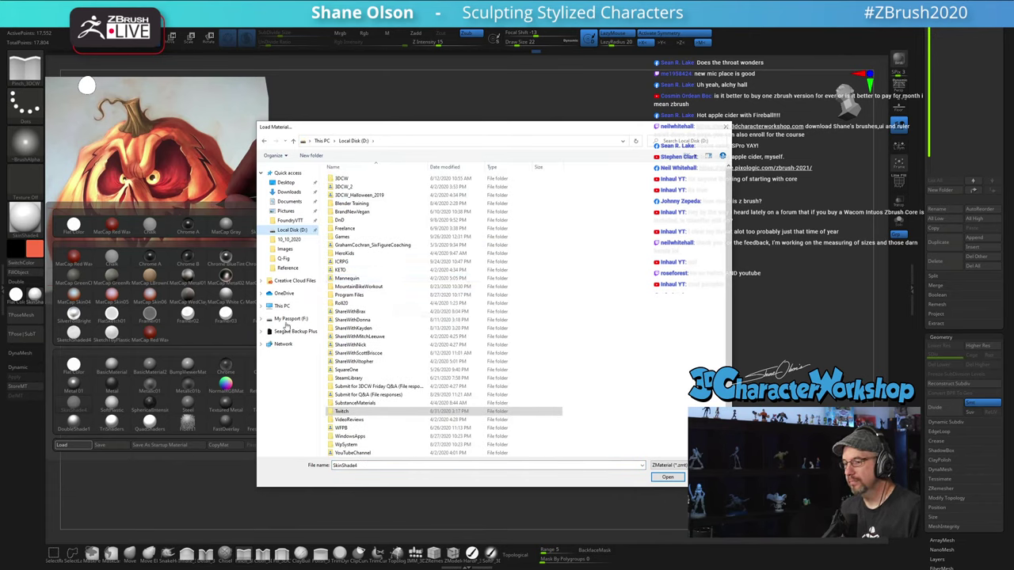
click(281, 307)
double_click(383, 269)
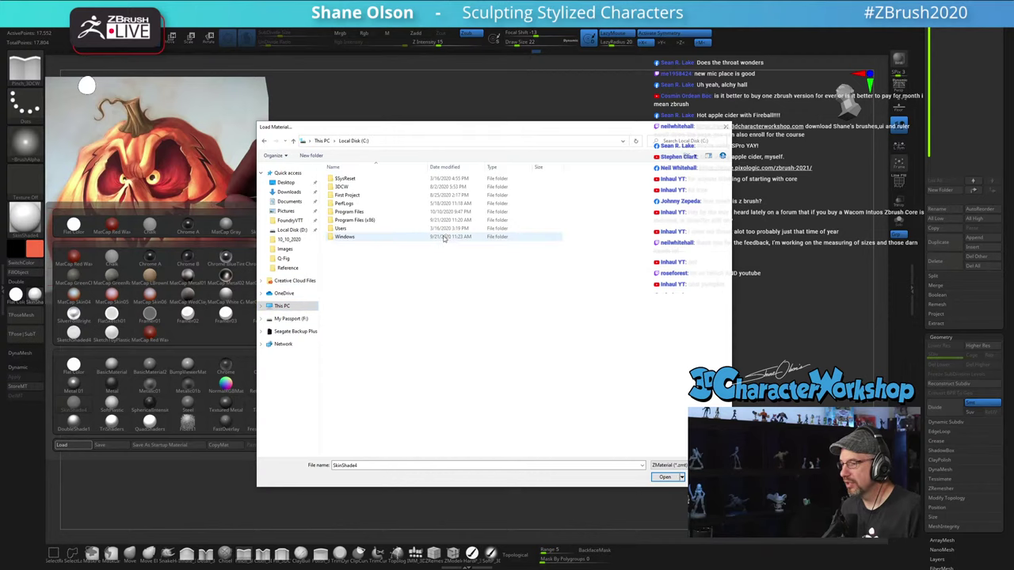
double_click(356, 211)
scroll(377, 301, down, 3)
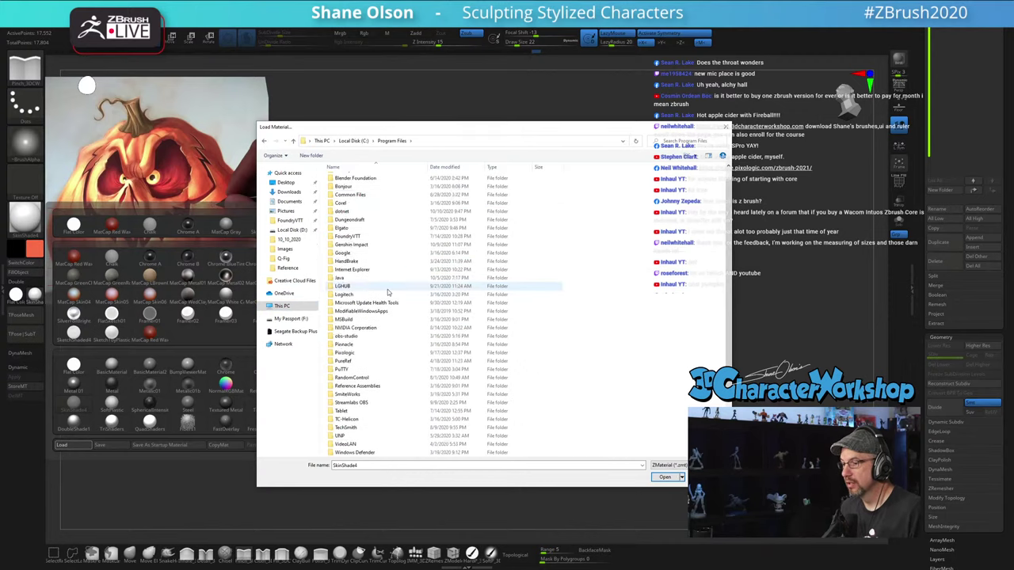
double_click(349, 277)
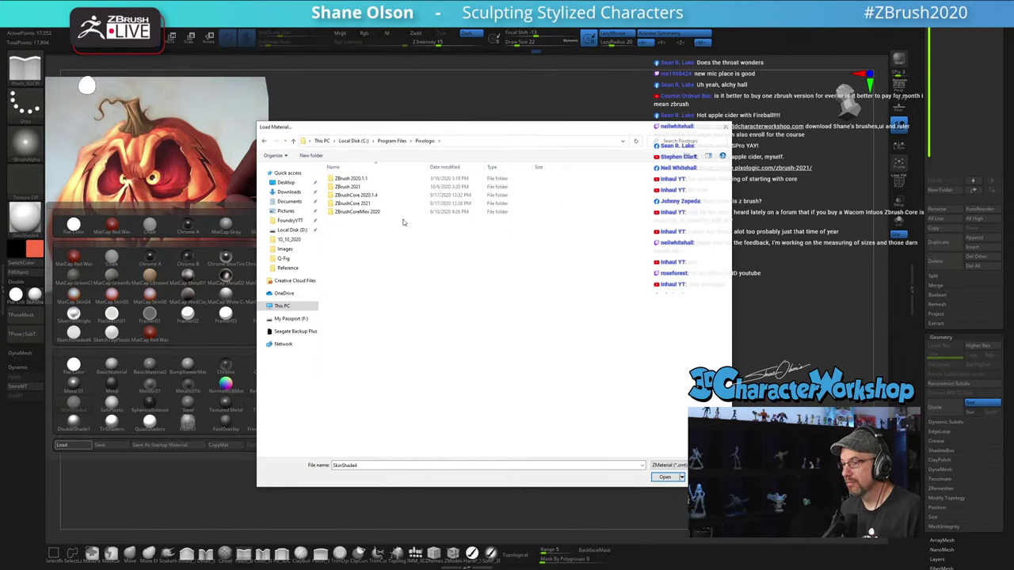
double_click(351, 179)
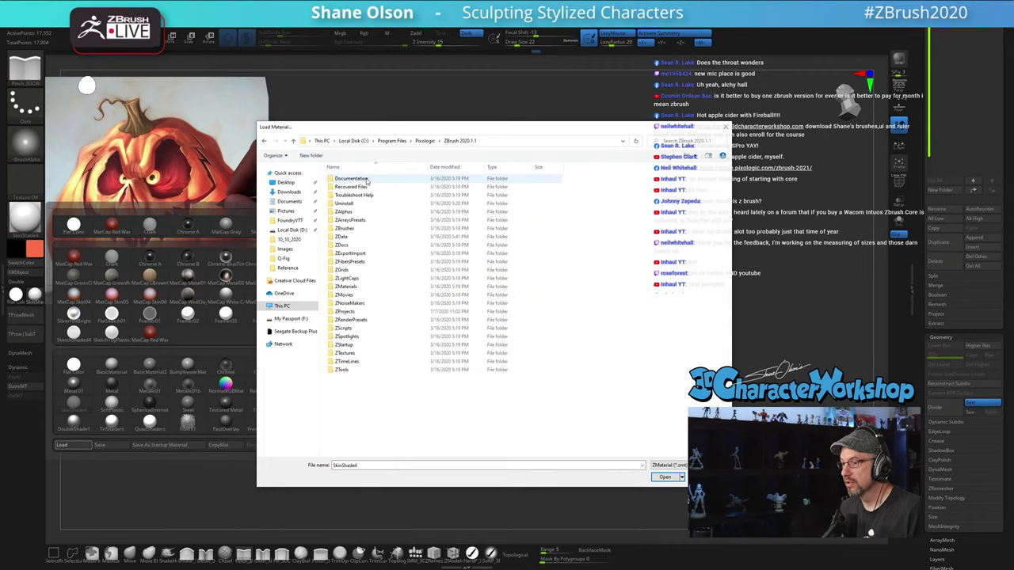
double_click(370, 344)
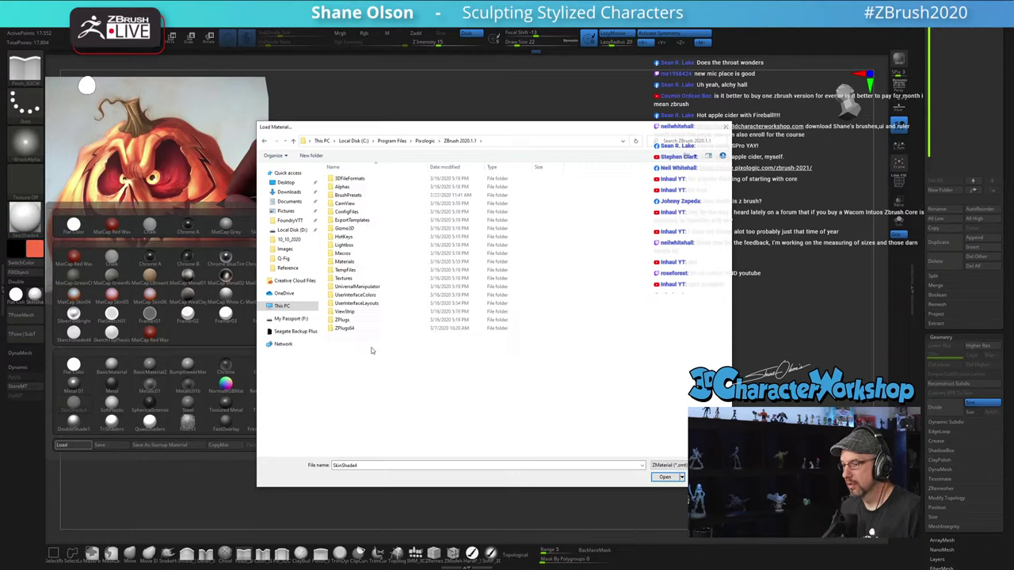
double_click(371, 261)
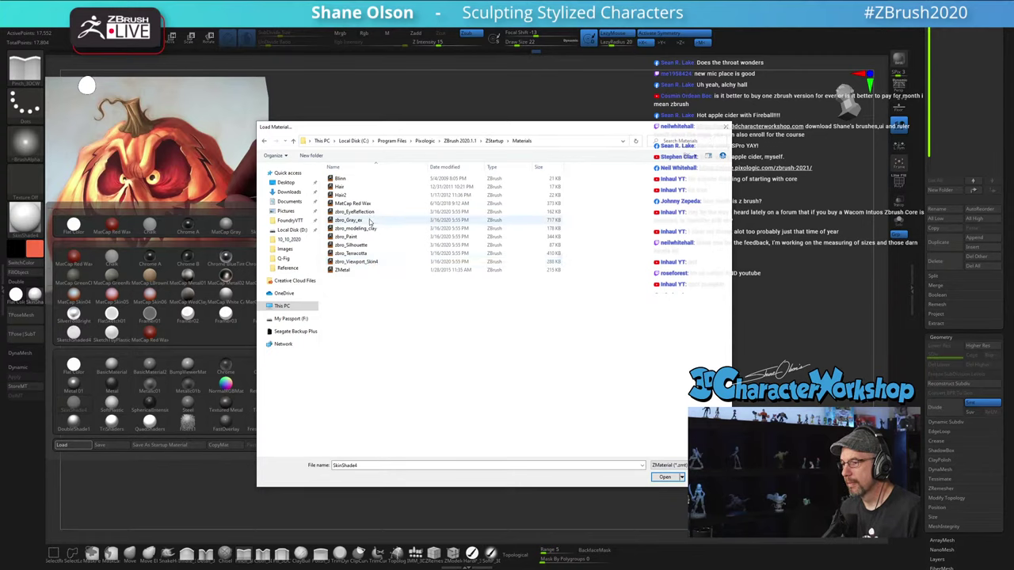
click(387, 224)
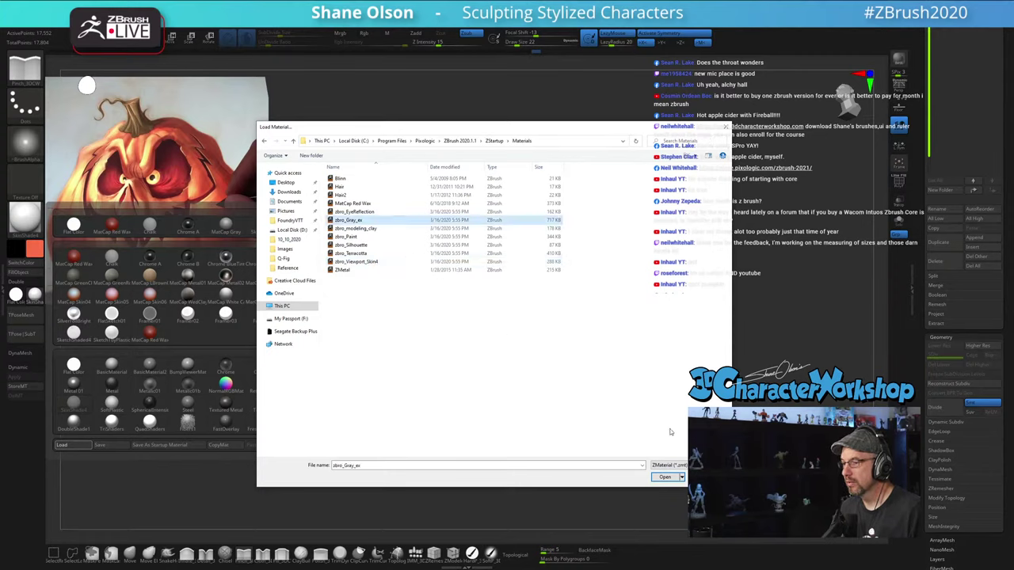
click(664, 477)
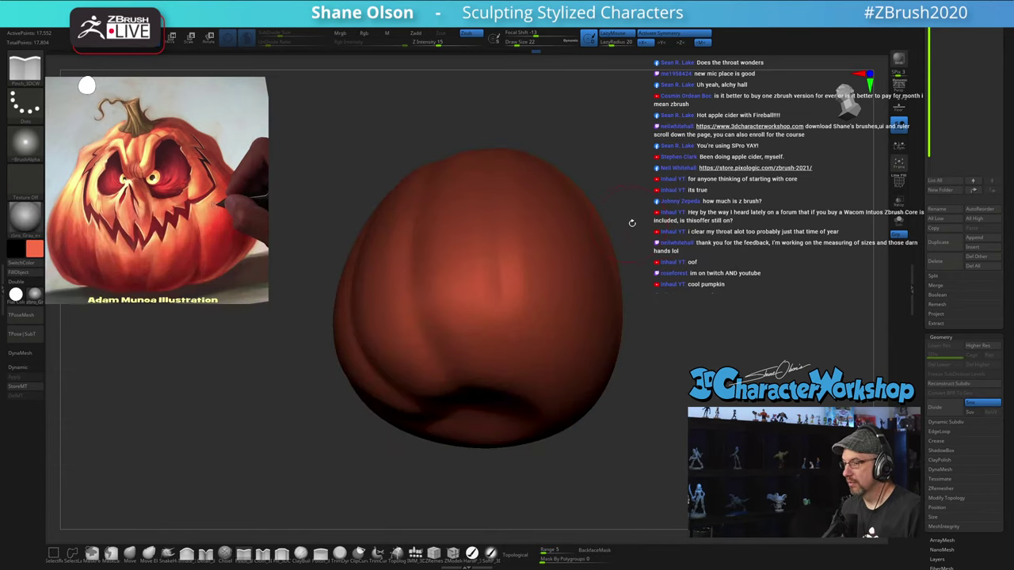
Step: Switch to the paint brush with white as the colour and fill the whole pumpkin with it
drag(206, 386, 244, 389)
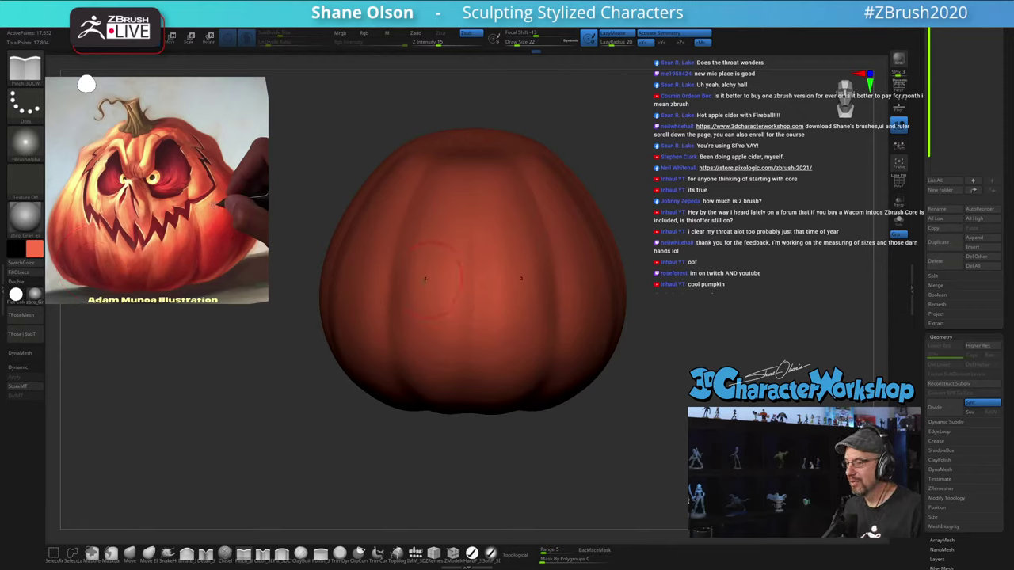
click(34, 252)
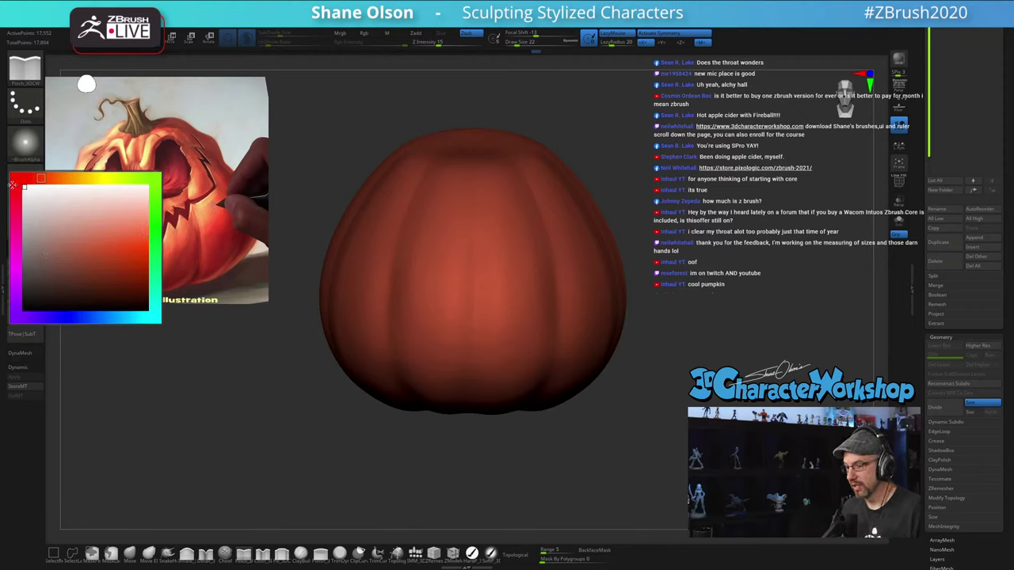
click(472, 552)
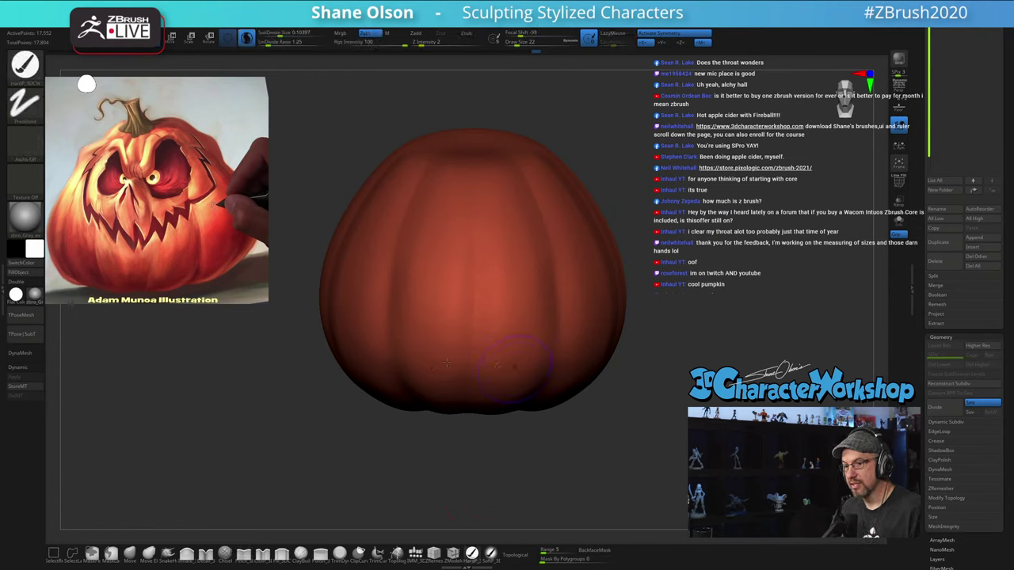
click(26, 273)
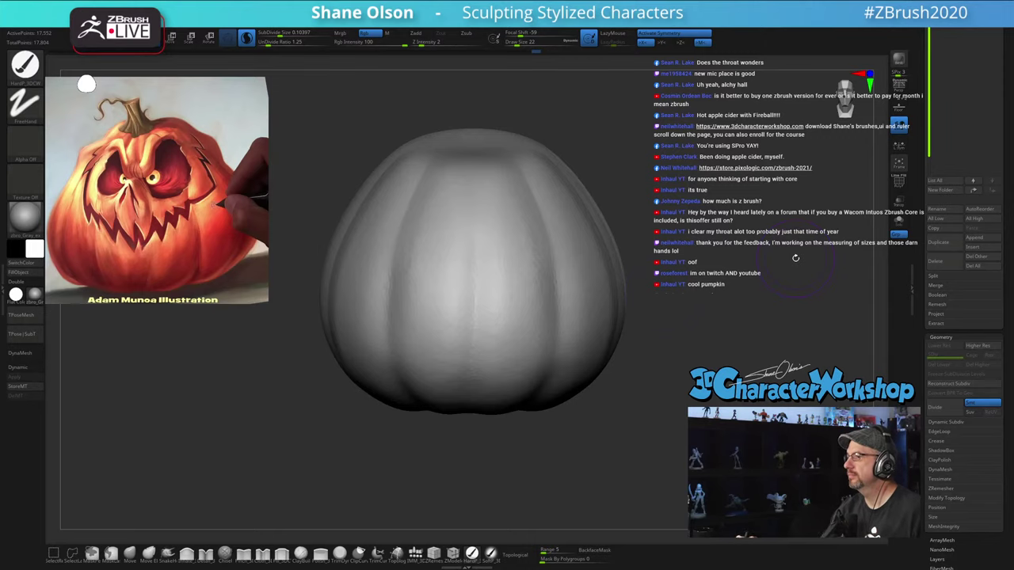
Step: Smooth the existing ribs, then deepen the mirrored grooves along the pumpkin's front sides with the groove-carving brush
mouse_move(657, 312)
alt+mouse_down()
mouse_move(652, 320)
mouse_move(650, 300)
mouse_move(672, 346)
mouse_move(662, 370)
mouse_move(666, 361)
mouse_move(674, 383)
mouse_move(651, 421)
mouse_move(672, 420)
alt+mouse_up()
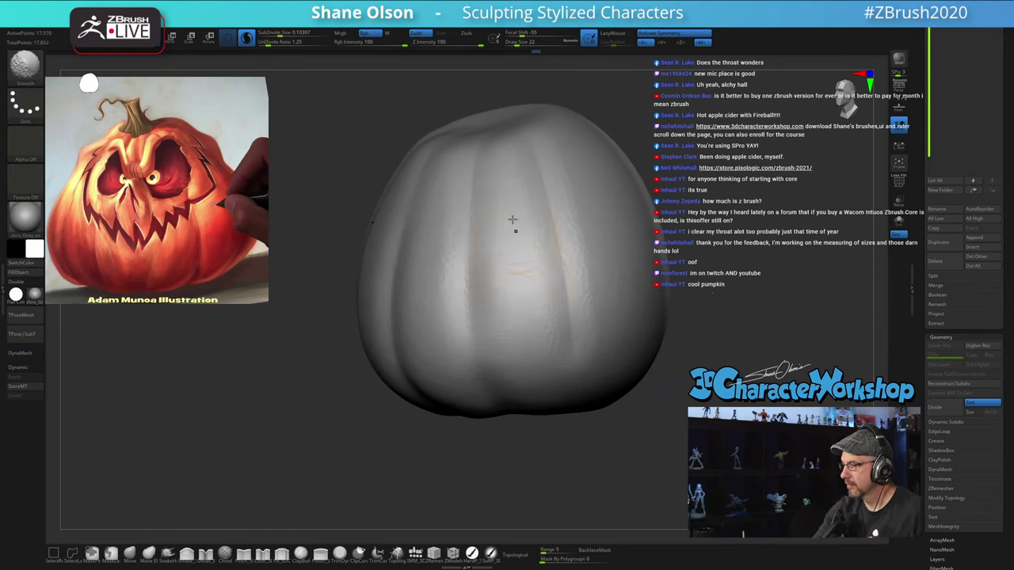
drag(591, 438, 599, 412)
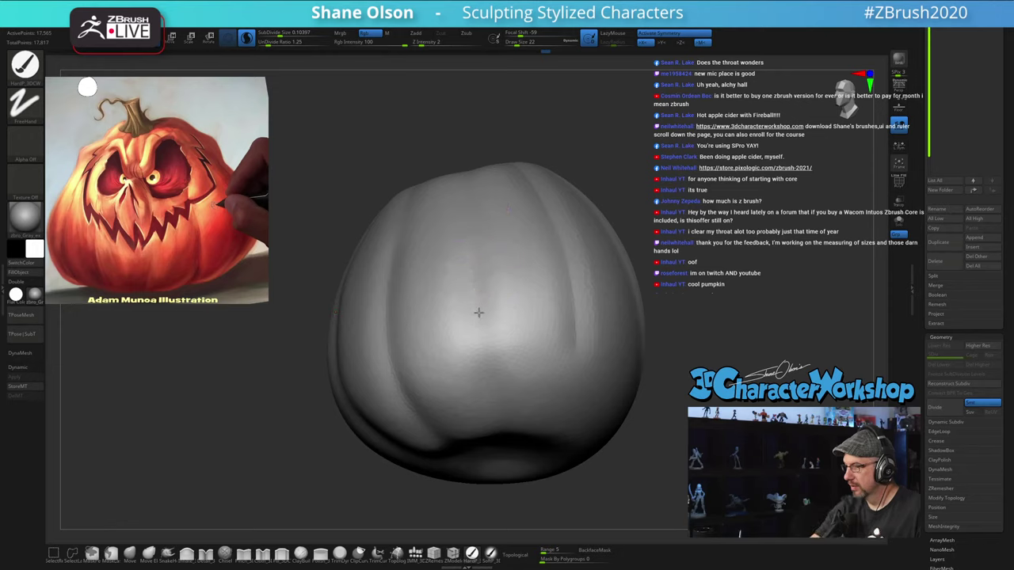
click(245, 557)
drag(471, 238, 494, 436)
mouse_move(512, 316)
right_down()
mouse_move(550, 430)
mouse_move(549, 403)
right_up()
drag(475, 170, 499, 362)
alt+right_drag(499, 362, 477, 404)
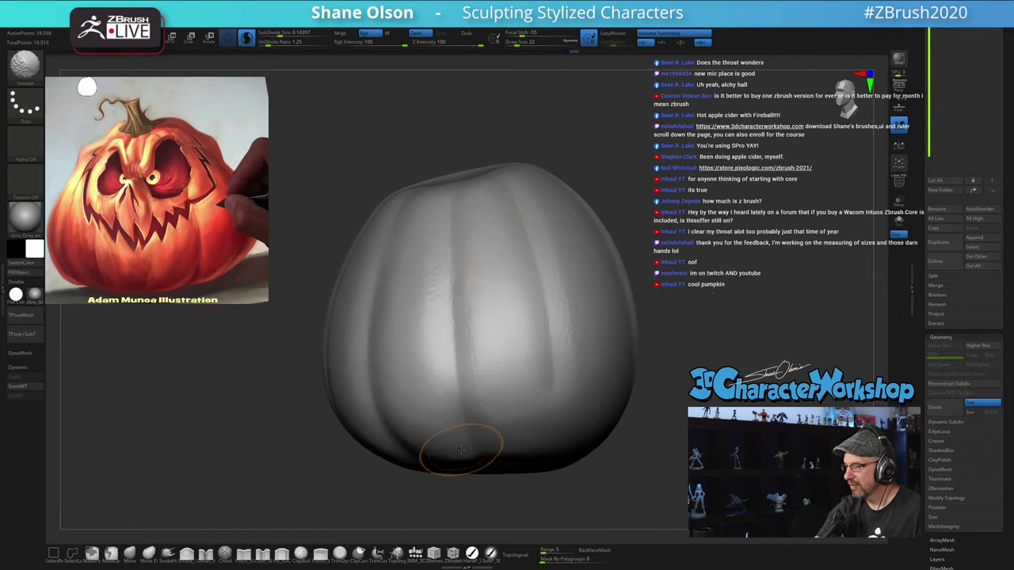
Step: Carve the next mirrored pair of rib grooves further back on the sides, from the top down toward the base
mouse_move(639, 457)
right_down()
mouse_move(674, 470)
mouse_move(658, 452)
mouse_move(643, 467)
right_up()
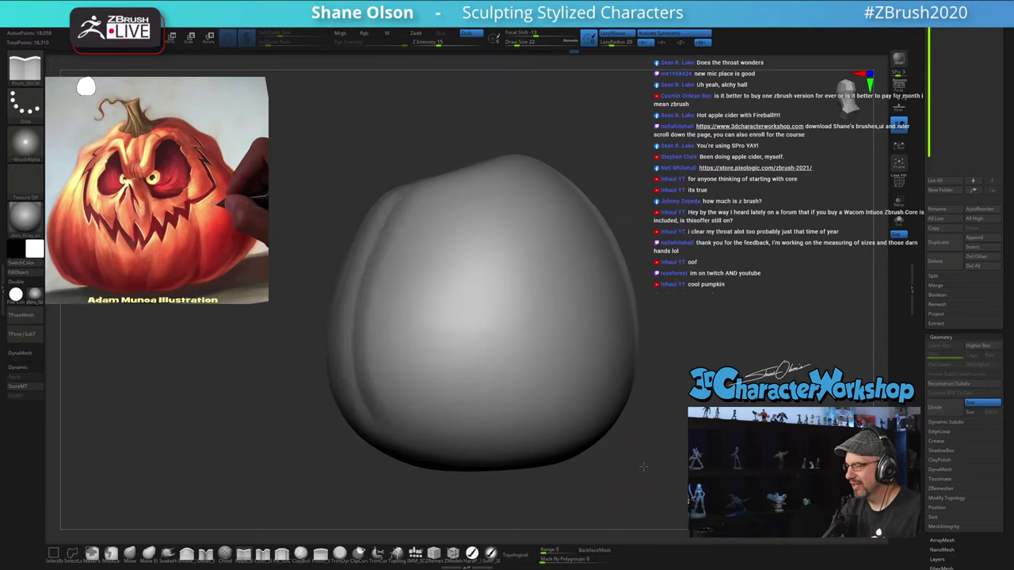
drag(641, 467, 650, 469)
drag(641, 253, 646, 296)
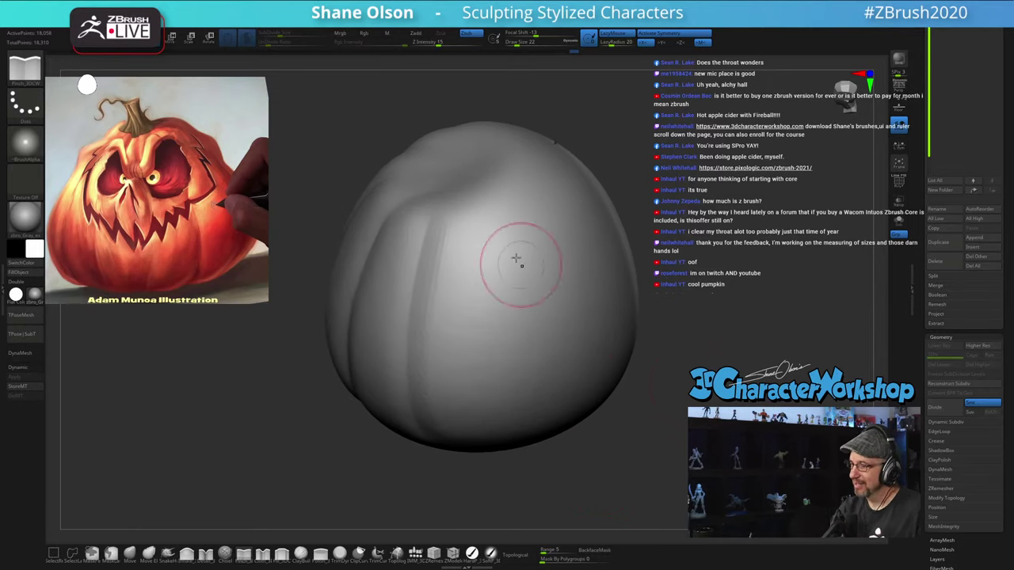
drag(482, 219, 509, 360)
drag(617, 469, 617, 421)
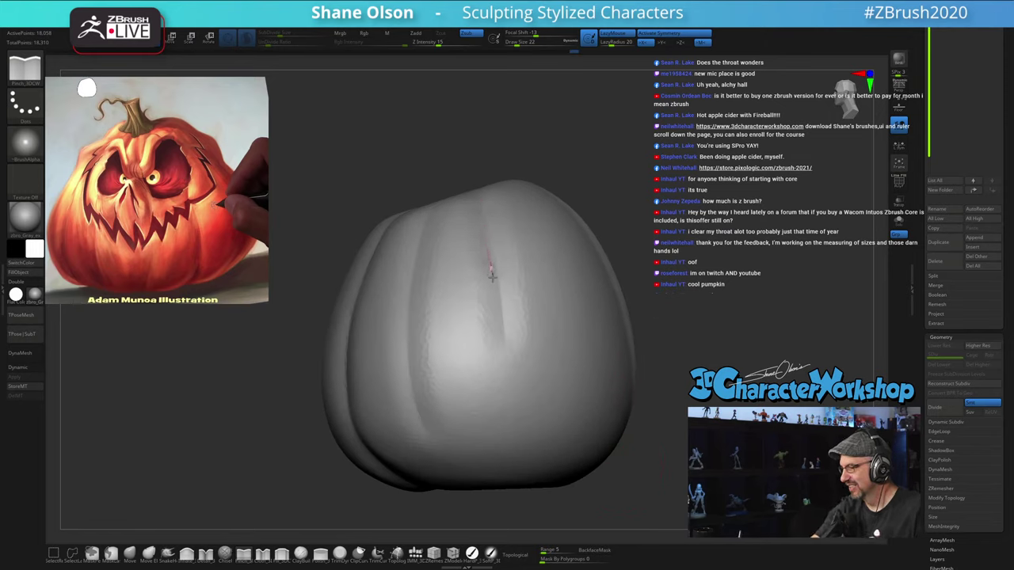
drag(499, 335, 505, 402)
drag(678, 470, 678, 317)
right_drag(486, 262, 477, 305)
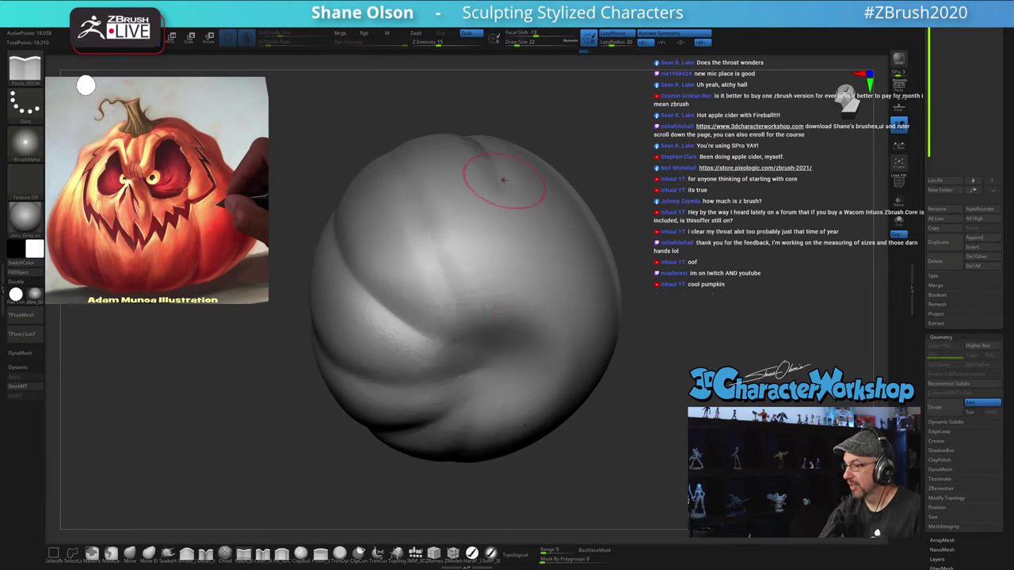
Step: Extend the new pair of side grooves around the base into the hollow of the underside
drag(499, 183, 510, 313)
mouse_move(646, 405)
mouse_down()
mouse_move(642, 478)
mouse_move(673, 448)
mouse_up()
drag(497, 190, 502, 355)
mouse_move(632, 419)
mouse_down()
mouse_move(647, 476)
mouse_move(670, 464)
mouse_up()
drag(544, 412, 525, 483)
Step: Smooth the ribs beside the new side grooves and carve the groove line deeper along the lower body
shift+drag(528, 114, 528, 198)
drag(534, 353, 518, 448)
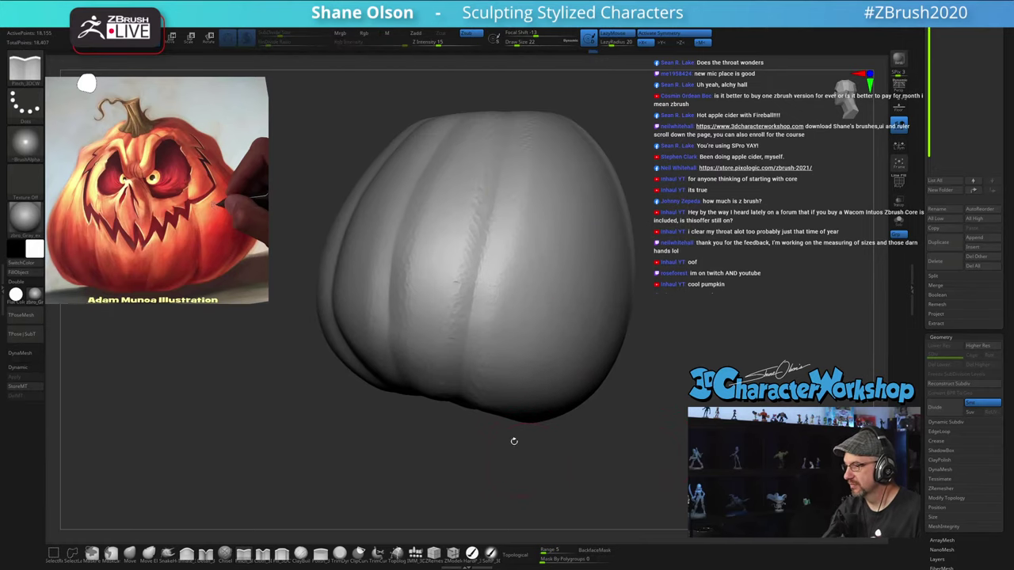
shift+drag(480, 188, 445, 176)
mouse_move(511, 482)
mouse_down()
mouse_move(483, 423)
mouse_move(478, 511)
mouse_up()
drag(544, 439, 480, 440)
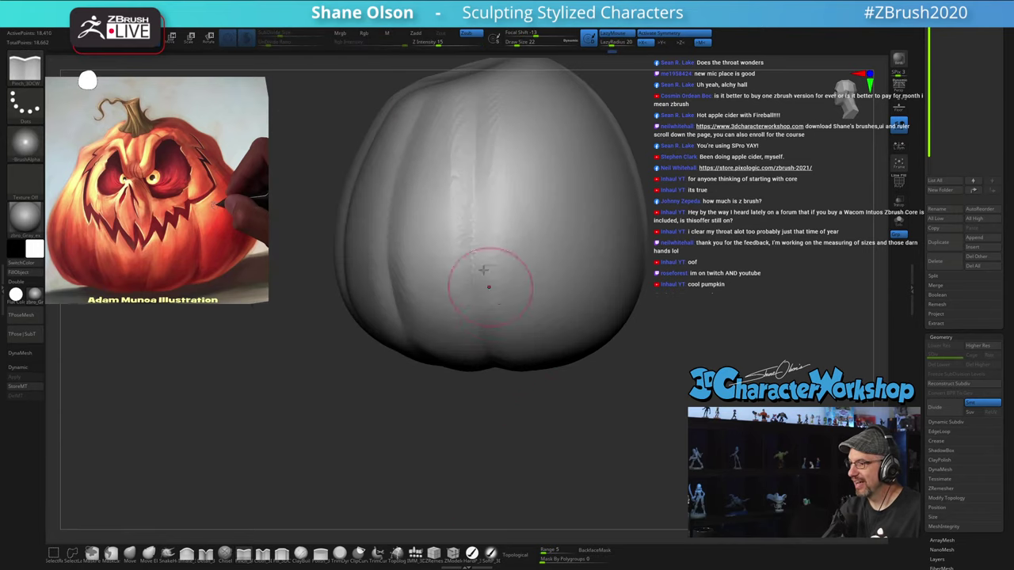
shift+drag(474, 122, 446, 98)
alt+drag(574, 369, 546, 449)
drag(495, 212, 501, 274)
drag(634, 358, 550, 411)
Step: Undo the first groove stroke on the pumpkin's back and carve a mirrored pair of grooves from the top instead
alt+drag(771, 480, 623, 386)
mouse_move(623, 385)
right_down()
mouse_move(633, 416)
mouse_move(616, 436)
right_up()
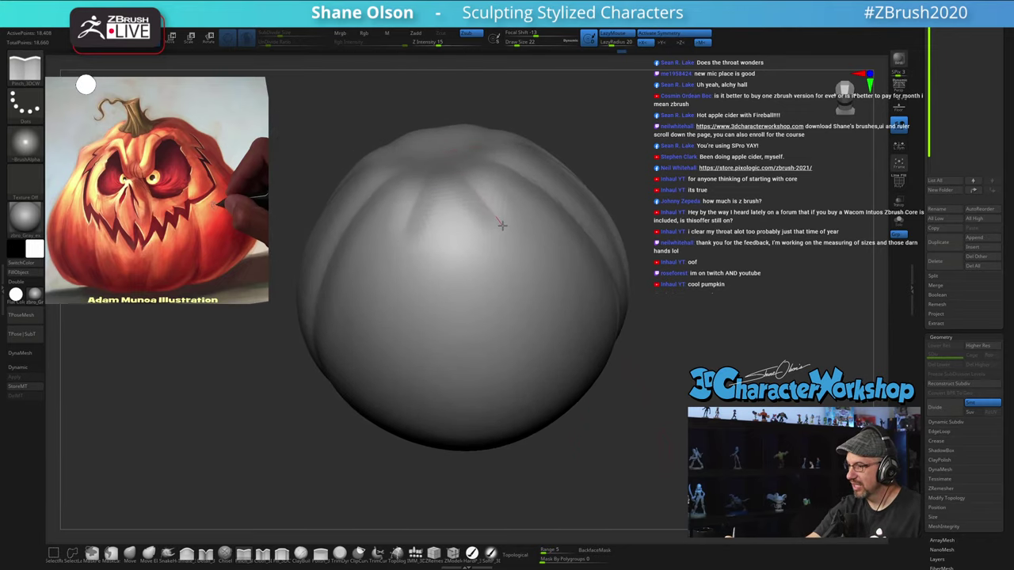
key(ctrl+z)
drag(459, 164, 542, 285)
mouse_move(547, 324)
right_down()
mouse_move(559, 322)
mouse_move(577, 353)
right_up()
alt+right_drag(526, 246, 517, 212)
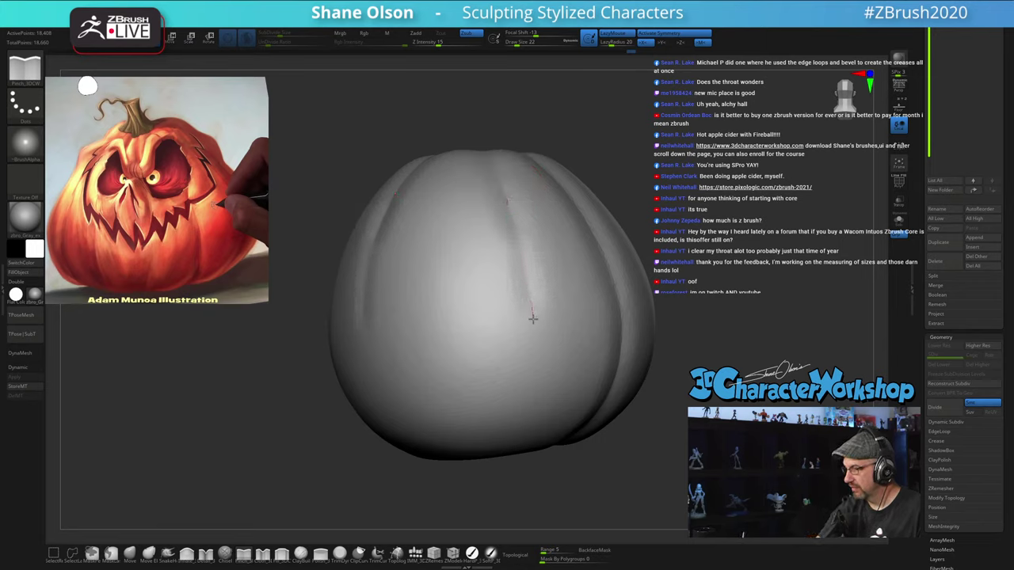
Step: Extend the mirrored back grooves down the body and into the hollow of the underside
drag(533, 316, 535, 369)
right_drag(556, 392, 544, 262)
drag(536, 286, 535, 310)
drag(528, 360, 512, 445)
right_drag(528, 458, 546, 339)
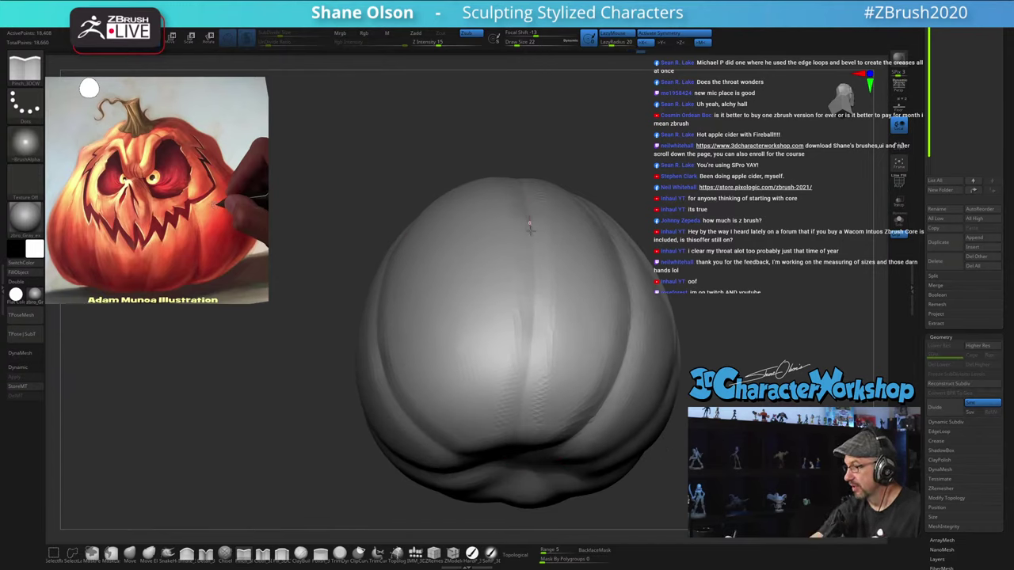
drag(533, 300, 522, 405)
Step: Smooth the rough rib surfaces around the grooves on the pumpkin's back and sides
mouse_move(565, 355)
shift+mouse_down()
mouse_move(548, 401)
mouse_move(538, 324)
mouse_move(503, 289)
shift+mouse_up()
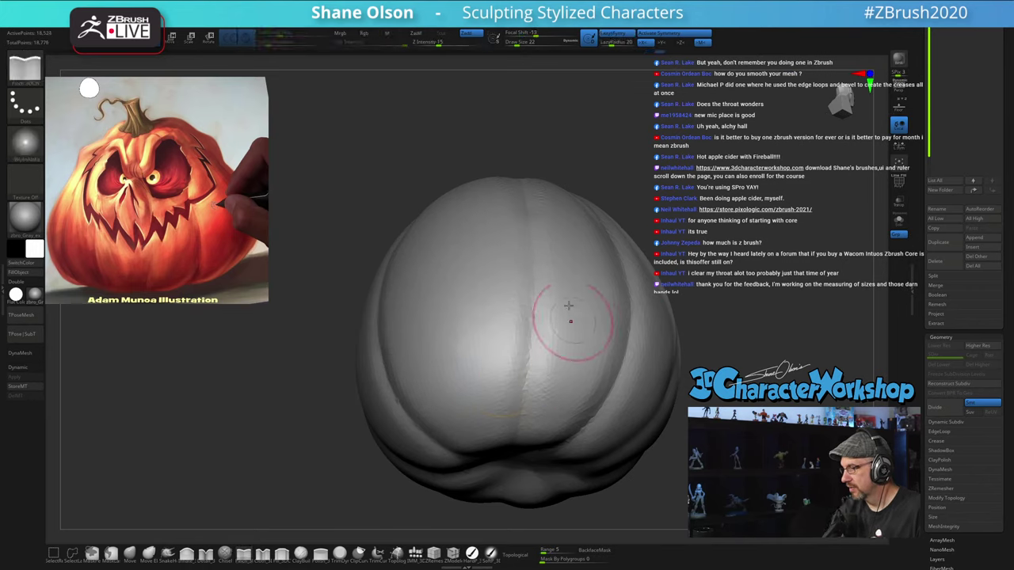
mouse_move(554, 313)
alt+right_down()
mouse_move(533, 320)
mouse_move(544, 260)
mouse_move(533, 295)
alt+right_up()
alt+right_drag(544, 255, 530, 374)
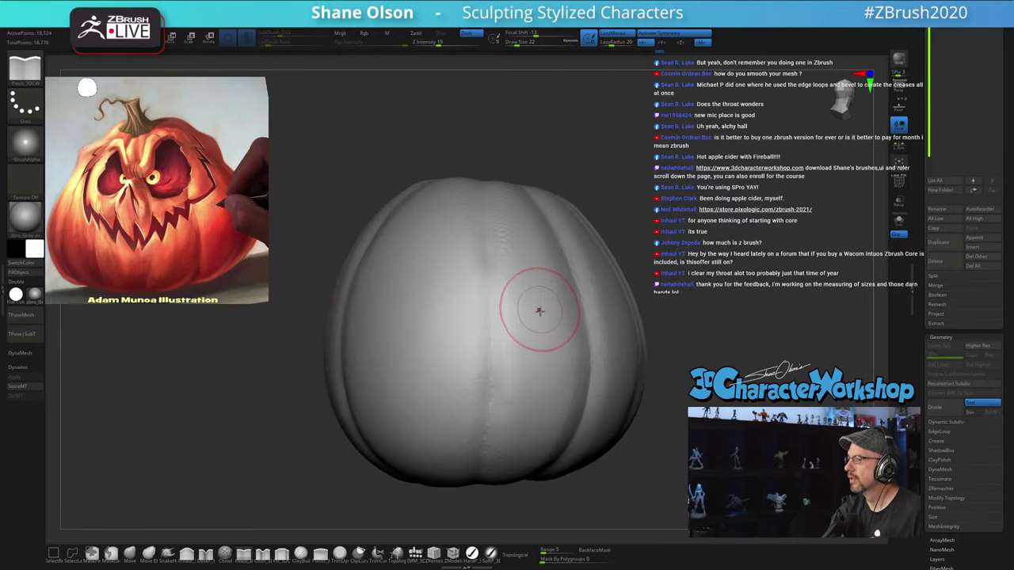
right_drag(537, 327, 532, 346)
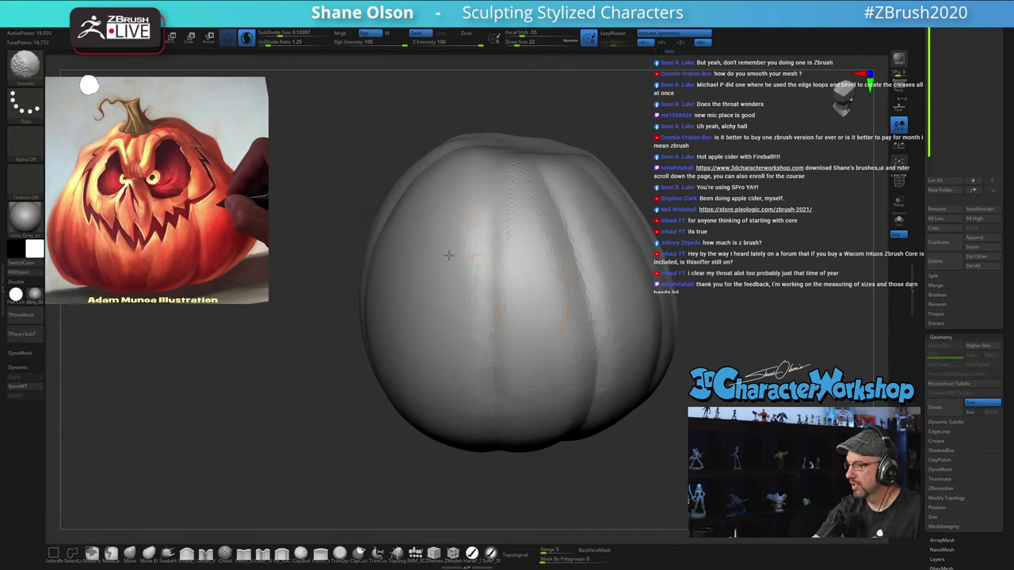
shift+drag(571, 433, 570, 439)
right_drag(579, 380, 518, 377)
shift+drag(584, 213, 625, 396)
right_drag(627, 400, 621, 361)
key(shift)
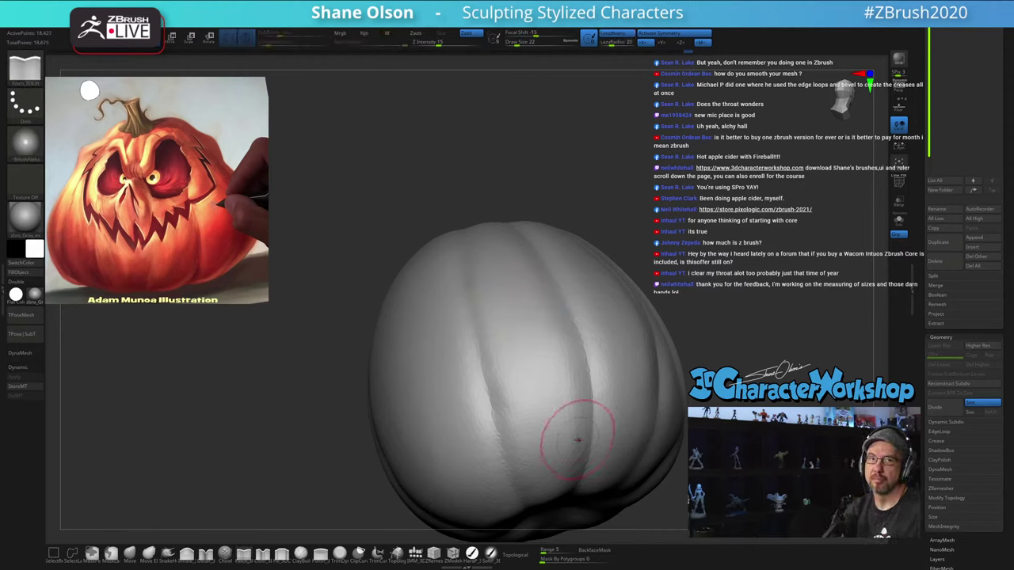
Step: Display the polygon wireframe on the pumpkin to examine its mesh density
mouse_move(544, 398)
right_down()
mouse_move(572, 379)
mouse_move(634, 383)
right_up()
key(shift+f)
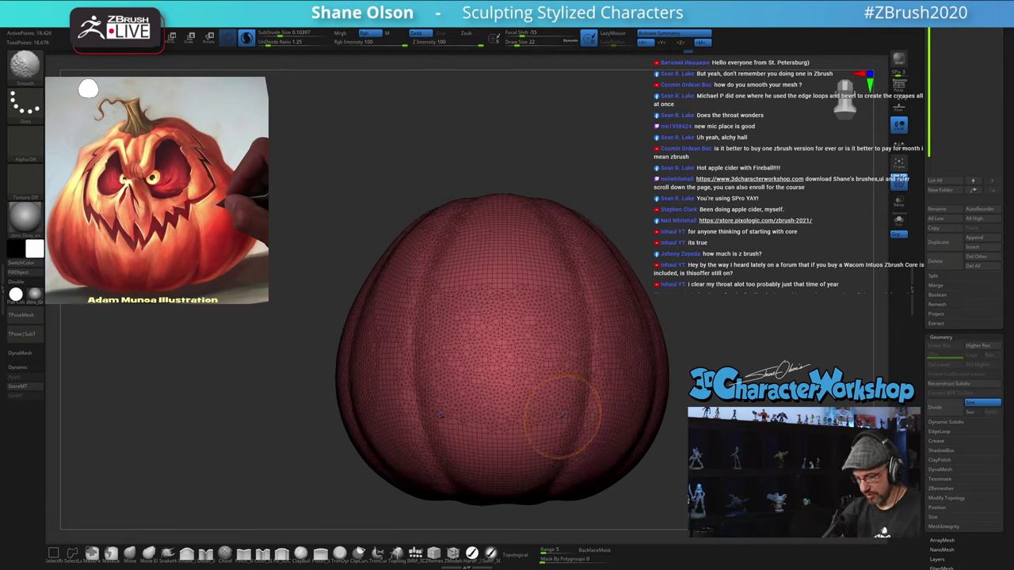
Step: Set the brush draw size to 18 and hide the polygon wireframe on the pumpkin
right_drag(659, 478, 668, 459)
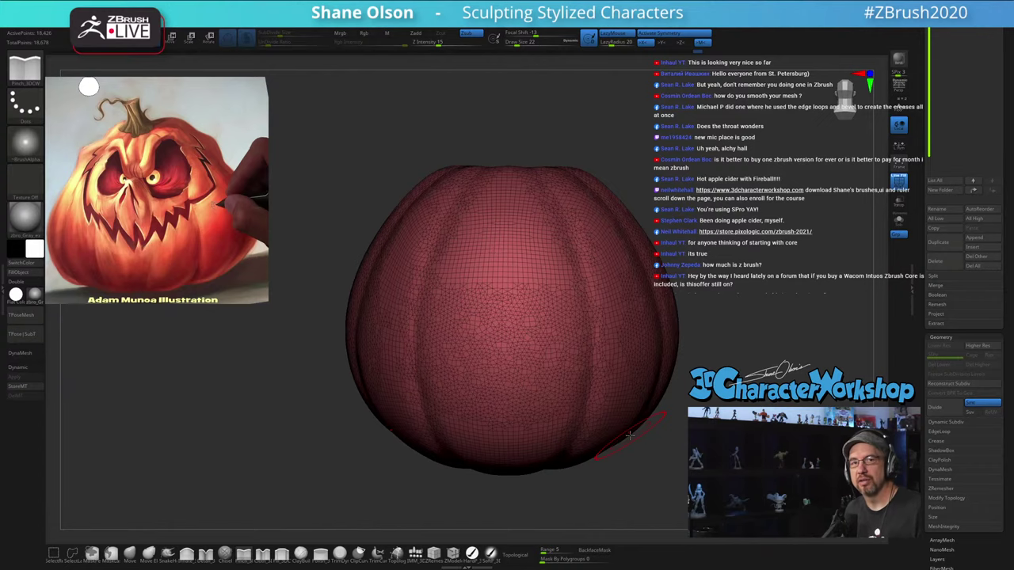
right_drag(520, 228, 520, 283)
key(s)
drag(515, 164, 511, 145)
key(s)
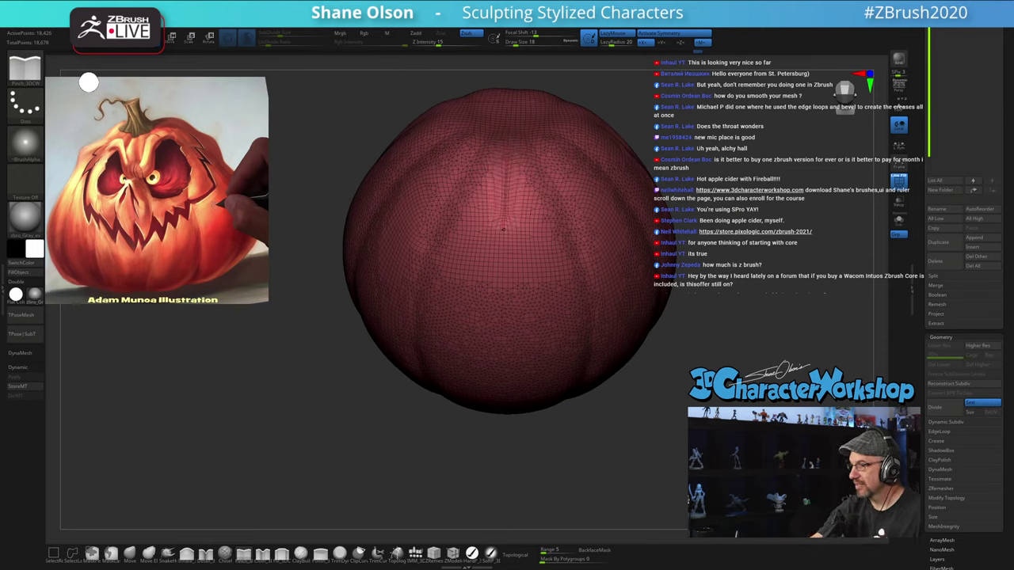
key(shift+f)
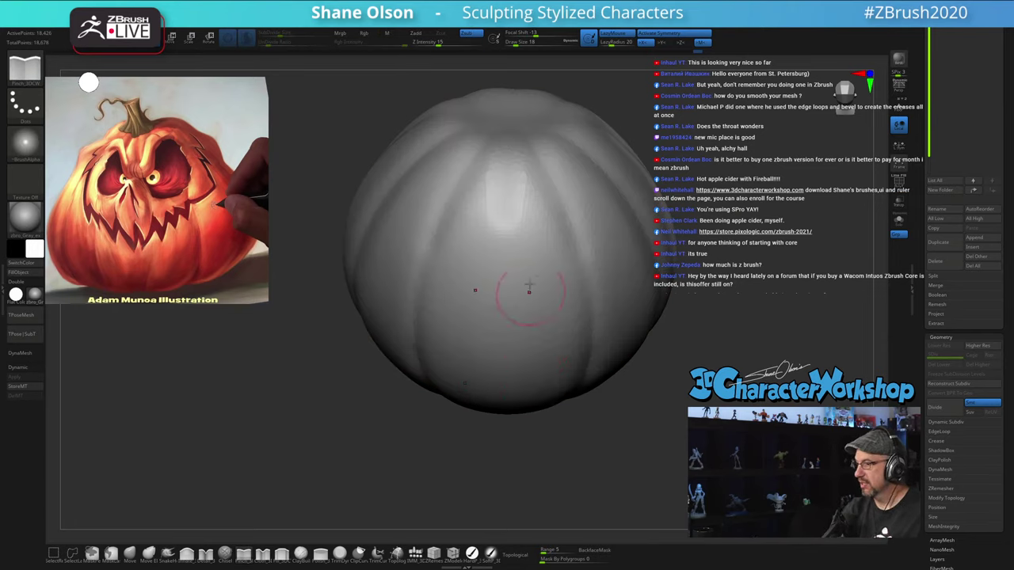
Step: Carve a vertical groove down the middle of the wide rib between the mirrored back grooves and smooth its top end
drag(505, 180, 499, 304)
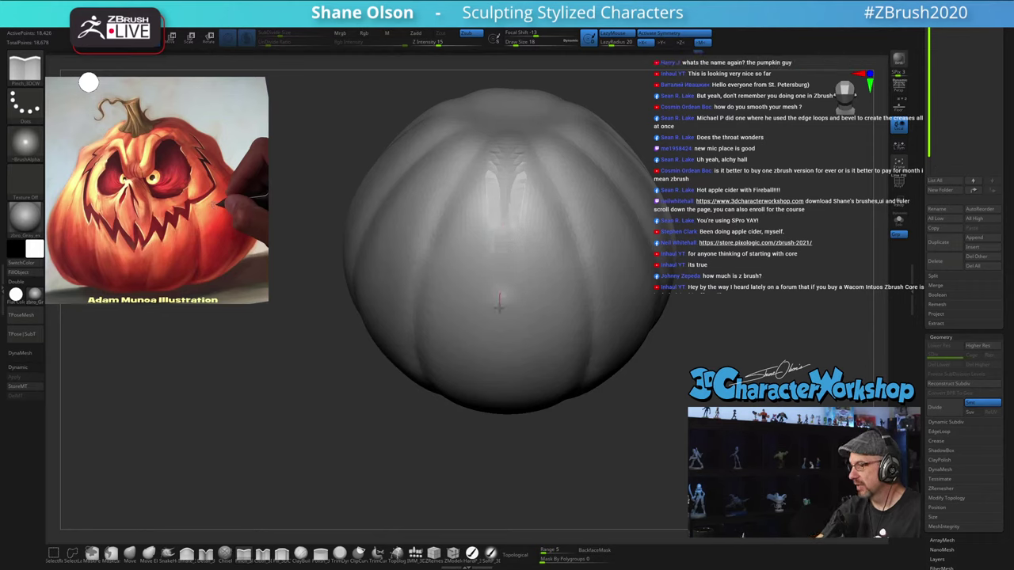
right_drag(526, 339, 532, 277)
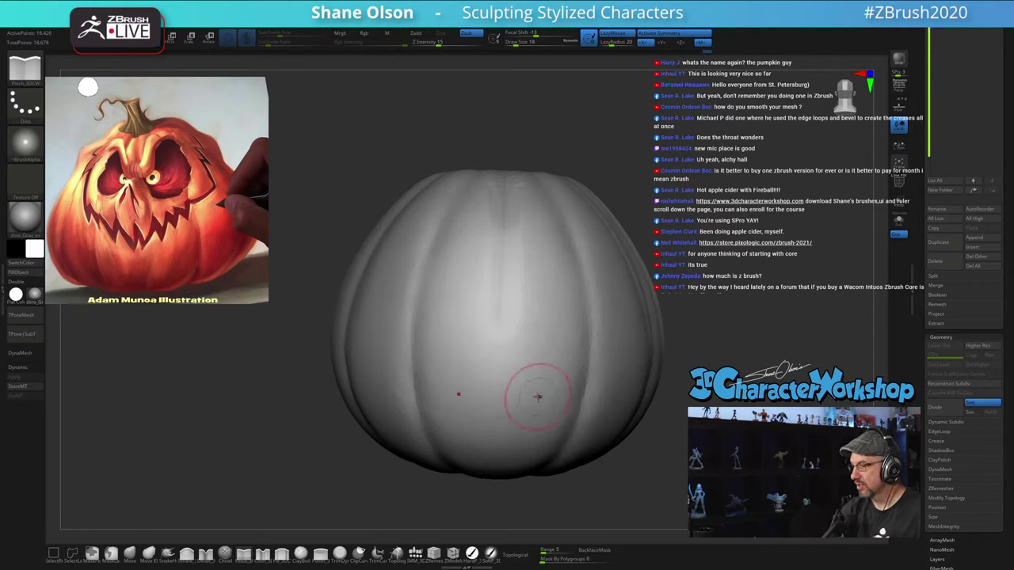
right_drag(539, 398, 531, 331)
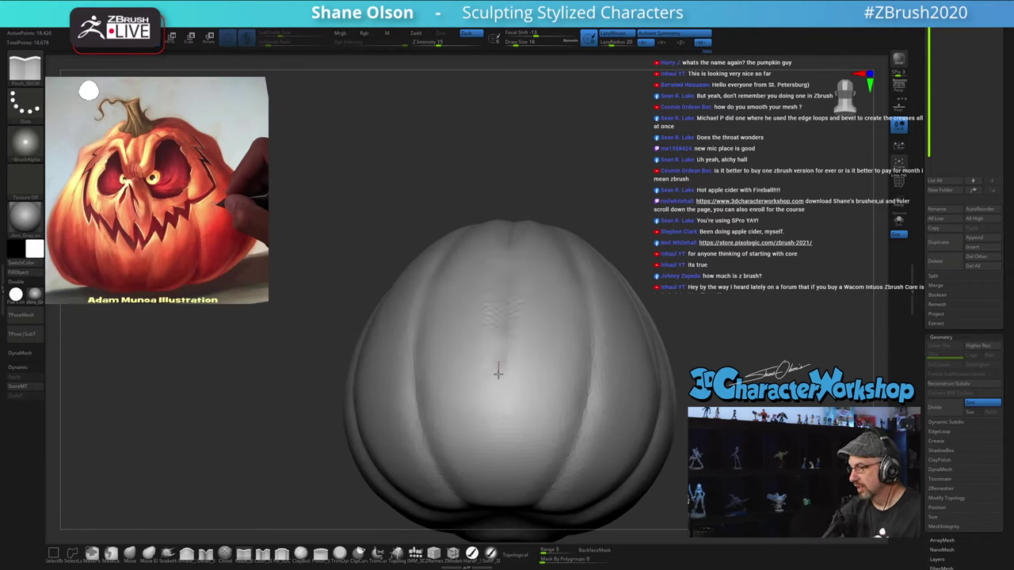
mouse_move(534, 341)
right_down()
mouse_move(534, 380)
mouse_move(536, 323)
right_up()
right_drag(522, 221, 531, 251)
shift+drag(514, 191, 511, 174)
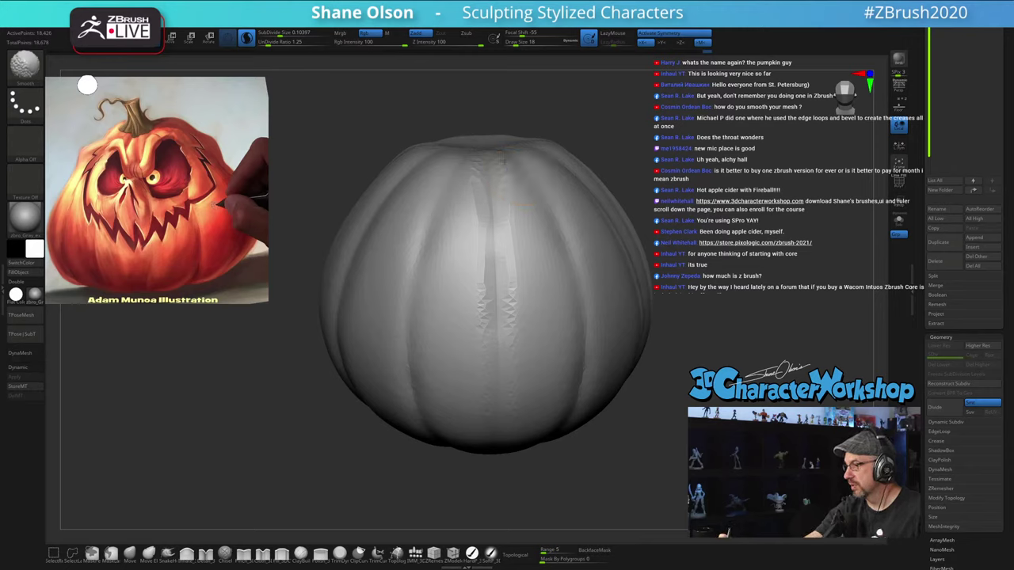
Step: Extend the central back groove into the hollow of the underside, then deepen and smooth it along the body
mouse_move(545, 356)
right_down()
mouse_move(557, 325)
mouse_move(552, 339)
right_up()
mouse_move(544, 388)
right_down()
mouse_move(550, 427)
mouse_move(535, 372)
right_up()
right_drag(516, 332, 507, 371)
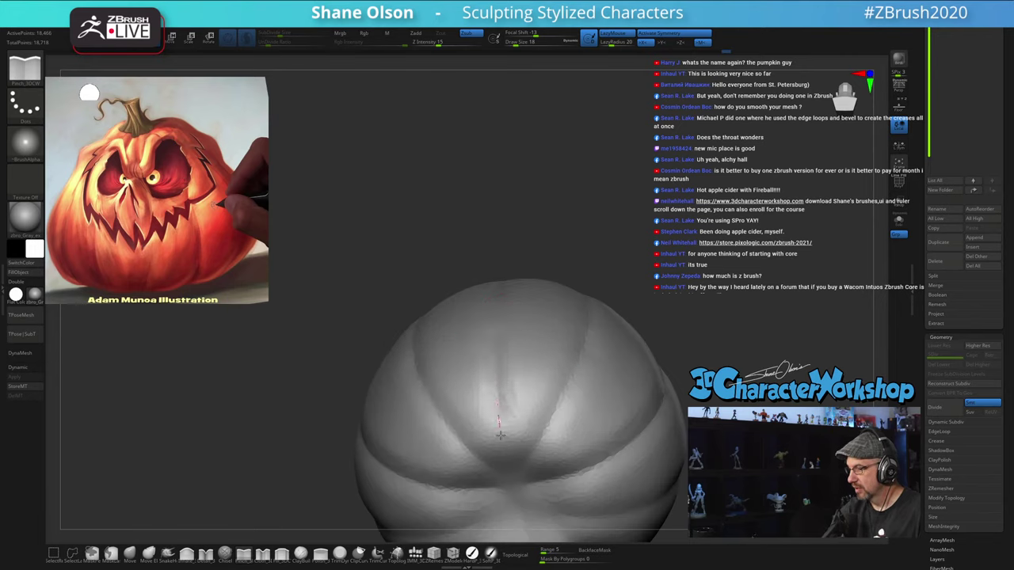
key(shift)
shift+drag(520, 406, 550, 444)
right_drag(539, 361, 529, 404)
mouse_move(515, 311)
right_down()
mouse_move(512, 258)
mouse_move(520, 332)
right_up()
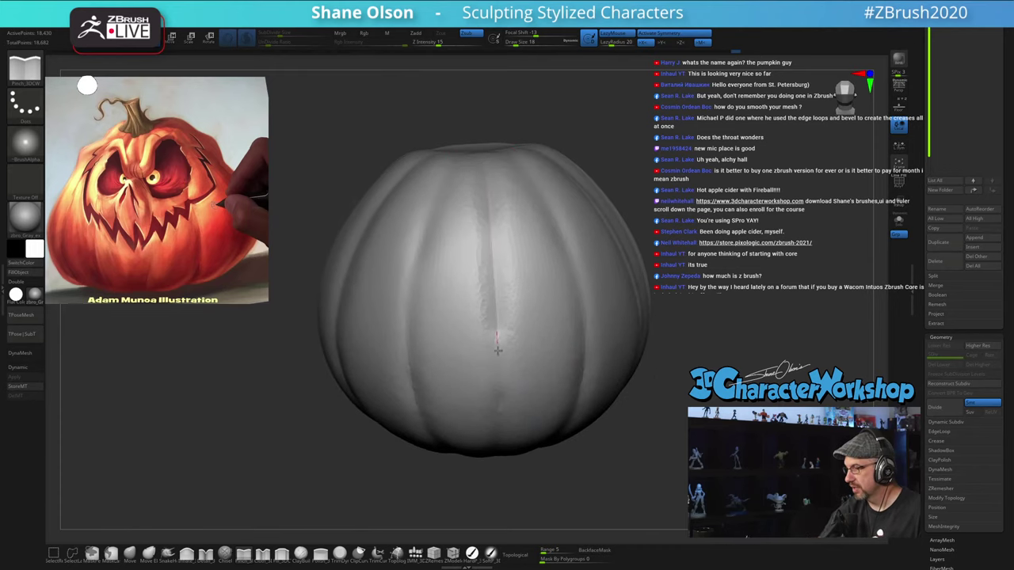
mouse_move(505, 238)
shift+mouse_down()
mouse_move(503, 256)
mouse_move(504, 217)
mouse_move(508, 317)
shift+mouse_up()
Step: Examine the ribs around the pumpkin's side for wide sections that still lack a groove
mouse_move(547, 357)
right_down()
mouse_move(534, 356)
mouse_move(546, 309)
mouse_move(519, 352)
right_up()
mouse_move(729, 403)
right_down()
mouse_move(646, 466)
mouse_move(627, 453)
right_up()
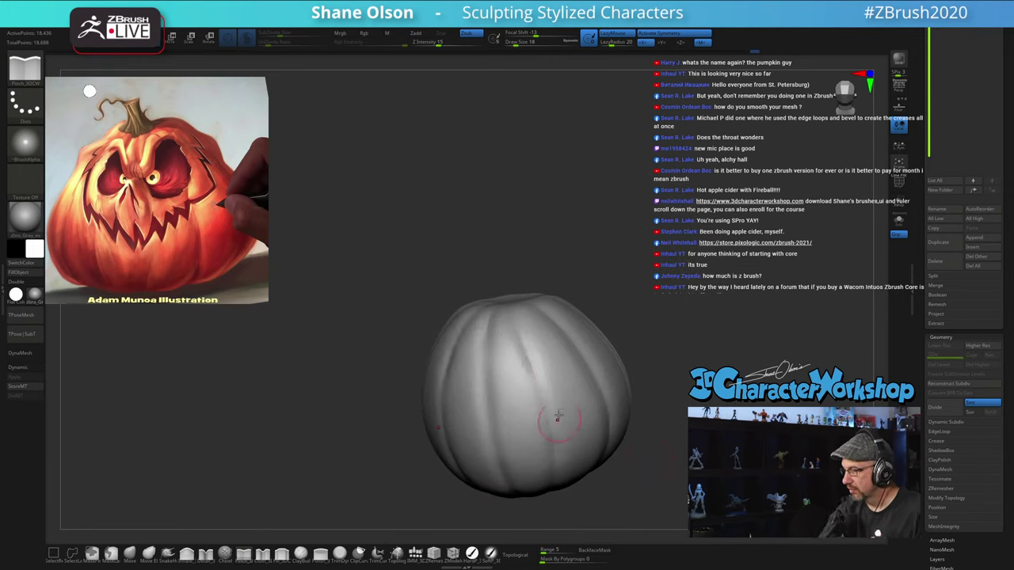
drag(559, 428, 511, 313)
mouse_move(591, 390)
right_down()
mouse_move(674, 467)
mouse_move(645, 467)
mouse_move(614, 487)
mouse_move(664, 462)
mouse_move(582, 431)
mouse_move(578, 384)
mouse_move(564, 420)
mouse_move(604, 383)
mouse_move(575, 408)
mouse_move(607, 385)
mouse_move(591, 411)
mouse_move(625, 433)
right_up()
key(s)
drag(613, 435, 611, 435)
mouse_move(634, 436)
right_down()
mouse_move(609, 435)
mouse_move(603, 460)
right_up()
right_drag(655, 385, 648, 409)
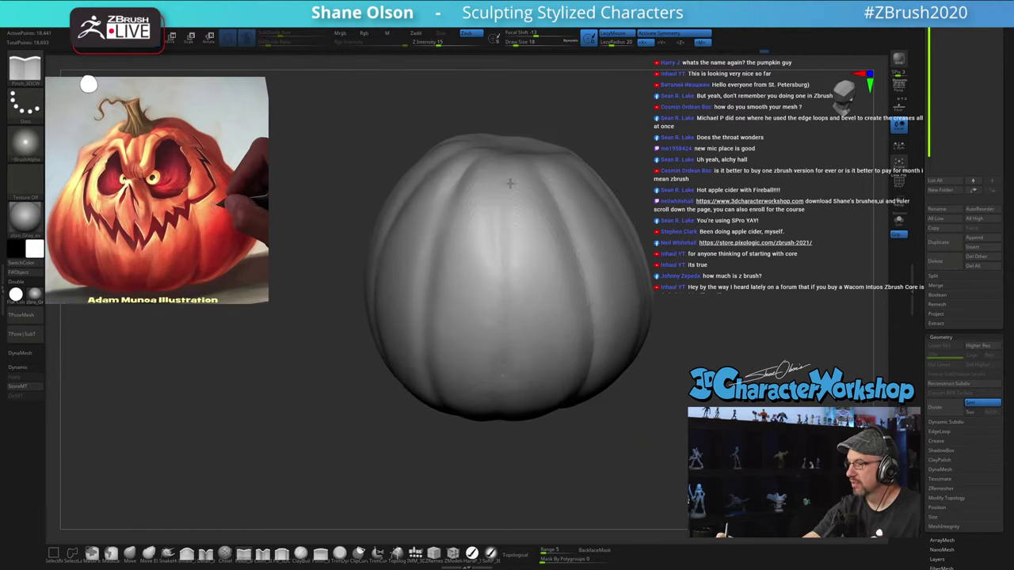
Step: Carve a groove from the top down the middle of the wide side rib and smooth the surface on both sides
right_drag(509, 179, 509, 201)
drag(502, 172, 506, 283)
drag(504, 145, 499, 260)
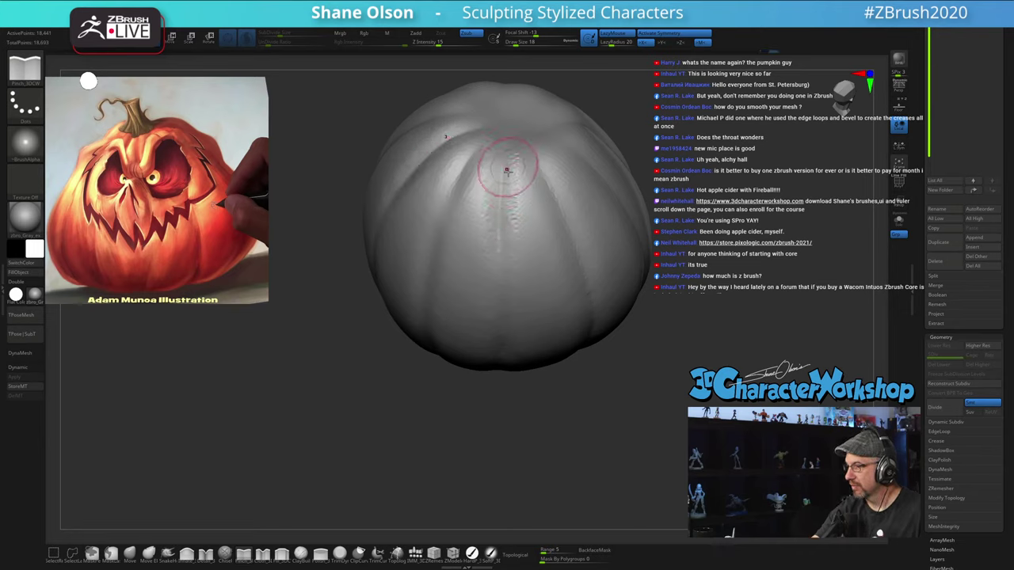
shift+drag(502, 170, 500, 186)
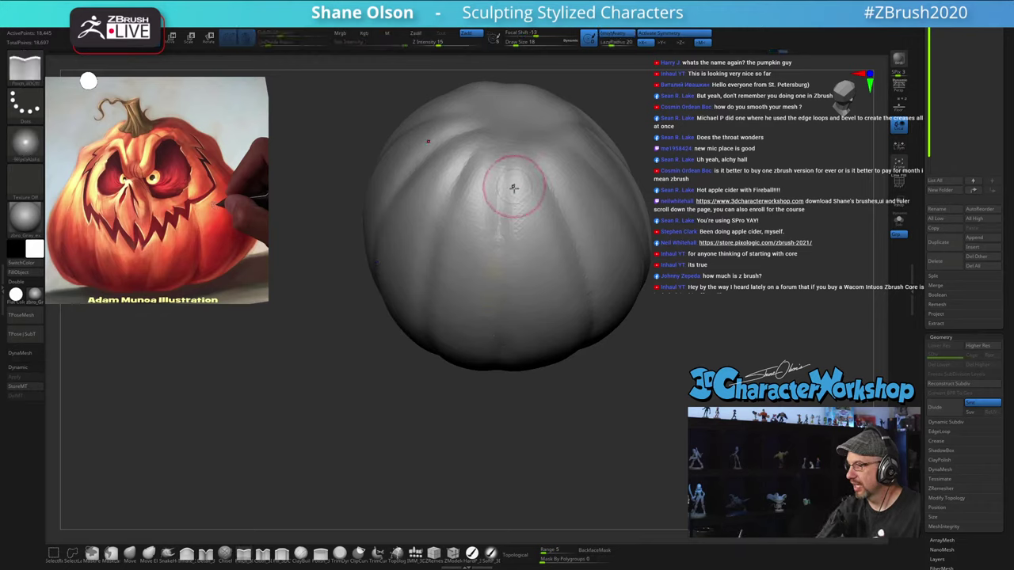
right_drag(515, 187, 514, 174)
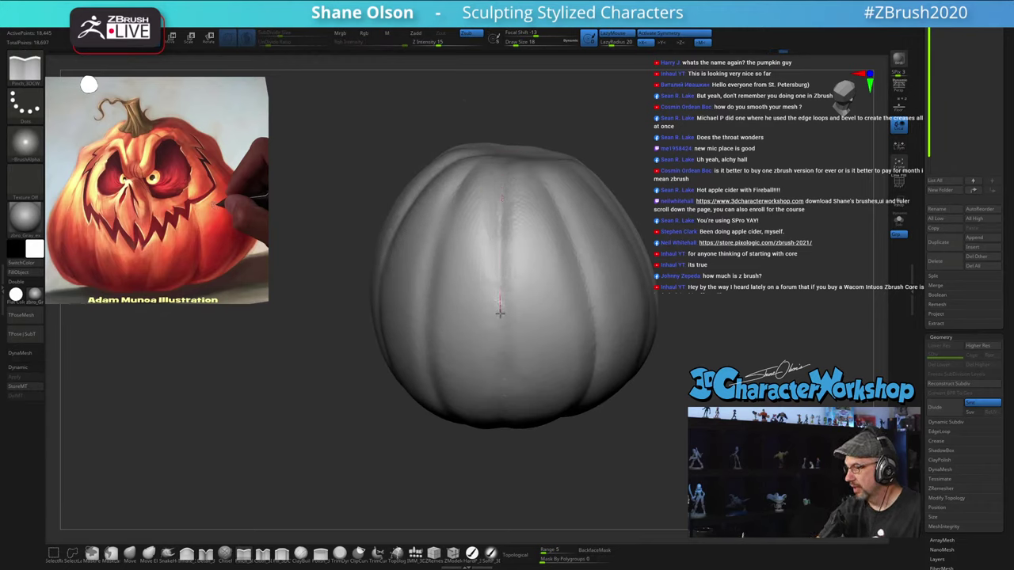
shift+drag(487, 200, 493, 406)
shift+drag(516, 207, 537, 405)
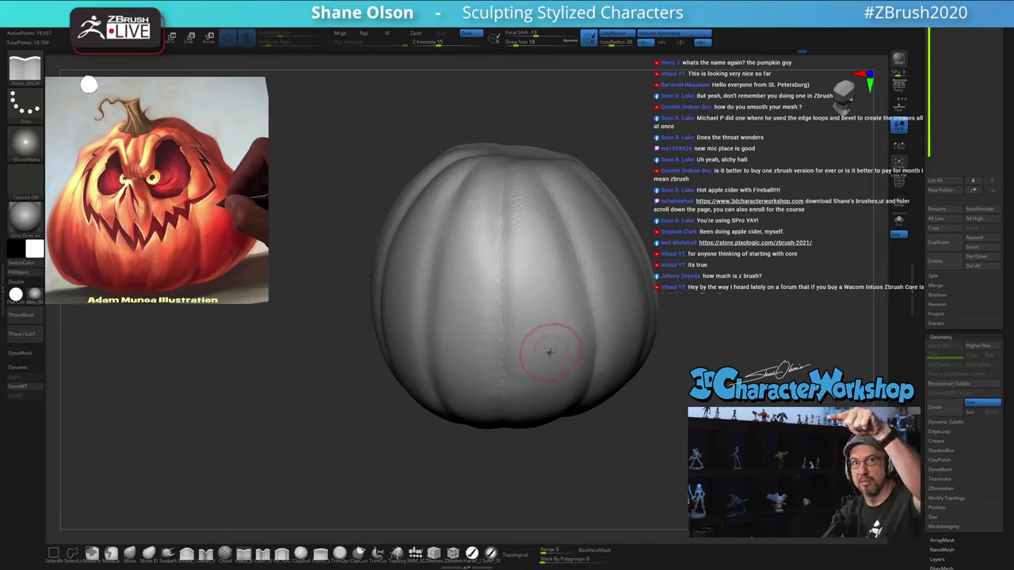
Step: Extend the side rib's new groove into the hollow of the underside and smooth its rough edges
right_drag(539, 350, 532, 301)
alt+right_drag(535, 368, 522, 270)
drag(490, 342, 504, 430)
right_drag(522, 389, 504, 278)
drag(496, 373, 507, 425)
key(shift)
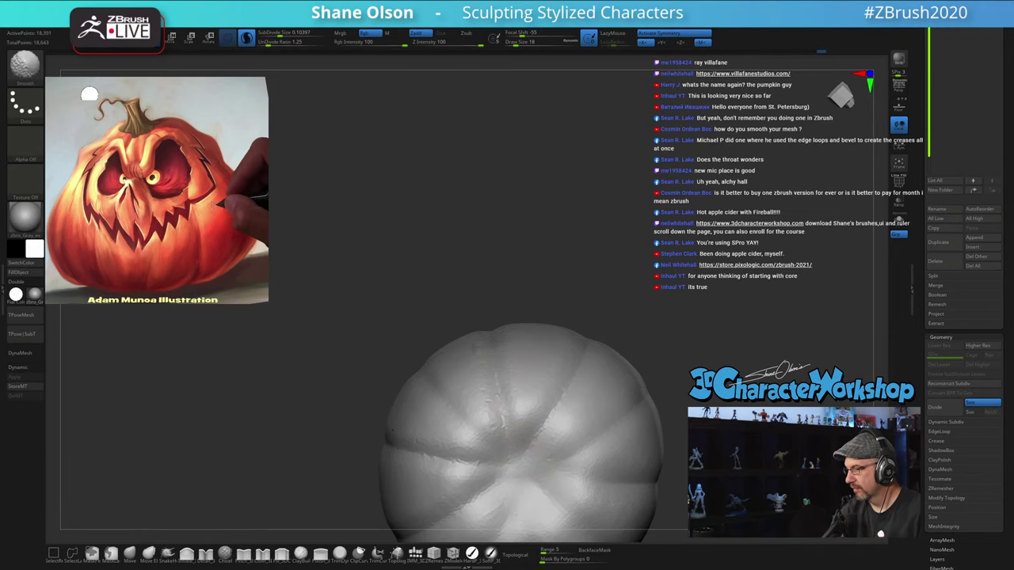
shift+drag(474, 344, 502, 419)
alt+right_drag(568, 408, 485, 293)
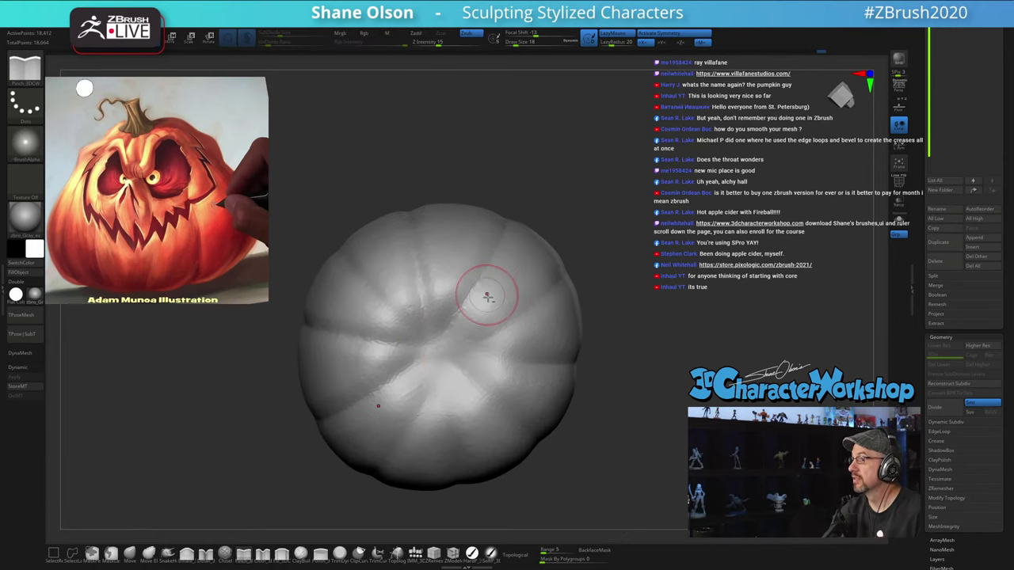
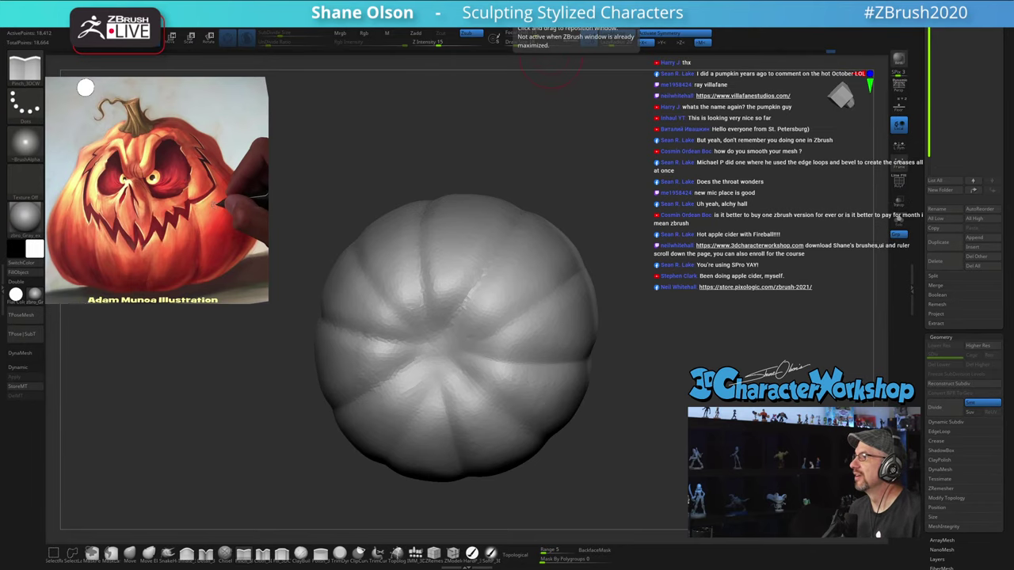
Step: Switch to the browser's image results for "villafane studios", maximize the window and preview the photo of the master pumpkin carver at work
drag(579, 0, 538, 82)
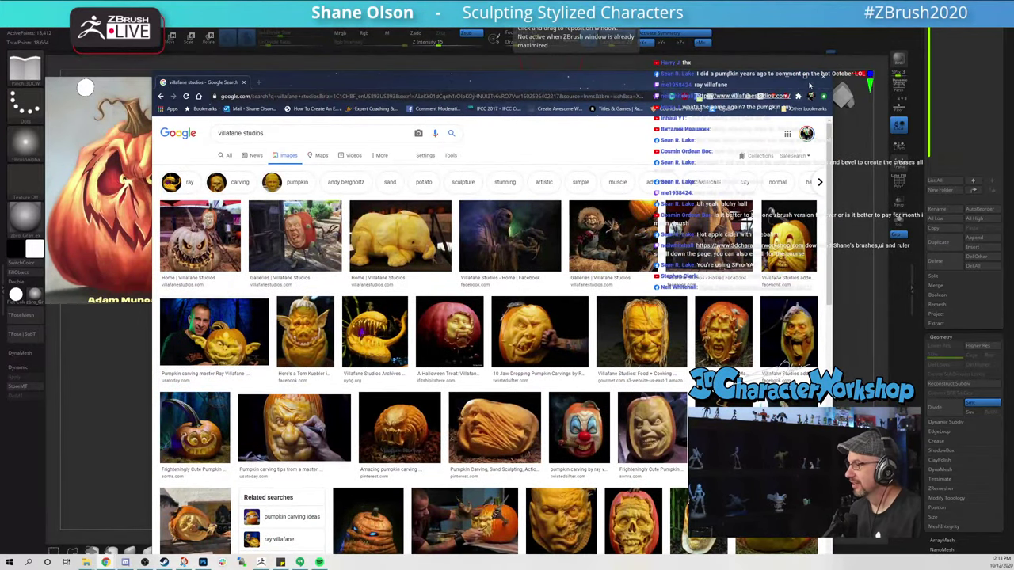
click(809, 83)
scroll(418, 360, down, 1)
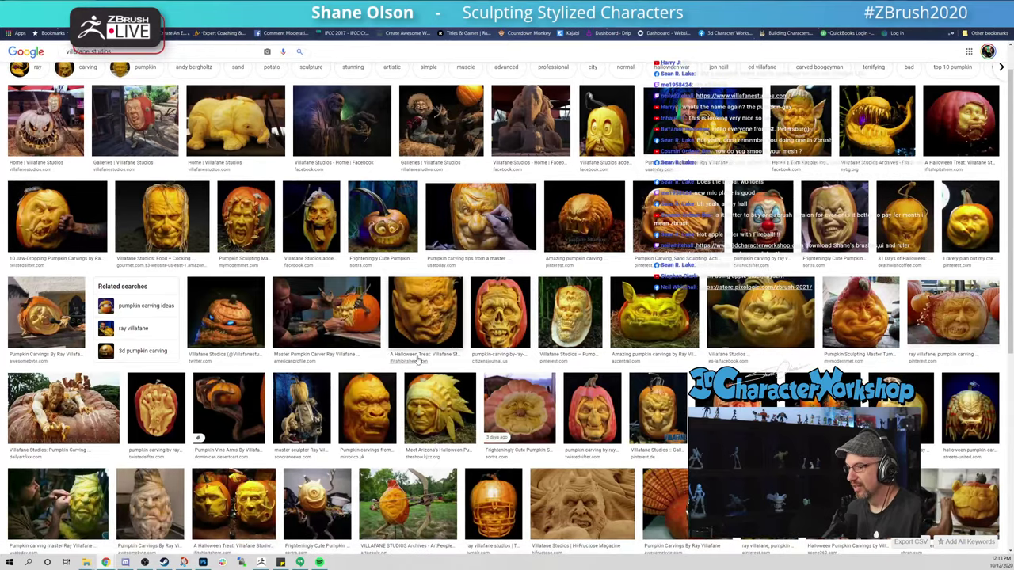
click(326, 318)
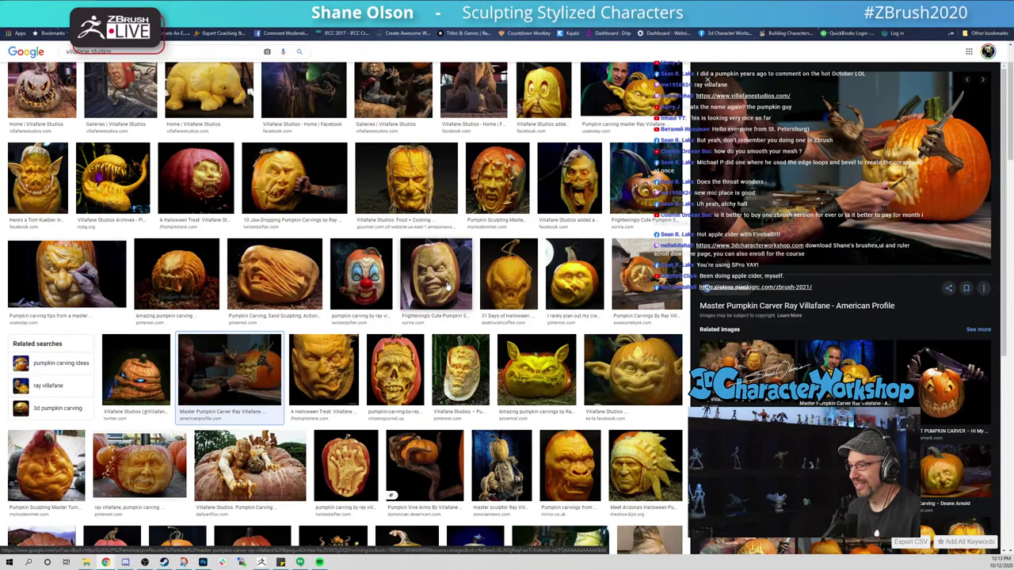
Step: Look through the upper carving results and preview the pumpkin face being punched by a fist
scroll(340, 412, up, 1)
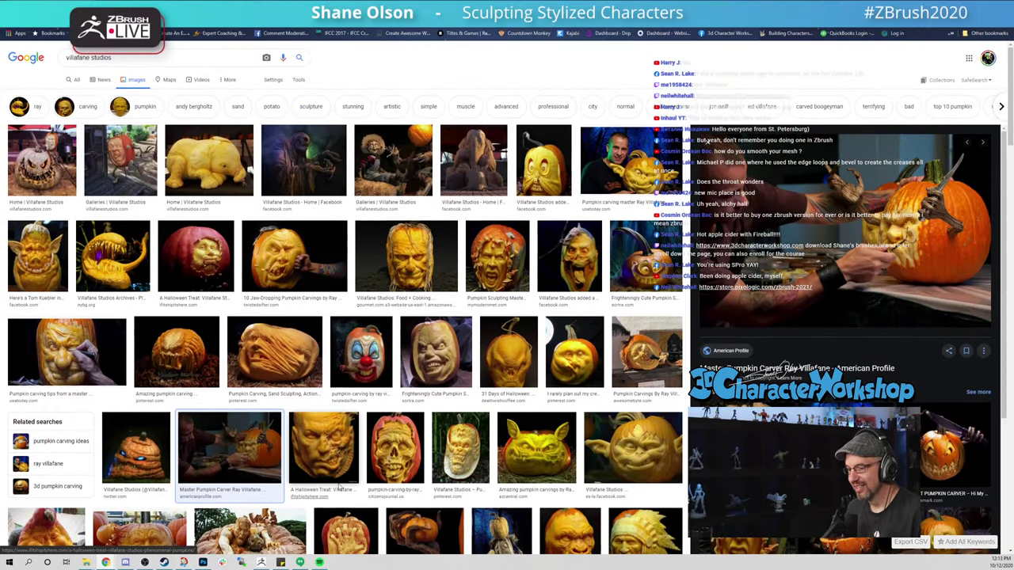
scroll(339, 489, down, 1)
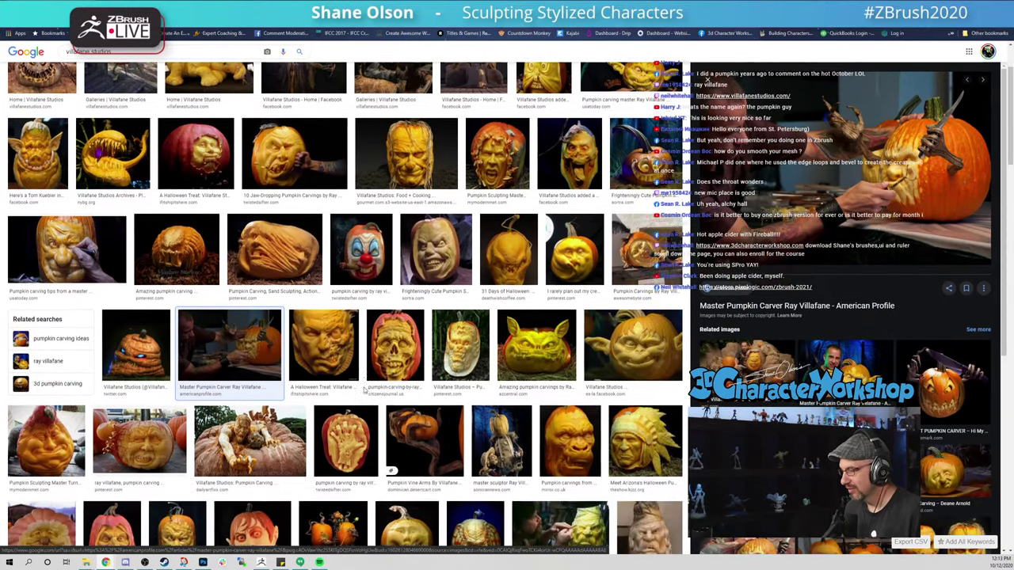
scroll(357, 372, down, 2)
scroll(341, 327, up, 5)
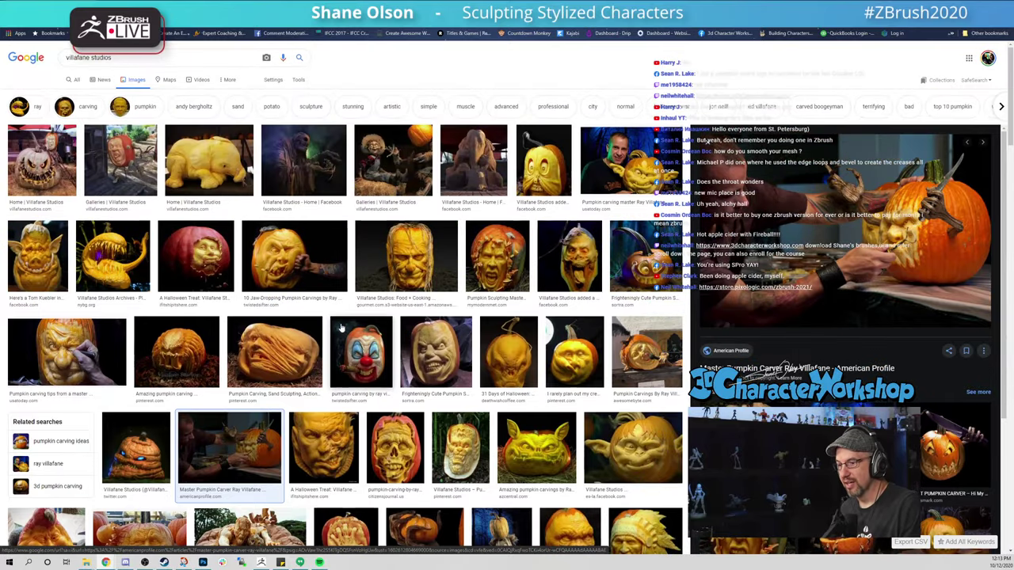
click(293, 273)
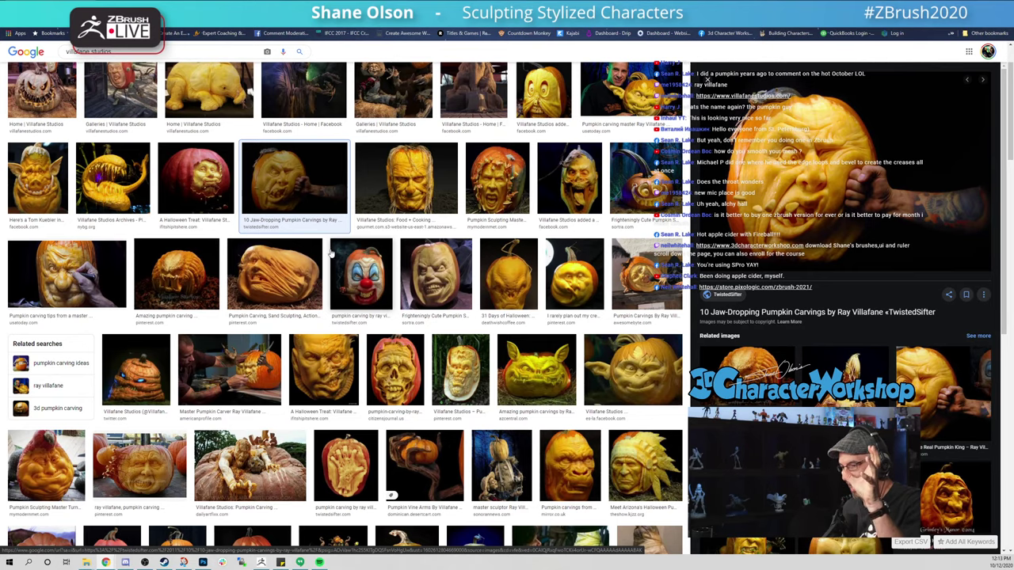
Step: Browse further down the carving results and preview the scary orange pumpkin with the toothy grin
scroll(367, 261, down, 1)
scroll(369, 272, down, 5)
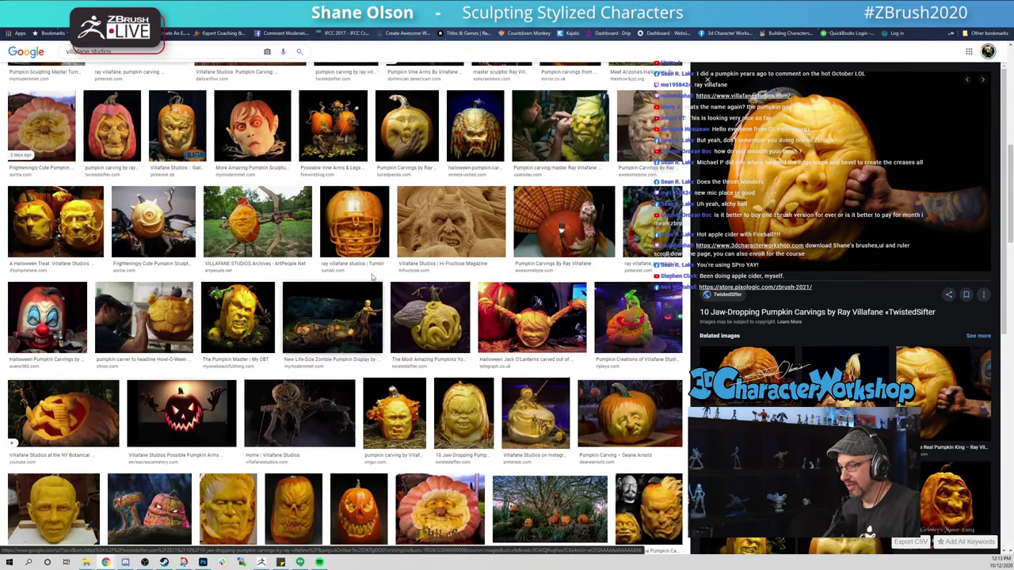
scroll(277, 313, down, 2)
scroll(344, 329, down, 2)
click(355, 343)
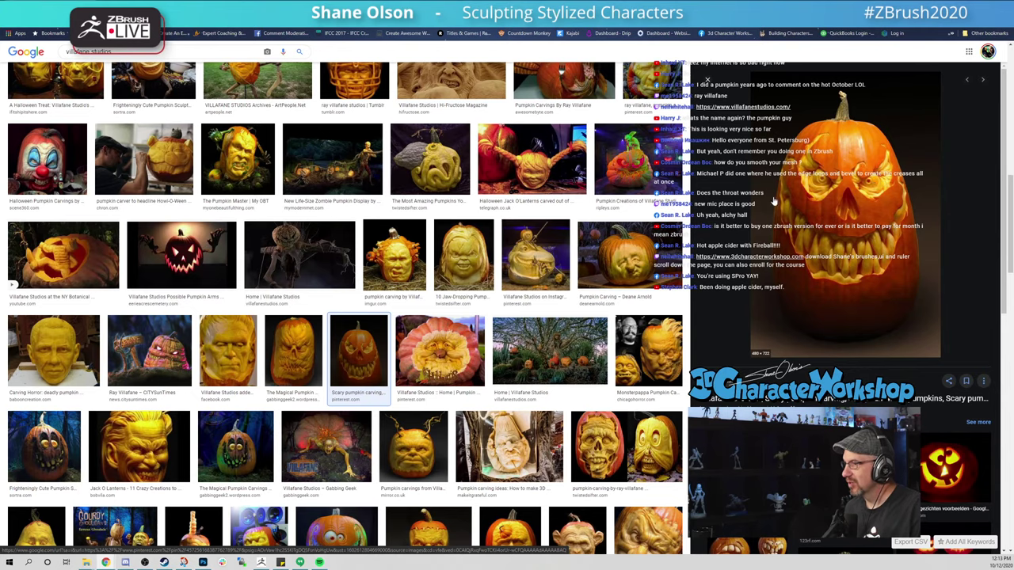
Step: Continue through the carving results and preview the jack-o'-lantern with potato teeth and eyes
scroll(366, 277, down, 2)
scroll(367, 277, down, 1)
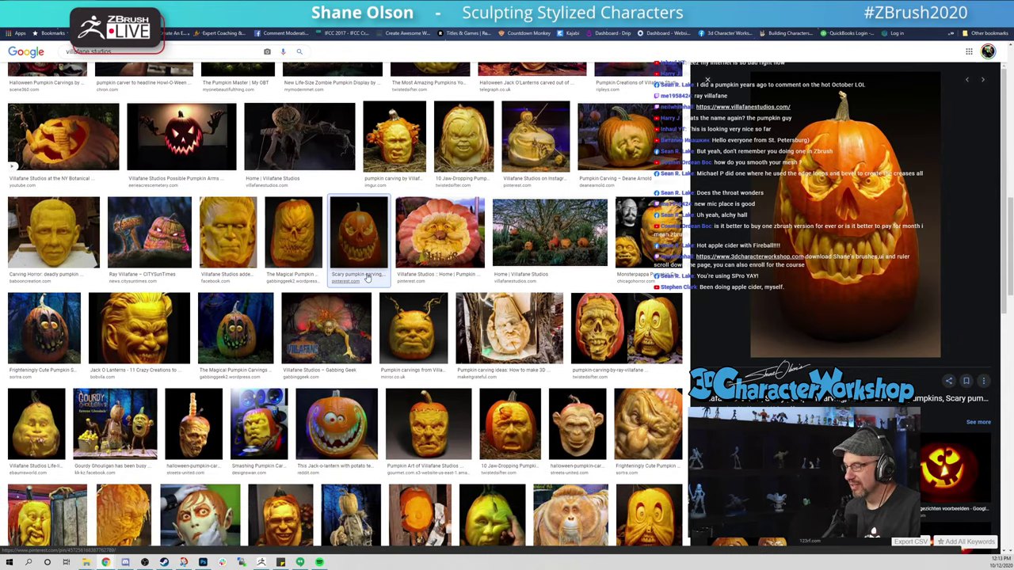
scroll(367, 277, down, 1)
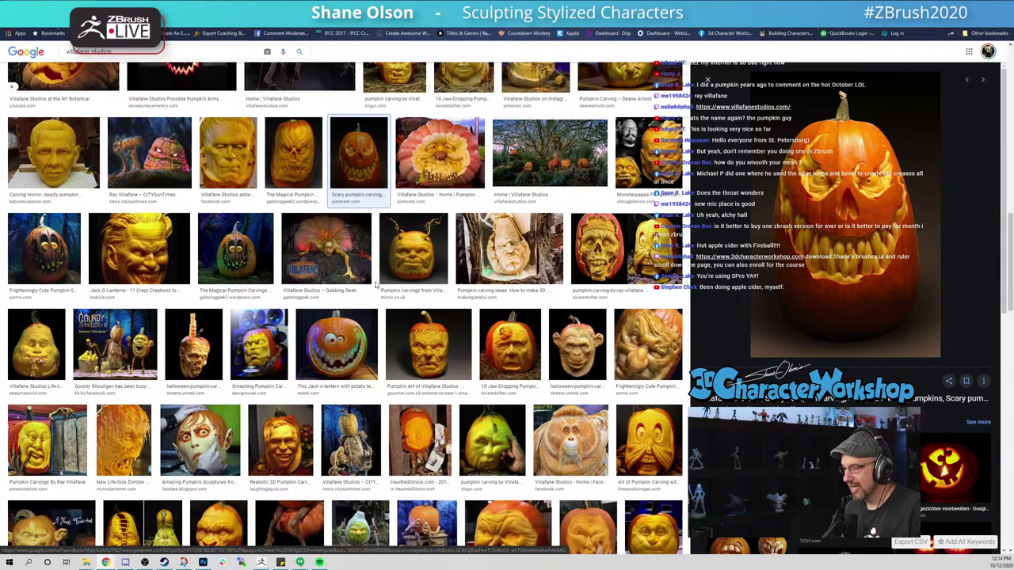
click(336, 340)
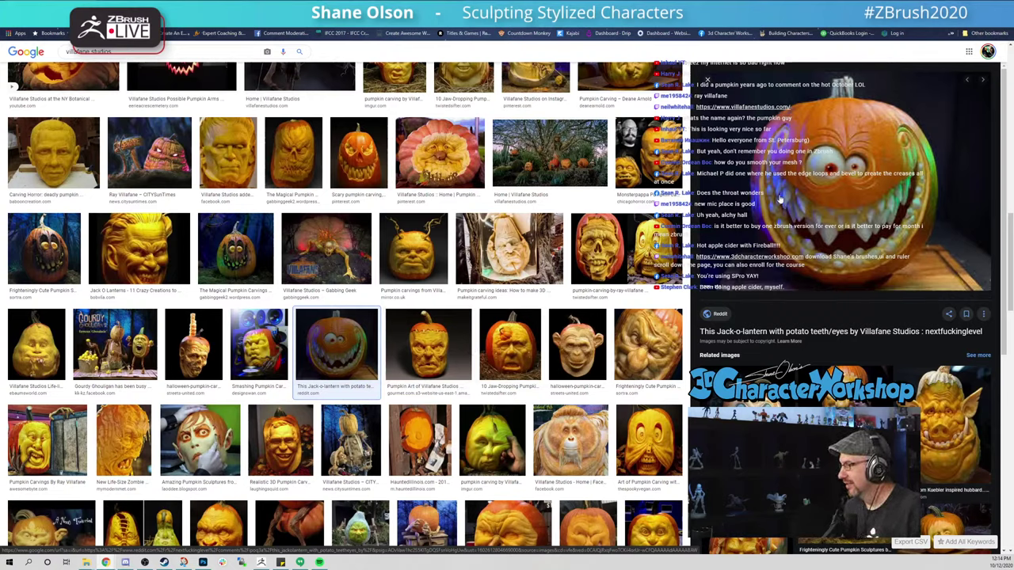
Step: Preview The Guardian's Halloween pumpkin carving among the related images and browse more of the main results for reference
scroll(778, 220, down, 2)
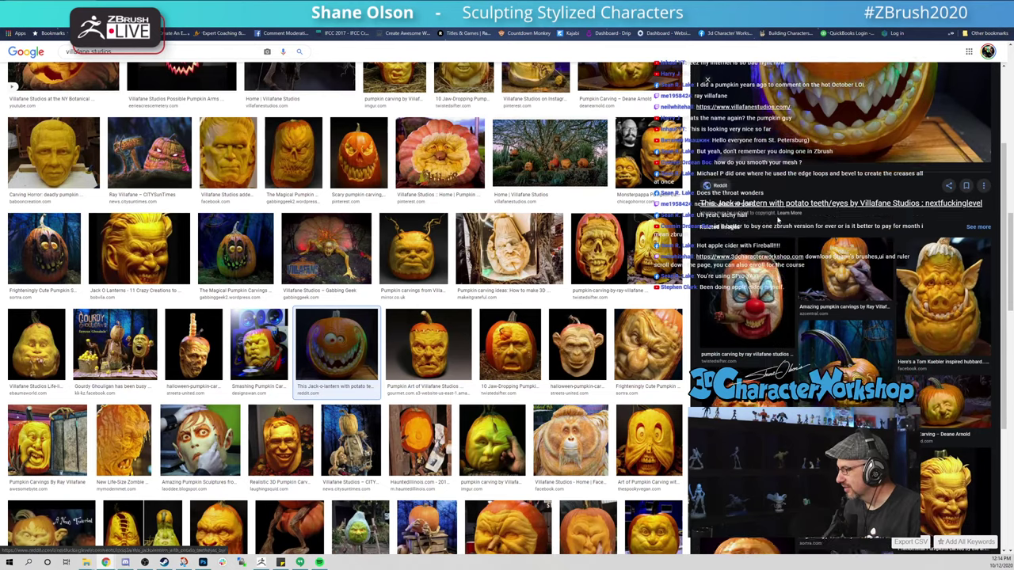
scroll(778, 220, down, 4)
click(761, 352)
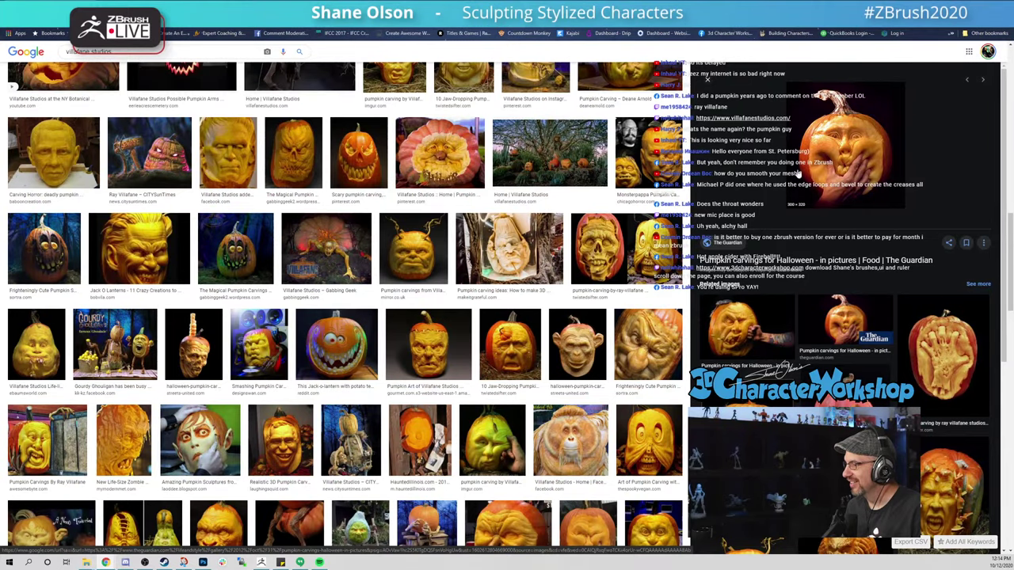
scroll(340, 349, down, 2)
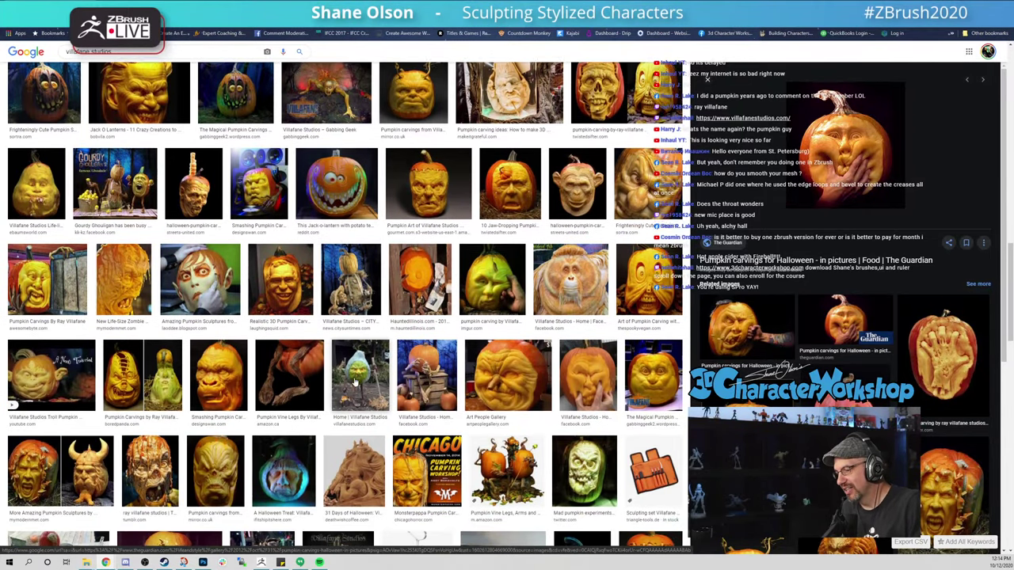
scroll(386, 390, up, 1)
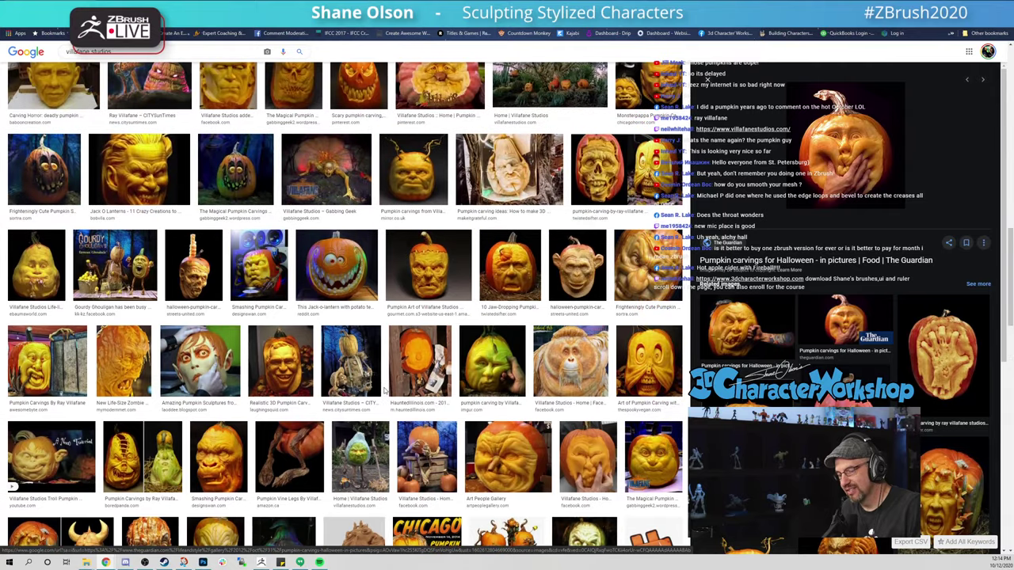
scroll(386, 390, down, 3)
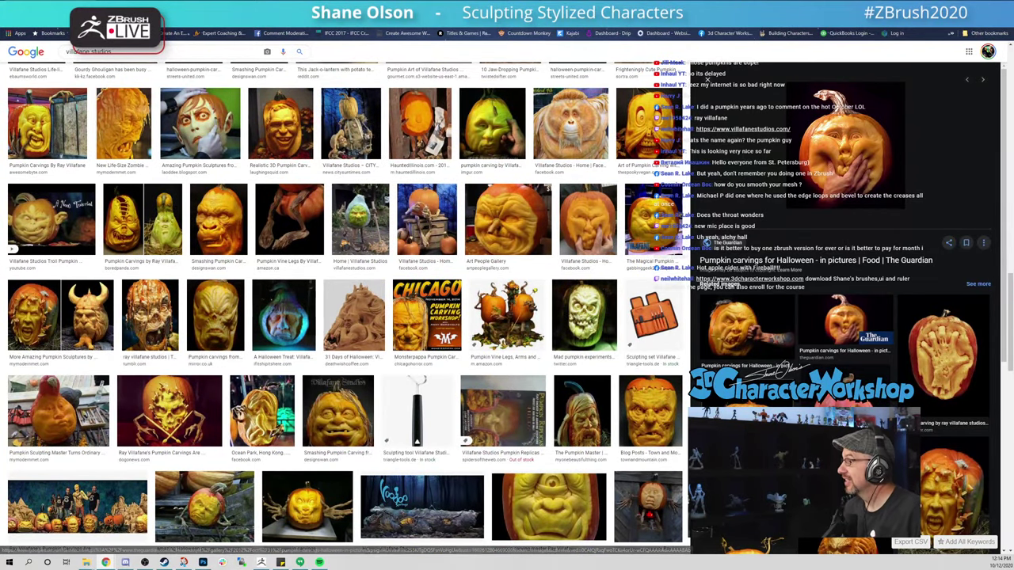
Step: Switch back to ZBrush and lower the Smooth brush's SubDivide Size to 0.05447 for denser mesh smoothing
key(alt+Tab)
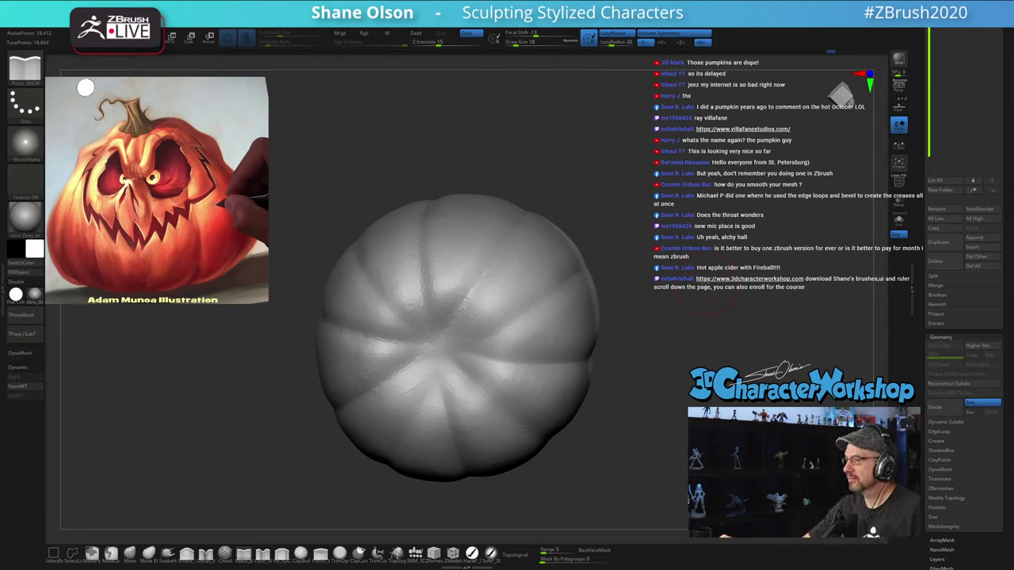
mouse_move(629, 324)
mouse_down()
mouse_move(625, 392)
mouse_move(640, 419)
mouse_move(629, 442)
mouse_move(721, 448)
mouse_move(708, 474)
mouse_move(659, 391)
mouse_up()
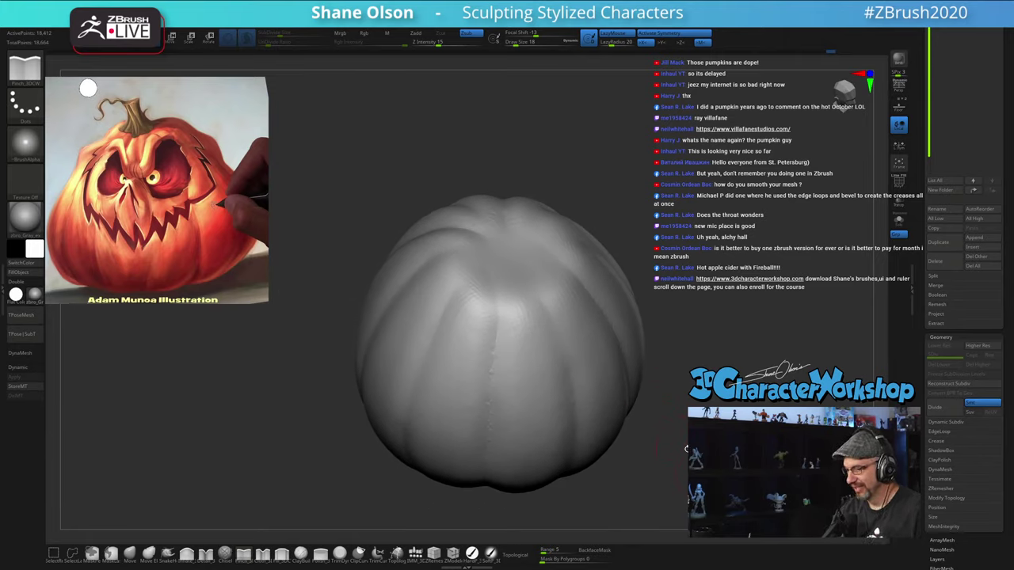
drag(686, 449, 685, 431)
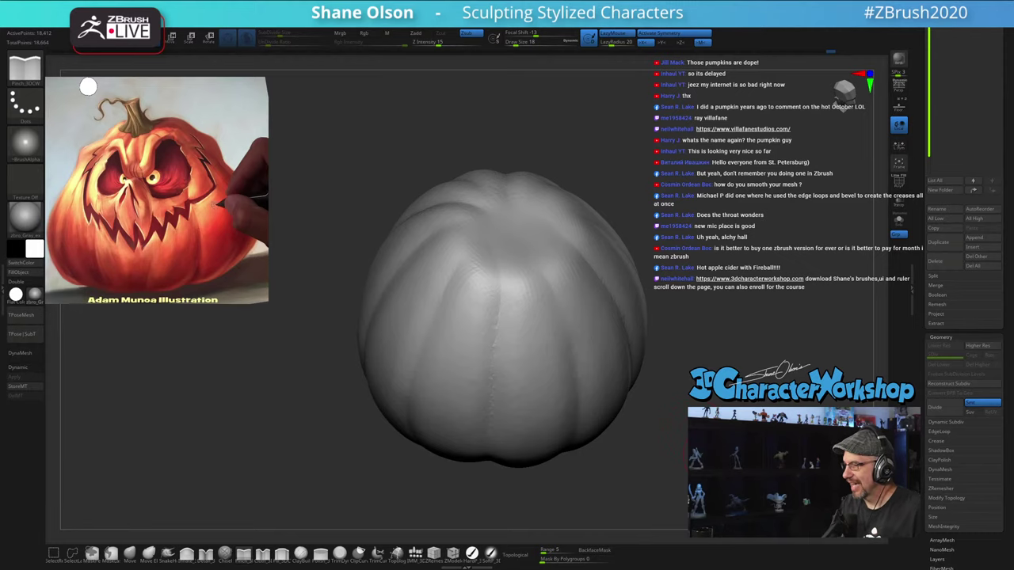
drag(353, 134, 510, 120)
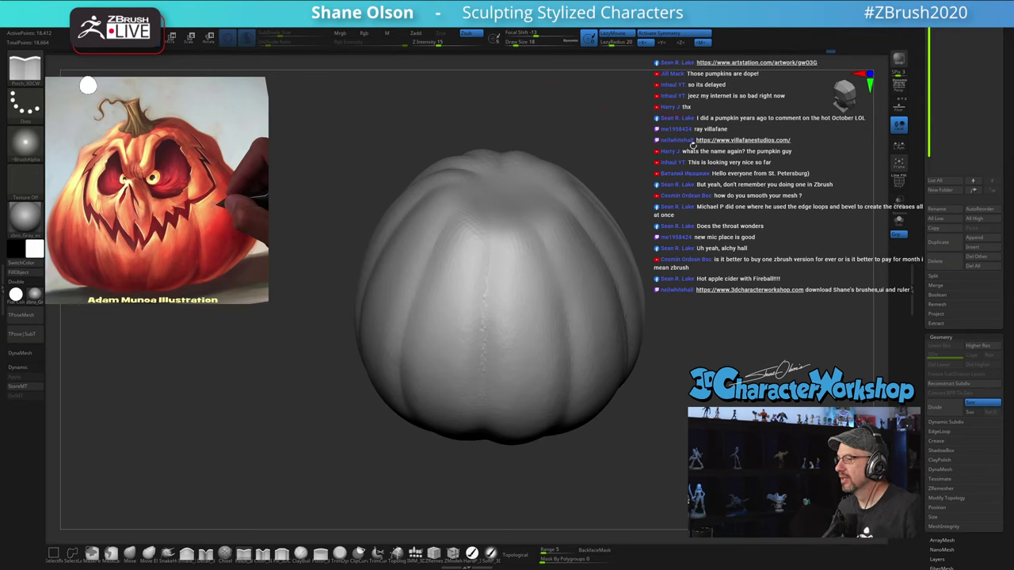
mouse_move(705, 316)
mouse_down()
mouse_move(714, 236)
mouse_move(700, 263)
mouse_move(702, 219)
mouse_move(671, 201)
mouse_up()
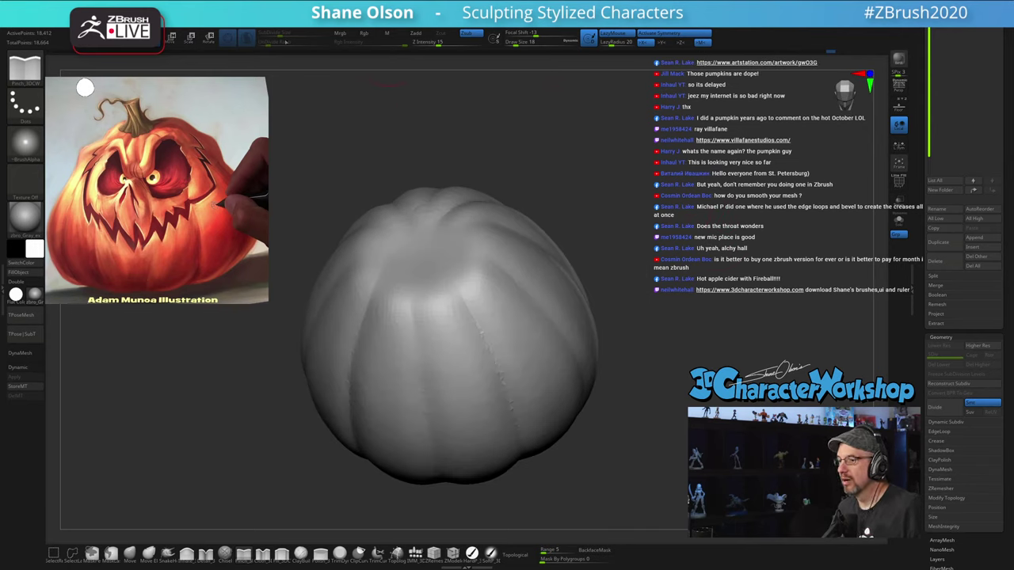
key(shift)
drag(279, 35, 272, 35)
drag(673, 225, 676, 200)
key(shift)
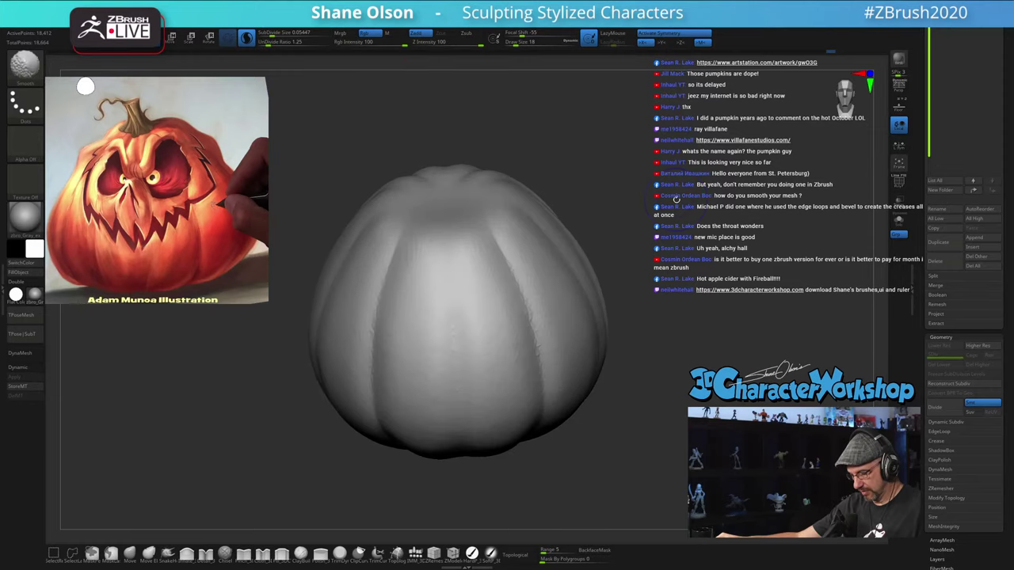
Step: Display the wireframe and smooth the pumpkin's front ribs down to the underside to even out and refine the mesh
key(shift+f)
mouse_move(474, 229)
shift+mouse_down()
mouse_move(500, 394)
mouse_move(479, 371)
mouse_move(455, 293)
shift+mouse_up()
key(shift)
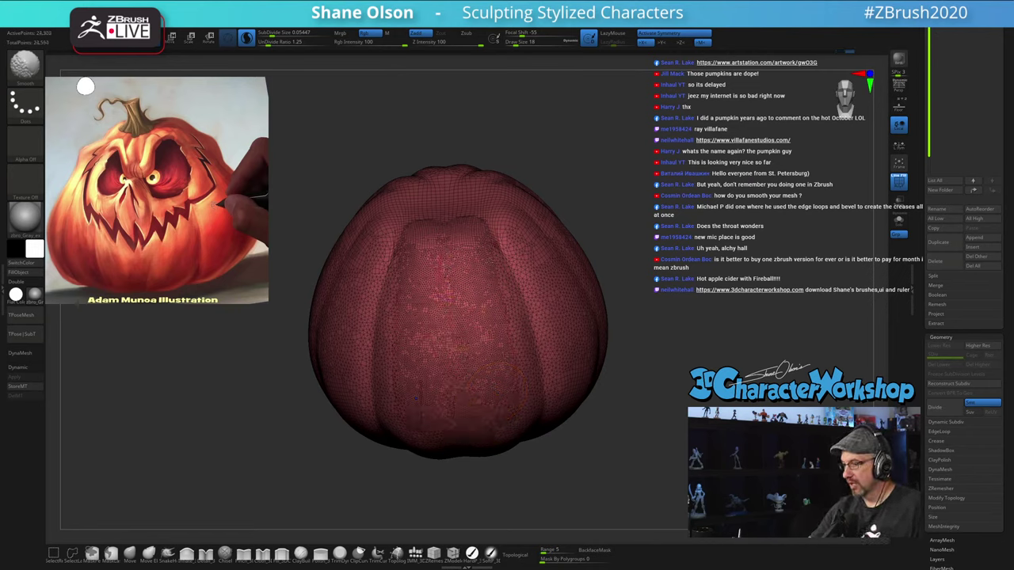
shift+drag(519, 261, 538, 423)
drag(644, 459, 638, 372)
shift+drag(396, 326, 451, 450)
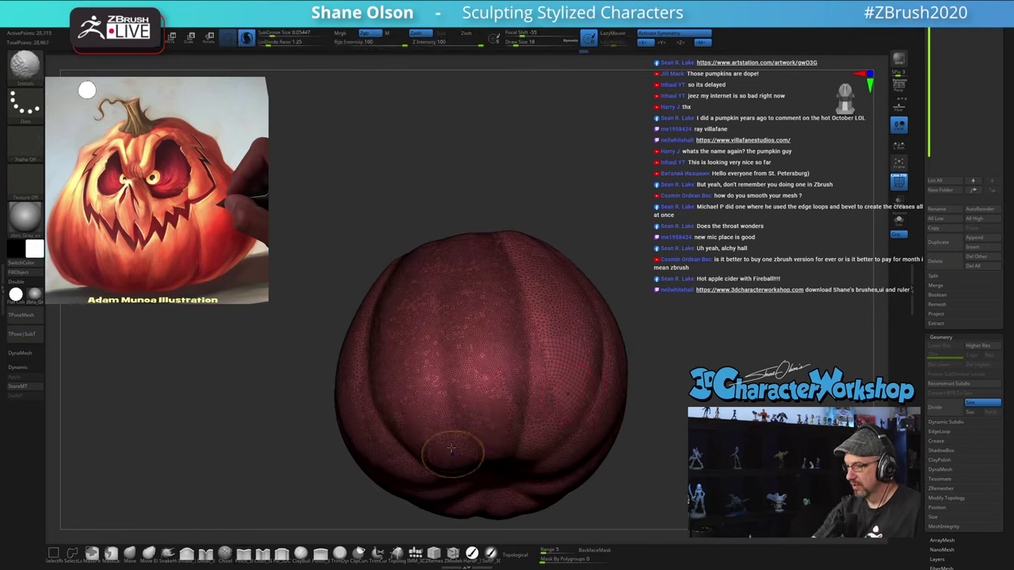
Step: Smooth the side ribs from the crown to the base, then hide the wireframe
drag(640, 412, 653, 480)
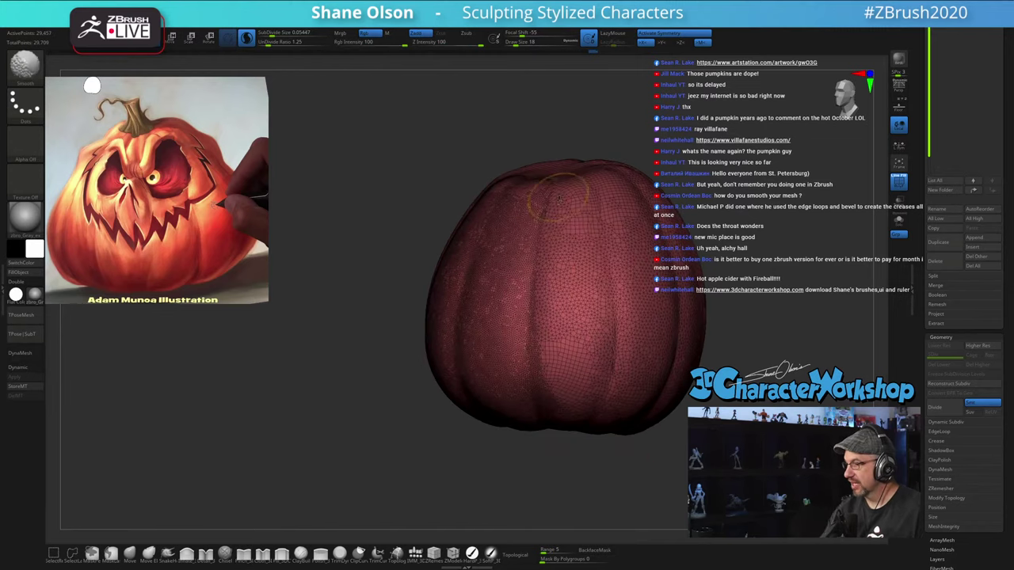
mouse_move(558, 203)
shift+mouse_down()
mouse_move(564, 405)
mouse_move(593, 353)
shift+mouse_up()
shift+drag(605, 192, 618, 427)
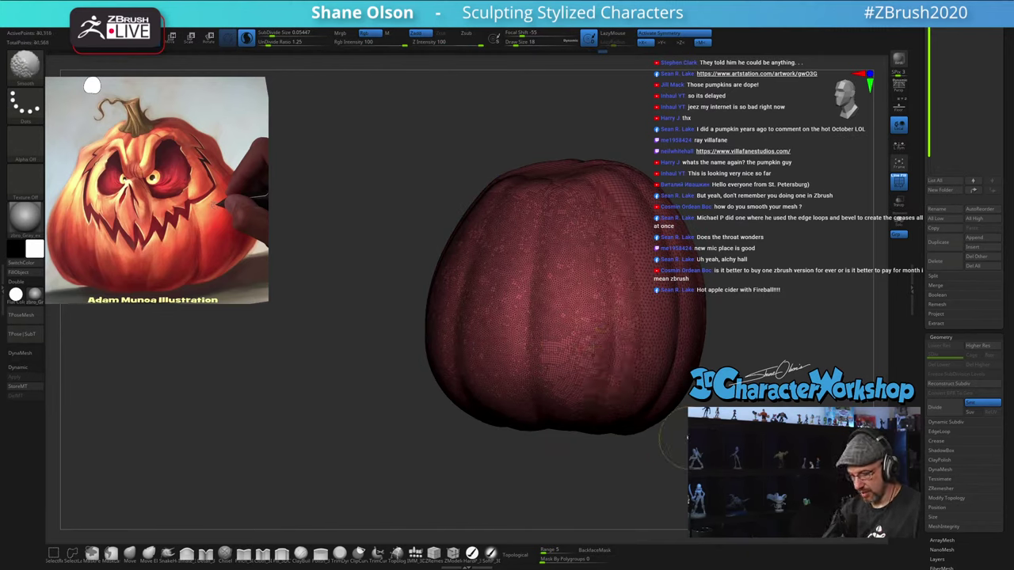
key(shift+f)
Step: Smooth the rough area around the underside hollow and the long groove running up the pumpkin's side
mouse_move(659, 453)
mouse_down()
mouse_move(651, 396)
mouse_move(700, 411)
mouse_move(633, 392)
mouse_up()
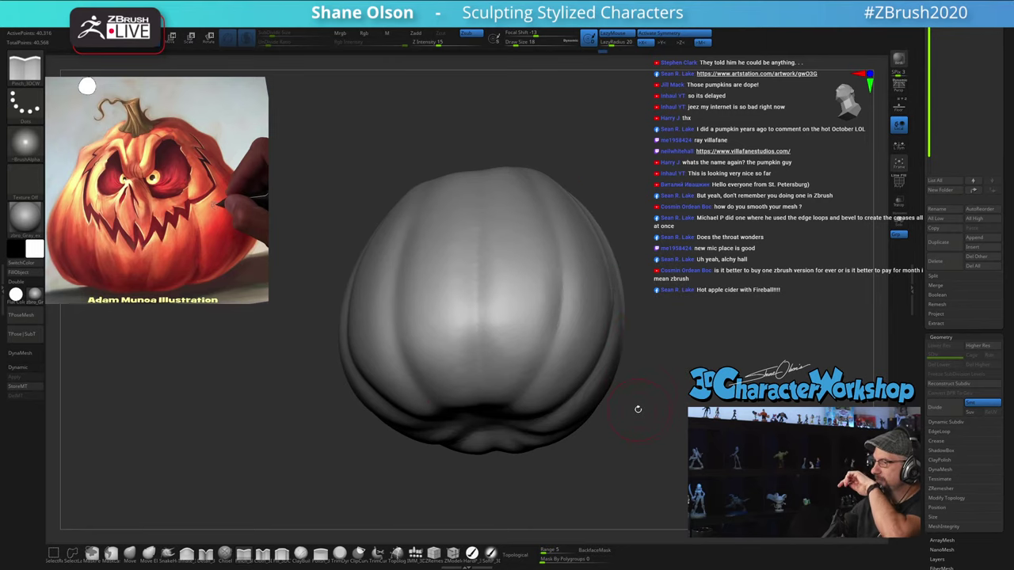
drag(633, 436, 618, 399)
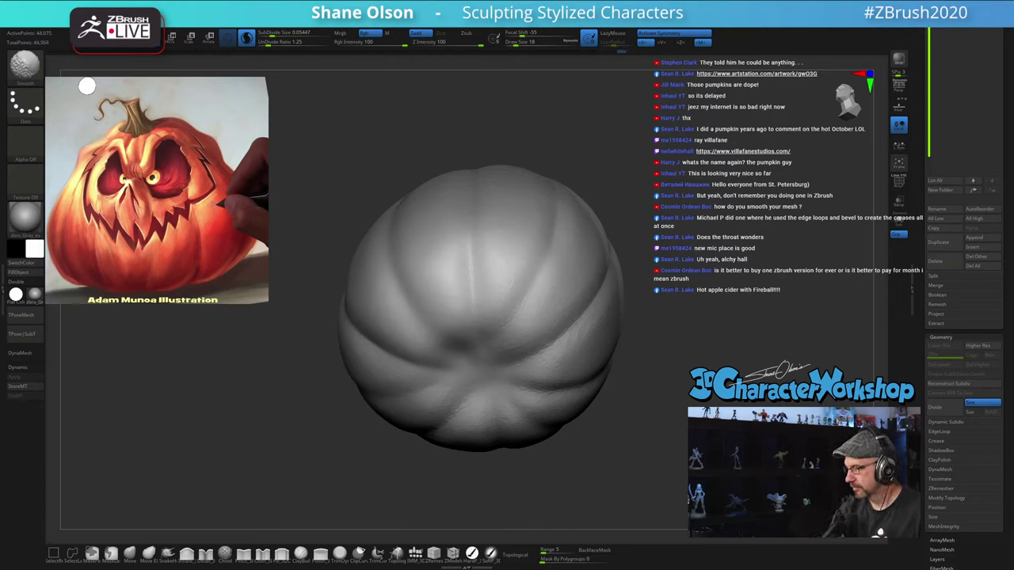
shift+drag(447, 408, 469, 412)
drag(652, 421, 595, 486)
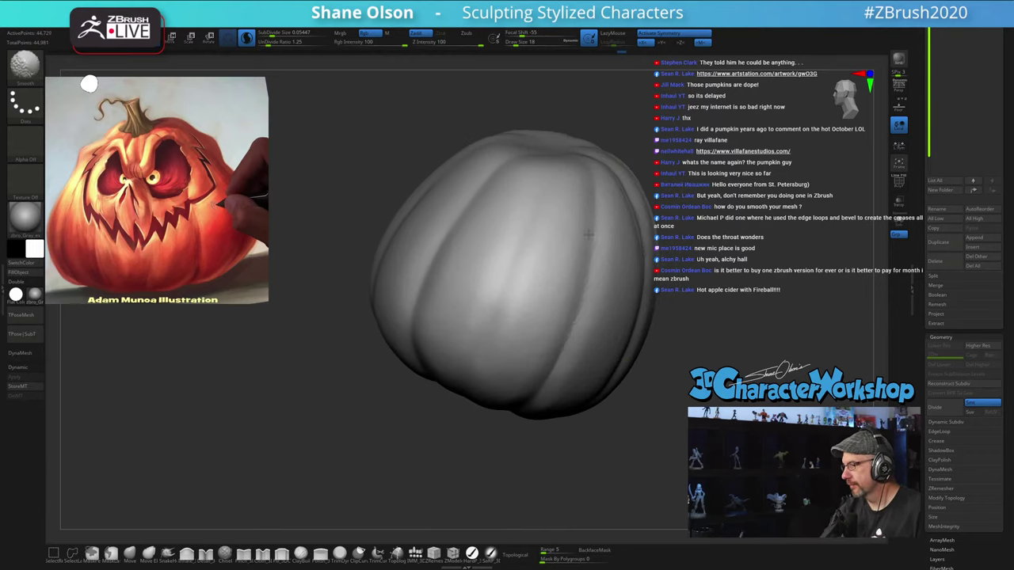
shift+drag(539, 380, 573, 190)
mouse_move(633, 448)
mouse_down()
mouse_move(612, 433)
mouse_move(631, 435)
mouse_up()
mouse_move(720, 448)
alt+mouse_down()
mouse_move(572, 454)
mouse_move(605, 436)
mouse_move(648, 434)
alt+mouse_up()
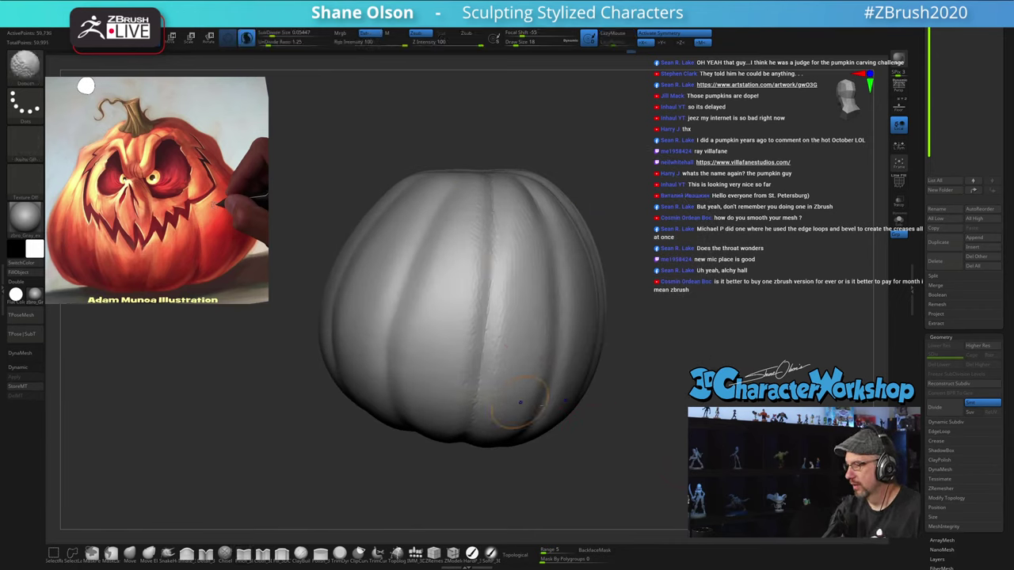
Step: Smooth the ribs and grooves on the pumpkin's back, following them down into the underside hollow
drag(614, 472, 587, 464)
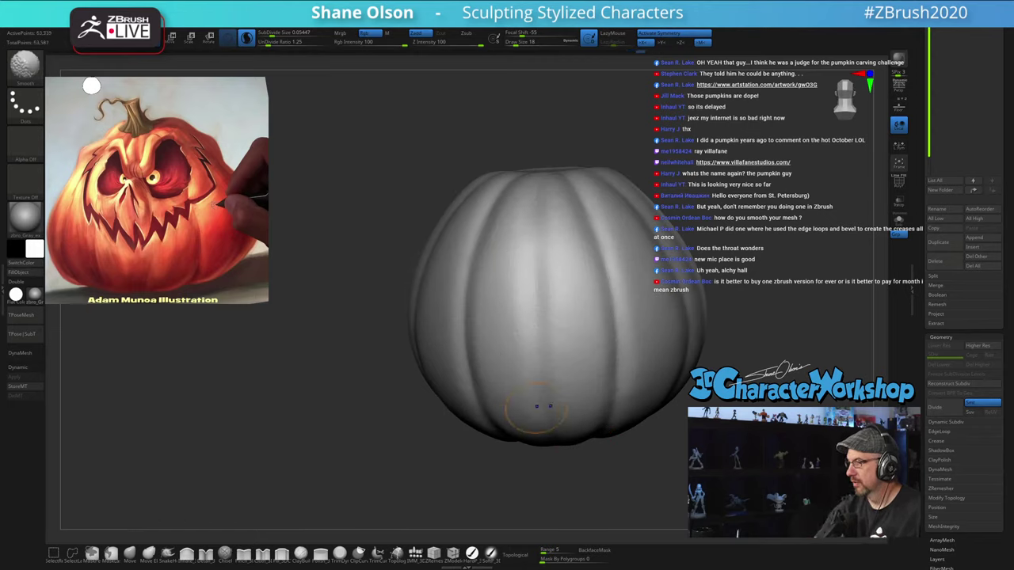
mouse_move(571, 345)
right_down()
mouse_move(546, 353)
mouse_move(516, 343)
right_up()
mouse_move(504, 265)
right_down()
mouse_move(512, 248)
mouse_move(481, 261)
right_up()
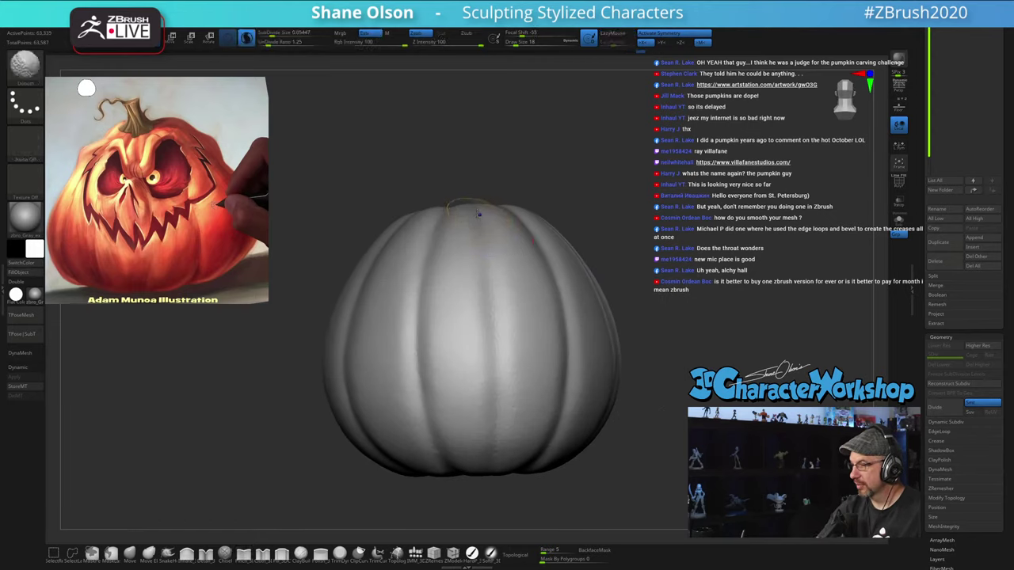
right_drag(505, 375, 504, 324)
alt+right_drag(509, 418, 498, 354)
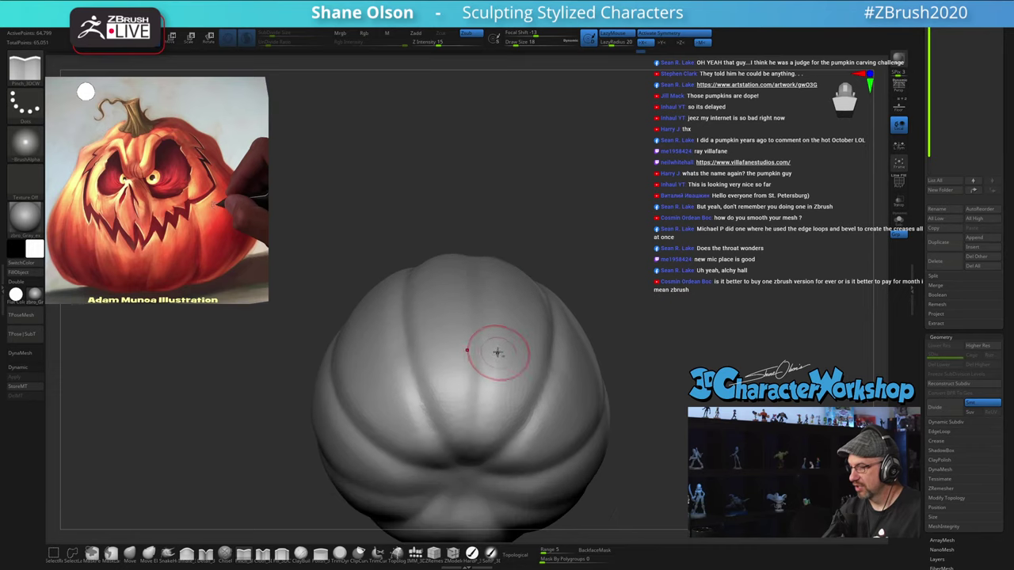
shift+drag(402, 342, 479, 457)
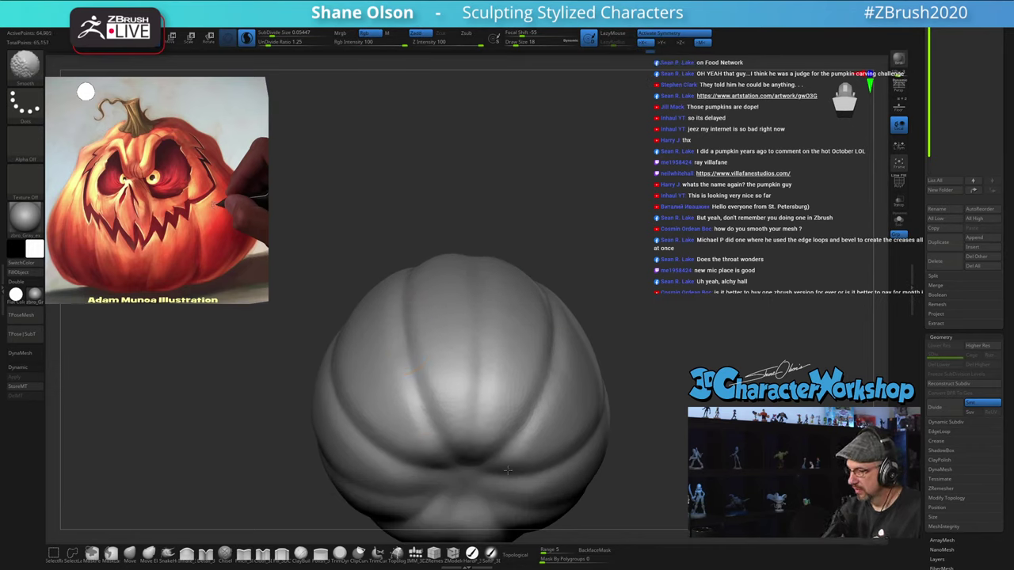
mouse_move(524, 416)
ctrl+right_down()
mouse_move(484, 398)
mouse_move(544, 430)
mouse_move(564, 426)
ctrl+right_up()
shift+drag(512, 456, 517, 461)
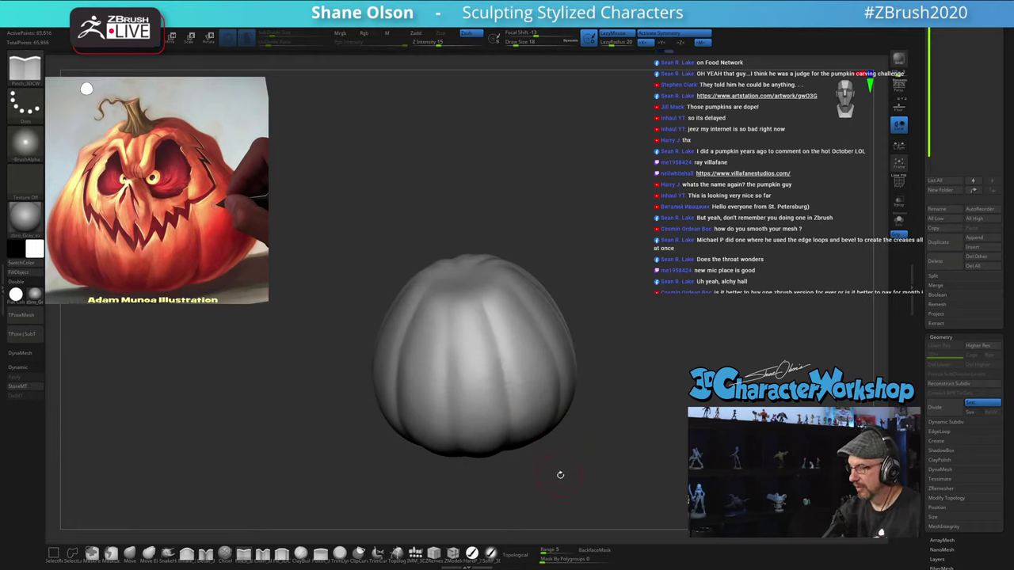
Step: Adjust the Pinch brush's Draw Size to 22 to suit the width of the pumpkin's grooves
mouse_move(560, 475)
right_down()
mouse_move(565, 459)
mouse_move(570, 471)
mouse_move(520, 486)
mouse_move(551, 488)
mouse_move(592, 431)
mouse_move(594, 408)
right_up()
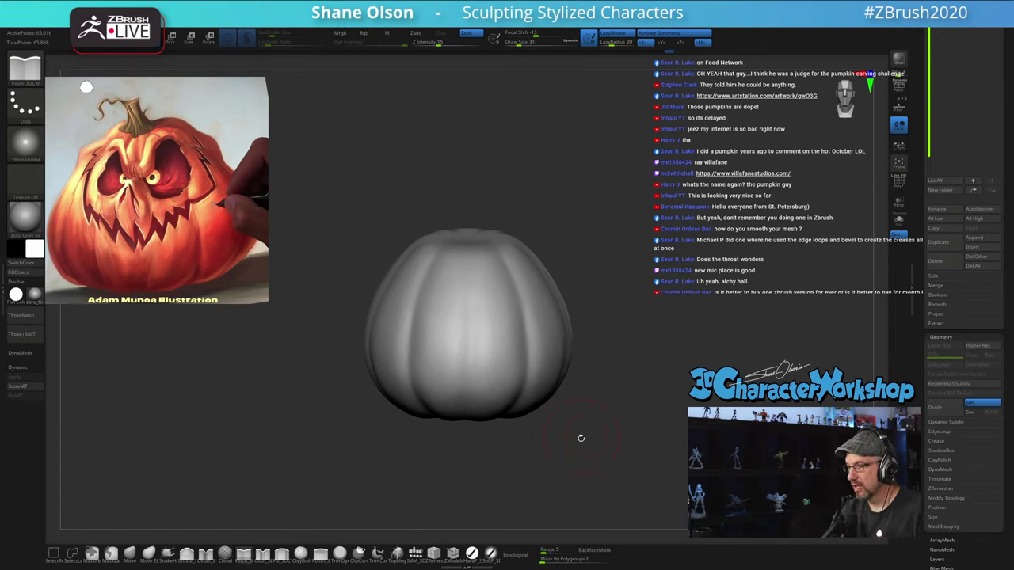
key(s)
drag(580, 438, 584, 438)
ctrl+right_drag(583, 437, 579, 425)
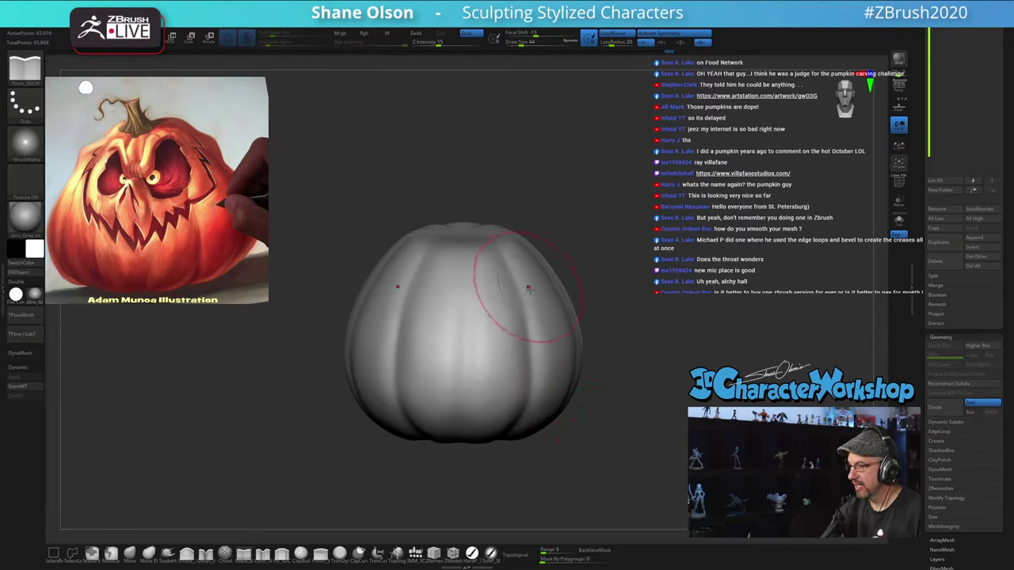
key(s)
drag(618, 306, 614, 306)
right_drag(632, 371, 612, 393)
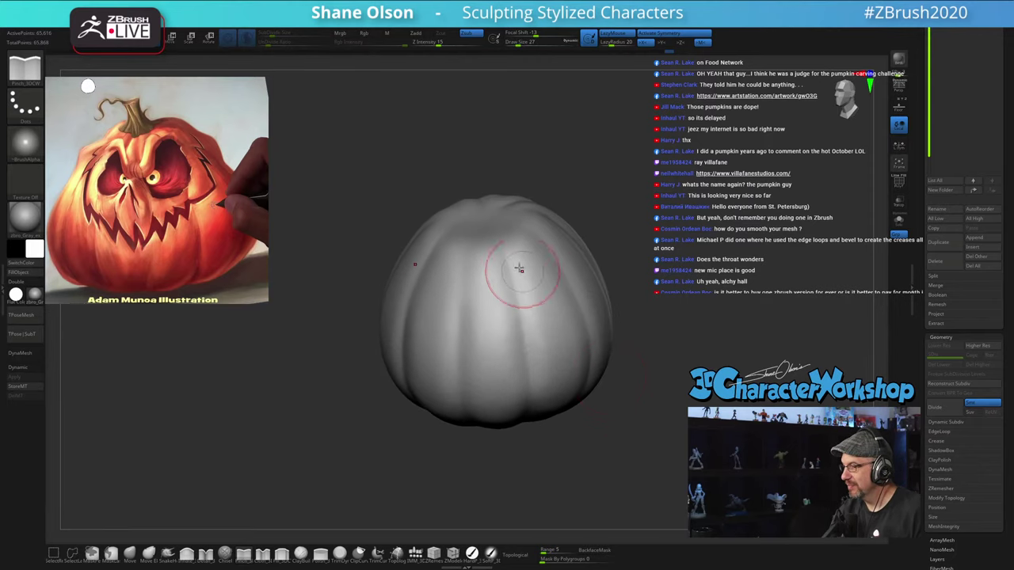
key(s)
drag(513, 254, 511, 254)
right_drag(511, 243, 513, 258)
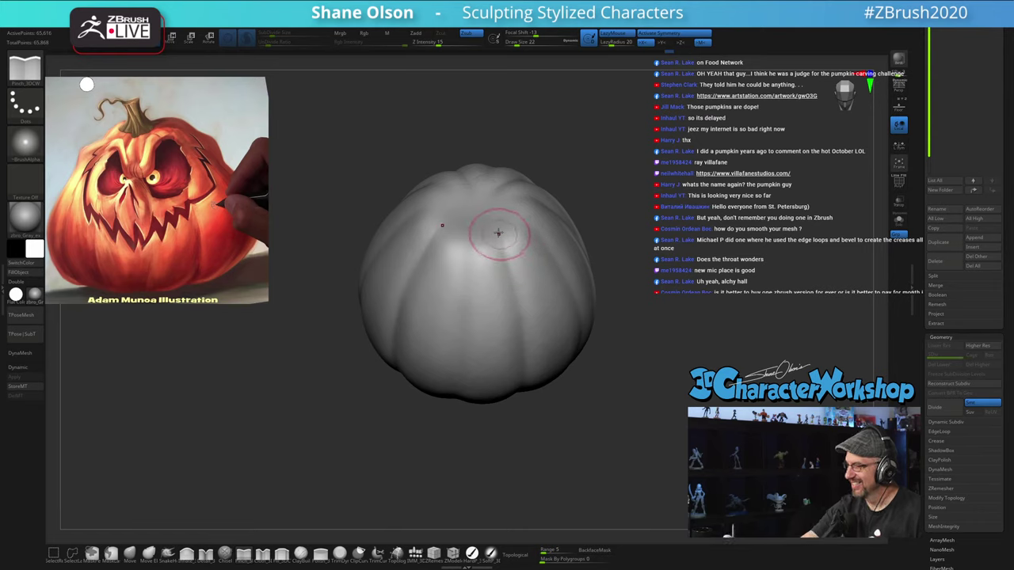
Step: Set the Pinch brush's Z Intensity to 11 and tighten the front grooves running down from the crown
drag(488, 221, 525, 316)
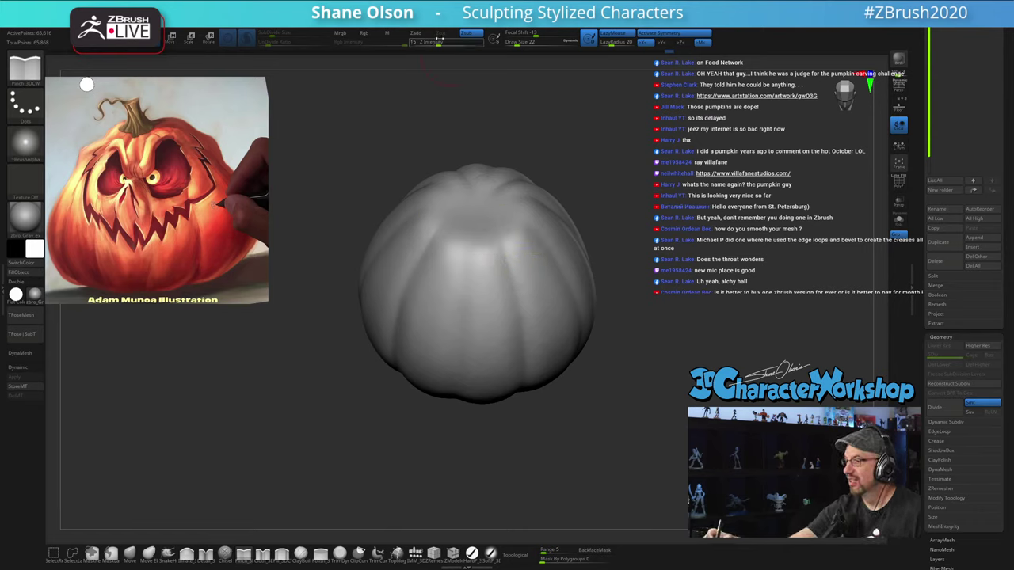
drag(440, 38, 434, 40)
drag(489, 223, 517, 289)
drag(488, 222, 510, 267)
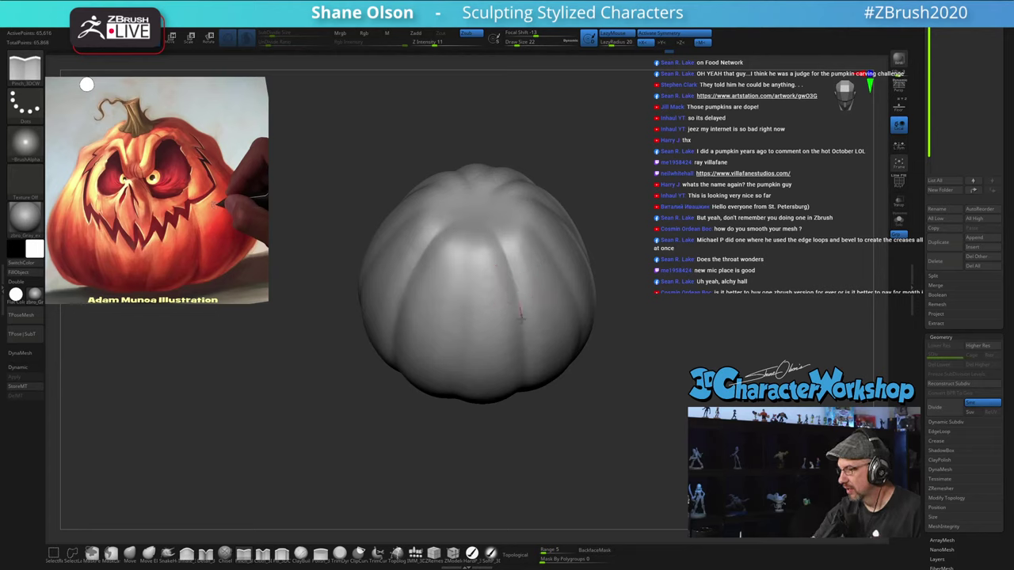
mouse_move(553, 436)
mouse_down()
mouse_move(595, 432)
mouse_move(590, 408)
mouse_up()
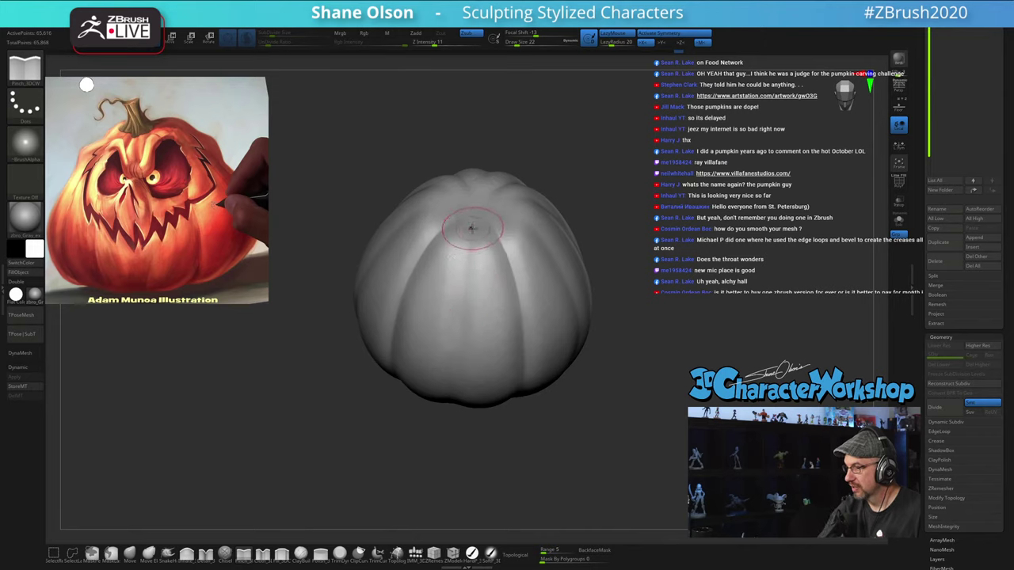
Step: Soften the lower front surface and pinch the central groove where it runs into the underside hollow
drag(545, 464, 544, 430)
mouse_move(499, 324)
shift+mouse_down()
mouse_move(487, 276)
mouse_move(486, 387)
shift+mouse_up()
drag(532, 448, 548, 400)
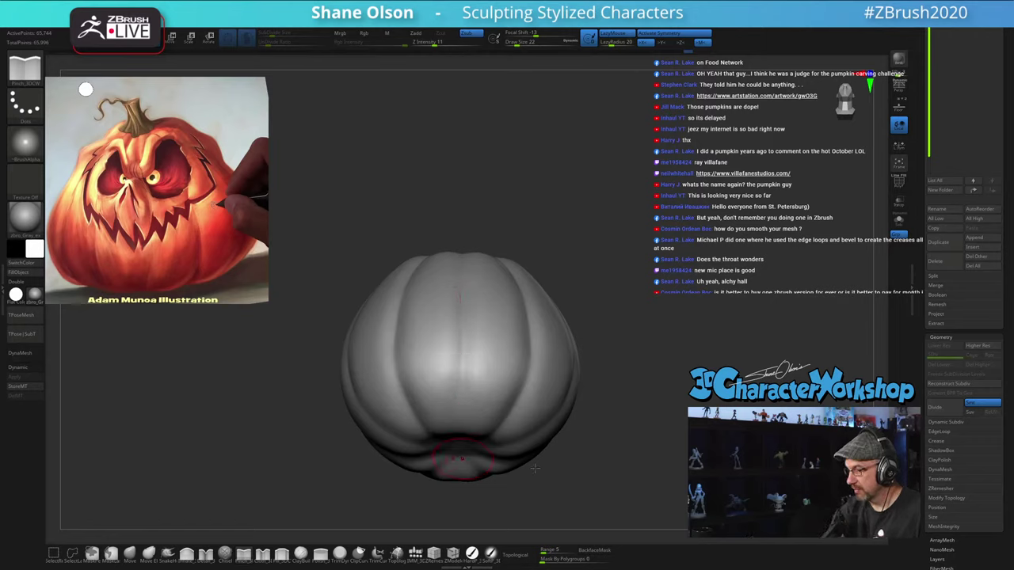
drag(534, 468, 569, 423)
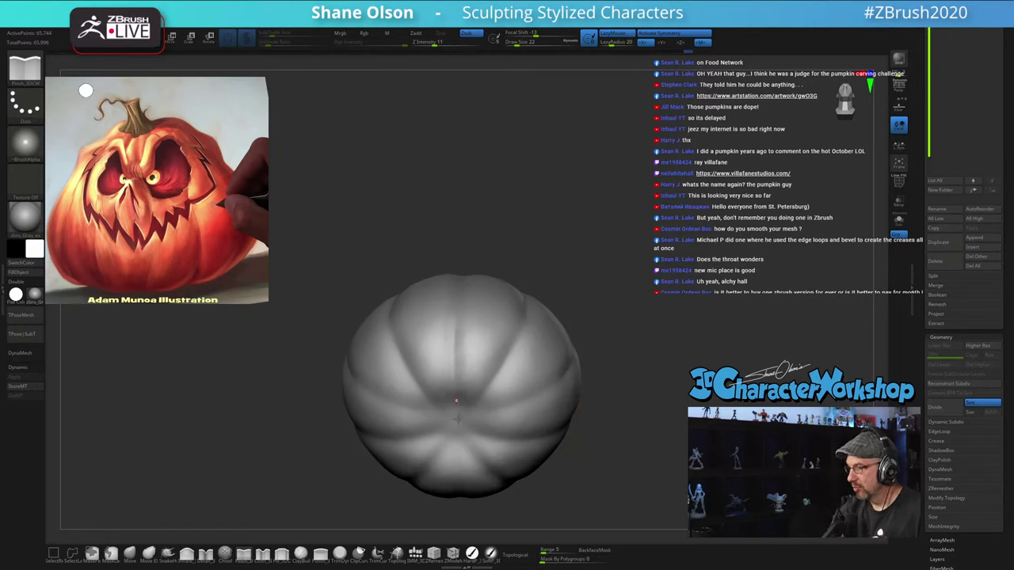
drag(458, 419, 458, 422)
drag(454, 338, 455, 378)
drag(596, 484, 550, 444)
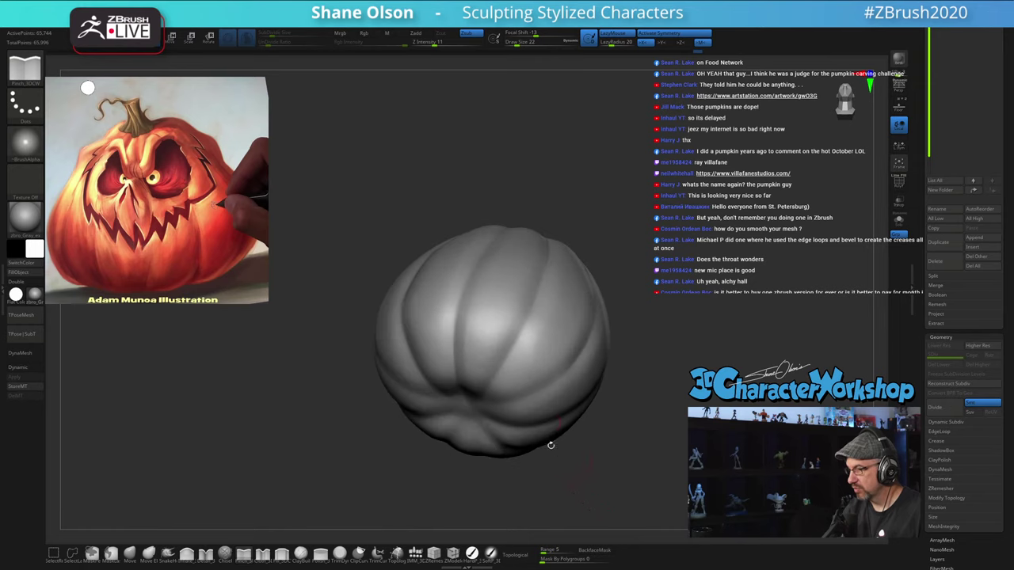
Step: Smooth the side groove from the underside hollow up towards the crown
mouse_move(473, 385)
shift+mouse_down()
mouse_move(477, 326)
mouse_move(514, 277)
shift+mouse_up()
right_drag(514, 277, 493, 335)
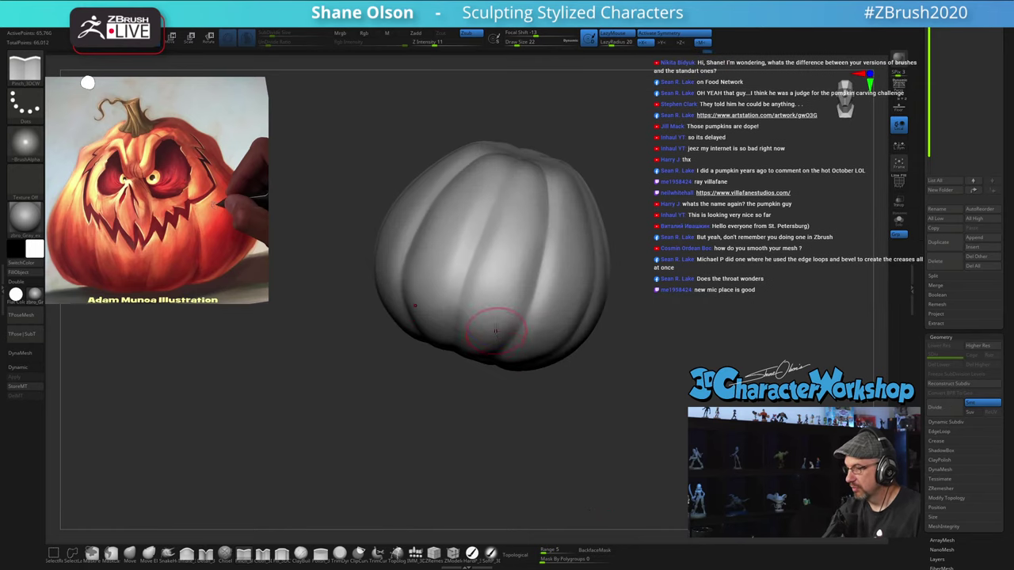
shift+drag(484, 318, 517, 198)
mouse_move(520, 397)
mouse_down()
mouse_move(546, 409)
mouse_move(507, 412)
mouse_move(517, 406)
mouse_up()
drag(560, 433, 507, 434)
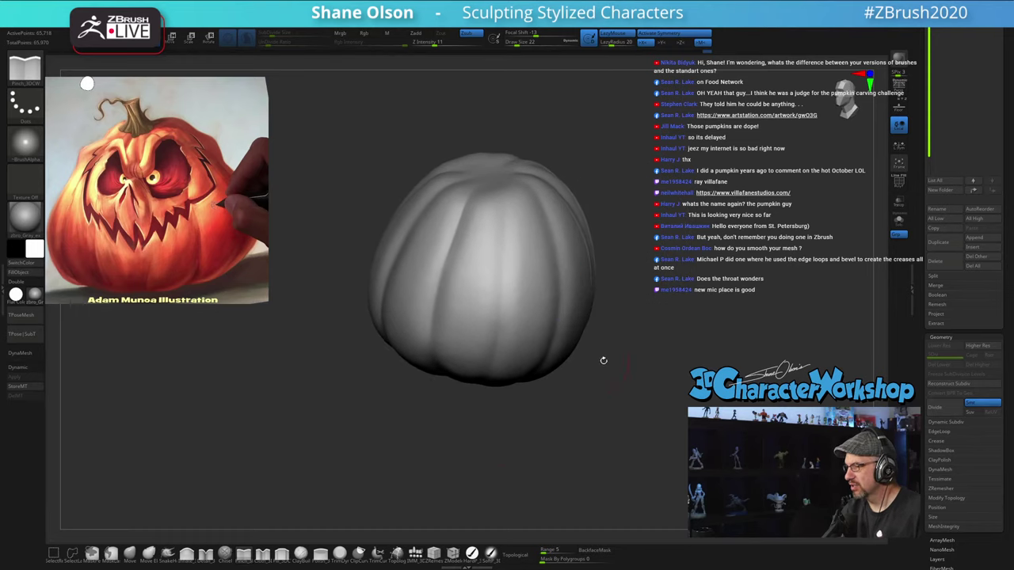
Step: Pinch and smooth the faint central groove running down the pumpkin's front-side rib
drag(604, 361, 603, 412)
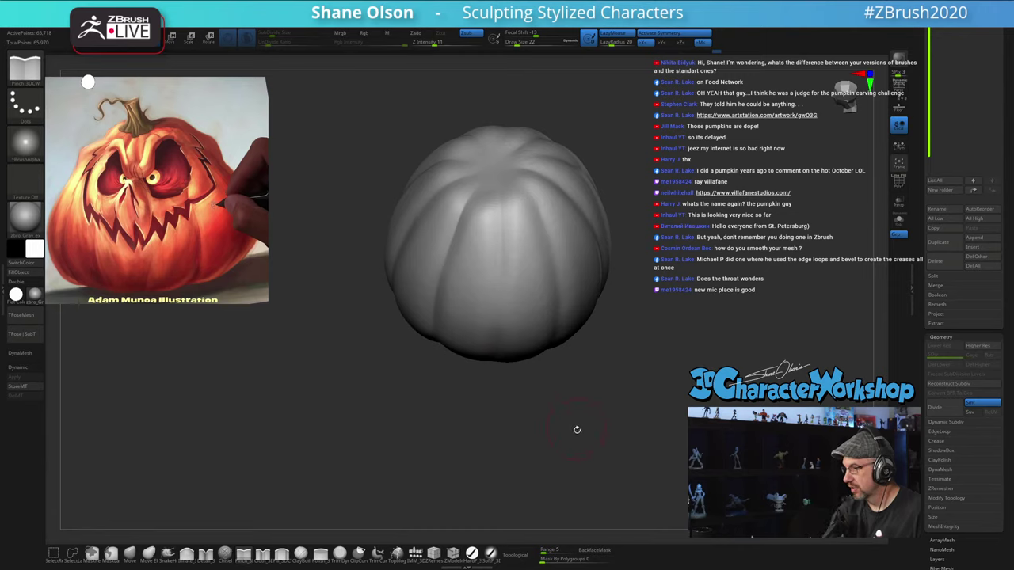
drag(577, 430, 572, 382)
key(shift)
shift+drag(483, 276, 487, 287)
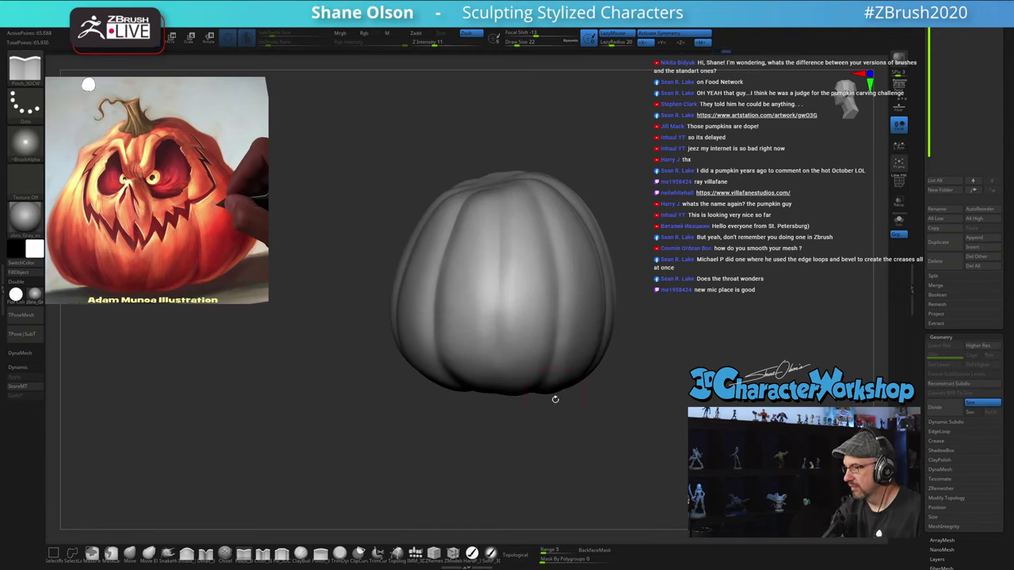
drag(555, 399, 554, 364)
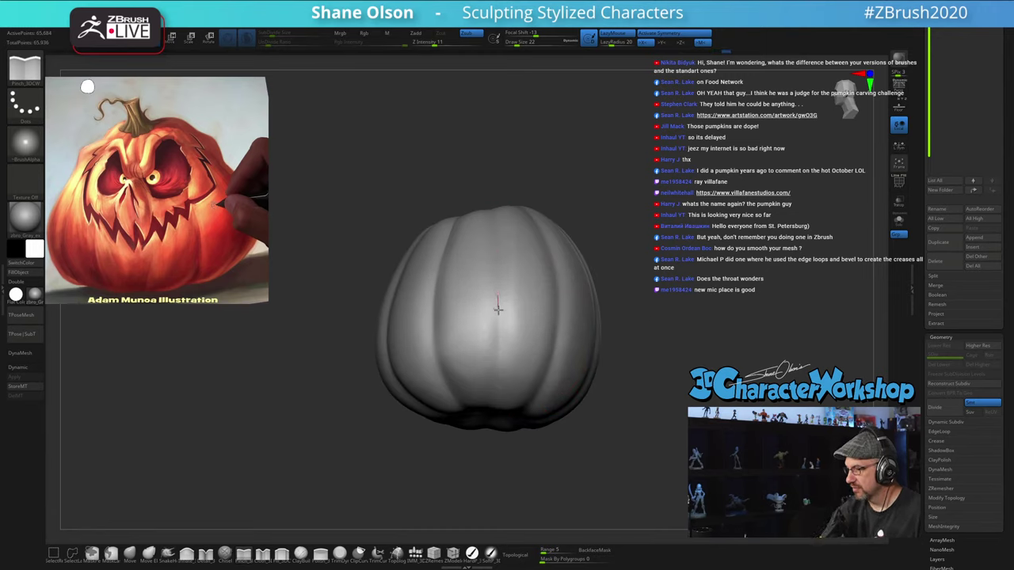
key(shift)
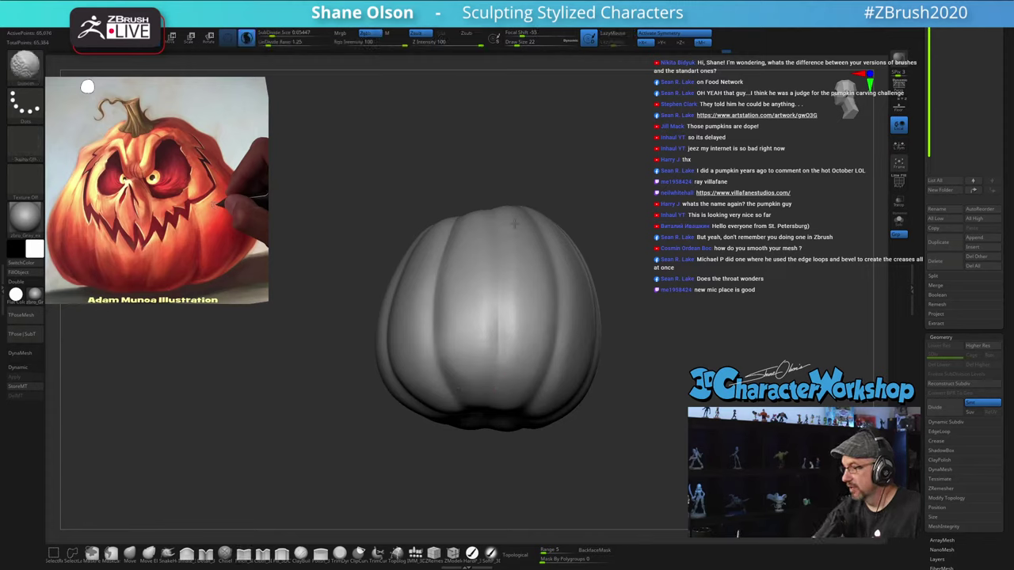
Step: Pinch the front-side groove down into the underside hollow and smooth the surface around it
drag(584, 473, 572, 414)
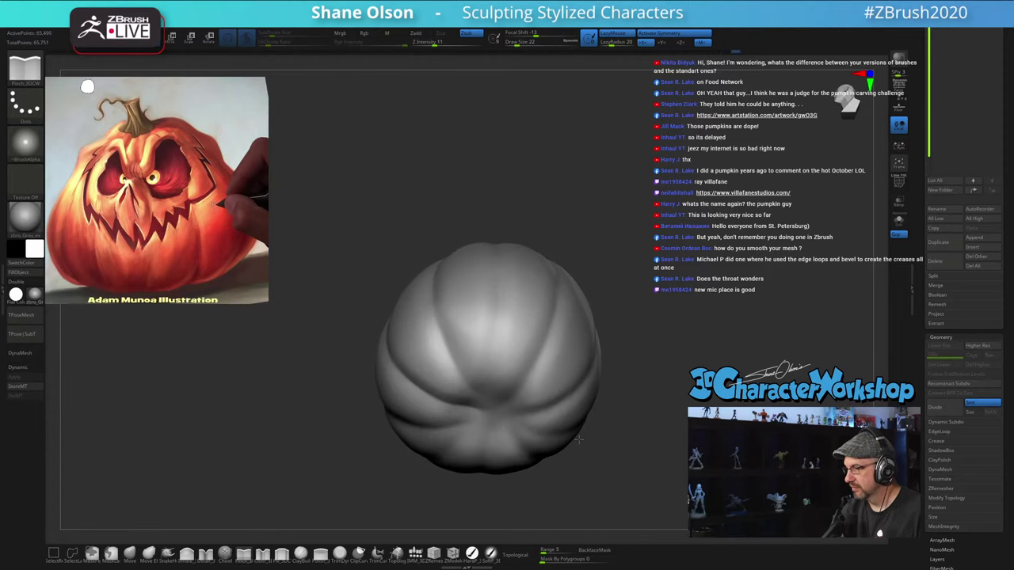
drag(495, 304, 495, 387)
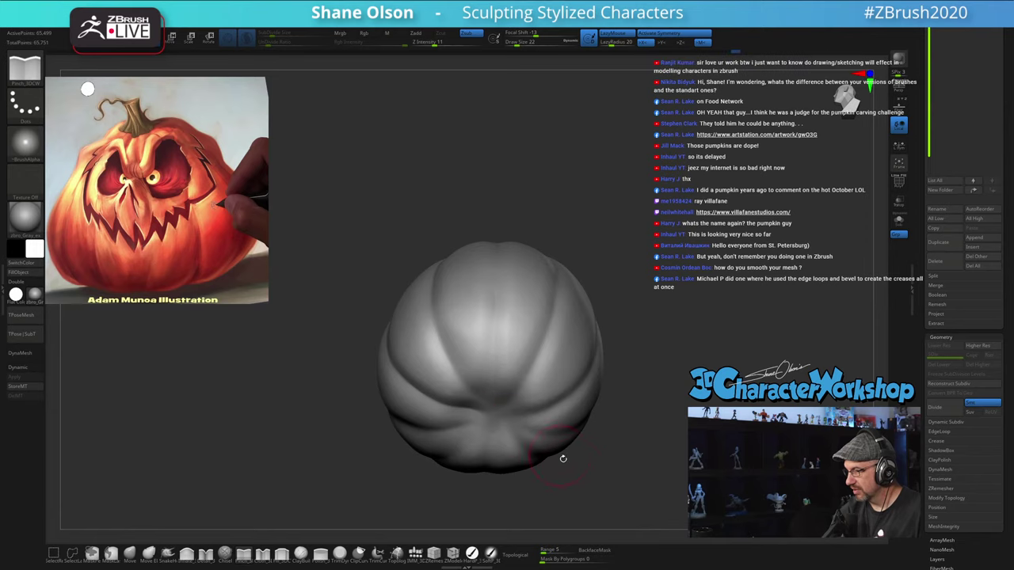
drag(563, 459, 582, 418)
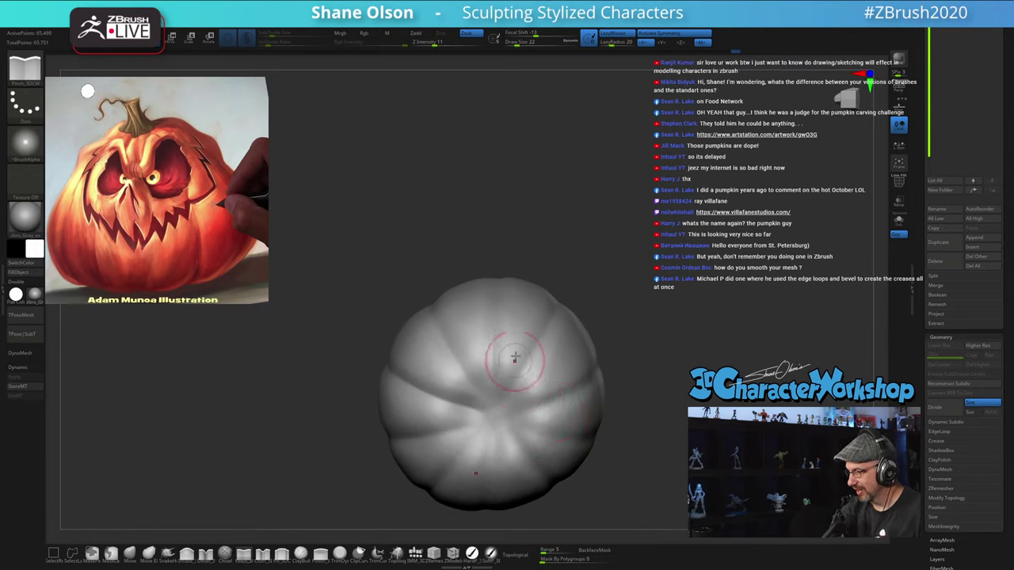
key(shift)
mouse_move(620, 366)
mouse_down()
mouse_move(630, 436)
mouse_move(621, 443)
mouse_move(629, 428)
mouse_move(601, 453)
mouse_up()
key(shift)
Step: Pinch the groove down the pumpkin's side and smooth the ribs beside it
mouse_move(634, 405)
mouse_down()
mouse_move(600, 414)
mouse_move(606, 420)
mouse_move(589, 414)
mouse_up()
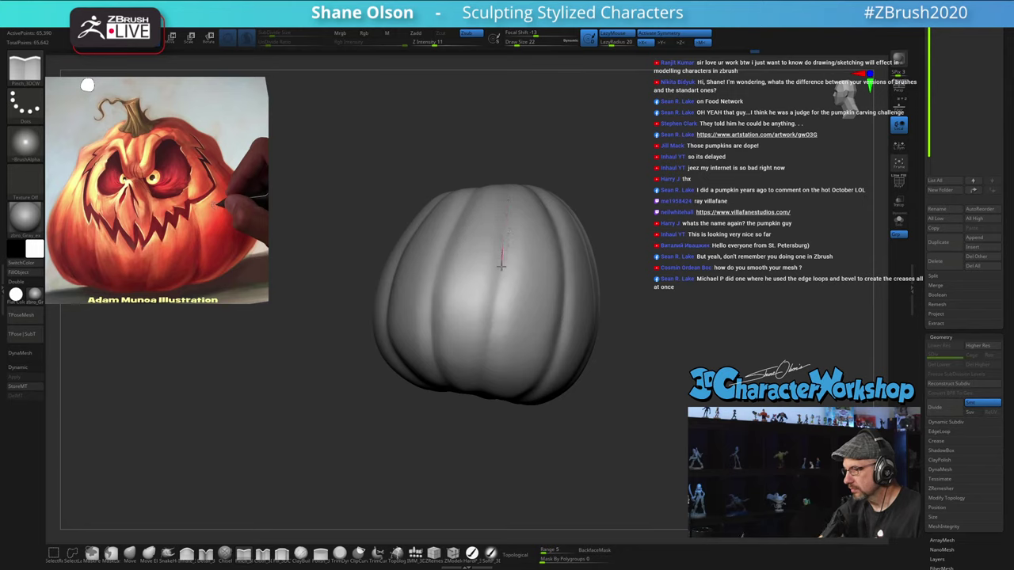
mouse_move(582, 460)
mouse_down()
mouse_move(568, 470)
mouse_move(585, 458)
mouse_move(564, 457)
mouse_up()
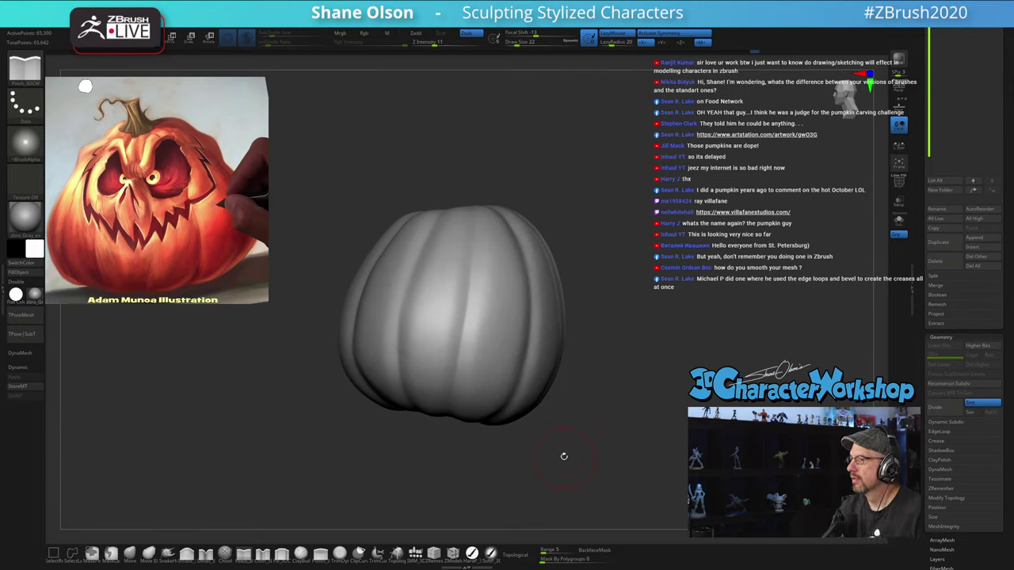
shift+drag(494, 328, 482, 361)
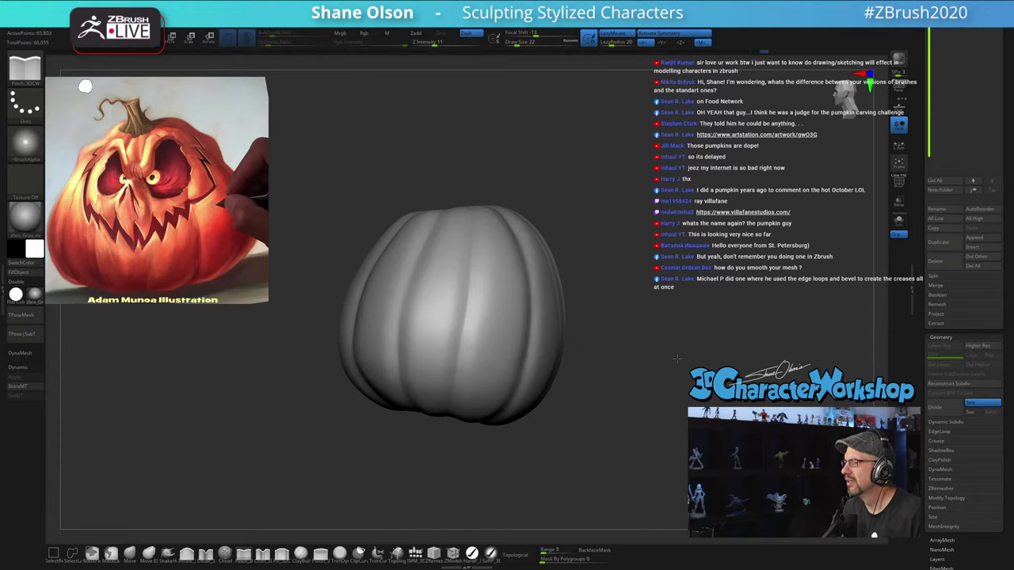
drag(678, 357, 688, 312)
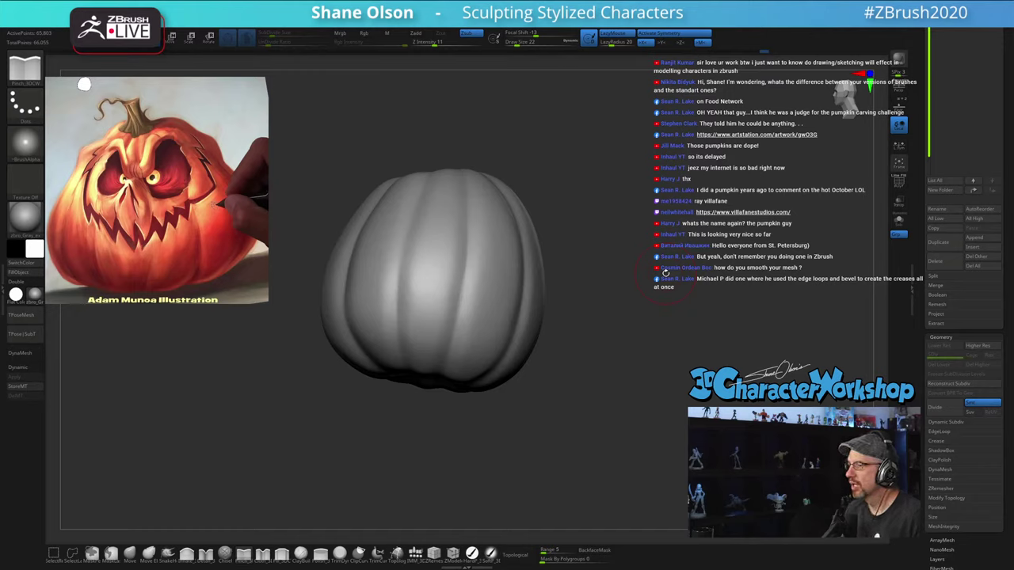
drag(665, 273, 636, 311)
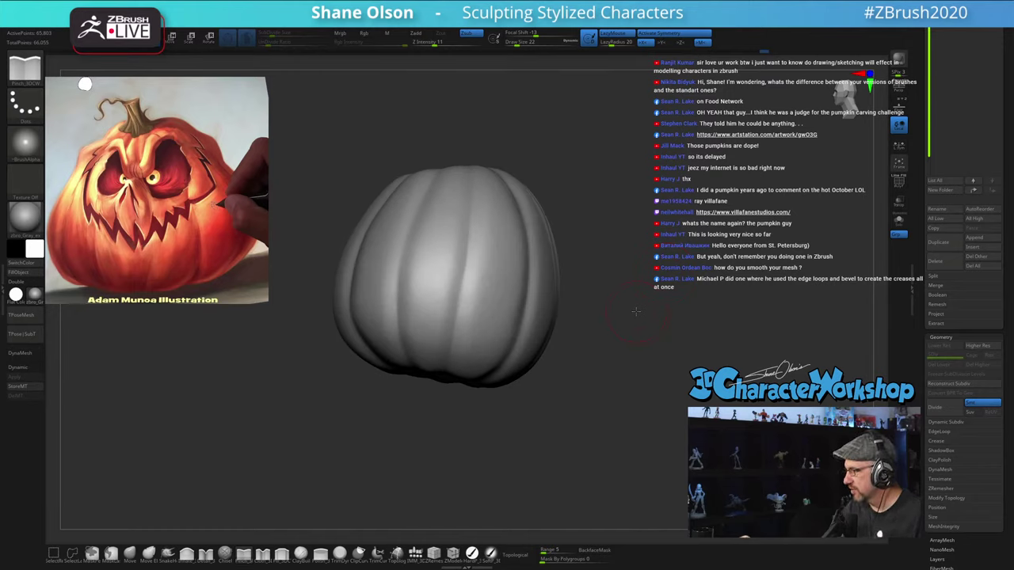
shift+drag(486, 253, 446, 223)
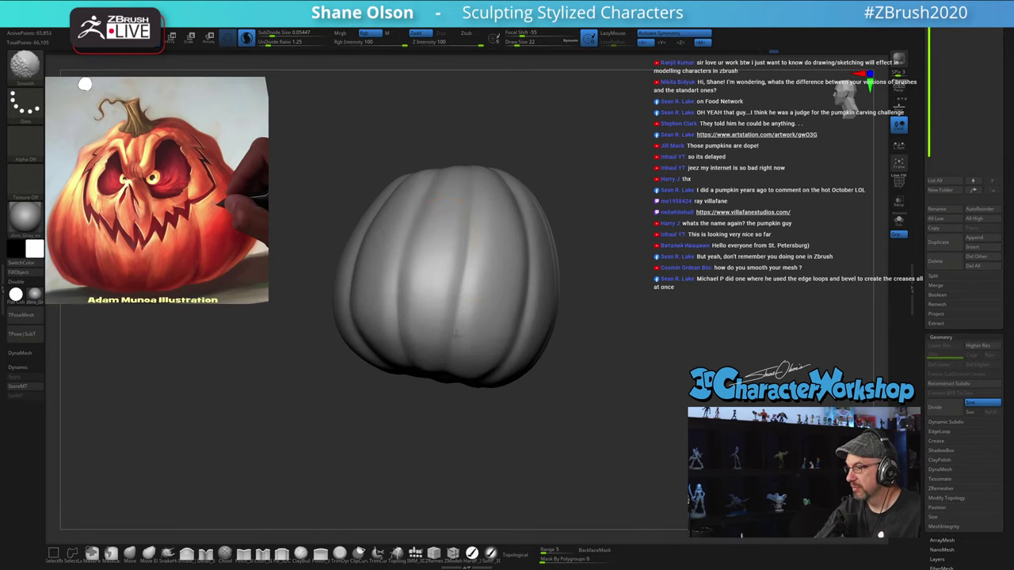
Step: Pinch the rear grooves running down from the crown, including the one at the centre of the back
drag(607, 360, 596, 401)
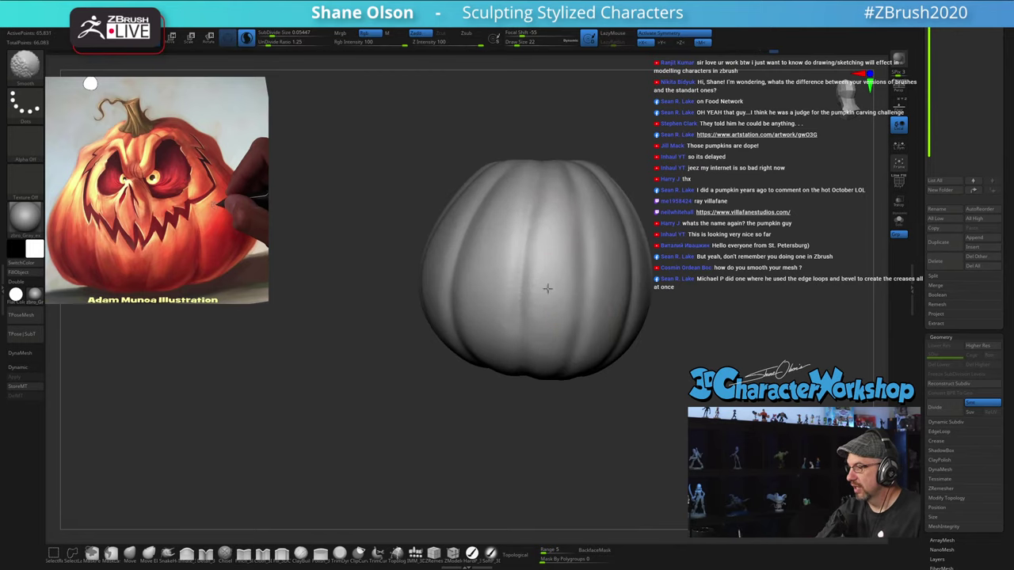
drag(539, 186, 524, 321)
mouse_move(552, 435)
mouse_down()
mouse_move(554, 424)
mouse_move(572, 431)
mouse_up()
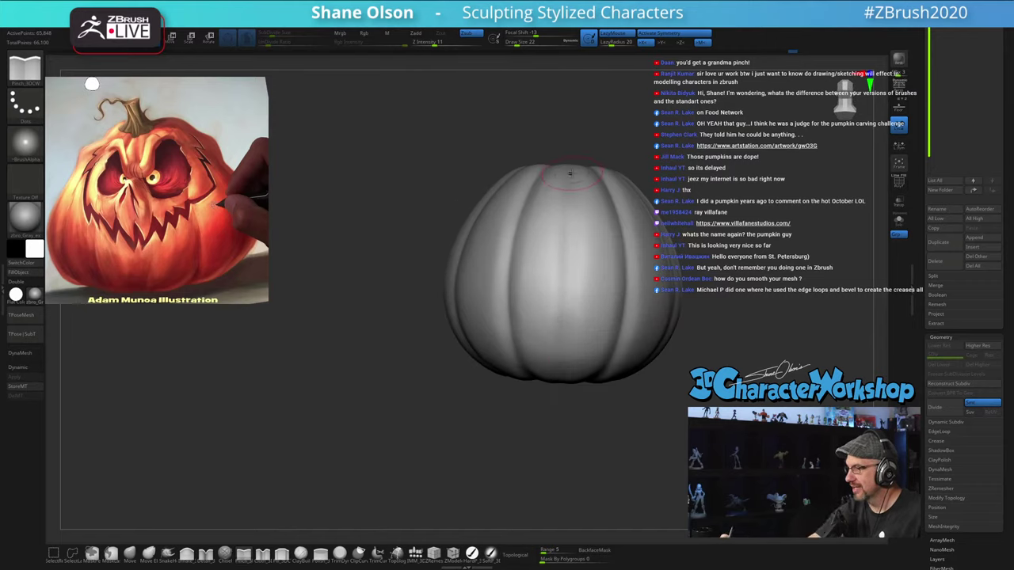
drag(569, 228, 564, 309)
Step: Continue pinching the central back groove into the underside hollow and smooth the rib next to it
drag(597, 454, 595, 418)
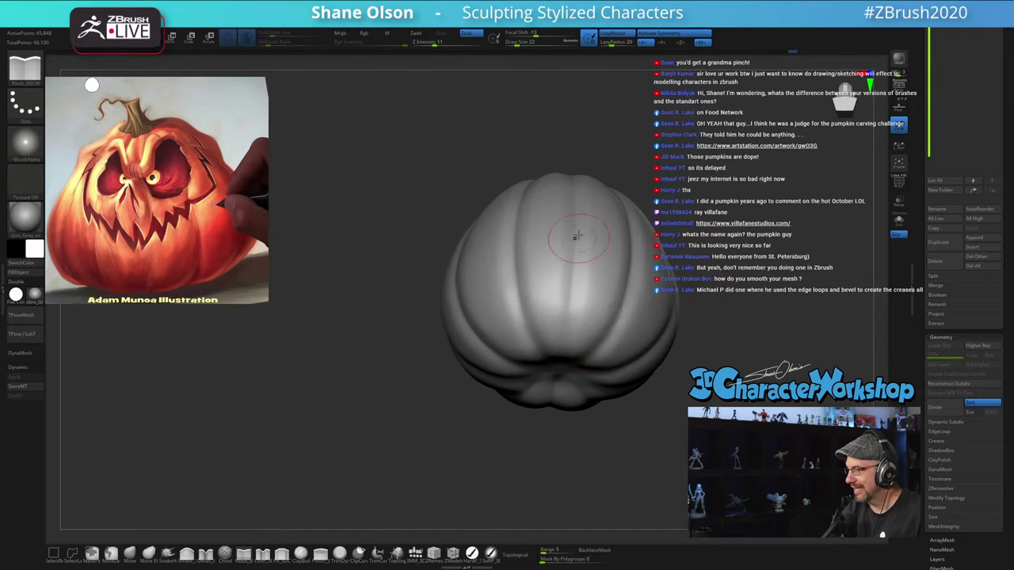
drag(573, 225, 572, 250)
drag(614, 471, 612, 418)
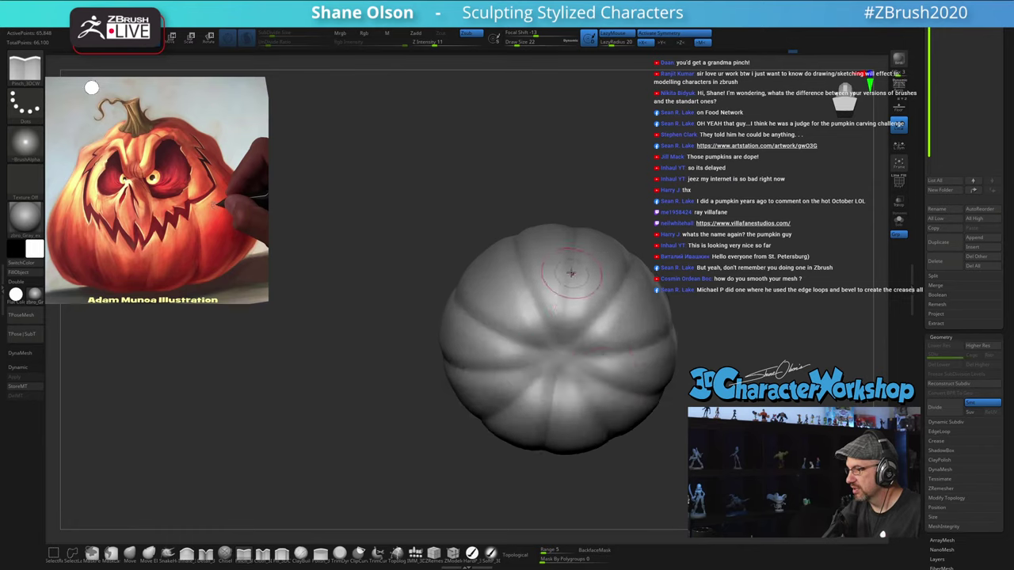
drag(570, 277, 566, 321)
key(shift)
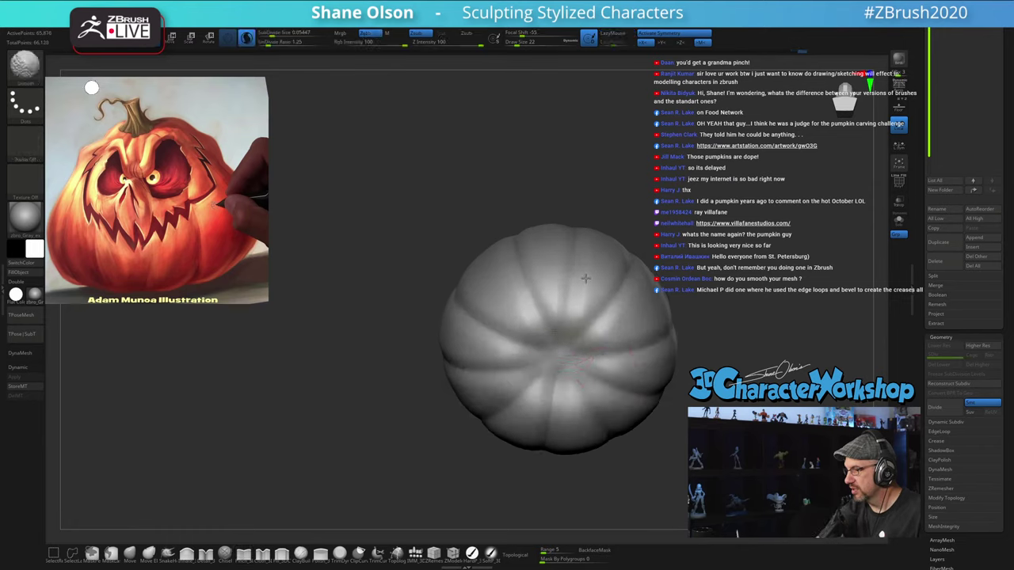
shift+drag(586, 278, 595, 312)
Step: Smooth the upper part of the back groove and the neighbouring ribs
drag(609, 196, 610, 287)
key(shift)
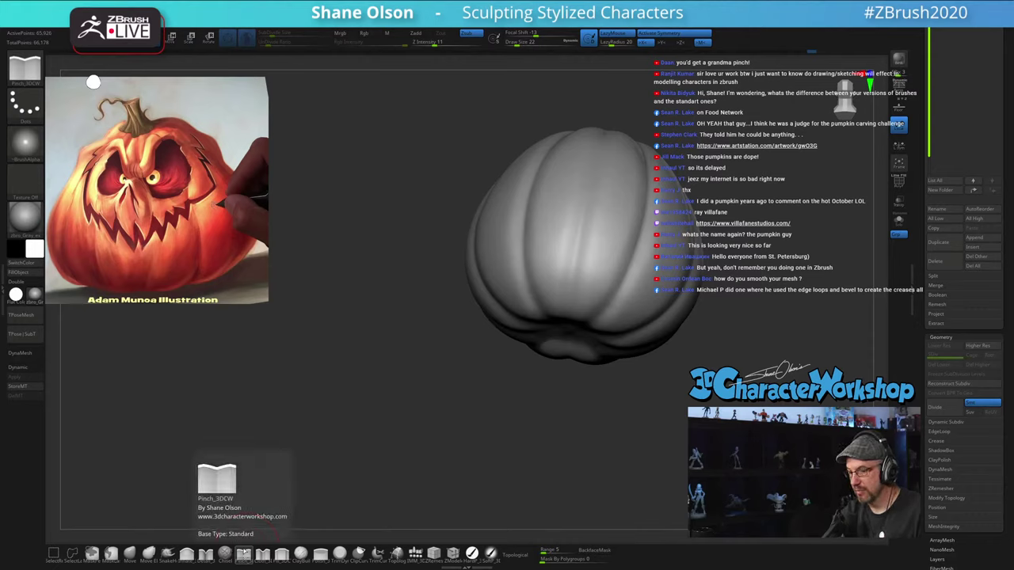
mouse_move(571, 435)
mouse_down()
mouse_move(557, 473)
mouse_move(583, 385)
mouse_up()
key(shift)
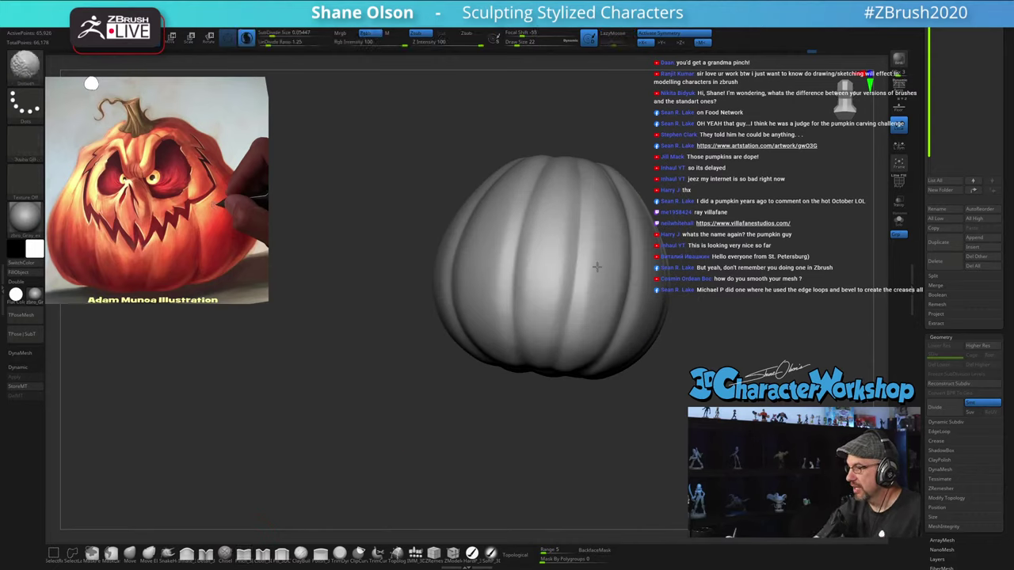
shift+drag(550, 214, 548, 238)
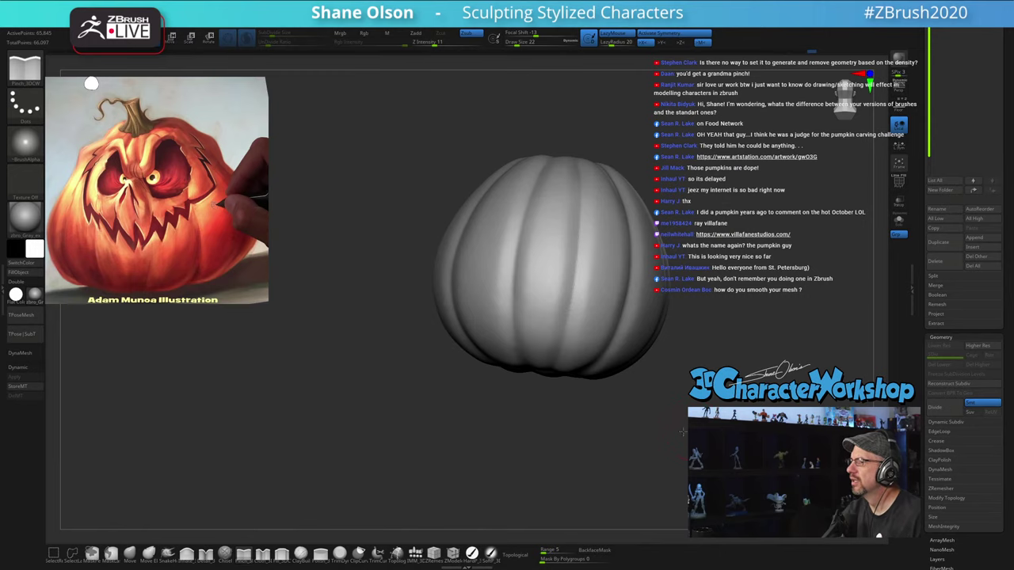
Step: Reduce the Pinch brush's Draw Size to 16 and tighten the front grooves from the crown to the base
shift+drag(682, 431, 625, 447)
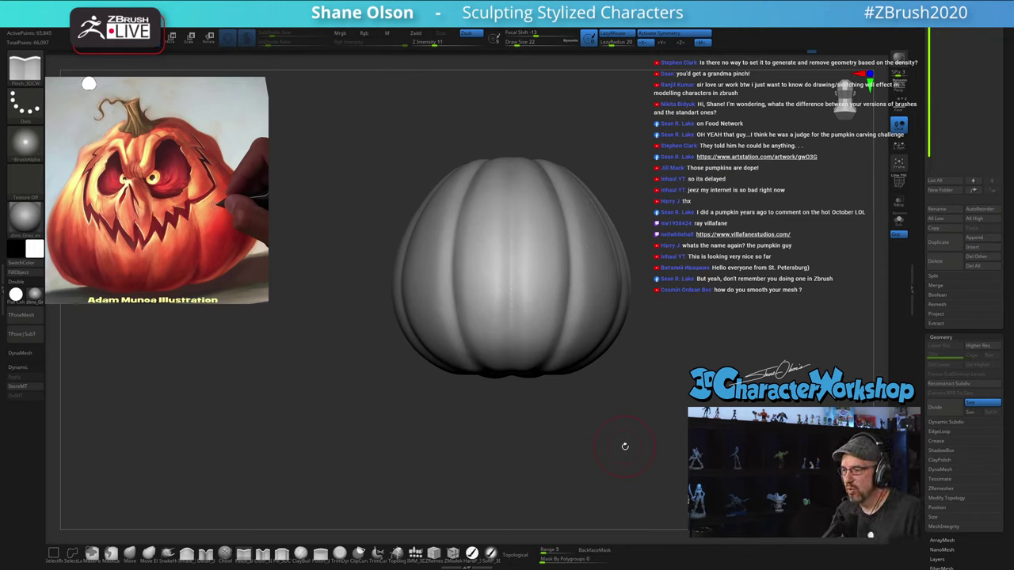
drag(625, 447, 654, 452)
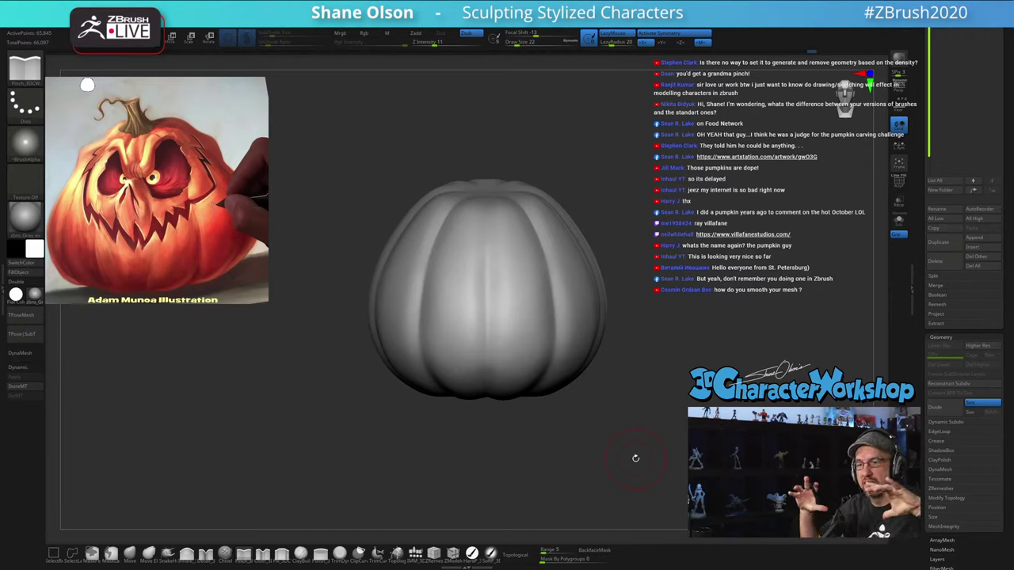
drag(645, 346, 634, 379)
drag(645, 312, 642, 312)
mouse_move(455, 264)
right_down()
mouse_move(461, 272)
mouse_move(461, 263)
right_up()
drag(456, 251, 450, 360)
drag(587, 461, 584, 358)
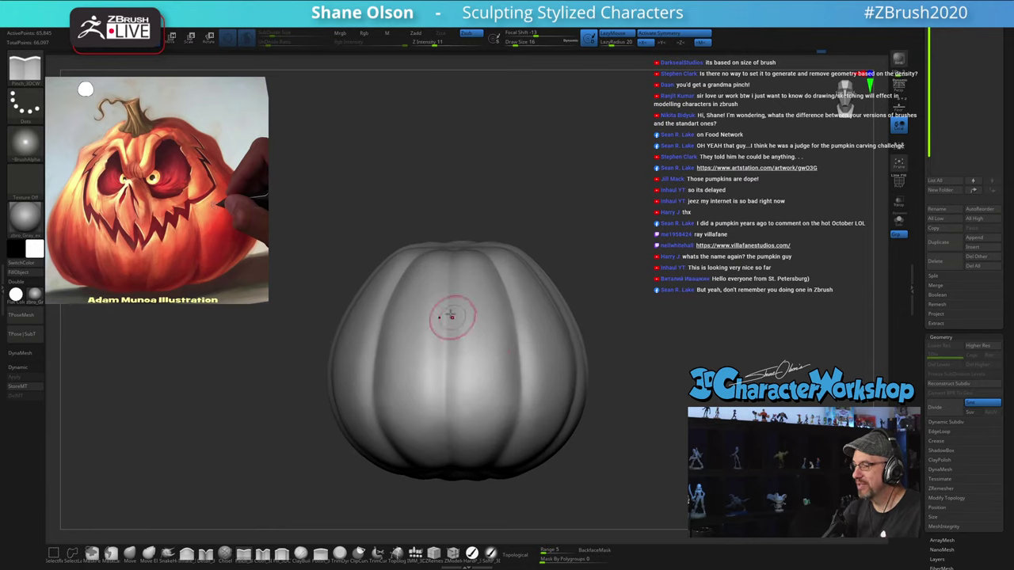
drag(447, 293, 446, 472)
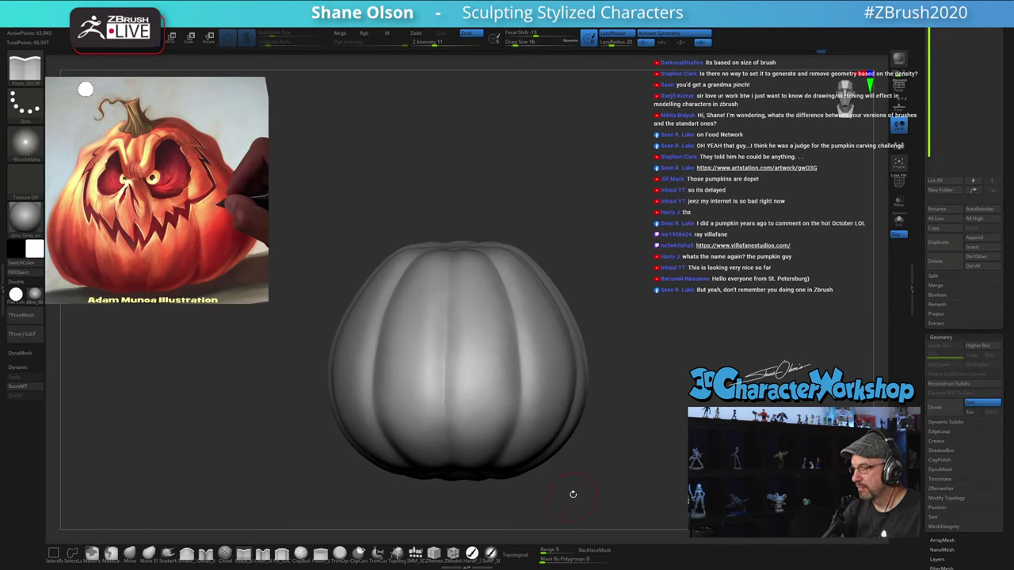
Step: Pinch the central front groove from just below the crown to the base and smooth its upper end
drag(573, 495, 565, 497)
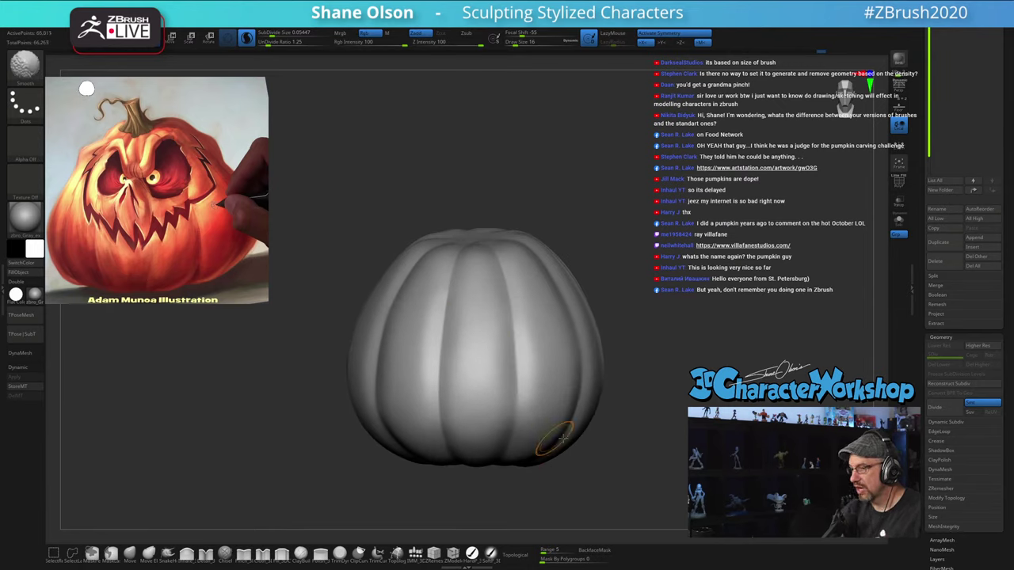
drag(602, 462, 594, 462)
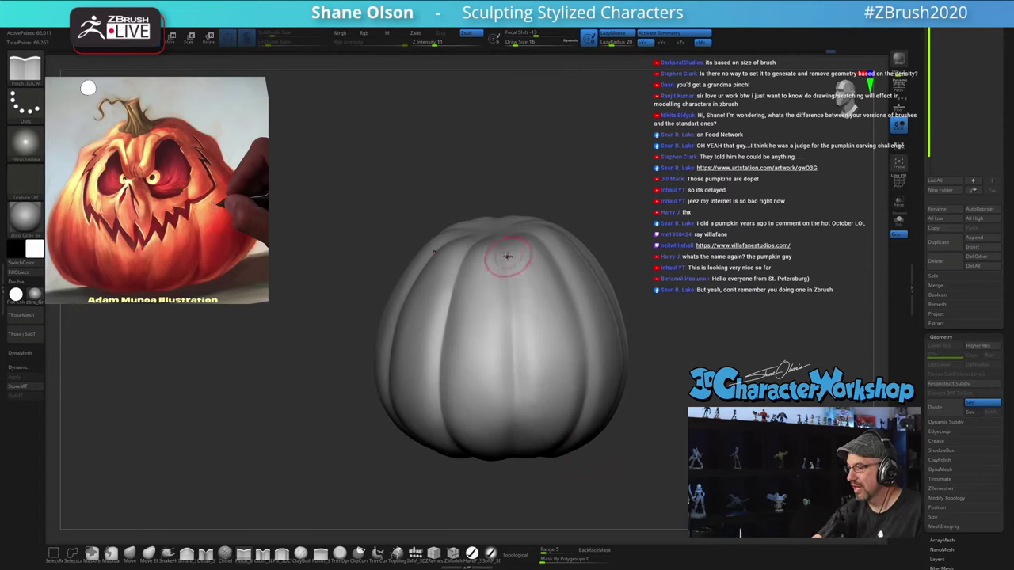
drag(508, 258, 514, 330)
drag(518, 441, 517, 453)
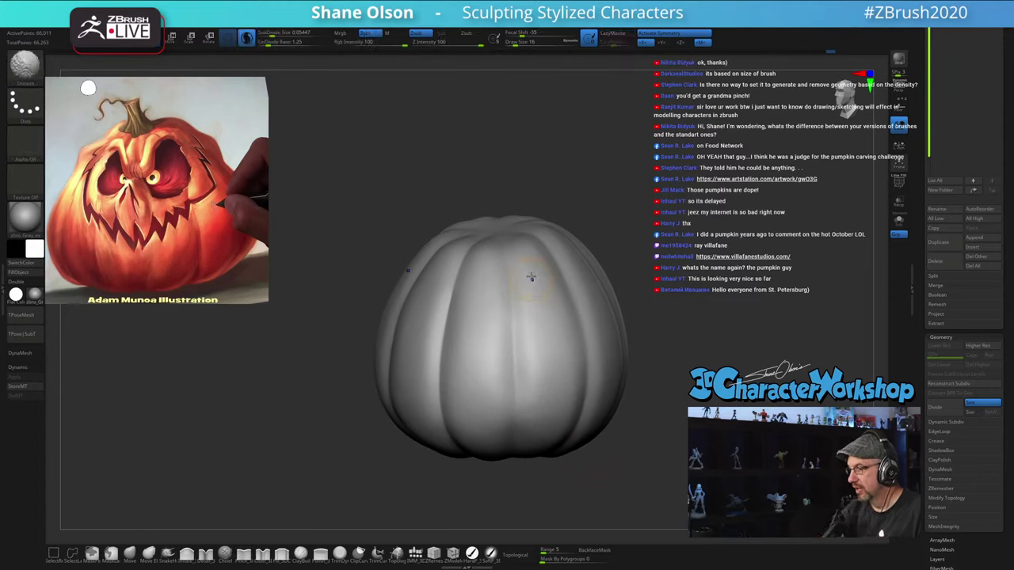
Step: Pinch the central front groove around the lower body and into the underside hollow
mouse_move(580, 474)
mouse_down()
mouse_move(654, 480)
mouse_move(651, 450)
mouse_up()
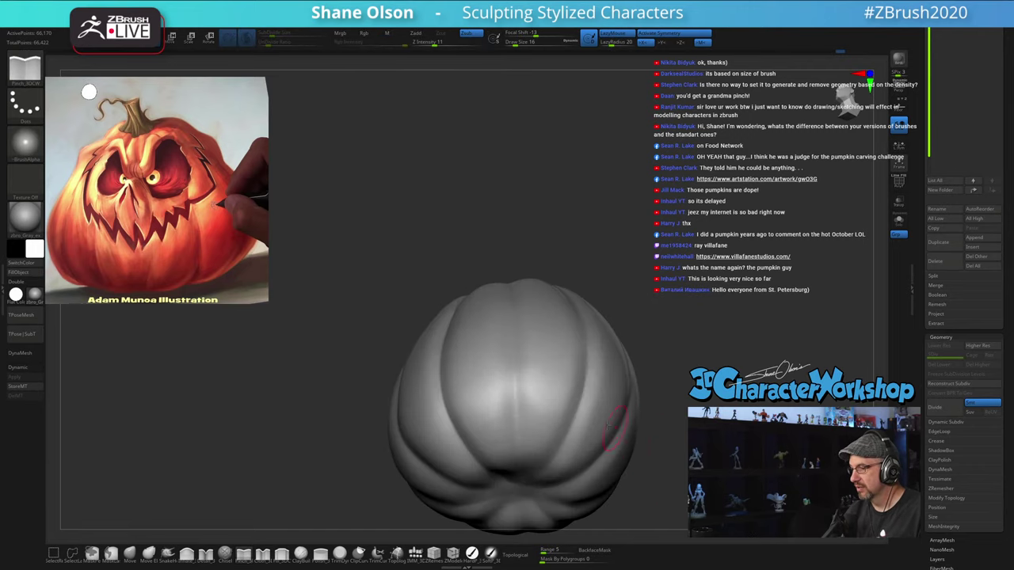
drag(512, 346, 514, 357)
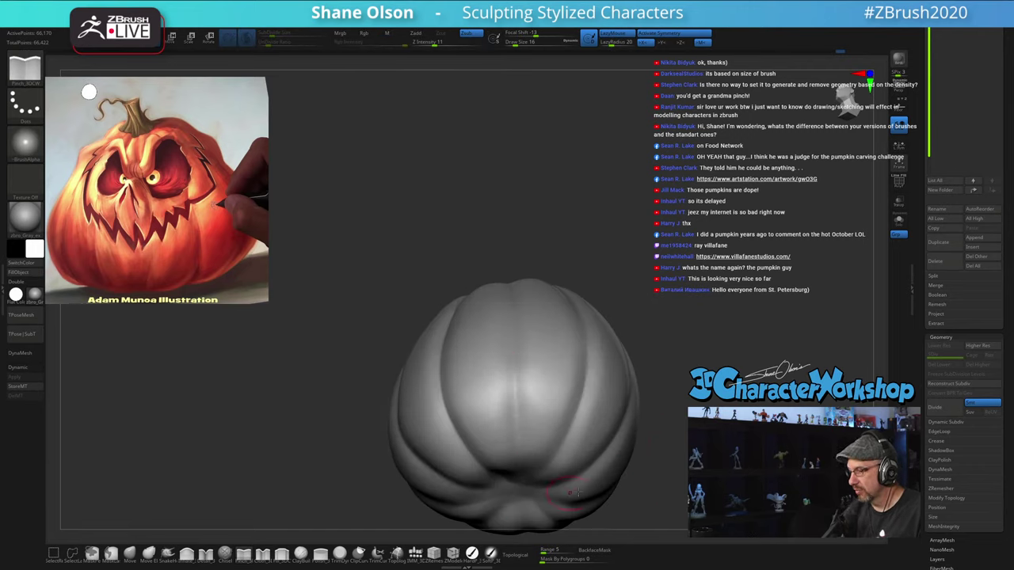
drag(653, 484, 654, 445)
drag(518, 473, 519, 485)
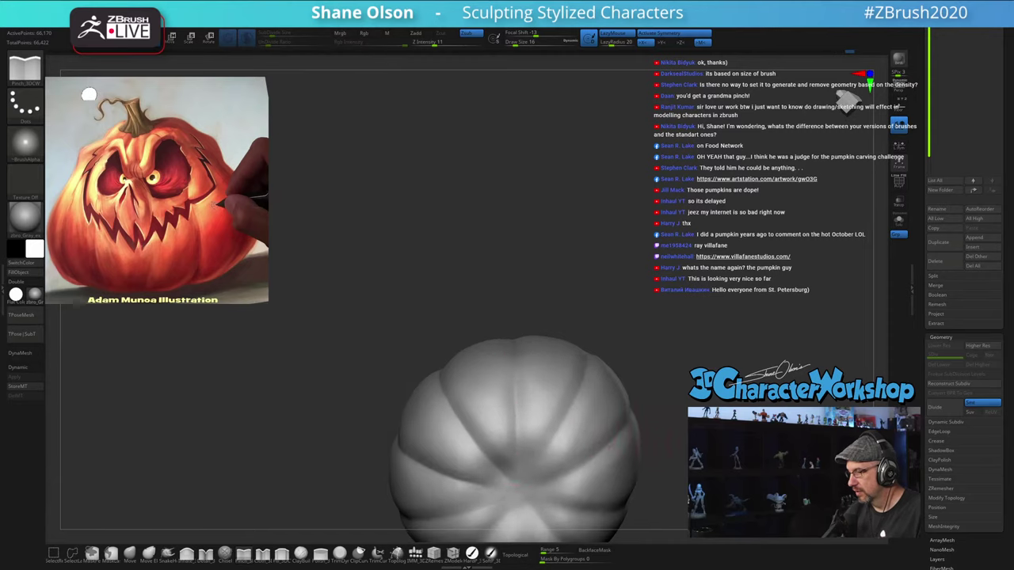
drag(554, 305, 561, 440)
Step: Switch to the Move brush with Draw Size 97 and briefly check the pumpkin's wireframe from the front
mouse_move(663, 459)
mouse_down()
mouse_move(630, 477)
mouse_move(686, 449)
mouse_move(647, 459)
mouse_move(683, 451)
mouse_up()
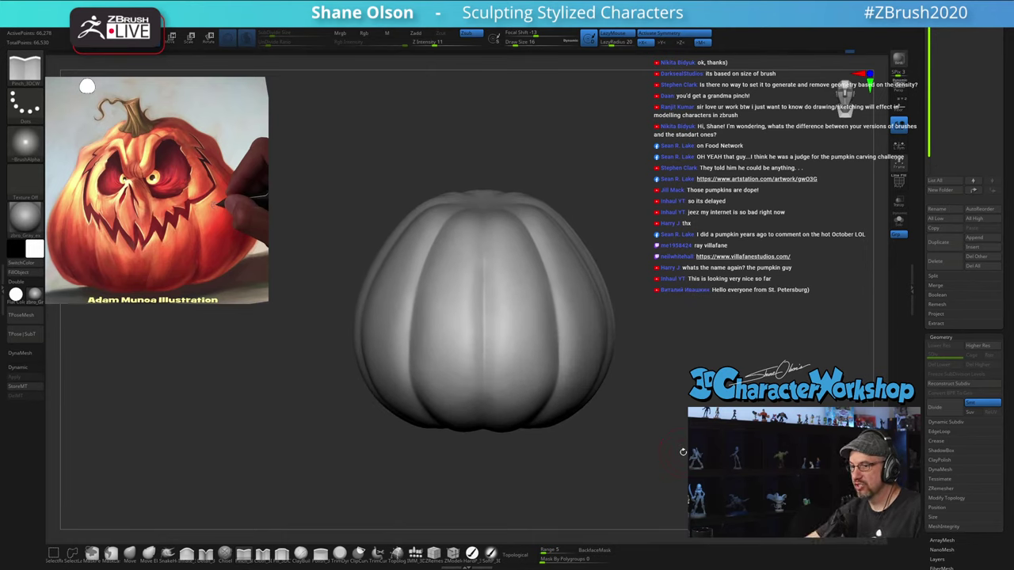
click(131, 553)
key(s)
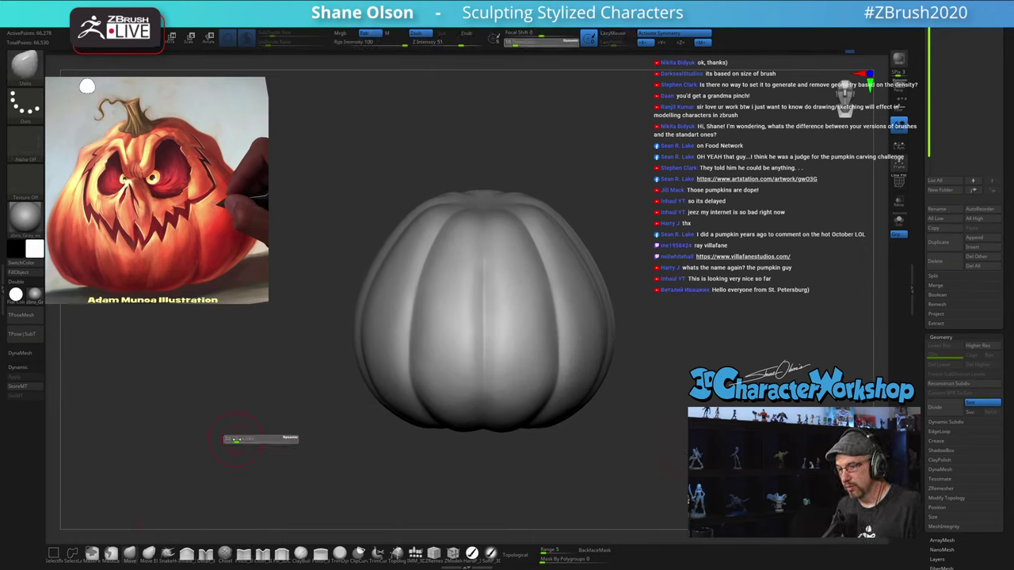
drag(247, 439, 248, 439)
key(shift+f)
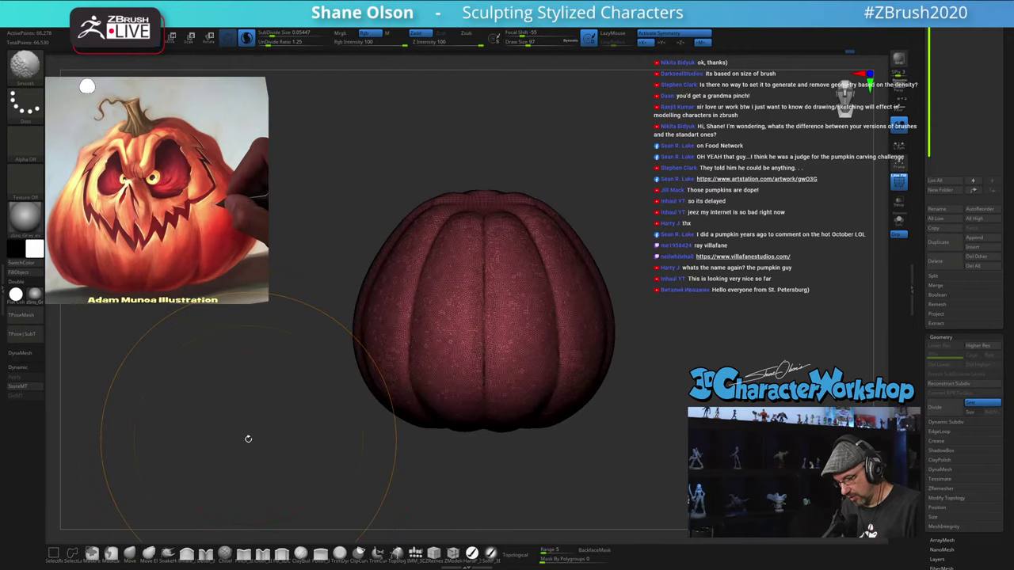
key(shift+f)
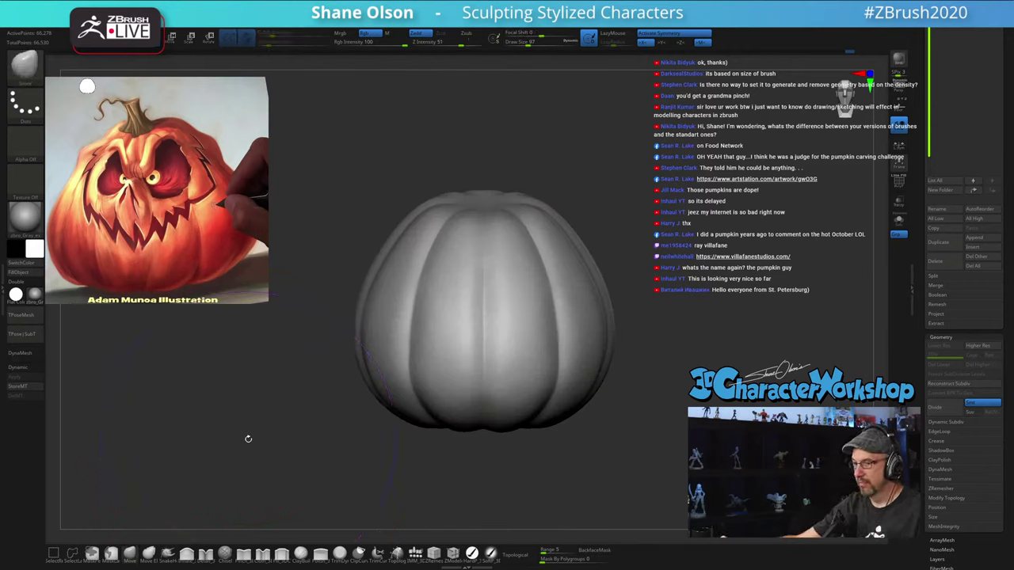
Step: Widen the pumpkin's lower body and taper its upper silhouette using Move at Draw Sizes 65 and 104, finishing at Draw Size 39
mouse_move(651, 369)
alt+mouse_down()
mouse_move(575, 370)
mouse_move(588, 350)
alt+mouse_up()
key(s)
drag(543, 239, 535, 241)
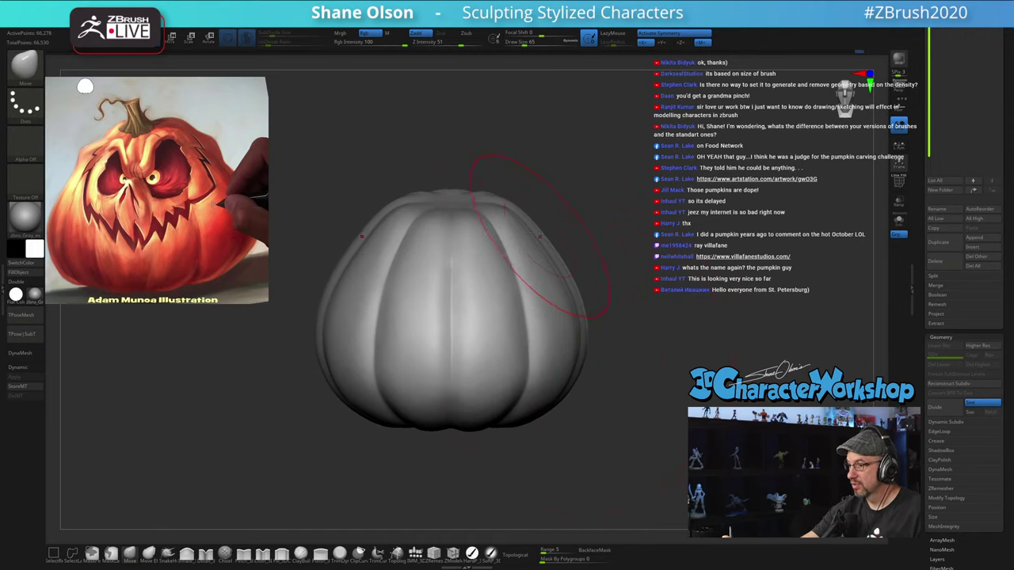
drag(623, 367, 627, 348)
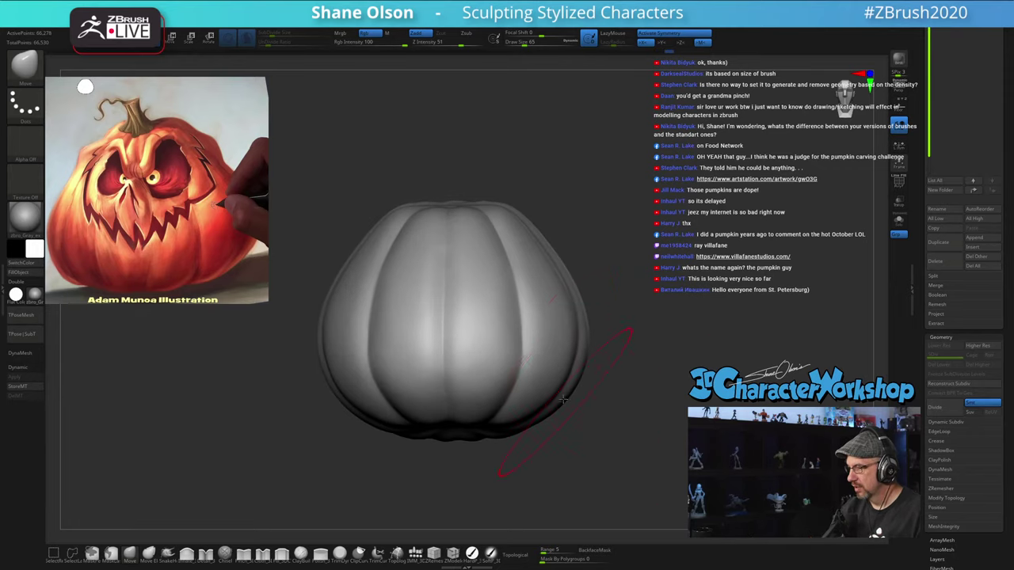
key(s)
drag(563, 397, 569, 385)
mouse_move(632, 432)
mouse_down()
mouse_move(625, 394)
mouse_move(633, 484)
mouse_up()
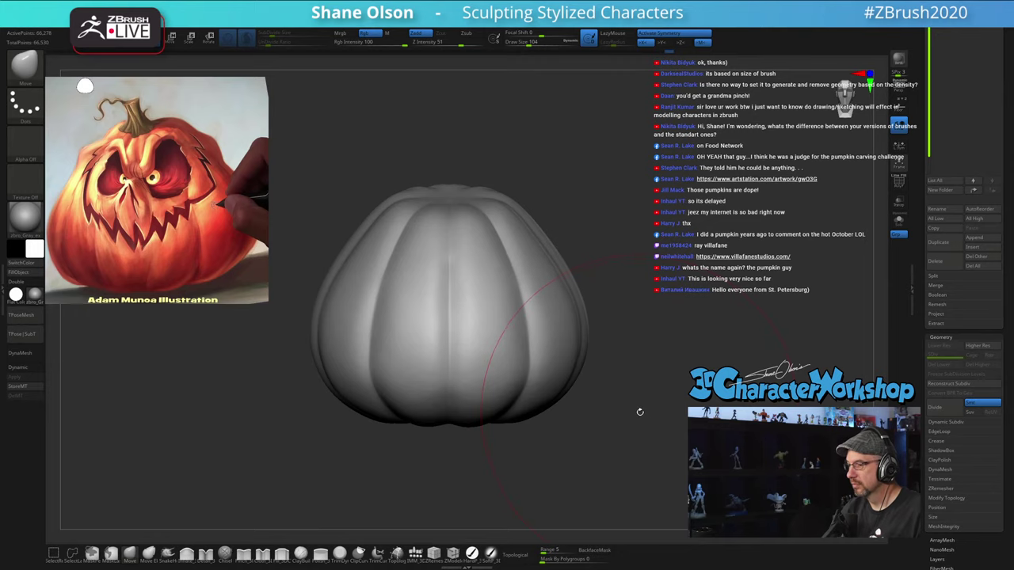
key(s)
mouse_move(639, 413)
mouse_down()
mouse_move(631, 404)
mouse_move(624, 443)
mouse_up()
key(s)
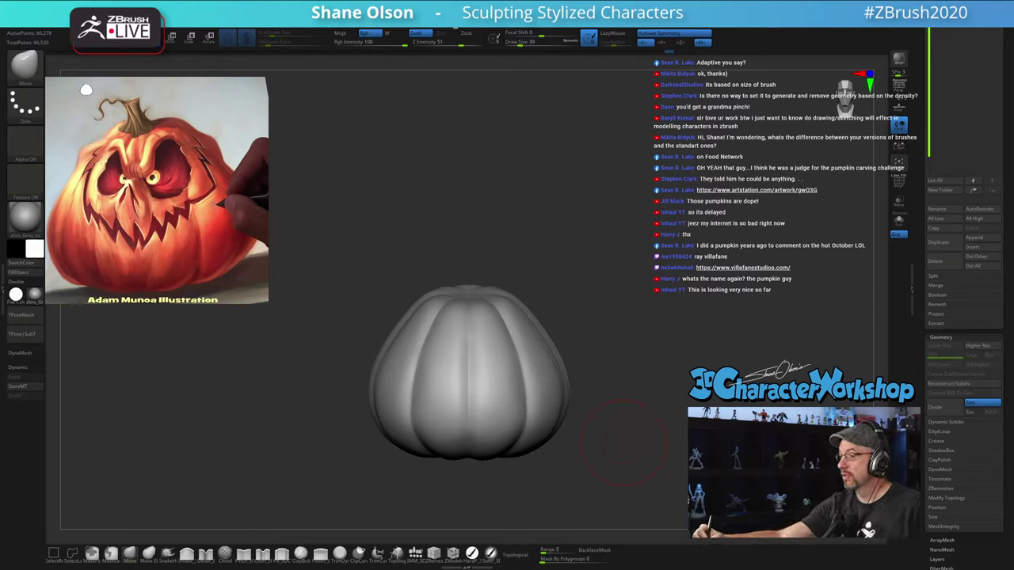
Step: Examine the Sculptris Pro subdivision settings in the stroke options and the Move brush's modifier options
click(430, 23)
click(430, 149)
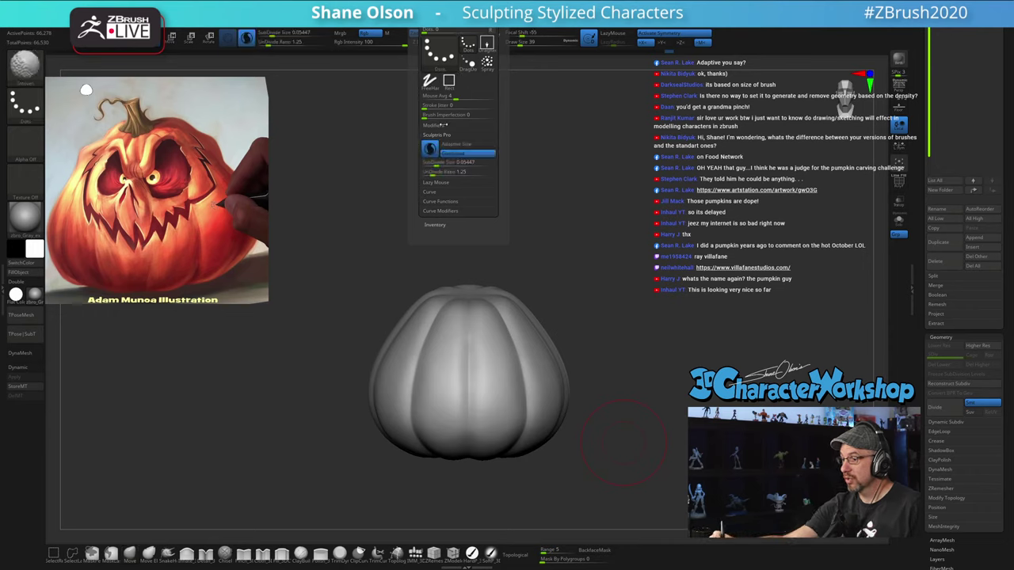
click(430, 149)
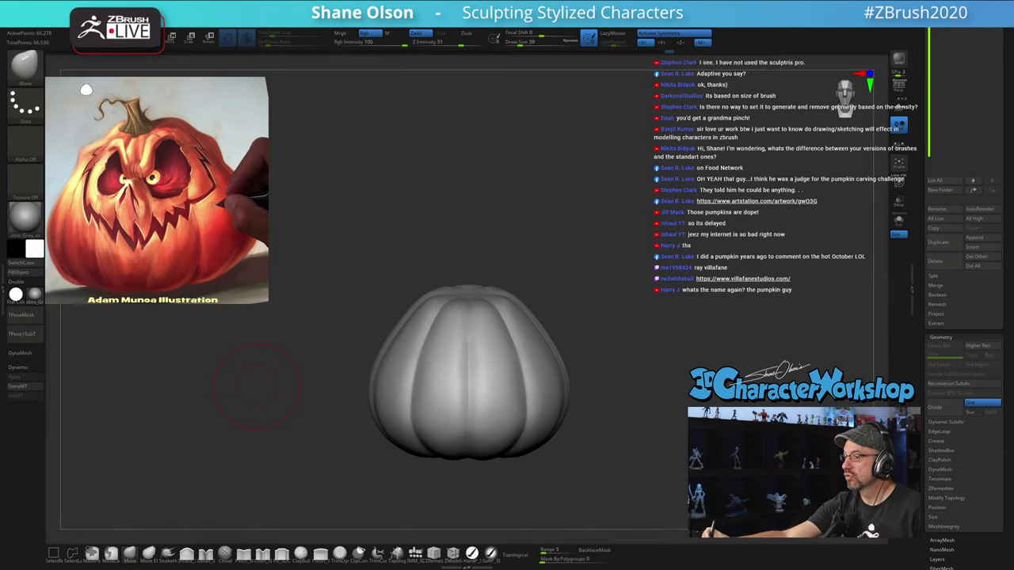
click(432, 23)
click(458, 149)
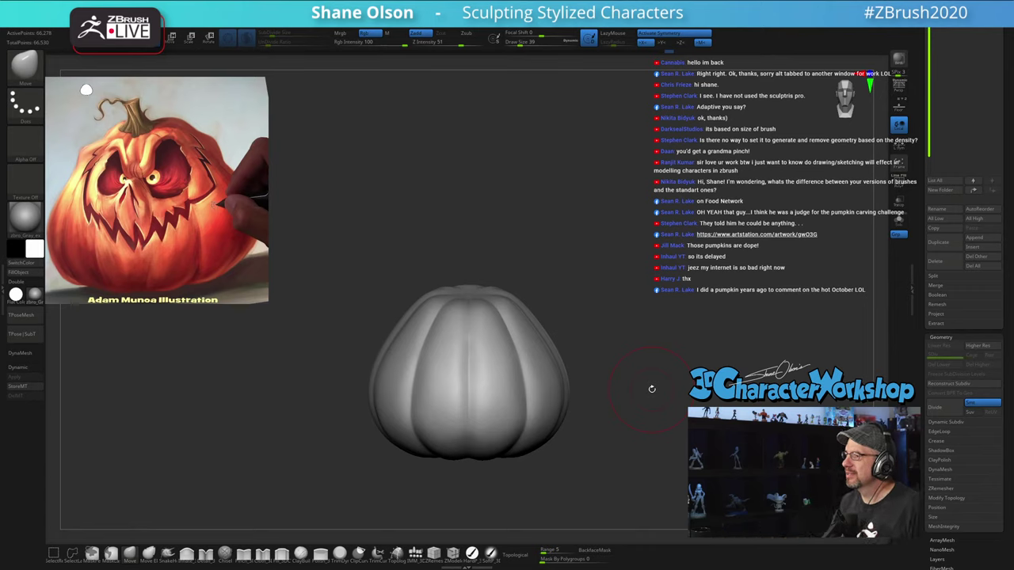
drag(609, 329, 614, 340)
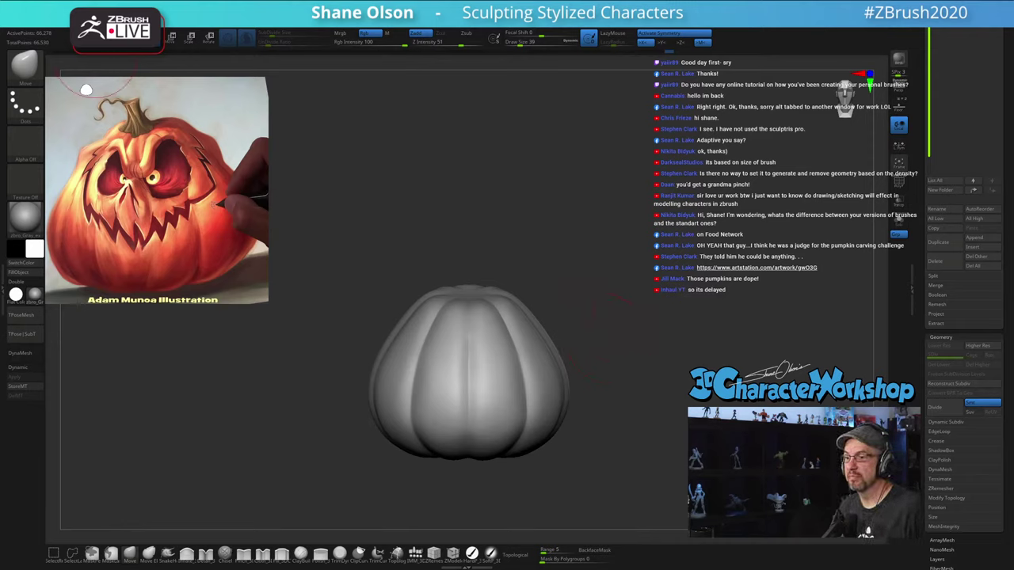
click(68, 21)
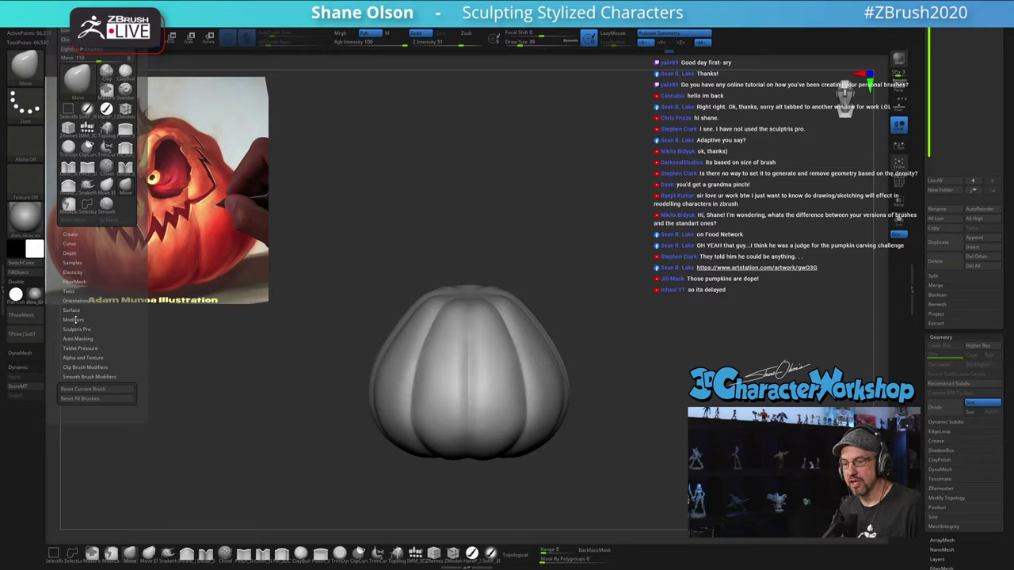
click(76, 320)
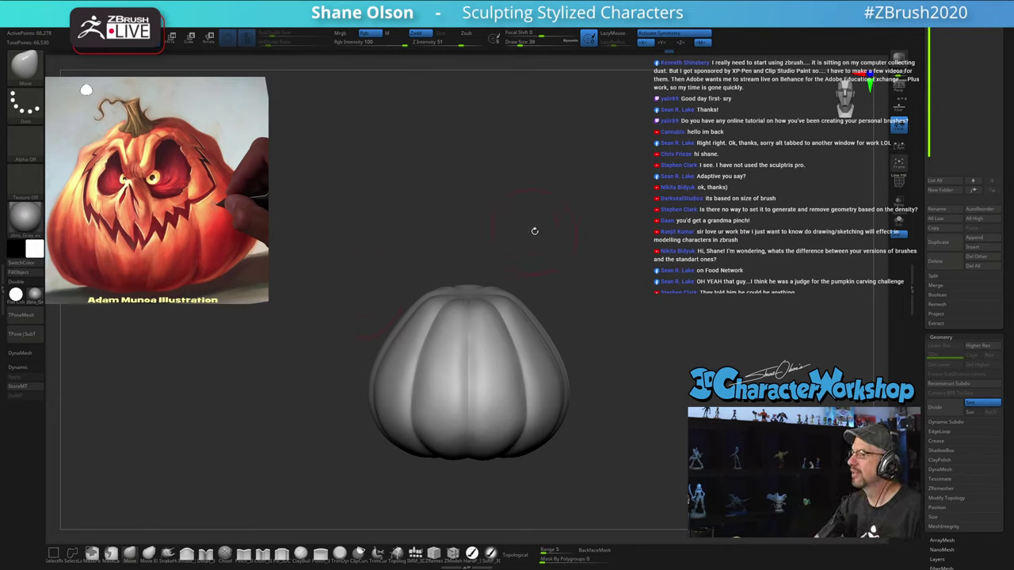
drag(638, 367, 634, 373)
drag(618, 324, 615, 333)
alt+drag(584, 377, 584, 318)
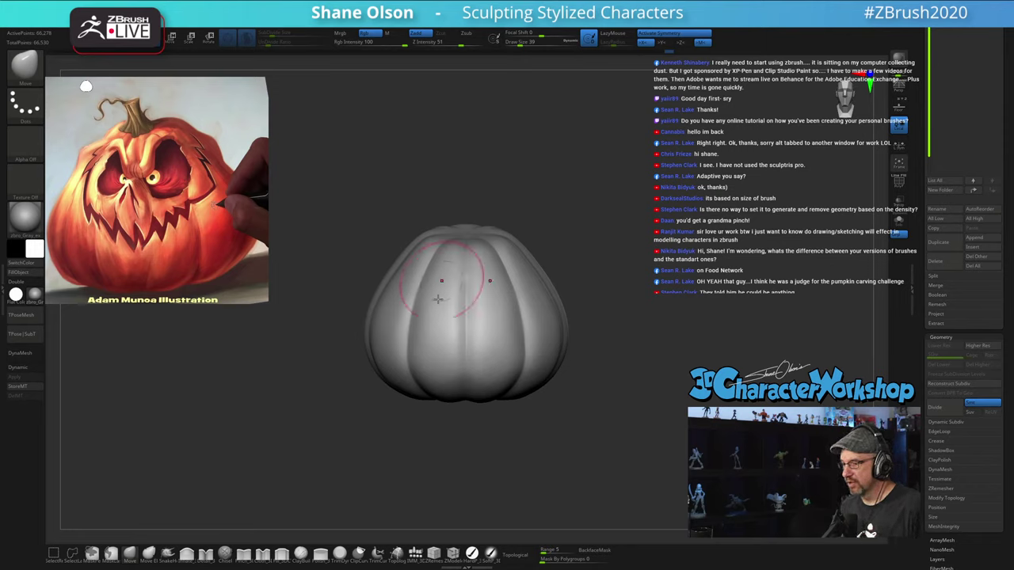
alt+drag(647, 239, 631, 273)
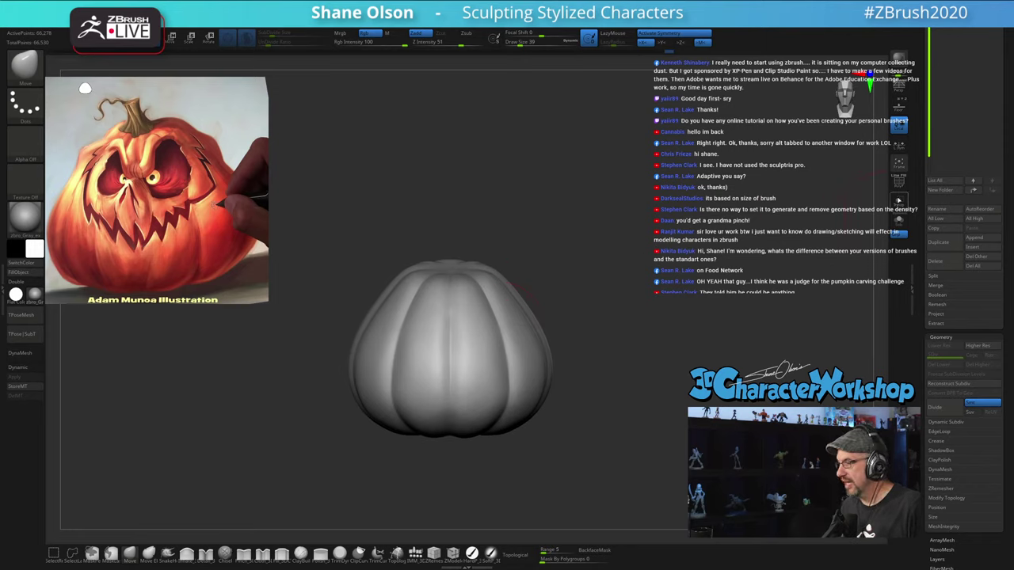
Step: Save the sculpt as the tool file AdamMunoaJack01 in the ZTLs folder inside D:\Twitch
drag(925, 173, 927, 381)
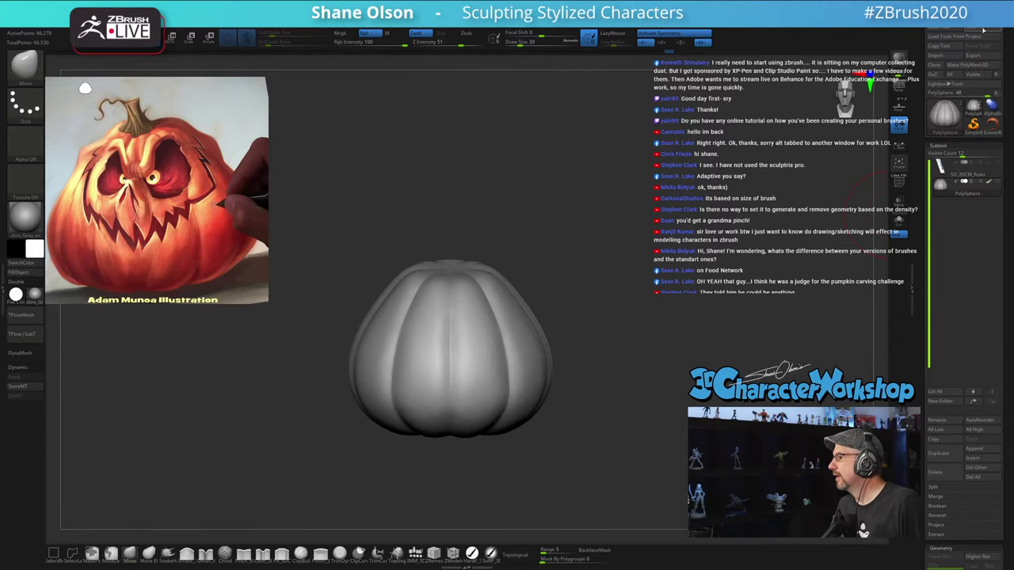
click(982, 28)
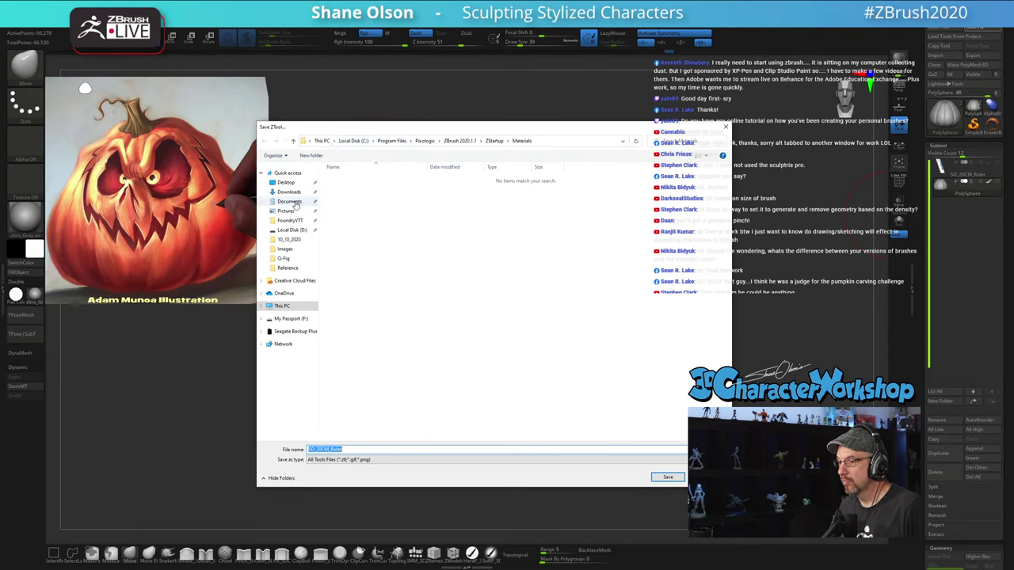
click(284, 231)
scroll(394, 285, down, 5)
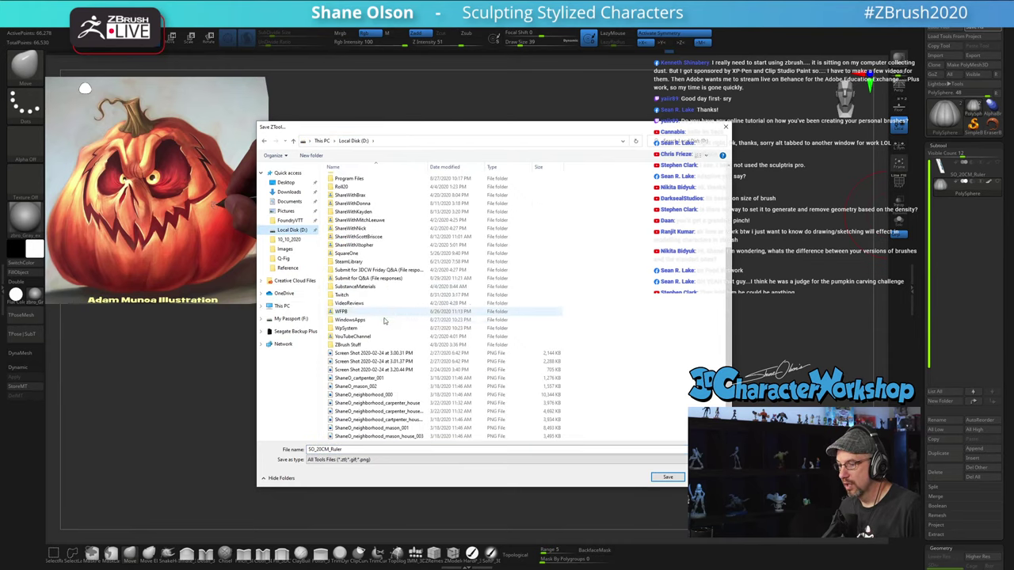
double_click(348, 294)
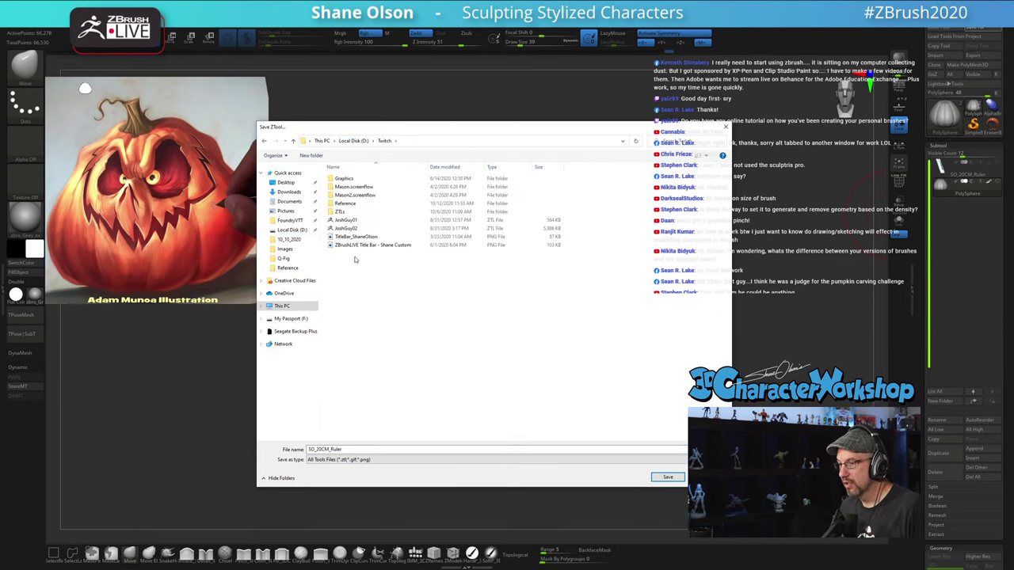
click(344, 213)
double_click(345, 212)
click(357, 449)
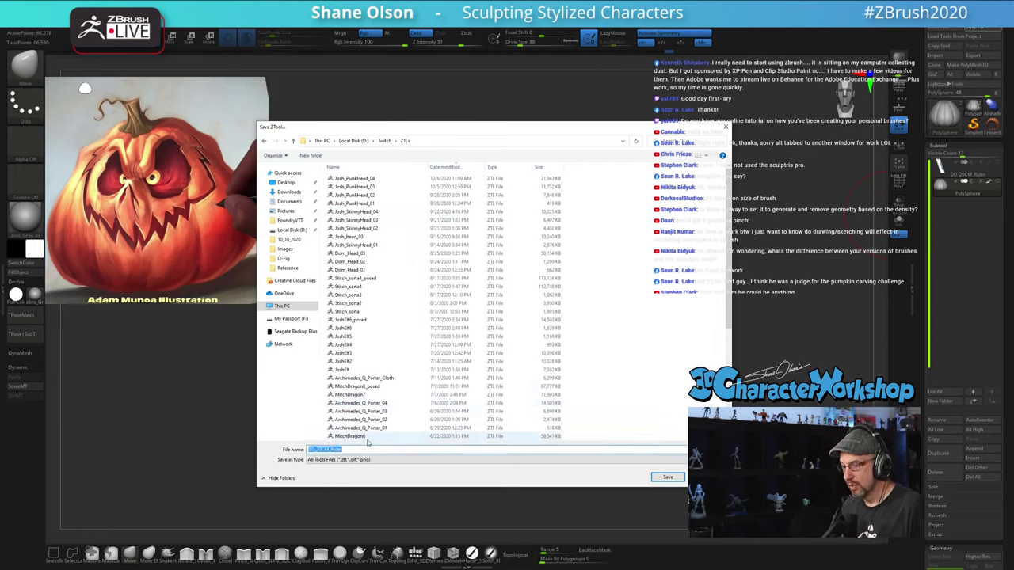
text(AdamMunoaJa)
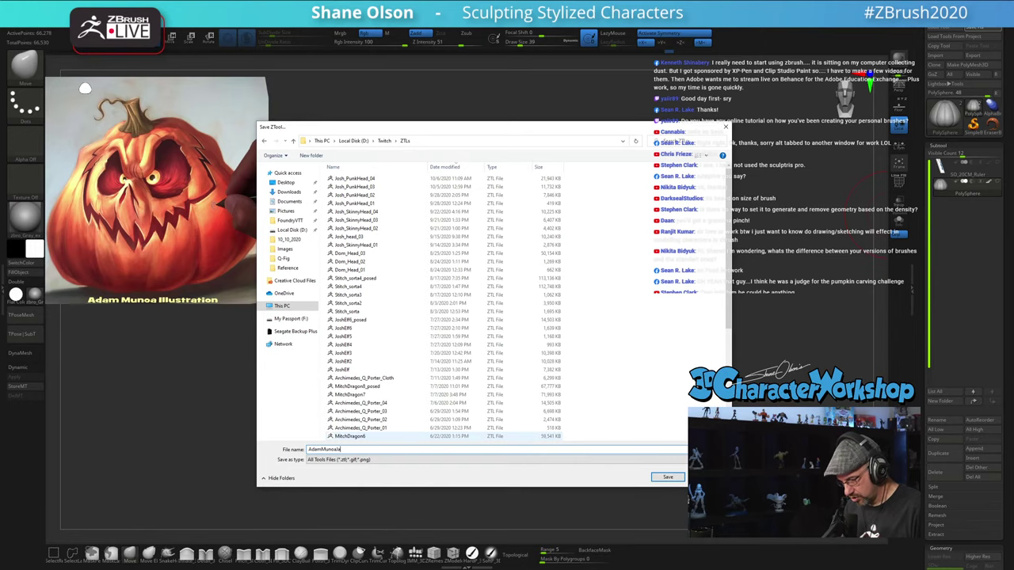
text(ck01)
key(Return)
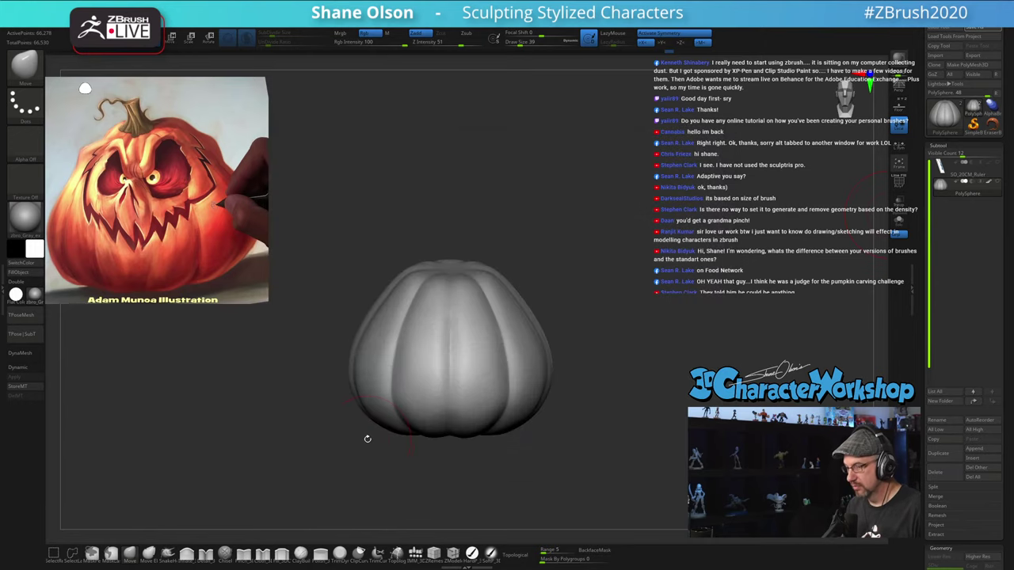
Step: Set the Move brush's Draw Size to 25 and duplicate the pumpkin PolySphere subtool
shift+drag(656, 244, 656, 243)
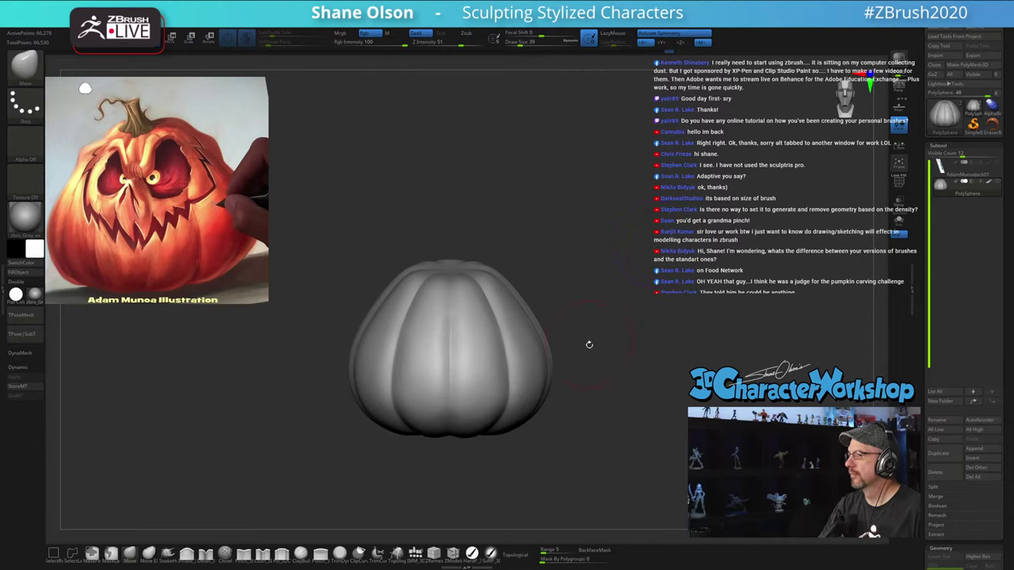
drag(589, 344, 597, 336)
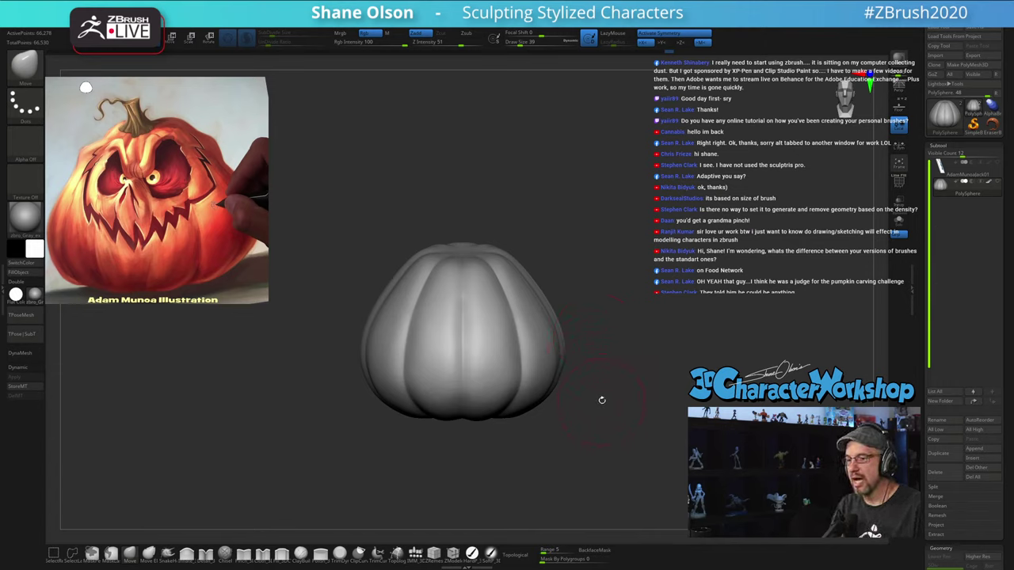
key(s)
drag(597, 417, 594, 417)
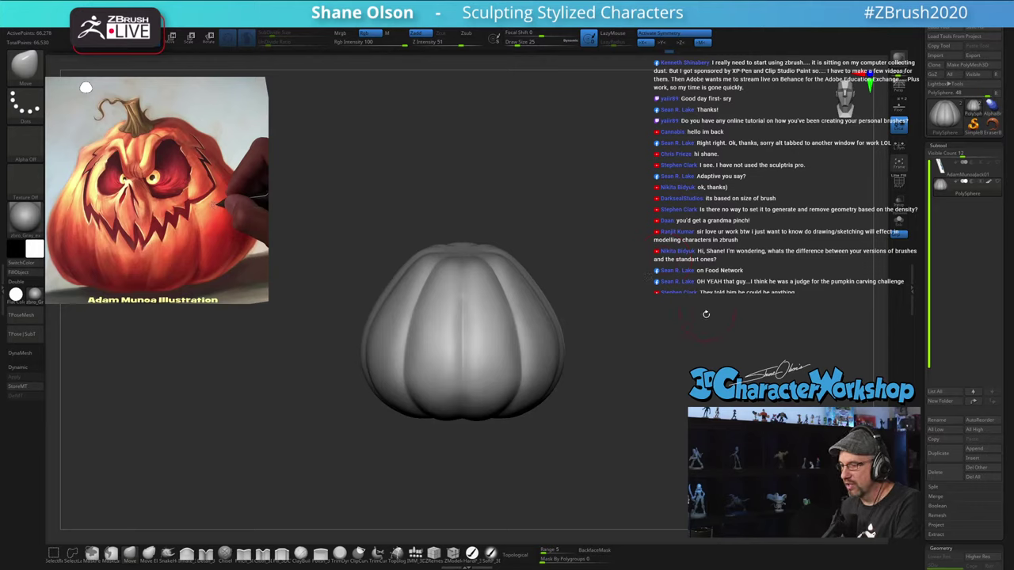
drag(660, 338, 606, 336)
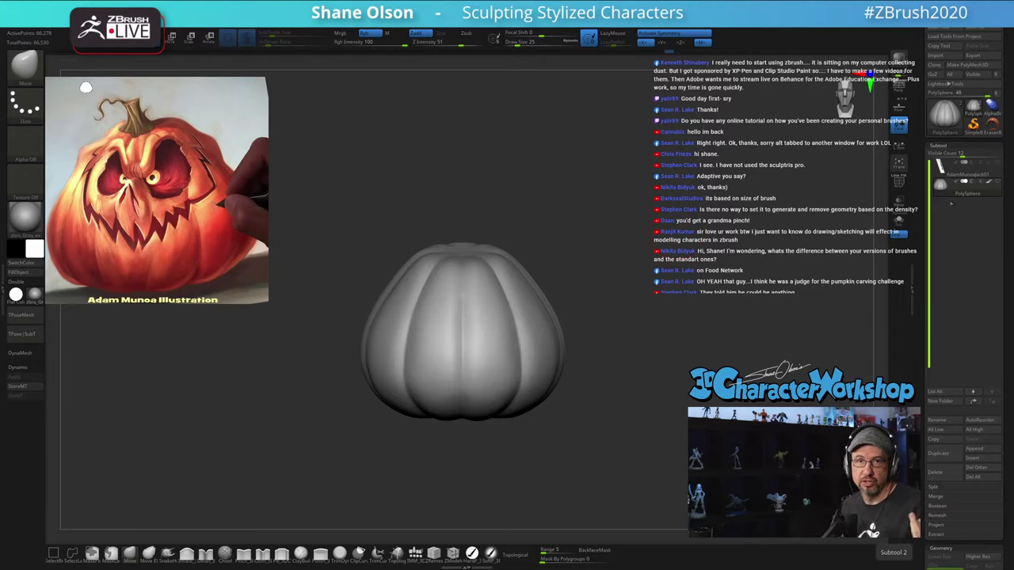
click(950, 449)
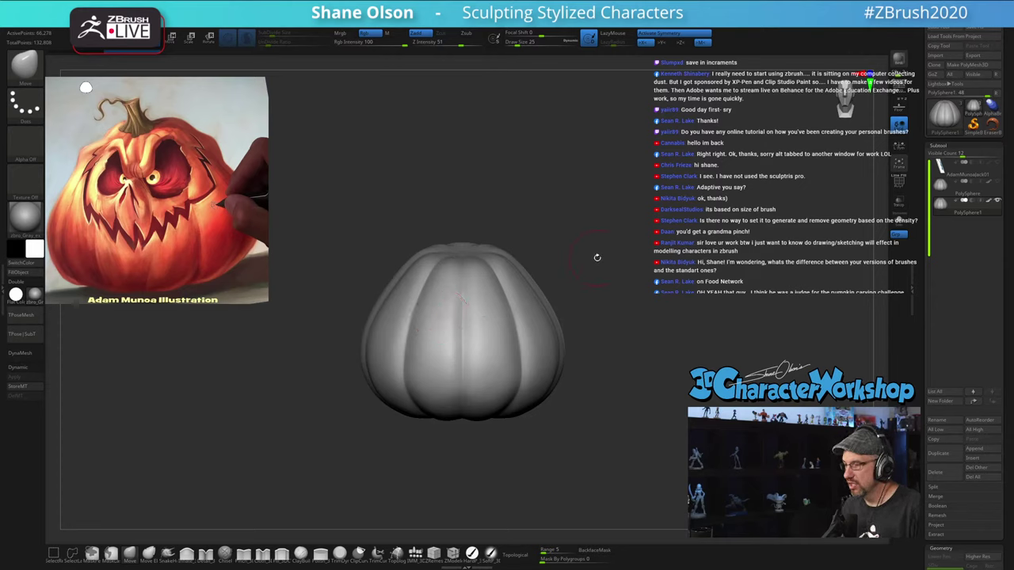
Step: Switch to the SnakeHook brush with Draw Size 31 and turn off its Rgb colouring
mouse_move(582, 326)
alt+mouse_down()
mouse_move(580, 353)
mouse_move(610, 347)
alt+mouse_up()
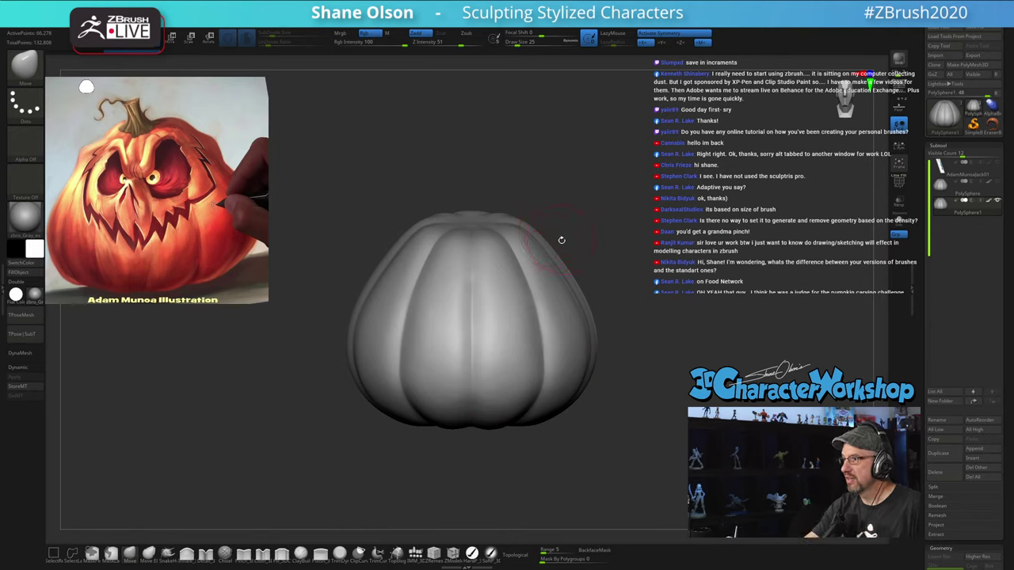
alt+drag(561, 240, 563, 259)
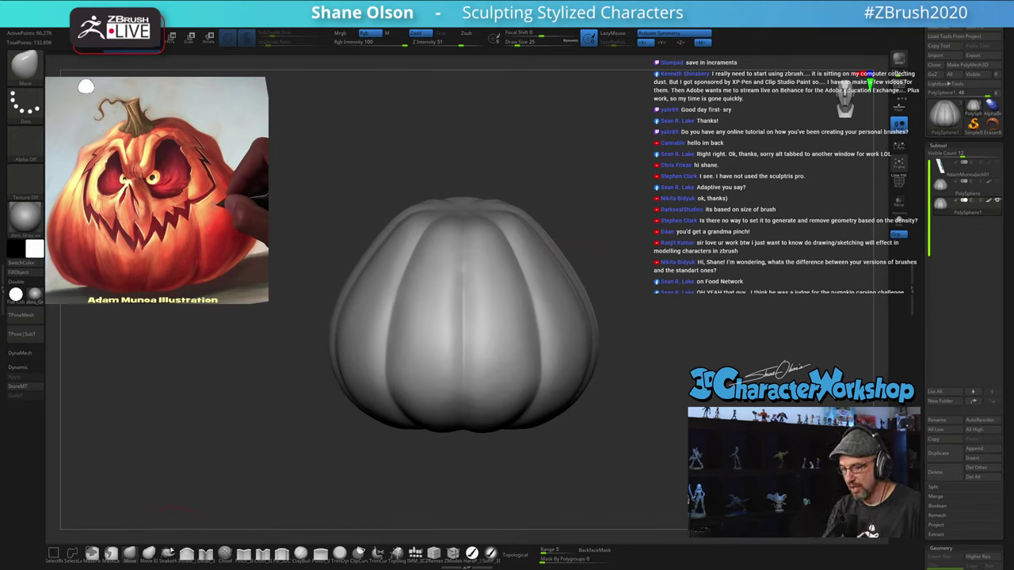
click(168, 552)
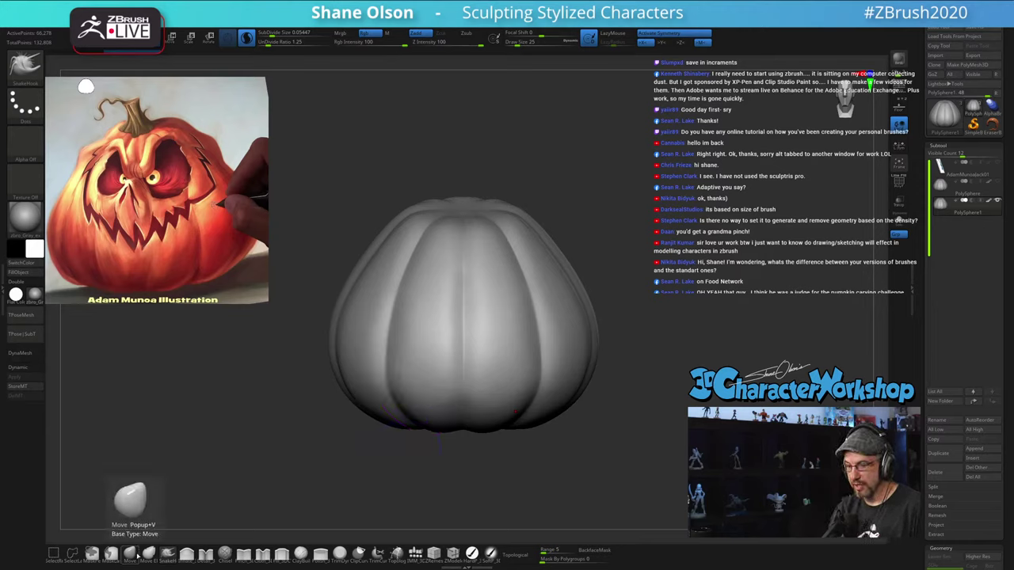
right_drag(516, 281, 511, 328)
key(s)
drag(503, 328, 507, 330)
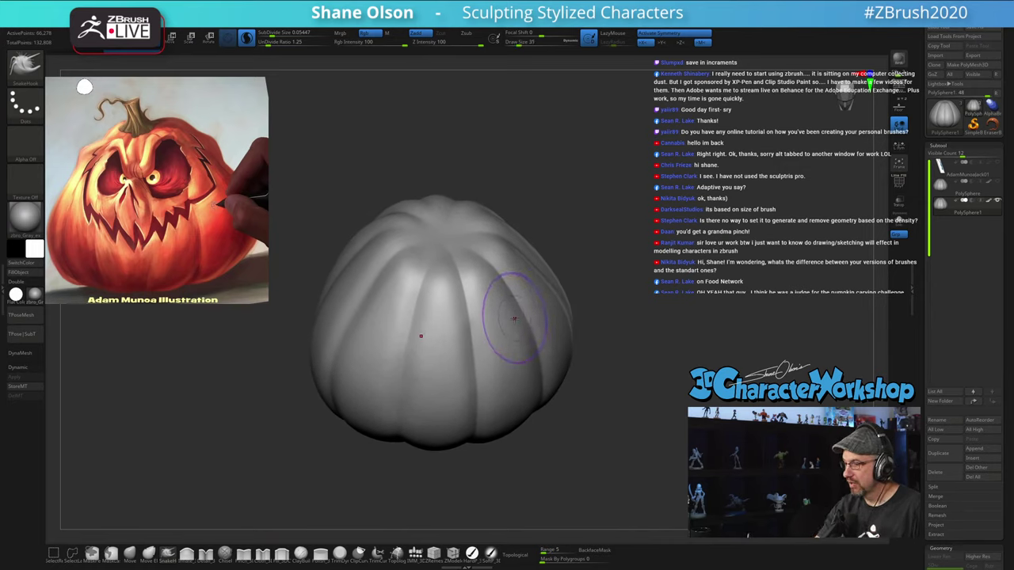
click(369, 33)
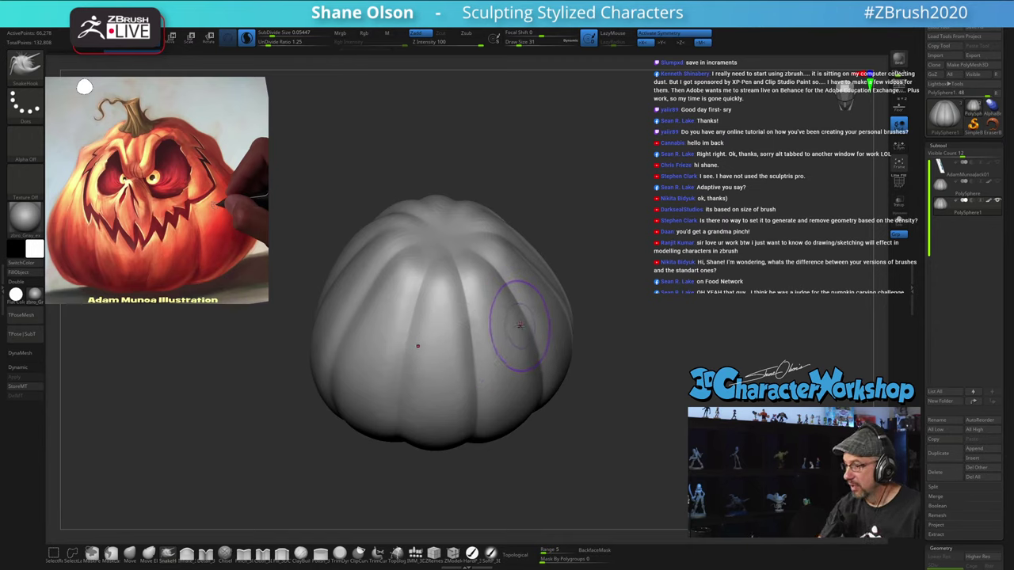
Step: Set the SnakeHook's Draw Size to 25 and push in symmetrical eye hollows at the upper front grooves
mouse_move(530, 345)
right_down()
mouse_move(517, 326)
mouse_move(522, 333)
right_up()
key(s)
drag(526, 332, 518, 332)
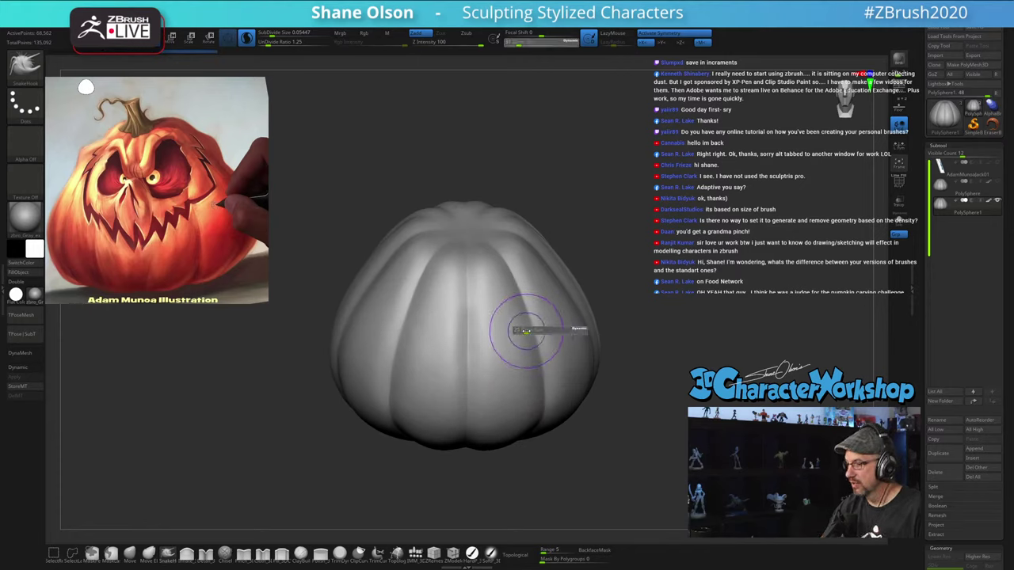
right_drag(525, 309, 527, 315)
mouse_move(524, 308)
mouse_down()
mouse_move(511, 303)
mouse_move(511, 313)
mouse_up()
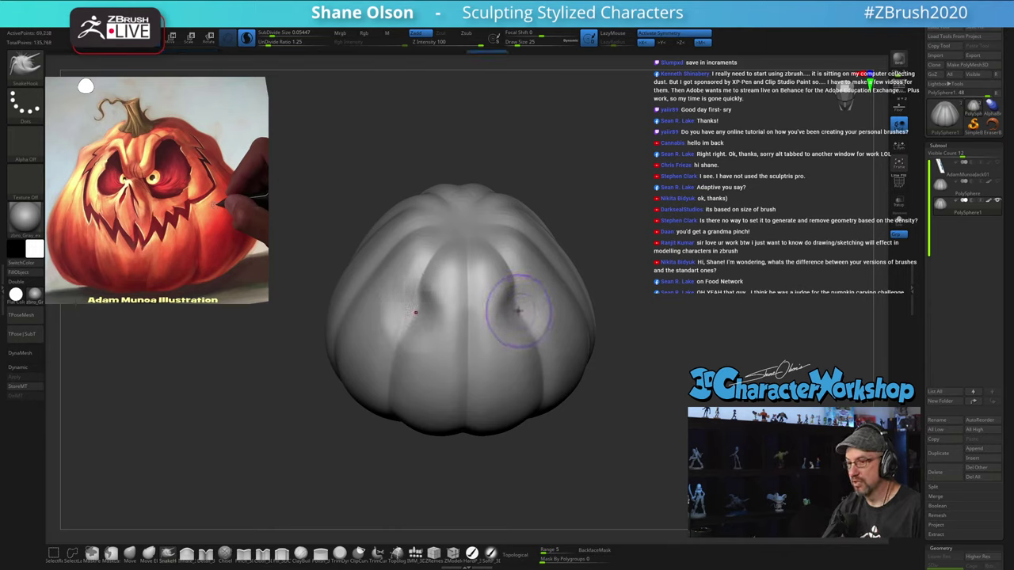
Step: Deepen the eye hollows and extend them outward across the neighbouring front ribs, shaping them from several angles
mouse_move(519, 311)
right_down()
mouse_move(528, 307)
mouse_move(507, 299)
mouse_move(539, 345)
right_up()
drag(529, 345, 523, 321)
mouse_move(545, 326)
right_down()
mouse_move(516, 311)
mouse_move(520, 337)
right_up()
drag(523, 333, 526, 314)
mouse_move(532, 309)
right_down()
mouse_move(526, 271)
mouse_move(516, 308)
right_up()
key(s)
mouse_move(514, 320)
mouse_down()
mouse_move(520, 303)
mouse_move(537, 319)
mouse_up()
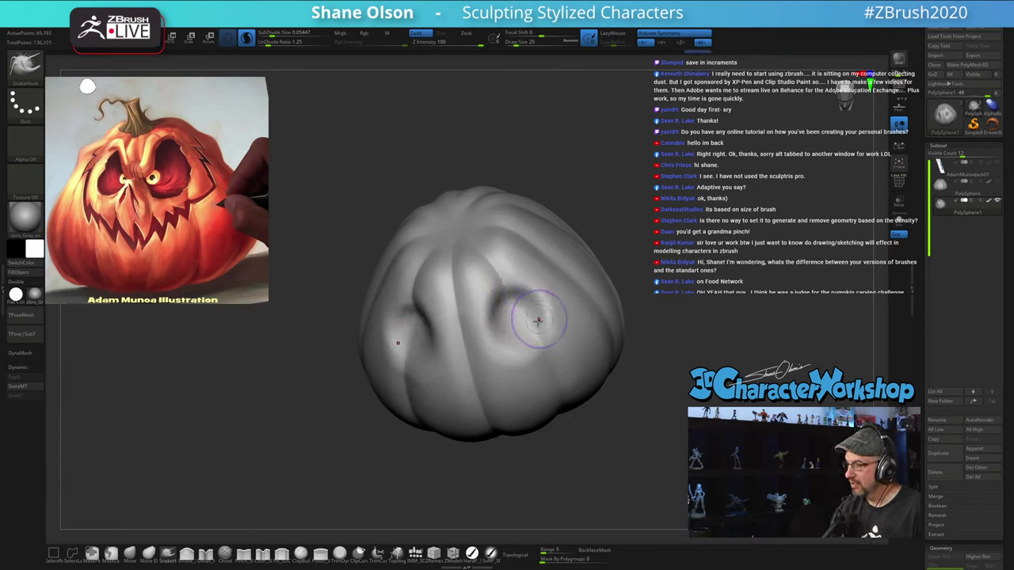
Step: Enlarge and round the symmetrical eye hollows with the SnakeHook brush, adjusting its Draw Size between strokes
right_drag(536, 319, 548, 296)
drag(548, 296, 537, 306)
right_drag(522, 317, 530, 319)
key(s)
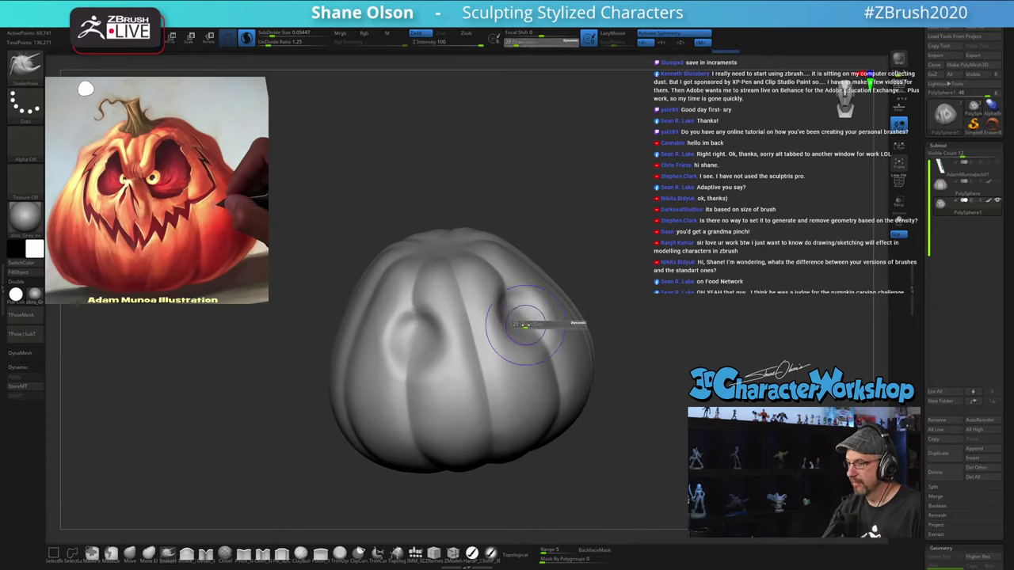
drag(523, 327, 521, 334)
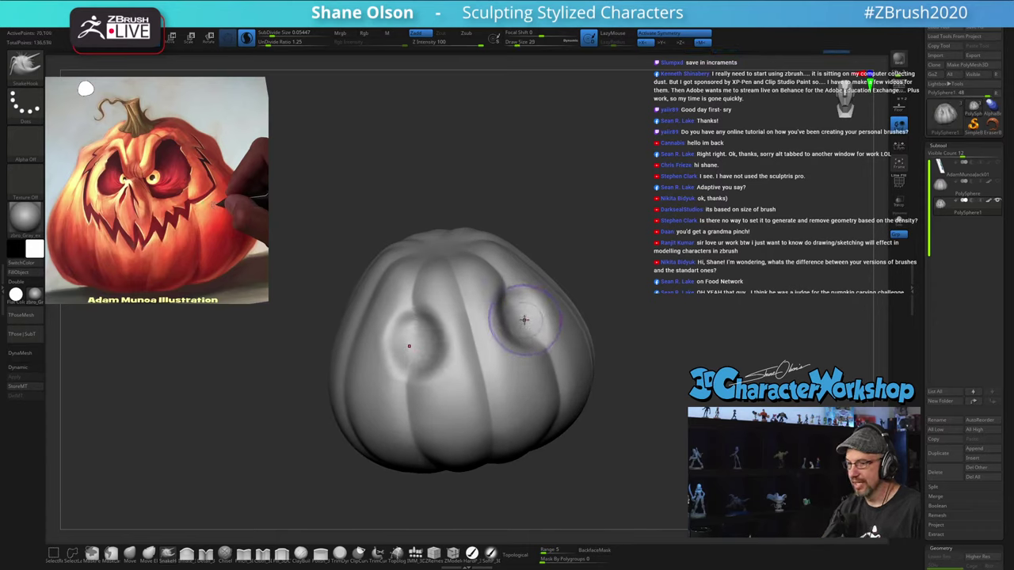
shift+right_drag(525, 321, 513, 331)
key(s)
drag(512, 339, 520, 331)
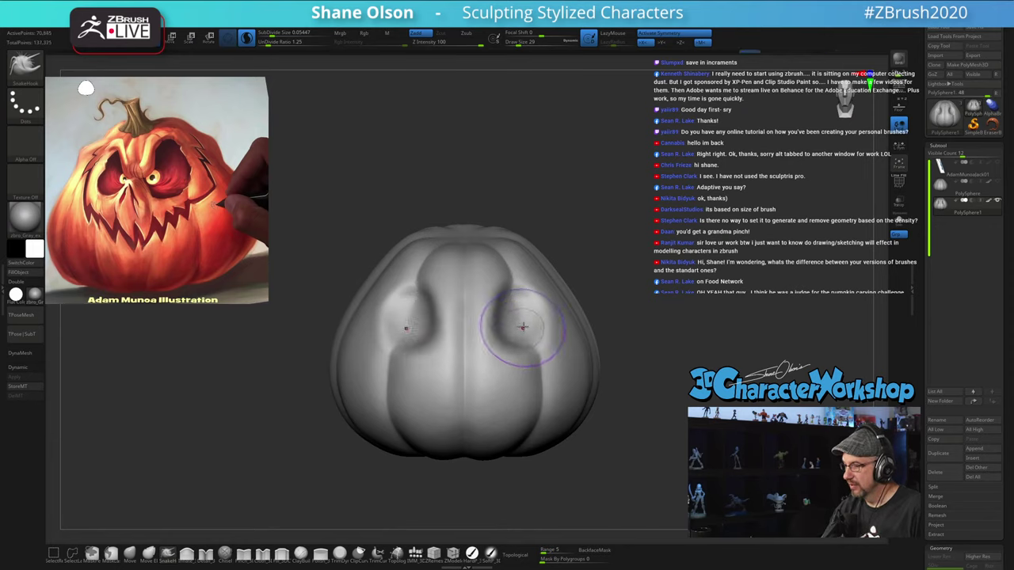
Step: Push the floors of the eye hollows deeper into the pumpkin with a slightly larger brush, working from above and the side
right_drag(523, 328, 536, 333)
drag(537, 334, 523, 324)
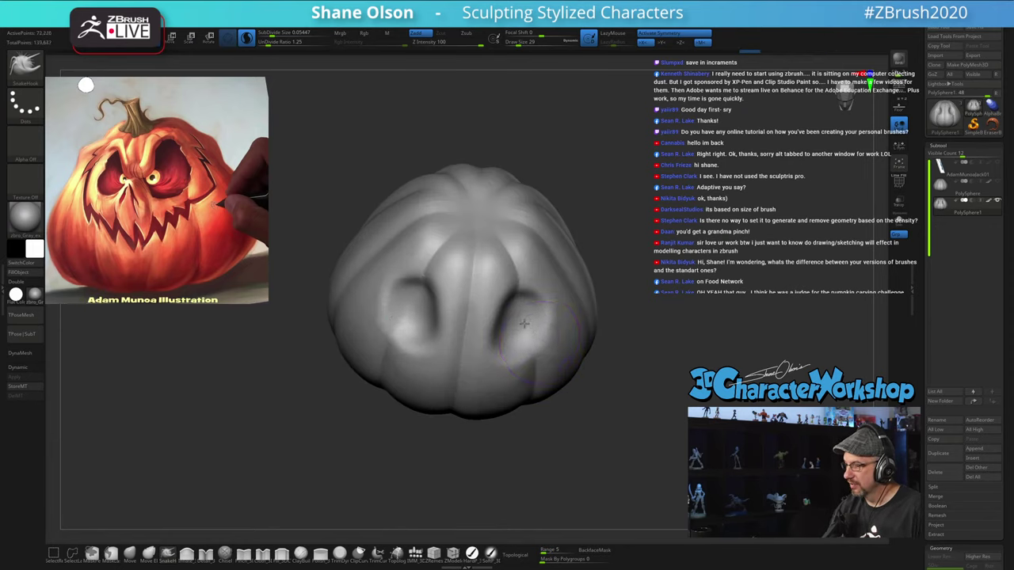
right_drag(529, 311, 523, 328)
key(s)
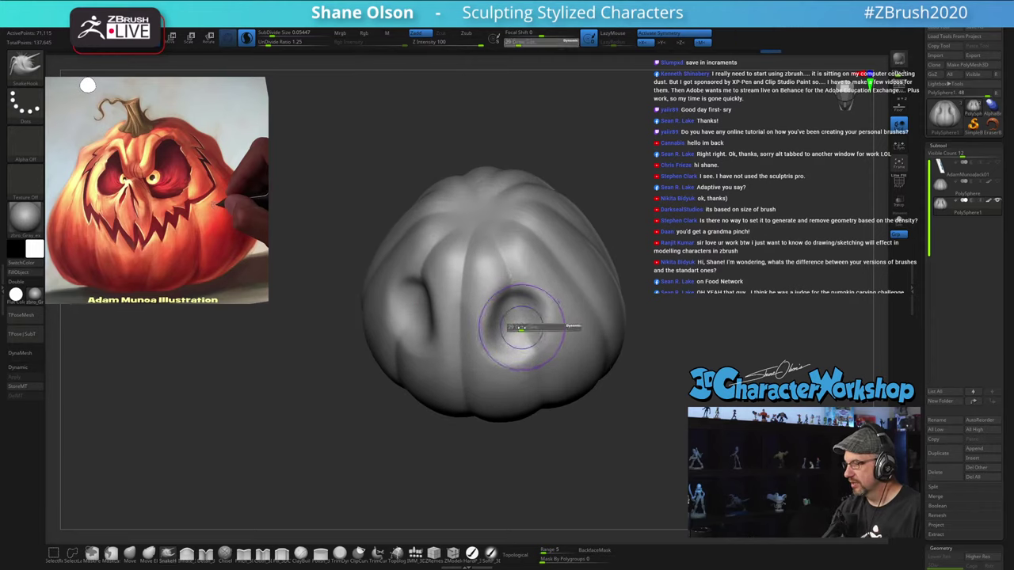
drag(515, 331, 517, 331)
mouse_move(522, 320)
right_down()
mouse_move(527, 334)
mouse_move(519, 323)
mouse_move(510, 329)
mouse_move(527, 297)
mouse_move(525, 324)
mouse_move(511, 327)
right_up()
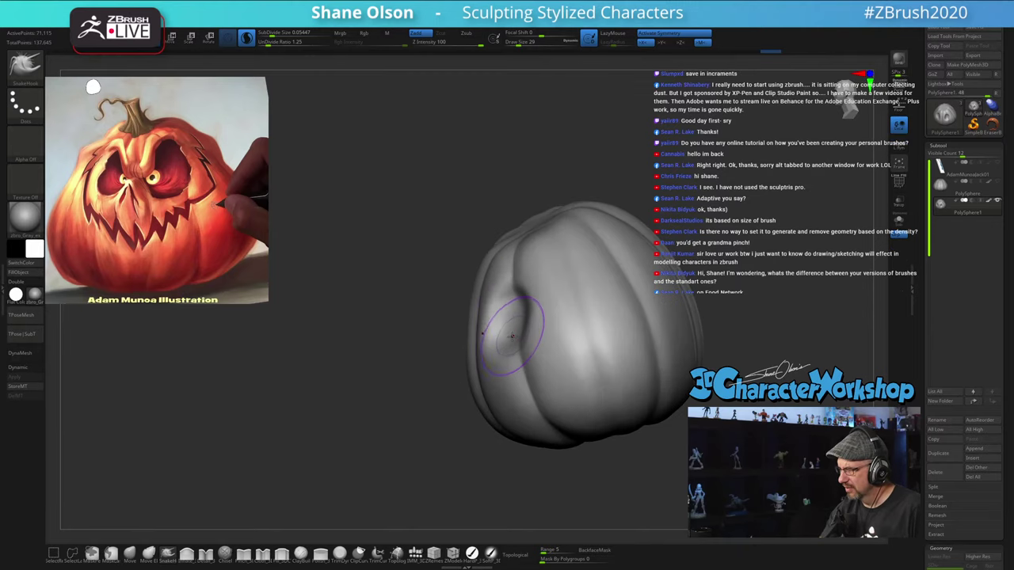
drag(509, 329, 514, 339)
mouse_move(516, 316)
right_down()
mouse_move(536, 294)
mouse_move(540, 314)
right_up()
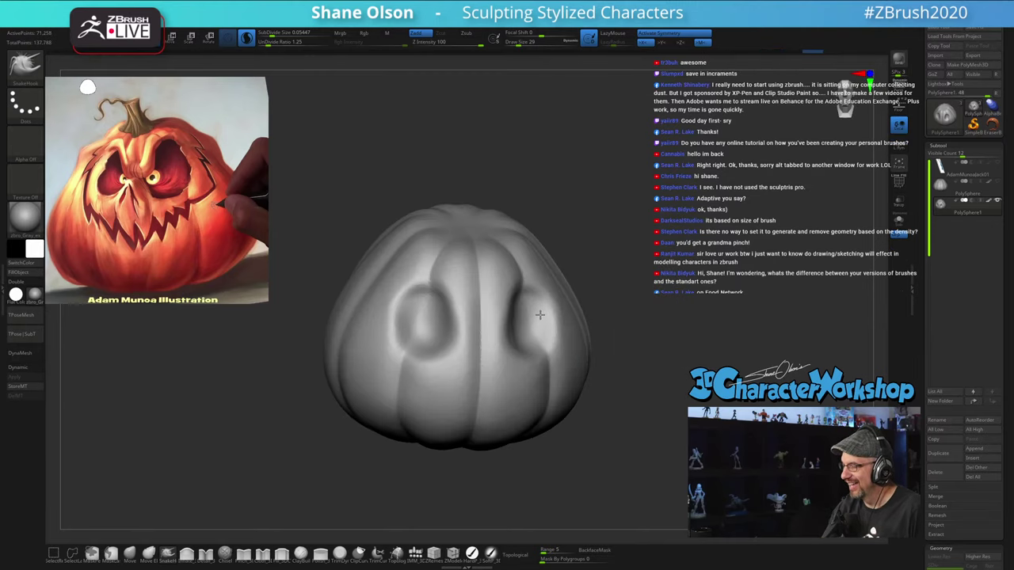
drag(523, 327, 523, 321)
Step: Widen the eye sockets and even out their depth and oval outline with short SnakeHook pushes from the front
right_drag(523, 321, 521, 318)
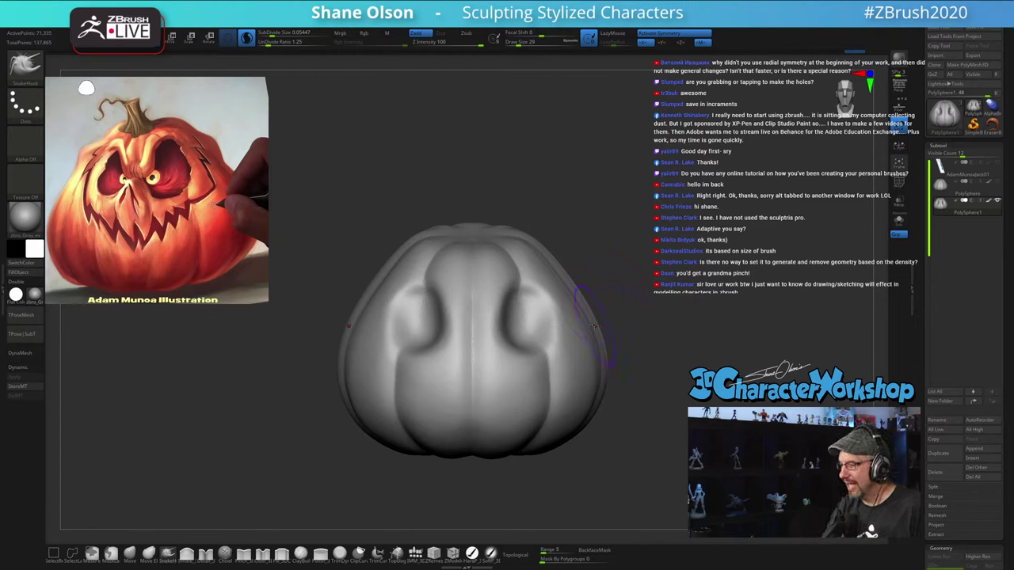
drag(519, 316, 524, 316)
mouse_move(524, 316)
right_down()
mouse_move(534, 319)
mouse_move(511, 322)
mouse_move(523, 319)
mouse_move(511, 311)
mouse_move(521, 336)
mouse_move(523, 325)
right_up()
drag(521, 321, 529, 317)
right_drag(535, 317, 529, 325)
drag(535, 326, 536, 333)
right_drag(536, 333, 527, 352)
drag(525, 329, 527, 336)
mouse_move(529, 336)
right_down()
mouse_move(531, 312)
mouse_move(513, 314)
mouse_move(544, 315)
right_up()
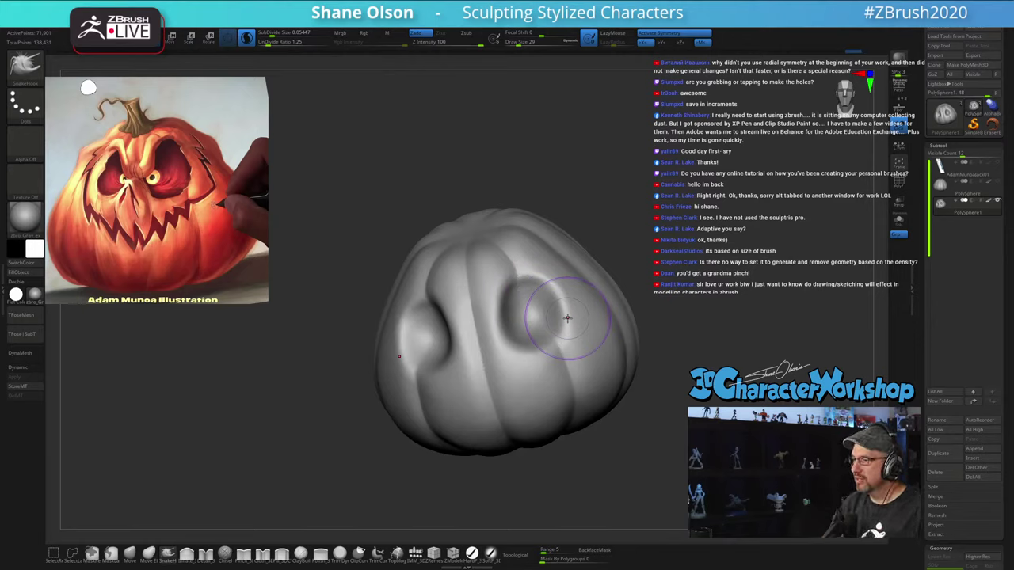
Step: Examine the depth and shape of the eye sockets from the top, side, three-quarter and front views
mouse_move(688, 228)
mouse_down()
mouse_move(714, 293)
mouse_move(694, 275)
mouse_move(695, 332)
mouse_up()
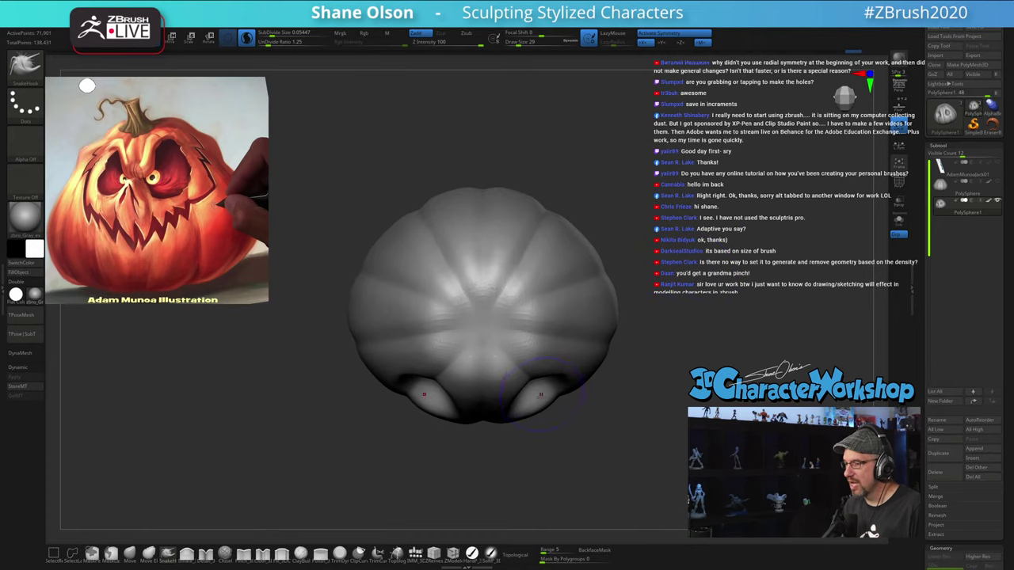
drag(759, 396, 780, 324)
alt+drag(736, 420, 758, 350)
drag(759, 350, 701, 349)
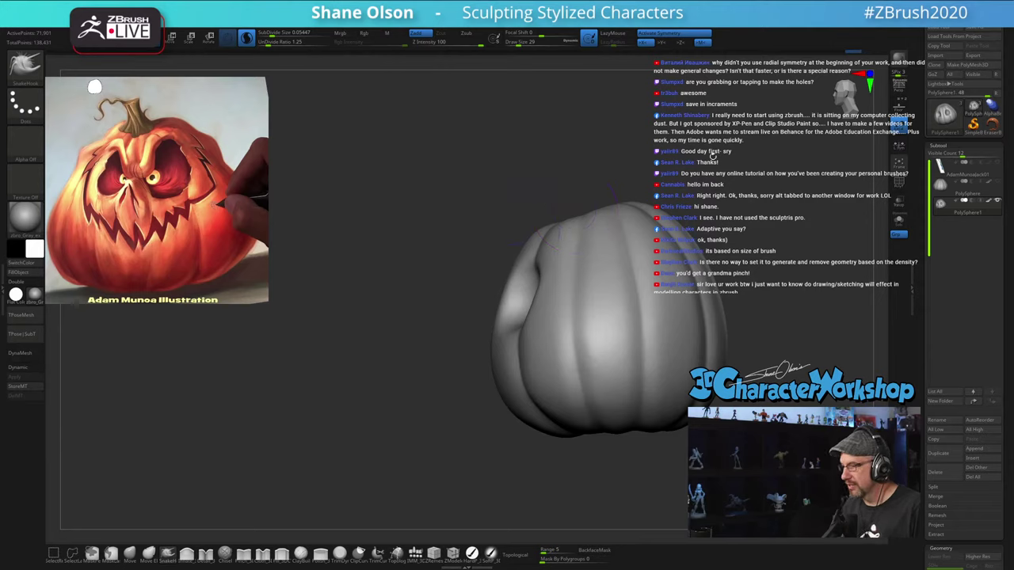
drag(482, 167, 787, 205)
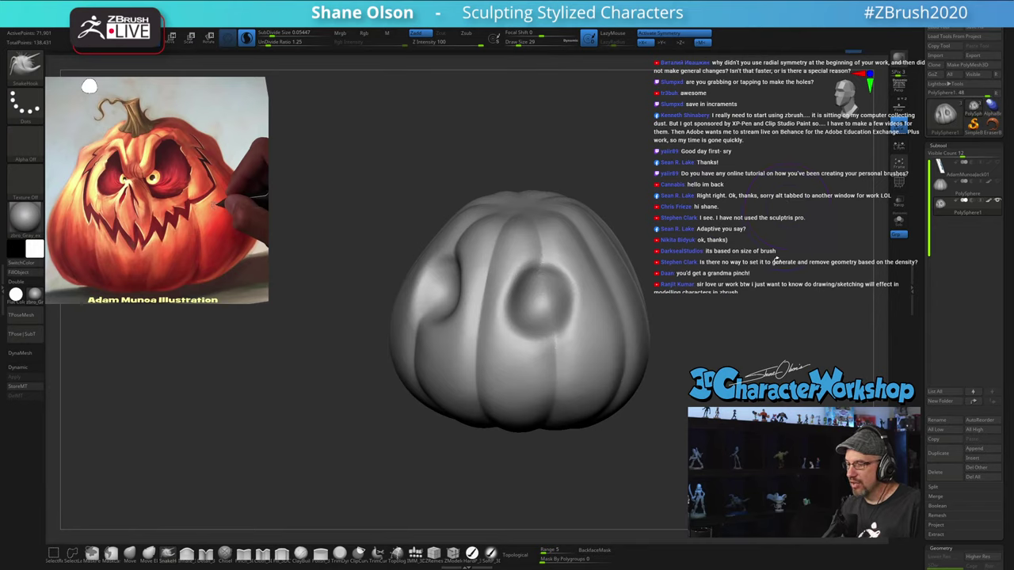
drag(703, 361, 737, 353)
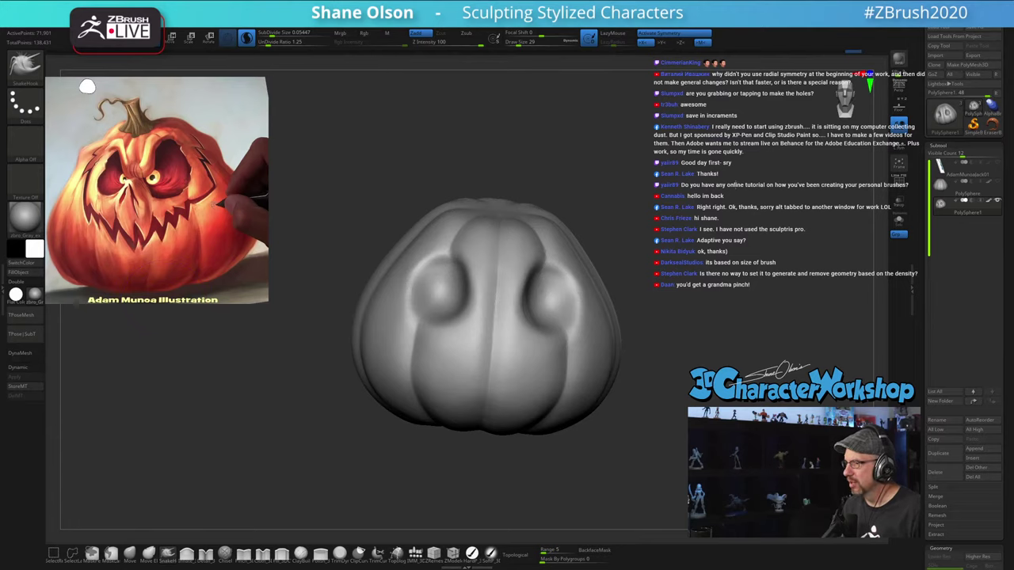
shift+drag(695, 185, 738, 185)
drag(798, 328, 820, 323)
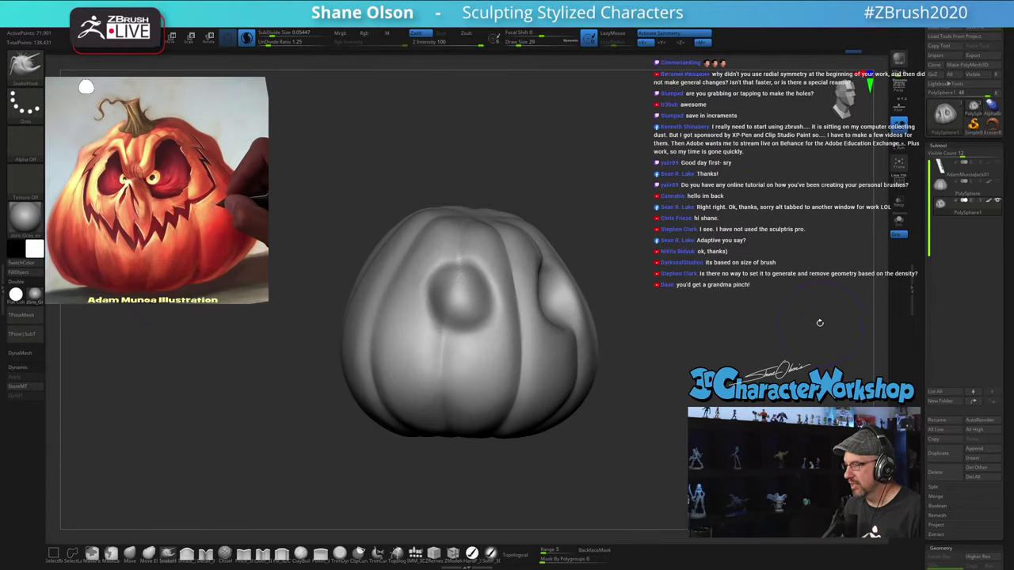
mouse_move(623, 407)
shift+mouse_down()
mouse_move(599, 427)
mouse_move(610, 451)
shift+mouse_up()
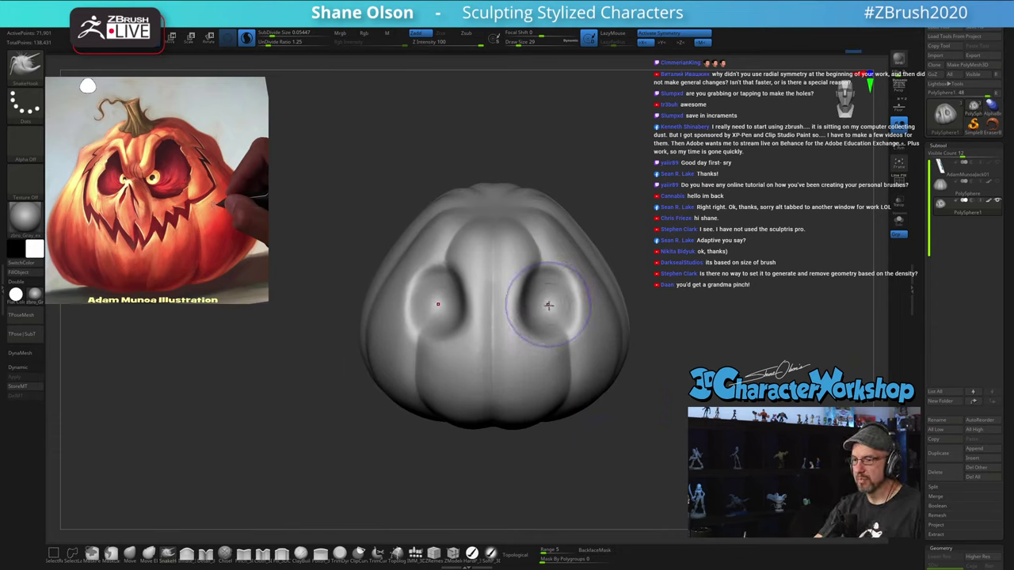
drag(607, 440, 600, 426)
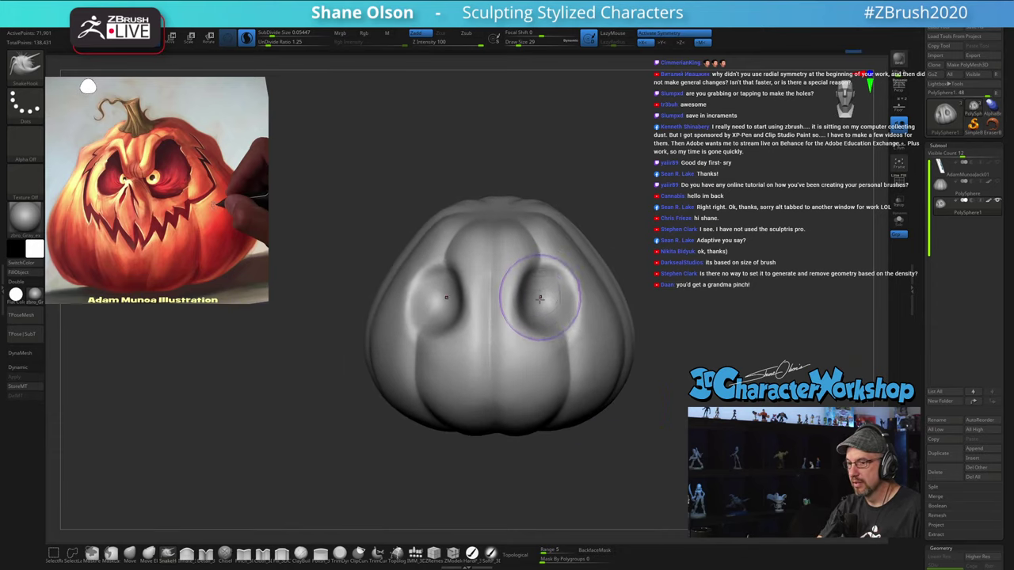
Step: Set the SnakeHook's Draw Size to 17 and push in the lower inner edges of both eye sockets
key(s)
drag(540, 314, 533, 315)
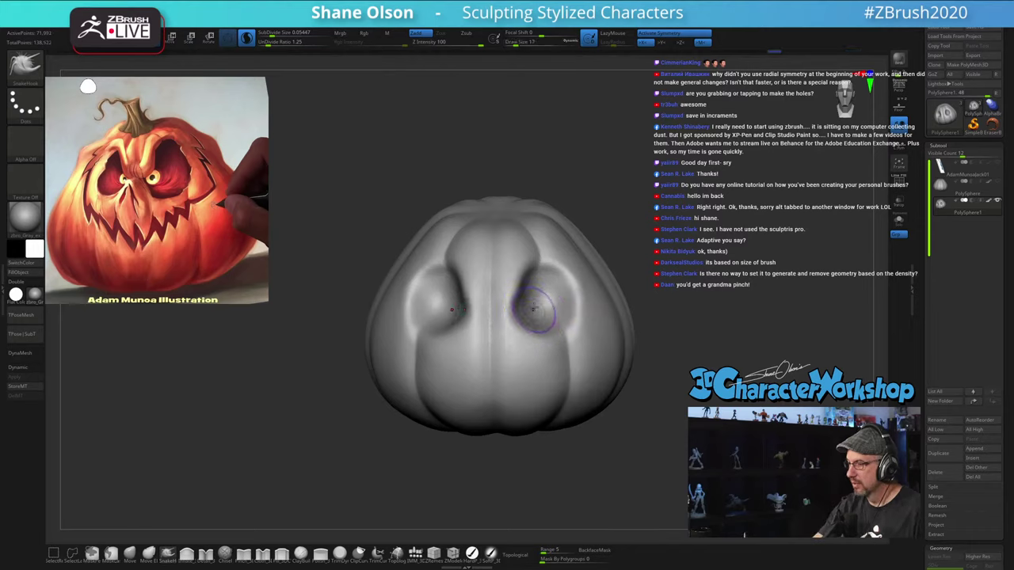
mouse_move(533, 309)
ctrl+right_down()
mouse_move(535, 326)
mouse_move(524, 304)
ctrl+right_up()
key(s)
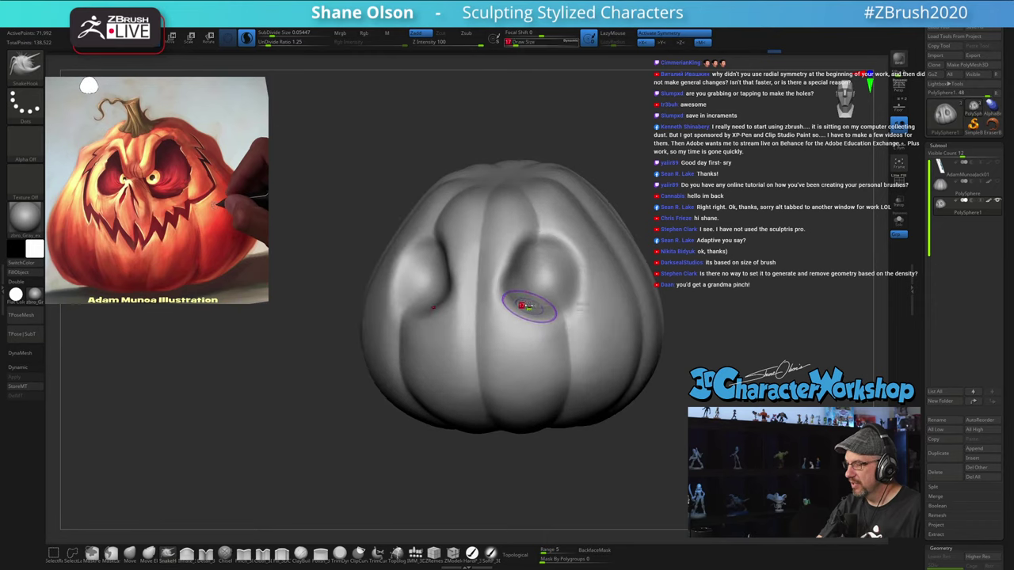
drag(529, 307, 508, 307)
key(s)
Step: Sharpen the sockets' inner rims and push in their upper inner corners with the size 17 brush
mouse_move(540, 277)
right_down()
mouse_move(548, 280)
mouse_move(539, 299)
right_up()
key(s)
drag(539, 299, 540, 298)
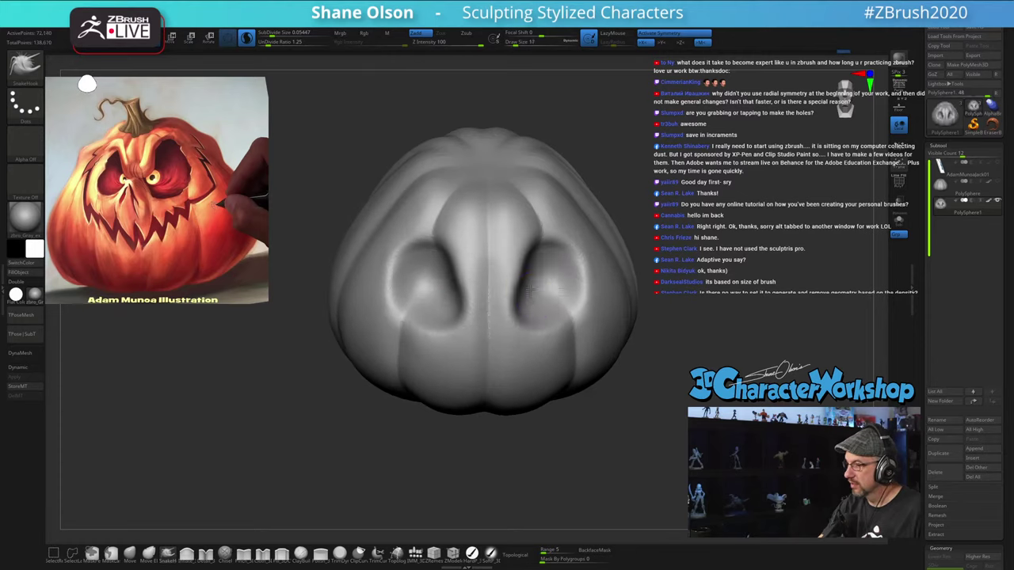
mouse_move(550, 302)
right_down()
mouse_move(552, 281)
mouse_move(536, 270)
right_up()
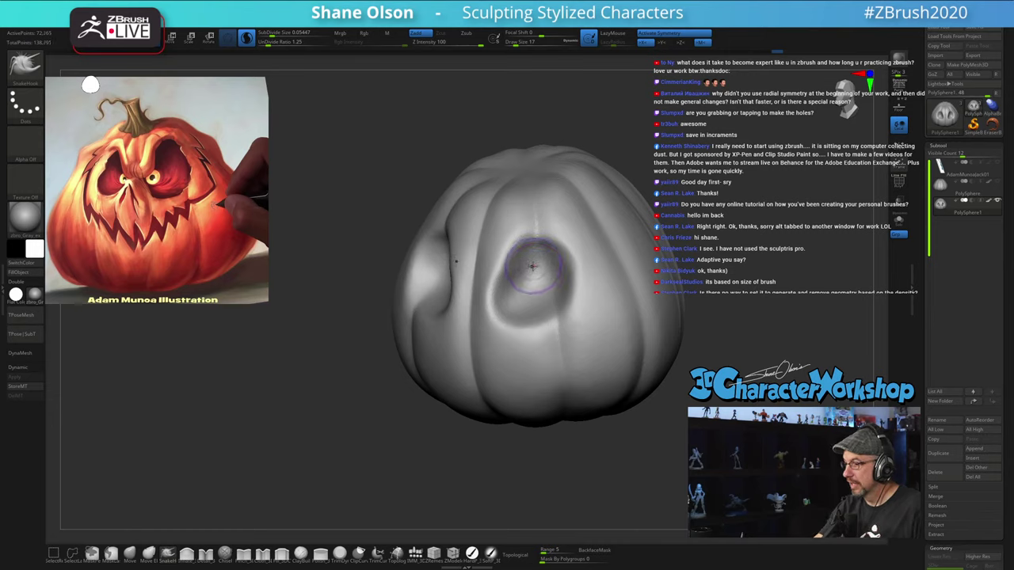
drag(526, 265, 532, 269)
mouse_move(532, 269)
right_down()
mouse_move(482, 271)
mouse_move(577, 270)
mouse_move(546, 266)
mouse_move(540, 276)
right_up()
drag(534, 279, 532, 275)
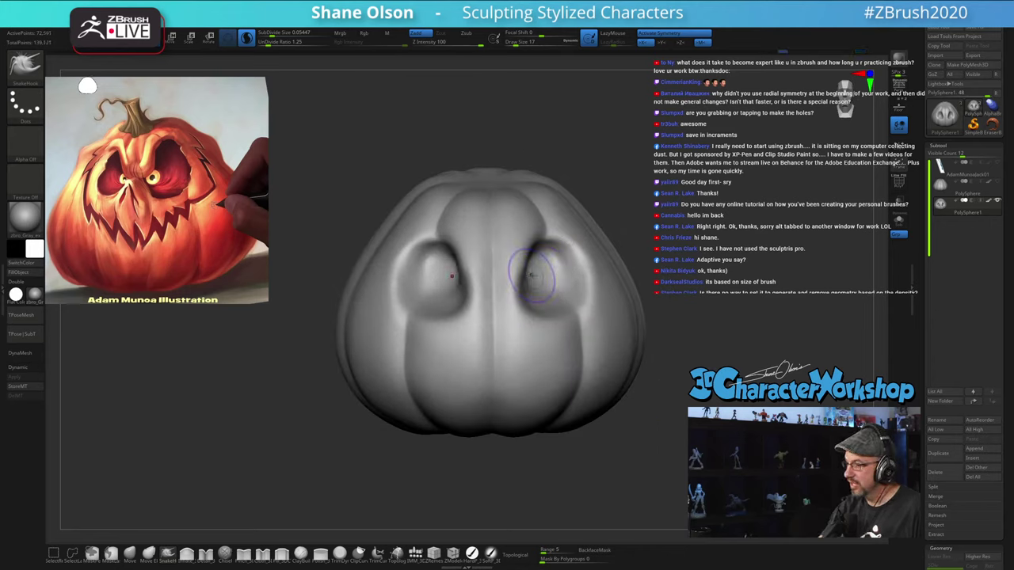
right_drag(565, 274, 560, 326)
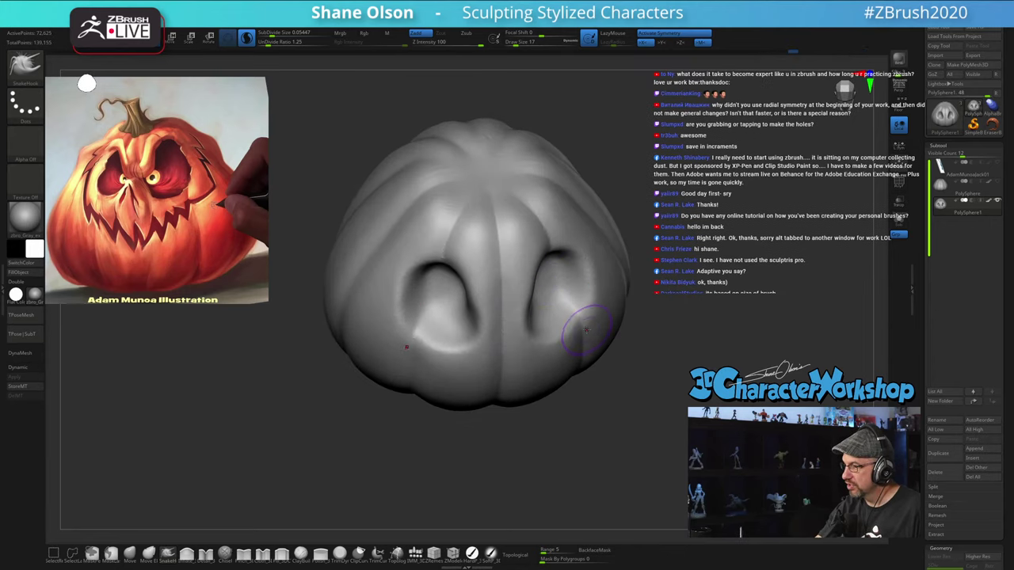
Step: Smooth the inner surfaces of both eye sockets
right_drag(565, 269, 545, 277)
shift+drag(543, 279, 535, 292)
right_drag(533, 287, 546, 272)
shift+drag(546, 272, 544, 286)
mouse_move(550, 267)
right_down()
mouse_move(595, 273)
mouse_move(548, 274)
right_up()
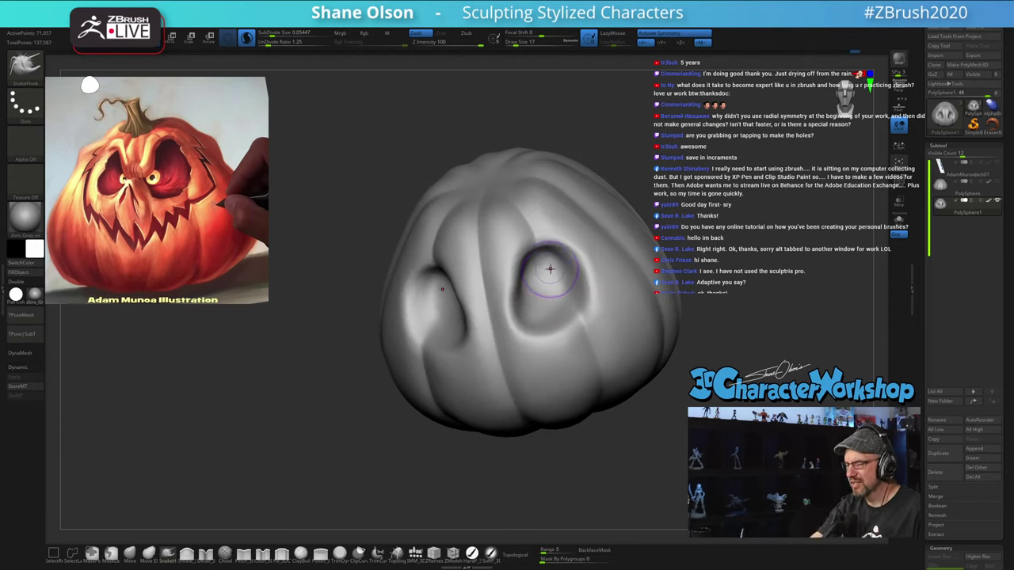
Step: Deepen the eye sockets from their upper part down to the lower rim, giving them clean oval bowls
mouse_move(552, 268)
mouse_down()
mouse_move(562, 270)
mouse_move(564, 296)
mouse_move(548, 309)
mouse_up()
right_drag(551, 288, 562, 289)
drag(540, 305, 541, 312)
mouse_move(562, 292)
right_down()
mouse_move(548, 283)
mouse_move(568, 296)
mouse_move(590, 293)
right_up()
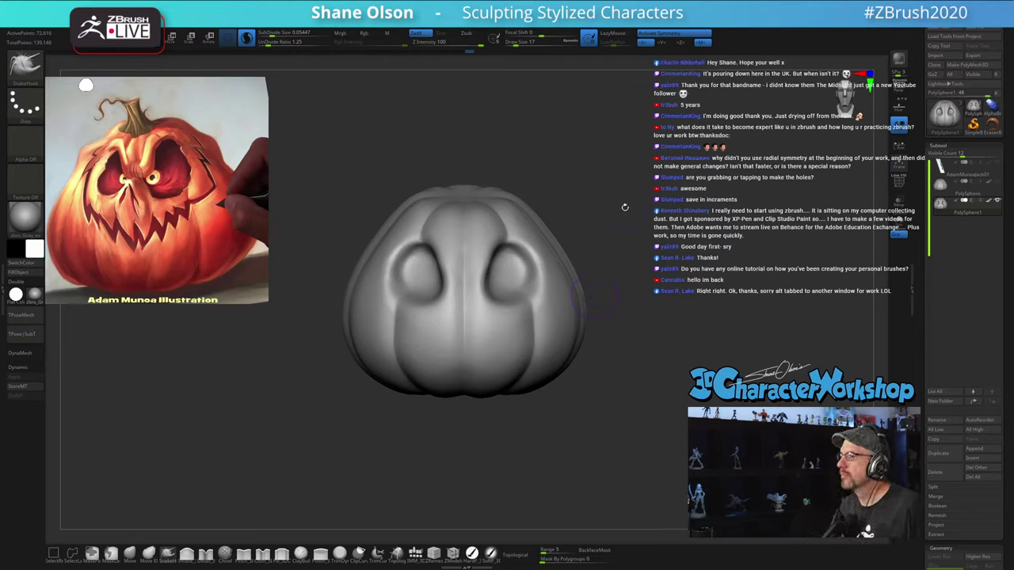
Step: Switch to the ClayBuildup brush and set its Draw Size to 10
drag(625, 207, 667, 197)
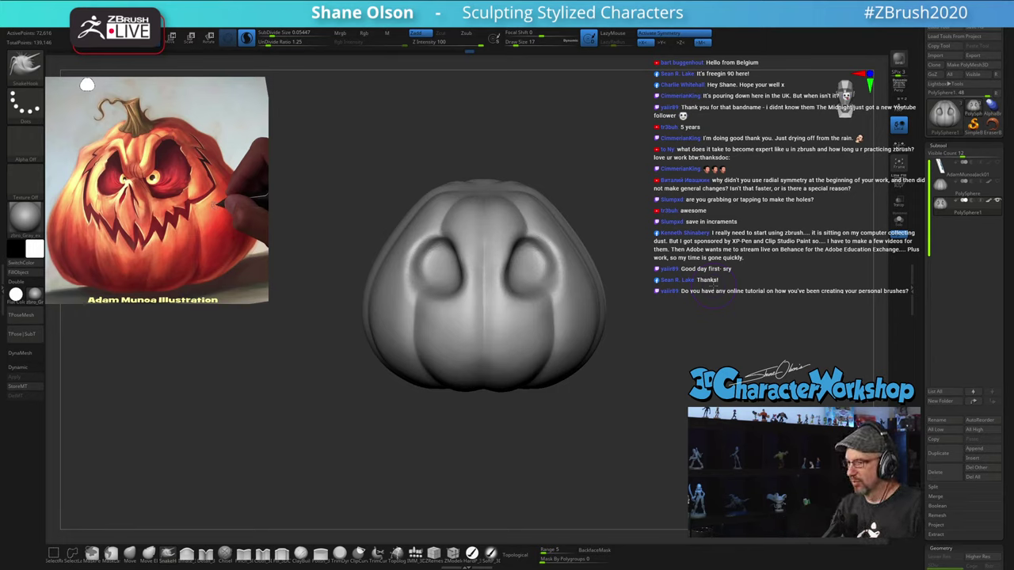
drag(598, 409, 602, 422)
mouse_move(614, 366)
mouse_down()
mouse_move(597, 410)
mouse_move(622, 436)
mouse_move(611, 465)
mouse_up()
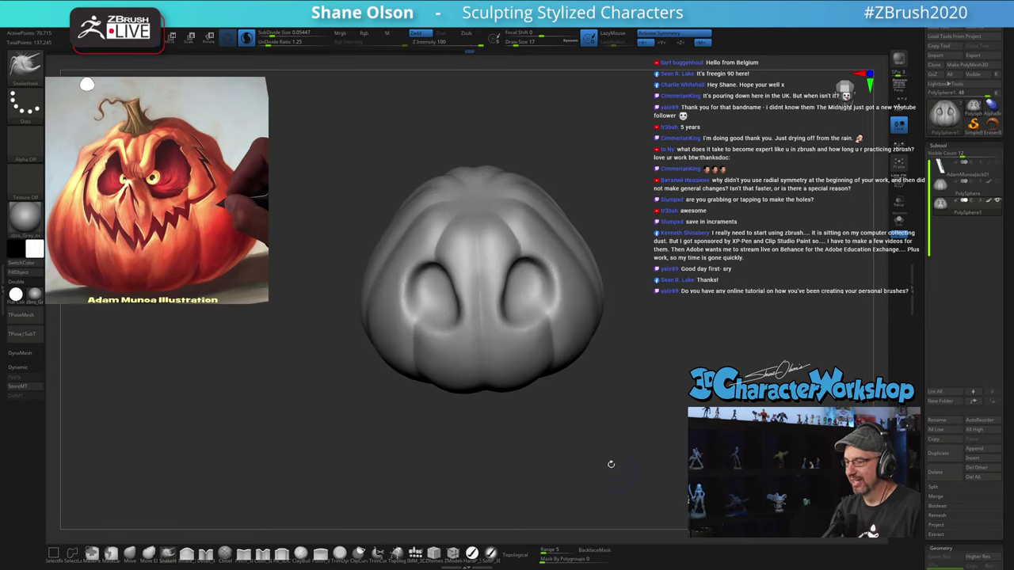
mouse_move(603, 410)
mouse_down()
mouse_move(640, 491)
mouse_move(644, 461)
mouse_move(620, 457)
mouse_up()
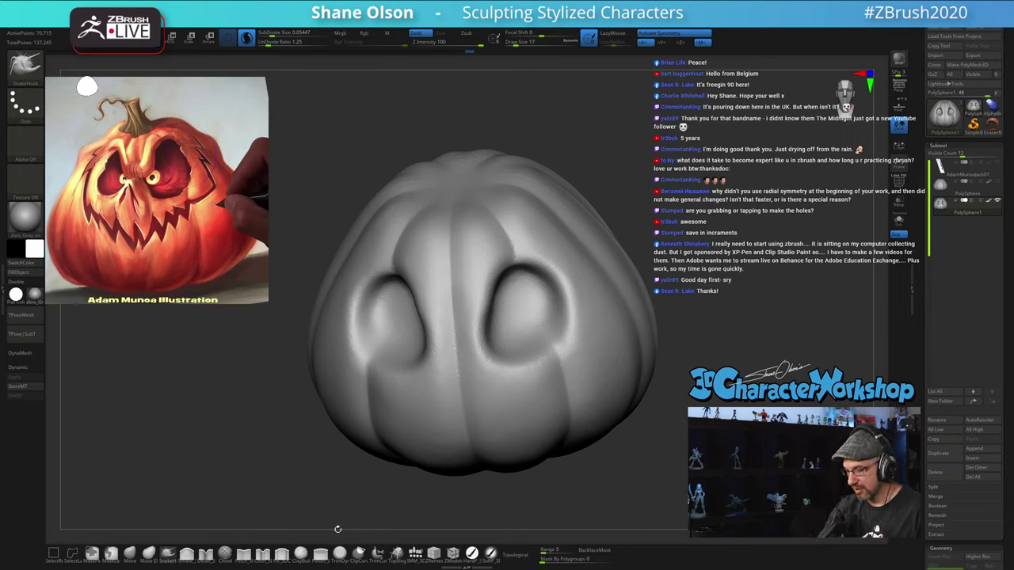
click(301, 552)
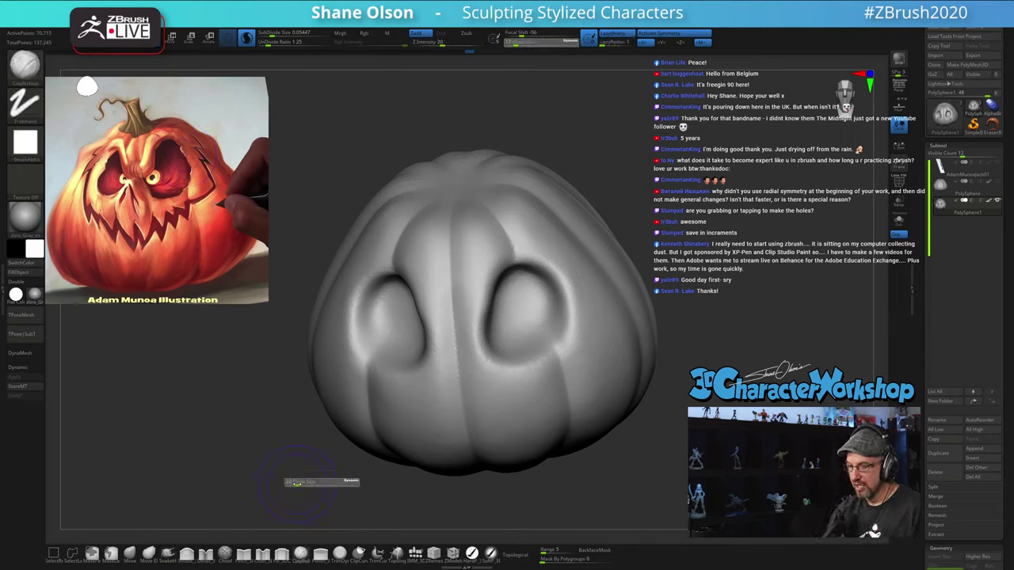
drag(296, 483, 293, 482)
mouse_move(555, 468)
mouse_down()
mouse_move(663, 446)
mouse_move(677, 400)
mouse_up()
key(space)
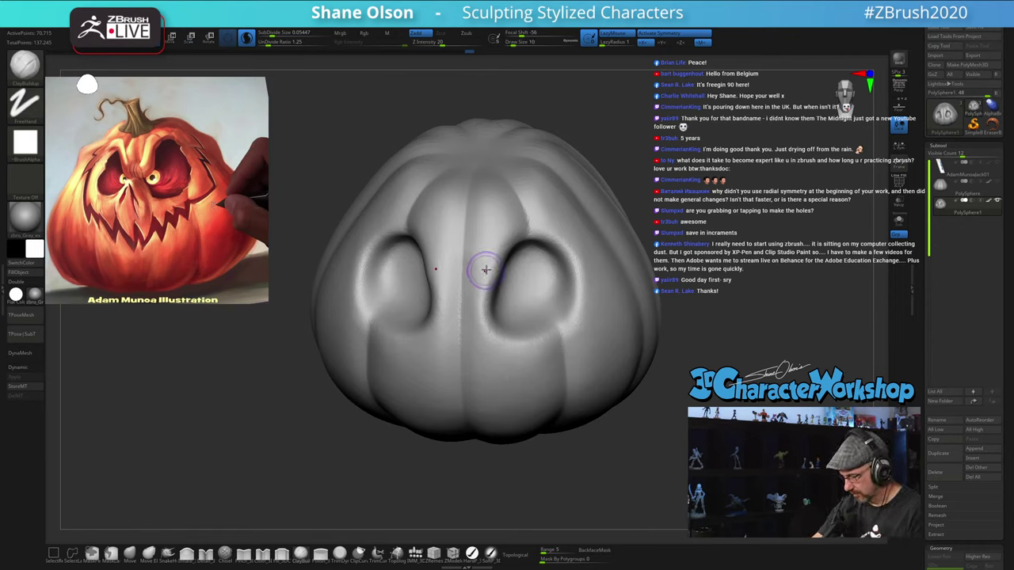
Step: Build up slanted, angry brow ridges along the upper inner rims of both eye sockets, redoing the first stroke
drag(489, 256, 516, 223)
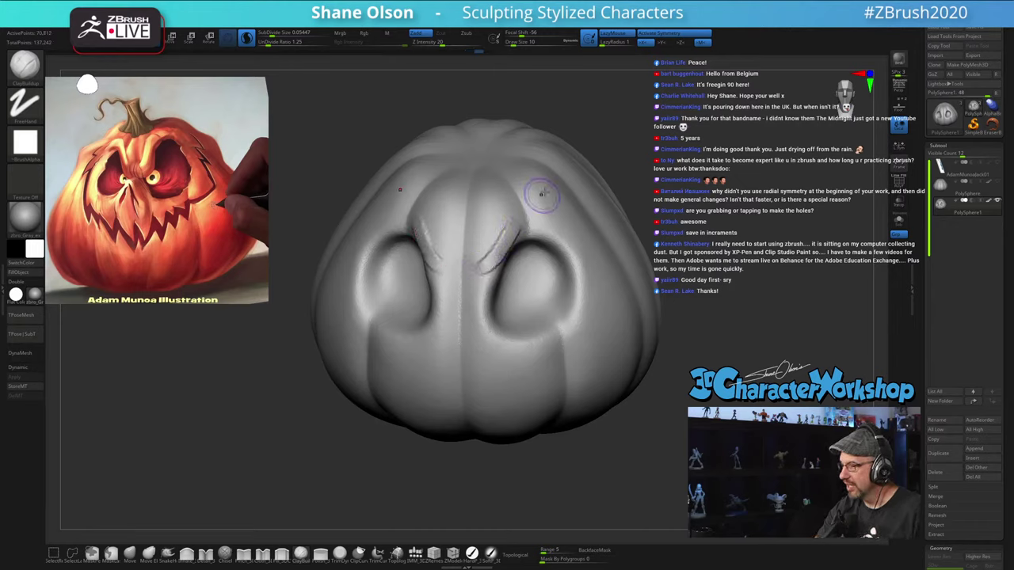
key(ctrl+z)
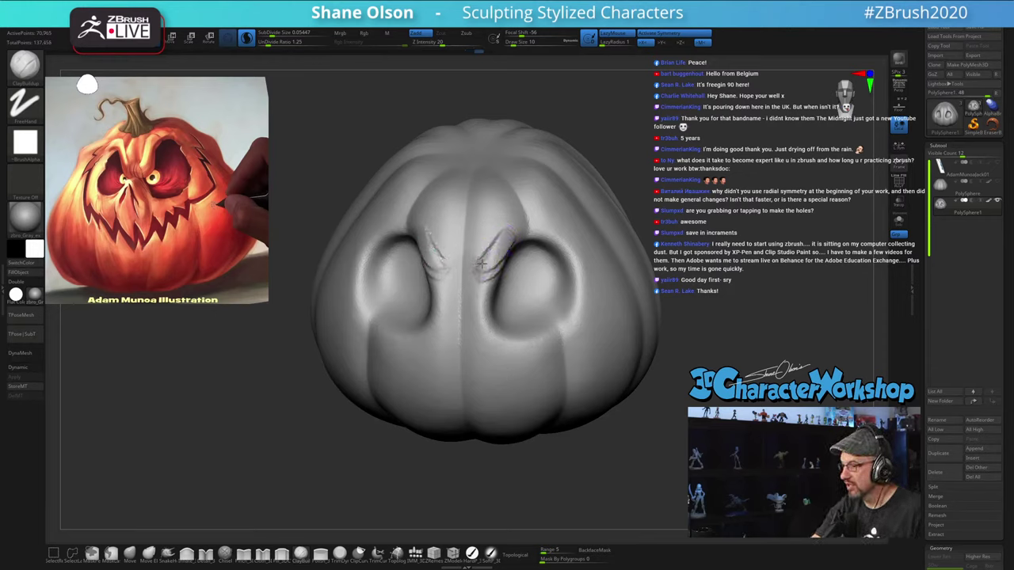
drag(511, 240, 549, 226)
mouse_move(687, 305)
mouse_down()
mouse_move(578, 305)
mouse_move(691, 308)
mouse_up()
mouse_move(485, 278)
mouse_down()
mouse_move(492, 268)
mouse_move(481, 267)
mouse_up()
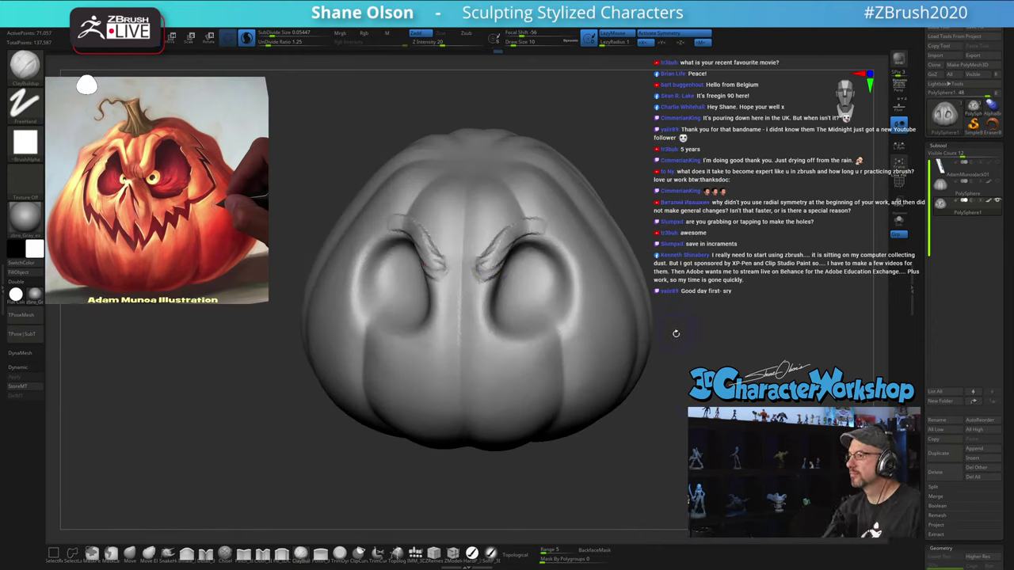
drag(676, 371, 679, 347)
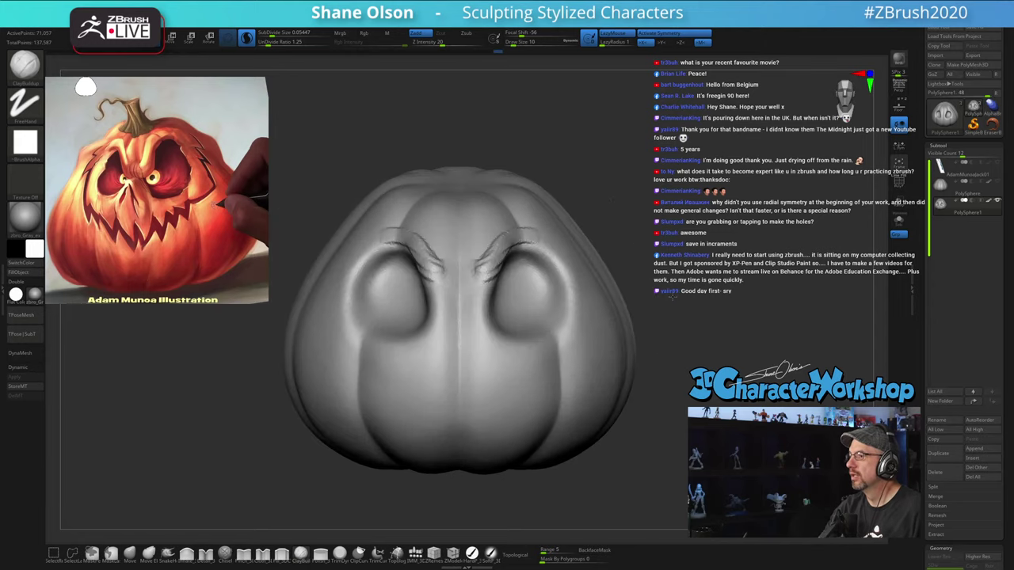
mouse_move(673, 297)
alt+mouse_down()
mouse_move(707, 286)
mouse_move(691, 306)
alt+mouse_up()
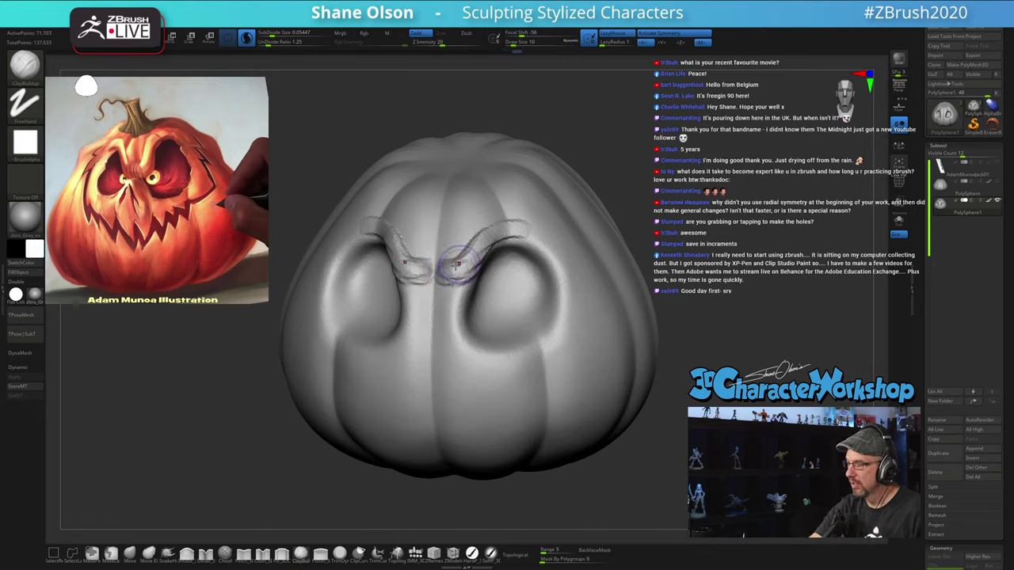
Step: Smooth the clay strokes of the brow ridges from the centre up to their outer ends
key(shift)
shift+drag(468, 255, 517, 228)
mouse_move(695, 293)
mouse_down()
mouse_move(668, 304)
mouse_move(670, 292)
mouse_up()
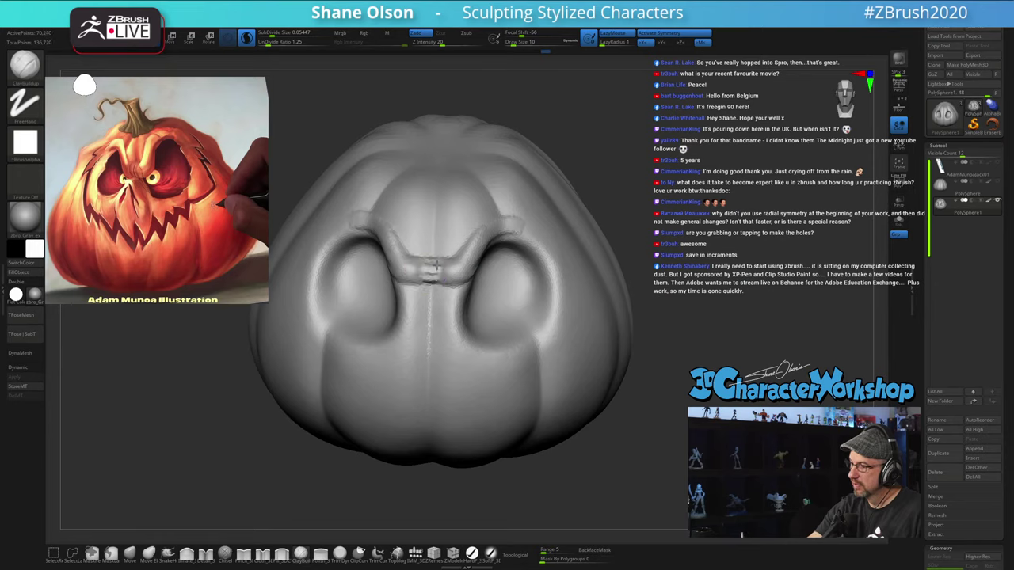
Step: Smooth the clay bridge between the brows and build up the slanted inner ends of both brow ridges
key(shift)
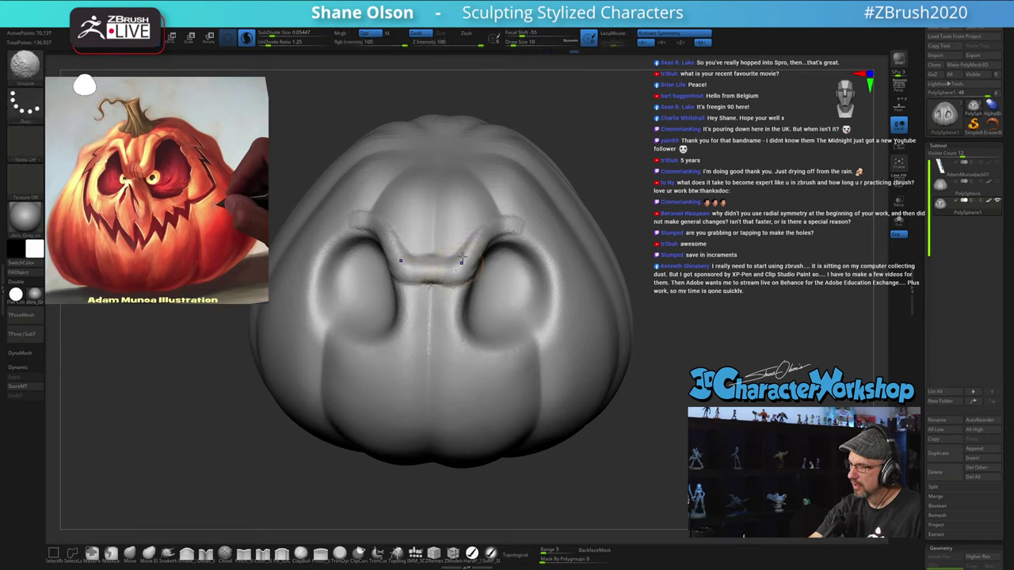
mouse_move(461, 258)
shift+mouse_down()
mouse_move(444, 269)
mouse_move(460, 271)
shift+mouse_up()
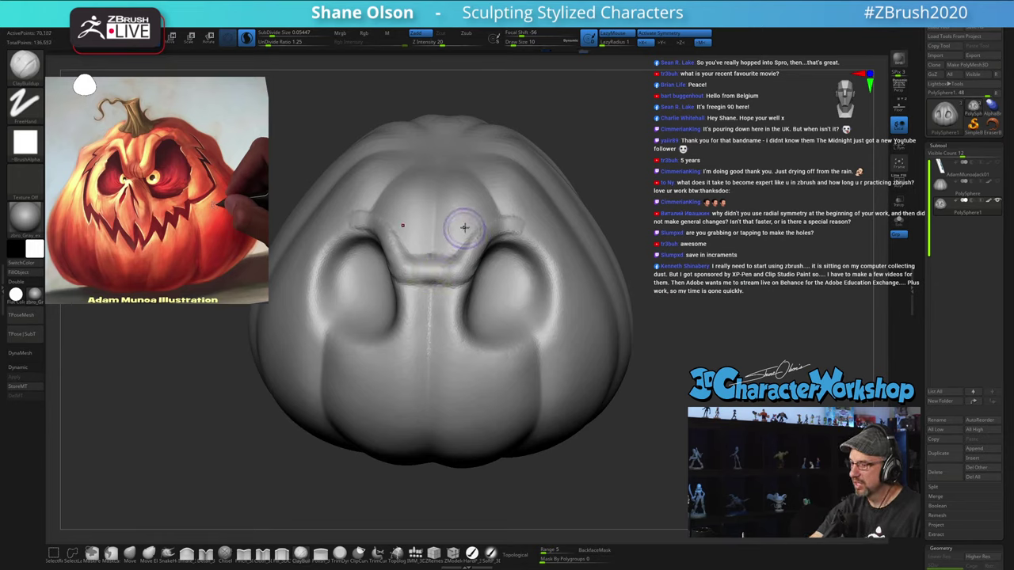
drag(465, 228, 453, 253)
mouse_move(466, 246)
right_down()
mouse_move(428, 248)
mouse_move(461, 247)
right_up()
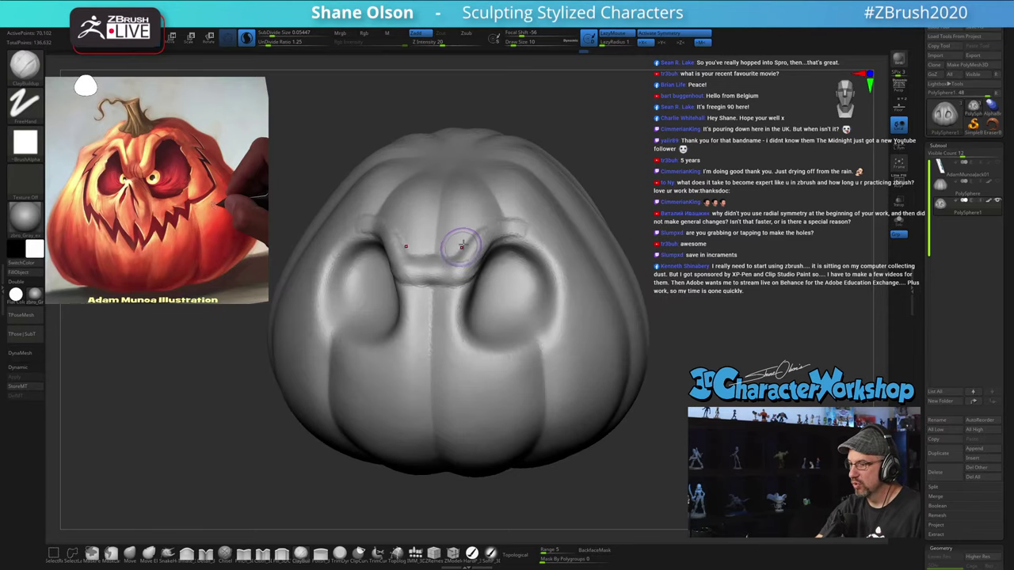
mouse_move(478, 235)
mouse_down()
mouse_move(454, 269)
mouse_move(461, 263)
mouse_up()
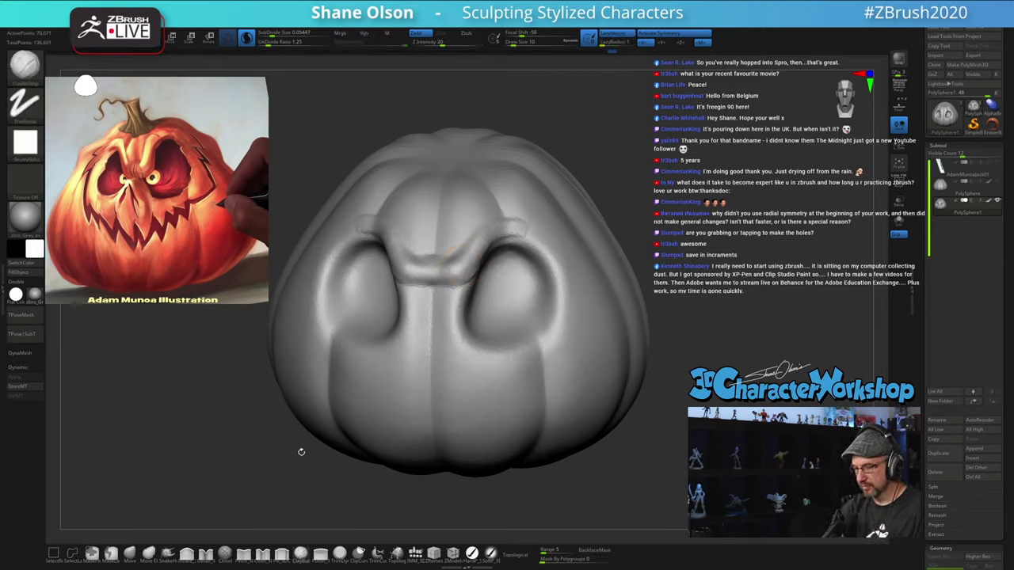
Step: Switch to the SnakeHook brush, set its Draw Size to 20, and pull the upper rims of both eye sockets upward
mouse_move(658, 338)
shift+mouse_down()
mouse_move(683, 324)
mouse_move(672, 331)
shift+mouse_up()
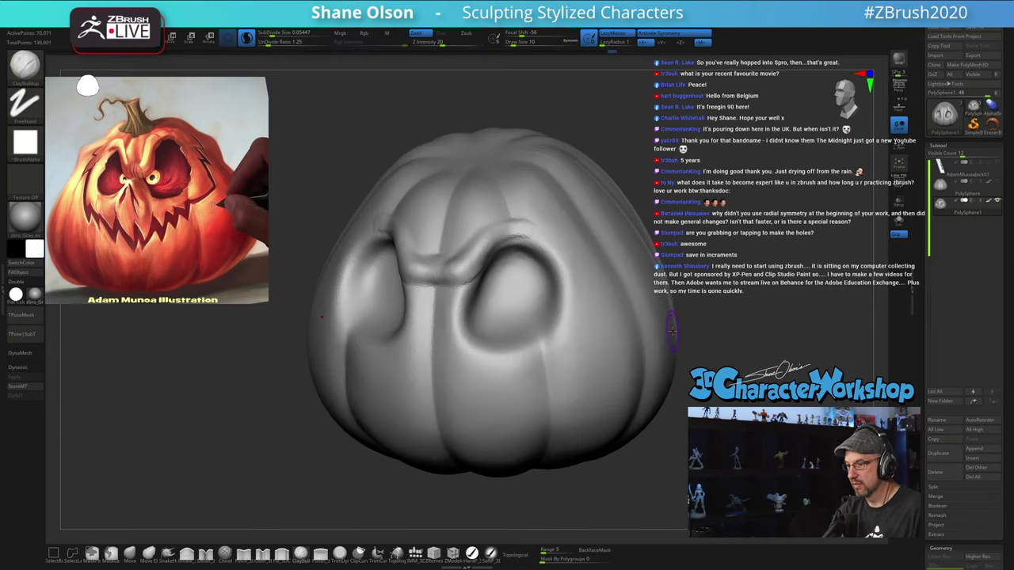
click(170, 552)
key(s)
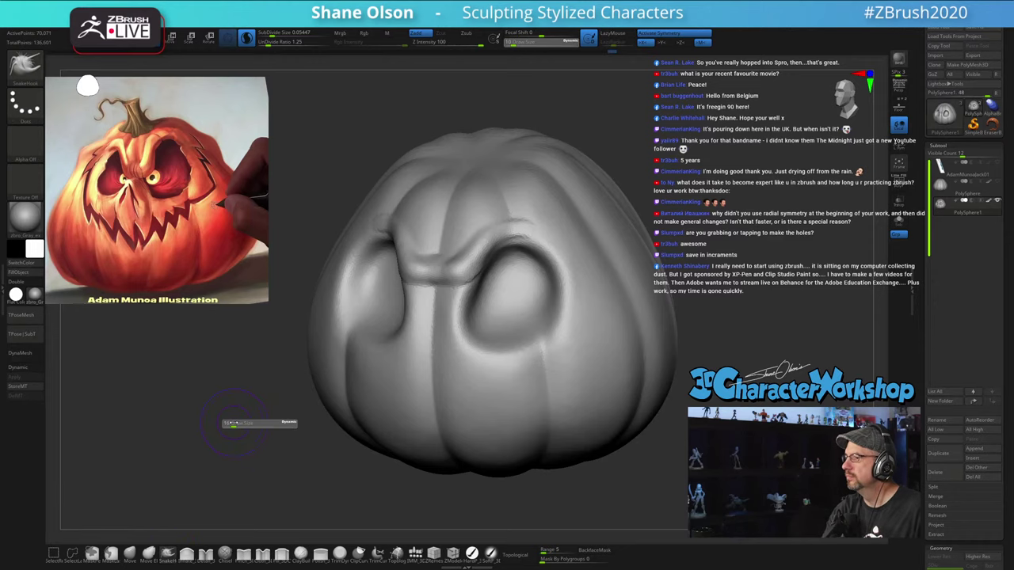
drag(230, 424, 233, 424)
mouse_move(688, 245)
mouse_down()
mouse_move(675, 255)
mouse_move(670, 228)
mouse_move(661, 239)
mouse_up()
key(s)
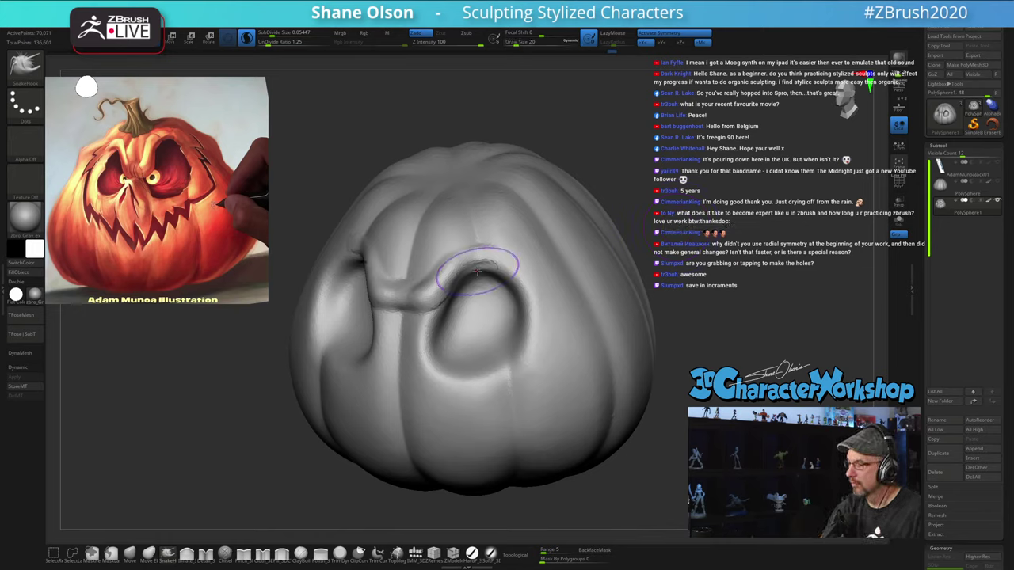
mouse_move(478, 270)
mouse_down()
mouse_move(486, 258)
mouse_move(503, 262)
mouse_up()
Step: Reduce the Draw Size to 12 and clean up the pulled upper rims of the eye sockets with smoothing
key(s)
drag(468, 307, 465, 307)
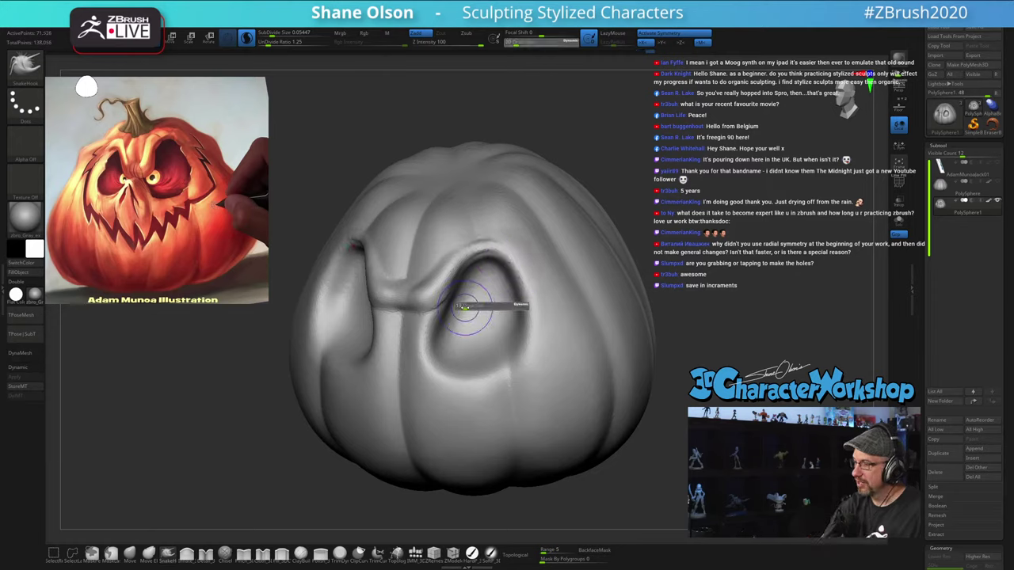
key(shift)
shift+drag(492, 260, 494, 255)
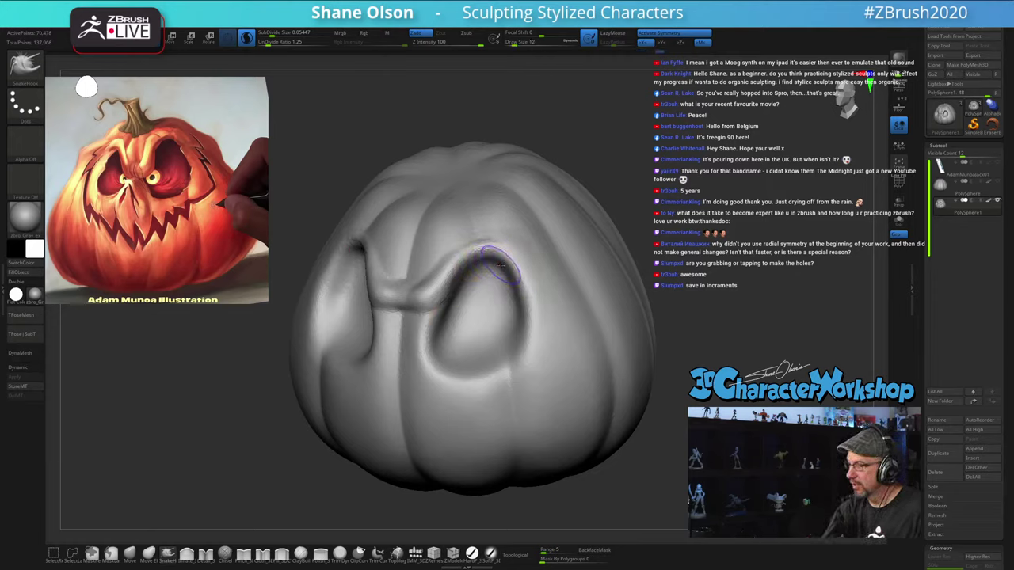
right_drag(494, 255, 500, 277)
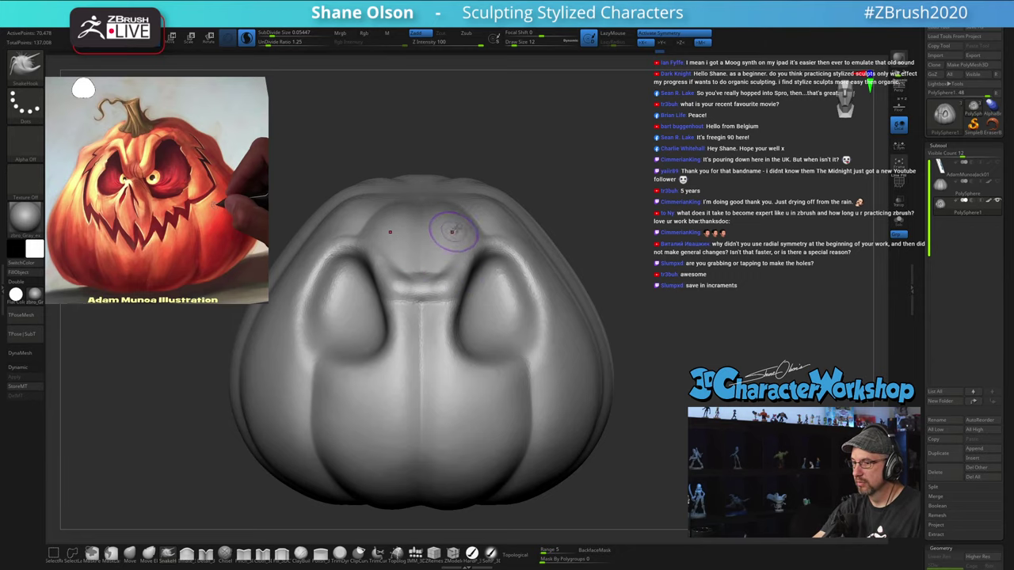
Step: Set the Draw Size to 22 and reshape the inner edges of both eye sockets beside the brow bridge
right_drag(462, 225, 459, 236)
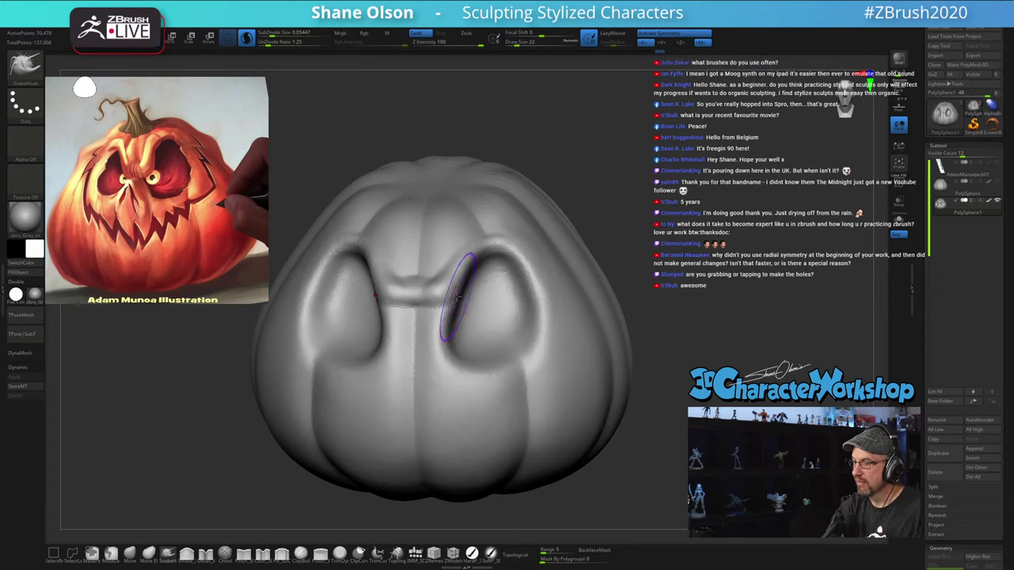
right_drag(469, 281, 480, 312)
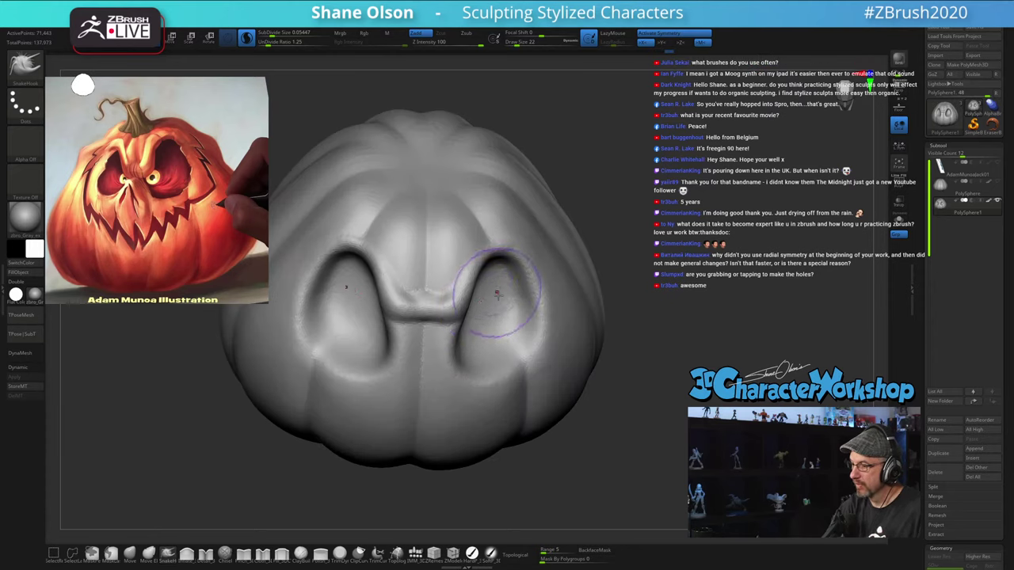
mouse_move(342, 436)
right_down()
mouse_move(348, 413)
mouse_move(396, 403)
right_up()
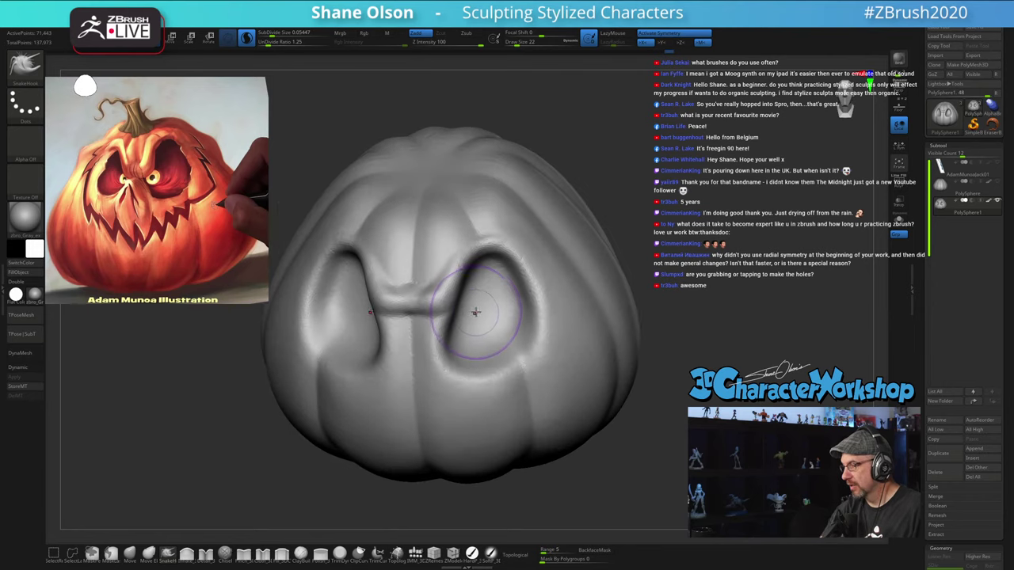
drag(463, 315, 483, 283)
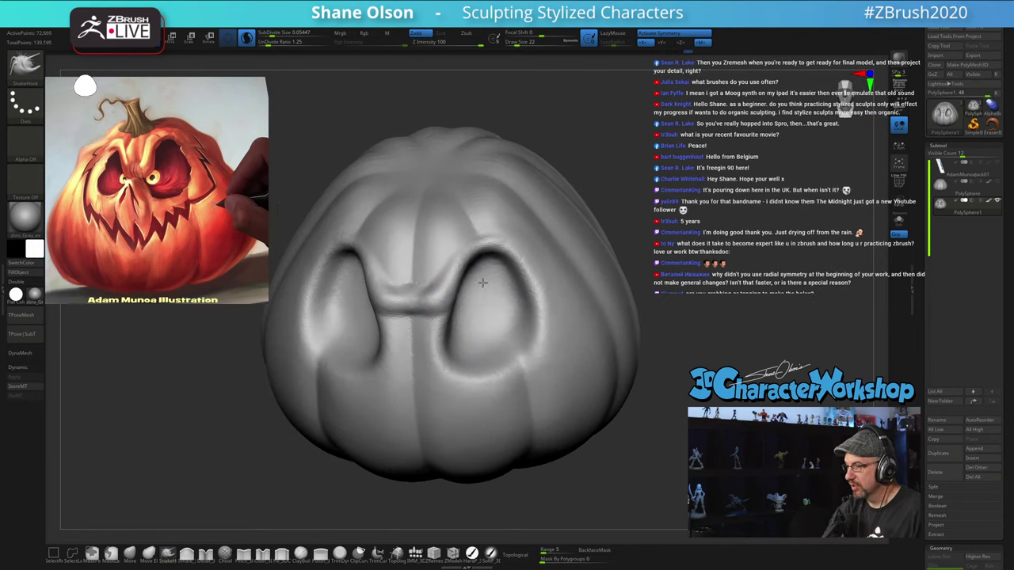
mouse_move(491, 291)
right_down()
mouse_move(501, 275)
mouse_move(542, 274)
mouse_move(491, 289)
right_up()
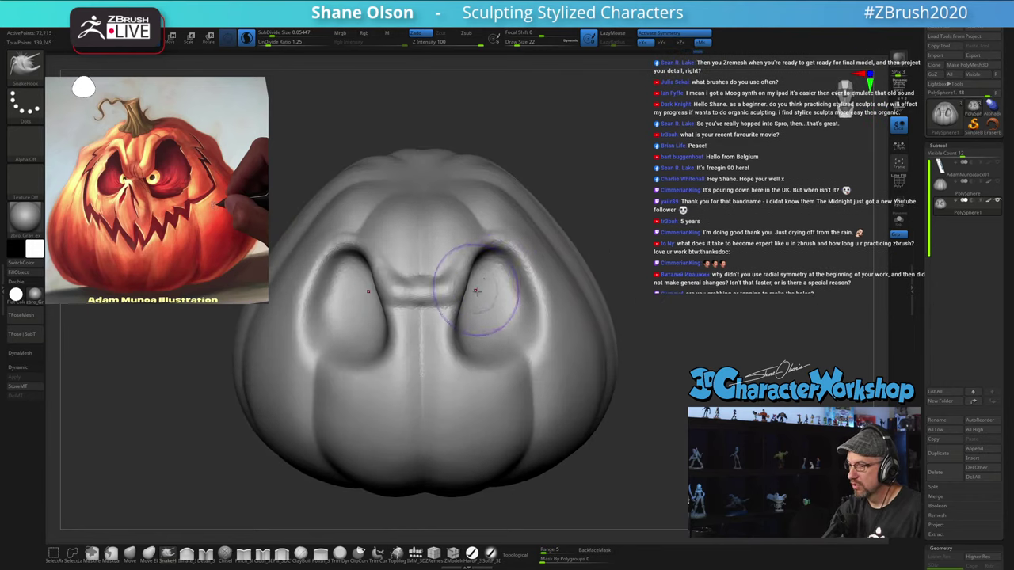
Step: Lower the Draw Size to 17 and refine the inner brow corners where they meet the eye sockets
key(s)
mouse_move(486, 304)
mouse_down()
mouse_move(467, 302)
mouse_move(466, 315)
mouse_up()
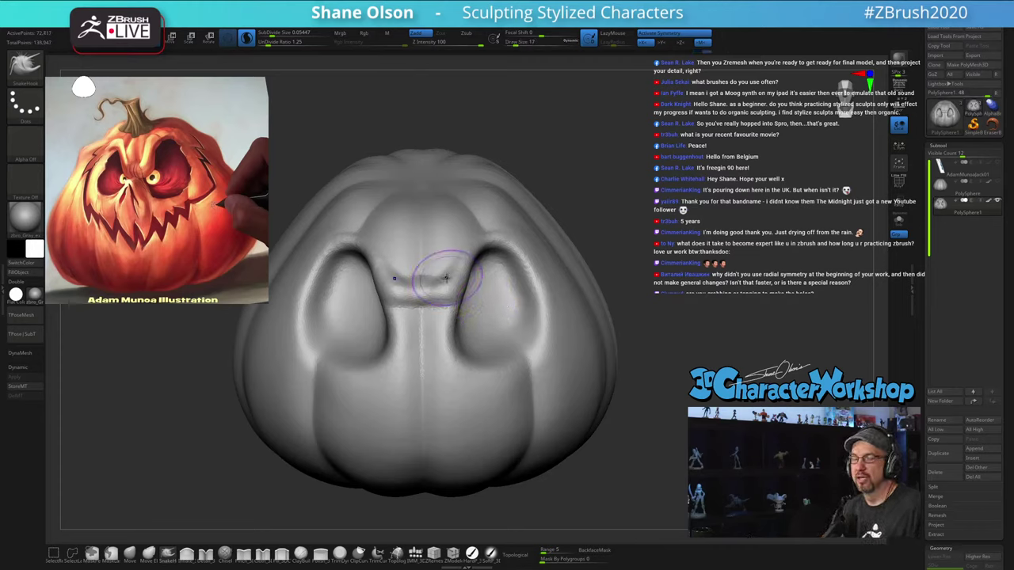
mouse_move(495, 271)
right_down()
mouse_move(482, 288)
mouse_move(499, 293)
mouse_move(511, 274)
mouse_move(498, 286)
right_up()
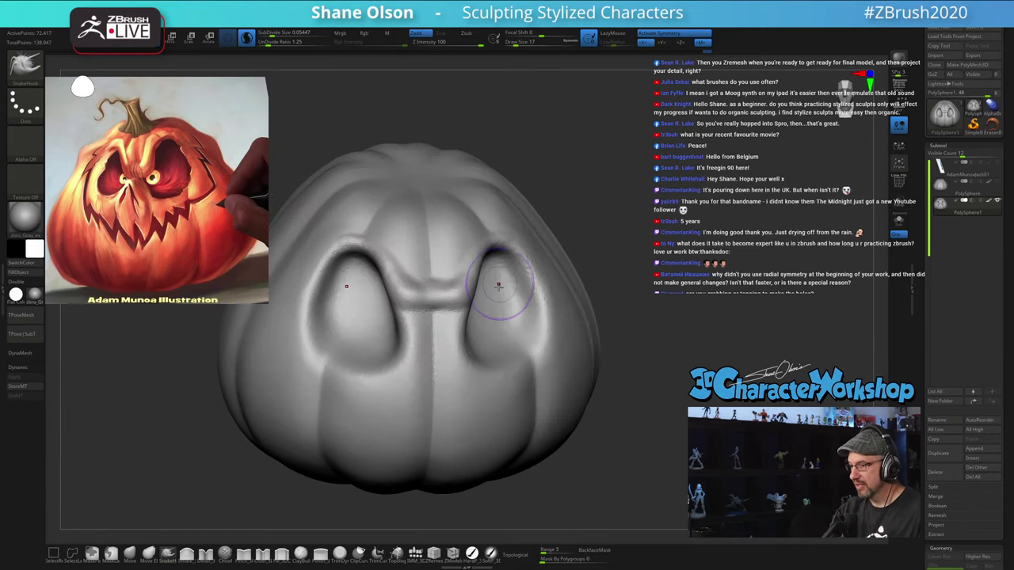
Step: Switch to ClayBuildup at Draw Size 9 and thicken the brow ridges from the central bridge over the tops of the sockets
click(301, 554)
key(s)
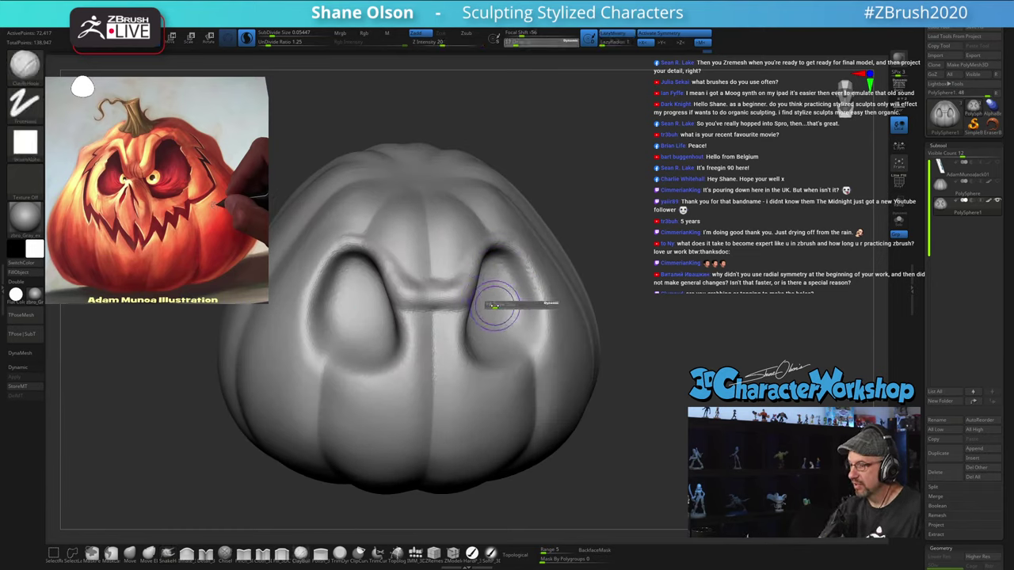
drag(494, 306, 491, 306)
right_drag(499, 294, 496, 299)
key(s)
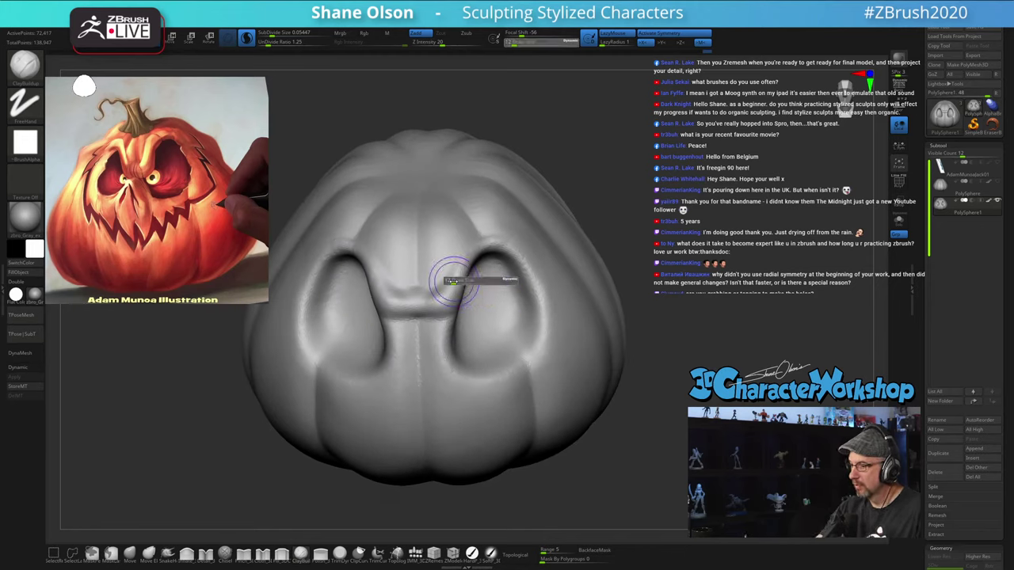
drag(453, 281, 461, 256)
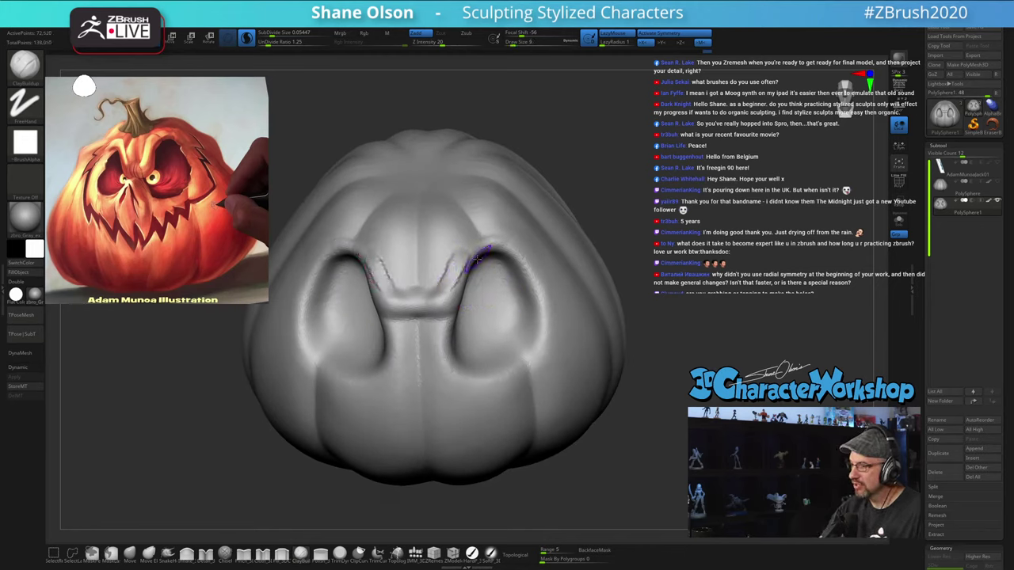
mouse_move(466, 253)
mouse_down()
mouse_move(448, 281)
mouse_move(501, 235)
mouse_move(473, 245)
mouse_move(529, 237)
mouse_move(477, 247)
mouse_move(459, 276)
mouse_move(478, 244)
mouse_move(495, 240)
mouse_up()
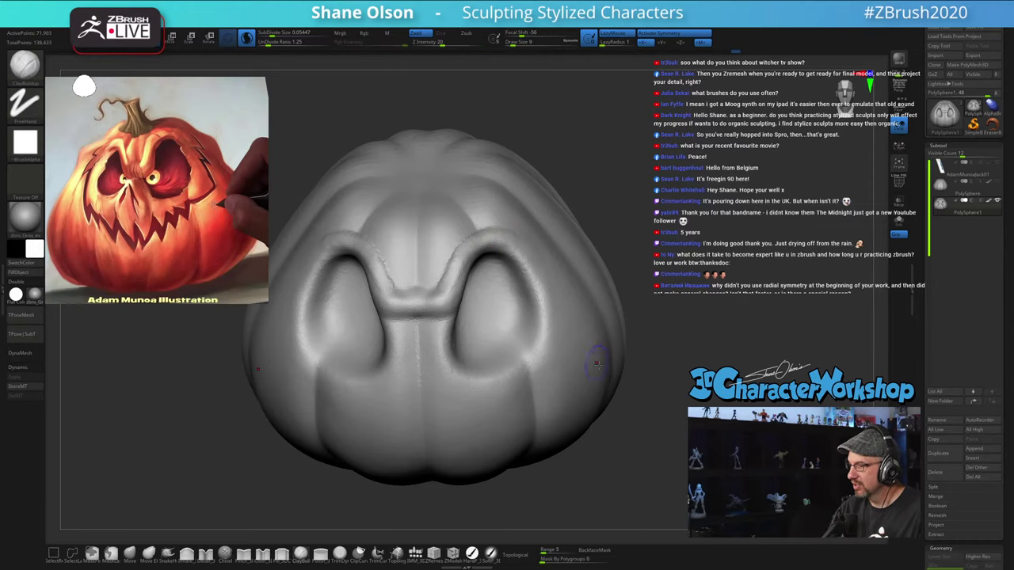
Step: Switch to the Move brush, set its Draw Size to 9, and push in the sides of the nose bridge just below the brow
mouse_move(606, 389)
right_down()
mouse_move(584, 386)
mouse_move(616, 364)
mouse_move(653, 380)
mouse_move(655, 356)
mouse_move(598, 324)
right_up()
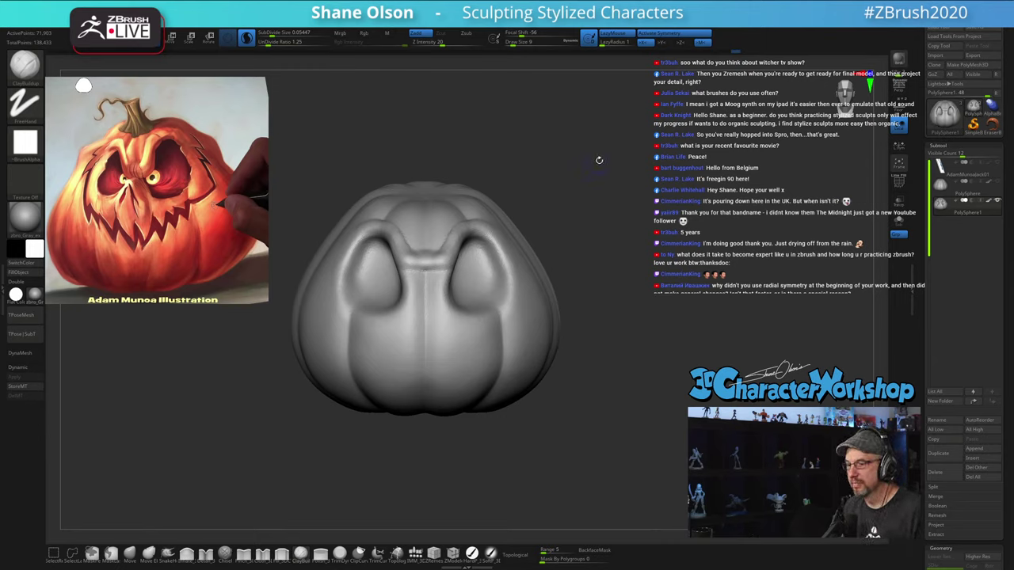
mouse_move(599, 160)
ctrl+right_down()
mouse_move(581, 148)
mouse_move(663, 203)
ctrl+right_up()
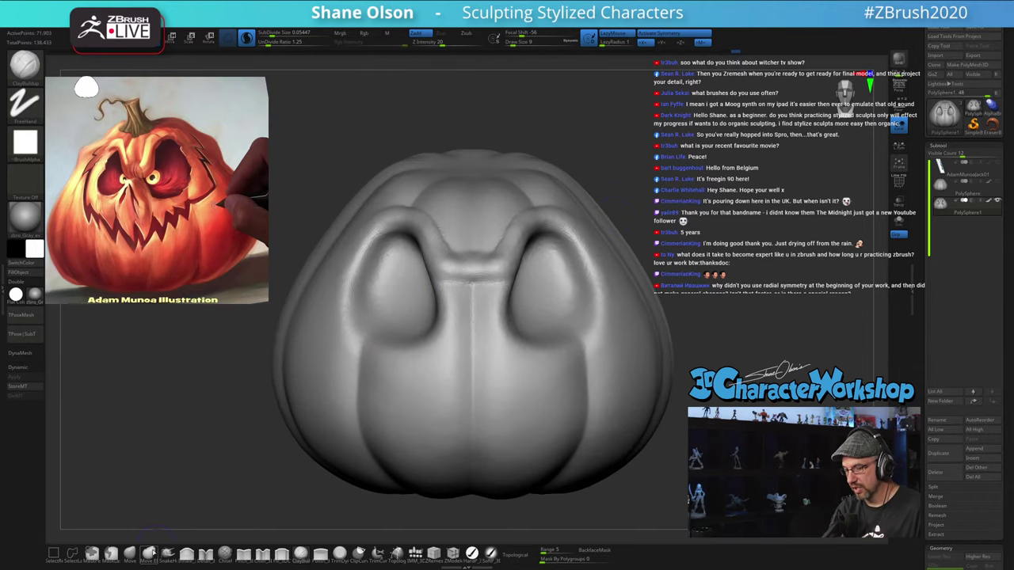
click(129, 552)
key(s)
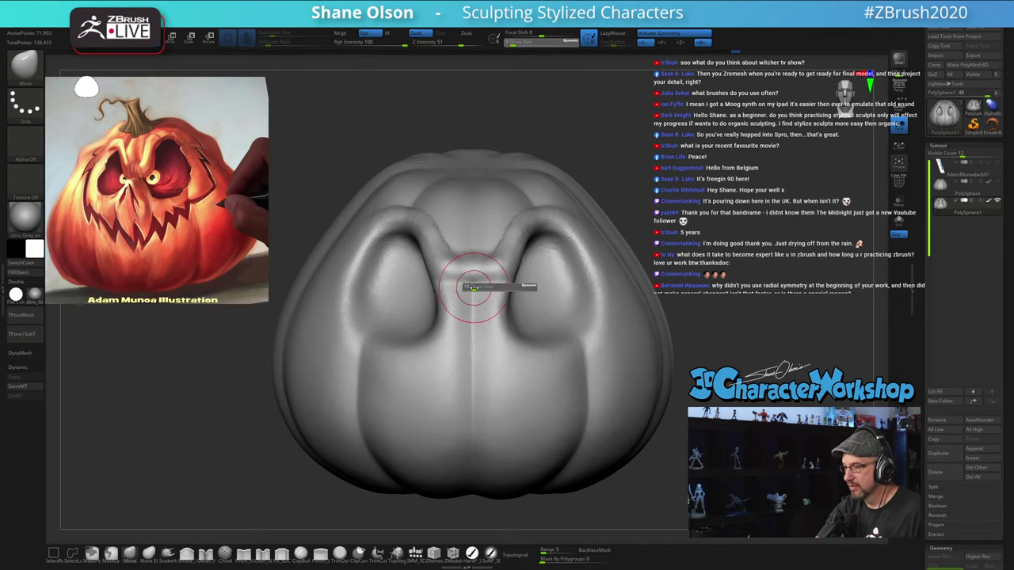
drag(473, 282, 471, 271)
mouse_move(471, 271)
ctrl+right_down()
mouse_move(472, 297)
mouse_move(472, 277)
ctrl+right_up()
key(s)
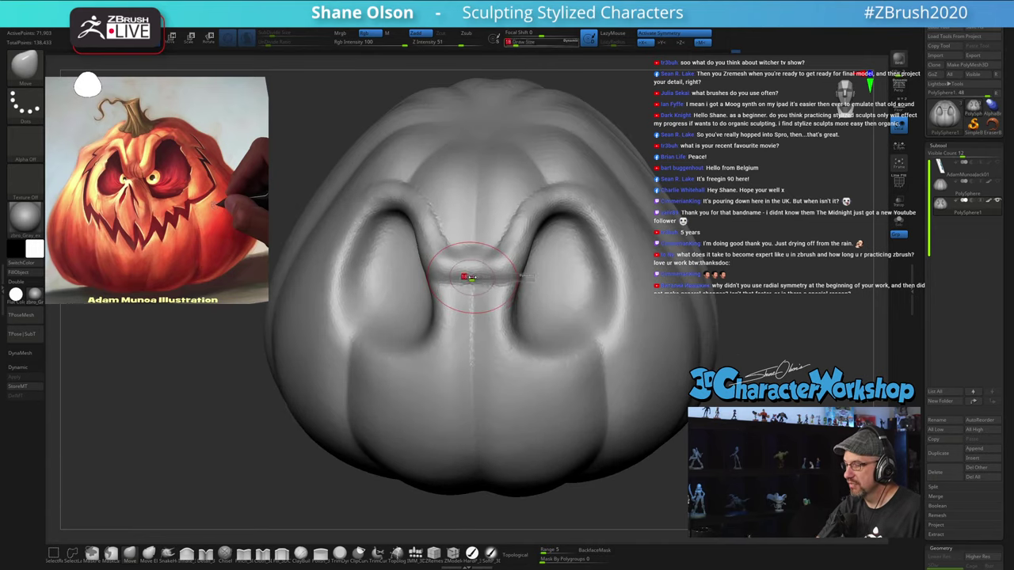
mouse_move(472, 277)
mouse_down()
mouse_move(485, 301)
mouse_move(447, 304)
mouse_up()
key(s)
key(s)
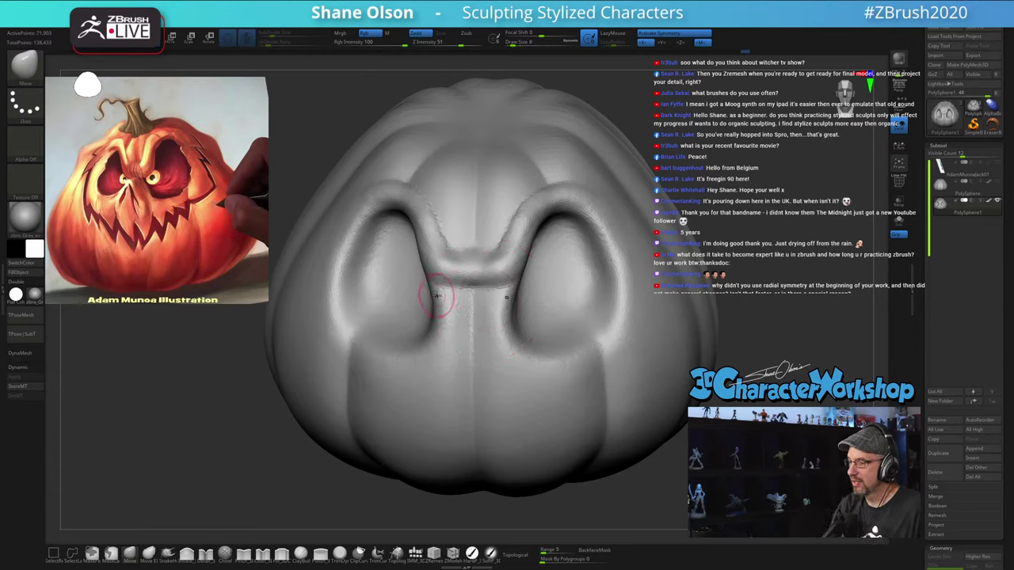
Step: Raise the Draw Size to 11, narrow the nose bridge beneath the brow further, and smooth its surface
key(bracketright)
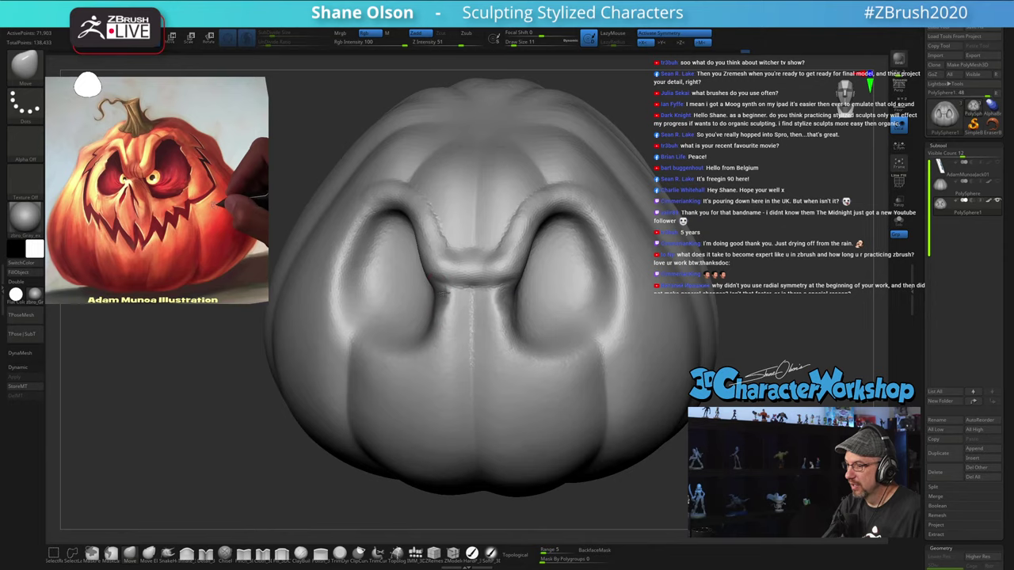
mouse_move(454, 299)
right_down()
mouse_move(485, 300)
mouse_move(468, 301)
right_up()
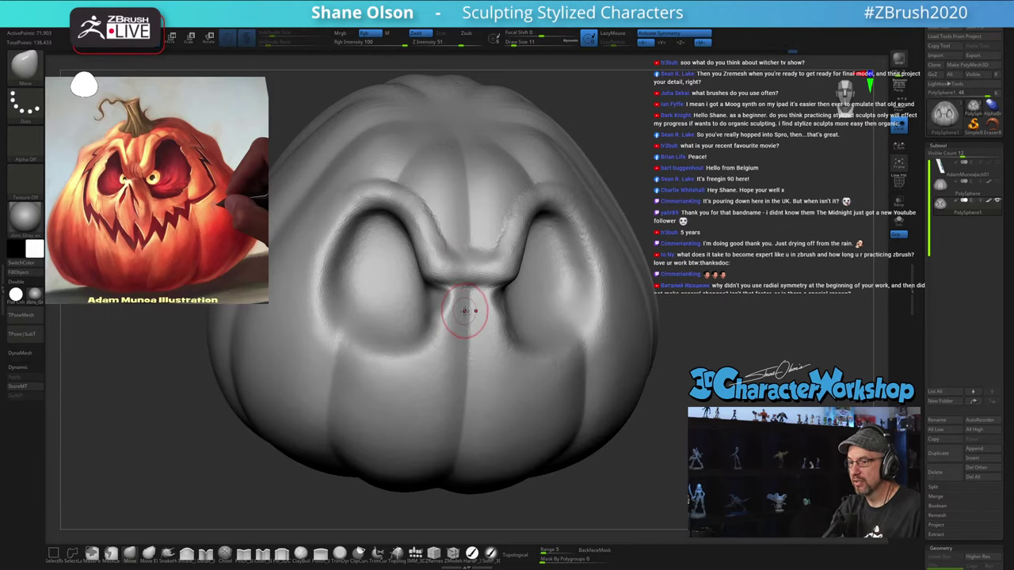
mouse_move(452, 320)
right_down()
mouse_move(476, 318)
mouse_move(458, 316)
right_up()
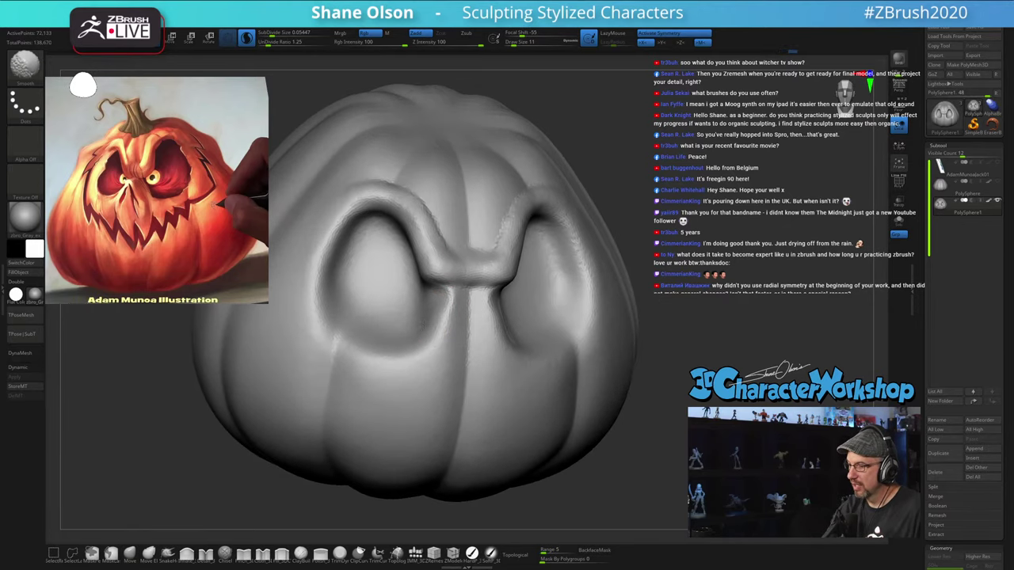
shift+drag(471, 297, 475, 330)
mouse_move(478, 346)
right_down()
mouse_move(452, 351)
mouse_move(482, 341)
right_up()
Step: Set the Draw Size to 14 and draw the inner socket walls inward beneath the brow to form sharper overhanging corners
right_drag(434, 295, 427, 304)
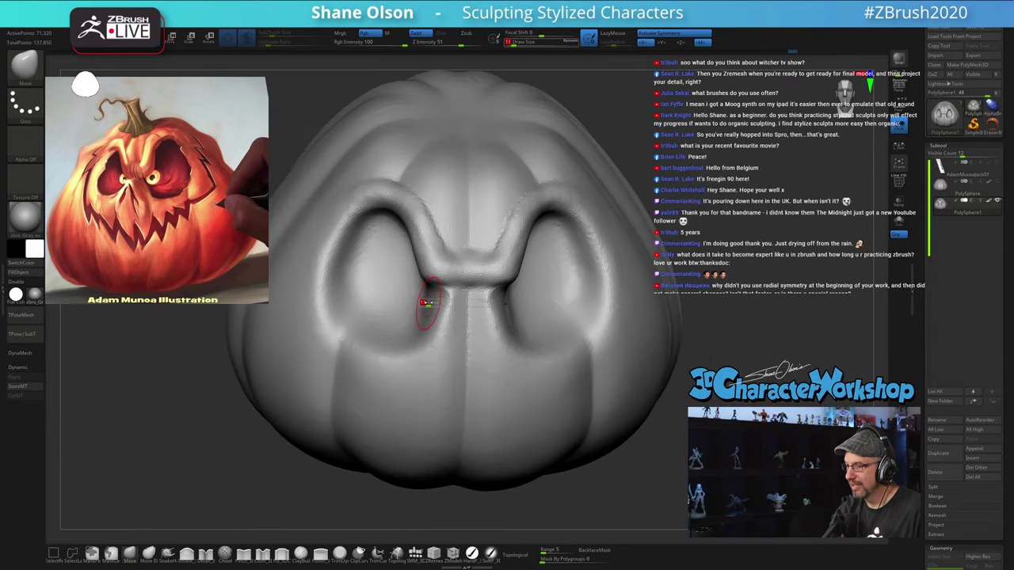
key(bracketright)
right_drag(522, 278, 512, 293)
shift+drag(514, 301, 519, 283)
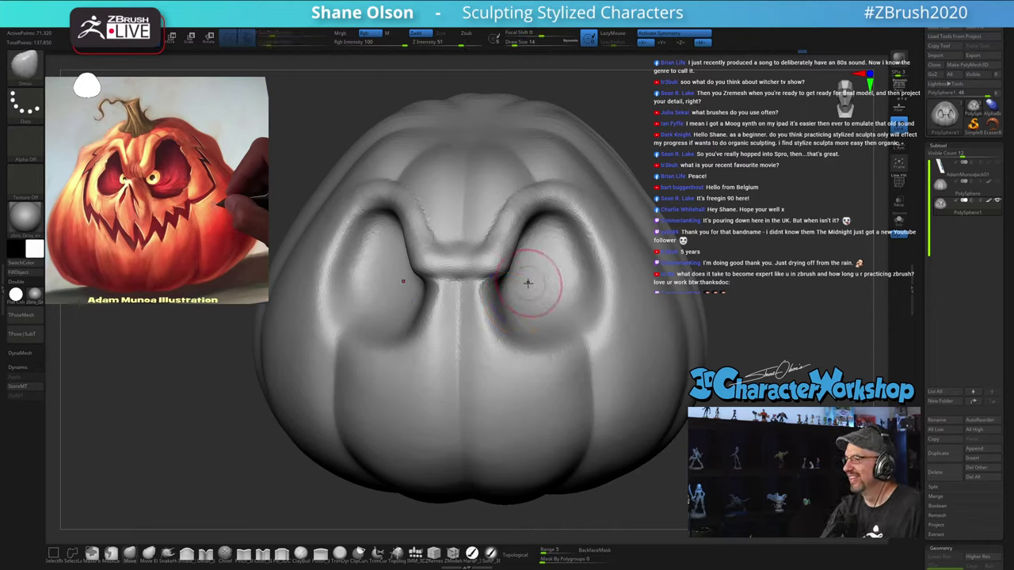
right_drag(527, 284, 529, 272)
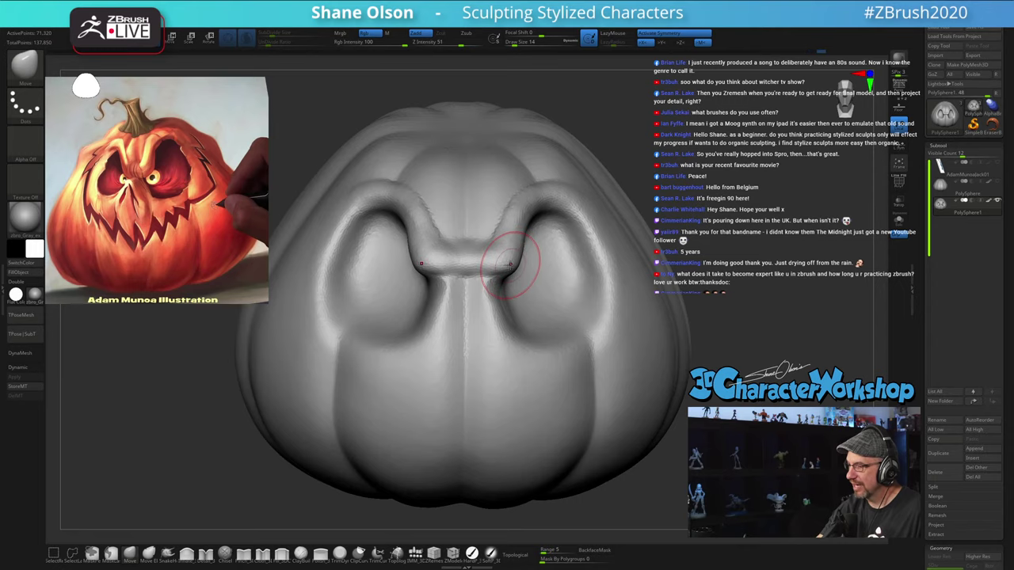
Step: Push the inner slopes of the brow ridges toward the centre to adjust their angry slant, then reduce the Draw Size to 11
mouse_move(524, 241)
right_down()
mouse_move(530, 265)
mouse_move(516, 238)
right_up()
mouse_move(532, 243)
mouse_down()
mouse_move(518, 220)
mouse_move(562, 192)
mouse_move(508, 244)
mouse_up()
mouse_move(548, 212)
right_down()
mouse_move(606, 216)
mouse_move(536, 234)
right_up()
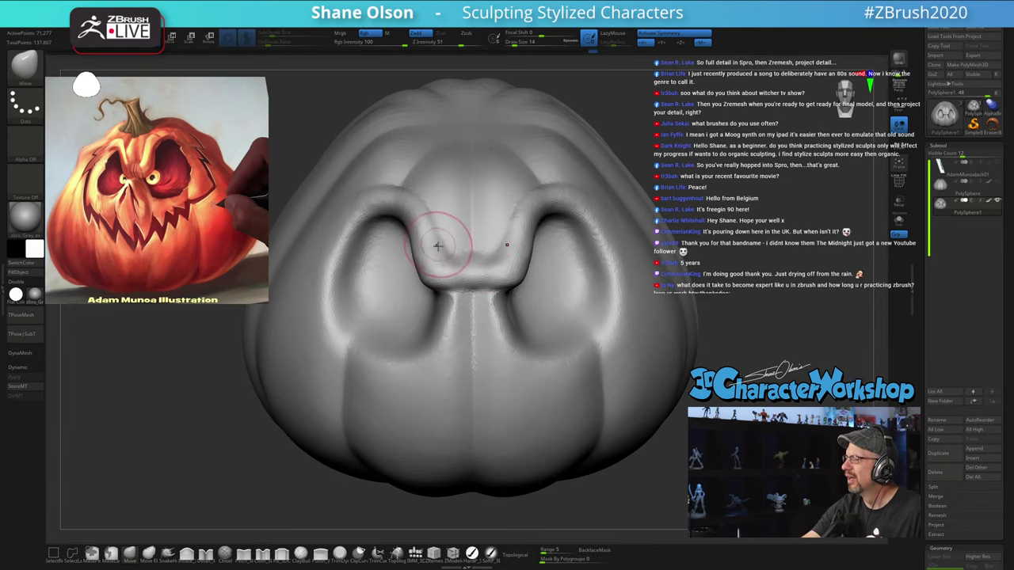
mouse_move(434, 226)
right_down()
mouse_move(423, 233)
mouse_move(445, 228)
right_up()
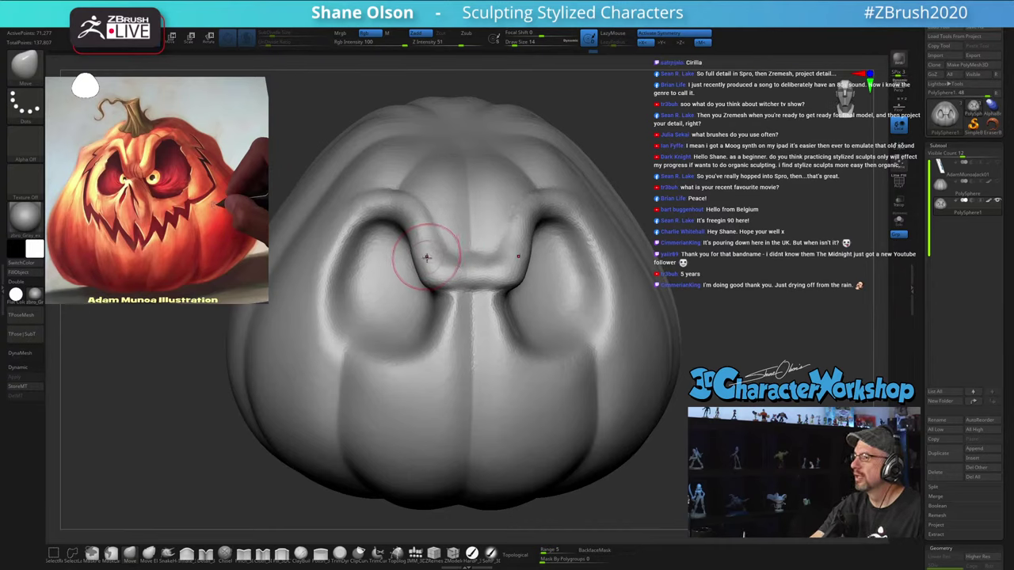
key(s)
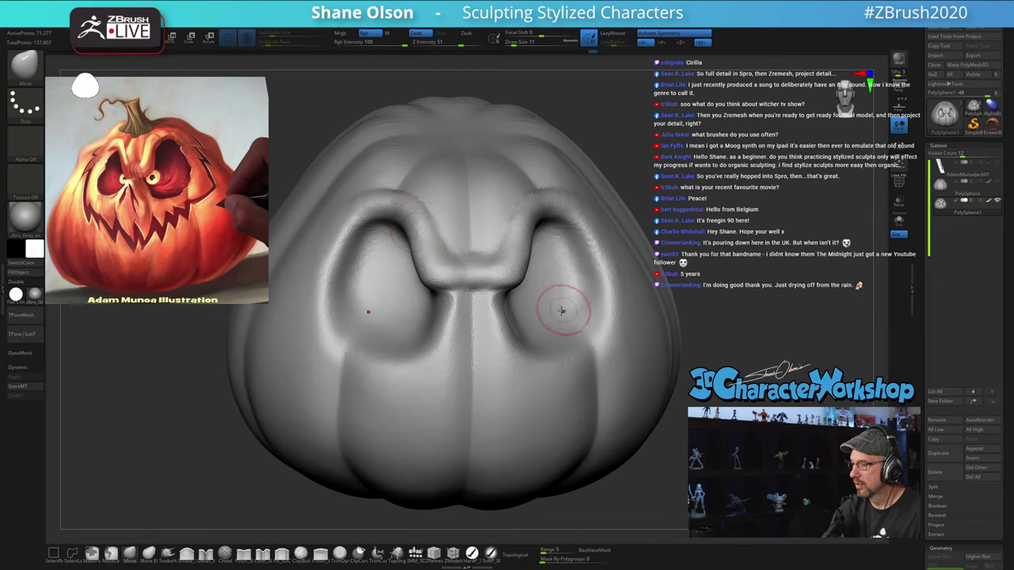
Step: Smooth the surface of the nose bridge just below the brow and check the face from the front and side
right_drag(562, 310, 518, 316)
mouse_move(472, 326)
shift+mouse_down()
mouse_move(471, 312)
mouse_move(475, 327)
shift+mouse_up()
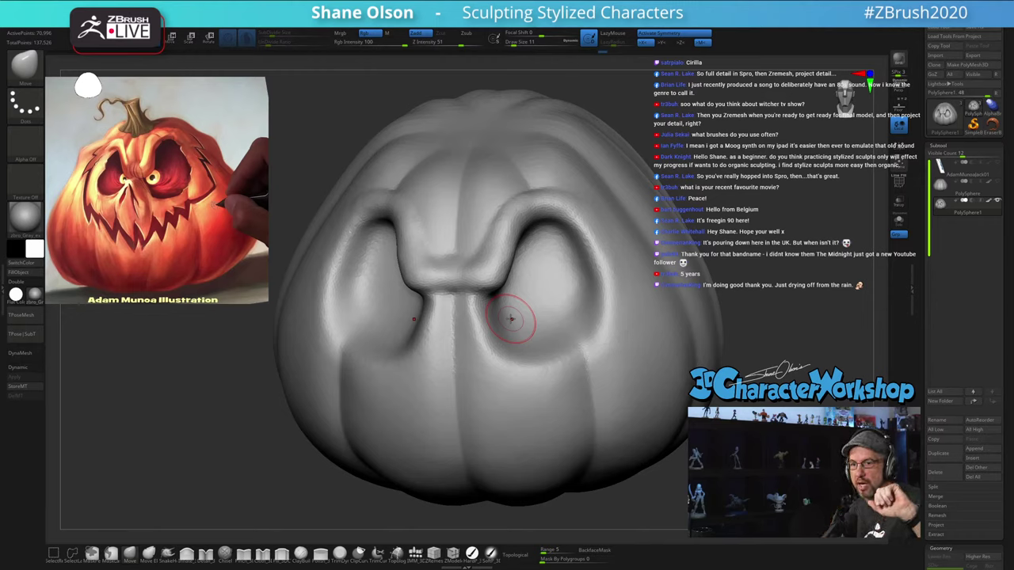
mouse_move(515, 312)
right_down()
mouse_move(551, 302)
mouse_move(516, 307)
right_up()
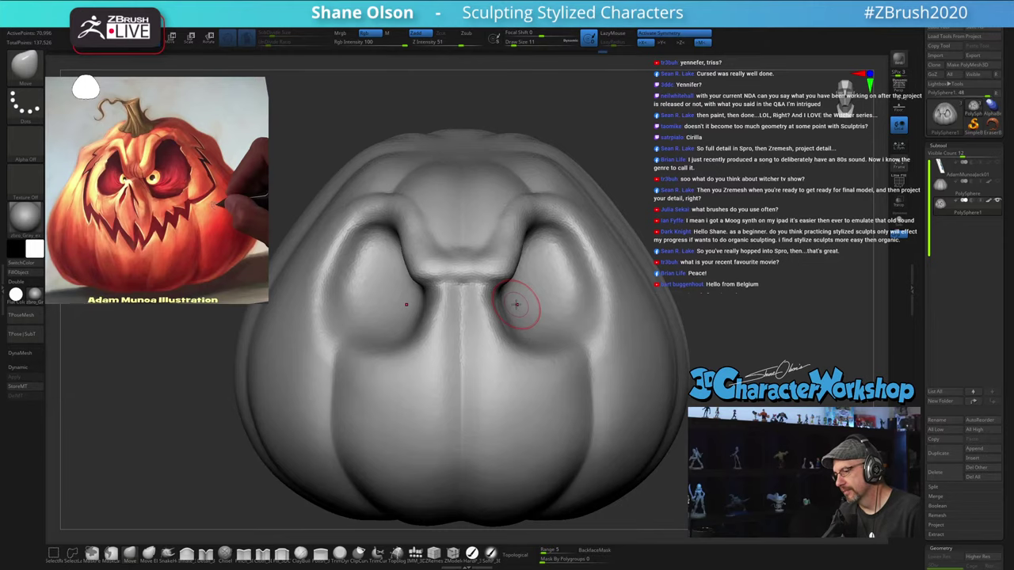
drag(675, 310, 693, 364)
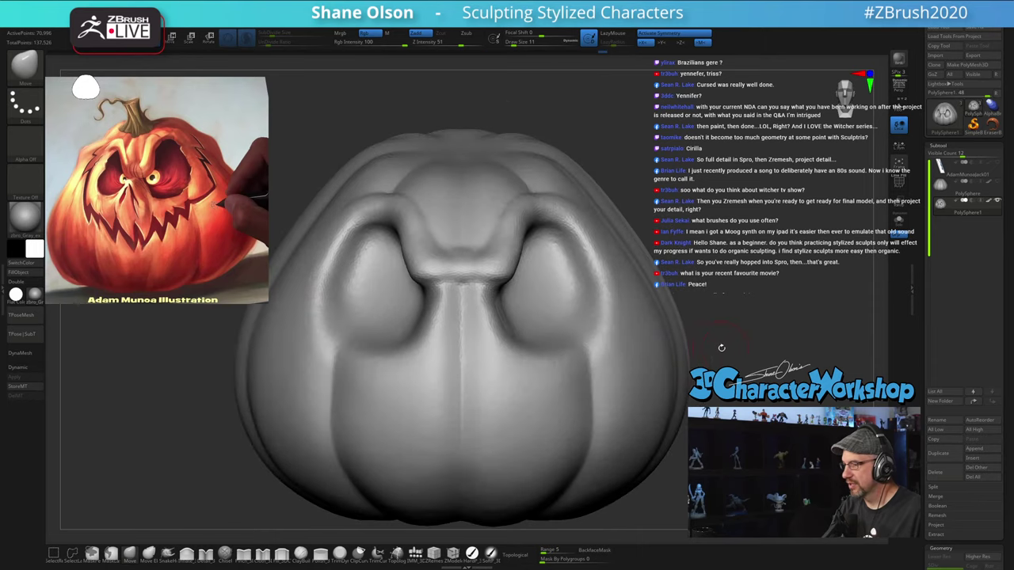
mouse_move(735, 260)
mouse_down()
mouse_move(711, 250)
mouse_move(727, 269)
mouse_move(716, 242)
mouse_move(705, 261)
mouse_up()
Step: With the Move brush at Draw Size 16, reshape the upper arch of the brow ridges above the eye sockets
click(131, 554)
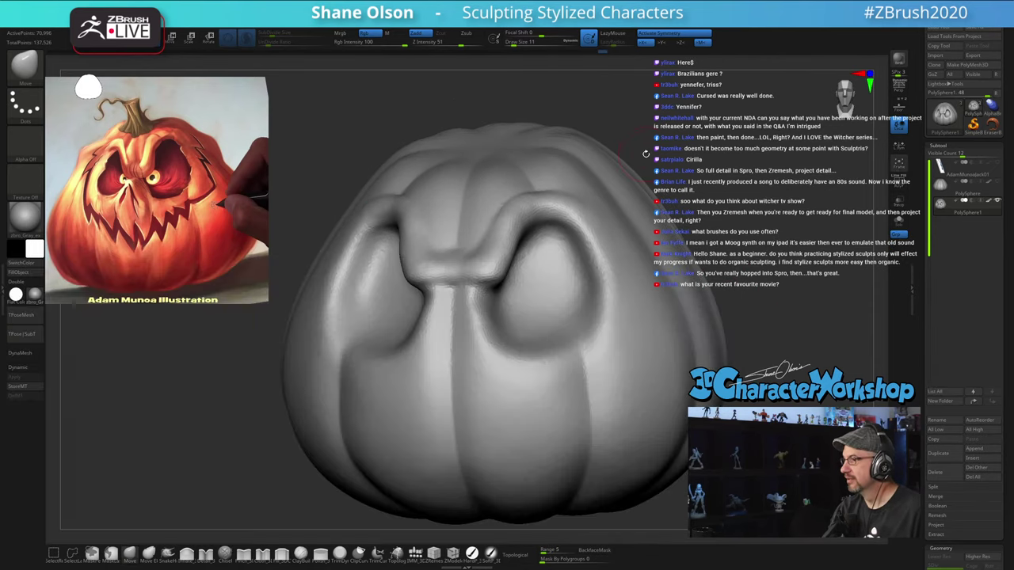
key(s)
drag(526, 270, 530, 269)
right_drag(546, 254, 539, 259)
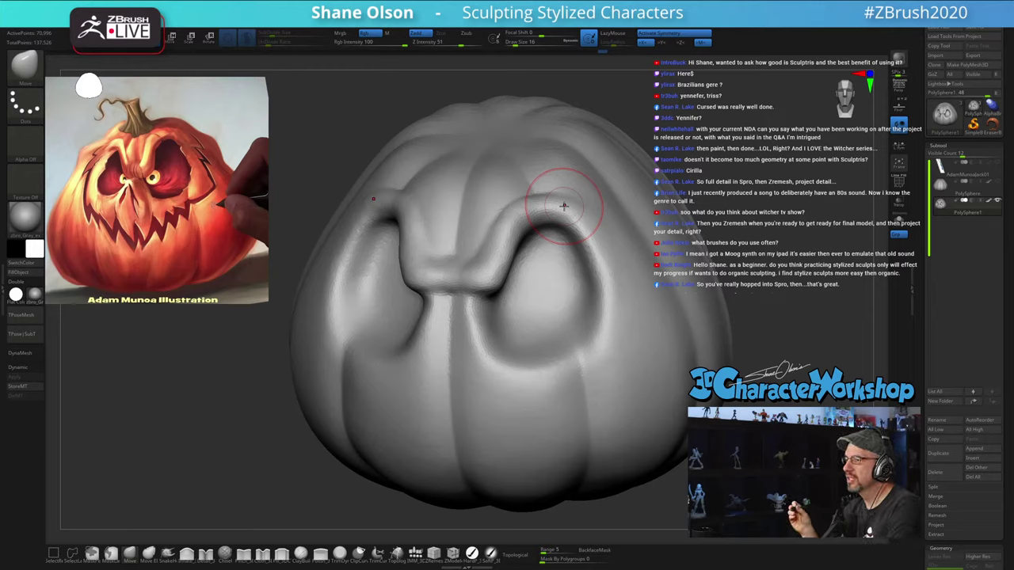
key(s)
mouse_move(545, 269)
mouse_down()
mouse_move(537, 254)
mouse_move(553, 249)
mouse_up()
mouse_move(557, 249)
right_down()
mouse_move(562, 268)
mouse_move(561, 253)
mouse_move(546, 261)
mouse_move(563, 254)
mouse_move(551, 277)
right_up()
key(bracketleft)
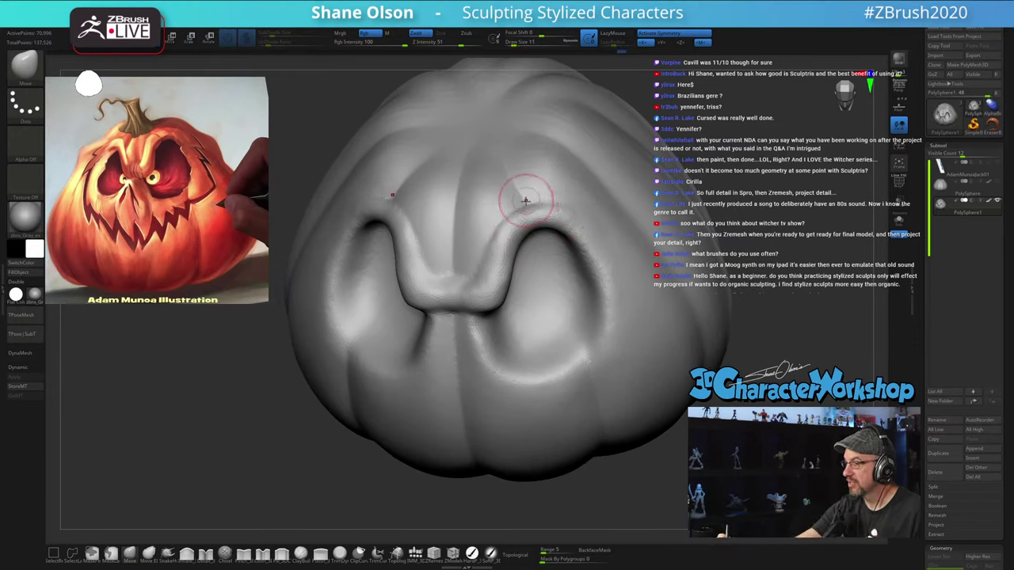
key(bracketright)
drag(532, 194, 560, 204)
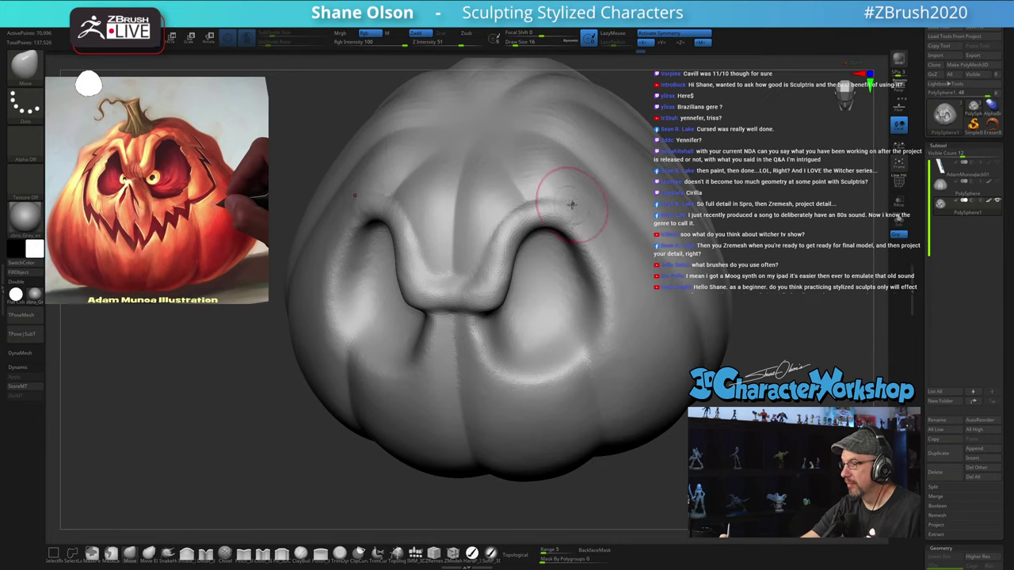
right_drag(575, 203, 586, 208)
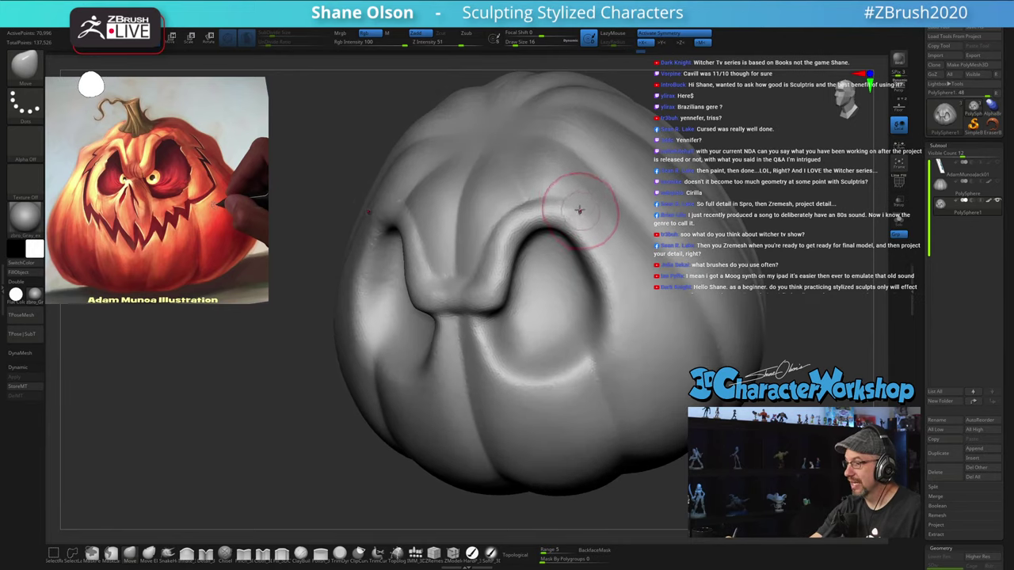
Step: Push the brow ridges and upper inner socket edges into a stronger angry curve, refining them from several angles
mouse_move(532, 235)
right_down()
mouse_move(564, 207)
mouse_move(573, 220)
mouse_move(548, 250)
right_up()
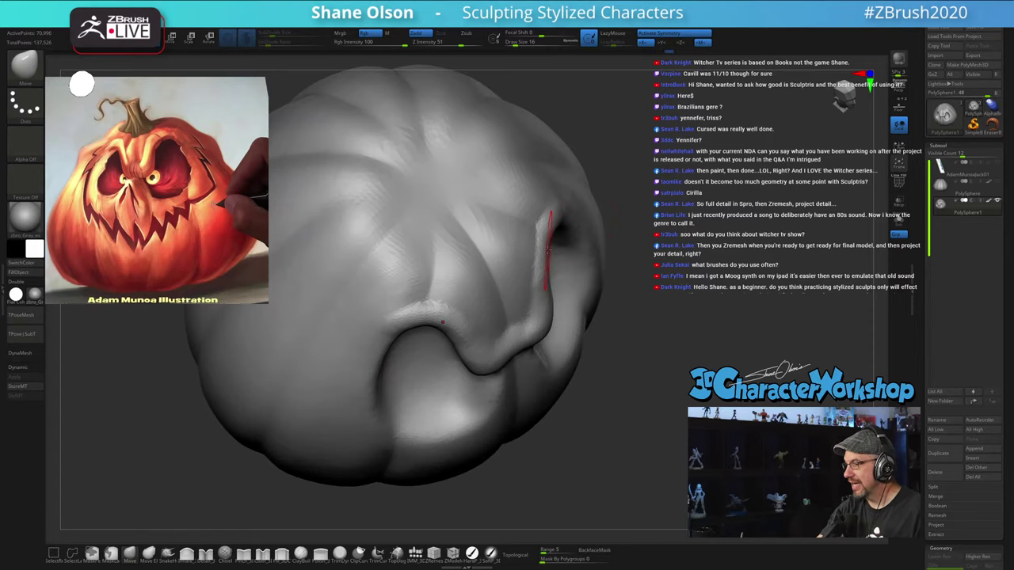
right_drag(547, 249, 541, 249)
drag(557, 270, 567, 255)
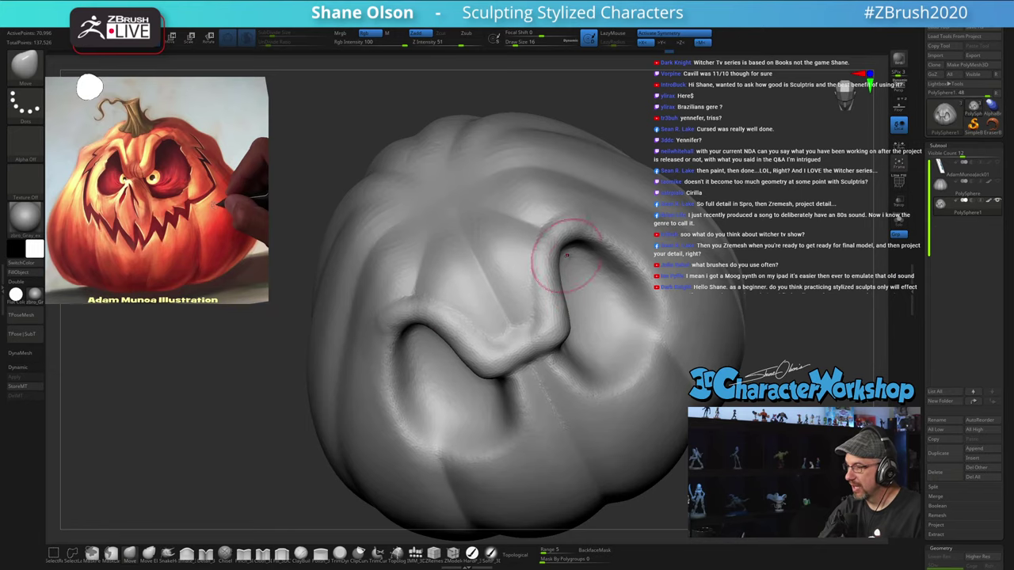
mouse_move(578, 272)
right_down()
mouse_move(586, 298)
mouse_move(600, 298)
mouse_move(573, 283)
mouse_move(584, 272)
right_up()
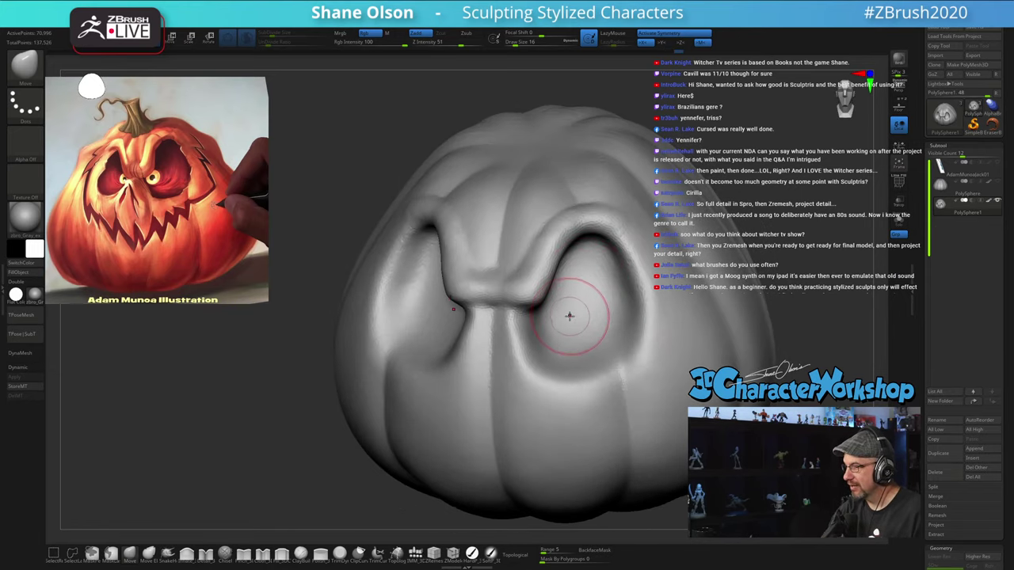
right_drag(569, 317, 573, 314)
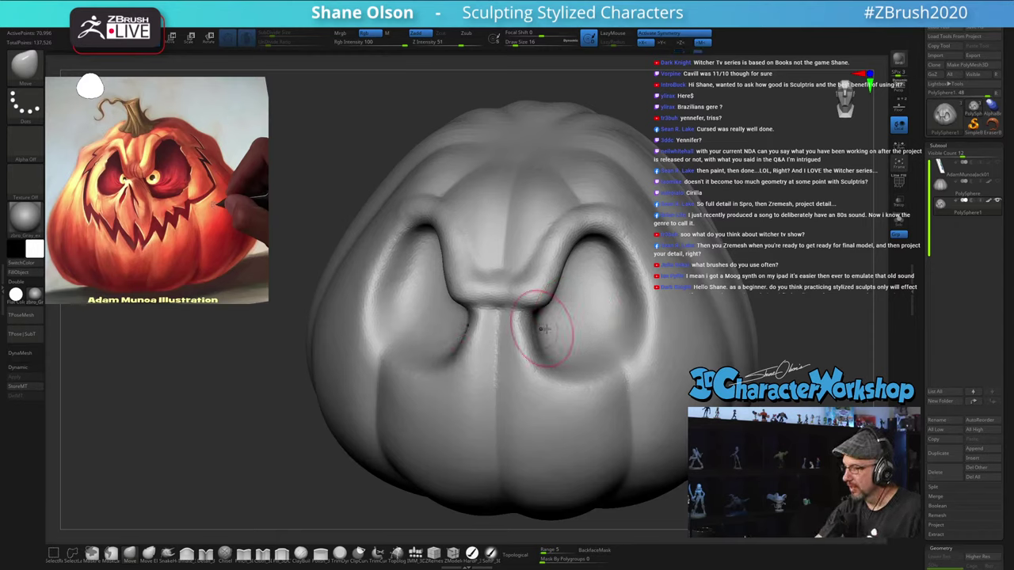
mouse_move(582, 330)
right_down()
mouse_move(570, 326)
mouse_move(554, 267)
right_up()
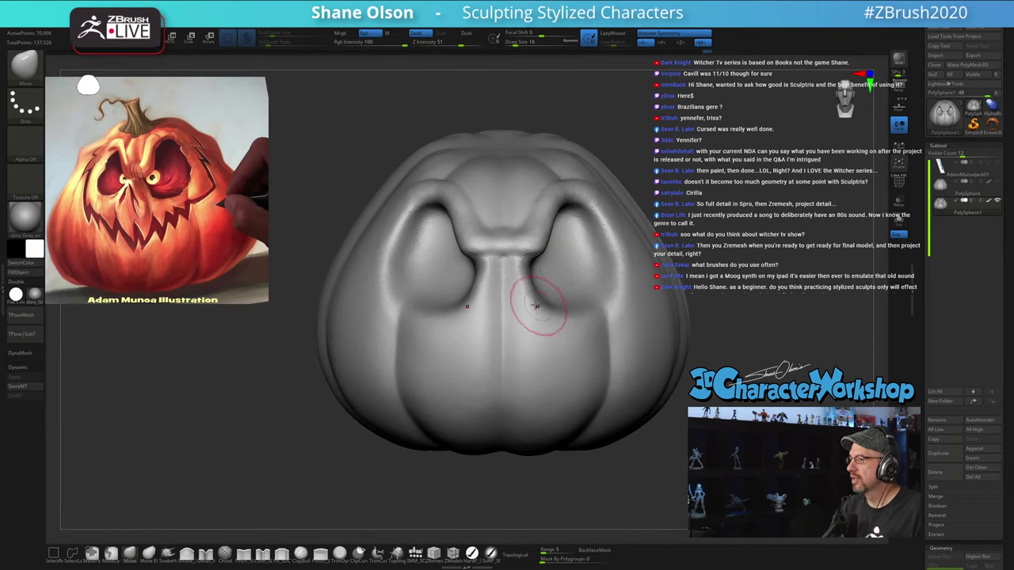
Step: Use the ClayBuildup brush at Draw Size 9 to build up a nose form beneath the brow, and smooth the strokes
ctrl+right_drag(532, 305, 532, 319)
key(s)
drag(517, 306, 515, 305)
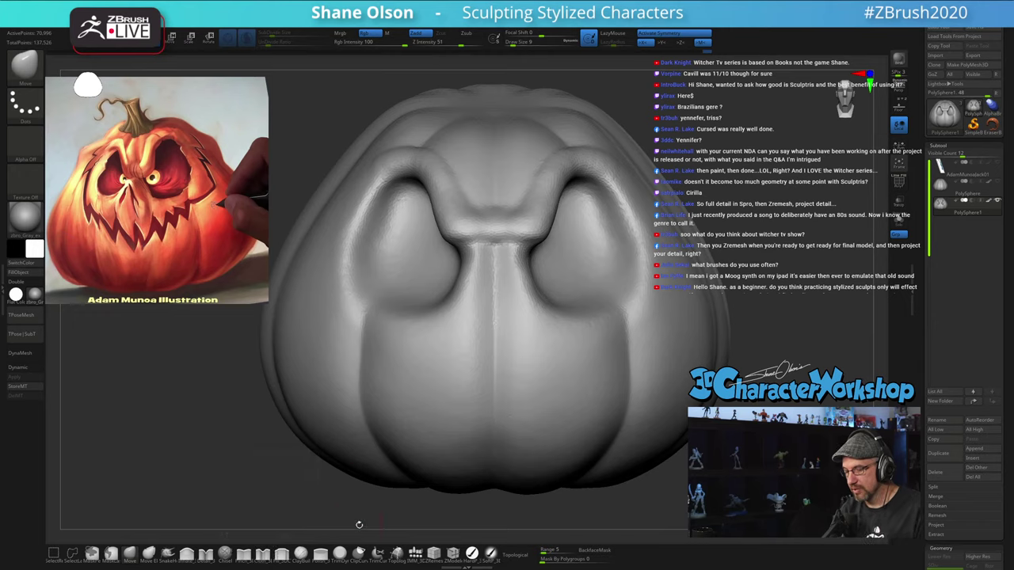
click(301, 554)
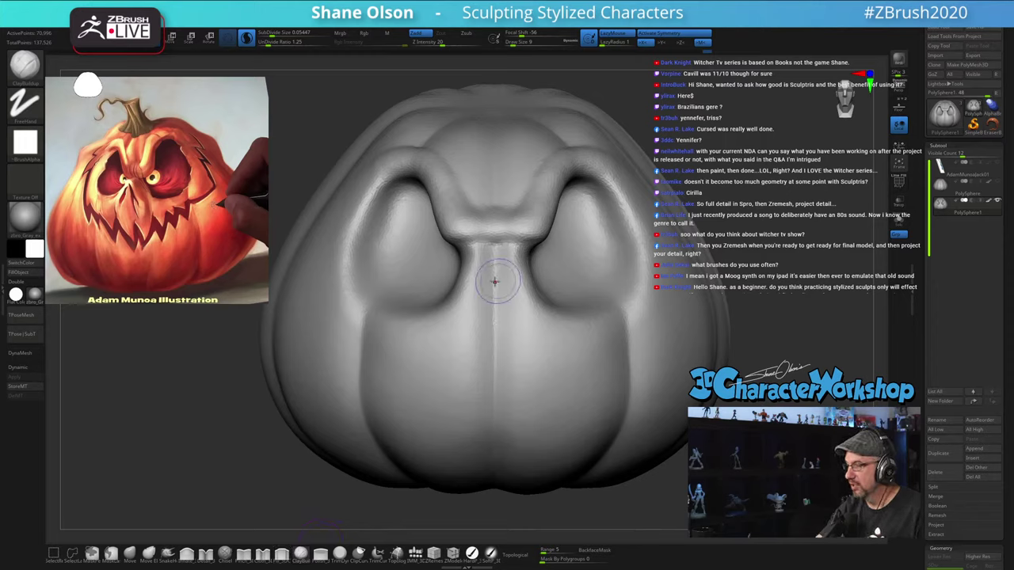
drag(495, 253, 485, 299)
mouse_move(493, 261)
mouse_down()
mouse_move(495, 315)
mouse_move(483, 299)
mouse_up()
mouse_move(495, 244)
mouse_down()
mouse_move(481, 290)
mouse_move(504, 278)
mouse_up()
mouse_move(500, 269)
right_down()
mouse_move(507, 281)
mouse_move(590, 289)
right_up()
shift+drag(501, 289, 497, 262)
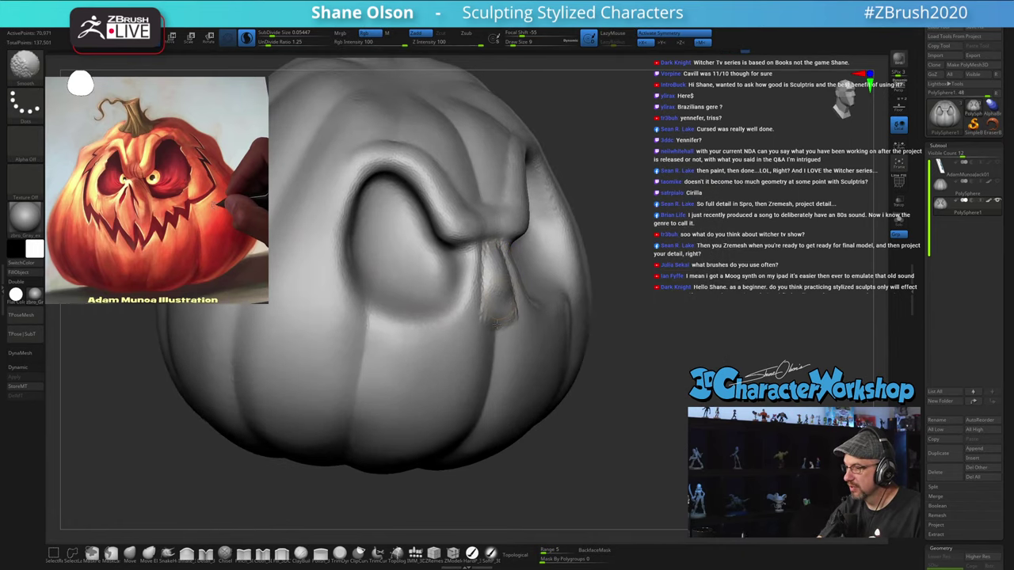
shift+drag(497, 323, 499, 300)
Step: Add more clay down the centre of the nose, and smooth it into the surface below
mouse_move(503, 285)
right_down()
mouse_move(482, 285)
mouse_move(507, 270)
right_up()
drag(491, 267, 493, 253)
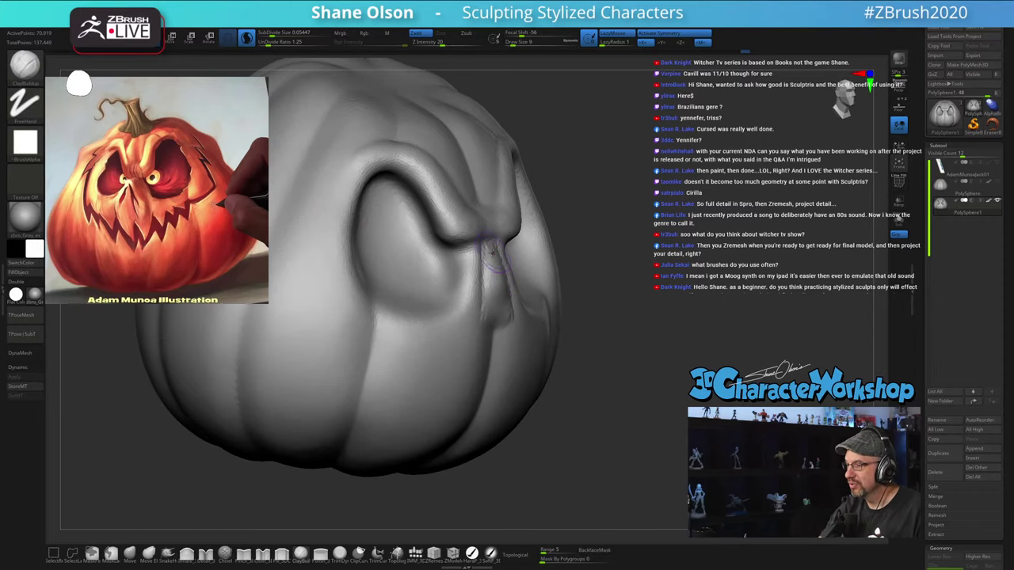
drag(499, 307, 501, 297)
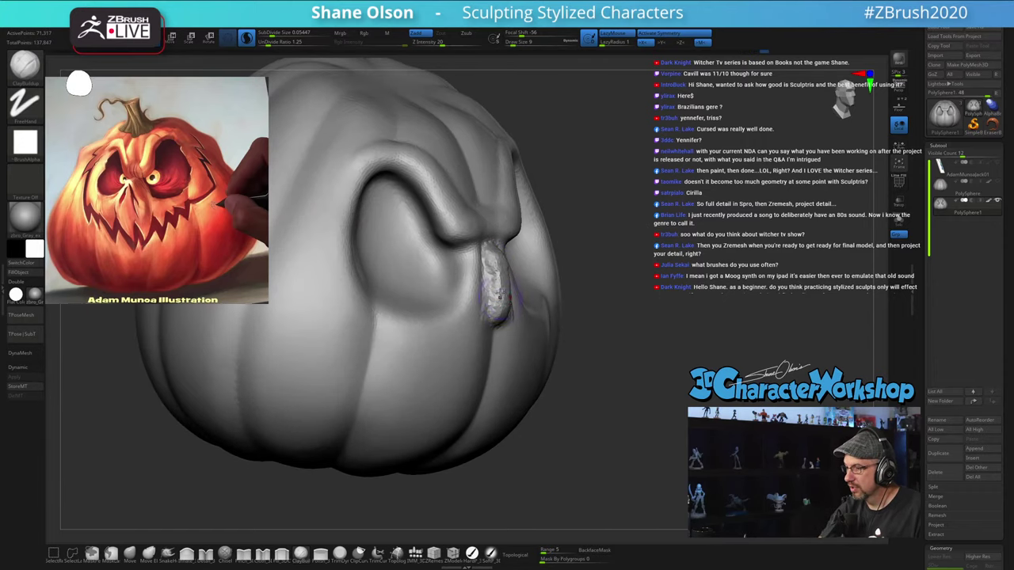
shift+drag(491, 263, 489, 259)
right_drag(485, 272, 452, 274)
mouse_move(456, 317)
mouse_down()
mouse_move(469, 312)
mouse_move(455, 297)
mouse_up()
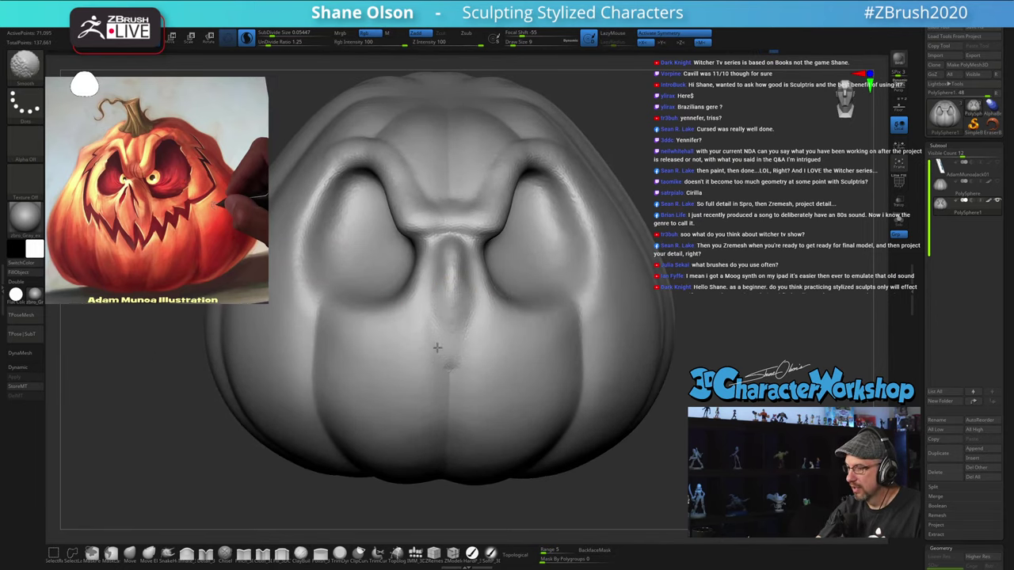
shift+drag(453, 333, 453, 360)
Step: Build clay along the lower sides of the nose to widen its base, and blend the strokes smooth
mouse_move(467, 298)
right_down()
mouse_move(432, 293)
mouse_move(438, 287)
right_up()
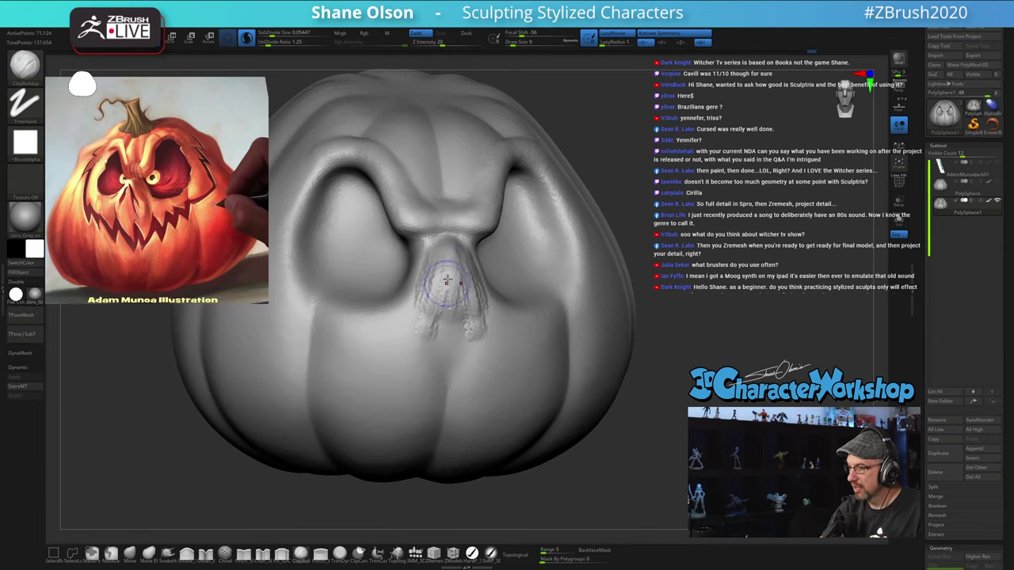
mouse_move(446, 280)
mouse_down()
mouse_move(440, 315)
mouse_move(468, 323)
mouse_up()
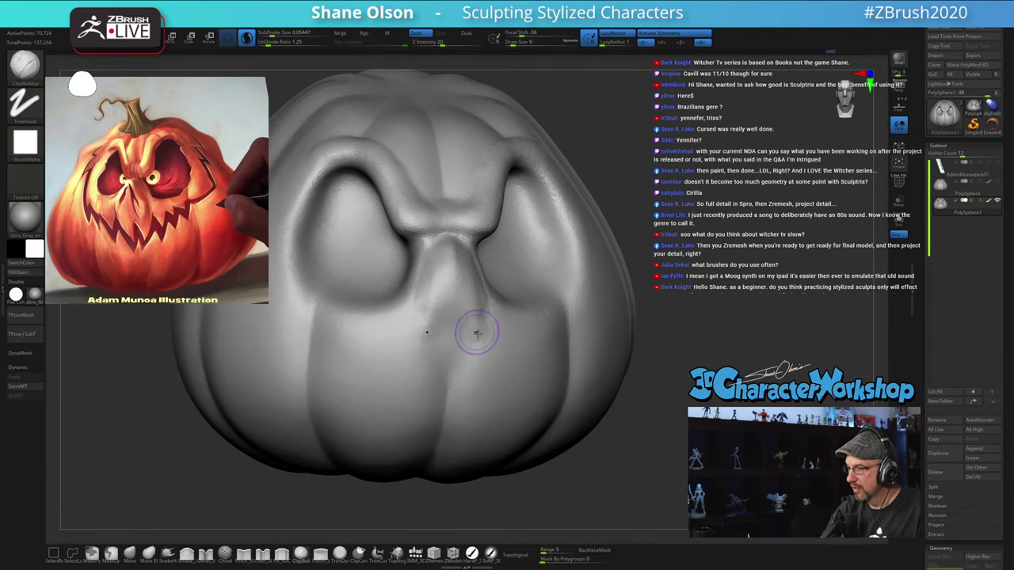
mouse_move(475, 332)
right_down()
mouse_move(511, 337)
mouse_move(485, 330)
right_up()
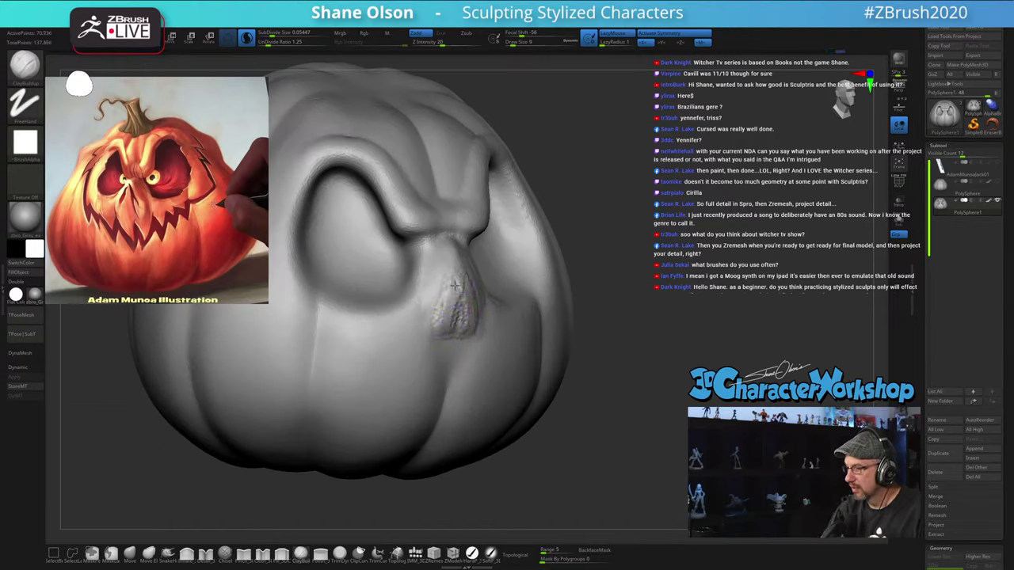
key(shift)
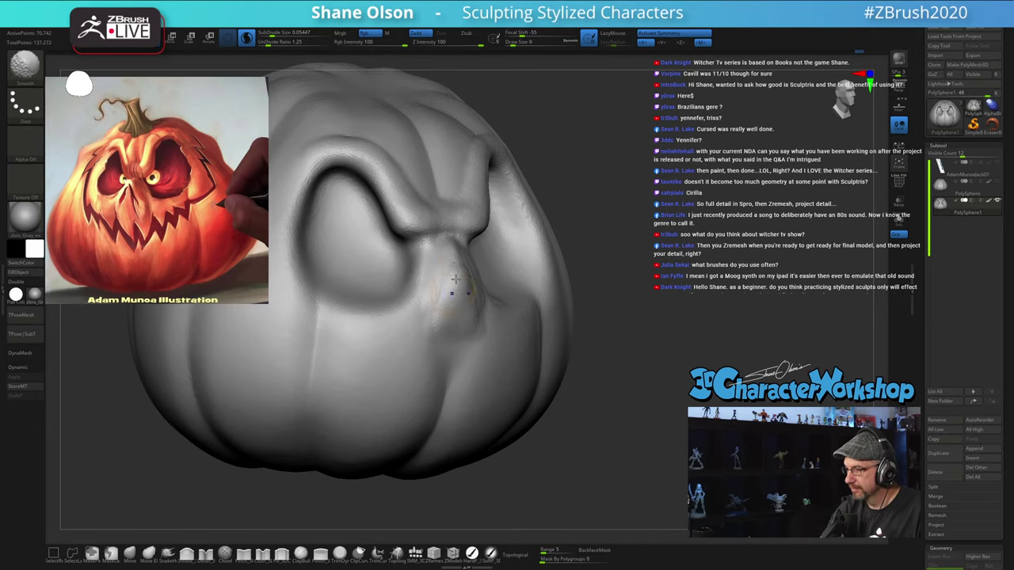
mouse_move(474, 333)
right_down()
mouse_move(511, 344)
mouse_move(498, 339)
right_up()
mouse_move(541, 378)
right_down()
mouse_move(511, 384)
mouse_move(525, 381)
right_up()
shift+drag(454, 269, 447, 294)
mouse_move(457, 434)
right_down()
mouse_move(424, 436)
mouse_move(454, 438)
right_up()
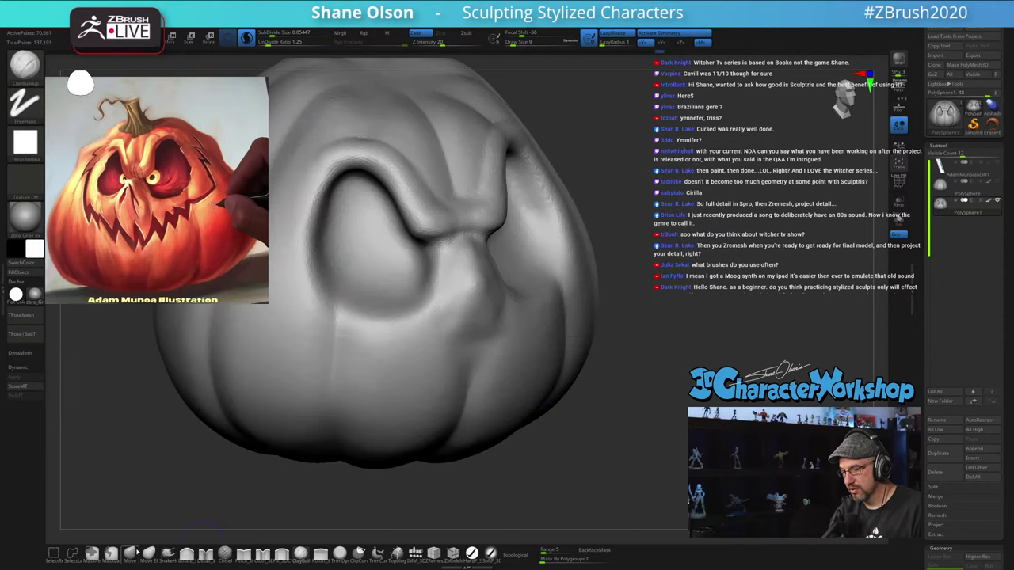
Step: Switch to the Move brush, set its Draw Size to 17, and pull the nose tip outward in side view
click(133, 554)
key(s)
click(620, 407)
mouse_move(623, 393)
right_down()
mouse_move(635, 390)
mouse_move(624, 367)
mouse_move(638, 400)
right_up()
right_drag(529, 314, 541, 302)
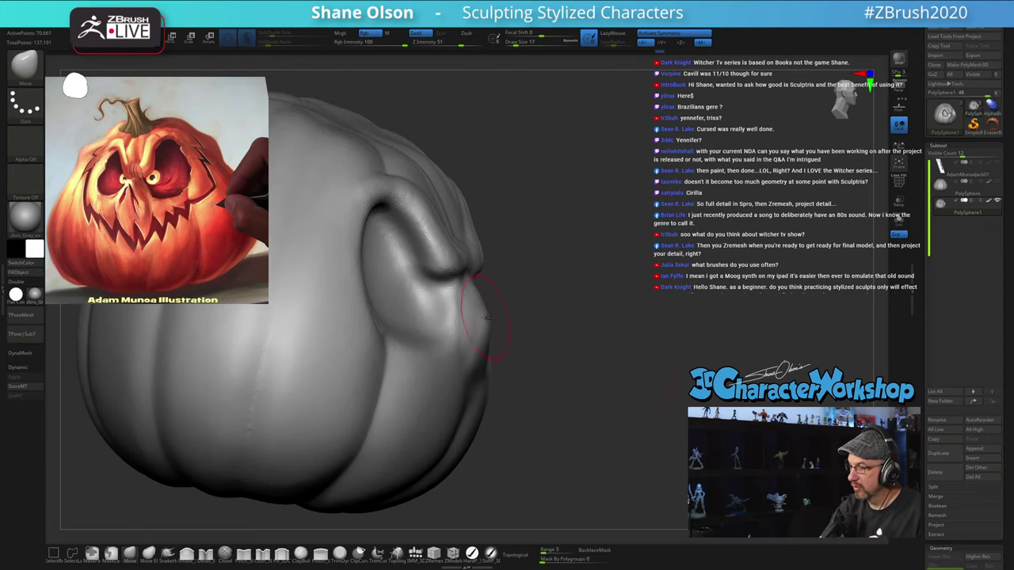
drag(486, 318, 496, 309)
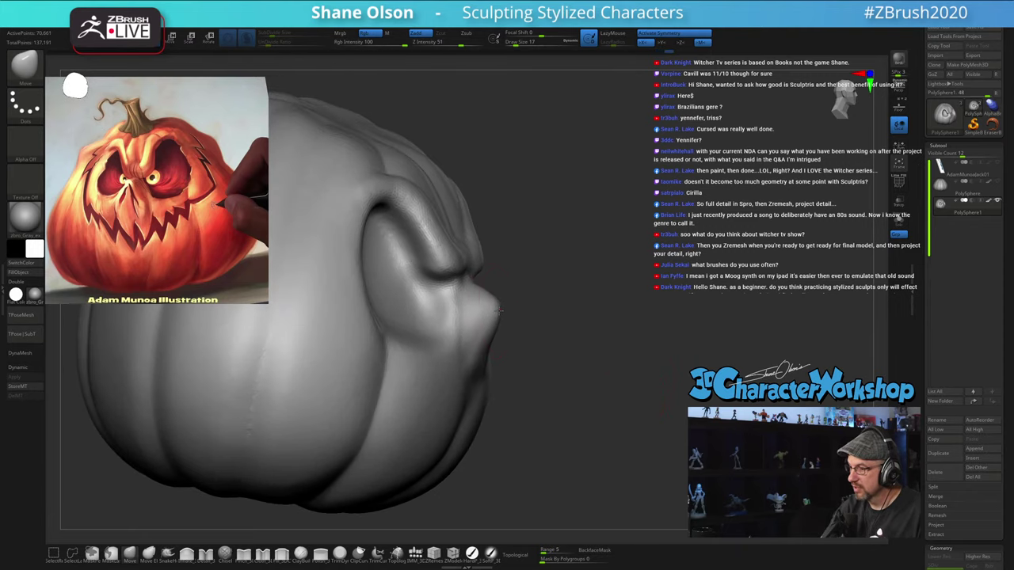
Step: Reduce the Draw Size to 12 and push the sides of the nose inward beside the eye sockets
right_drag(589, 351, 552, 351)
mouse_move(558, 310)
right_down()
mouse_move(550, 318)
mouse_move(557, 307)
right_up()
key(bracketleft)
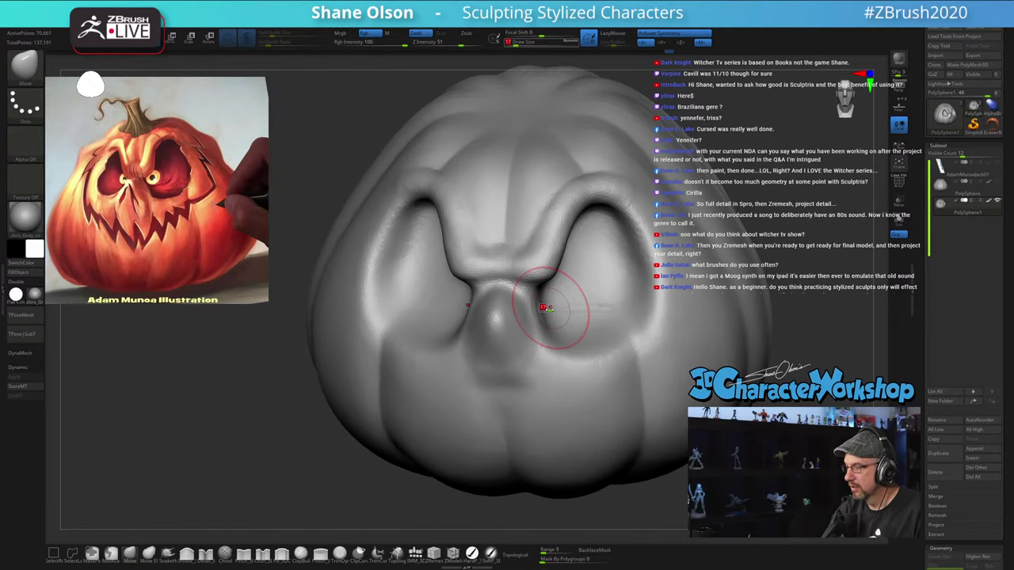
drag(546, 311, 539, 316)
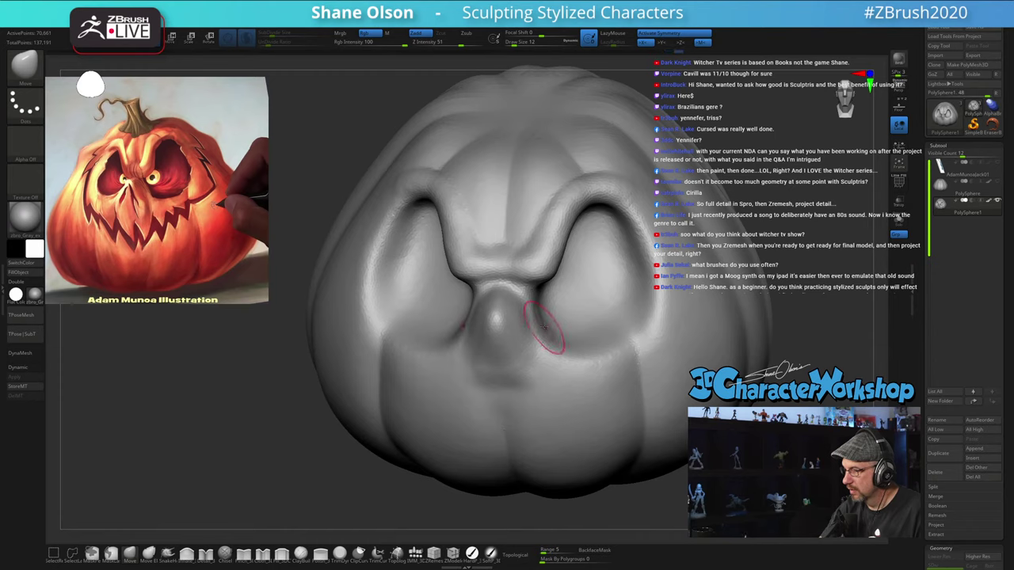
Step: Smooth the sides of the nose and the area running down from its tip
right_drag(545, 331, 523, 322)
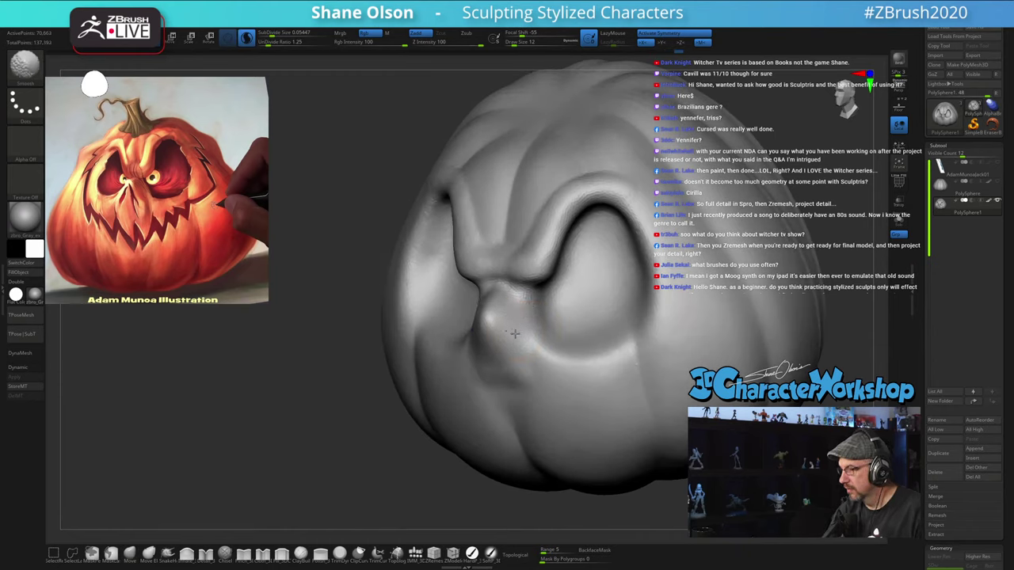
shift+drag(515, 333, 532, 344)
mouse_move(545, 344)
right_down()
mouse_move(526, 347)
mouse_move(549, 355)
right_up()
shift+drag(489, 329, 488, 410)
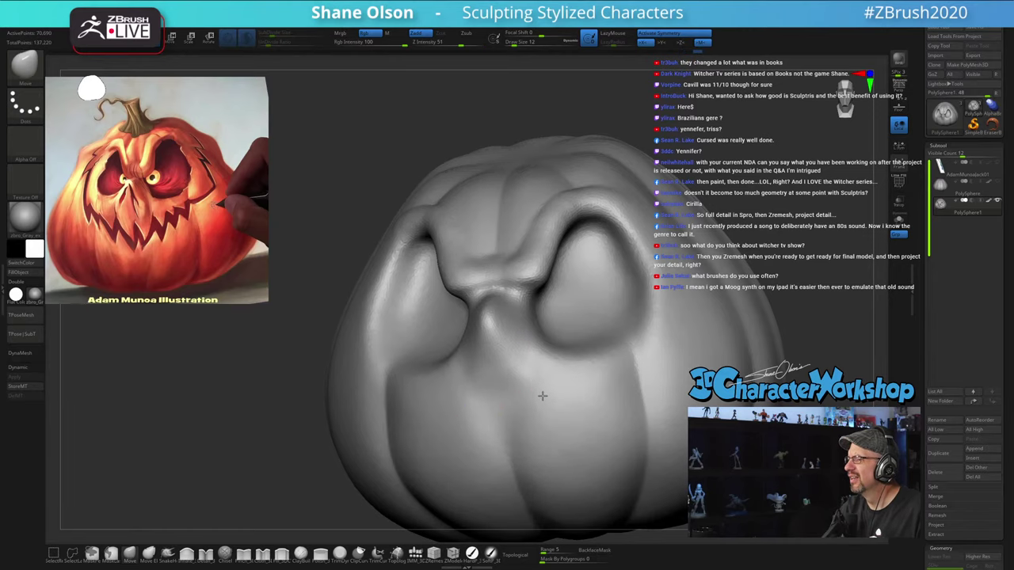
Step: Check the whole face from the front and side, and smooth the cheek surface beneath the eye socket beside the nose
ctrl+right_drag(544, 396, 547, 387)
right_drag(546, 387, 560, 377)
alt+right_drag(702, 376, 665, 319)
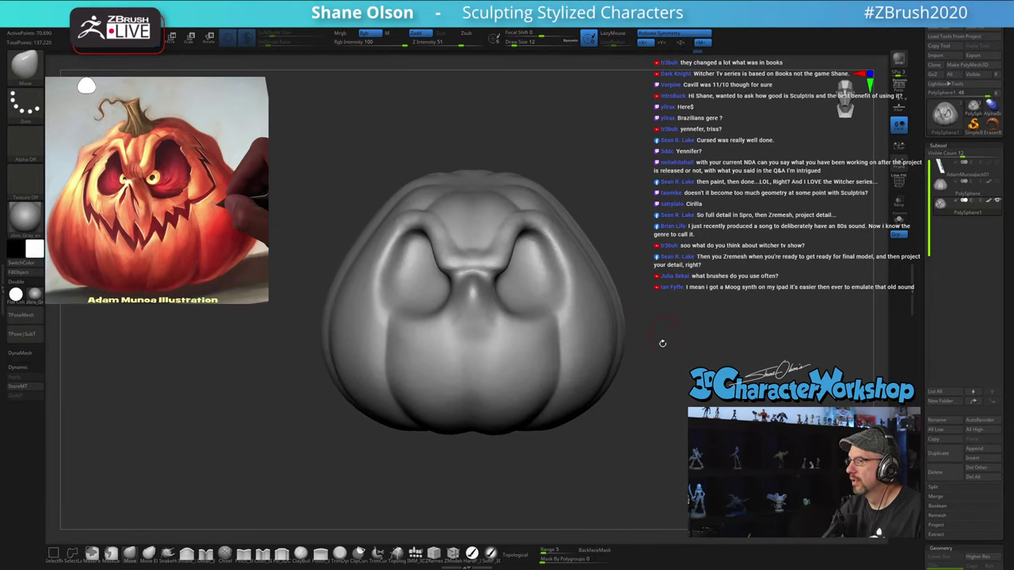
ctrl+right_drag(650, 352, 663, 390)
right_drag(641, 333, 646, 353)
right_drag(647, 353, 670, 340)
mouse_move(612, 321)
alt+right_down()
mouse_move(636, 351)
mouse_move(617, 353)
alt+right_up()
shift+drag(465, 346, 450, 389)
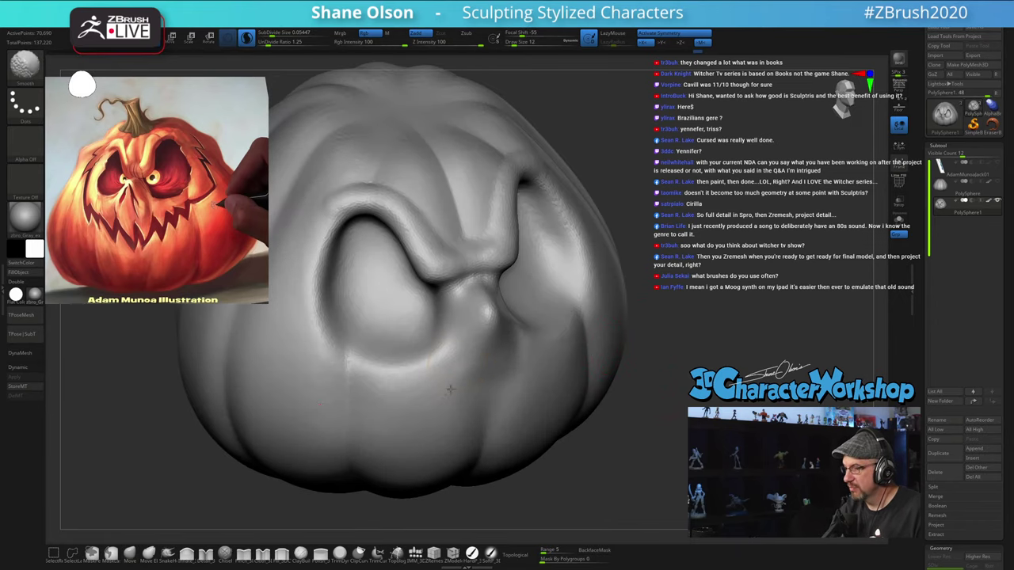
right_drag(608, 437, 582, 439)
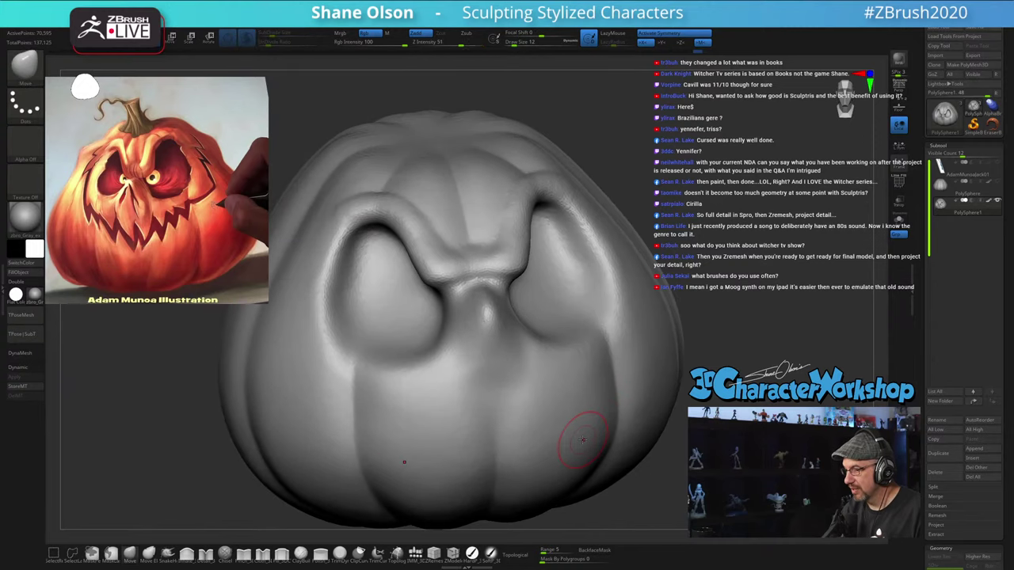
Step: Switch to the Pinch brush, set its Draw Size to 9, and sharpen the nose tip and the edges running down from it
click(247, 553)
key(s)
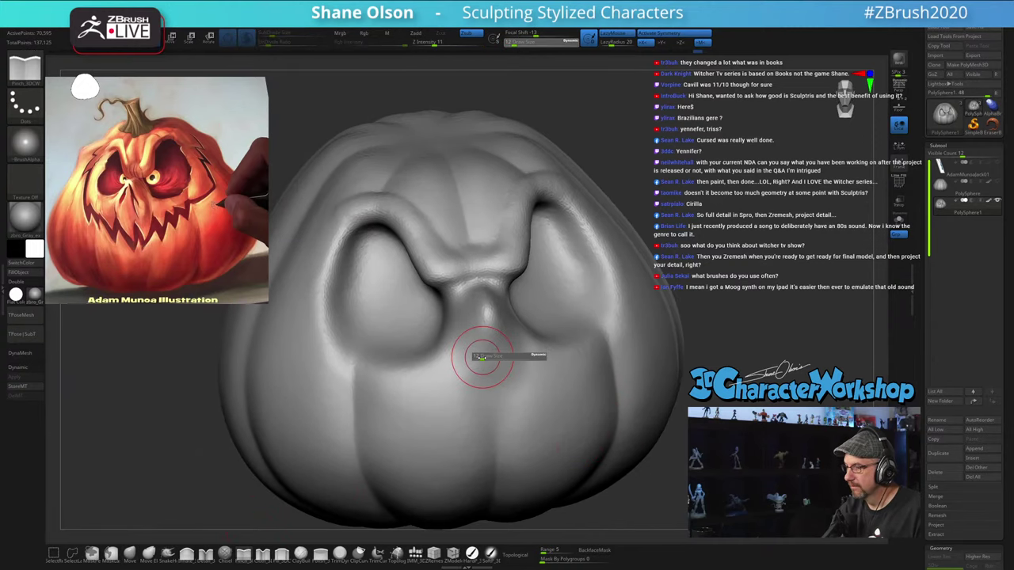
drag(482, 358, 480, 359)
right_drag(480, 360, 510, 354)
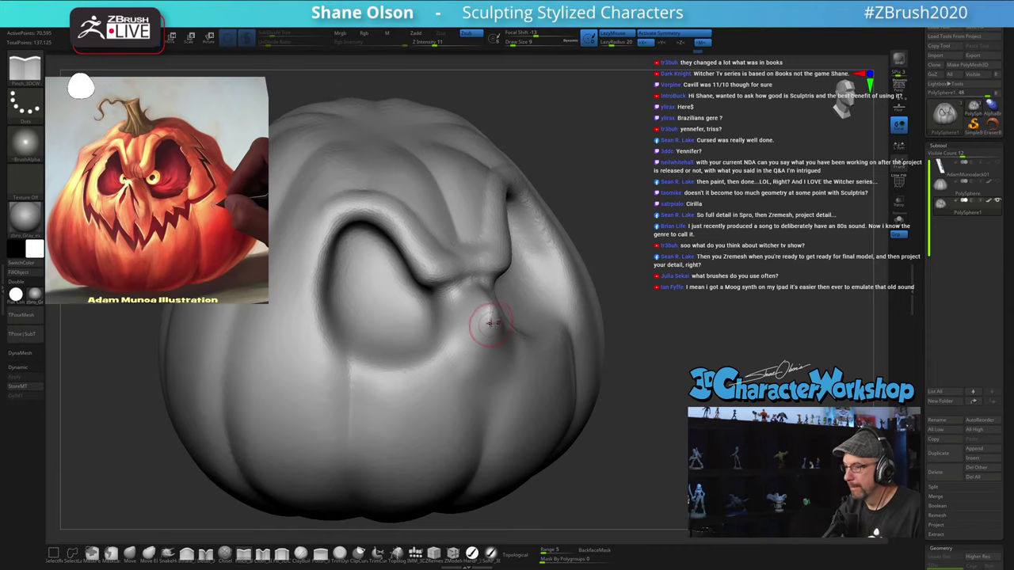
drag(452, 367, 445, 386)
right_drag(526, 324, 510, 333)
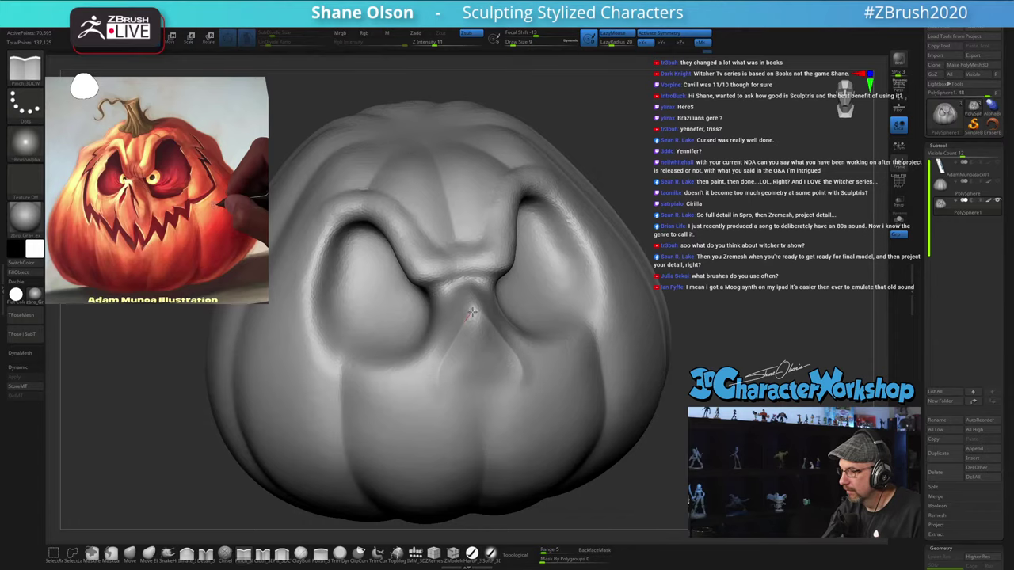
drag(472, 312, 475, 301)
right_drag(505, 379, 529, 385)
mouse_move(582, 337)
right_down()
mouse_move(568, 335)
mouse_move(599, 339)
right_up()
Step: Switch to the Move brush at Draw Size 8, pull the nose tip outward into a point, and smooth the nose bridge
click(129, 553)
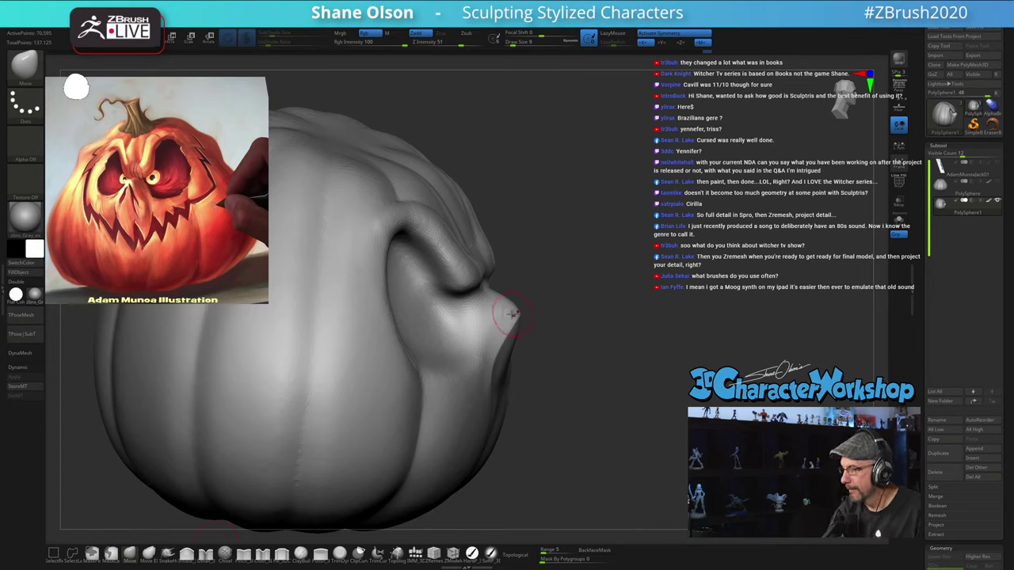
key(s)
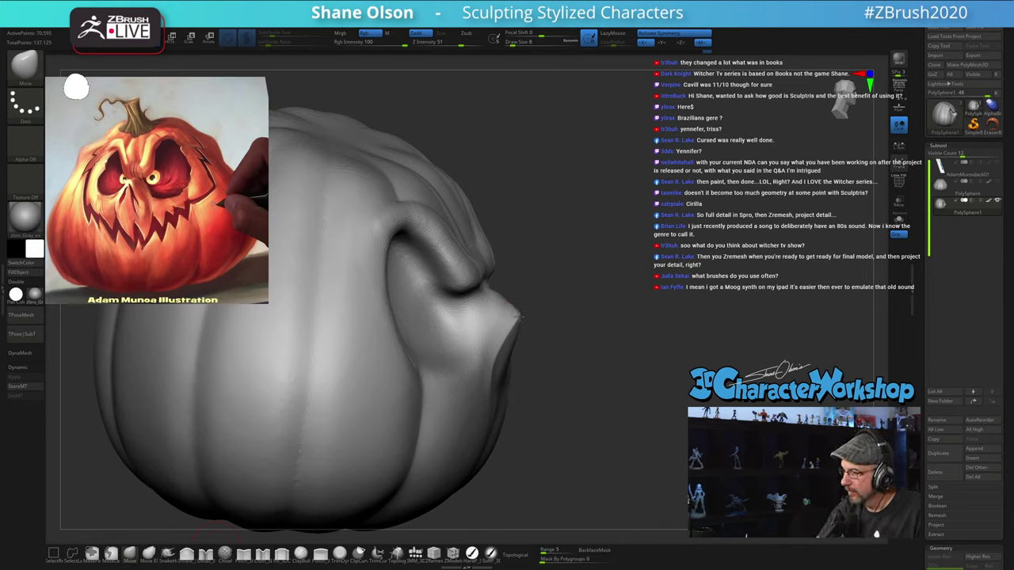
key(s)
mouse_move(517, 314)
mouse_down()
mouse_move(586, 298)
mouse_move(617, 303)
mouse_move(617, 325)
mouse_move(585, 307)
mouse_up()
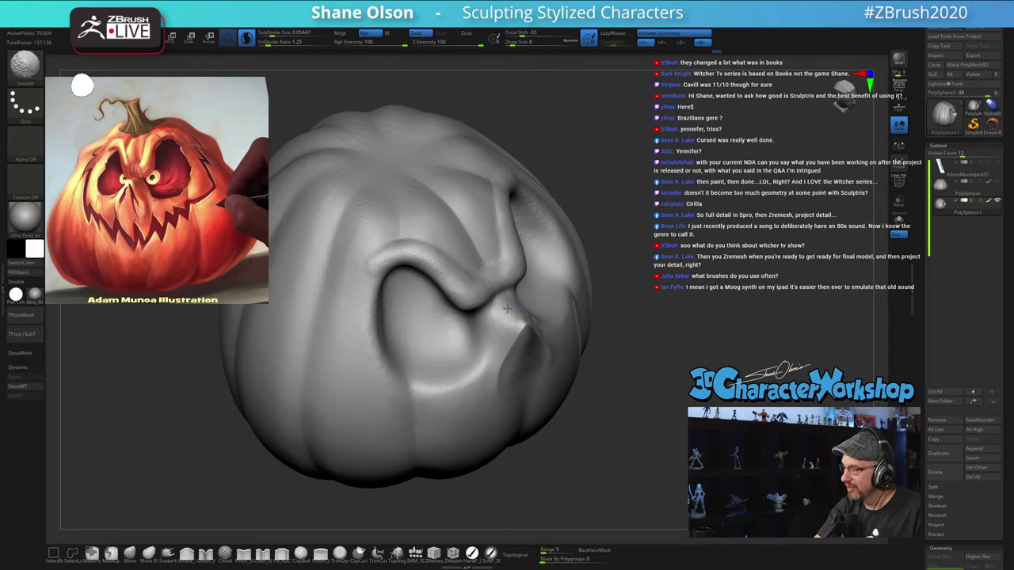
right_drag(524, 347, 485, 316)
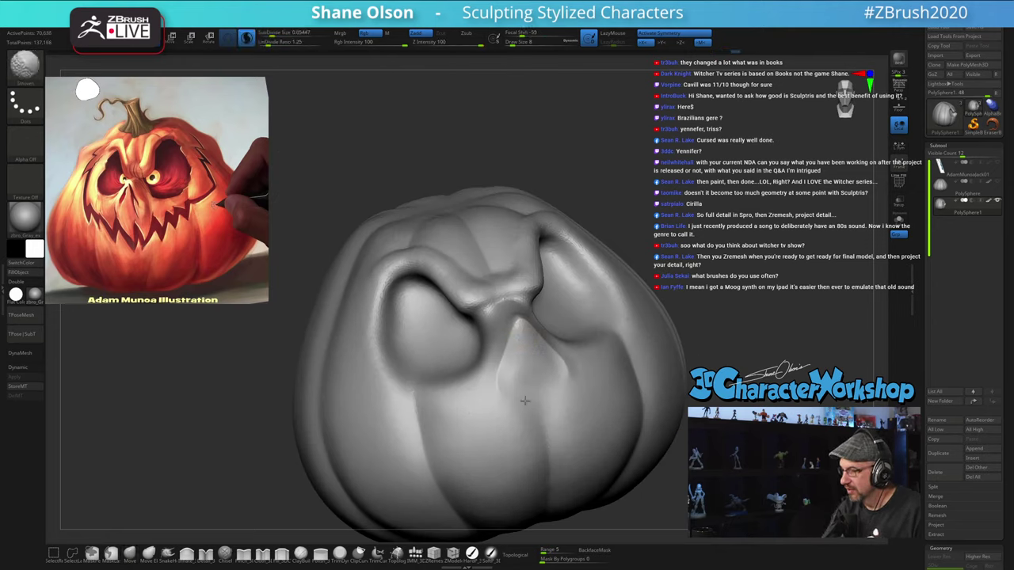
Step: Reselect the Move brush and smooth the ridge running down from the nose tip
key(b)
key(m)
key(v)
mouse_move(592, 391)
right_down()
mouse_move(483, 400)
mouse_move(606, 414)
mouse_move(588, 416)
right_up()
shift+drag(522, 313, 520, 337)
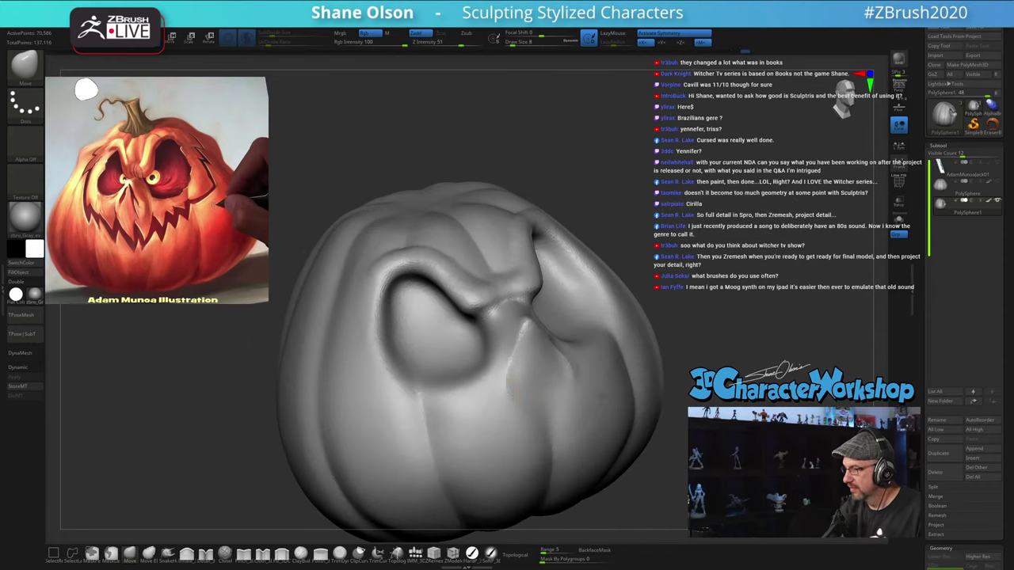
right_drag(626, 396, 522, 411)
mouse_move(590, 403)
shift+right_down()
mouse_move(597, 407)
mouse_move(592, 390)
mouse_move(629, 406)
mouse_move(590, 407)
shift+right_up()
ctrl+right_drag(587, 298, 591, 307)
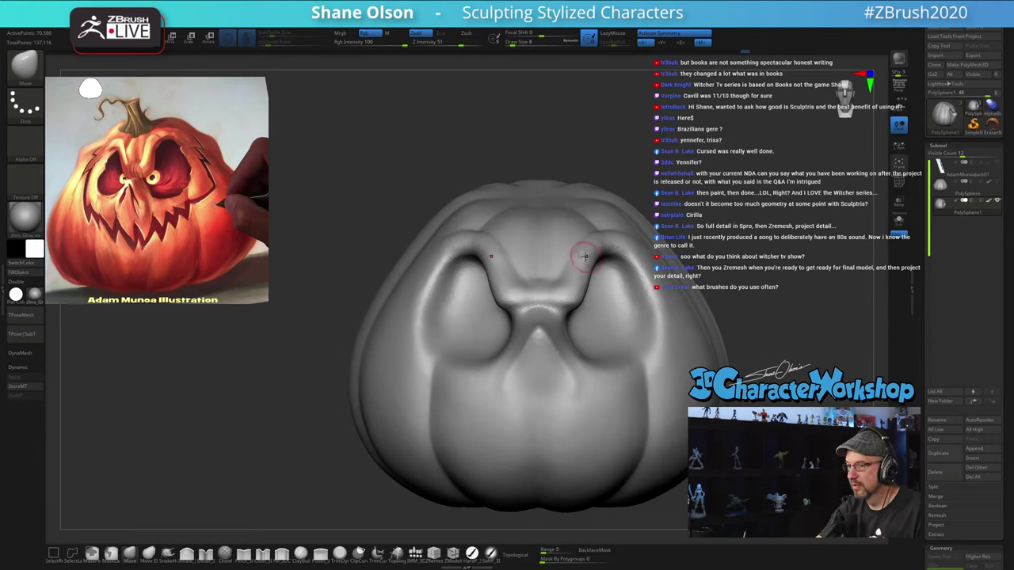
alt+right_drag(584, 257, 575, 303)
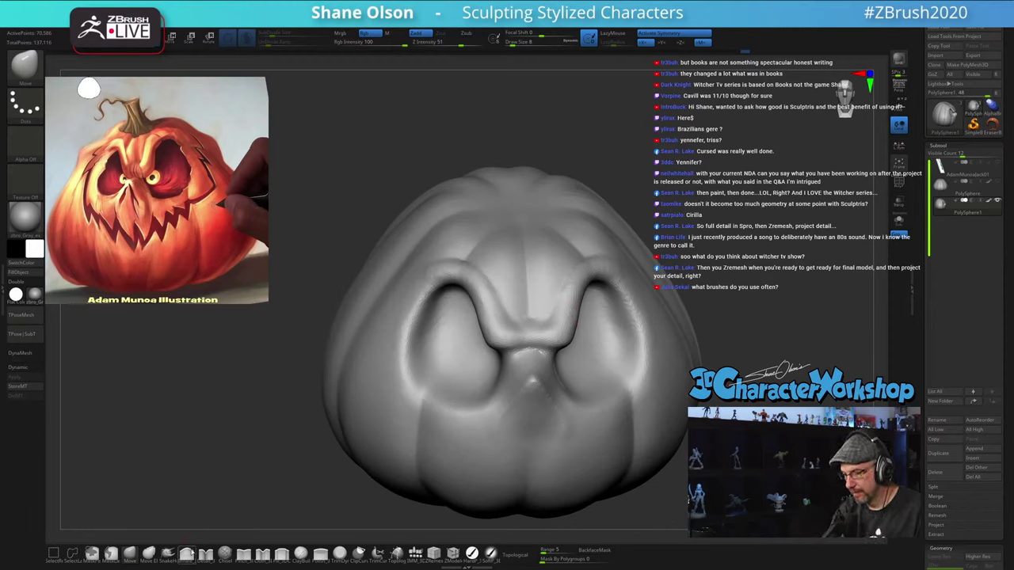
Step: Select the Detail_3DCW brush and smooth the outer rim of the eye socket
click(206, 555)
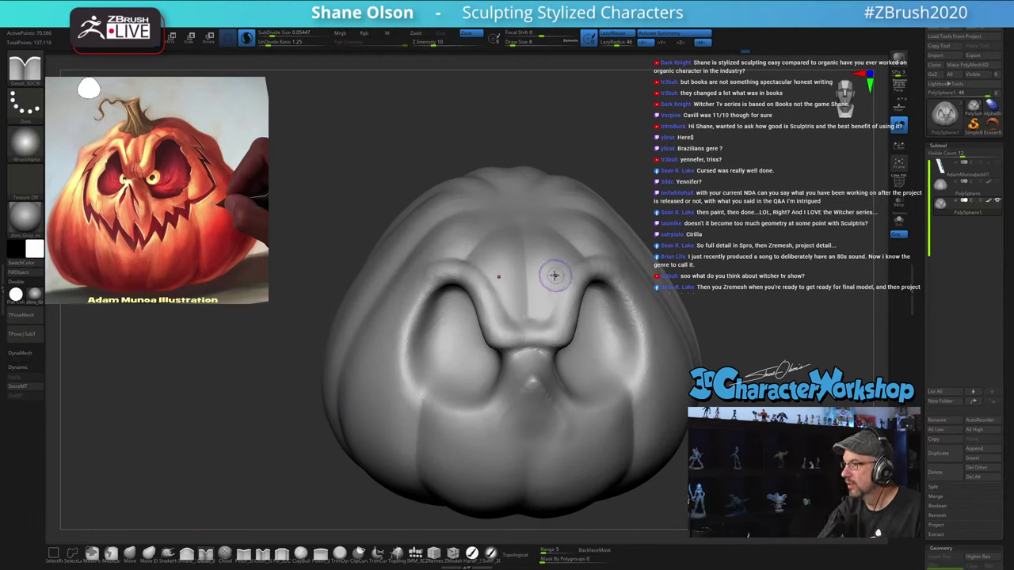
ctrl+right_drag(555, 275, 549, 286)
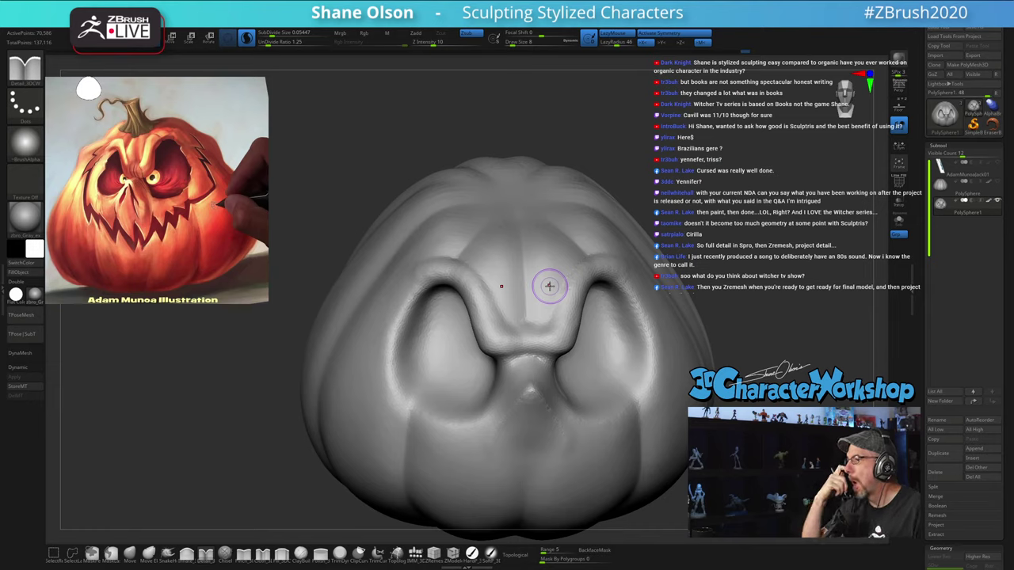
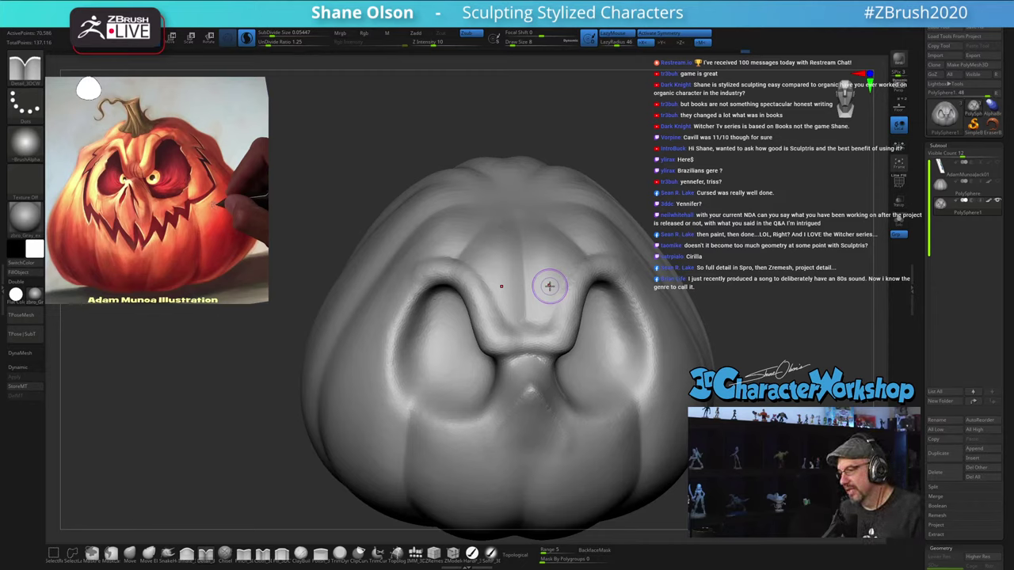
right_drag(652, 362, 645, 355)
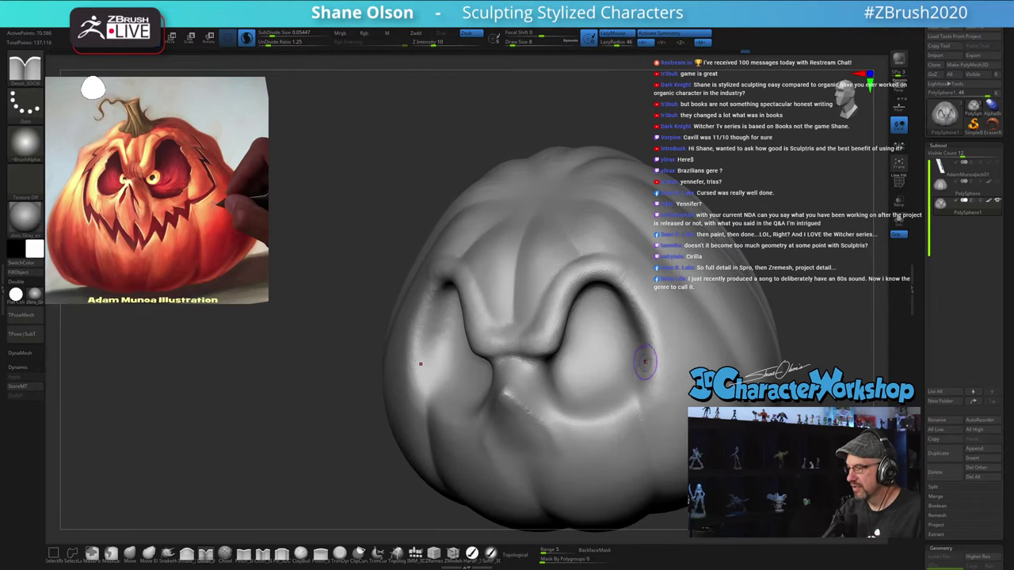
mouse_move(616, 269)
shift+mouse_down()
mouse_move(652, 304)
mouse_move(613, 253)
mouse_move(636, 288)
shift+mouse_up()
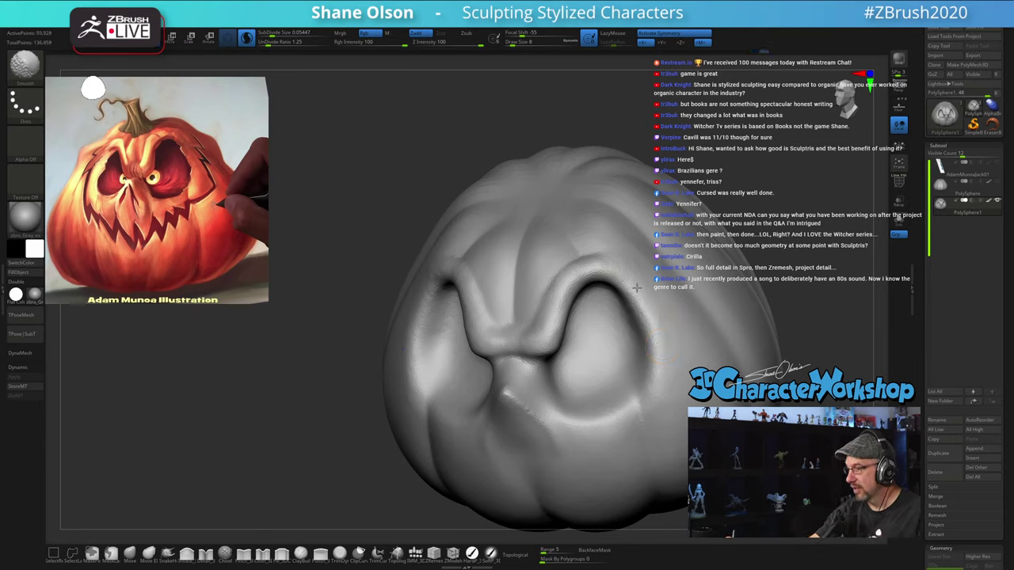
right_drag(623, 328, 648, 320)
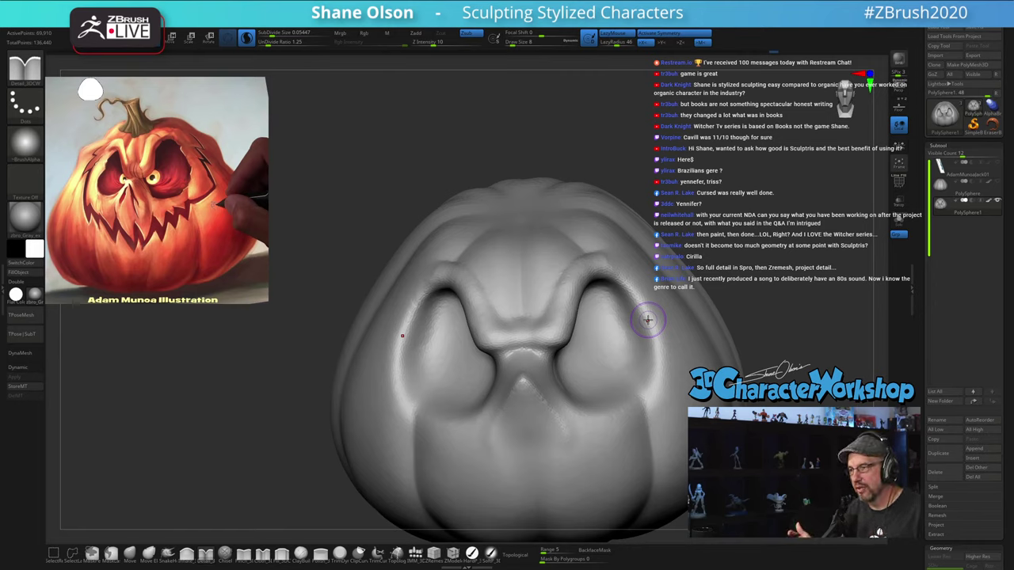
Step: Carve the crease under the brow beside the nose, and tighten it and the inner eye socket edge with the Pinch brush
mouse_move(720, 234)
mouse_down()
mouse_move(739, 236)
mouse_move(723, 242)
mouse_move(708, 211)
mouse_move(662, 213)
mouse_move(676, 217)
mouse_move(654, 270)
mouse_up()
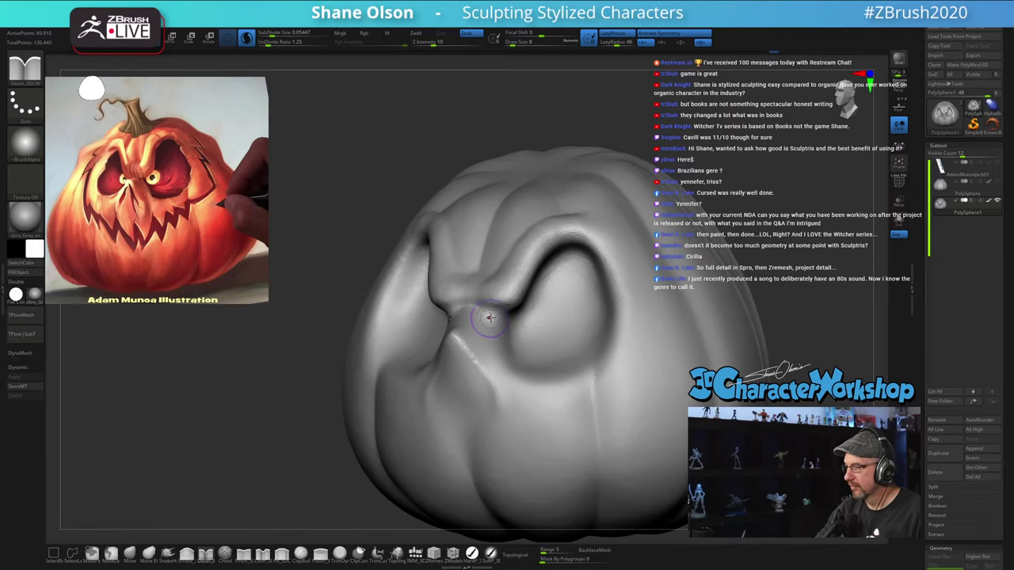
drag(486, 319, 525, 318)
click(244, 555)
mouse_move(526, 306)
right_down()
mouse_move(556, 295)
mouse_move(500, 314)
right_up()
drag(477, 305, 532, 285)
right_drag(531, 285, 515, 294)
drag(476, 312, 523, 318)
mouse_move(590, 294)
right_down()
mouse_move(585, 310)
mouse_move(549, 303)
mouse_move(559, 293)
right_up()
drag(515, 319, 567, 255)
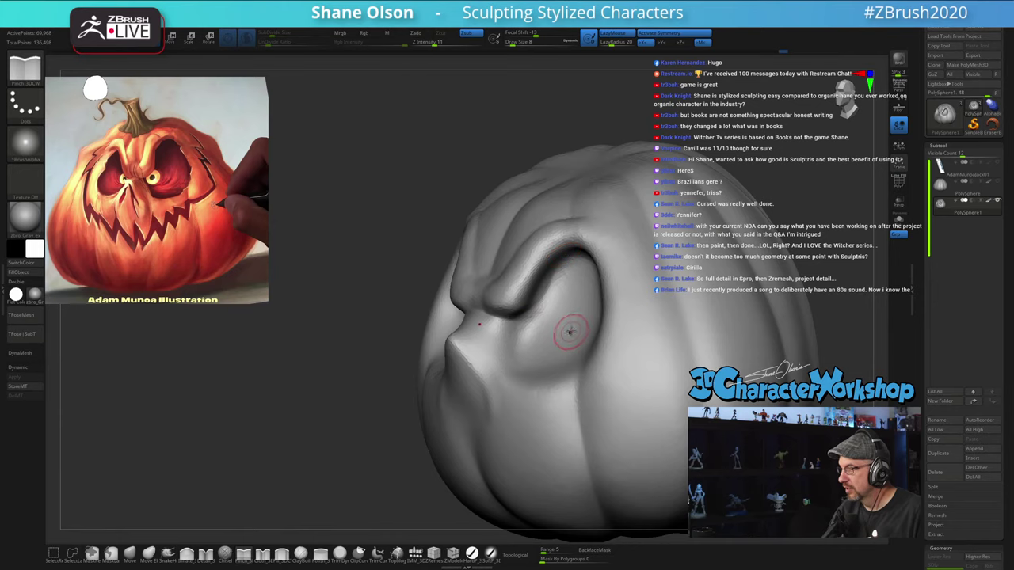
Step: Pinch the outer and lower rims of the eye sockets into a crisper edge
mouse_move(589, 328)
right_down()
mouse_move(624, 291)
mouse_move(600, 282)
right_up()
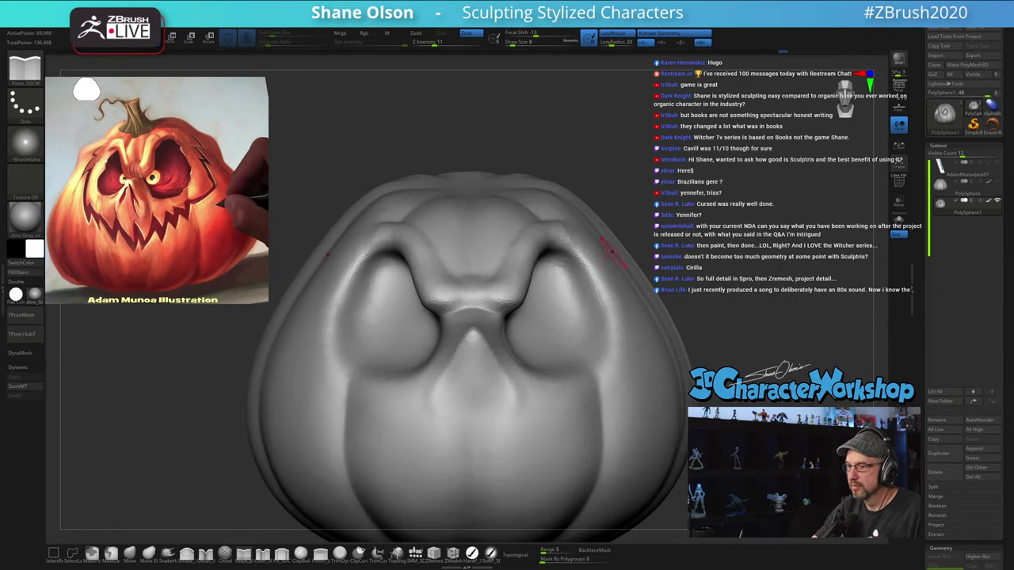
mouse_move(555, 231)
mouse_down()
mouse_move(587, 262)
mouse_move(612, 336)
mouse_up()
mouse_move(631, 345)
right_down()
mouse_move(609, 376)
mouse_move(629, 366)
right_up()
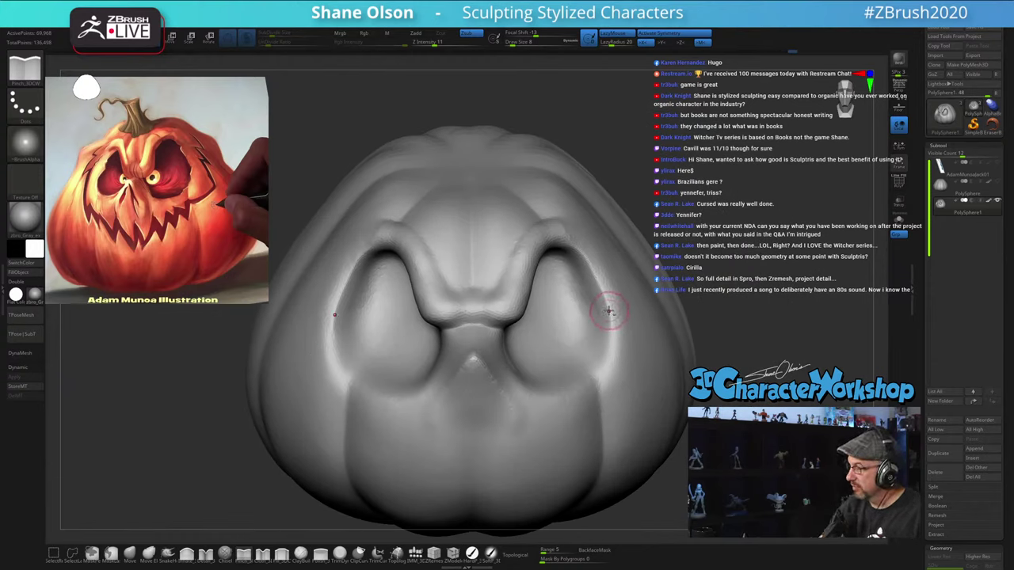
mouse_move(618, 368)
right_down()
mouse_move(594, 388)
mouse_move(621, 387)
right_up()
drag(534, 402, 598, 374)
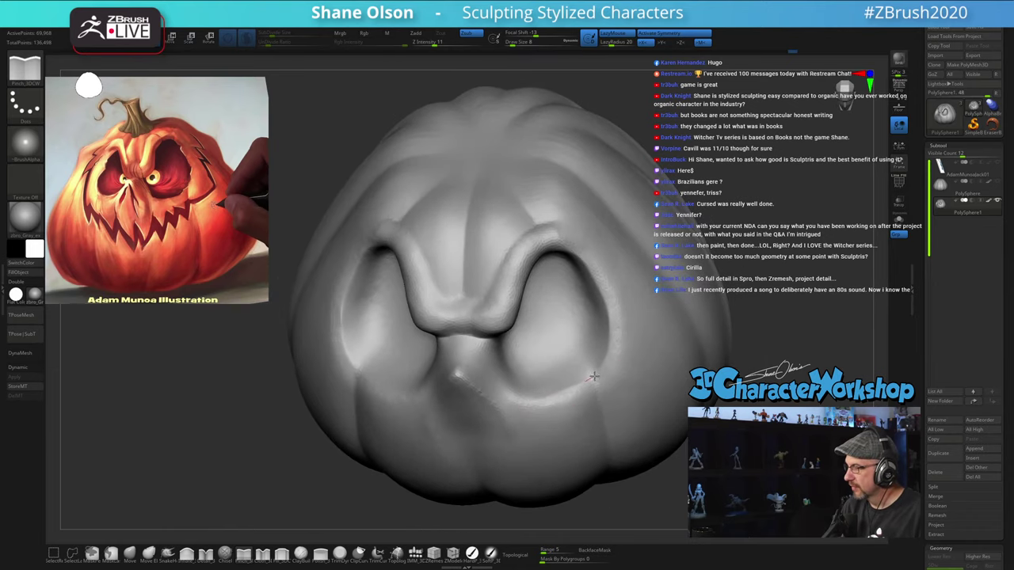
Step: Pinch the inner lower edge of the eye socket beside the nose
right_drag(605, 367, 593, 360)
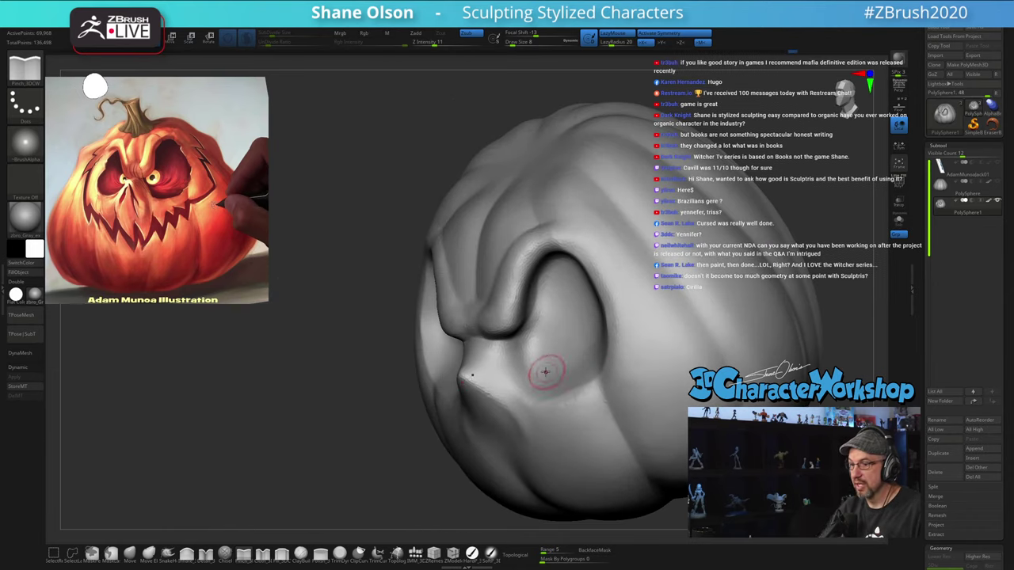
mouse_move(511, 356)
right_down()
mouse_move(528, 340)
mouse_move(524, 348)
right_up()
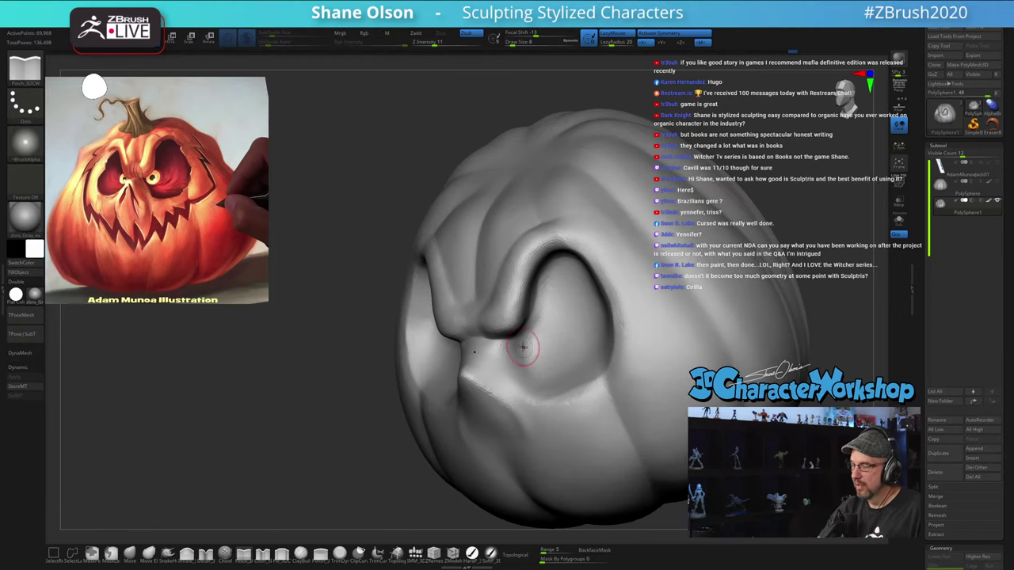
drag(508, 357, 529, 399)
right_drag(602, 414, 632, 402)
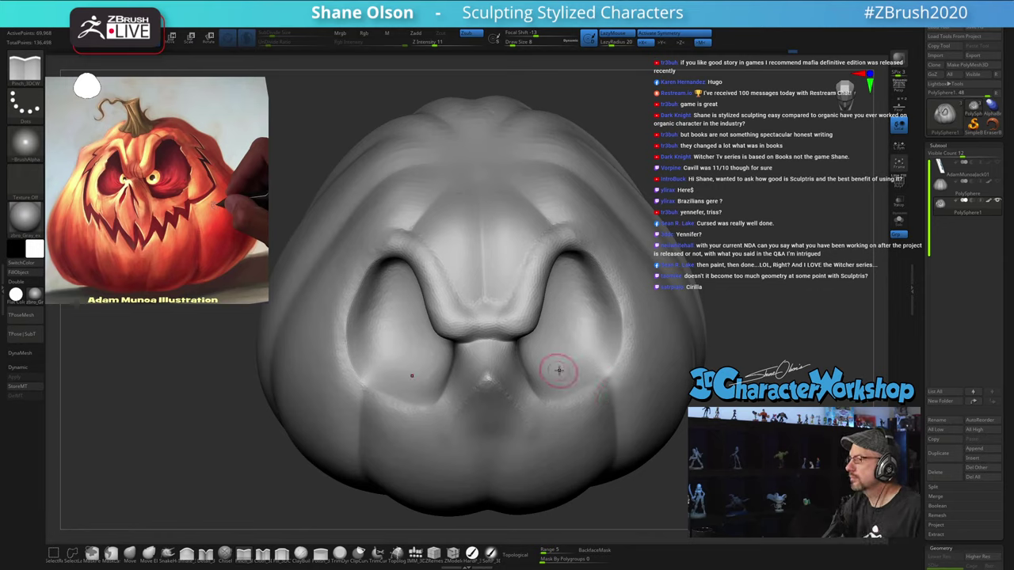
mouse_move(561, 385)
right_down()
mouse_move(596, 385)
mouse_move(566, 390)
mouse_move(584, 396)
right_up()
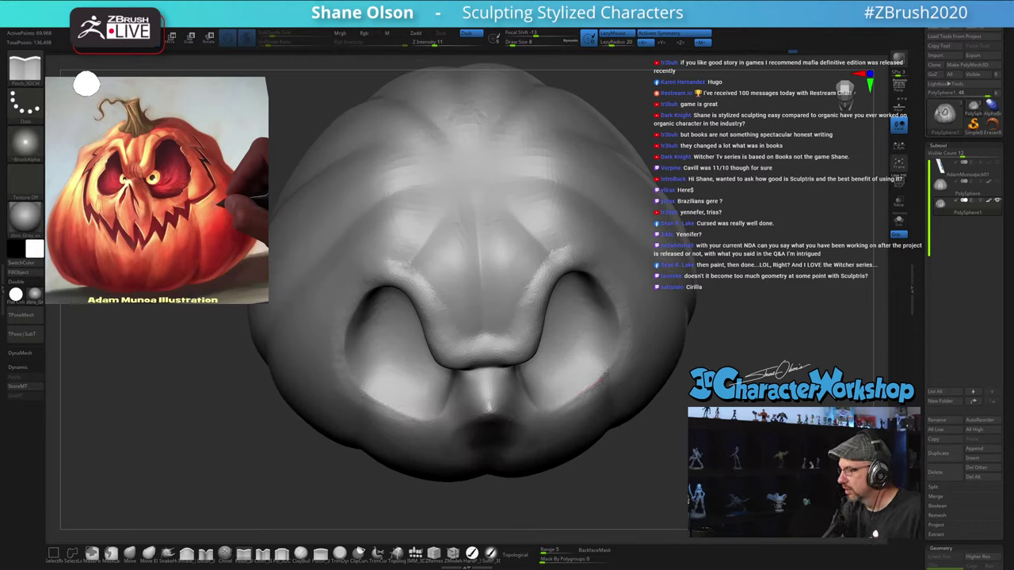
Step: Sharpen the lower outer corner of the eye socket and smooth the surface just outside its rim
right_drag(628, 358, 622, 347)
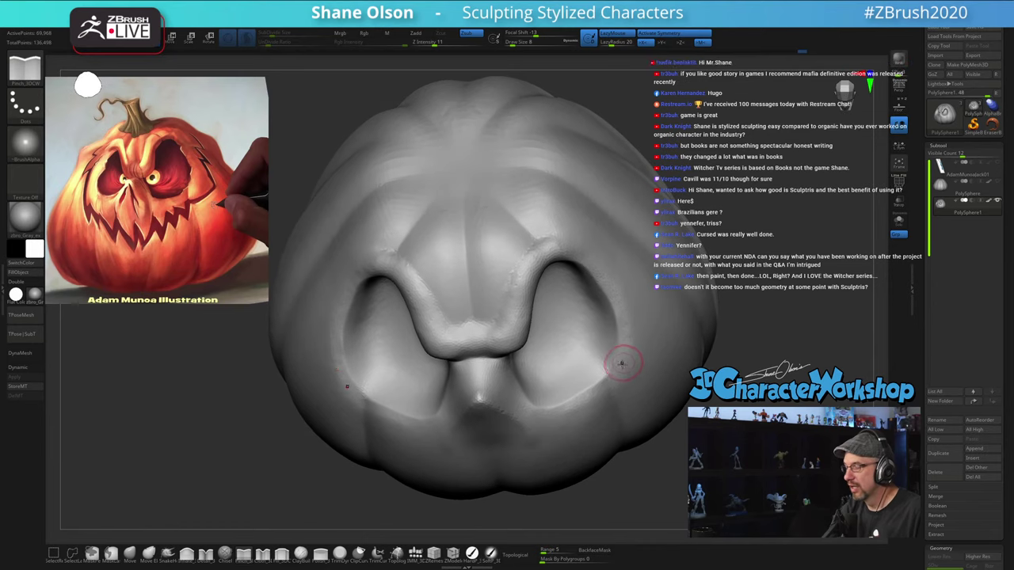
mouse_move(599, 382)
mouse_down()
mouse_move(620, 353)
mouse_move(634, 360)
mouse_up()
mouse_move(633, 321)
shift+mouse_down()
mouse_move(606, 265)
mouse_move(624, 293)
shift+mouse_up()
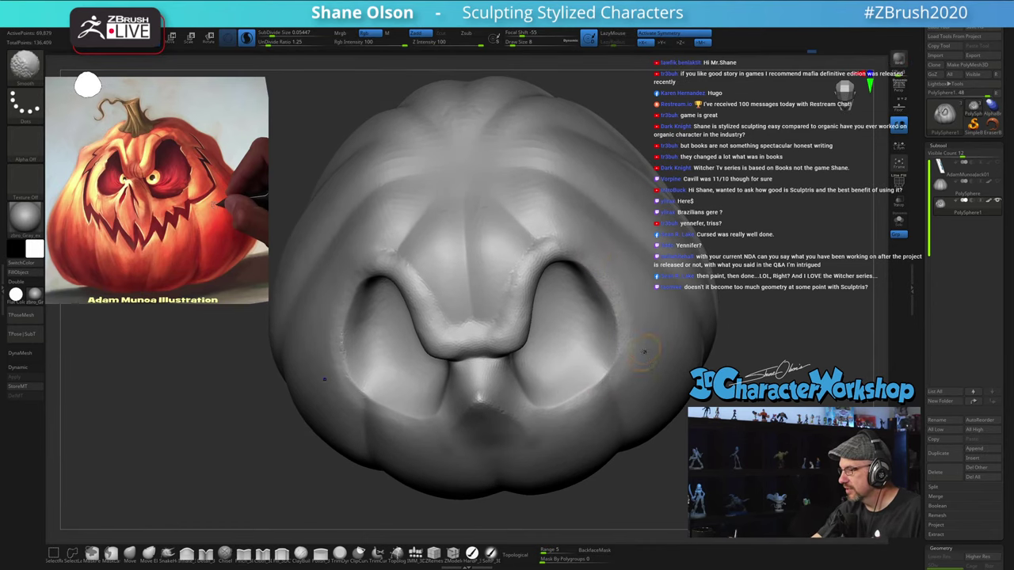
right_drag(645, 381, 635, 356)
Step: Smooth the cheek beside the nose and pinch the diagonal ridge running down from the nose tip
key(shift)
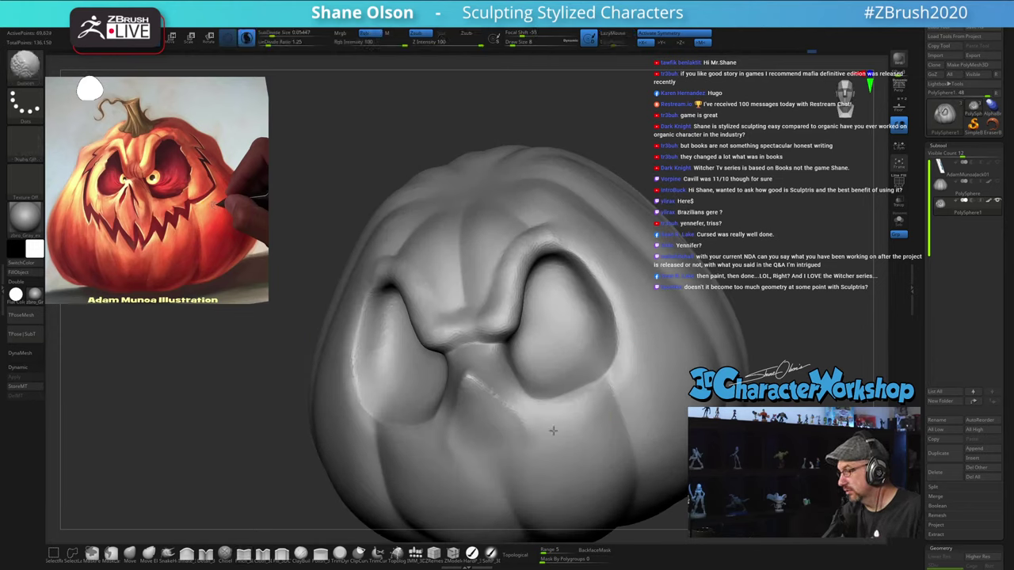
drag(517, 400, 481, 385)
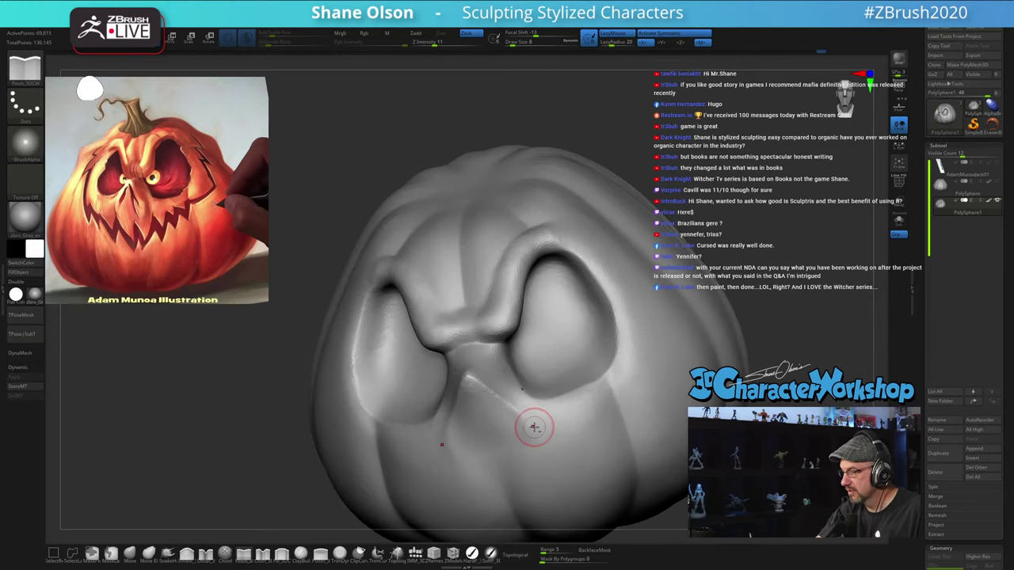
right_drag(582, 431, 589, 424)
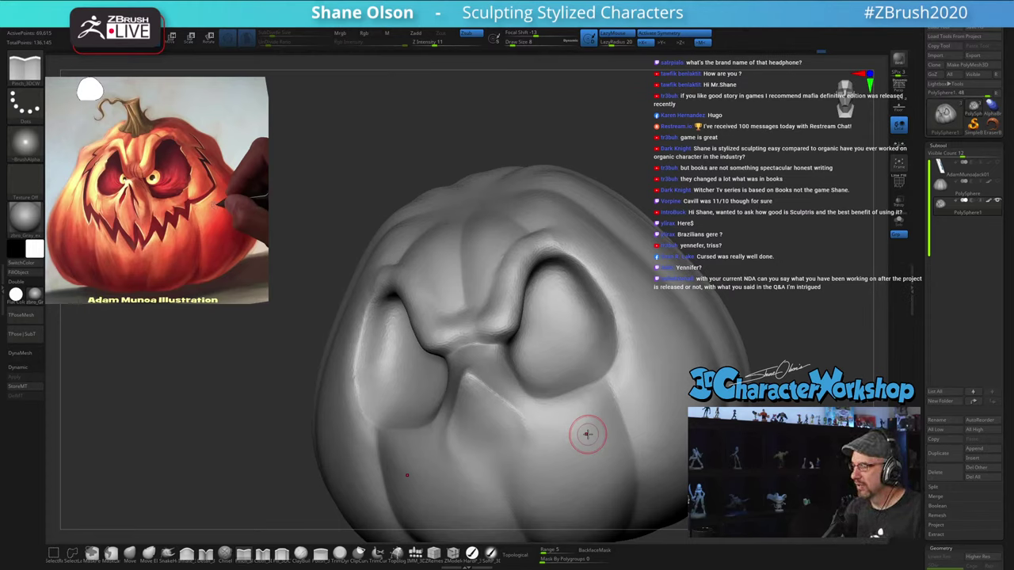
mouse_move(588, 434)
right_down()
mouse_move(654, 392)
mouse_move(643, 394)
right_up()
Step: Refine the outer rim of the eye socket with the Pinch brush and check both sockets from the front and side
drag(626, 327, 623, 323)
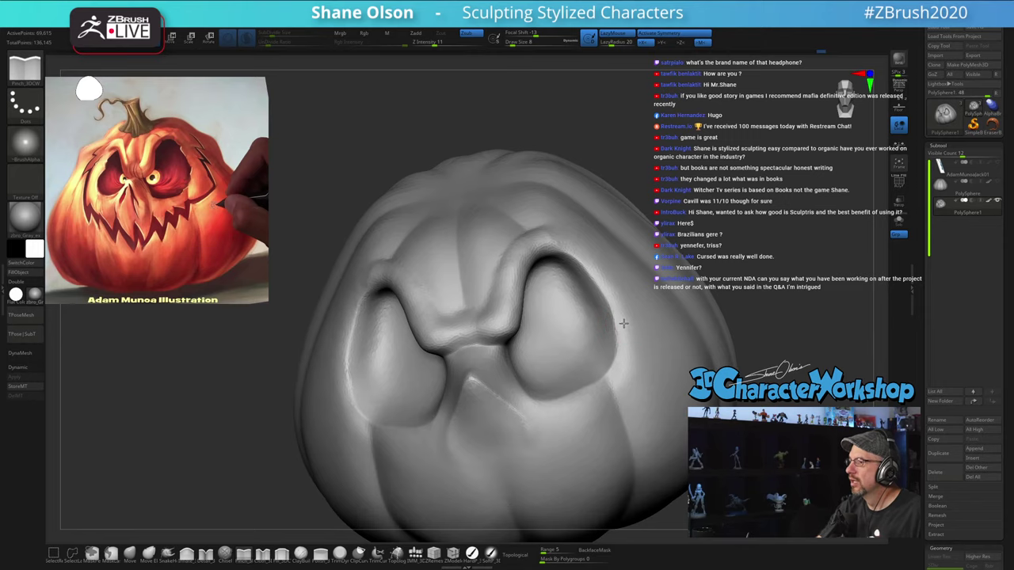
mouse_move(623, 323)
ctrl+right_down()
mouse_move(674, 326)
mouse_move(623, 326)
mouse_move(595, 356)
mouse_move(578, 331)
mouse_move(576, 350)
ctrl+right_up()
right_drag(526, 294, 529, 318)
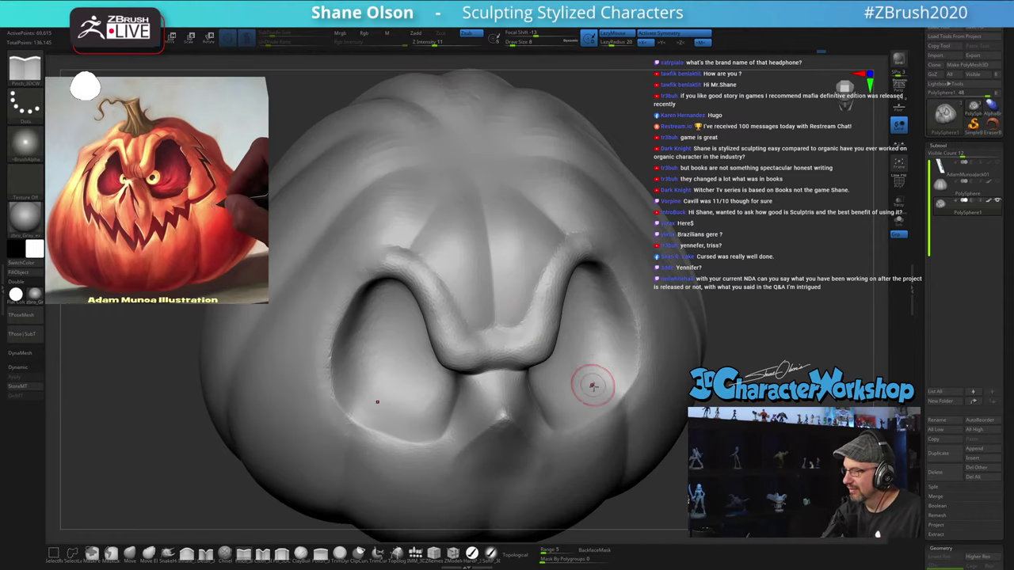
mouse_move(593, 385)
right_down()
mouse_move(573, 369)
mouse_move(582, 377)
right_up()
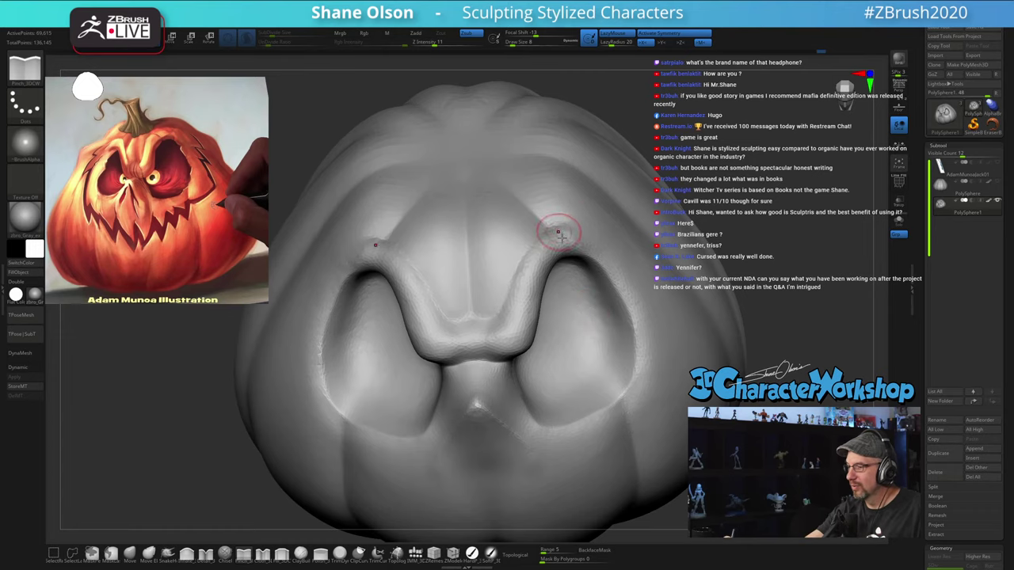
right_drag(603, 213, 581, 217)
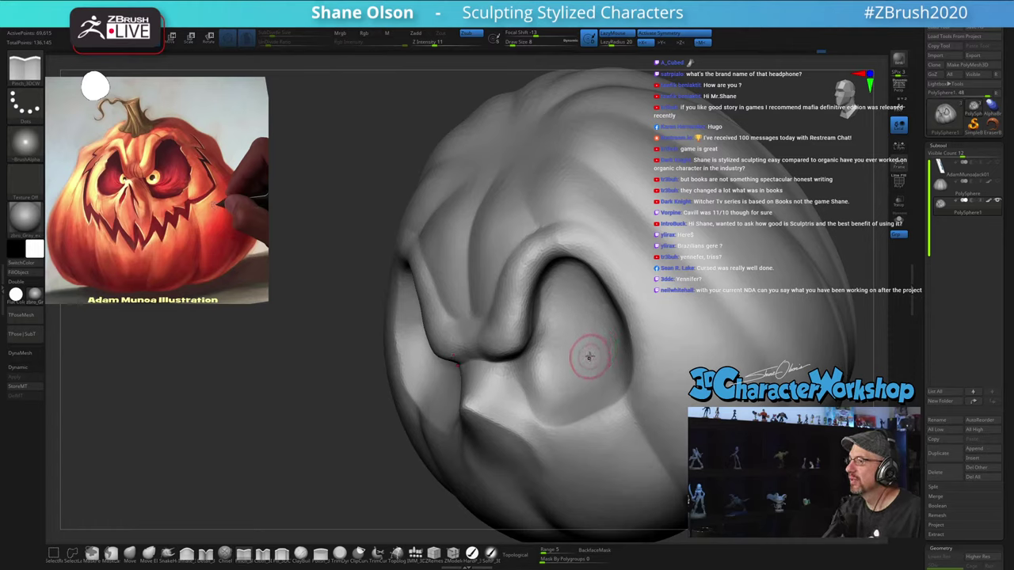
mouse_move(594, 353)
right_down()
mouse_move(597, 341)
mouse_move(600, 359)
right_up()
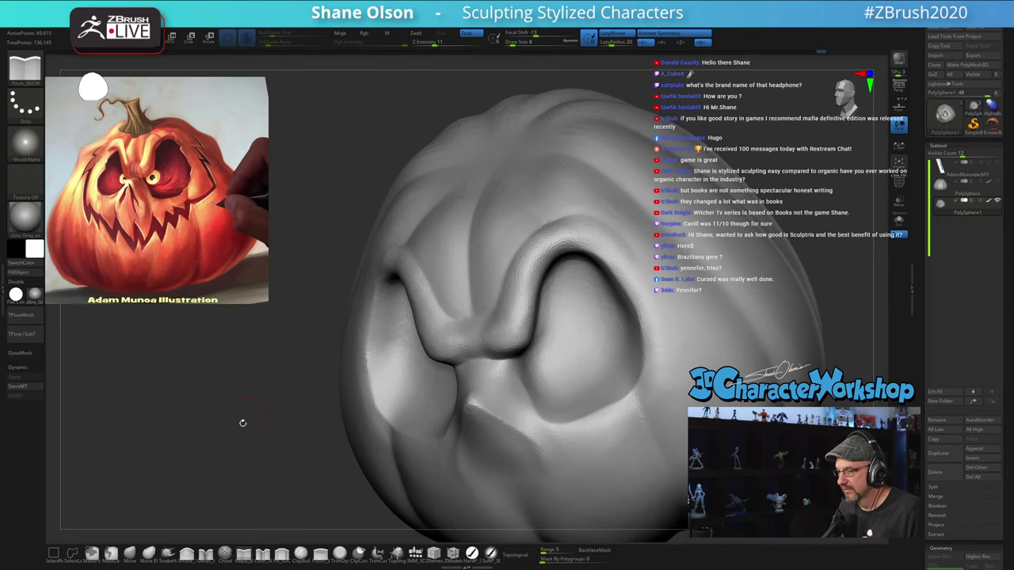
Step: Smooth the brow ridge above the eye socket and the surface around the socket's upper outer corner
mouse_move(243, 423)
mouse_down()
mouse_move(317, 428)
mouse_move(287, 393)
mouse_up()
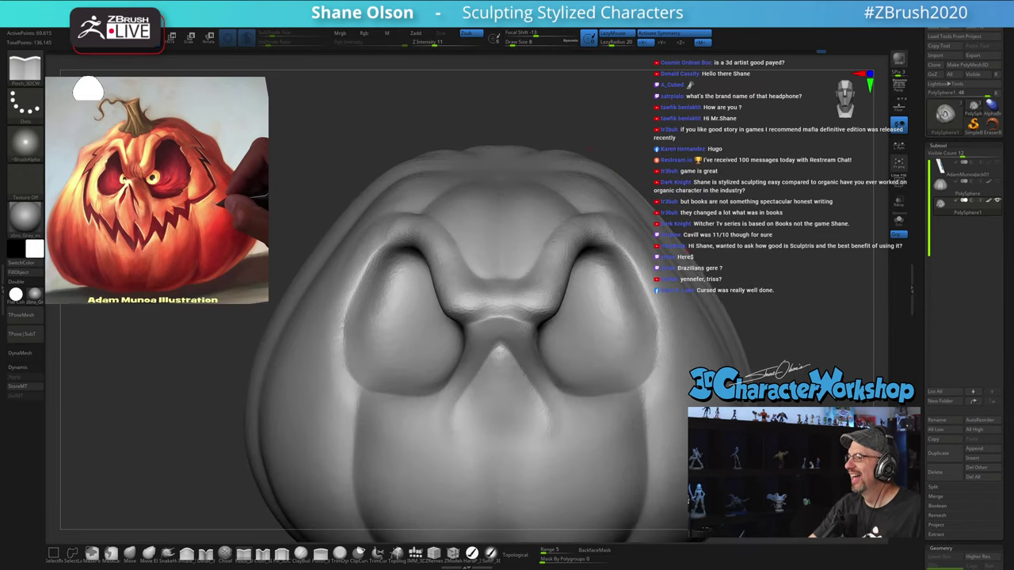
mouse_move(749, 324)
alt+mouse_down()
mouse_move(700, 259)
mouse_move(668, 271)
mouse_move(594, 273)
mouse_move(672, 278)
mouse_move(697, 265)
mouse_move(684, 271)
alt+mouse_up()
mouse_move(660, 257)
mouse_down()
mouse_move(700, 275)
mouse_move(679, 260)
mouse_up()
shift+drag(480, 249, 457, 259)
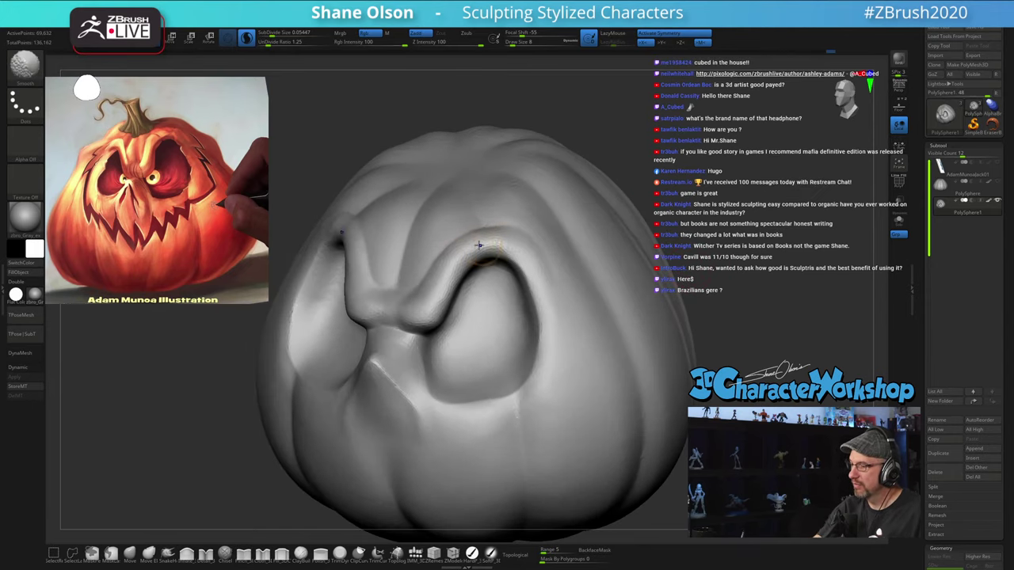
shift+drag(517, 246, 543, 286)
mouse_move(693, 295)
mouse_down()
mouse_move(748, 305)
mouse_move(741, 301)
mouse_up()
shift+drag(536, 289, 544, 295)
Step: Pinch the upper rim of the eye socket under the brow and continue down its outer edge
mouse_move(696, 305)
mouse_down()
mouse_move(656, 304)
mouse_move(672, 307)
mouse_up()
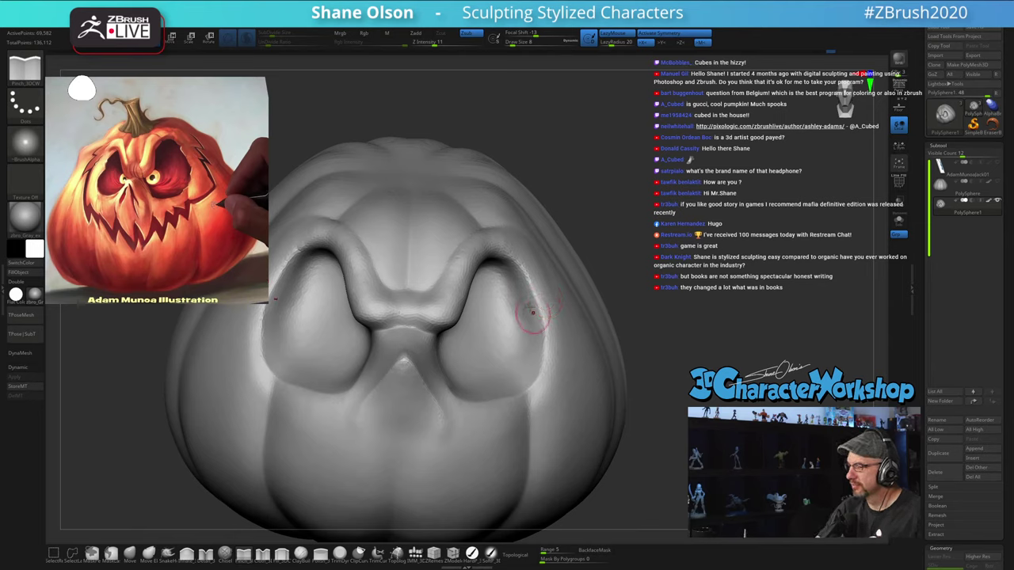
drag(662, 313, 719, 303)
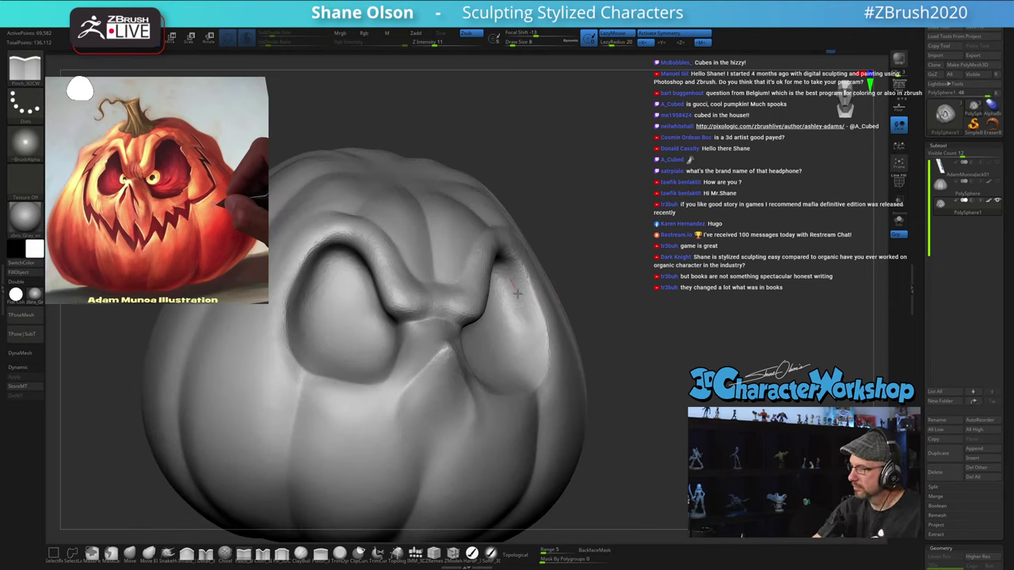
drag(636, 368, 603, 376)
right_drag(489, 308, 486, 290)
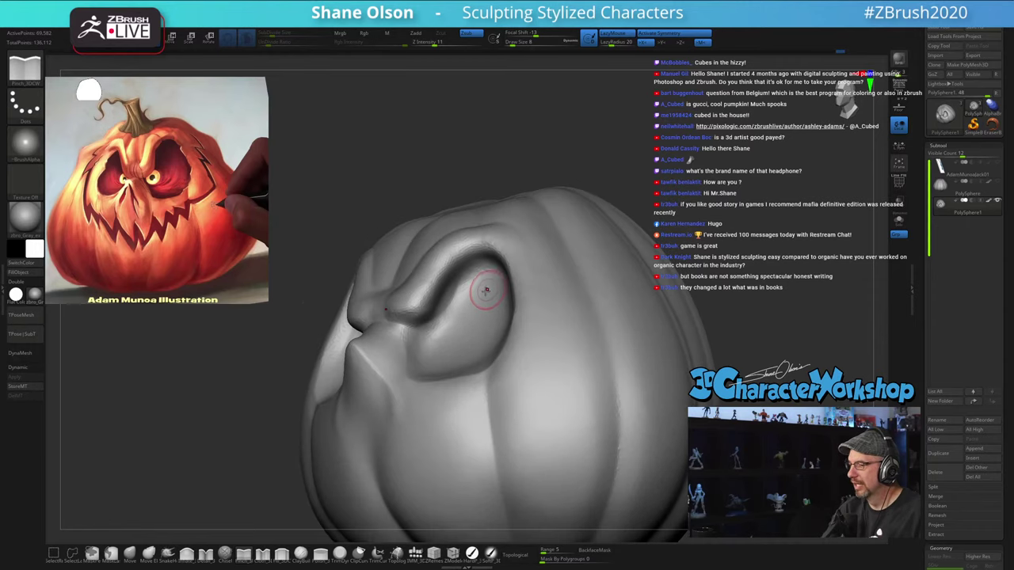
drag(459, 285, 475, 274)
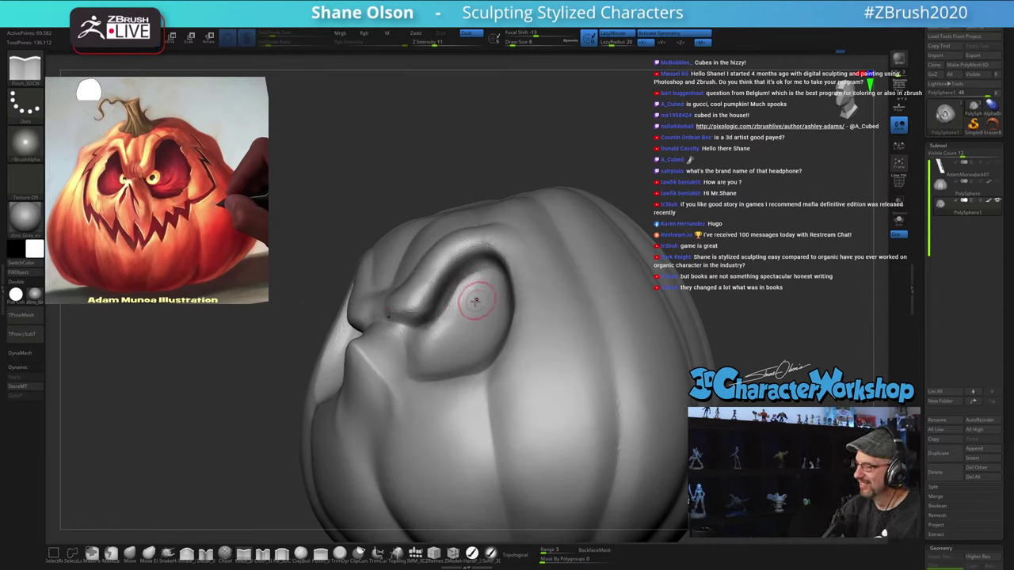
right_drag(475, 299, 491, 292)
drag(493, 268, 529, 287)
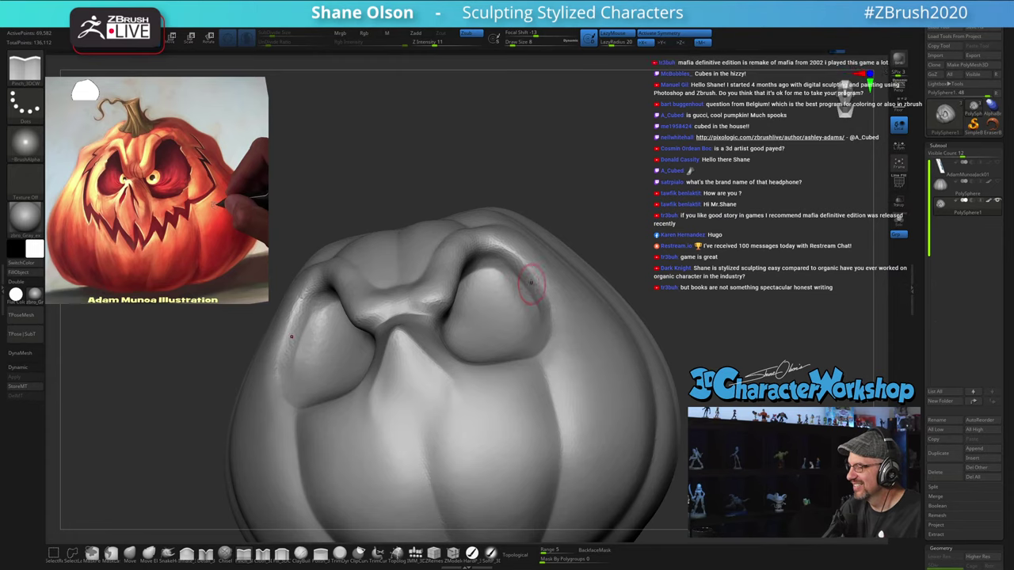
mouse_move(531, 290)
right_down()
mouse_move(512, 305)
mouse_move(542, 296)
right_up()
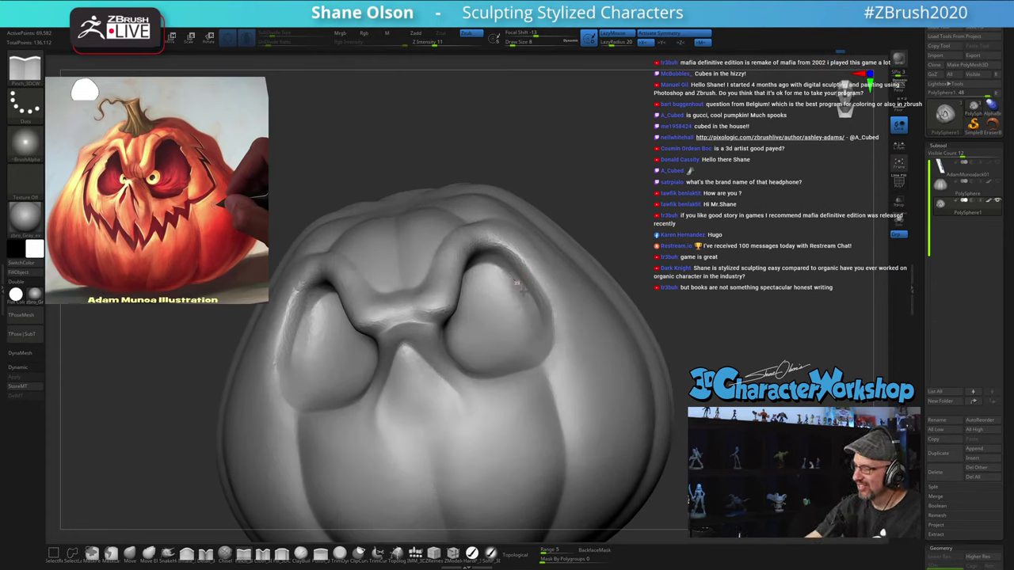
mouse_move(523, 292)
mouse_down()
mouse_move(551, 339)
mouse_move(537, 330)
mouse_up()
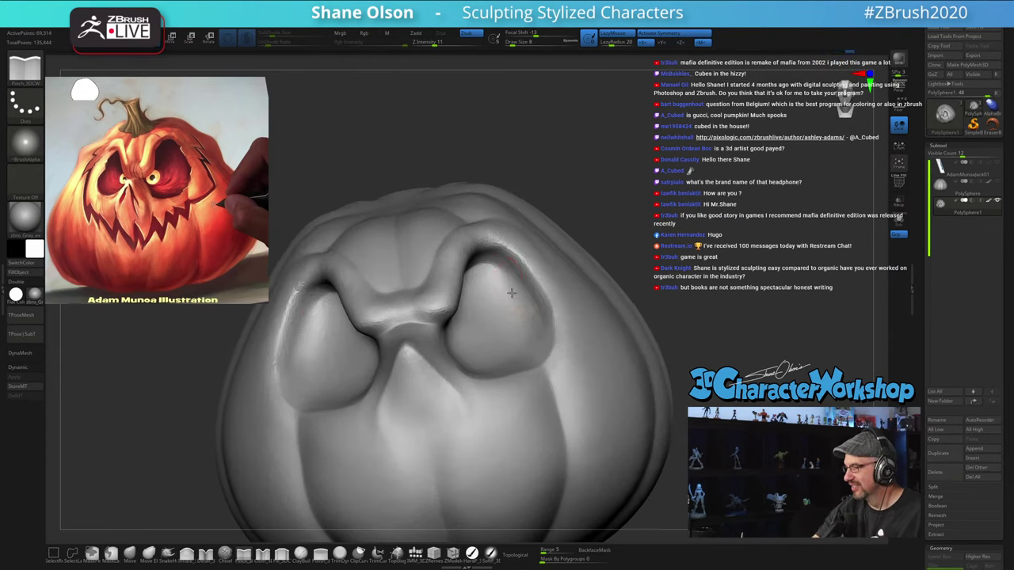
Step: Pinch the lower inner edge of the eye socket beside the nose to sharpen its rim
mouse_move(518, 301)
right_down()
mouse_move(473, 316)
mouse_move(457, 339)
right_up()
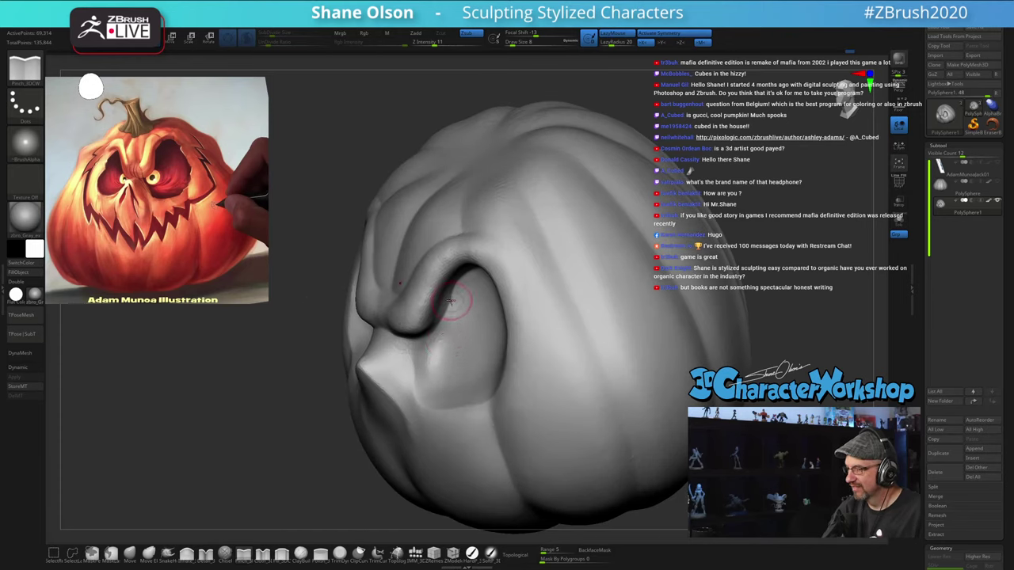
drag(430, 386, 438, 391)
right_drag(441, 353, 455, 394)
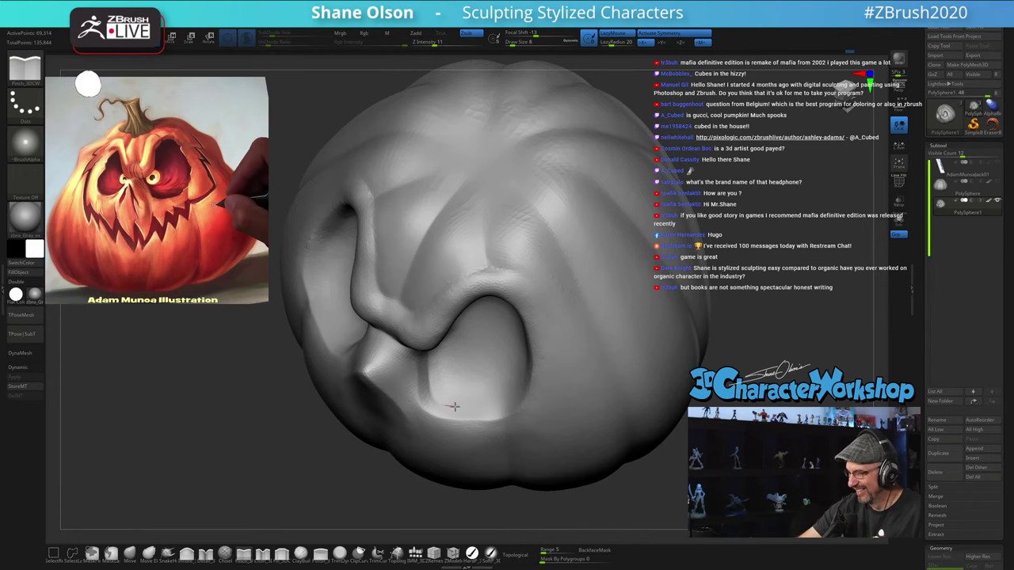
Step: Refine the lower rims of the eye sockets with fine brush strokes and smooth the surface inside them
drag(491, 402, 500, 399)
mouse_move(489, 368)
right_down()
mouse_move(499, 328)
mouse_move(526, 353)
mouse_move(538, 344)
mouse_move(651, 362)
mouse_move(629, 314)
mouse_move(643, 335)
mouse_move(612, 342)
mouse_move(677, 337)
mouse_move(661, 363)
right_up()
mouse_move(677, 309)
right_down()
mouse_move(676, 329)
mouse_move(649, 323)
right_up()
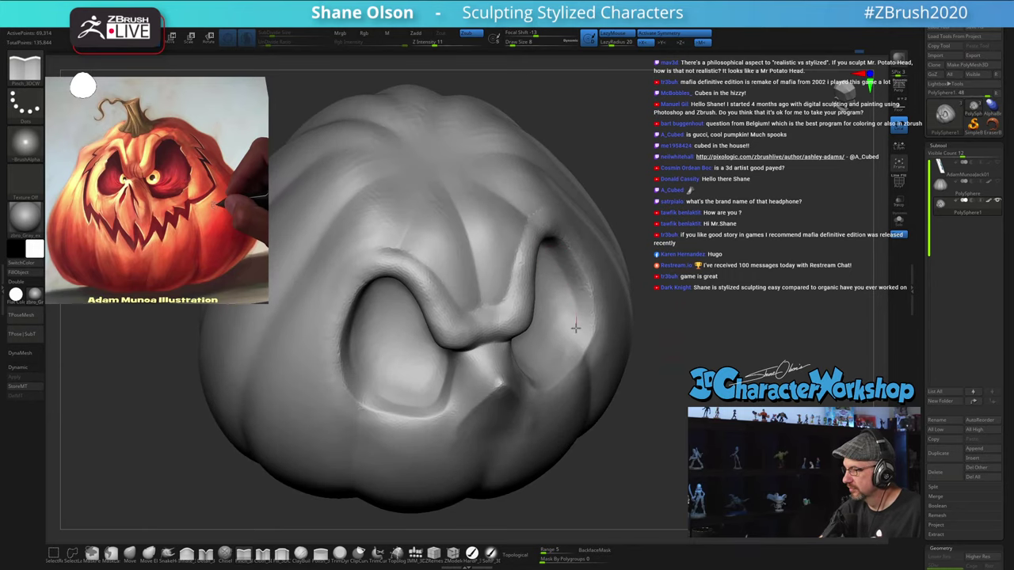
right_drag(673, 428, 660, 405)
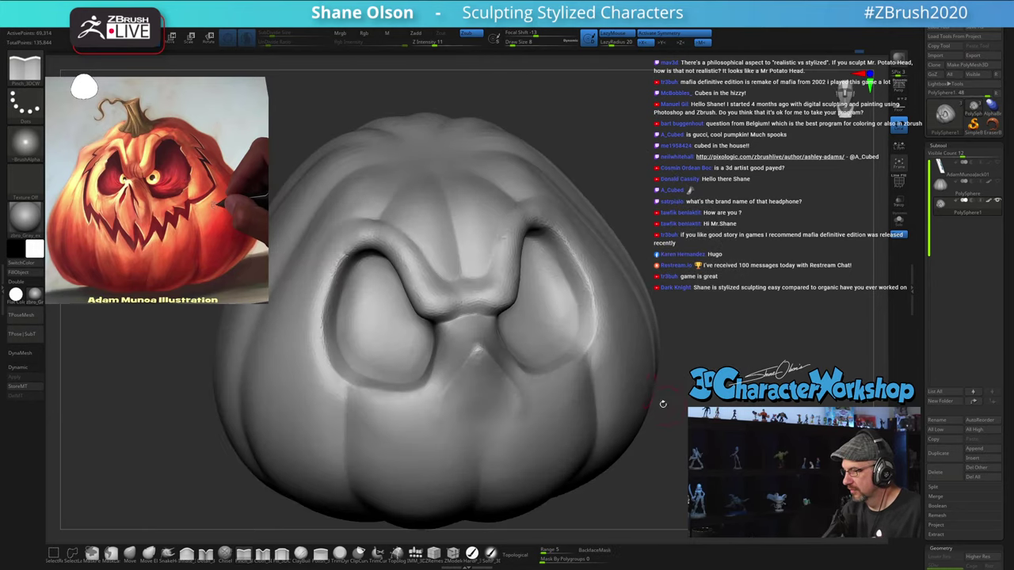
shift+drag(560, 282, 560, 292)
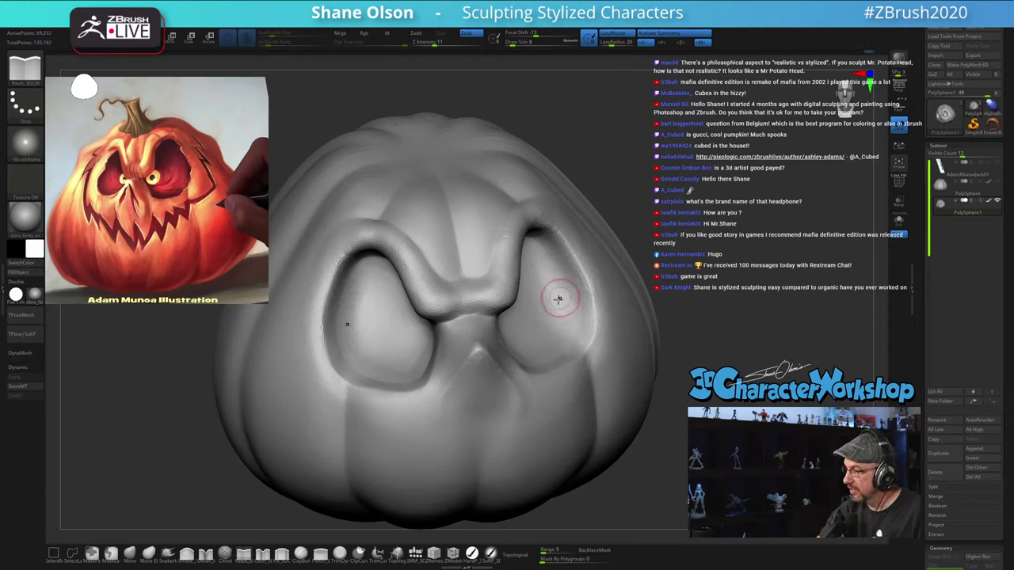
mouse_move(560, 297)
right_down()
mouse_move(534, 298)
mouse_move(564, 281)
right_up()
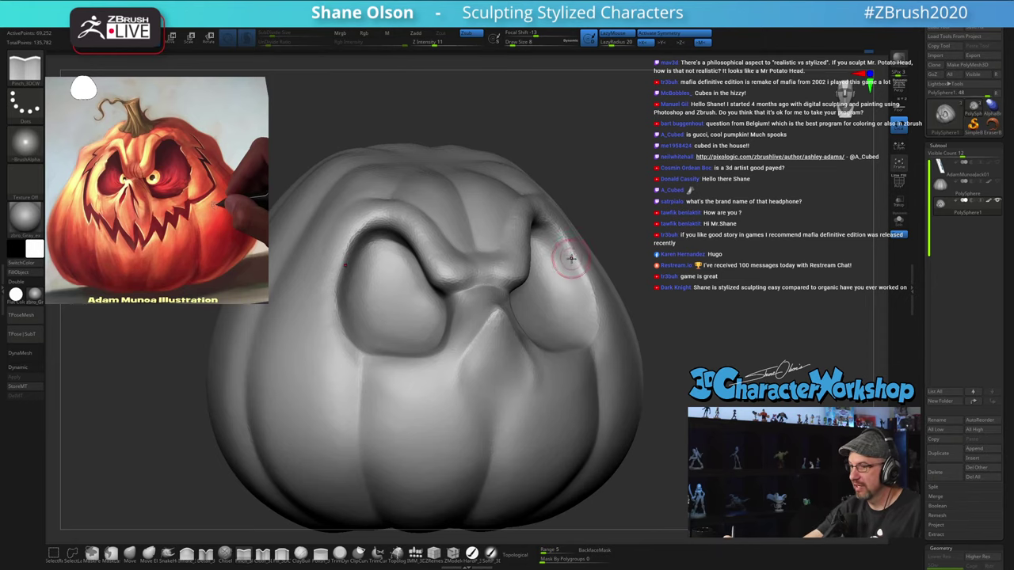
ctrl+right_drag(694, 306, 690, 314)
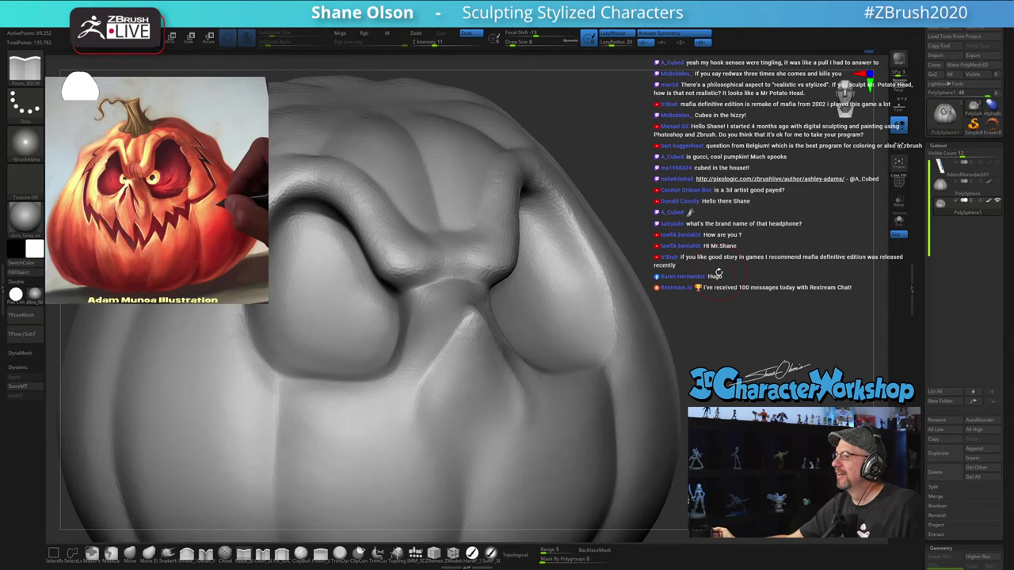
Step: Smooth the pumpkin's surface around the nose and the area directly below it
shift+drag(742, 197, 720, 180)
mouse_move(713, 253)
mouse_down()
mouse_move(717, 238)
mouse_move(776, 242)
mouse_move(715, 249)
mouse_up()
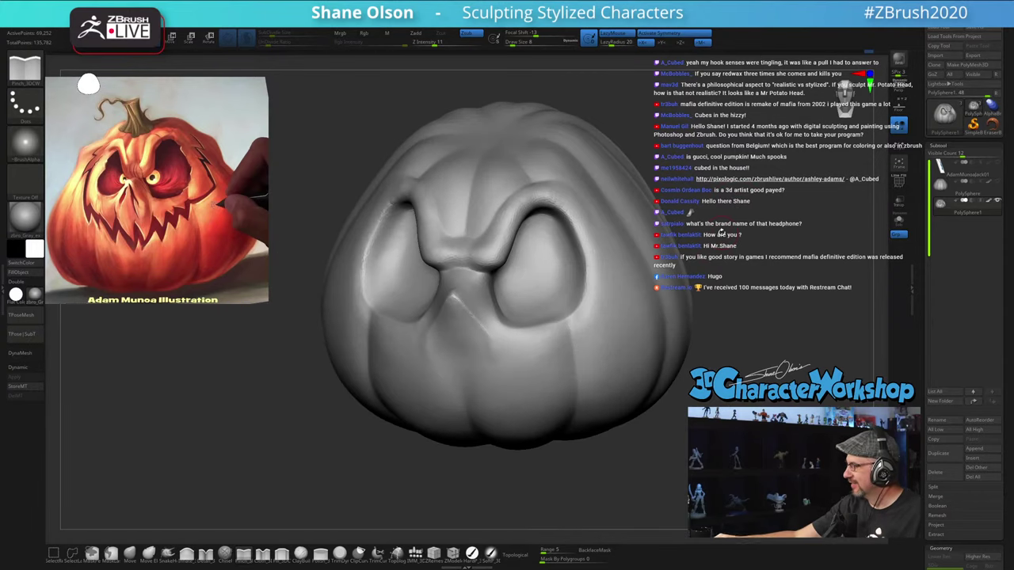
alt+right_drag(619, 238, 614, 283)
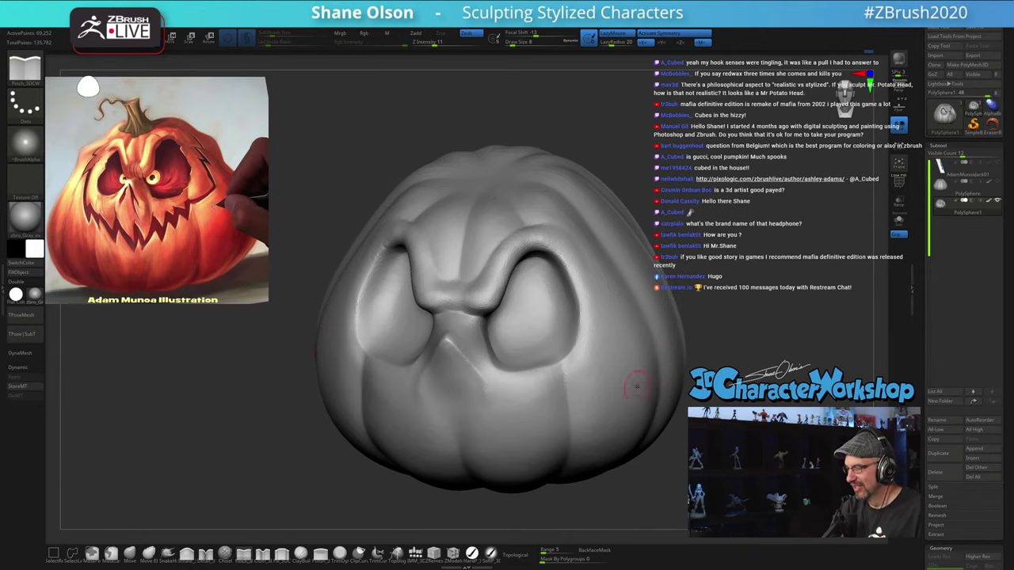
shift+drag(495, 407, 485, 393)
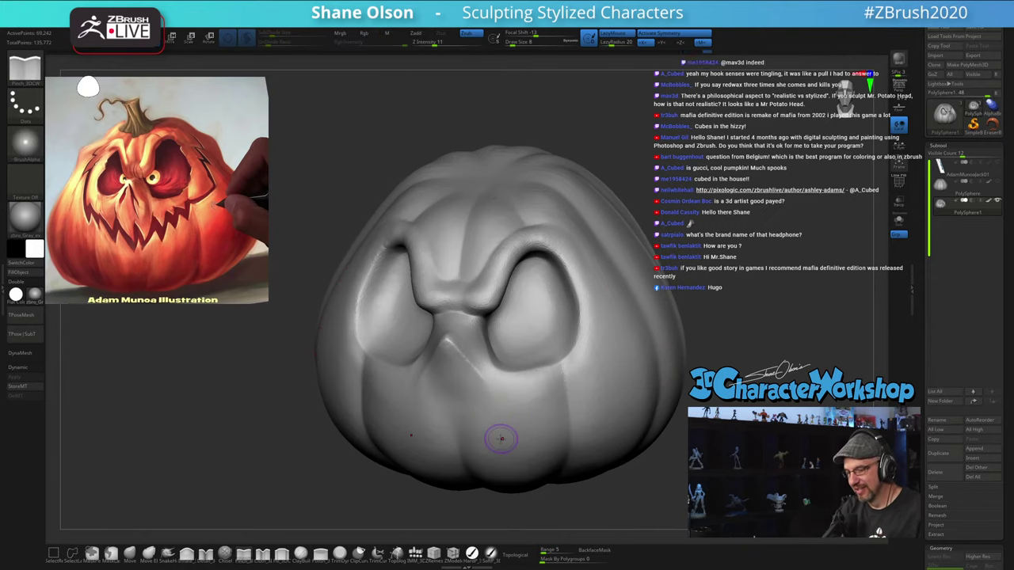
mouse_move(498, 398)
right_down()
mouse_move(507, 383)
mouse_move(483, 411)
mouse_move(462, 411)
right_up()
shift+drag(431, 341, 446, 367)
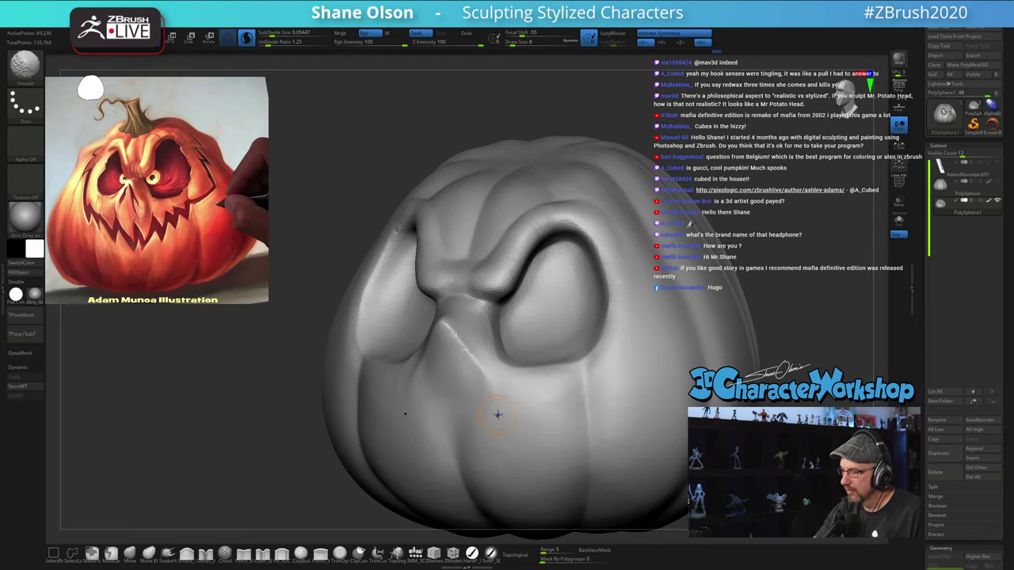
ctrl+right_drag(584, 444, 604, 433)
mouse_move(674, 432)
right_down()
mouse_move(678, 412)
mouse_move(657, 377)
right_up()
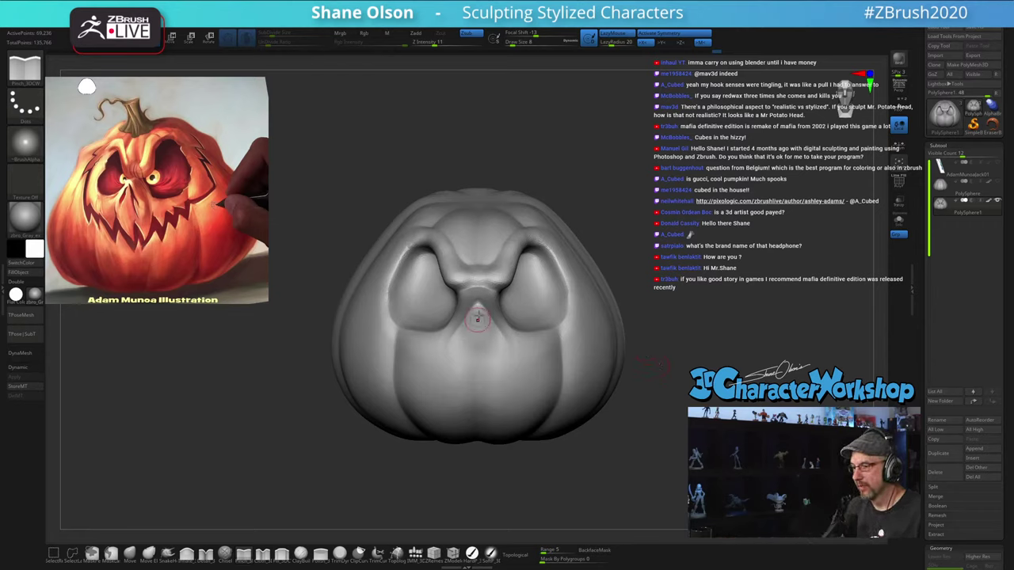
Step: Switch to the Move brush at draw size 59 and reshape the nose ridge between the eyes
right_drag(654, 367, 667, 339)
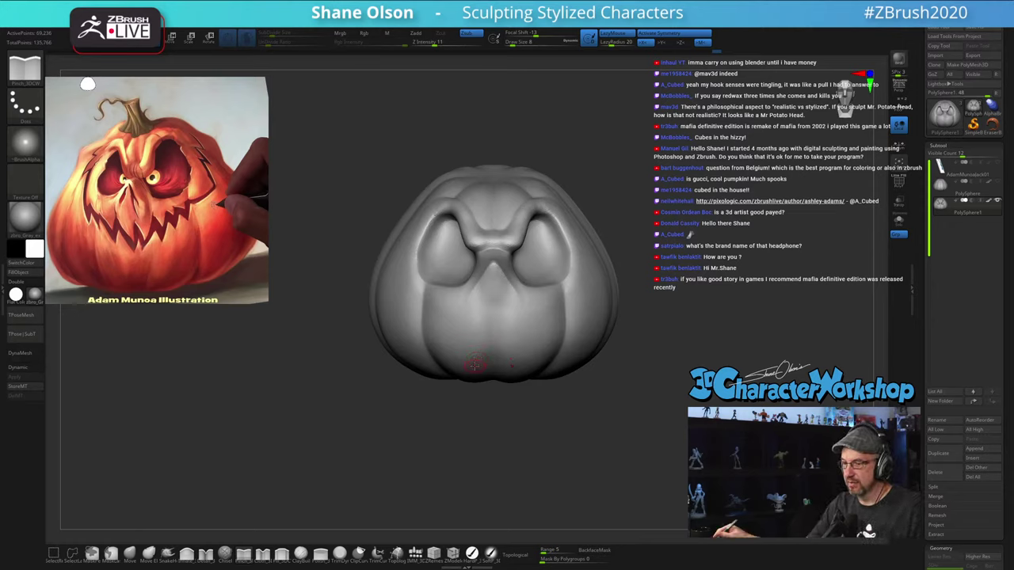
click(130, 554)
key(s)
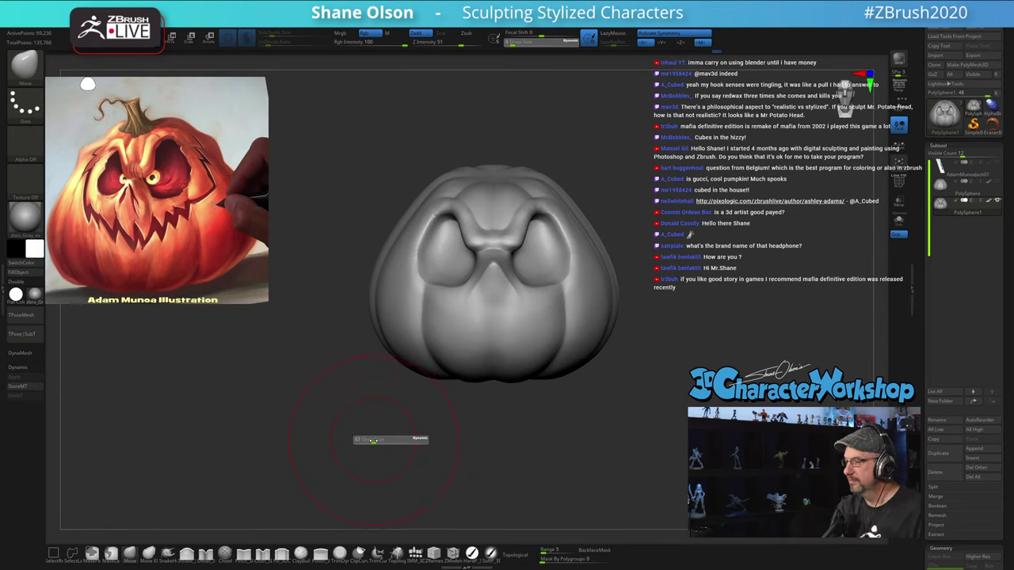
drag(373, 441, 372, 441)
right_drag(592, 411, 587, 430)
right_click(589, 430)
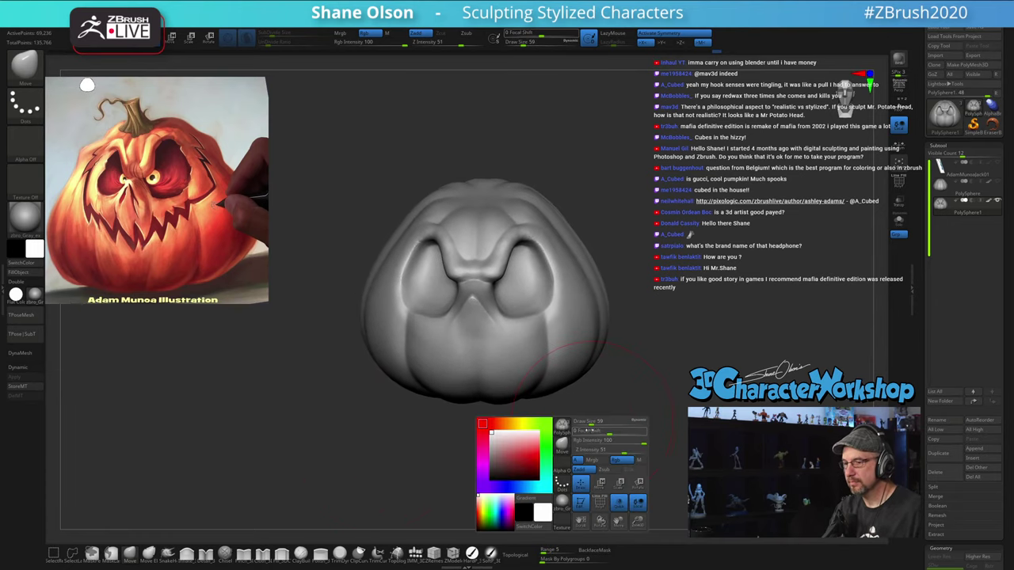
mouse_move(613, 382)
ctrl+right_down()
mouse_move(620, 412)
mouse_move(631, 413)
mouse_move(619, 391)
ctrl+right_up()
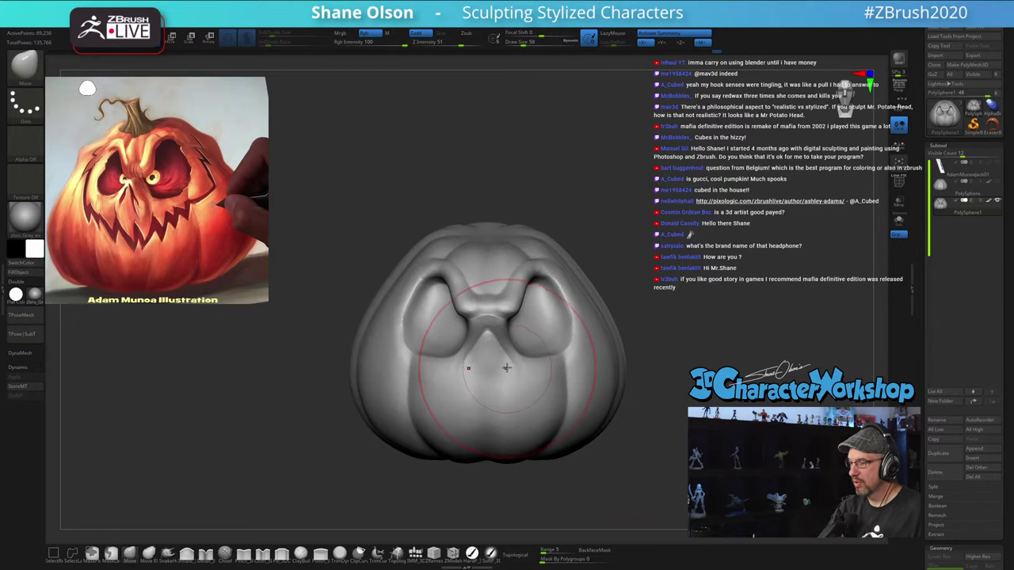
alt+right_drag(507, 367, 552, 380)
right_drag(553, 379, 518, 362)
drag(497, 348, 493, 340)
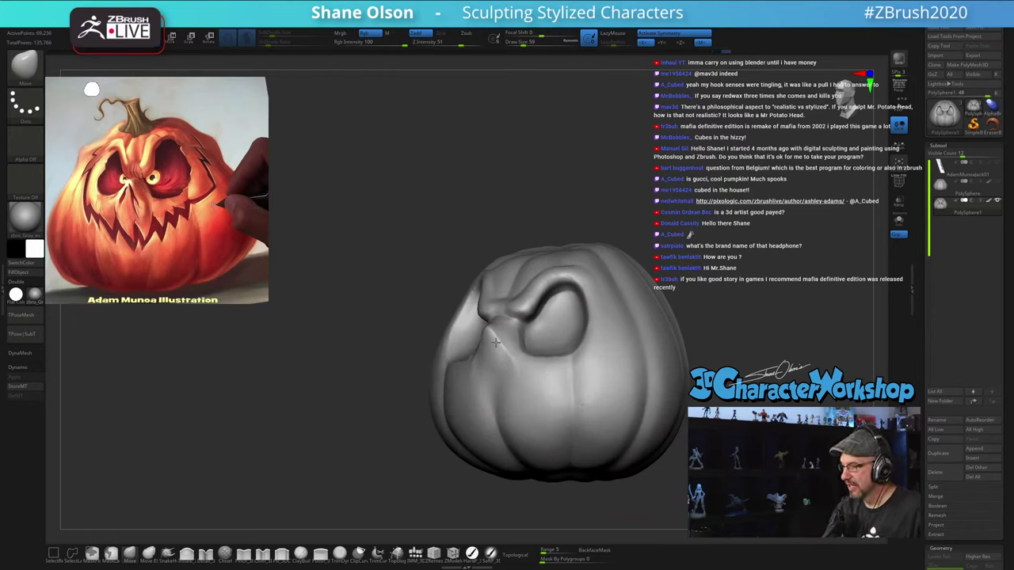
Step: Reshape the outer edges of the eye sockets and the adjoining cheeks with the large Move brush
right_drag(543, 357, 568, 359)
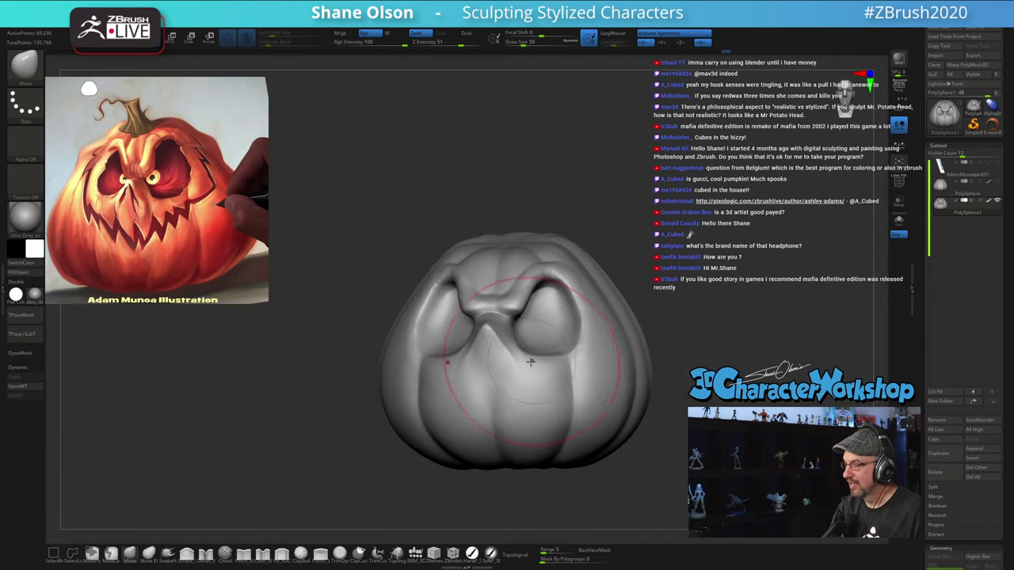
drag(579, 352, 584, 353)
right_drag(591, 358, 567, 352)
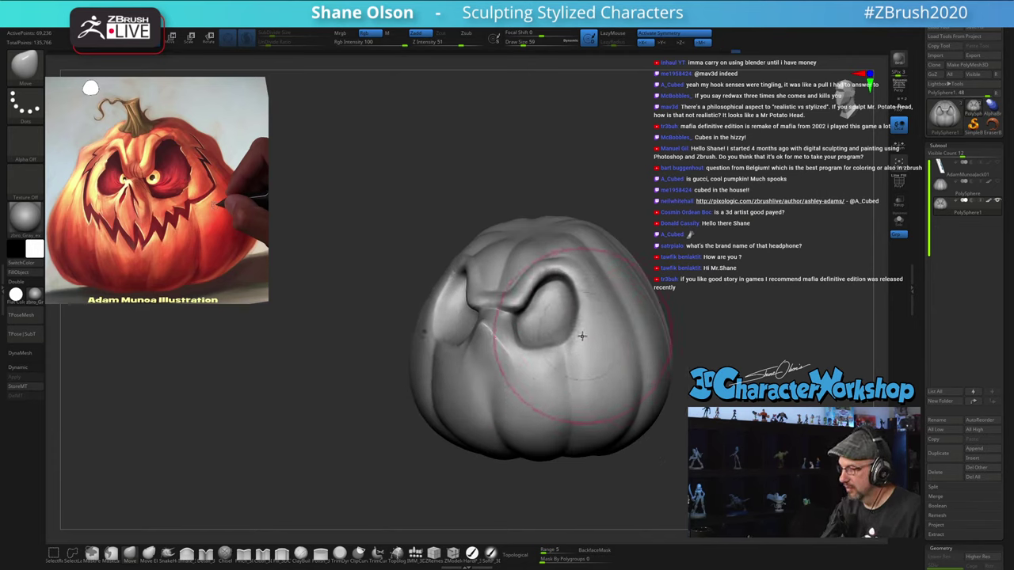
drag(582, 336, 588, 306)
mouse_move(588, 317)
right_down()
mouse_move(635, 328)
mouse_move(556, 323)
right_up()
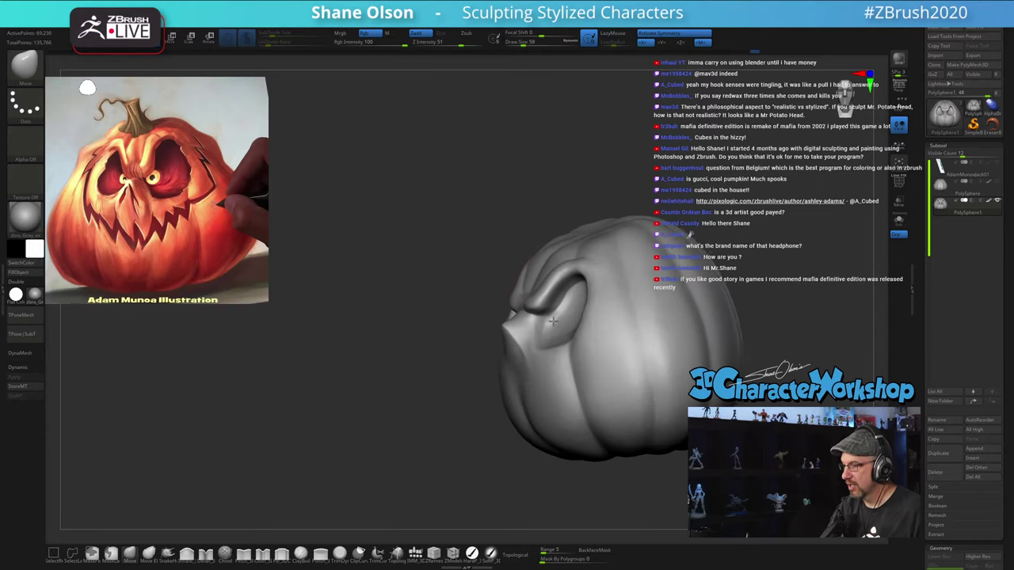
drag(597, 321, 610, 335)
right_drag(618, 340, 590, 342)
right_drag(653, 360, 667, 356)
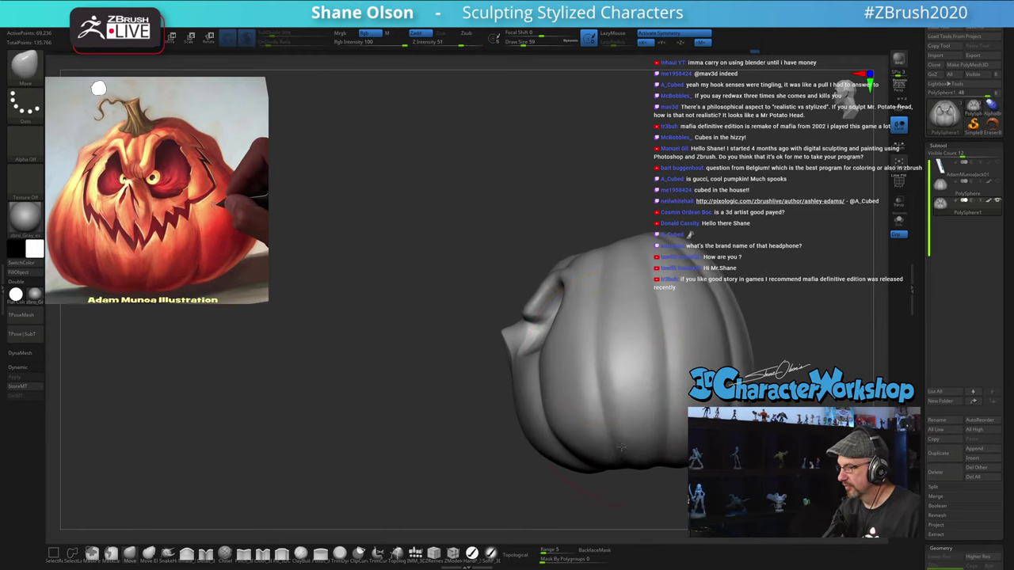
mouse_move(564, 357)
right_down()
mouse_move(600, 341)
mouse_move(580, 349)
right_up()
mouse_move(550, 317)
ctrl+right_down()
mouse_move(548, 337)
mouse_move(571, 316)
ctrl+right_up()
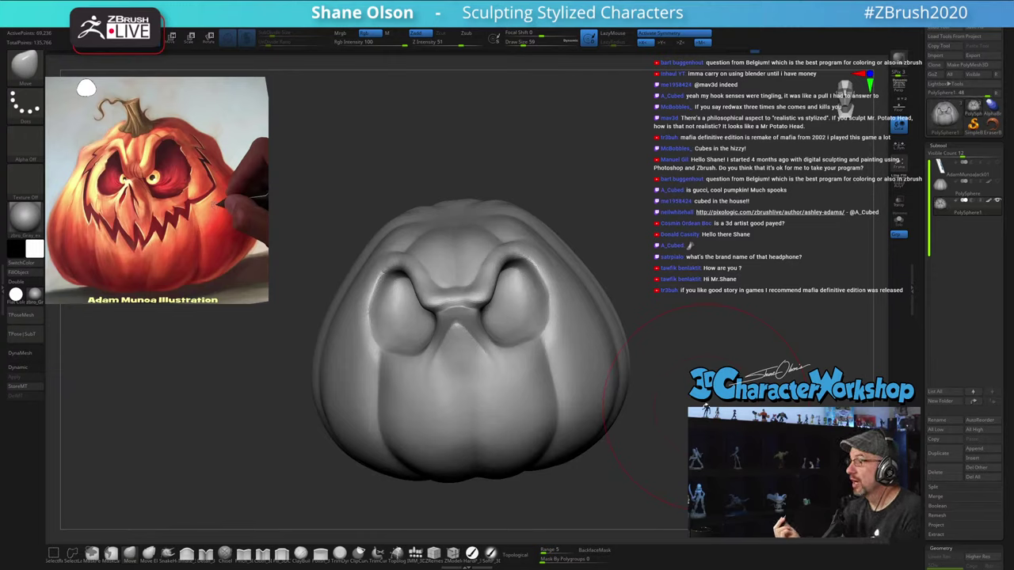
Step: Reduce the Move brush to draw size 22, then reshape and smooth the forehead above the brow ridges
right_drag(652, 320, 656, 304)
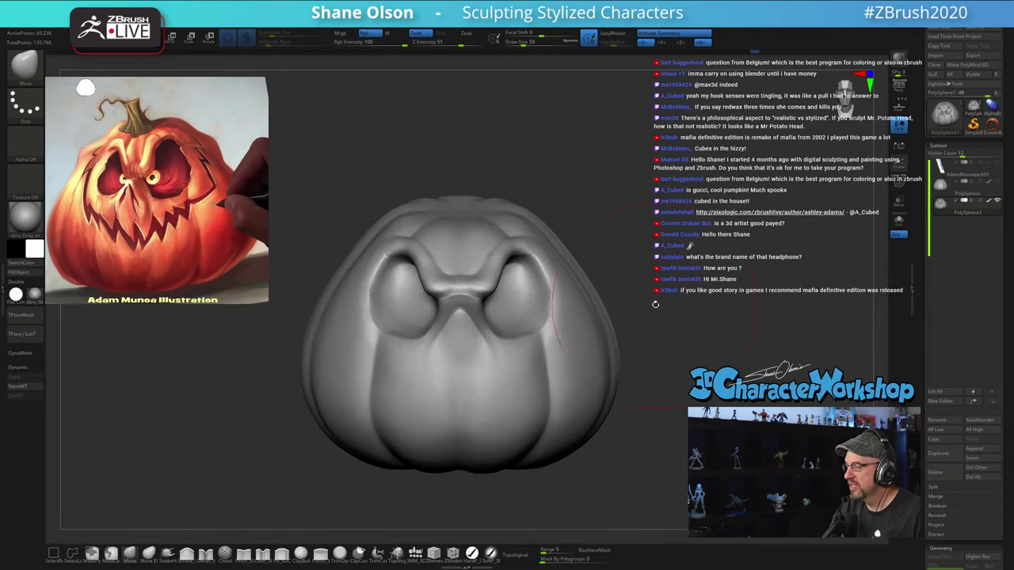
drag(640, 257, 624, 311)
key(s)
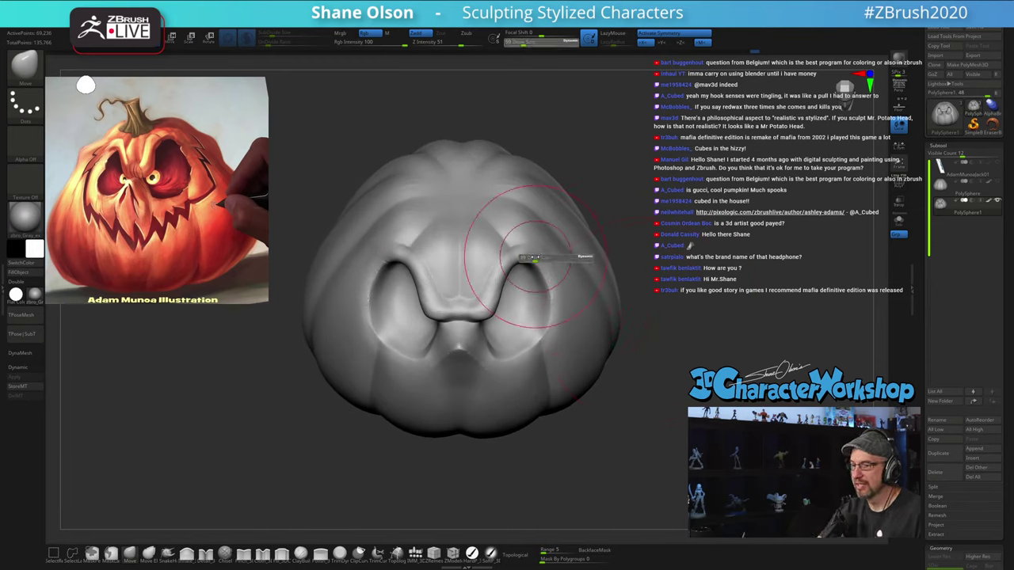
drag(530, 259, 533, 258)
right_drag(530, 236, 497, 225)
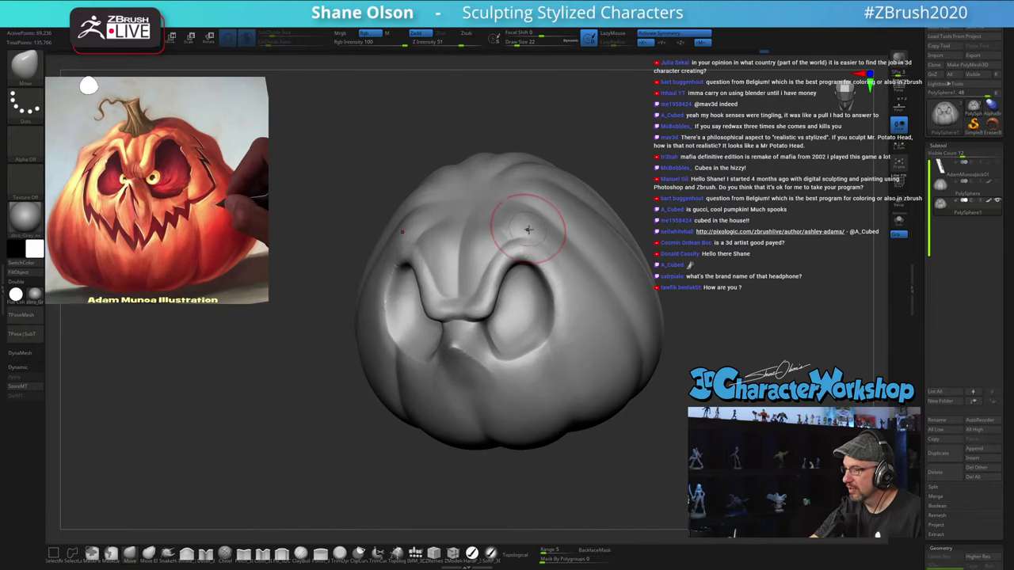
mouse_move(526, 208)
right_down()
mouse_move(551, 175)
mouse_move(542, 174)
right_up()
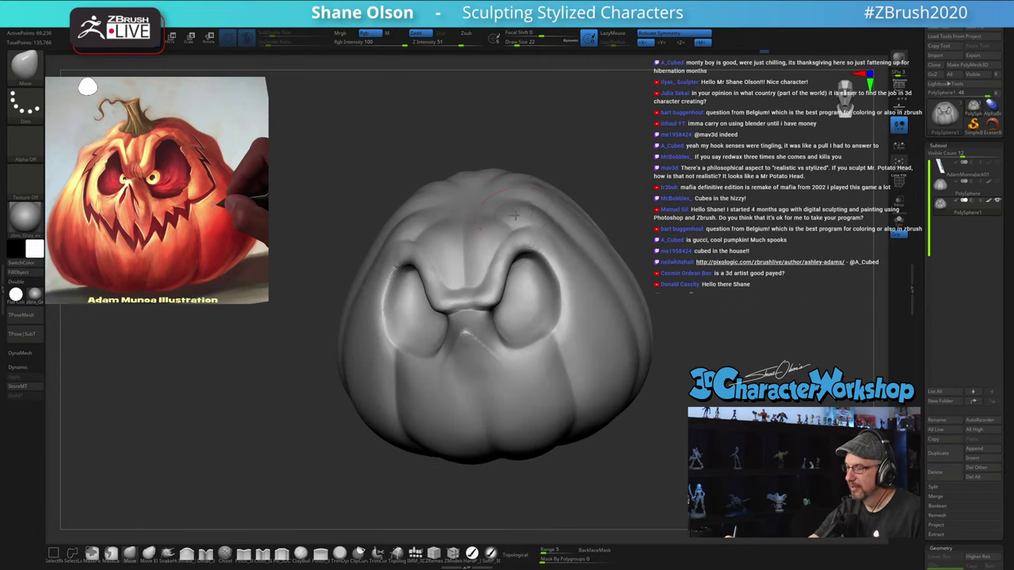
mouse_move(524, 211)
right_down()
mouse_move(514, 235)
mouse_move(533, 243)
right_up()
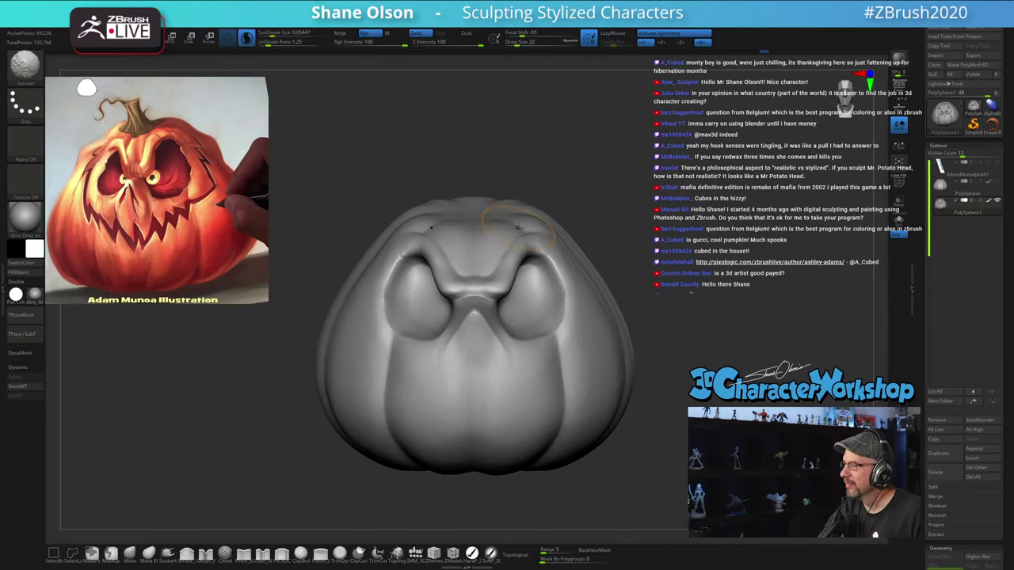
right_drag(655, 254, 648, 265)
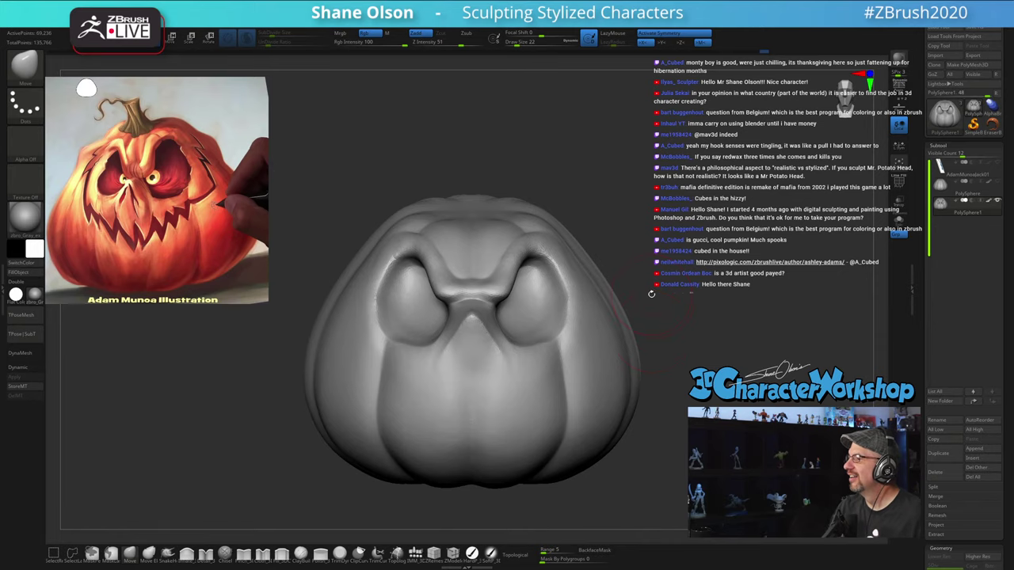
Step: Reduce the Move brush to draw size 7 and adjust the upper outer corner of the eye socket under the brow
right_drag(652, 271, 639, 255)
right_drag(464, 244, 451, 257)
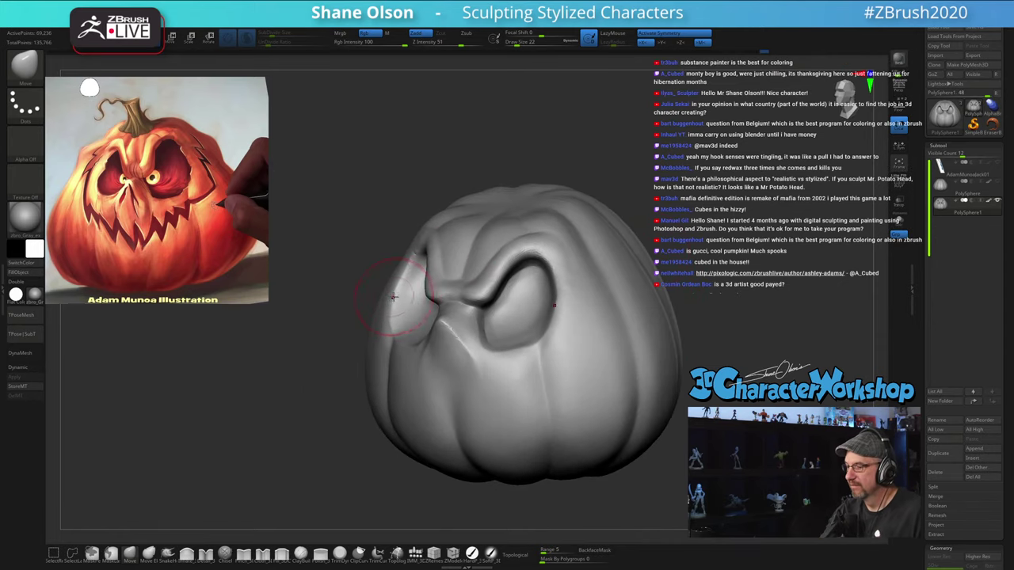
mouse_move(409, 293)
right_down()
mouse_move(447, 303)
mouse_move(418, 302)
mouse_move(430, 312)
mouse_move(420, 301)
right_up()
key(s)
drag(421, 300, 415, 301)
ctrl+right_drag(422, 291, 417, 331)
key(s)
drag(421, 271, 419, 270)
right_drag(418, 265, 419, 270)
key(s)
drag(414, 247, 409, 239)
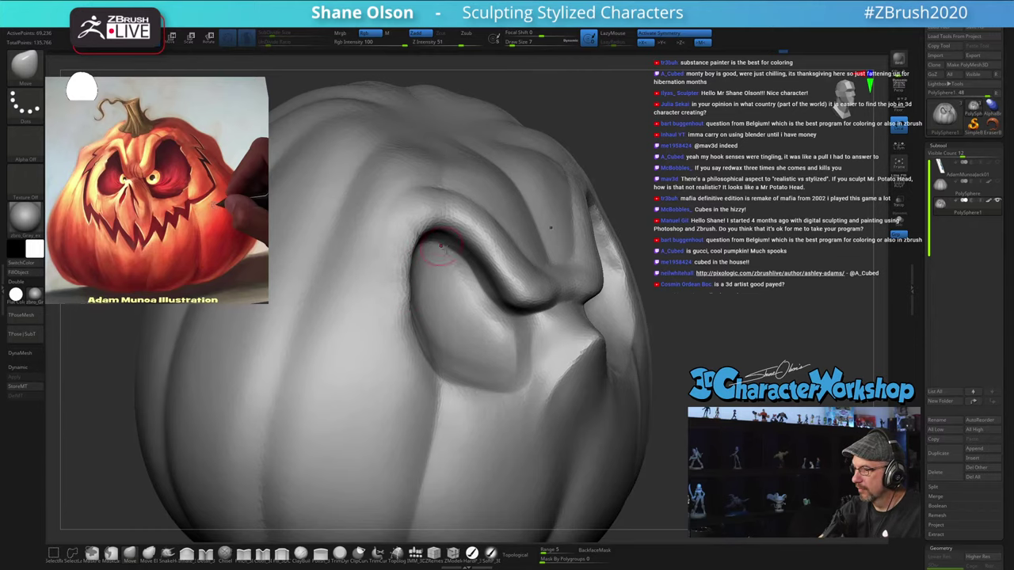
Step: Set the Move brush to draw size 16 and adjust the shape of the eye sockets, checking them from the front
mouse_move(453, 310)
right_down()
mouse_move(411, 315)
mouse_move(451, 307)
mouse_move(434, 304)
mouse_move(436, 330)
right_up()
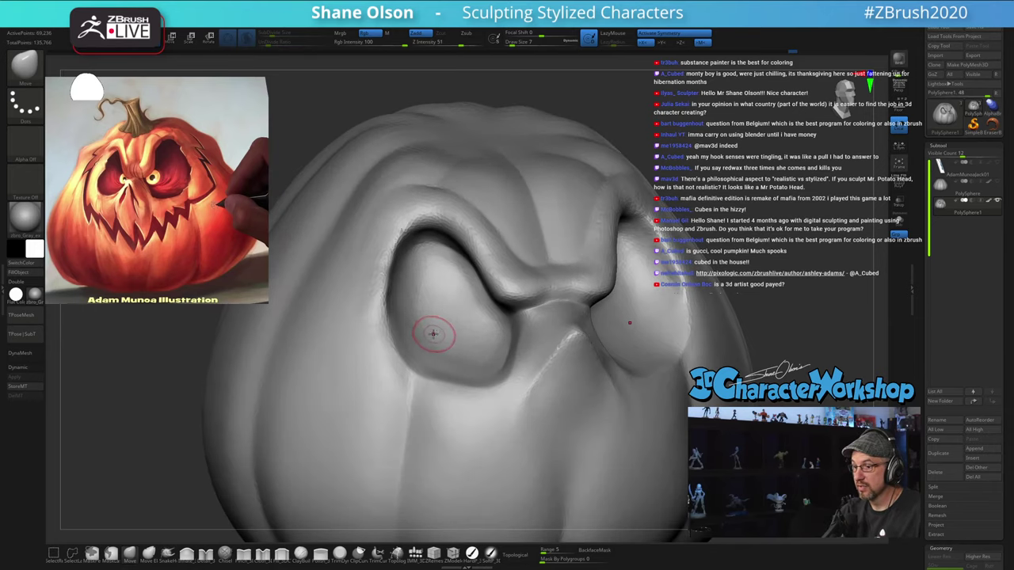
key(s)
mouse_move(434, 333)
mouse_down()
mouse_move(452, 330)
mouse_move(416, 339)
mouse_move(475, 339)
mouse_up()
ctrl+right_drag(491, 344, 492, 289)
shift+right_drag(705, 334, 565, 282)
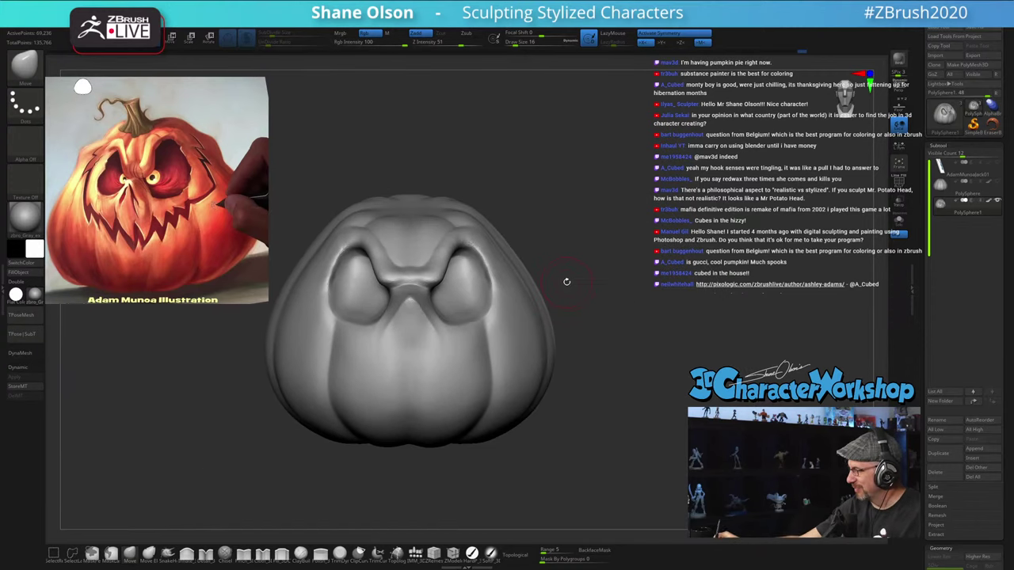
alt+right_drag(614, 206, 634, 210)
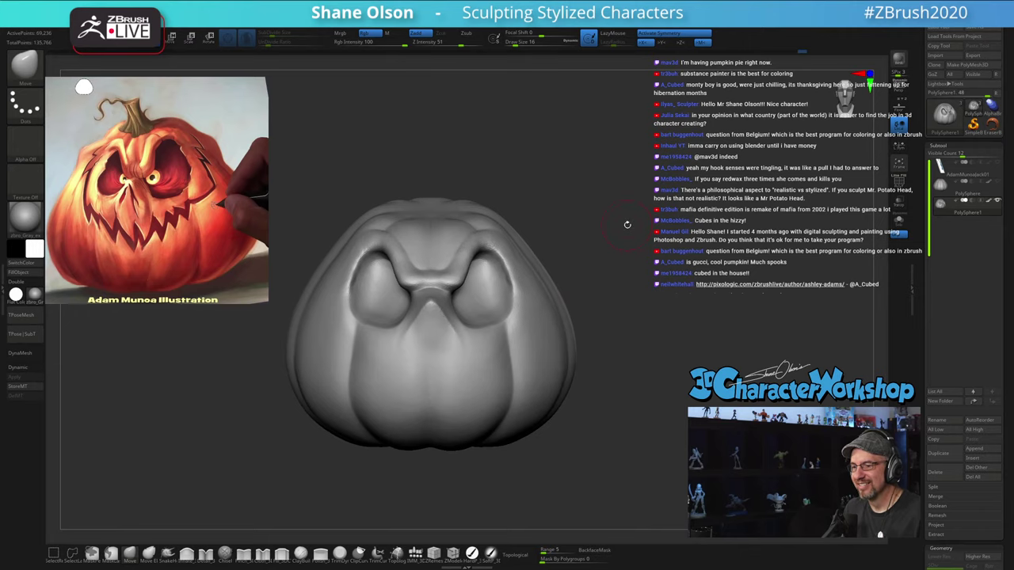
alt+right_drag(631, 270, 636, 246)
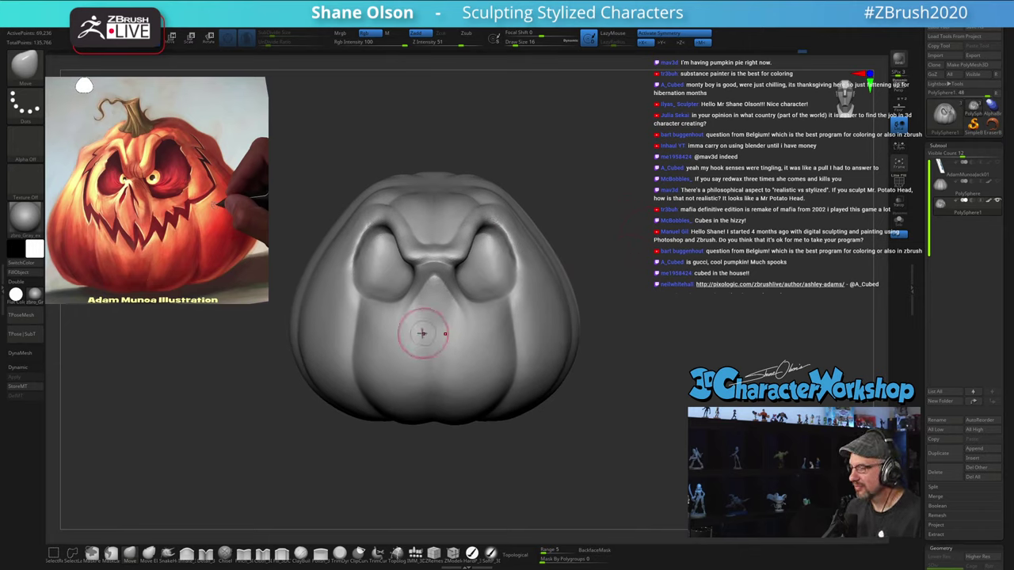
Step: Remesh the pumpkin with DynaMesh, set the draw size to 13 and smooth the outer brow above the eye socket
right_drag(661, 284, 655, 267)
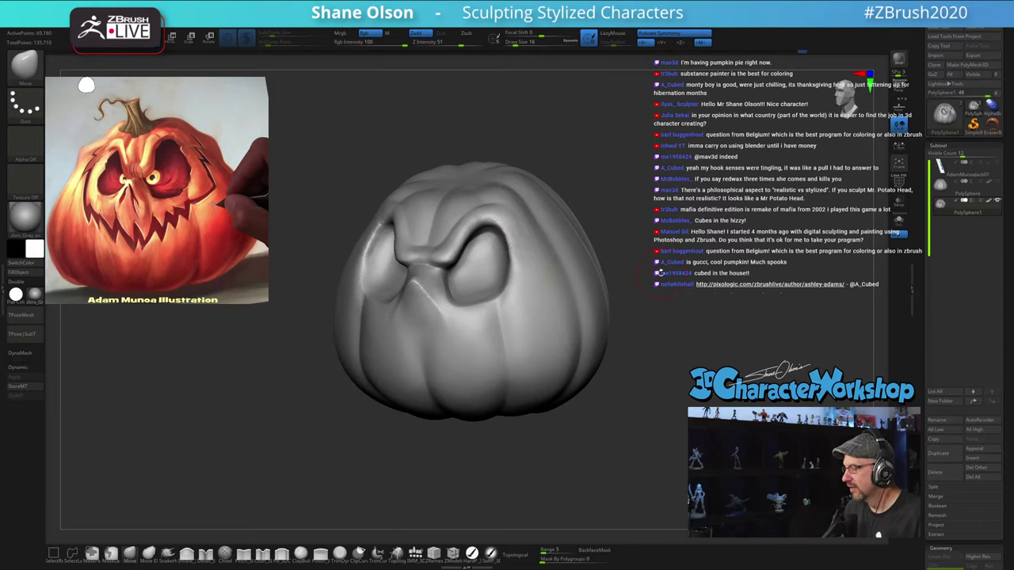
ctrl+drag(661, 272, 673, 286)
mouse_move(559, 245)
ctrl+right_down()
mouse_move(548, 276)
mouse_move(567, 269)
mouse_move(548, 262)
ctrl+right_up()
key(s)
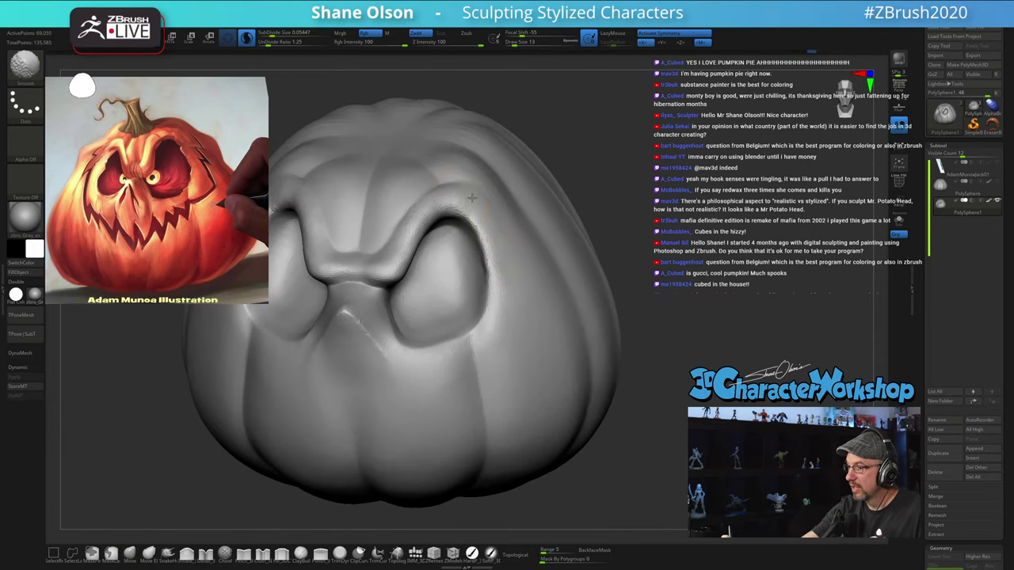
mouse_move(541, 334)
ctrl+right_down()
mouse_move(530, 324)
mouse_move(546, 329)
mouse_move(535, 331)
ctrl+right_up()
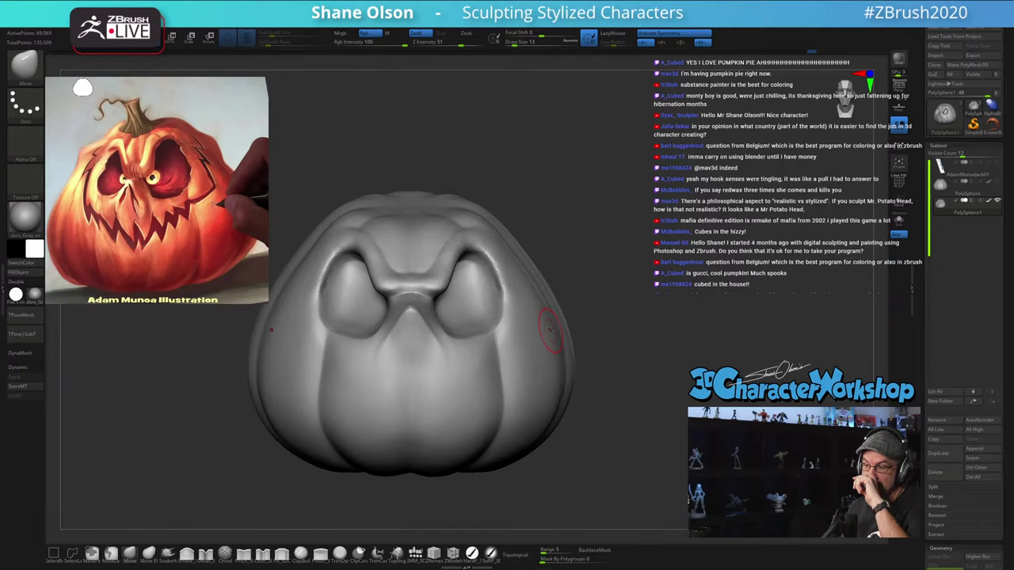
ctrl+right_drag(520, 278, 528, 320)
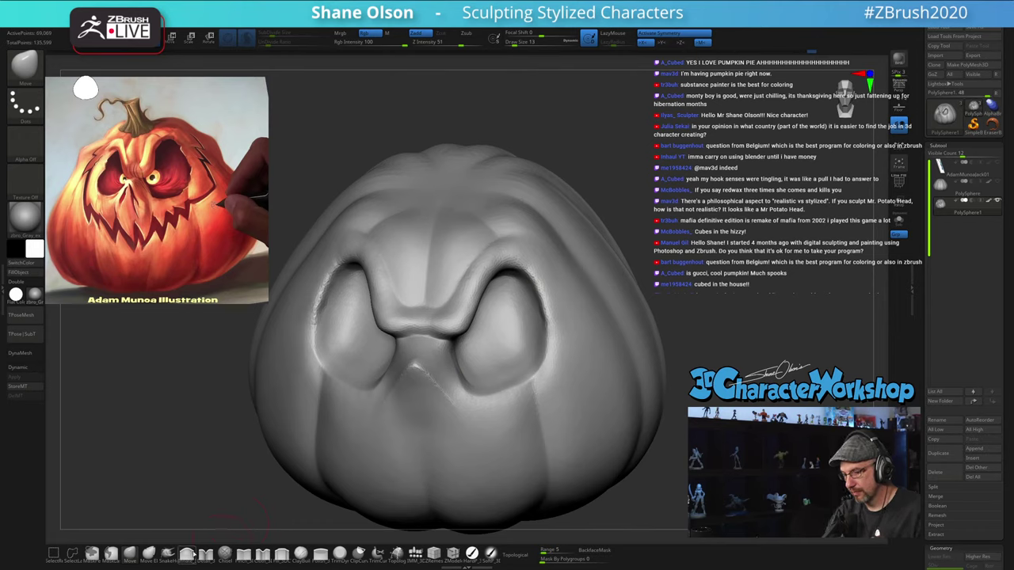
click(262, 554)
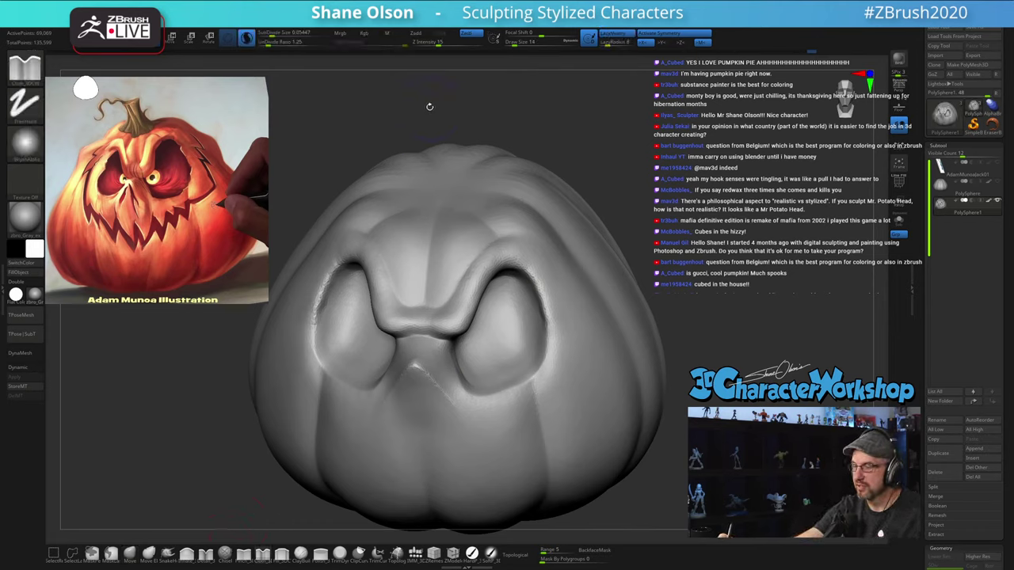
key(s)
drag(428, 109, 427, 111)
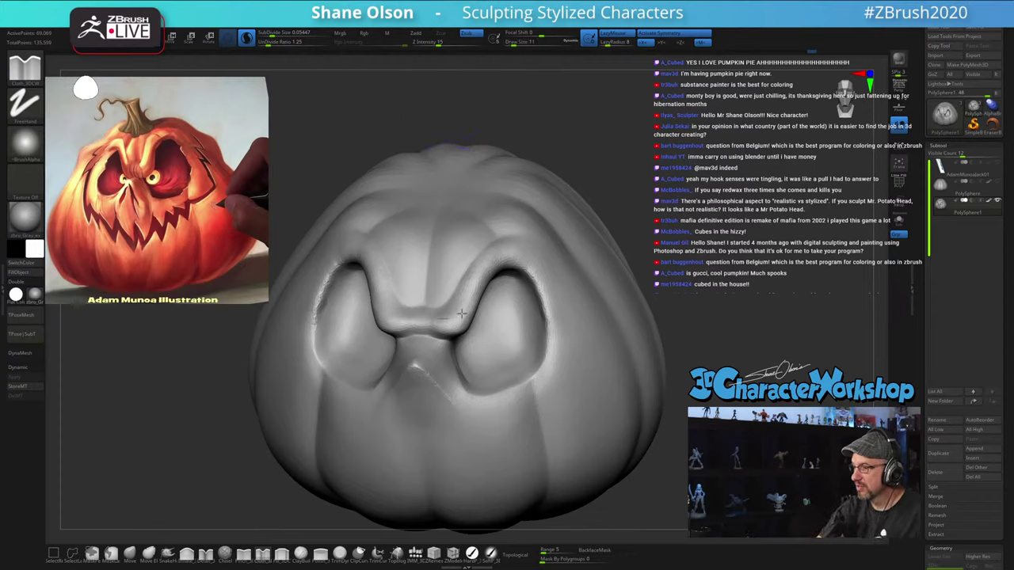
mouse_move(462, 297)
shift+mouse_down()
mouse_move(467, 283)
mouse_move(448, 316)
mouse_move(488, 265)
mouse_move(488, 274)
shift+mouse_up()
key(s)
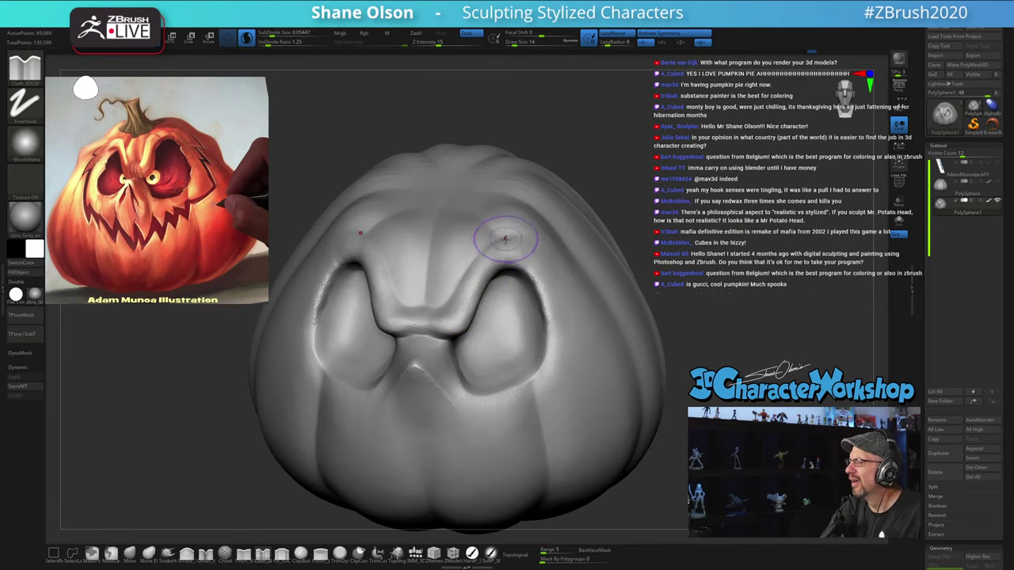
mouse_move(507, 239)
ctrl+right_down()
mouse_move(513, 248)
mouse_move(500, 263)
ctrl+right_up()
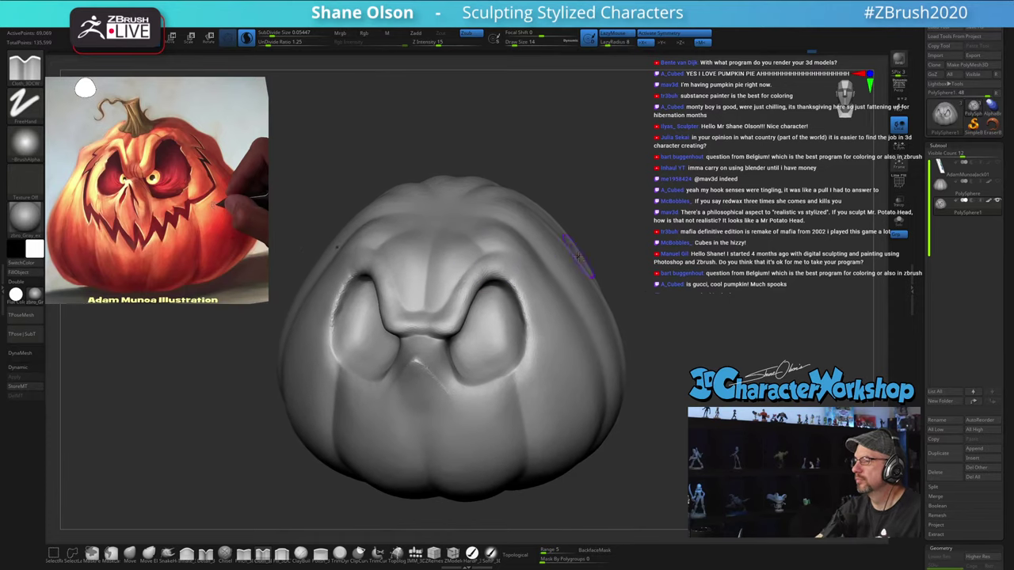
alt+right_drag(579, 257, 580, 251)
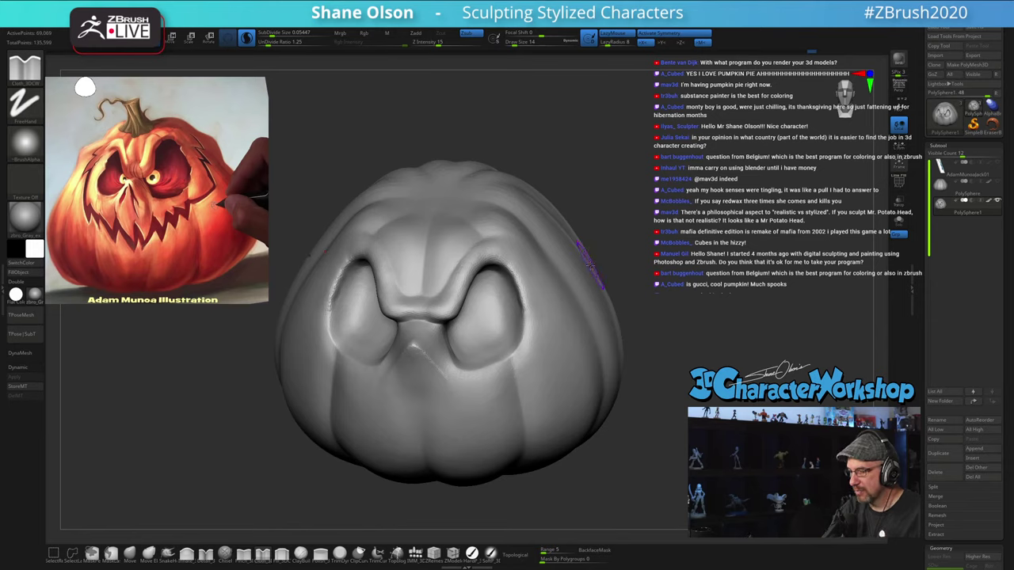
Step: Switch to the Inflate brush at draw size 12, turn off Sculptris Pro and puff up the brow ridge above the nose bridge
click(187, 558)
key(s)
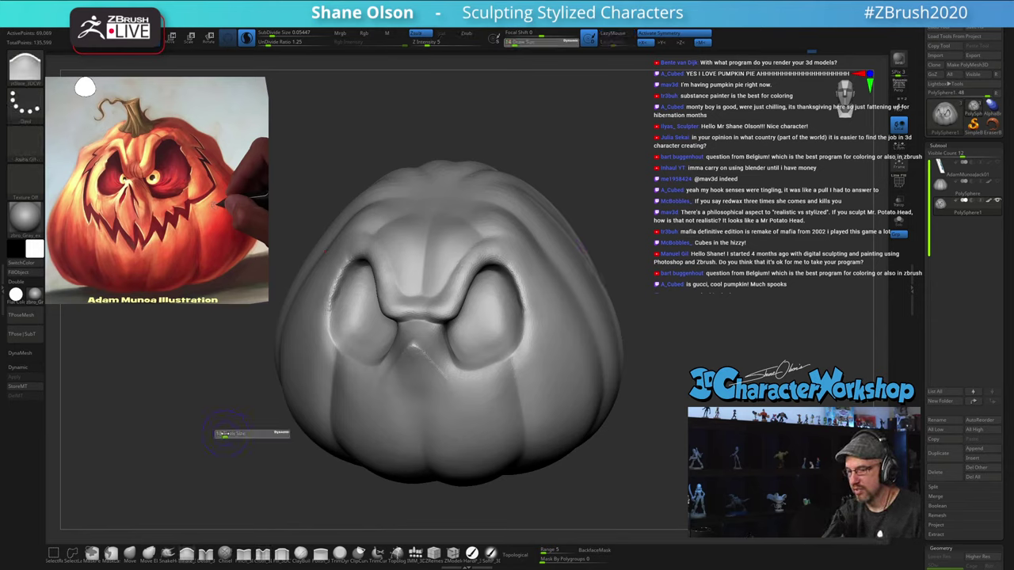
drag(224, 433, 223, 433)
click(248, 39)
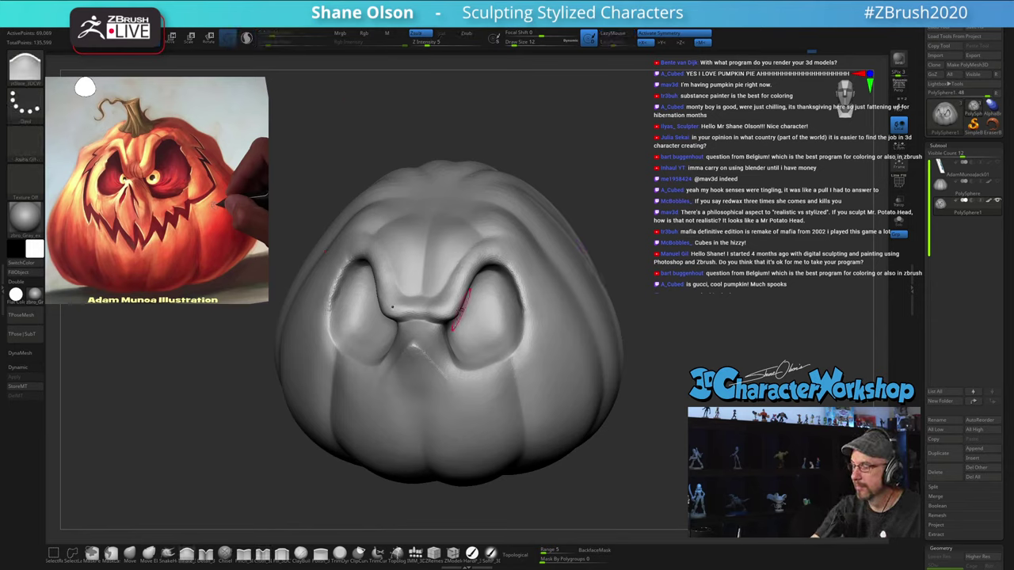
drag(441, 300, 460, 281)
drag(417, 309, 434, 305)
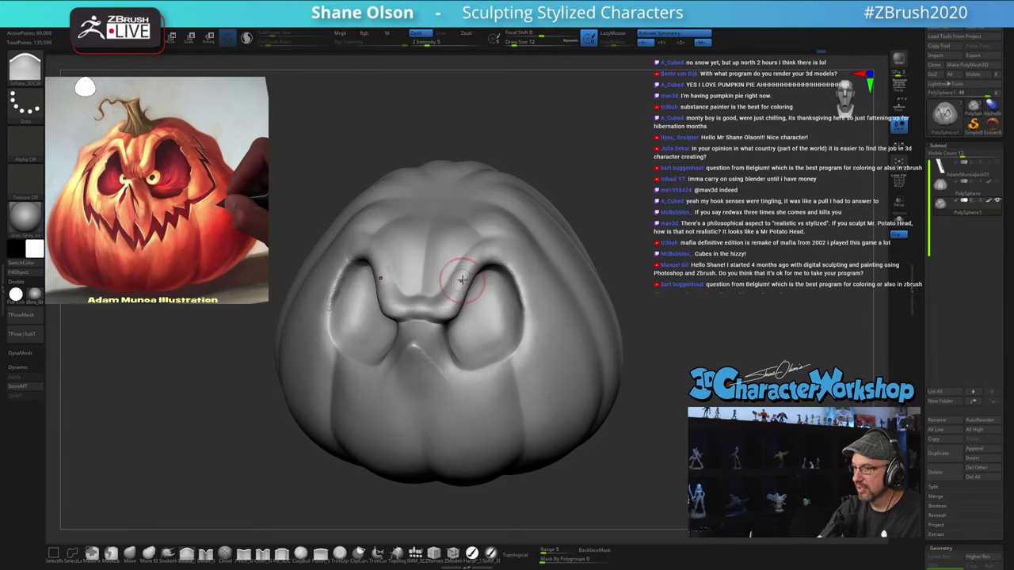
Step: Inflate the brow ridge from the nose bridge up over the eye sockets to form a thick rolled edge
mouse_move(462, 274)
right_down()
mouse_move(431, 285)
mouse_move(465, 283)
right_up()
mouse_move(420, 305)
mouse_down()
mouse_move(447, 302)
mouse_move(489, 242)
mouse_up()
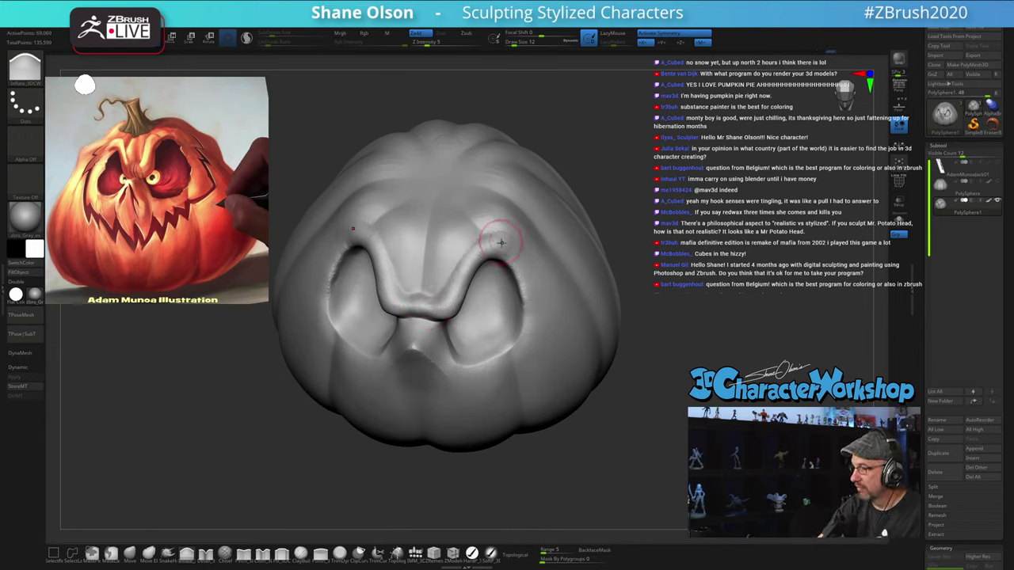
right_drag(519, 249, 511, 251)
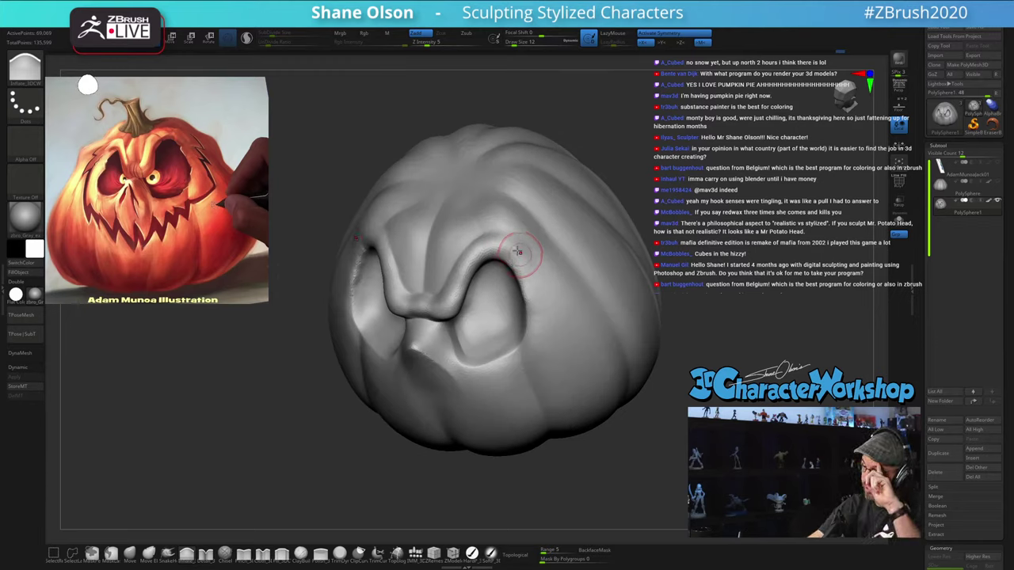
right_drag(519, 244, 528, 239)
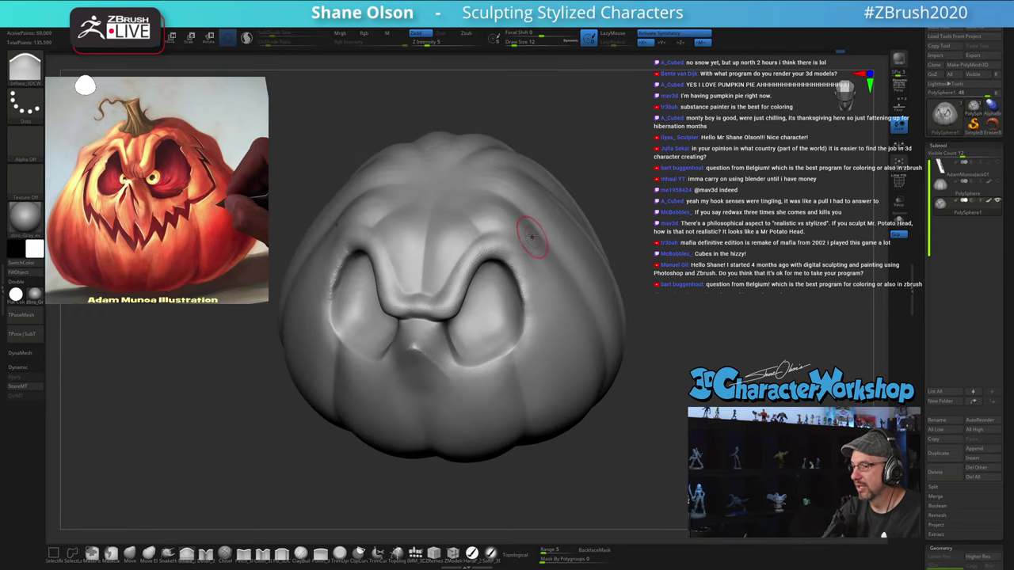
drag(450, 296, 491, 245)
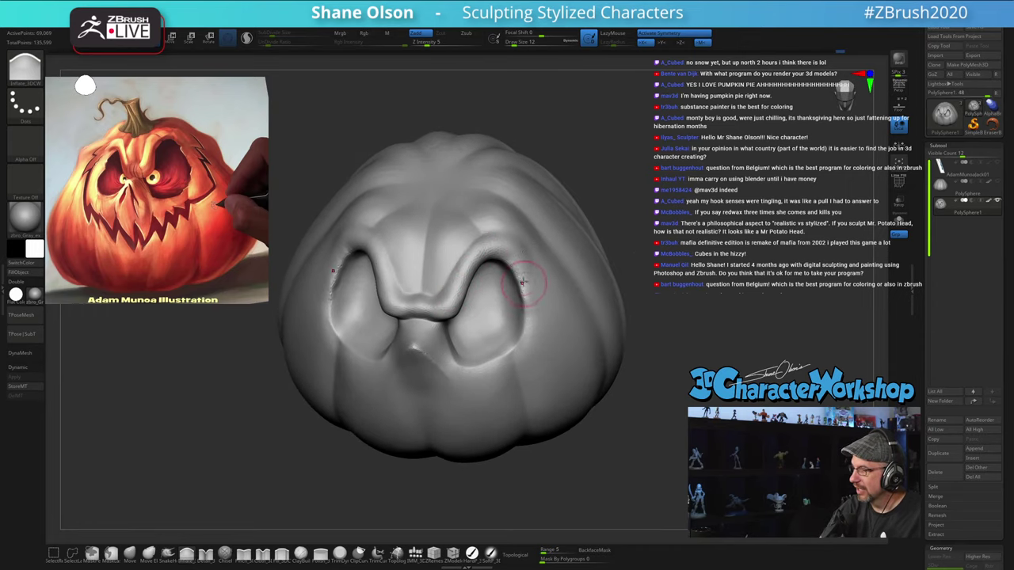
right_drag(547, 278, 636, 302)
mouse_move(607, 231)
right_down()
mouse_move(580, 252)
mouse_move(604, 250)
right_up()
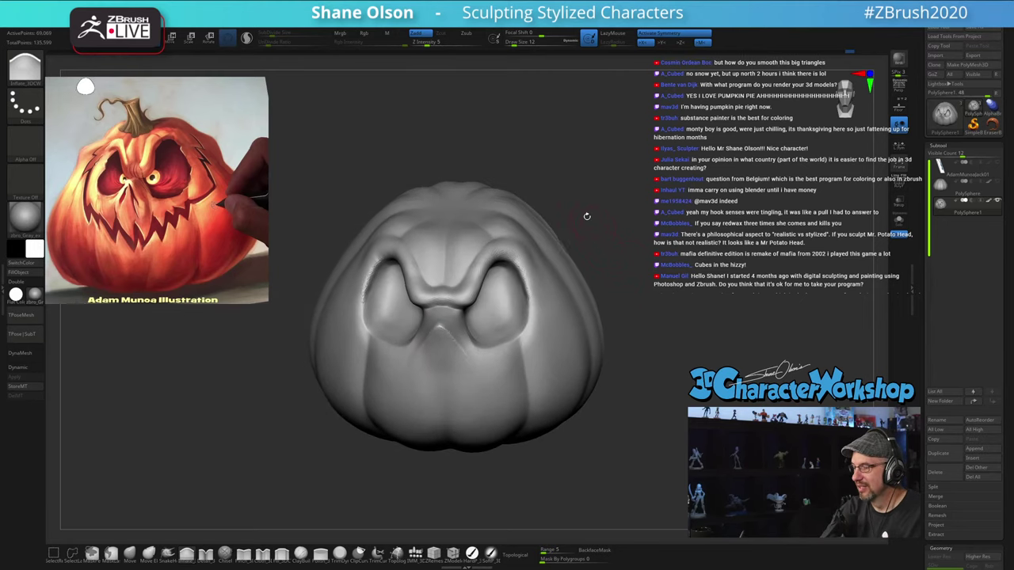
mouse_move(578, 209)
right_down()
mouse_move(610, 209)
mouse_move(586, 213)
right_up()
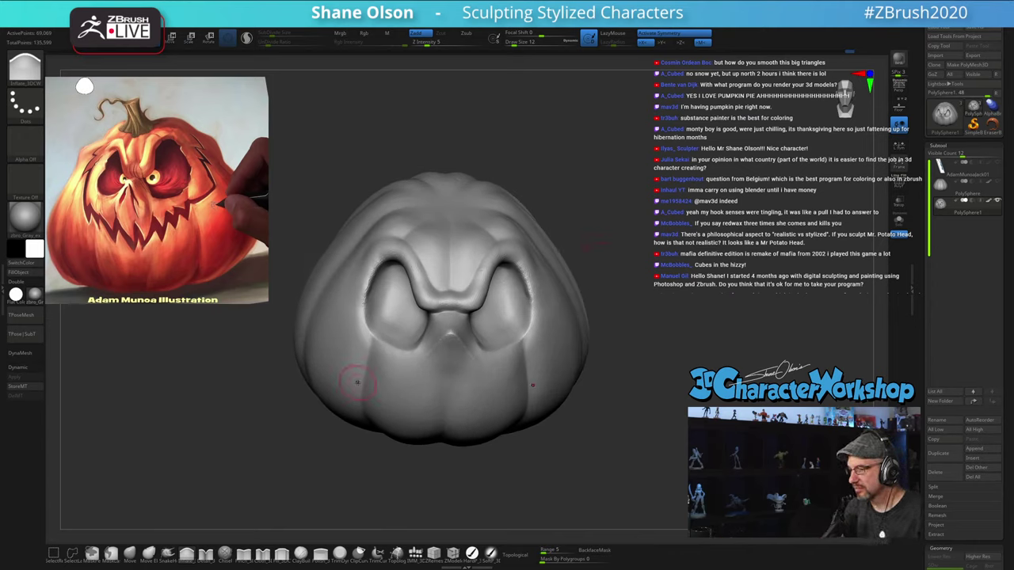
Step: Switch to the Move brush at draw size 13 and adjust the brow ridge above the inner eye sockets
click(135, 559)
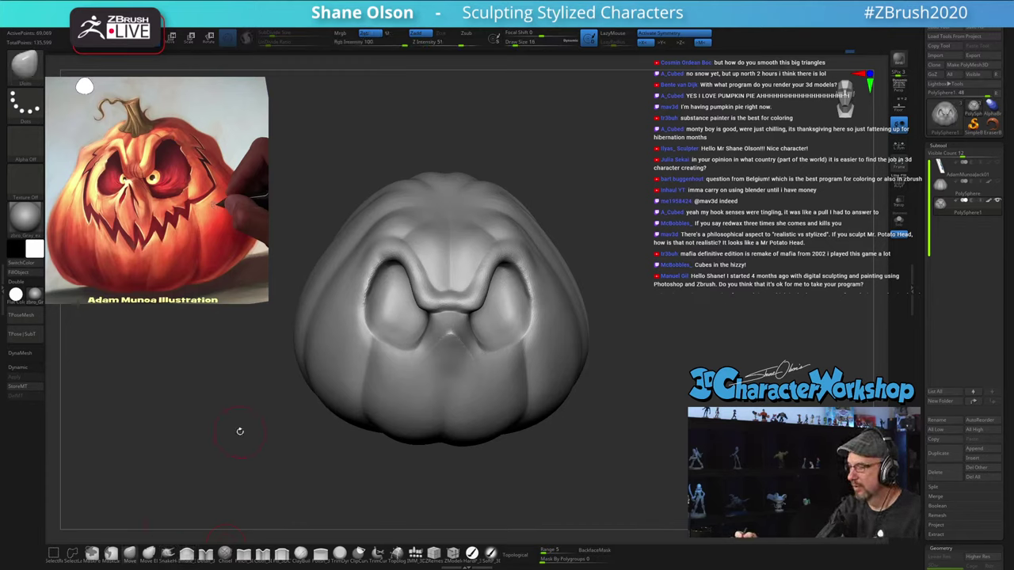
ctrl+right_drag(425, 252, 426, 251)
key(s)
drag(427, 251, 422, 252)
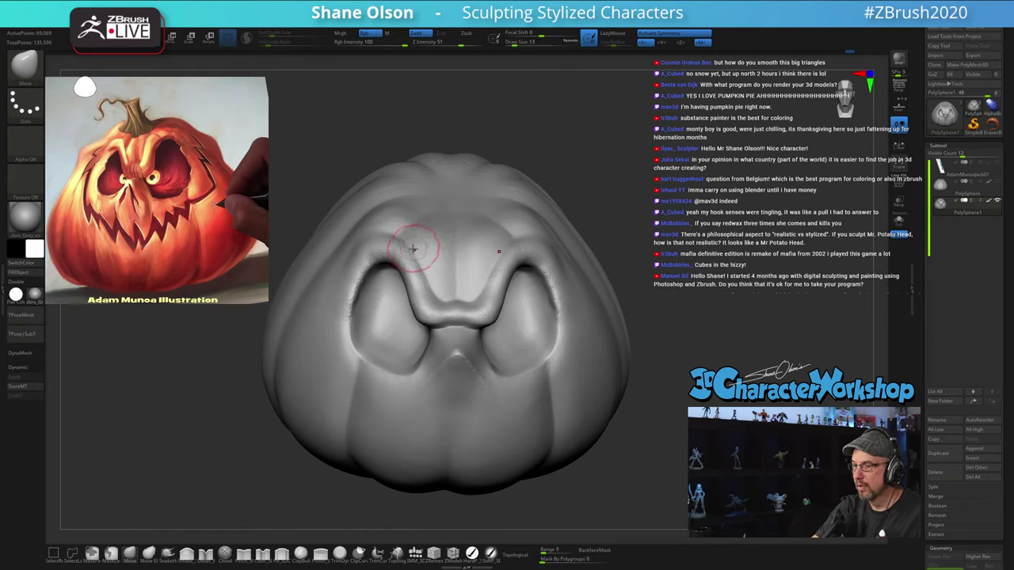
right_drag(415, 237, 428, 242)
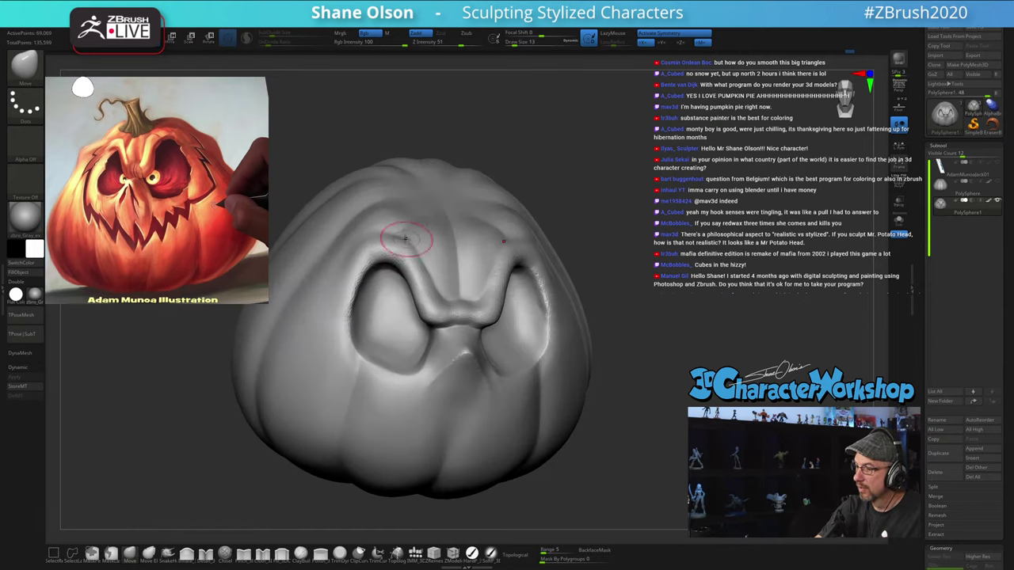
drag(673, 257, 639, 253)
mouse_move(700, 306)
mouse_down()
mouse_move(663, 313)
mouse_move(688, 317)
mouse_up()
right_drag(688, 317, 691, 317)
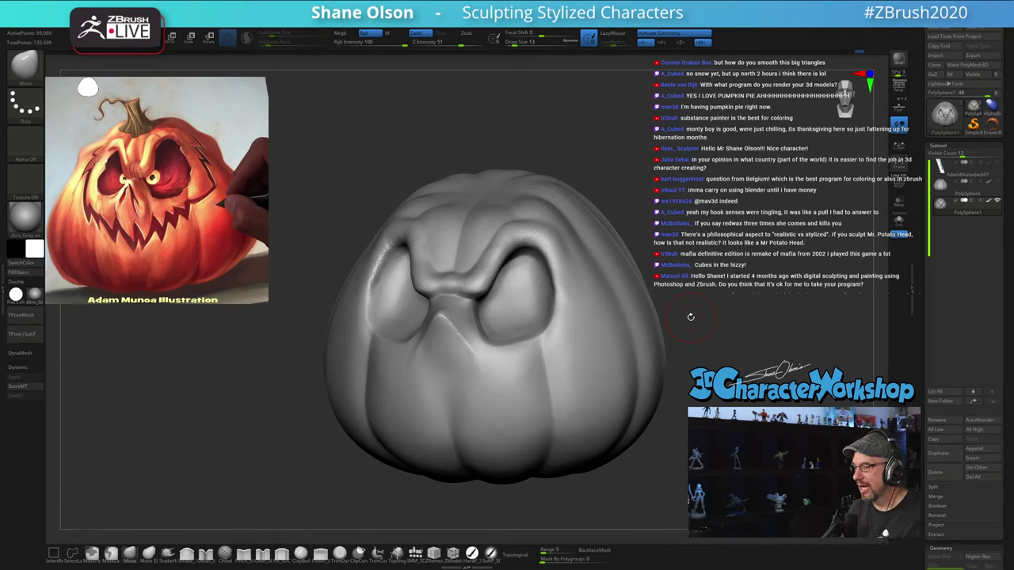
Step: Reduce the Move brush to draw size 8 and push an irregular notch into the outer rim of the eye sockets
mouse_move(570, 300)
right_down()
mouse_move(622, 300)
mouse_move(568, 304)
right_up()
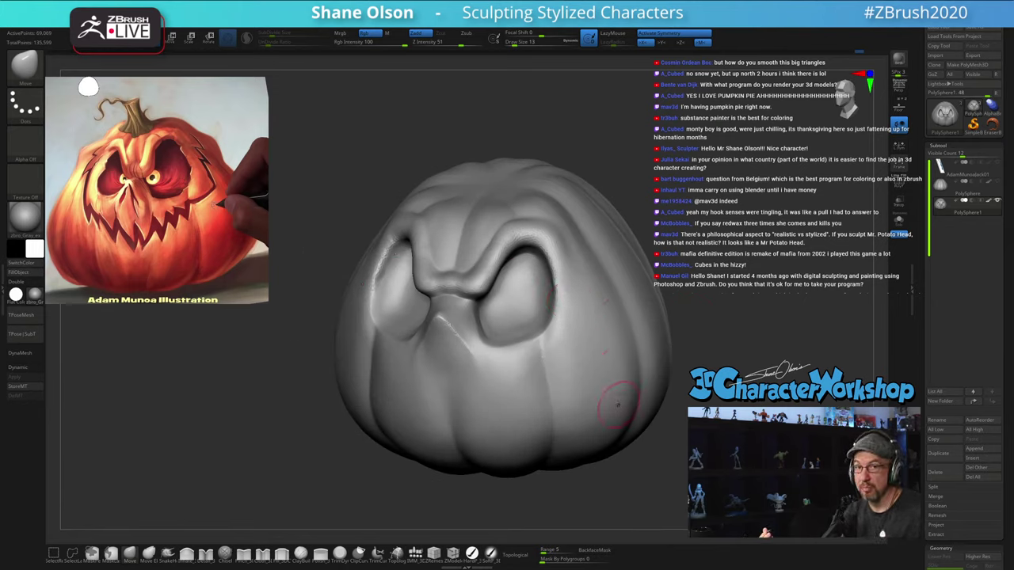
mouse_move(561, 271)
right_down()
mouse_move(532, 288)
mouse_move(572, 295)
right_up()
mouse_move(586, 260)
right_down()
mouse_move(566, 271)
mouse_move(591, 283)
mouse_move(570, 279)
right_up()
key(s)
drag(546, 313, 534, 309)
key(s)
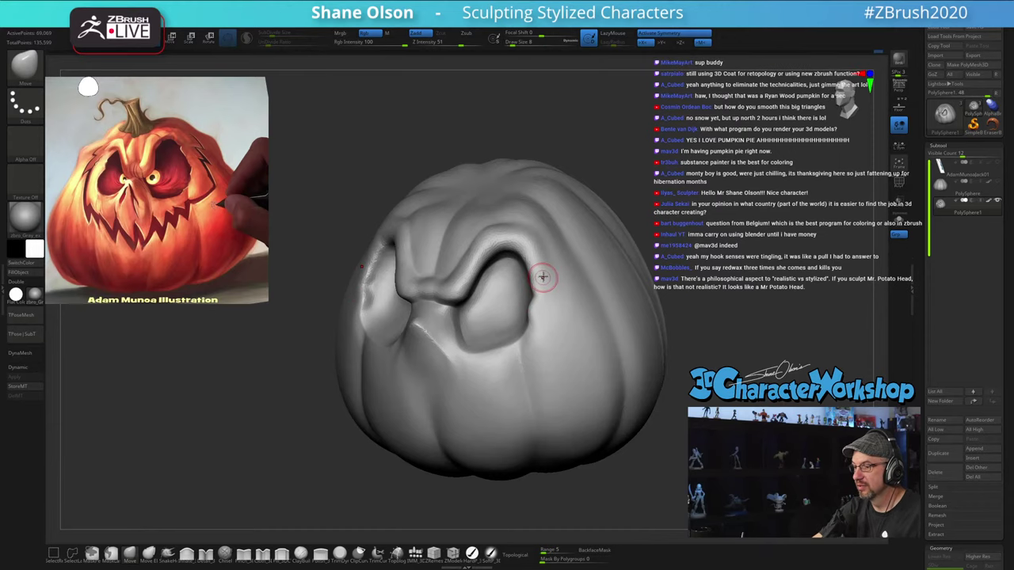
Step: Set the Move brush to draw size 9 and refine the outer rim of the eye sockets from several angles
right_drag(542, 278, 519, 278)
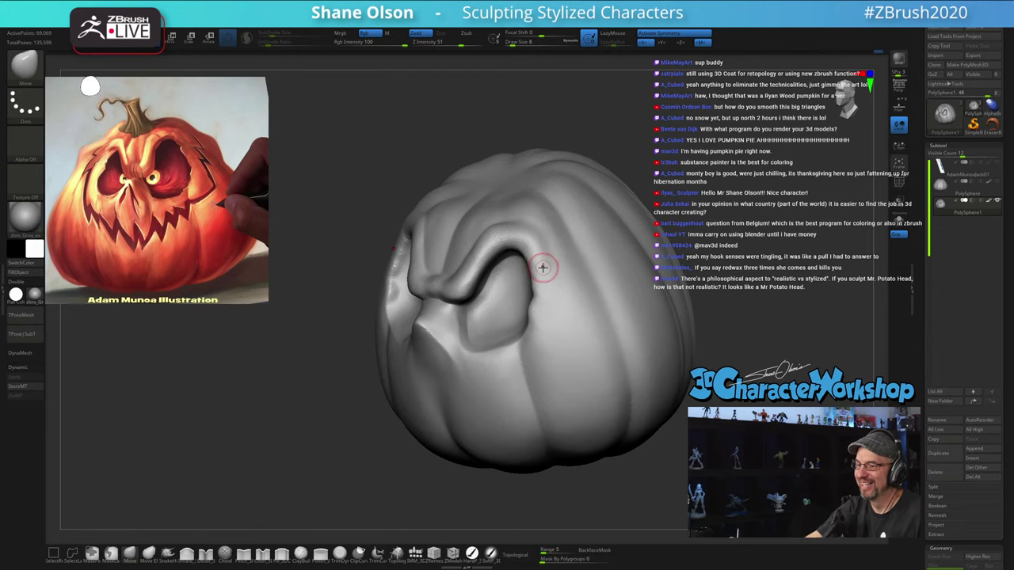
key(s)
drag(531, 265, 534, 265)
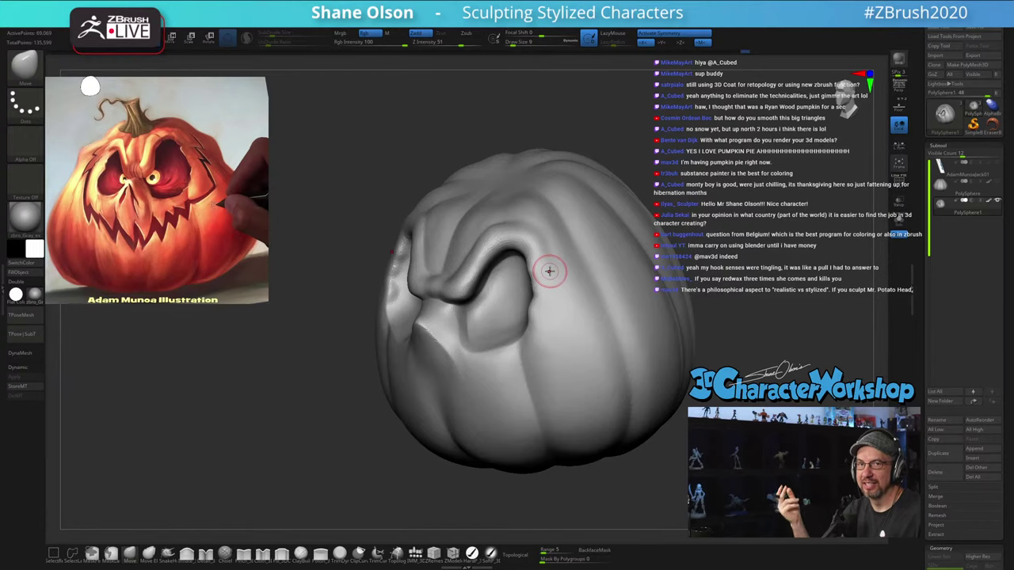
mouse_move(549, 271)
right_down()
mouse_move(557, 301)
mouse_move(592, 292)
mouse_move(565, 283)
mouse_move(549, 301)
right_up()
key(s)
mouse_move(549, 302)
mouse_down()
mouse_move(537, 307)
mouse_move(544, 300)
mouse_up()
mouse_move(559, 286)
right_down()
mouse_move(590, 277)
mouse_move(579, 281)
right_up()
right_drag(526, 300, 525, 308)
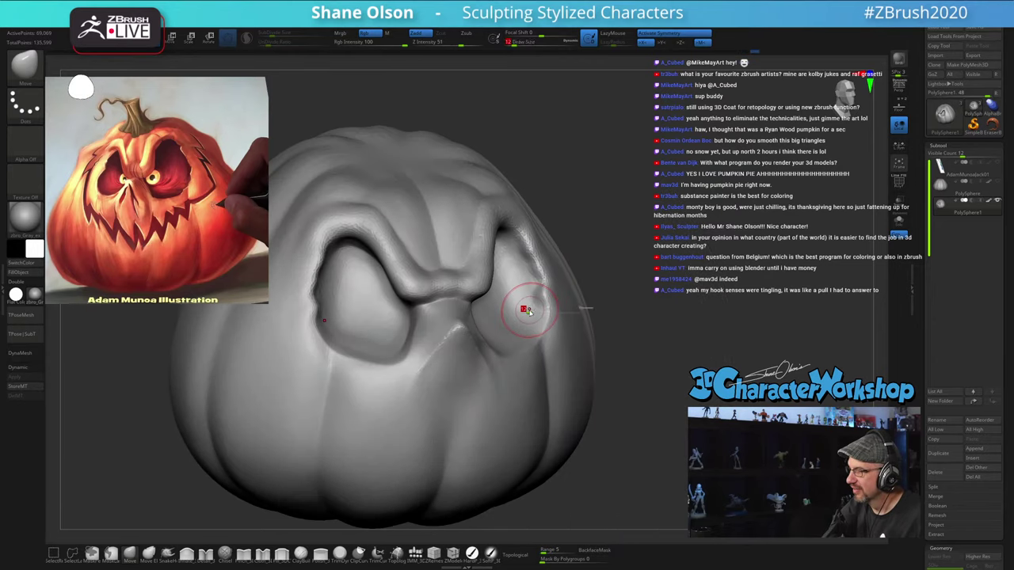
Step: Reduce the Move brush to draw size 7 and shape small, uneven notches along the outer rim of the eye sockets
key(s)
drag(526, 308, 532, 297)
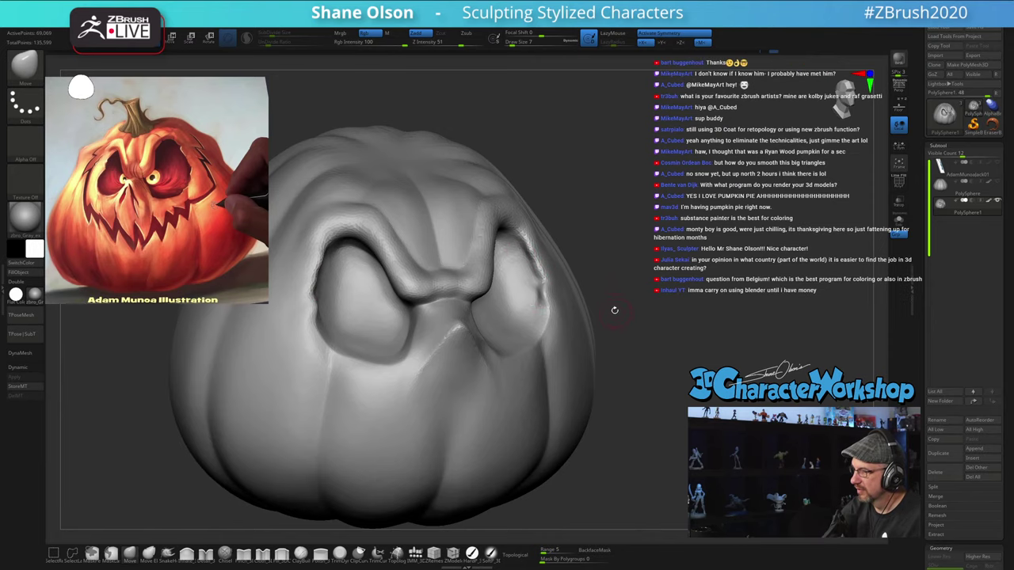
mouse_move(615, 310)
right_down()
mouse_move(591, 317)
mouse_move(604, 310)
right_up()
drag(523, 230, 526, 239)
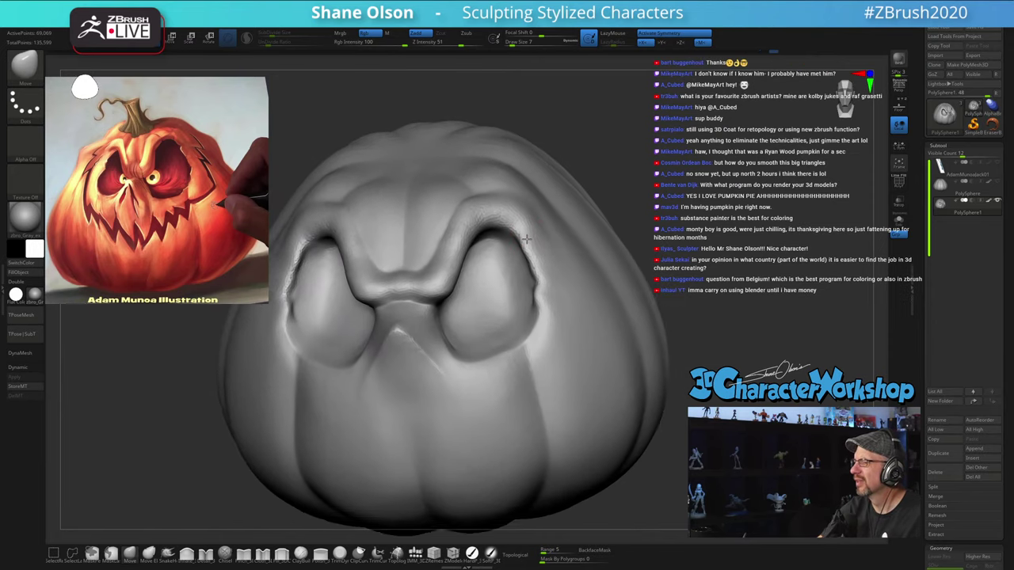
Step: Adjust the lower edge of the brow ridge where it arches over the top of the eye sockets
ctrl+right_drag(527, 239, 513, 215)
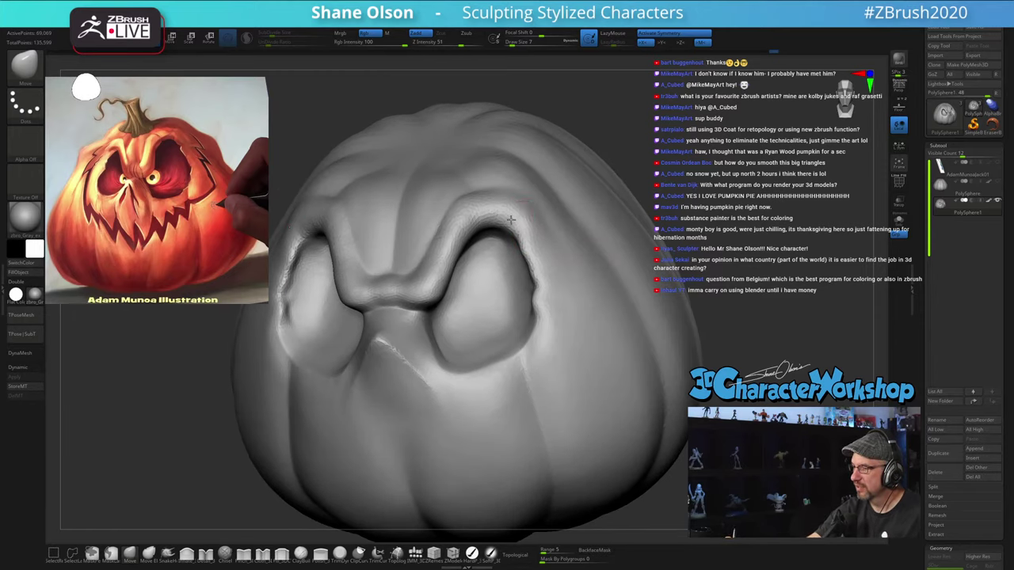
right_drag(511, 221, 510, 216)
drag(493, 215, 488, 213)
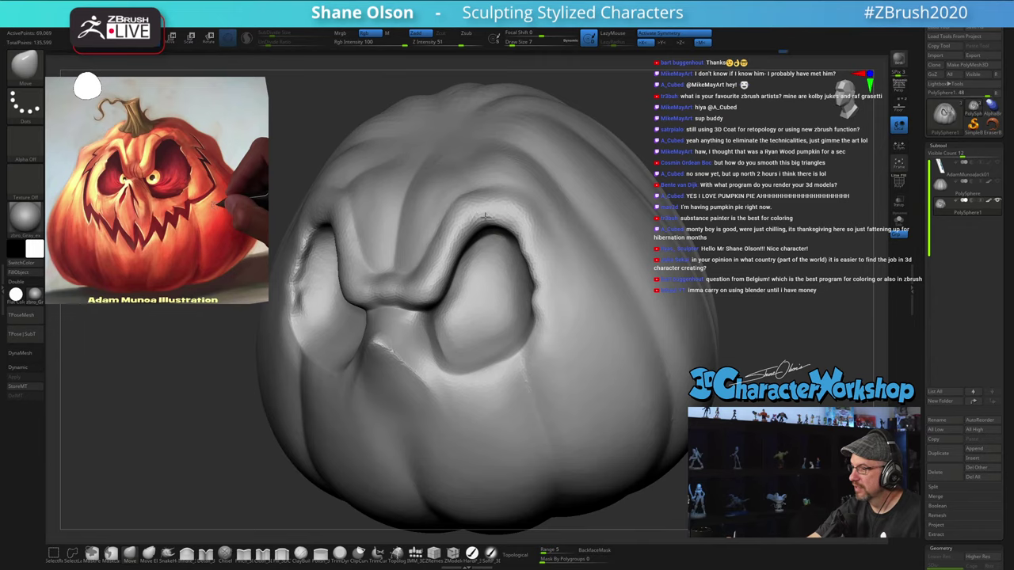
right_drag(513, 207, 528, 191)
drag(495, 233, 492, 230)
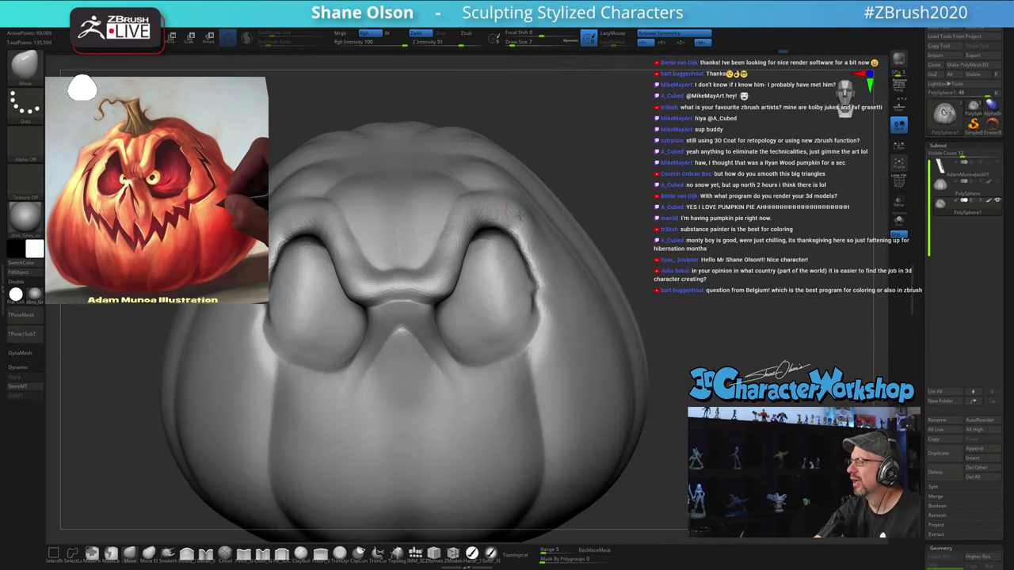
Step: Smooth the cheek surface beside the lower outer rim of the eye sockets and check the whole pumpkin from the front
mouse_move(519, 214)
ctrl+right_down()
mouse_move(633, 310)
mouse_move(619, 311)
ctrl+right_up()
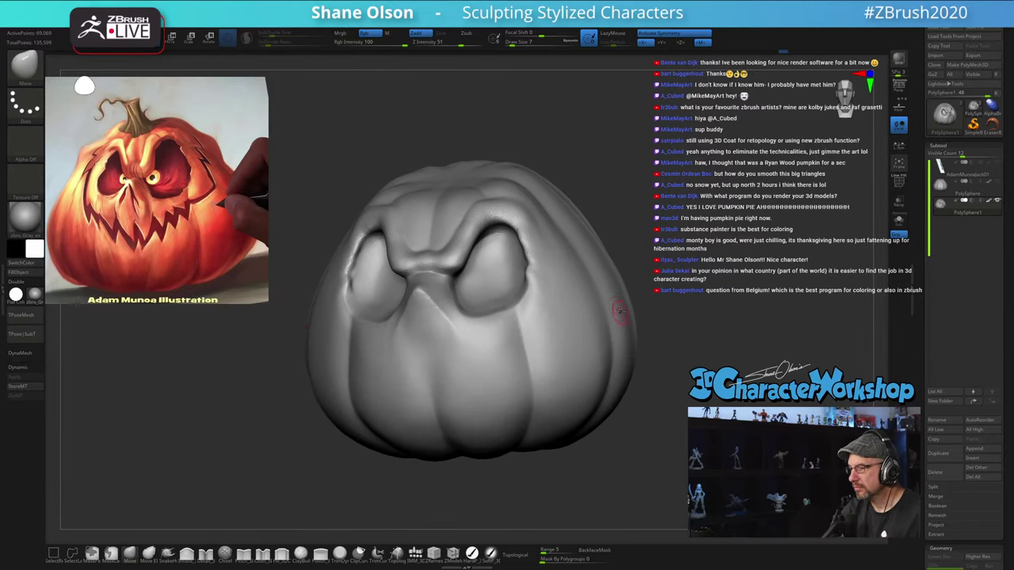
right_drag(554, 268, 552, 285)
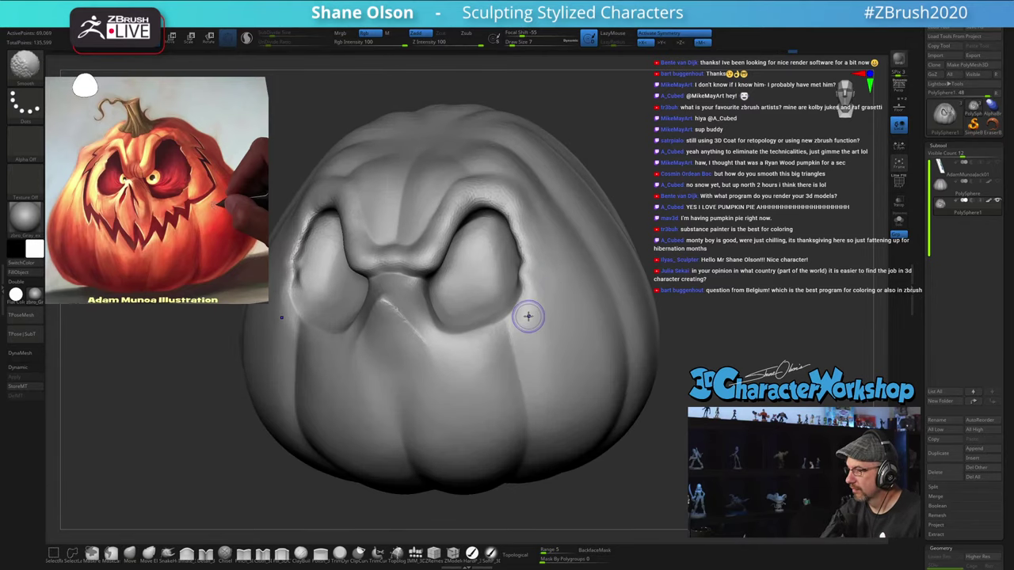
shift+drag(529, 317, 540, 282)
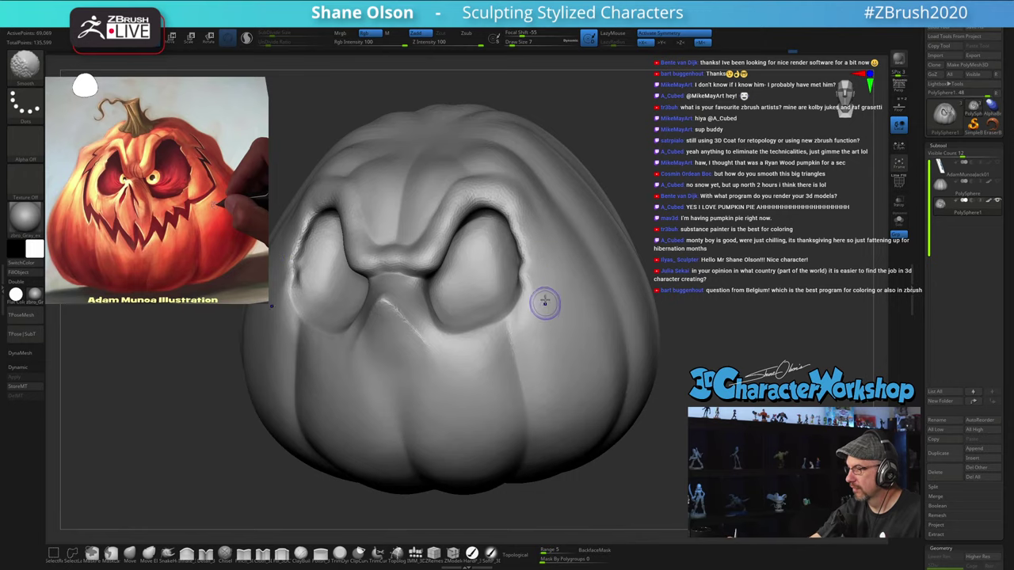
mouse_move(553, 338)
right_down()
mouse_move(569, 336)
mouse_move(613, 400)
mouse_move(617, 391)
mouse_move(672, 402)
mouse_move(628, 412)
right_up()
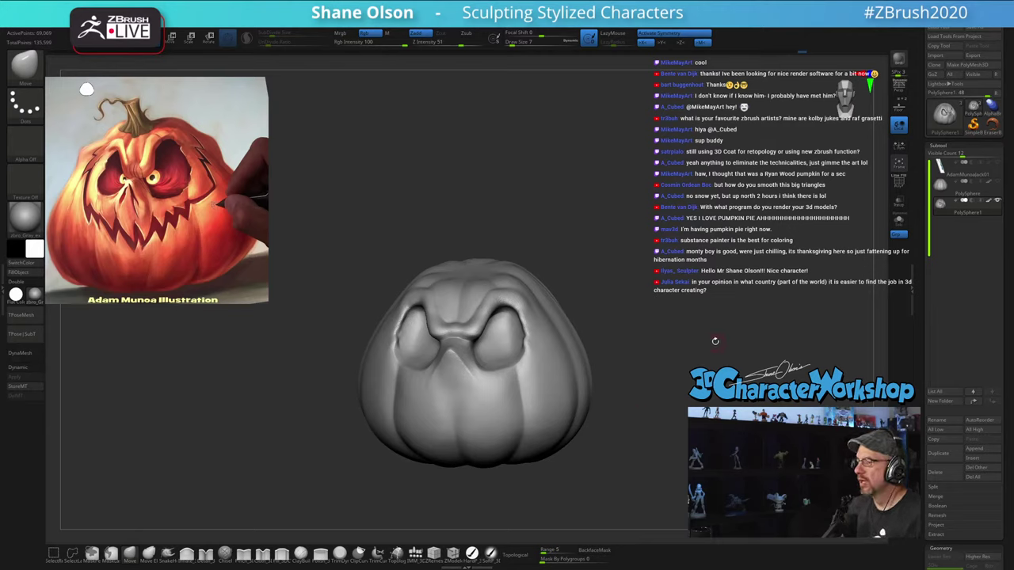
shift+drag(715, 342, 697, 308)
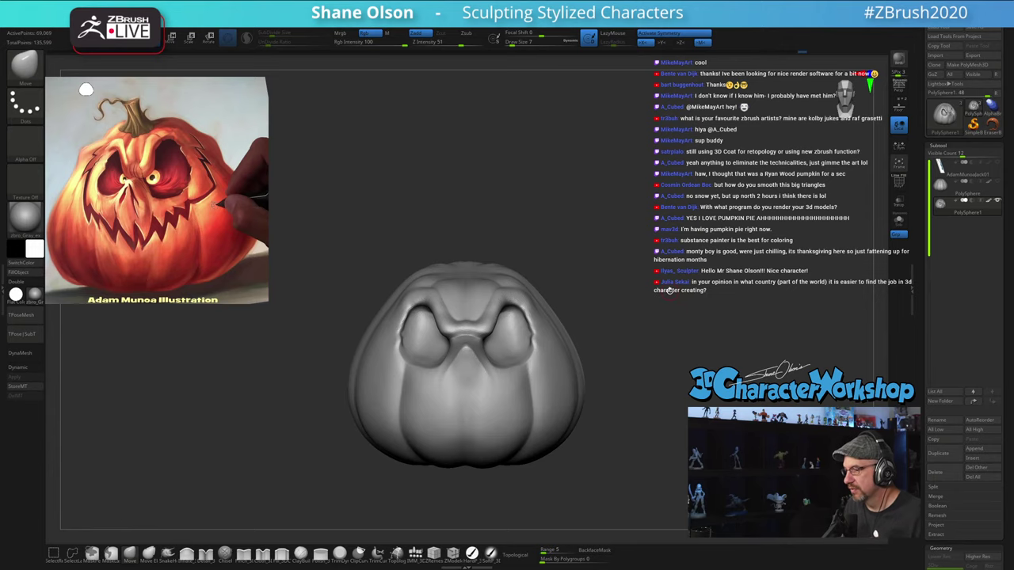
mouse_move(669, 290)
ctrl+right_down()
mouse_move(658, 257)
mouse_move(684, 267)
mouse_move(675, 277)
mouse_move(687, 293)
ctrl+right_up()
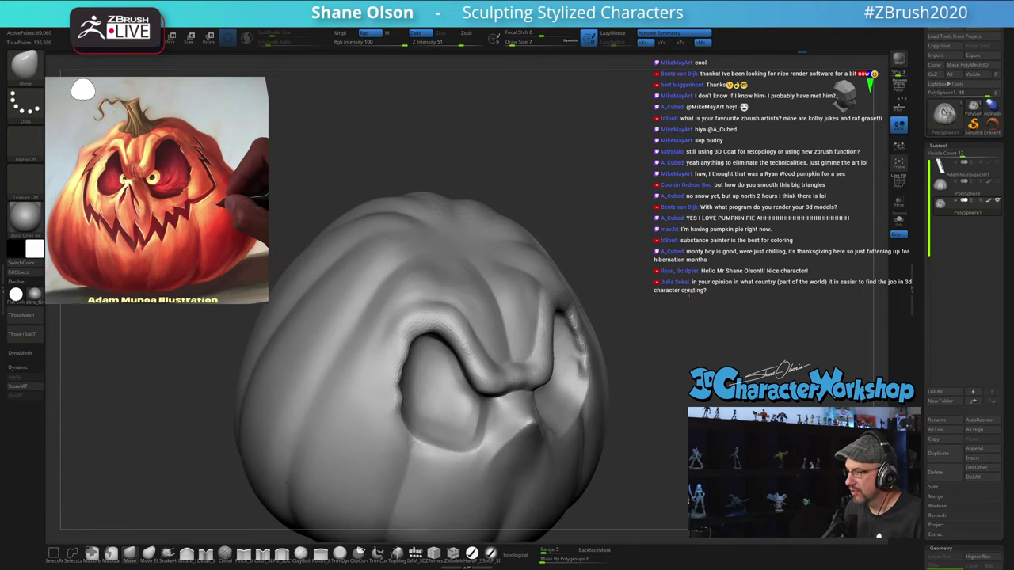
Step: Set the Move brush to draw size 12, reduce it to 6, and adjust the surface inside the outer rim of the eye sockets
mouse_move(616, 342)
mouse_down()
mouse_move(614, 291)
mouse_move(688, 272)
mouse_up()
key(s)
mouse_move(721, 240)
mouse_down()
mouse_move(666, 241)
mouse_move(735, 240)
mouse_move(728, 265)
mouse_move(701, 276)
mouse_up()
key(s)
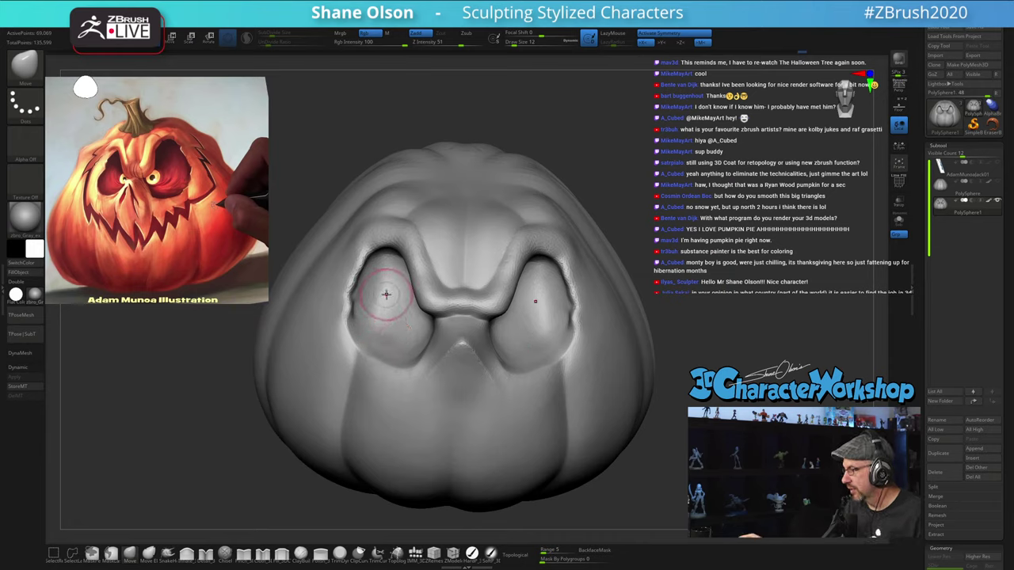
right_drag(378, 296, 377, 307)
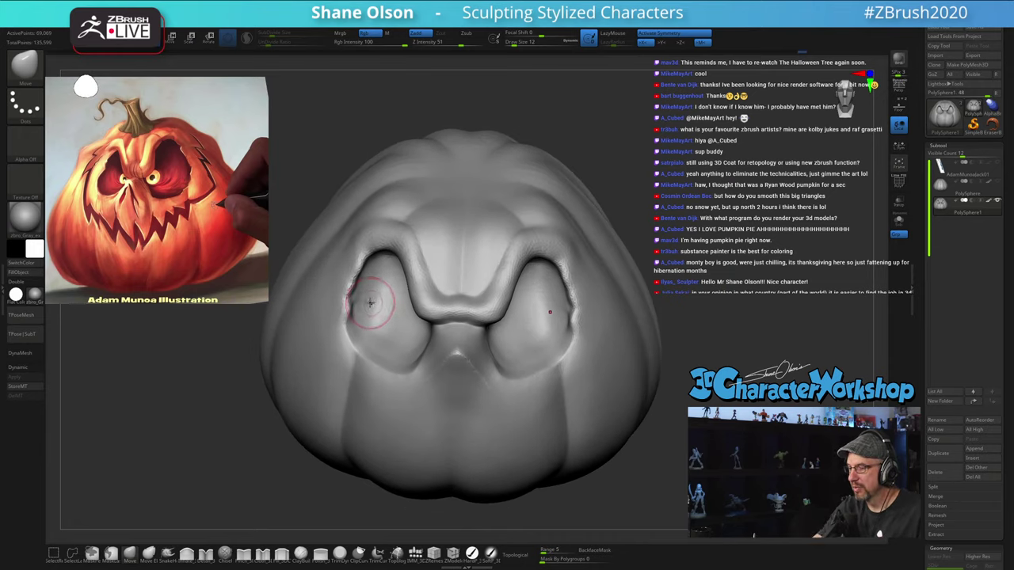
drag(369, 305, 365, 304)
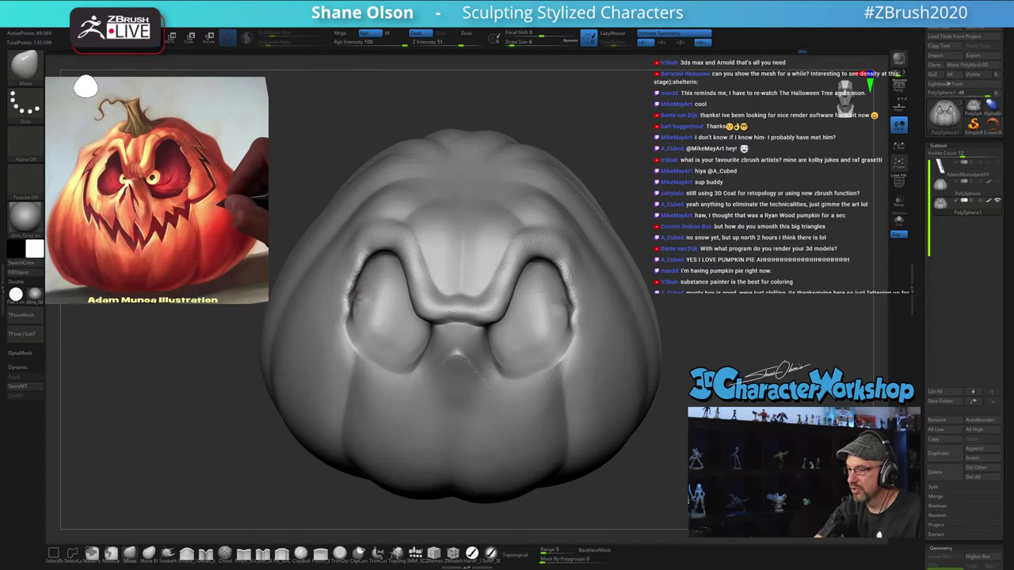
right_drag(368, 282, 363, 287)
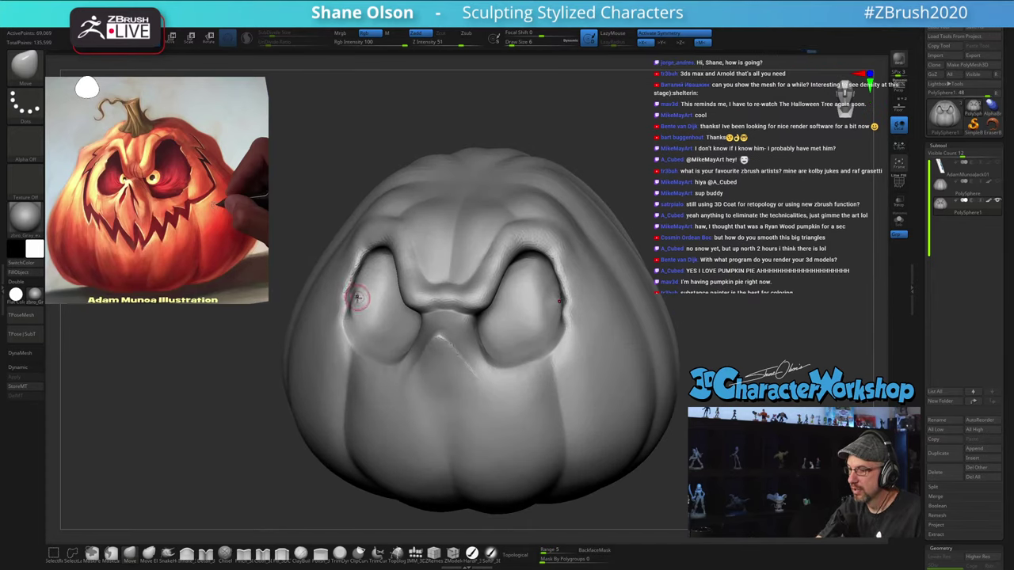
Step: Smooth the inner surface and lower area of the eye sockets with the brush at draw size 11
key(shift)
mouse_move(364, 294)
right_down()
mouse_move(357, 300)
mouse_move(375, 318)
mouse_move(379, 292)
right_up()
key(s)
drag(363, 320, 388, 323)
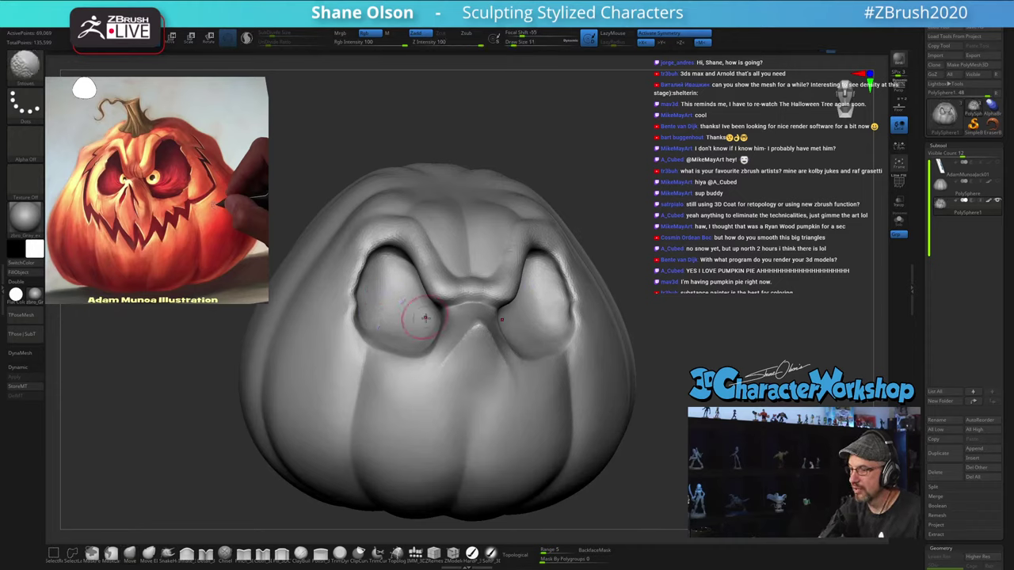
mouse_move(426, 318)
right_down()
mouse_move(461, 319)
mouse_move(434, 319)
right_up()
drag(702, 301, 661, 281)
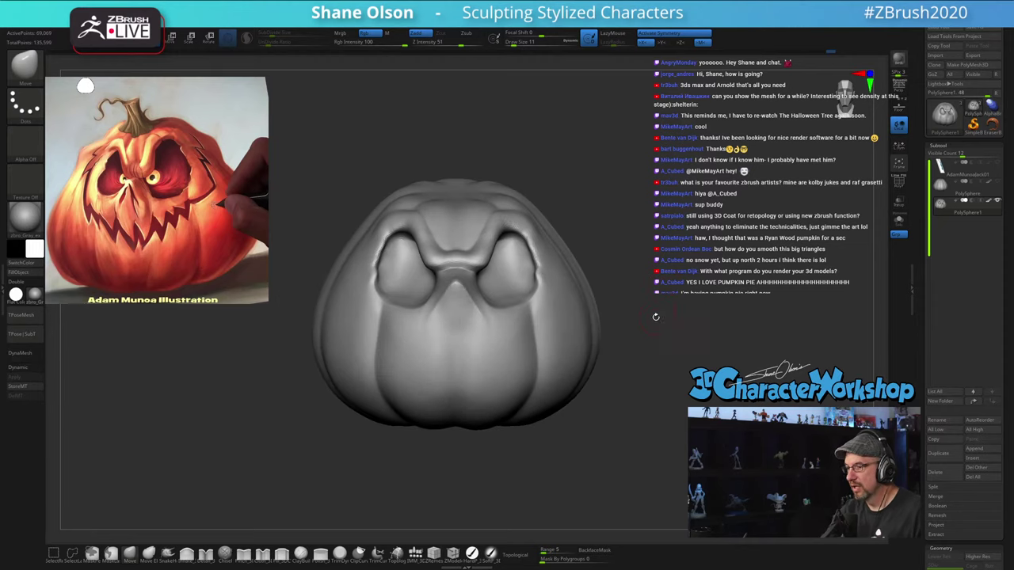
Step: Insert a mirrored pair of QuadSphere-2 eyeballs beside the nose, split them into their own subtool and activate Dynamic Subdiv
click(416, 554)
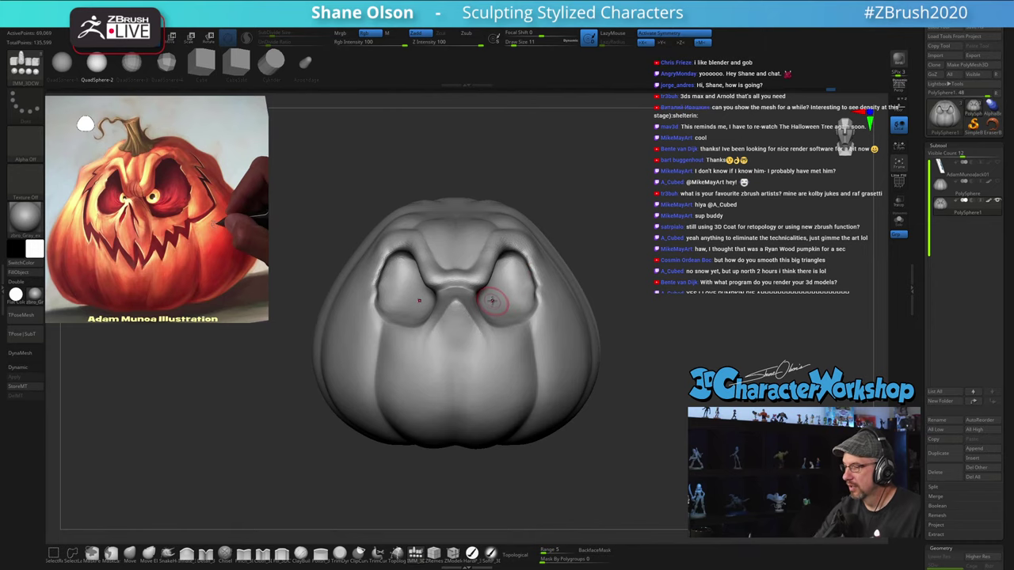
drag(490, 298, 491, 310)
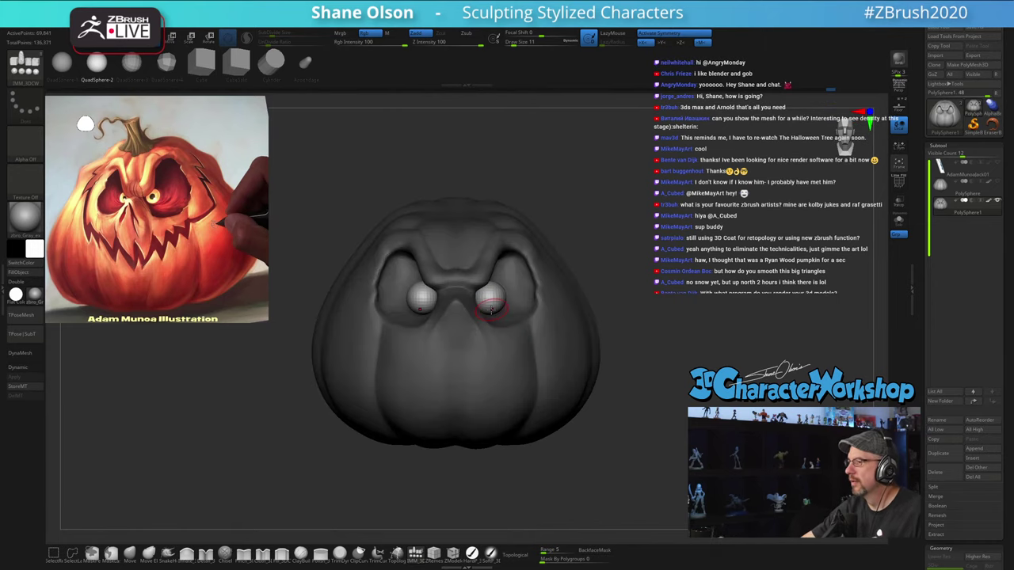
key(space)
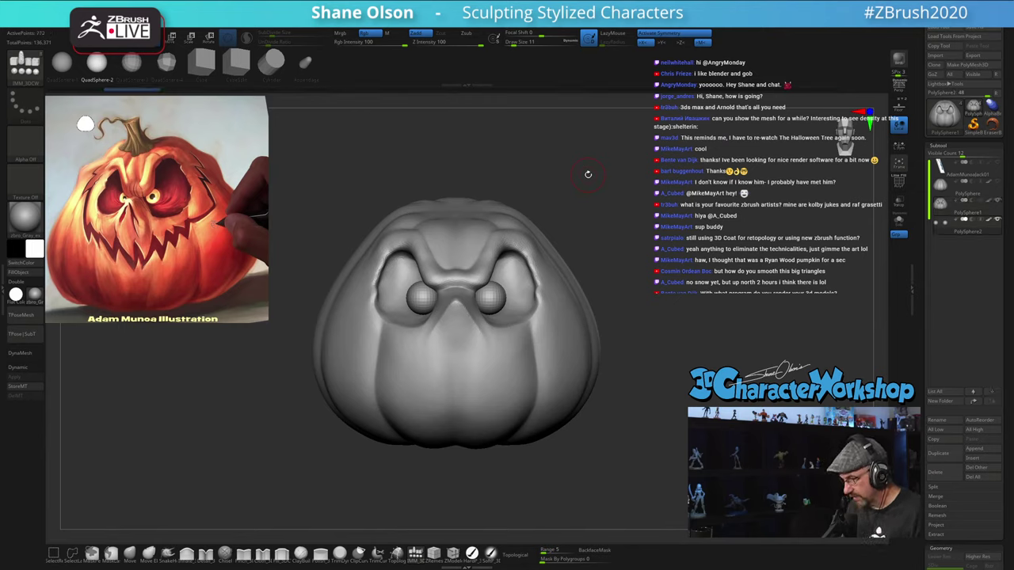
key(d)
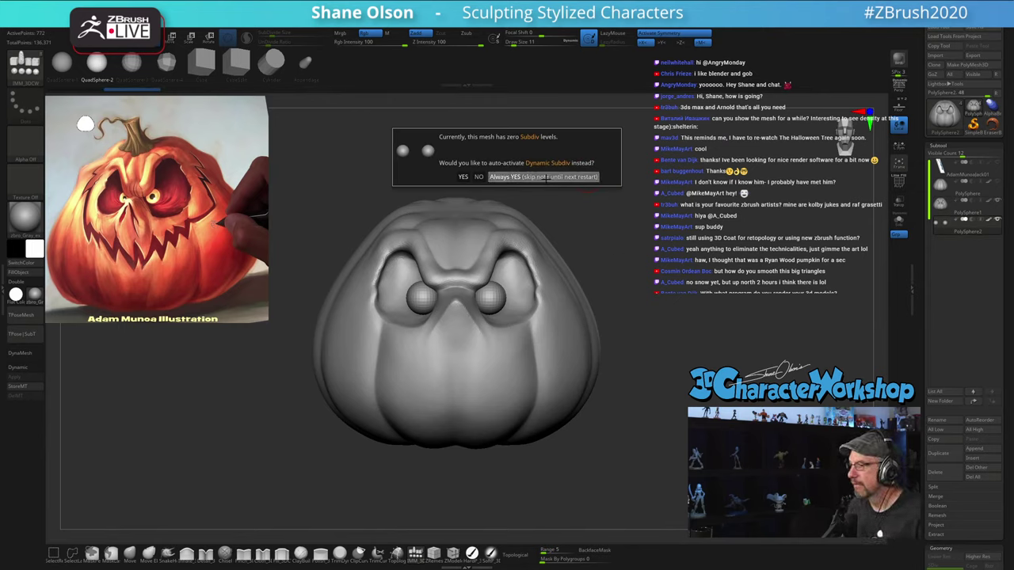
click(547, 177)
Step: Push the eyeballs back into the sockets along the depth axis and scale them to fit beneath the brow
drag(734, 278, 702, 274)
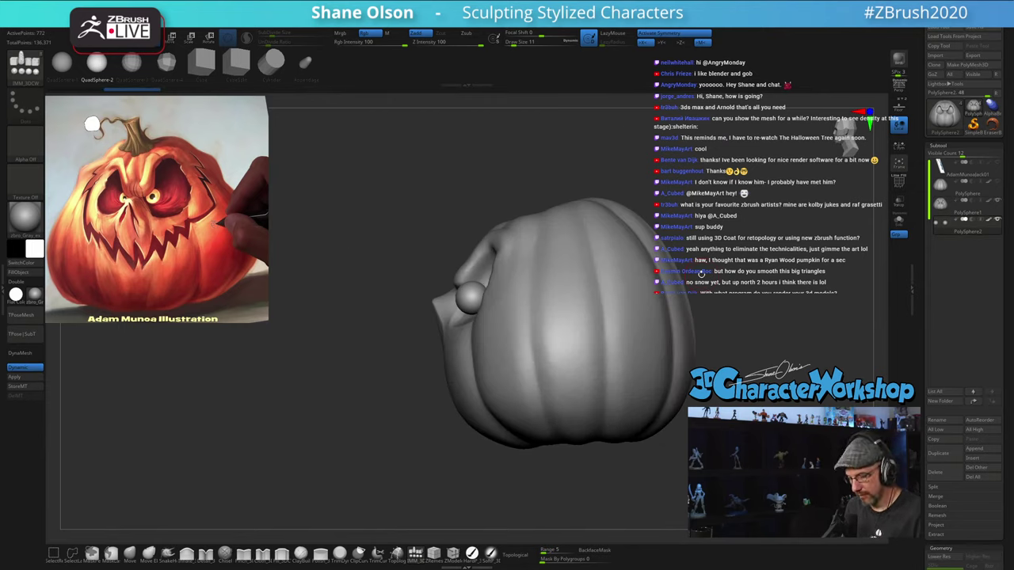
key(w)
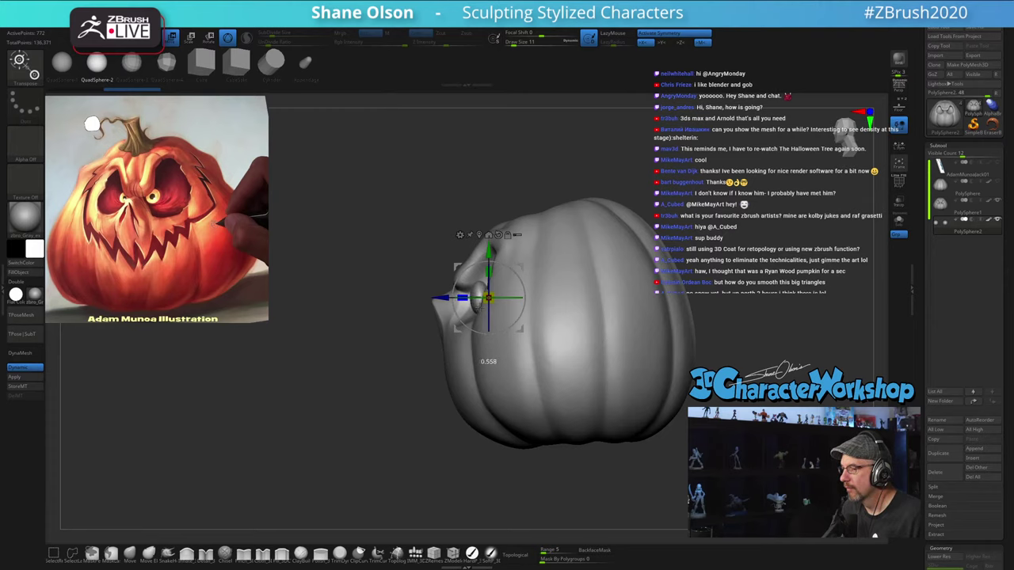
drag(478, 307, 480, 307)
drag(384, 240, 440, 246)
alt+drag(686, 230, 688, 253)
mouse_move(701, 268)
mouse_down()
mouse_move(737, 277)
mouse_move(697, 285)
mouse_up()
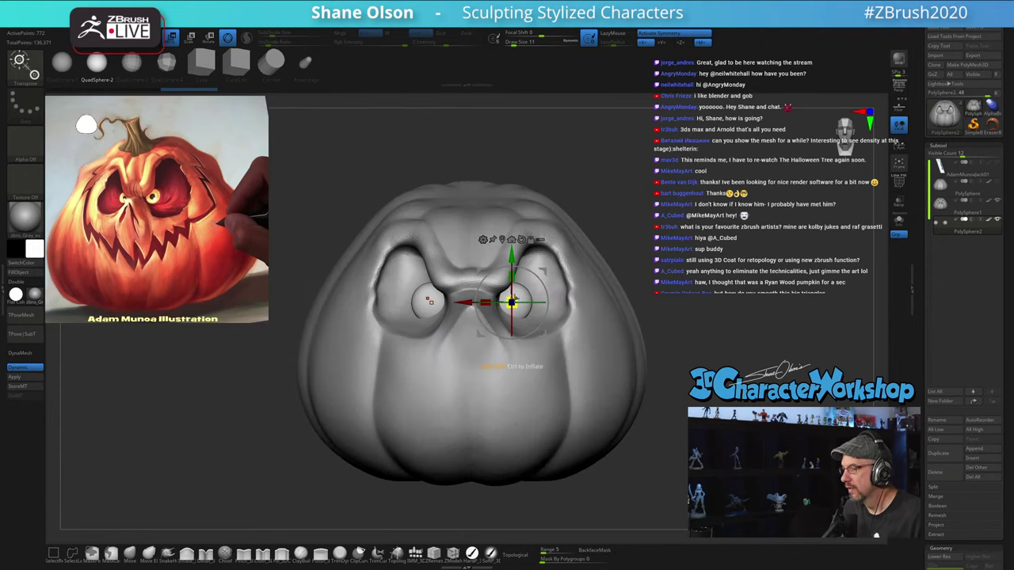
drag(515, 299, 511, 304)
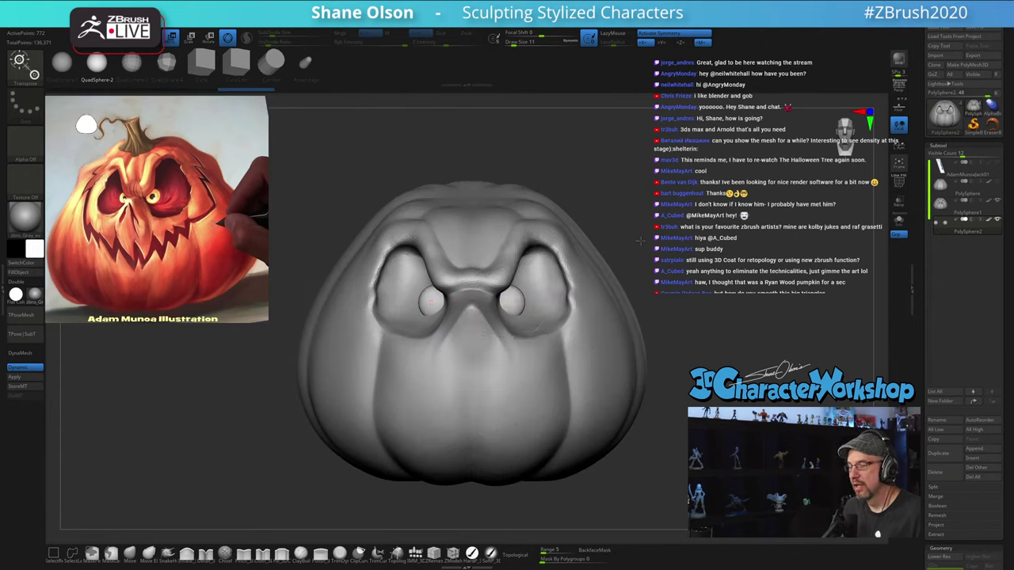
Step: Rotate the eyeballs about 13 degrees around the vertical axis and check their fit from the side and from above
alt+drag(644, 242, 668, 290)
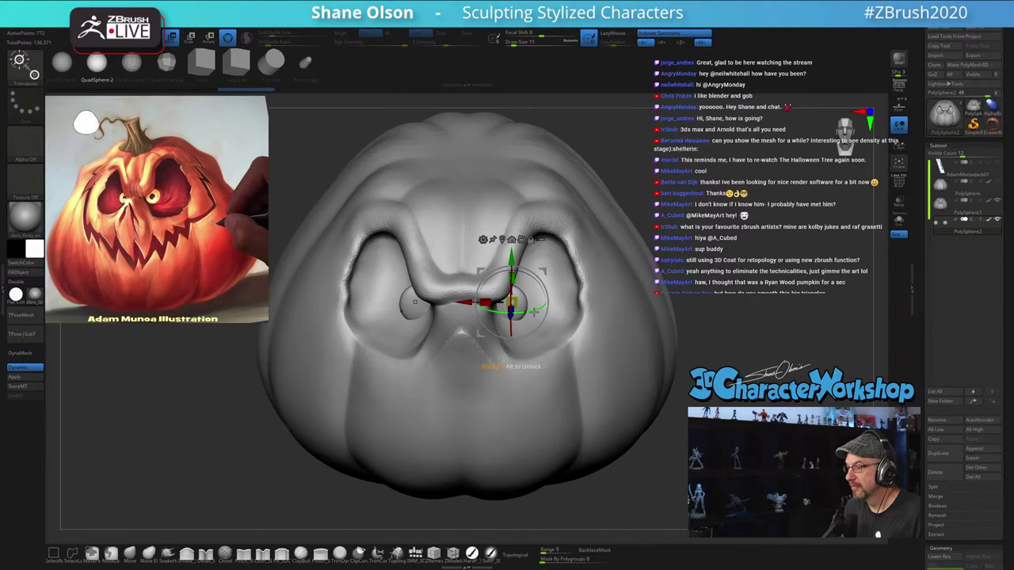
drag(541, 310, 546, 307)
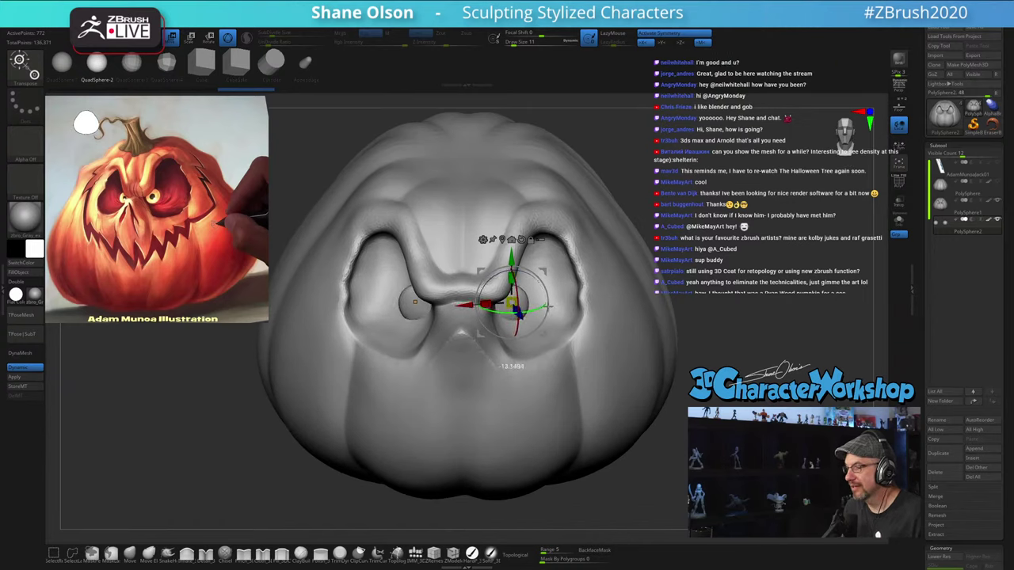
drag(666, 269, 673, 243)
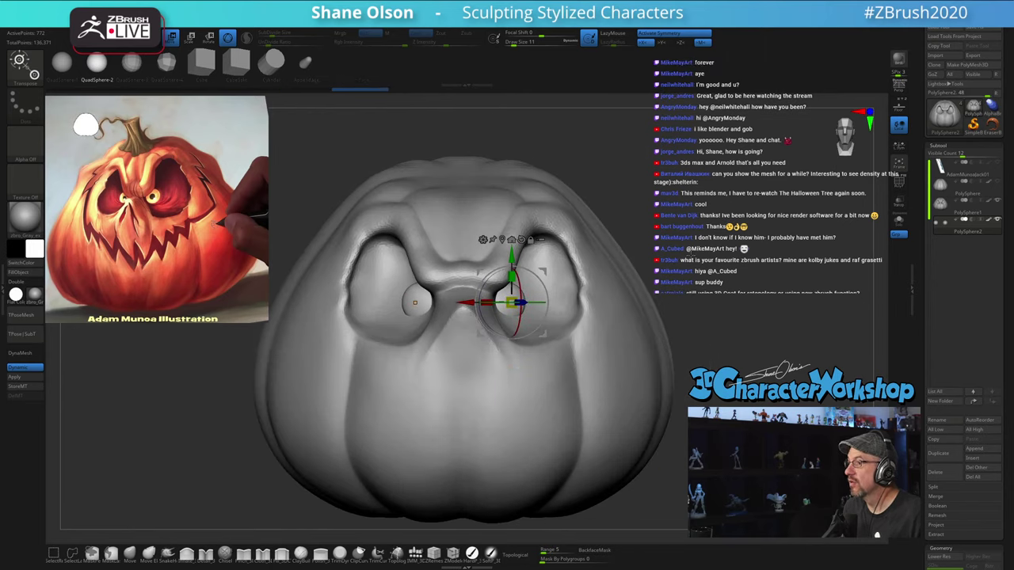
alt+drag(692, 254, 659, 287)
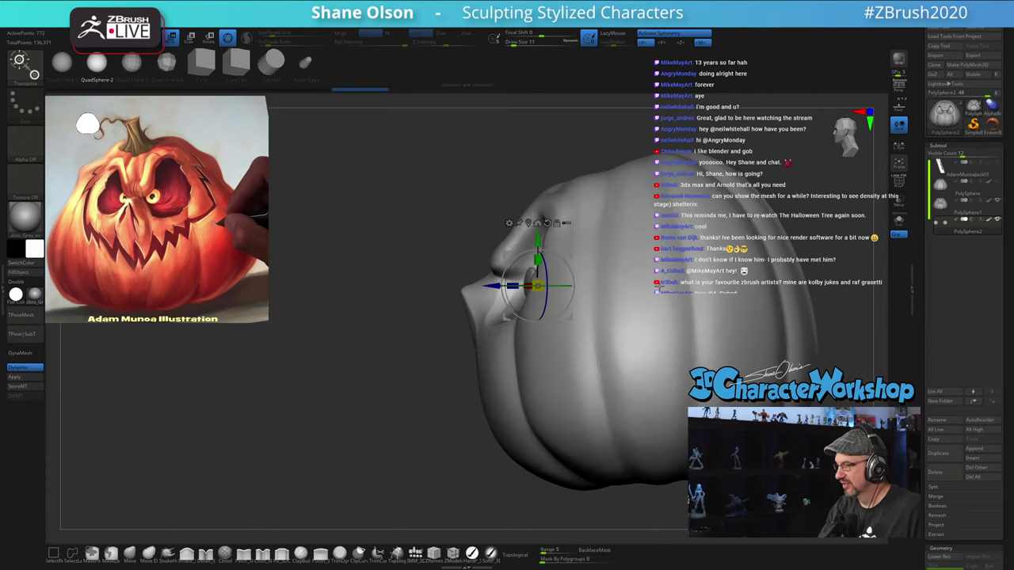
right_drag(584, 206, 603, 236)
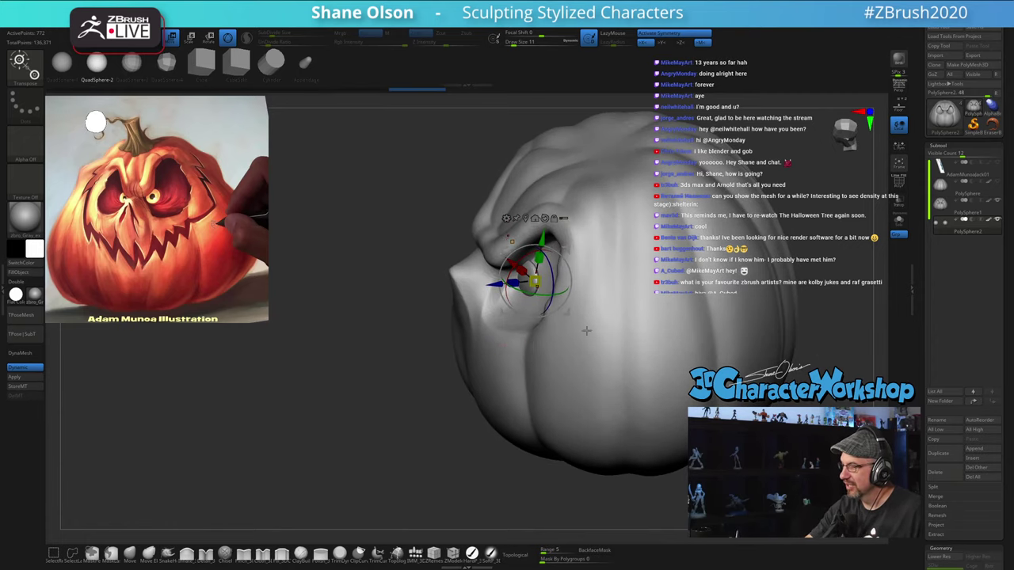
right_drag(586, 331, 603, 385)
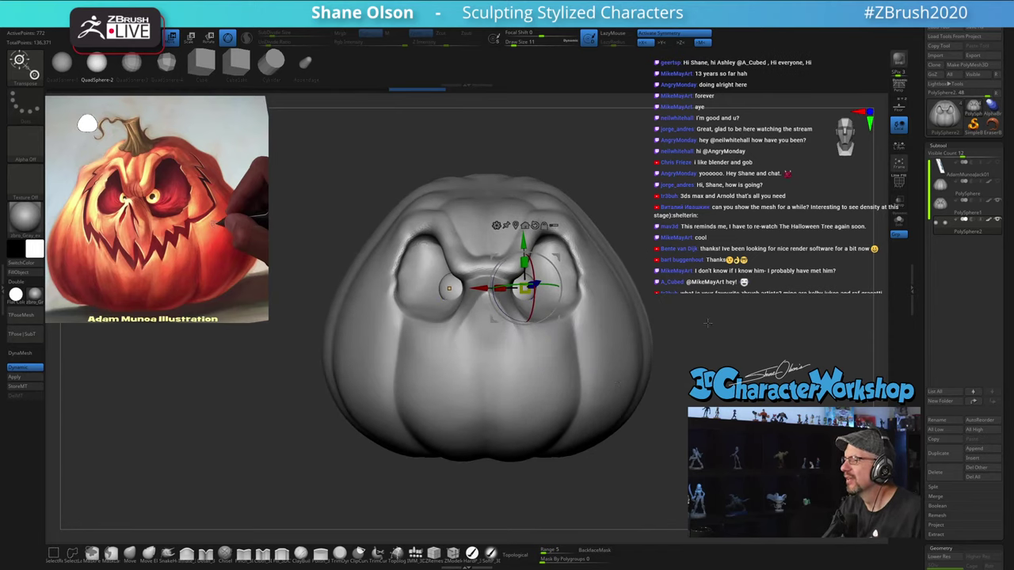
Step: Make the pumpkin active with its wireframe shown and reshape the sockets around the eyeballs with the Move brush at draw size 12
key(q)
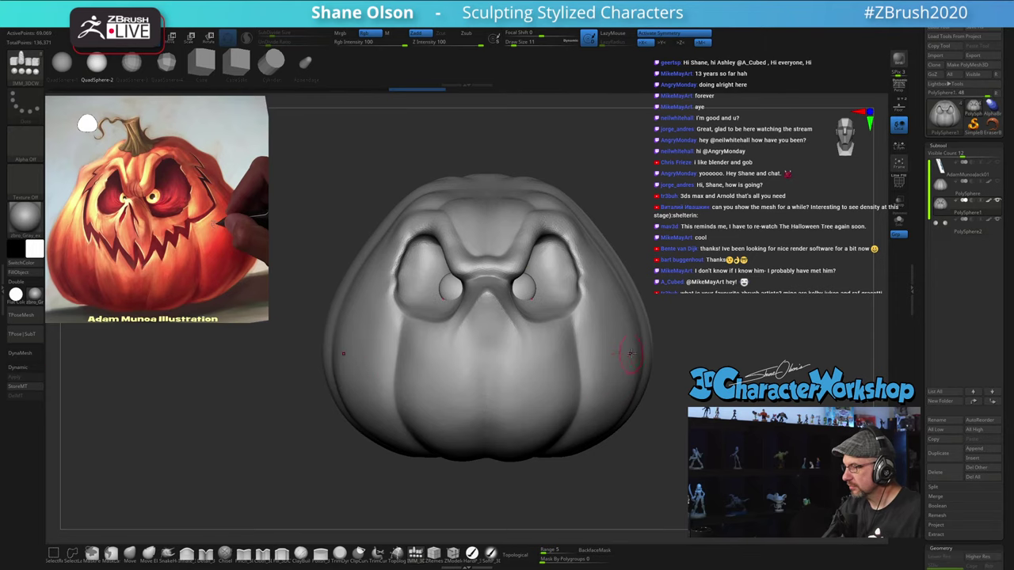
key(shift+f)
ctrl+right_drag(606, 294, 603, 326)
click(130, 554)
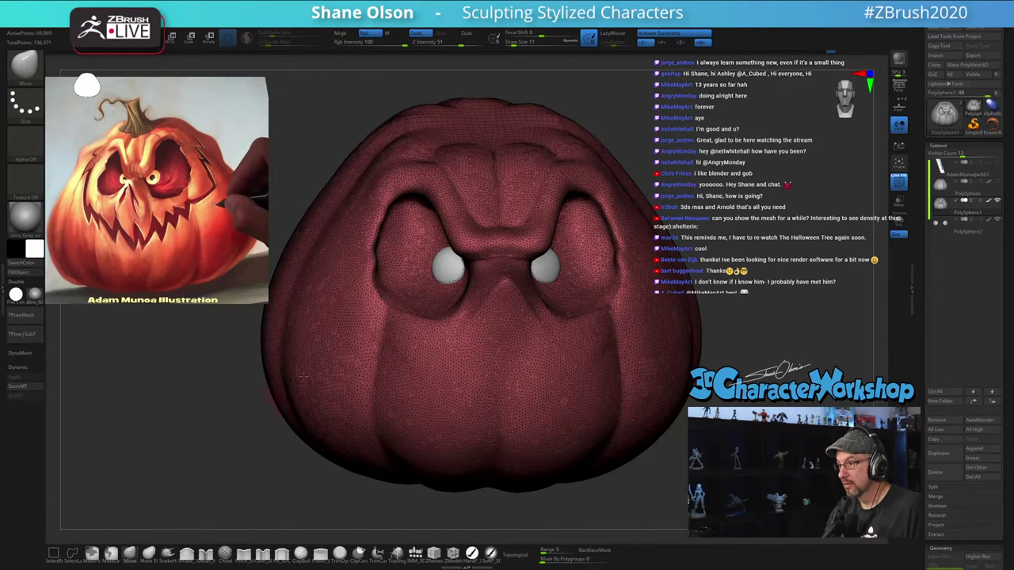
key(s)
right_drag(564, 283, 555, 291)
key(s)
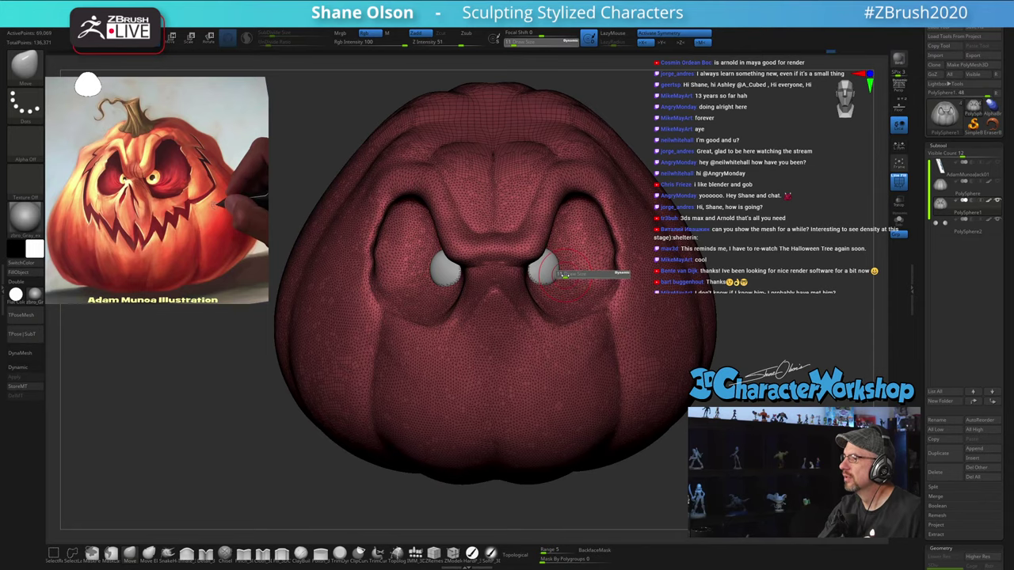
click(565, 275)
mouse_move(564, 277)
right_down()
mouse_move(582, 279)
mouse_move(544, 283)
right_up()
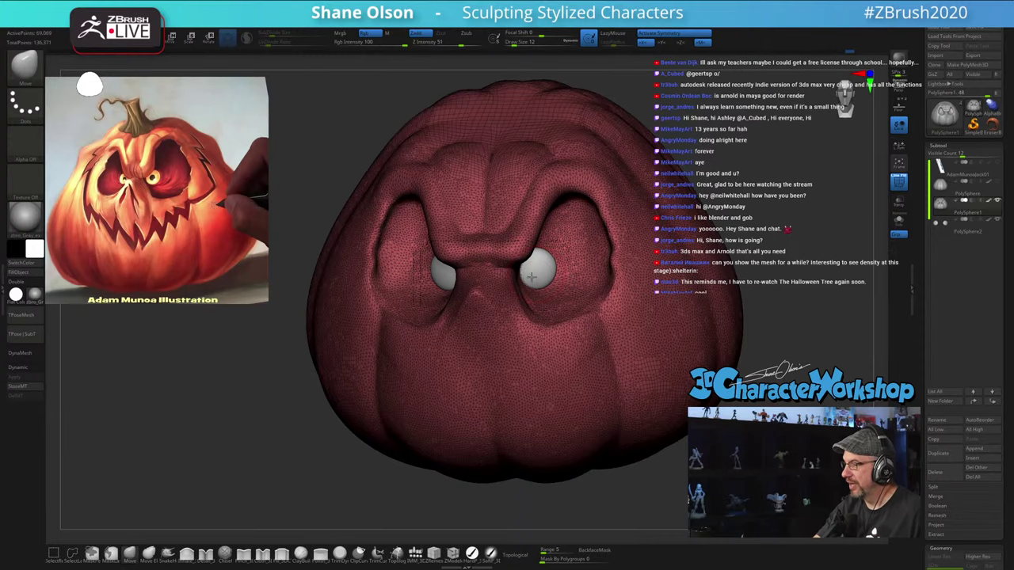
Step: Enlarge the Move brush to draw size 18 and adjust the back of the sockets around the eyeballs from several angles
mouse_move(545, 259)
right_down()
mouse_move(539, 237)
mouse_move(538, 278)
mouse_move(507, 260)
mouse_move(473, 264)
right_up()
key(s)
drag(536, 266, 539, 266)
mouse_move(542, 273)
right_down()
mouse_move(559, 290)
mouse_move(561, 266)
right_up()
key(s)
drag(546, 265, 552, 263)
right_drag(554, 264, 559, 278)
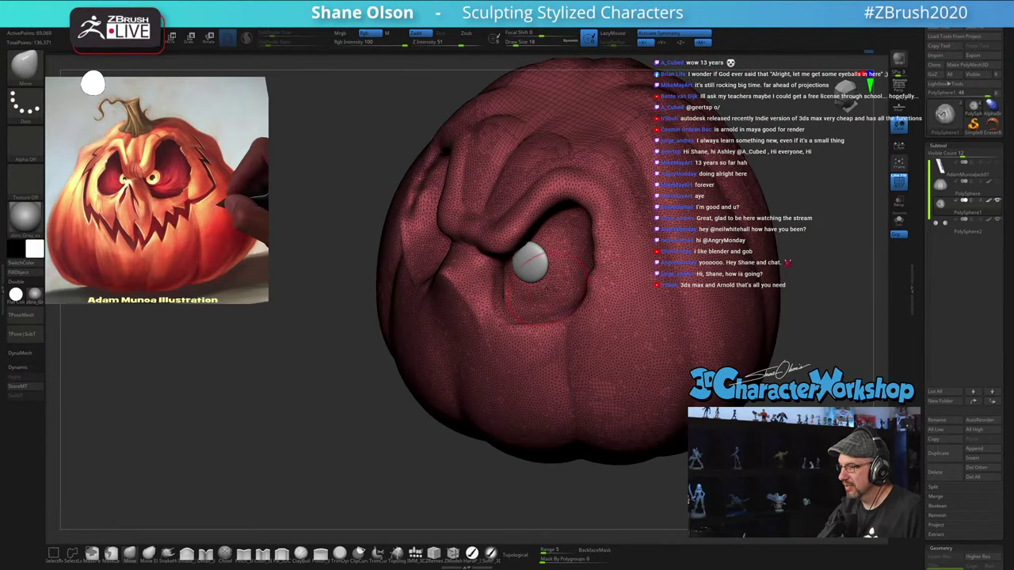
shift+drag(546, 290, 548, 287)
mouse_move(549, 277)
right_down()
mouse_move(564, 274)
mouse_move(565, 253)
right_up()
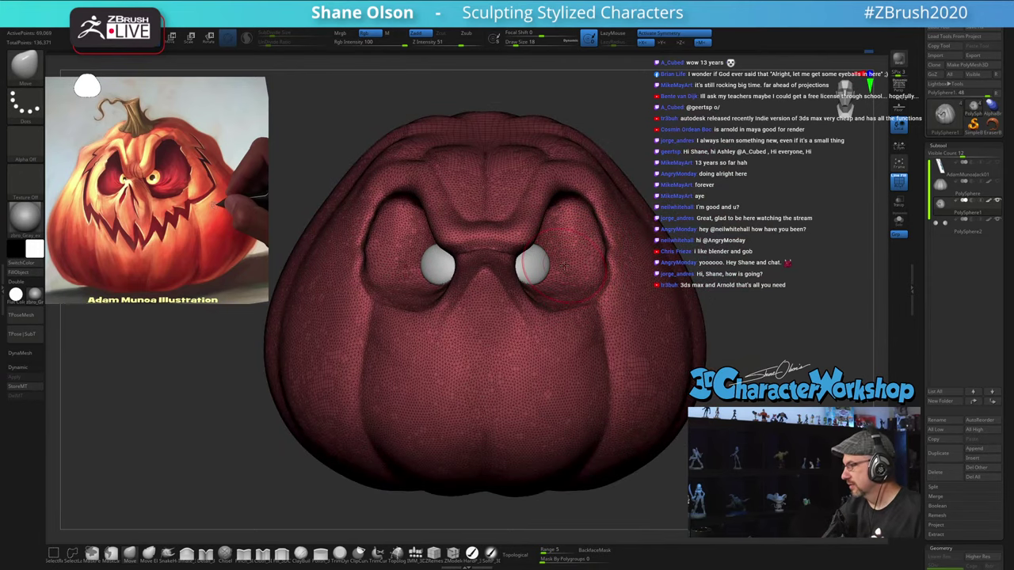
key(shift)
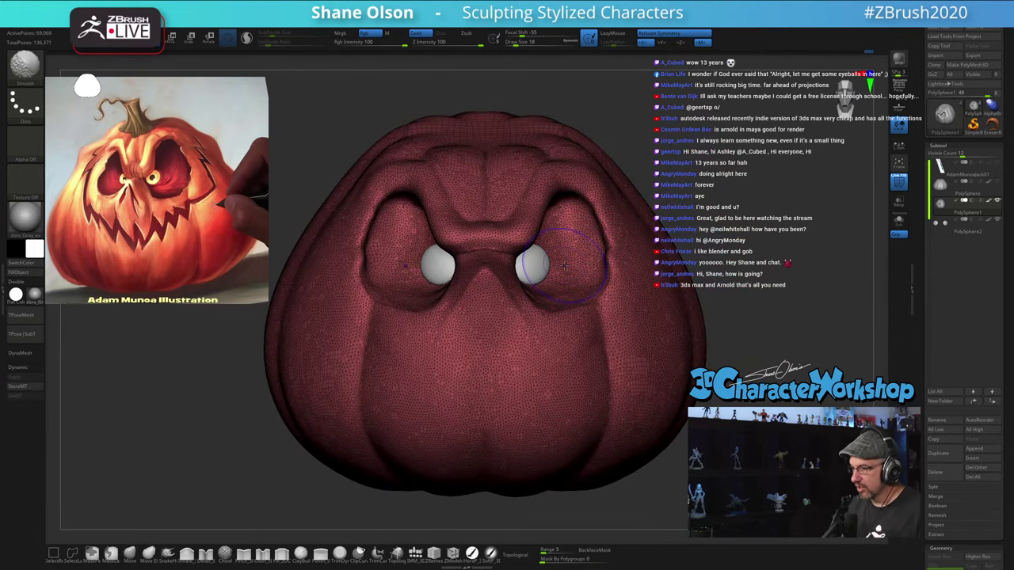
Step: Hide the wireframe, make the eyeballs active, center the gizmo on them and shift them slightly outward
key(shift+f)
mouse_move(723, 204)
mouse_down()
mouse_move(698, 205)
mouse_move(726, 205)
mouse_up()
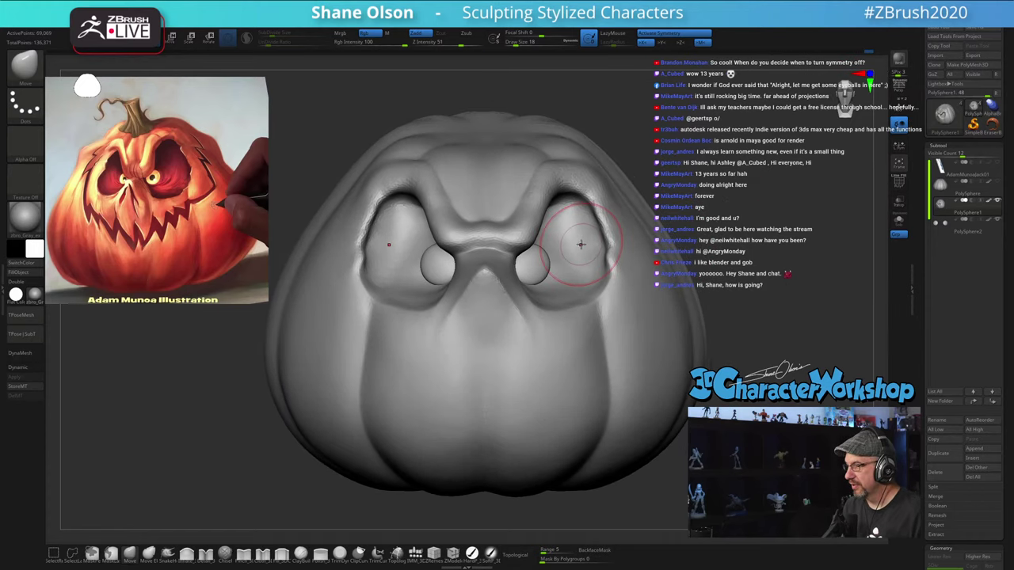
key(w)
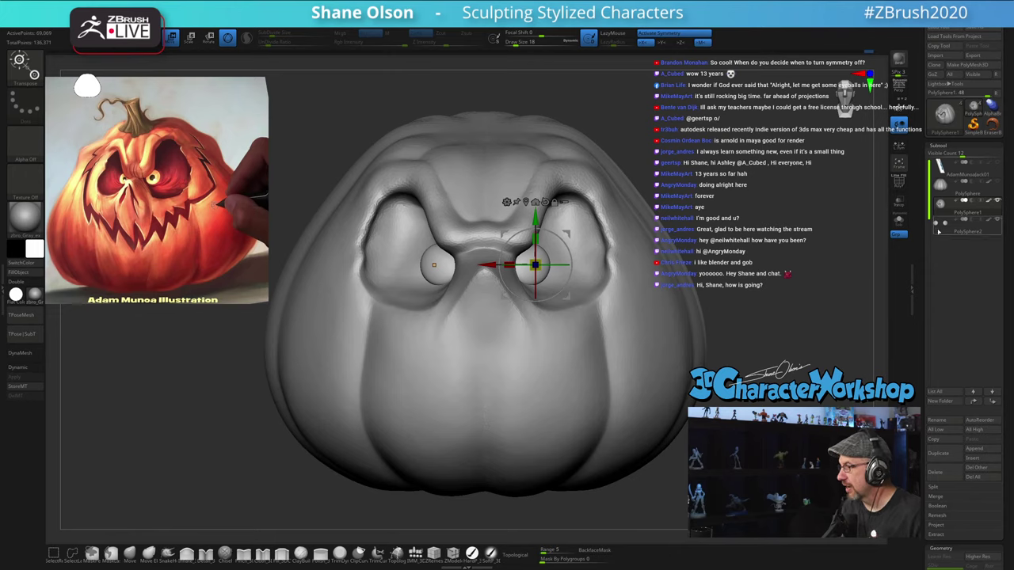
click(967, 227)
drag(733, 247, 609, 257)
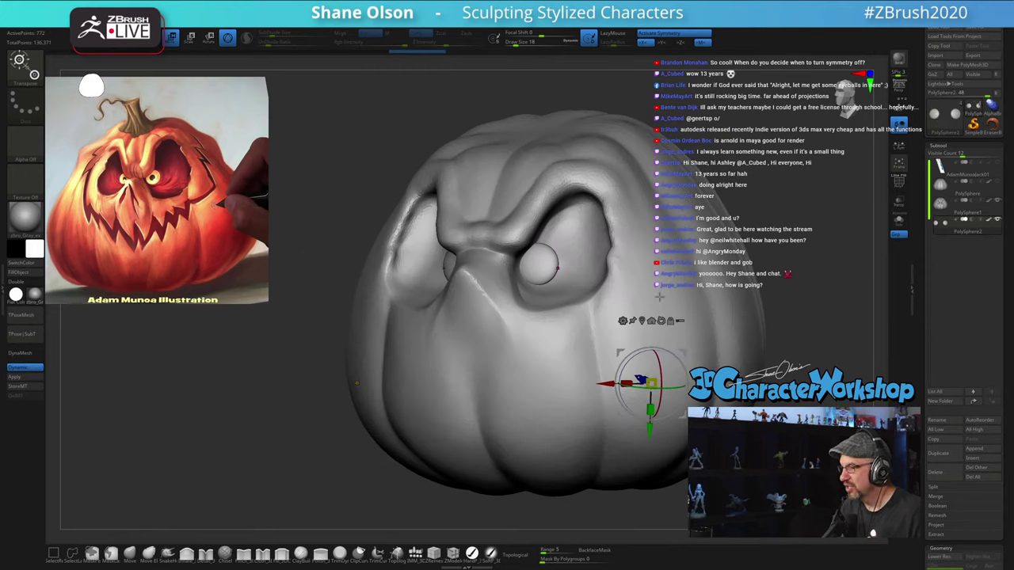
click(642, 321)
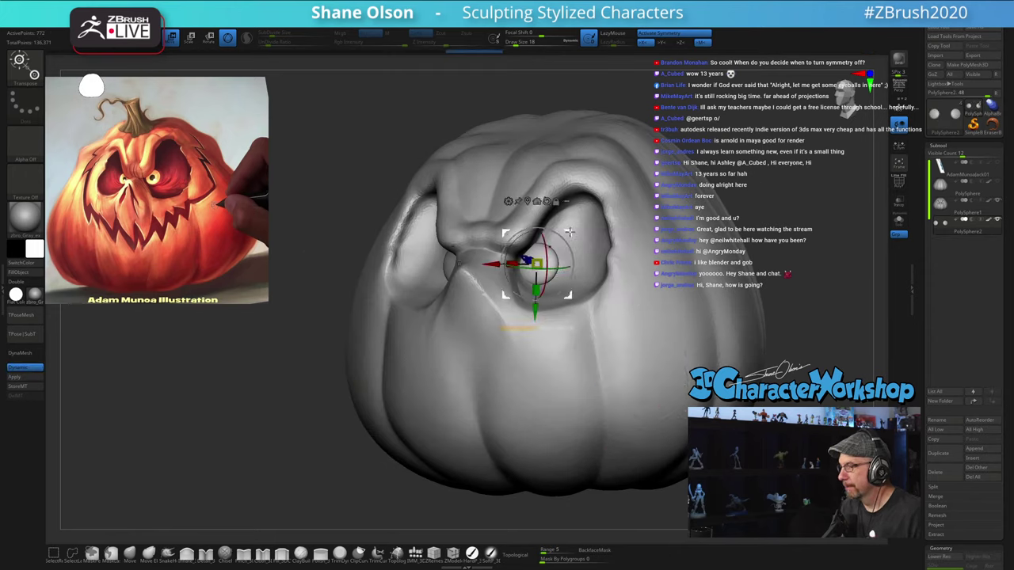
drag(570, 232, 576, 232)
Step: Reset the gizmo's orientation to the world axes and fine-tune the size of the eyeballs from the front view
right_drag(633, 217, 767, 207)
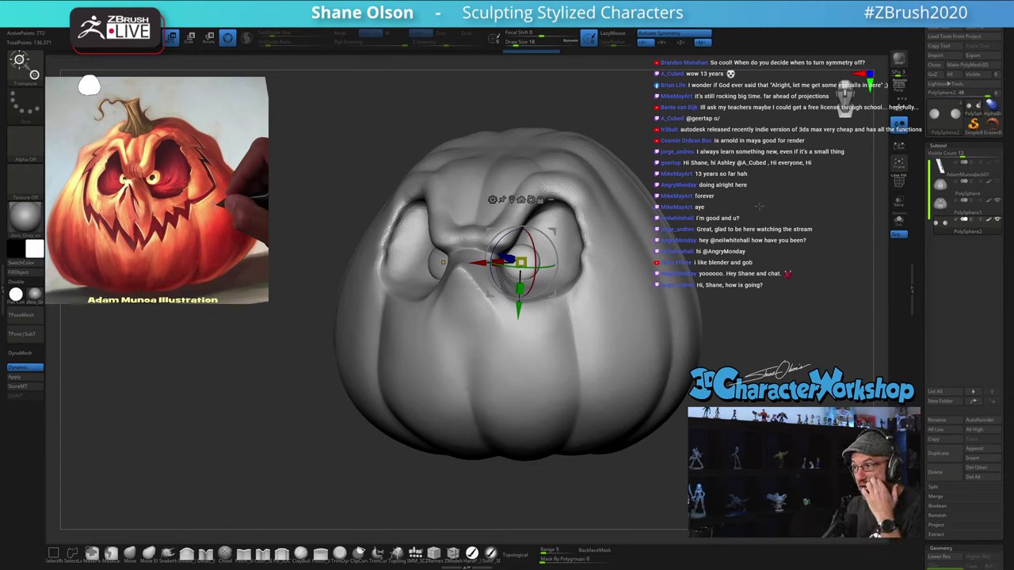
right_drag(732, 214, 738, 212)
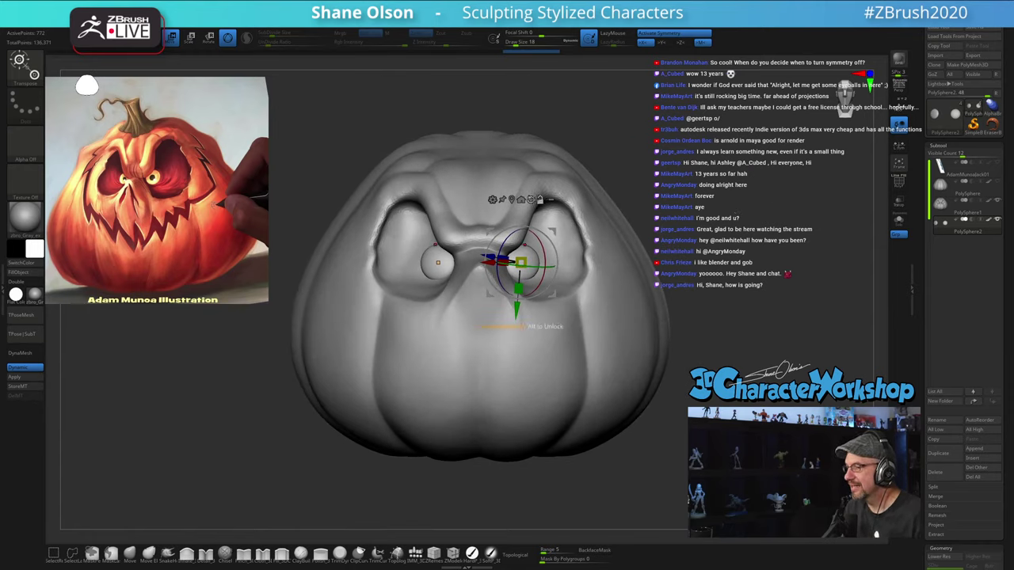
alt+click(531, 200)
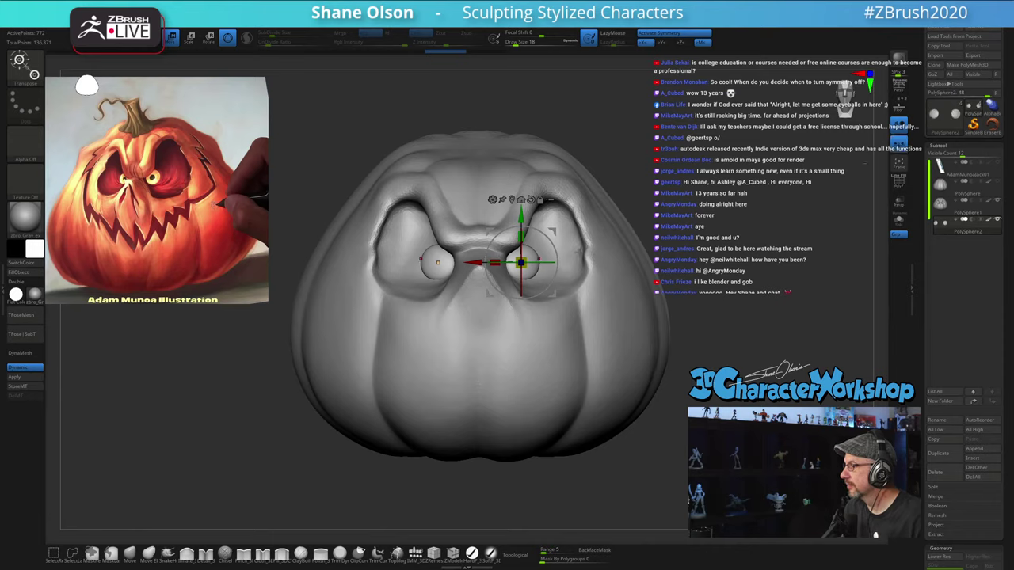
drag(525, 267, 521, 272)
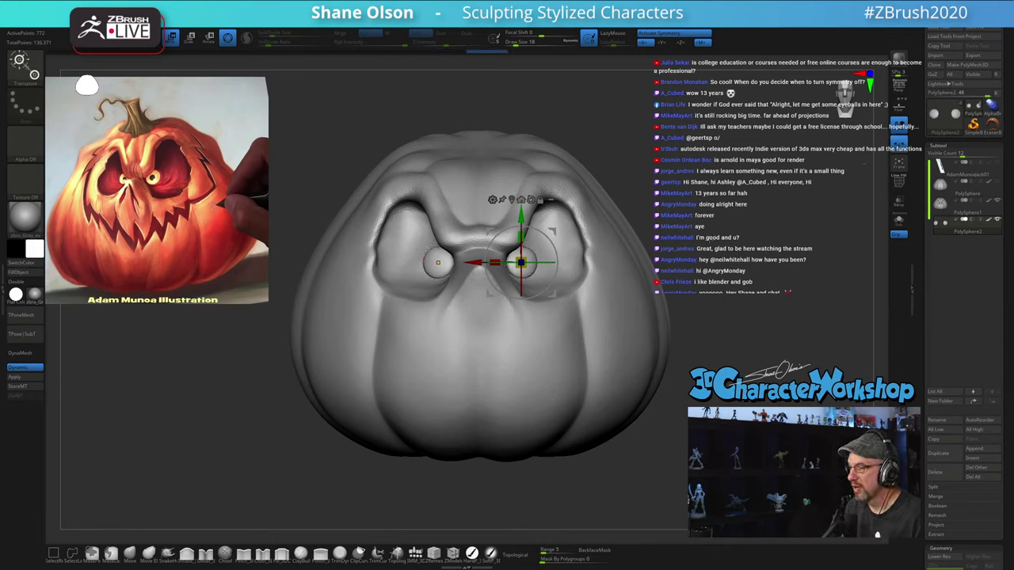
Step: Return to Draw mode and check the eyeballs' fit inside the sockets from the front and at an angle
mouse_move(753, 232)
mouse_down()
mouse_move(766, 234)
mouse_move(715, 240)
mouse_move(748, 240)
mouse_move(737, 240)
mouse_up()
drag(554, 233, 553, 232)
alt+drag(686, 247, 689, 223)
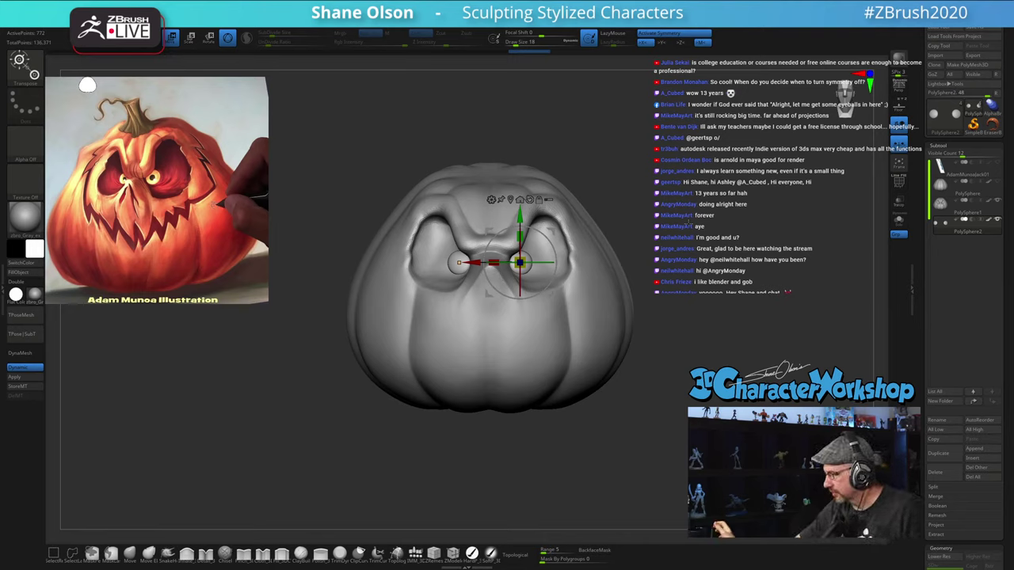
key(q)
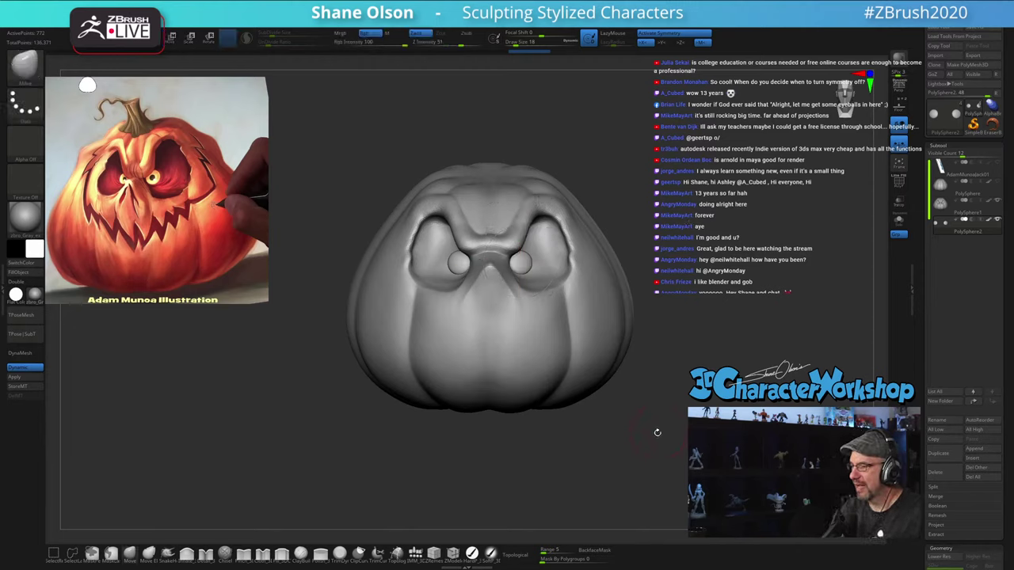
drag(657, 433, 659, 458)
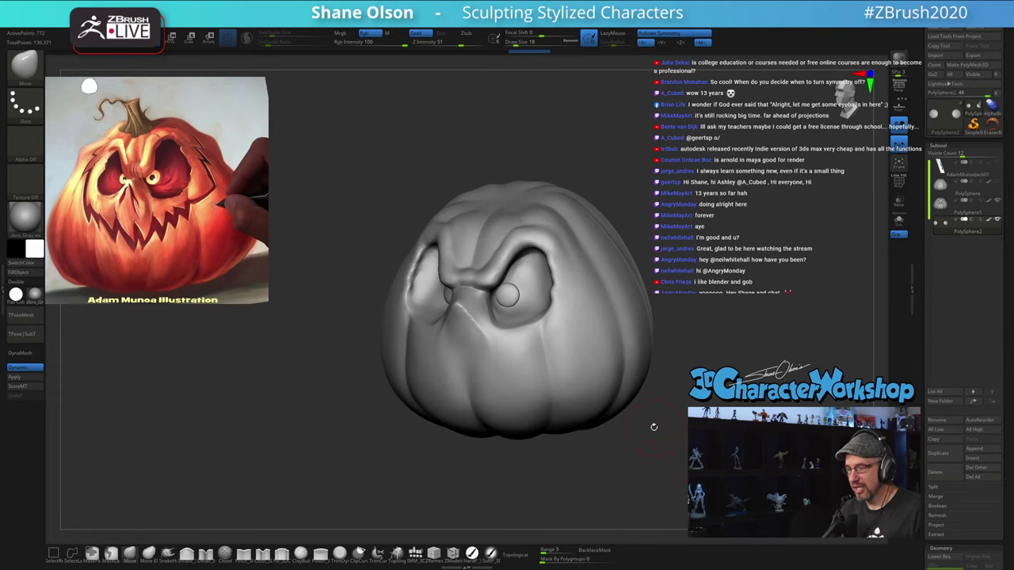
mouse_move(653, 427)
shift+mouse_down()
mouse_move(673, 393)
mouse_move(707, 429)
mouse_move(630, 435)
shift+mouse_up()
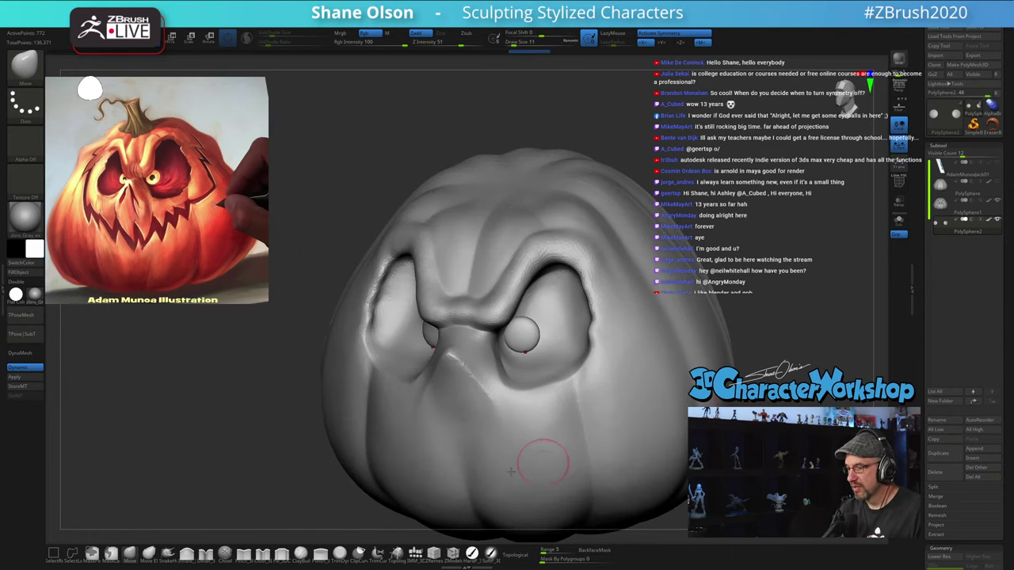
Step: Make the pumpkin active and define the brow ridge above the nose with the Pinch_3DCW brush at draw size 7
click(245, 556)
key(s)
drag(276, 436, 274, 437)
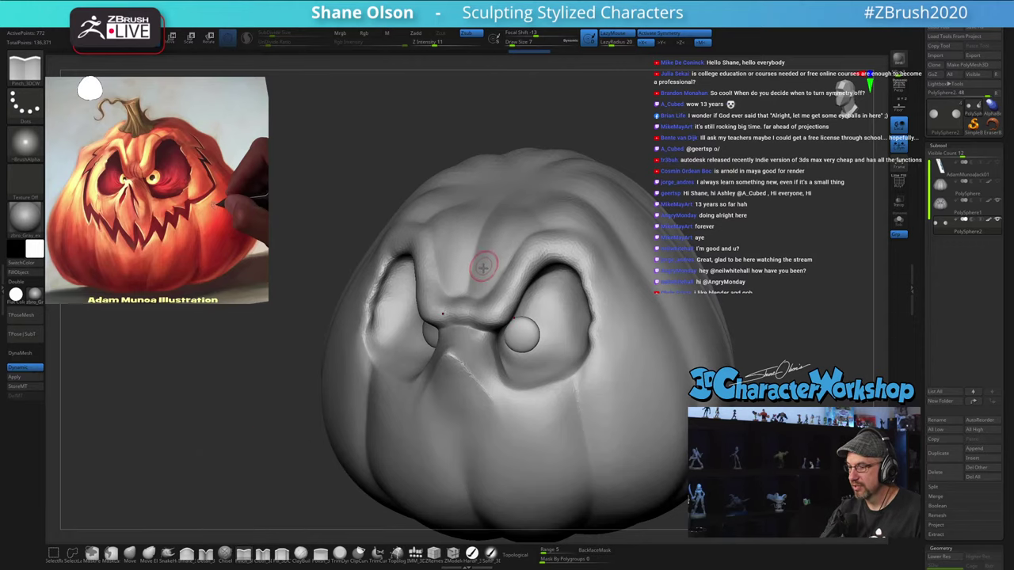
mouse_move(484, 265)
mouse_down()
mouse_move(485, 285)
mouse_move(481, 263)
mouse_up()
alt+click(478, 287)
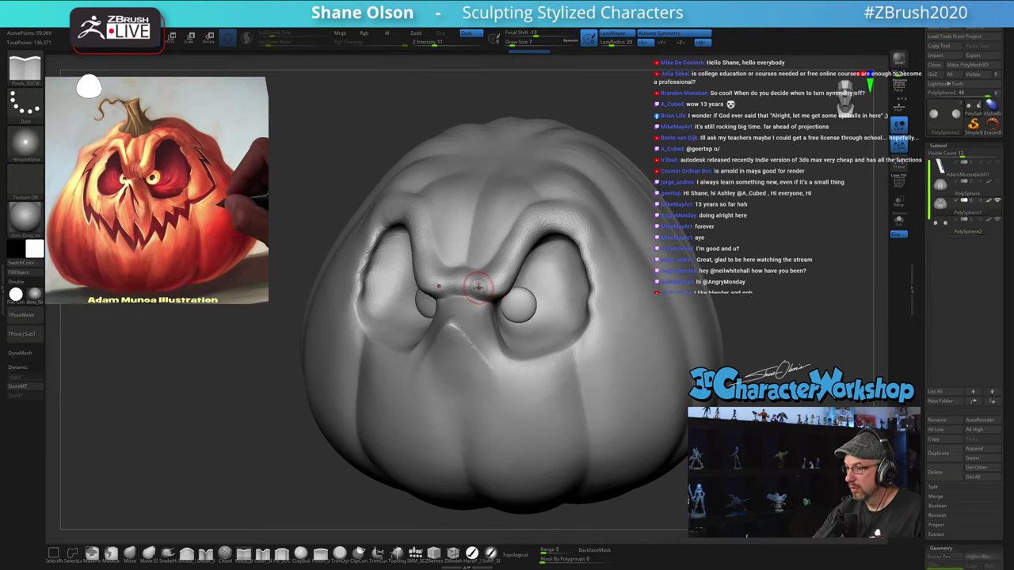
right_drag(479, 287, 471, 294)
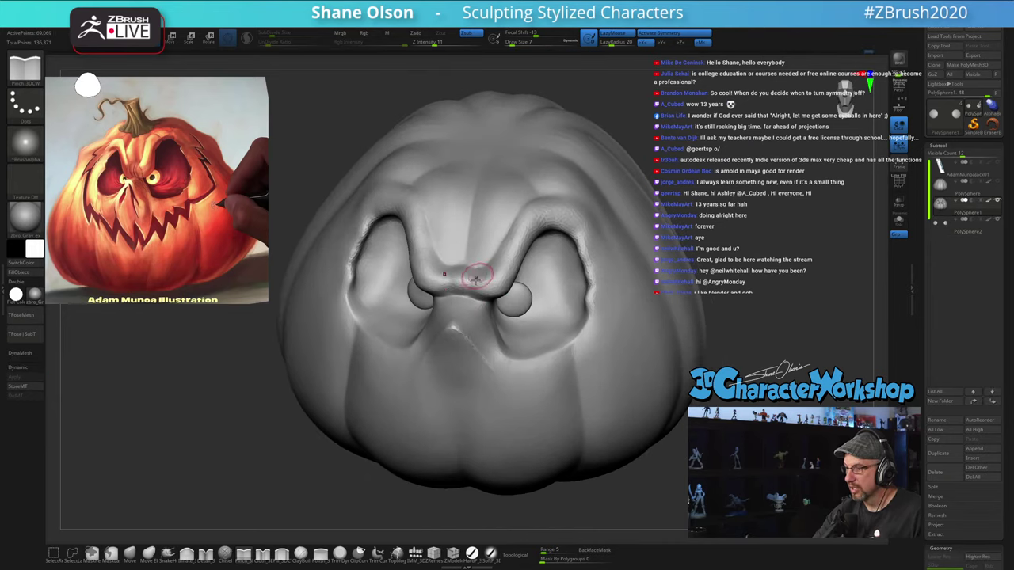
mouse_move(475, 268)
mouse_down()
mouse_move(482, 252)
mouse_move(471, 264)
mouse_up()
Step: Turn on Sculptris Pro mode and refine the crease between the brows at draw size 5
key(s)
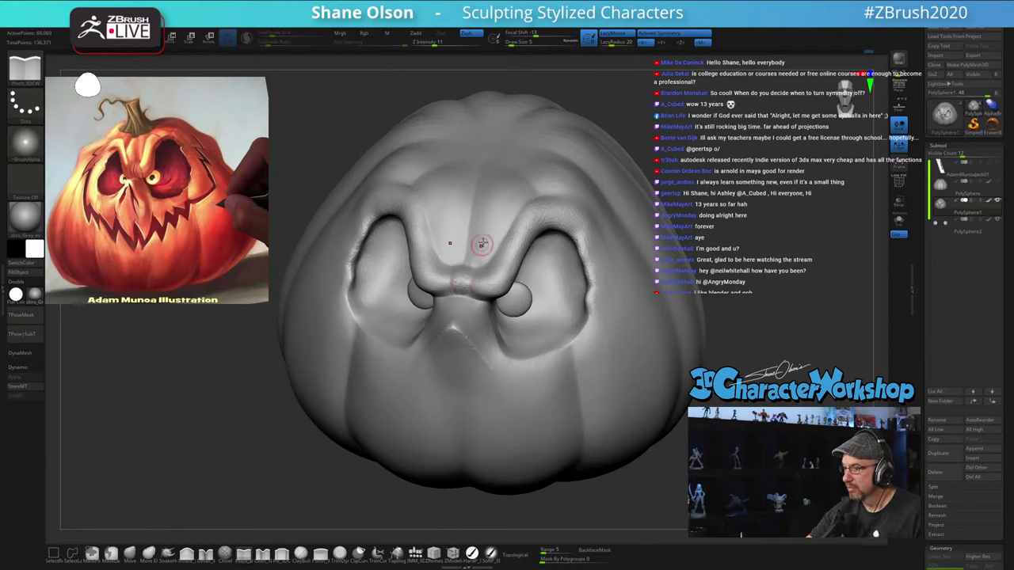
click(247, 38)
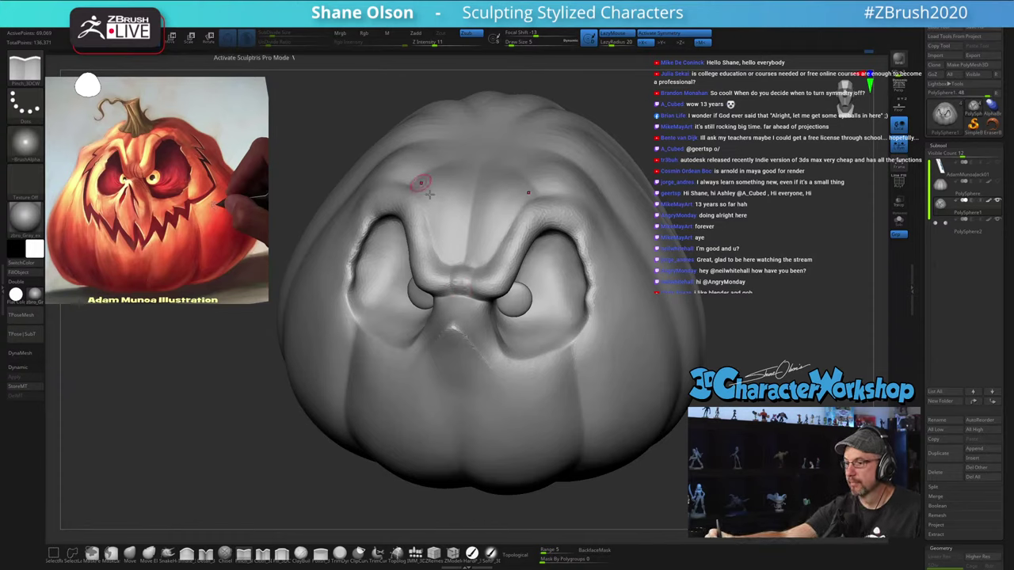
mouse_move(480, 249)
right_down()
mouse_move(486, 230)
mouse_move(477, 265)
mouse_move(477, 243)
right_up()
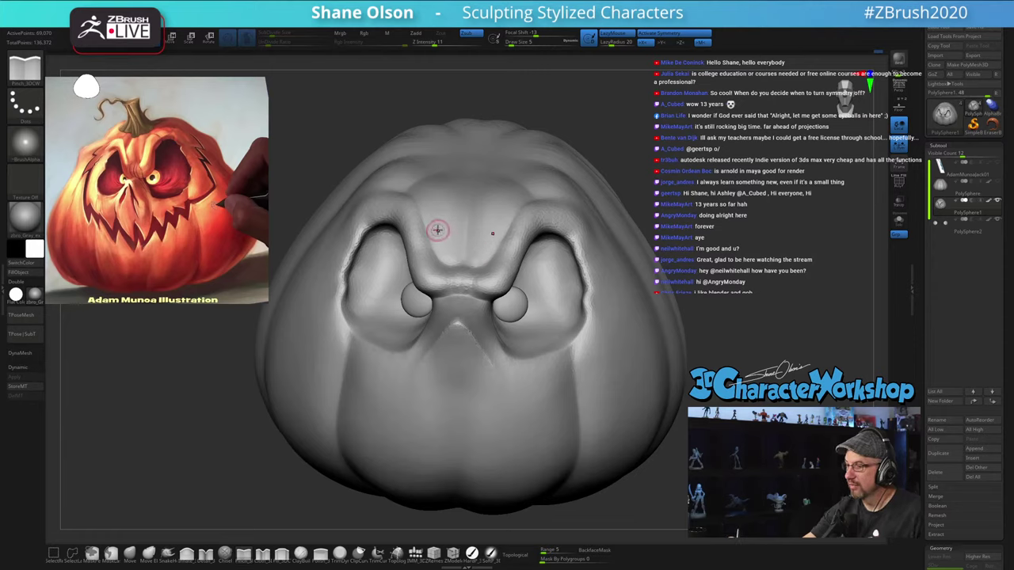
Step: Carve the forehead furrows above the angry brows with the Pinch_3DCW brush at draw size 13, refining them at size 9
key(s)
key(s)
drag(430, 227, 433, 217)
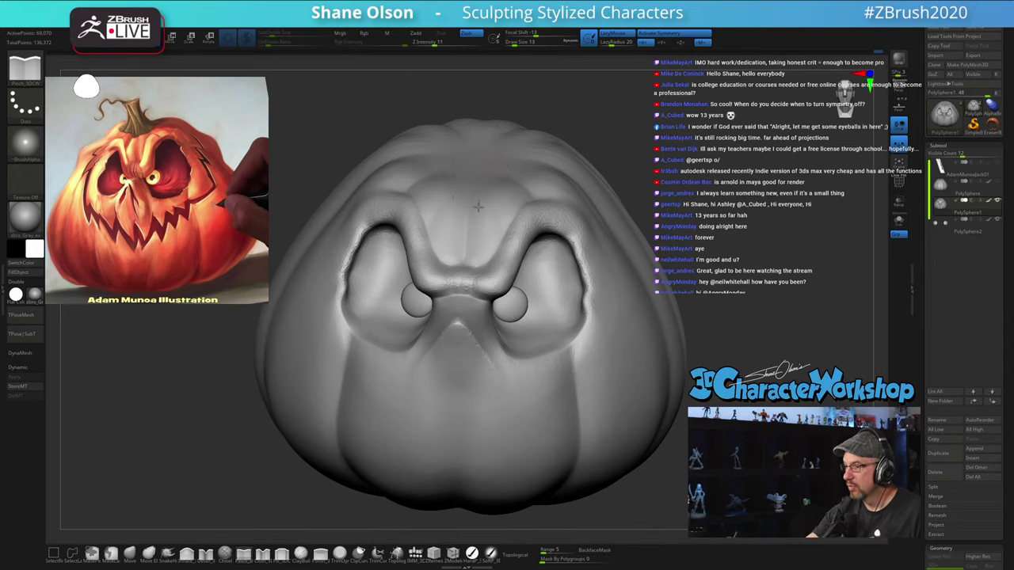
right_drag(478, 206, 470, 222)
drag(431, 228, 471, 166)
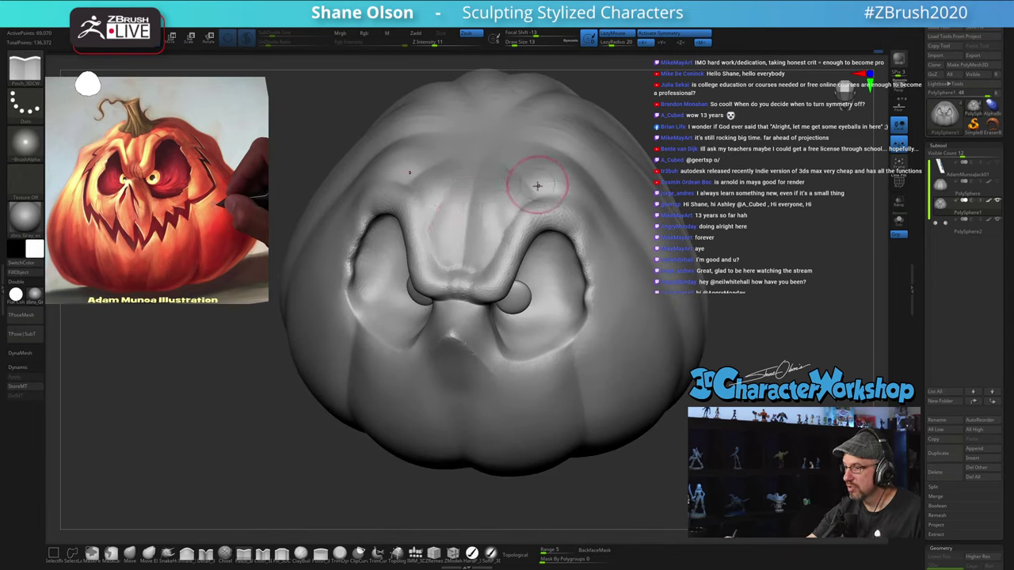
mouse_move(536, 188)
right_down()
mouse_move(525, 164)
mouse_move(506, 206)
right_up()
key(s)
drag(512, 234, 509, 235)
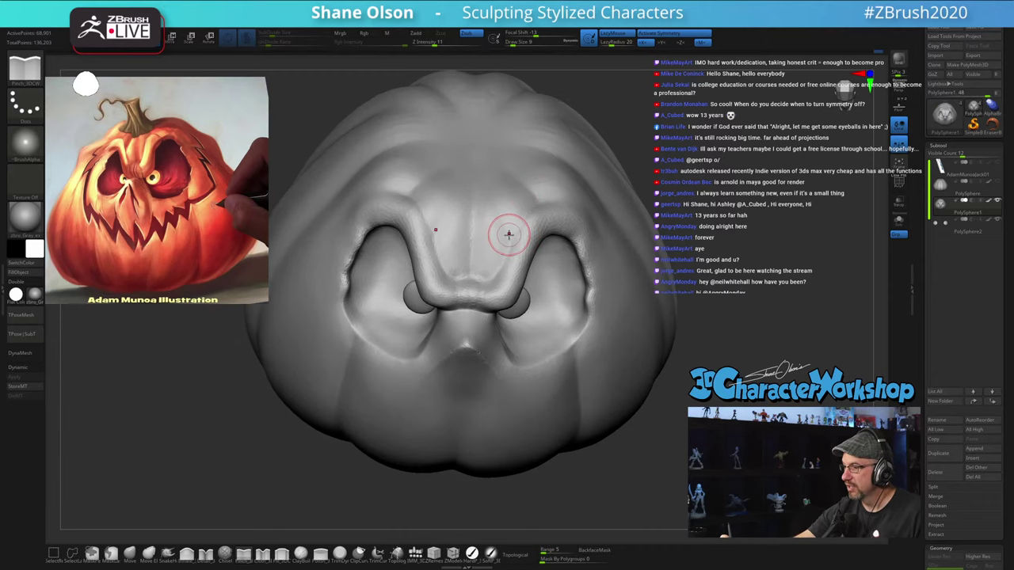
mouse_move(741, 264)
mouse_down()
mouse_move(744, 233)
mouse_move(746, 304)
mouse_move(716, 278)
mouse_move(681, 300)
mouse_move(699, 357)
mouse_move(652, 364)
mouse_move(664, 364)
mouse_move(658, 387)
mouse_move(668, 386)
mouse_move(648, 372)
mouse_move(662, 400)
mouse_up()
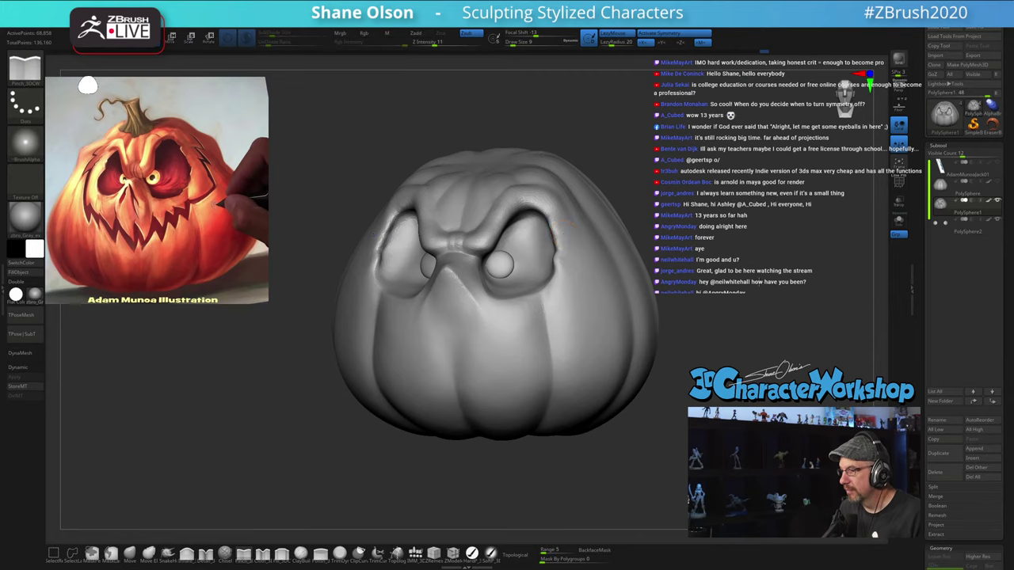
mouse_move(792, 283)
mouse_down()
mouse_move(756, 283)
mouse_move(774, 297)
mouse_up()
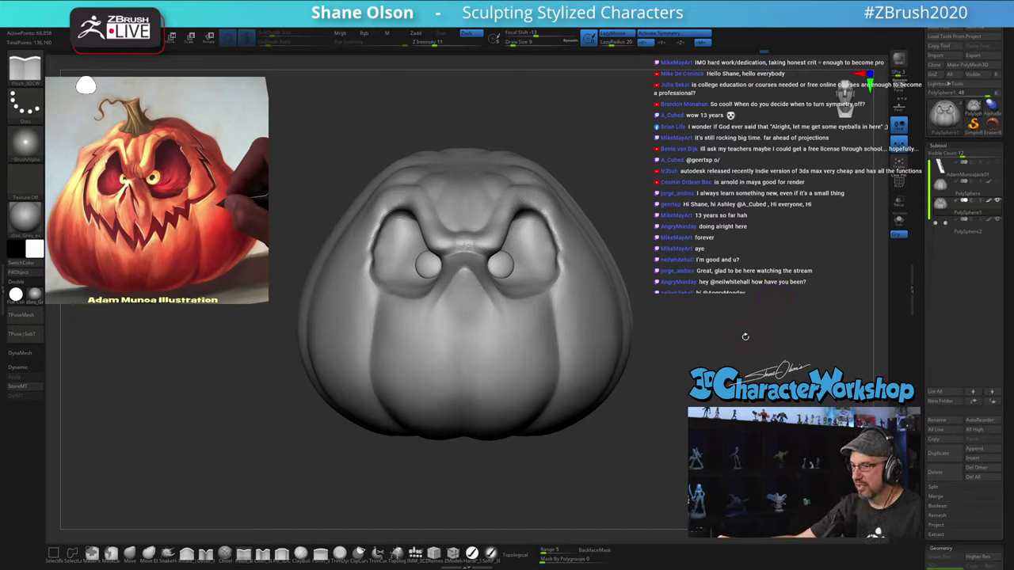
Step: Build up the nose bridge and the area beneath it with the Fill_3DCW brush at draw size 9
drag(588, 455, 611, 465)
mouse_move(505, 349)
right_down()
mouse_move(558, 350)
mouse_move(508, 355)
right_up()
click(281, 553)
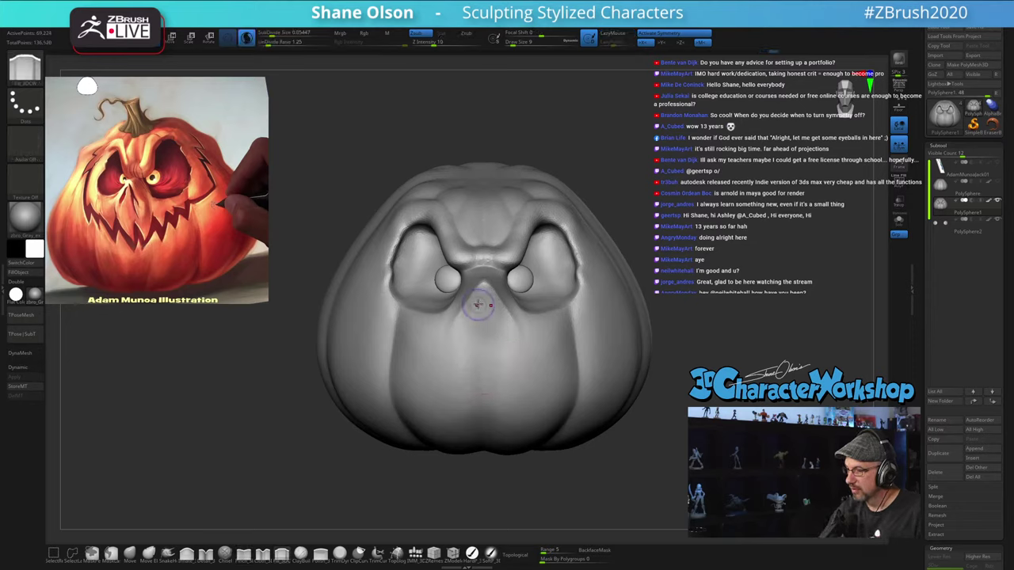
right_drag(486, 313, 514, 310)
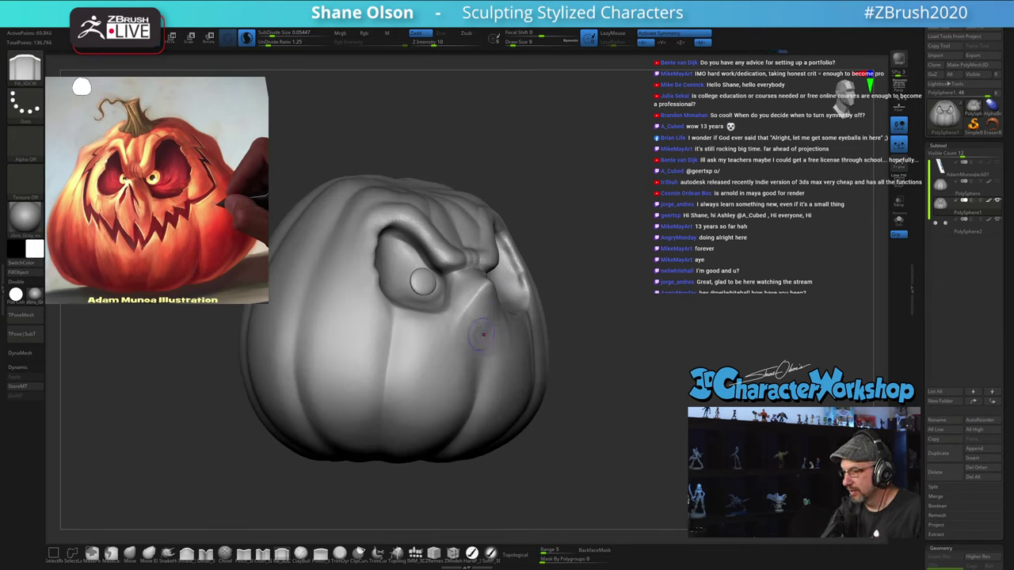
right_drag(492, 349, 482, 321)
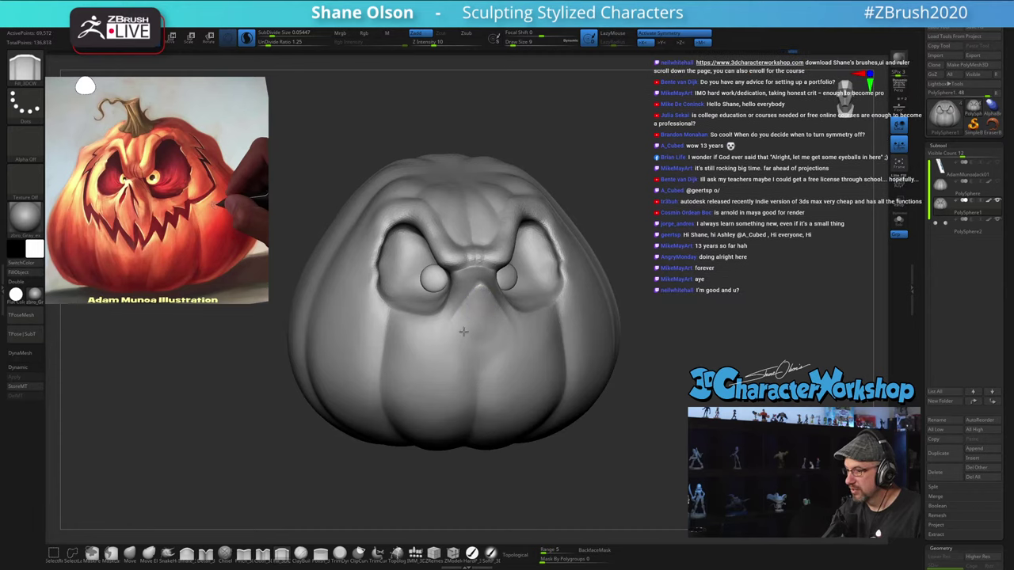
right_drag(500, 355, 489, 322)
mouse_move(531, 358)
right_down()
mouse_move(444, 381)
mouse_move(559, 408)
right_up()
alt+right_drag(502, 392, 510, 354)
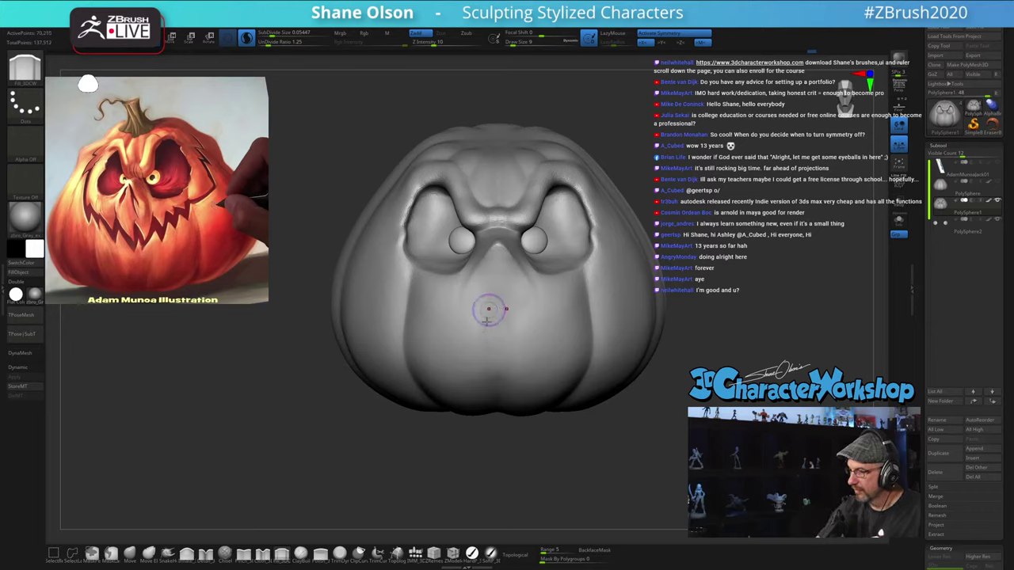
mouse_move(486, 322)
mouse_down()
mouse_move(512, 356)
mouse_move(500, 348)
mouse_up()
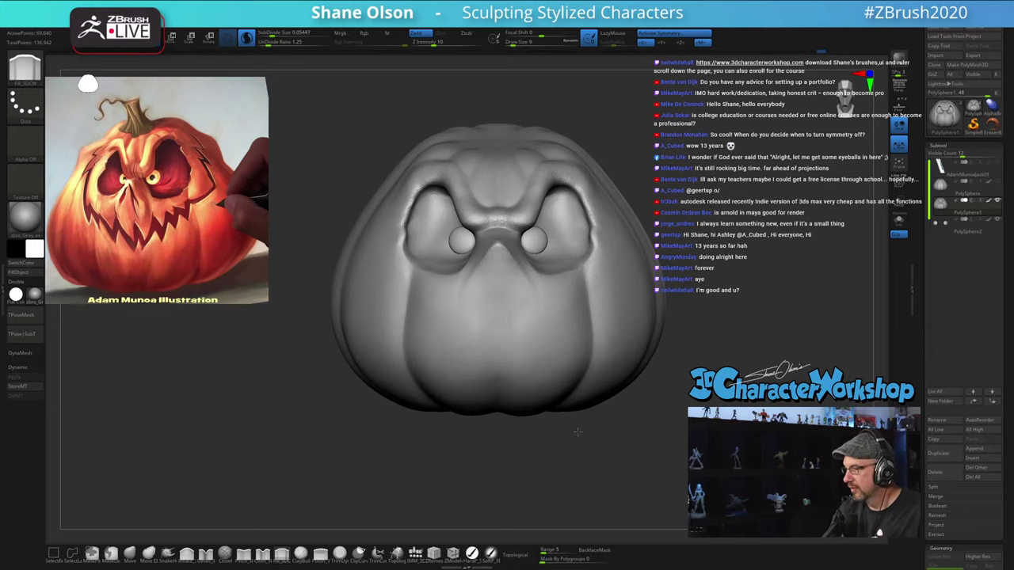
Step: Enlarge the Fill_3DCW brush to draw size 17 and fill out the front of the pumpkin below the nose
mouse_move(576, 430)
right_down()
mouse_move(561, 433)
mouse_move(579, 424)
mouse_move(604, 436)
right_up()
key(s)
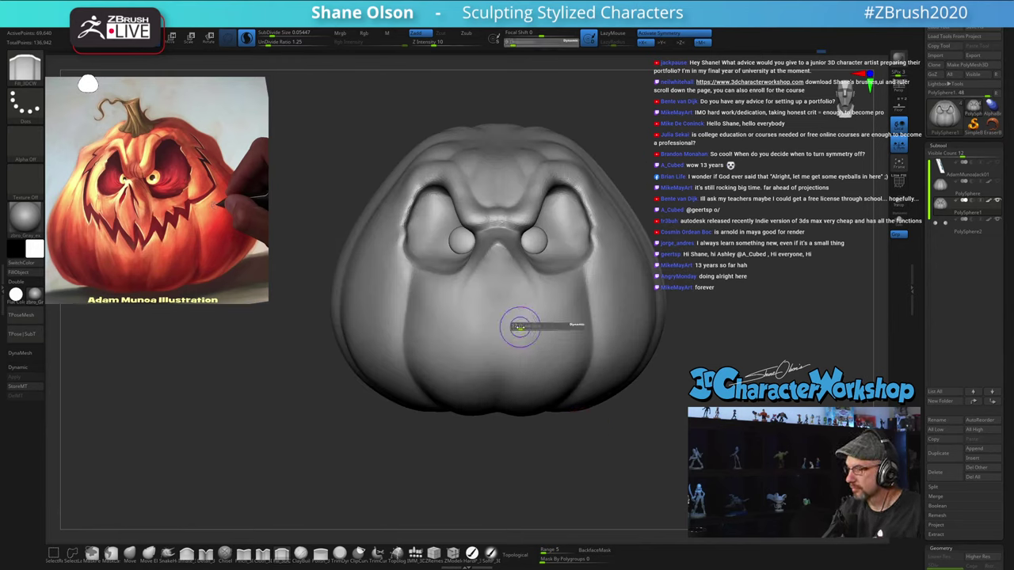
drag(519, 328, 501, 337)
mouse_move(575, 422)
mouse_down()
mouse_move(609, 428)
mouse_move(593, 427)
mouse_up()
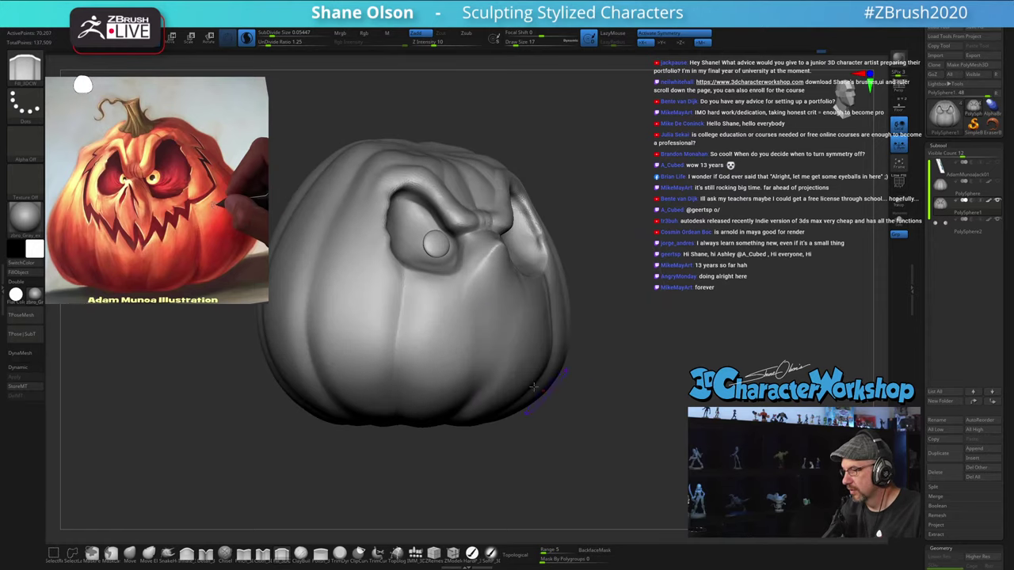
drag(475, 317, 476, 351)
drag(565, 432, 533, 450)
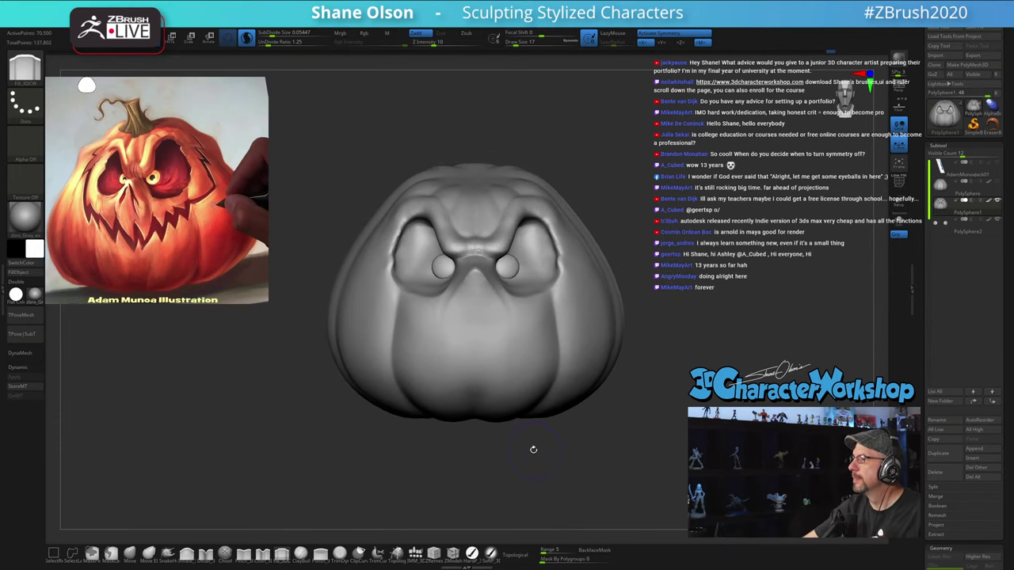
drag(679, 254, 682, 255)
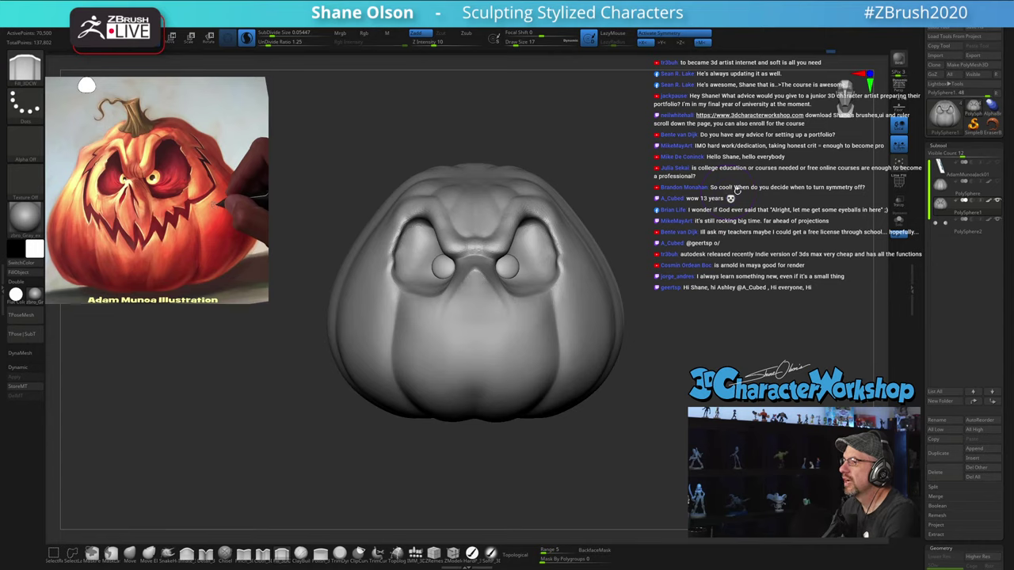
drag(738, 190, 743, 193)
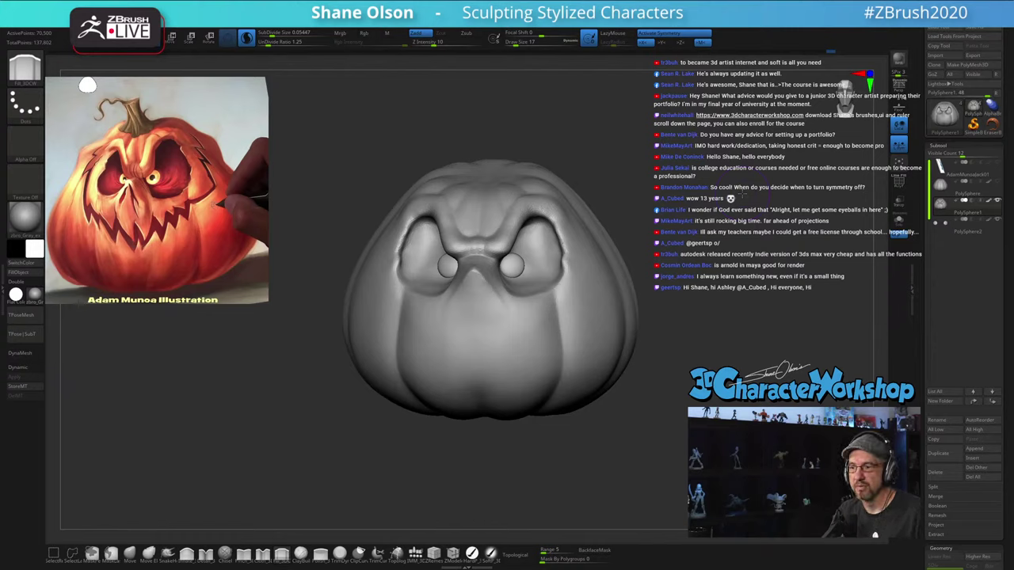
drag(706, 205, 734, 204)
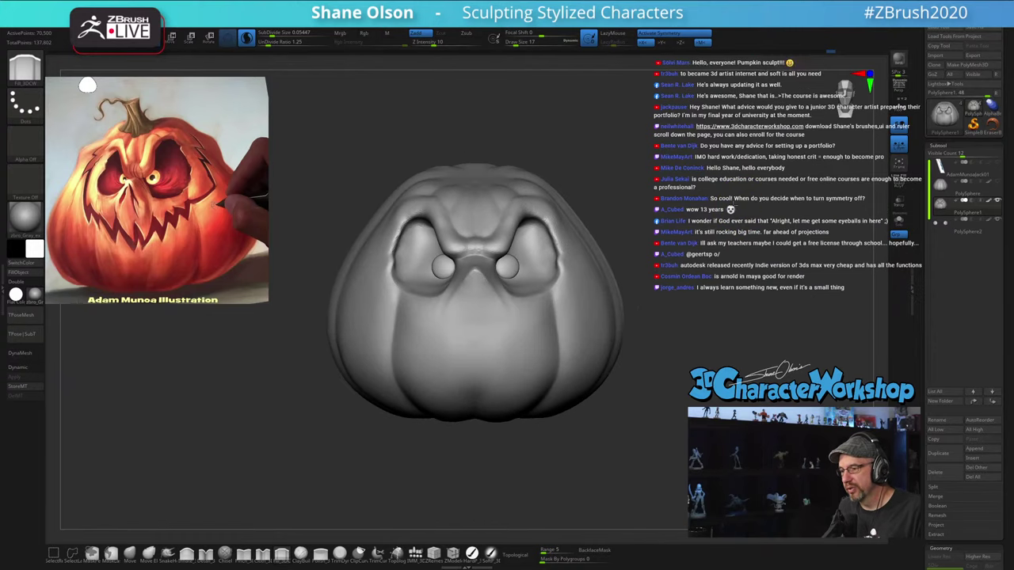
drag(709, 355, 714, 356)
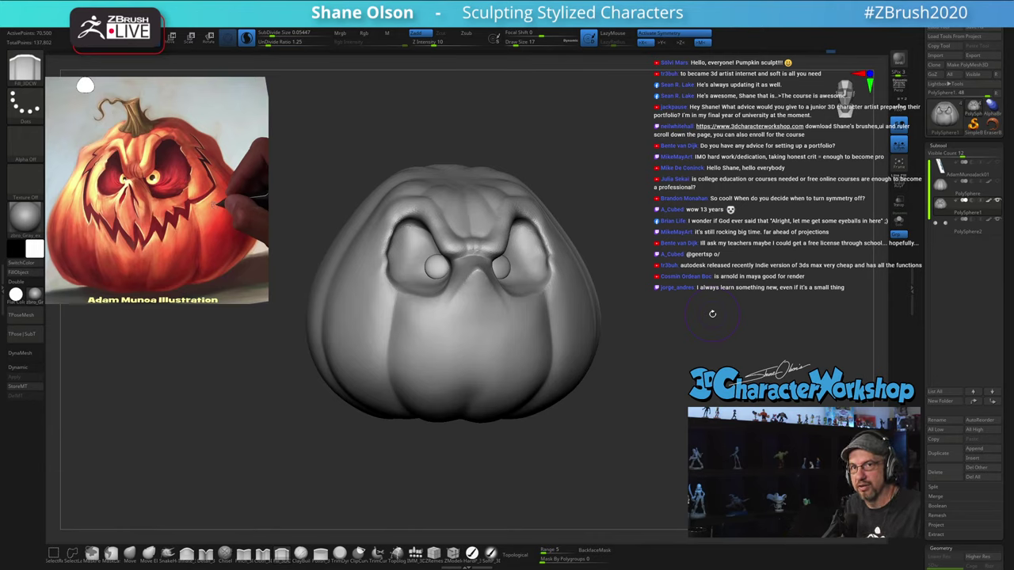
mouse_move(713, 314)
mouse_down()
mouse_move(776, 316)
mouse_move(712, 317)
mouse_up()
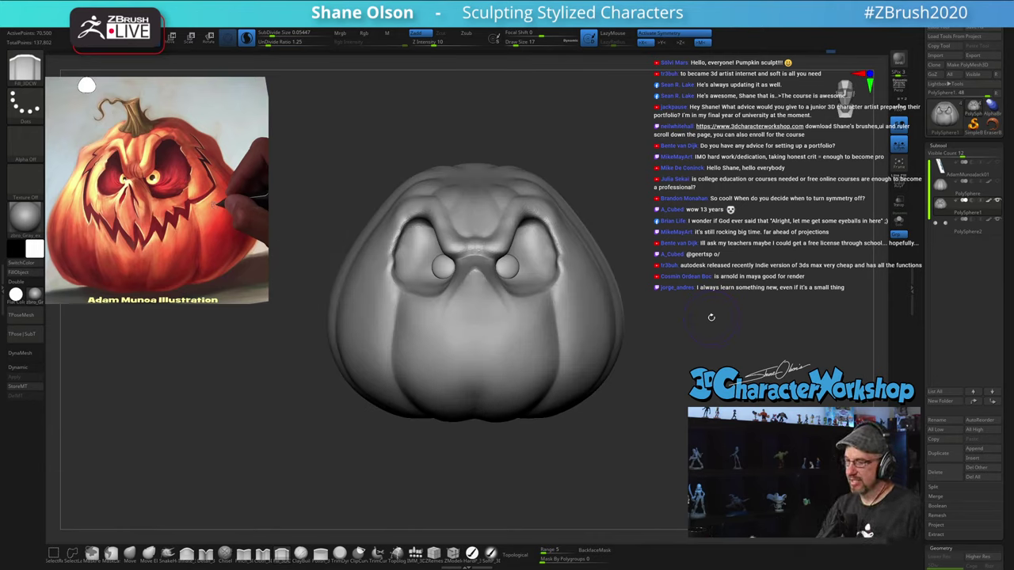
Step: Set the Sculptris Pro SubDivide Size to 0.05 and smooth the eye socket rims and surrounding face at draw size 12
alt+drag(625, 232, 614, 341)
key(s)
drag(652, 241, 650, 241)
drag(713, 186, 666, 206)
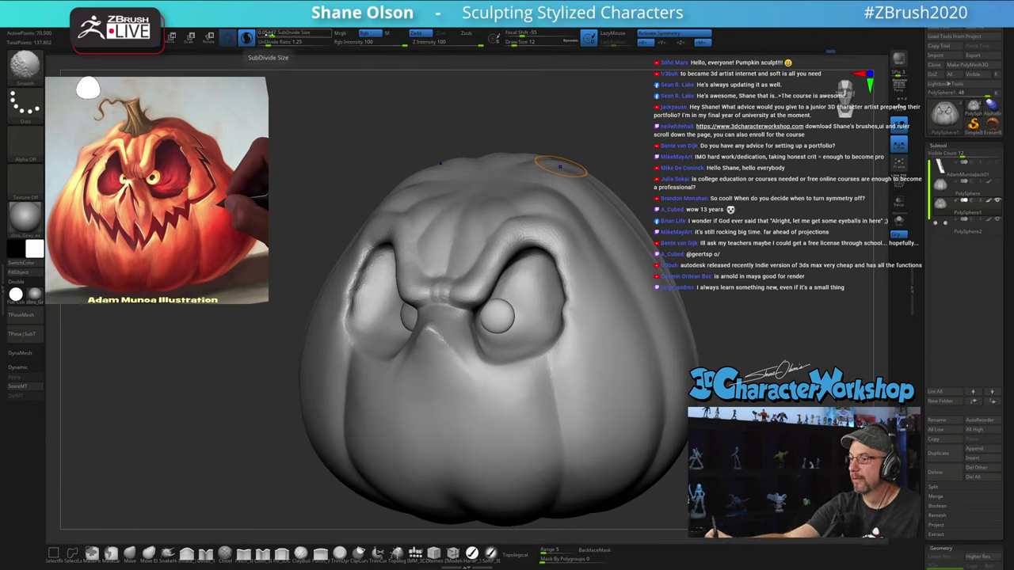
shift+click(267, 34)
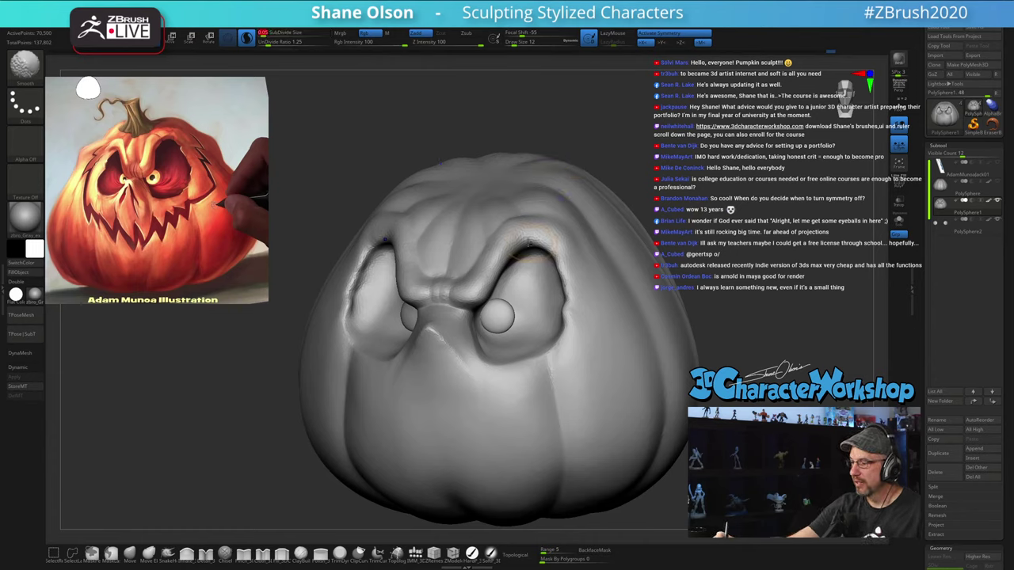
mouse_move(515, 254)
shift+mouse_down()
mouse_move(537, 226)
mouse_move(546, 230)
mouse_move(576, 312)
shift+mouse_up()
right_drag(626, 360, 588, 351)
key(shift)
key(shift)
mouse_move(495, 420)
right_down()
mouse_move(482, 428)
mouse_move(493, 405)
right_up()
key(shift)
alt+right_drag(719, 361, 710, 331)
alt+right_drag(710, 330, 697, 376)
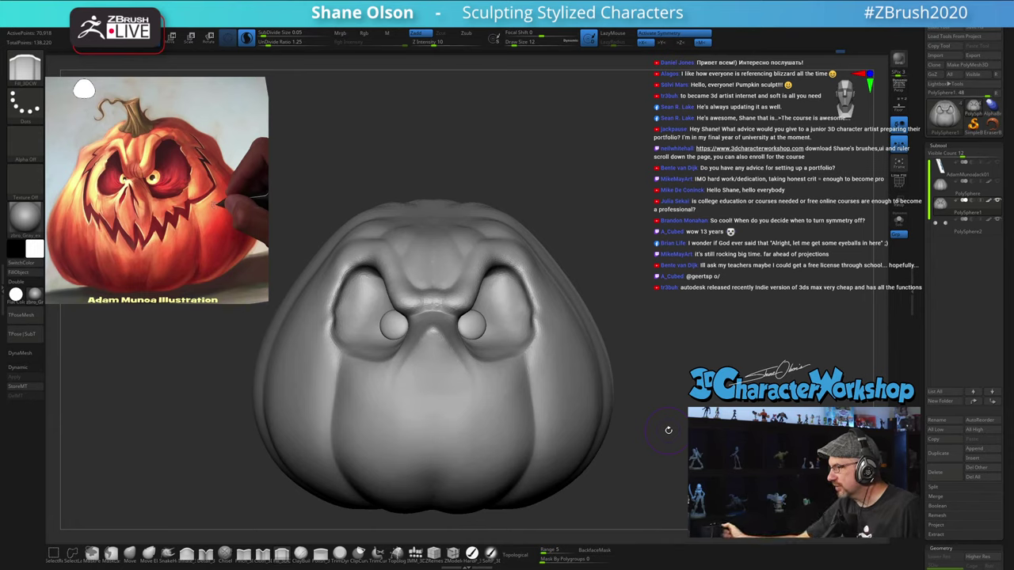
Step: Reduce the Fill_3DCW brush to draw size 7 and review the whole pumpkin face from the front
drag(681, 325, 678, 320)
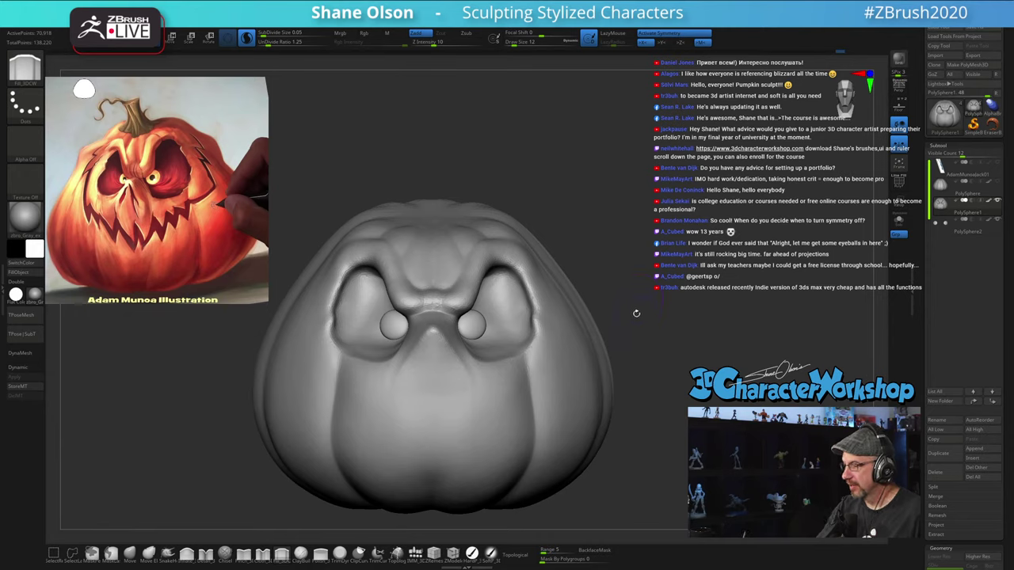
mouse_move(636, 314)
alt+mouse_down()
mouse_move(647, 292)
mouse_move(645, 309)
alt+mouse_up()
key(s)
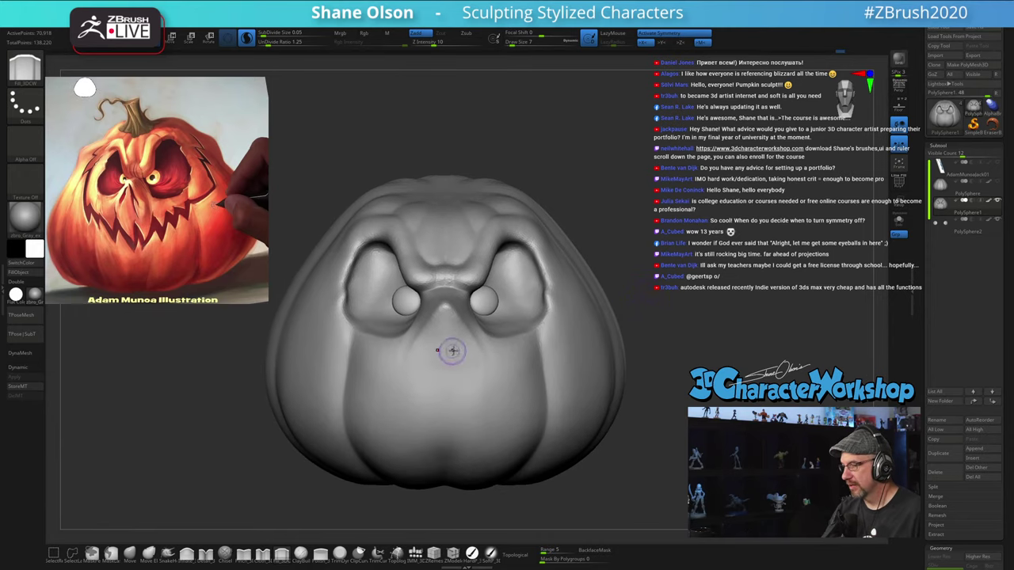
alt+right_drag(452, 351, 493, 333)
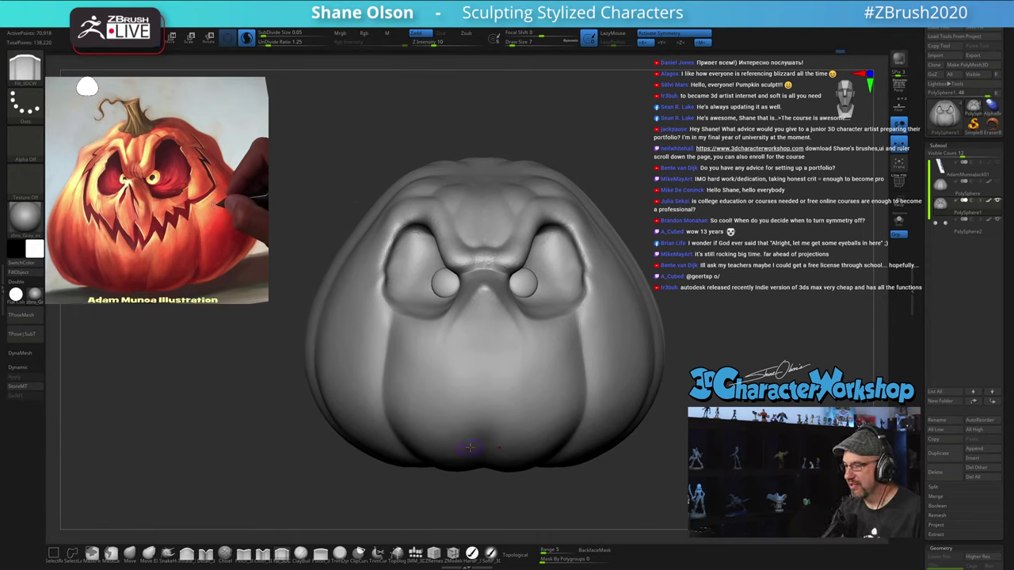
mouse_move(486, 385)
right_down()
mouse_move(450, 394)
mouse_move(541, 388)
mouse_move(482, 400)
mouse_move(483, 348)
right_up()
mouse_move(557, 434)
shift+right_down()
mouse_move(585, 451)
mouse_move(557, 362)
mouse_move(623, 432)
shift+right_up()
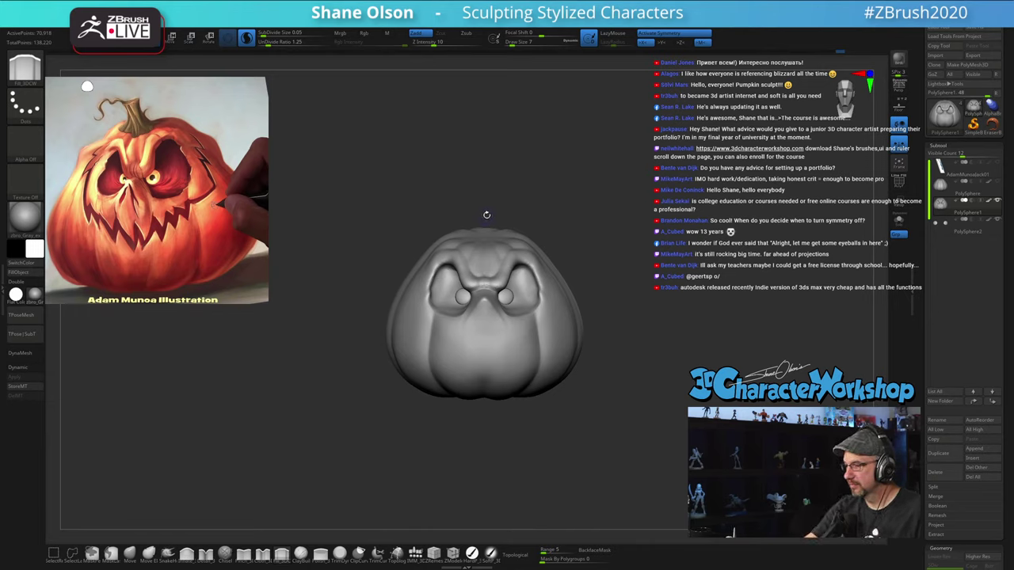
Step: Mask the upper half of the pumpkin, including the eye sockets and brow, with the MaskLasso brush
mouse_move(489, 194)
ctrl+mouse_down()
mouse_move(468, 195)
mouse_move(426, 316)
mouse_move(433, 328)
ctrl+mouse_up()
key(ctrl+z)
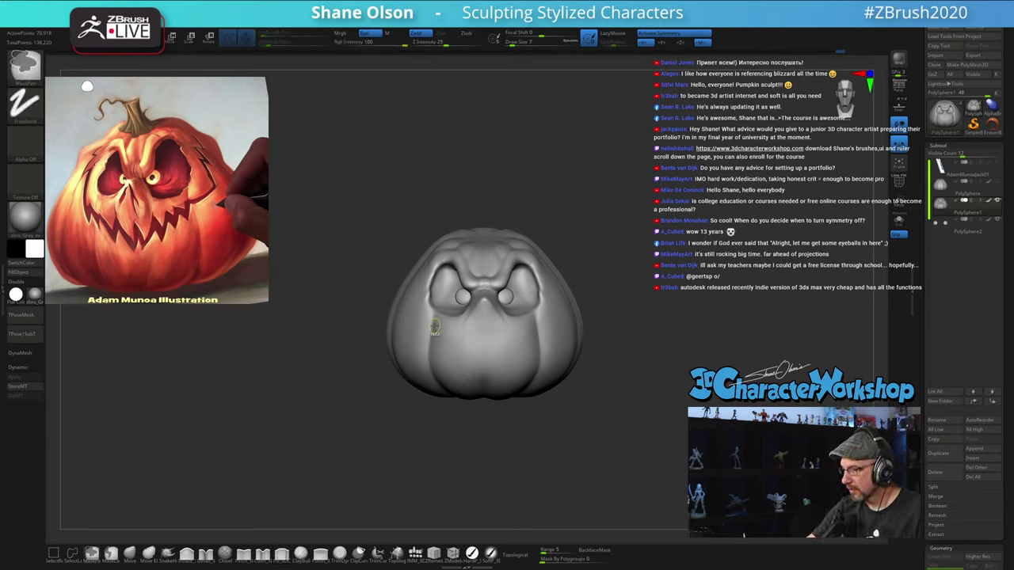
click(110, 556)
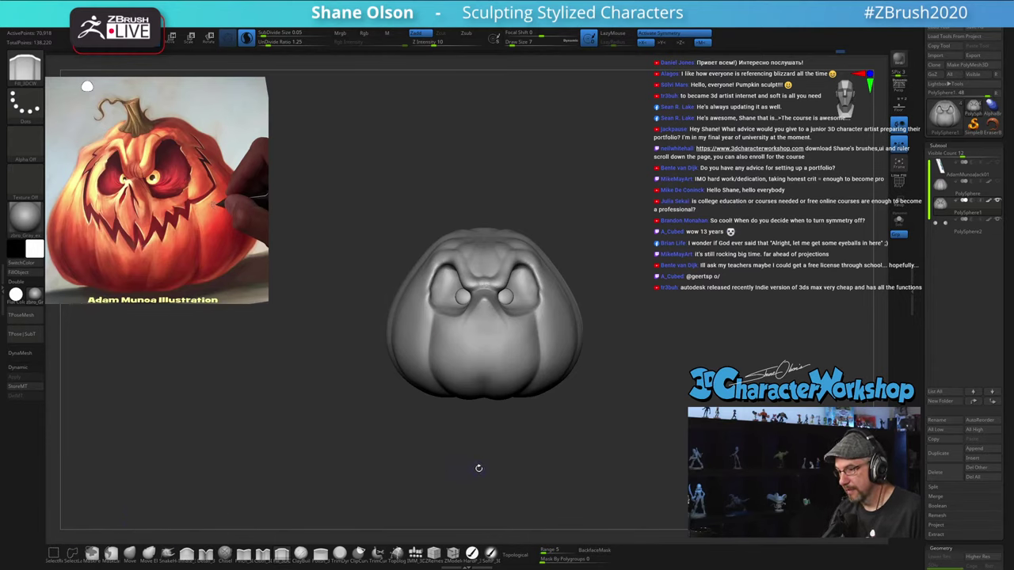
drag(478, 468, 481, 457)
mouse_move(465, 209)
ctrl+mouse_down()
mouse_move(389, 245)
mouse_move(416, 337)
mouse_move(525, 339)
mouse_move(585, 300)
ctrl+mouse_up()
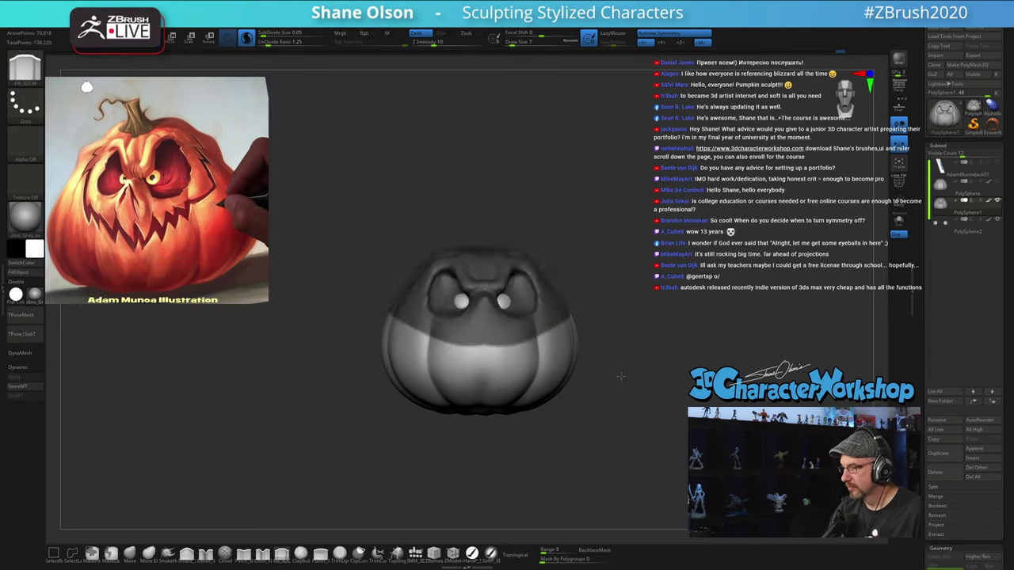
Step: Adjust the mask's lower edge around the side and back of the pumpkin with additive and subtractive lasso selections
mouse_move(620, 376)
mouse_down()
mouse_move(654, 376)
mouse_move(611, 385)
mouse_move(654, 380)
mouse_move(636, 392)
mouse_move(633, 413)
mouse_move(674, 437)
mouse_up()
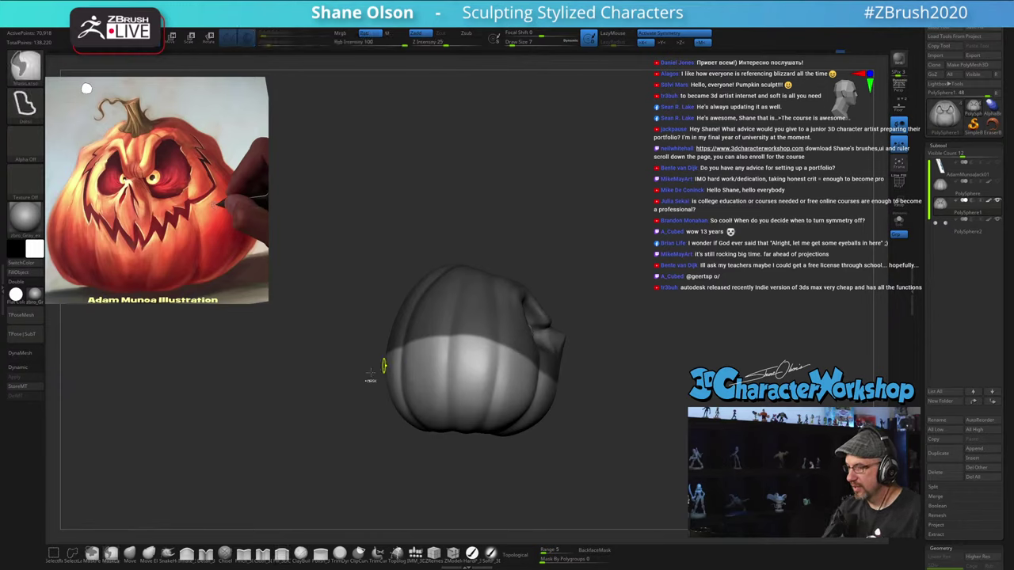
mouse_move(344, 410)
ctrl+alt+mouse_down()
mouse_move(363, 331)
mouse_move(452, 339)
mouse_move(497, 369)
ctrl+alt+mouse_up()
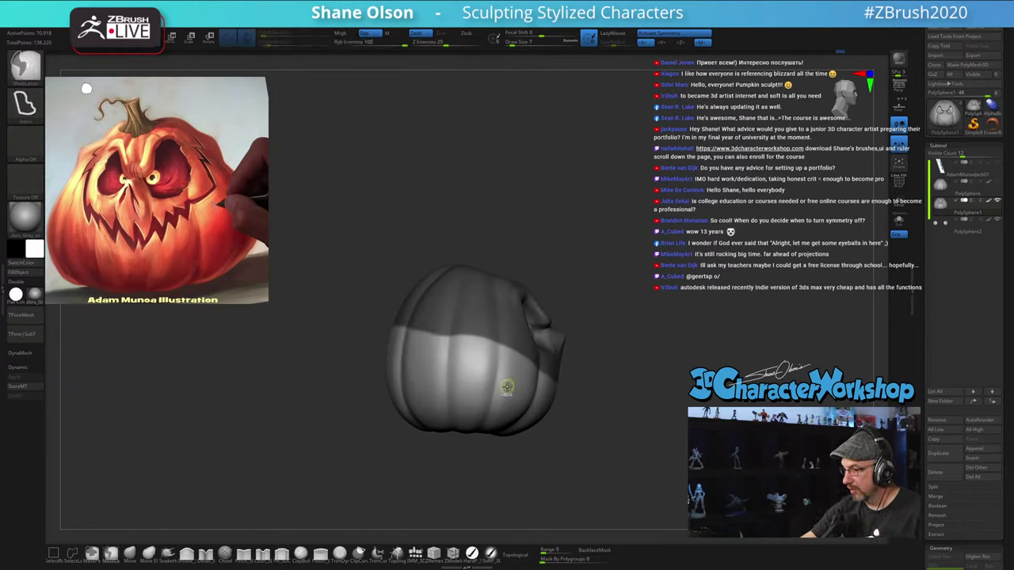
mouse_move(344, 371)
ctrl+mouse_down()
mouse_move(394, 331)
mouse_move(499, 355)
ctrl+mouse_up()
mouse_move(639, 455)
mouse_down()
mouse_move(595, 461)
mouse_move(623, 494)
mouse_move(597, 496)
mouse_up()
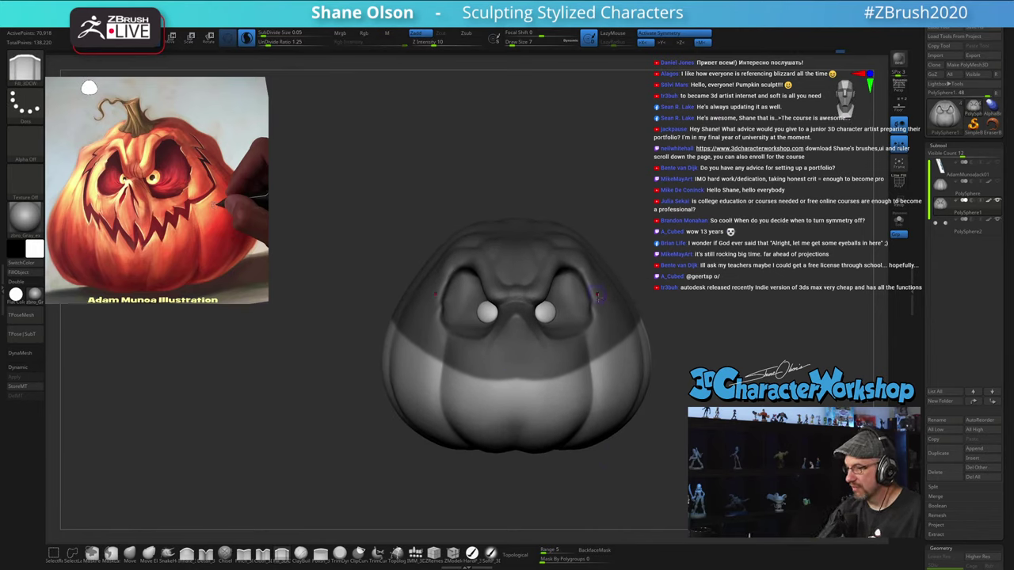
Step: Blur the mask repeatedly until its lower edge fades gradually across the pumpkin's front and sides
key(ctrl)
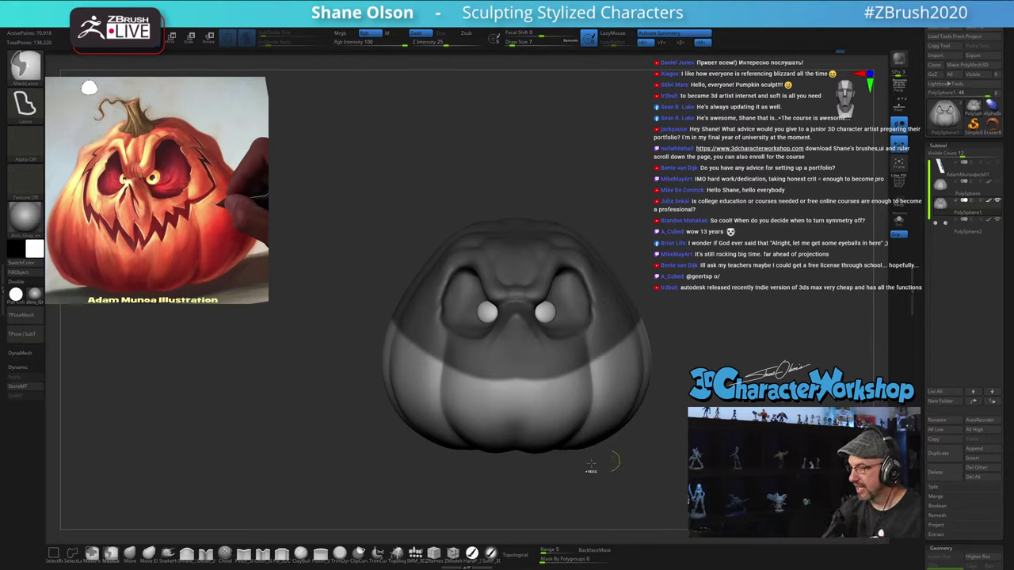
ctrl+click(609, 309)
ctrl+click(609, 308)
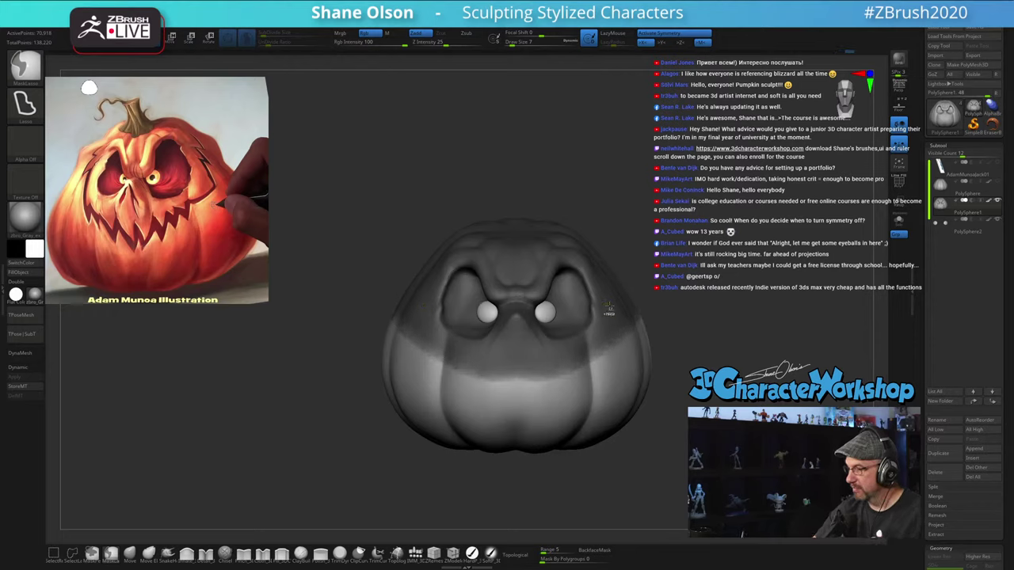
ctrl+click(661, 296)
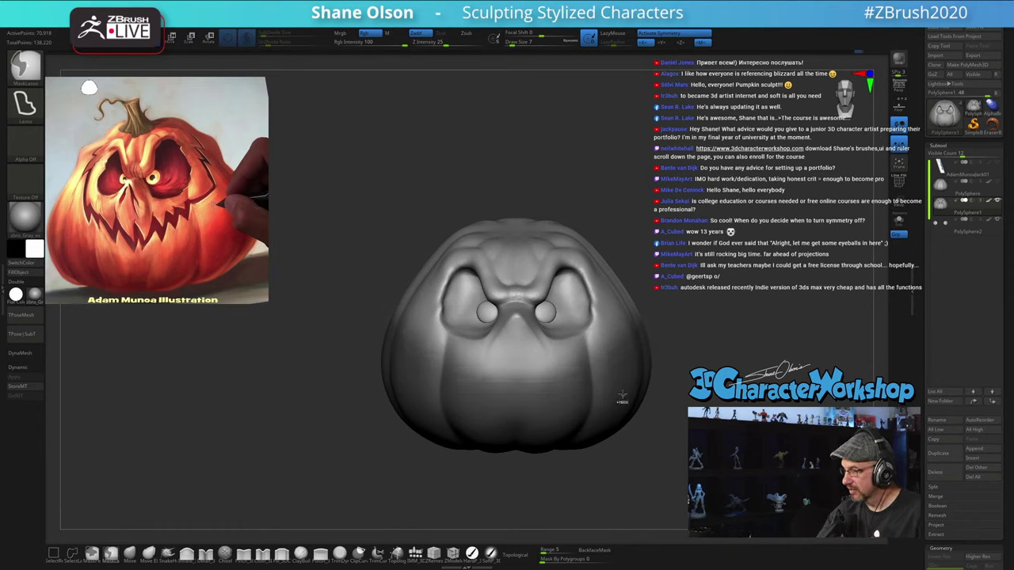
ctrl+click(670, 328)
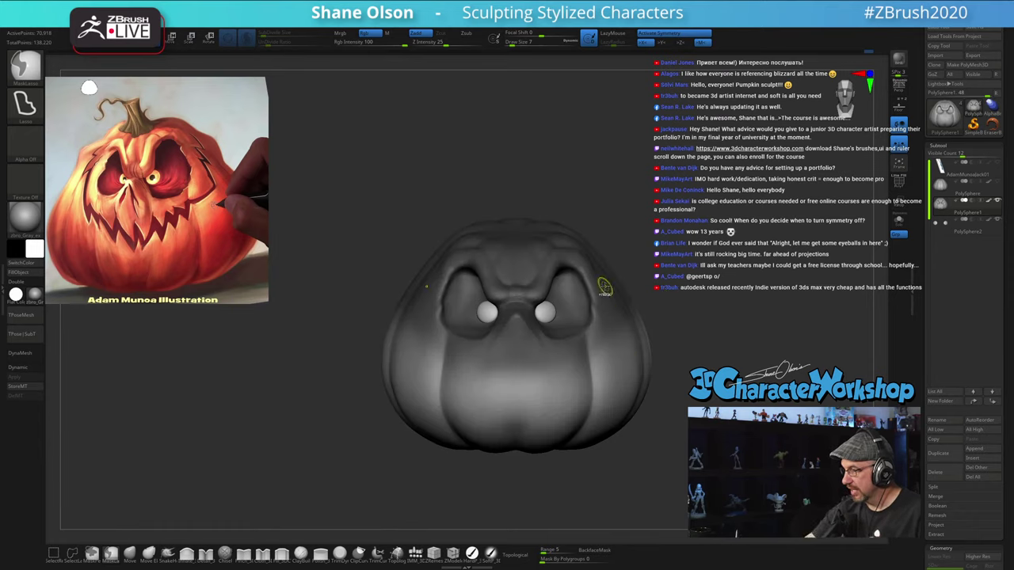
ctrl+drag(686, 295, 672, 311)
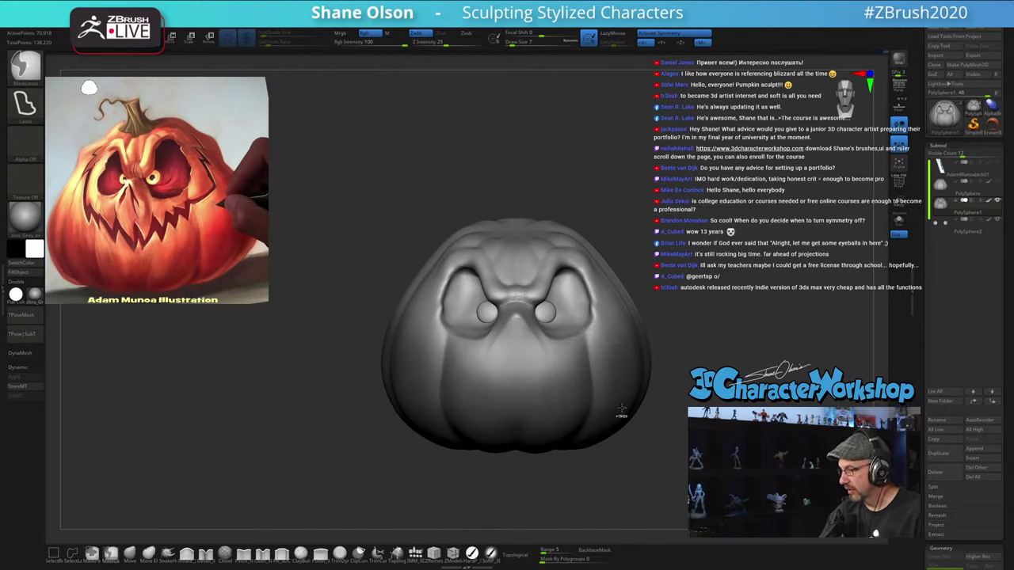
ctrl+click(681, 362)
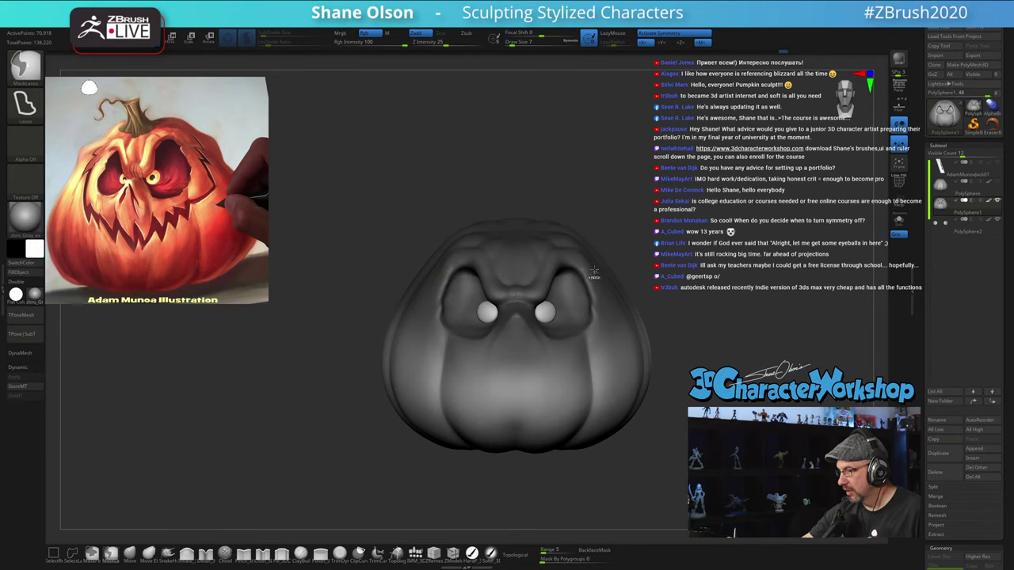
mouse_move(702, 329)
shift+mouse_down()
mouse_move(695, 337)
mouse_move(708, 348)
shift+mouse_up()
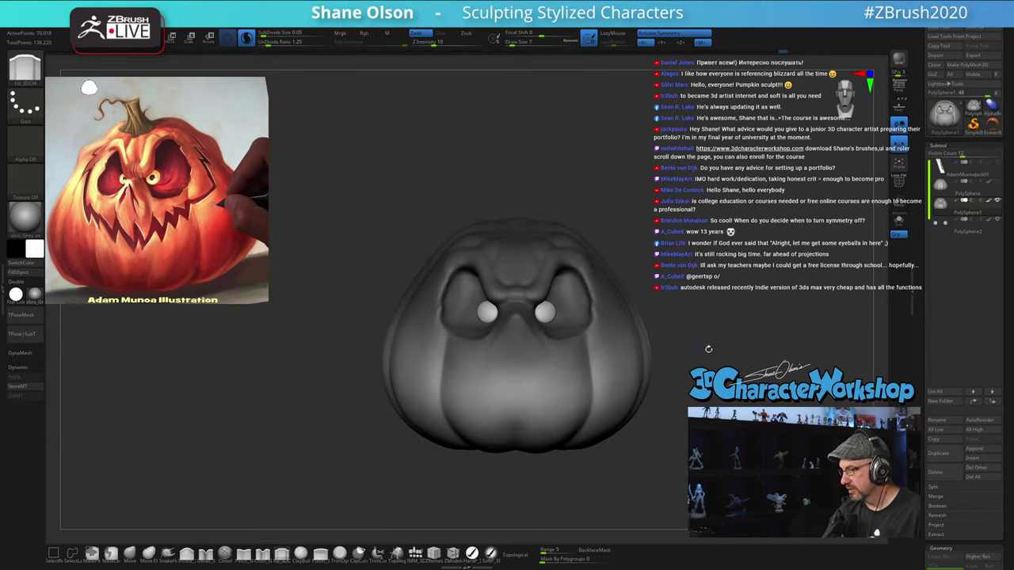
Step: Center the transform gizmo on the unmasked area with symmetry off, raise it to the pumpkin's middle in side view, and turn symmetry back on
key(w)
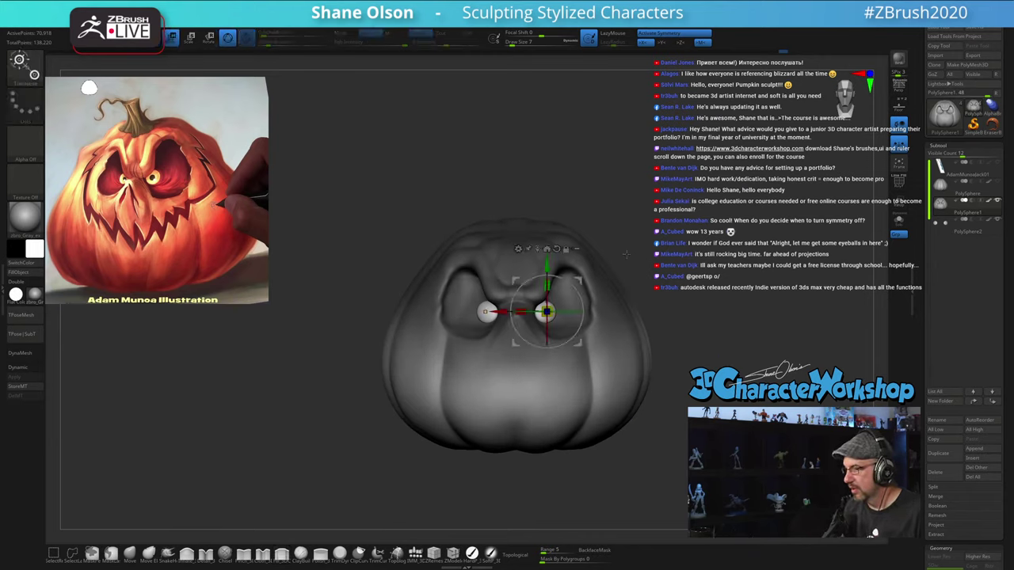
key(x)
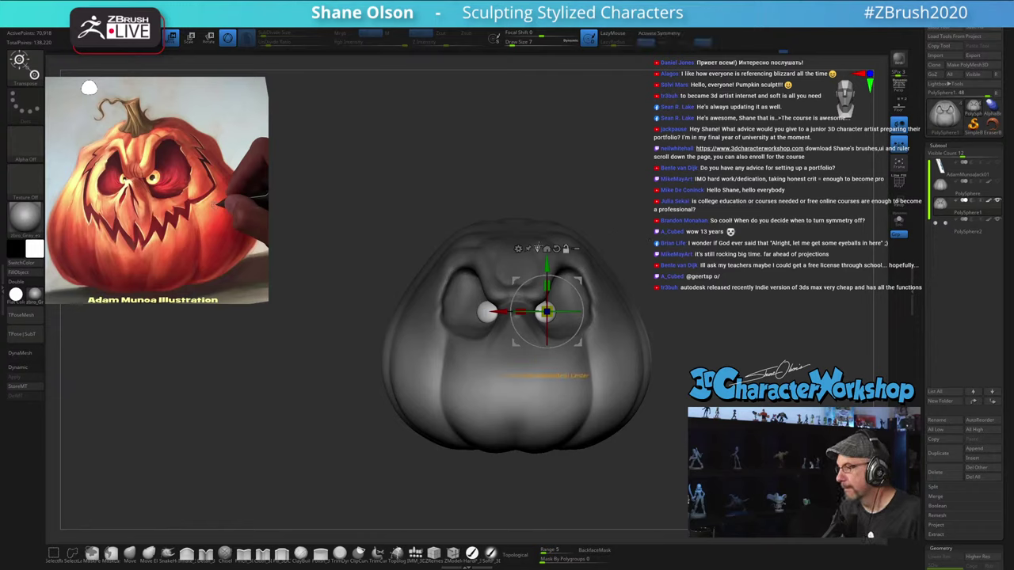
click(537, 248)
shift+right_drag(665, 341, 559, 322)
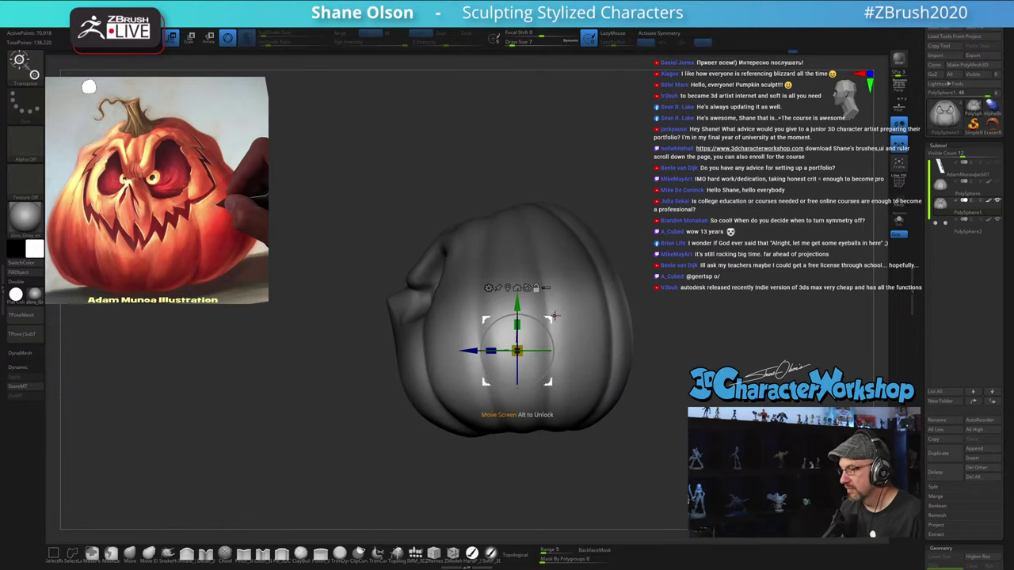
alt+drag(554, 315, 542, 270)
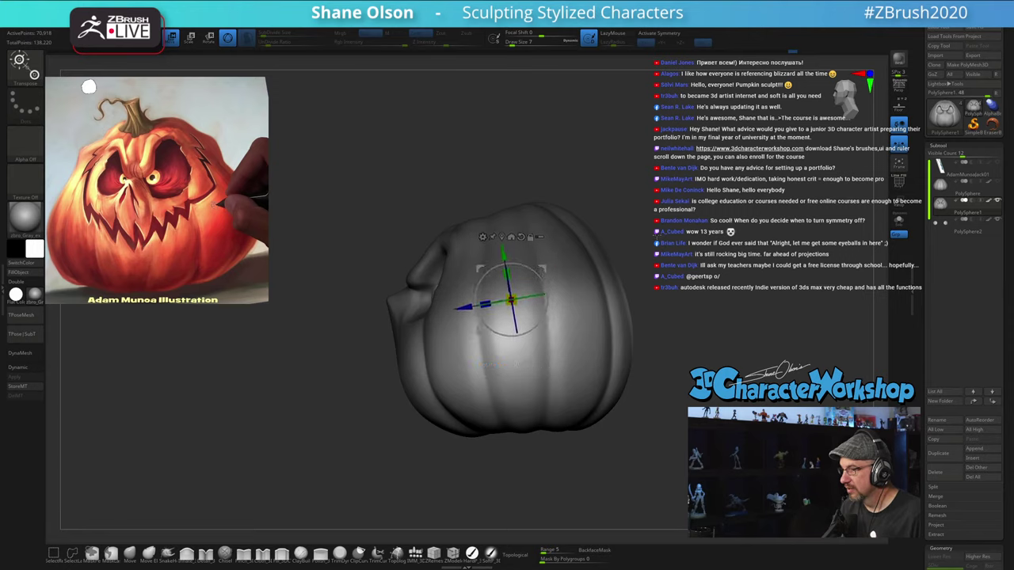
drag(656, 234, 638, 274)
key(x)
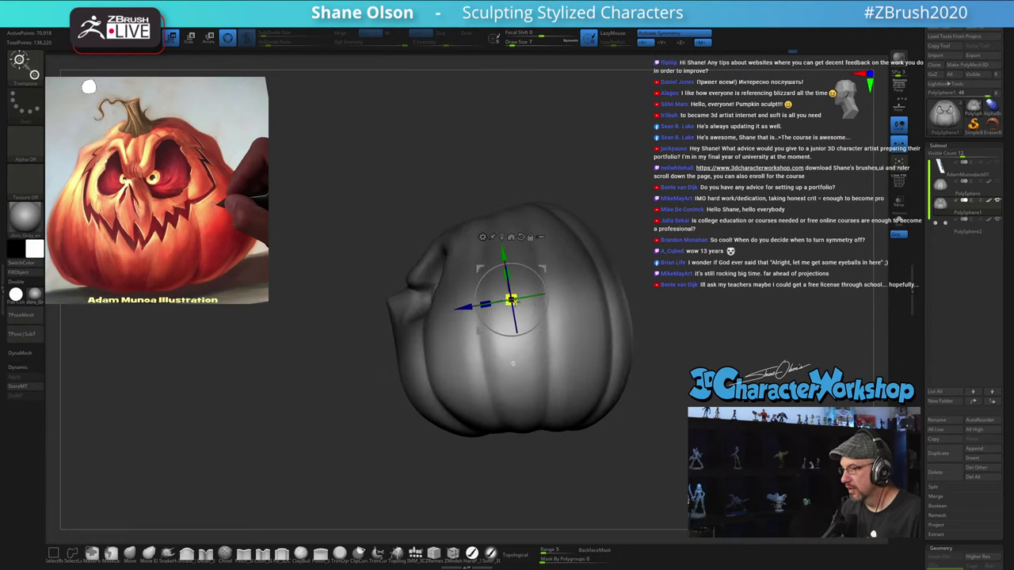
Step: Scale up the unmasked lower half of the pumpkin uniformly and move it down by about 0.01
drag(514, 302, 523, 322)
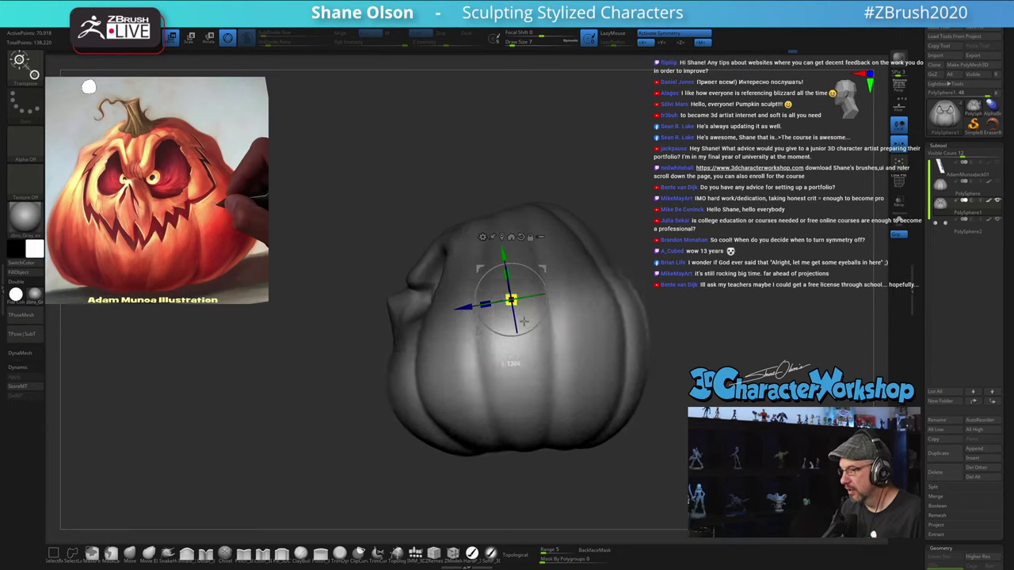
drag(770, 277, 674, 354)
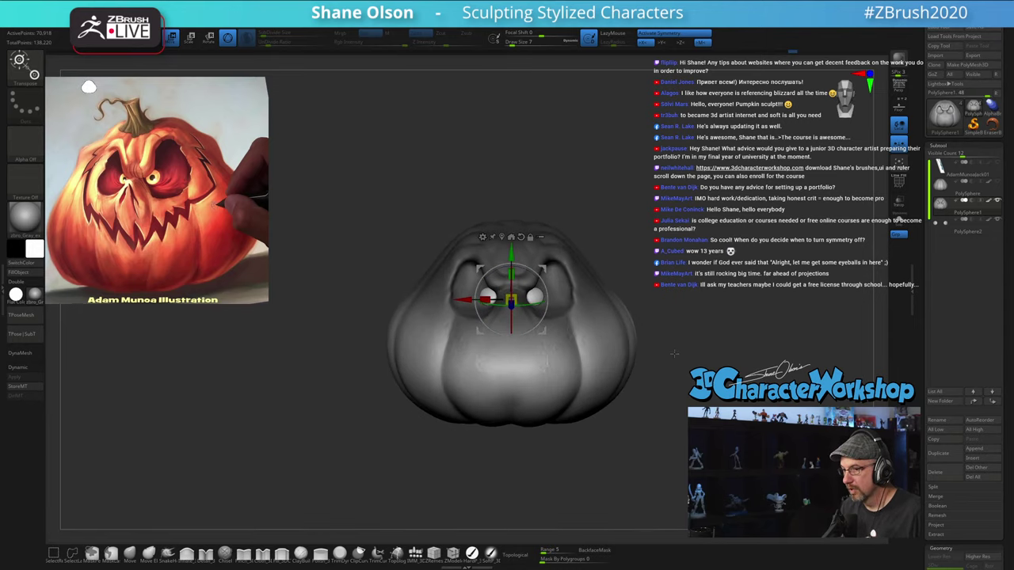
alt+drag(704, 324, 703, 332)
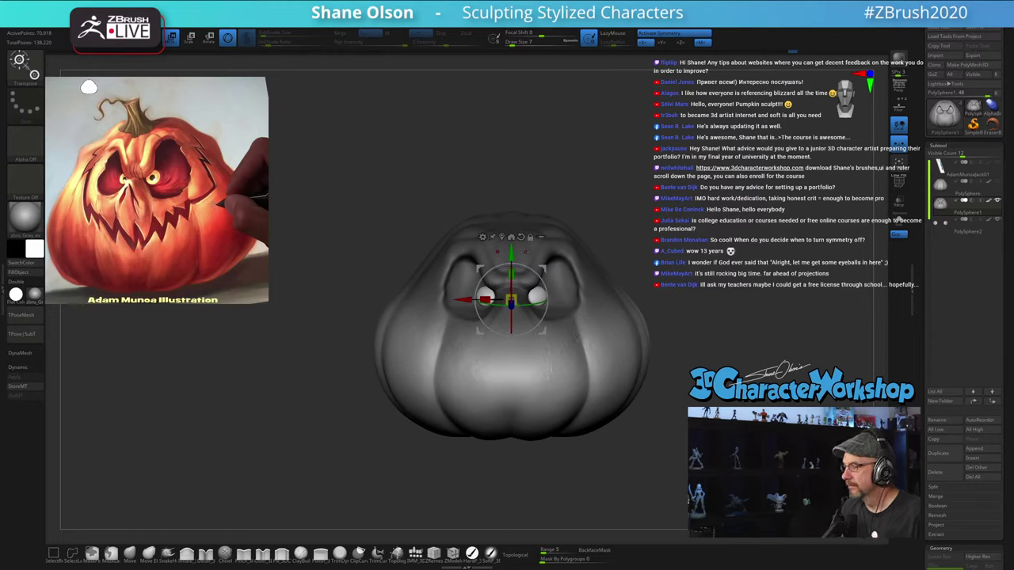
drag(514, 254, 516, 260)
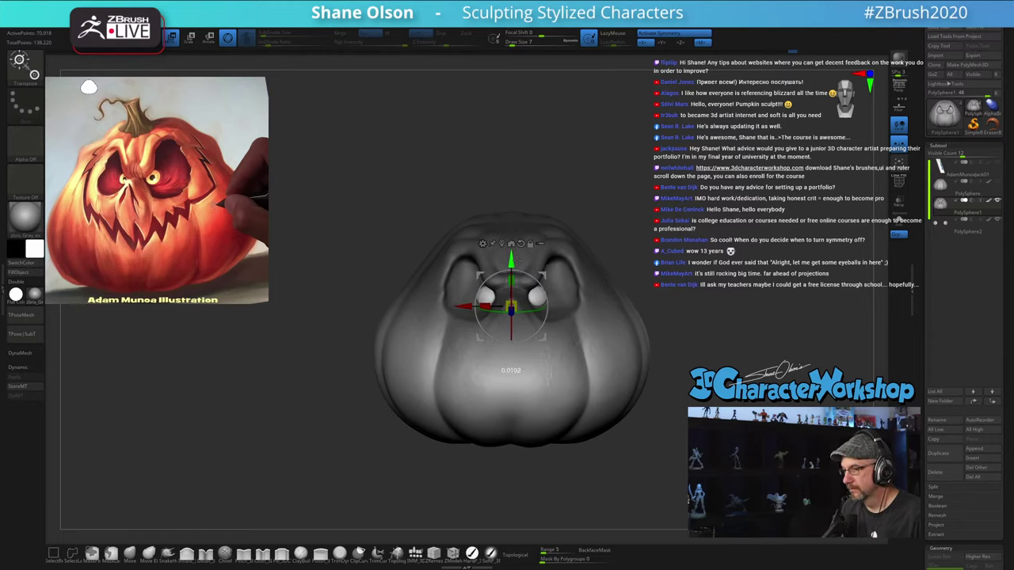
drag(758, 309, 685, 290)
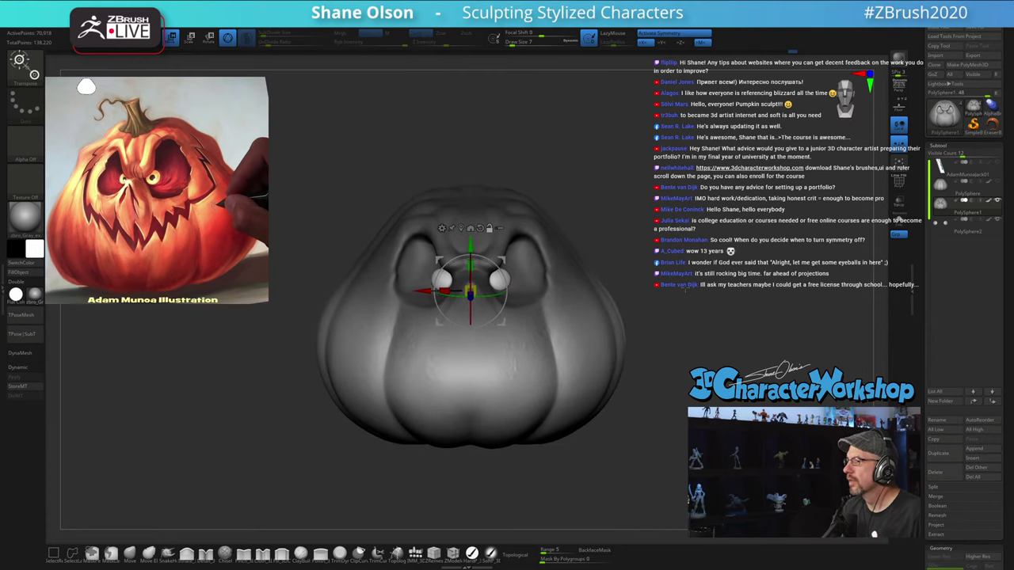
Step: Return to Draw mode, clear the mask and set the brush to draw size 18
key(q)
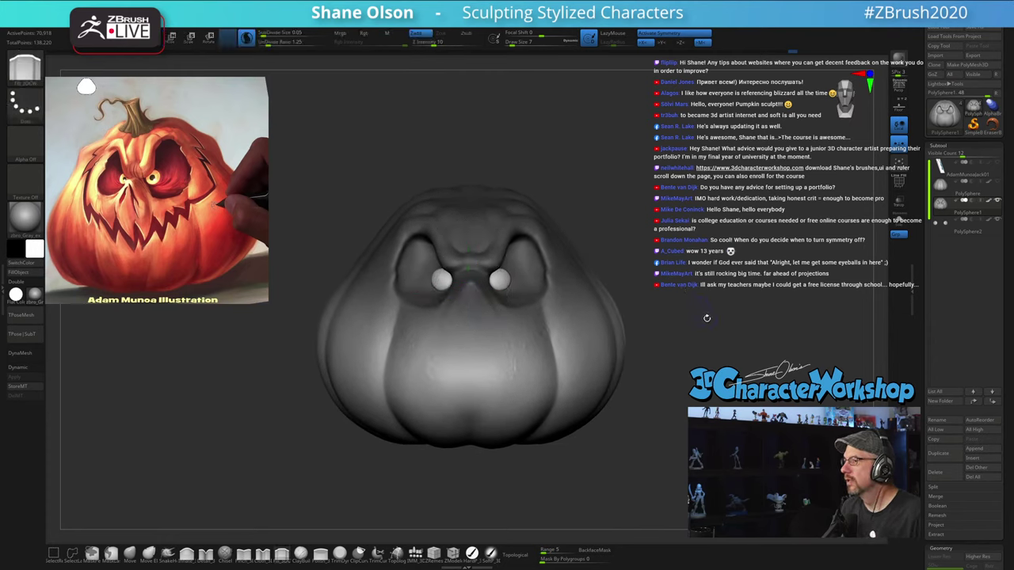
drag(699, 295, 733, 320)
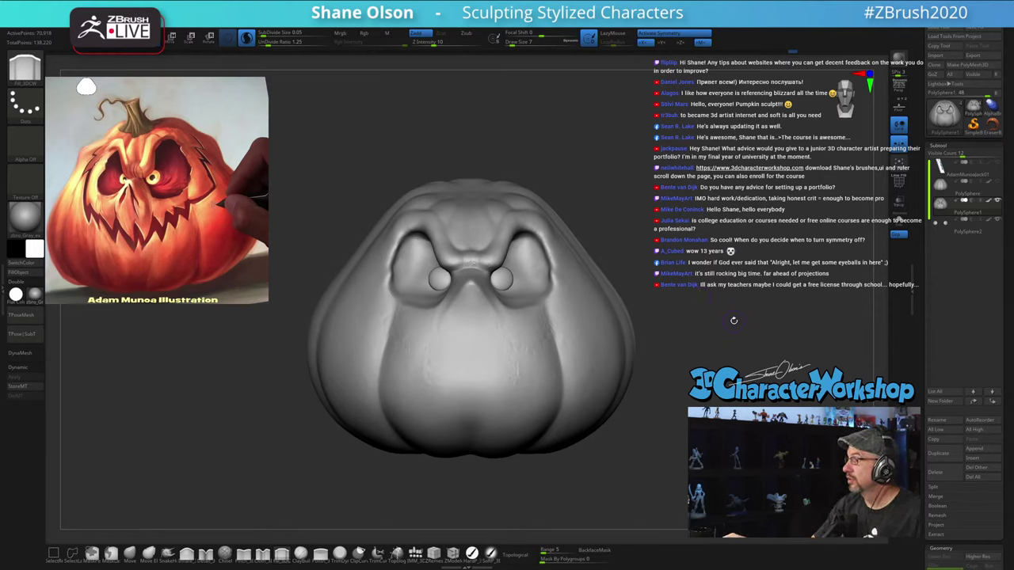
key(s)
drag(703, 302, 708, 302)
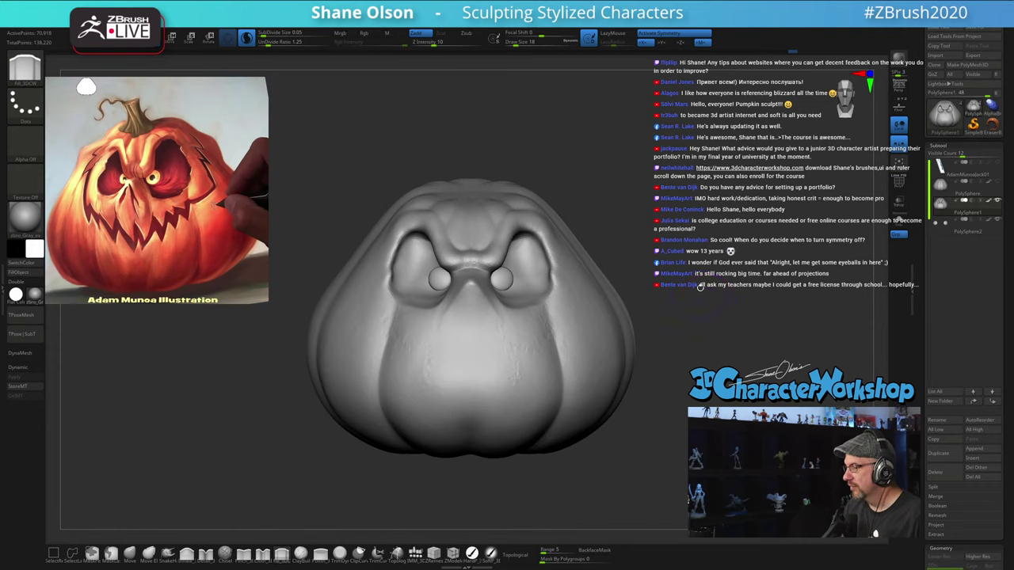
Step: Smooth the stretched surface below the nose and along the pumpkin's side segments at draw size 18
mouse_move(514, 342)
shift+mouse_down()
mouse_move(515, 373)
mouse_move(543, 333)
shift+mouse_up()
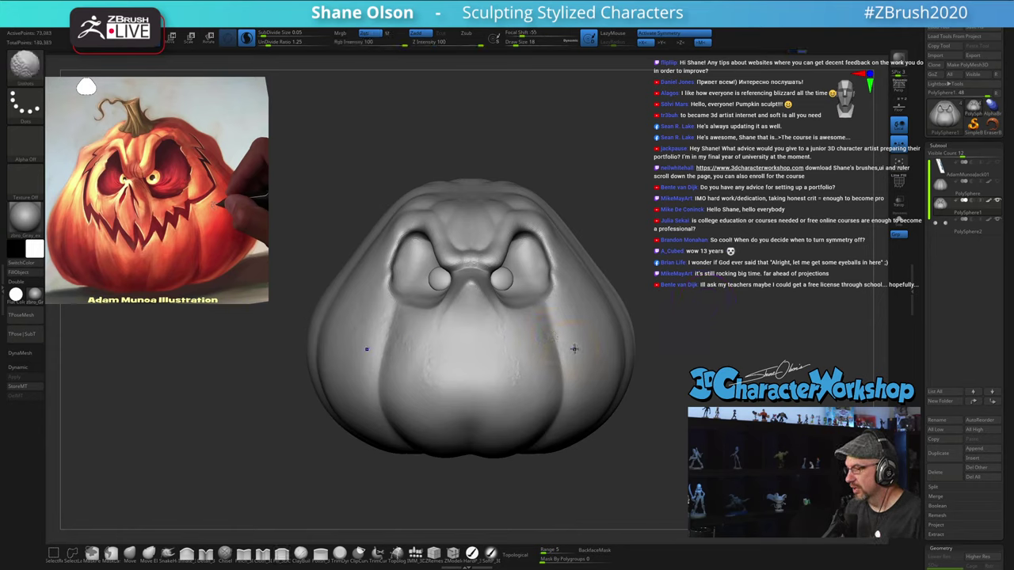
mouse_move(753, 374)
mouse_down()
mouse_move(689, 375)
mouse_move(807, 375)
mouse_move(680, 409)
mouse_up()
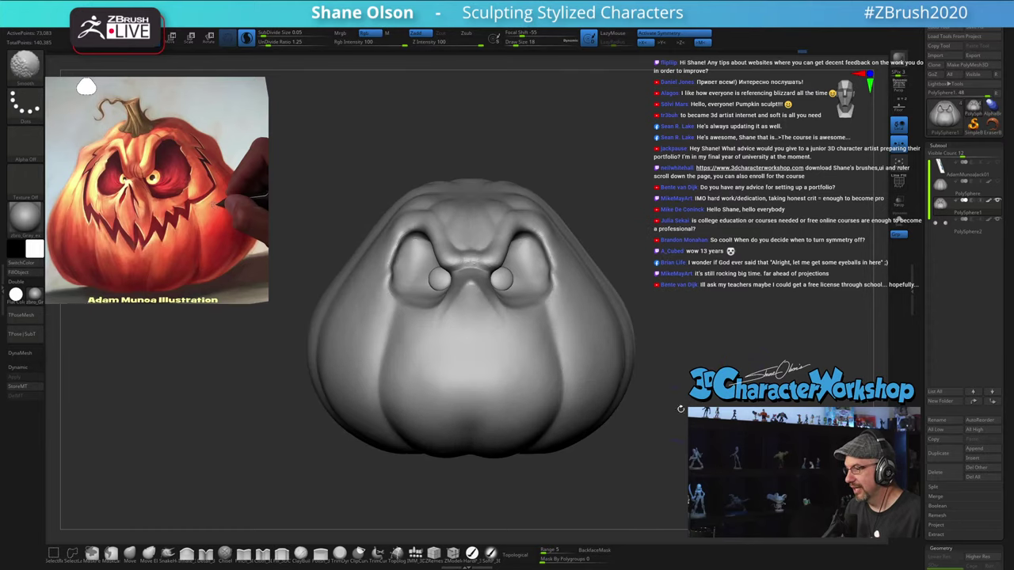
drag(719, 324, 670, 324)
mouse_move(585, 286)
shift+mouse_down()
mouse_move(613, 363)
mouse_move(598, 394)
shift+mouse_up()
drag(768, 407, 707, 410)
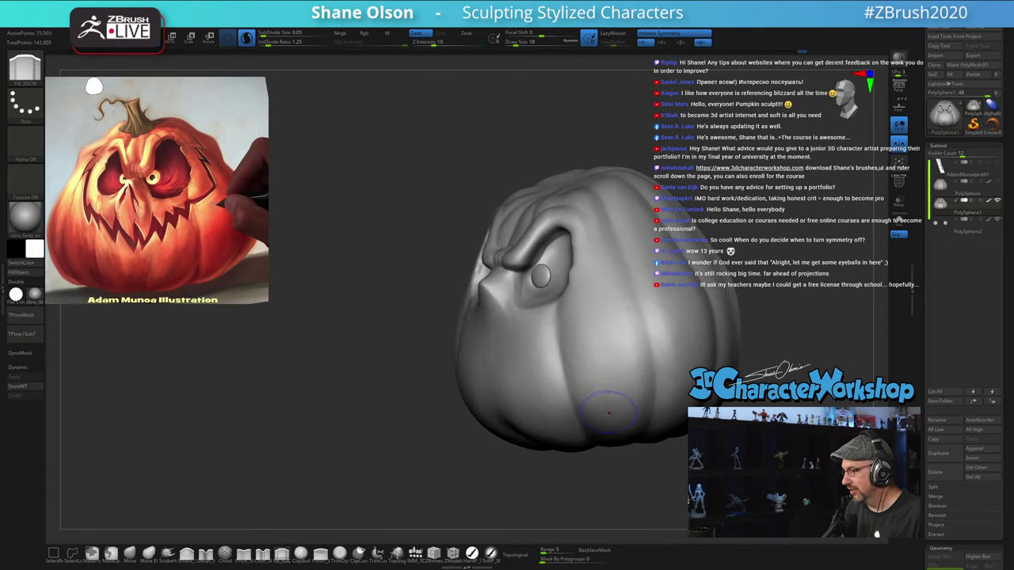
shift+drag(683, 327, 684, 325)
shift+drag(678, 416, 675, 445)
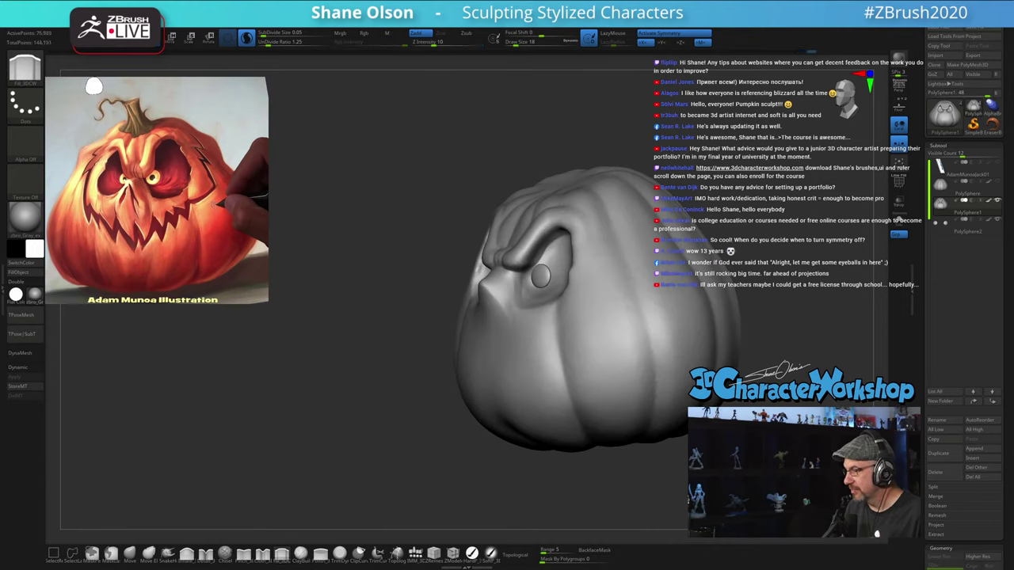
mouse_move(673, 487)
mouse_down()
mouse_move(732, 468)
mouse_move(737, 485)
mouse_move(780, 485)
mouse_move(725, 483)
mouse_up()
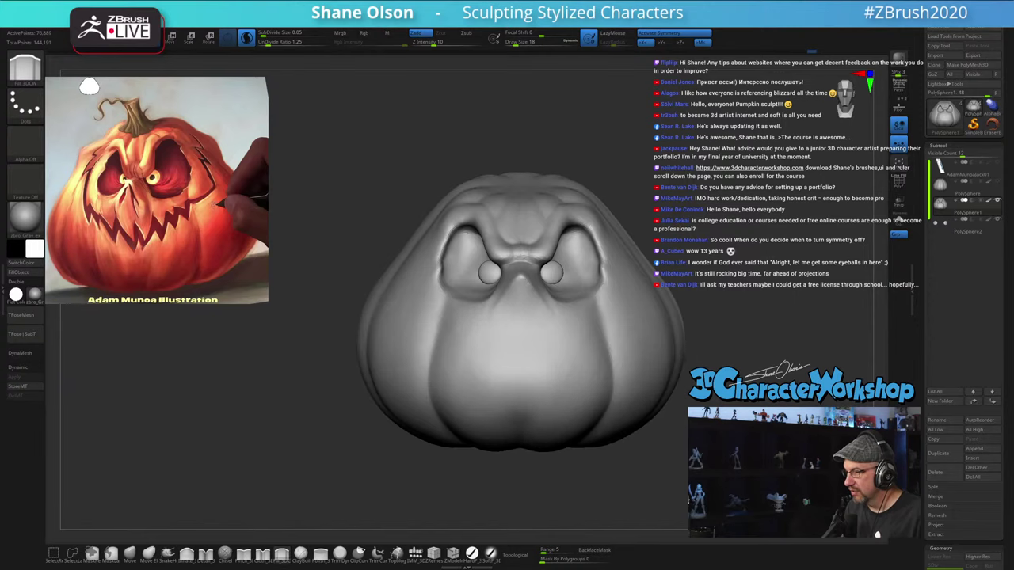
shift+drag(389, 314, 370, 349)
alt+drag(790, 302, 735, 320)
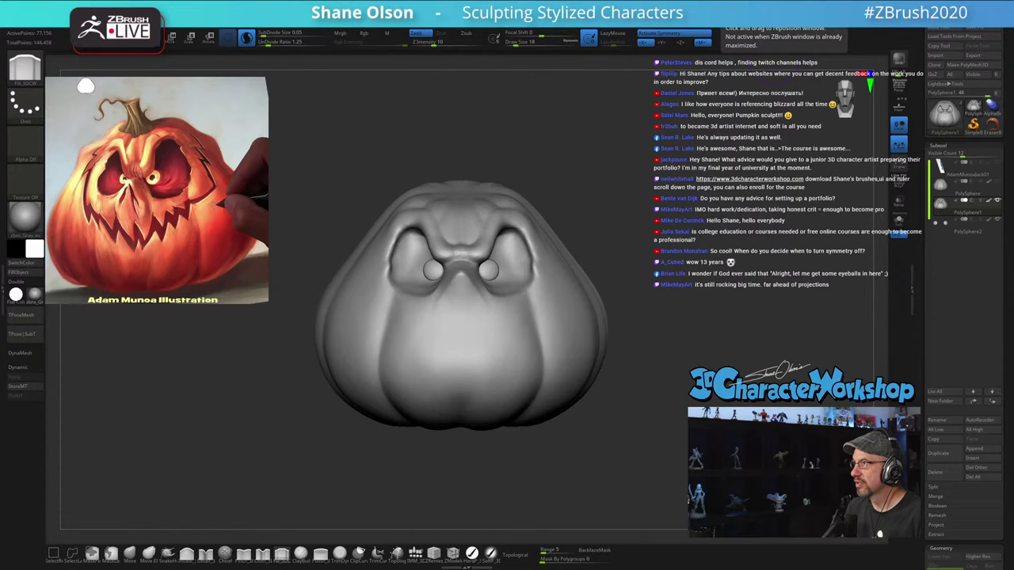
Step: Switch to the browser and look through the latest posts on the 3D Character Workshop community forum
drag(681, 32, 493, 49)
click(691, 49)
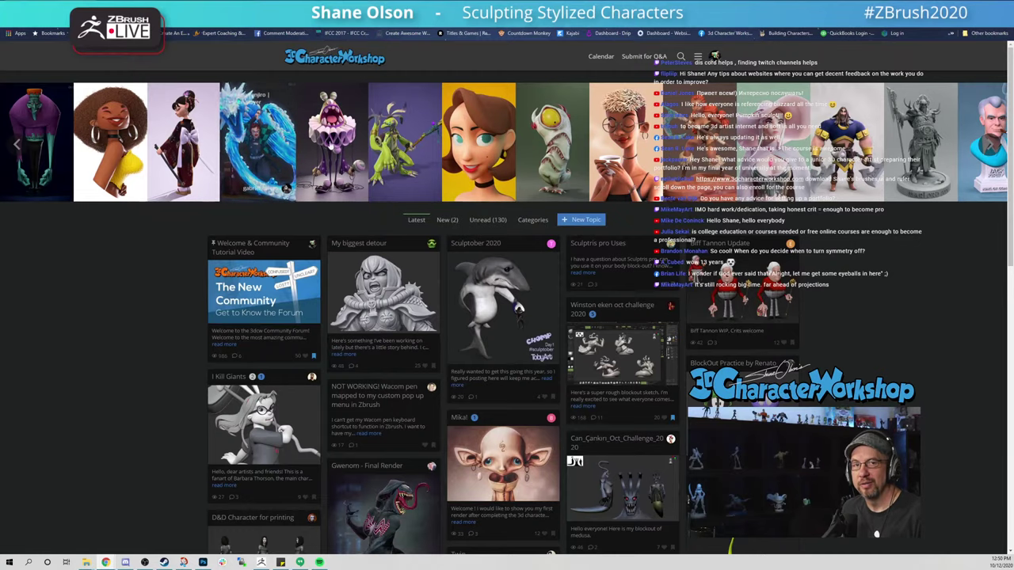
scroll(321, 269, down, 2)
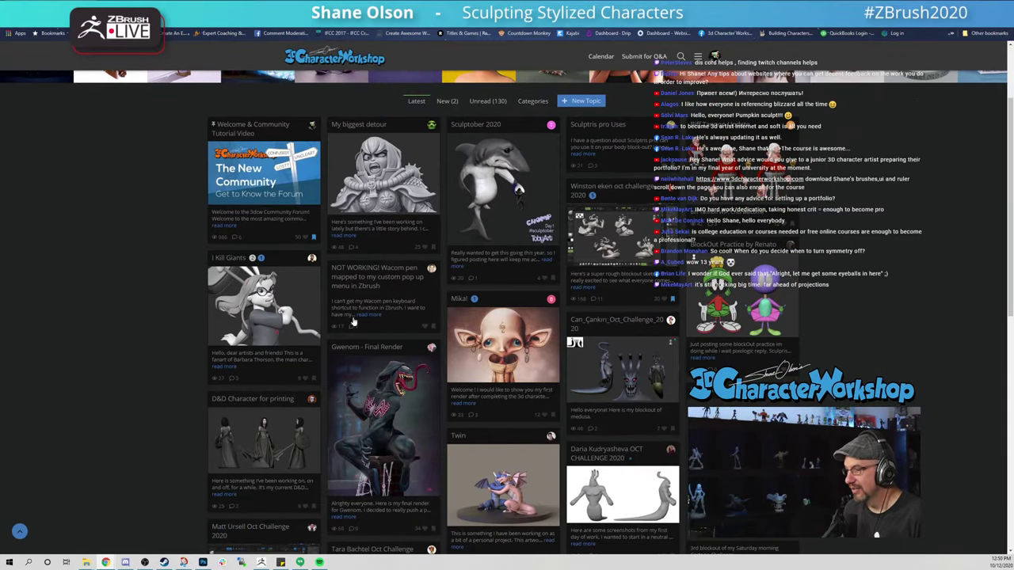
scroll(678, 407, down, 5)
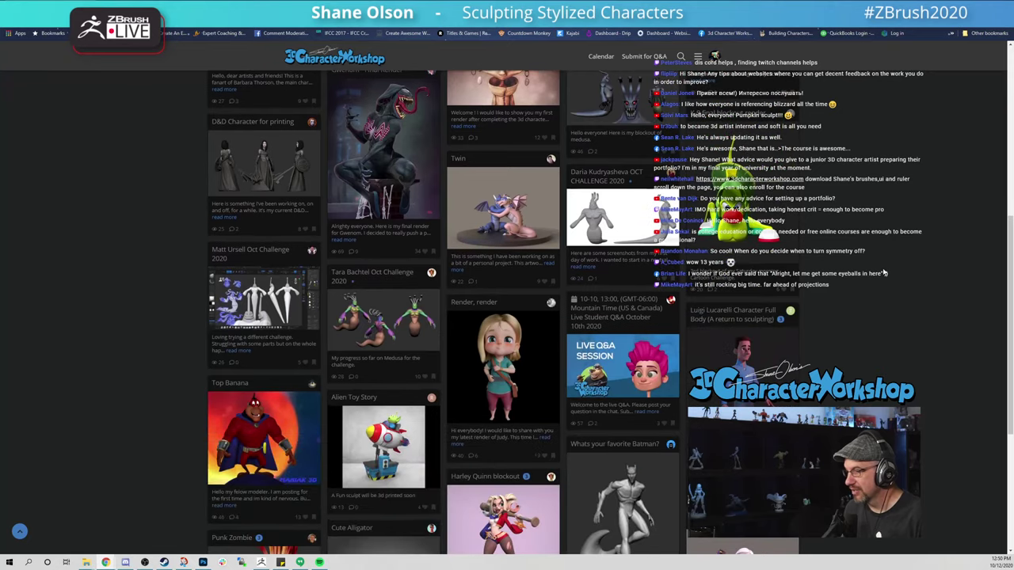
Step: Browse further down the community forum's posts, examining the student sculpts, work-in-progress models and challenge entries
scroll(884, 273, down, 2)
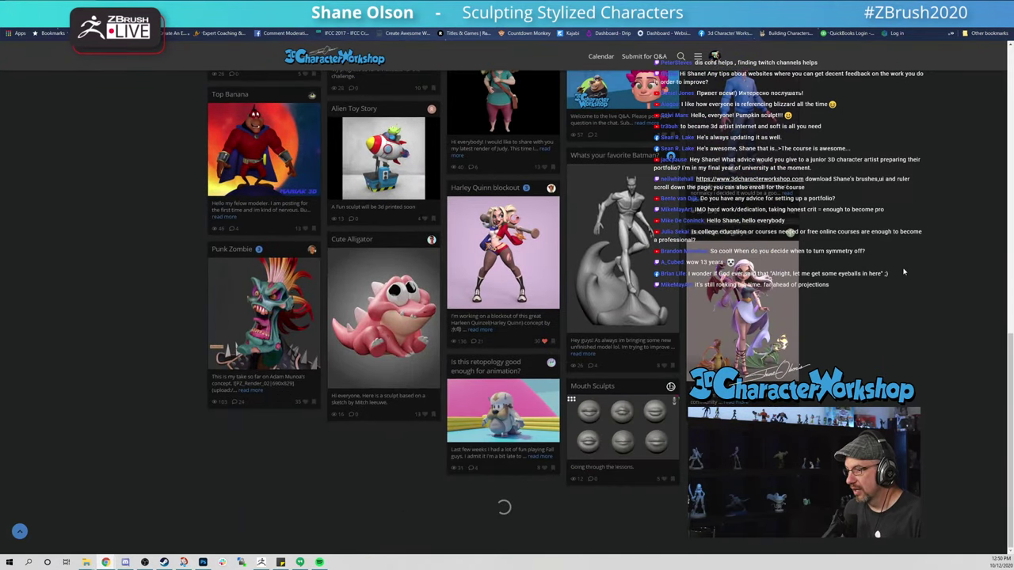
scroll(904, 272, up, 2)
scroll(904, 272, down, 1)
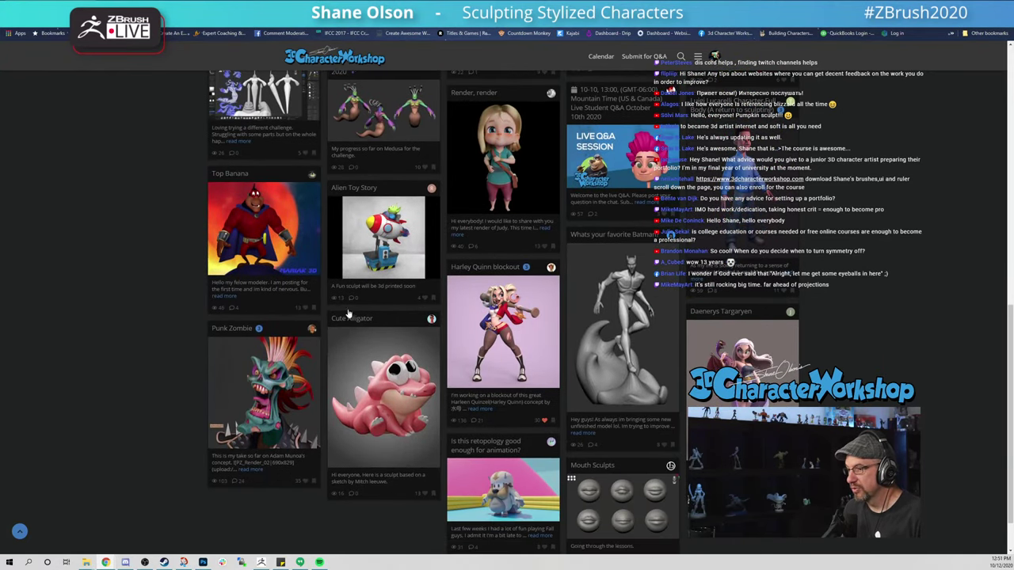
scroll(368, 288, down, 3)
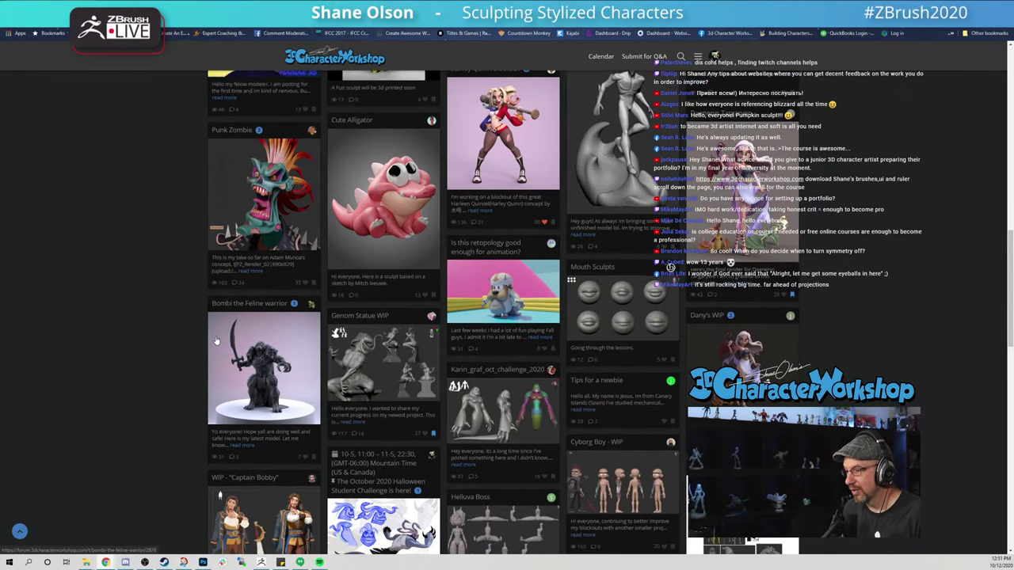
scroll(250, 327, down, 2)
scroll(250, 326, down, 4)
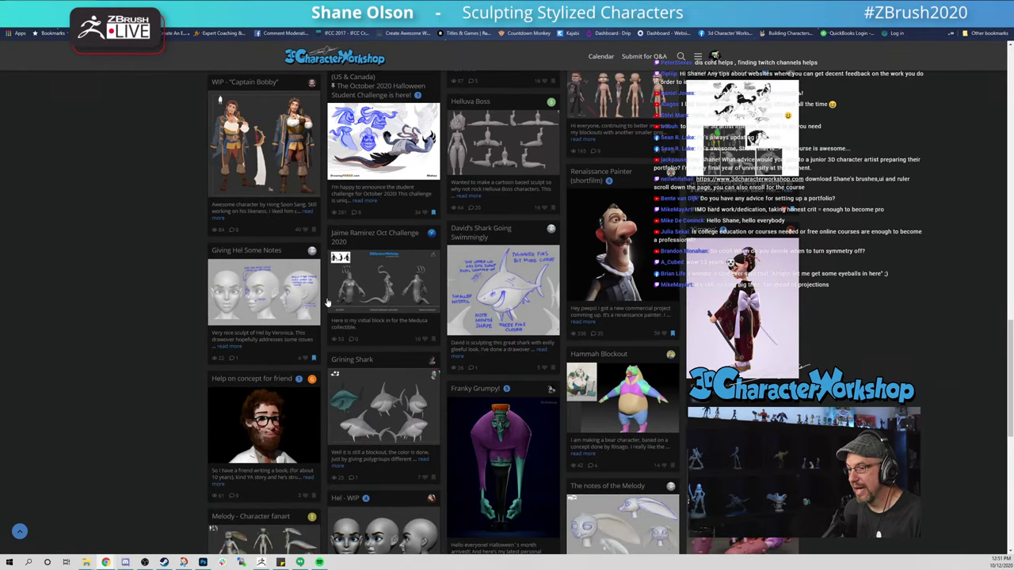
scroll(396, 309, down, 3)
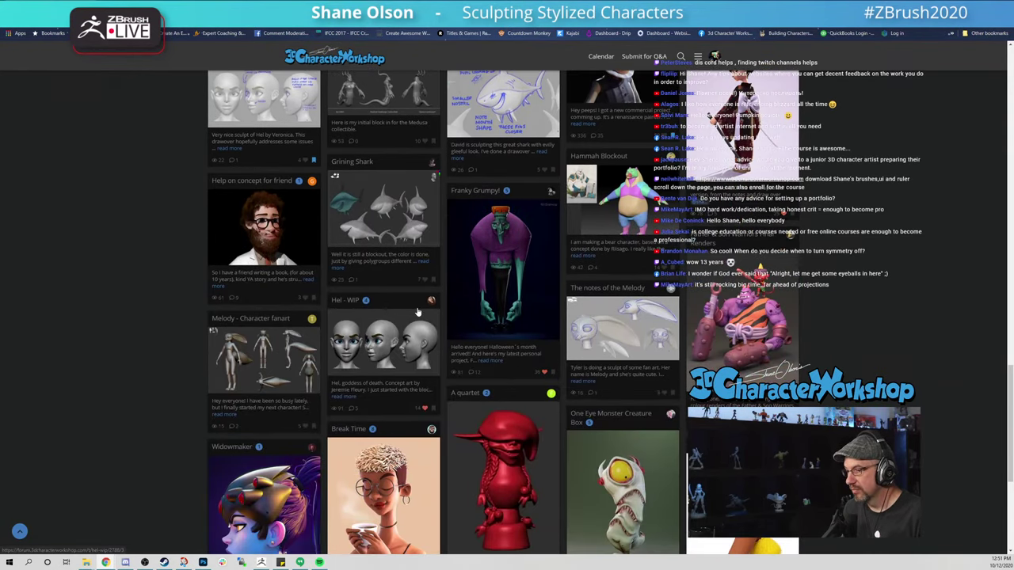
scroll(418, 311, up, 3)
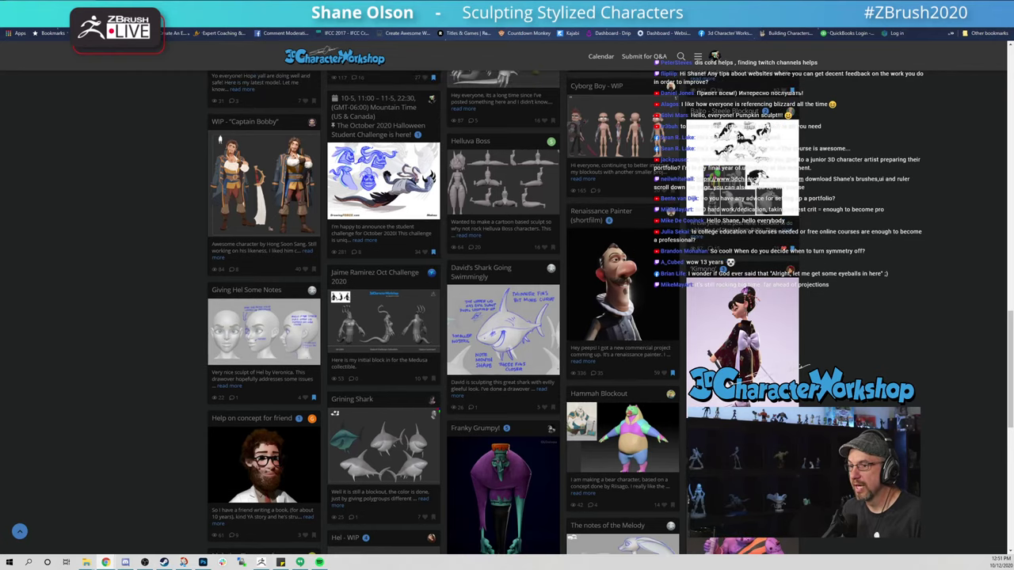
Step: Switch back to ZBrush and examine the pumpkin's overall shape against the reference illustration from several angles
click(261, 562)
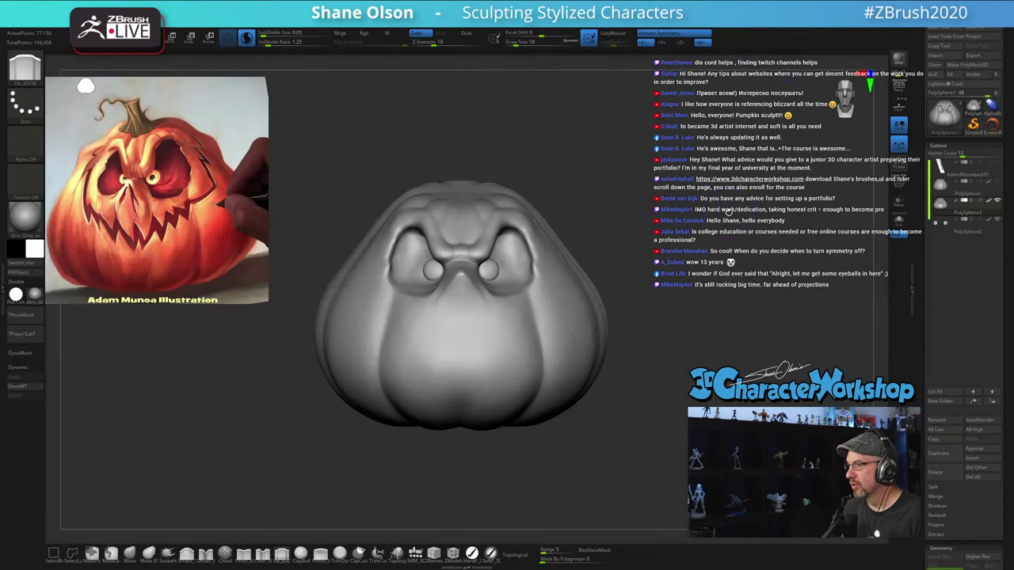
mouse_move(720, 213)
mouse_down()
mouse_move(762, 213)
mouse_move(720, 213)
mouse_up()
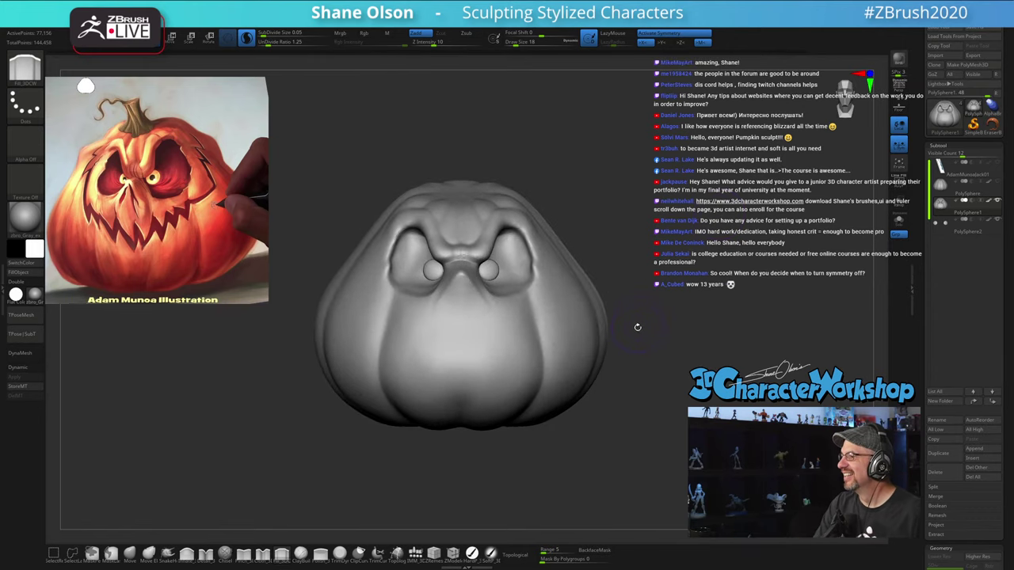
alt+drag(638, 327, 641, 345)
mouse_move(701, 321)
mouse_down()
mouse_move(717, 320)
mouse_move(693, 318)
mouse_move(688, 305)
mouse_up()
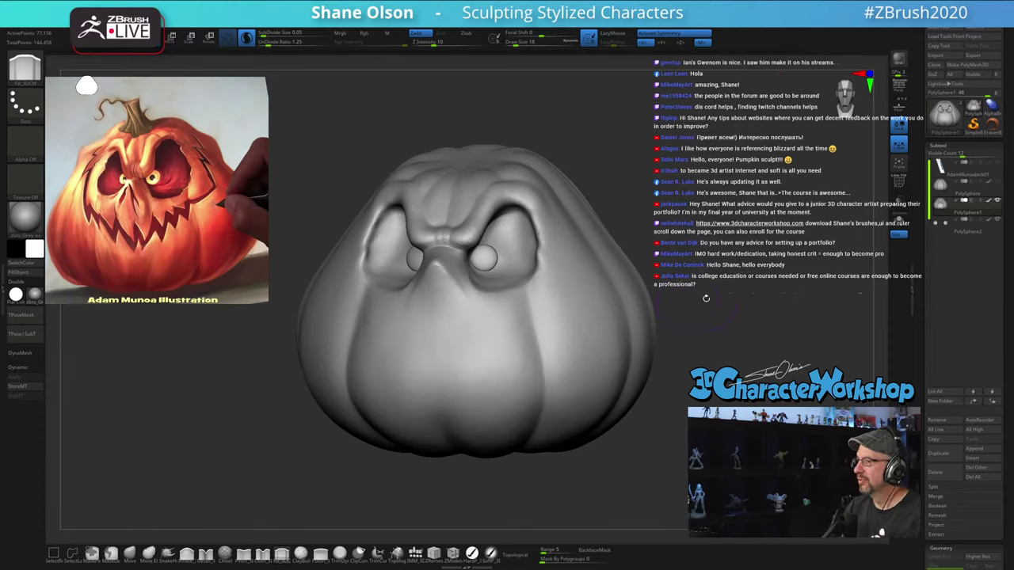
drag(704, 323, 690, 286)
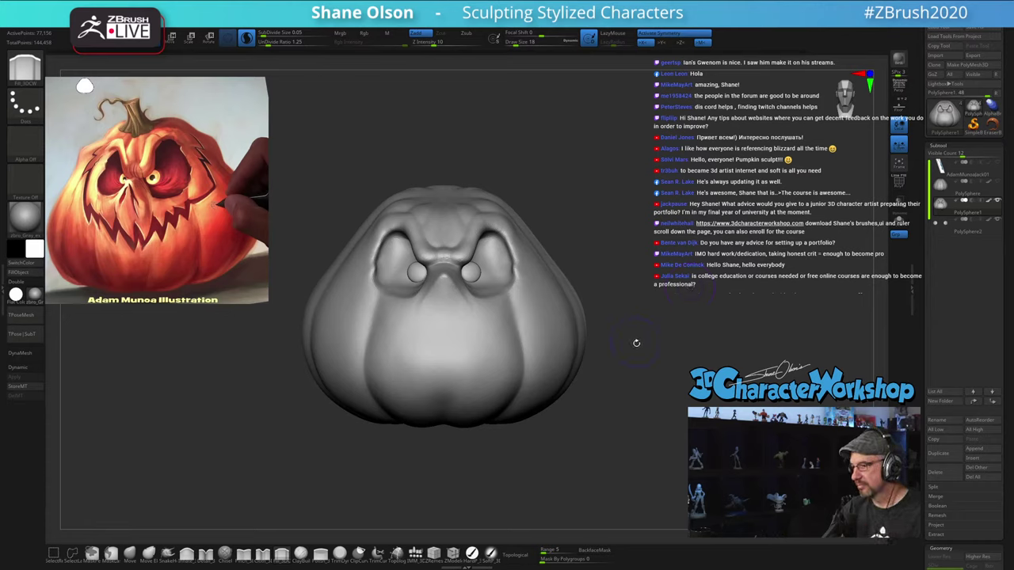
alt+drag(636, 342, 660, 354)
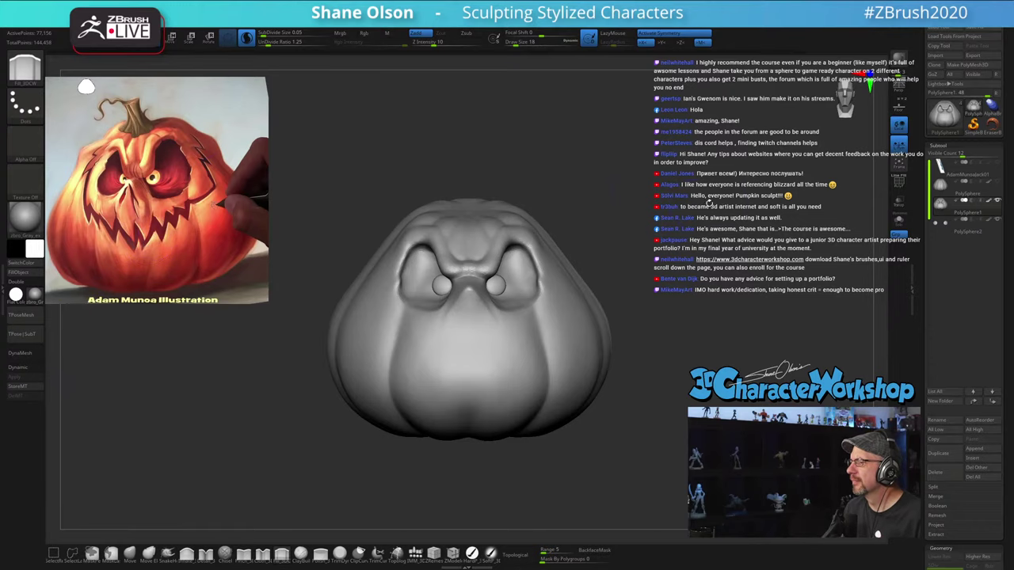
mouse_move(709, 203)
mouse_down()
mouse_move(690, 204)
mouse_move(745, 210)
mouse_move(731, 243)
mouse_move(754, 218)
mouse_move(741, 209)
mouse_up()
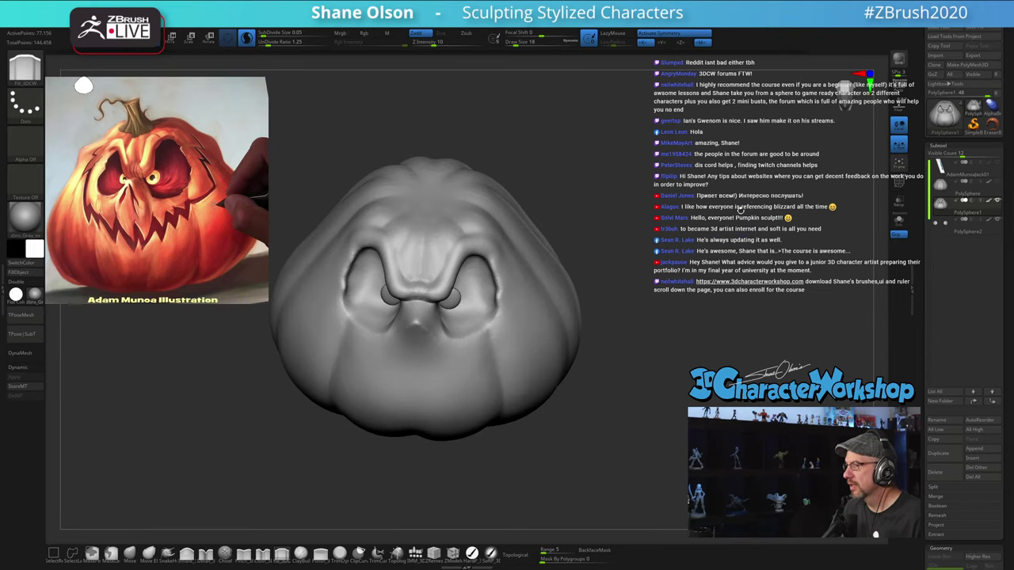
mouse_move(708, 245)
mouse_down()
mouse_move(705, 215)
mouse_move(795, 228)
mouse_up()
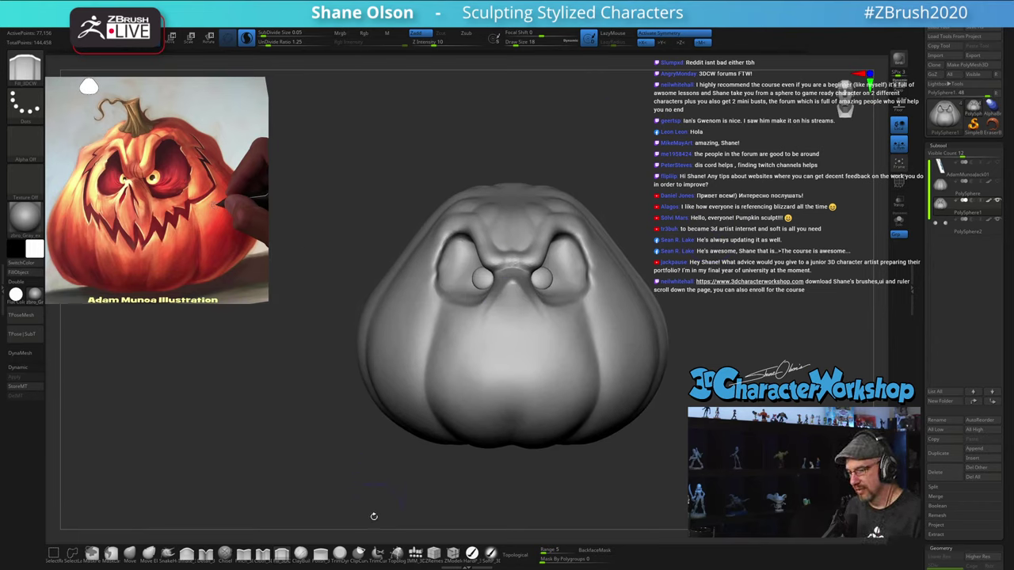
Step: Insert an Appendage mesh at the centre of the pumpkin's top as a stem and split it into its own subtool
click(415, 553)
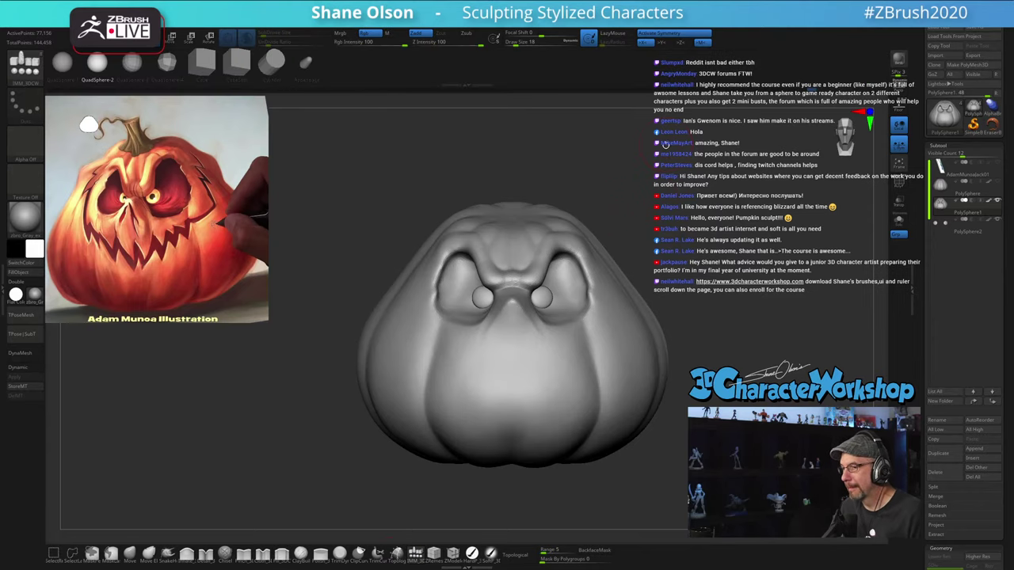
drag(752, 191, 751, 227)
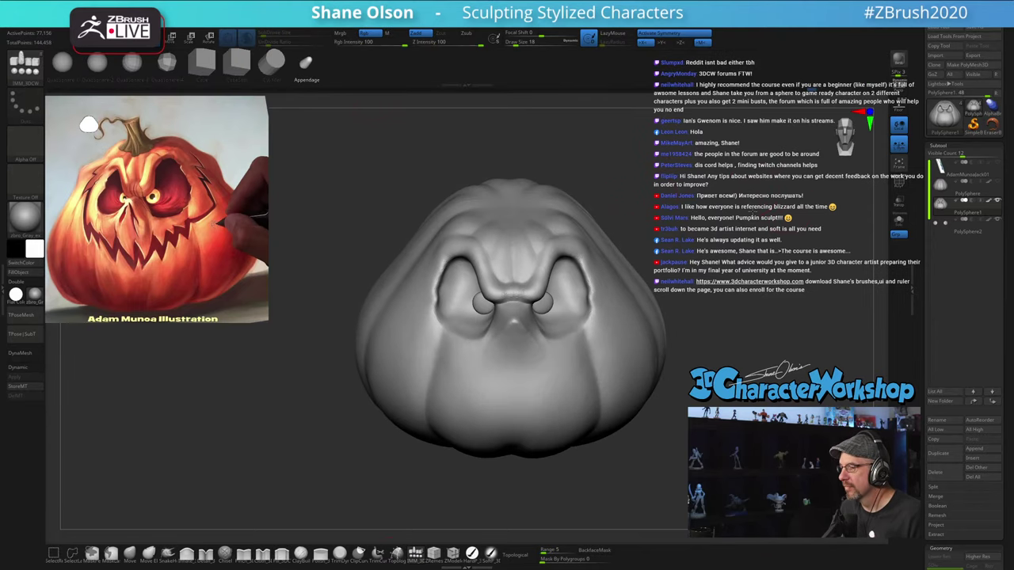
drag(511, 205, 525, 252)
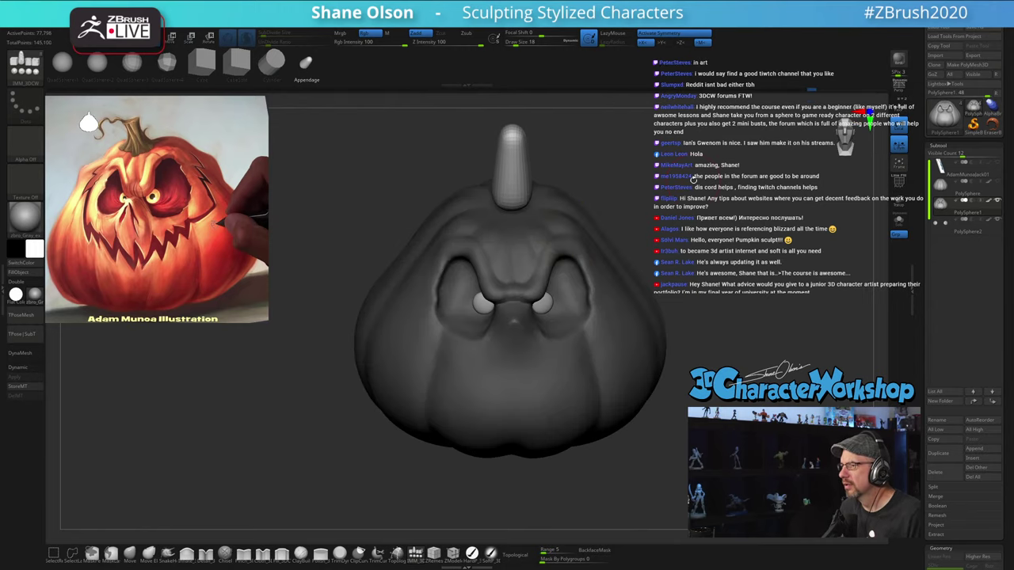
drag(725, 293, 679, 276)
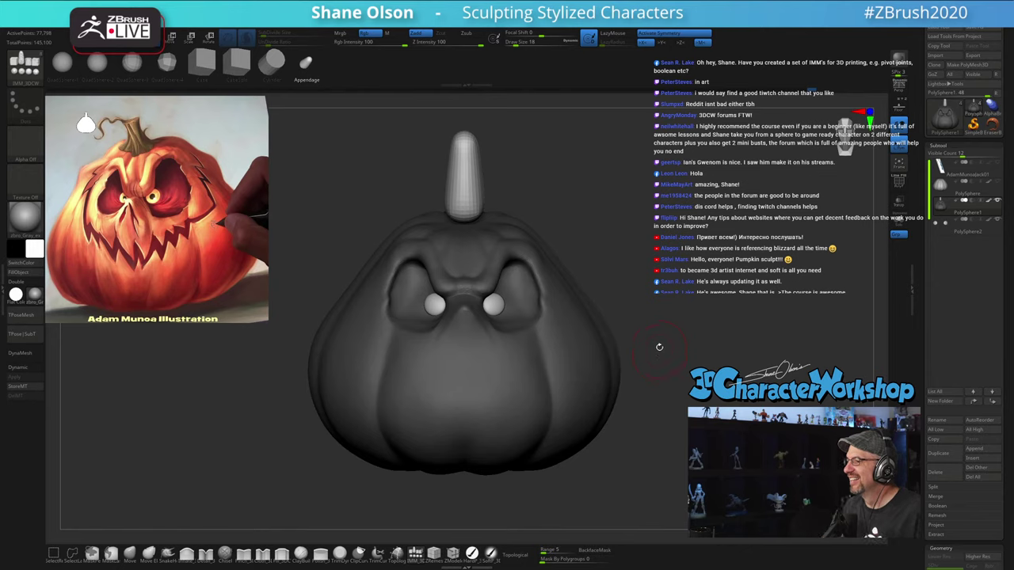
key(space)
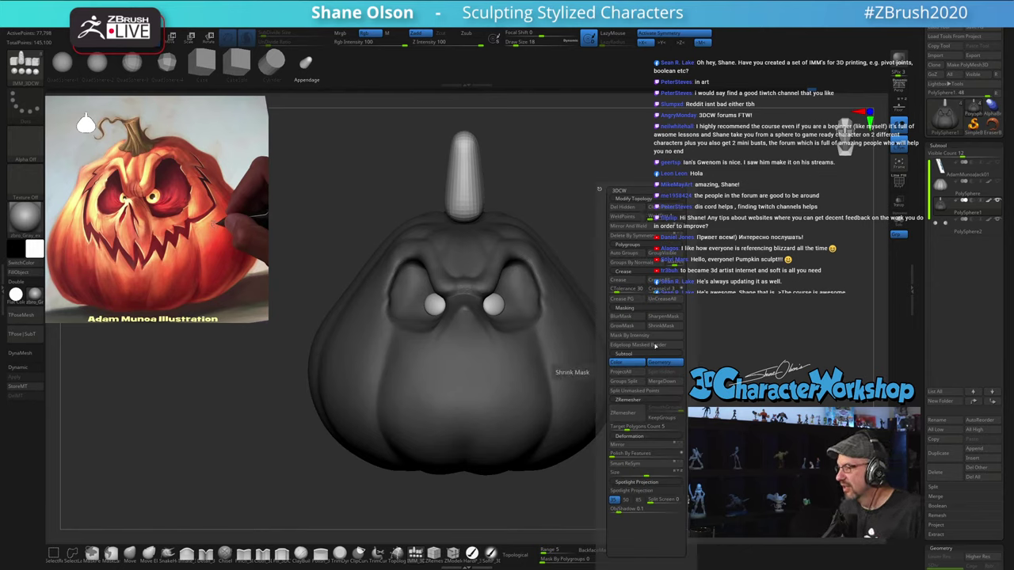
click(653, 391)
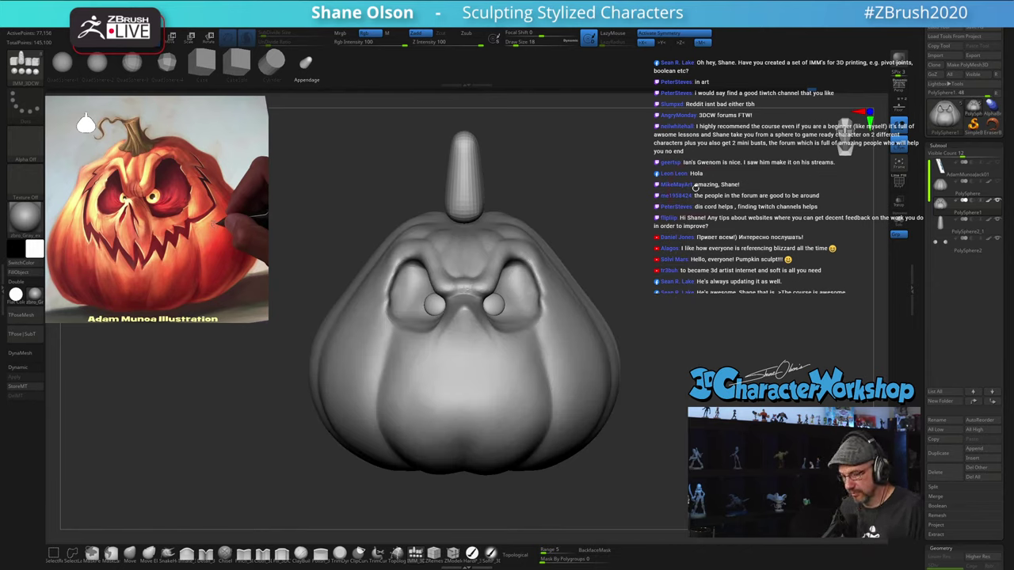
Step: Make the stem the active subtool with its polyframe shown, and cut off its rounded tip with the clip curve brush
key(w)
ctrl+right_drag(661, 212, 663, 217)
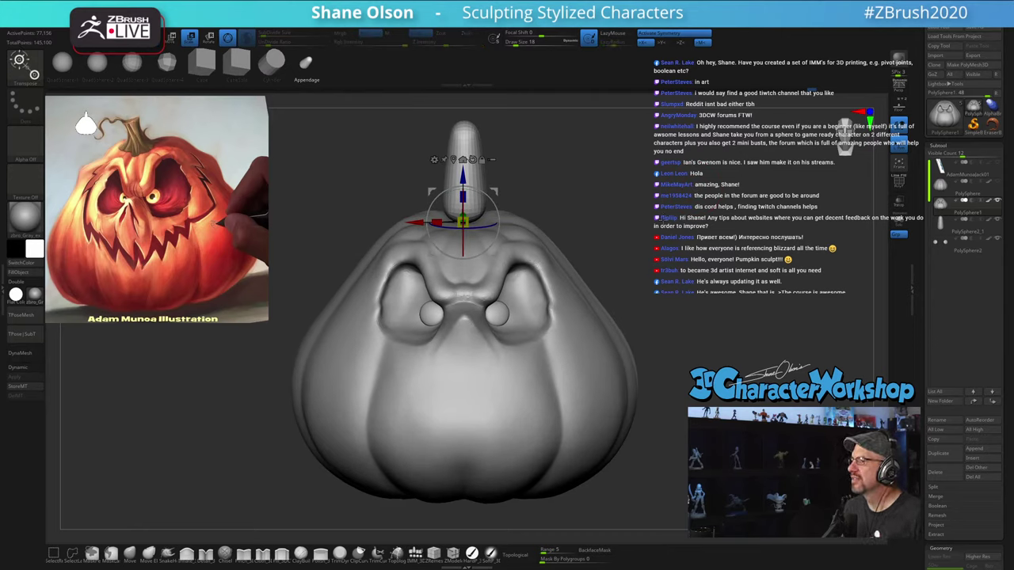
ctrl+right_drag(661, 219, 692, 290)
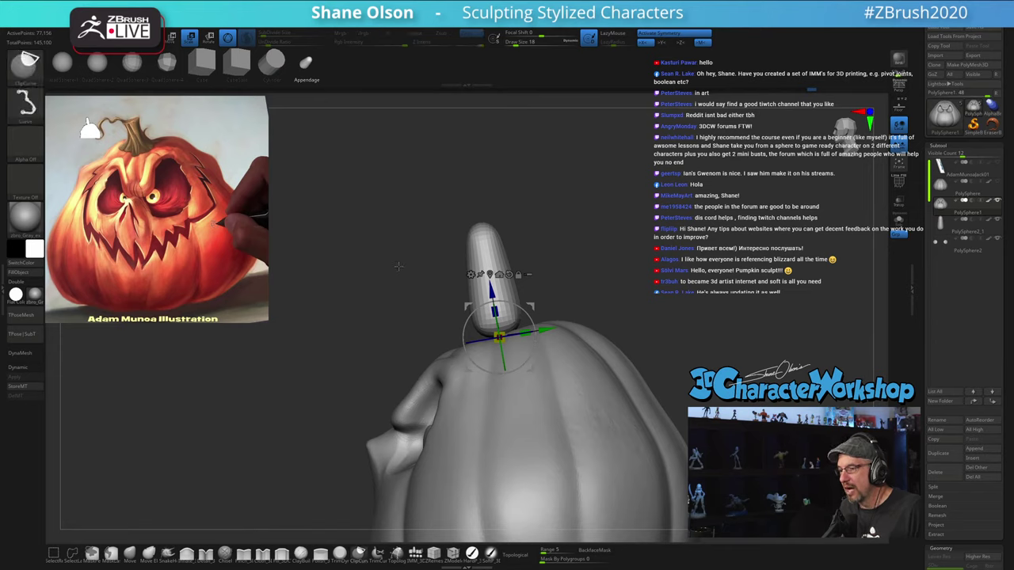
ctrl+shift+drag(379, 264, 600, 220)
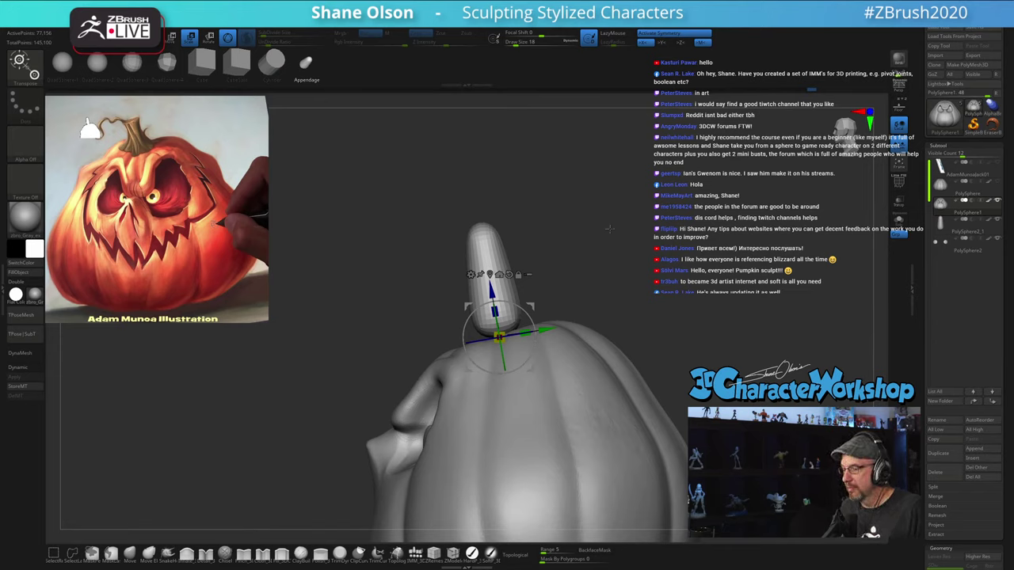
key(shift+f)
alt+click(492, 251)
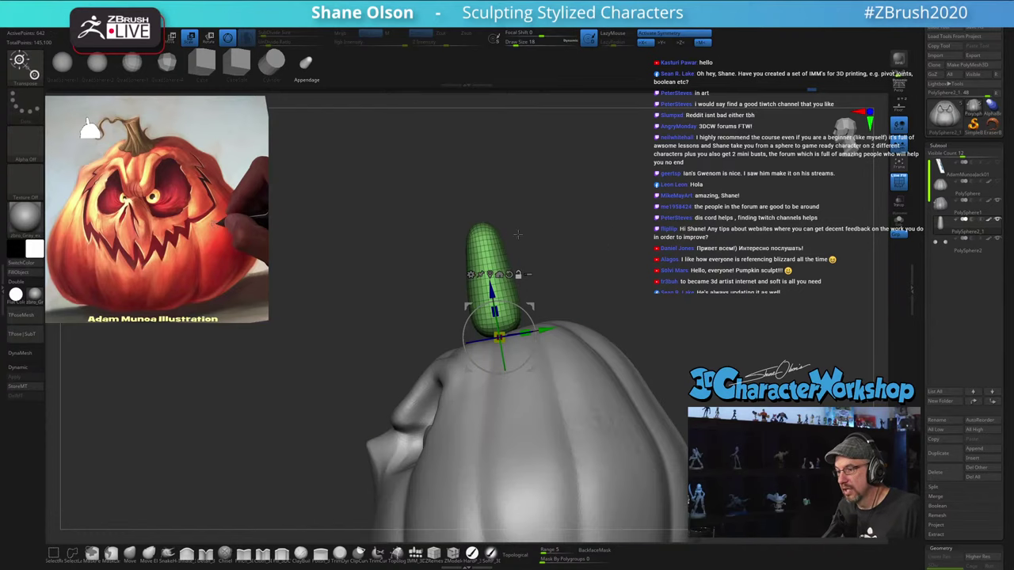
mouse_move(338, 267)
ctrl+shift+mouse_down()
mouse_move(616, 223)
mouse_move(625, 227)
mouse_move(598, 238)
mouse_move(664, 249)
ctrl+shift+mouse_up()
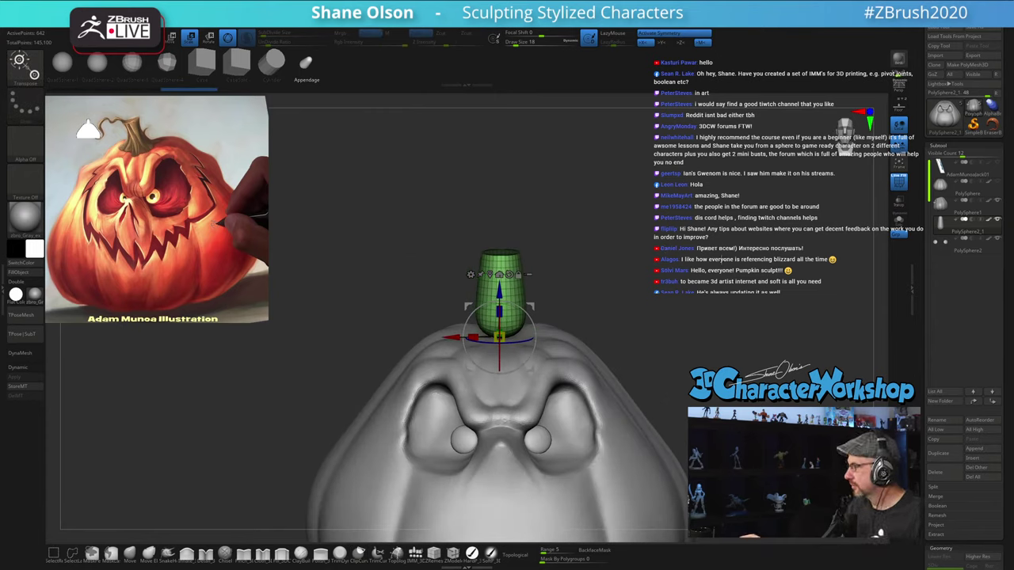
alt+drag(658, 365, 643, 299)
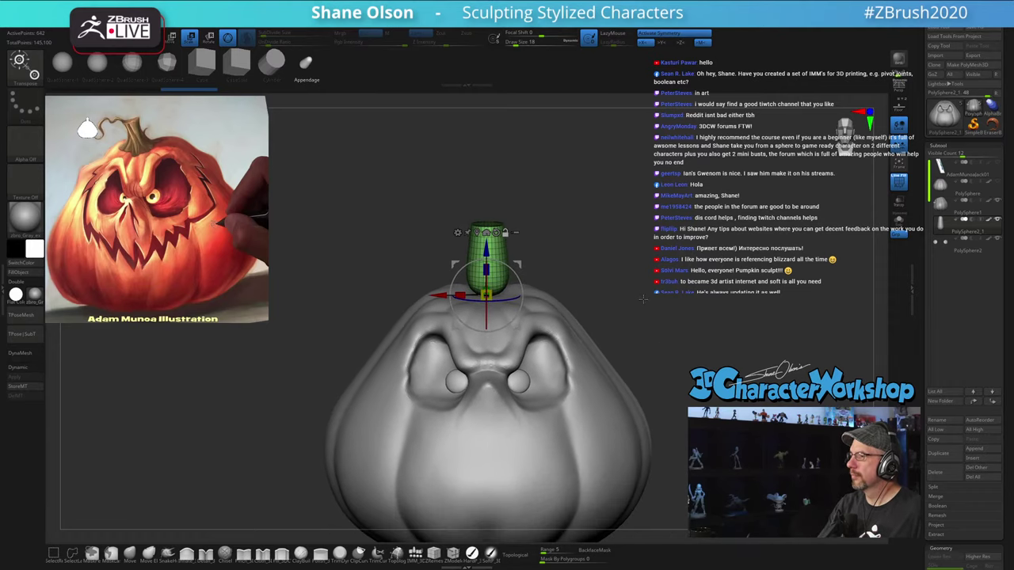
Step: Switch to the SnakeHook brush, adjust its draw size and smooth over the clipped stem's top and sides
key(q)
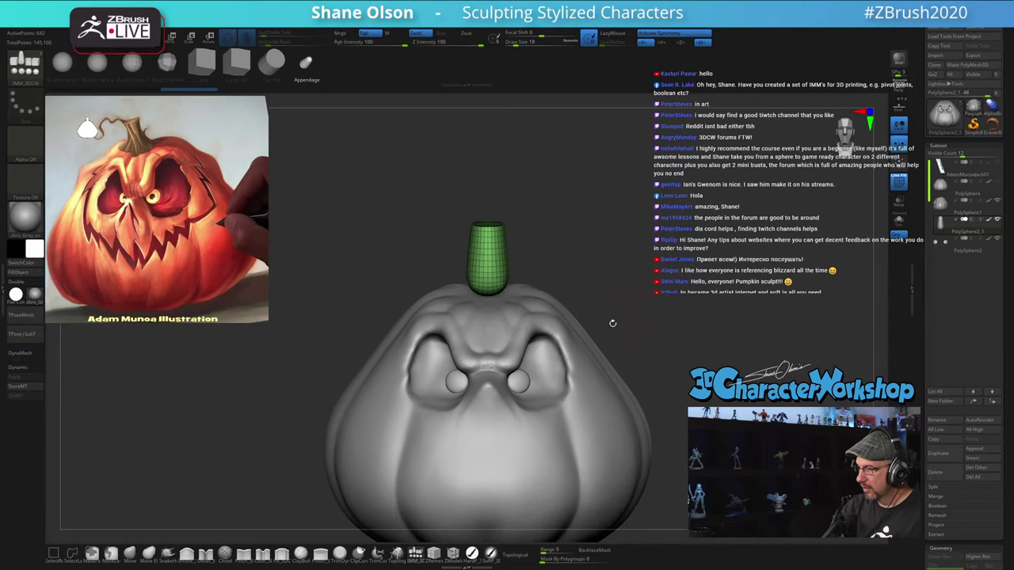
click(168, 554)
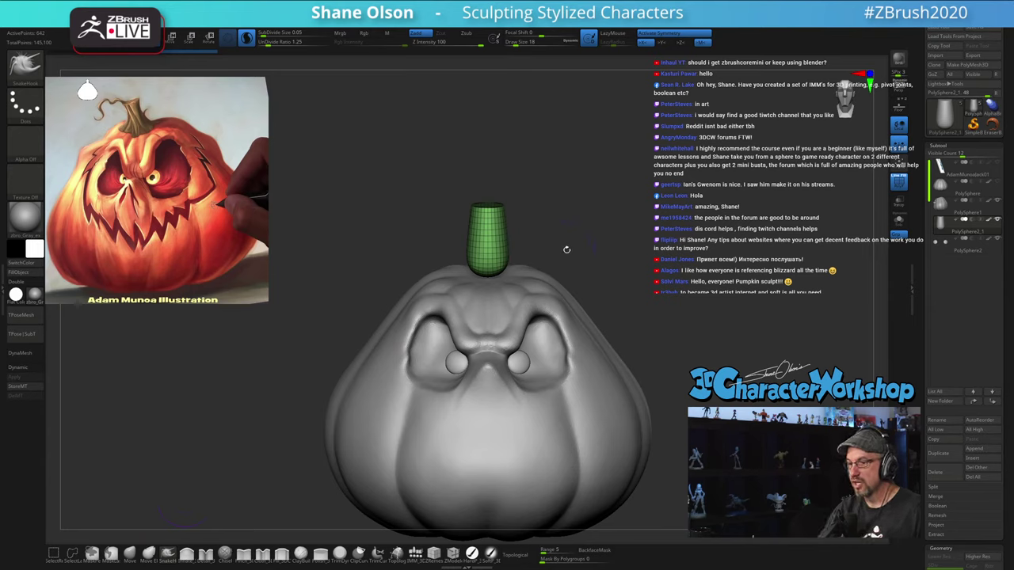
key(s)
drag(563, 251, 562, 246)
key(s)
mouse_move(507, 261)
shift+mouse_down()
mouse_move(492, 267)
mouse_move(501, 263)
mouse_move(501, 196)
mouse_move(504, 208)
shift+mouse_up()
drag(597, 217, 529, 223)
mouse_move(493, 190)
shift+mouse_down()
mouse_move(521, 226)
mouse_move(526, 260)
shift+mouse_up()
mouse_move(591, 196)
mouse_down()
mouse_move(635, 209)
mouse_move(580, 225)
mouse_move(589, 206)
mouse_move(595, 220)
mouse_up()
Step: Pull the stem's base outward with the SnakeHook brush so it flares over the pumpkin's top
key(s)
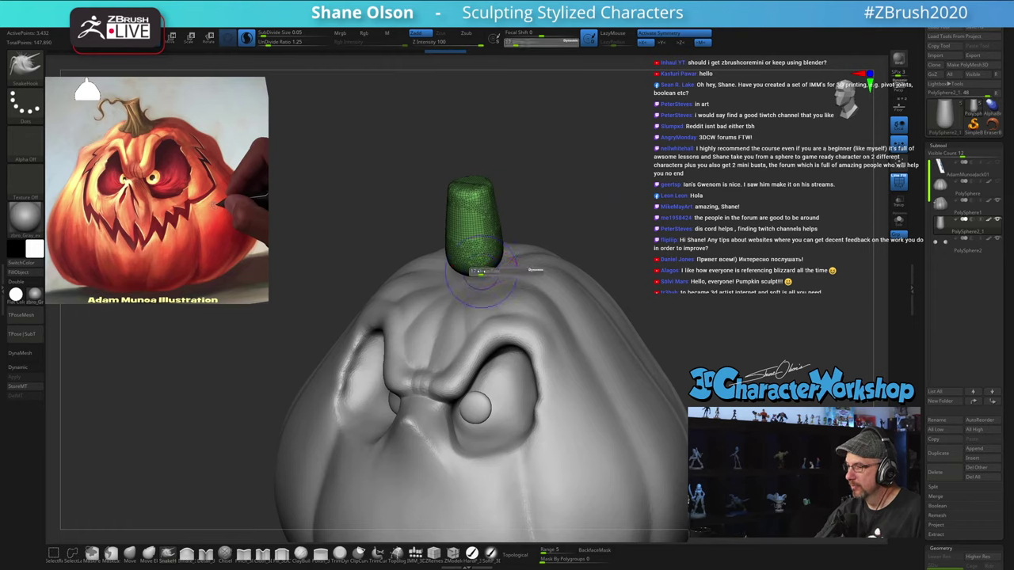
drag(480, 259, 480, 273)
right_drag(481, 282, 396, 279)
drag(506, 266, 522, 257)
mouse_move(531, 249)
right_down()
mouse_move(565, 237)
mouse_move(538, 240)
right_up()
drag(523, 264, 534, 242)
right_drag(536, 242, 509, 274)
Step: Try to pull out the lower edge of the stem's flared base at draw size 8, and undo the last pull
mouse_move(598, 204)
ctrl+right_down()
mouse_move(585, 211)
mouse_move(579, 202)
ctrl+right_up()
key(s)
drag(599, 214, 598, 214)
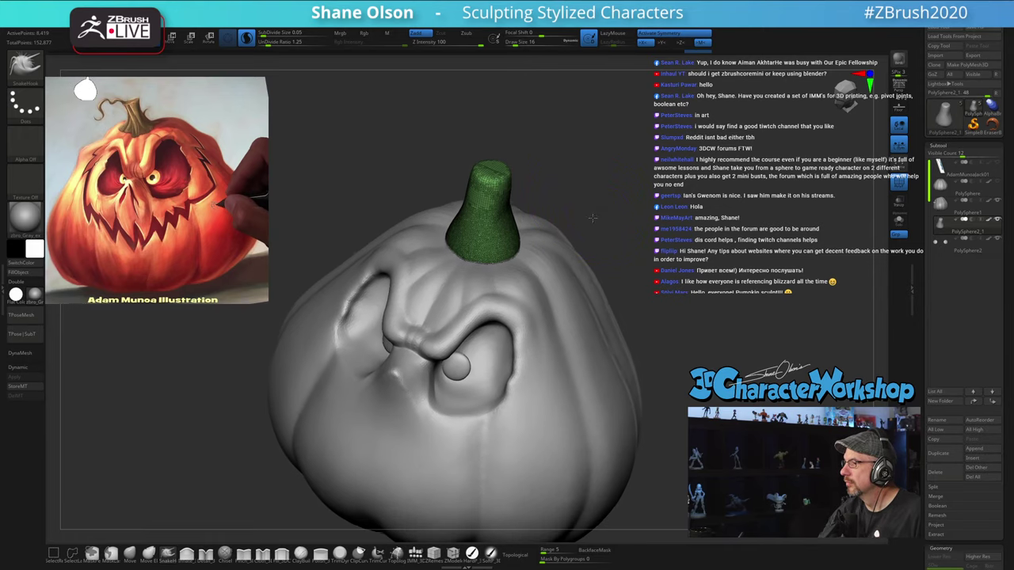
right_drag(596, 218, 585, 240)
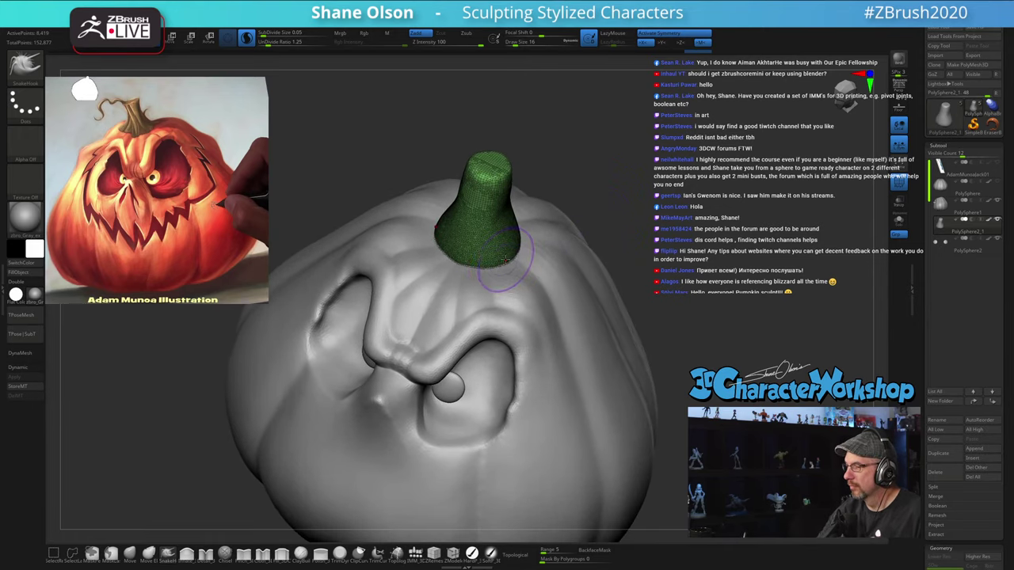
right_drag(499, 264, 496, 275)
key(s)
drag(494, 268, 493, 268)
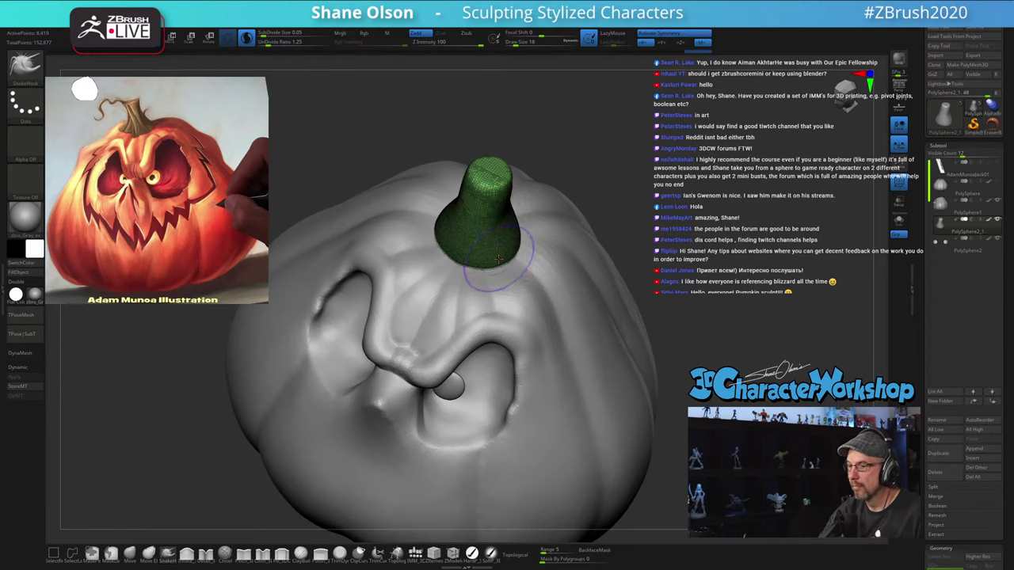
right_drag(491, 277, 491, 287)
key(s)
drag(501, 267, 496, 272)
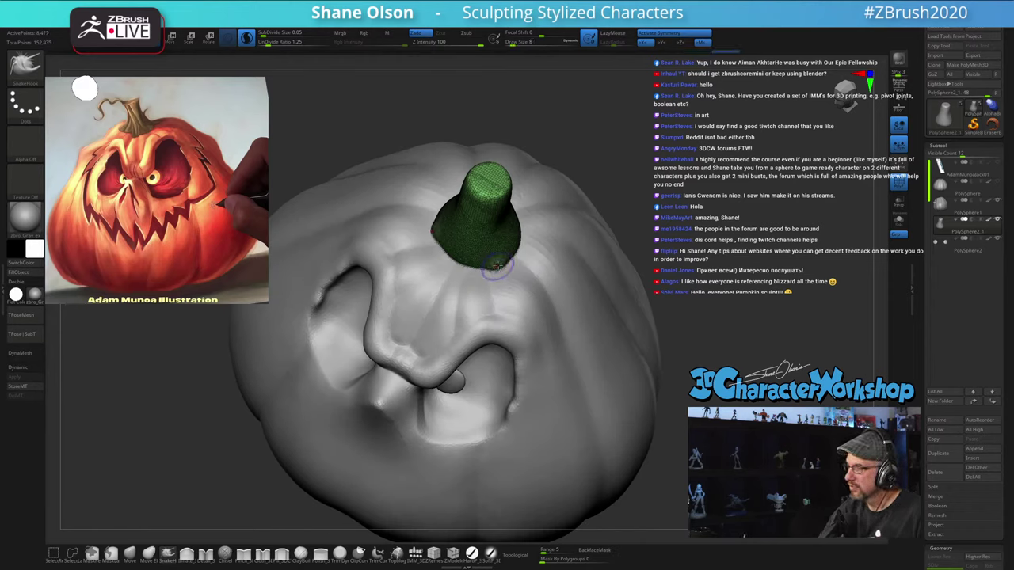
right_drag(501, 260, 512, 231)
key(ctrl+z)
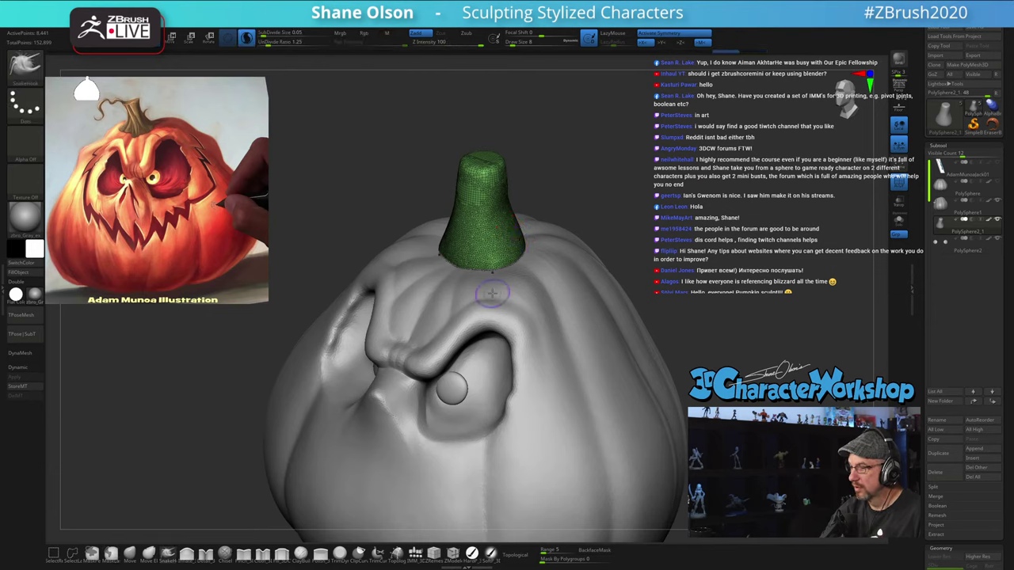
Step: Switch to the ClayBuildup brush and set its draw size to 7 for working on the stem
click(301, 555)
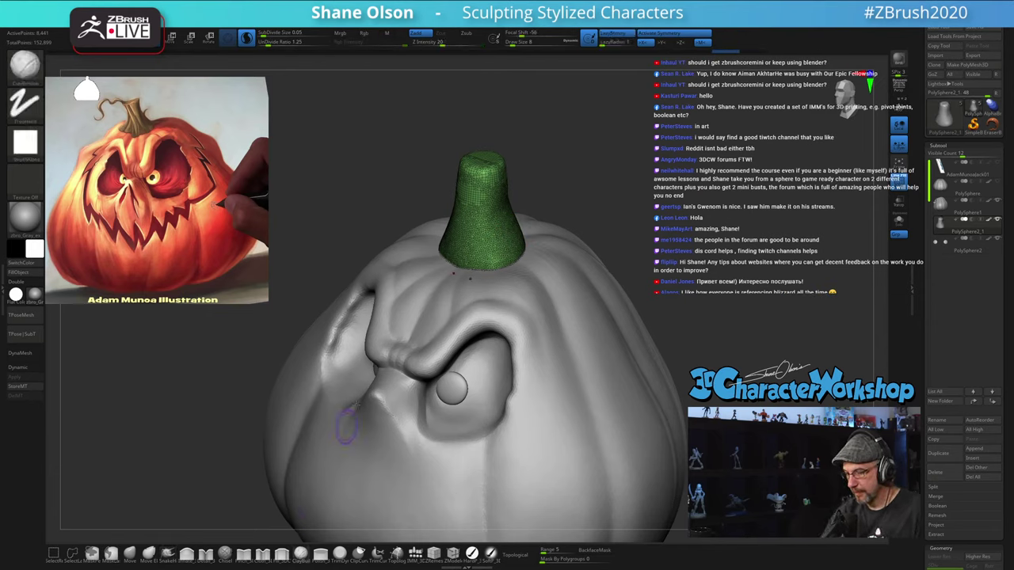
key(s)
click(366, 236)
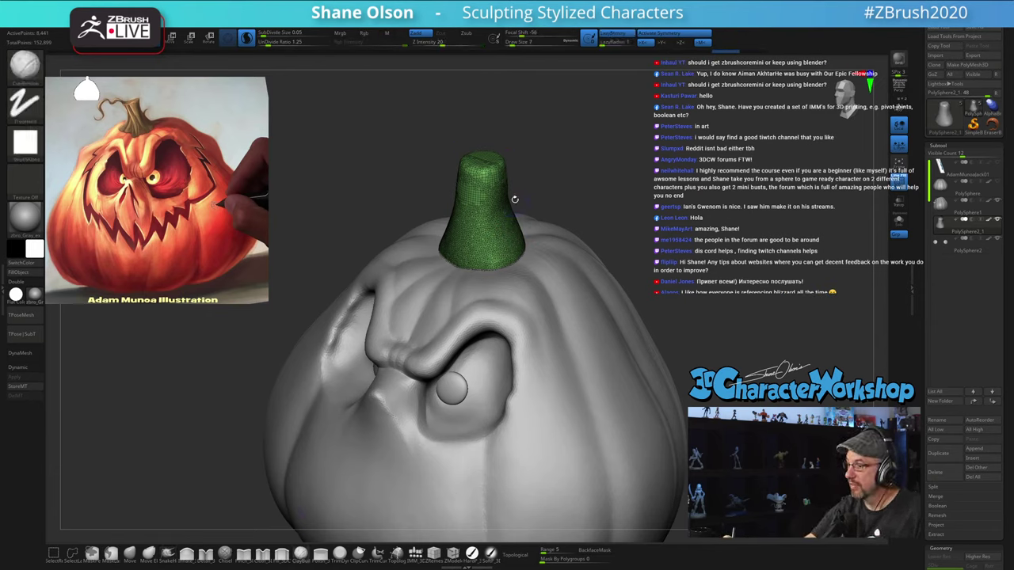
Step: Set the draw size to 14 and smooth the surface of the stem around its sides and flared base
shift+right_drag(515, 200, 534, 170)
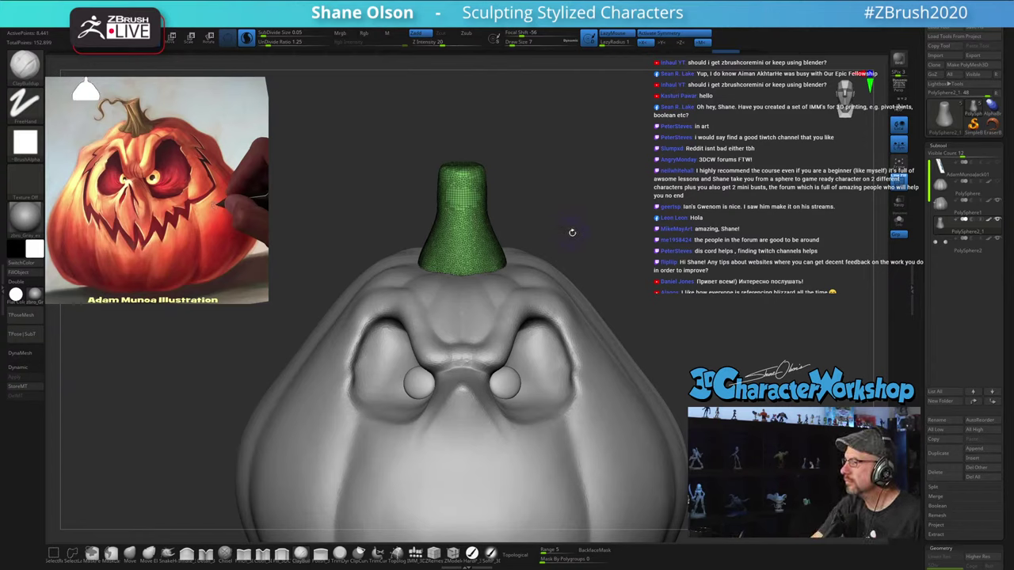
ctrl+right_drag(568, 228, 570, 241)
key(s)
mouse_move(460, 204)
mouse_down()
mouse_move(478, 164)
mouse_move(487, 238)
mouse_move(492, 229)
mouse_up()
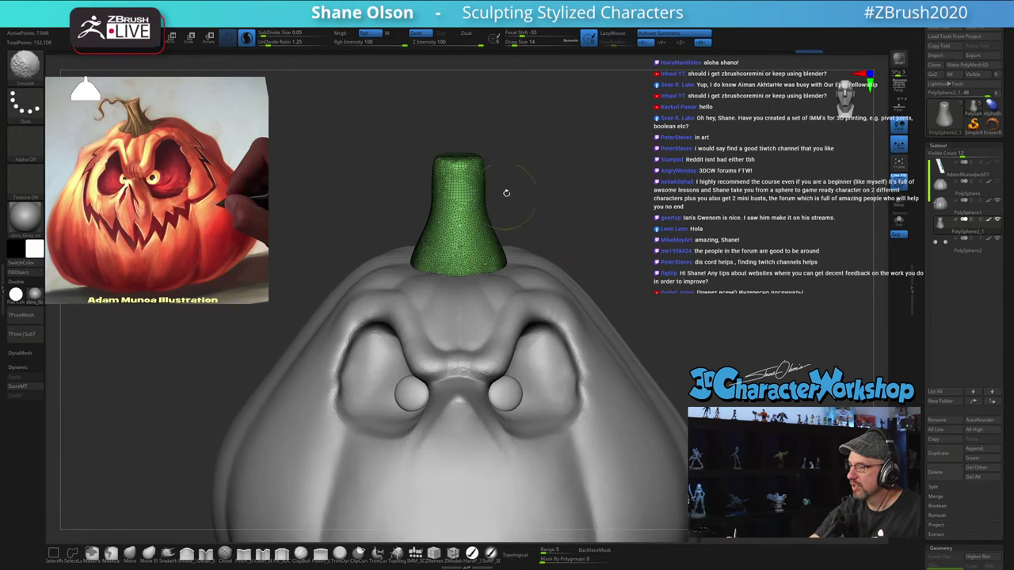
right_drag(554, 190, 487, 180)
mouse_move(520, 181)
shift+mouse_down()
mouse_move(529, 226)
mouse_move(540, 223)
shift+mouse_up()
mouse_move(546, 179)
right_down()
mouse_move(549, 229)
mouse_move(559, 228)
right_up()
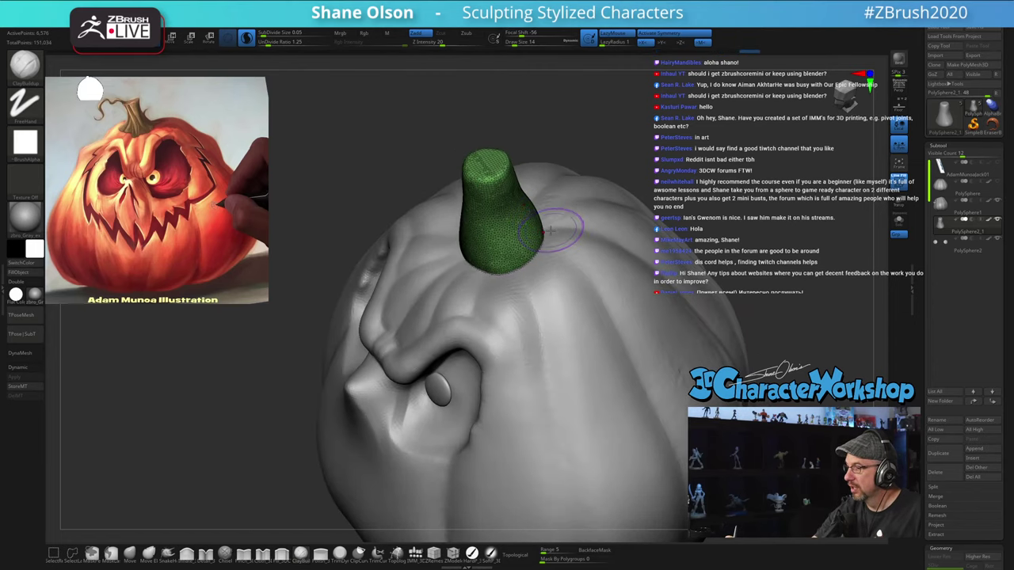
Step: Try a ClayBuildup stroke beside the stem's flared base, undo it, and smooth the base's side instead
drag(554, 238, 552, 232)
key(ctrl+z)
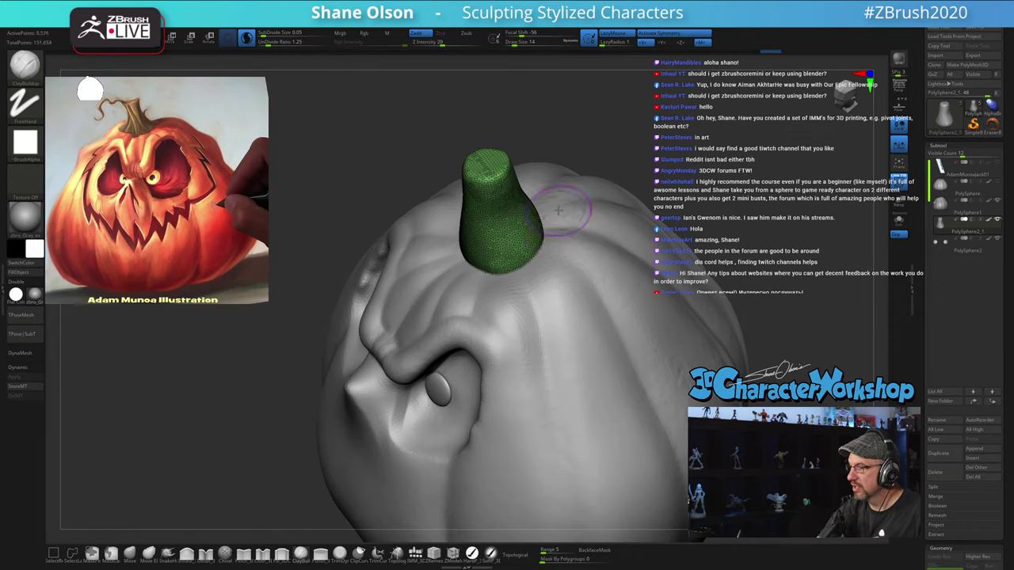
right_drag(559, 212, 522, 198)
shift+drag(535, 194, 540, 216)
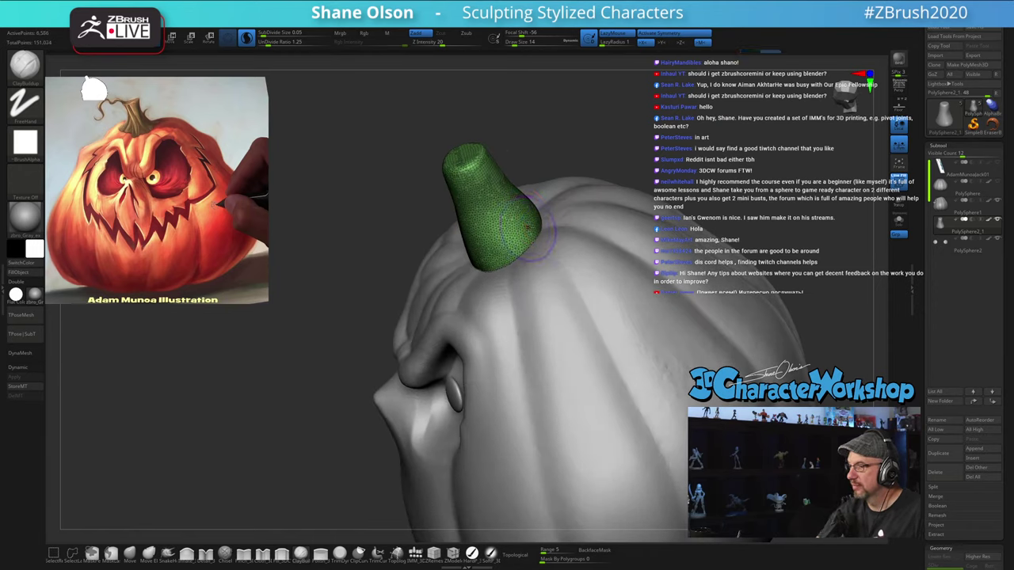
mouse_move(546, 229)
right_down()
mouse_move(637, 225)
mouse_move(610, 222)
mouse_move(589, 200)
mouse_move(589, 212)
right_up()
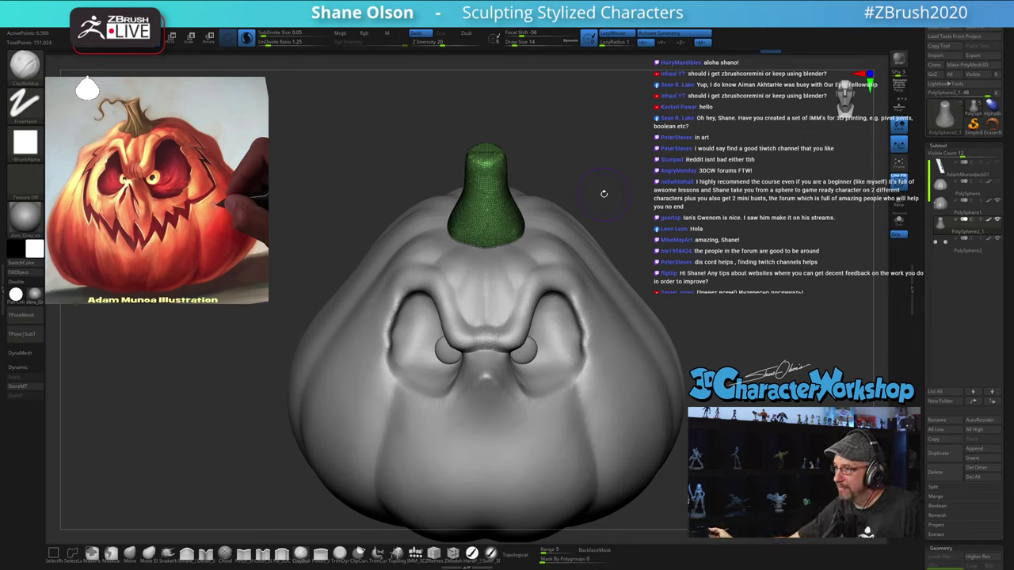
Step: Turn off symmetry and build up raised ridges down the front of the stem with ClayBuildup at draw size 9
mouse_move(684, 260)
mouse_down()
mouse_move(684, 248)
mouse_move(644, 247)
mouse_move(638, 334)
mouse_up()
key(x)
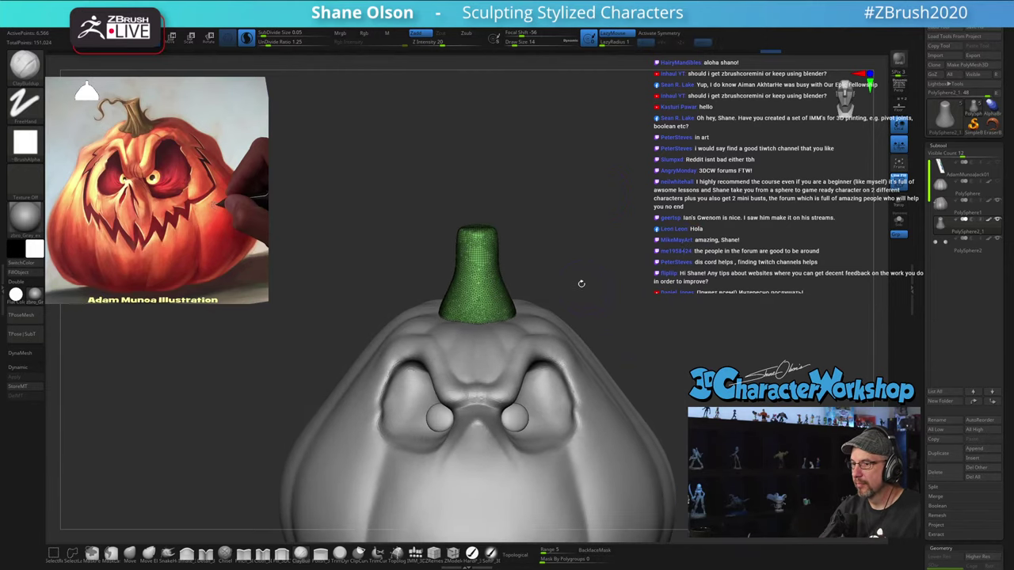
key(s)
drag(586, 287, 583, 287)
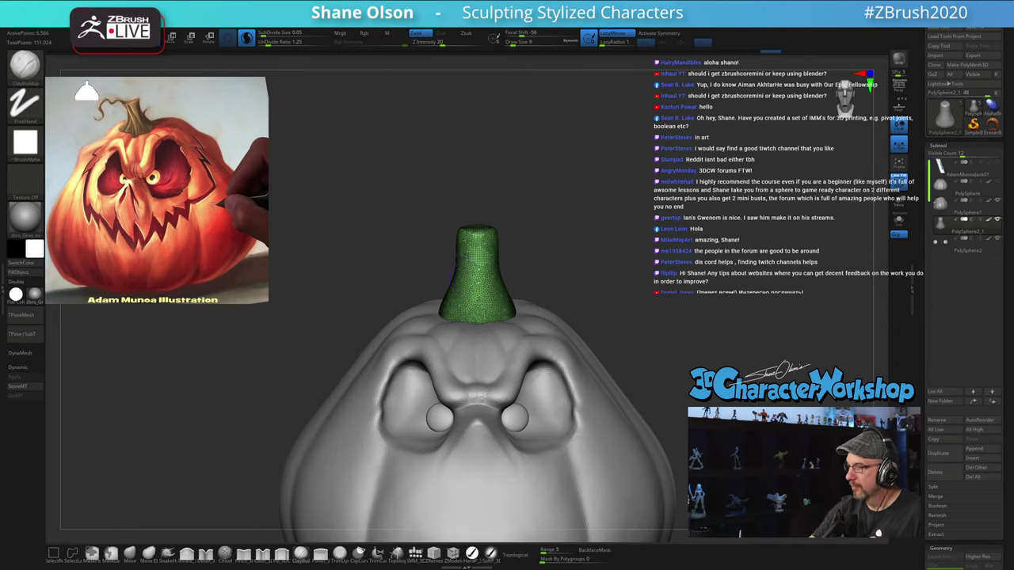
drag(463, 239, 480, 320)
drag(477, 258, 492, 319)
mouse_move(488, 268)
right_down()
mouse_move(489, 323)
mouse_move(473, 335)
right_up()
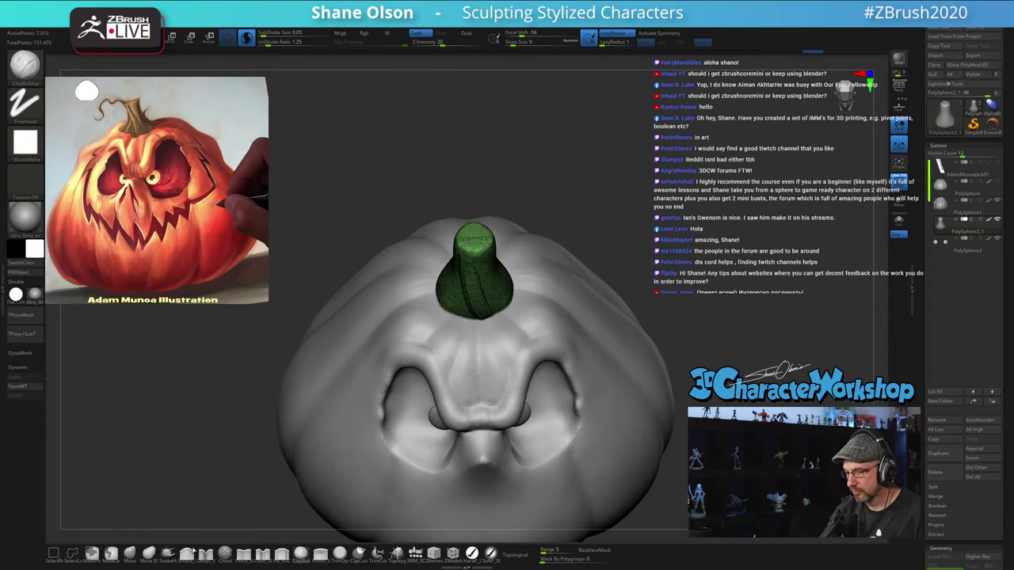
Step: Pull the front ridge's lower end down over the pumpkin with SnakeHook at draw size 18 and smooth the ridge
click(168, 554)
key(s)
mouse_move(486, 326)
mouse_down()
mouse_move(482, 309)
mouse_move(482, 331)
mouse_up()
key(s)
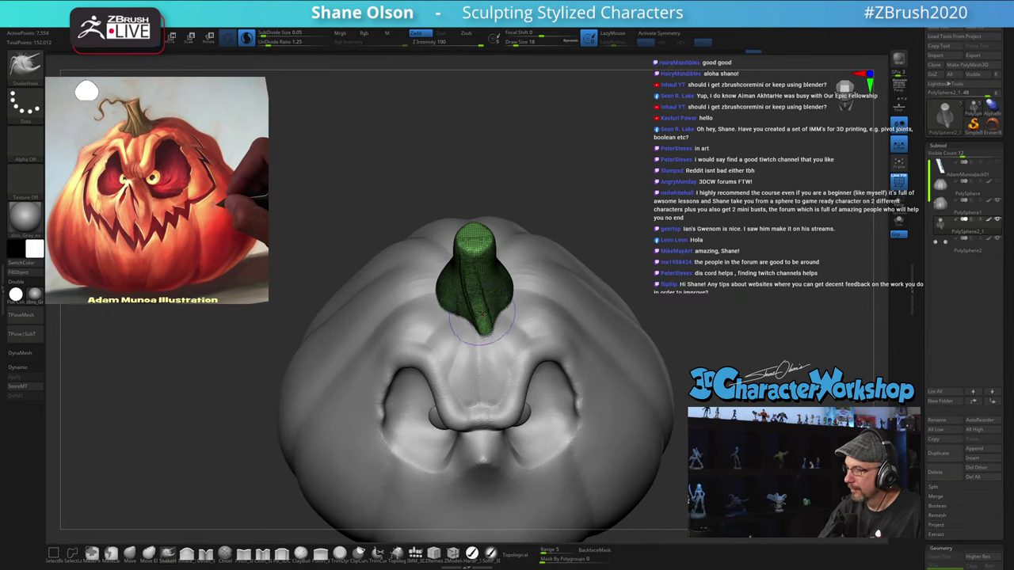
right_drag(482, 307, 481, 279)
mouse_move(482, 304)
shift+mouse_down()
mouse_move(466, 271)
mouse_move(487, 290)
shift+mouse_up()
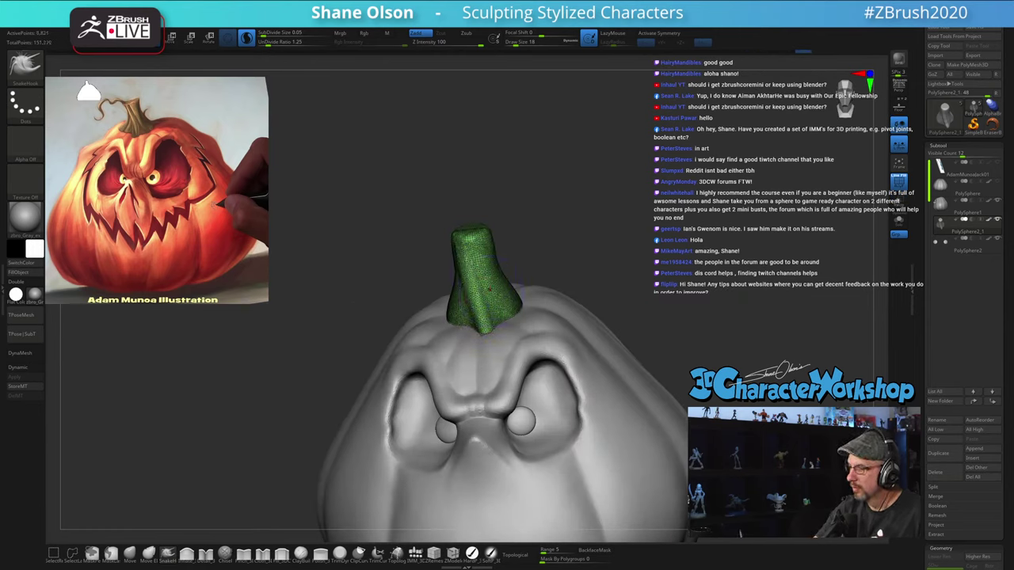
mouse_move(488, 290)
right_down()
mouse_move(582, 277)
mouse_move(488, 284)
mouse_move(499, 279)
right_up()
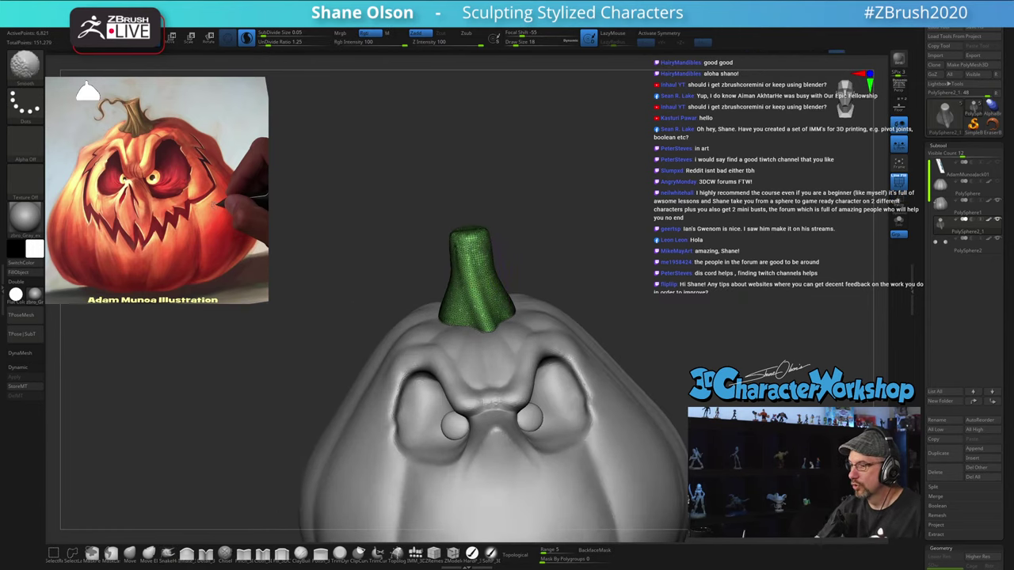
shift+drag(498, 278, 506, 293)
right_drag(500, 295, 475, 299)
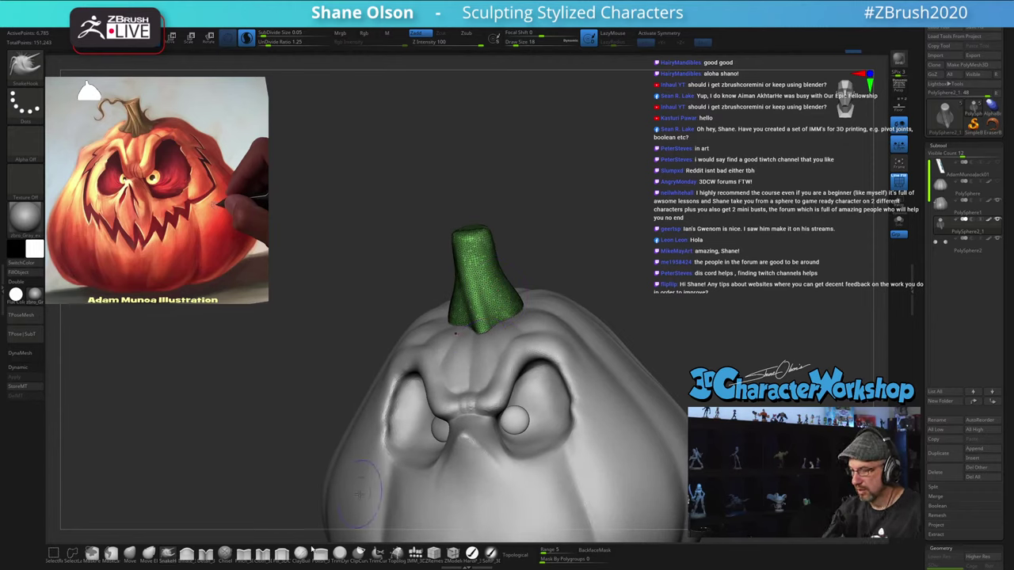
Step: Add more lengthwise ridges to the stem with ClayBuildup at draw size 13 and smooth them
click(301, 556)
key(s)
drag(490, 270, 485, 270)
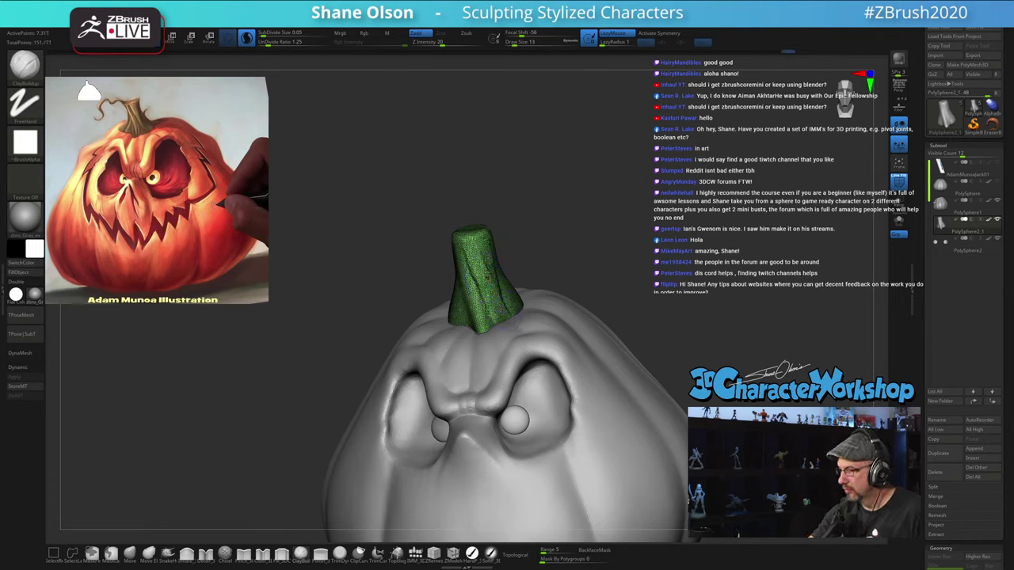
key(shift)
mouse_move(506, 251)
right_down()
mouse_move(521, 255)
mouse_move(478, 264)
mouse_move(524, 262)
right_up()
Step: Carve grooves between the stem's ridges down to the base with the Detail_3DCW brush at draw size 12
click(206, 555)
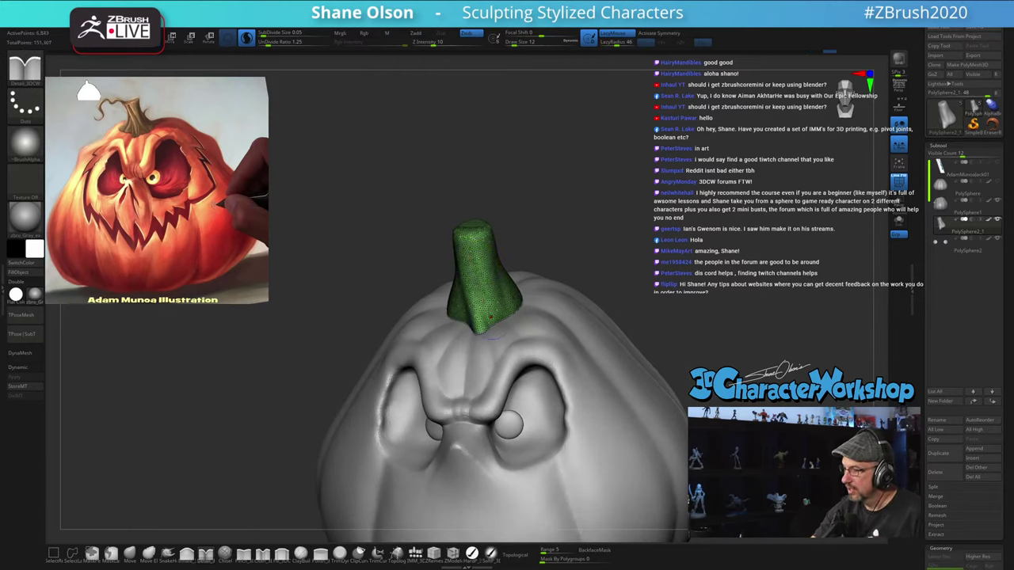
drag(480, 293, 484, 328)
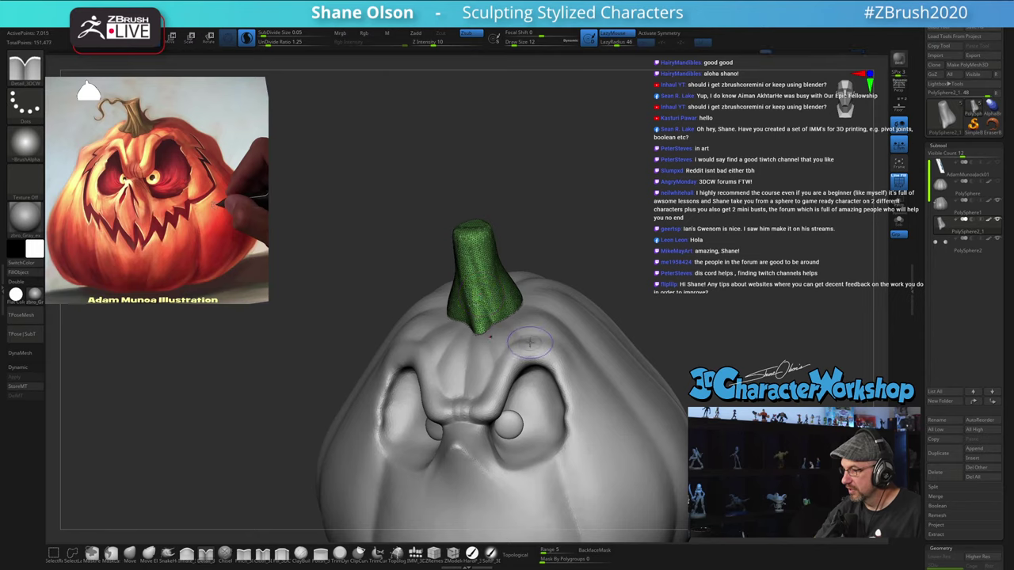
mouse_move(526, 346)
right_down()
mouse_move(480, 342)
mouse_move(530, 345)
mouse_move(519, 313)
right_up()
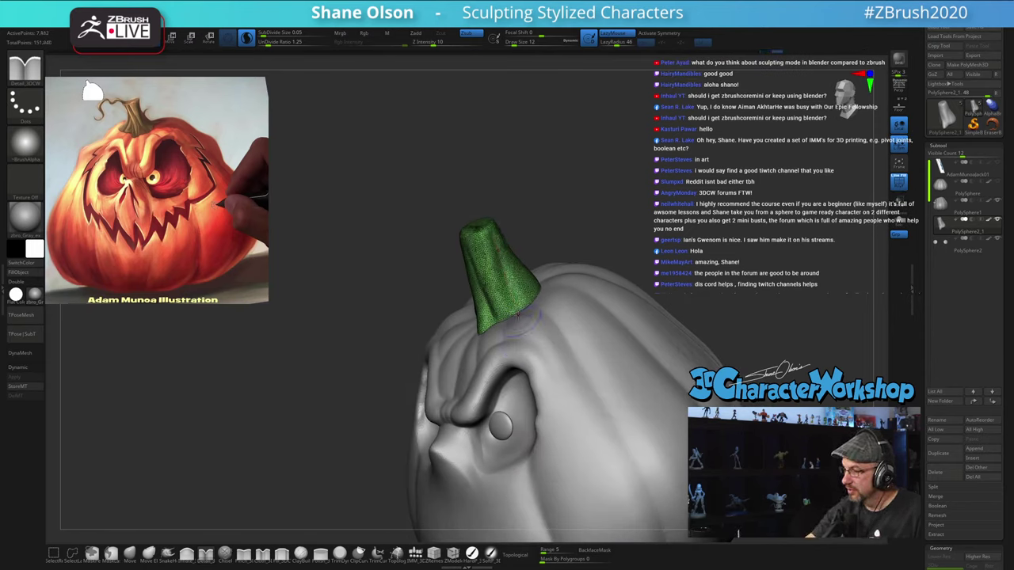
mouse_move(523, 312)
right_down()
mouse_move(567, 323)
mouse_move(561, 336)
mouse_move(519, 327)
right_up()
Step: Pull out a second ridge tip at the stem's front base with SnakeHook at draw size 13 and smooth the area
click(168, 555)
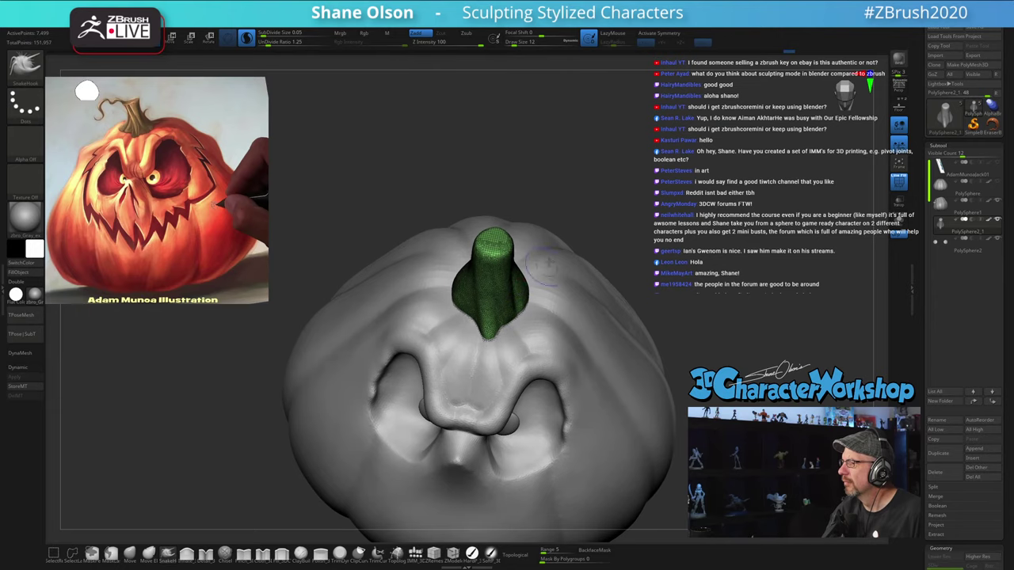
right_drag(586, 250, 590, 240)
key(s)
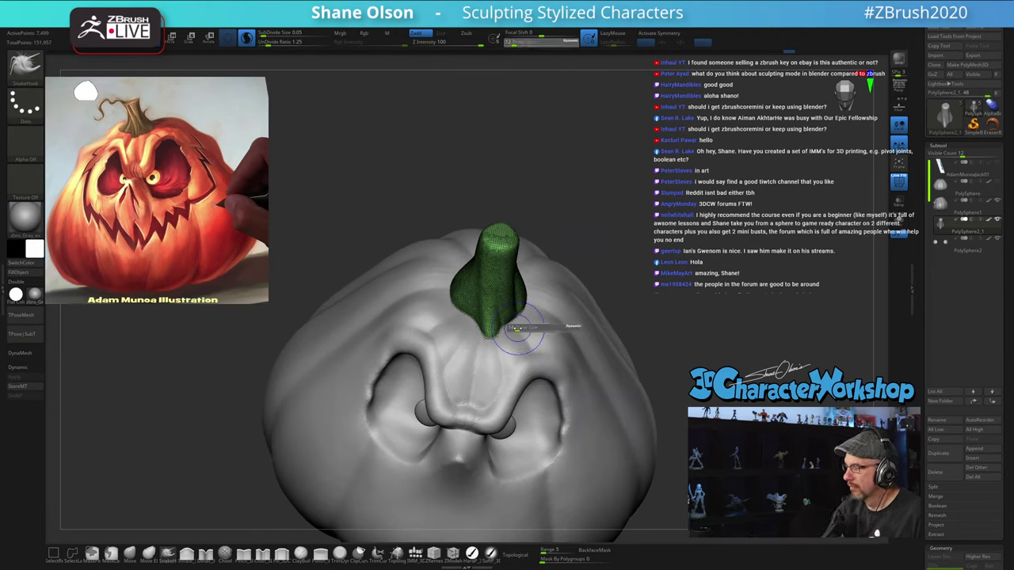
drag(511, 329, 514, 325)
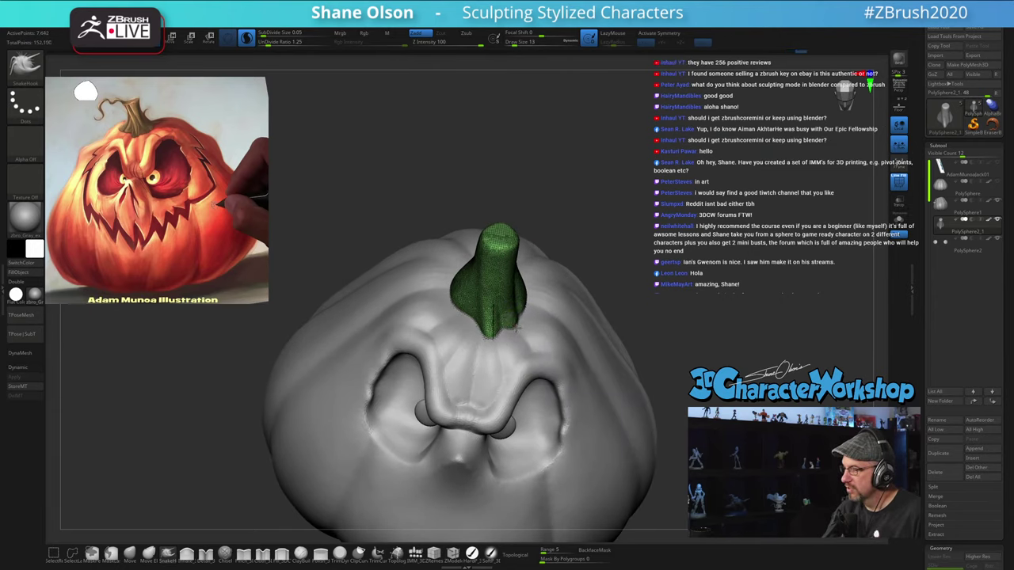
right_drag(526, 320, 550, 263)
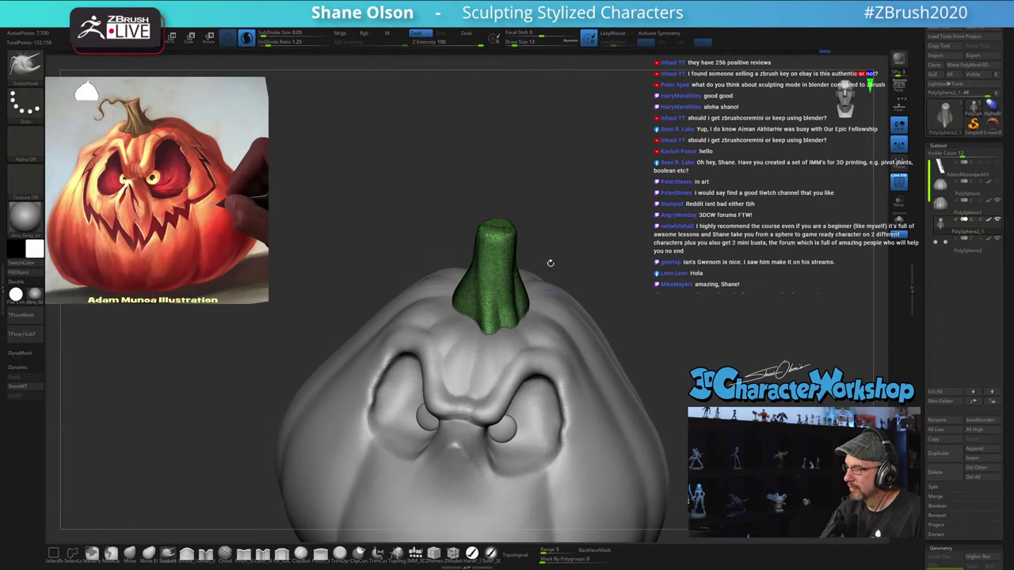
right_drag(515, 295, 506, 292)
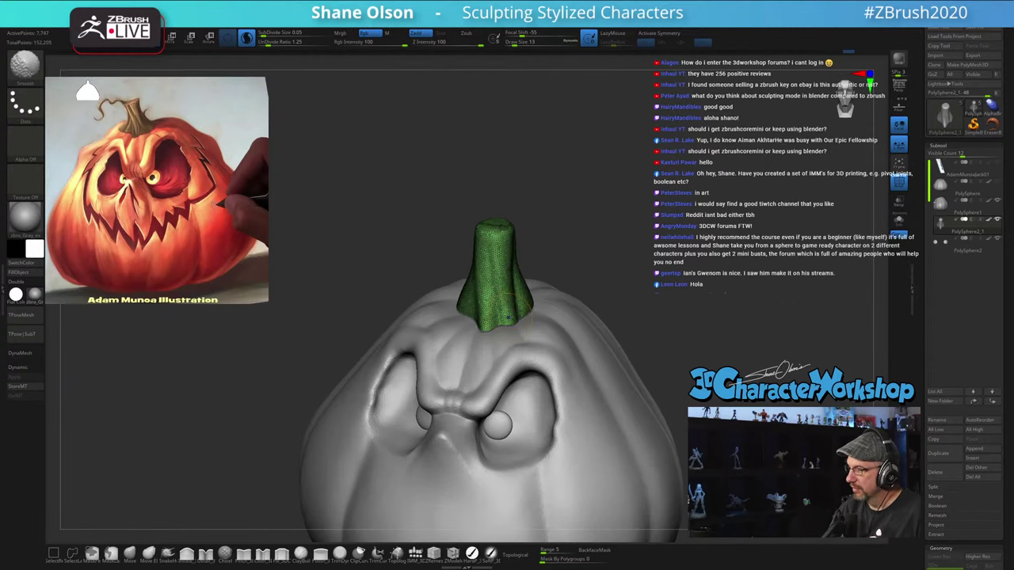
shift+drag(517, 290, 511, 301)
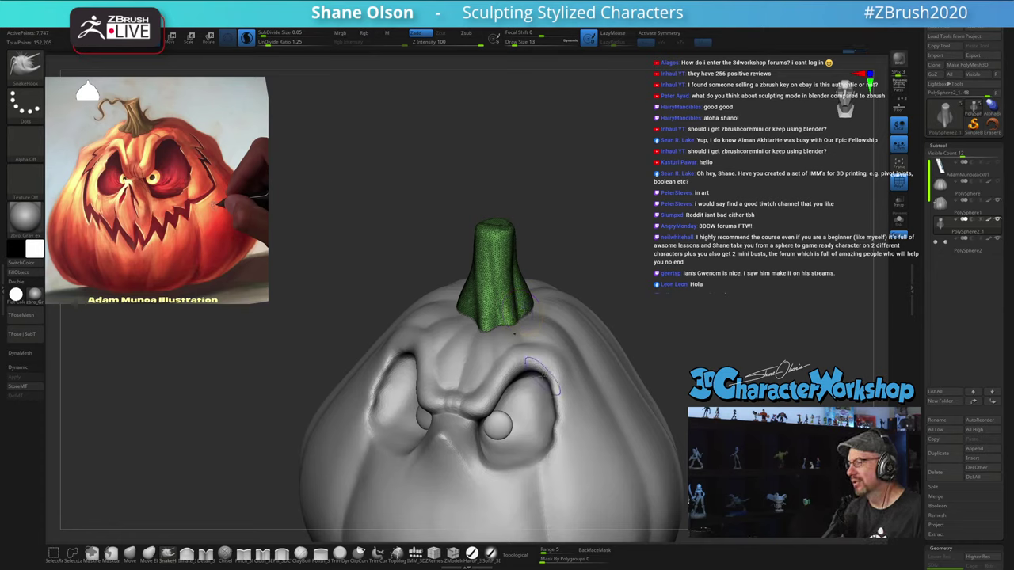
right_drag(526, 296, 532, 264)
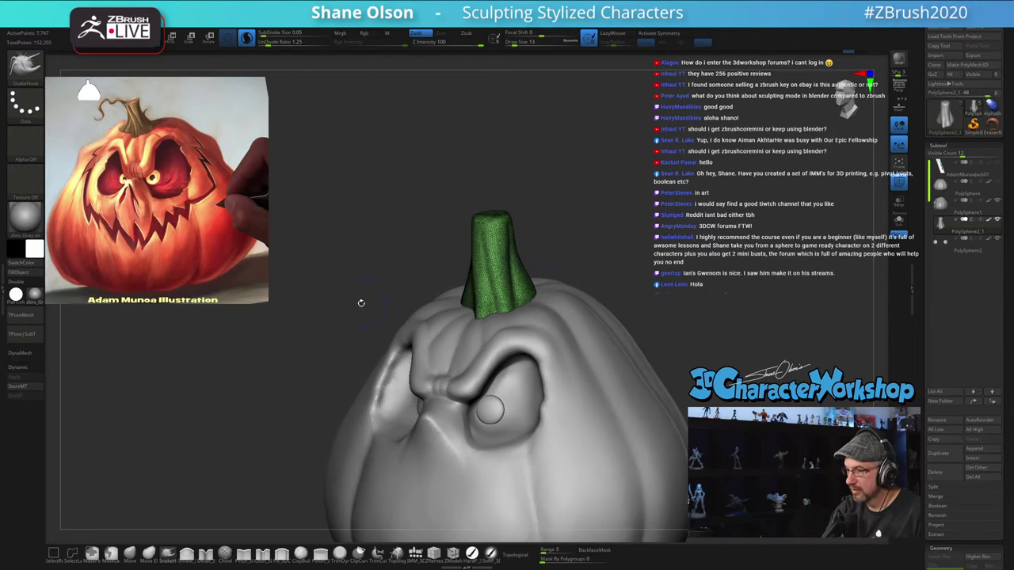
Step: Widen the stem's cut top with SnakeHook and pull the upper stem sideways so that it leans
drag(361, 303, 371, 385)
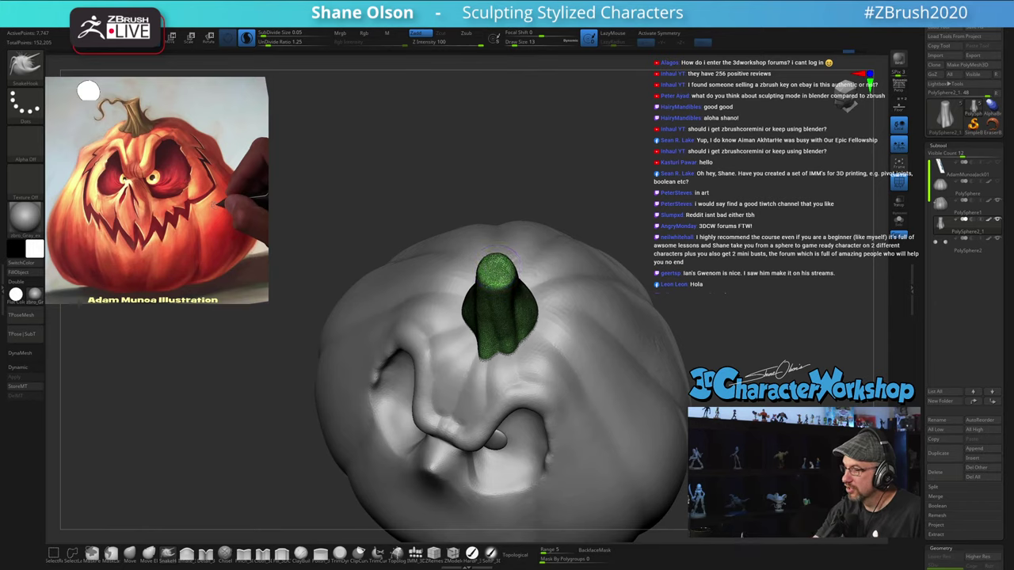
drag(500, 262, 499, 265)
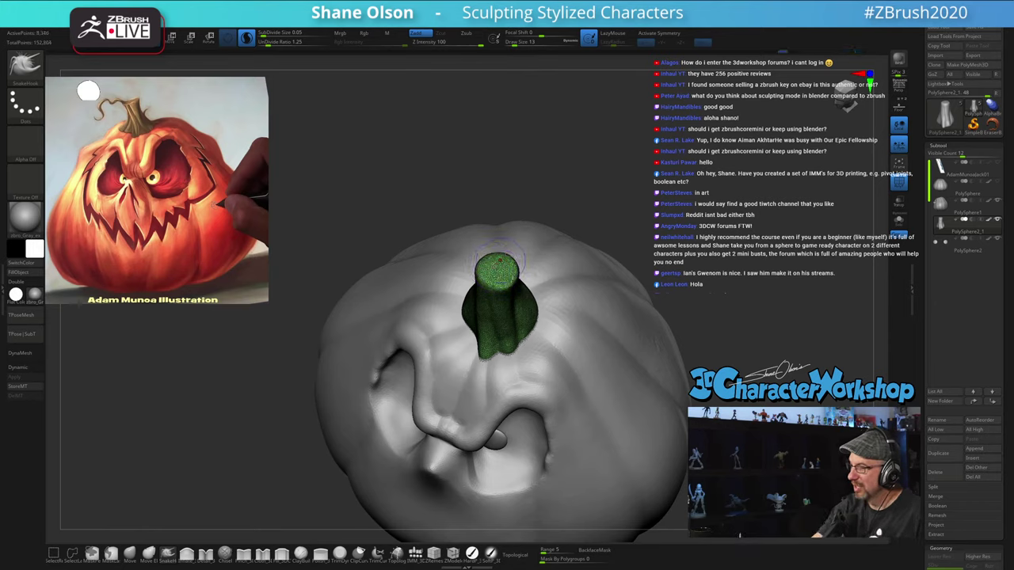
mouse_move(503, 264)
right_down()
mouse_move(510, 248)
mouse_move(498, 249)
mouse_move(498, 274)
right_up()
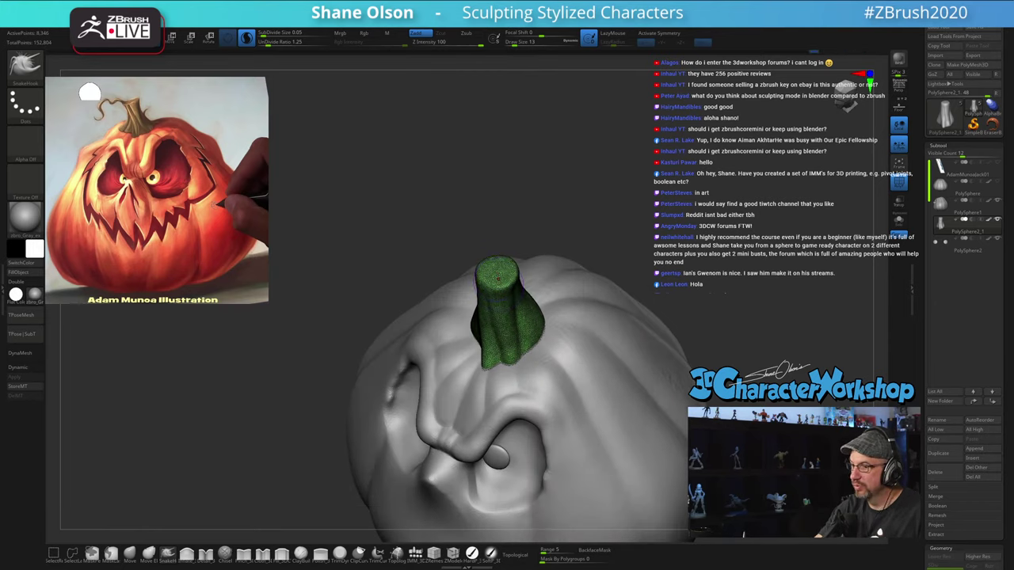
drag(493, 277, 496, 277)
drag(492, 274, 515, 257)
mouse_move(554, 265)
right_down()
mouse_move(567, 239)
mouse_move(585, 253)
right_up()
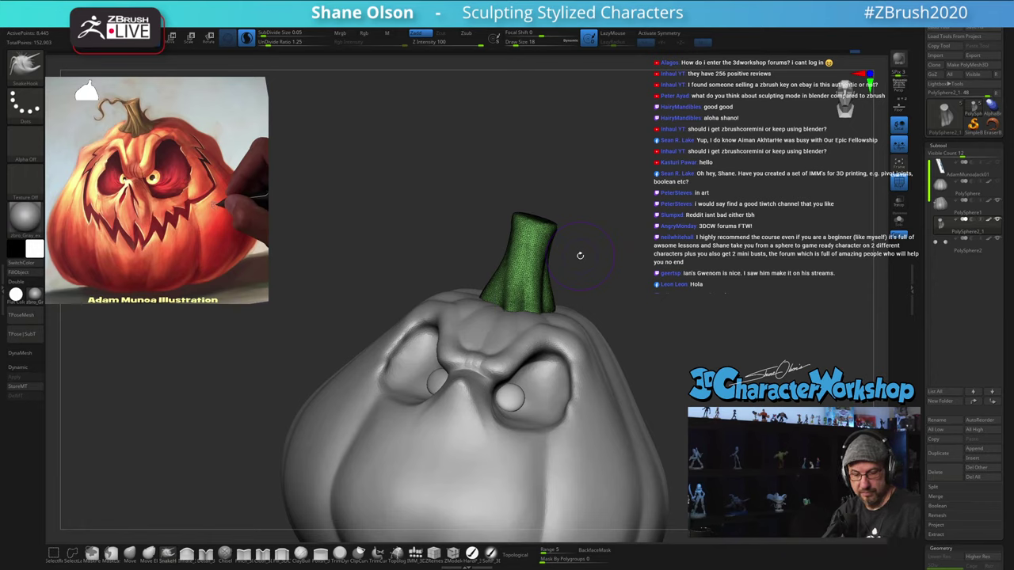
Step: Reduce the draw size to 17 and pull the side of the stem's base outward into a pointed root over the pumpkin
right_drag(568, 274, 578, 284)
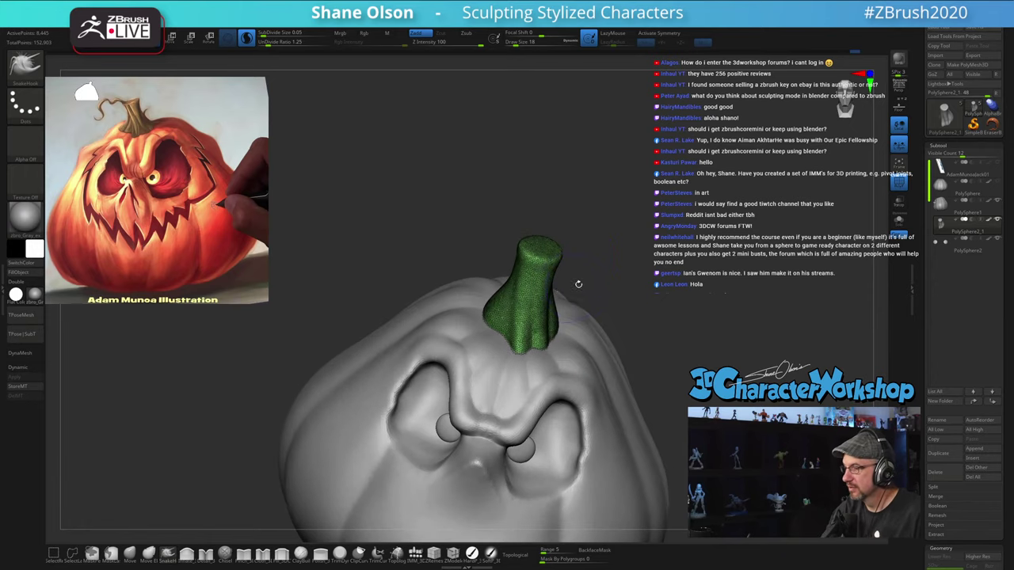
key([)
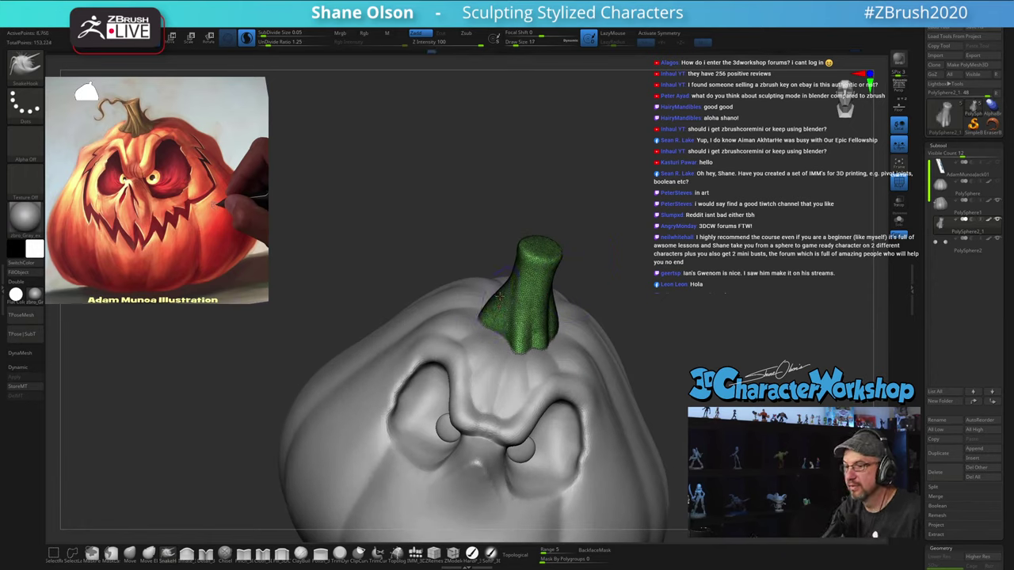
right_drag(499, 296, 492, 319)
drag(475, 310, 472, 319)
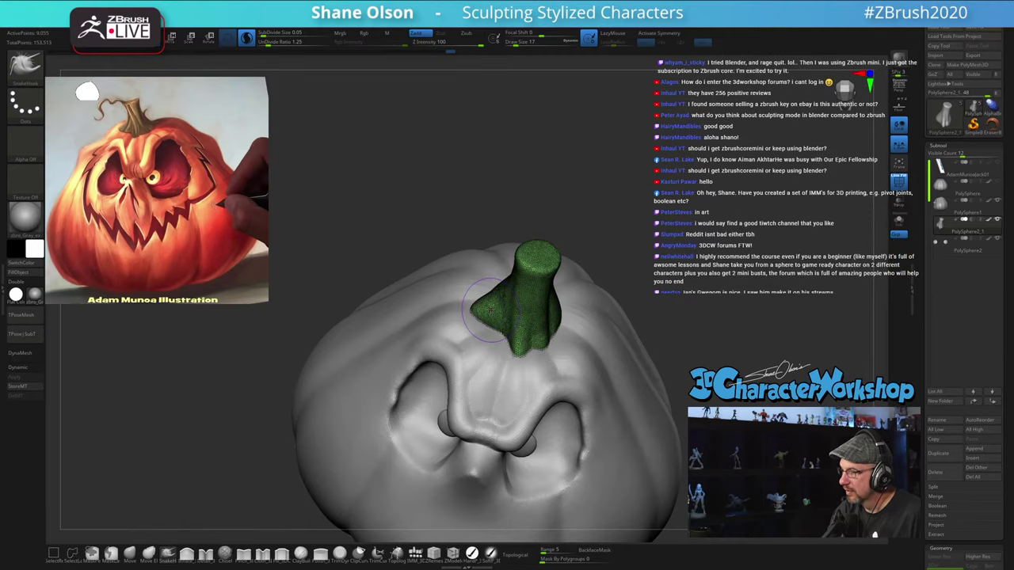
right_drag(483, 310, 572, 301)
right_drag(466, 299, 458, 285)
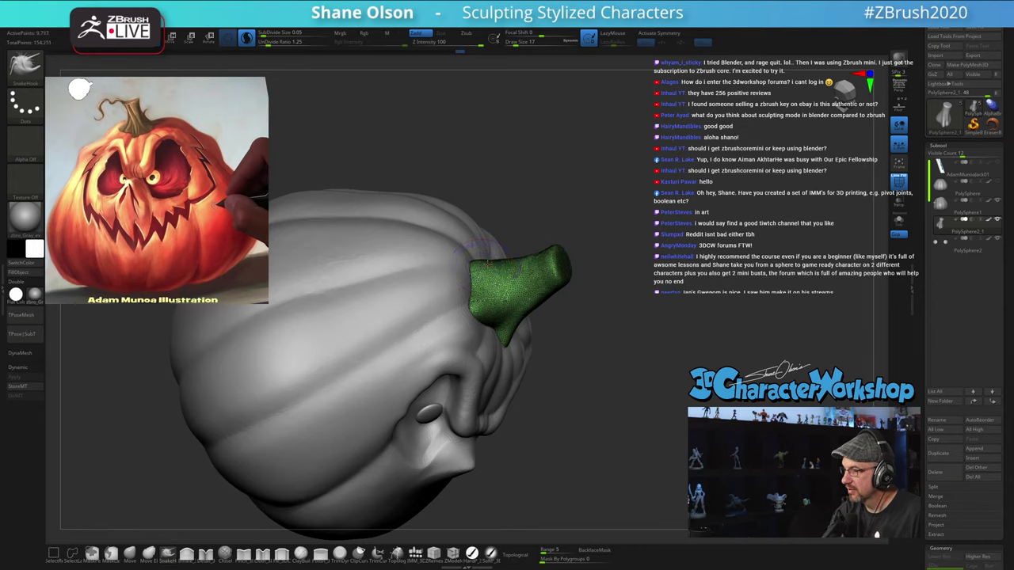
Step: Set the draw size to 23 and pull the opposite side of the stem's base outward over the pumpkin
right_drag(603, 317, 622, 290)
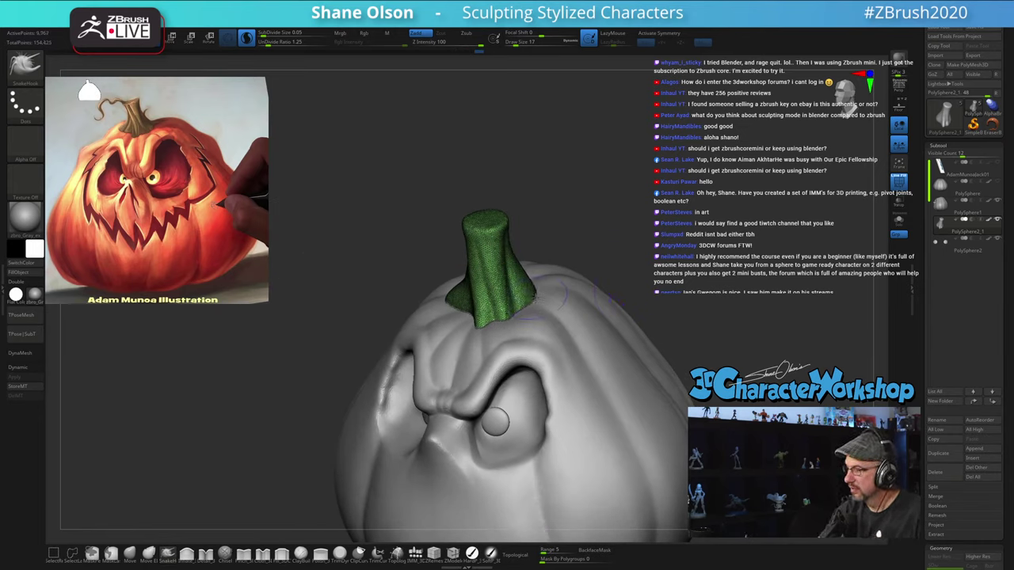
key(s)
drag(535, 298, 538, 298)
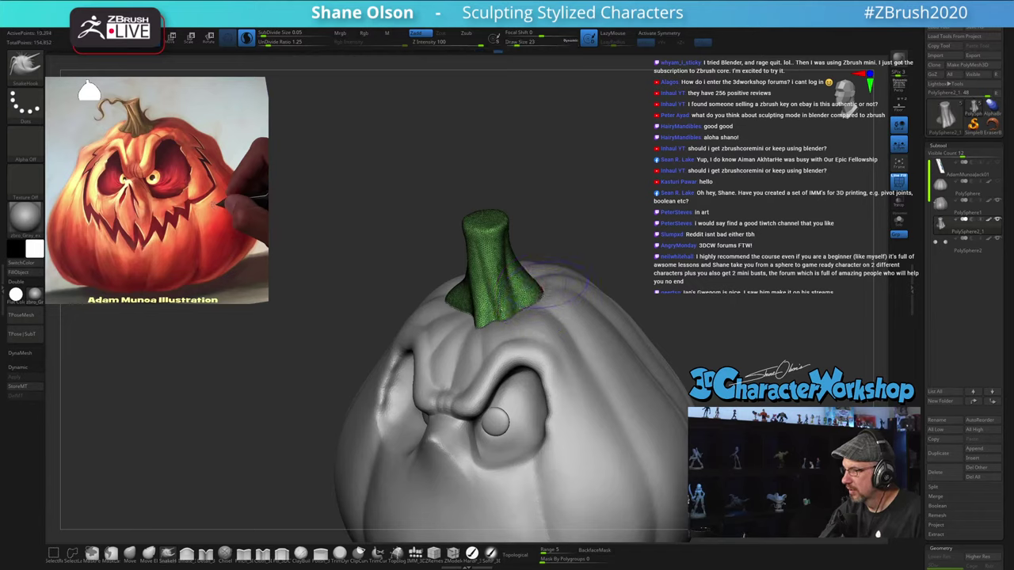
right_drag(547, 288, 576, 251)
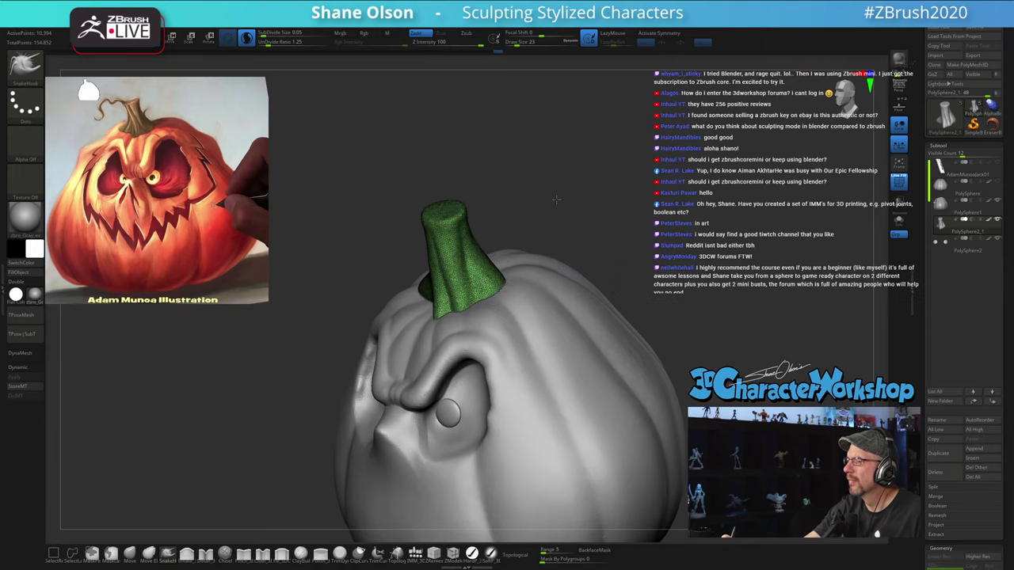
Step: Set the draw size to 13 and pull another root outward from the stem's base with SnakeHook
right_drag(556, 200, 559, 206)
right_drag(508, 255, 513, 278)
right_drag(511, 234, 504, 252)
key(s)
drag(504, 259, 502, 259)
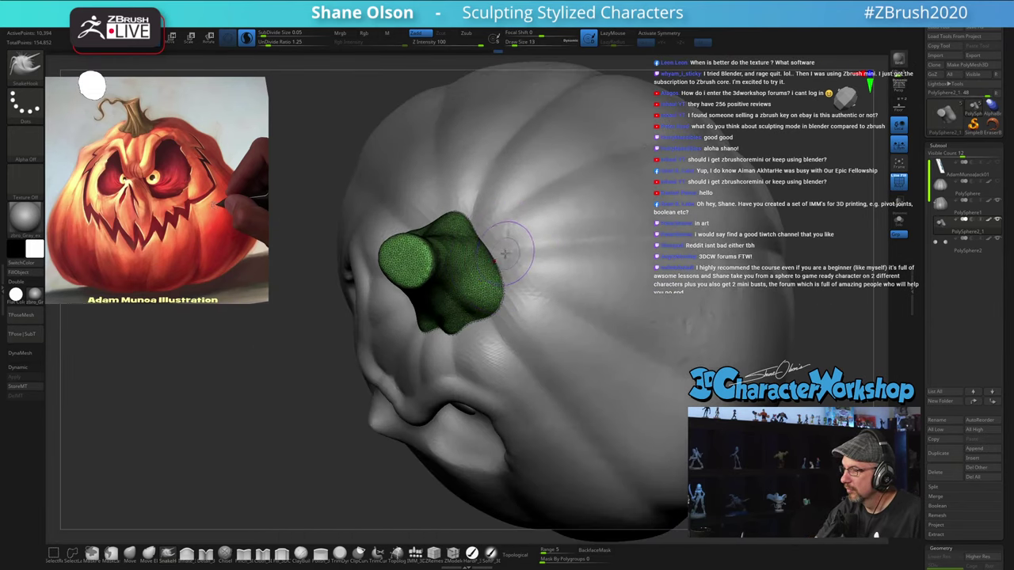
right_drag(515, 239, 498, 250)
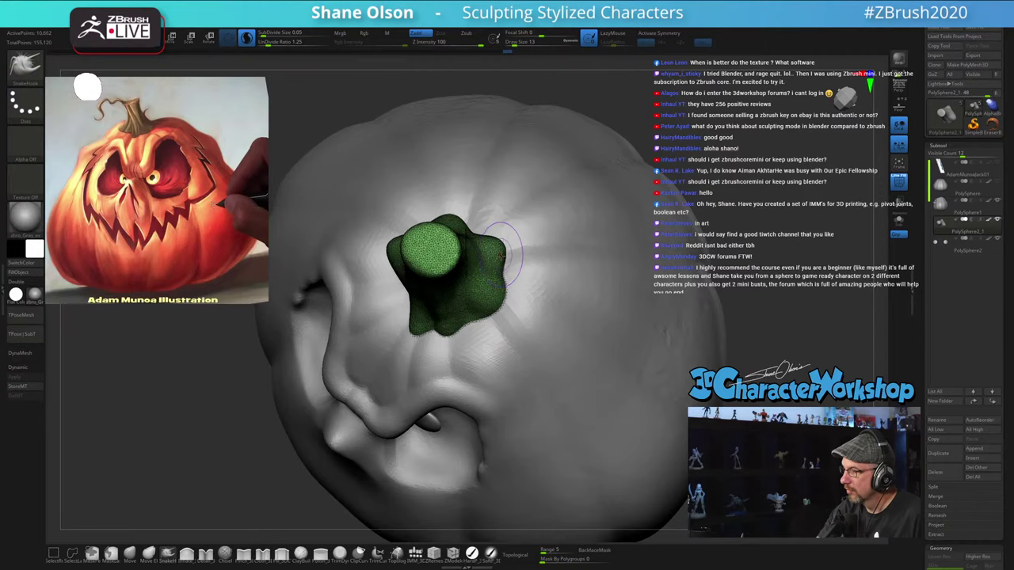
Step: Smooth the side of the stem and the transitions between the roots at its base
right_drag(505, 277, 524, 175)
mouse_move(472, 214)
alt+right_down()
mouse_move(454, 246)
mouse_move(446, 229)
alt+right_up()
mouse_move(429, 263)
shift+mouse_down()
mouse_move(412, 279)
mouse_move(421, 298)
shift+mouse_up()
right_drag(441, 239, 409, 243)
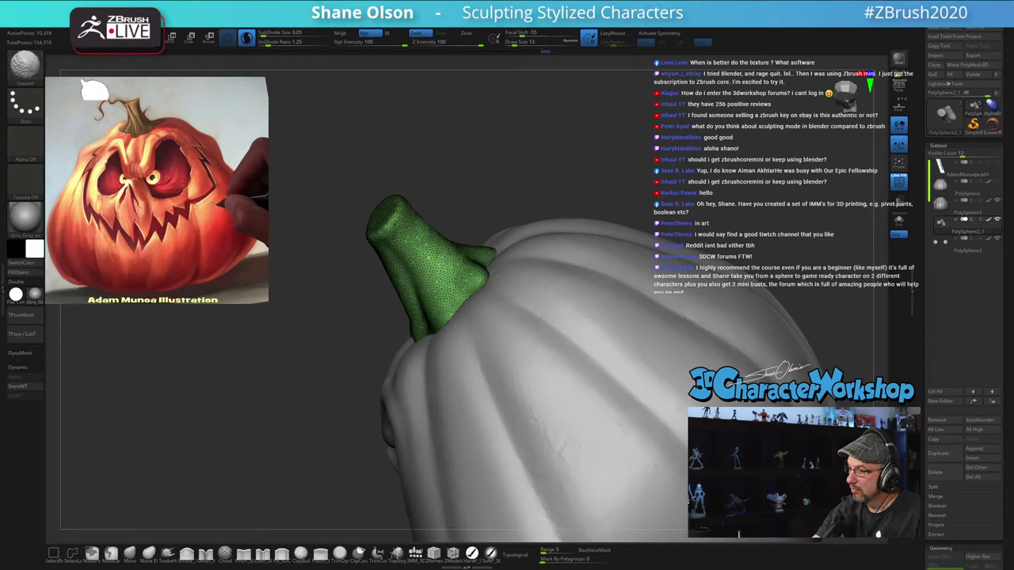
shift+drag(420, 269, 432, 294)
mouse_move(432, 265)
right_down()
mouse_move(474, 263)
mouse_move(453, 270)
right_up()
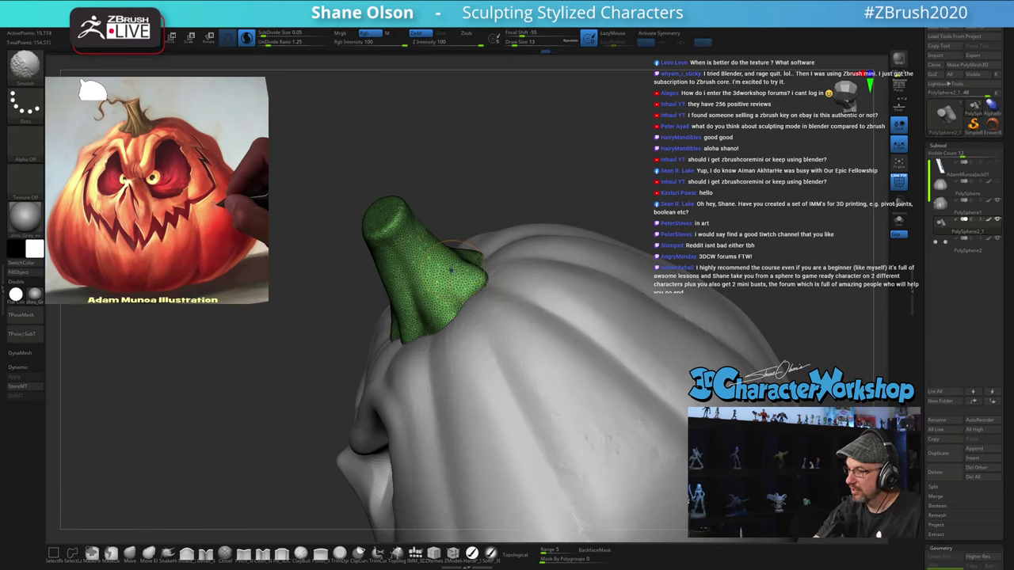
mouse_move(479, 228)
right_down()
mouse_move(452, 244)
mouse_move(440, 267)
right_up()
shift+drag(463, 252, 469, 289)
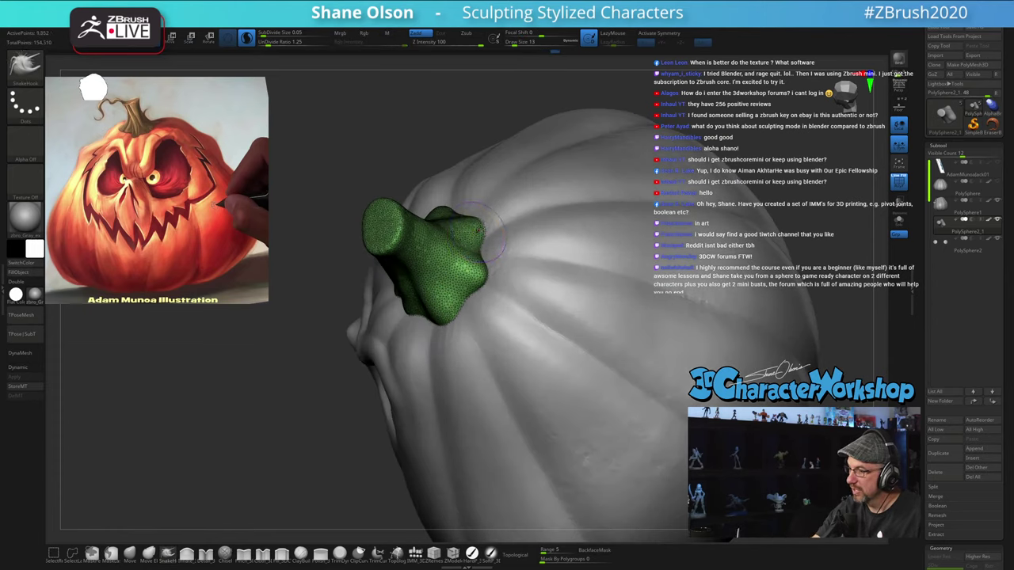
mouse_move(469, 289)
right_down()
mouse_move(495, 246)
mouse_move(453, 259)
mouse_move(448, 228)
right_up()
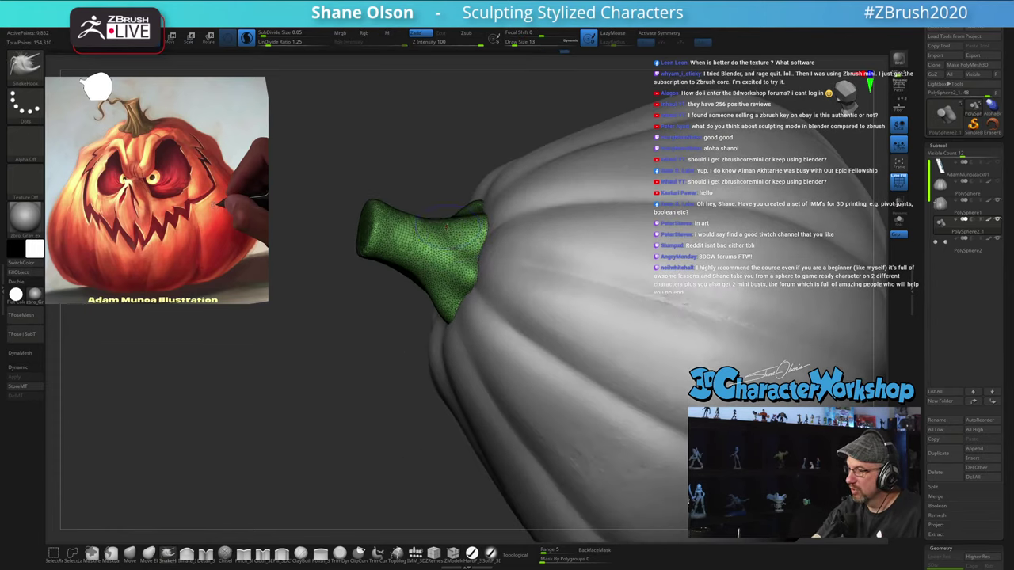
key(shift)
shift+drag(427, 226, 450, 226)
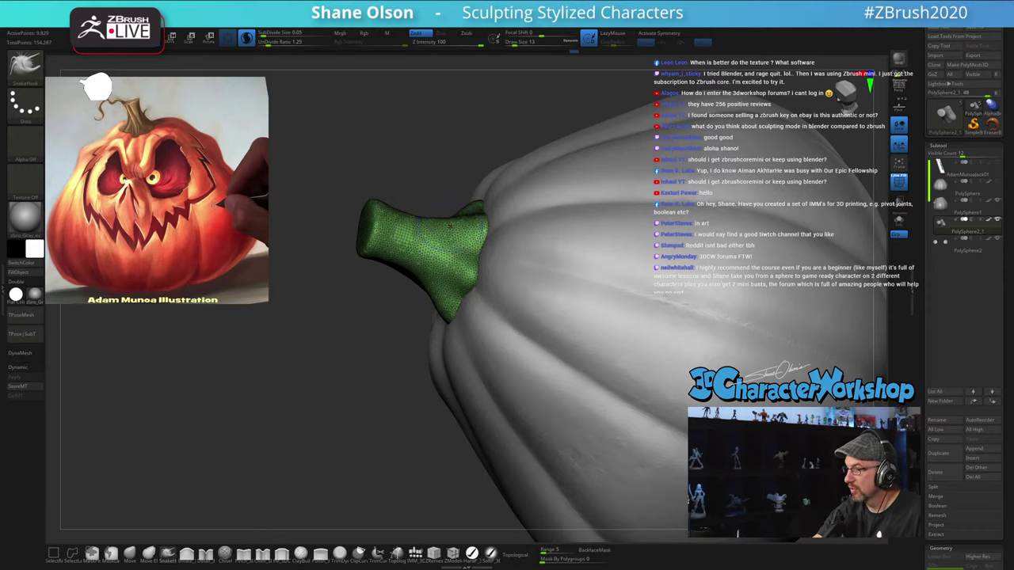
Step: Switch to the Detail_3DCW brush at draw size 12 and carve grooves down the stem's side into its base
click(206, 554)
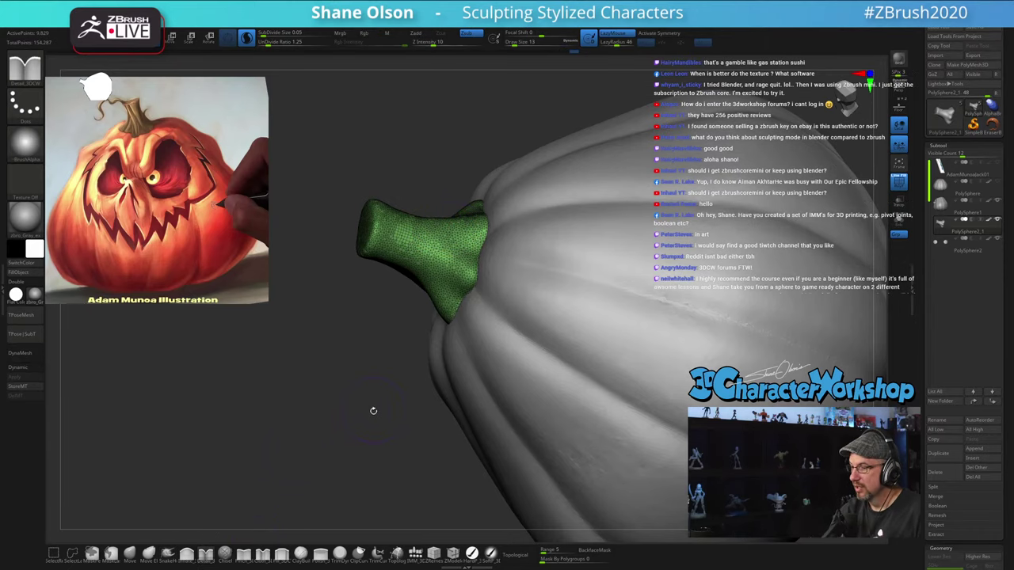
mouse_move(374, 411)
right_down()
mouse_move(397, 349)
mouse_move(317, 355)
right_up()
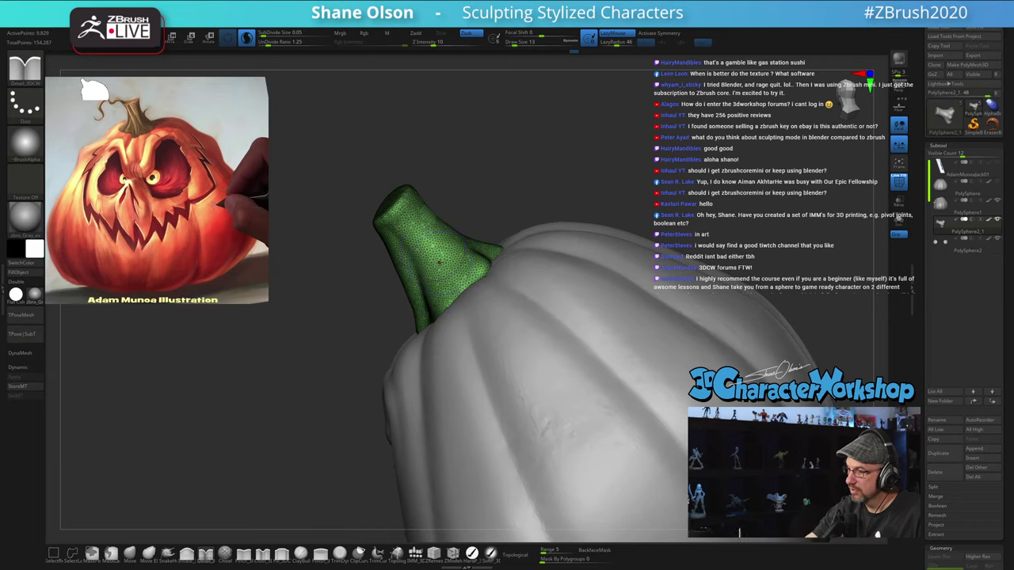
key(s)
drag(413, 229, 457, 288)
mouse_move(484, 316)
right_down()
mouse_move(510, 289)
mouse_move(507, 322)
mouse_move(492, 314)
right_up()
drag(433, 259, 486, 333)
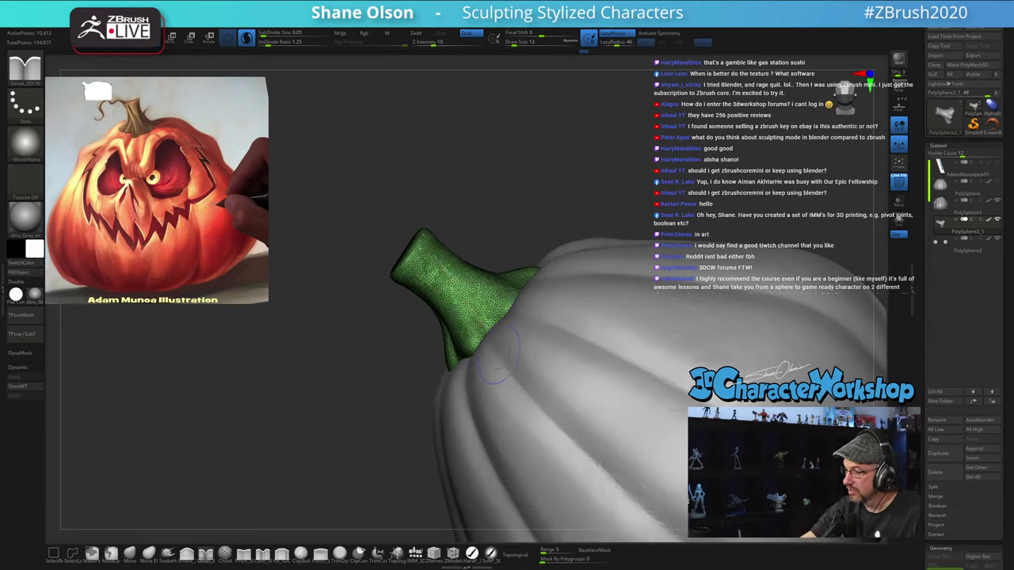
mouse_move(455, 279)
mouse_down()
mouse_move(493, 331)
mouse_move(480, 312)
mouse_up()
Step: Carve long lengthwise grooves down the back of the stem between the roots
mouse_move(544, 347)
right_down()
mouse_move(614, 444)
mouse_move(564, 359)
mouse_move(557, 326)
mouse_move(606, 279)
right_up()
mouse_move(518, 264)
mouse_down()
mouse_move(522, 220)
mouse_move(524, 241)
mouse_up()
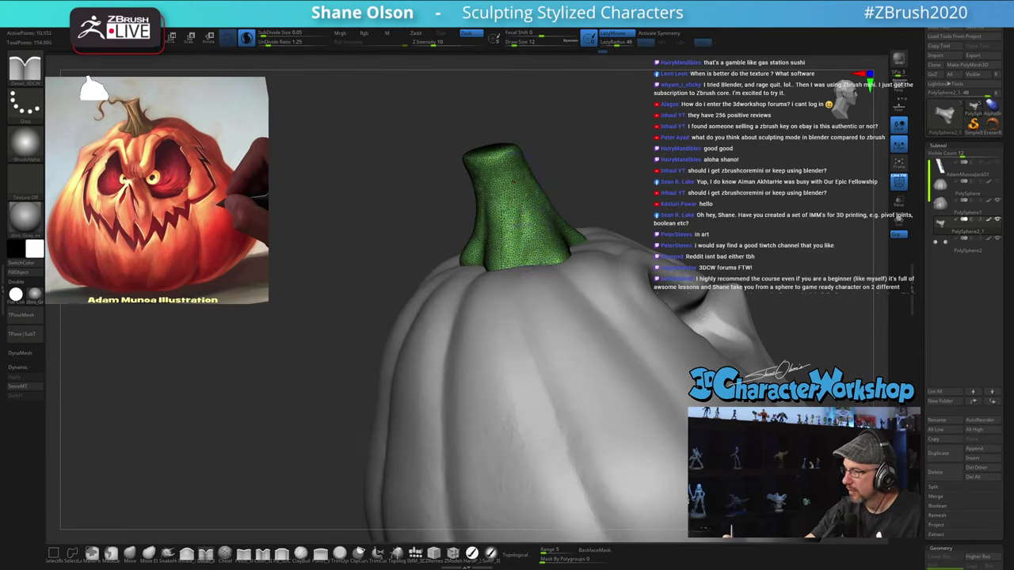
drag(515, 205, 523, 302)
drag(507, 179, 502, 271)
right_drag(522, 305, 577, 305)
drag(504, 168, 520, 297)
Step: Carve grooves down the stem's remaining side onto its outer root, and turn off the PolyFrame display
right_drag(558, 225, 500, 238)
drag(538, 171, 603, 257)
mouse_move(590, 209)
right_down()
mouse_move(565, 225)
mouse_move(589, 219)
right_up()
drag(544, 177, 580, 224)
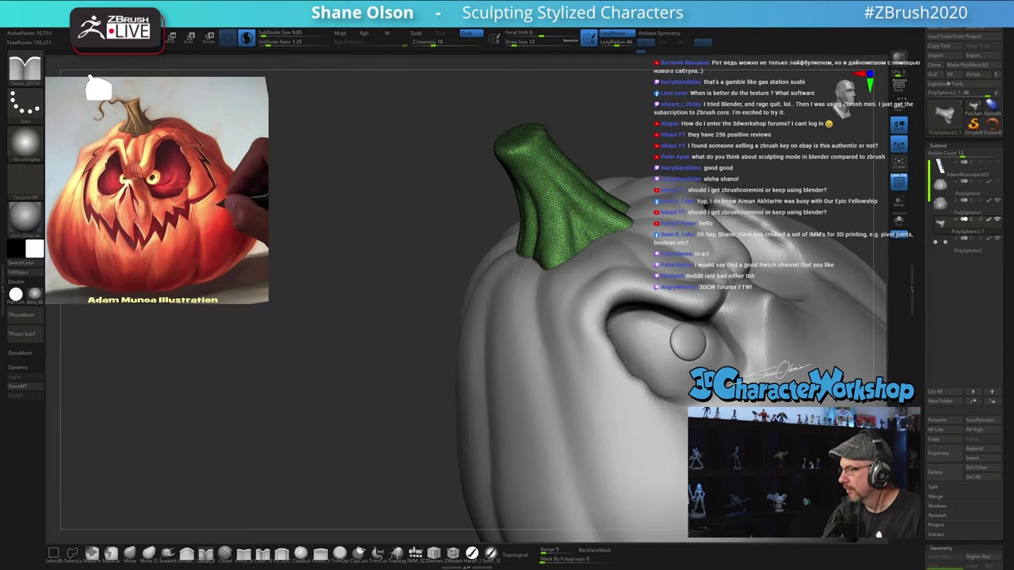
ctrl+right_drag(598, 428, 686, 318)
key(shift+f)
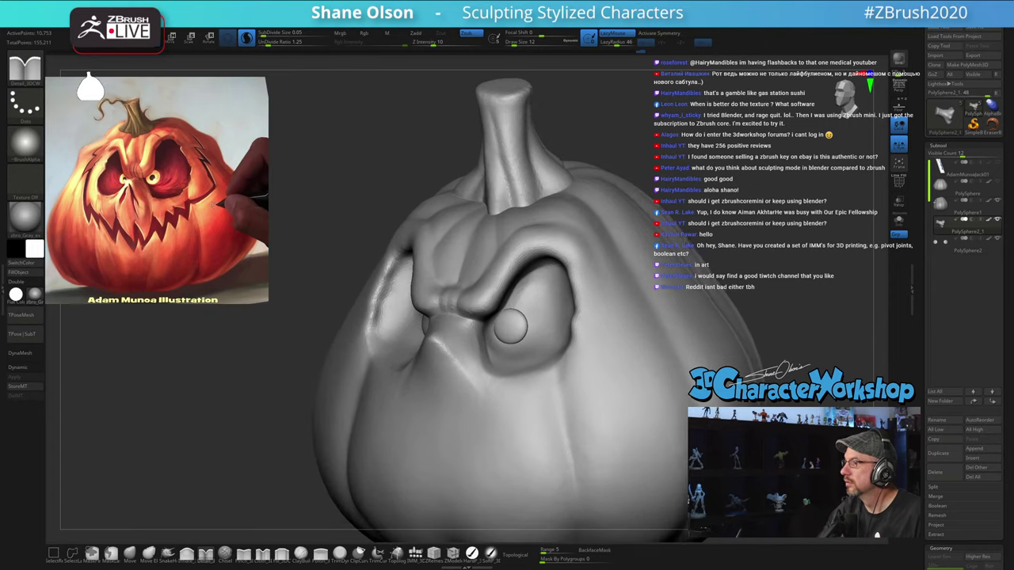
Step: Add finer vertical grooves around the upper stem, running up toward the cut top
mouse_move(708, 201)
alt+right_down()
mouse_move(678, 244)
mouse_move(631, 200)
mouse_move(601, 200)
alt+right_up()
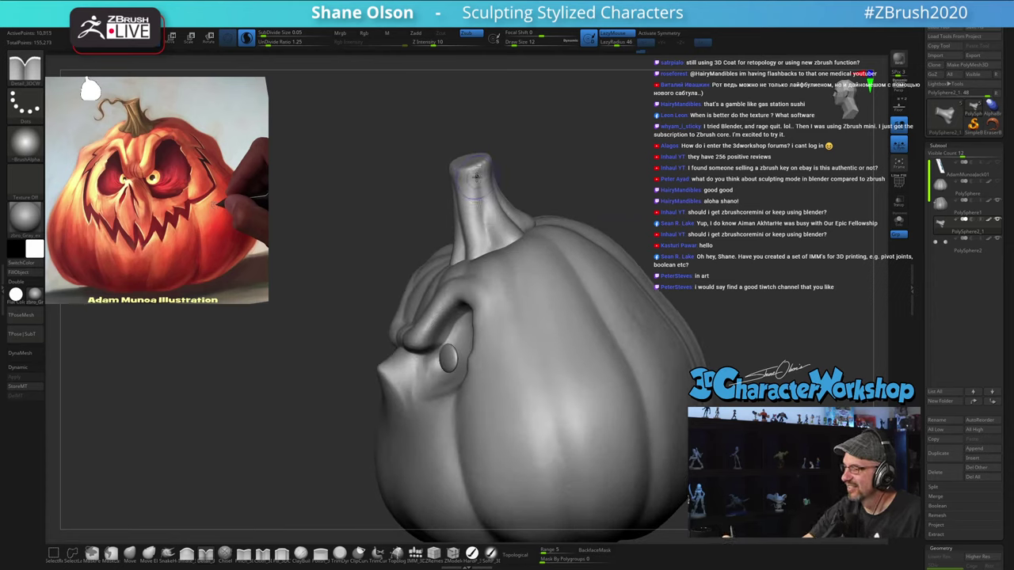
mouse_move(579, 154)
right_down()
mouse_move(539, 152)
mouse_move(572, 149)
right_up()
drag(471, 205, 478, 179)
mouse_move(541, 202)
right_down()
mouse_move(501, 205)
mouse_move(536, 204)
right_up()
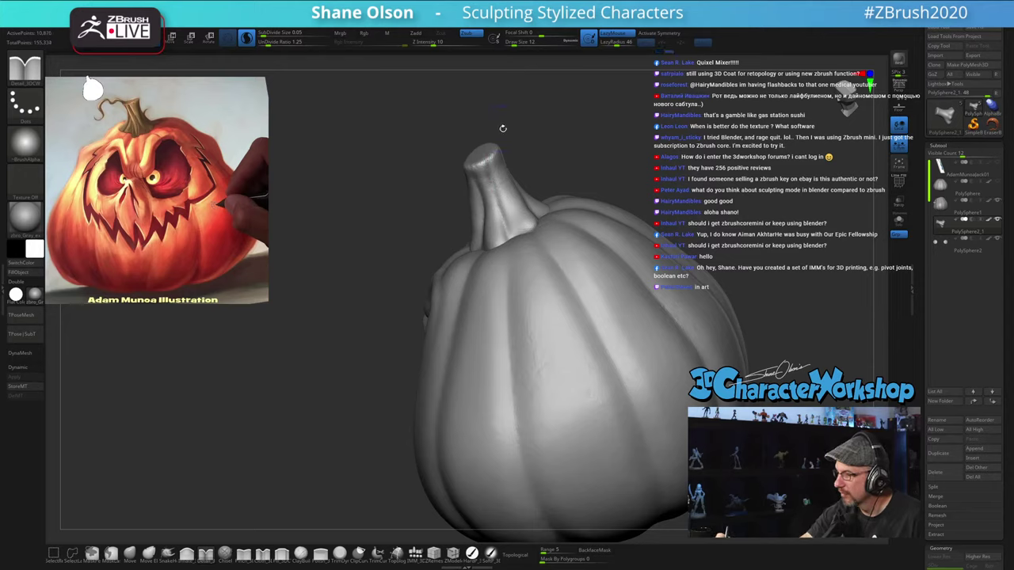
mouse_move(594, 166)
mouse_down()
mouse_move(593, 180)
mouse_move(586, 159)
mouse_move(604, 173)
mouse_up()
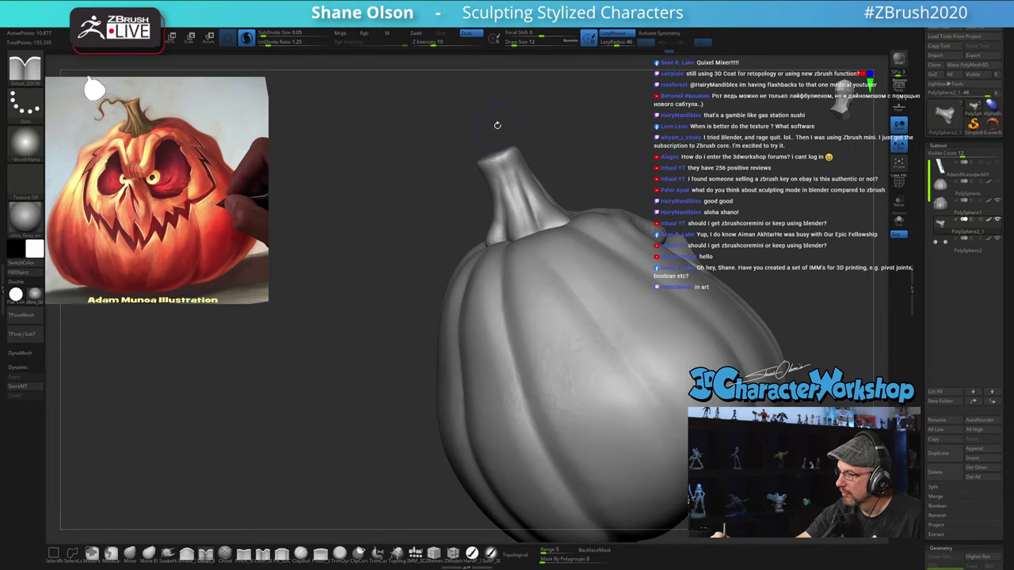
mouse_move(537, 139)
mouse_down()
mouse_move(523, 156)
mouse_move(511, 152)
mouse_up()
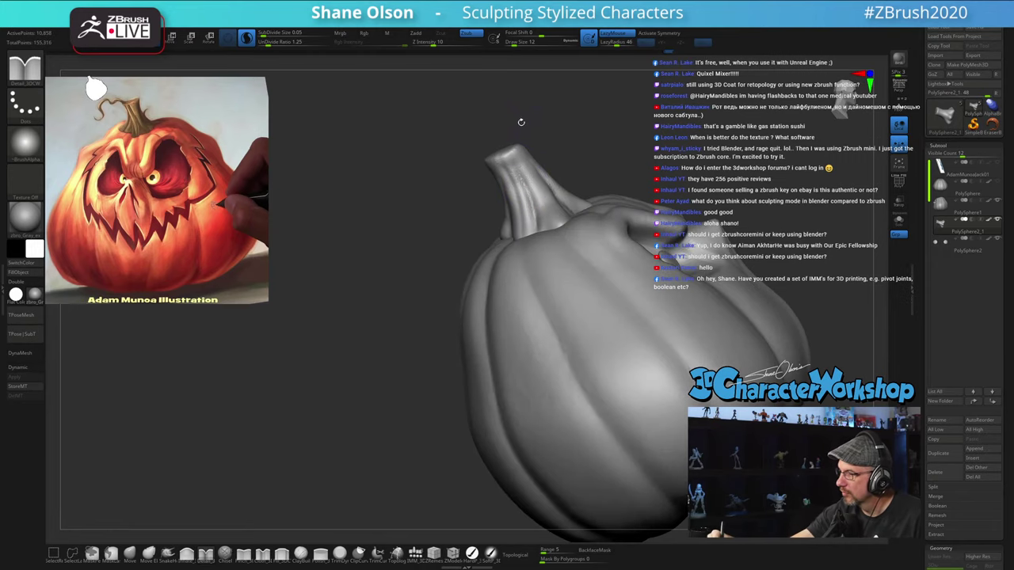
mouse_move(593, 156)
mouse_down()
mouse_move(602, 154)
mouse_move(531, 155)
mouse_up()
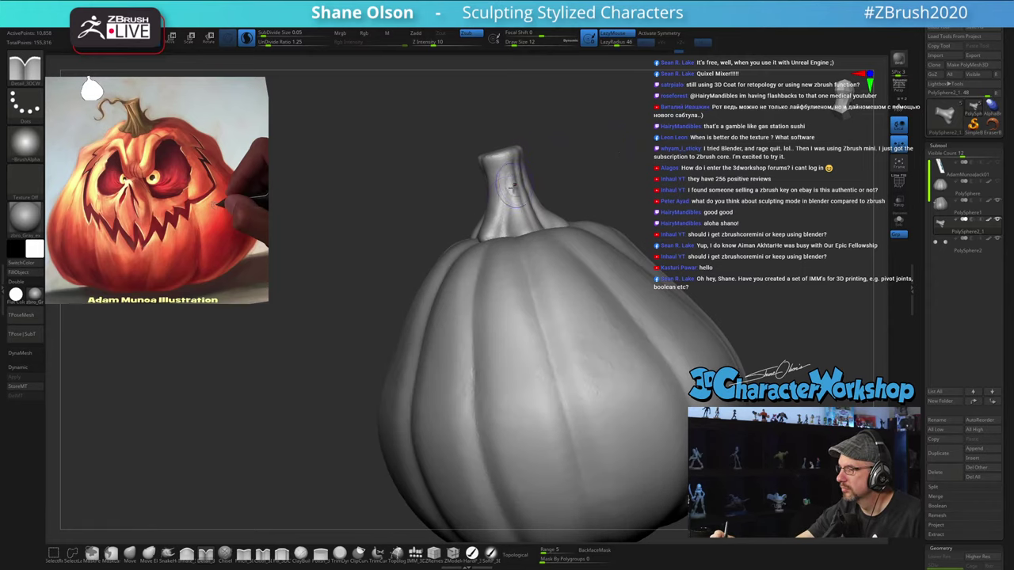
mouse_move(612, 184)
mouse_down()
mouse_move(568, 199)
mouse_move(610, 176)
mouse_move(612, 191)
mouse_move(587, 209)
mouse_move(578, 183)
mouse_up()
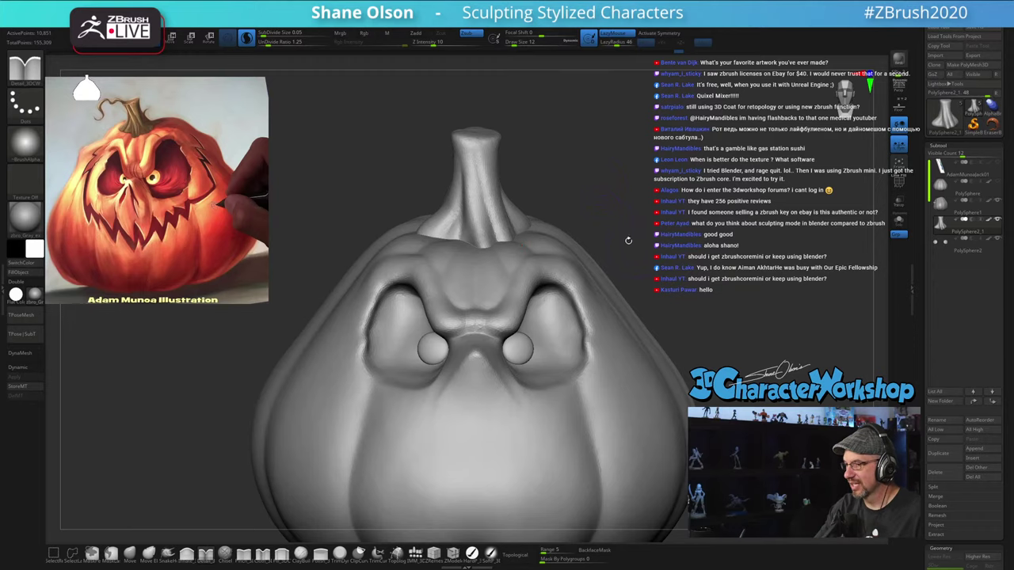
Step: Switch to the Move brush at draw size 22 and reposition the root tips around the stem's base
alt+drag(603, 217, 597, 239)
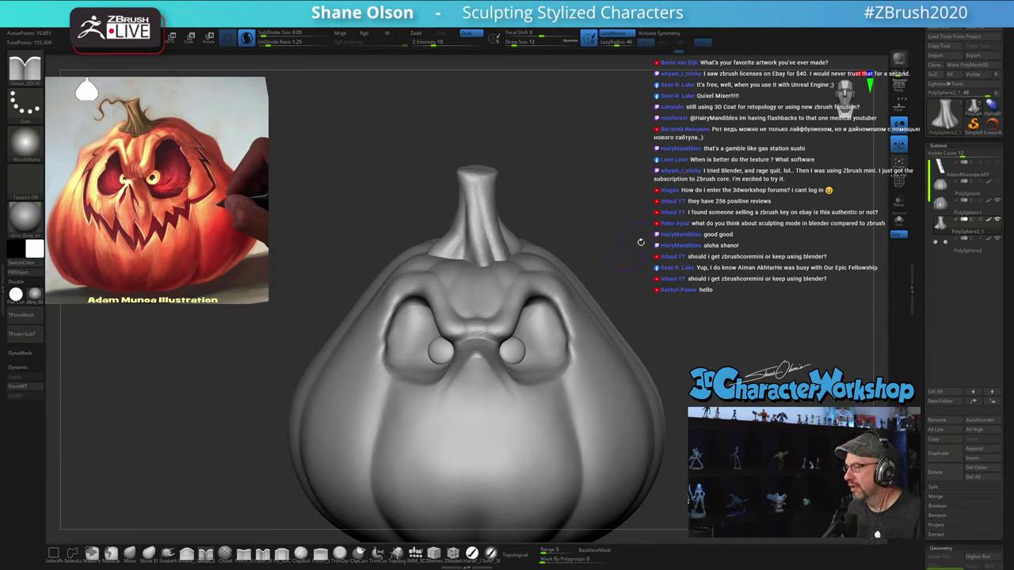
drag(640, 241, 624, 211)
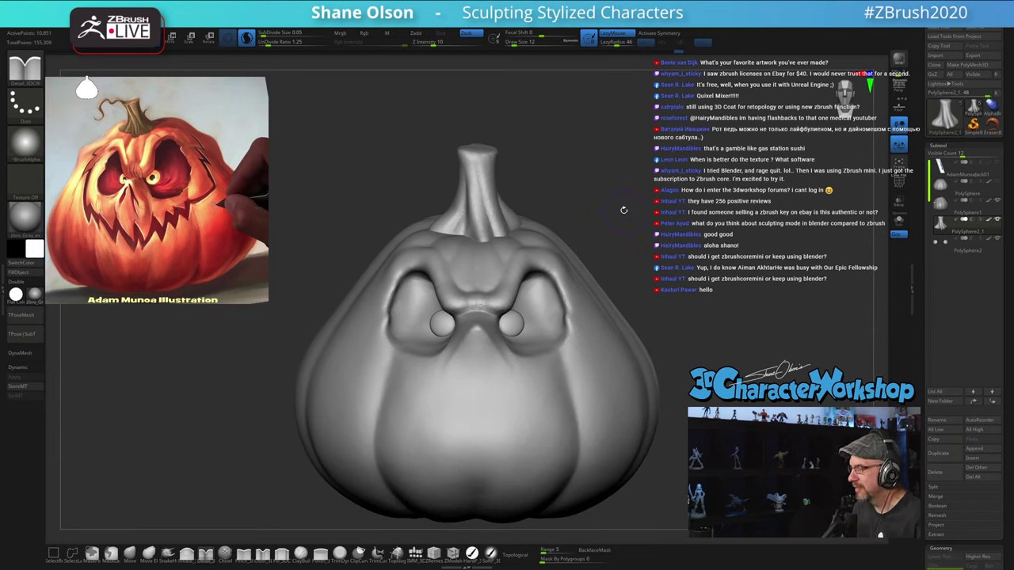
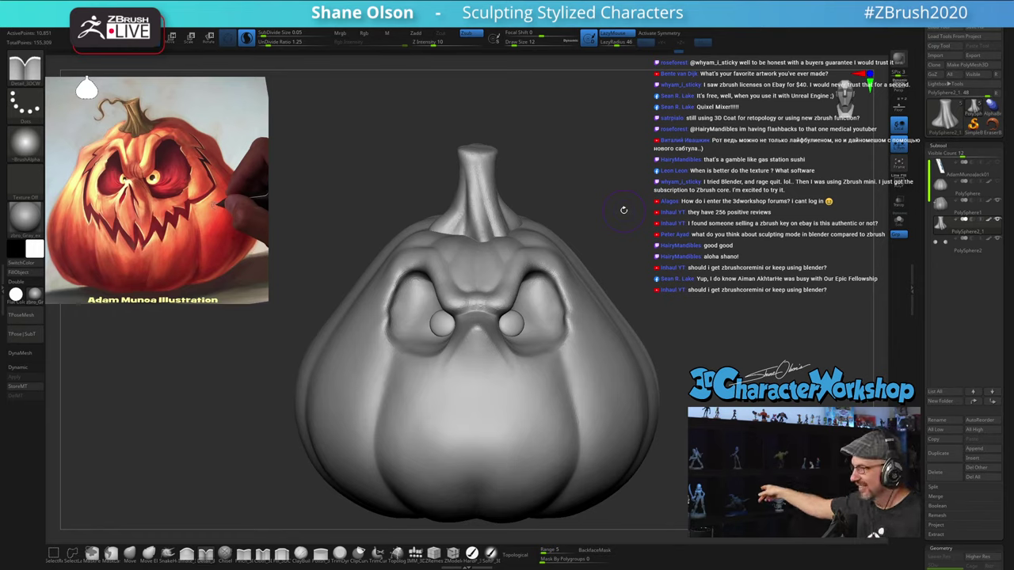
mouse_move(737, 217)
mouse_down()
mouse_move(638, 222)
mouse_move(736, 222)
mouse_up()
drag(631, 203, 630, 289)
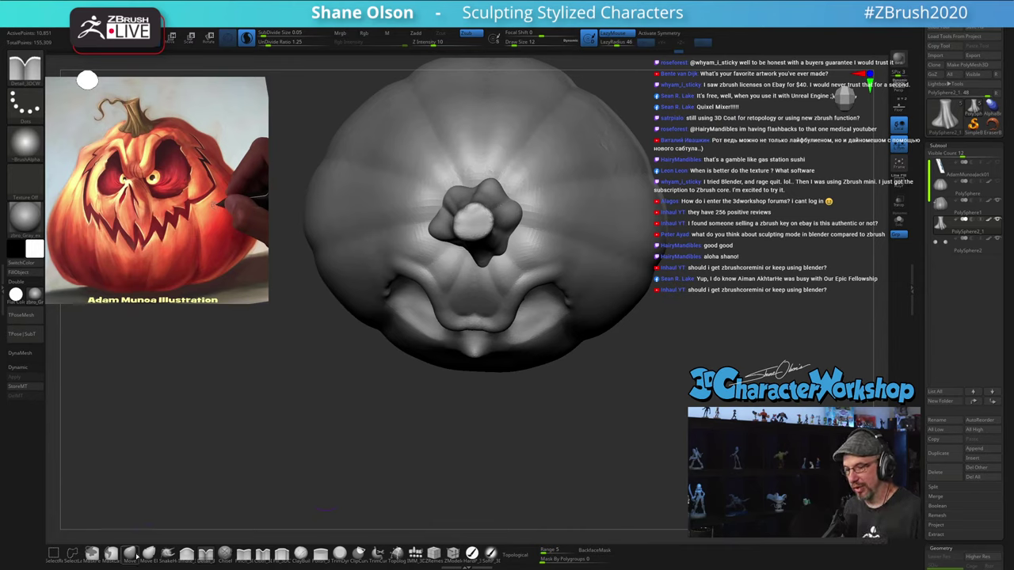
click(135, 556)
key(s)
click(316, 394)
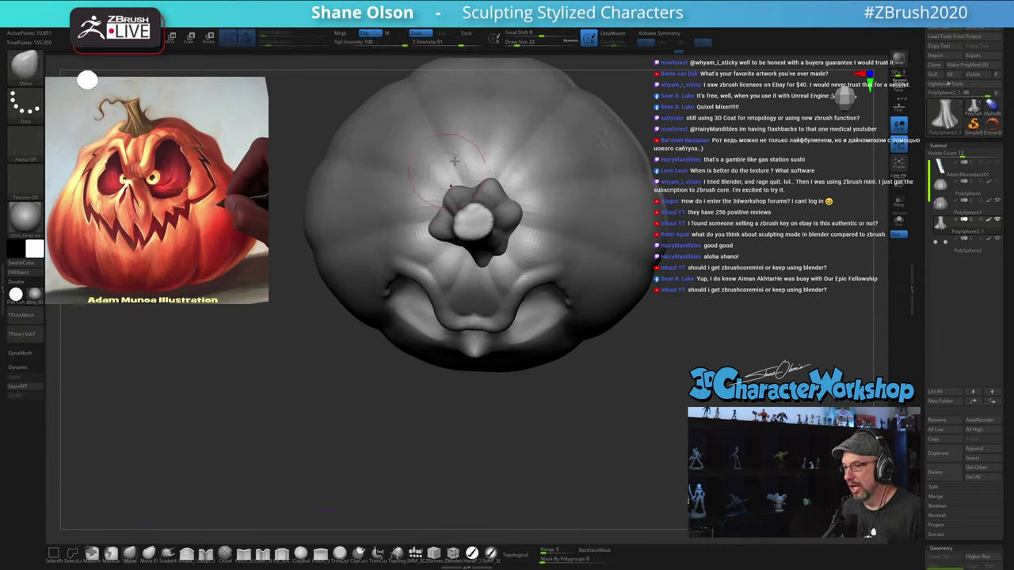
drag(492, 179, 457, 190)
drag(778, 360, 770, 323)
drag(433, 233, 435, 240)
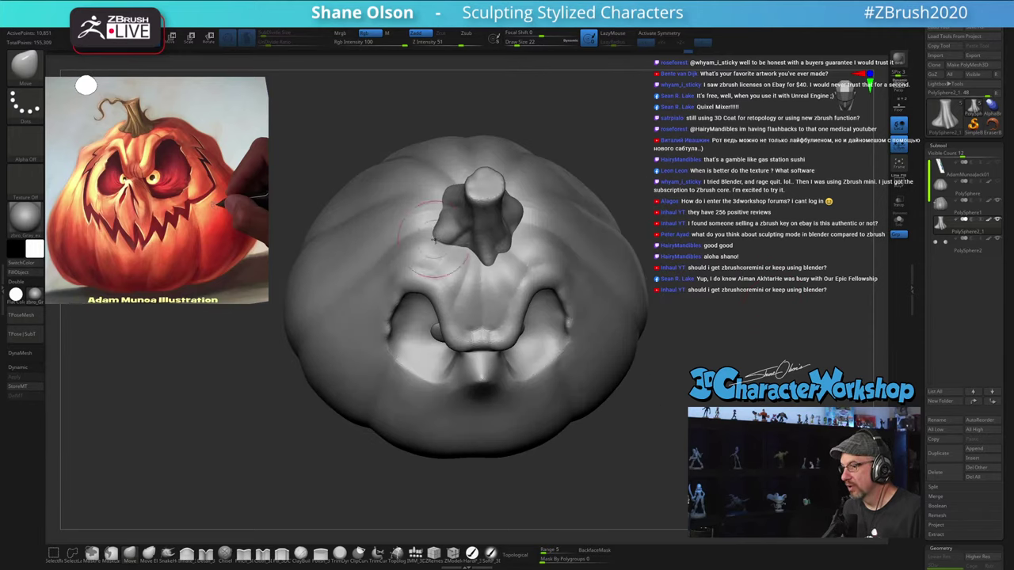
drag(759, 303, 756, 234)
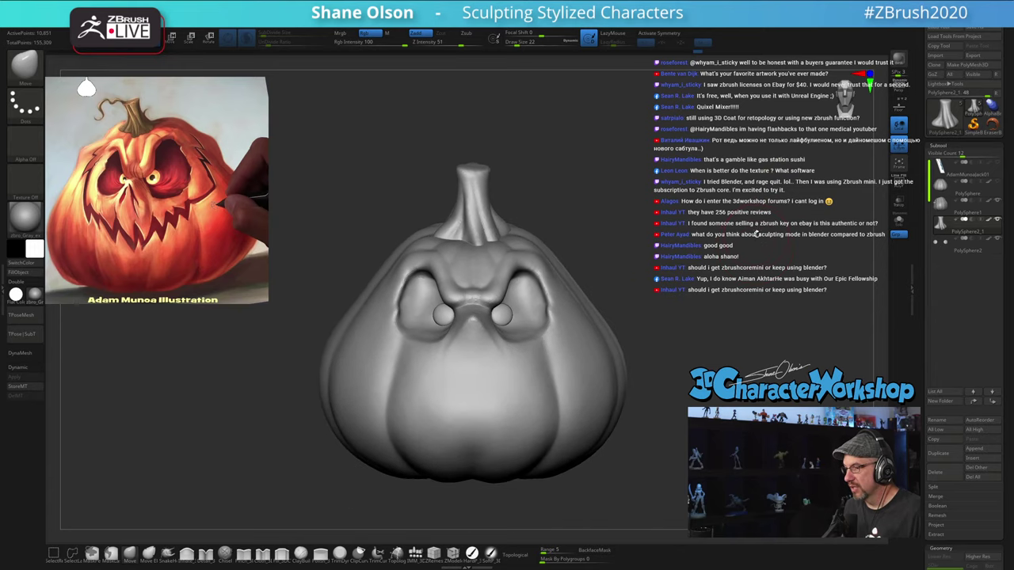
alt+drag(653, 226, 688, 227)
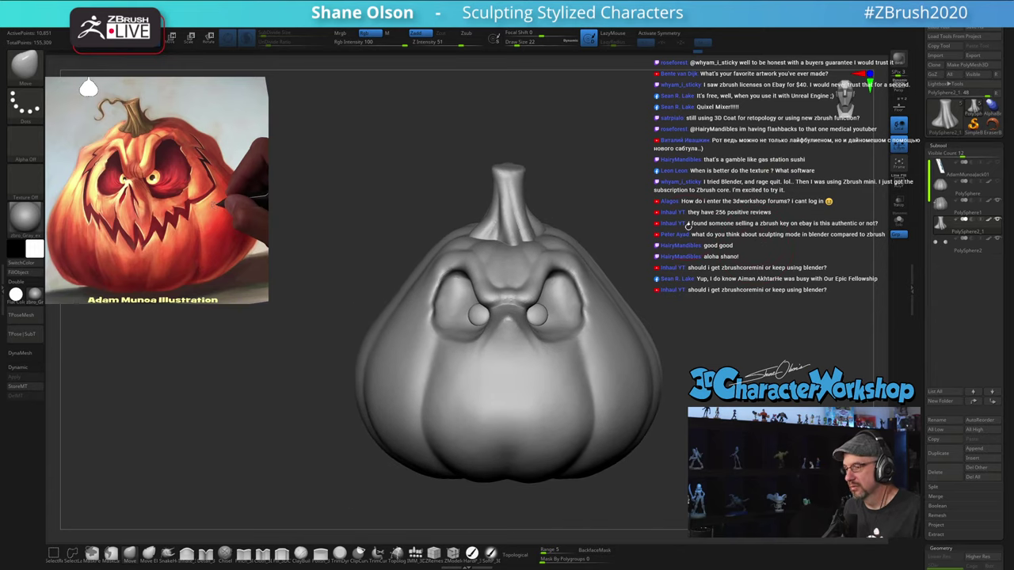
alt+drag(602, 148, 640, 208)
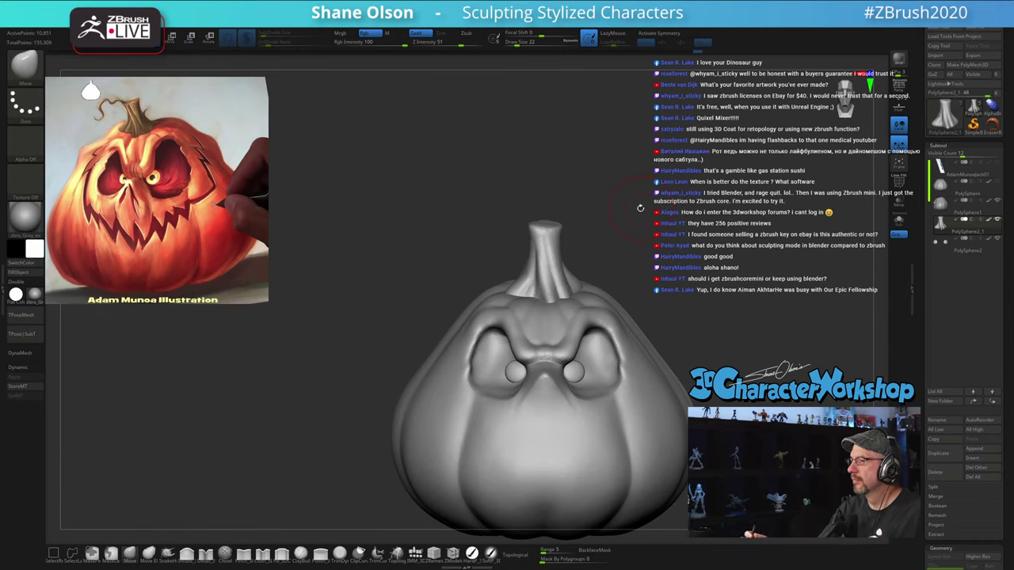
alt+drag(625, 244, 630, 262)
key(s)
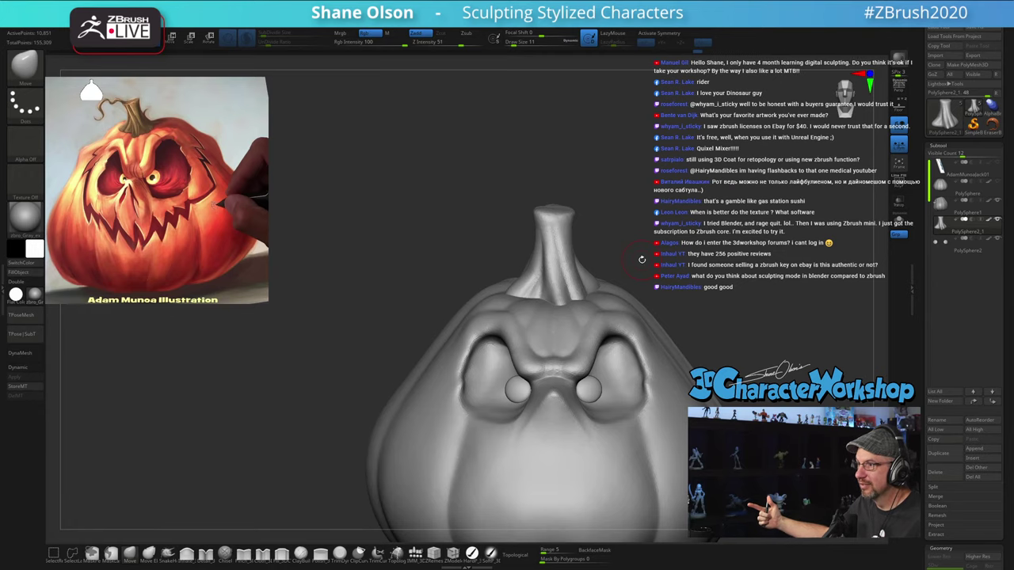
alt+drag(649, 262, 595, 218)
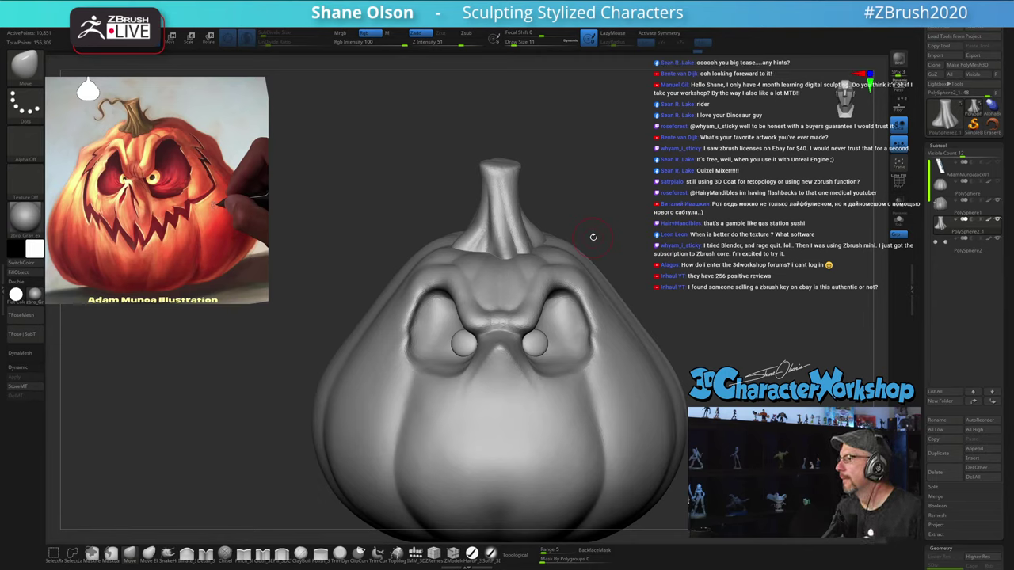
mouse_move(605, 236)
alt+mouse_down()
mouse_move(586, 213)
mouse_move(595, 219)
mouse_move(567, 225)
alt+mouse_up()
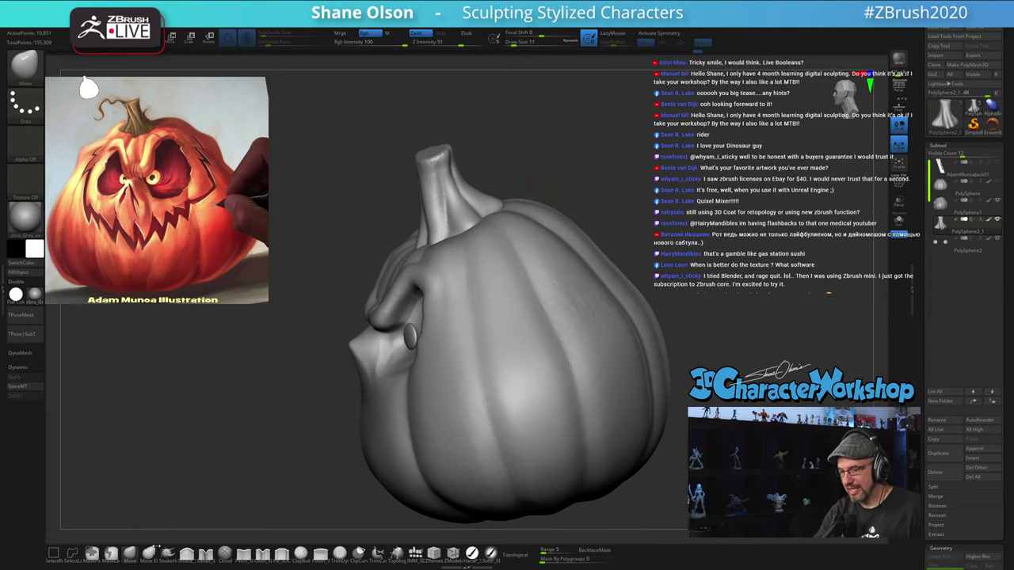
Step: Set the Move brush's draw size to 27 and reshape the root at the side of the stem's base
key(s)
drag(567, 172, 569, 172)
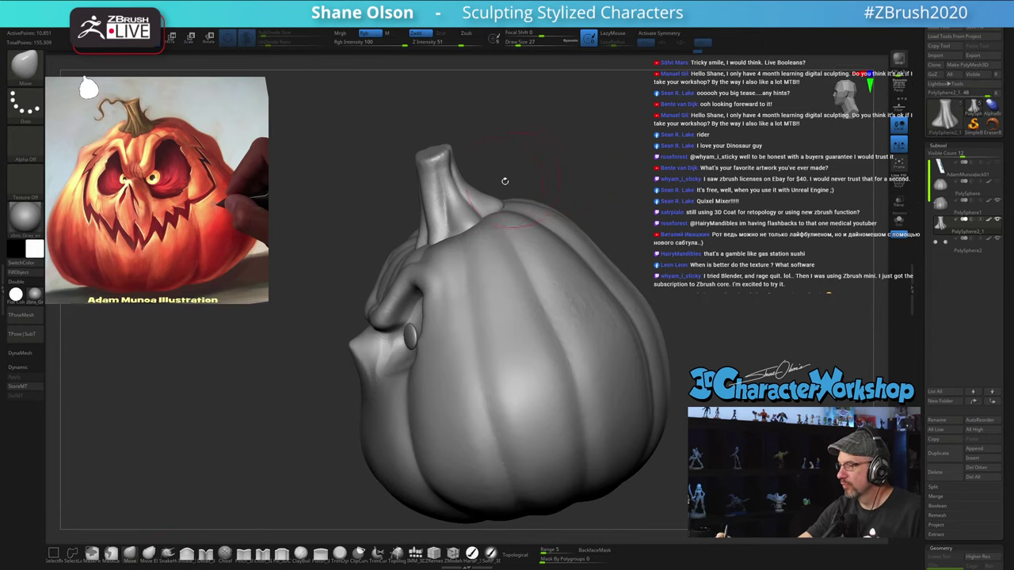
mouse_move(492, 193)
mouse_down()
mouse_move(485, 201)
mouse_move(471, 165)
mouse_move(548, 165)
mouse_up()
key(s)
drag(504, 208, 502, 207)
key(s)
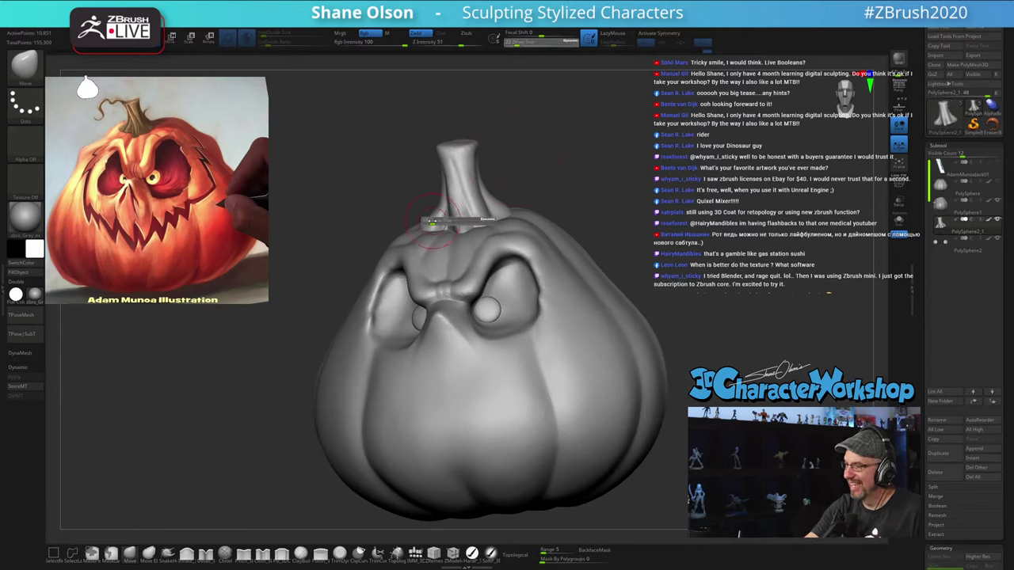
drag(434, 223, 429, 222)
Step: Reshape the stem's cut top with the Move brush at small draw sizes, going down to 4
mouse_move(516, 141)
mouse_down()
mouse_move(532, 144)
mouse_move(518, 151)
mouse_move(527, 174)
mouse_move(643, 168)
mouse_move(534, 166)
mouse_move(559, 170)
mouse_move(594, 206)
mouse_move(587, 219)
mouse_move(605, 188)
mouse_up()
key(s)
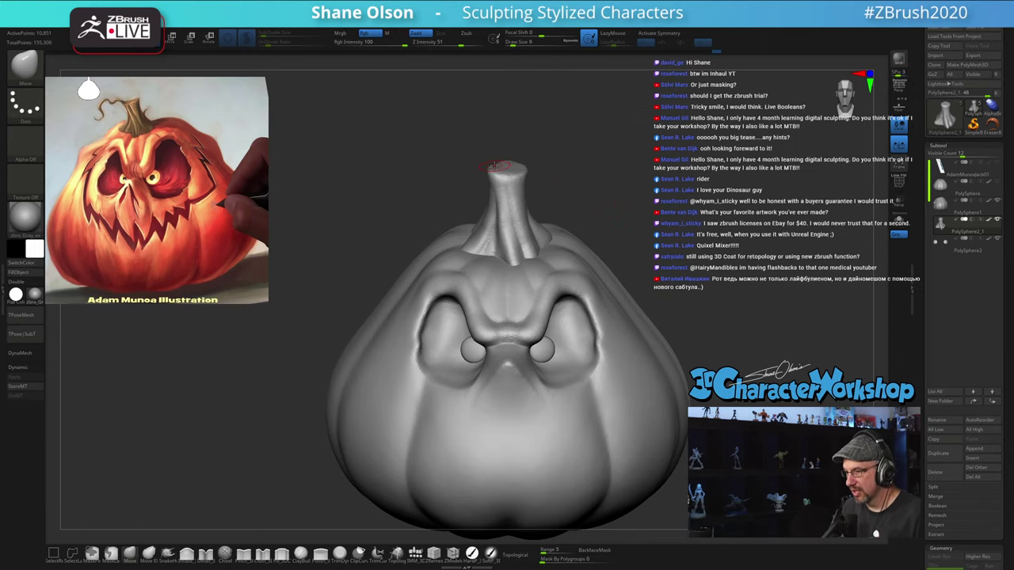
key(s)
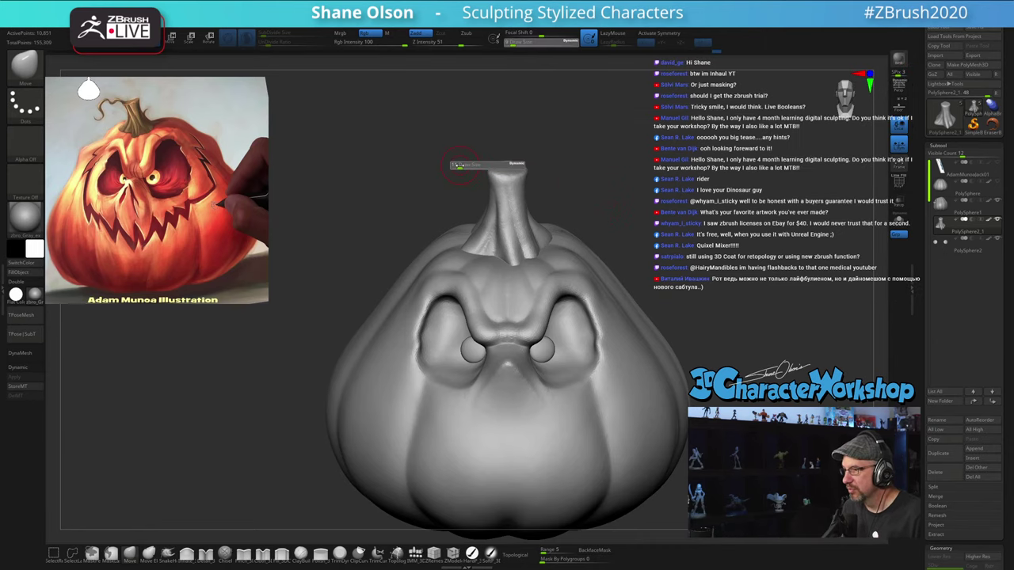
drag(459, 165, 456, 165)
mouse_move(592, 160)
mouse_down()
mouse_move(609, 177)
mouse_move(599, 155)
mouse_move(606, 142)
mouse_up()
key(s)
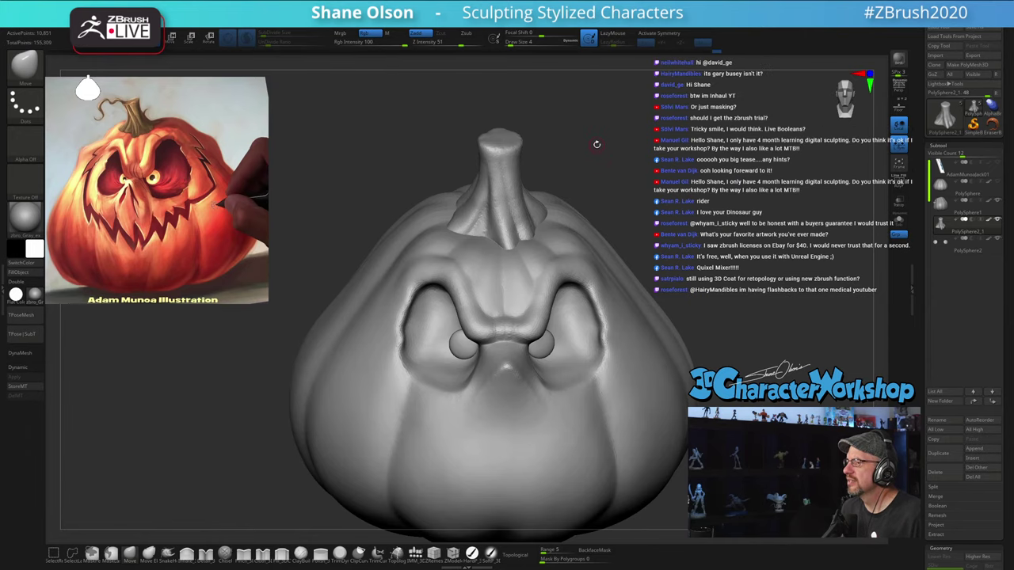
drag(598, 144, 586, 171)
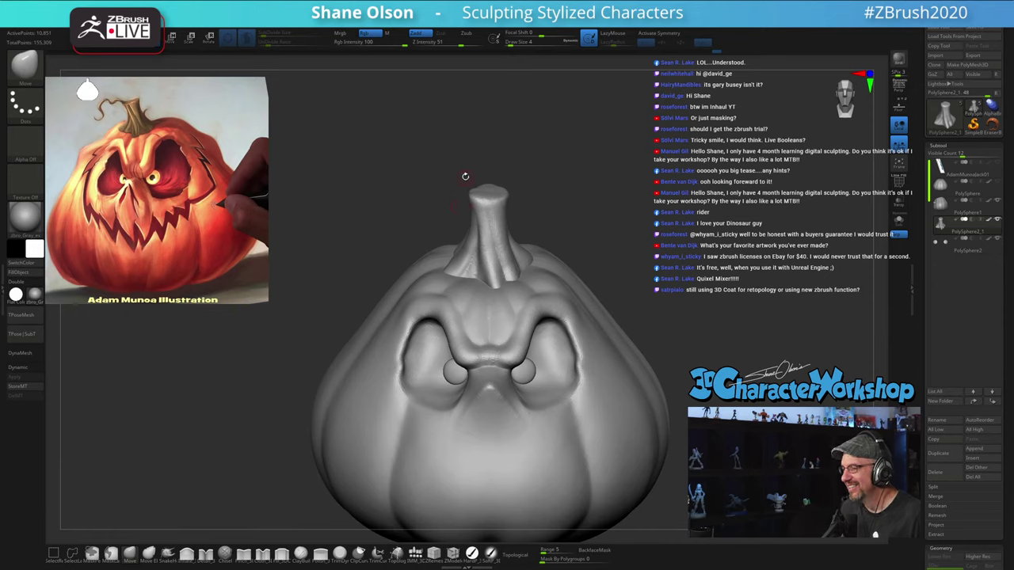
key(s)
Step: Pull a thin, arching tendril out from the side of the stem's cut top with the SnakeHook brush at draw size 11
click(167, 552)
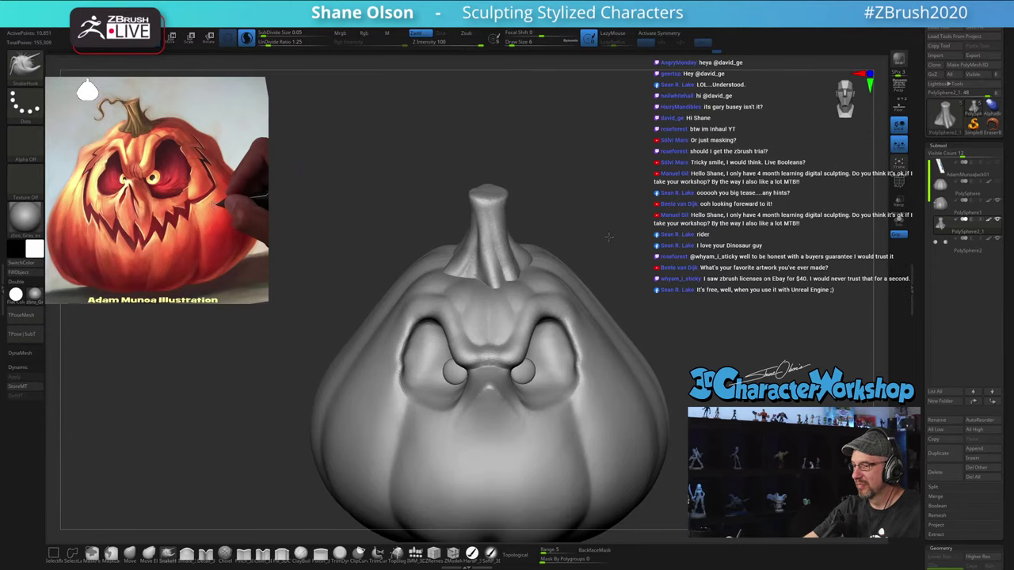
alt+drag(309, 166, 632, 244)
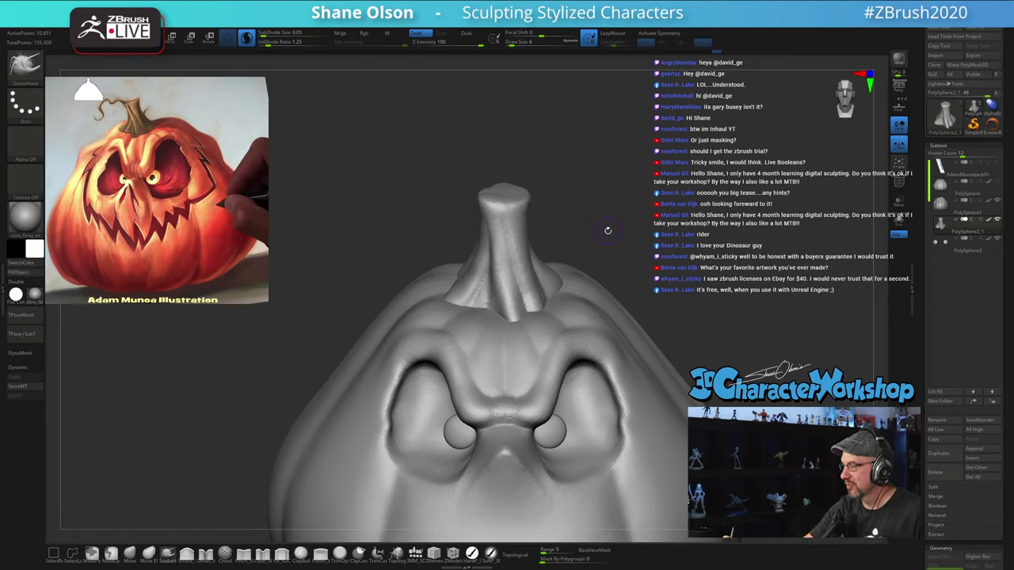
key(s)
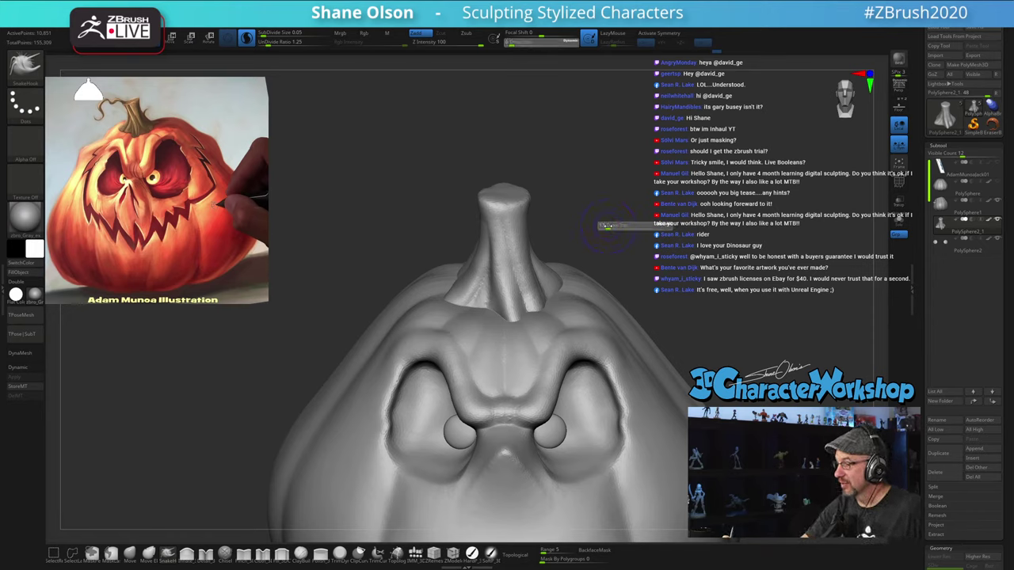
drag(607, 227, 606, 227)
drag(496, 157, 480, 155)
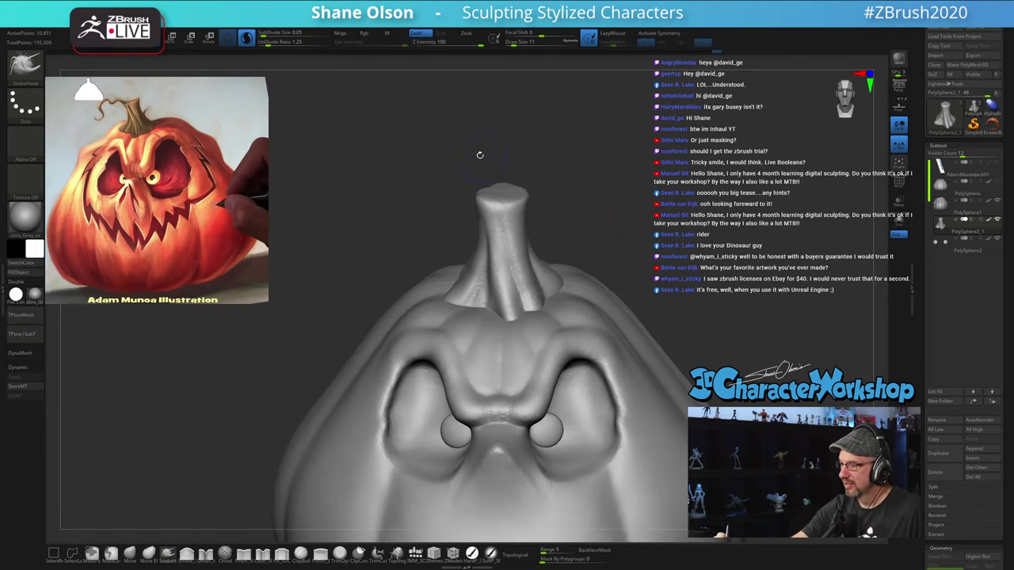
mouse_move(473, 190)
mouse_down()
mouse_move(446, 177)
mouse_move(422, 183)
mouse_move(420, 196)
mouse_up()
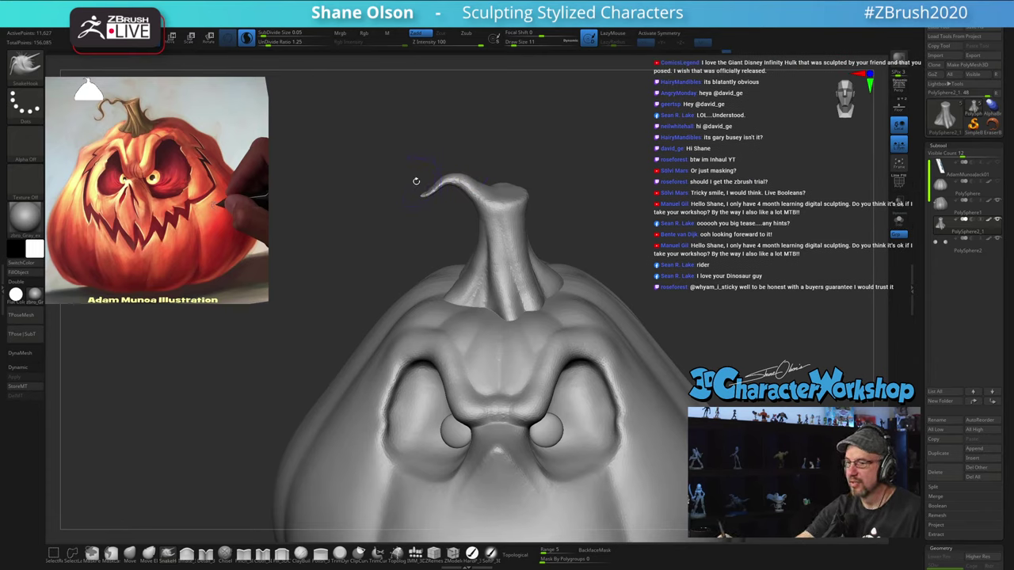
Step: Extend the tendril outward into a second arch and hook its tip downward
mouse_move(421, 193)
mouse_down()
mouse_move(389, 172)
mouse_move(412, 169)
mouse_move(379, 184)
mouse_move(389, 173)
mouse_up()
mouse_move(434, 254)
mouse_down()
mouse_move(459, 242)
mouse_move(442, 249)
mouse_up()
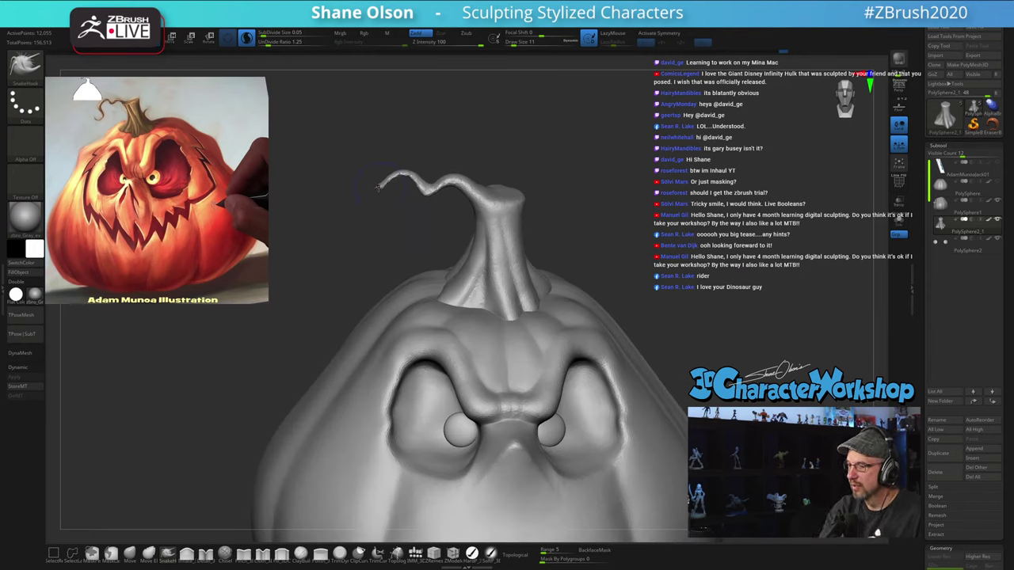
mouse_move(374, 194)
mouse_down()
mouse_move(383, 204)
mouse_move(381, 186)
mouse_up()
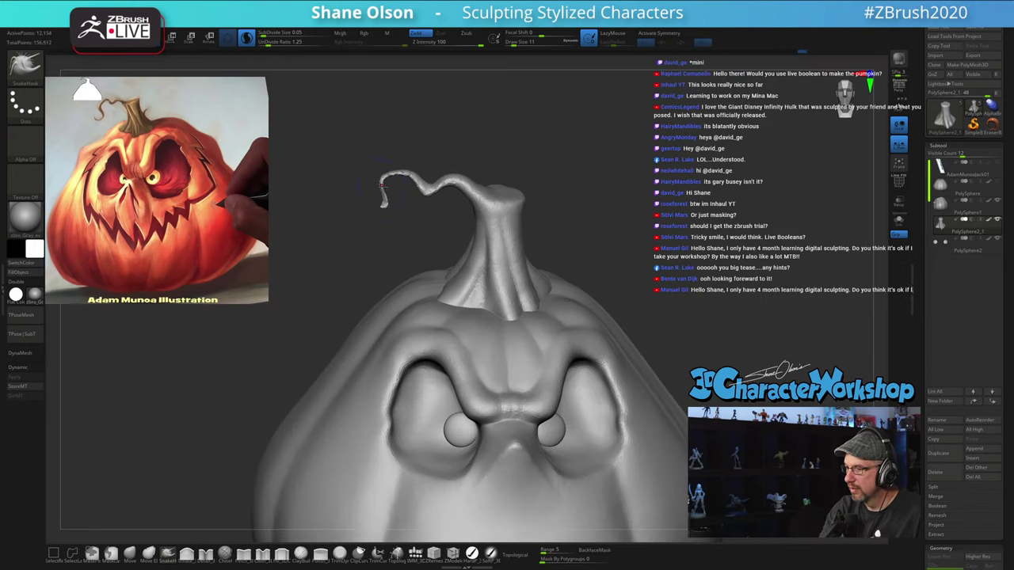
drag(414, 216, 395, 243)
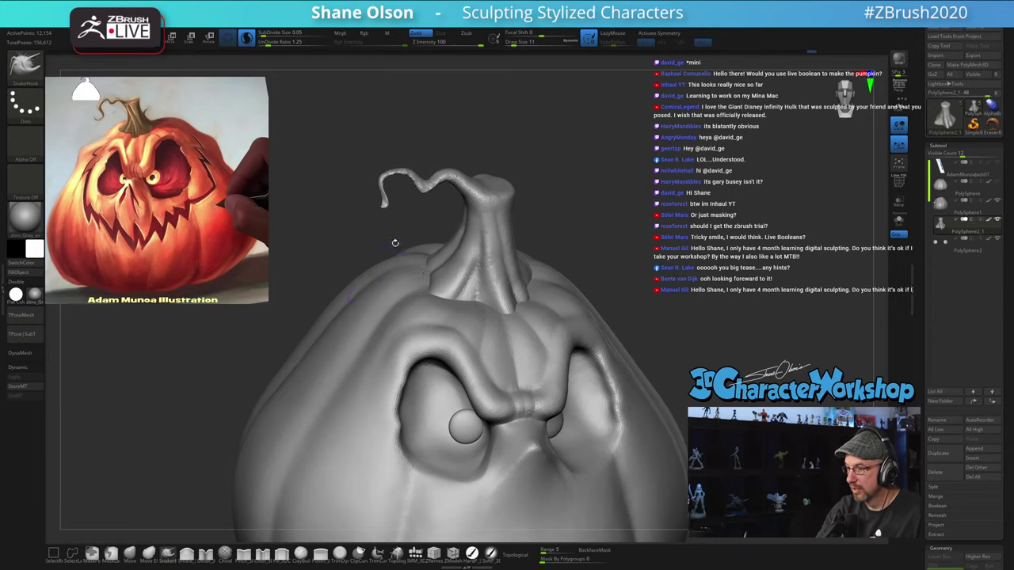
Step: Thicken the tendril along its length with the inflate brush, working from the front and side
click(187, 555)
drag(415, 200, 445, 201)
drag(426, 164, 390, 185)
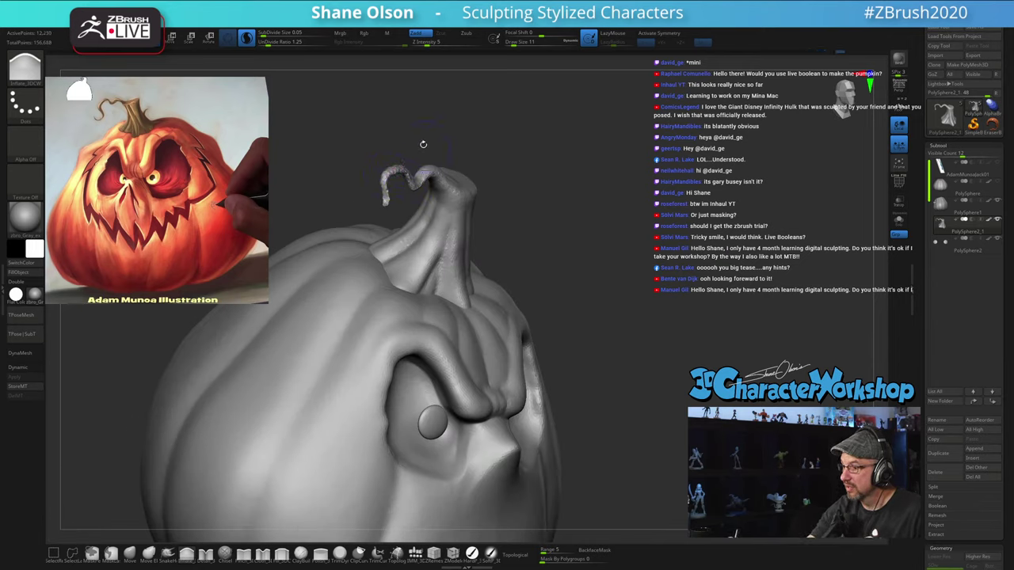
mouse_move(423, 144)
mouse_down()
mouse_move(430, 186)
mouse_move(460, 169)
mouse_up()
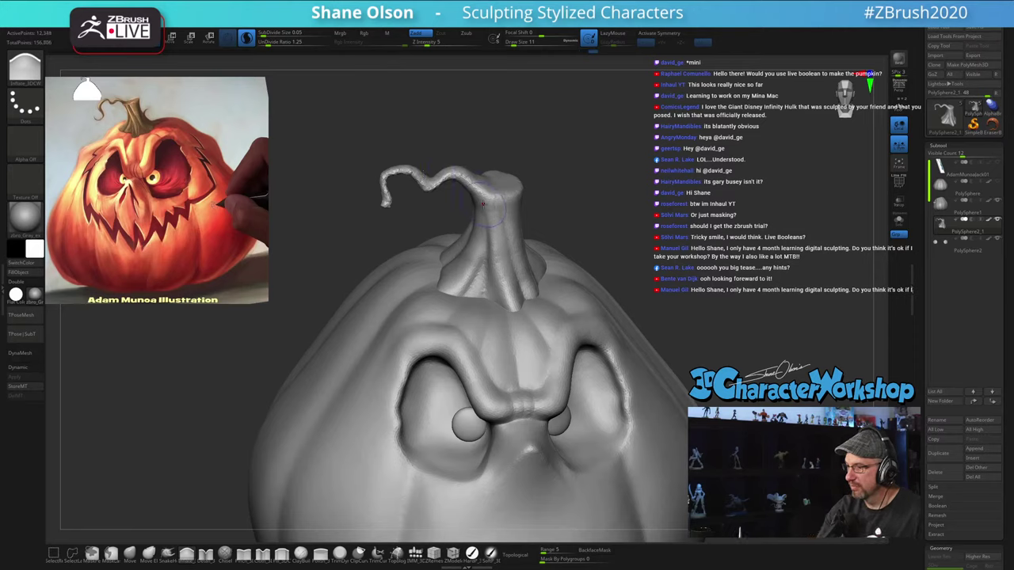
drag(351, 252, 362, 227)
drag(481, 147, 462, 179)
Step: Lengthen the tendril's tip outward into a curl with the SnakeHook brush and refine its bends at draw size 7
key(space)
click(168, 555)
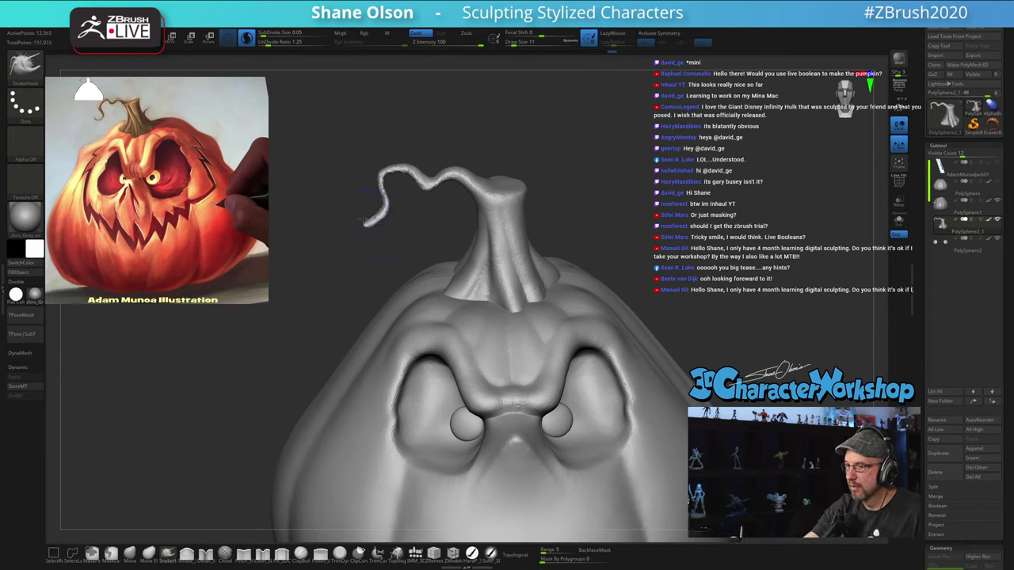
drag(362, 217, 387, 204)
drag(419, 127, 425, 125)
mouse_move(396, 169)
mouse_down()
mouse_move(407, 164)
mouse_move(402, 190)
mouse_move(376, 178)
mouse_move(370, 216)
mouse_move(411, 169)
mouse_up()
key(s)
key(s)
key(s)
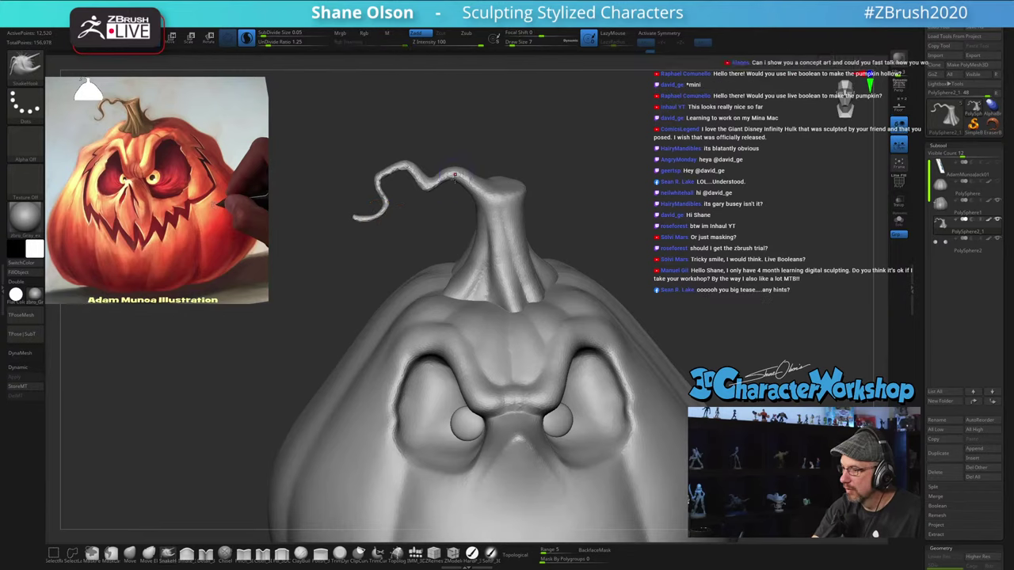
Step: Flatten the stem's cut top and sharpen its rim with a lazy-mouse detailing brush at draw size 11
mouse_move(634, 238)
mouse_down()
mouse_move(784, 237)
mouse_move(640, 237)
mouse_move(653, 247)
mouse_up()
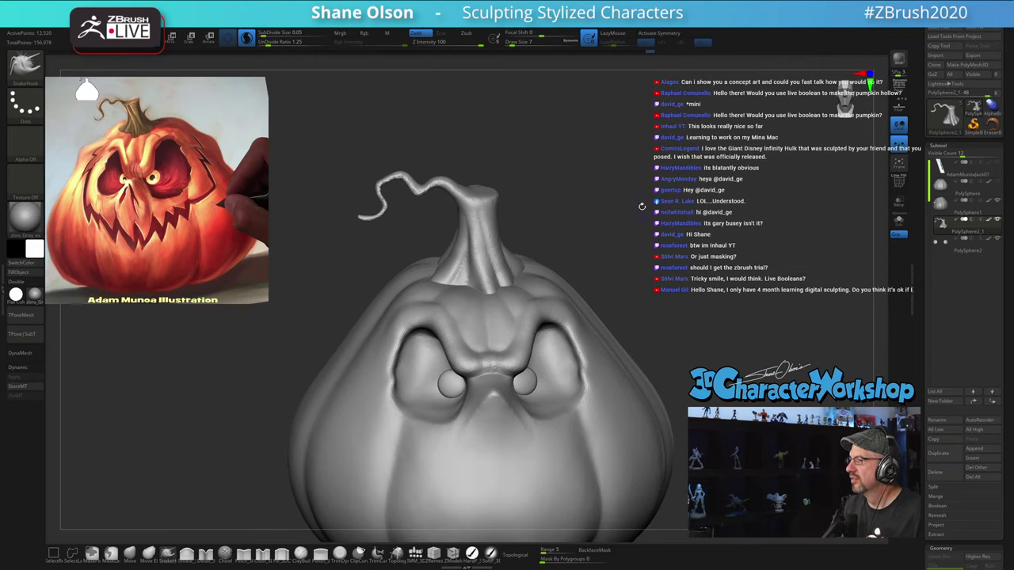
mouse_move(651, 207)
mouse_down()
mouse_move(678, 210)
mouse_move(651, 212)
mouse_move(670, 261)
mouse_move(667, 229)
mouse_up()
key(s)
drag(636, 198, 639, 200)
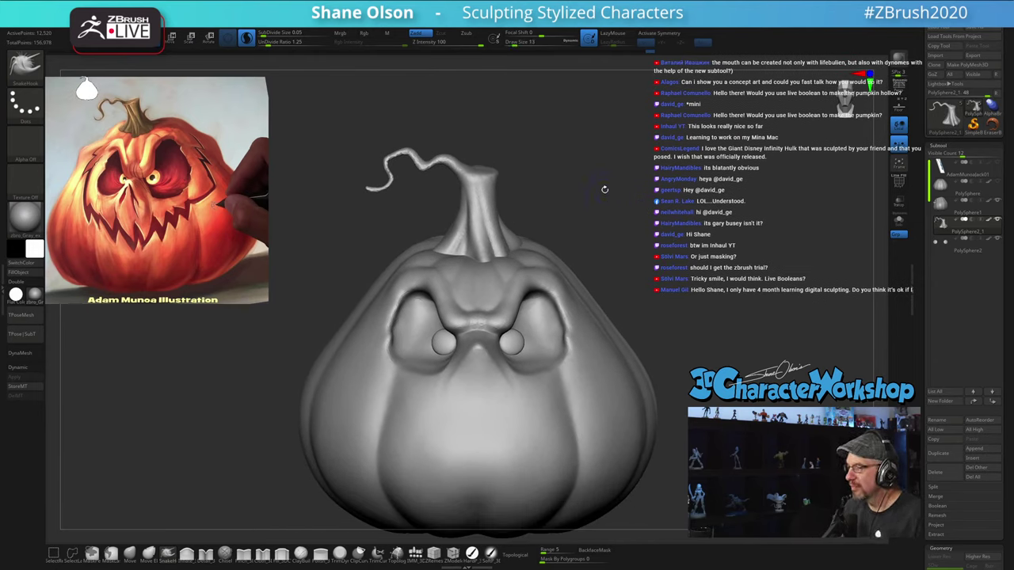
alt+drag(595, 168, 551, 187)
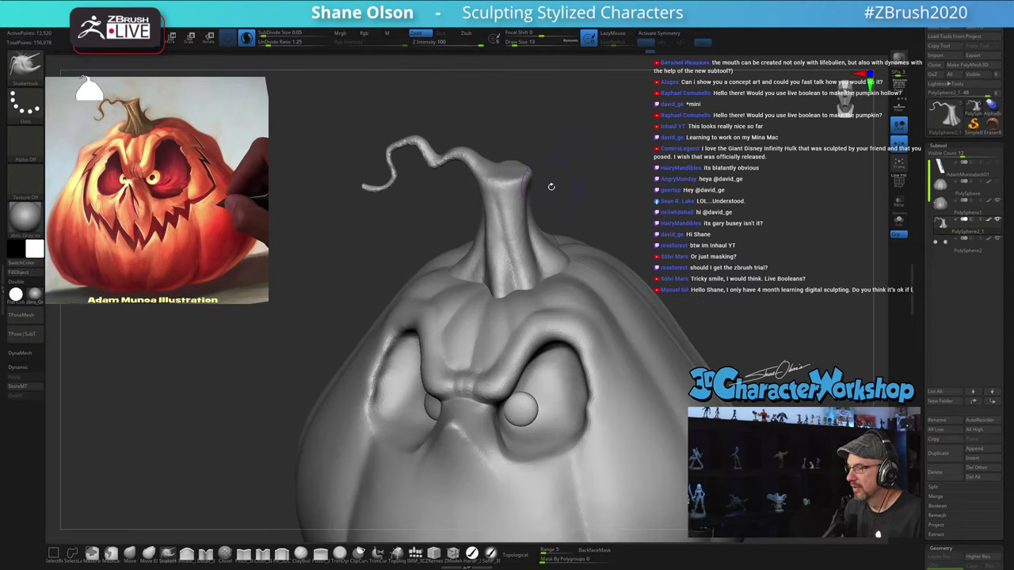
click(245, 554)
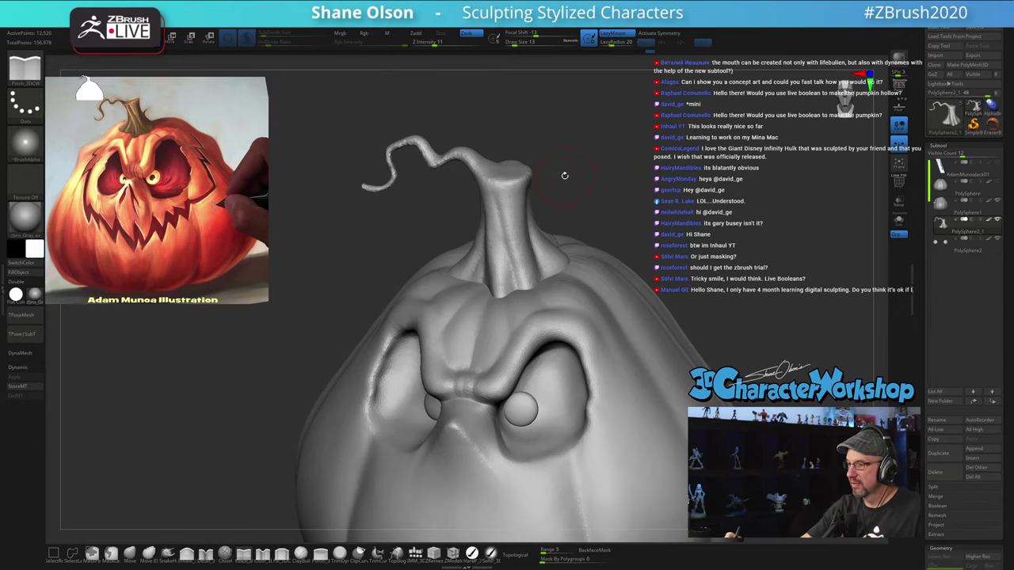
mouse_move(563, 174)
alt+mouse_down()
mouse_move(561, 207)
mouse_move(487, 240)
mouse_move(504, 238)
alt+mouse_up()
key(s)
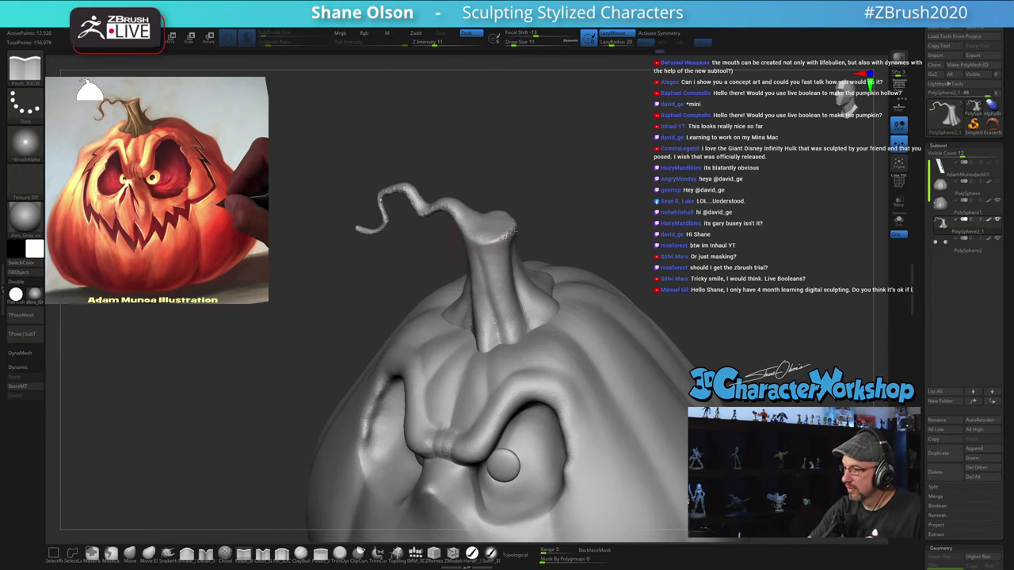
mouse_move(572, 209)
mouse_down()
mouse_move(544, 217)
mouse_move(534, 200)
mouse_move(516, 211)
mouse_move(546, 190)
mouse_up()
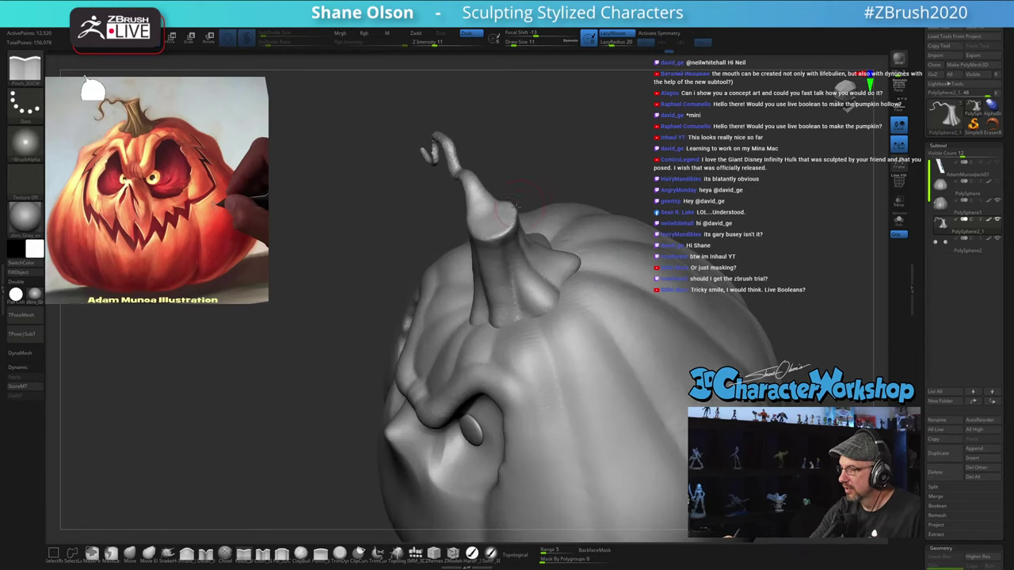
drag(486, 206, 525, 154)
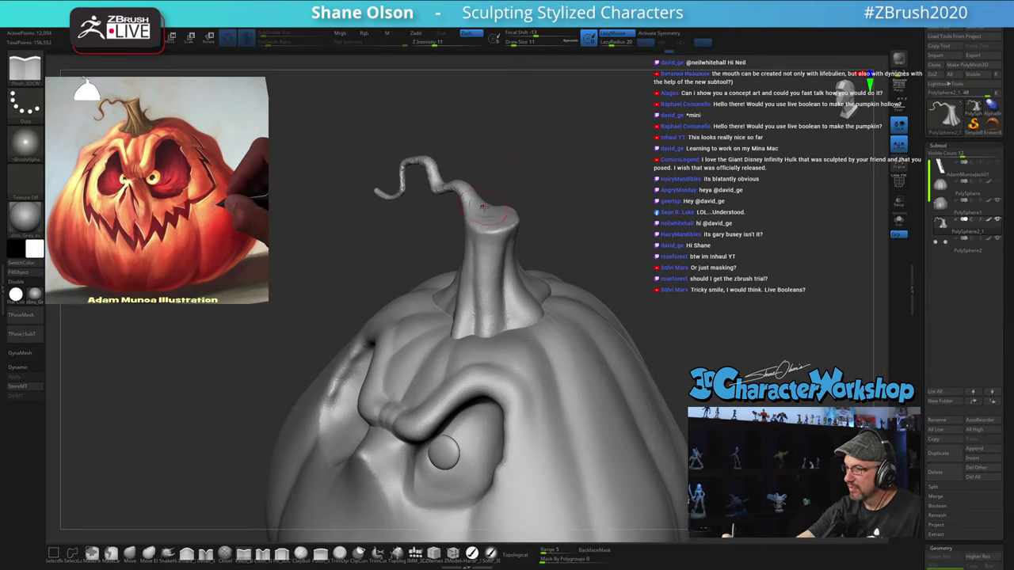
mouse_move(502, 187)
mouse_down()
mouse_move(546, 162)
mouse_move(575, 165)
mouse_move(552, 204)
mouse_move(568, 165)
mouse_move(584, 199)
mouse_move(568, 222)
mouse_move(567, 174)
mouse_move(532, 180)
mouse_move(509, 202)
mouse_up()
Step: Switch to the Move brush and pull the cut top's rim into a pointed flare opposite the tendril, using draw sizes 14 and 12
key(b)
key(m)
key(v)
key(s)
key(s)
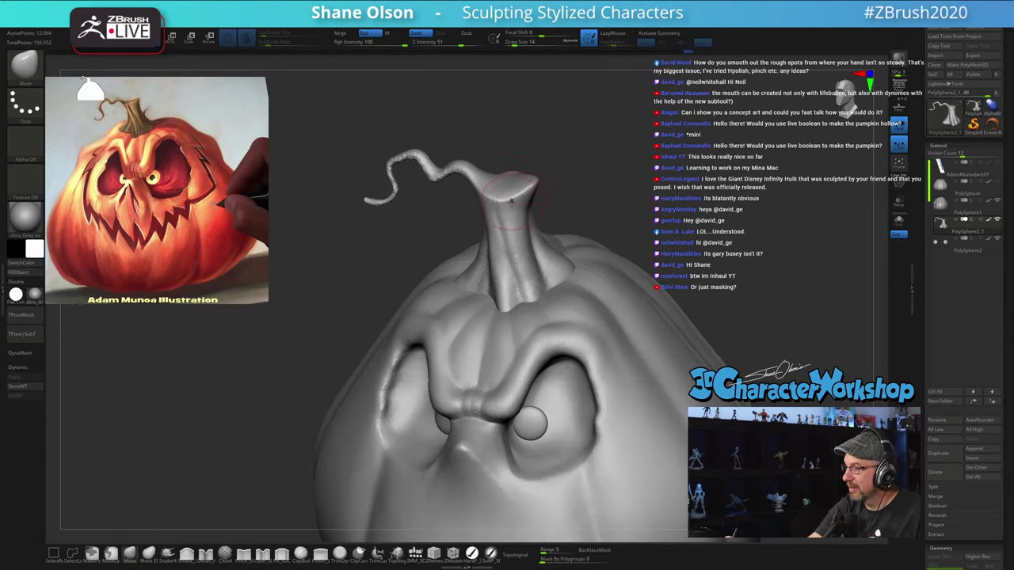
alt+drag(577, 168, 556, 177)
key(s)
click(561, 174)
drag(597, 205, 535, 174)
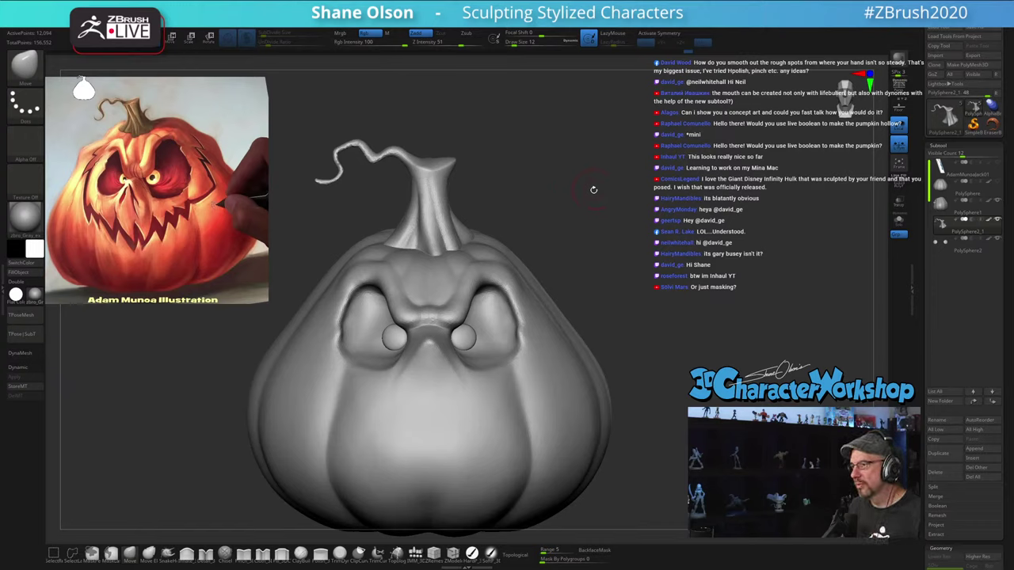
Step: Examine the whole pumpkin and stem from the front and three-quarter views against the reference illustration
drag(594, 191, 599, 213)
drag(614, 253, 637, 244)
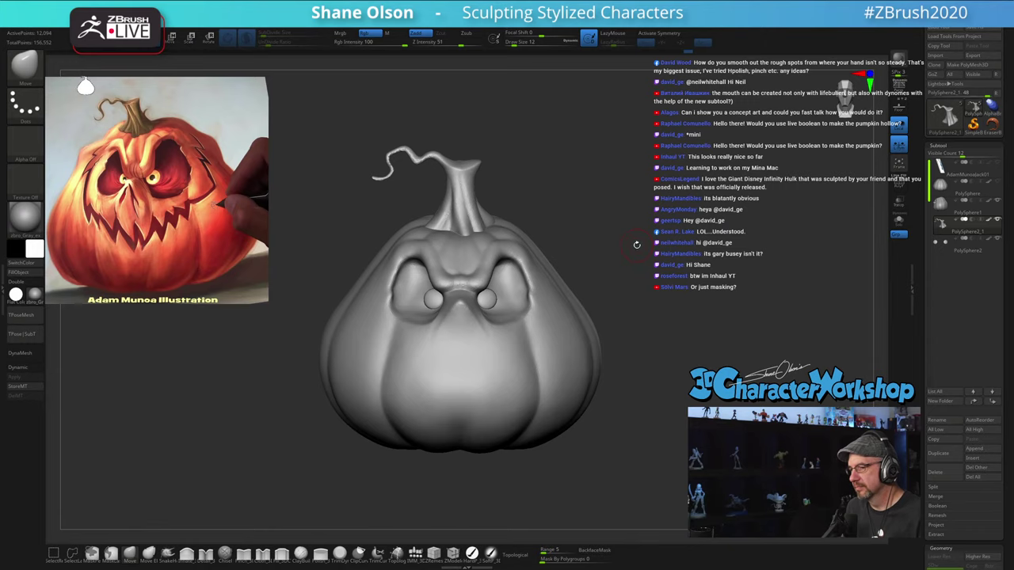
key(s)
click(563, 183)
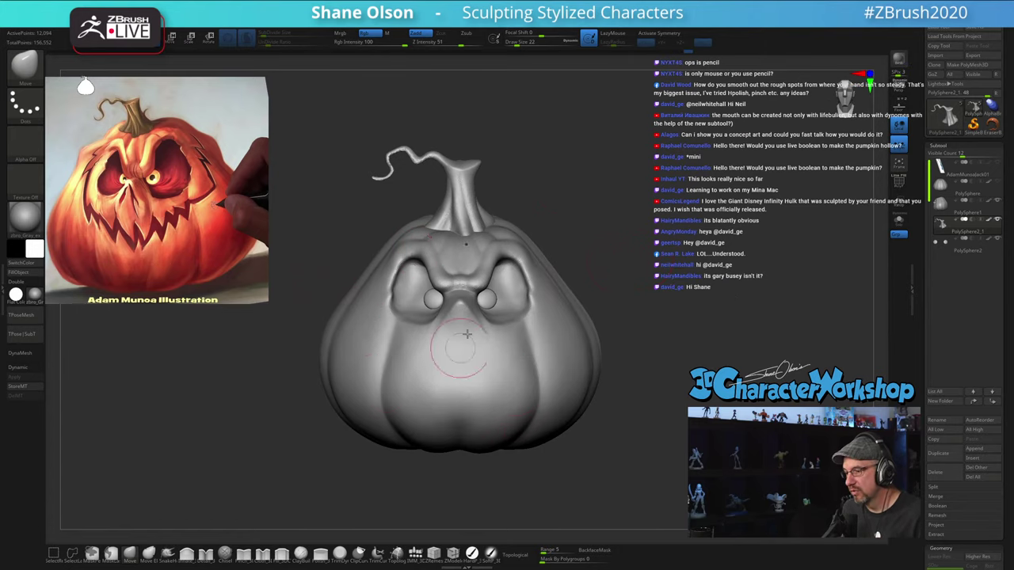
drag(686, 291, 622, 297)
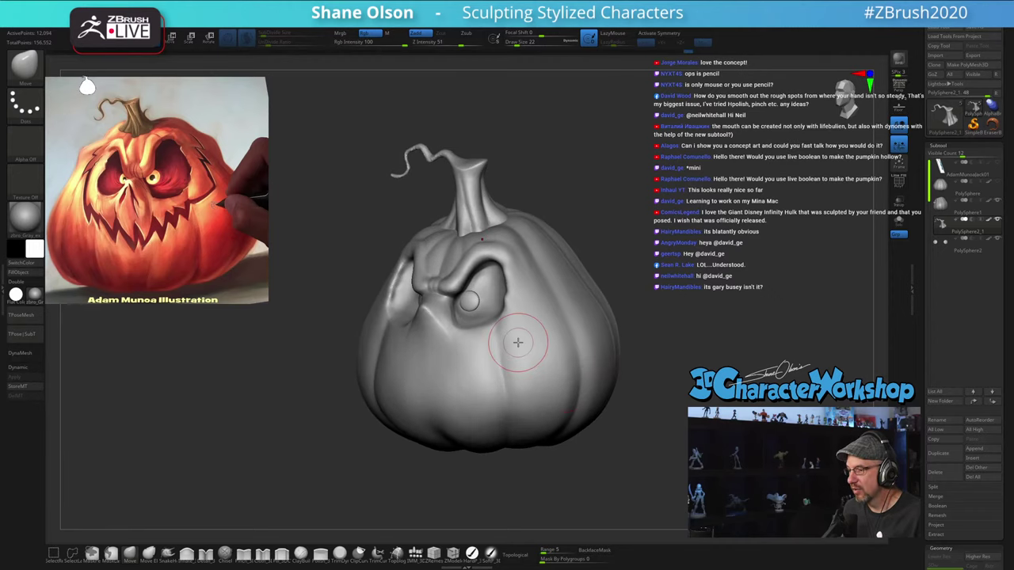
shift+drag(562, 372, 553, 391)
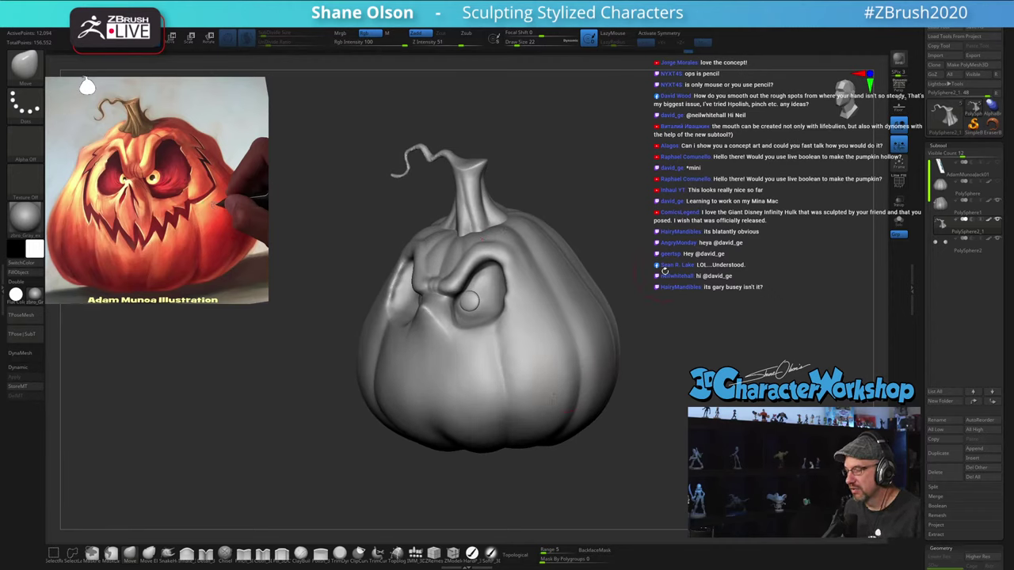
drag(665, 271, 674, 271)
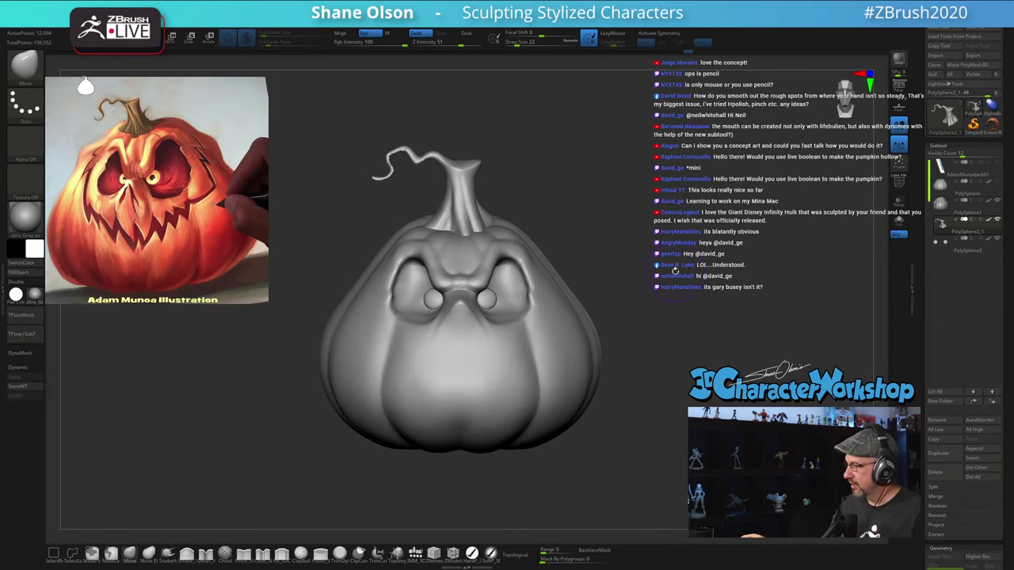
mouse_move(618, 307)
mouse_down()
mouse_move(608, 329)
mouse_move(616, 301)
mouse_move(661, 273)
mouse_move(622, 253)
mouse_move(624, 264)
mouse_move(652, 255)
mouse_move(632, 244)
mouse_move(631, 287)
mouse_move(622, 282)
mouse_up()
Step: Adjust the front root at the stem's base with the Move brush at draw size 35
key(s)
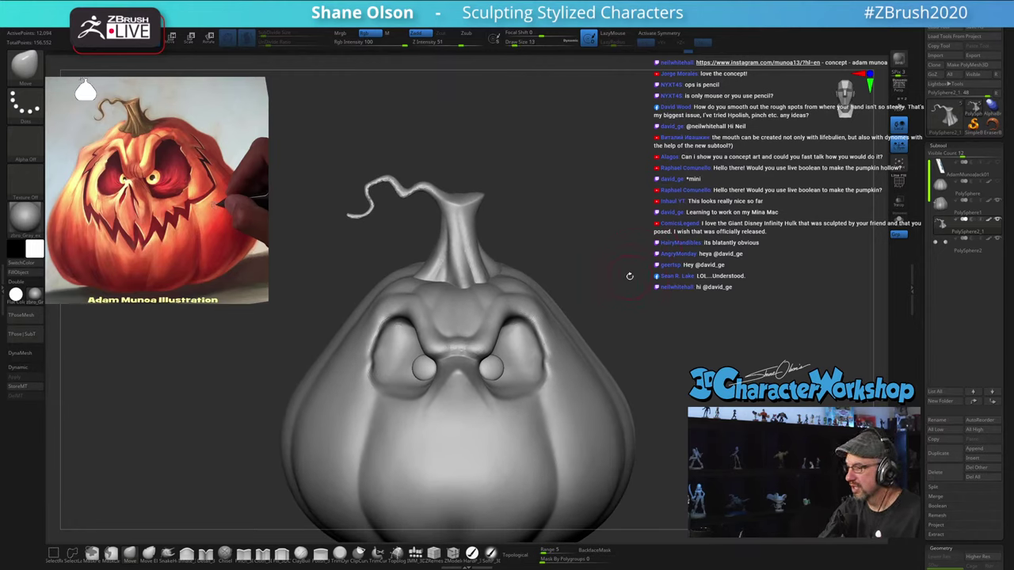
drag(541, 227, 537, 278)
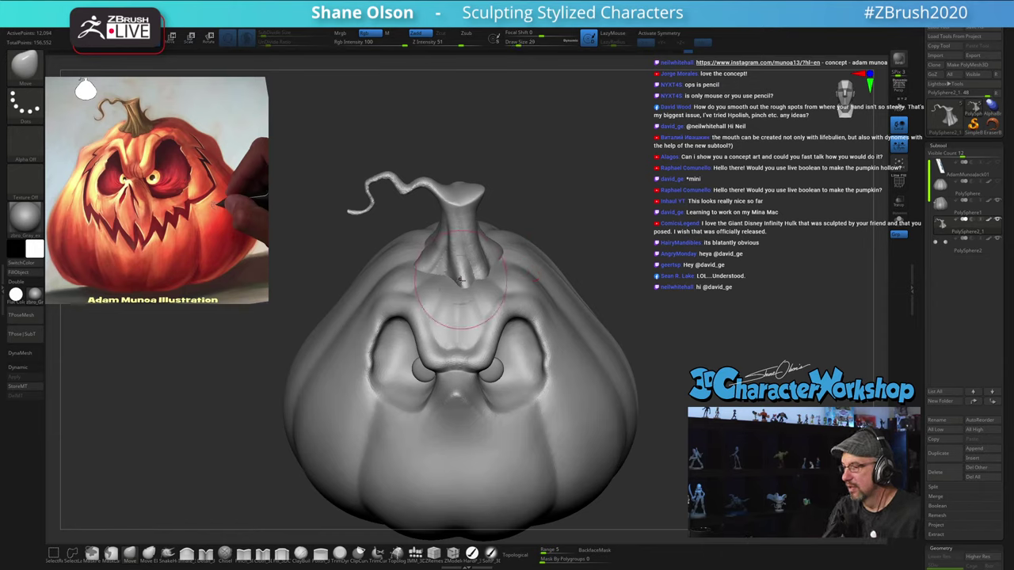
mouse_move(464, 285)
mouse_down()
mouse_move(455, 282)
mouse_move(465, 283)
mouse_up()
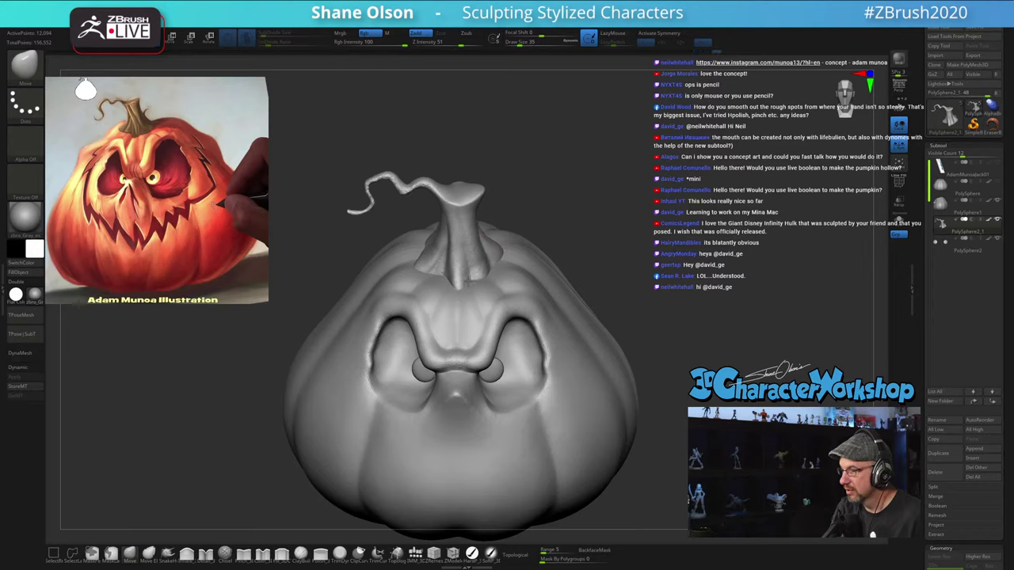
Step: Pull a small spur out of the stem's side opposite the tendril and curl its tip, using the Snake Hook brush at draw size 8
drag(624, 227, 603, 232)
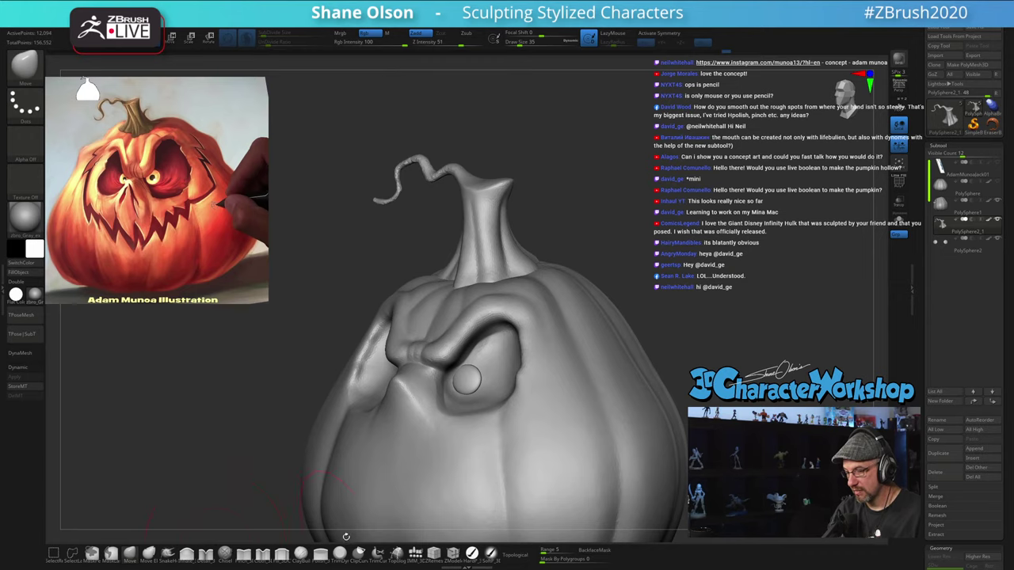
click(168, 554)
key(s)
drag(273, 353, 266, 352)
drag(565, 191, 570, 190)
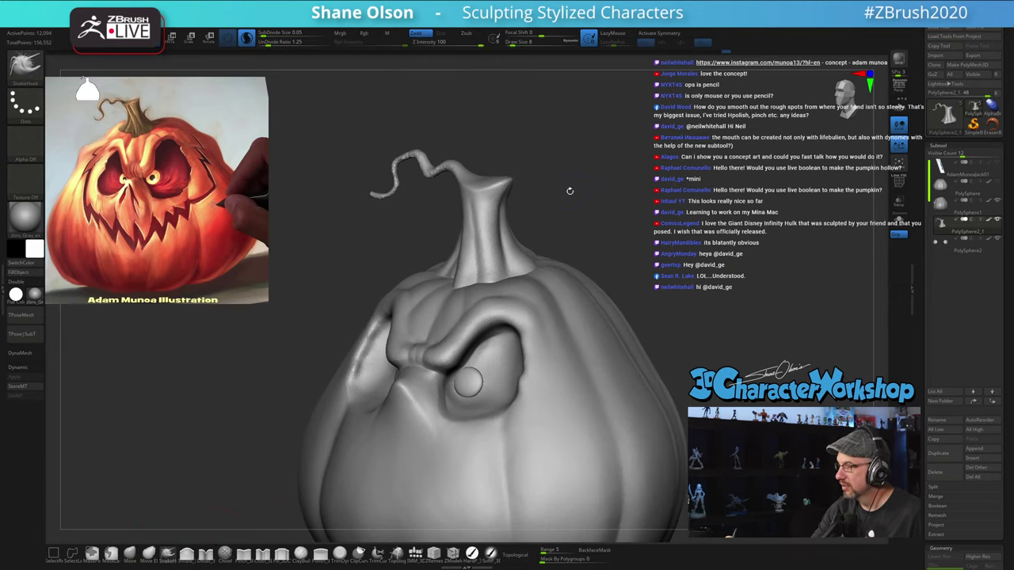
drag(512, 239, 536, 211)
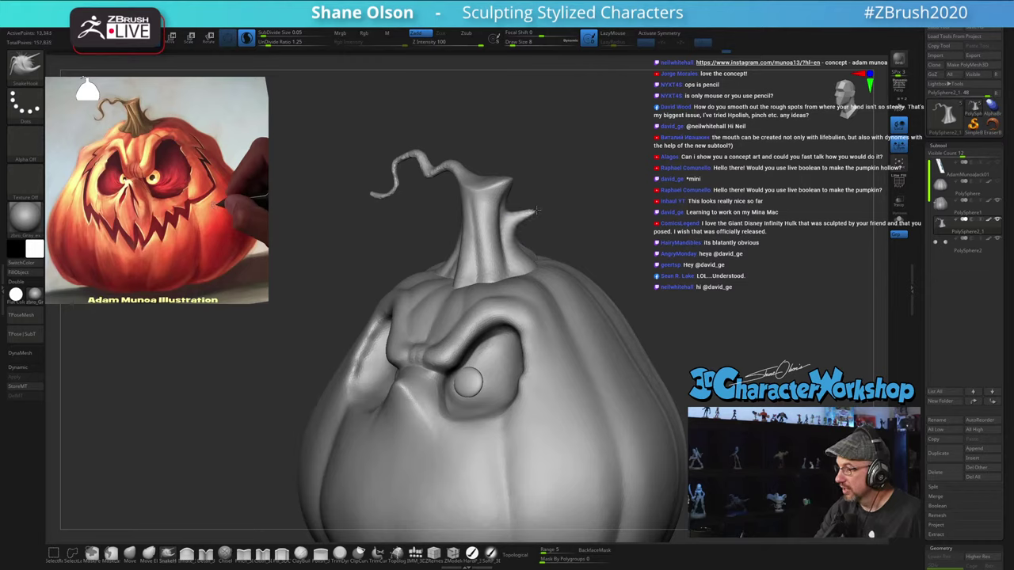
mouse_move(616, 235)
mouse_down()
mouse_move(682, 225)
mouse_move(624, 232)
mouse_move(523, 210)
mouse_up()
key(s)
key(s)
key(s)
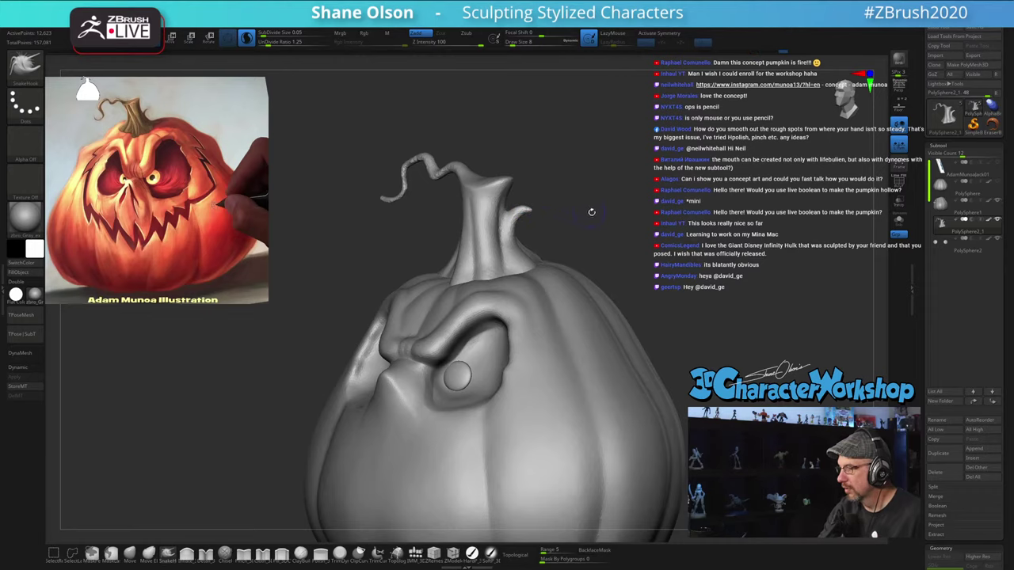
Step: Carve fine vertical grooves down the front of the stem with the lazy-mouse Detail brush at draw size 7
drag(592, 213, 625, 220)
alt+drag(678, 277, 638, 229)
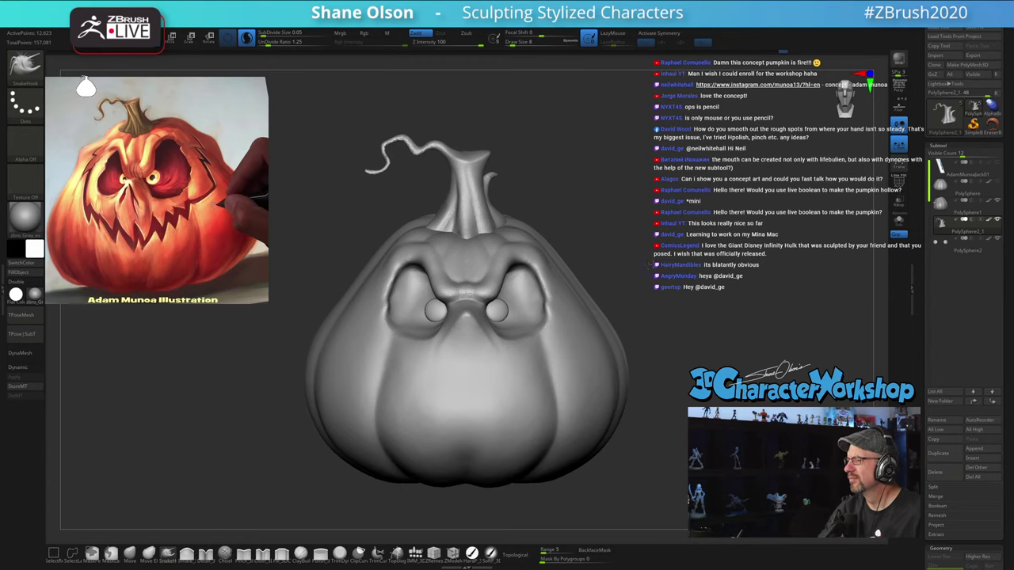
mouse_move(649, 265)
mouse_down()
mouse_move(637, 263)
mouse_move(637, 279)
mouse_up()
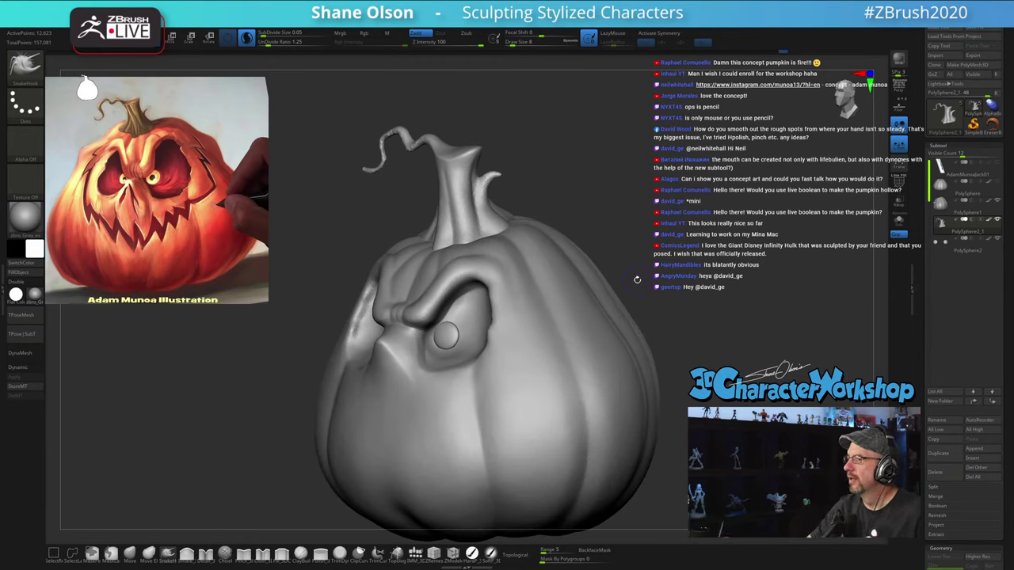
drag(642, 205, 616, 201)
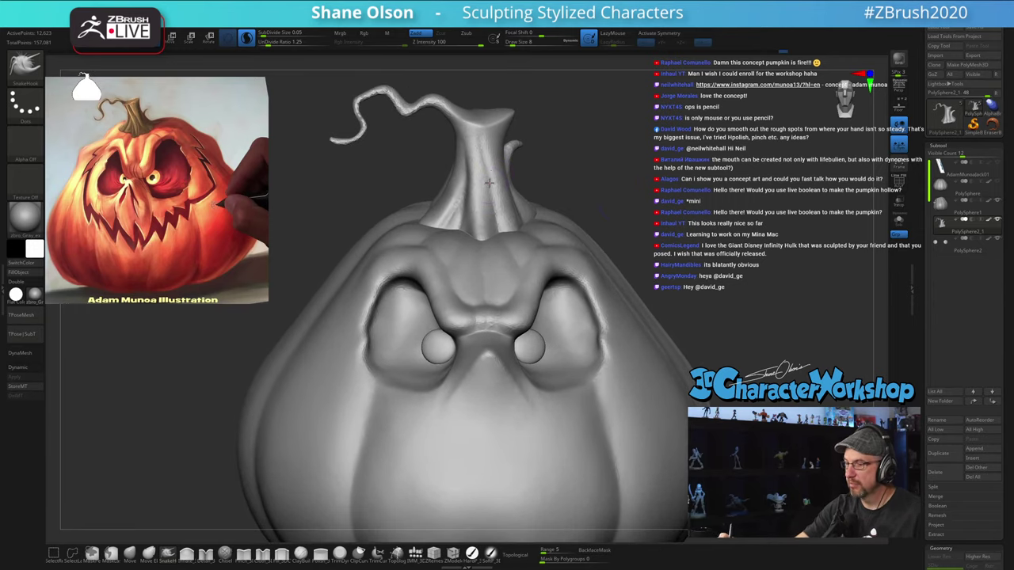
alt+right_drag(490, 183, 493, 164)
key(s)
click(485, 135)
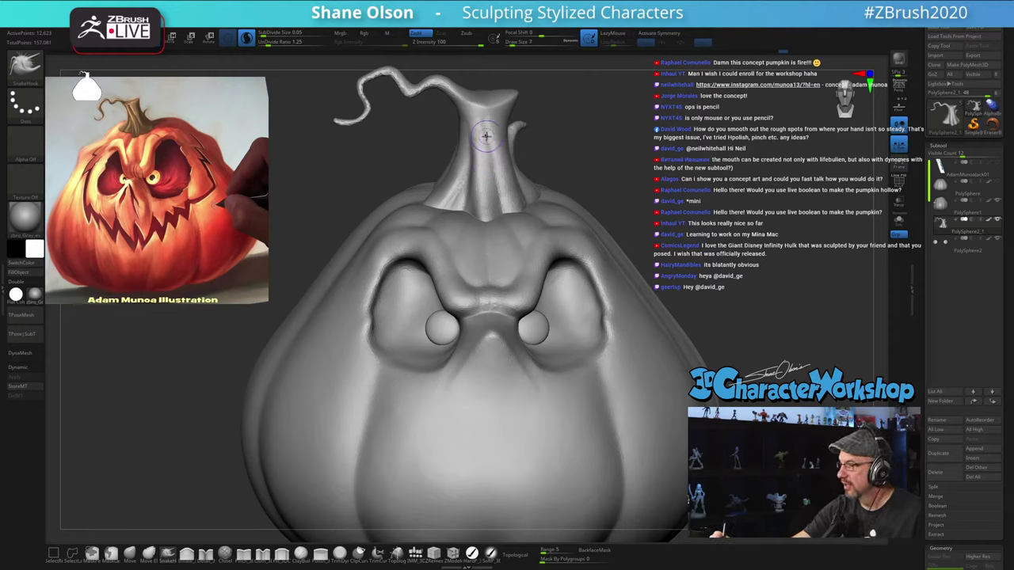
click(206, 556)
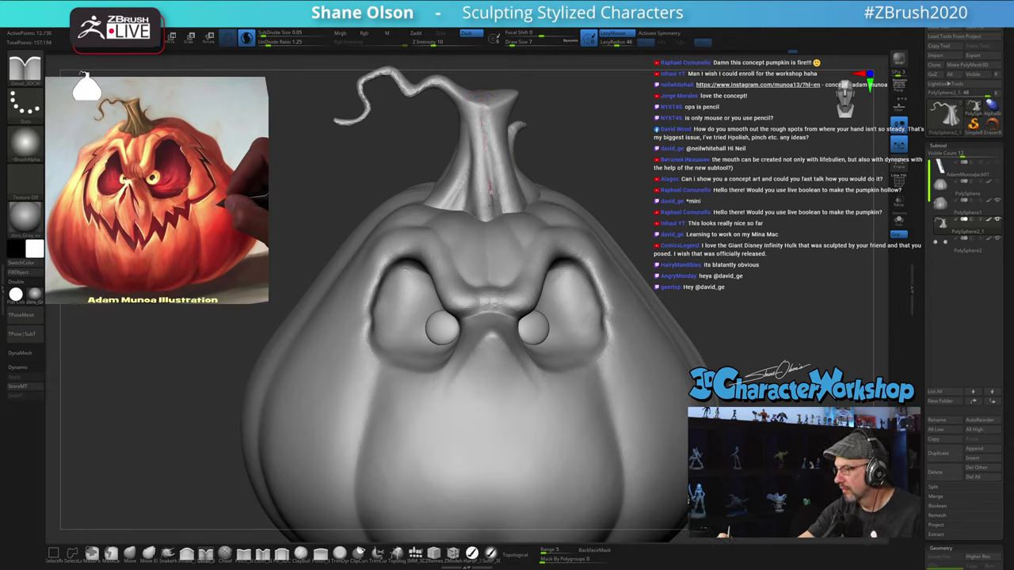
drag(493, 201, 502, 259)
mouse_move(631, 204)
mouse_down()
mouse_move(587, 212)
mouse_move(637, 208)
mouse_up()
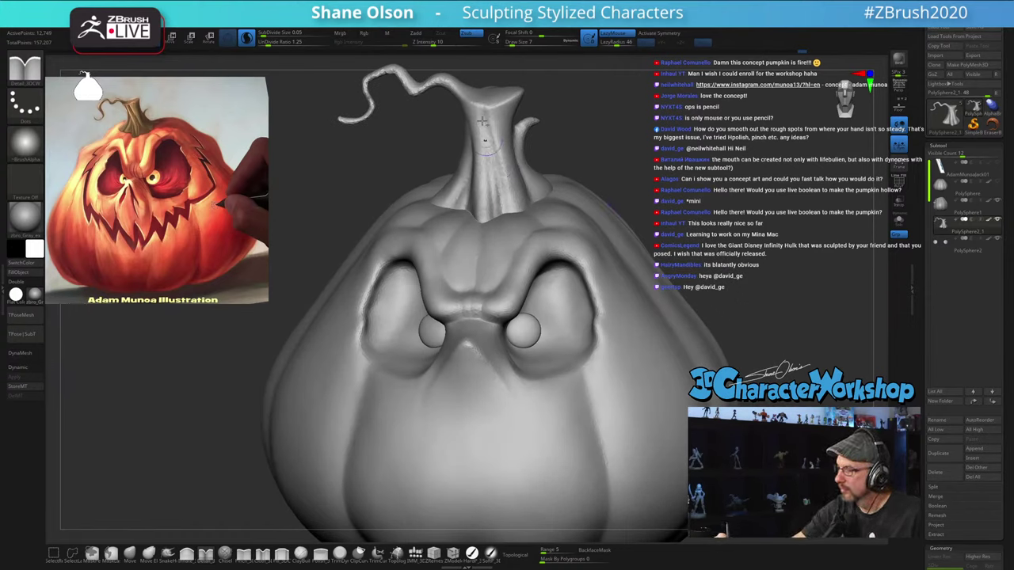
drag(482, 122, 499, 207)
Step: Add groove strokes from the stem's flared base up its tendril side with the Detail brush
drag(606, 157, 639, 188)
drag(458, 199, 479, 136)
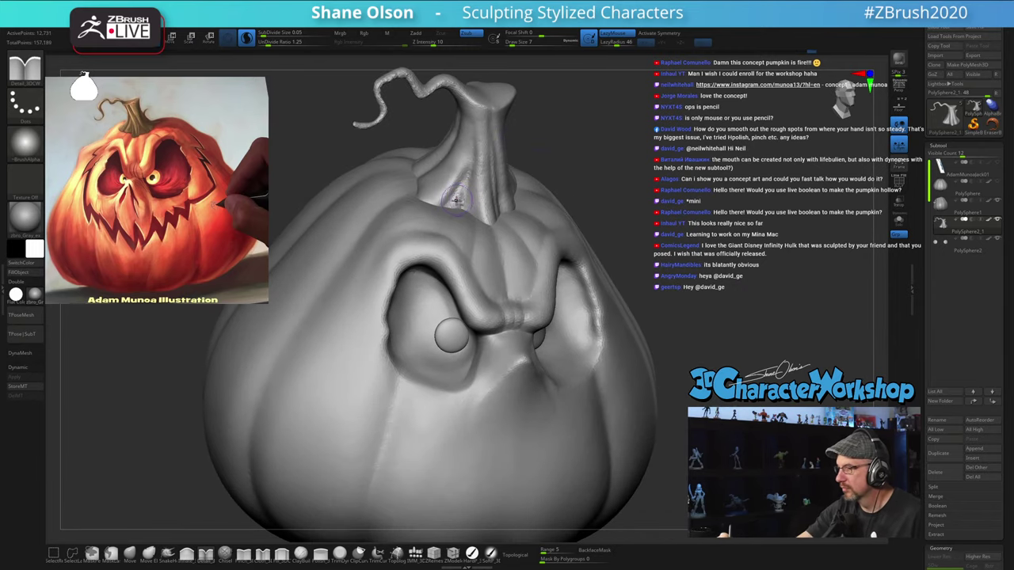
drag(456, 200, 483, 134)
mouse_move(583, 158)
mouse_down()
mouse_move(547, 161)
mouse_move(591, 163)
mouse_move(546, 168)
mouse_move(648, 168)
mouse_move(636, 173)
mouse_up()
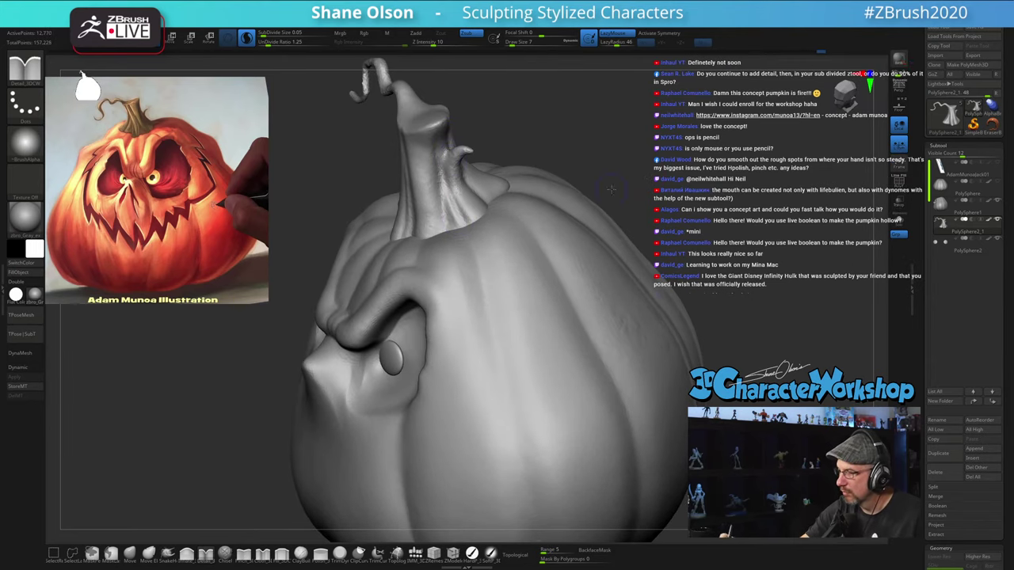
Step: Extend the fine grooves on the stem's front up to just below the cut top
mouse_move(610, 189)
mouse_down()
mouse_move(617, 166)
mouse_move(600, 169)
mouse_move(620, 226)
mouse_move(615, 179)
mouse_up()
drag(830, 226, 655, 245)
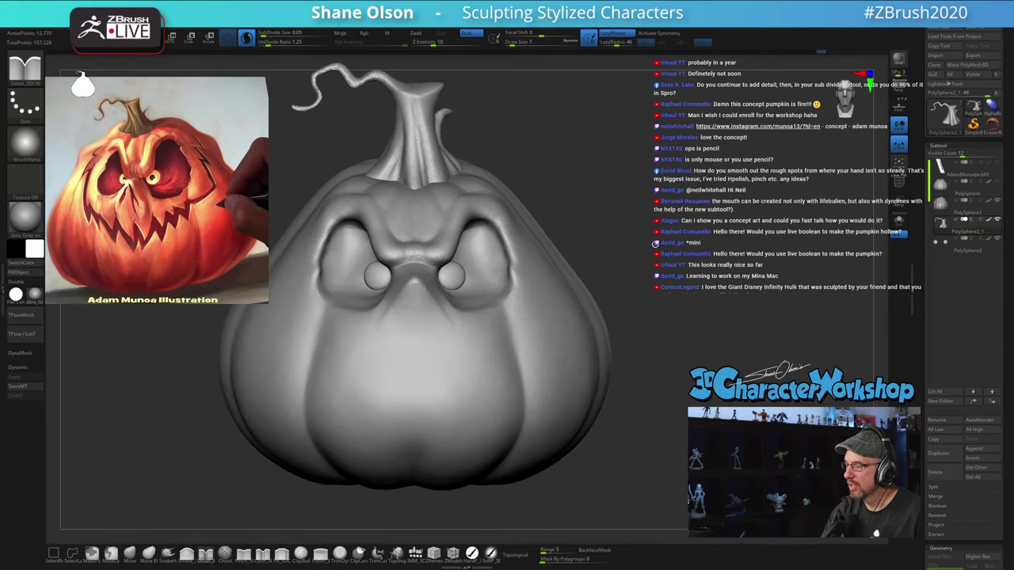
alt+drag(585, 170, 639, 247)
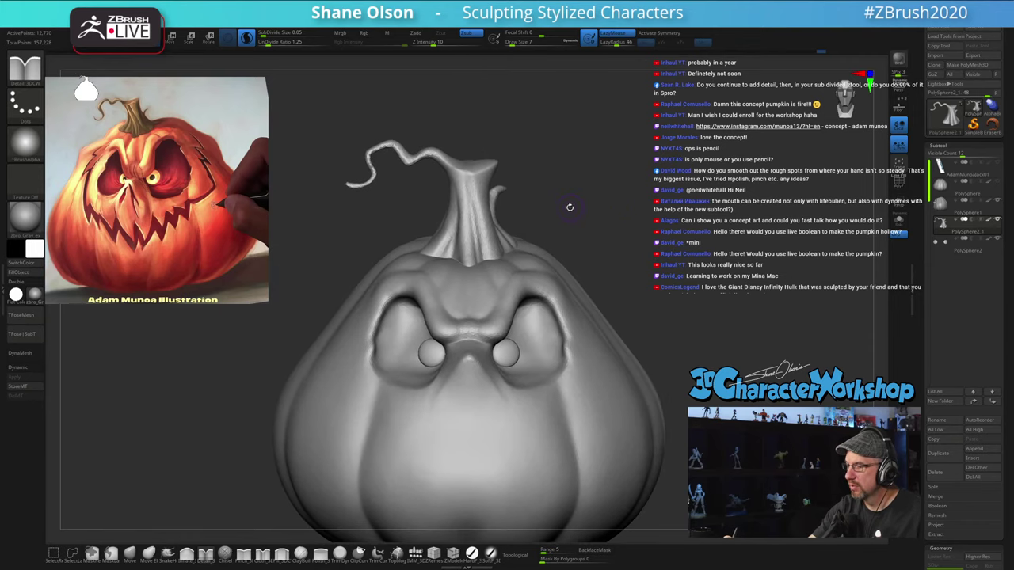
right_drag(500, 161, 470, 190)
drag(470, 189, 467, 200)
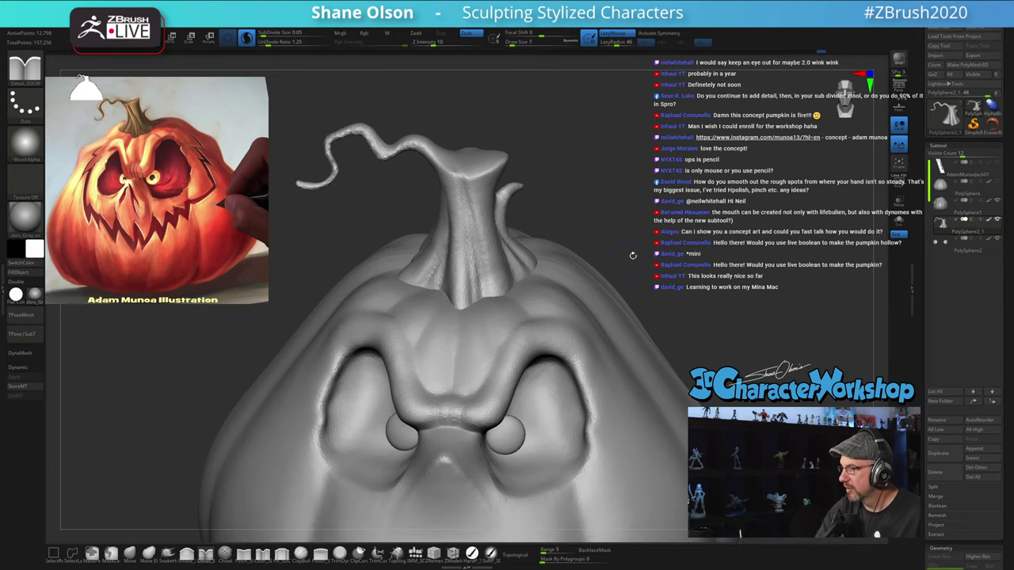
Step: Continue the fine grooves around the back of the stem and up into the tendril's base
drag(633, 255, 566, 238)
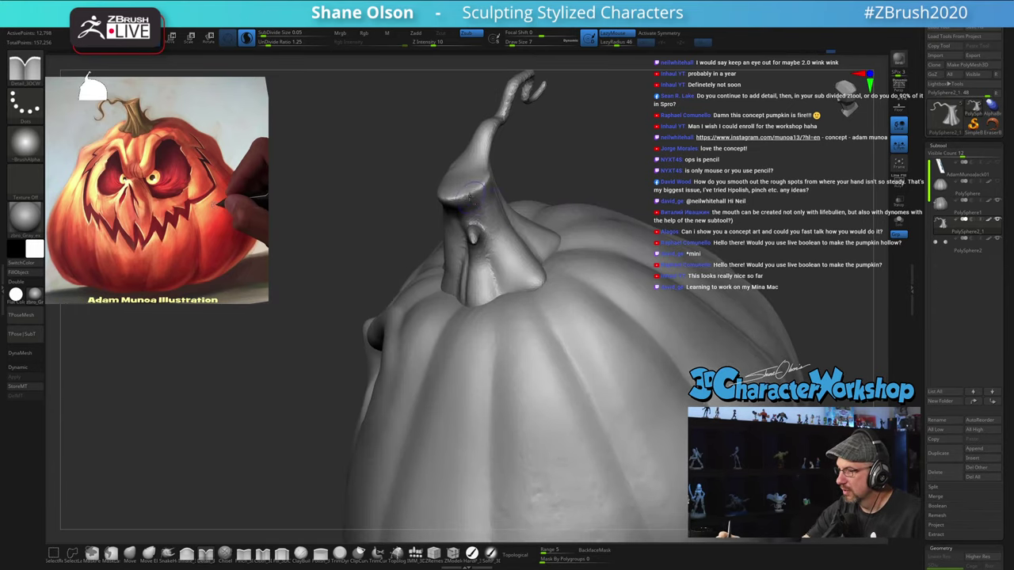
drag(548, 164, 542, 168)
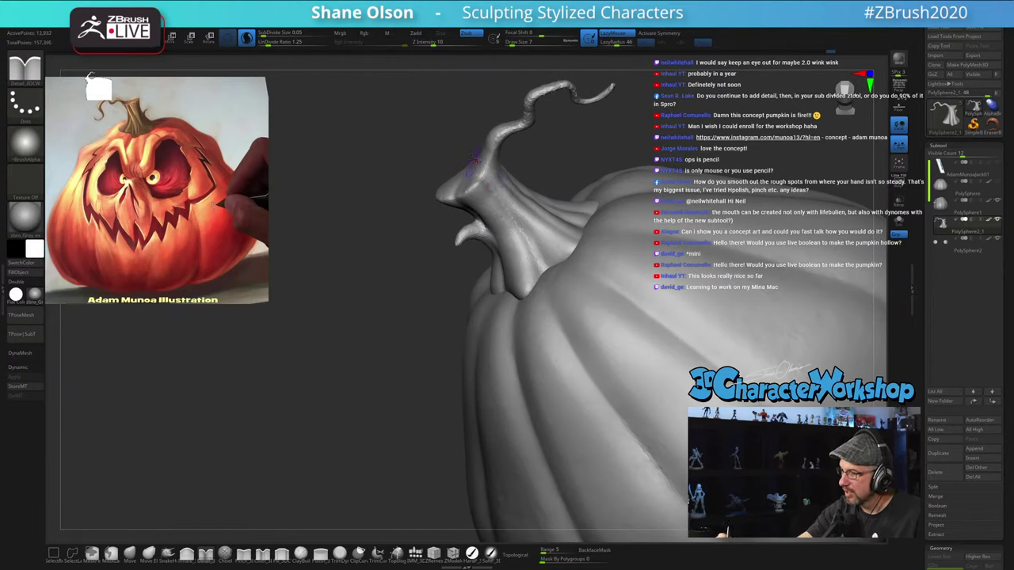
mouse_move(423, 160)
mouse_down()
mouse_move(494, 169)
mouse_move(476, 163)
mouse_up()
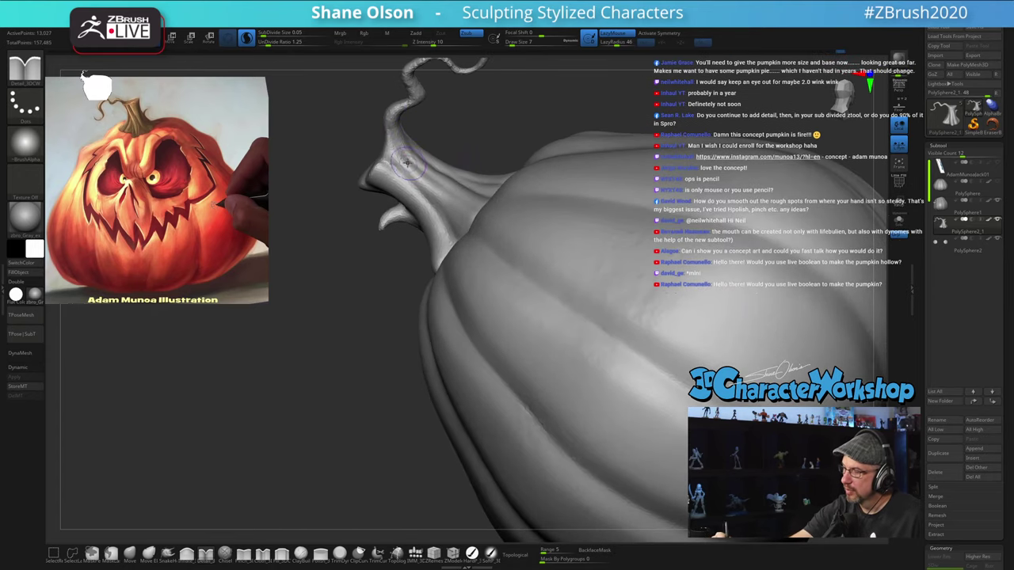
drag(394, 142, 391, 112)
mouse_move(474, 115)
mouse_down()
mouse_move(483, 127)
mouse_move(539, 89)
mouse_move(596, 161)
mouse_move(517, 173)
mouse_move(467, 148)
mouse_move(424, 154)
mouse_up()
drag(428, 238, 429, 155)
mouse_move(571, 189)
mouse_down()
mouse_move(529, 193)
mouse_move(532, 219)
mouse_up()
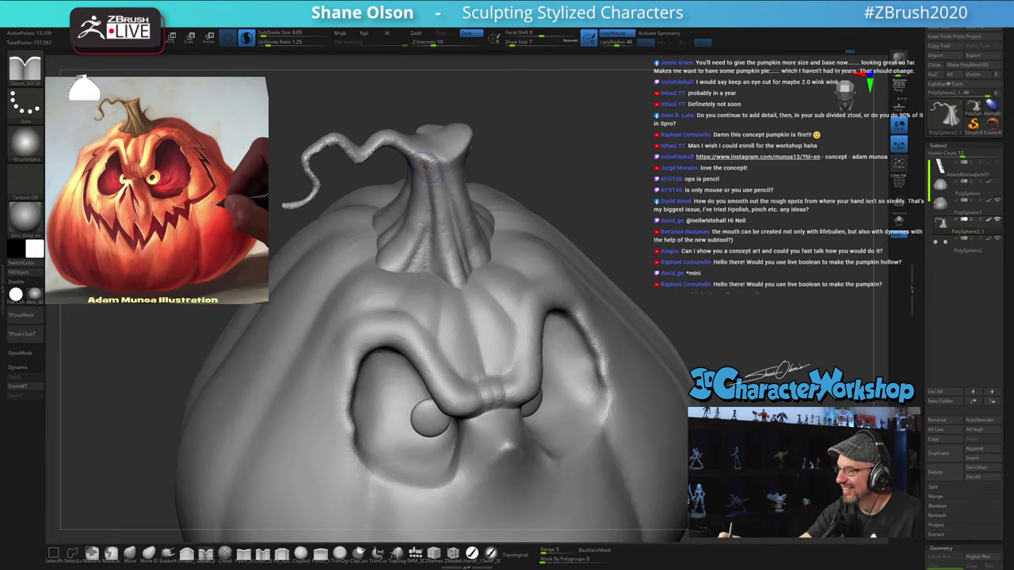
Step: Carve more long grooves down the stem between the cut top's rim and the curled spur
drag(606, 207, 561, 198)
mouse_move(646, 191)
mouse_down()
mouse_move(622, 205)
mouse_move(638, 207)
mouse_up()
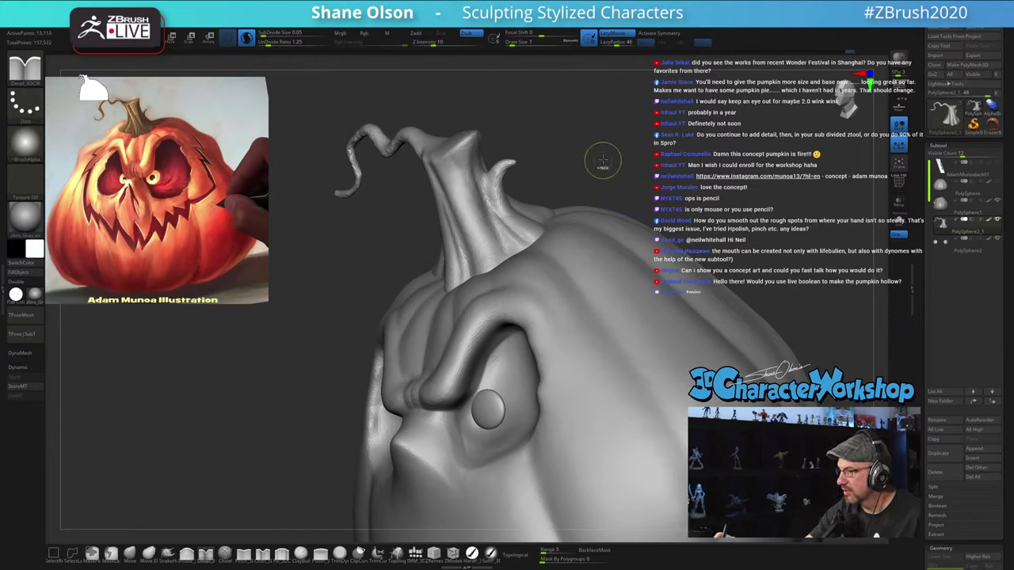
drag(445, 156, 507, 261)
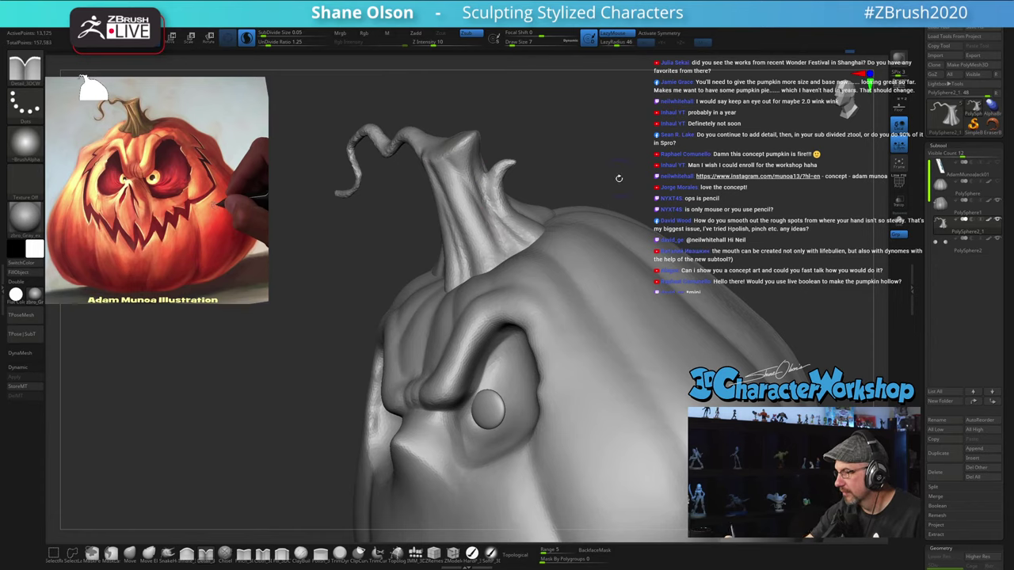
mouse_move(618, 177)
mouse_down()
mouse_move(500, 166)
mouse_move(633, 180)
mouse_move(621, 210)
mouse_up()
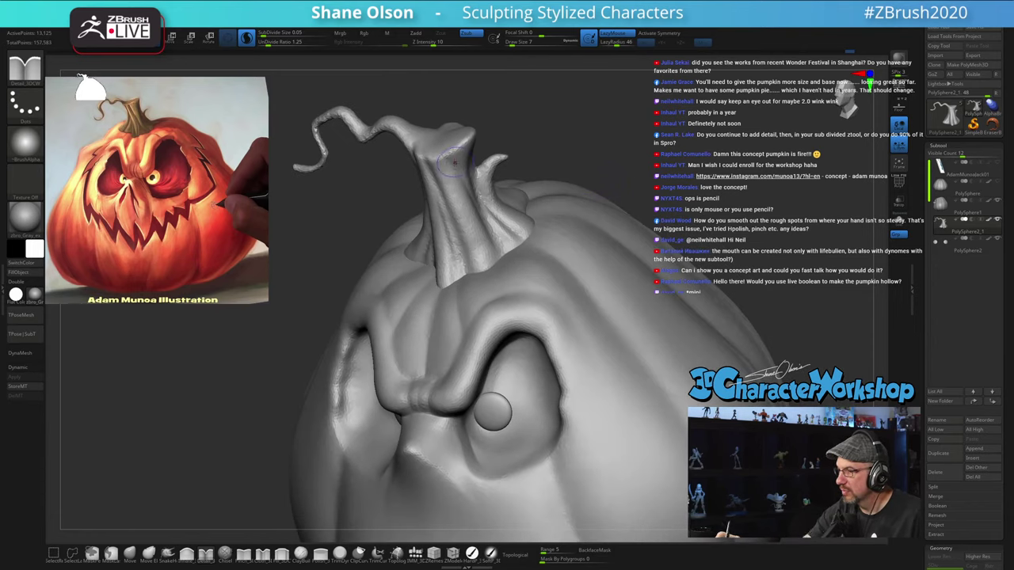
drag(579, 165, 634, 200)
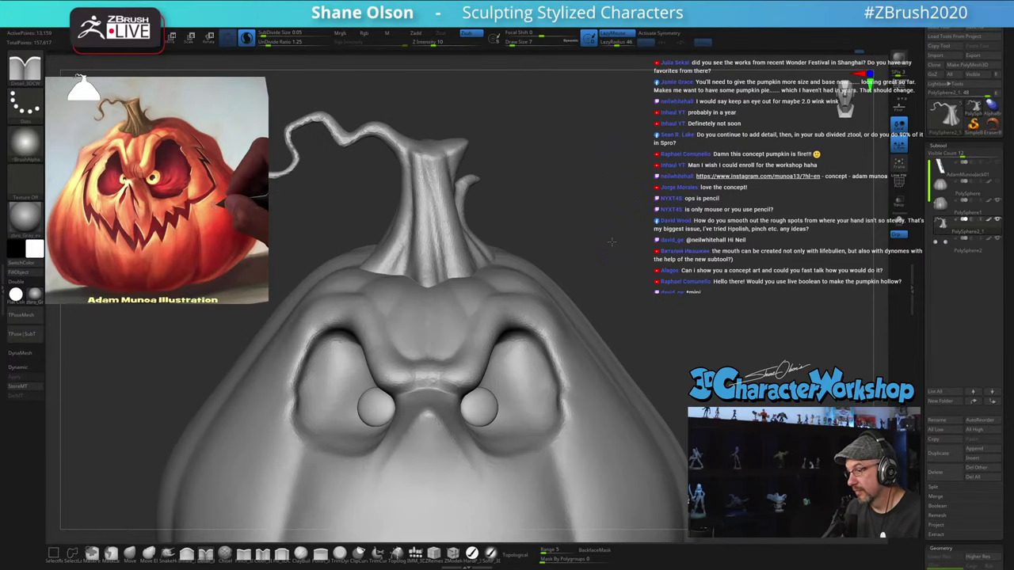
Step: Shorten the stem and draw the tendril inward with the Move Elastic brush, using draw sizes 62 and 44
alt+drag(611, 241, 673, 260)
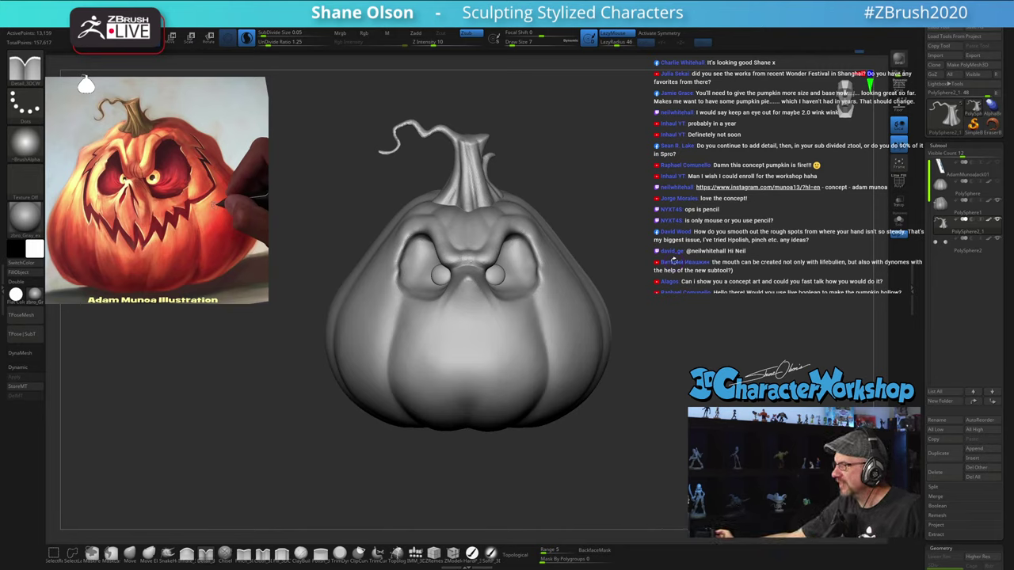
alt+drag(695, 257, 698, 259)
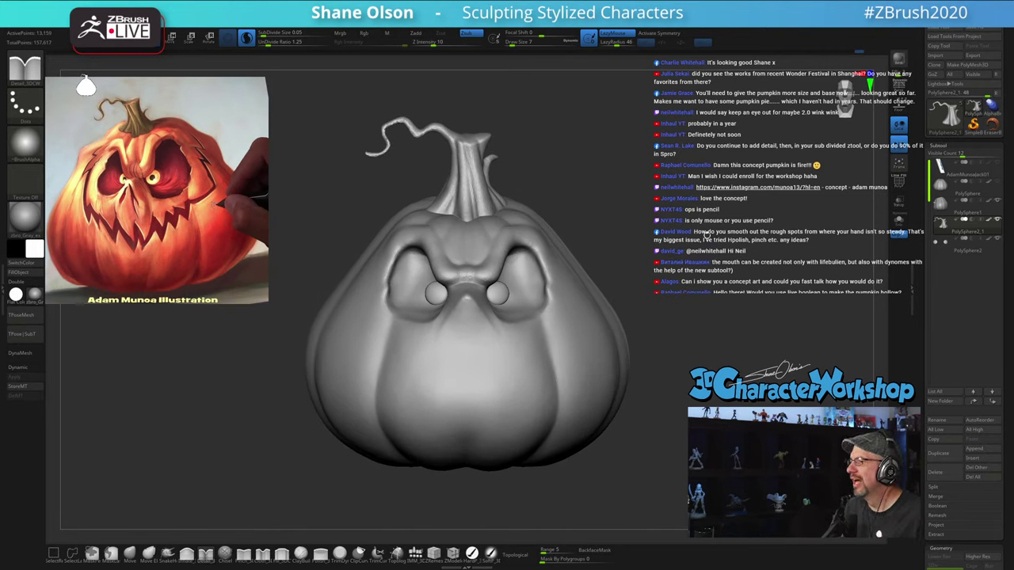
mouse_move(625, 211)
mouse_down()
mouse_move(610, 213)
mouse_move(644, 221)
mouse_move(635, 229)
mouse_move(643, 215)
mouse_up()
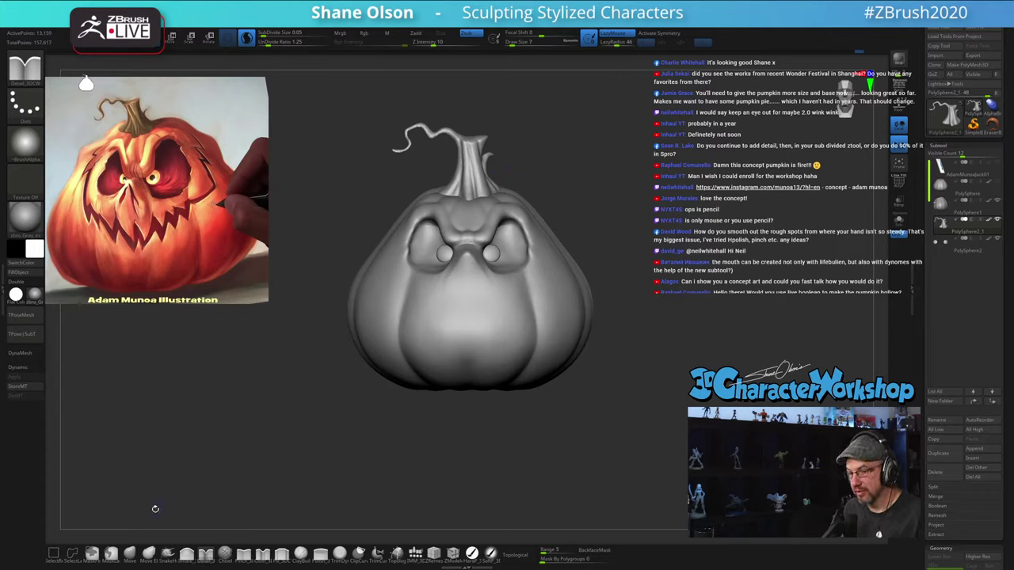
click(140, 552)
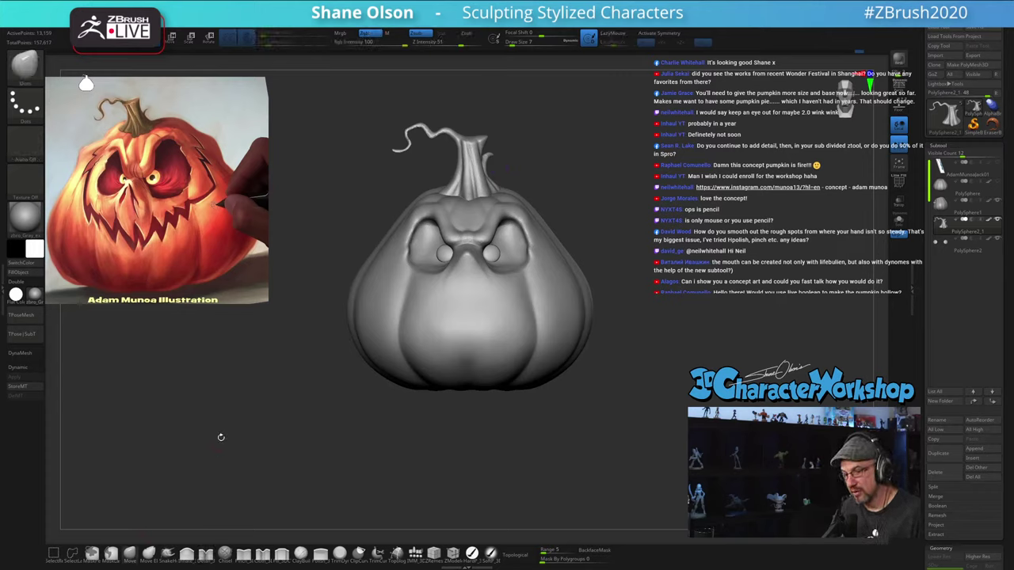
click(148, 552)
key(s)
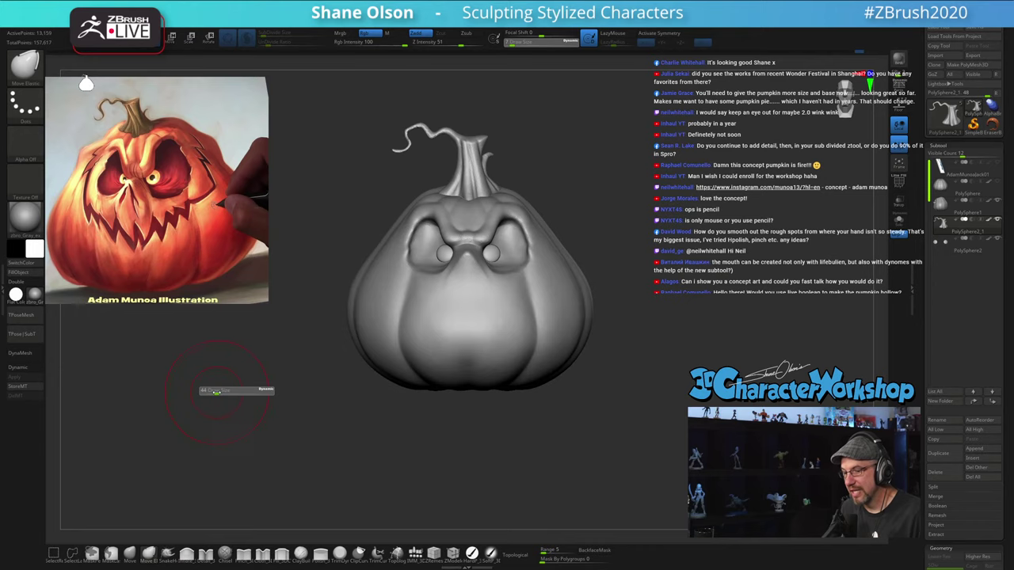
key(s)
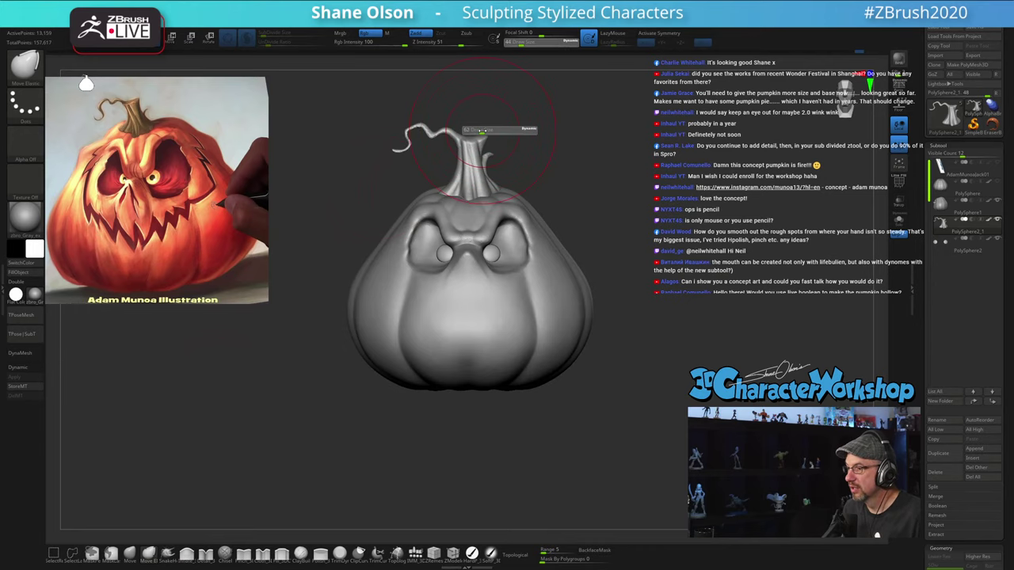
drag(474, 132, 471, 144)
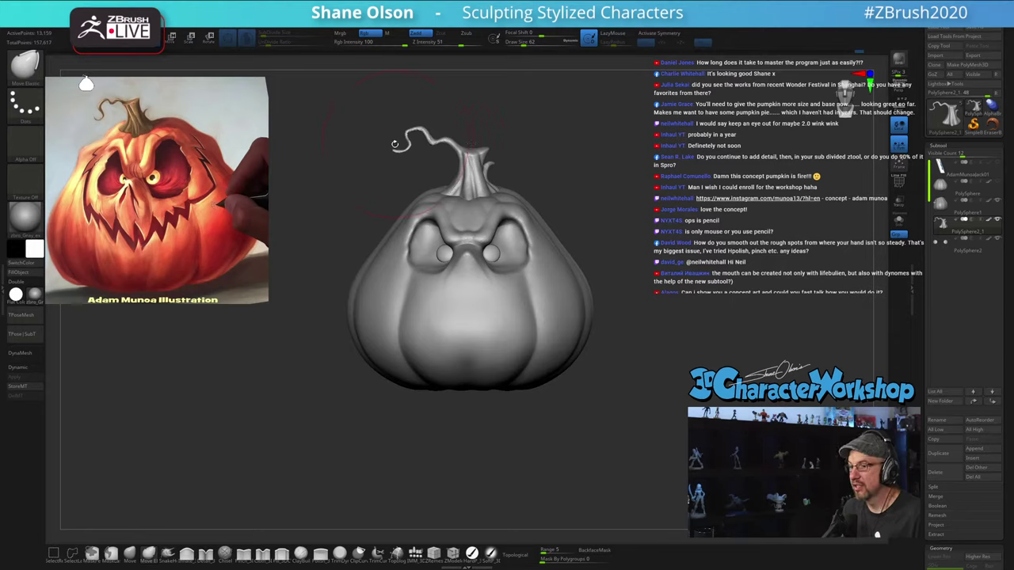
drag(405, 146, 427, 149)
key(s)
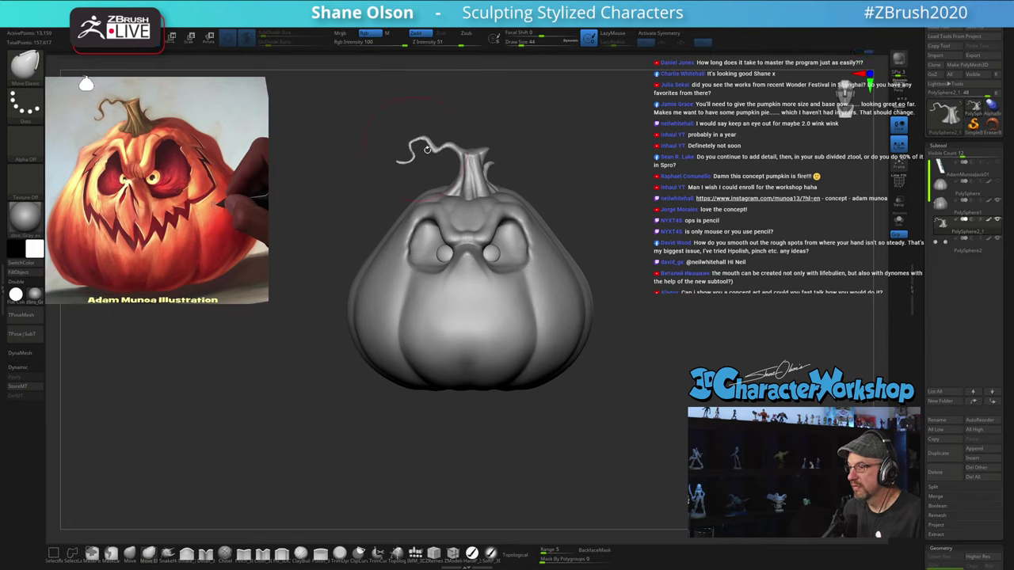
mouse_move(598, 137)
mouse_down()
mouse_move(564, 144)
mouse_move(640, 195)
mouse_move(624, 215)
mouse_up()
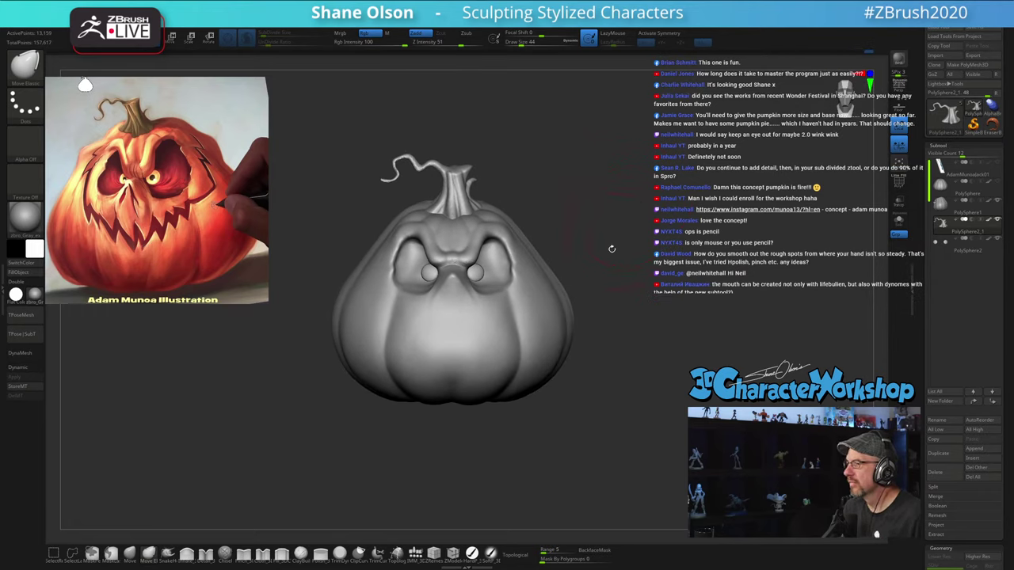
drag(611, 249, 630, 262)
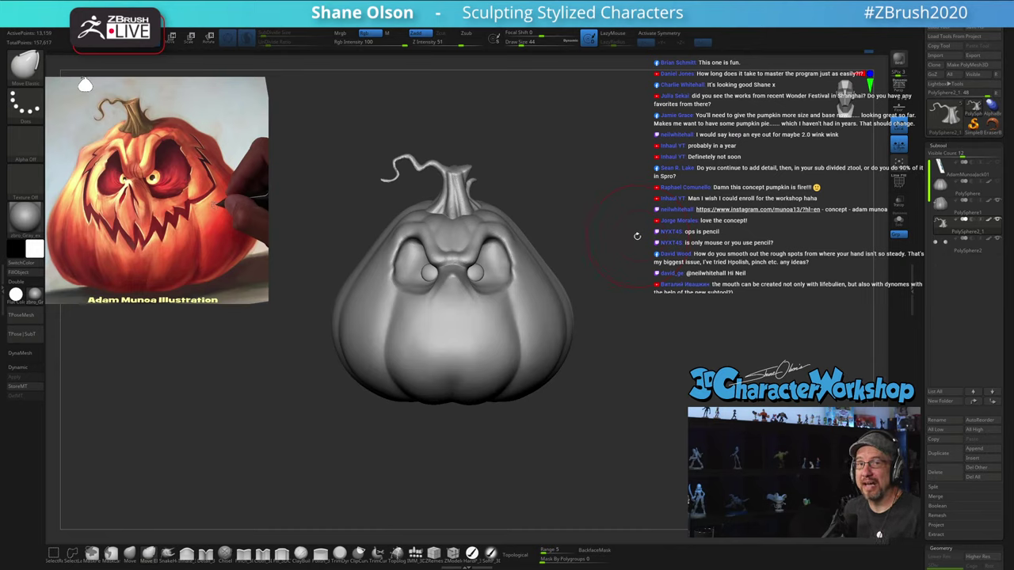
mouse_move(637, 236)
mouse_down()
mouse_move(592, 232)
mouse_move(617, 230)
mouse_move(628, 246)
mouse_move(653, 241)
mouse_move(643, 258)
mouse_move(655, 267)
mouse_move(736, 255)
mouse_move(647, 229)
mouse_up()
key(s)
click(623, 247)
key(s)
click(679, 247)
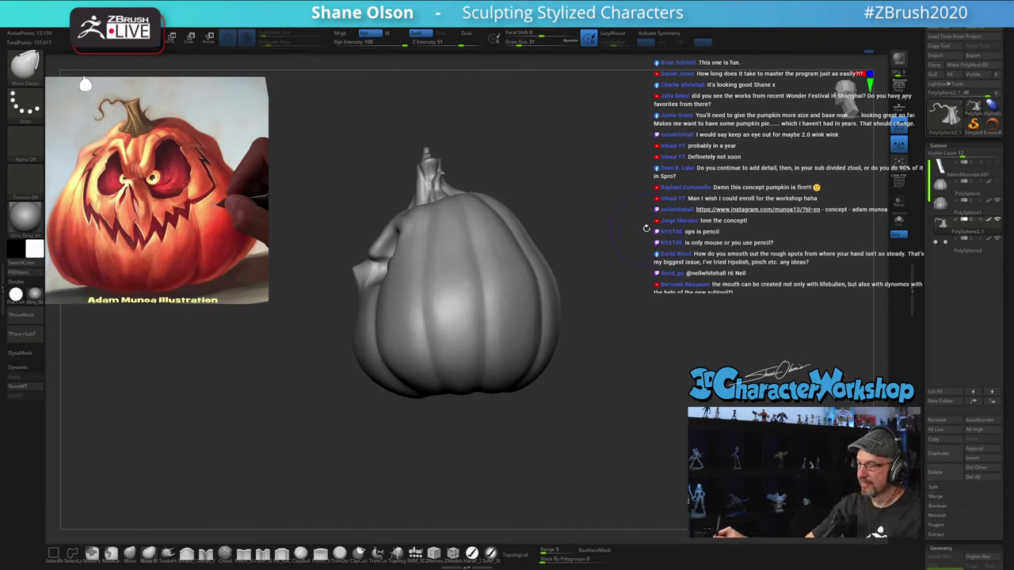
Step: Select the pumpkin body and adjust the profile just under the nose with the Move brush at draw sizes 27 and 23
alt+drag(373, 412, 448, 440)
drag(427, 344, 443, 344)
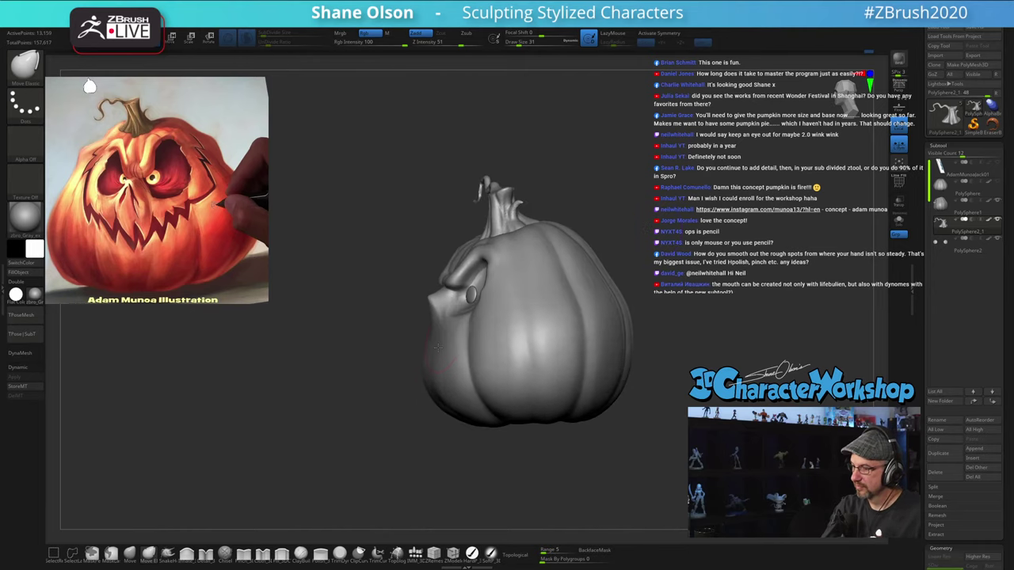
alt+click(442, 351)
click(130, 554)
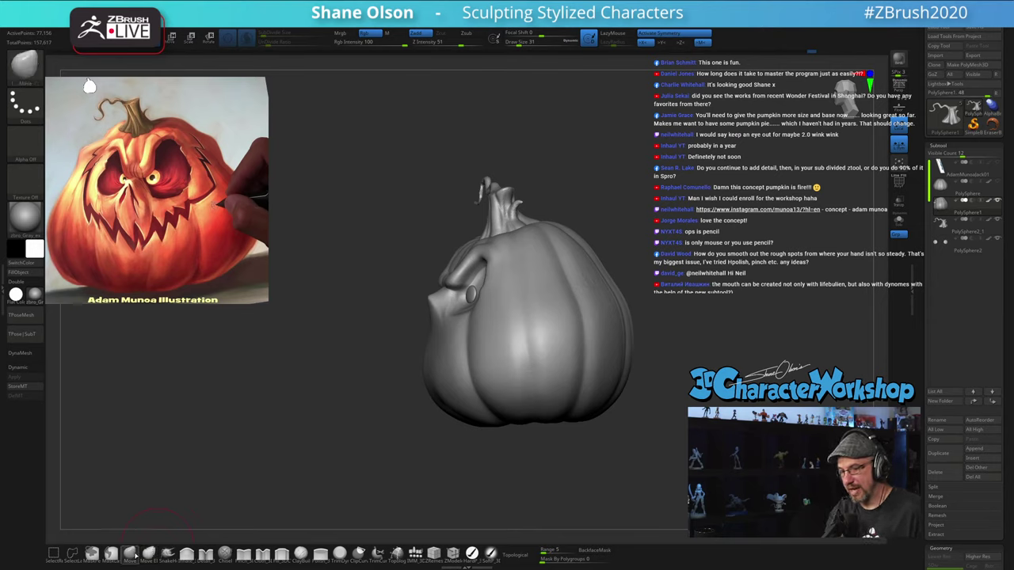
key(s)
drag(339, 442, 335, 442)
alt+drag(369, 376, 367, 379)
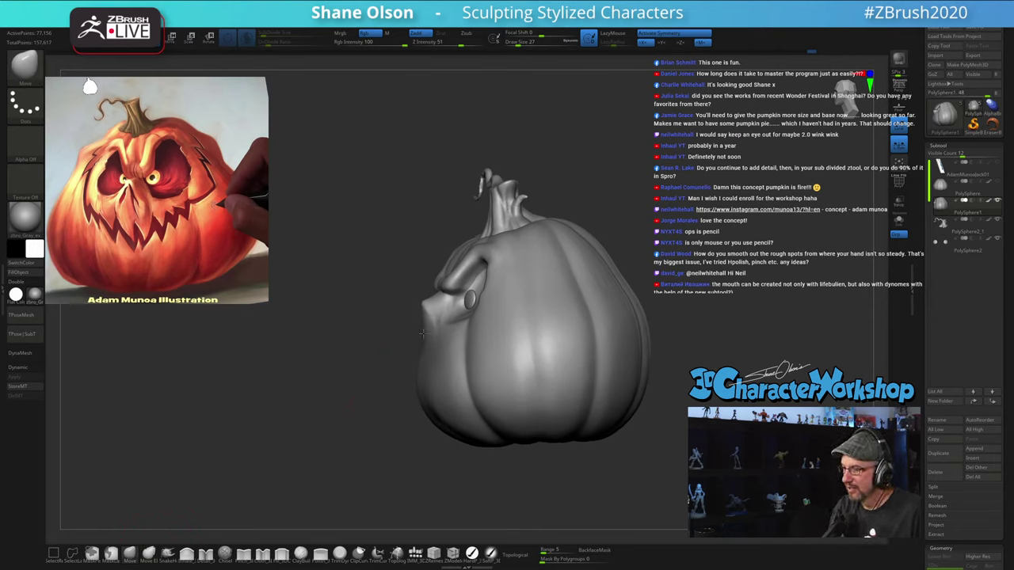
key(bracketleft)
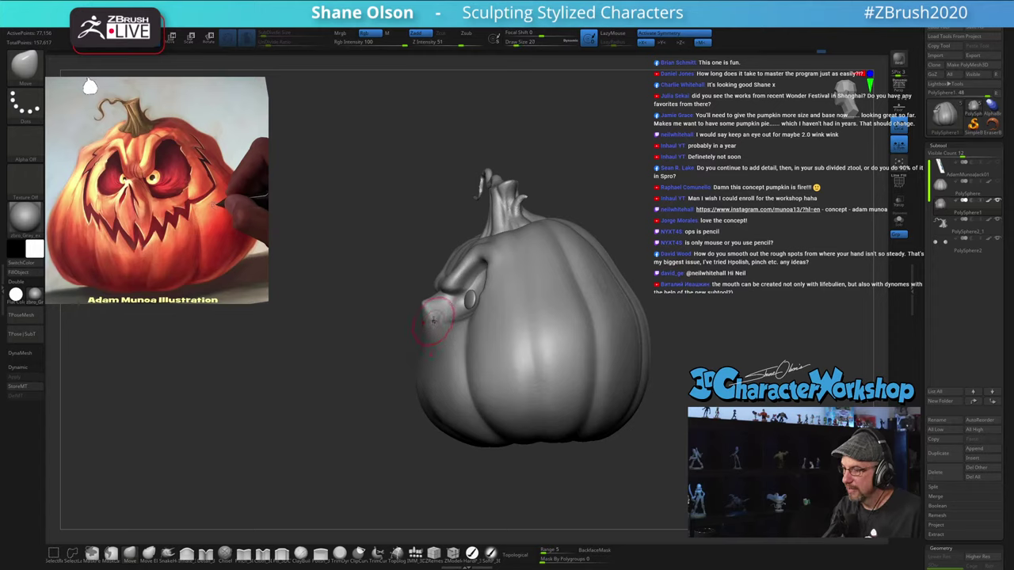
key(])
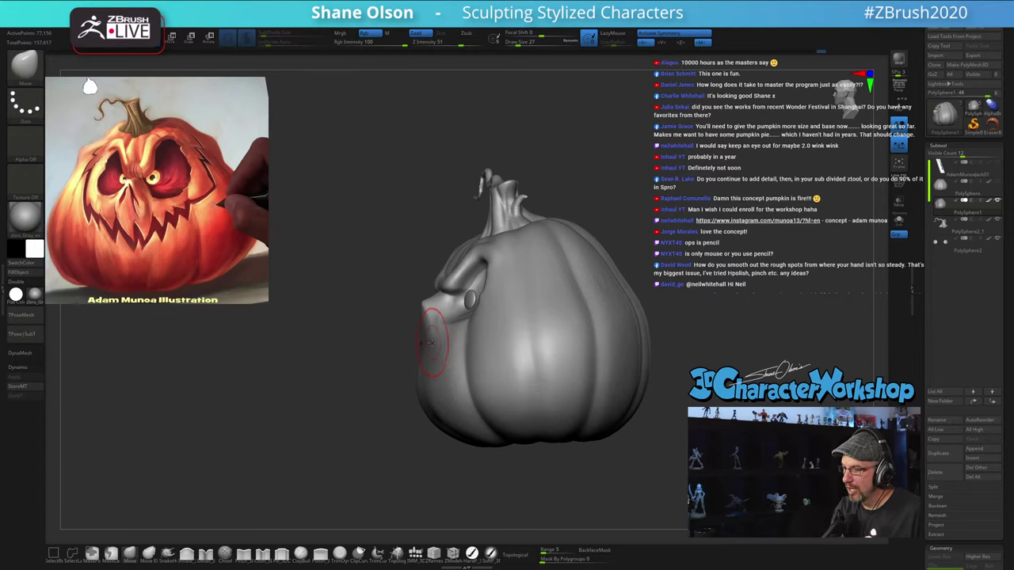
Step: Shape the nose and the area beneath it from both sides at draw sizes 22 and 16, smoothing the transition into the face
right_drag(432, 367, 457, 364)
mouse_move(566, 313)
alt+mouse_down()
mouse_move(664, 324)
mouse_move(656, 298)
mouse_move(686, 309)
mouse_move(674, 299)
alt+mouse_up()
key(s)
key(])
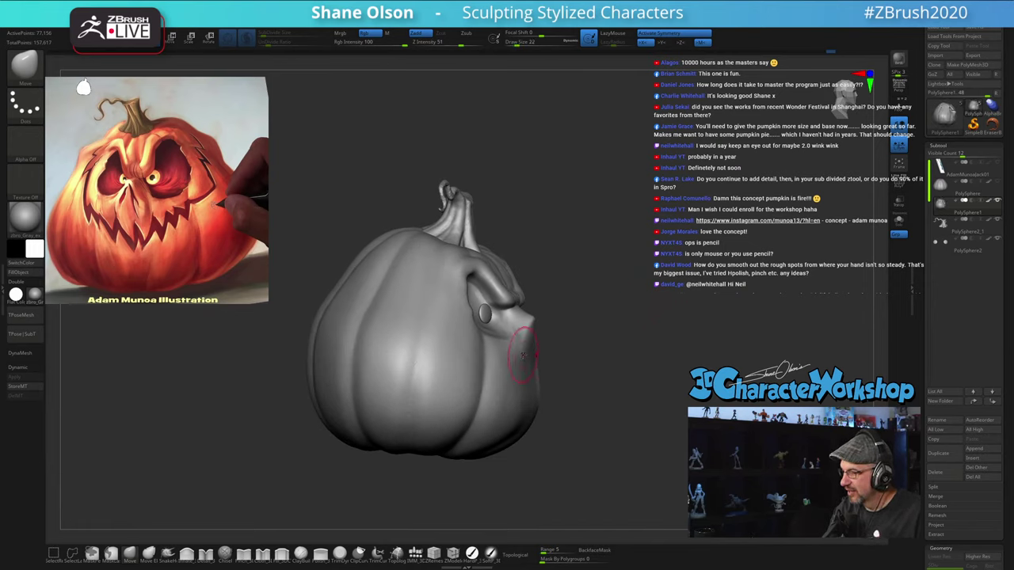
drag(573, 328, 550, 330)
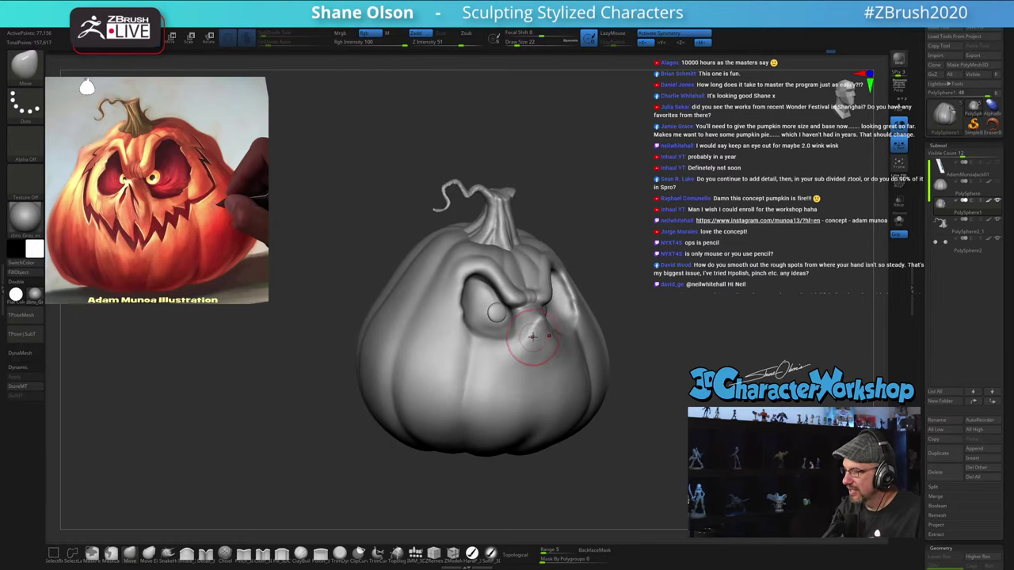
mouse_move(534, 343)
right_down()
mouse_move(549, 349)
mouse_move(519, 354)
right_up()
key([)
shift+drag(530, 361, 522, 356)
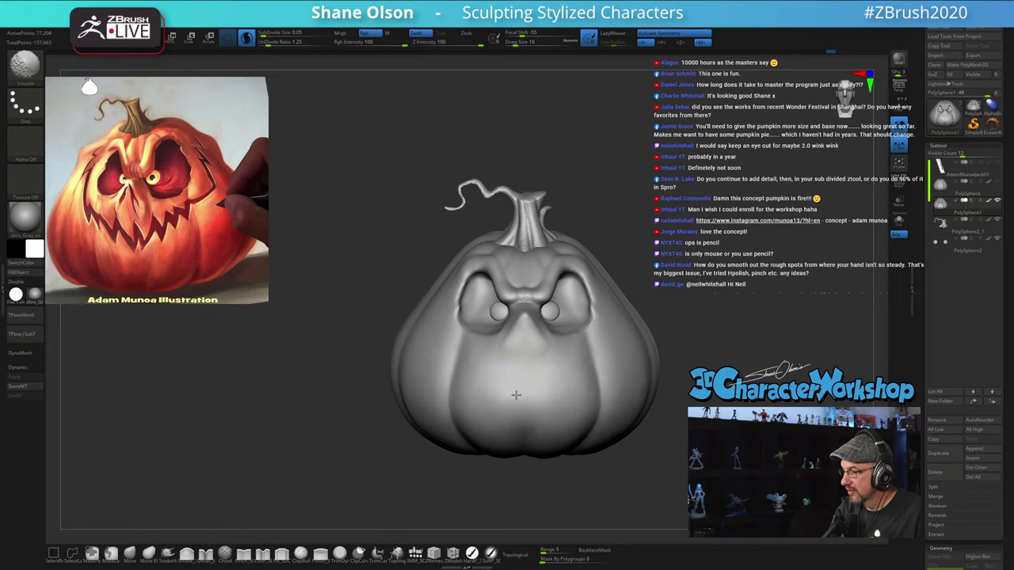
mouse_move(516, 394)
right_down()
mouse_move(578, 380)
mouse_move(570, 365)
mouse_move(570, 373)
mouse_move(539, 368)
right_up()
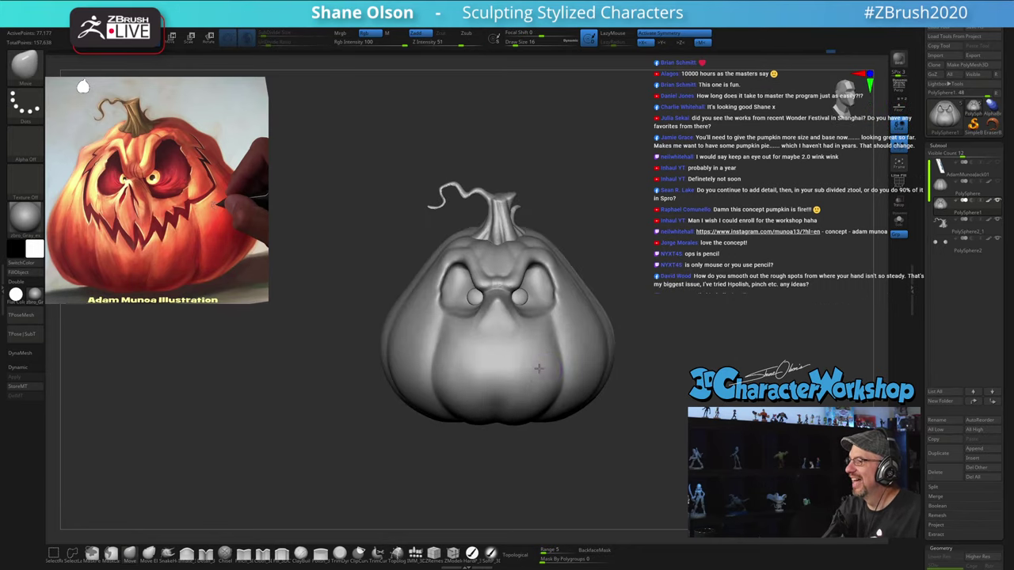
Step: Overlay the reference illustration on the pumpkin, enlarged and semi-transparent, to compare the model's proportions with the artwork
alt+right_drag(612, 243, 580, 243)
right_drag(579, 243, 620, 260)
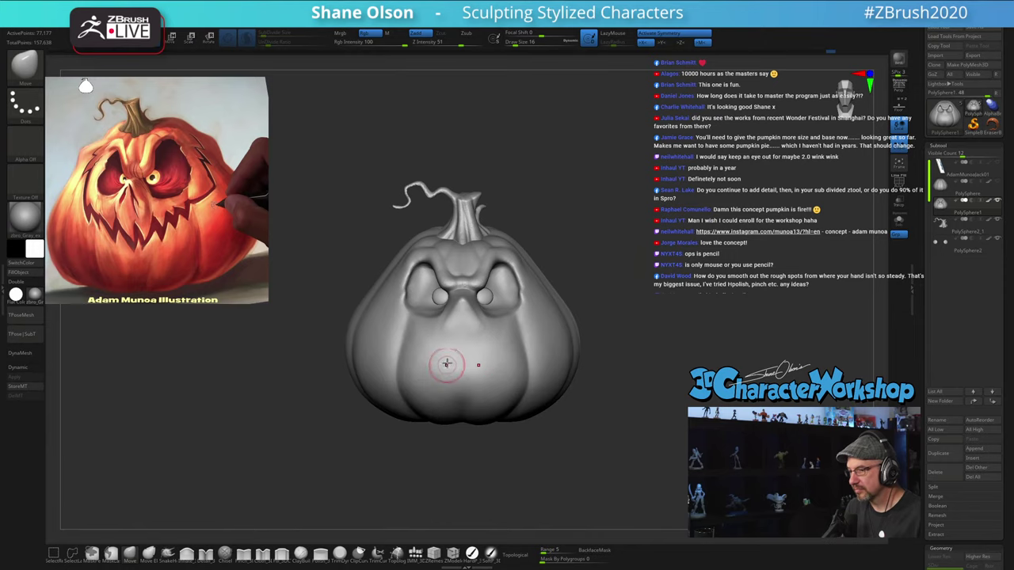
mouse_move(606, 293)
mouse_down()
mouse_move(572, 295)
mouse_move(604, 297)
mouse_up()
key(z)
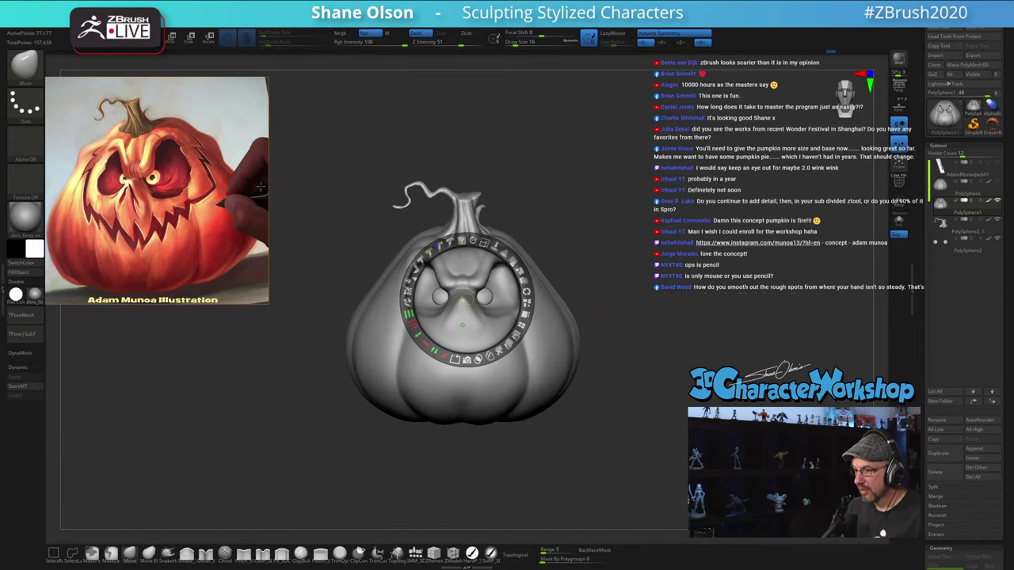
drag(467, 299, 270, 275)
drag(299, 221, 234, 203)
drag(274, 240, 445, 278)
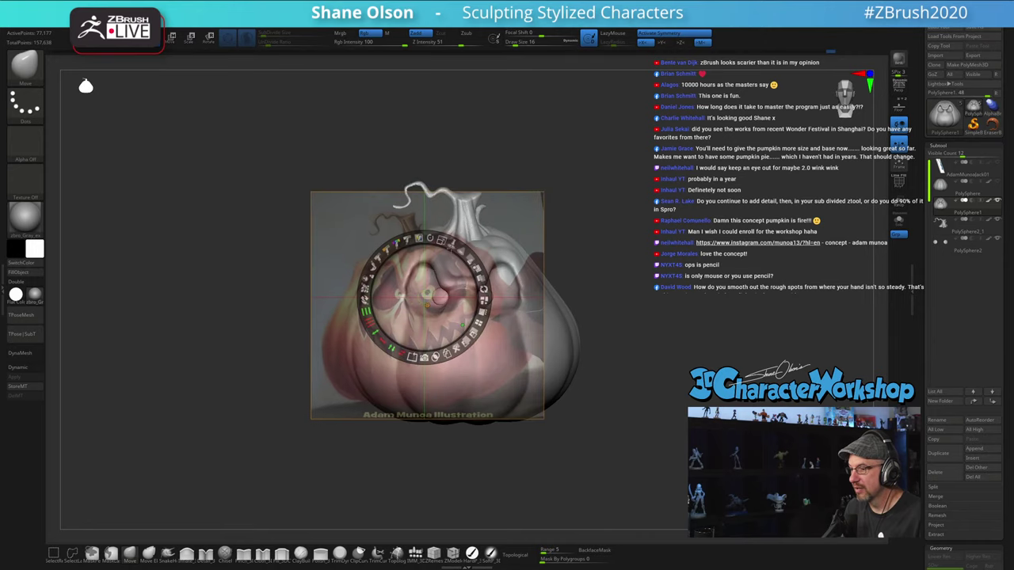
drag(441, 239, 455, 244)
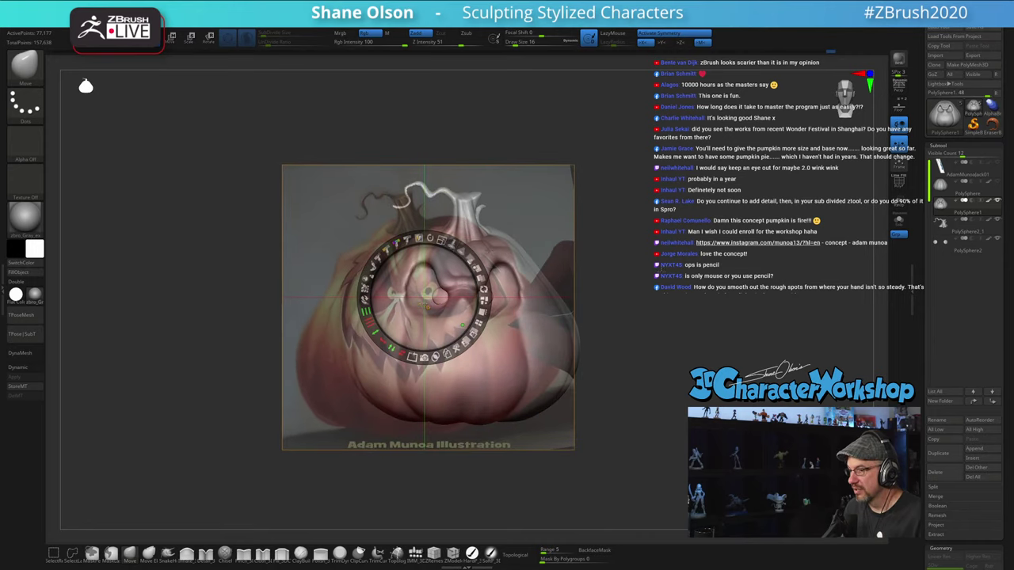
drag(663, 273, 723, 406)
key(z)
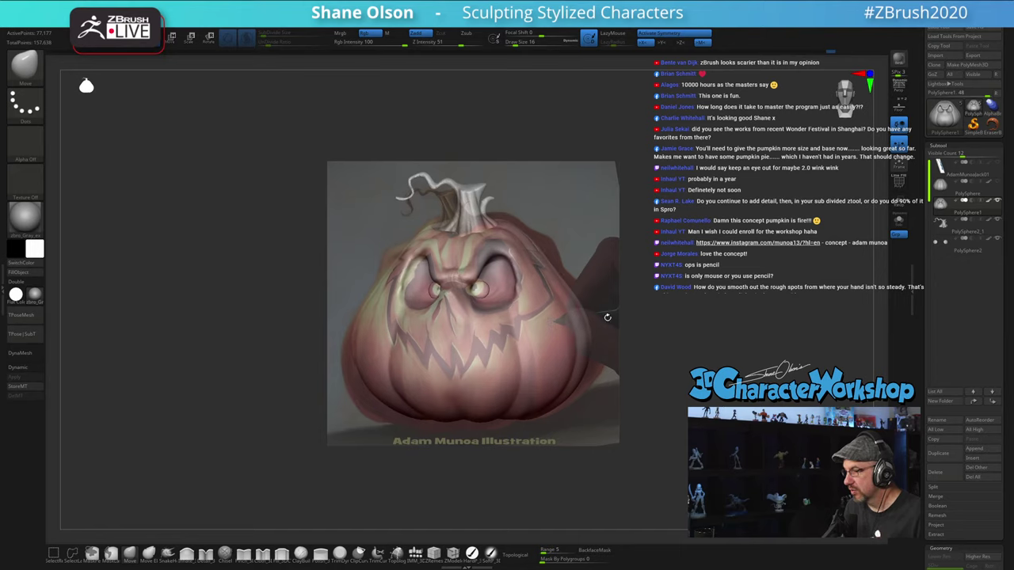
Step: Move the reference illustration back beside the model, restoring its full opacity and shrinking it
drag(768, 371, 745, 370)
key(z)
click(575, 343)
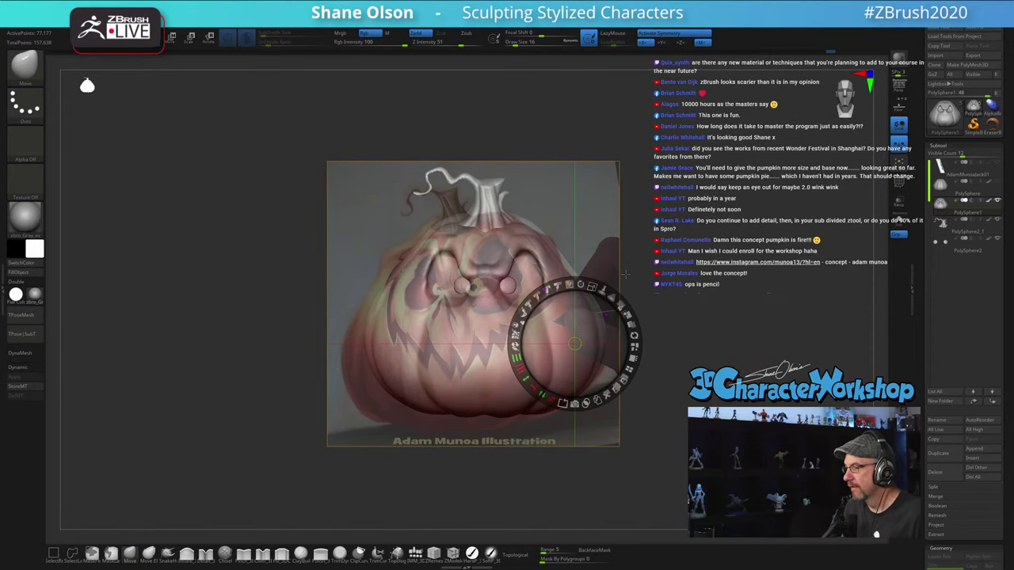
drag(634, 326, 607, 383)
drag(583, 347, 313, 275)
drag(322, 214, 243, 234)
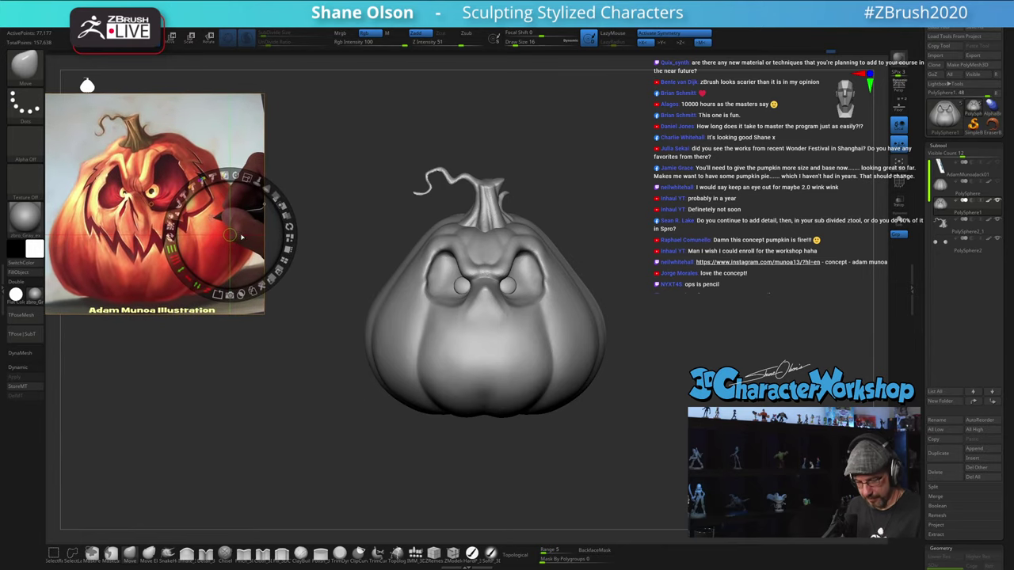
key(z)
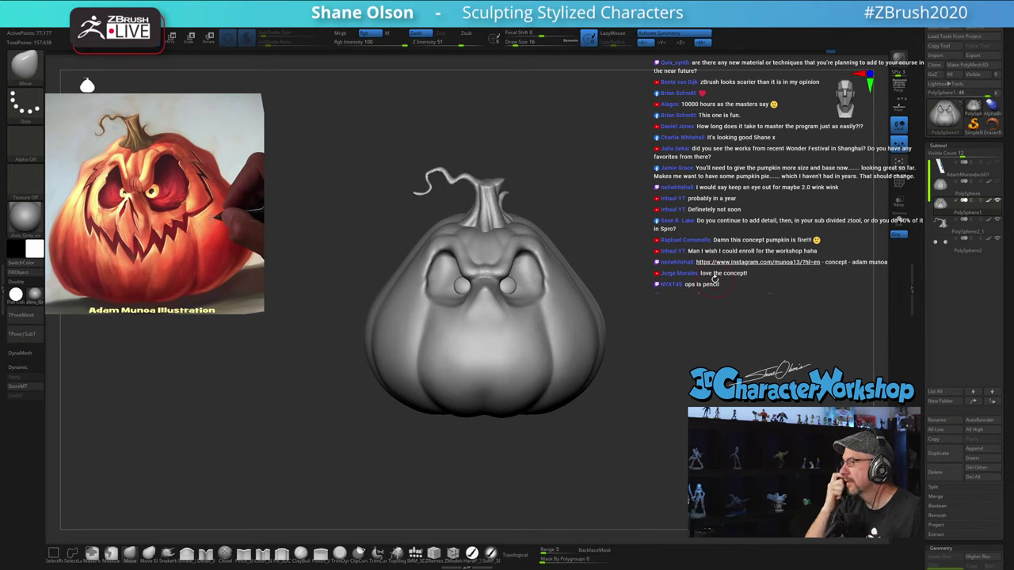
Step: Examine the pumpkin's front and three-quarter views against the reference illustration
mouse_move(645, 377)
mouse_down()
mouse_move(699, 375)
mouse_move(642, 373)
mouse_up()
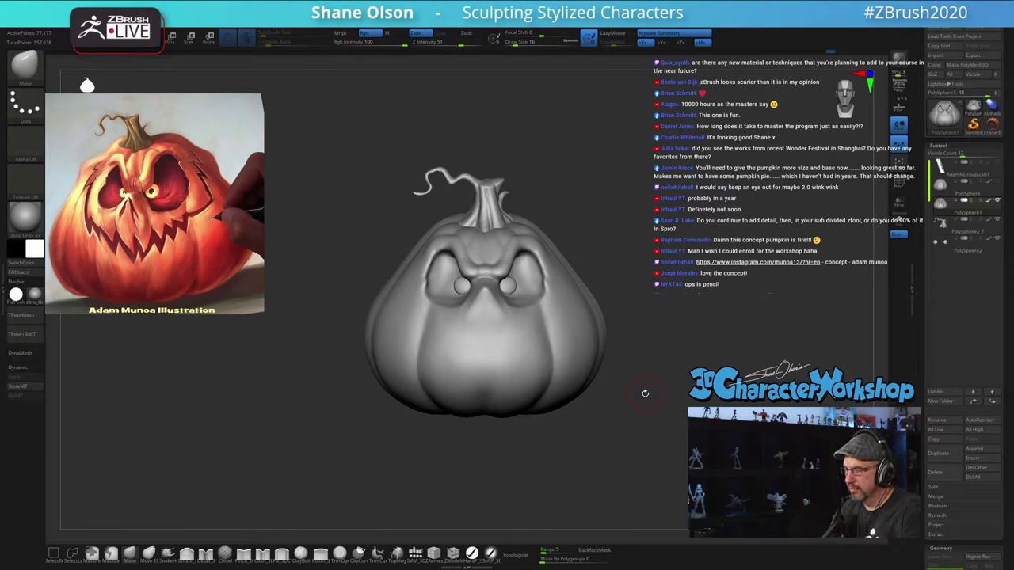
drag(631, 406, 611, 403)
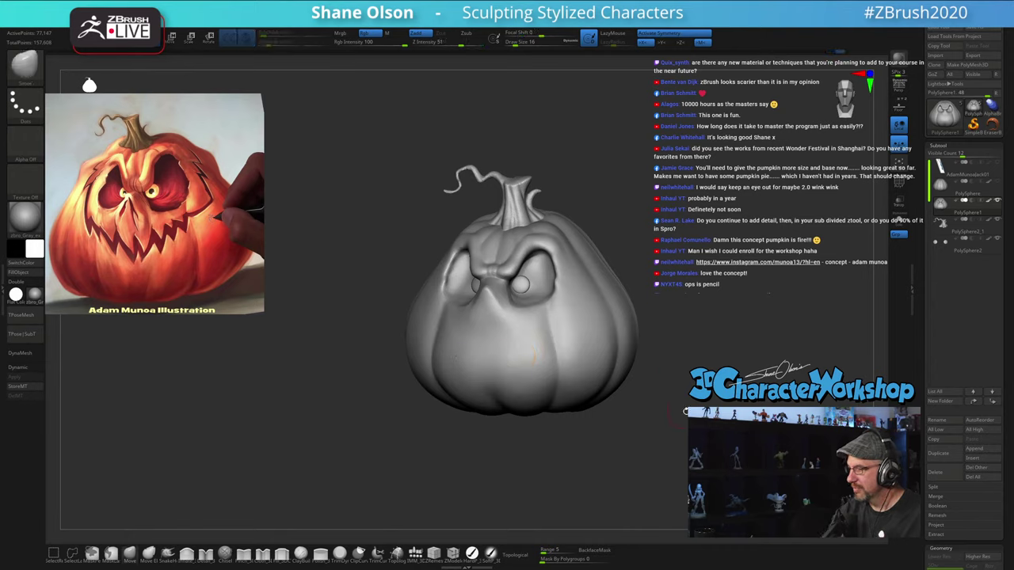
mouse_move(736, 420)
mouse_down()
mouse_move(819, 419)
mouse_move(663, 416)
mouse_move(739, 408)
mouse_up()
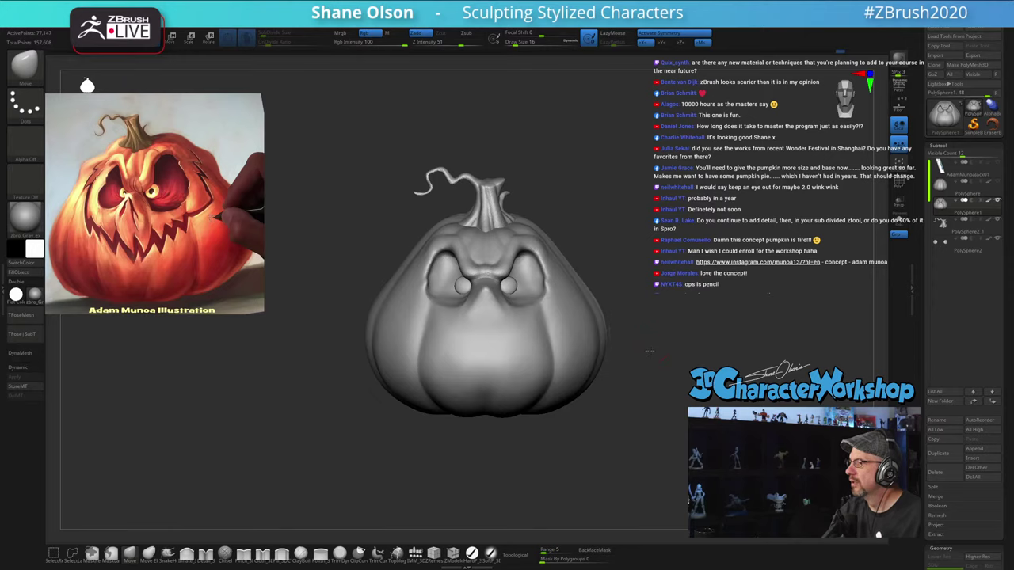
alt+drag(650, 351, 647, 362)
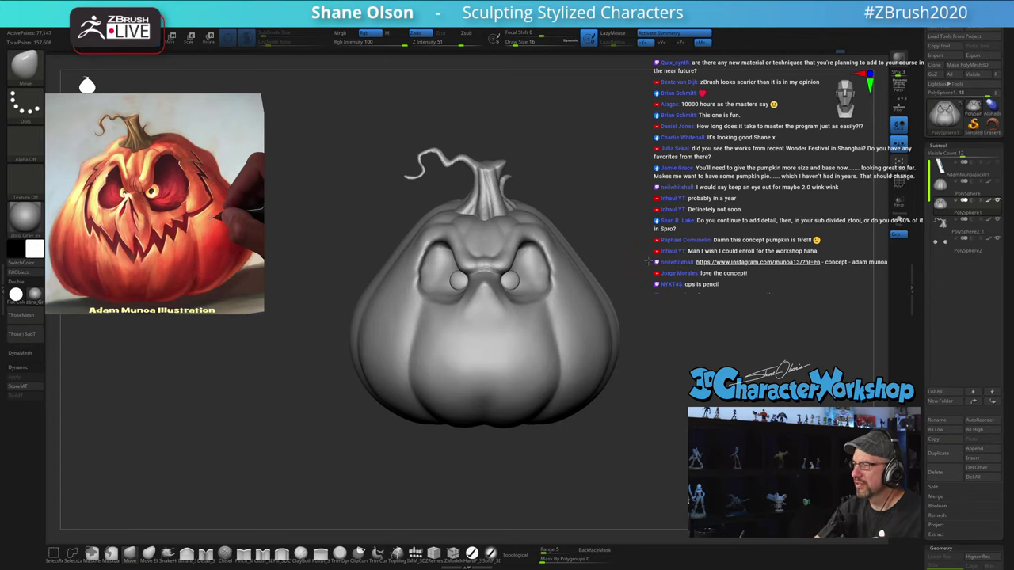
alt+drag(648, 262, 629, 299)
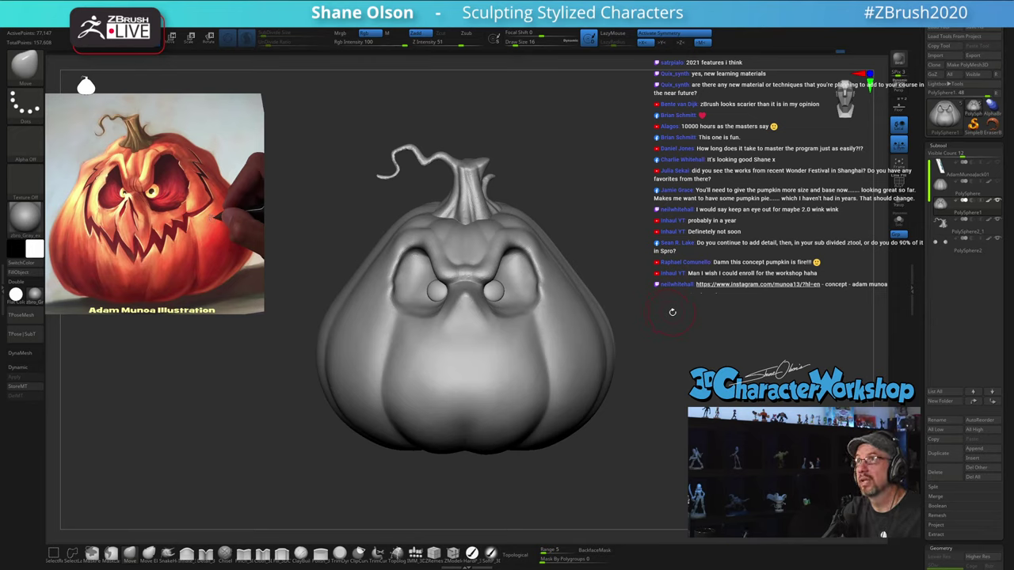
mouse_move(670, 290)
alt+mouse_down()
mouse_move(668, 298)
mouse_move(684, 275)
mouse_move(681, 291)
alt+mouse_up()
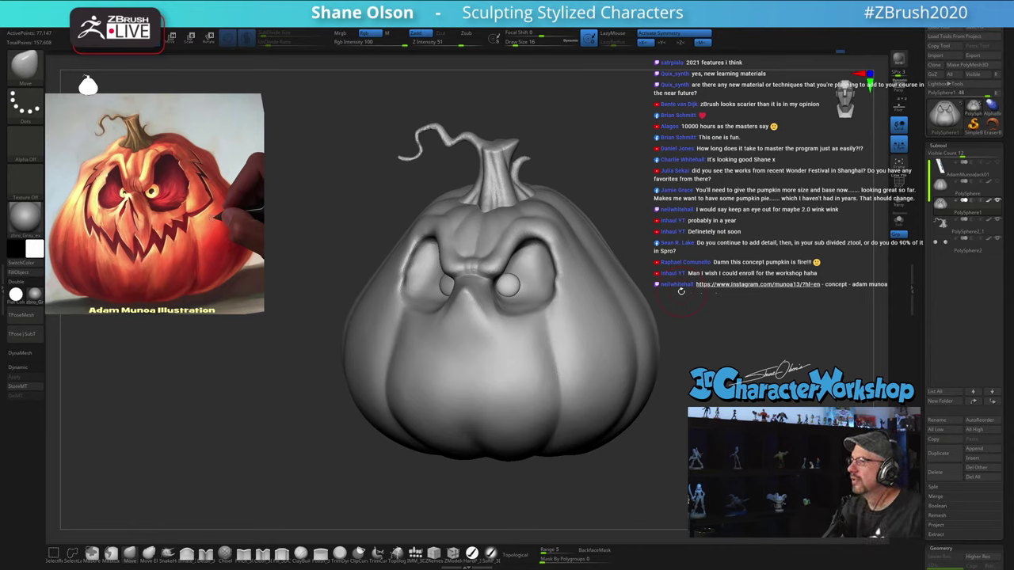
drag(701, 298, 701, 309)
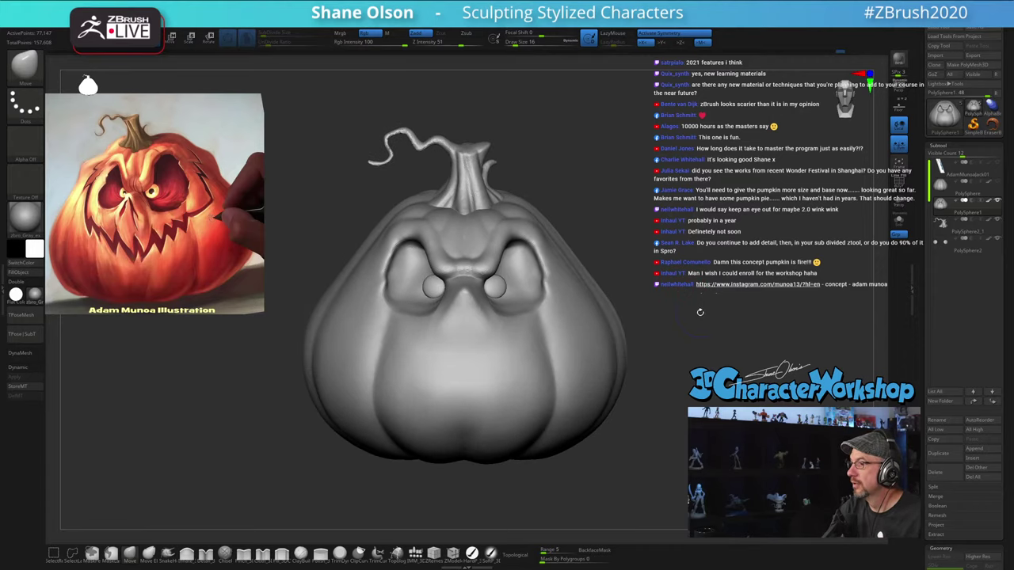
Step: Refine the face around the nose and the lower eye-socket rims with the Move brush at draw sizes 12 and 18
mouse_move(658, 236)
mouse_down()
mouse_move(683, 204)
mouse_move(670, 219)
mouse_up()
key(s)
shift+drag(648, 307, 660, 367)
mouse_move(611, 309)
shift+mouse_down()
mouse_move(628, 446)
mouse_move(765, 445)
shift+mouse_up()
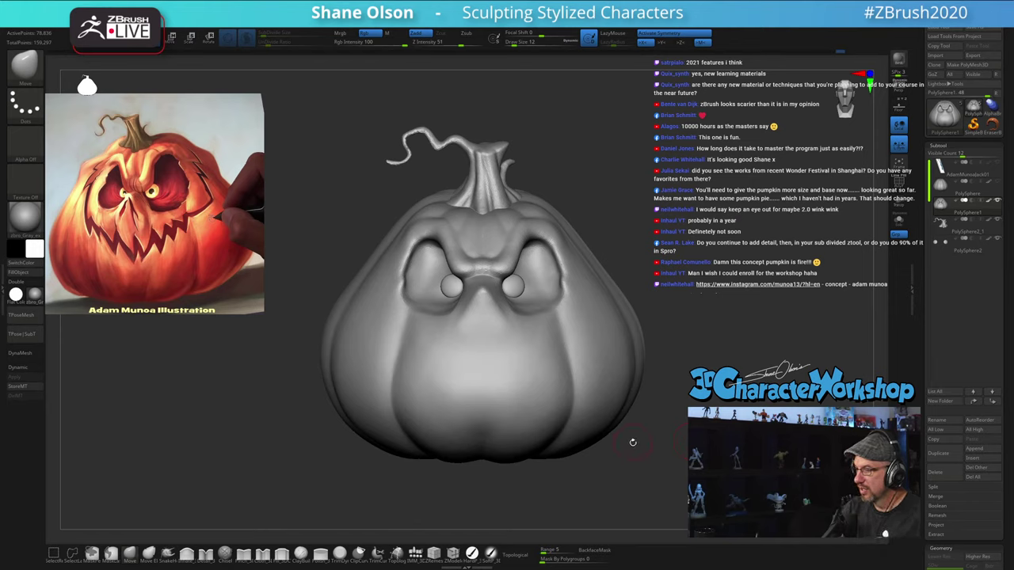
mouse_move(588, 480)
mouse_down()
mouse_move(568, 485)
mouse_move(582, 494)
mouse_up()
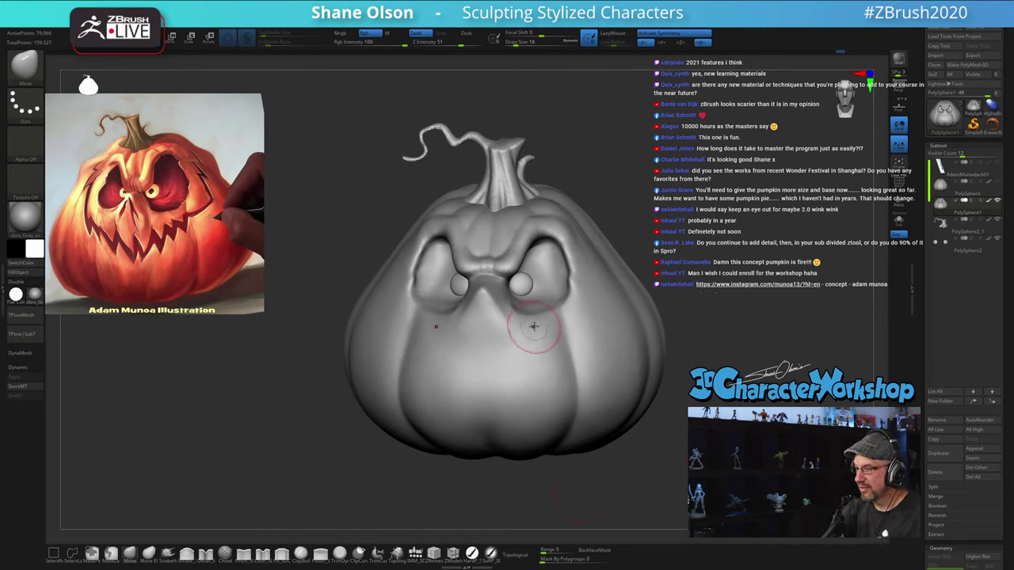
ctrl+right_drag(562, 274, 551, 320)
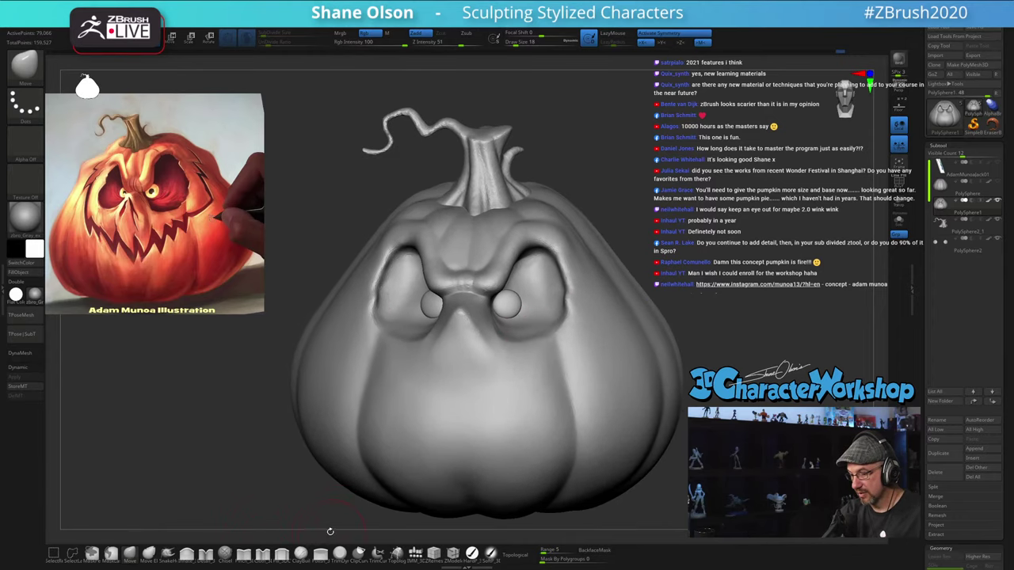
Step: Isolate the pumpkin body and build up the inner area of the eye sockets with the ClayBuildup brush at draw size 7
click(300, 552)
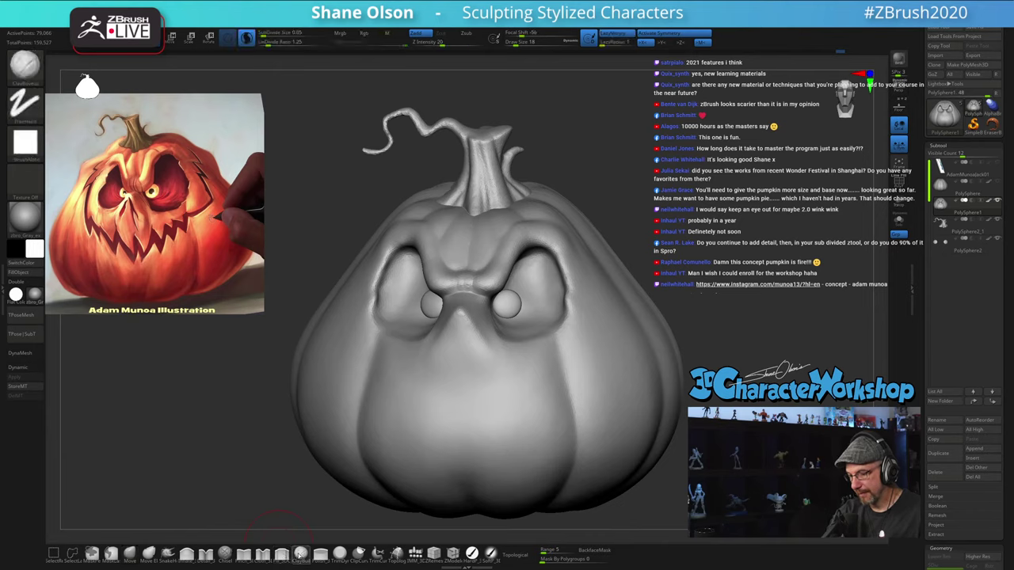
key(s)
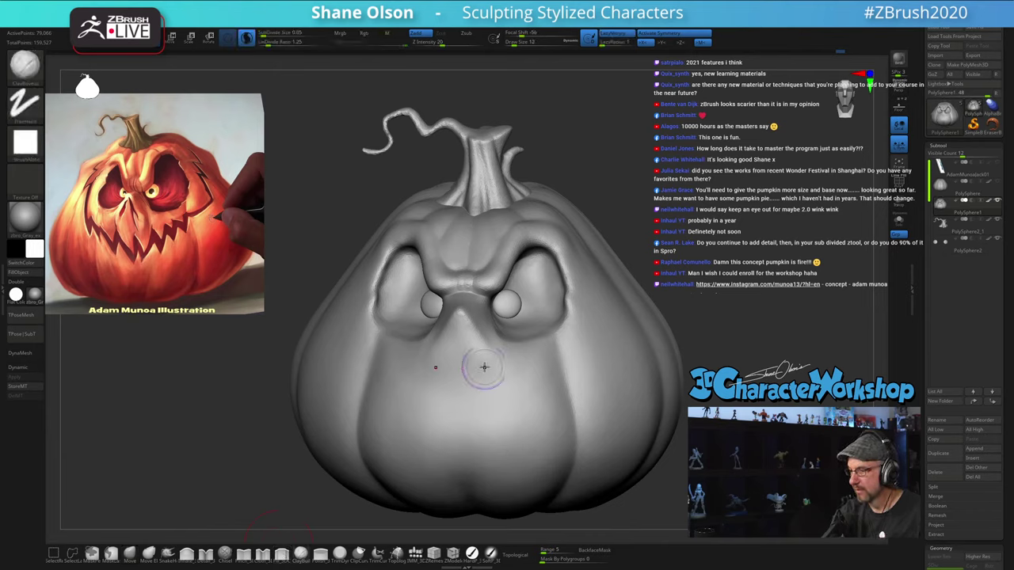
key(s)
drag(511, 305, 517, 281)
key(ctrl+z)
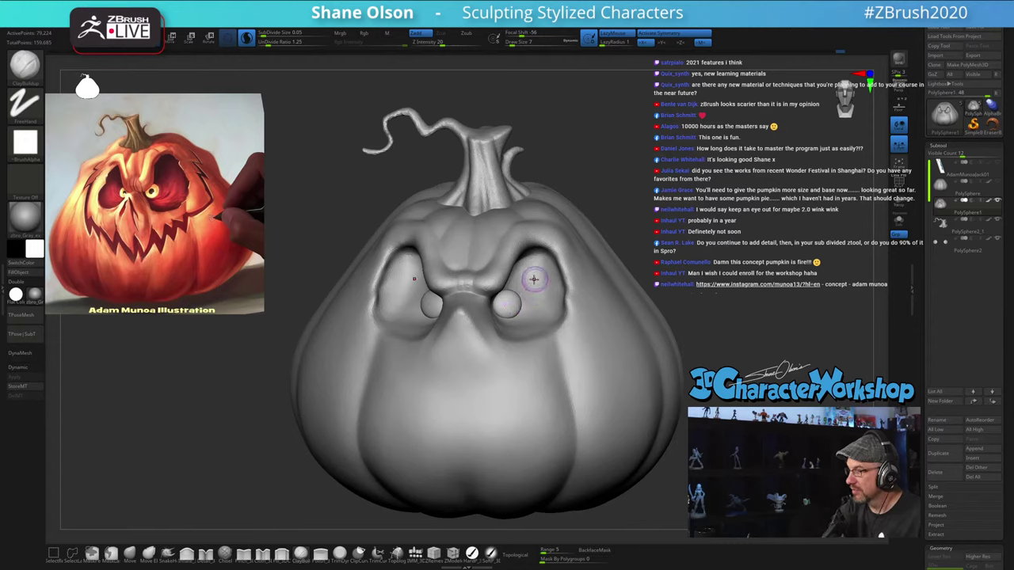
click(899, 221)
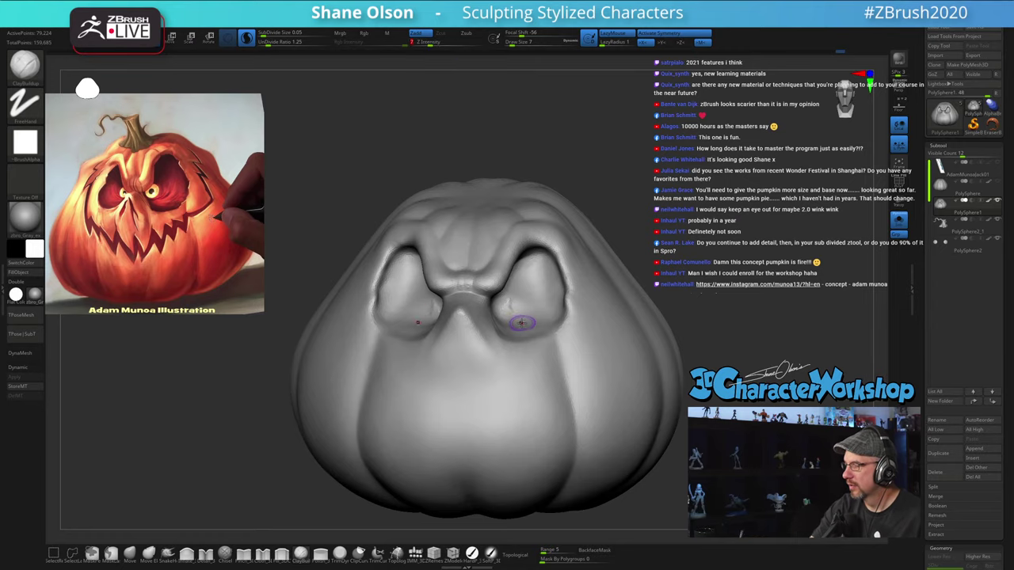
drag(505, 297, 536, 284)
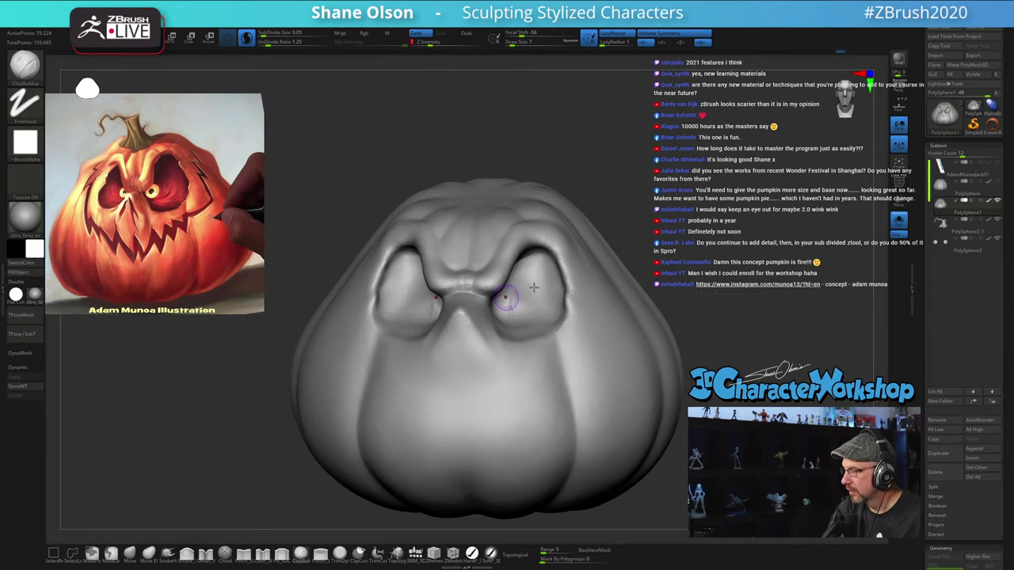
Step: Switch to the relaunched ZBrush, move its Home Page window aside and dismiss the notice dialog
key(alt+Tab)
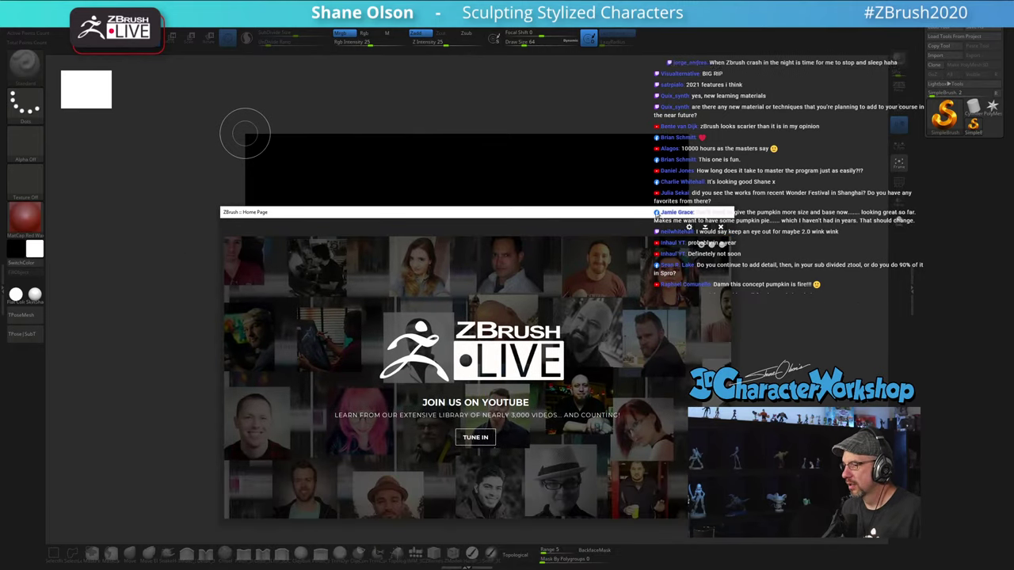
drag(647, 159, 481, 36)
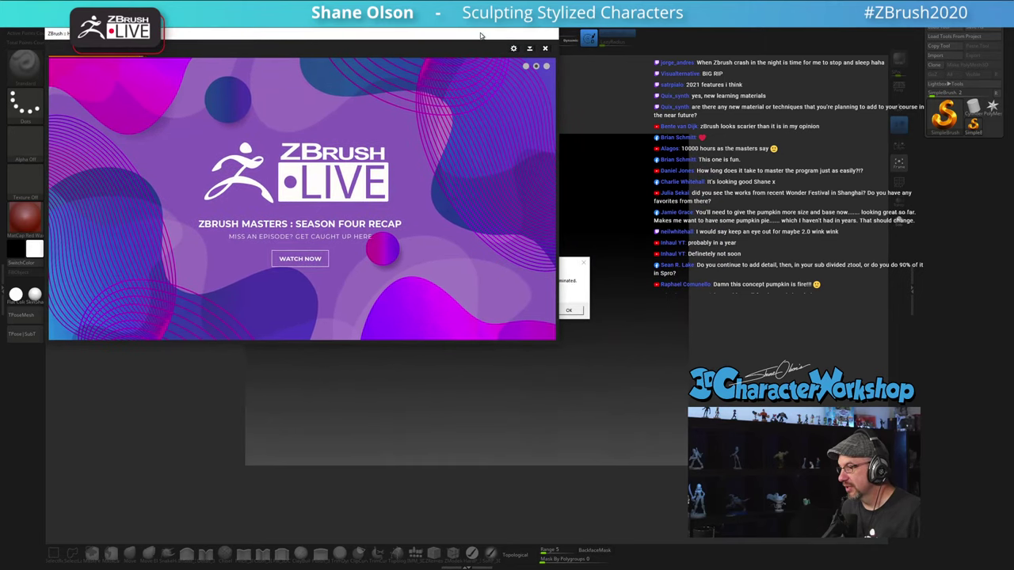
click(574, 311)
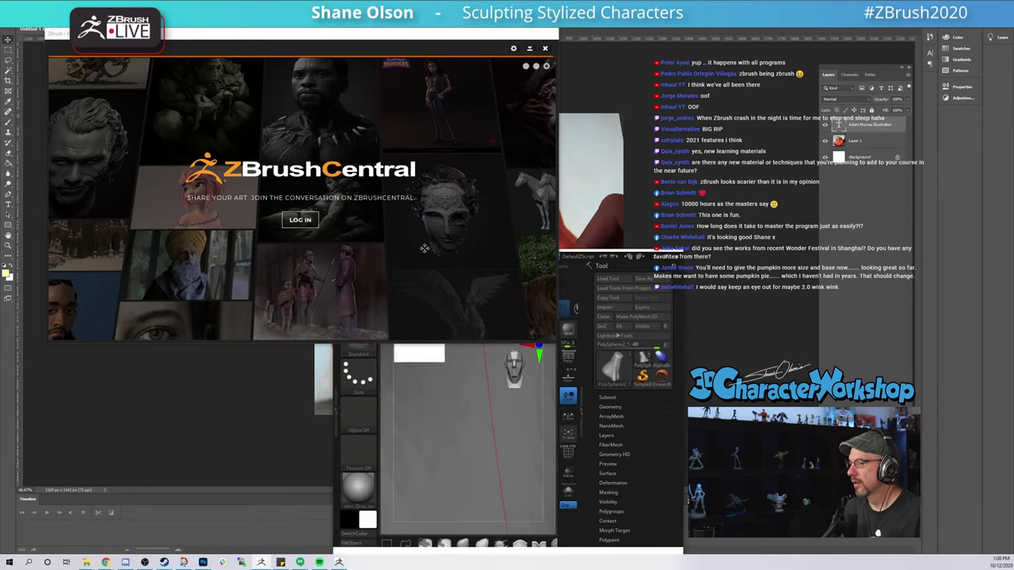
Step: Close the ZBrushCentral start window and frame the whole pumpkin in the front view
click(545, 49)
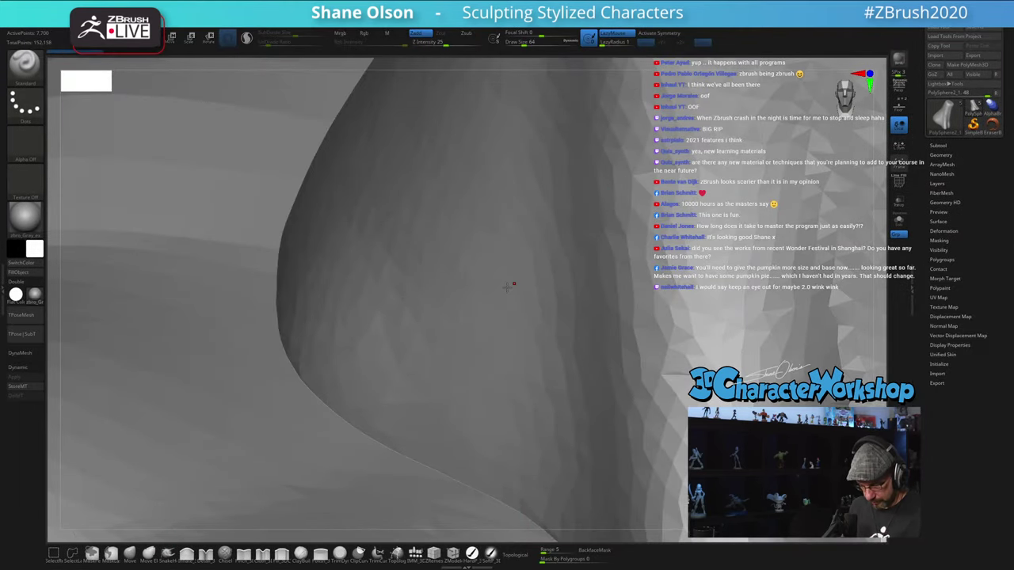
key(f)
drag(741, 193, 799, 206)
alt+drag(847, 372, 573, 411)
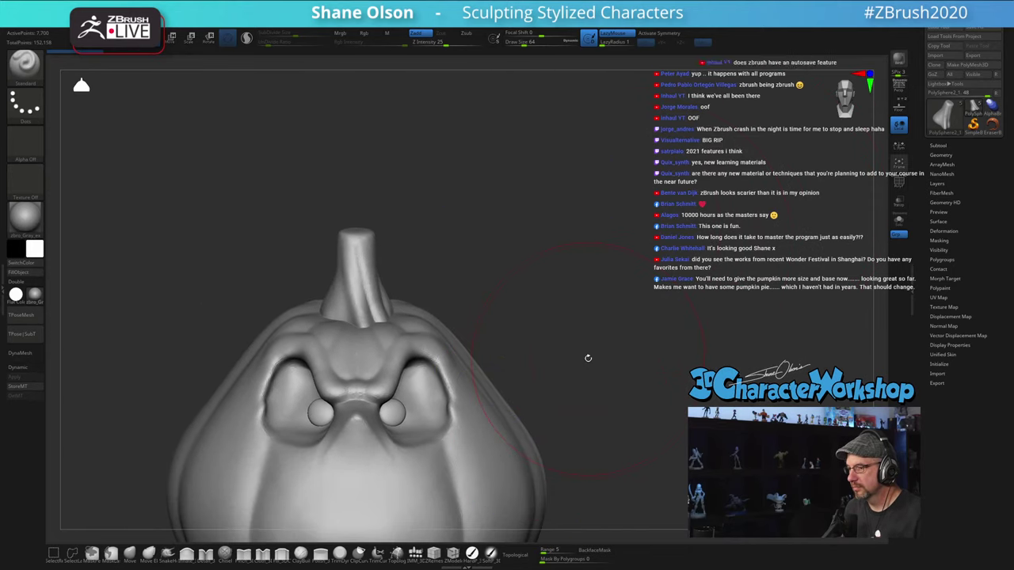
alt+drag(588, 358, 679, 219)
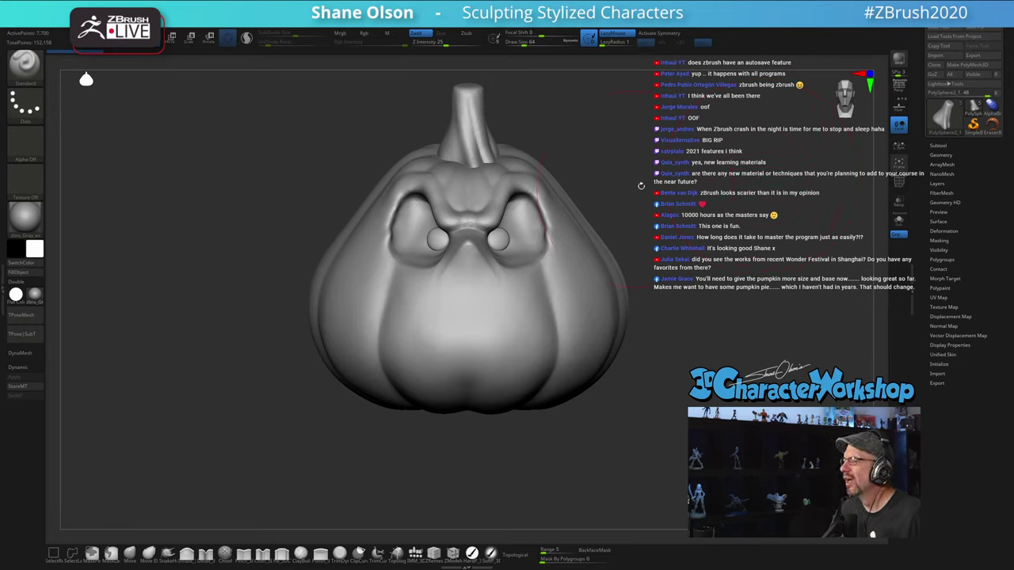
Step: Set the brush draw size to 25, keeping the pumpkin facing front
key(s)
drag(667, 180, 661, 180)
mouse_move(659, 141)
alt+mouse_down()
mouse_move(611, 202)
mouse_move(530, 216)
alt+mouse_up()
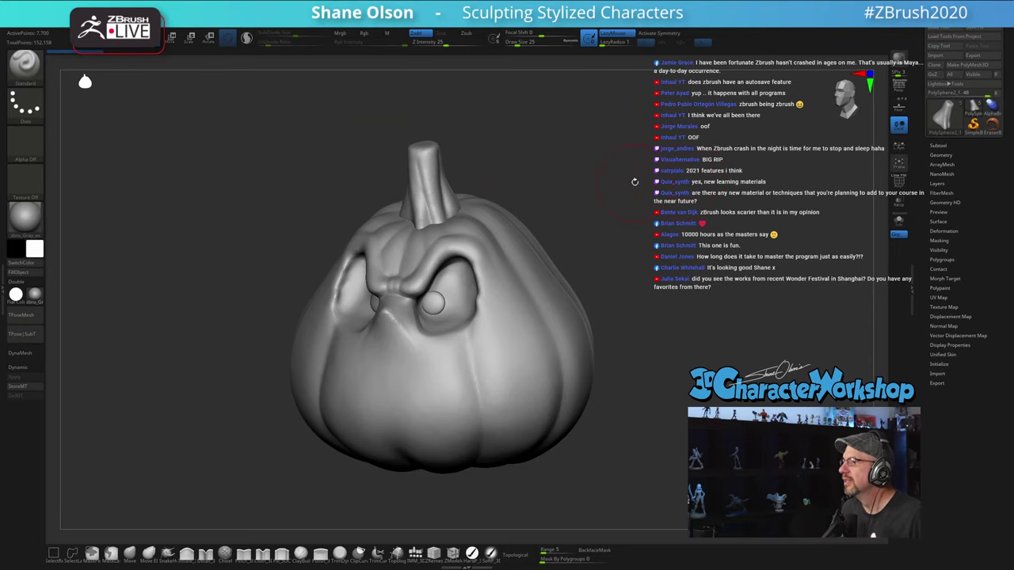
shift+drag(634, 182, 643, 178)
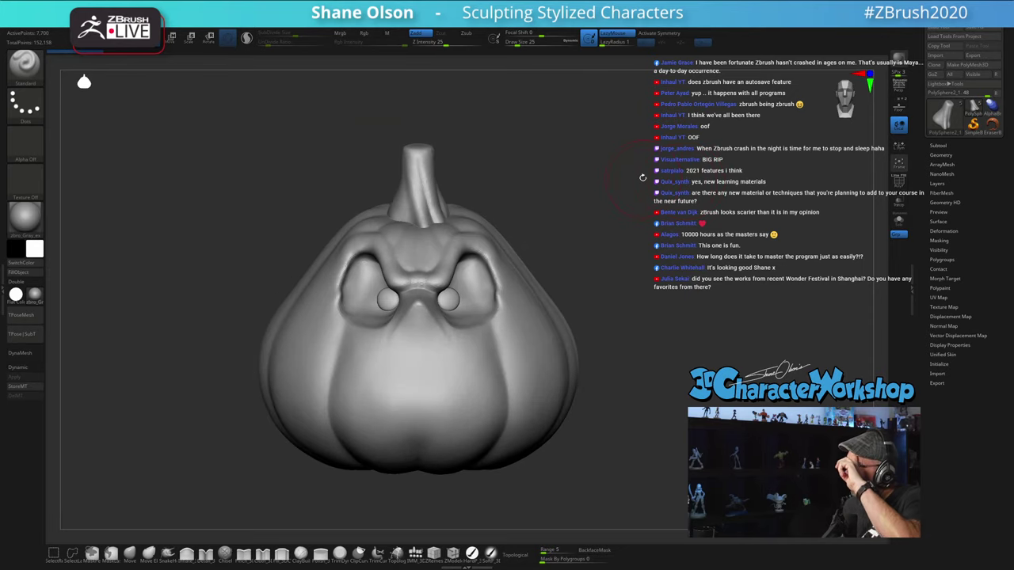
Step: Uncover the pumpkin reference illustration in Photoshop to study it, and return to the maximized ZBrush window
click(996, 5)
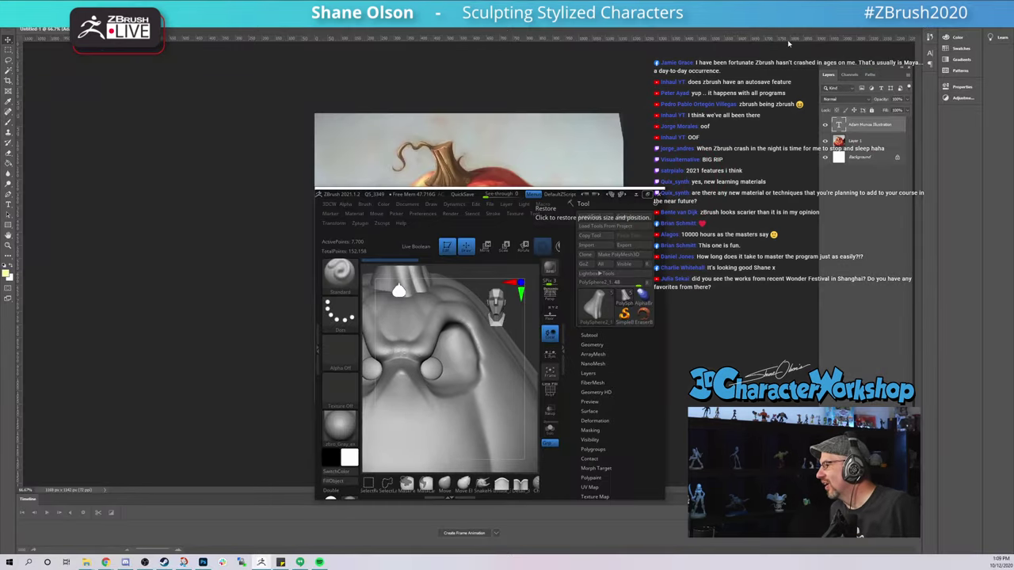
drag(417, 194, 442, 0)
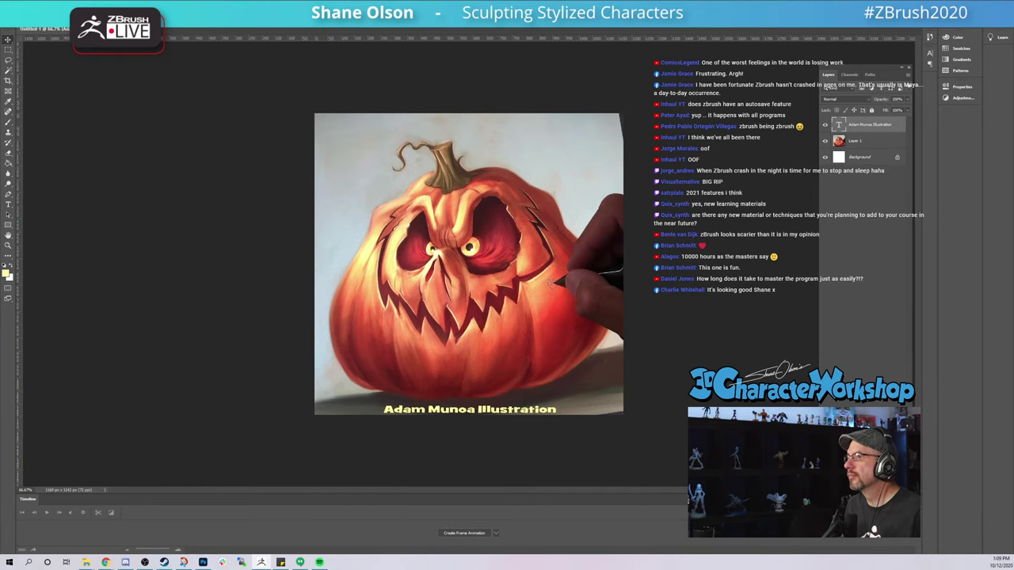
click(261, 561)
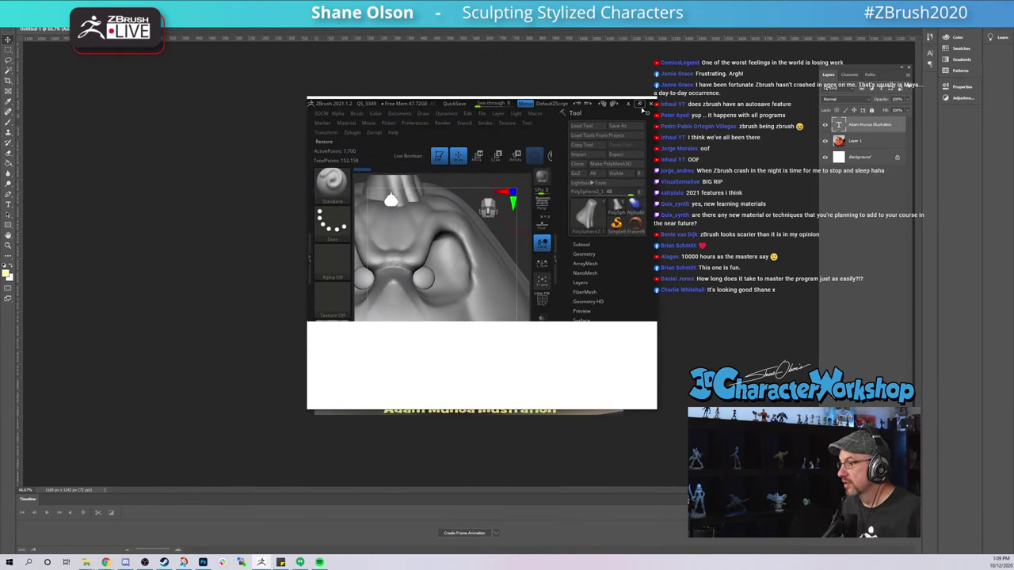
click(641, 105)
ctrl+right_drag(661, 221, 664, 224)
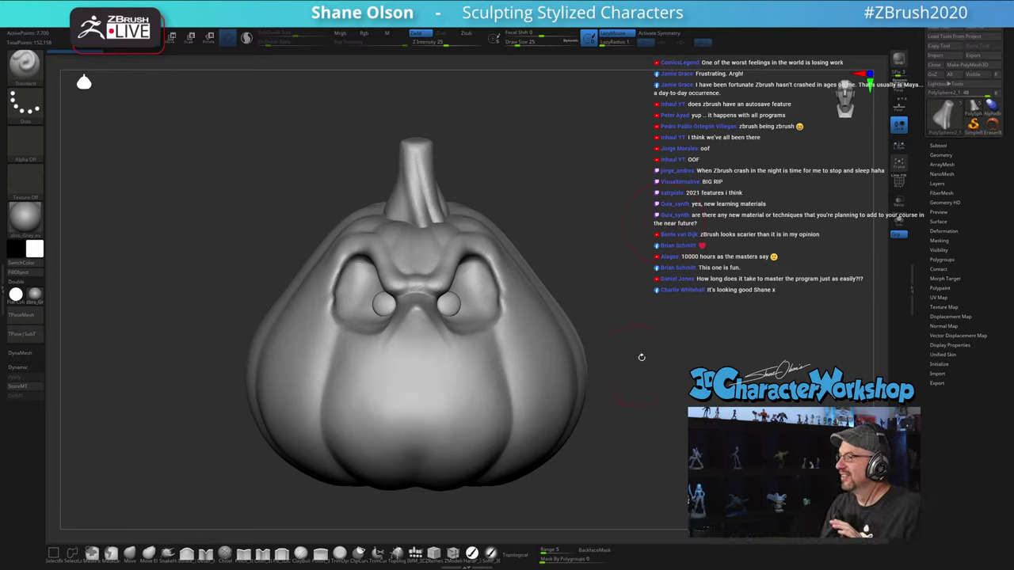
mouse_move(641, 356)
mouse_down()
mouse_move(625, 343)
mouse_move(640, 345)
mouse_move(628, 342)
mouse_move(641, 312)
mouse_up()
drag(642, 332, 617, 333)
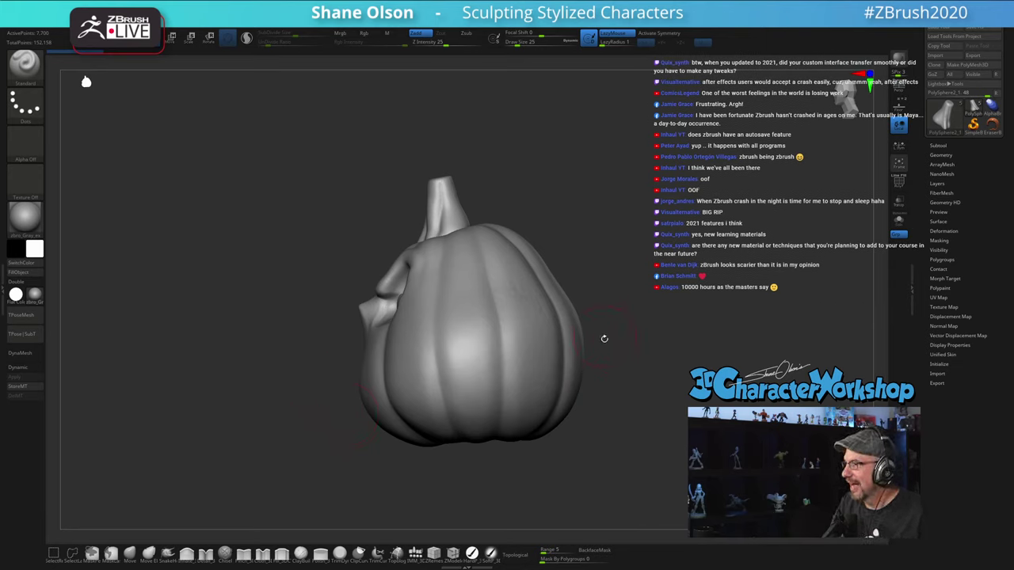
alt+drag(604, 341, 579, 349)
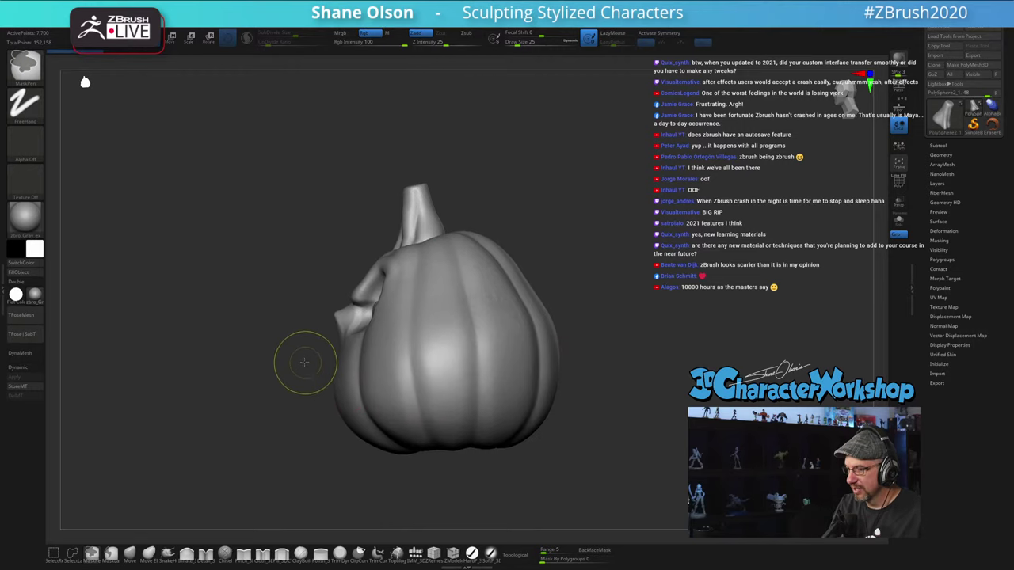
mouse_move(305, 363)
ctrl+mouse_down()
mouse_move(555, 446)
mouse_move(613, 417)
ctrl+mouse_up()
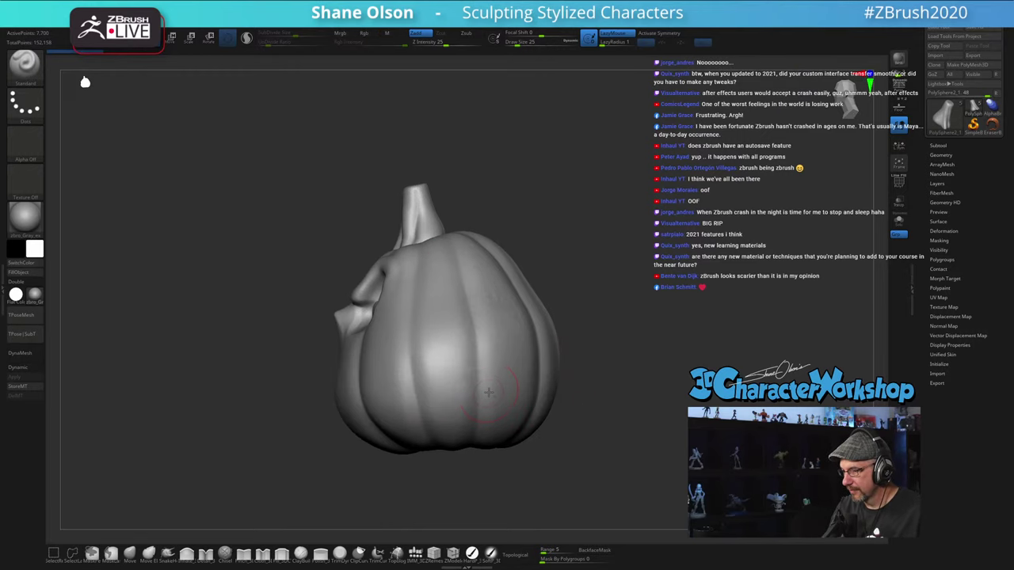
Step: Make the pumpkin body the active subtool in place of the stem, in a side view
key(shift+f)
key(shift+f)
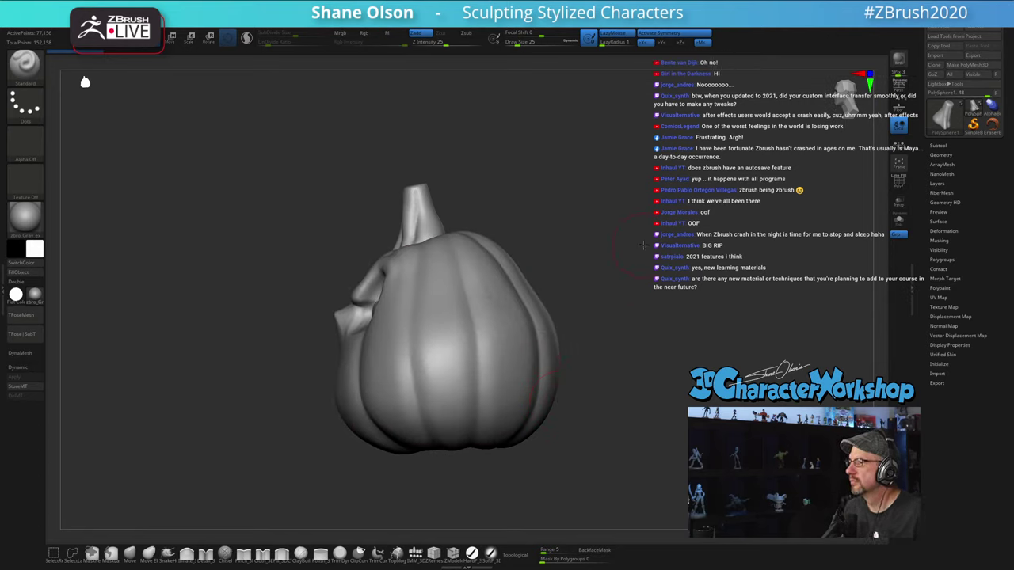
key(p)
alt+drag(662, 261, 641, 223)
alt+drag(659, 183, 664, 185)
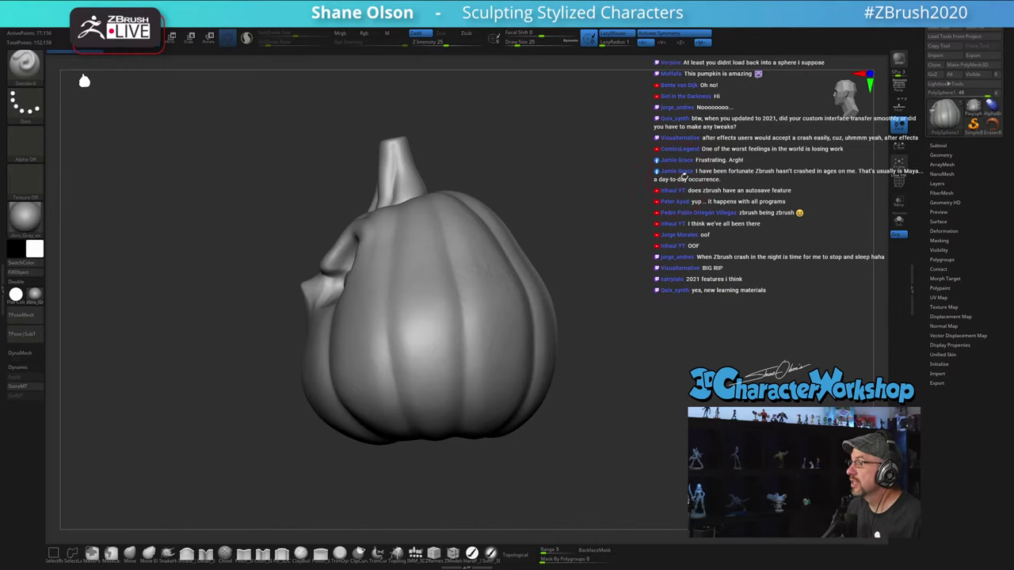
Step: Mask the lower half of the pumpkin body with MaskLasso and blur the edge of the mask
click(111, 553)
click(131, 560)
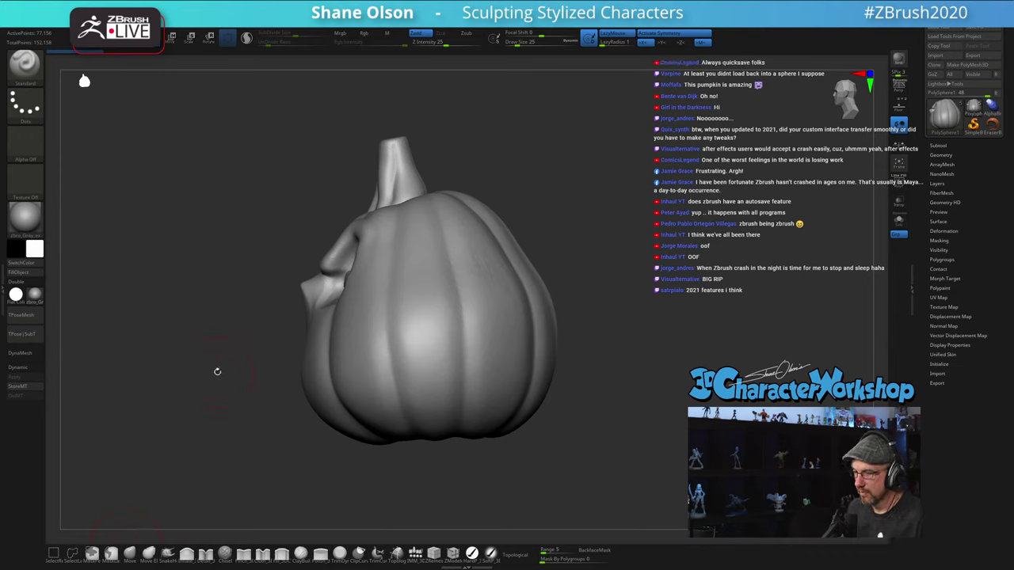
mouse_move(262, 338)
ctrl+mouse_down()
mouse_move(618, 504)
mouse_move(689, 332)
mouse_move(582, 252)
mouse_move(258, 335)
ctrl+mouse_up()
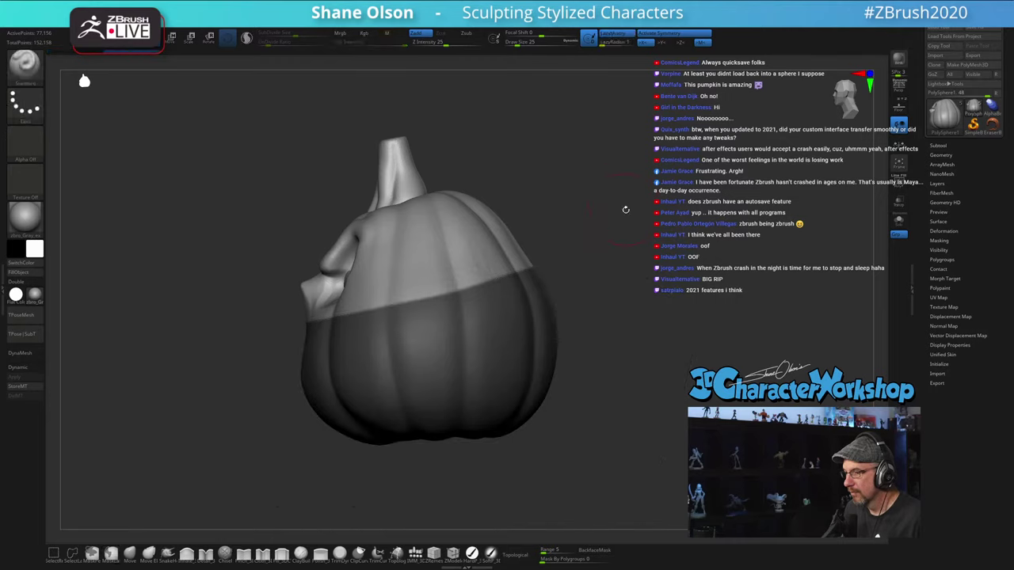
mouse_move(626, 208)
mouse_down()
mouse_move(744, 210)
mouse_move(624, 215)
mouse_up()
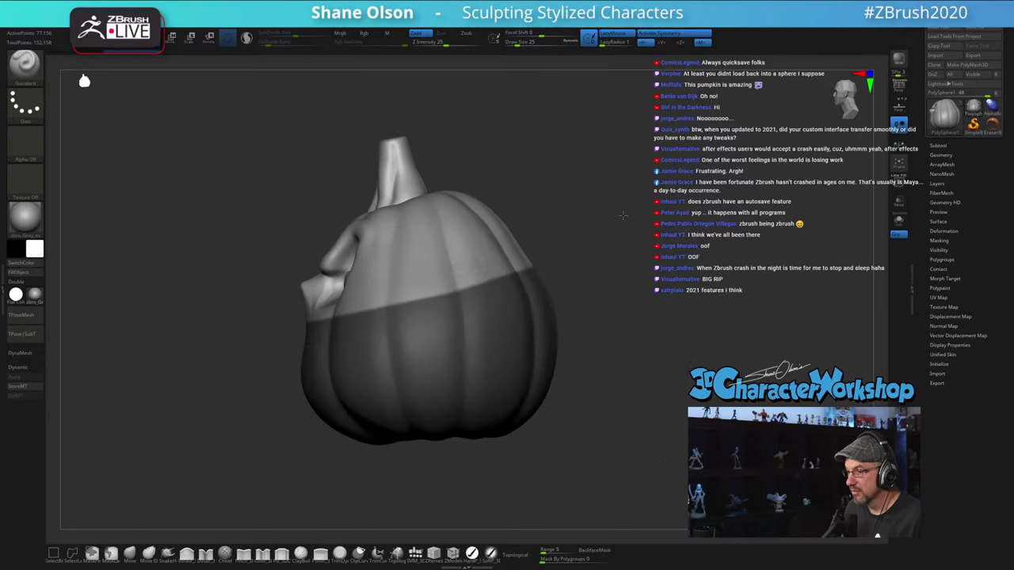
ctrl+click(467, 340)
ctrl+click(460, 347)
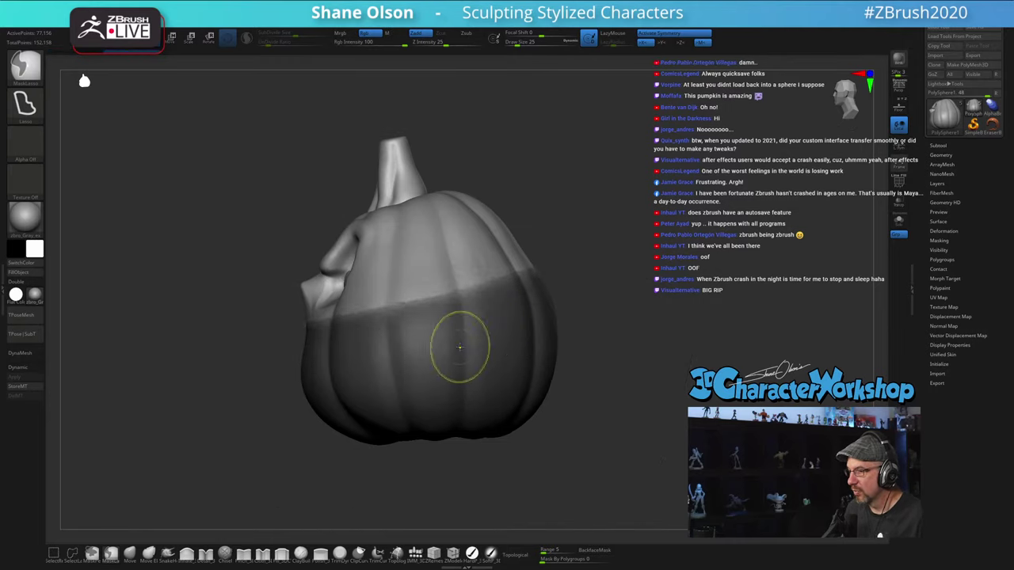
Step: Invert the mask so the upper part of the pumpkin body is protected and the lower part stays editable
ctrl+click(655, 291)
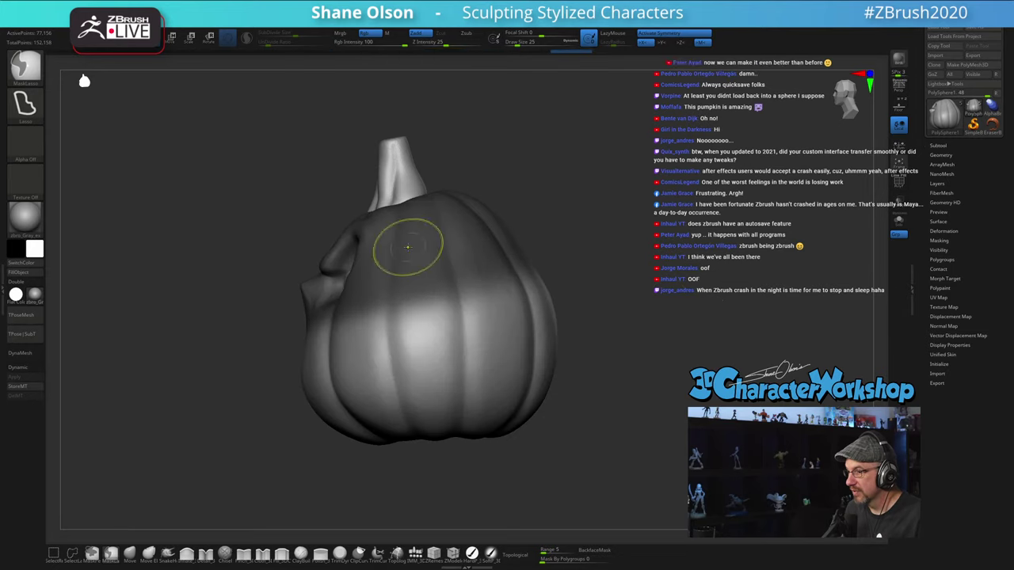
ctrl+click(633, 208)
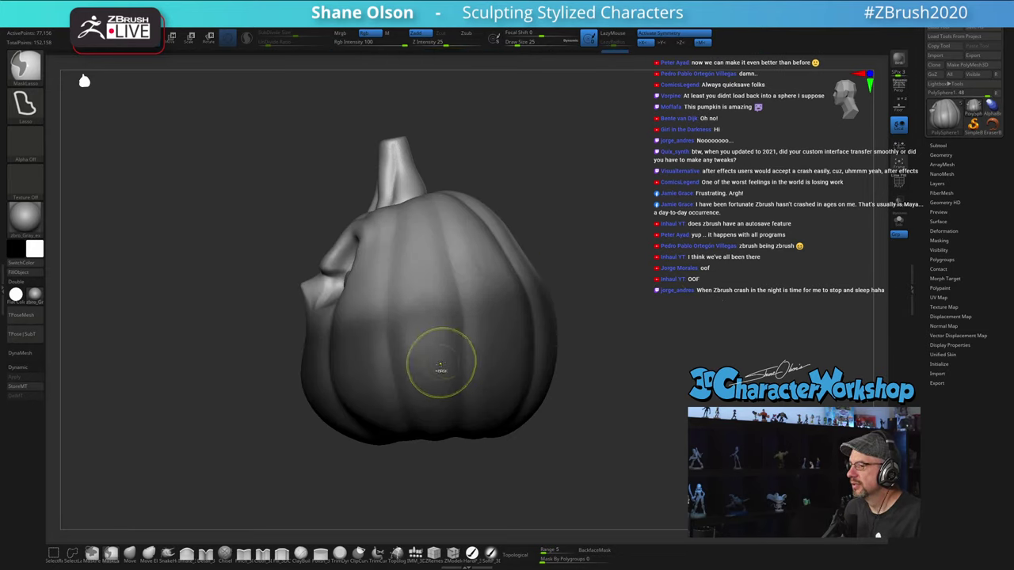
ctrl+click(714, 231)
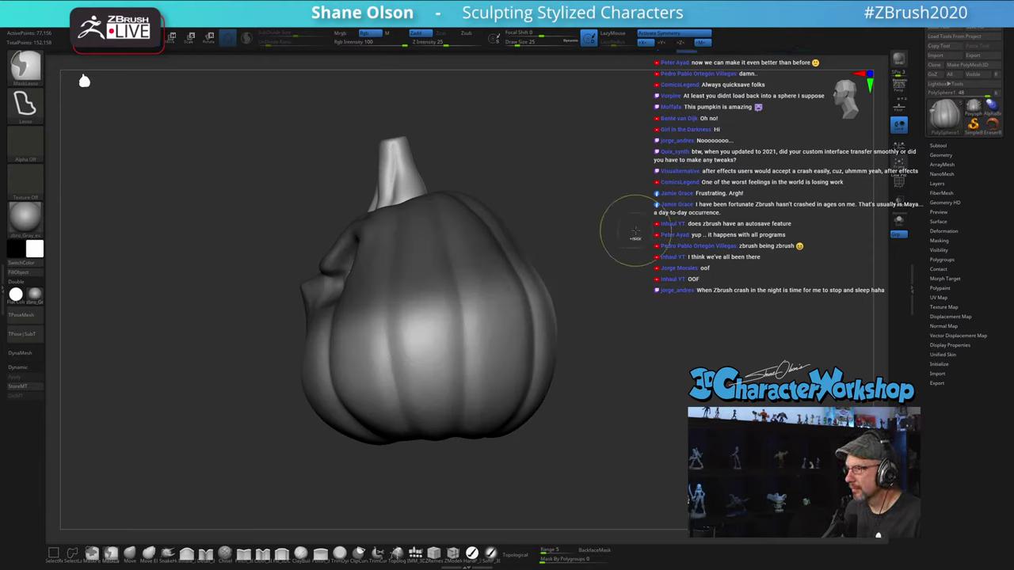
Step: Enlarge the unmasked lower half of the pumpkin body uniformly with the transform gizmo for a wider base
shift+drag(619, 249, 805, 275)
key(e)
drag(806, 275, 605, 236)
alt+drag(483, 145, 499, 232)
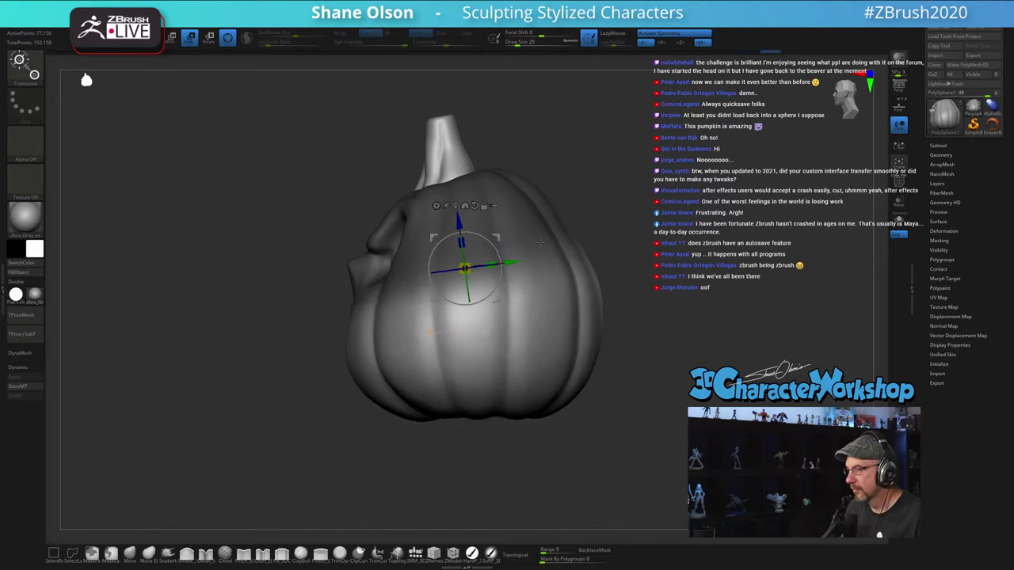
drag(466, 268, 502, 252)
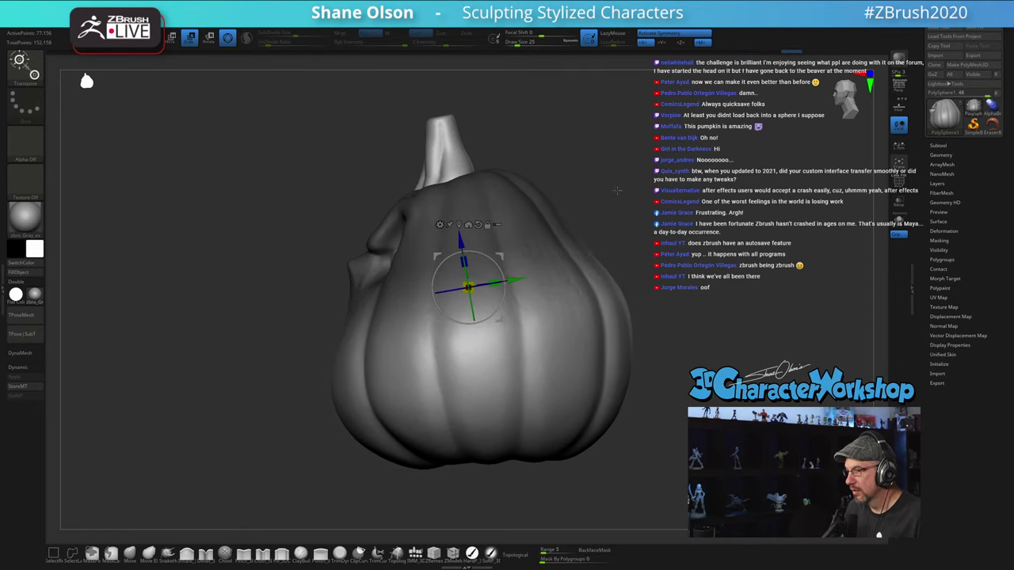
Step: Clear the mask from the pumpkin body and return to Draw mode with the Standard brush
shift+drag(643, 264, 685, 233)
drag(689, 257, 709, 266)
key(ctrl+z)
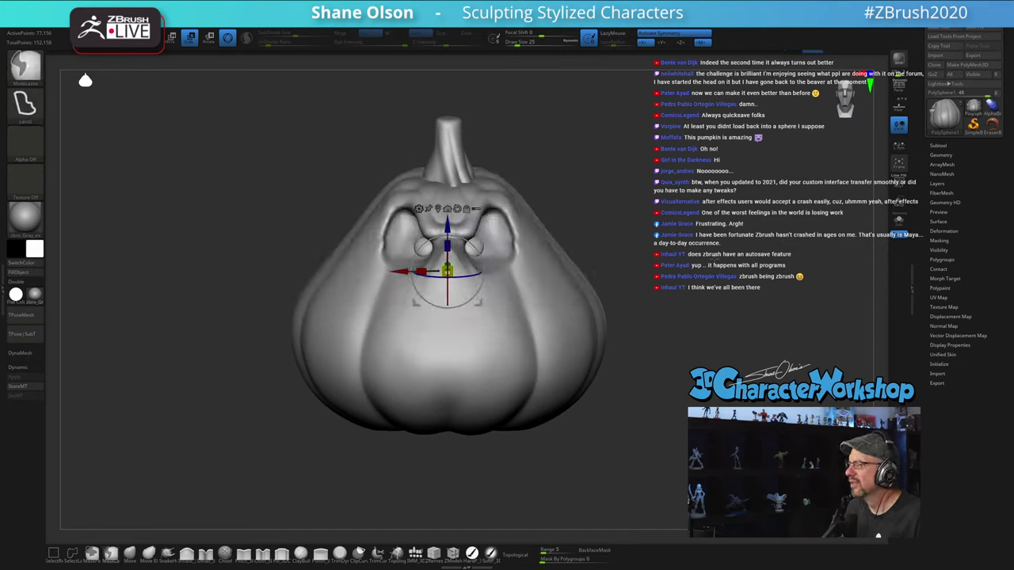
key(q)
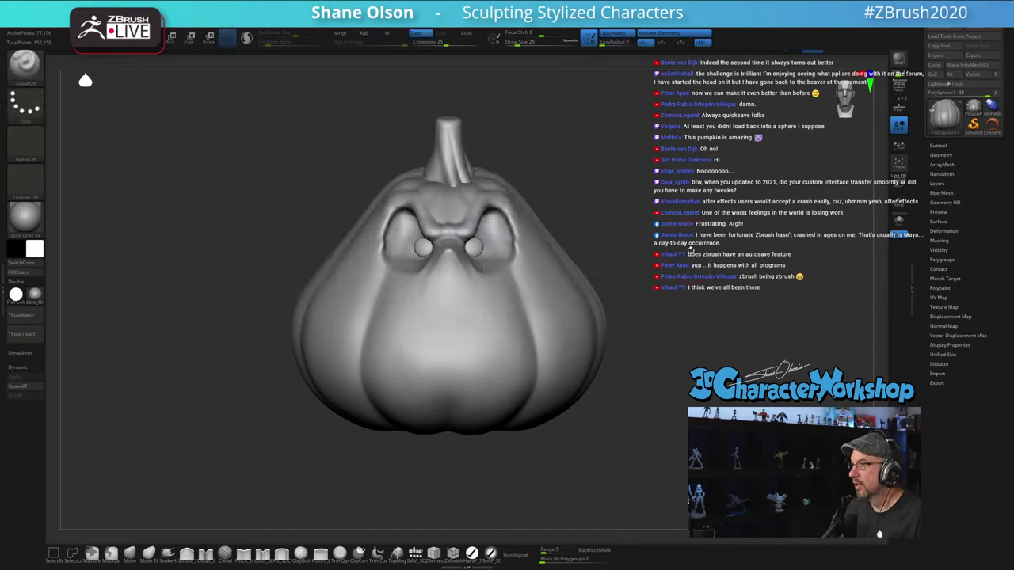
drag(673, 394, 637, 404)
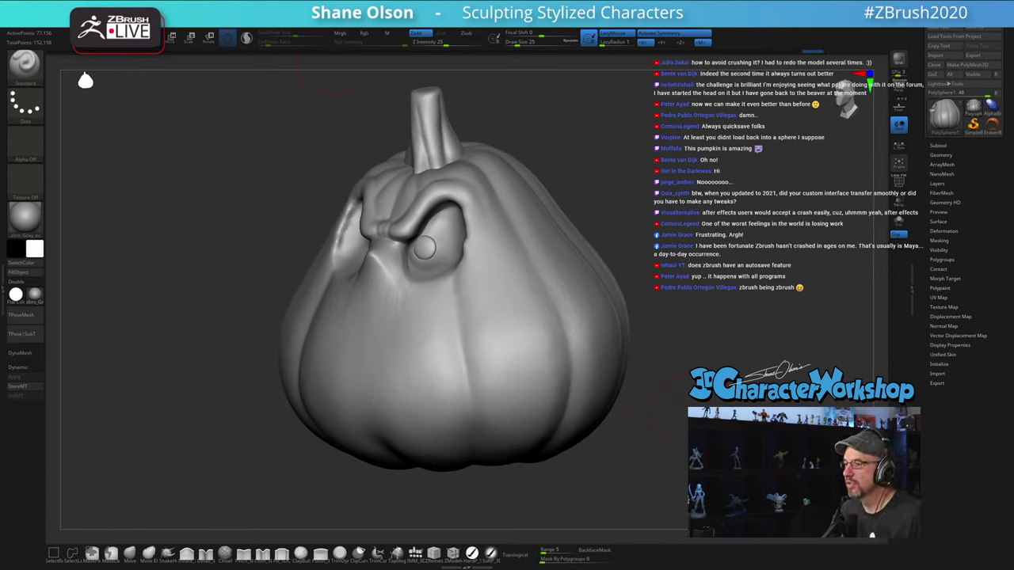
Step: Set the maximum duration in the QuickSave preferences to 1 minute
mouse_move(347, 19)
click(359, 281)
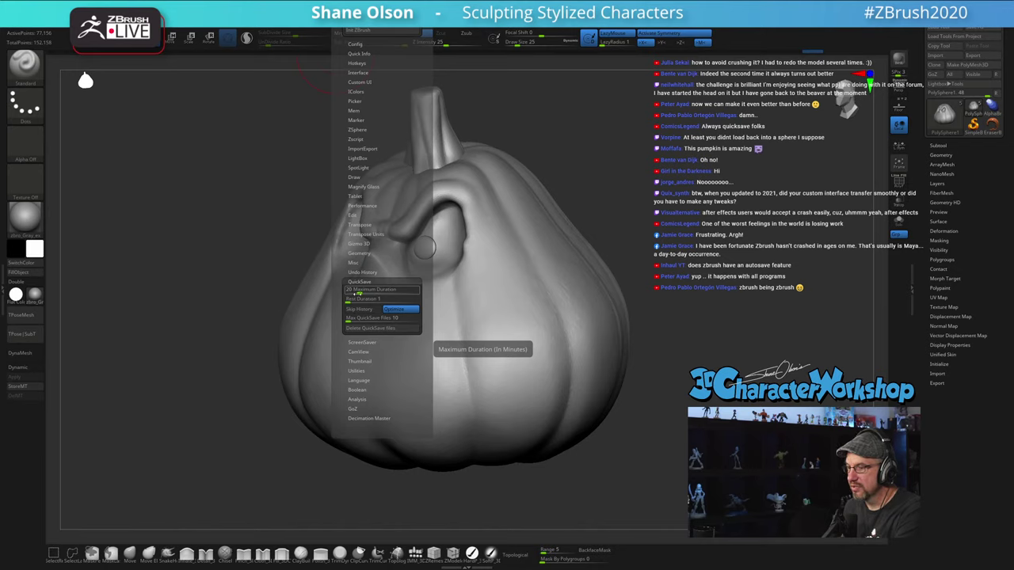
text(1)
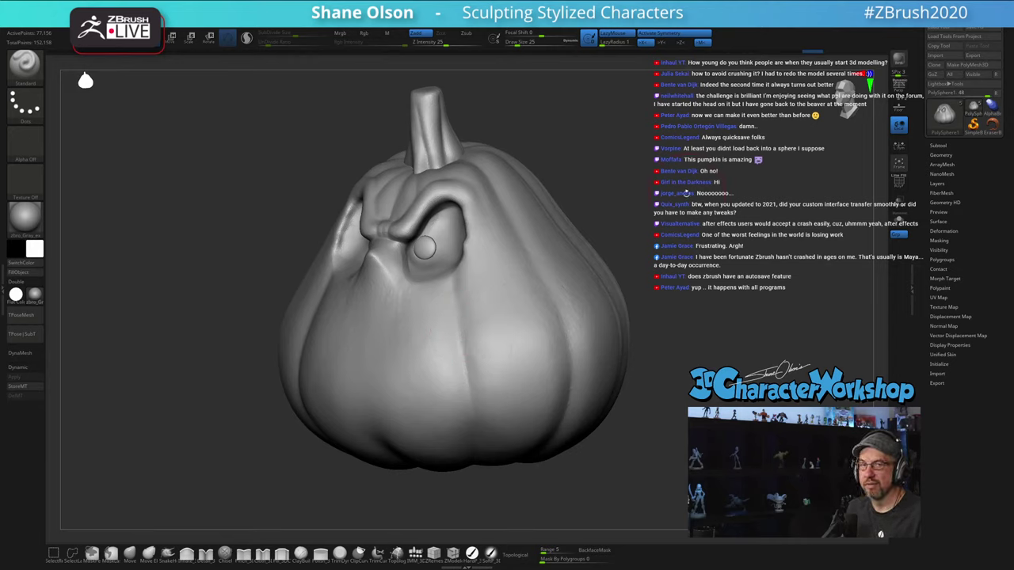
Step: Smooth the pumpkin's front and the side surface beside the eye socket
drag(686, 194, 703, 212)
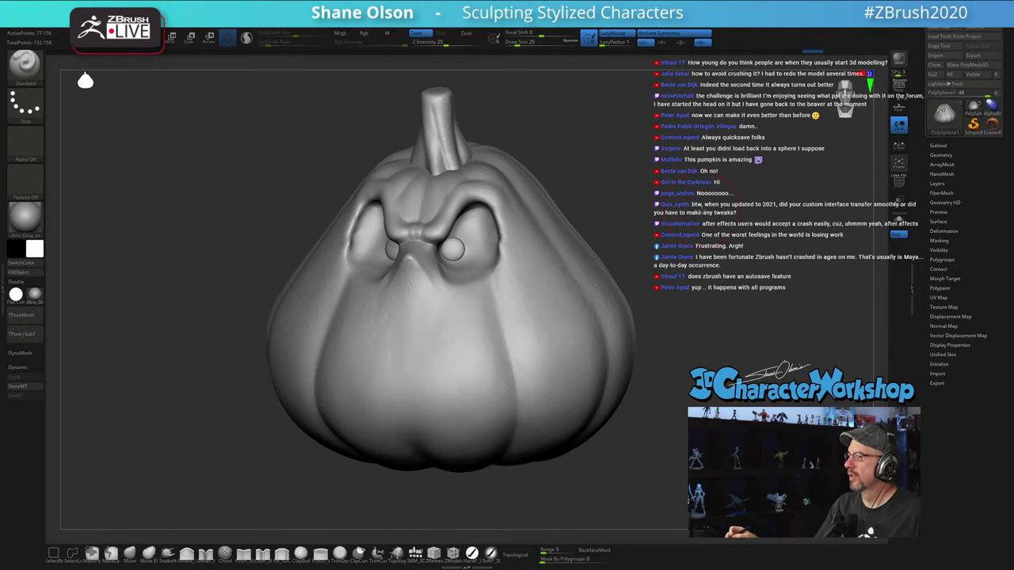
mouse_move(661, 323)
mouse_down()
mouse_move(646, 328)
mouse_move(663, 312)
mouse_up()
mouse_move(651, 278)
alt+mouse_down()
mouse_move(638, 270)
mouse_move(623, 299)
alt+mouse_up()
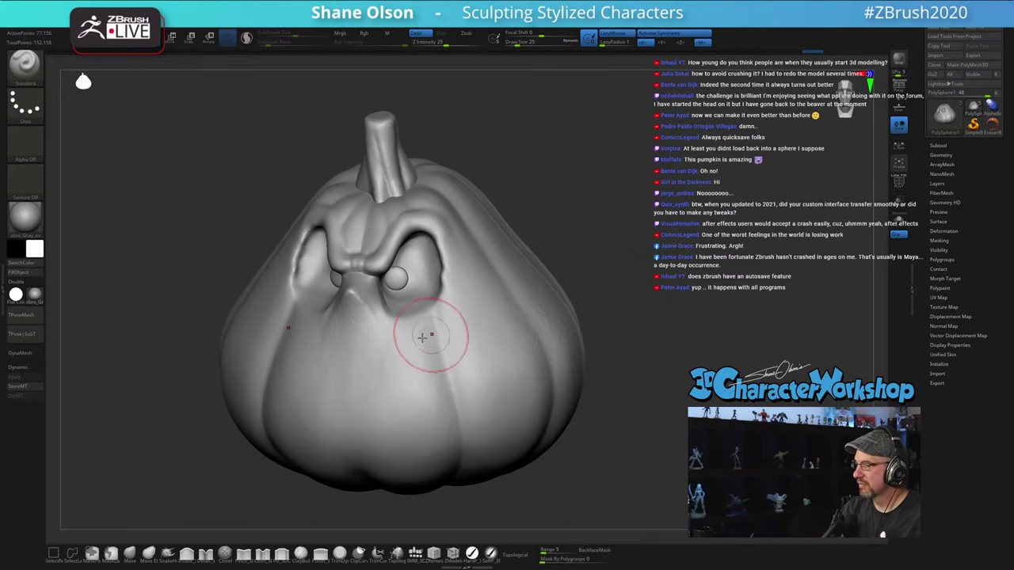
mouse_move(371, 361)
shift+mouse_down()
mouse_move(360, 344)
mouse_move(380, 393)
mouse_move(401, 387)
shift+mouse_up()
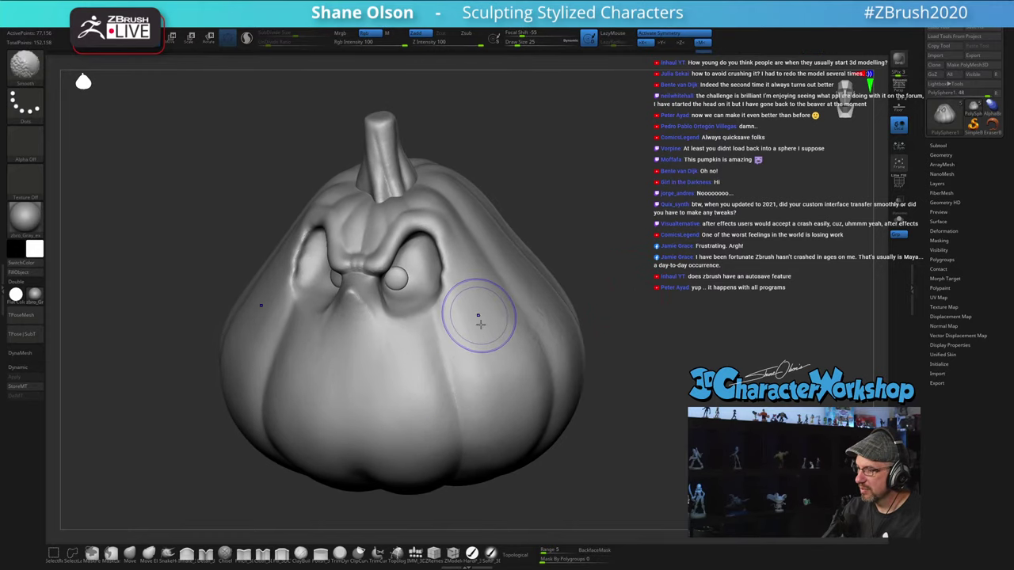
right_drag(526, 363, 459, 344)
shift+drag(521, 264, 553, 280)
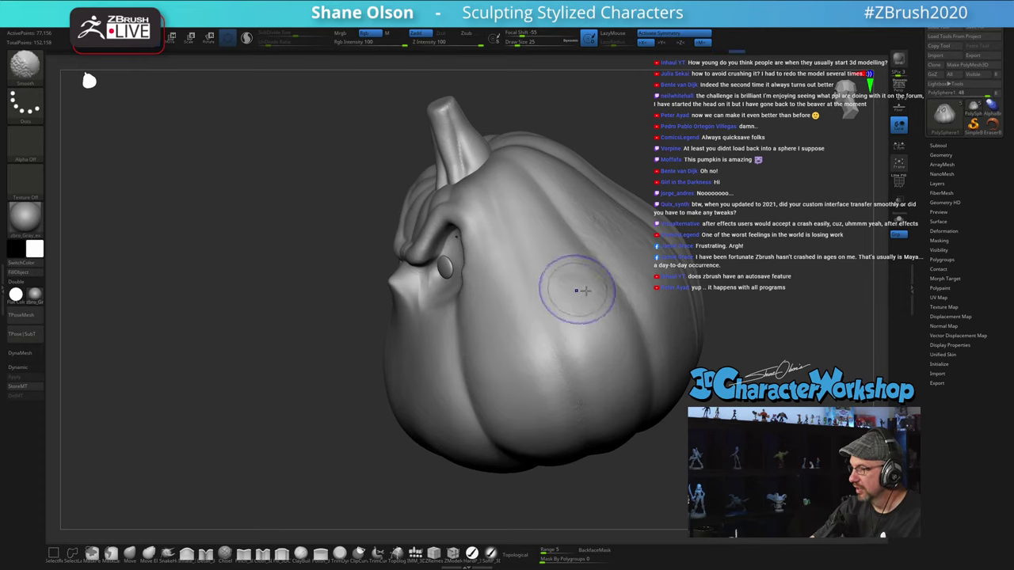
Step: Smooth the ribs along the side and toward the back of the pumpkin body
mouse_move(579, 290)
alt+right_down()
mouse_move(502, 417)
mouse_move(546, 400)
alt+right_up()
mouse_move(515, 366)
shift+mouse_down()
mouse_move(448, 306)
mouse_move(476, 351)
mouse_move(520, 276)
mouse_move(539, 279)
mouse_move(602, 356)
mouse_move(555, 400)
shift+mouse_up()
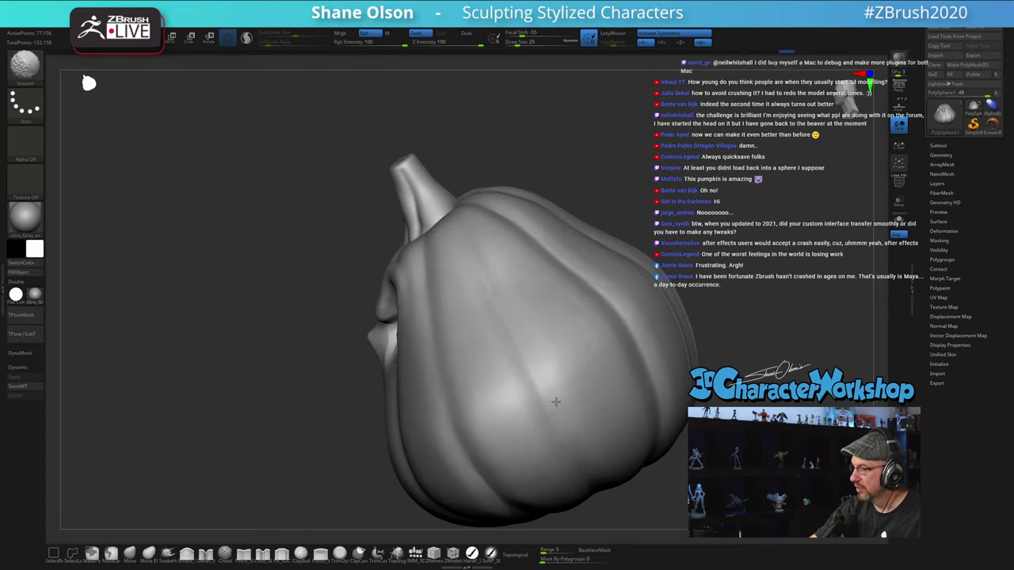
mouse_move(555, 401)
right_down()
mouse_move(600, 394)
mouse_move(559, 380)
right_up()
shift+drag(627, 254, 687, 317)
mouse_move(655, 321)
alt+right_down()
mouse_move(586, 344)
mouse_move(540, 333)
mouse_move(621, 313)
alt+right_up()
mouse_move(568, 239)
shift+mouse_down()
mouse_move(623, 381)
mouse_move(494, 287)
mouse_move(594, 417)
shift+mouse_up()
mouse_move(578, 388)
right_down()
mouse_move(630, 361)
mouse_move(643, 365)
right_up()
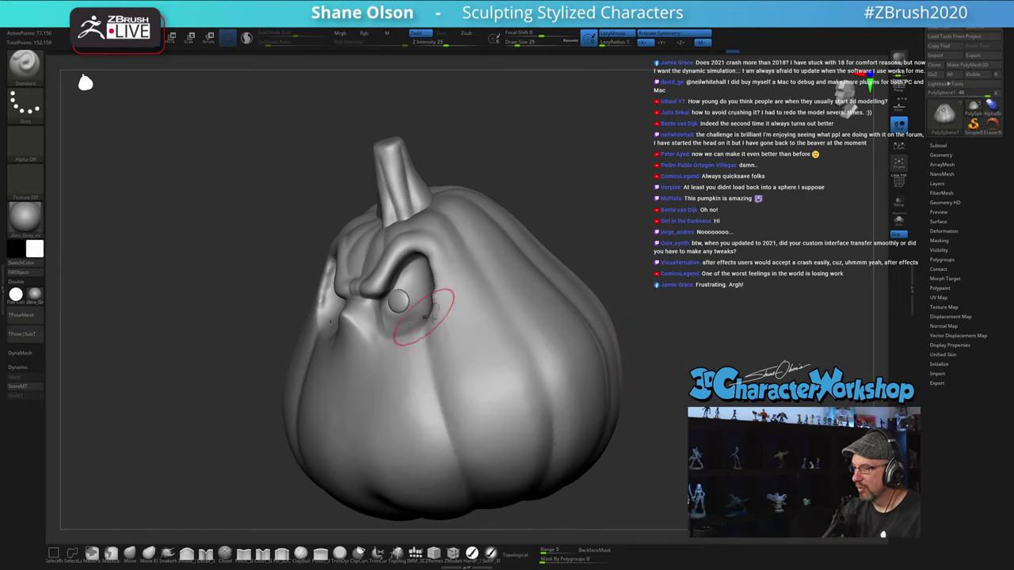
right_drag(544, 371, 567, 353)
mouse_move(517, 382)
alt+right_down()
mouse_move(549, 350)
mouse_move(535, 336)
mouse_move(533, 425)
mouse_move(520, 351)
mouse_move(533, 341)
alt+right_up()
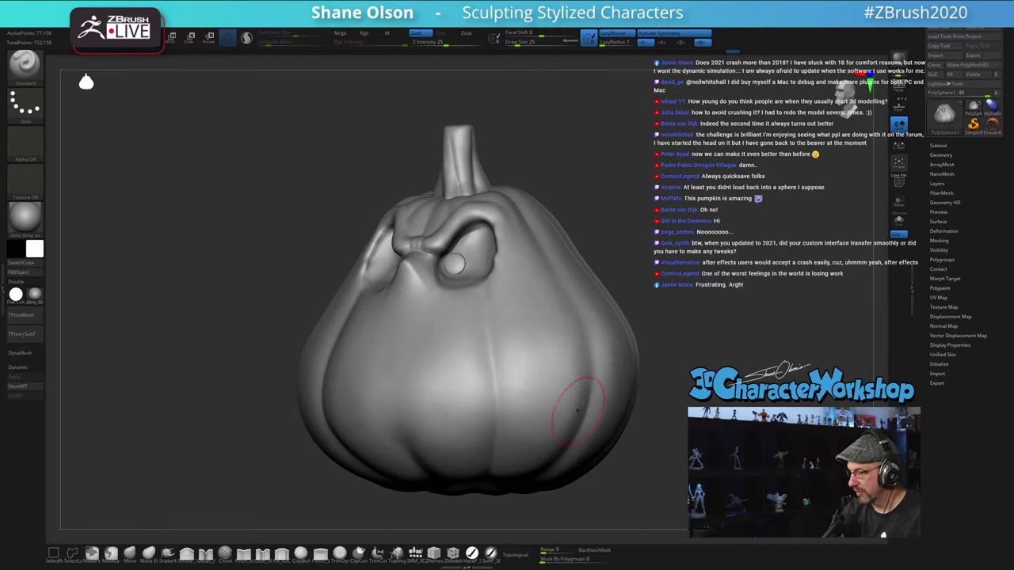
right_drag(582, 417, 681, 305)
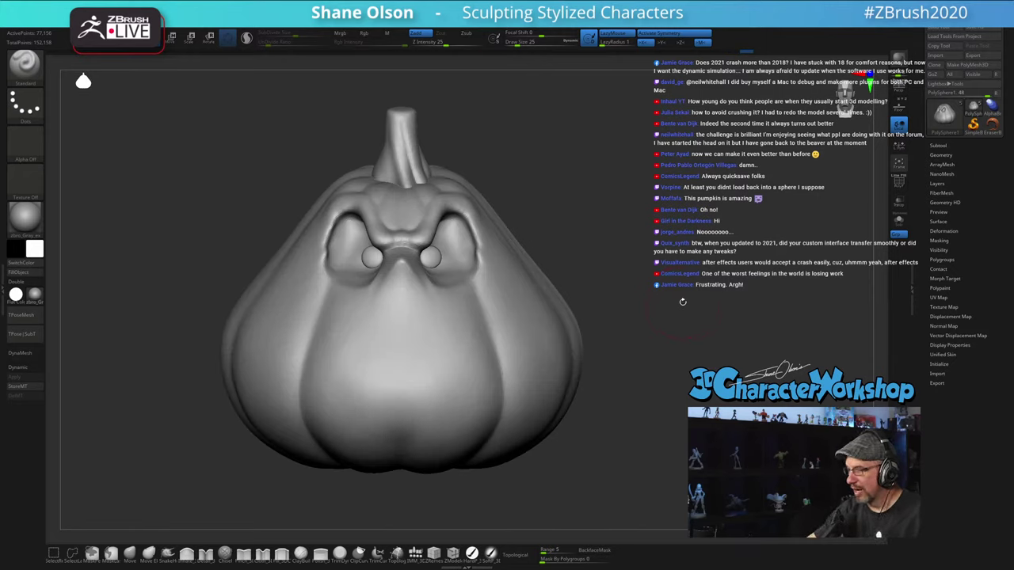
drag(682, 301, 678, 267)
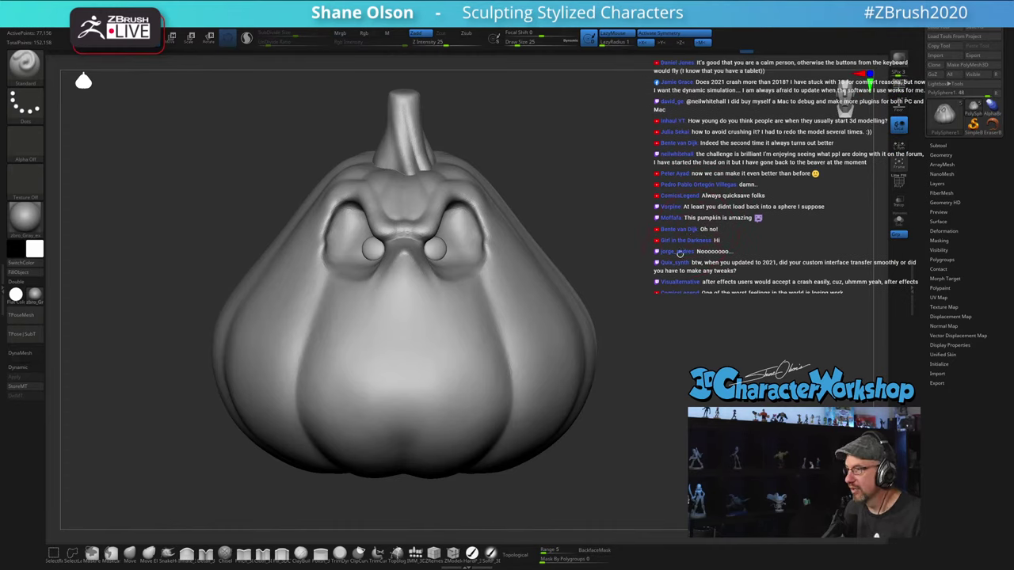
drag(703, 243, 694, 243)
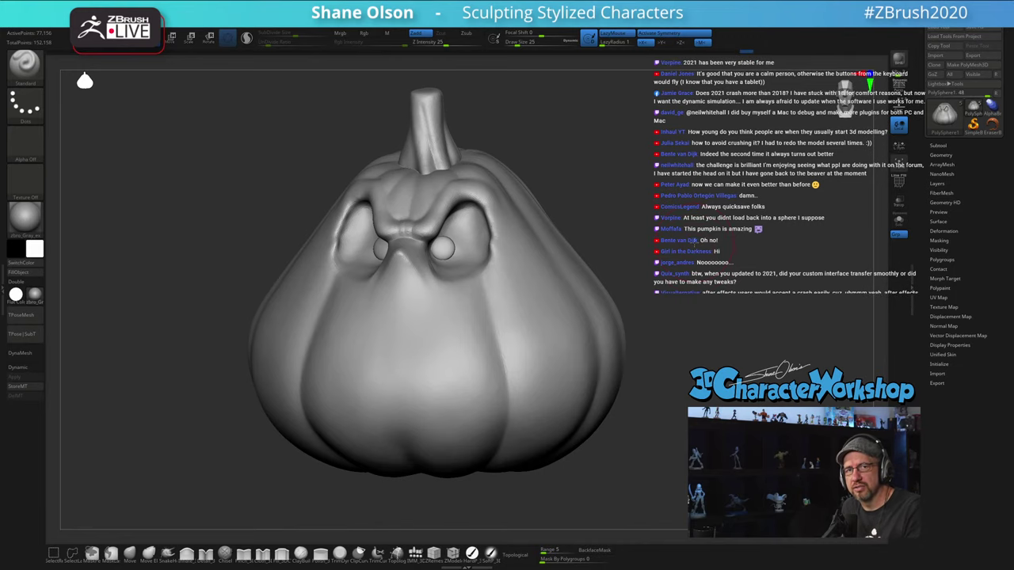
drag(694, 243, 698, 240)
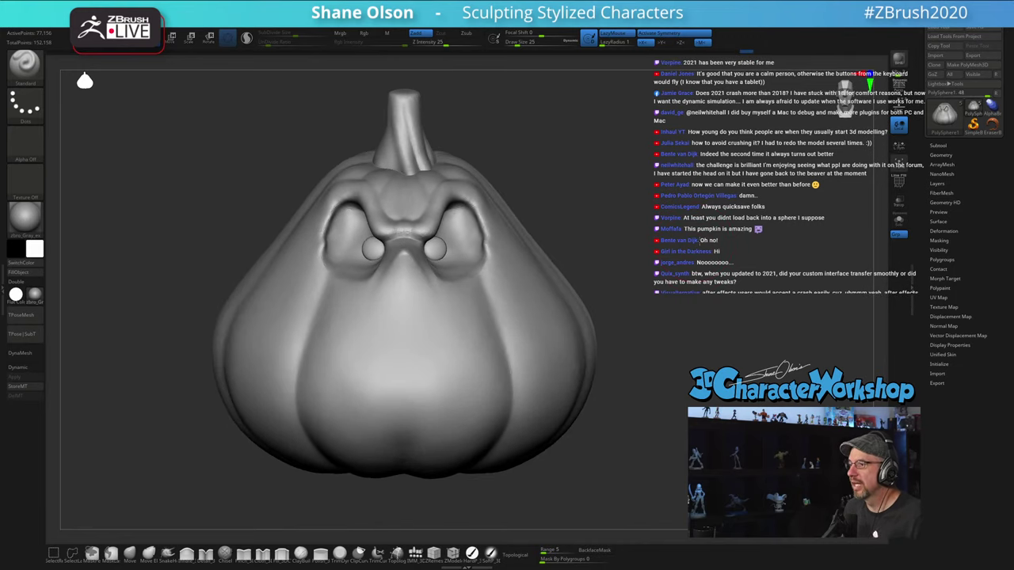
Step: Set the brush draw size to 18, and make the stem the active subtool with the SnakeHook brush
key(s)
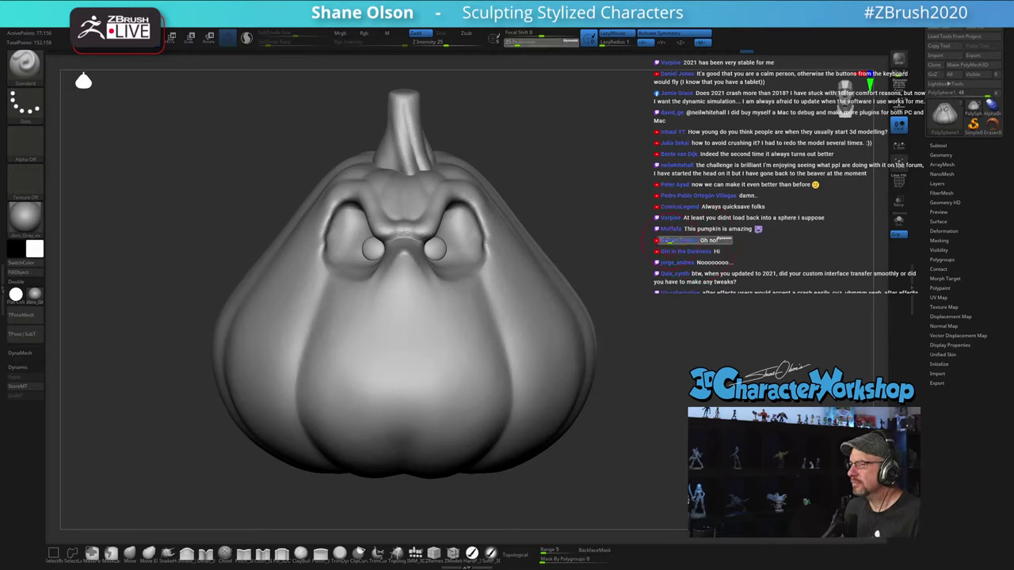
click(669, 240)
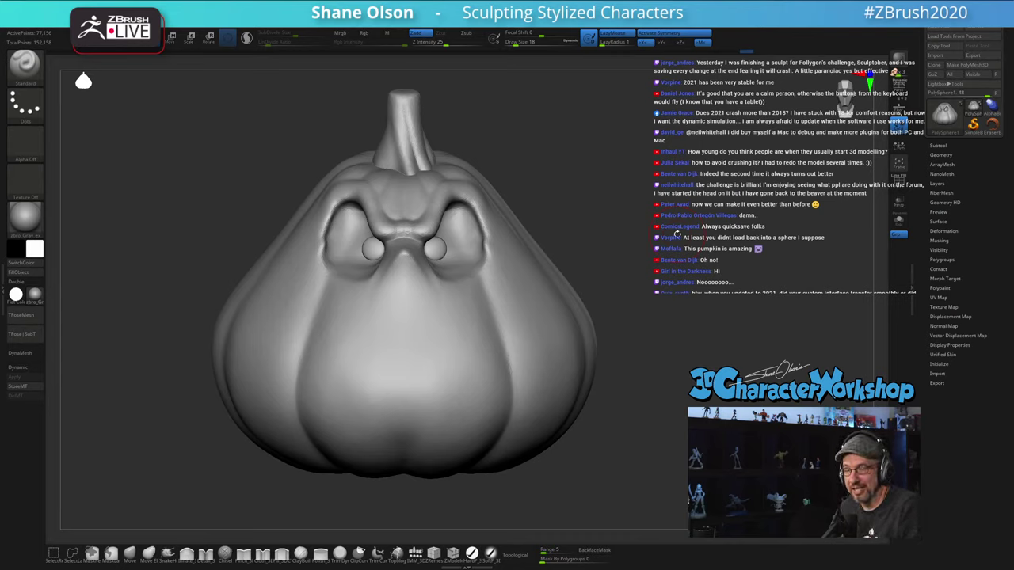
mouse_move(704, 325)
mouse_down()
mouse_move(665, 325)
mouse_move(699, 324)
mouse_up()
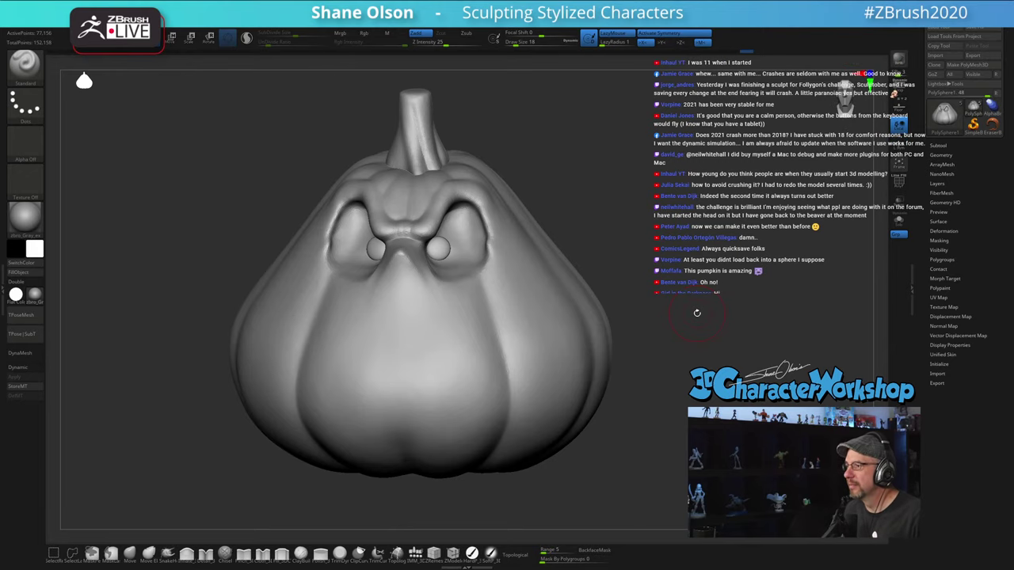
drag(692, 267, 691, 247)
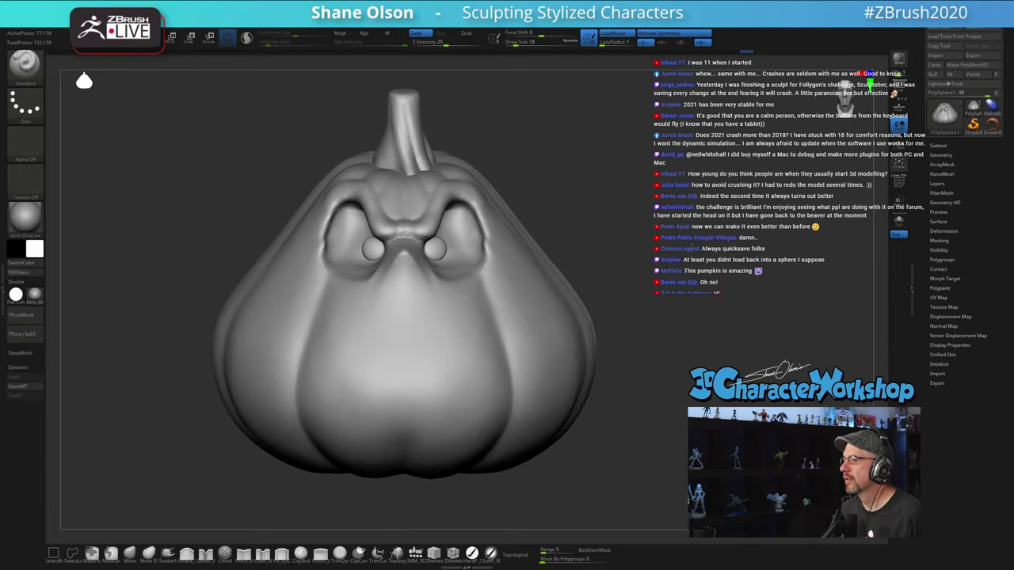
drag(667, 405, 636, 355)
alt+drag(527, 212, 602, 229)
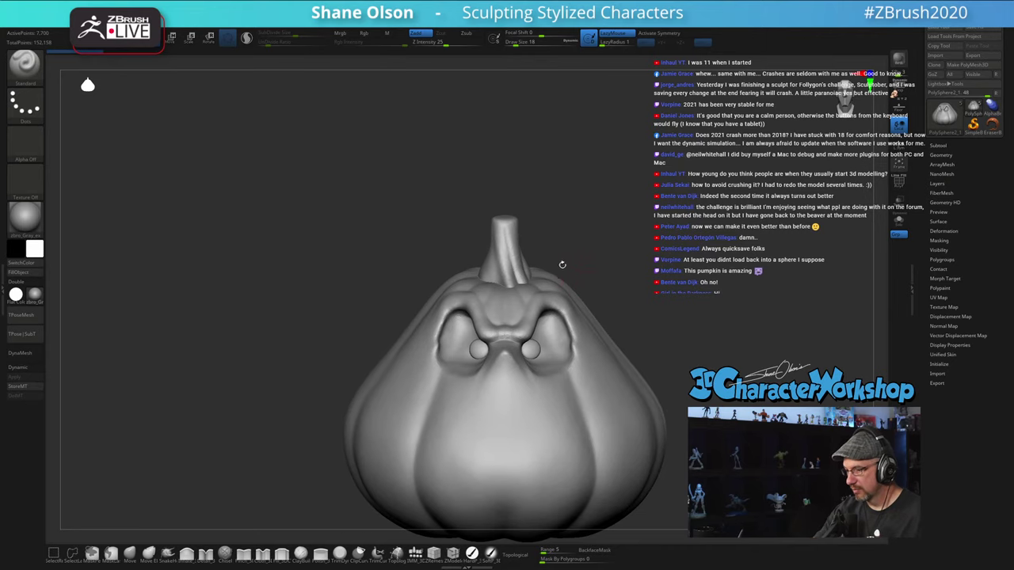
click(174, 554)
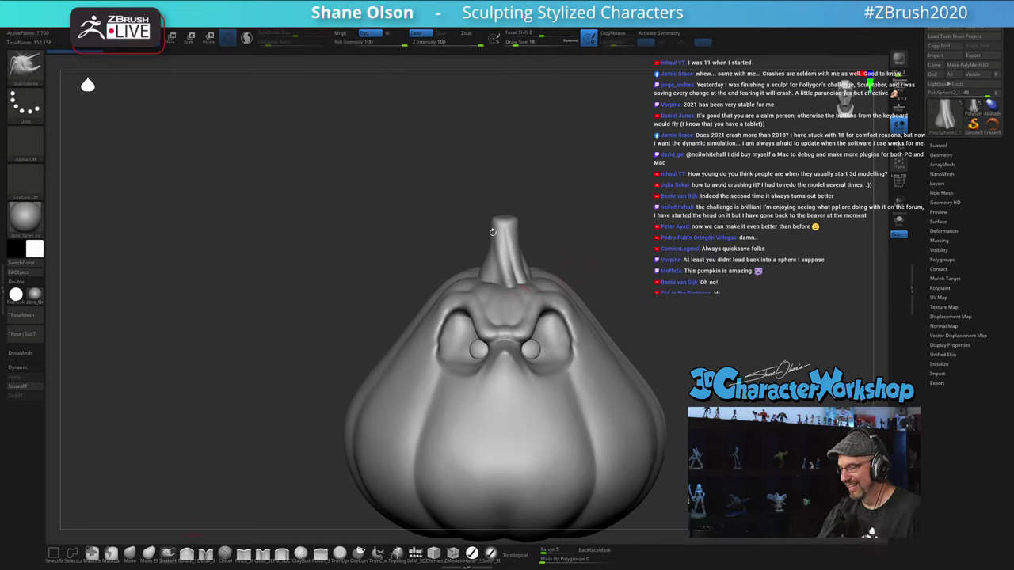
mouse_move(537, 187)
alt+mouse_down()
mouse_move(548, 179)
mouse_move(603, 224)
mouse_move(617, 202)
alt+mouse_up()
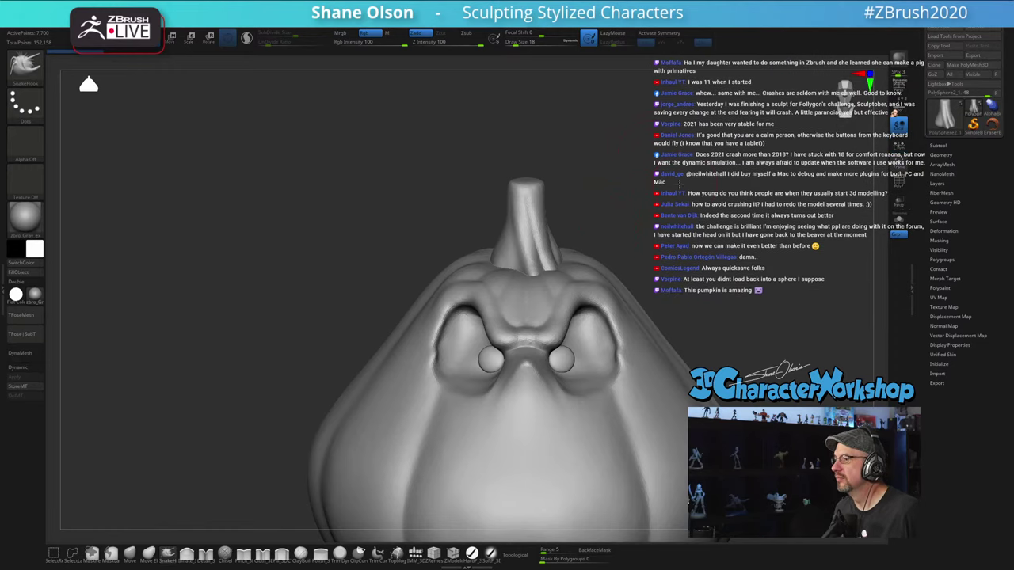
alt+drag(652, 156, 612, 145)
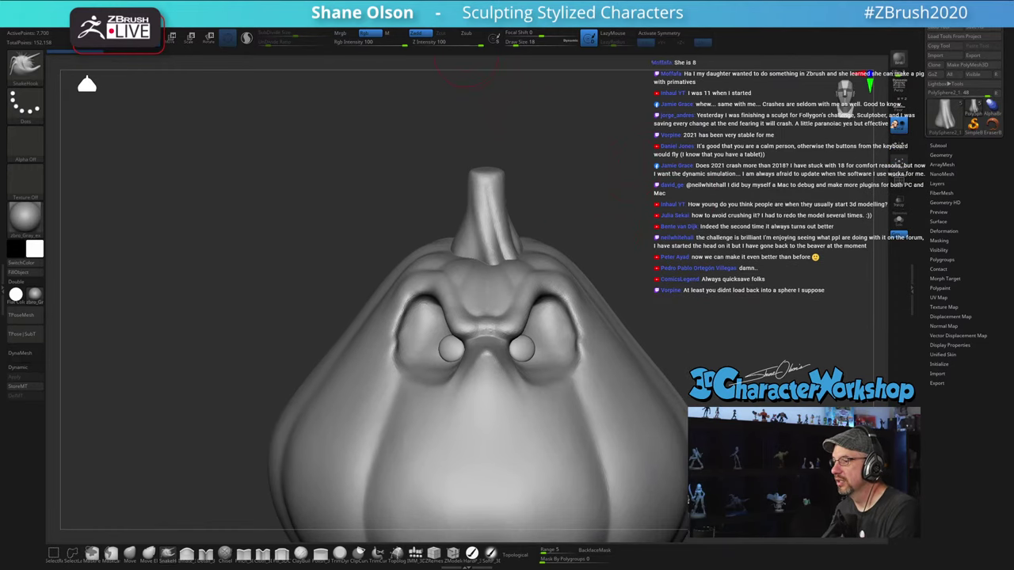
Step: Import the orange jack-o'-lantern illustration from the D:\Twitch\Reference folder as a texture
click(453, 15)
click(458, 68)
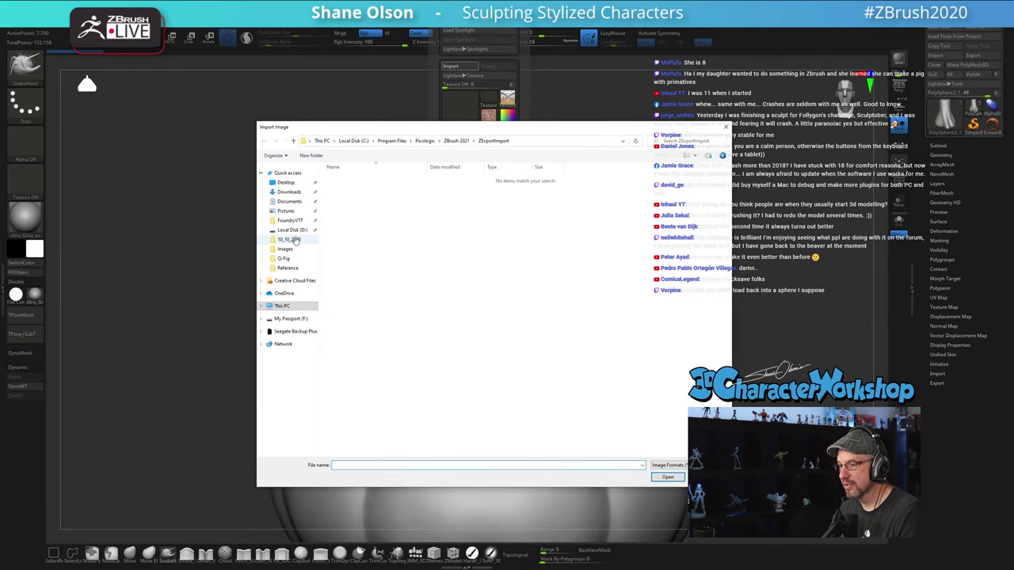
click(291, 229)
scroll(394, 320, down, 2)
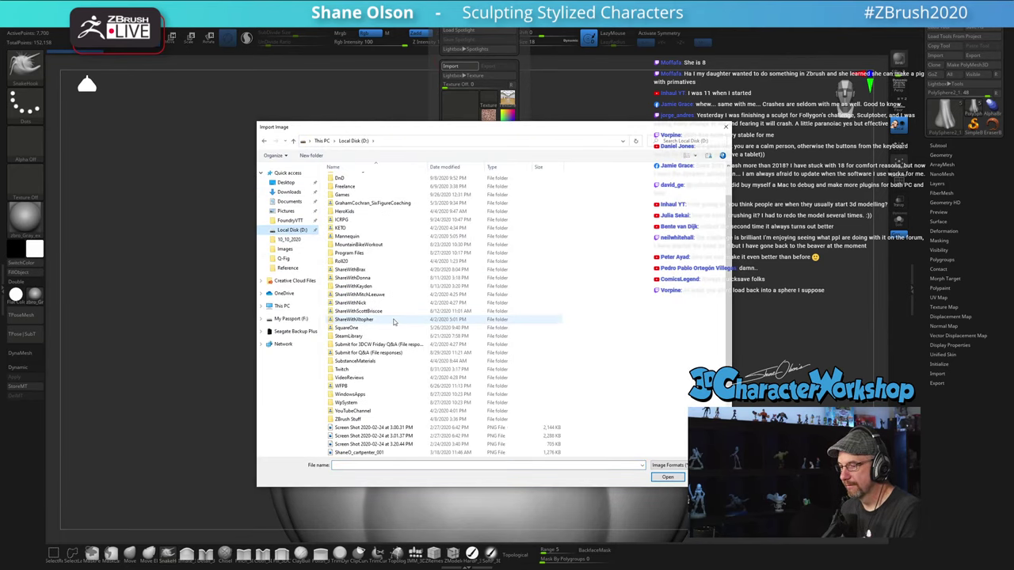
double_click(358, 370)
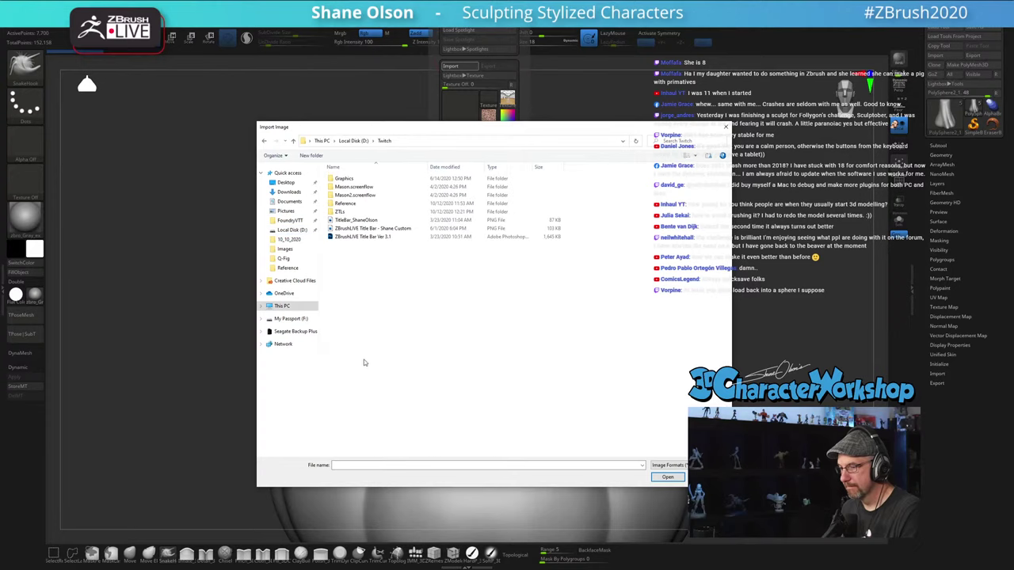
double_click(345, 204)
click(523, 190)
click(663, 476)
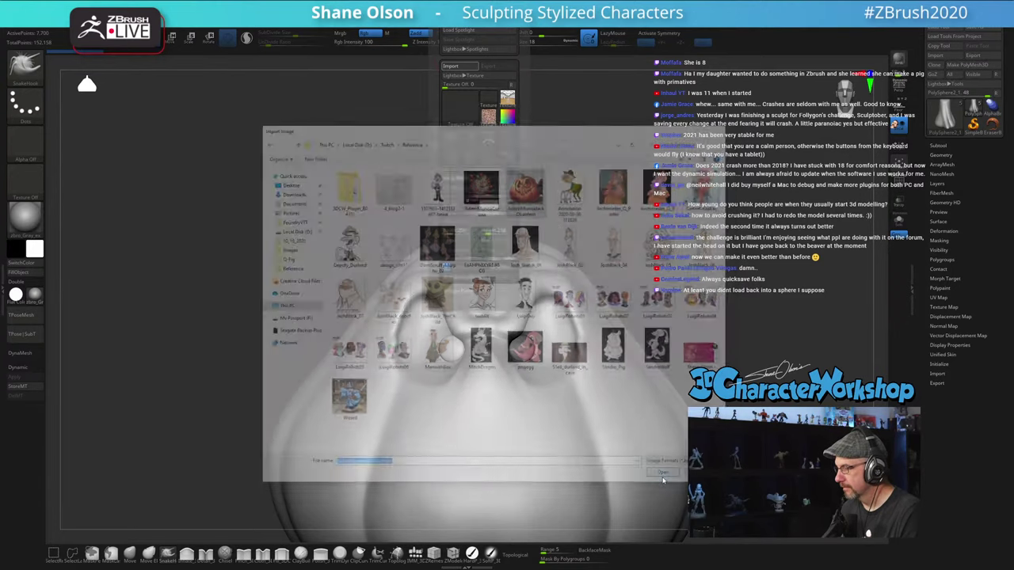
Step: Add the imported illustration to Spotlight, shrink it, place it beside the sculpt's stem and leave Spotlight editing
click(459, 20)
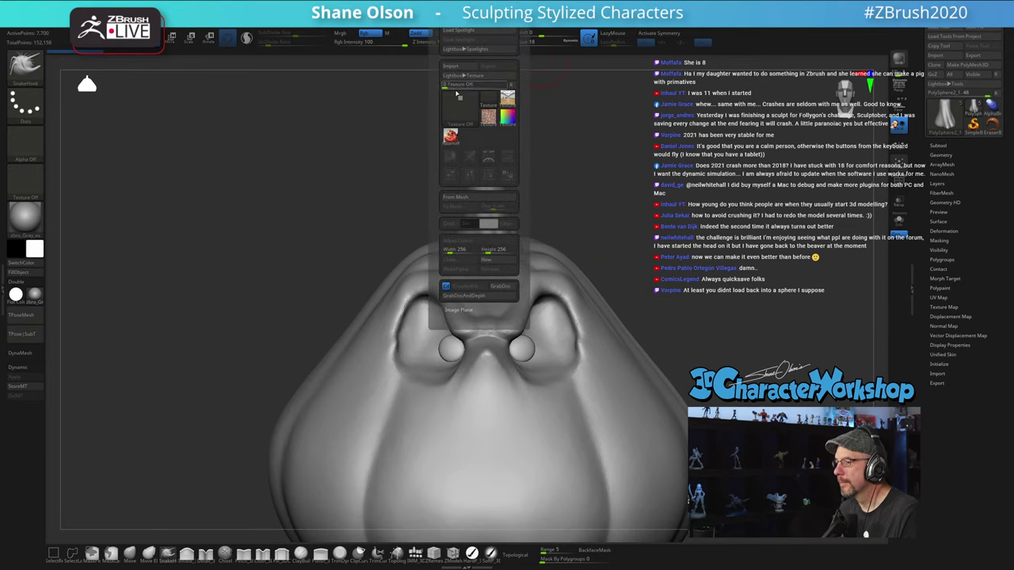
click(450, 136)
click(511, 159)
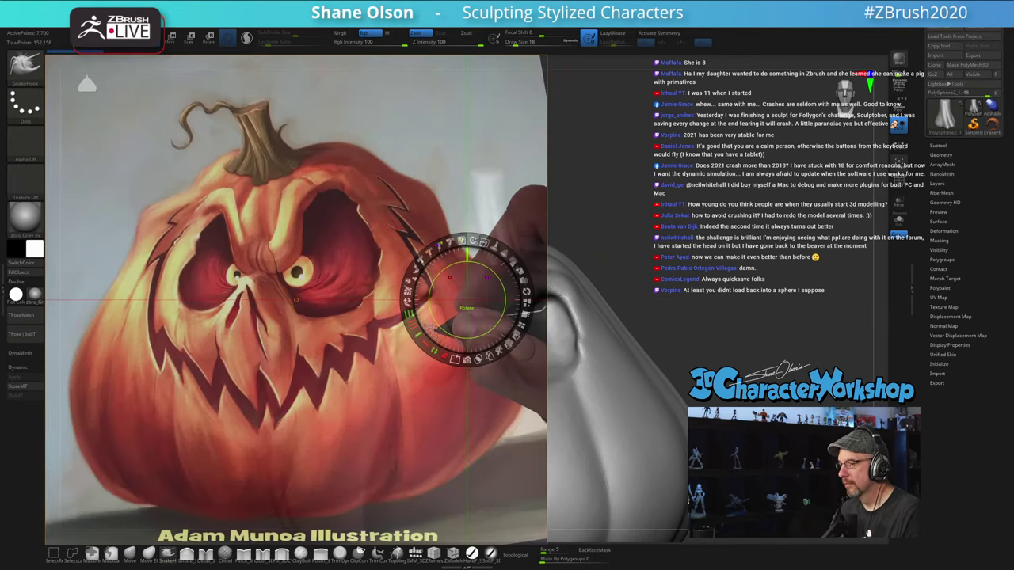
drag(484, 242, 412, 277)
drag(501, 287, 252, 158)
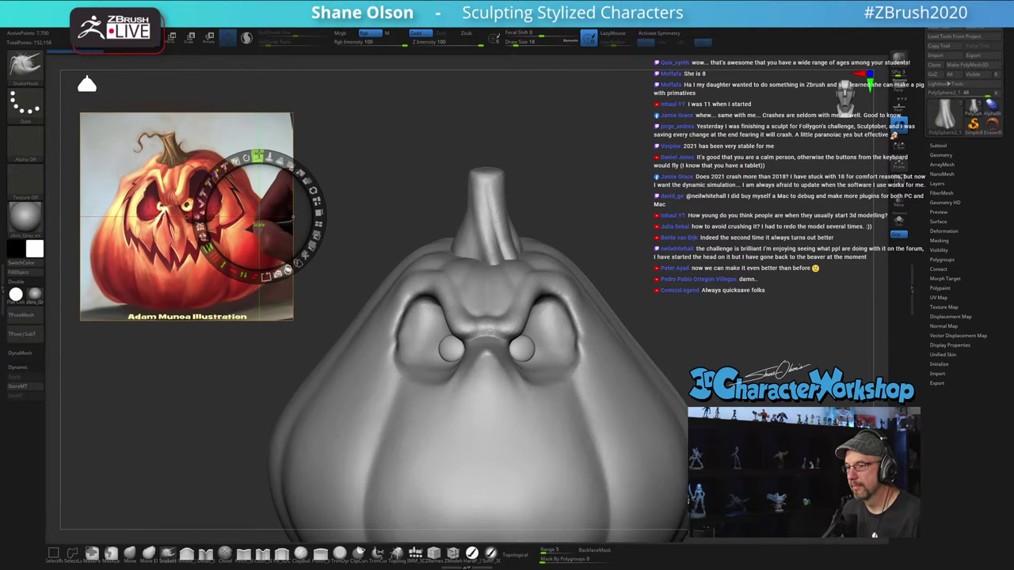
drag(265, 200, 238, 181)
key(z)
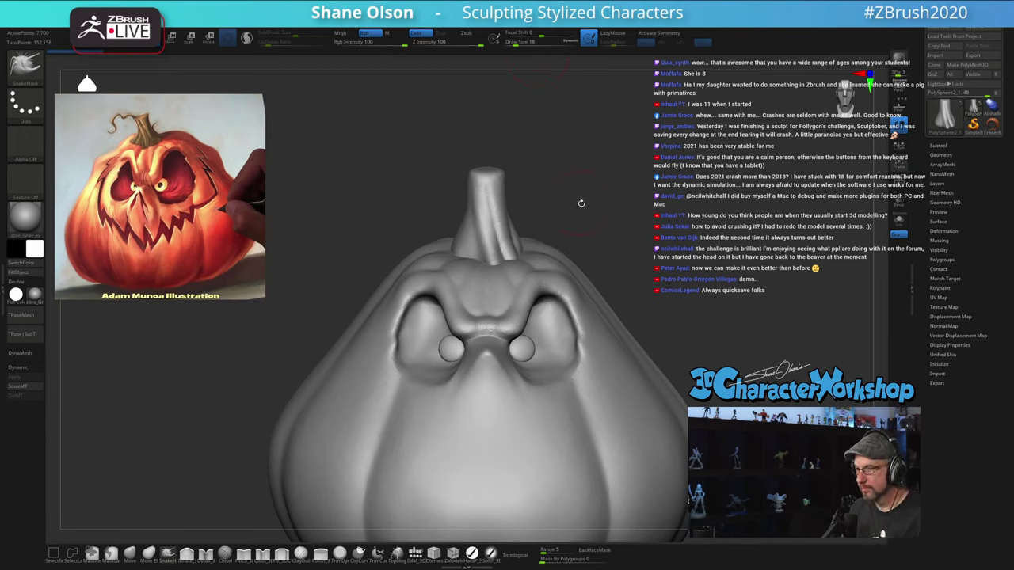
Step: Show the polyframe on the stem and turn on X symmetry while viewing it from above
drag(676, 200, 667, 180)
alt+drag(694, 241, 645, 201)
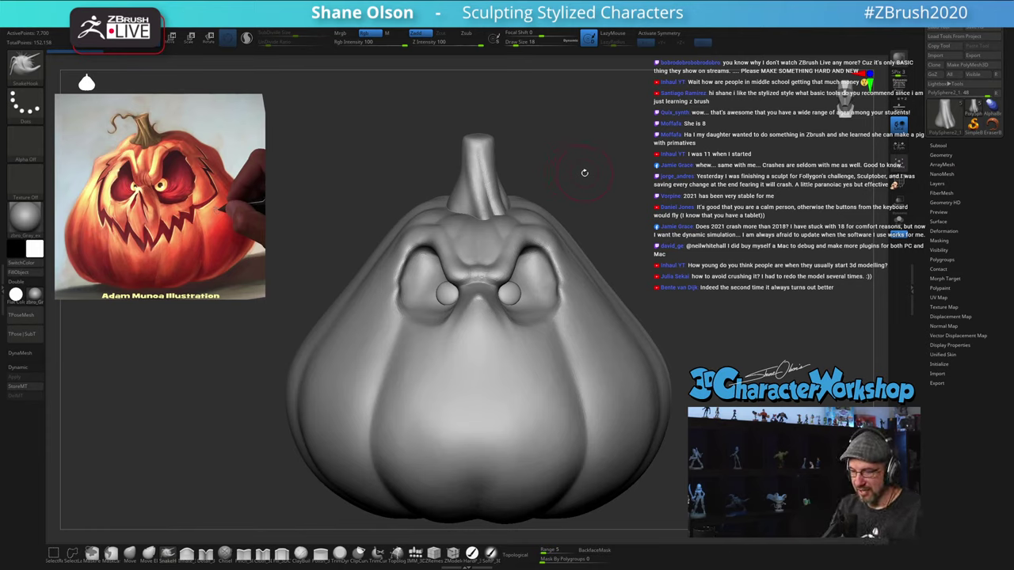
drag(588, 199, 586, 247)
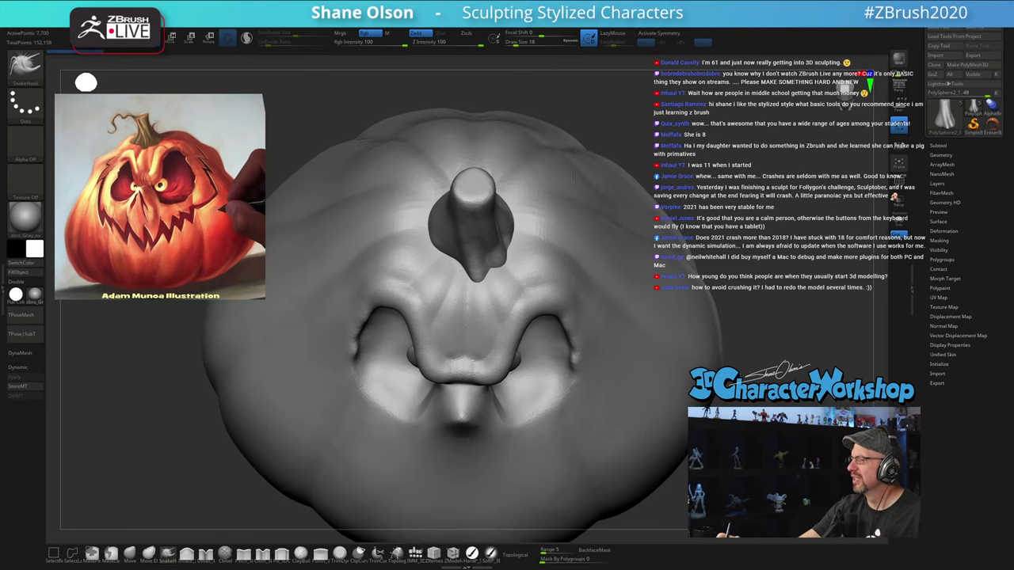
alt+drag(581, 203, 556, 197)
mouse_move(454, 276)
ctrl+right_down()
mouse_move(472, 308)
mouse_move(477, 294)
ctrl+right_up()
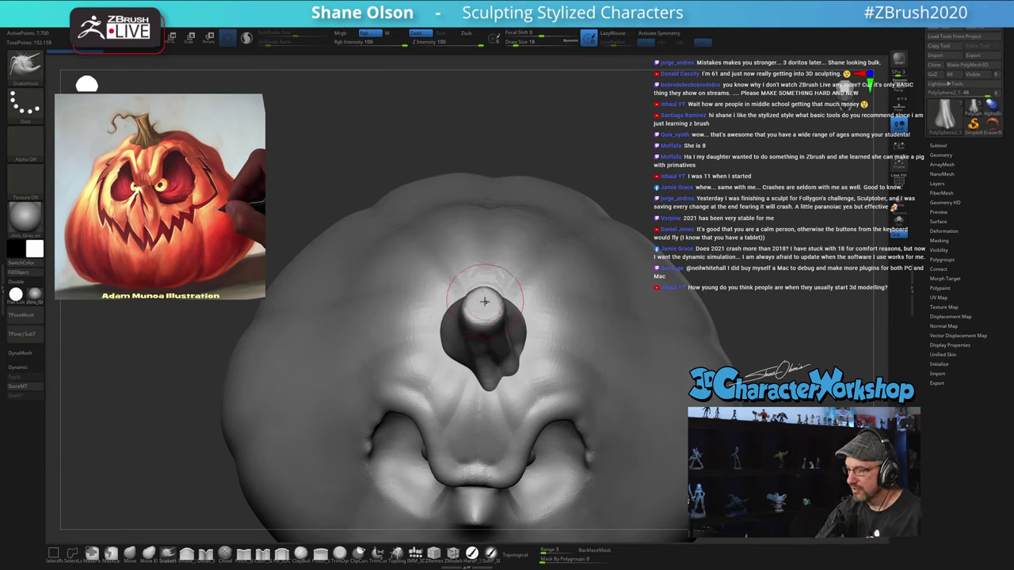
key(shift+f)
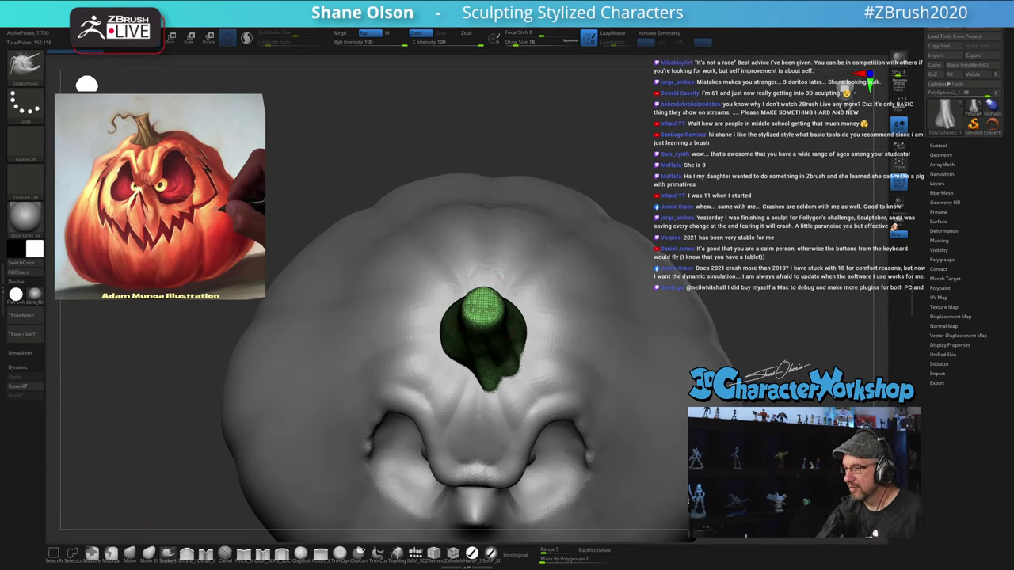
key(x)
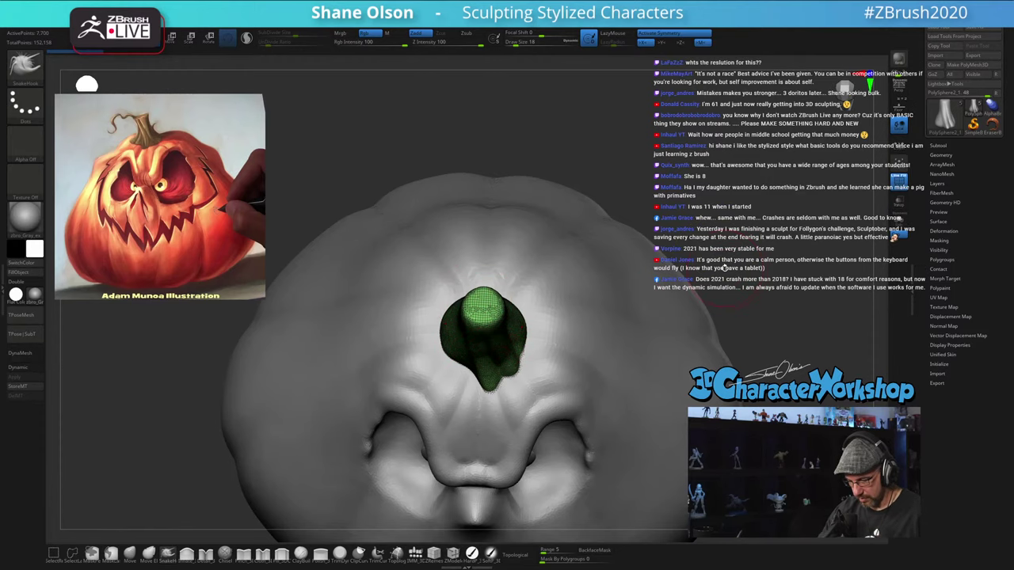
key(grave)
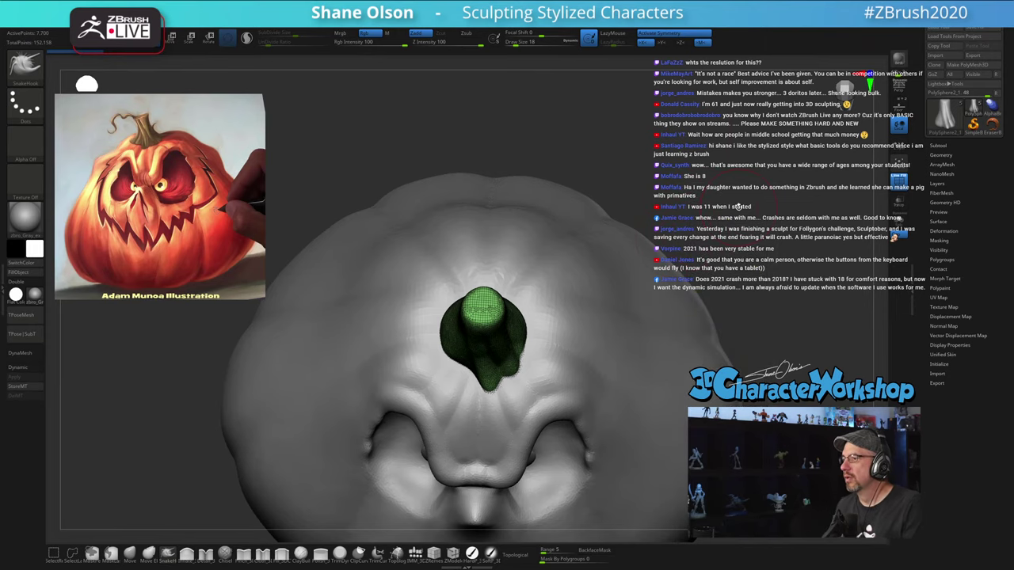
mouse_move(738, 207)
mouse_down()
mouse_move(733, 191)
mouse_move(748, 195)
mouse_move(659, 159)
mouse_up()
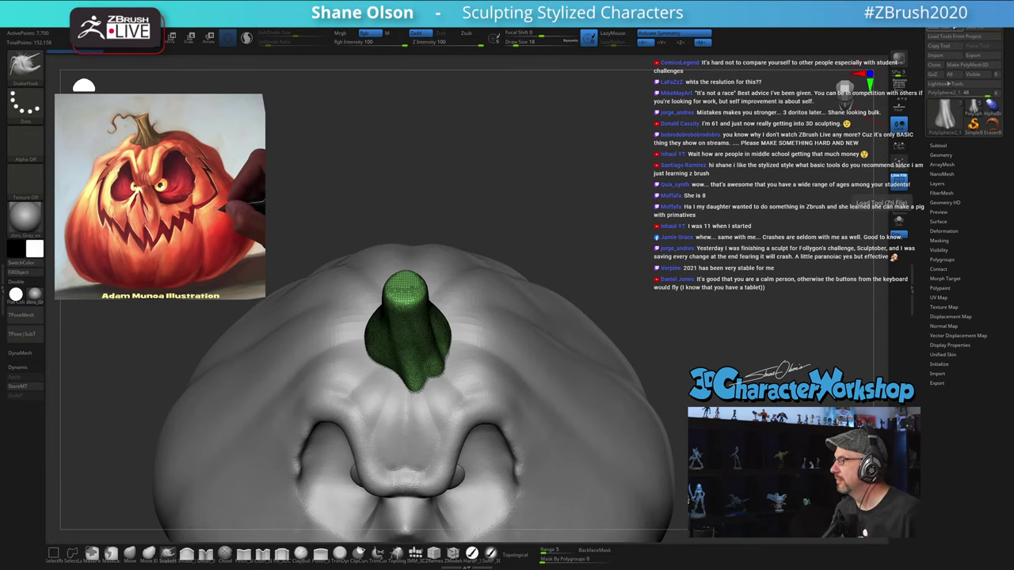
Step: Save the tool as AdamMunoaJack02 in the D:\Twitch\ZTLs folder
click(971, 27)
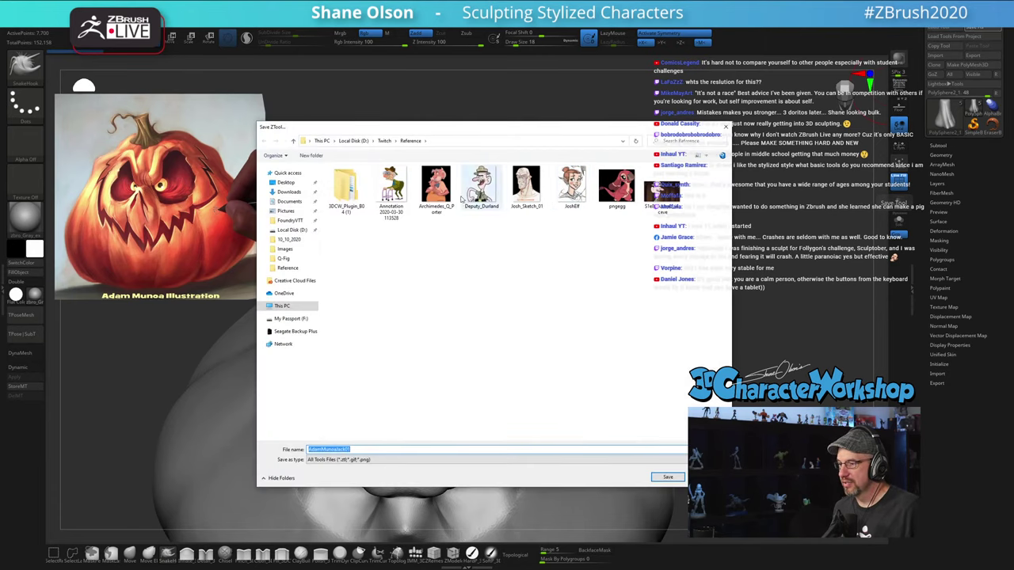
click(384, 140)
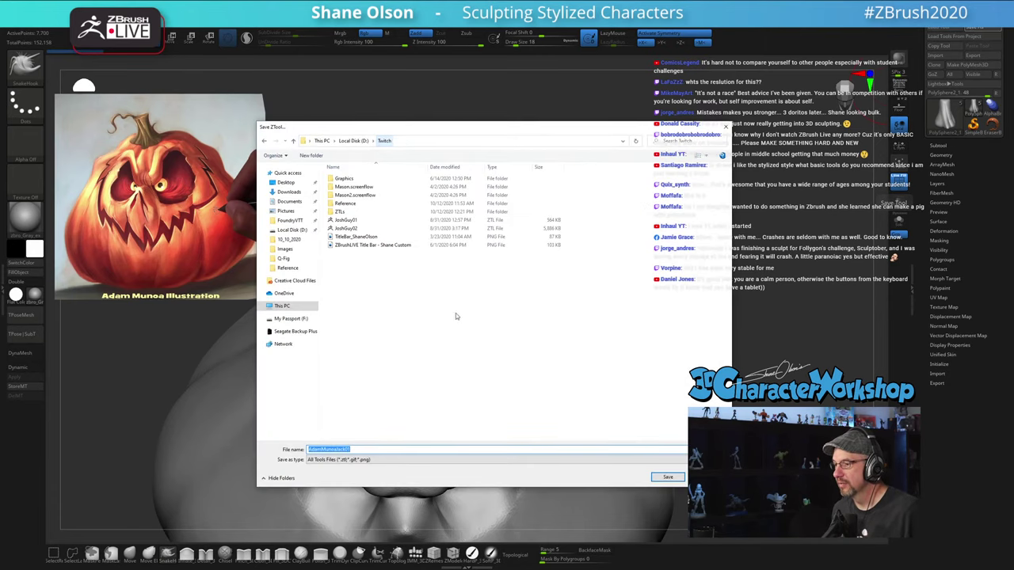
click(342, 212)
double_click(342, 212)
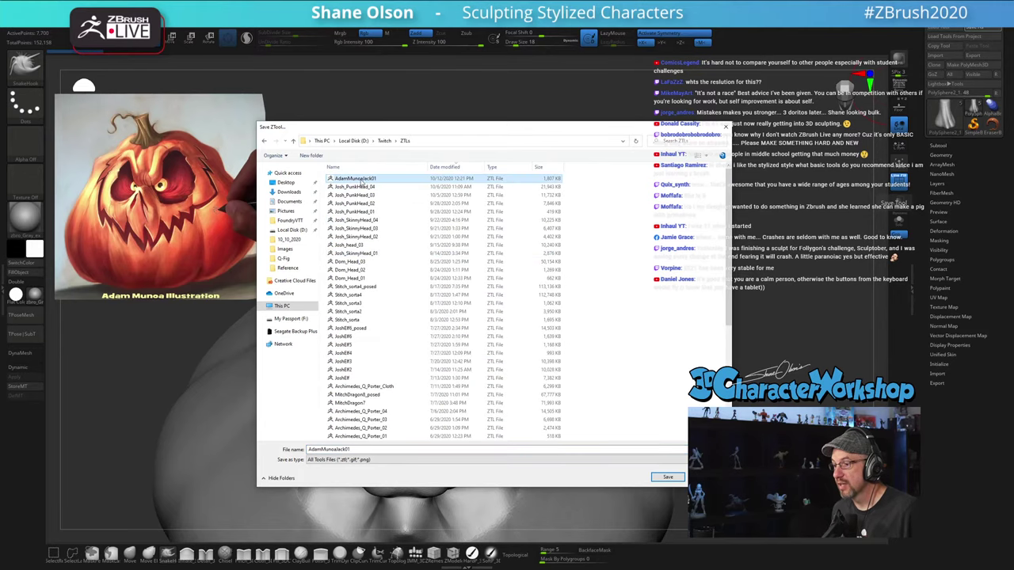
click(380, 449)
click(387, 448)
key(BackSpace)
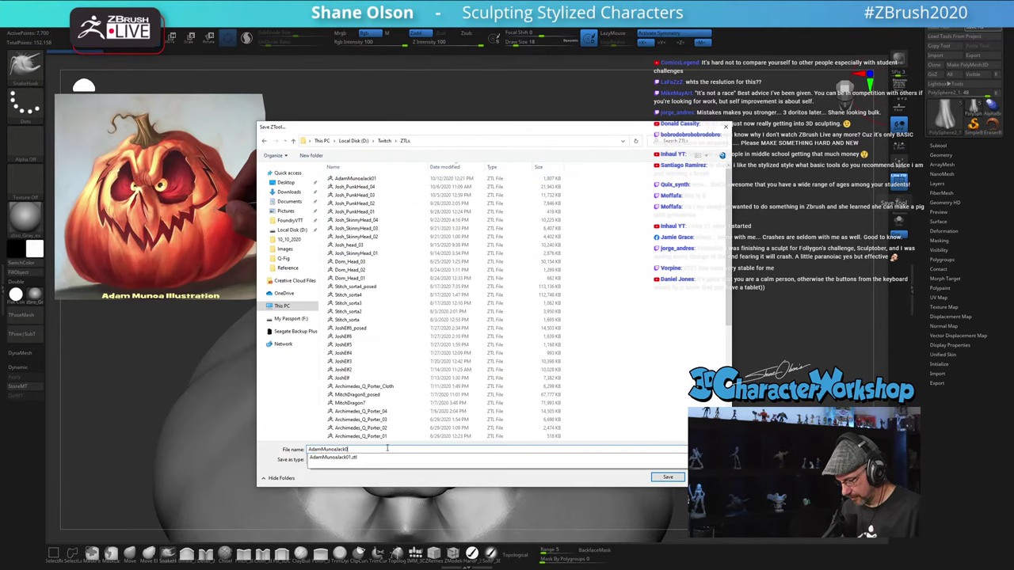
text(2)
key(Return)
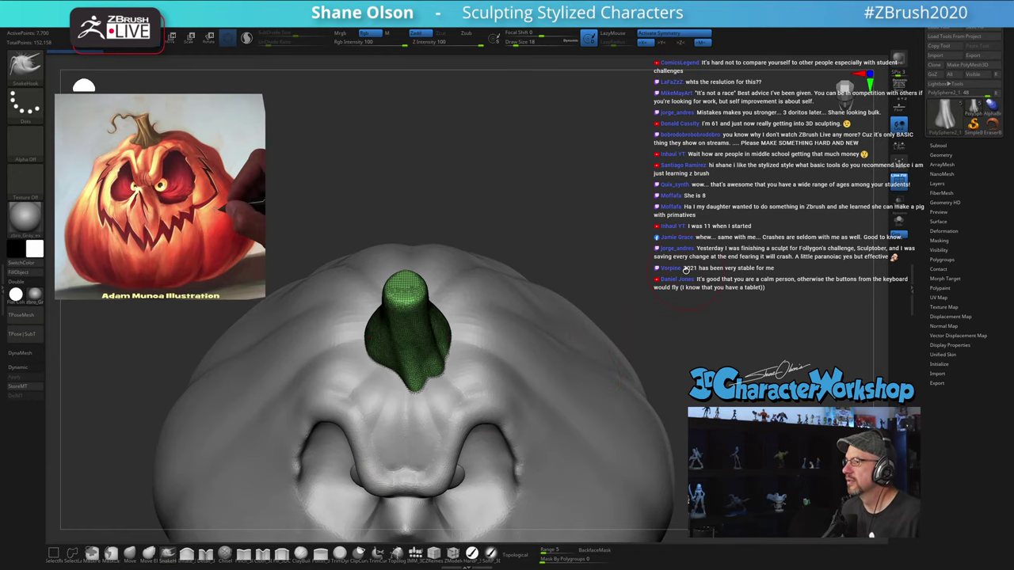
Step: Hide the polyframe and set the brush draw size to 13 for working on the stem tip from above
drag(686, 270, 683, 242)
alt+drag(672, 309, 647, 254)
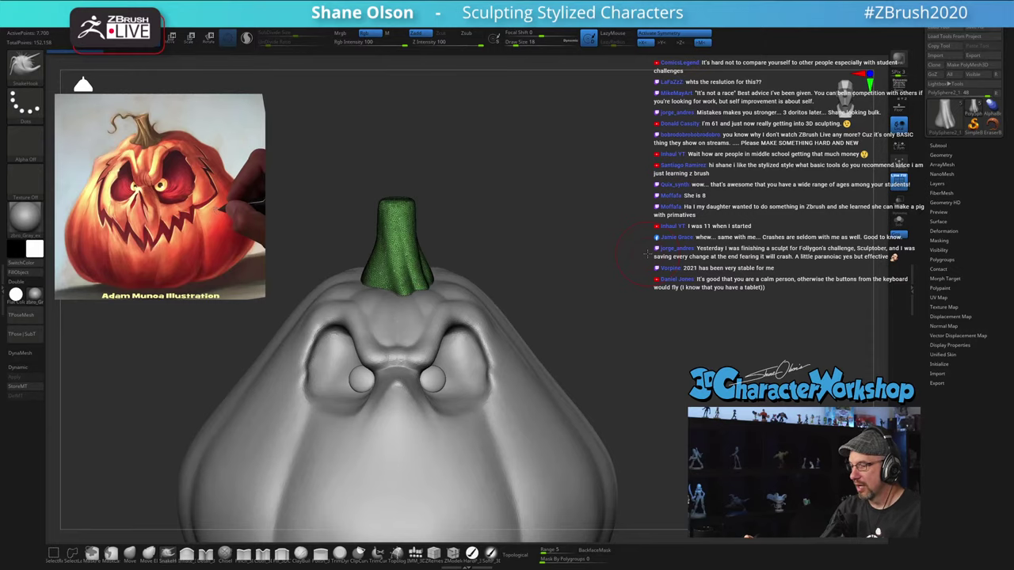
key(shift+f)
drag(477, 264, 471, 291)
mouse_move(499, 150)
alt+mouse_down()
mouse_move(547, 239)
mouse_move(541, 259)
alt+mouse_up()
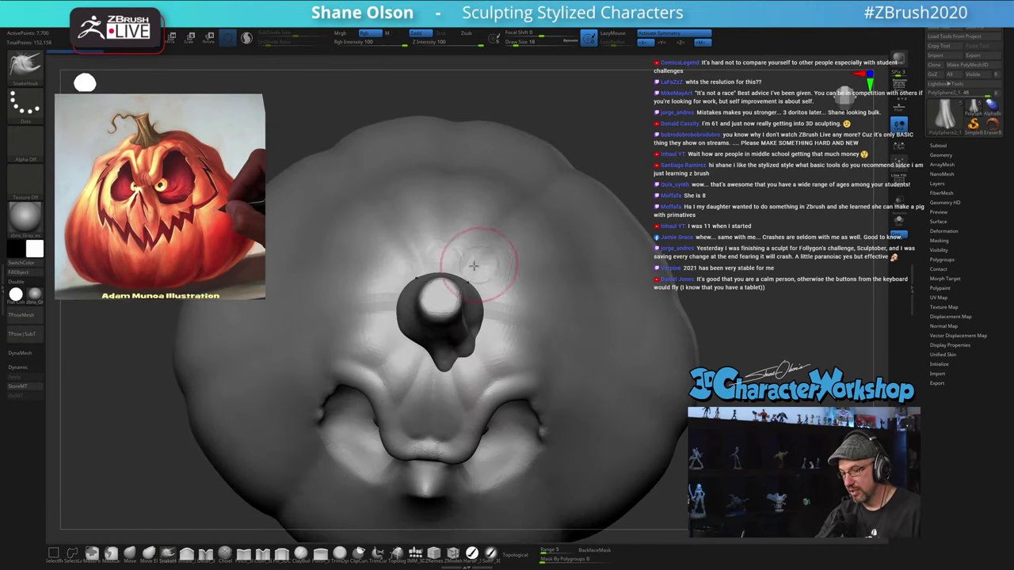
key(s)
click(435, 299)
key(s)
click(434, 297)
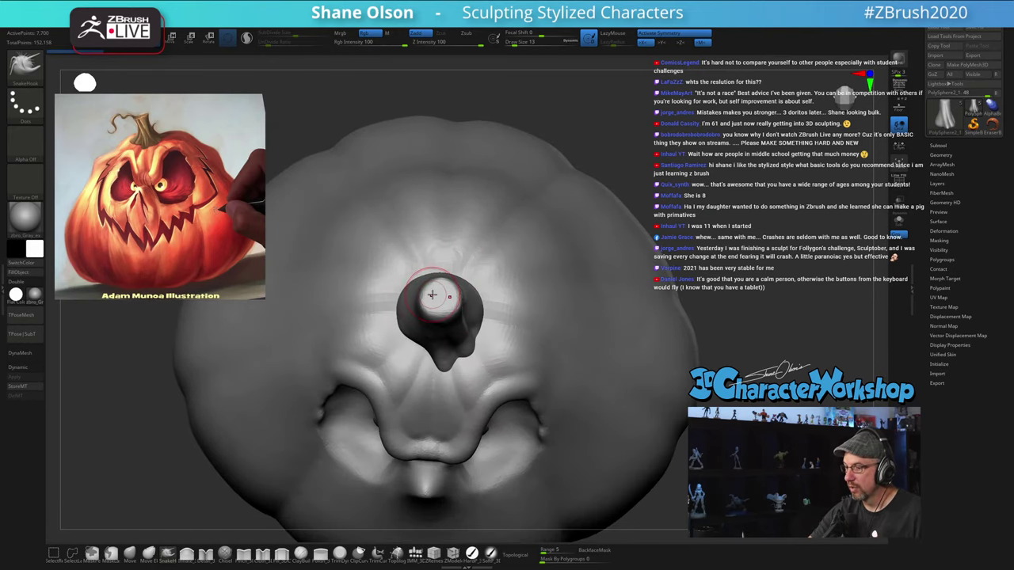
Step: Turn off symmetry and pull the rim of the stem's tip outward into a wider flare
key(x)
mouse_move(427, 295)
mouse_down()
mouse_move(437, 275)
mouse_move(462, 293)
mouse_up()
drag(456, 304, 462, 309)
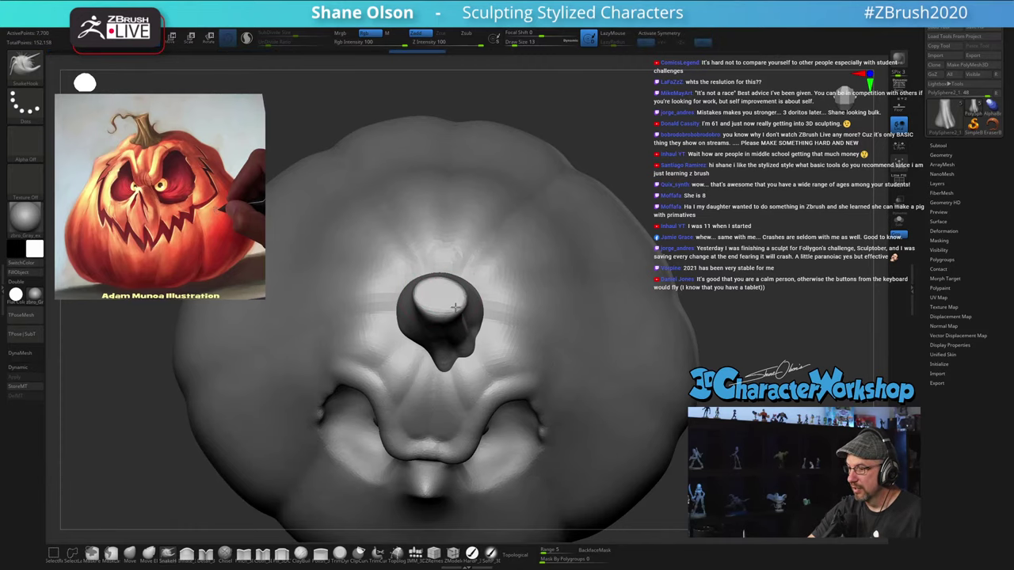
mouse_move(442, 283)
right_down()
mouse_move(441, 238)
mouse_move(437, 287)
mouse_move(442, 258)
right_up()
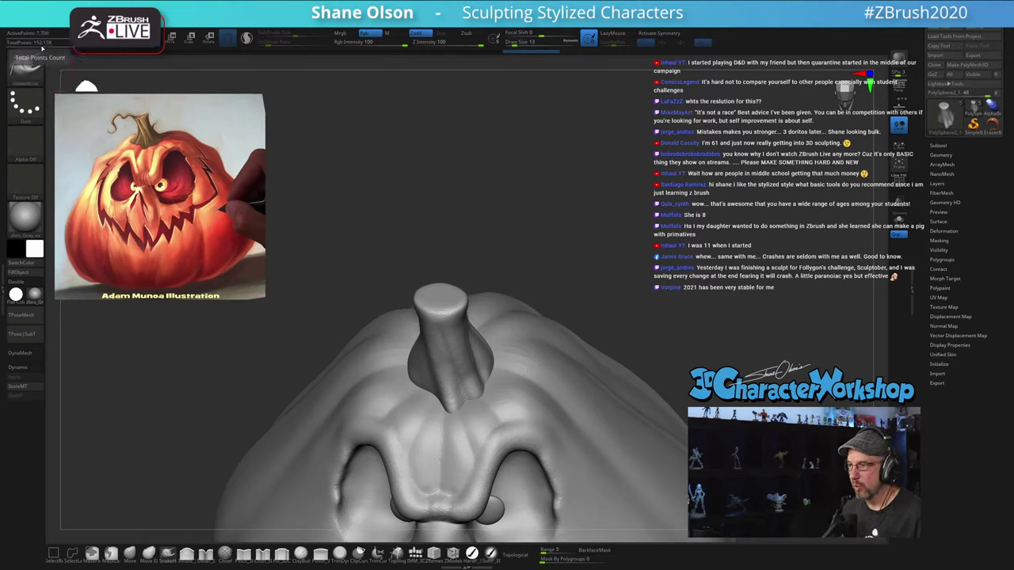
mouse_move(546, 309)
mouse_down()
mouse_move(543, 281)
mouse_move(513, 255)
mouse_move(517, 231)
mouse_move(467, 223)
mouse_up()
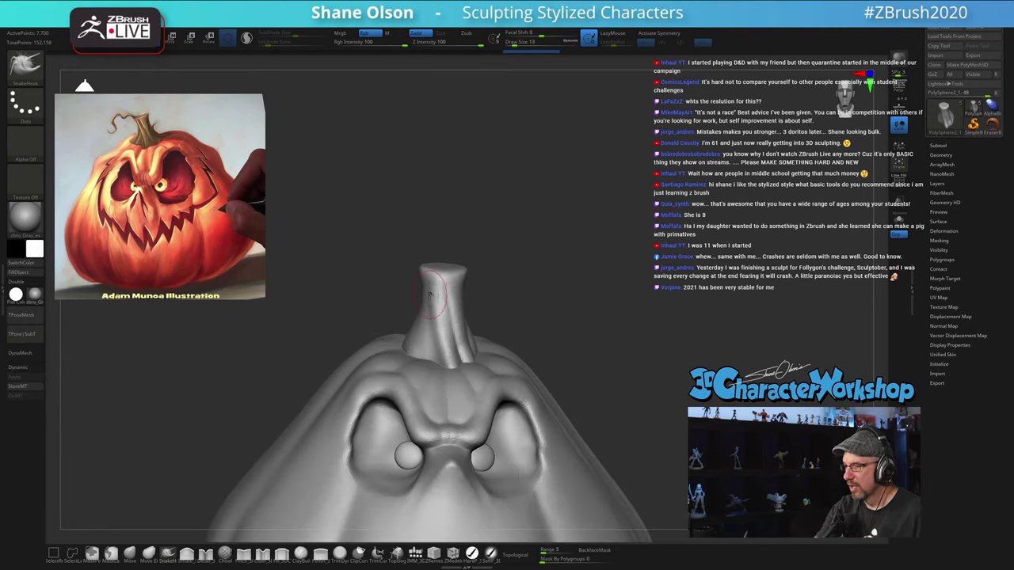
right_drag(455, 234, 444, 267)
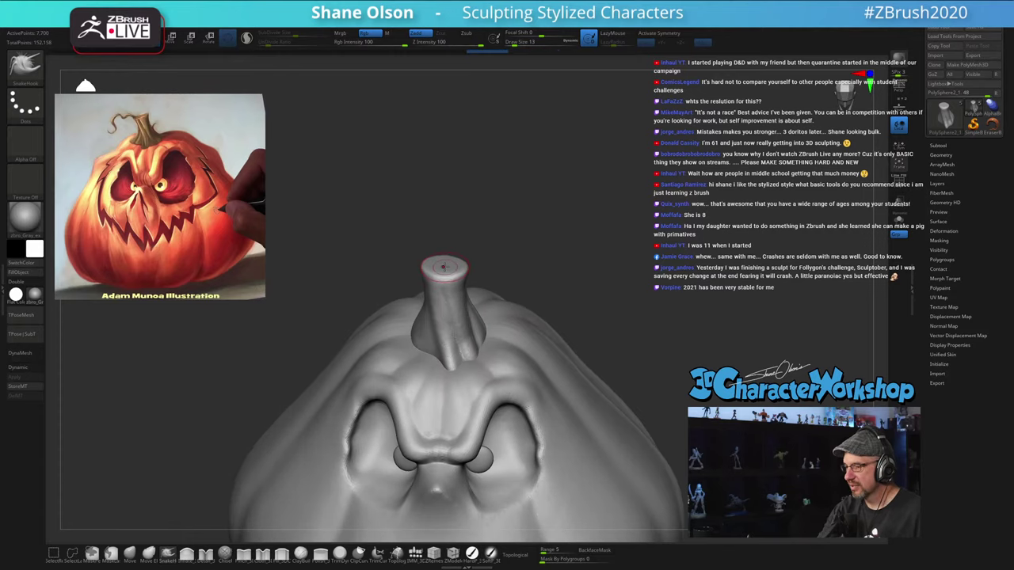
Step: Try to pull a tendril out of the rim of the stem's tip with the SnakeHook brush
key(s)
drag(435, 239, 433, 221)
mouse_move(419, 258)
mouse_down()
mouse_move(409, 243)
mouse_move(389, 254)
mouse_up()
key(s)
key(s)
key(ctrl+z)
key(ctrl+z)
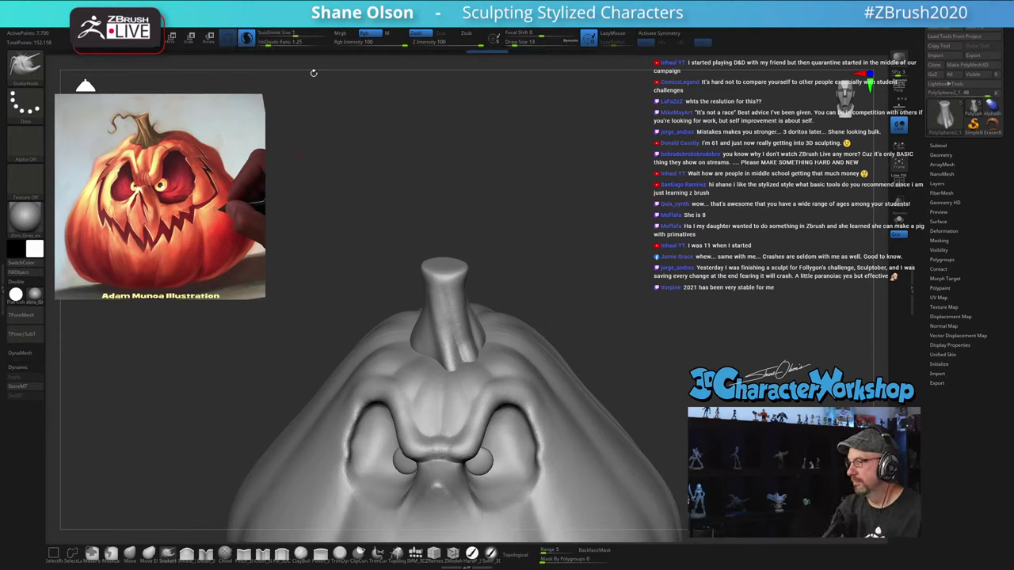
Step: Set the Sculptris Pro SubDivide Size to 0.05029 and smooth the stem's tip to refine its mesh
click(430, 16)
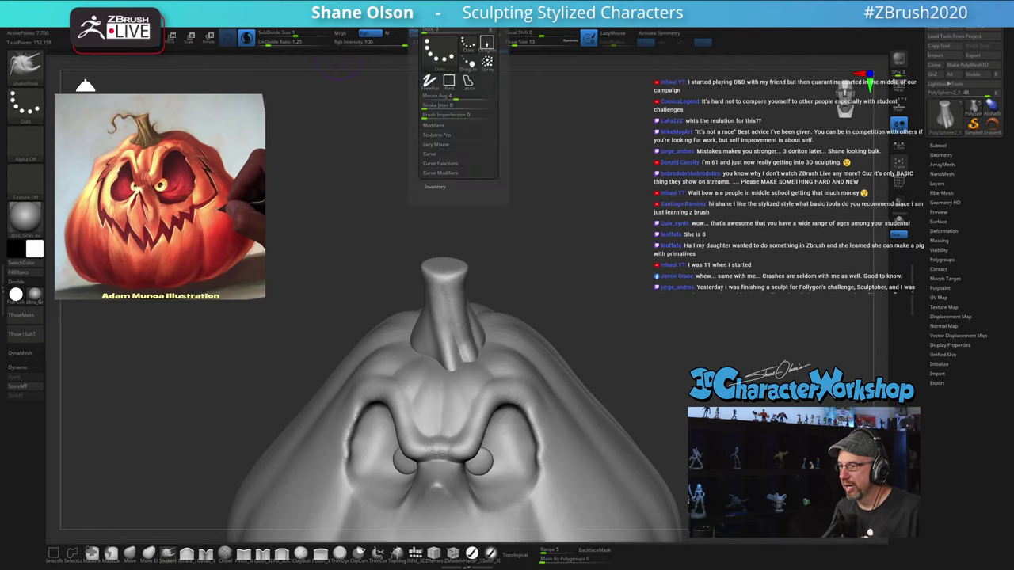
click(437, 135)
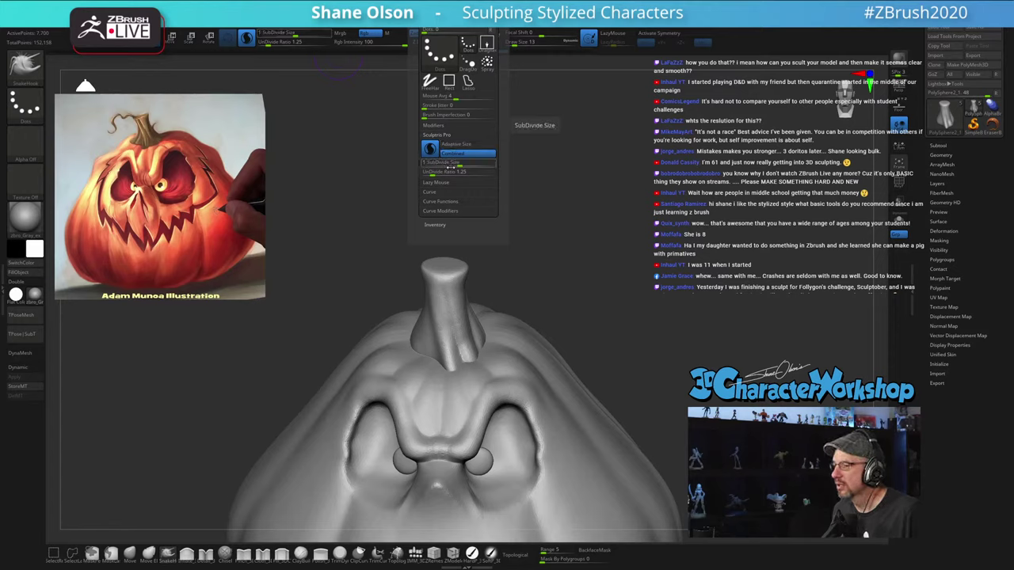
drag(458, 163, 442, 162)
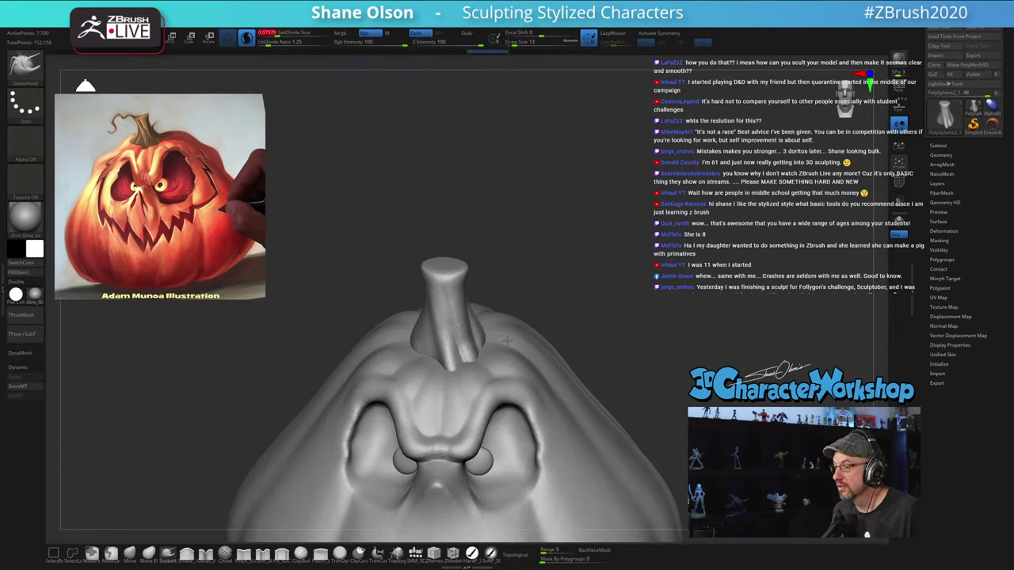
key(shift)
shift+drag(464, 276, 472, 274)
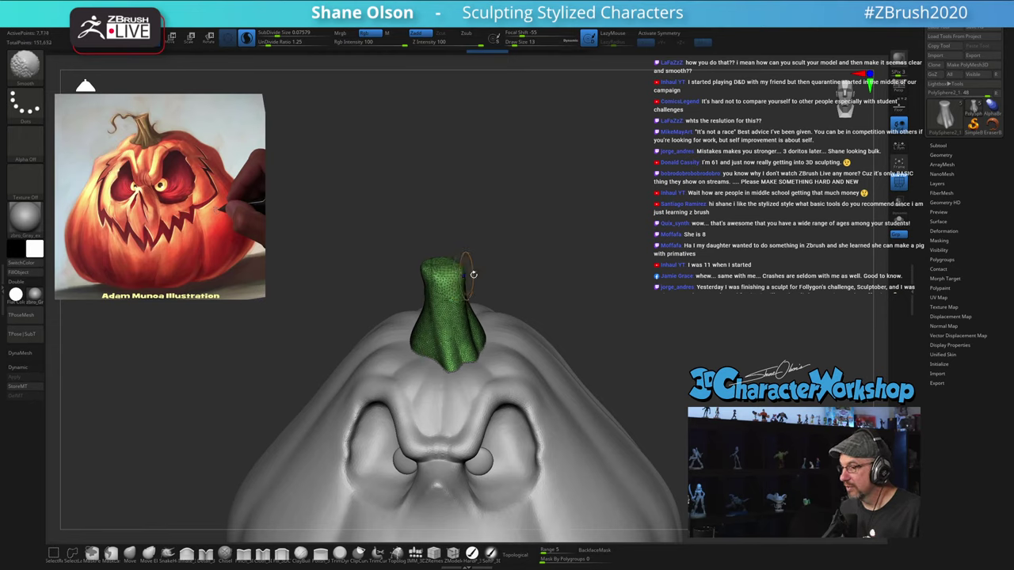
key(ctrl+z)
drag(278, 35, 267, 35)
shift+drag(434, 271, 453, 271)
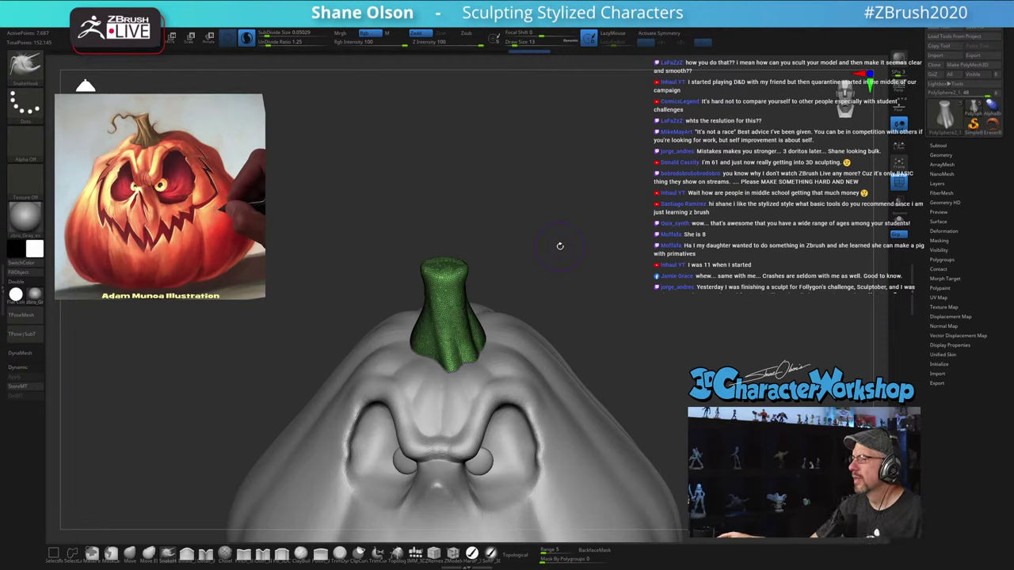
Step: Set the brush draw size to 8 and smooth the rim of the stem's flat tip
mouse_move(609, 309)
mouse_down()
mouse_move(584, 315)
mouse_move(607, 318)
mouse_move(583, 241)
mouse_up()
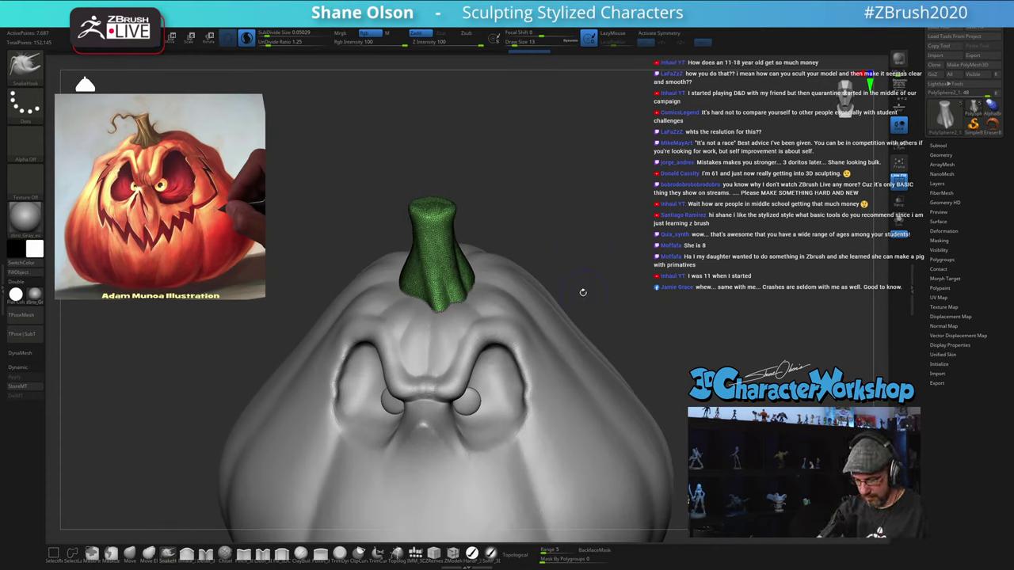
alt+drag(529, 217, 513, 309)
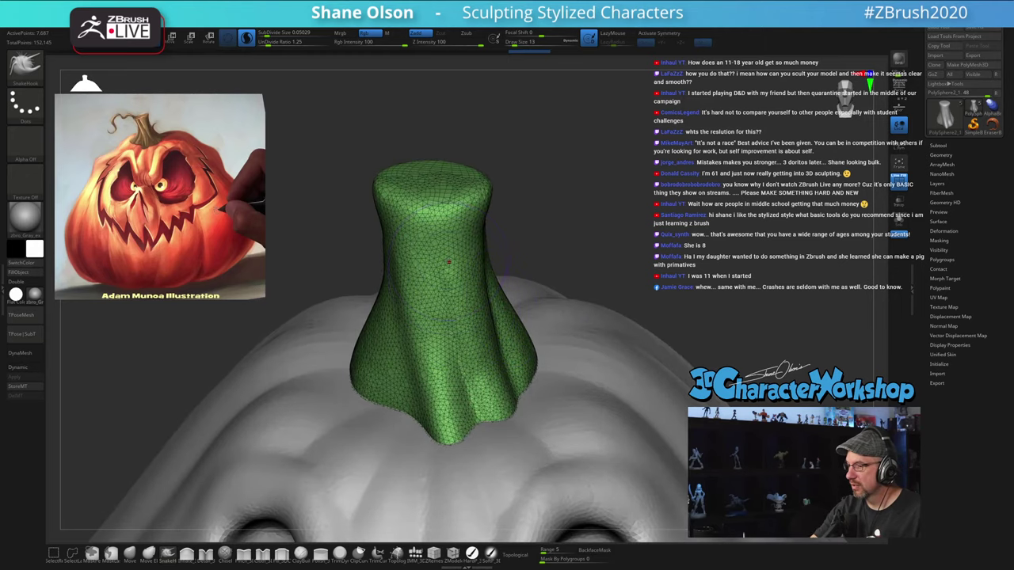
key(s)
click(558, 245)
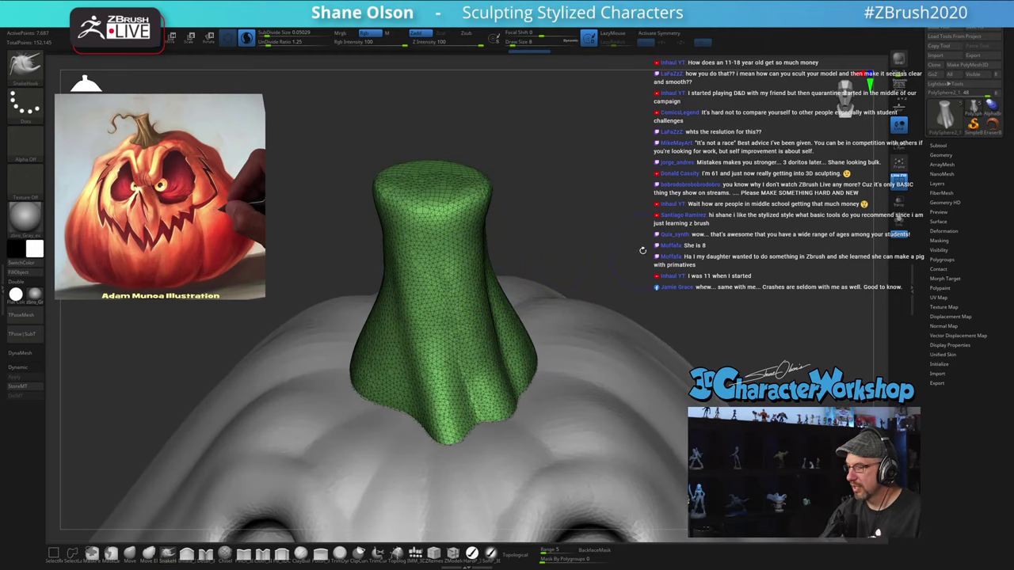
mouse_move(642, 250)
mouse_down()
mouse_move(569, 255)
mouse_move(637, 267)
mouse_up()
mouse_move(427, 156)
shift+mouse_down()
mouse_move(441, 194)
mouse_move(404, 197)
shift+mouse_up()
Step: Pull a thin tendril out of one side of the stem's rim using SnakeHook at draw size 8
drag(547, 160, 589, 163)
mouse_move(528, 248)
alt+mouse_down()
mouse_move(576, 139)
mouse_move(566, 241)
alt+mouse_up()
drag(399, 239, 403, 250)
key(s)
click(400, 236)
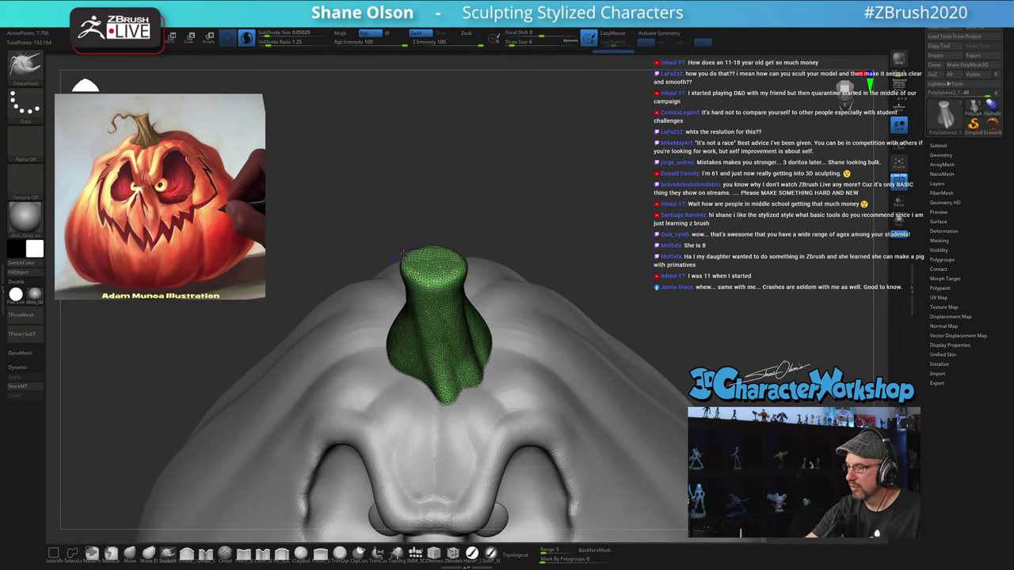
mouse_move(408, 210)
mouse_down()
mouse_move(404, 202)
mouse_move(415, 221)
mouse_up()
key(s)
click(409, 216)
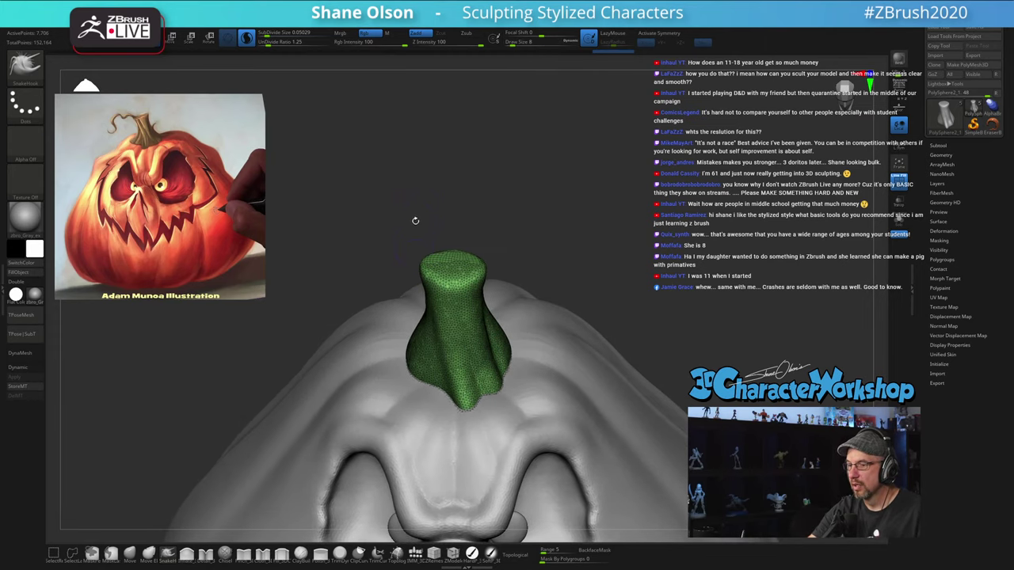
mouse_move(420, 270)
mouse_down()
mouse_move(402, 240)
mouse_move(378, 253)
mouse_up()
Step: Extend the tendril's end farther away from the stem in a wavy curve, keeping draw size 8
key(s)
click(406, 230)
key(s)
click(404, 249)
drag(397, 211, 389, 198)
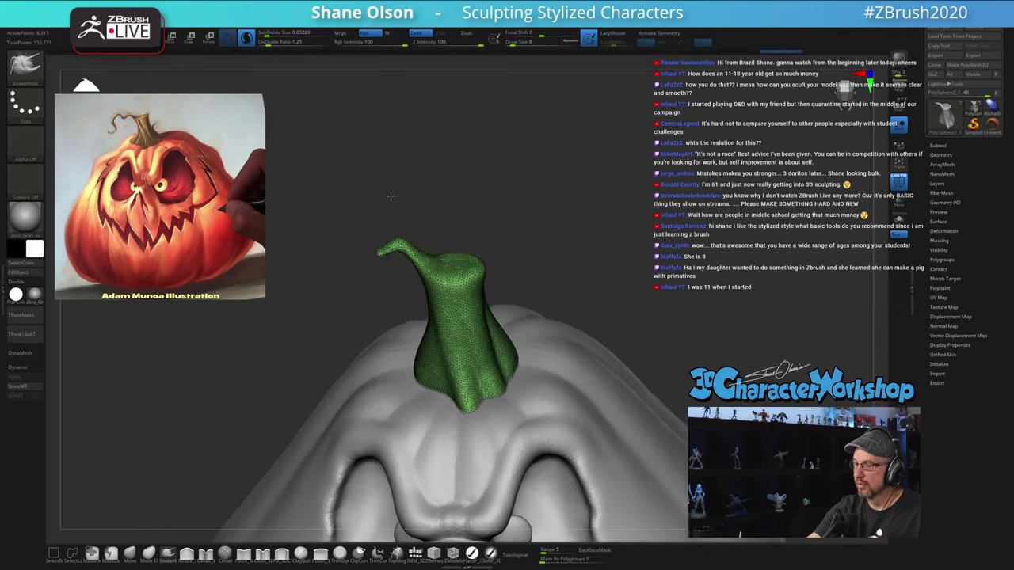
mouse_move(381, 252)
mouse_down()
mouse_move(374, 264)
mouse_move(345, 256)
mouse_move(368, 267)
mouse_move(335, 250)
mouse_move(320, 274)
mouse_up()
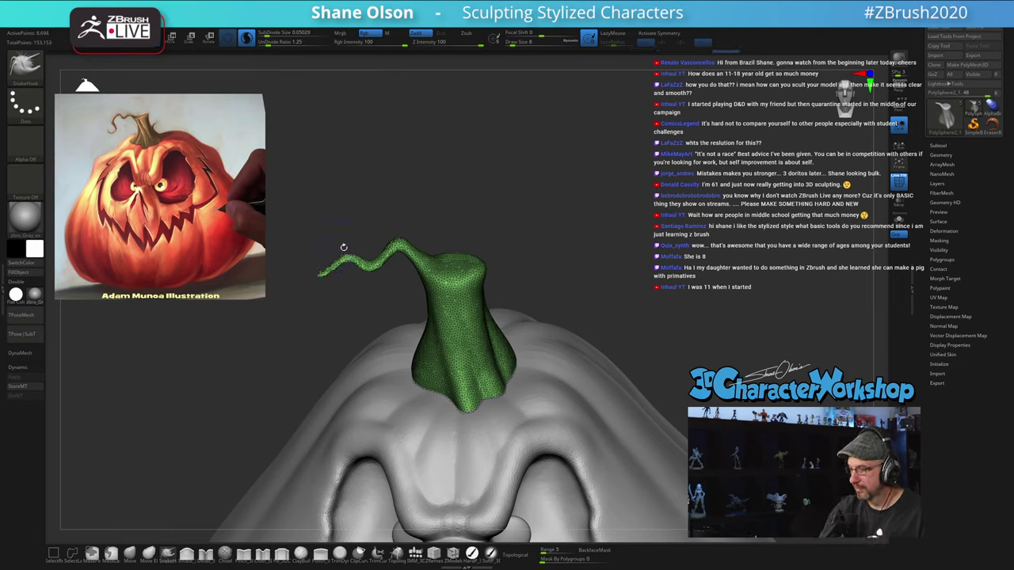
Step: Reduce the Smooth brush's Z Intensity to 14 and lightly smooth the outer part of the tendril
click(187, 555)
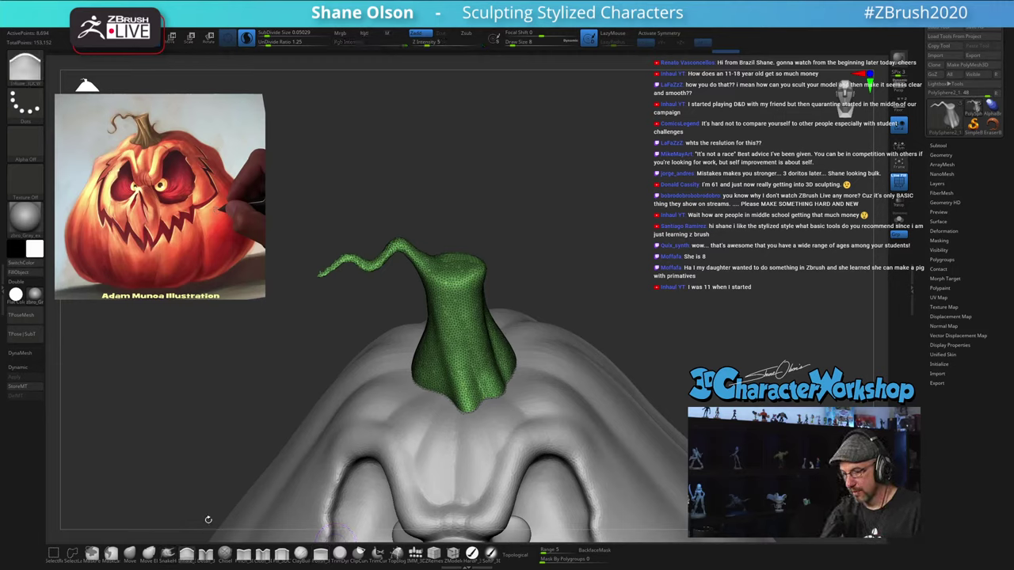
drag(344, 255, 320, 275)
key(ctrl+z)
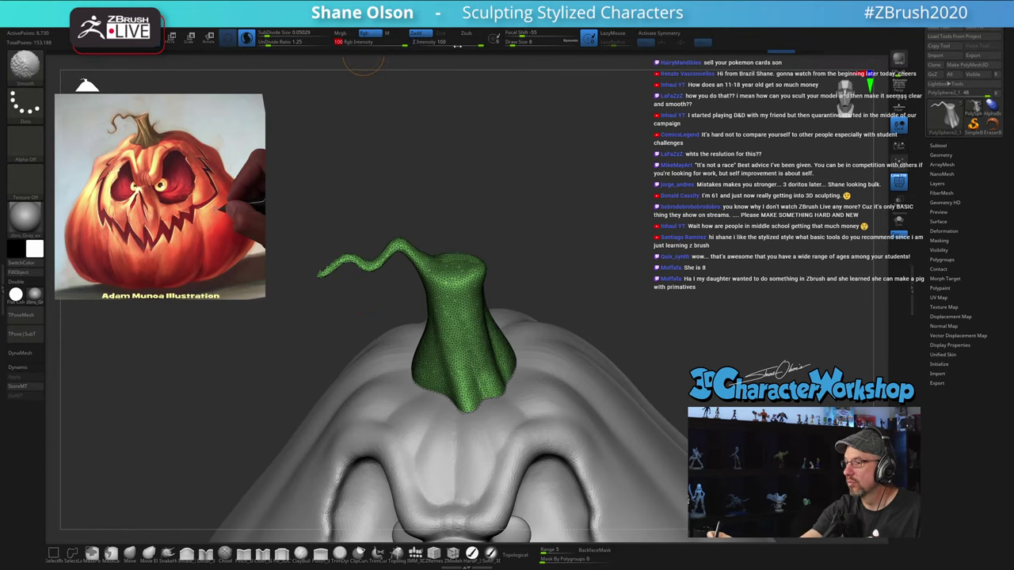
shift+drag(457, 46, 434, 48)
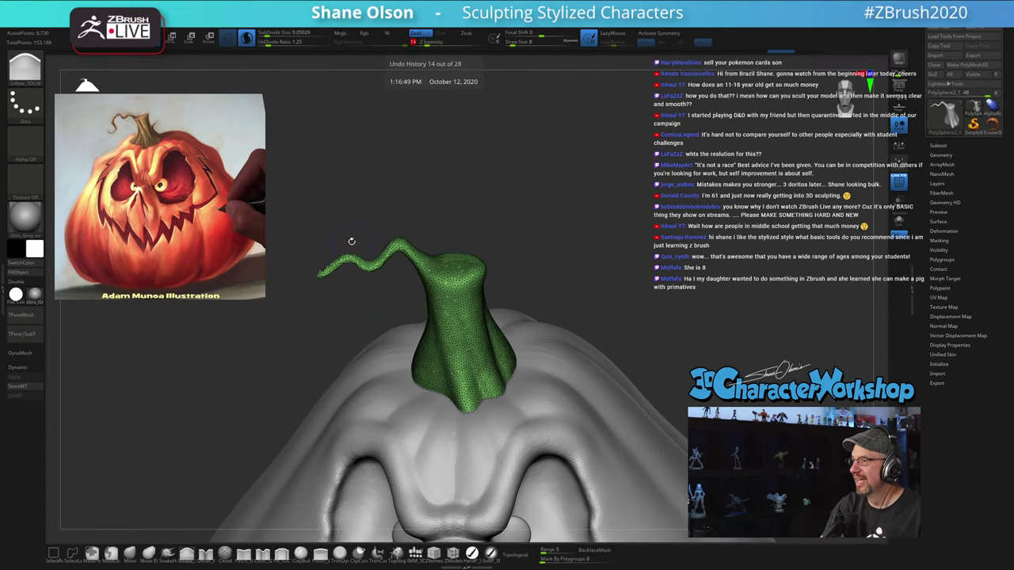
drag(351, 242, 345, 229)
shift+drag(317, 272, 347, 258)
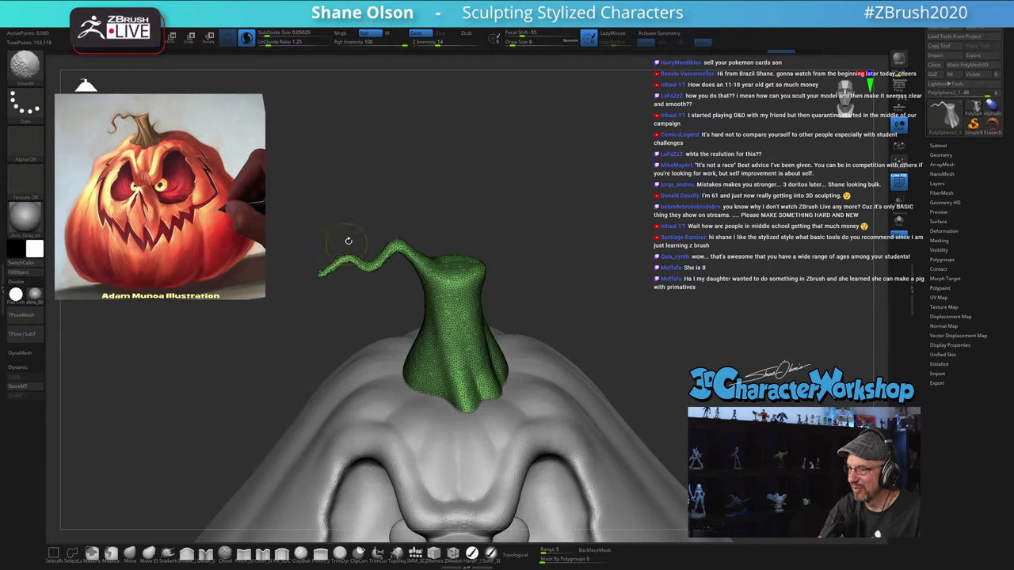
Step: Thicken the thin outer part of the tendril with the Inflate brush at draw size 9
key(s)
key(s)
click(341, 316)
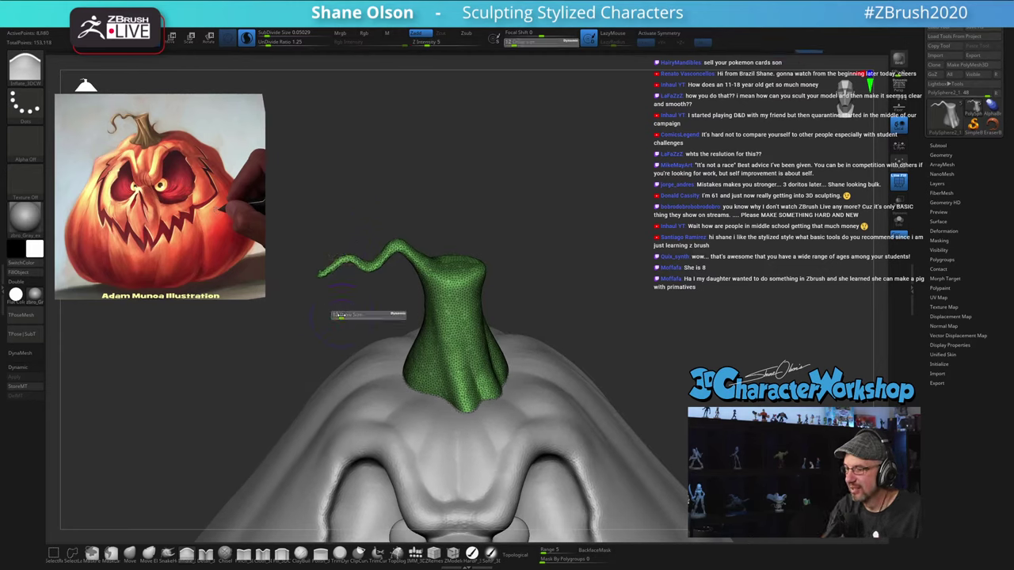
click(339, 316)
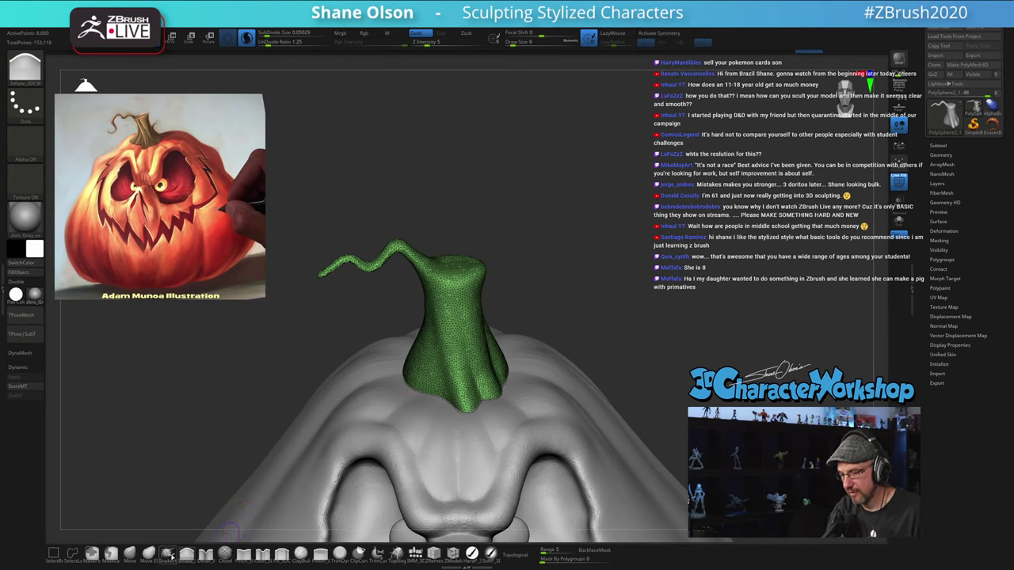
Step: Extend the tendril downward into a hooked end with SnakeHook, and inflate the new thin section
click(168, 553)
mouse_move(321, 278)
mouse_down()
mouse_move(322, 306)
mouse_move(305, 321)
mouse_move(327, 311)
mouse_move(305, 315)
mouse_move(318, 320)
mouse_up()
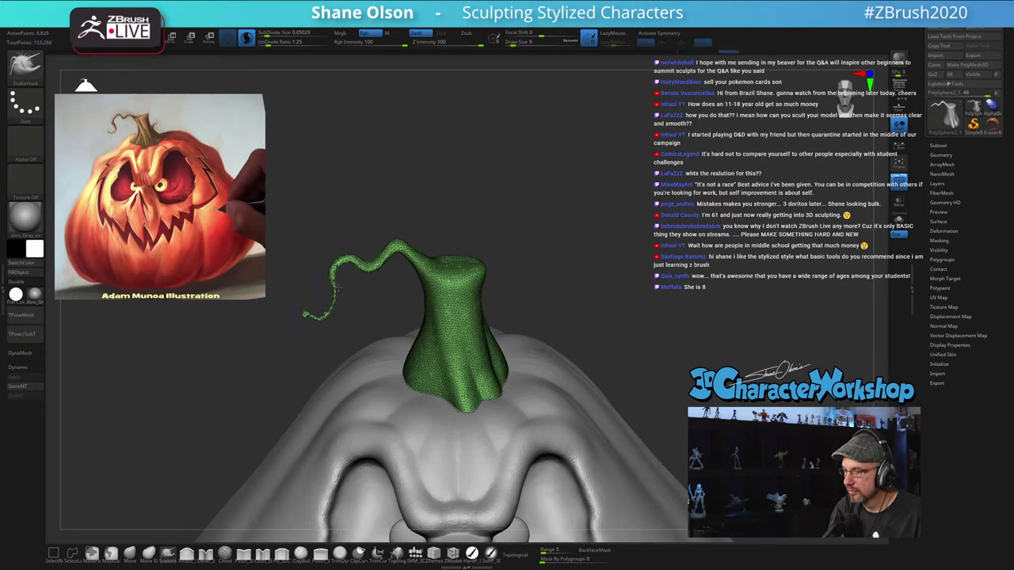
click(187, 555)
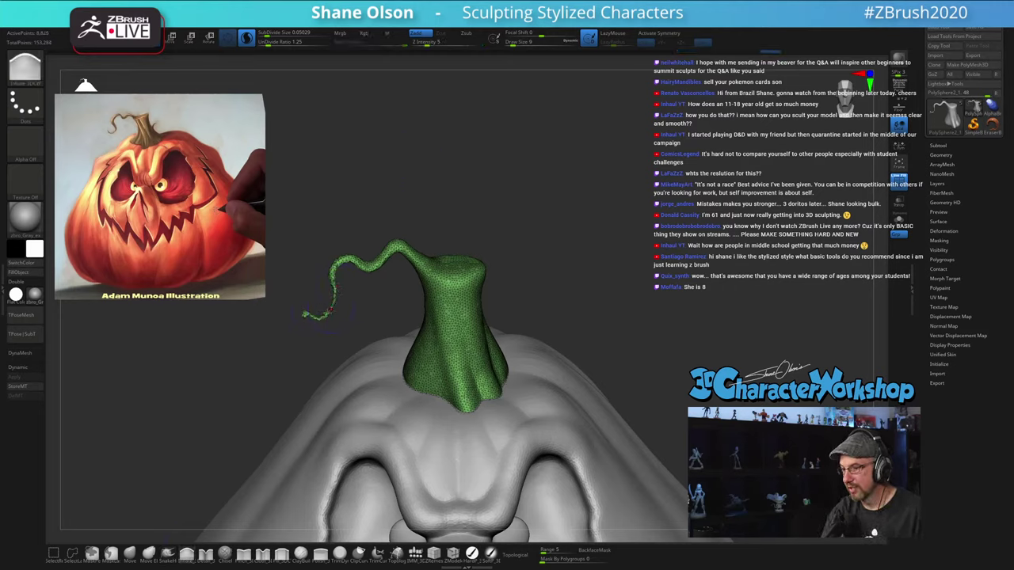
mouse_move(329, 311)
mouse_down()
mouse_move(352, 259)
mouse_move(306, 315)
mouse_move(336, 293)
mouse_move(314, 315)
mouse_move(349, 380)
mouse_up()
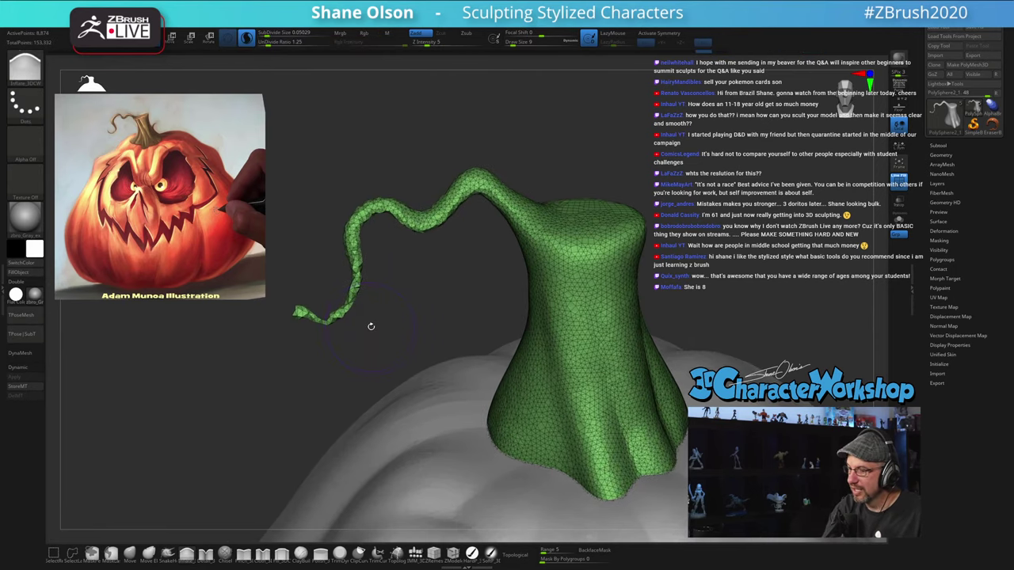
Step: Set the draw size to 3 and smooth the lumpy end of the tendril
key(s)
click(370, 326)
key(s)
click(370, 324)
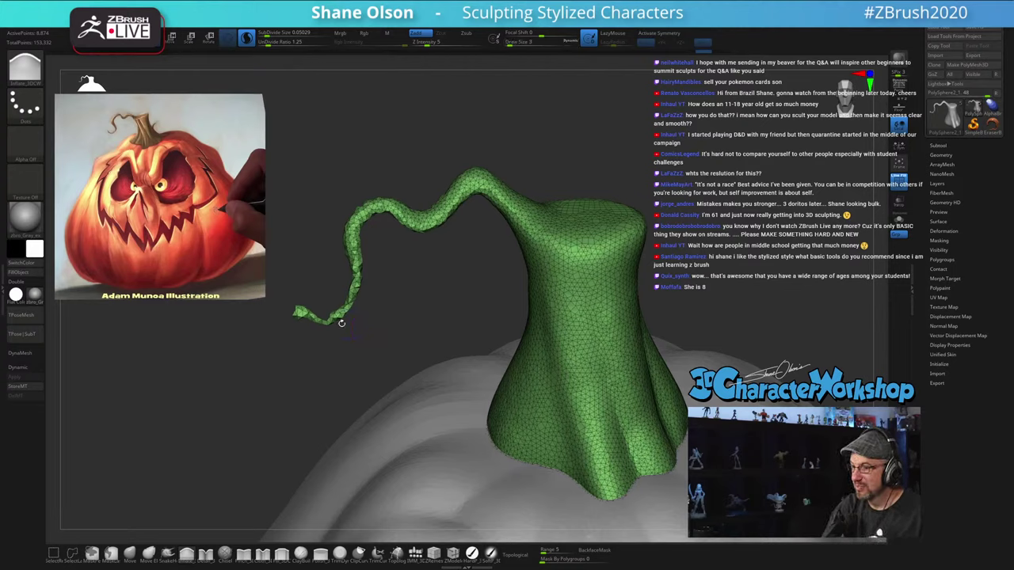
mouse_move(341, 323)
shift+mouse_down()
mouse_move(295, 303)
mouse_move(302, 312)
shift+mouse_up()
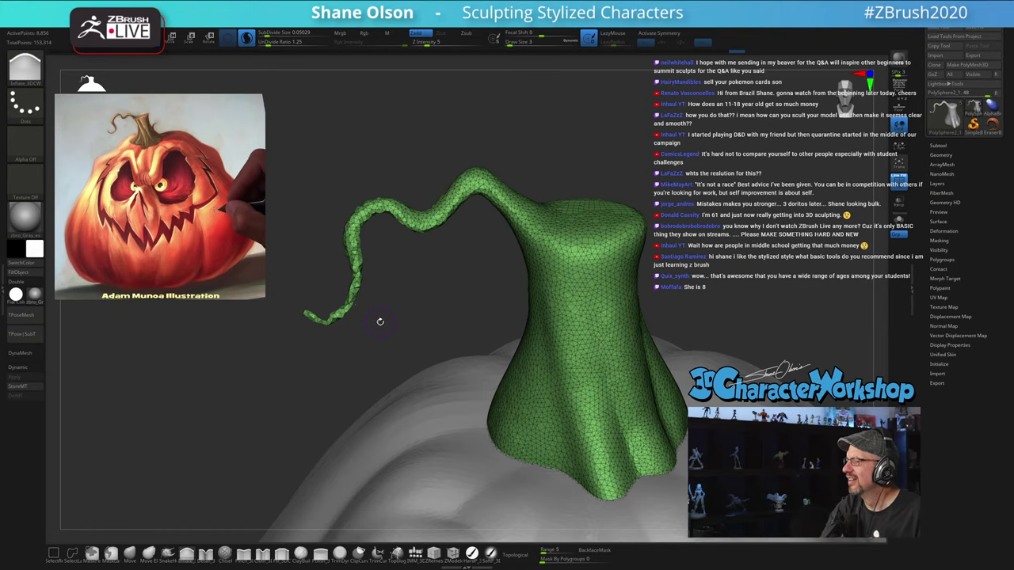
Step: Try to smooth the tendril's vertical section and outer bend at draw size 4
key(s)
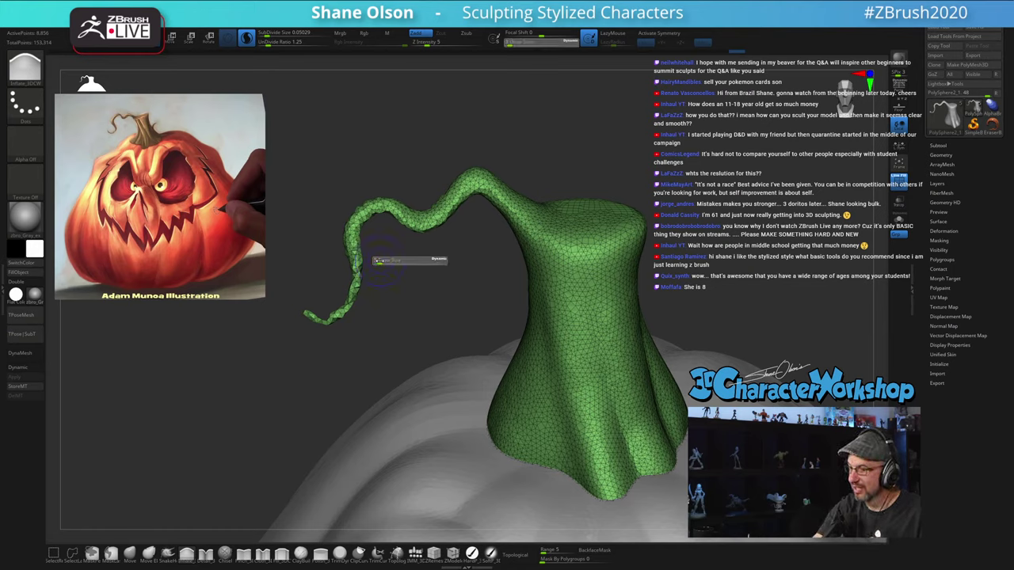
click(379, 261)
shift+drag(355, 255, 362, 227)
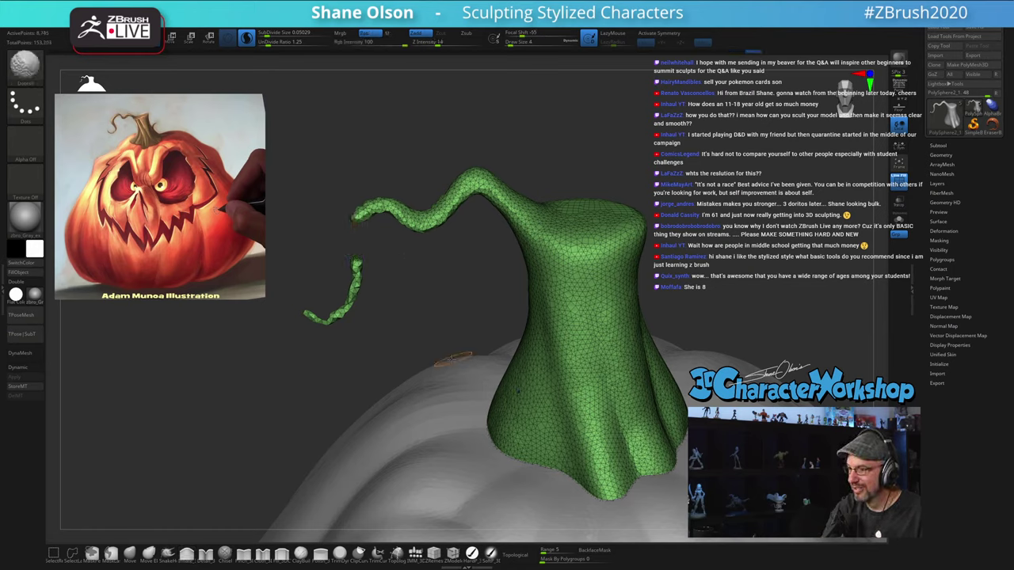
mouse_move(429, 299)
mouse_down()
mouse_move(450, 285)
mouse_move(423, 313)
mouse_up()
key(ctrl+z)
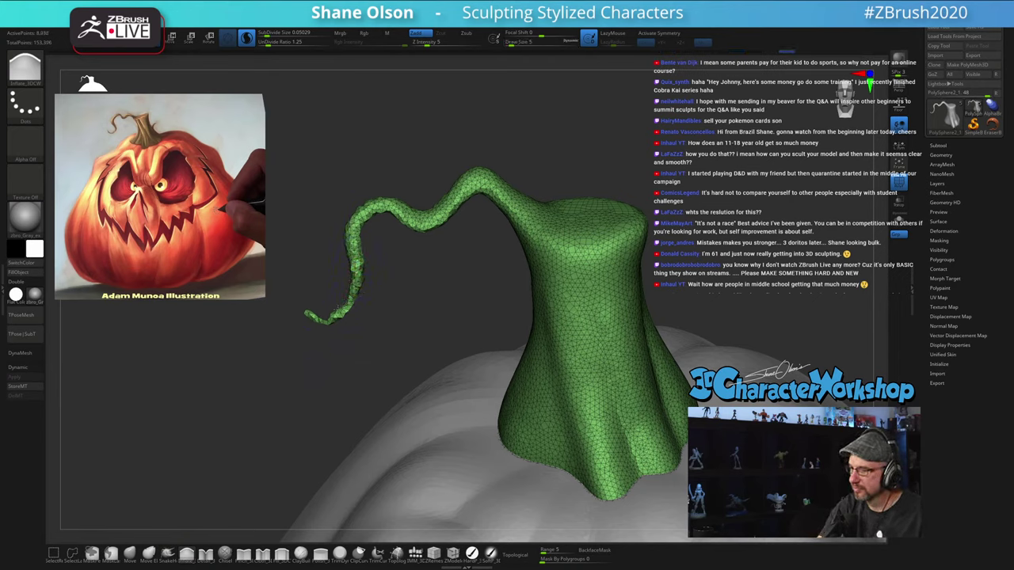
Step: Thicken the tendril's lower section and tip with the Inflate brush, reducing the draw size to 3
mouse_move(311, 316)
mouse_down()
mouse_move(346, 311)
mouse_move(366, 344)
mouse_move(320, 263)
mouse_move(325, 294)
mouse_up()
key(s)
click(336, 331)
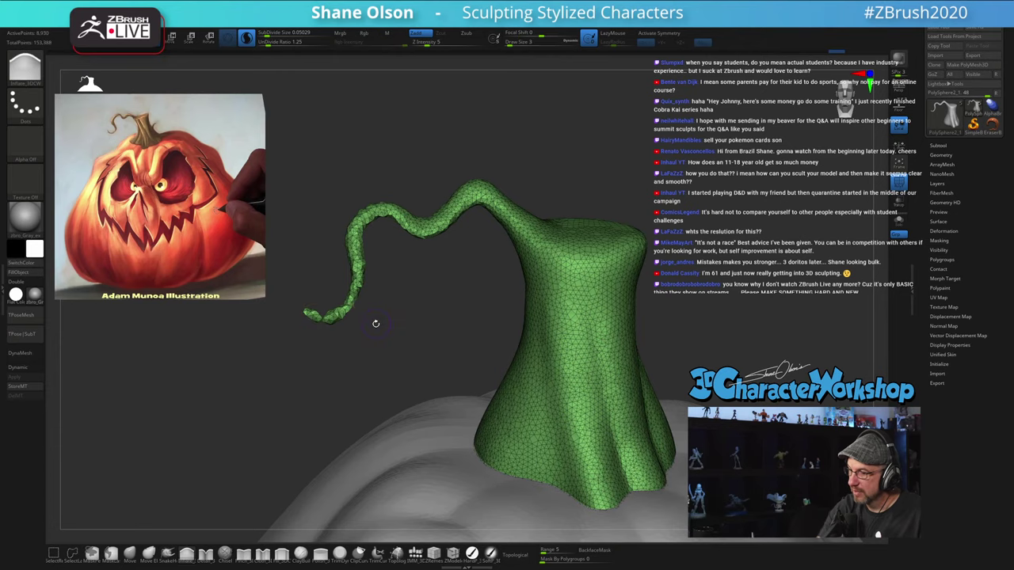
mouse_move(367, 324)
mouse_down()
mouse_move(388, 321)
mouse_move(425, 283)
mouse_move(366, 337)
mouse_up()
Step: Try to inflate the tendril's tip further at draw size 4
key(s)
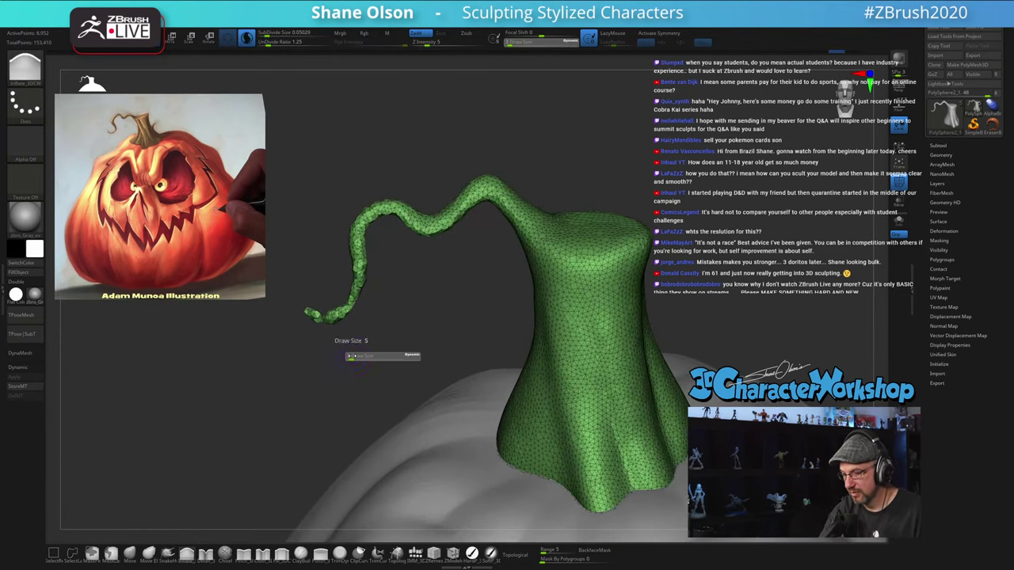
click(353, 355)
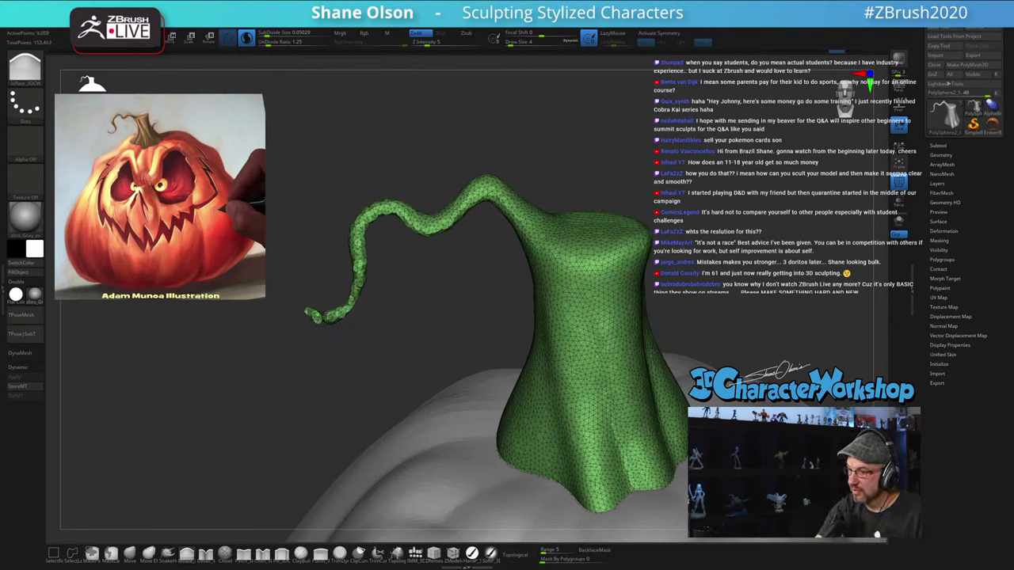
key(ctrl+z)
key(ctrl+z)
key(ctrl+z)
key(ctrl+z)
key(ctrl+z)
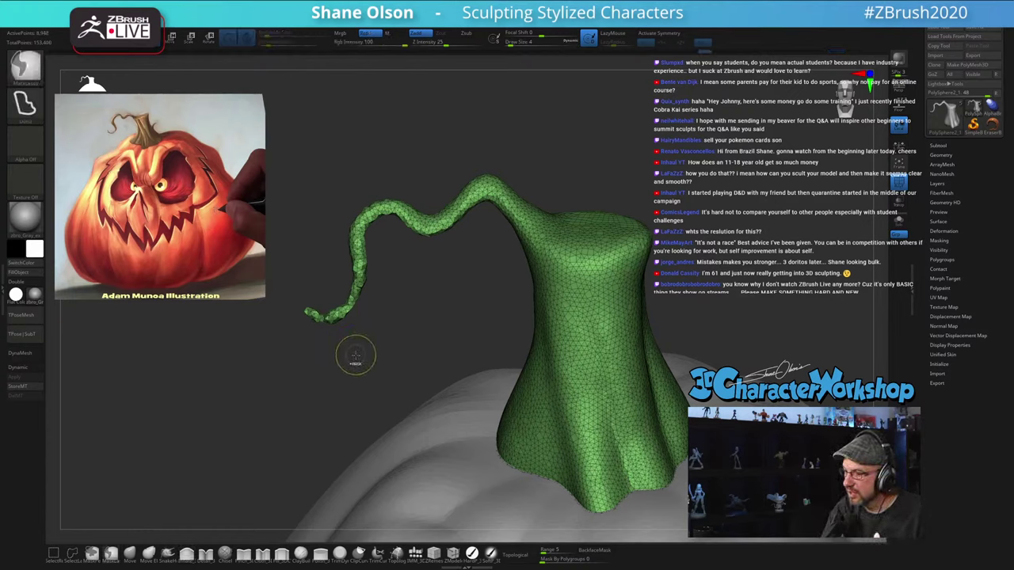
Step: Inflate the tendril's lower bend and tip at draw size 7, and smooth the tip at draw size 4
key(s)
click(349, 347)
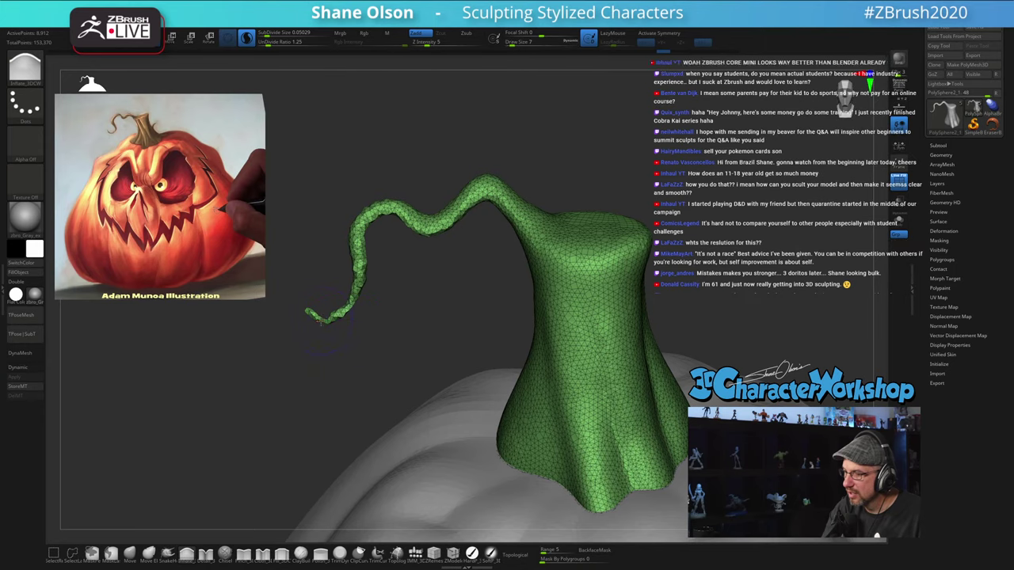
mouse_move(341, 315)
mouse_down()
mouse_move(319, 318)
mouse_move(366, 304)
mouse_move(392, 265)
mouse_move(365, 329)
mouse_move(384, 349)
mouse_up()
drag(346, 195, 355, 168)
key(s)
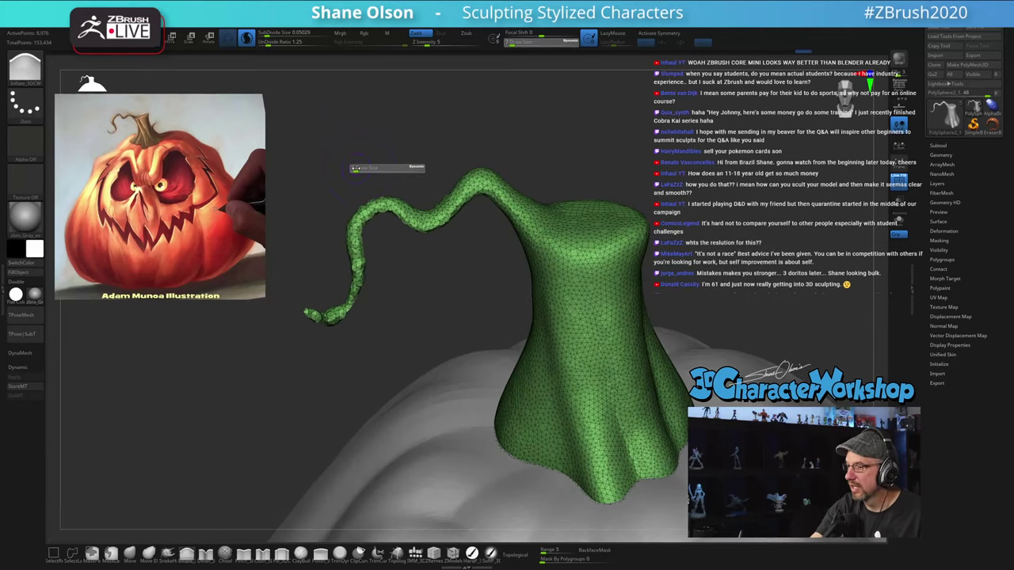
click(356, 168)
mouse_move(319, 316)
shift+mouse_down()
mouse_move(362, 340)
mouse_move(370, 330)
shift+mouse_up()
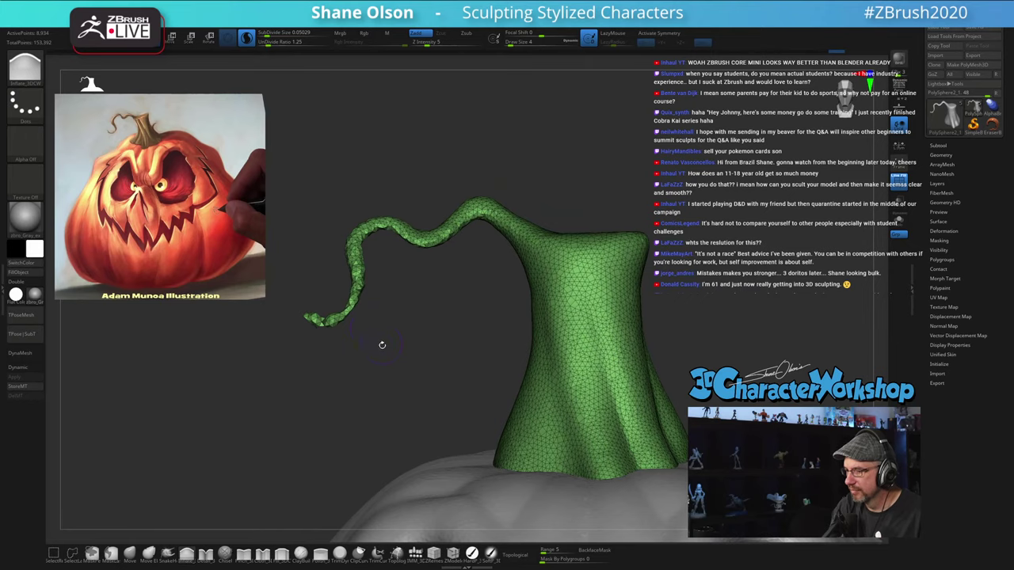
Step: Turn off Sculptris Pro mode and even out the tendril's lower section and tip with Inflate and Smooth at draw size 7
click(246, 38)
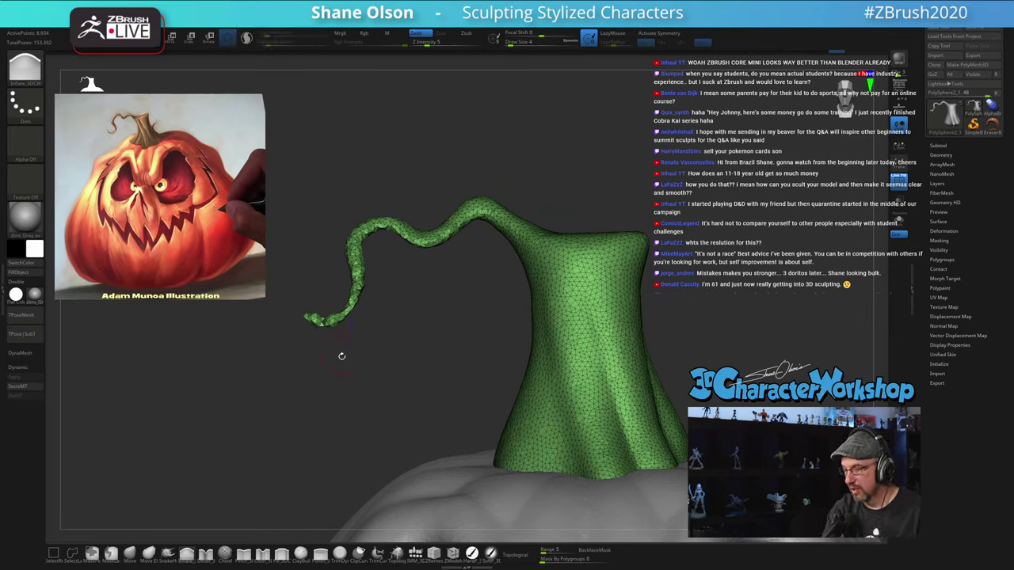
key(s)
click(336, 388)
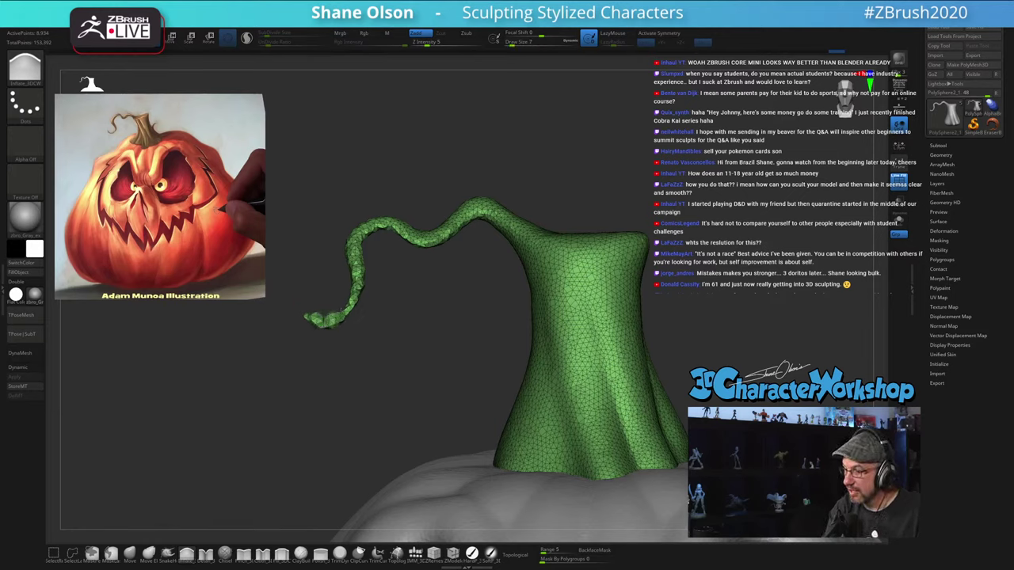
drag(358, 290, 361, 263)
mouse_move(323, 319)
mouse_down()
mouse_move(311, 319)
mouse_move(320, 320)
mouse_up()
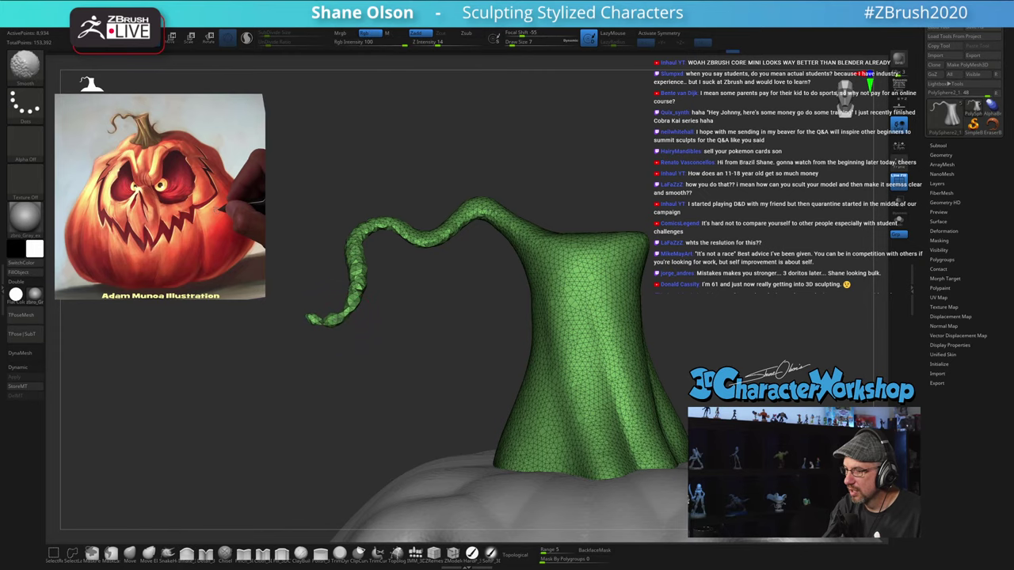
Step: Rework the tendril's tip into a thin point, using draw size 2 and draw size 5
key(s)
click(332, 329)
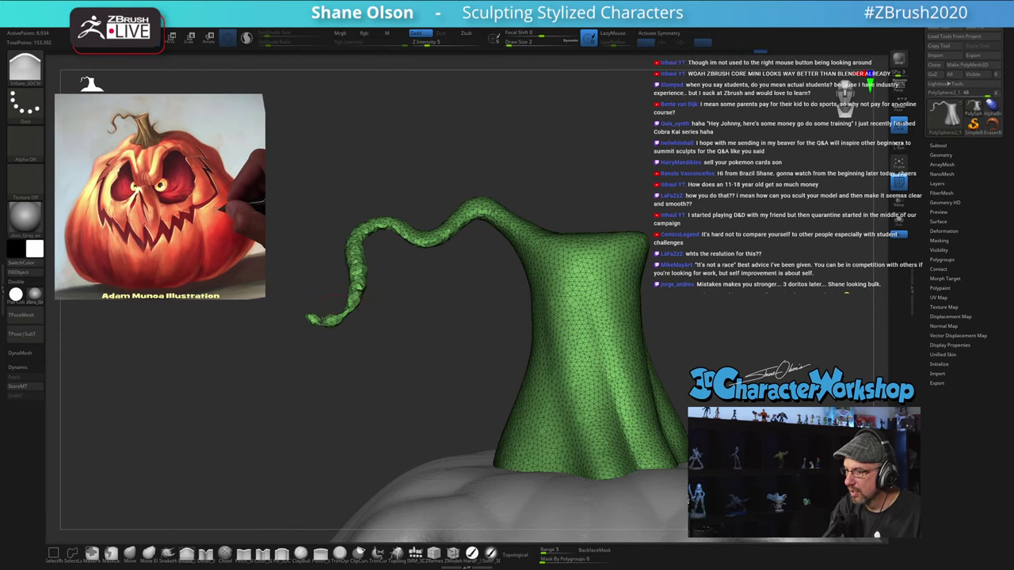
key(s)
click(326, 332)
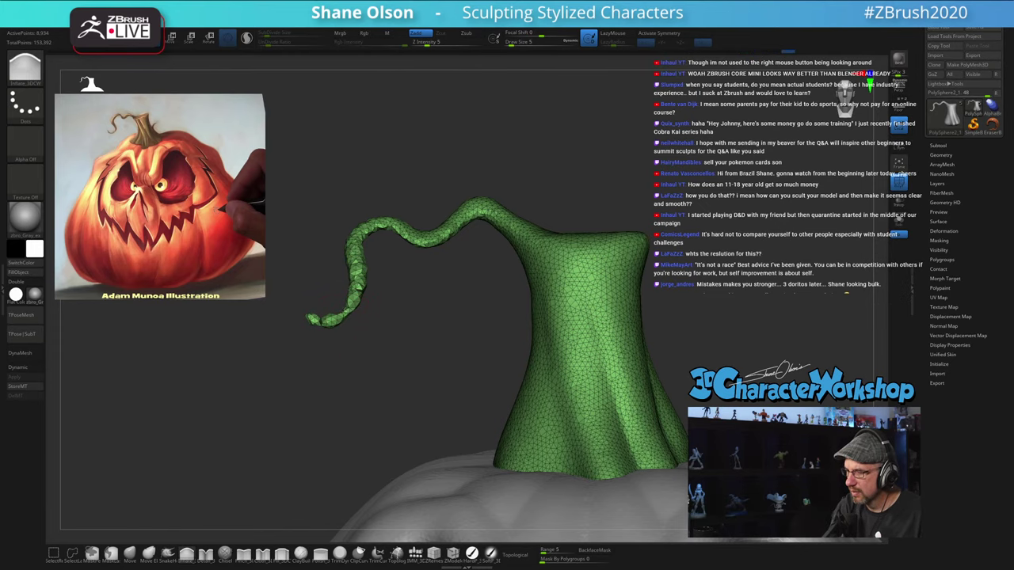
mouse_move(376, 357)
mouse_down()
mouse_move(385, 373)
mouse_move(349, 428)
mouse_move(368, 412)
mouse_up()
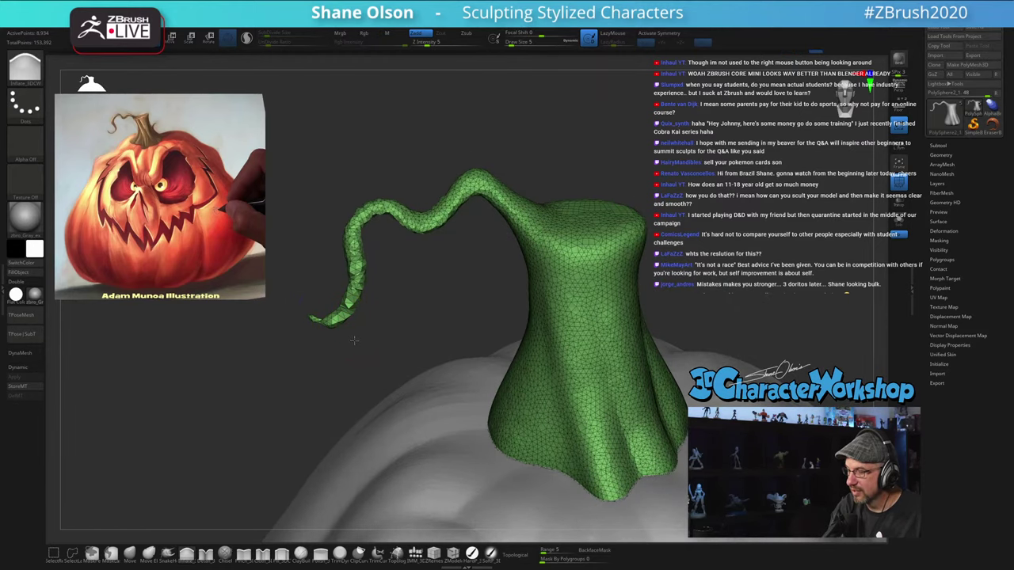
drag(353, 340, 318, 319)
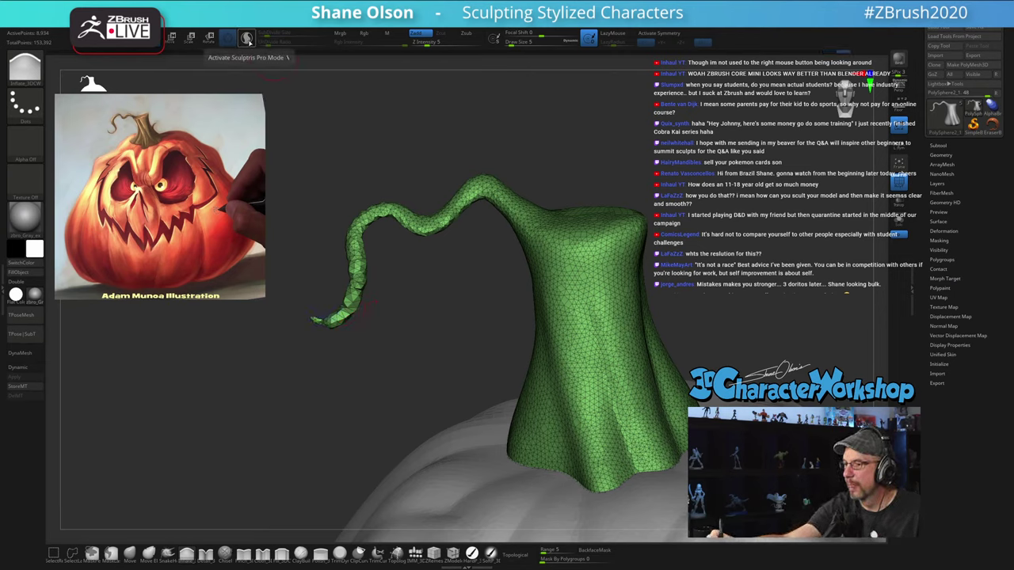
Step: Reactivate Sculptris Pro to smooth away the thin tip, and pull the tendril's end outward with the Move brush
click(249, 40)
shift+drag(328, 320, 312, 316)
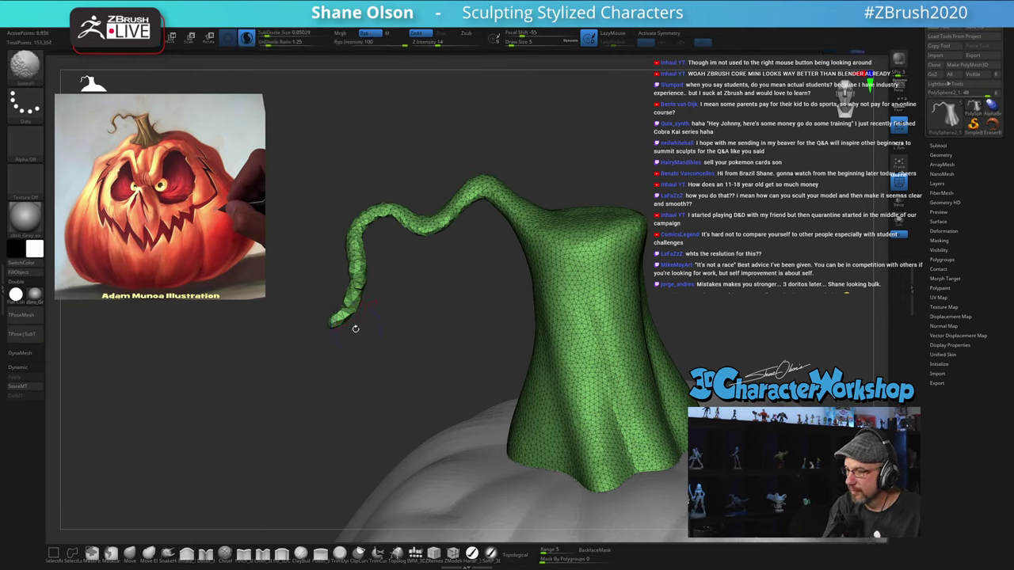
click(129, 553)
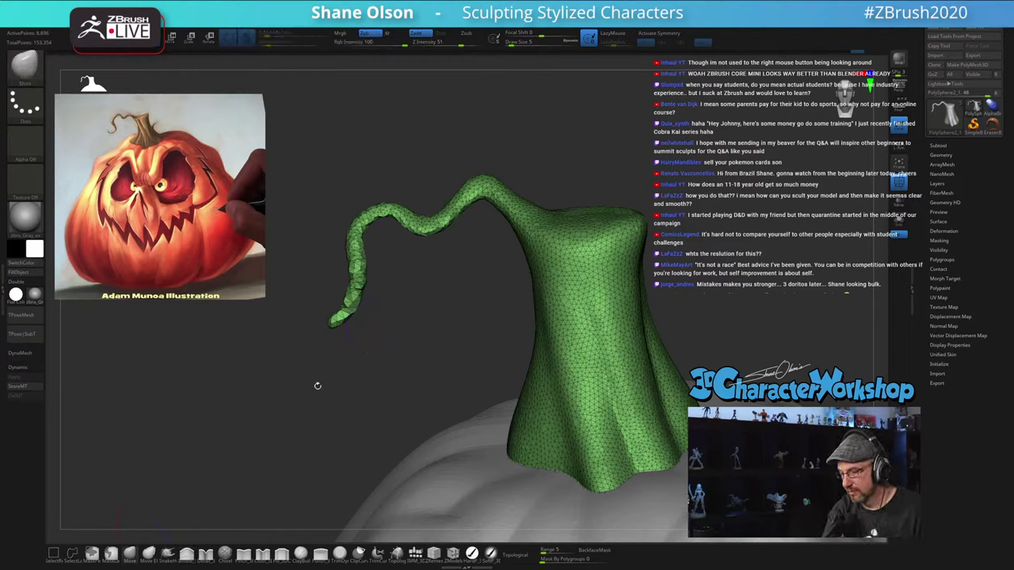
drag(322, 324, 308, 326)
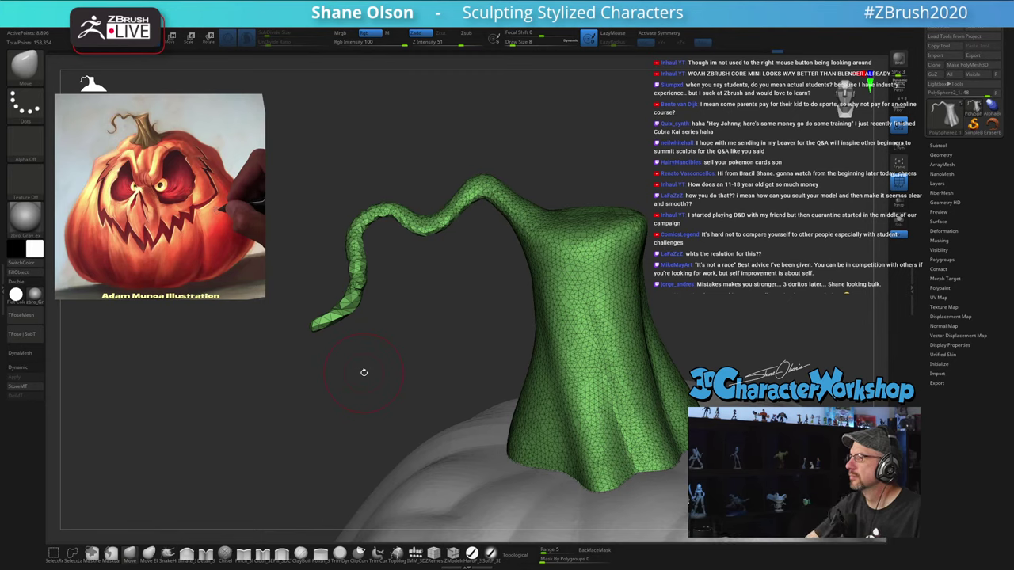
Step: Reshape the tendril's lower bend with the Move brush at draw size 9 and smooth its coarse facets
alt+drag(457, 320, 437, 290)
key(s)
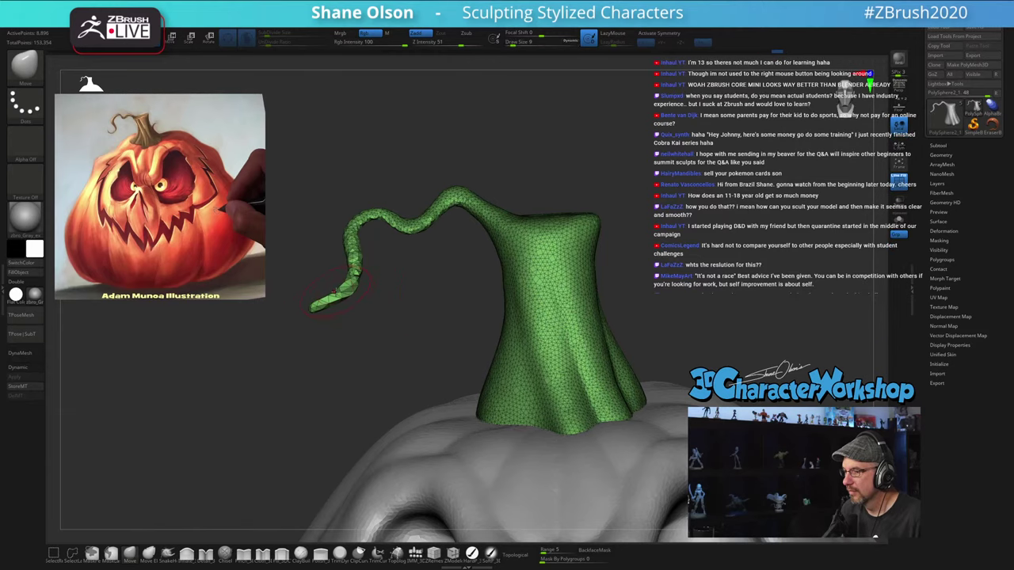
drag(339, 297, 336, 309)
mouse_move(393, 294)
mouse_down()
mouse_move(467, 295)
mouse_move(341, 298)
mouse_move(461, 316)
mouse_move(408, 318)
mouse_up()
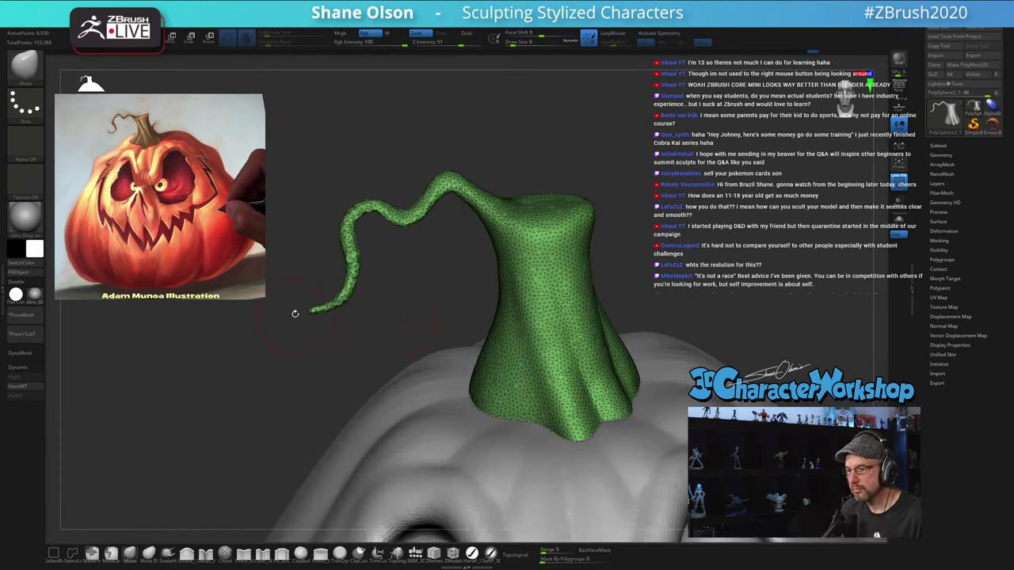
Step: Extend the tendril's tip into an upturned end with the SnakeHook brush at draw size 7
click(174, 556)
key(s)
drag(335, 341, 373, 349)
key(s)
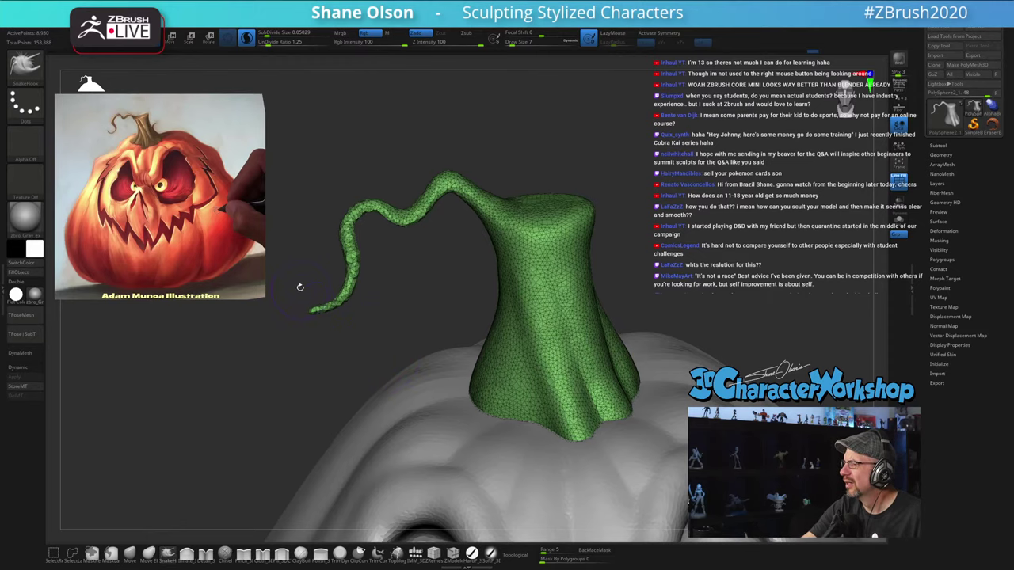
alt+drag(307, 296, 325, 298)
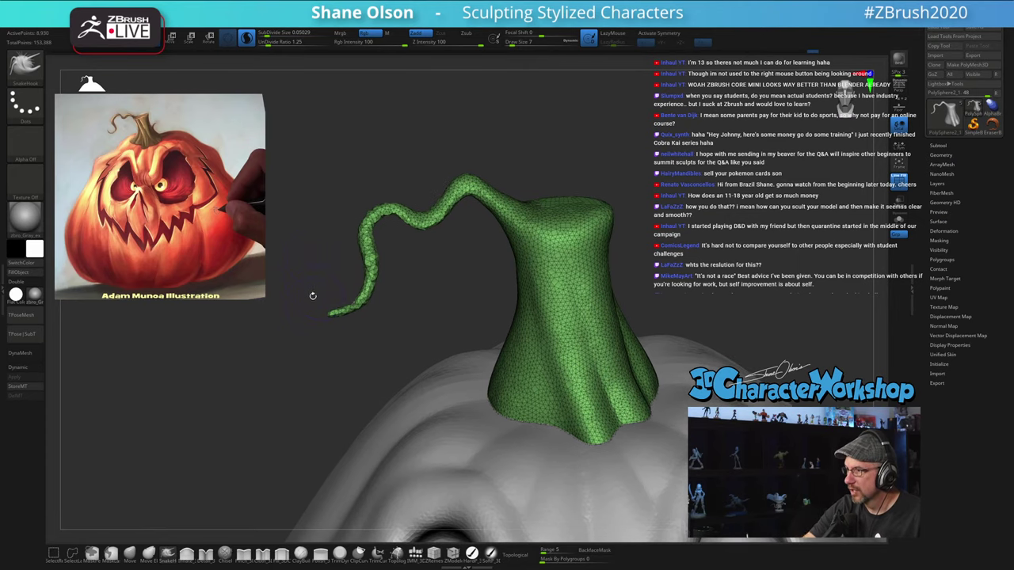
mouse_move(327, 315)
mouse_down()
mouse_move(319, 300)
mouse_move(342, 314)
mouse_up()
Step: Bend the tendril's vertical section into a tighter S-curve with the SnakeHook brush at draw size 9
key(s)
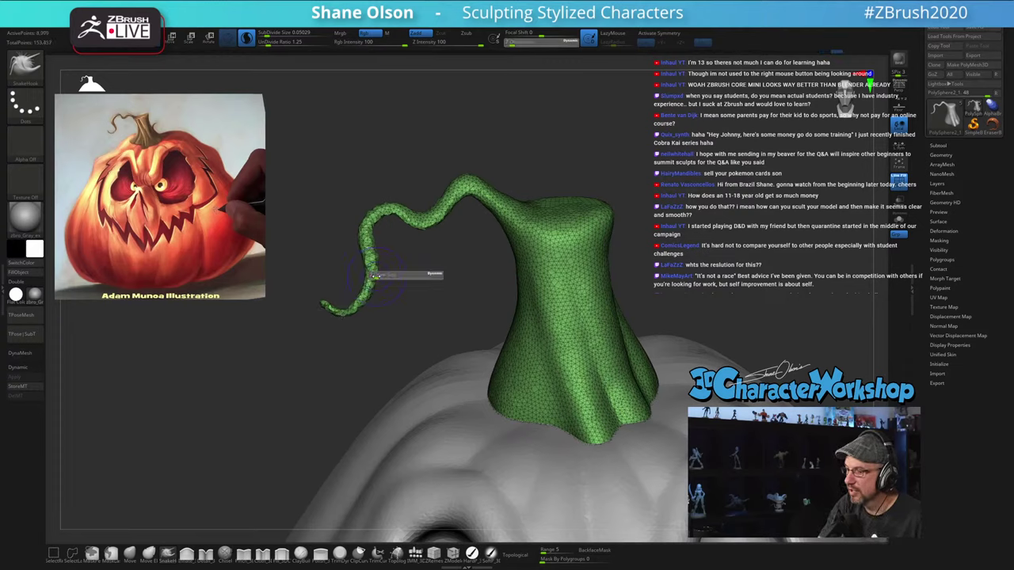
mouse_move(370, 270)
mouse_down()
mouse_move(381, 259)
mouse_move(354, 240)
mouse_move(381, 211)
mouse_up()
drag(424, 282, 503, 256)
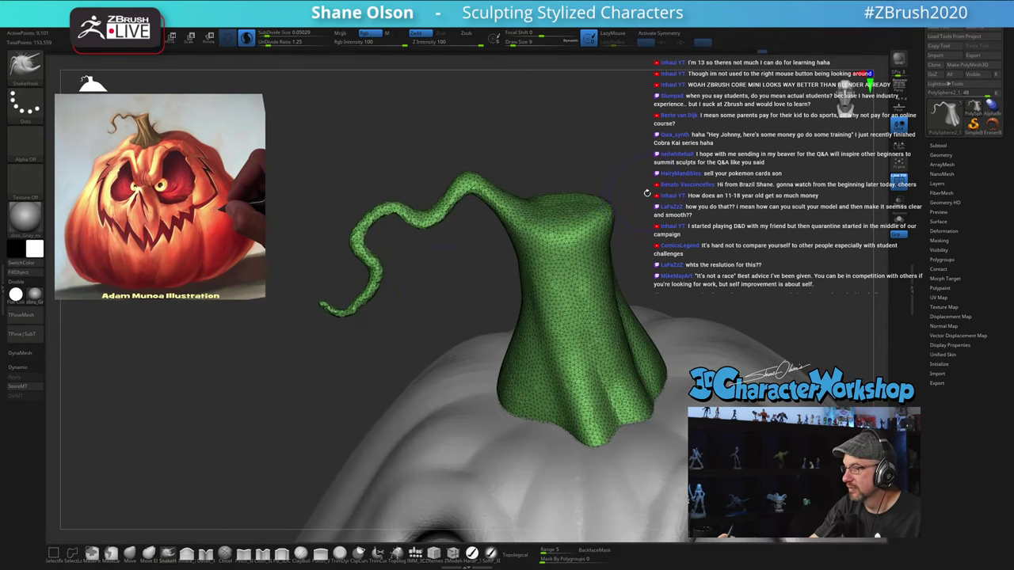
Step: Pull a small curved thorn out of the stem's side opposite the tendril with the SnakeHook brush
mouse_move(647, 193)
mouse_down()
mouse_move(637, 303)
mouse_move(629, 276)
mouse_move(638, 262)
mouse_move(635, 280)
mouse_up()
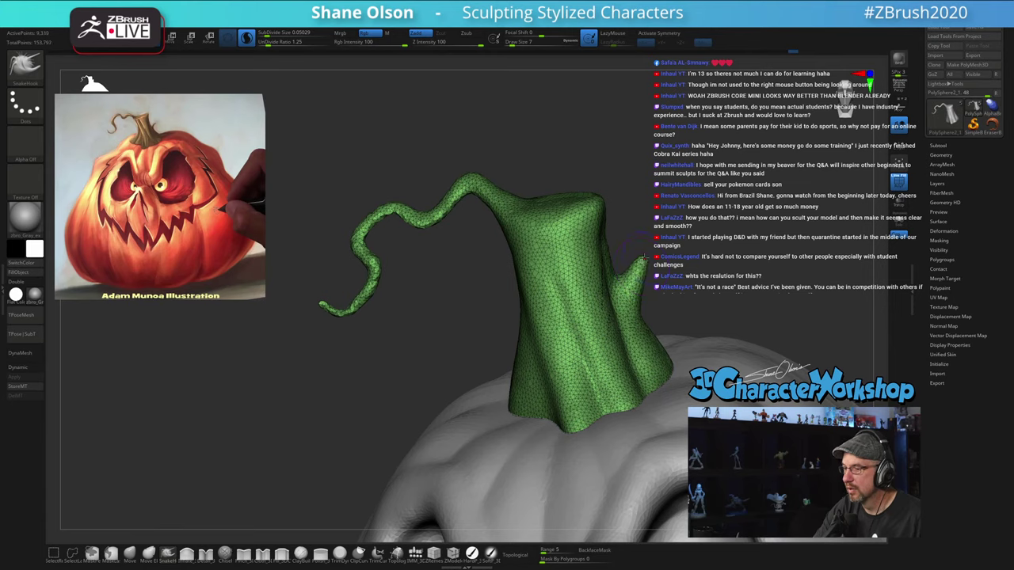
key(s)
mouse_move(633, 286)
mouse_down()
mouse_move(631, 273)
mouse_move(661, 255)
mouse_move(639, 271)
mouse_move(697, 247)
mouse_move(608, 210)
mouse_up()
key(s)
Step: Carve vertical grooves down the front of the stem with the Detail brush and smooth them at draw size 9
click(208, 554)
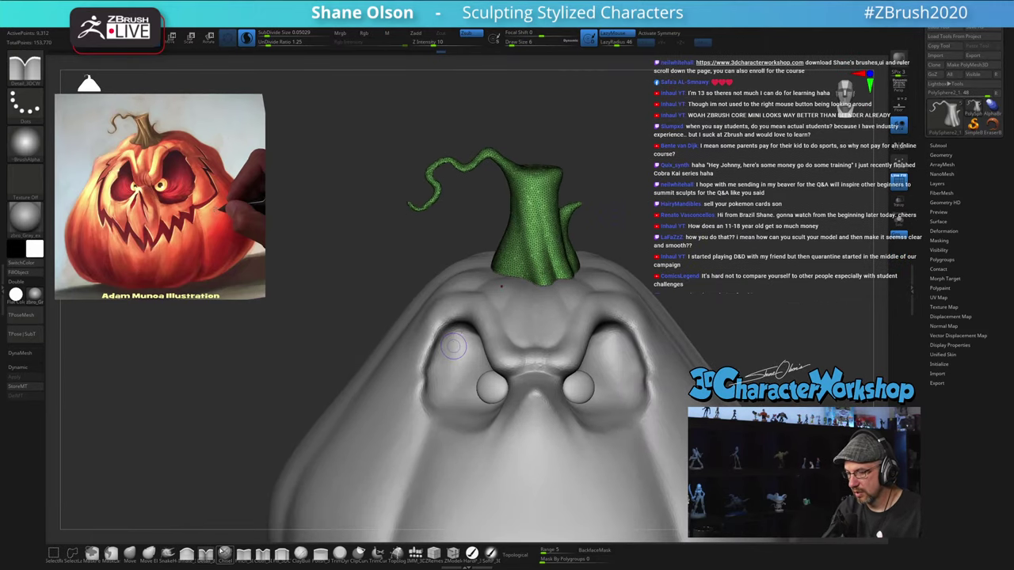
drag(666, 225, 652, 222)
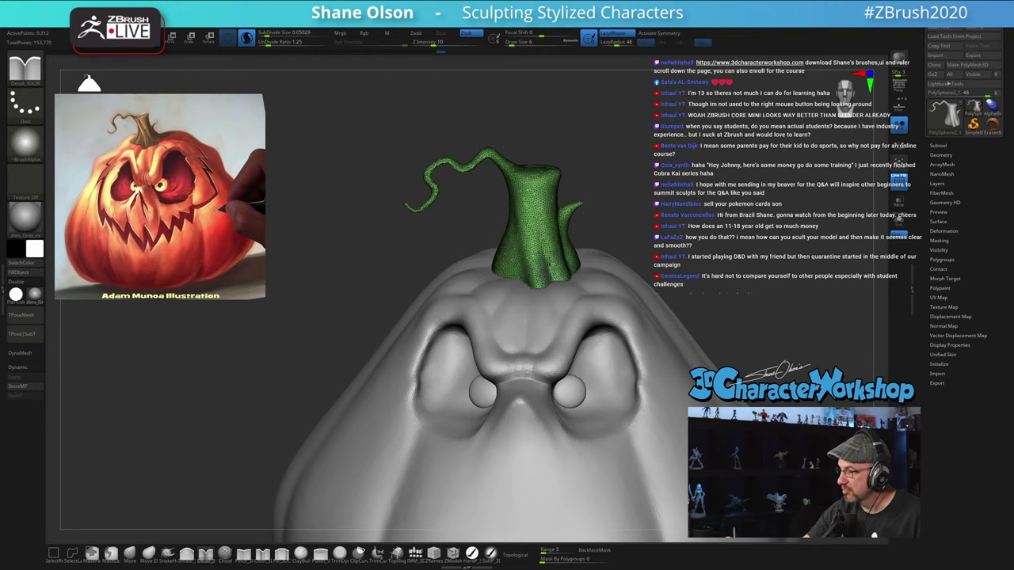
mouse_move(545, 249)
right_down()
mouse_move(533, 234)
mouse_move(522, 258)
right_up()
key(s)
key(s)
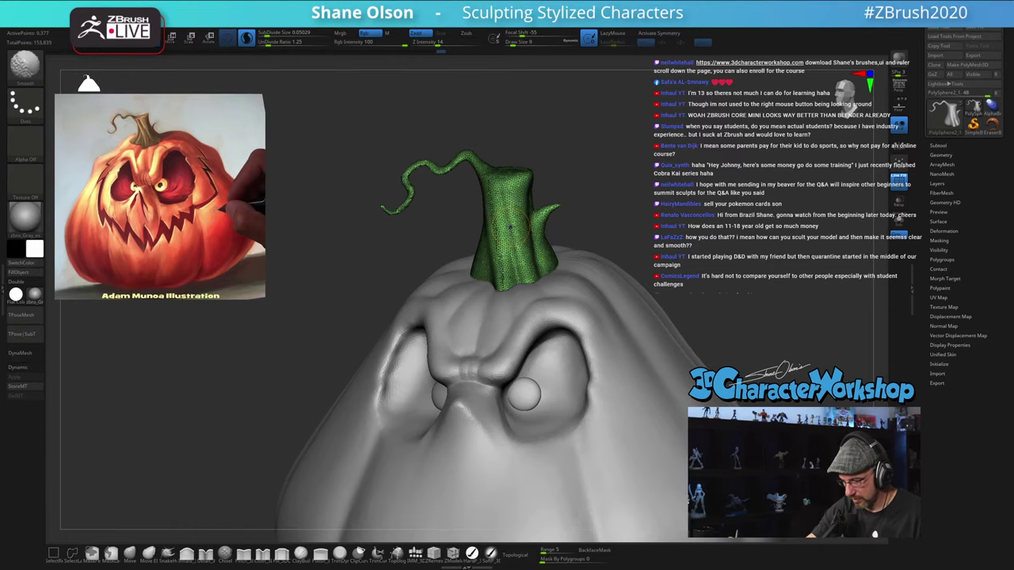
Step: Hide the wireframe overlay and carve more grooves along the stem's front and thorn side at draw size 8
key(shift+f)
key(s)
click(518, 247)
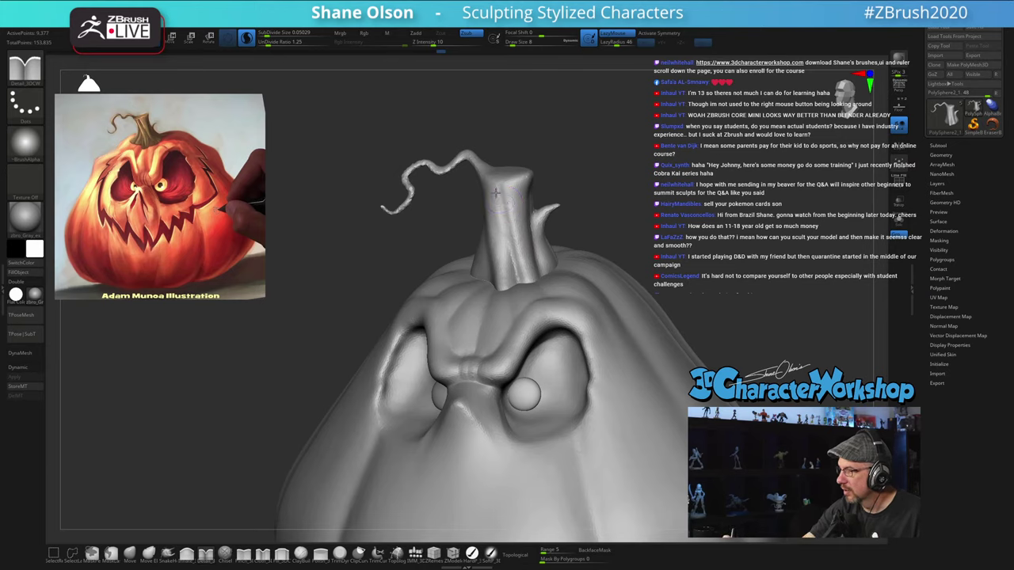
mouse_move(513, 229)
right_down()
mouse_move(499, 225)
mouse_move(516, 217)
right_up()
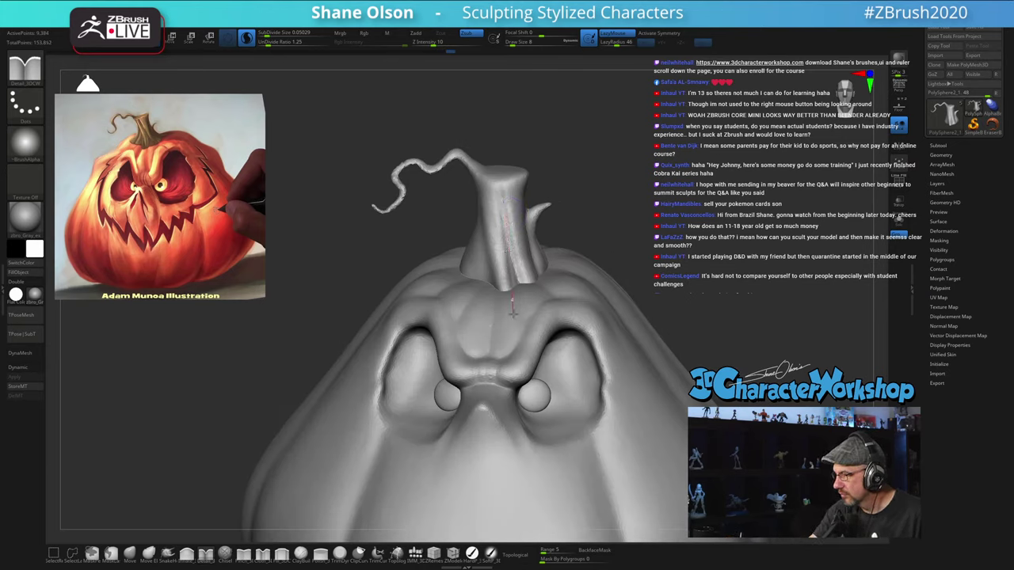
drag(513, 315, 513, 316)
right_drag(563, 249, 543, 248)
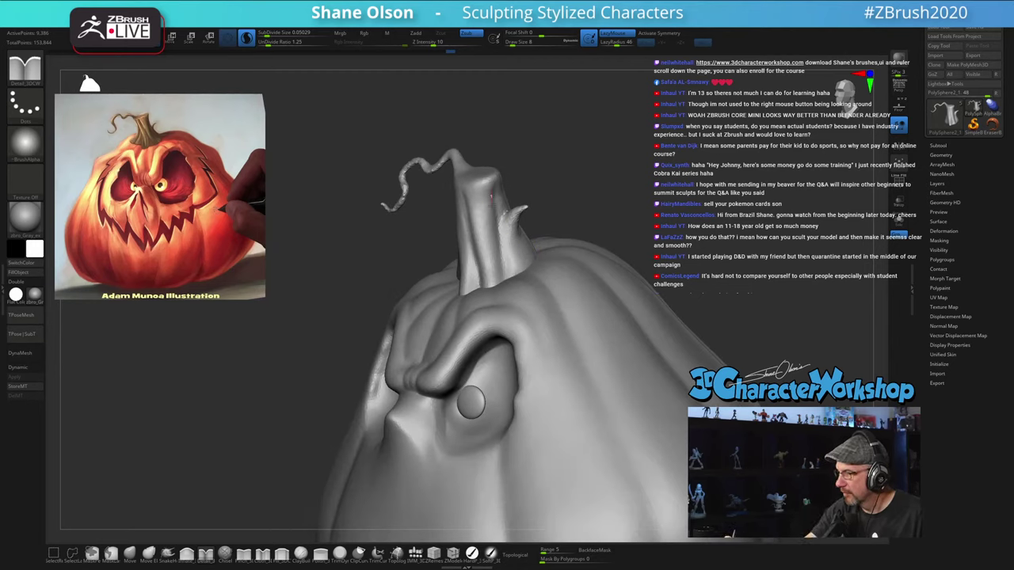
drag(508, 237, 511, 244)
mouse_move(516, 237)
right_down()
mouse_move(504, 236)
mouse_move(515, 240)
right_up()
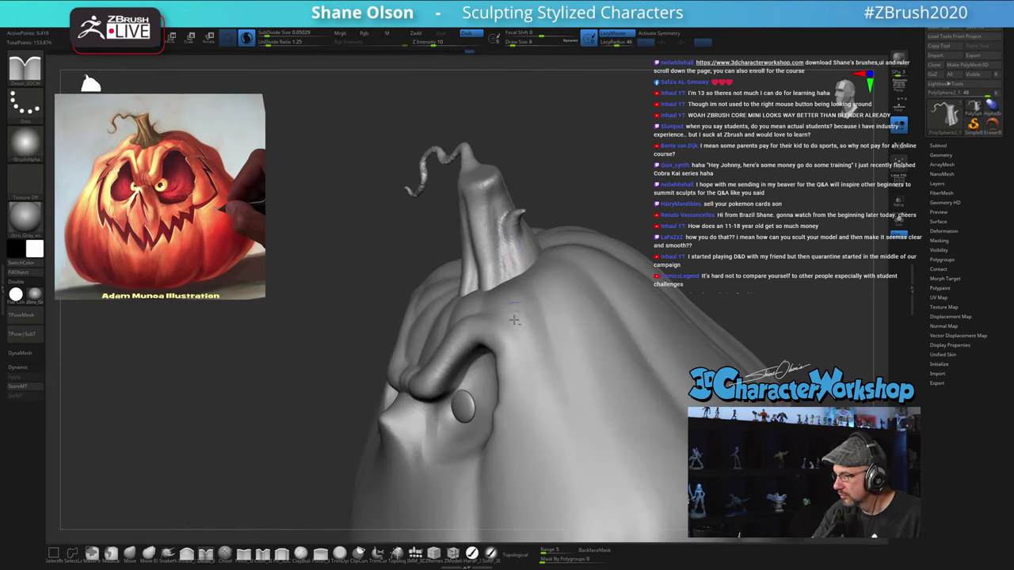
drag(514, 320, 514, 322)
Step: Carve long grooves down the stem's tendril side and around toward its back, undoing and redrawing the first stroke
right_drag(507, 257, 540, 255)
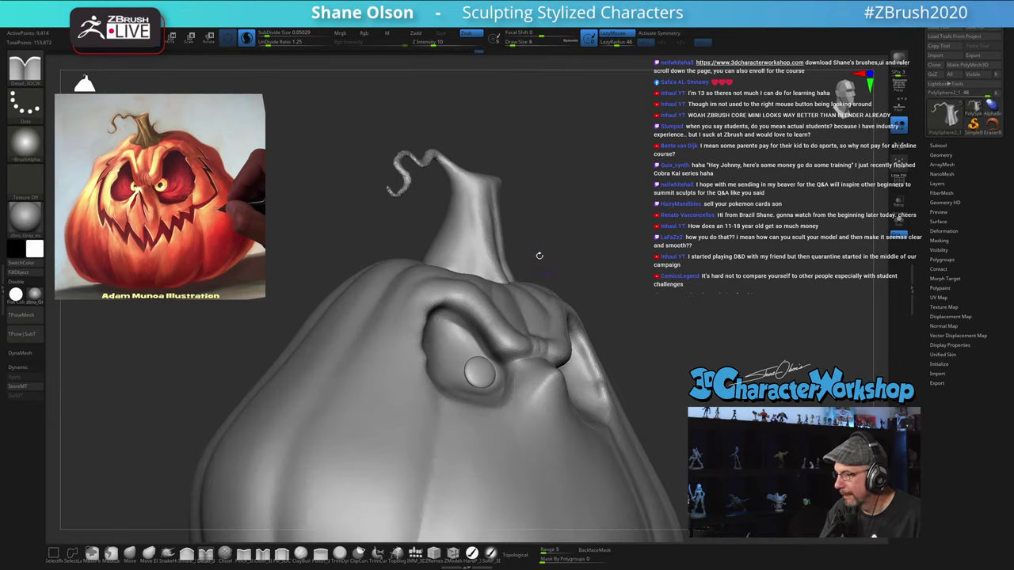
mouse_move(468, 227)
mouse_down()
mouse_move(476, 273)
mouse_move(489, 283)
mouse_up()
key(ctrl+z)
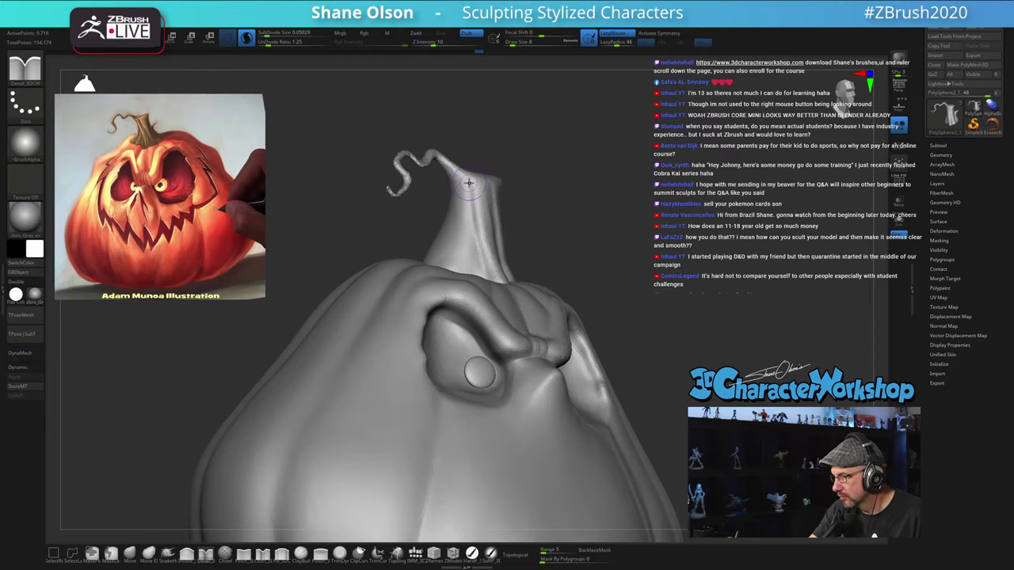
drag(469, 183, 486, 320)
mouse_move(509, 290)
right_down()
mouse_move(501, 333)
mouse_move(524, 242)
right_up()
mouse_move(490, 185)
right_down()
mouse_move(467, 213)
mouse_move(470, 279)
mouse_move(529, 257)
mouse_move(618, 283)
mouse_move(630, 299)
right_up()
drag(480, 197, 477, 250)
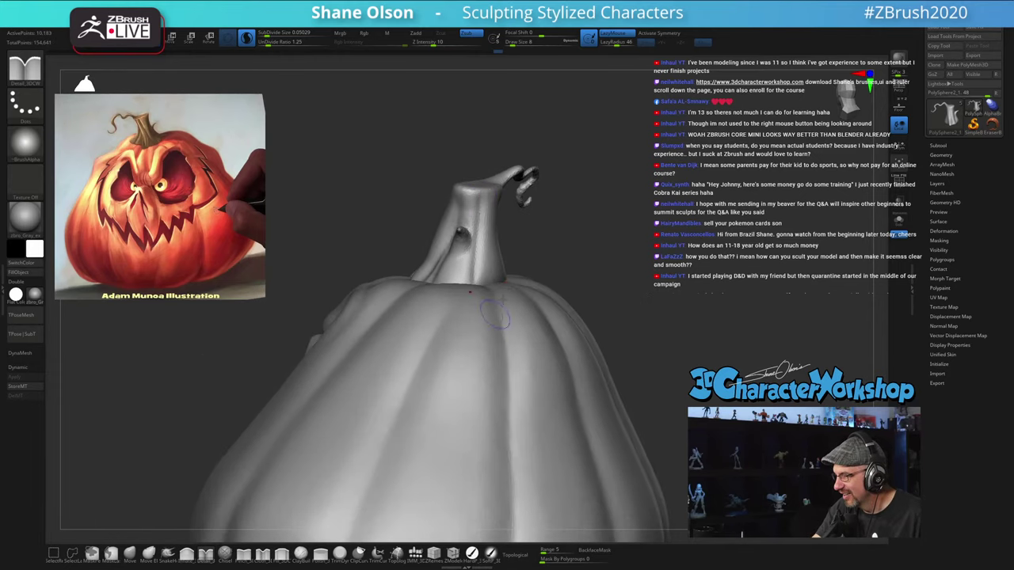
Step: Carve the remaining vertical grooves down the back of the stem to its base
right_drag(503, 301, 469, 294)
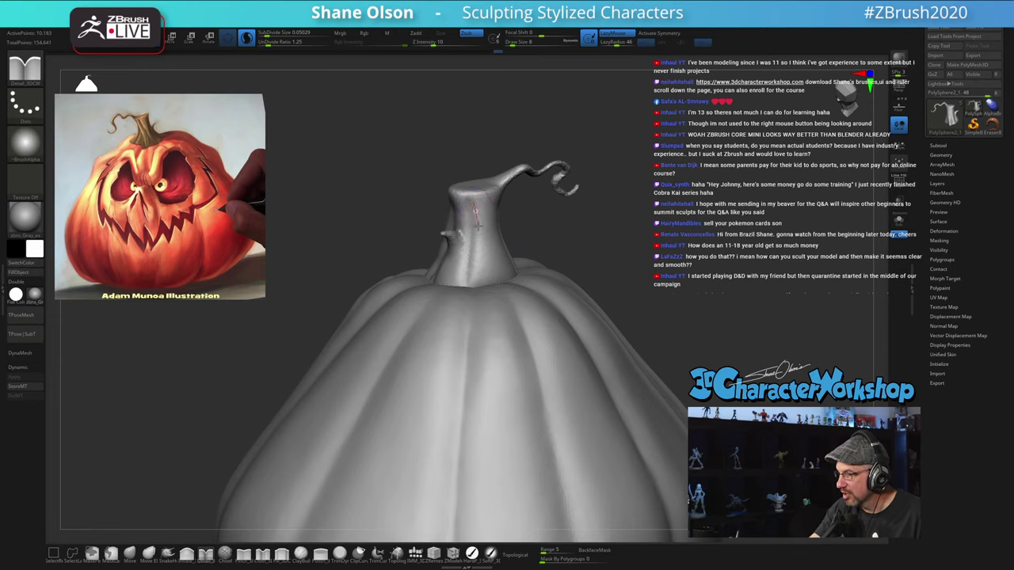
drag(479, 227, 480, 279)
mouse_move(543, 320)
right_down()
mouse_move(532, 344)
mouse_move(523, 326)
right_up()
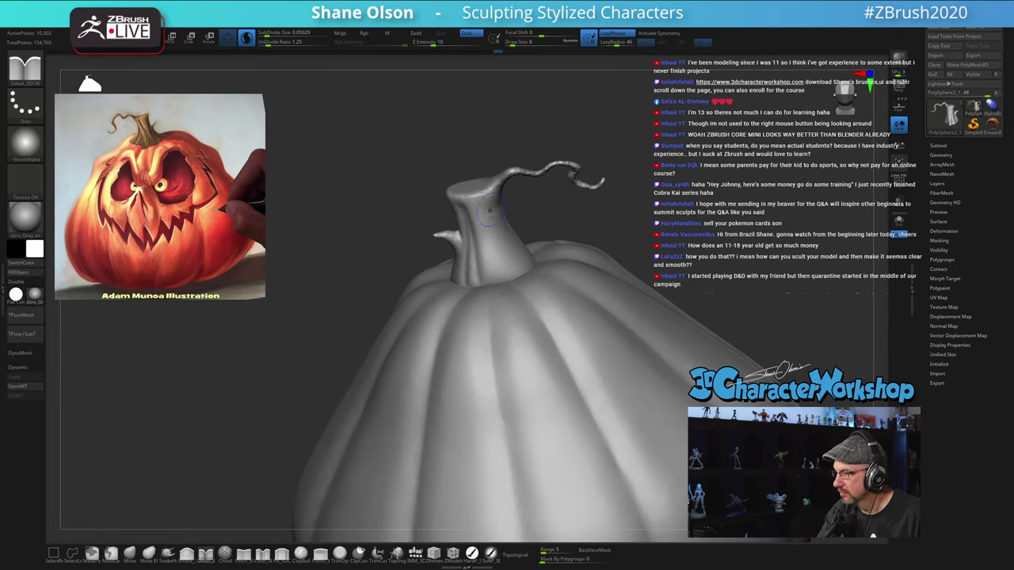
drag(485, 214, 535, 303)
right_drag(549, 299, 733, 230)
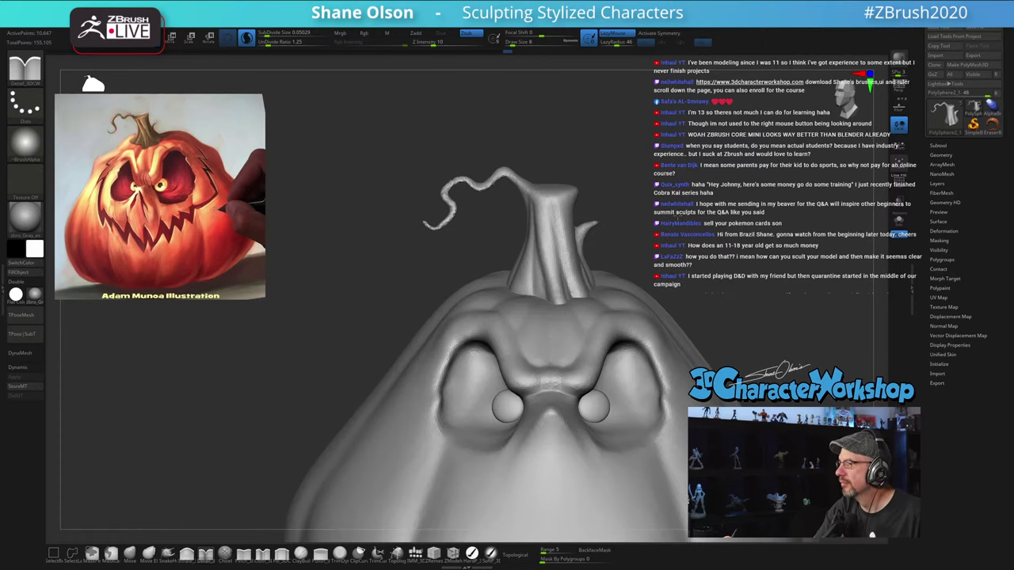
right_drag(643, 258, 575, 206)
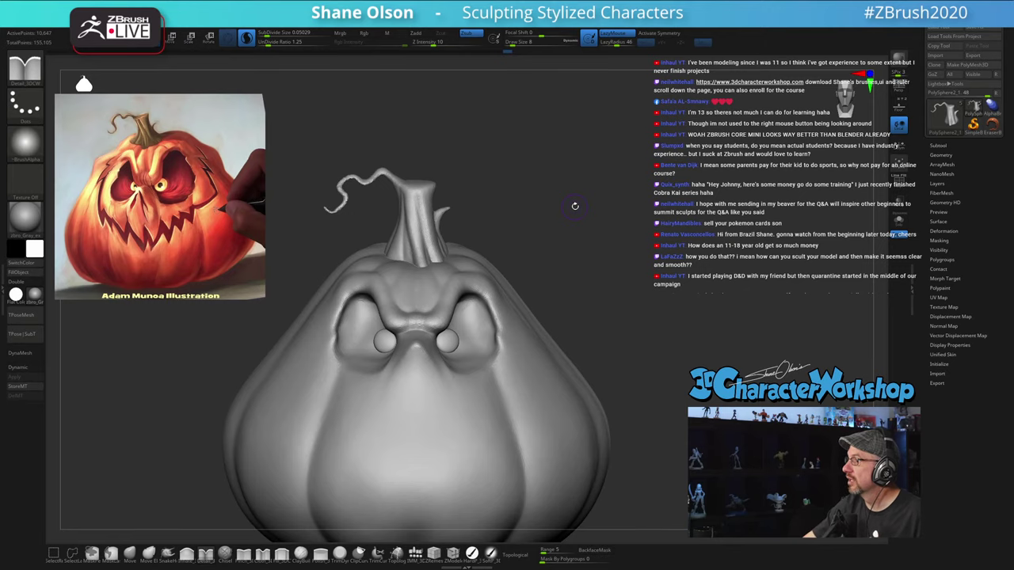
right_drag(646, 248, 633, 252)
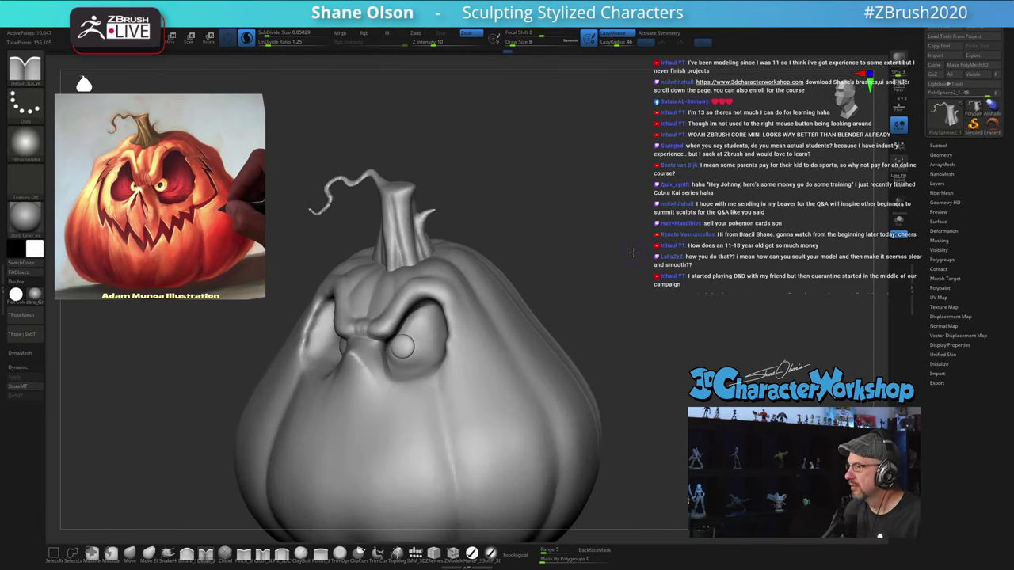
Step: Carve further grooves down the stem's back and beneath the tendril with the Detail brush at draw size 8
ctrl+right_drag(587, 211, 534, 248)
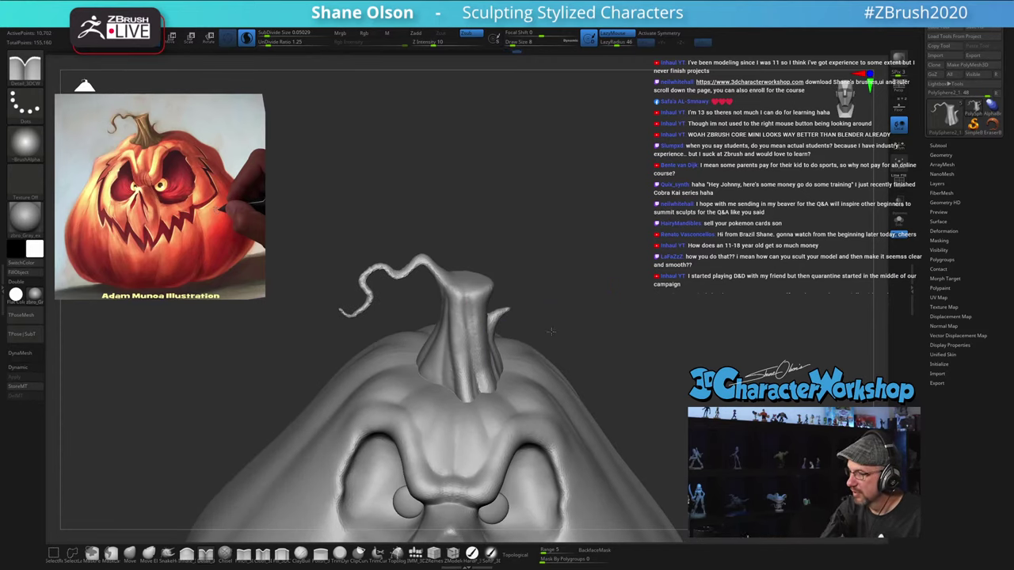
right_drag(552, 332, 493, 320)
mouse_move(489, 279)
right_down()
mouse_move(513, 283)
mouse_move(460, 291)
mouse_move(546, 268)
mouse_move(529, 265)
mouse_move(567, 247)
mouse_move(497, 289)
right_up()
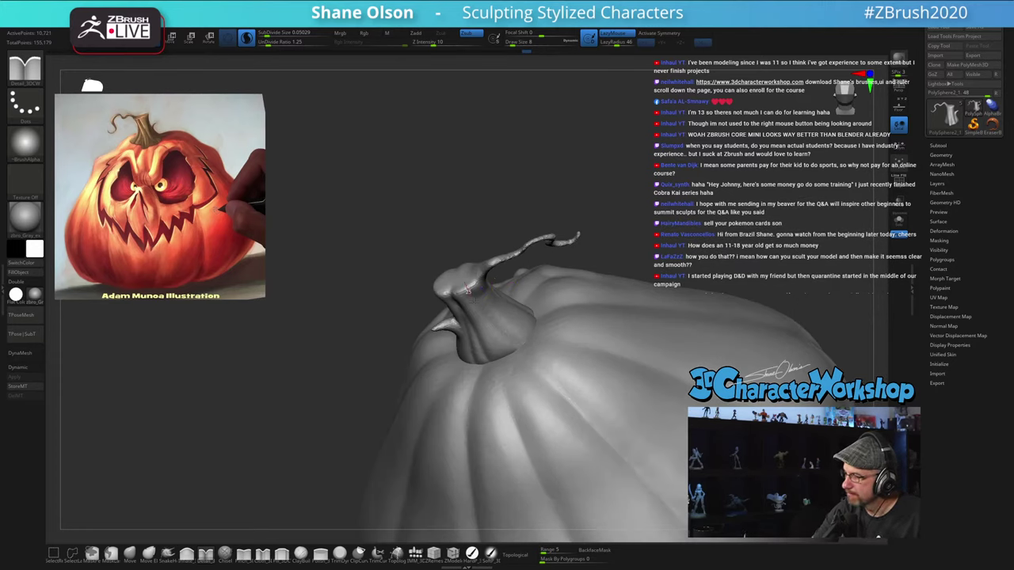
drag(468, 292, 529, 359)
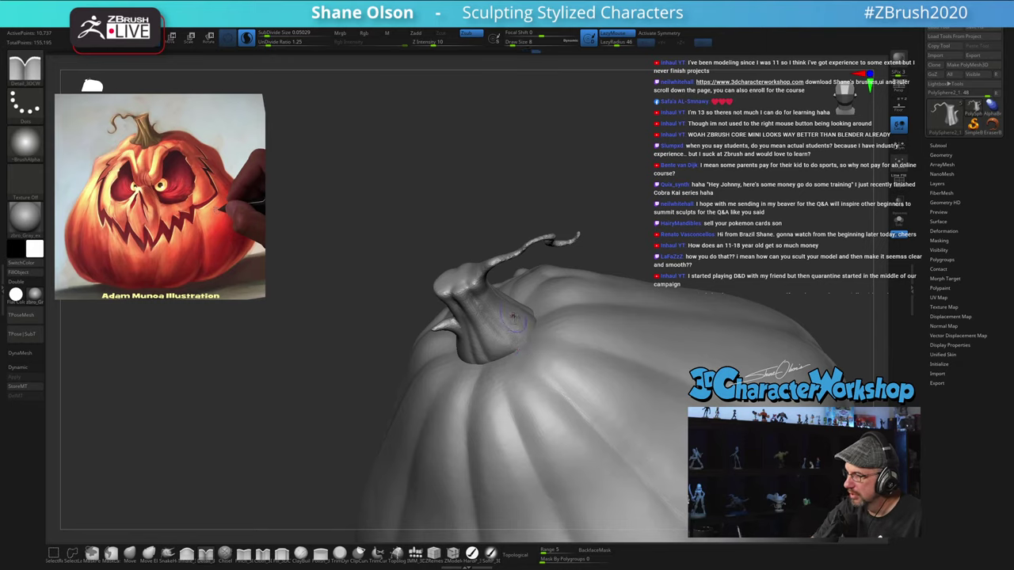
right_drag(514, 317, 488, 247)
right_drag(576, 246, 572, 297)
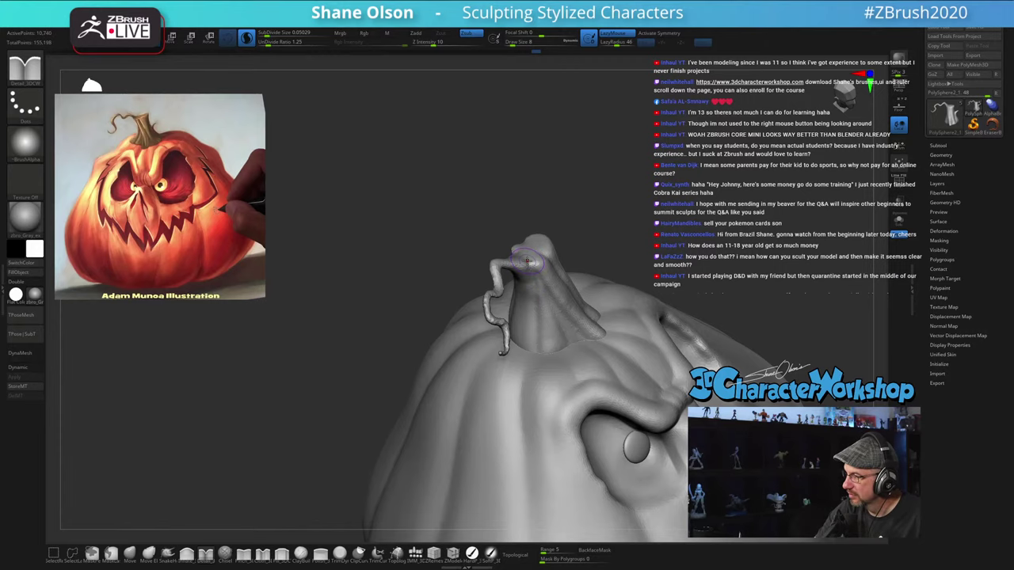
drag(535, 295, 539, 357)
Step: Carve two more vertical grooves between the stem's back and its tendril side, running toward the base
mouse_move(539, 362)
right_down()
mouse_move(483, 332)
mouse_move(566, 324)
mouse_move(567, 301)
mouse_move(572, 315)
right_up()
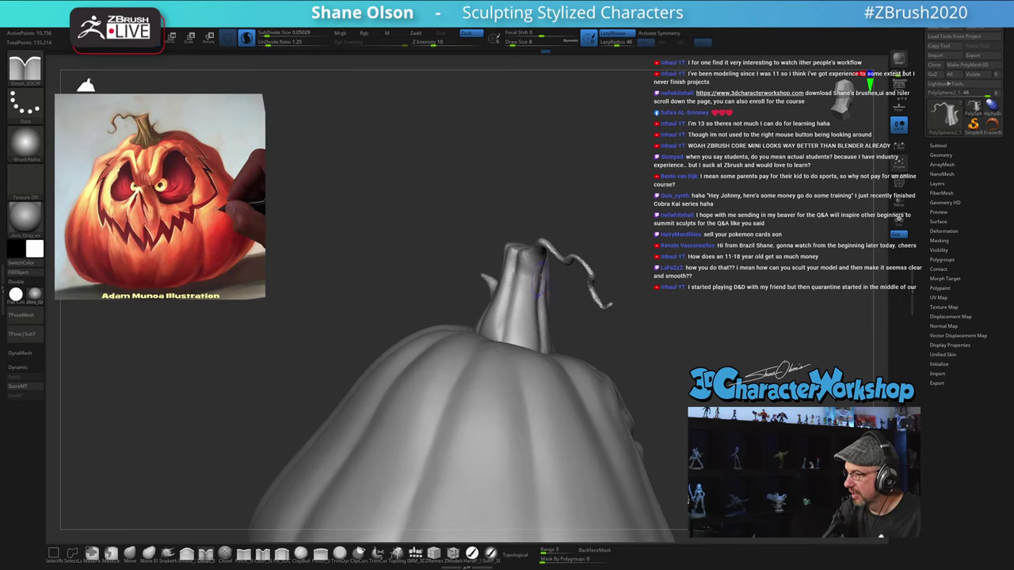
drag(537, 269, 512, 340)
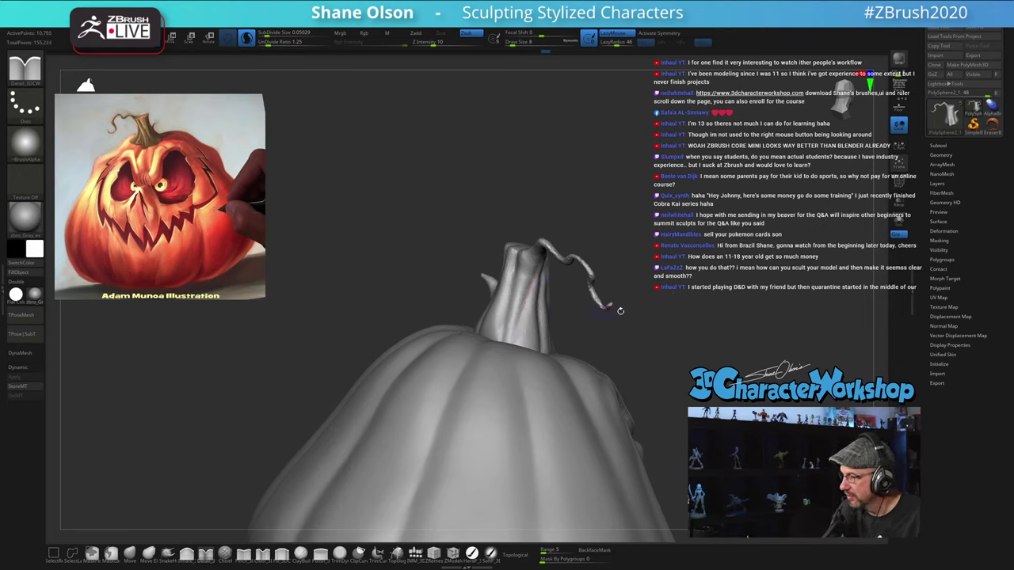
right_drag(648, 329, 666, 342)
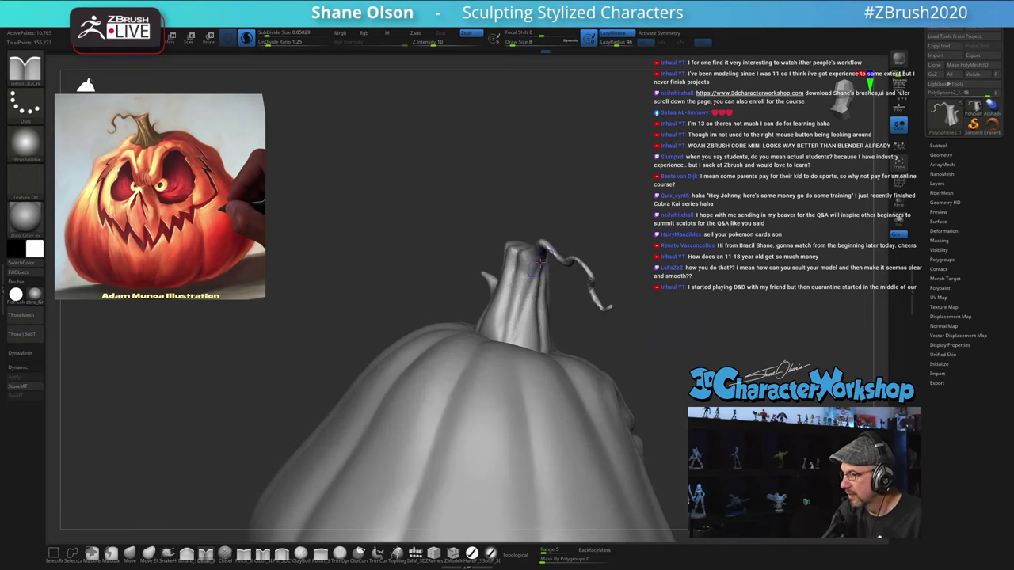
drag(524, 306, 502, 378)
right_drag(524, 379, 521, 427)
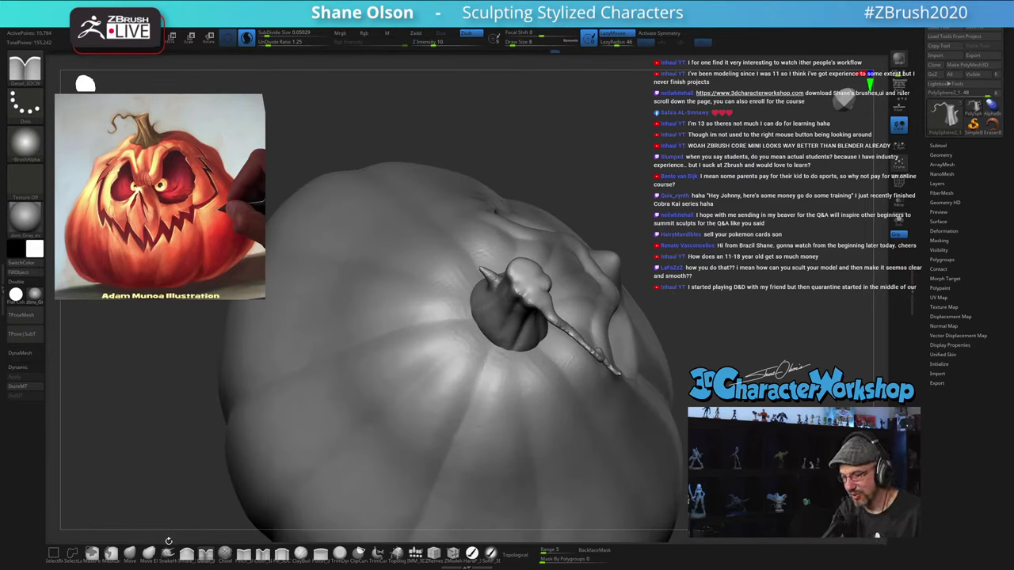
Step: Pull the ridges at the back of the stem's base outward with the Move brush at draw size 29
key(b)
key(m)
key(v)
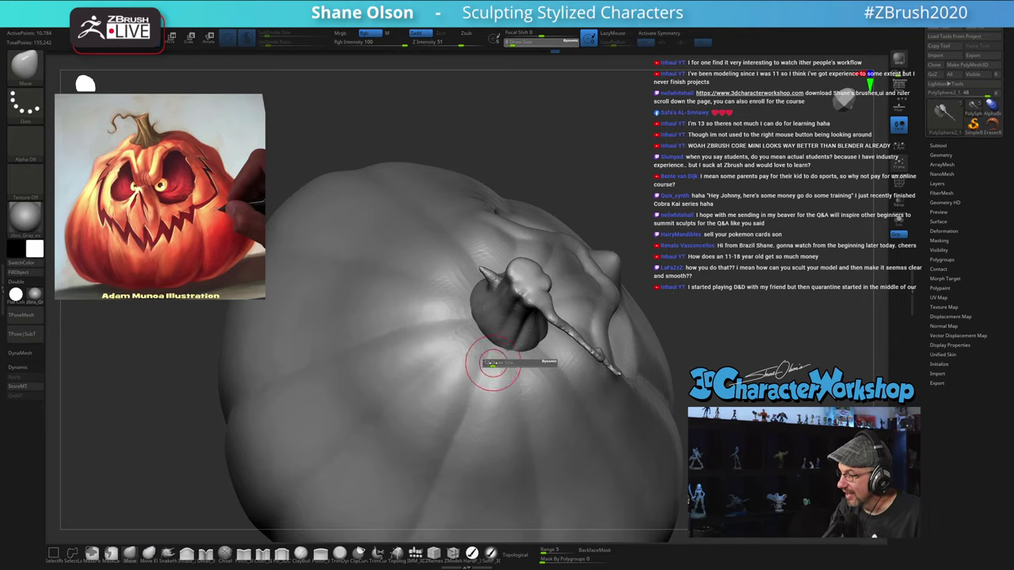
mouse_move(485, 333)
mouse_down()
mouse_move(473, 344)
mouse_move(534, 362)
mouse_up()
key(s)
right_drag(501, 315, 491, 344)
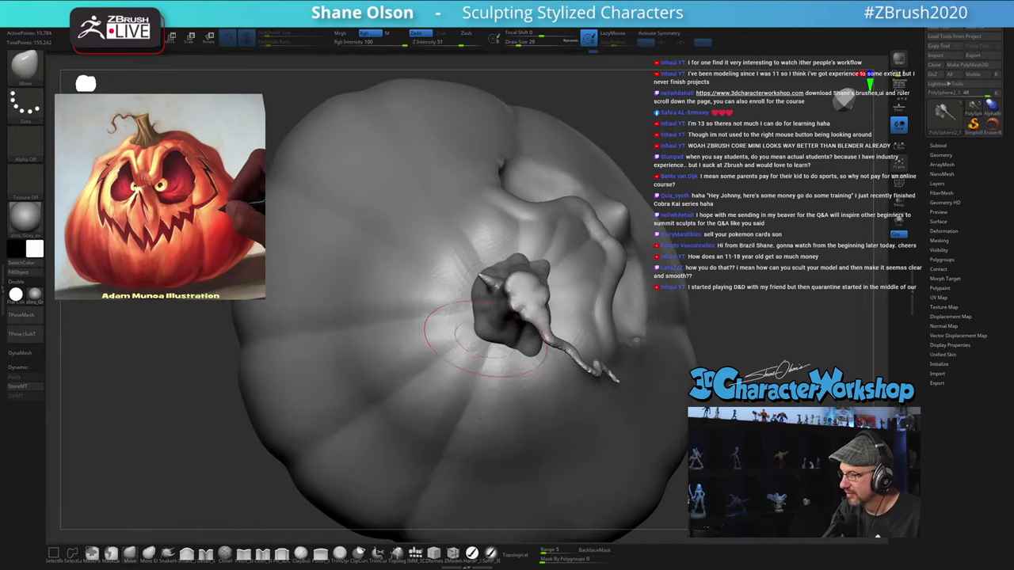
key(s)
drag(470, 283, 460, 266)
Step: Flare the rest of the stem's base around the tendril side and front with the Move brush, reducing draw size to 18
right_drag(551, 191, 524, 233)
right_drag(545, 305, 564, 311)
key(s)
mouse_move(563, 308)
mouse_down()
mouse_move(546, 306)
mouse_move(553, 314)
mouse_up()
mouse_move(554, 313)
right_down()
mouse_move(576, 267)
mouse_move(480, 262)
right_up()
key(s)
drag(468, 252, 460, 230)
mouse_move(463, 252)
right_down()
mouse_move(533, 279)
mouse_move(542, 273)
mouse_move(555, 297)
mouse_move(519, 317)
right_up()
drag(480, 348, 476, 356)
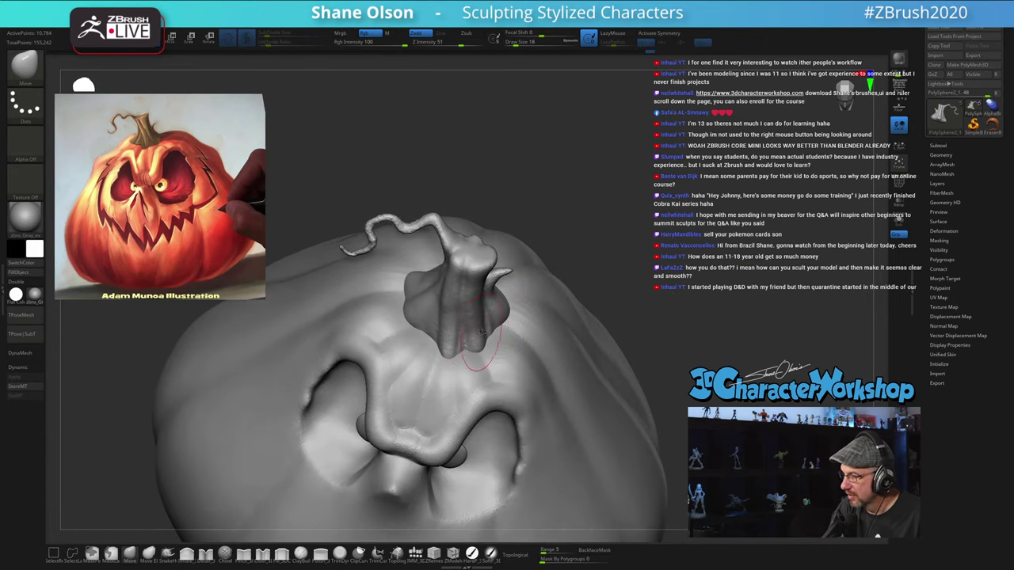
right_drag(484, 355, 480, 308)
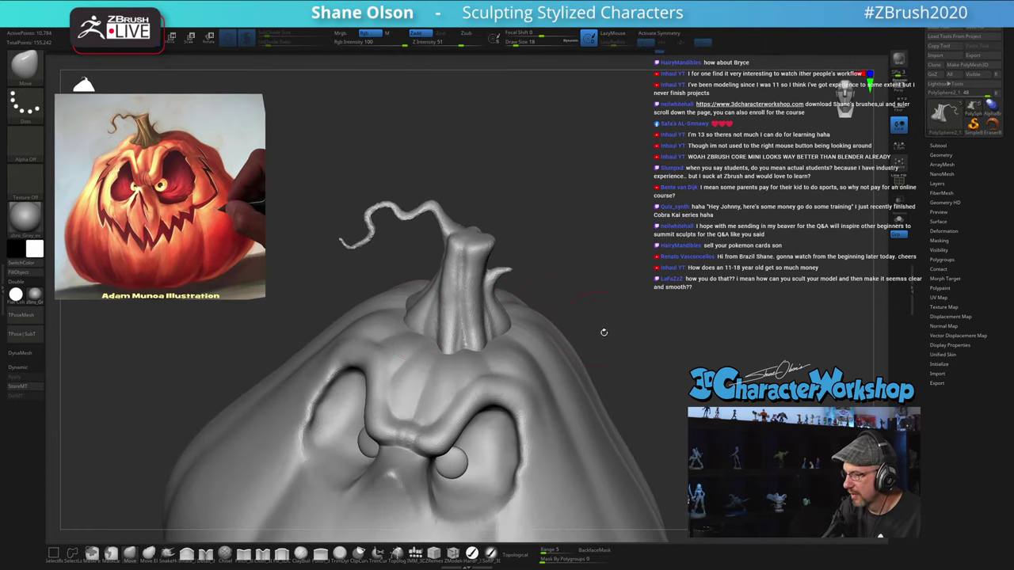
Step: Dip the stem's top rim at draw size 17 and pull its thorn-side corner outward at draw size 8
shift+right_drag(604, 332, 586, 269)
alt+right_drag(587, 270, 580, 223)
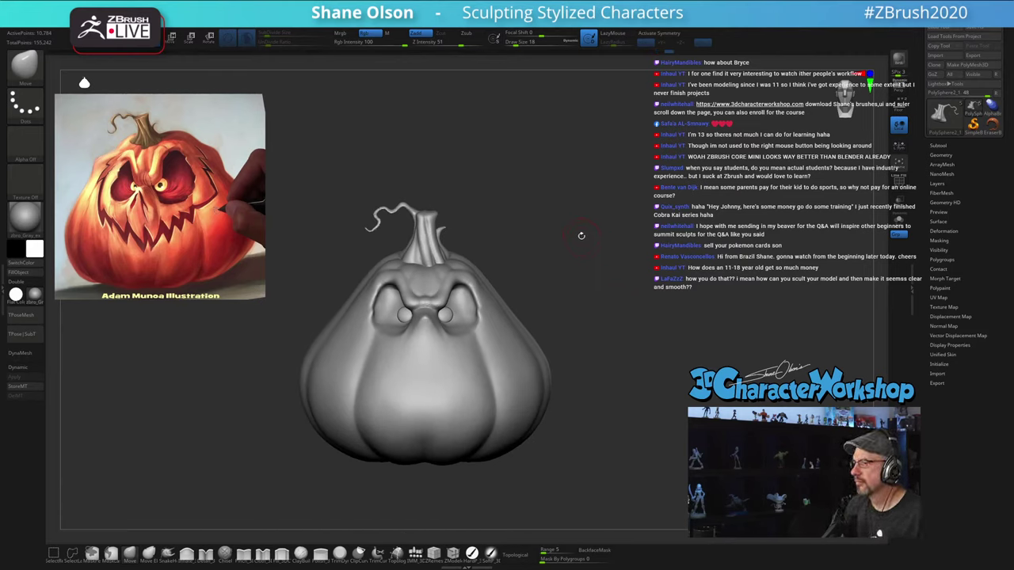
key(s)
click(570, 231)
ctrl+right_drag(568, 218, 551, 199)
key(s)
click(499, 158)
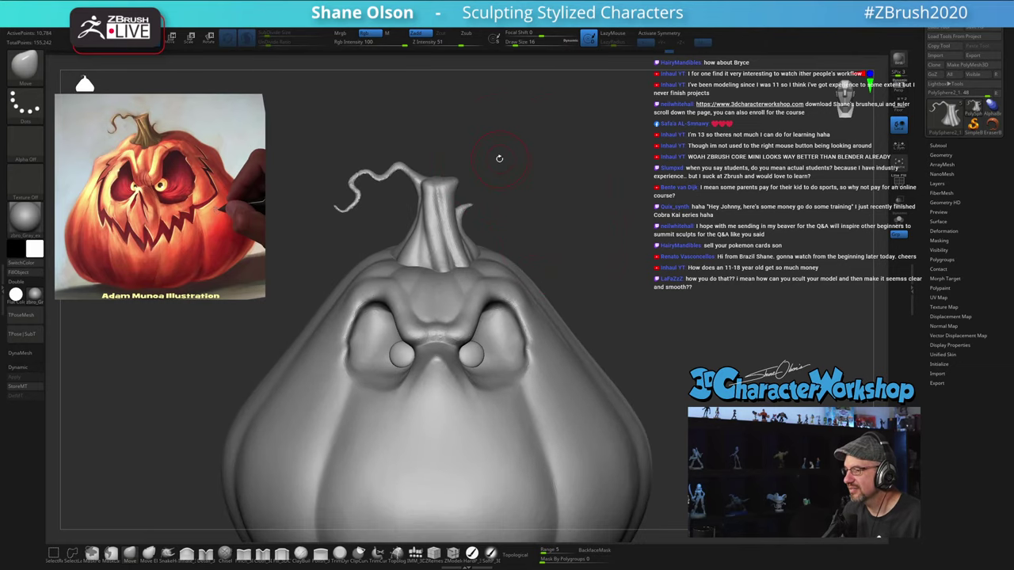
key(s)
click(499, 160)
ctrl+right_drag(492, 156, 477, 145)
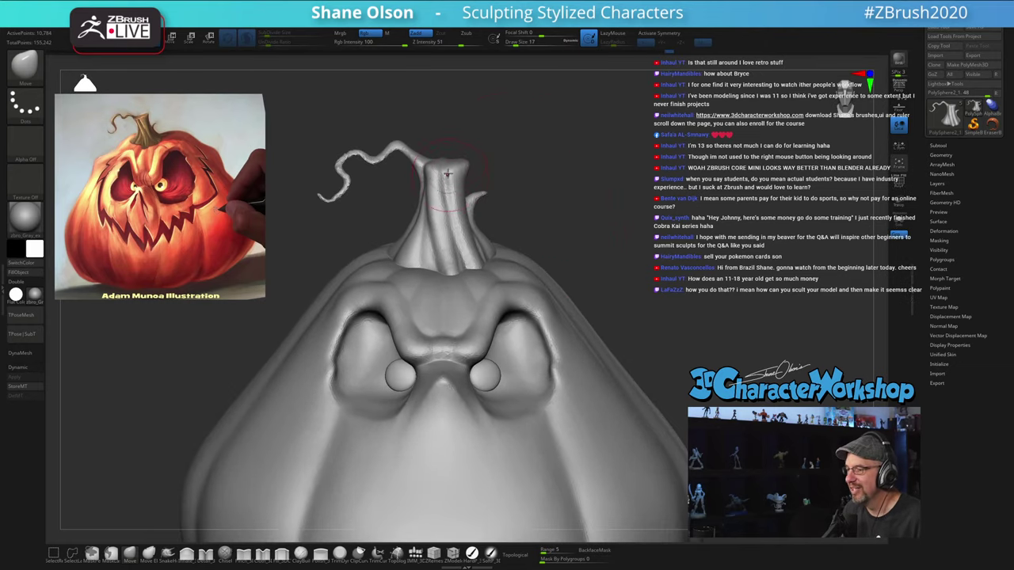
drag(444, 159, 445, 163)
key(s)
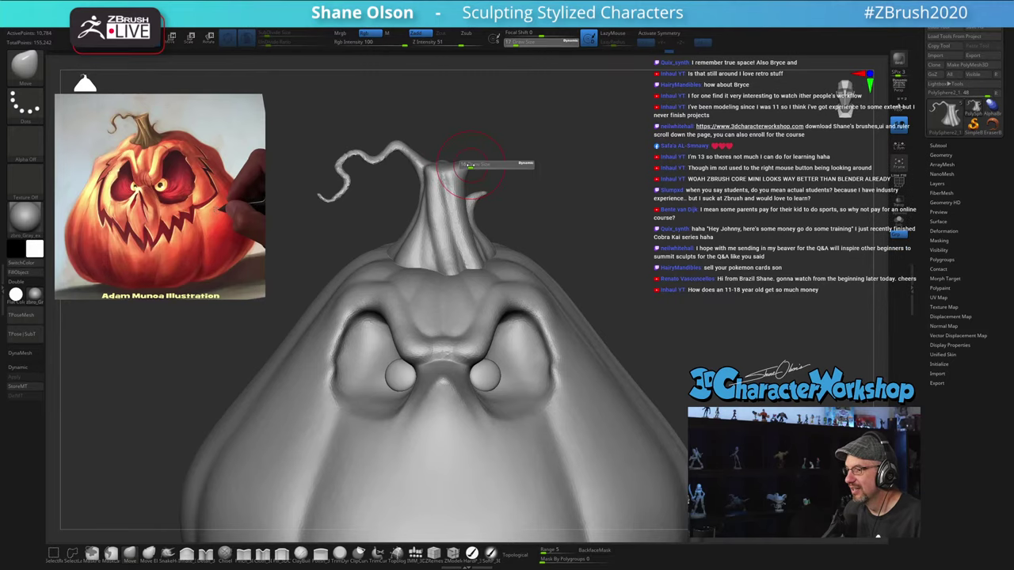
click(468, 165)
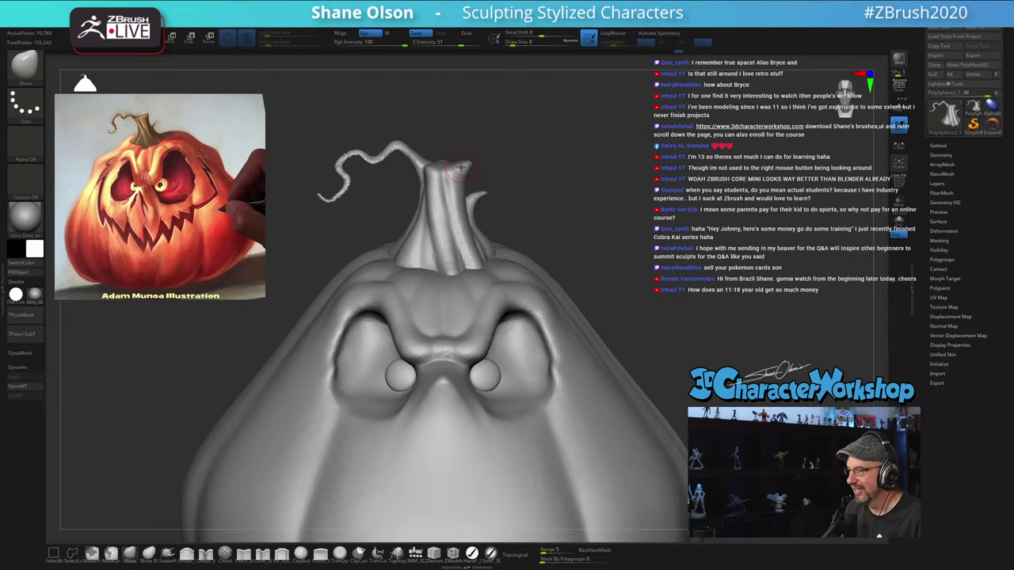
drag(562, 162, 594, 163)
Step: Try a long sculpting stroke down the stem's front at draw size 8, smooth its upper part, and undo it
key(s)
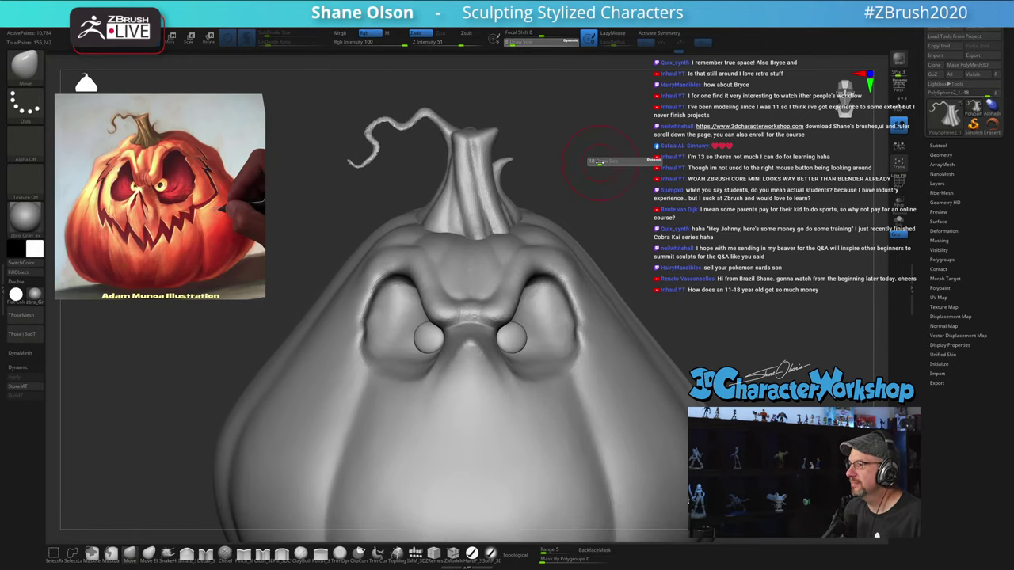
click(599, 162)
key(f)
mouse_move(640, 191)
mouse_down()
mouse_move(599, 197)
mouse_move(666, 198)
mouse_move(610, 236)
mouse_up()
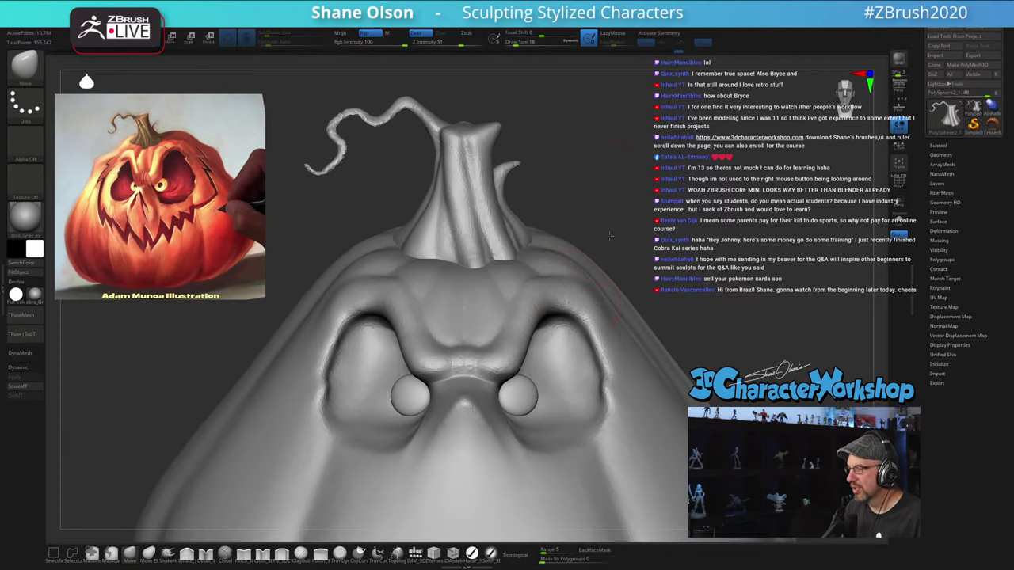
click(243, 554)
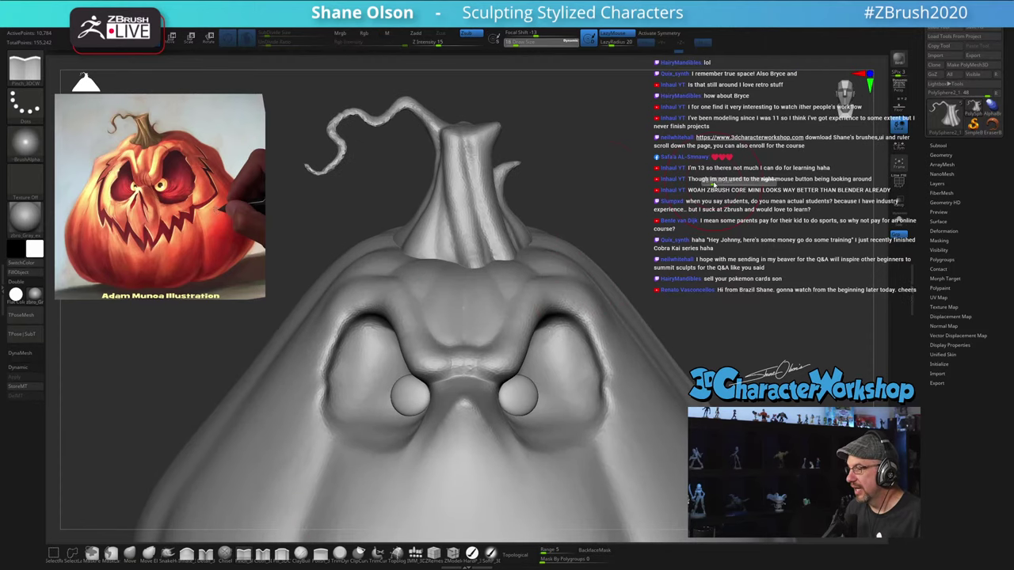
click(712, 181)
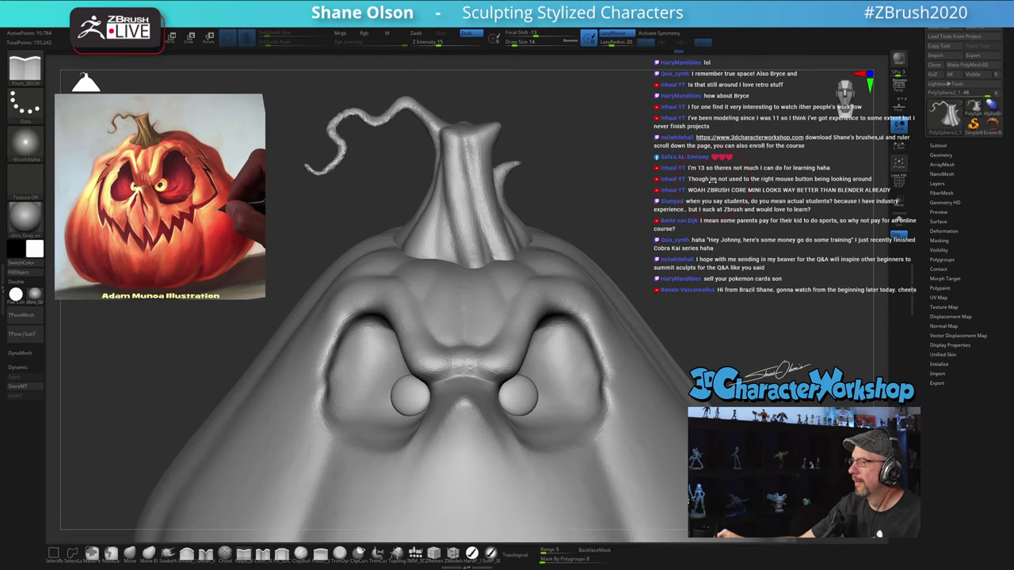
mouse_move(634, 189)
mouse_down()
mouse_move(588, 190)
mouse_move(604, 191)
mouse_up()
key(s)
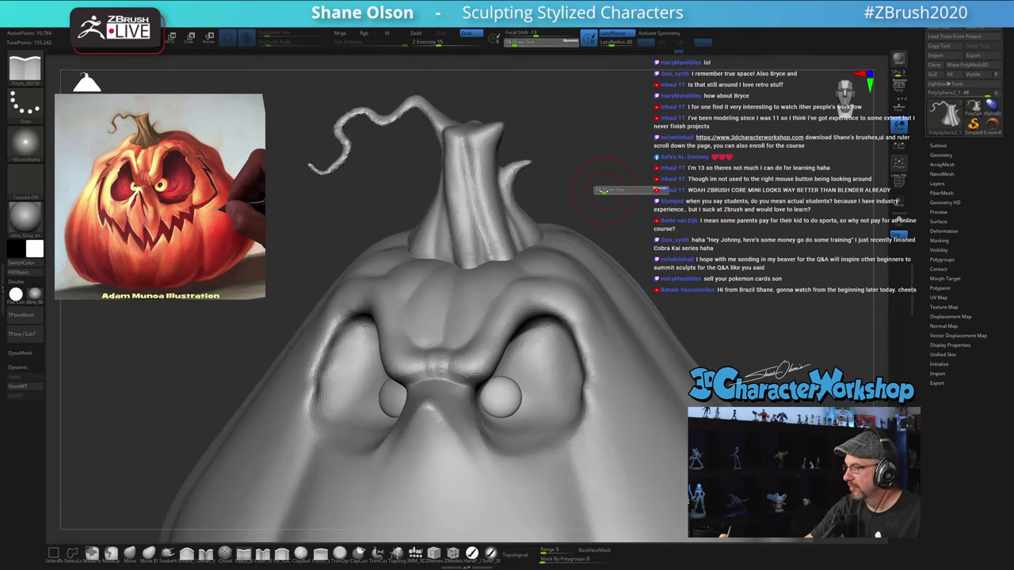
click(603, 191)
key(s)
click(465, 157)
drag(462, 143, 511, 295)
mouse_move(458, 156)
shift+mouse_down()
mouse_move(466, 191)
mouse_move(468, 155)
shift+mouse_up()
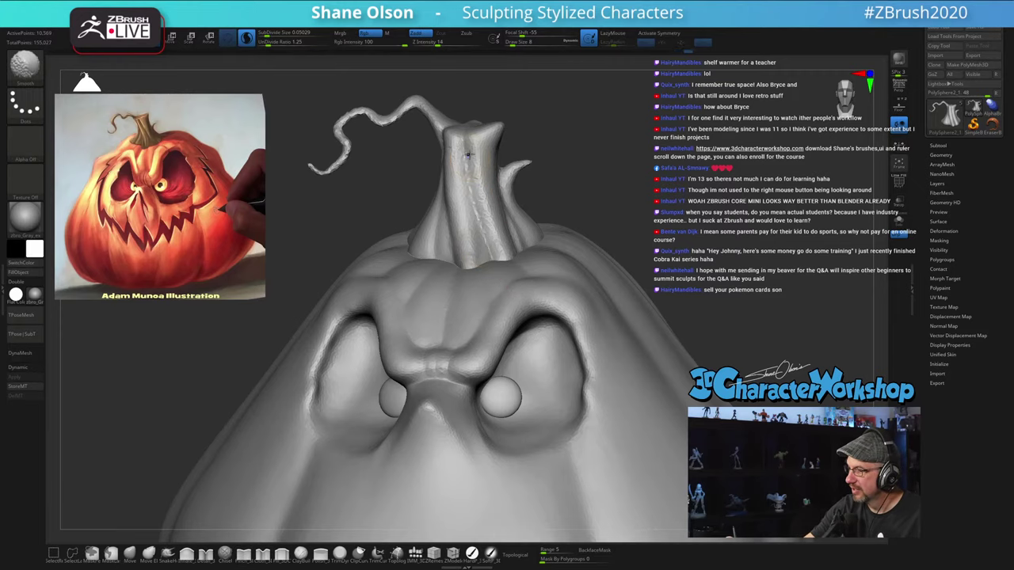
mouse_move(507, 251)
right_down()
mouse_move(525, 238)
mouse_move(498, 235)
mouse_move(528, 239)
mouse_move(514, 232)
right_up()
key(ctrl+z)
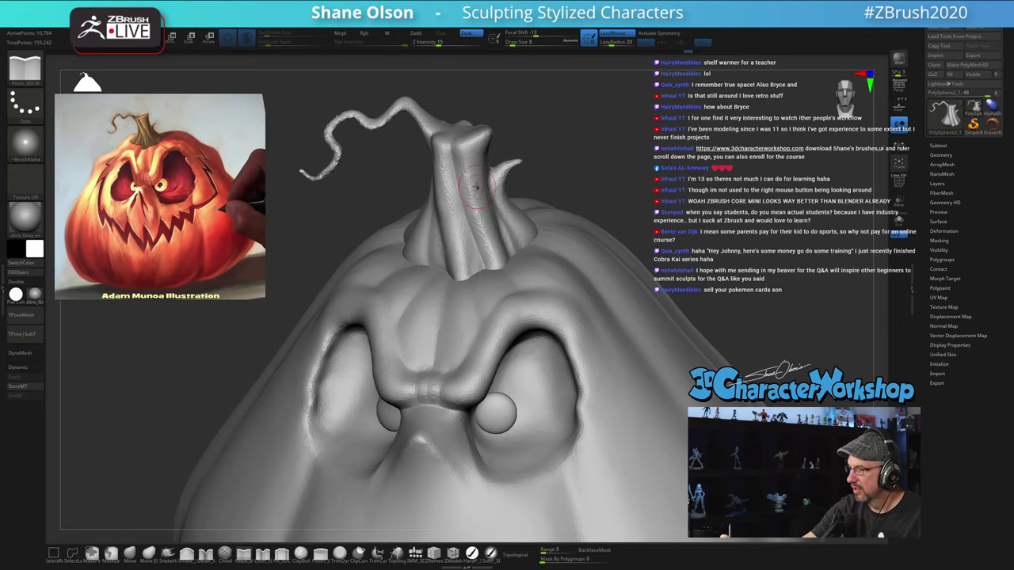
Step: Smooth the groove running down the thorn side of the stem's front at draw size 8
shift+drag(476, 187, 511, 277)
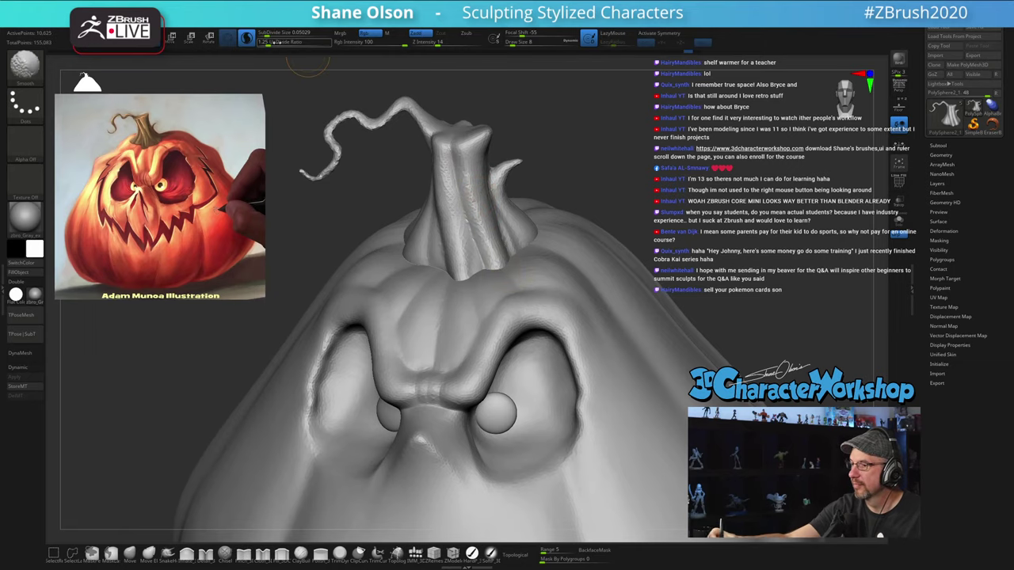
mouse_move(606, 195)
right_down()
mouse_move(629, 194)
mouse_move(609, 216)
mouse_move(652, 217)
mouse_move(630, 227)
mouse_move(611, 213)
right_up()
ctrl+right_drag(547, 199, 560, 190)
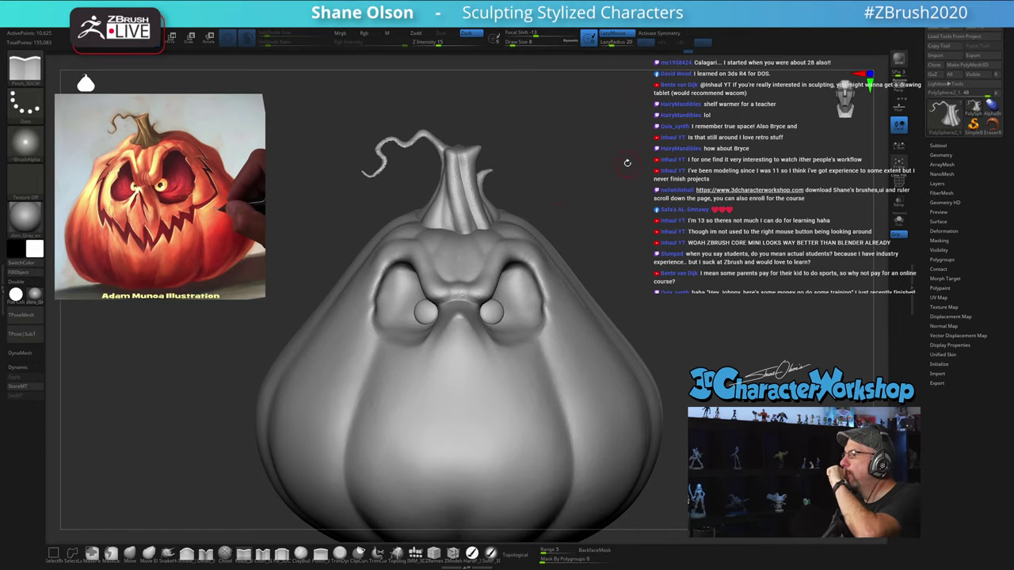
Step: Adjust the stem's lower front profile from the side with the Move brush at draw size 20
mouse_move(621, 166)
ctrl+right_down()
mouse_move(631, 185)
mouse_move(621, 176)
ctrl+right_up()
key(s)
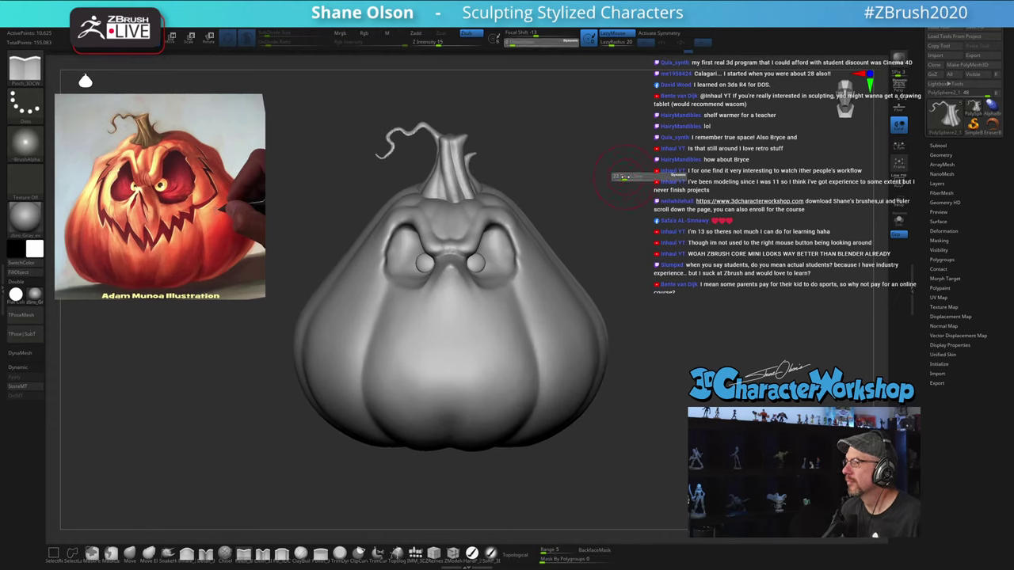
drag(620, 176, 626, 176)
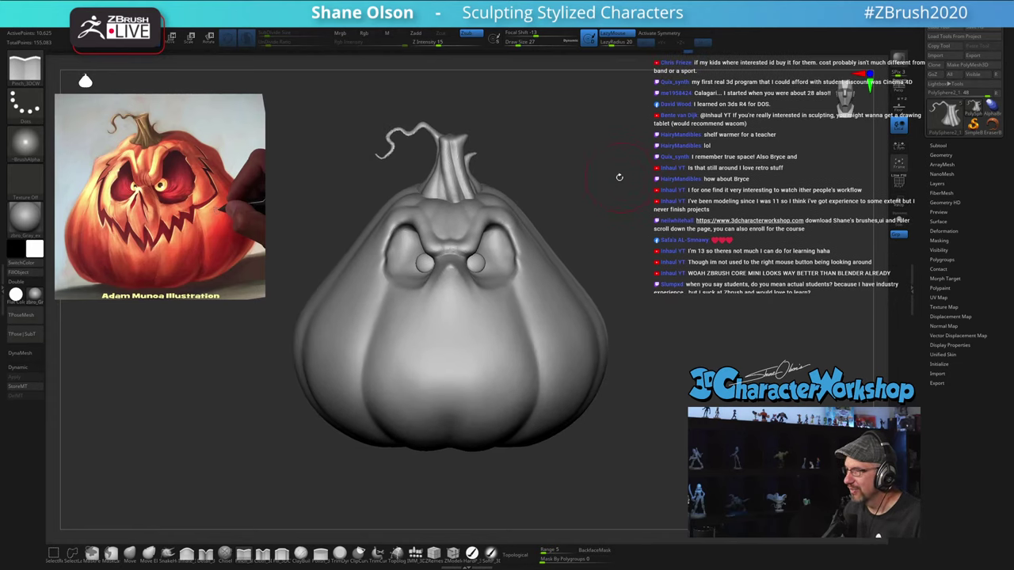
right_drag(619, 176, 608, 238)
click(129, 553)
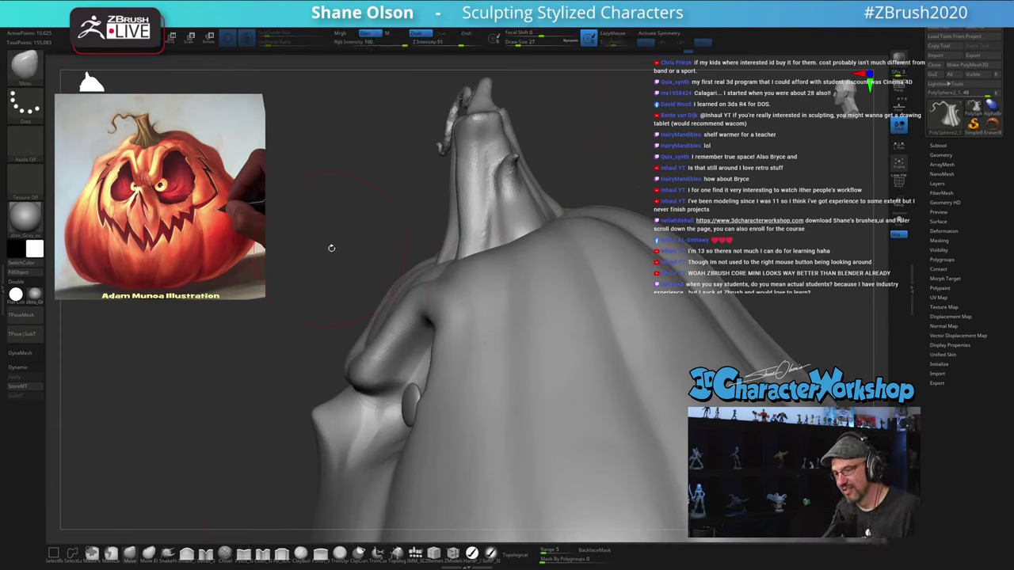
drag(461, 234, 465, 225)
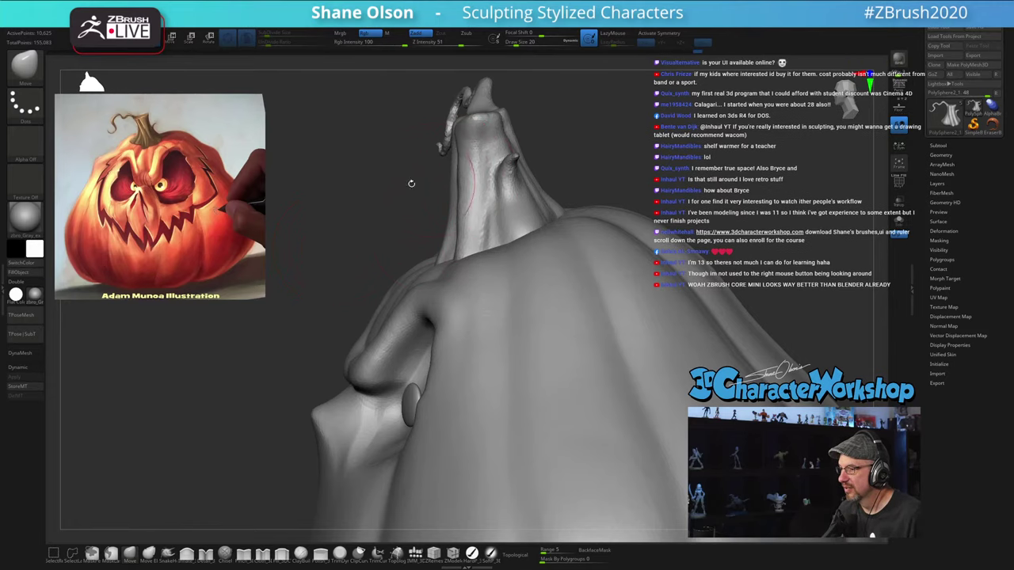
right_drag(411, 183, 642, 170)
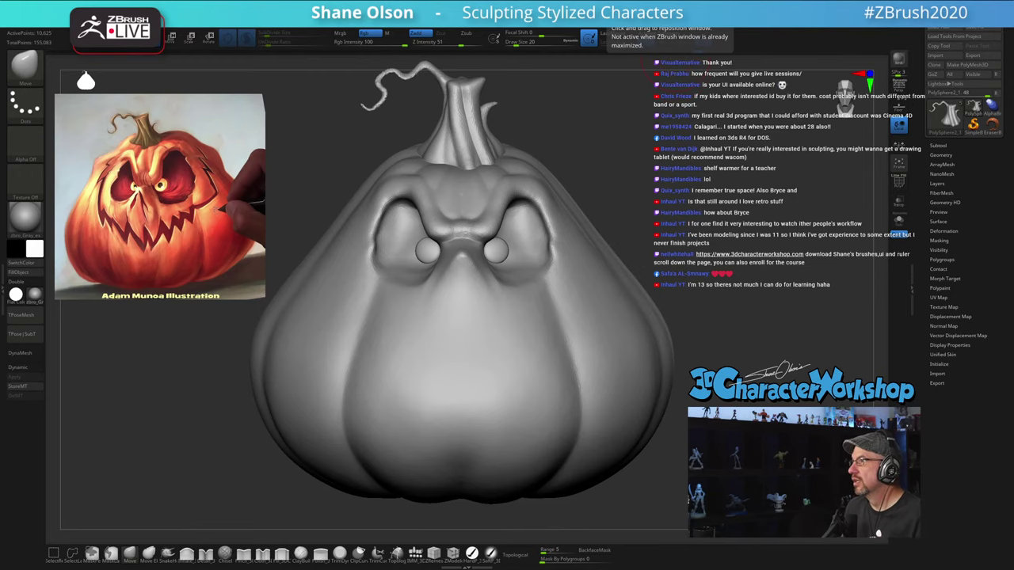
Step: Switch to the browser, find the free brushes and custom interface form on 3dcharacterworkshop.com, and return to ZBrush
drag(483, 567, 497, 37)
scroll(458, 315, down, 5)
scroll(464, 314, up, 3)
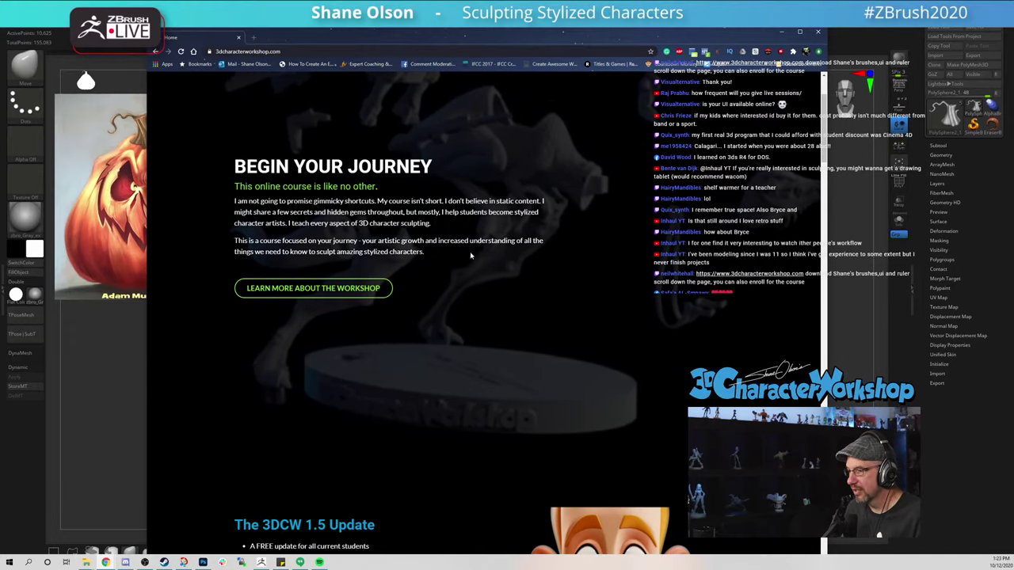
scroll(474, 262, down, 3)
scroll(477, 269, down, 20)
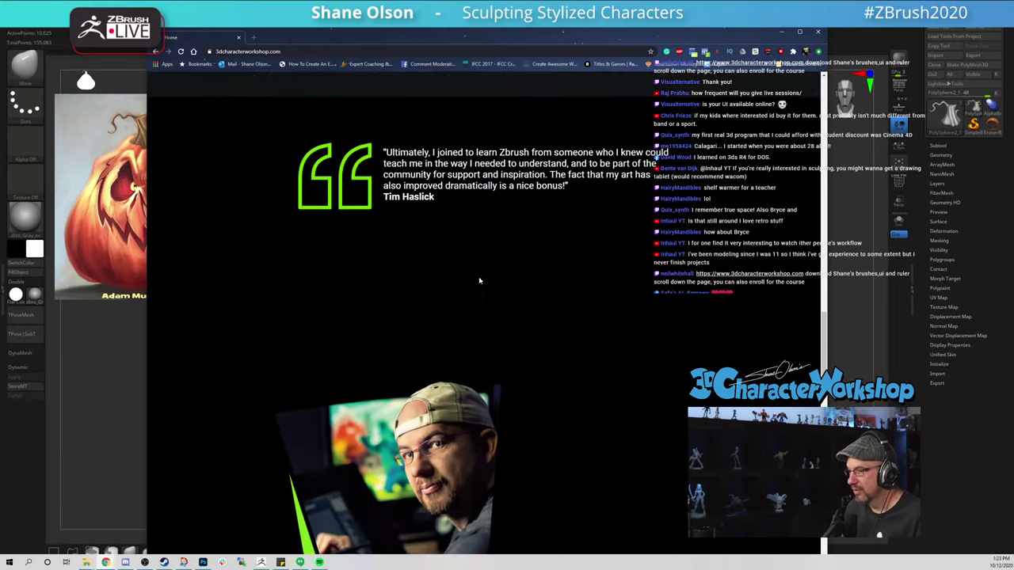
scroll(478, 276, down, 7)
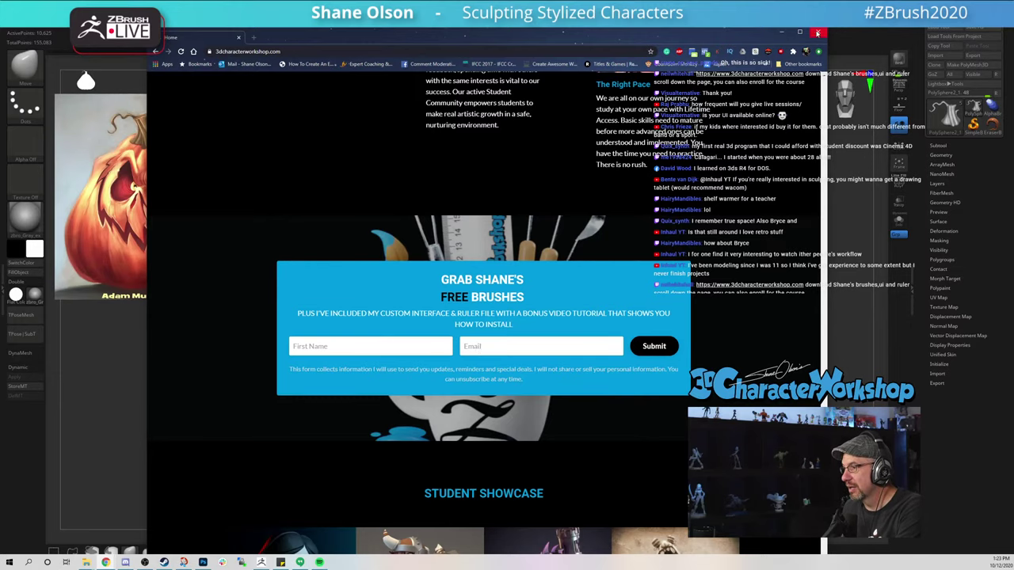
click(781, 33)
mouse_move(677, 315)
mouse_down()
mouse_move(728, 270)
mouse_move(743, 295)
mouse_move(725, 318)
mouse_up()
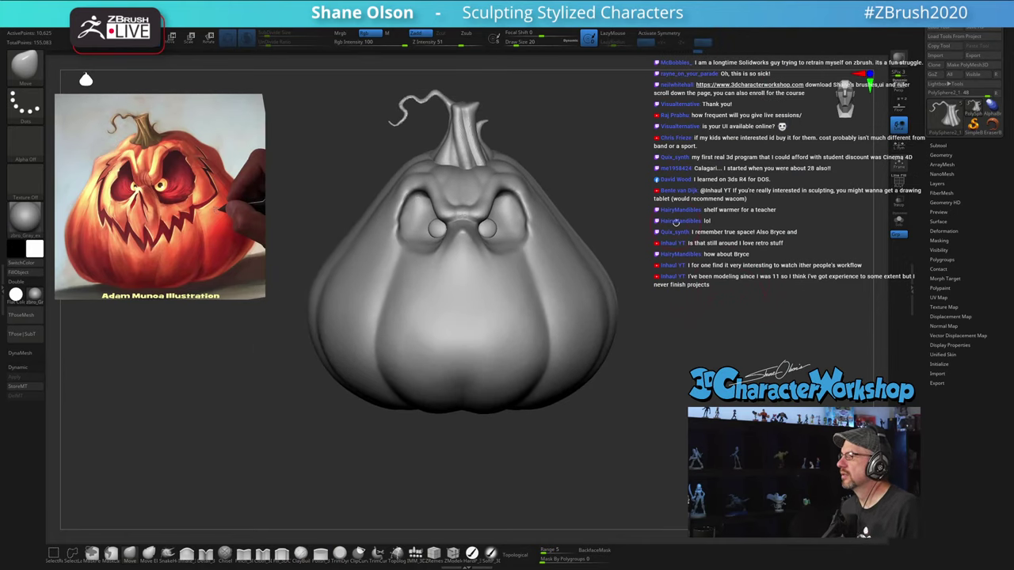
Step: Pull three corners of the stem's base outward over the pumpkin's top with the Move brush, increasing the draw size from 20 to 25
alt+drag(664, 208, 663, 209)
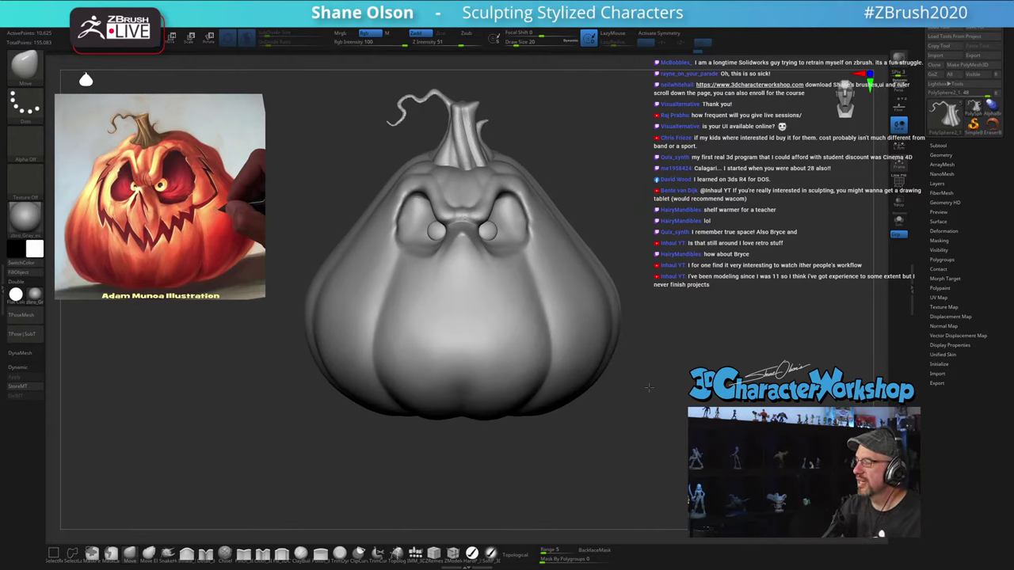
mouse_move(648, 387)
mouse_down()
mouse_move(640, 436)
mouse_move(652, 421)
mouse_move(630, 411)
mouse_move(670, 344)
mouse_move(693, 273)
mouse_move(706, 287)
mouse_move(702, 270)
mouse_move(658, 397)
mouse_move(658, 437)
mouse_move(647, 375)
mouse_move(637, 389)
mouse_up()
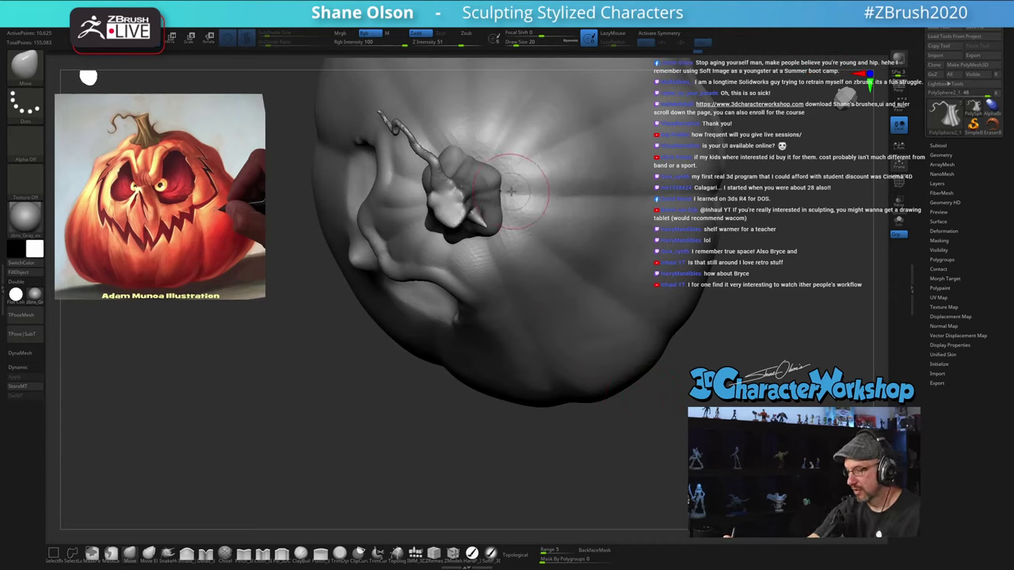
key(shift)
key(shift+f)
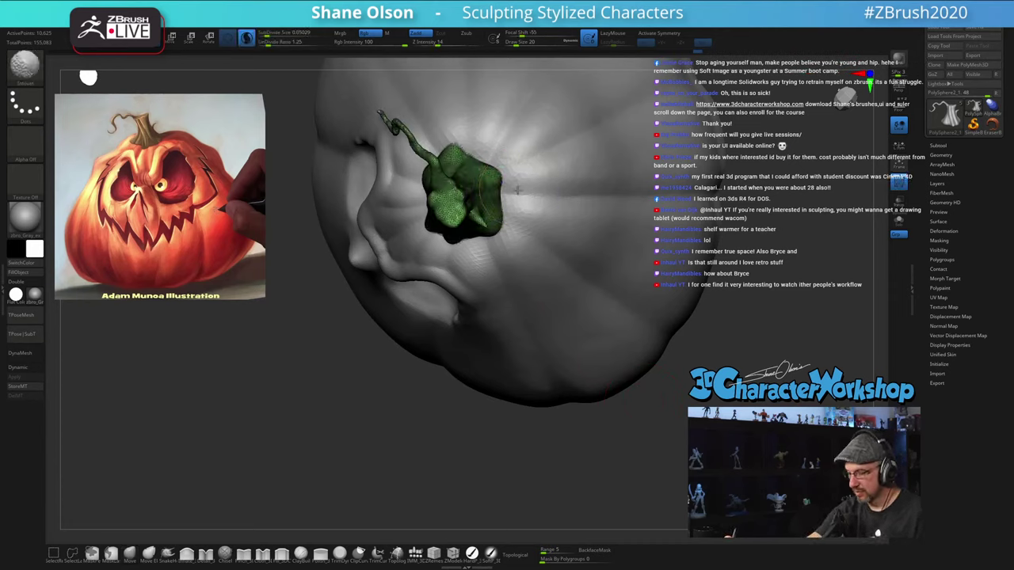
key(shift+f)
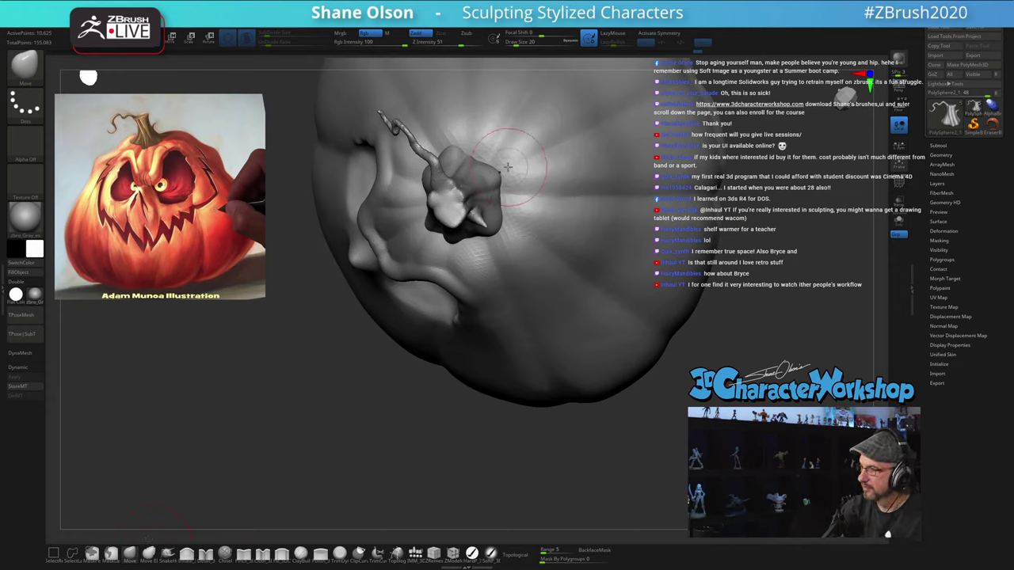
drag(507, 155, 511, 150)
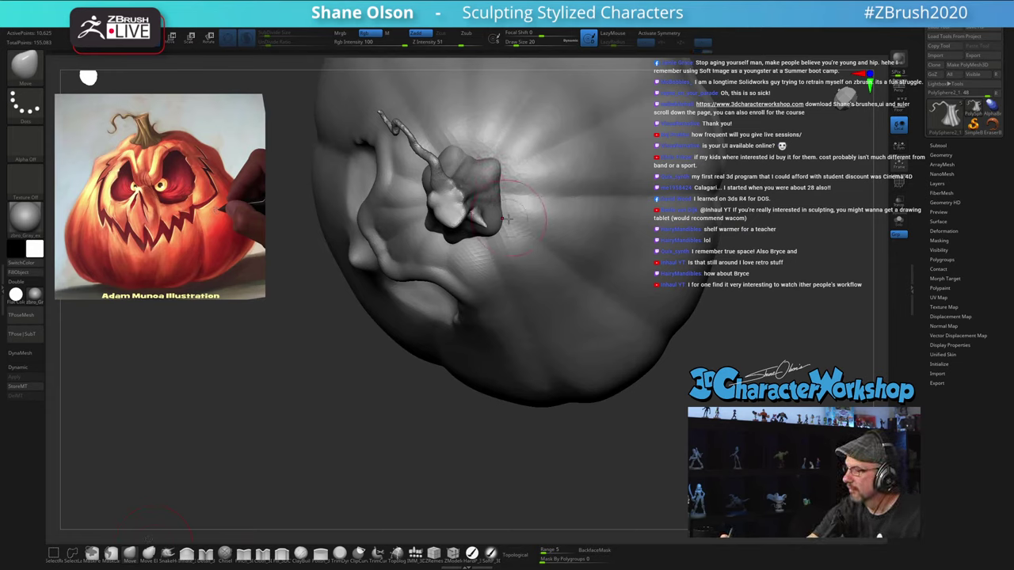
key(bracketright)
drag(510, 223, 509, 218)
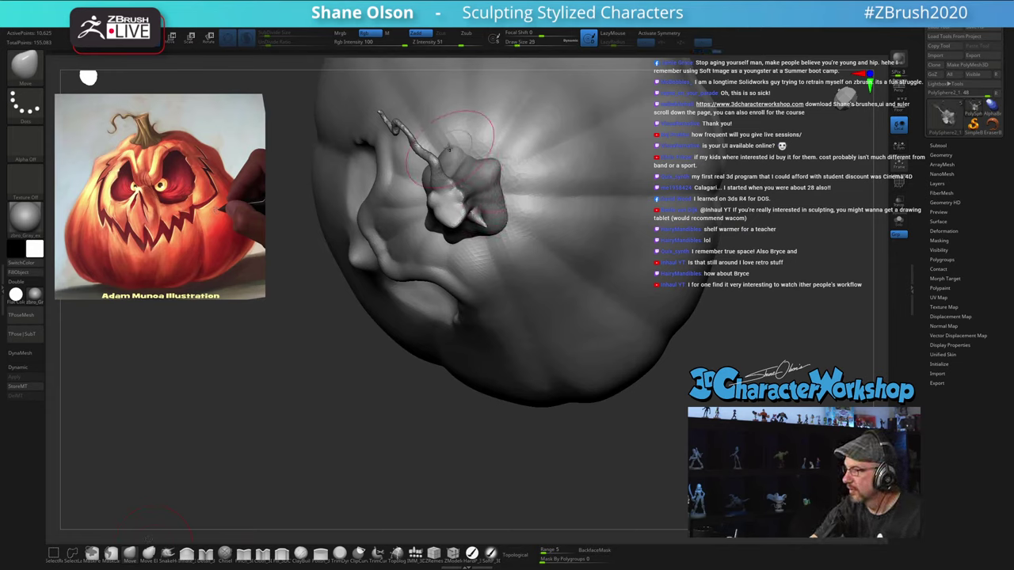
drag(450, 152, 462, 140)
Step: Make the pumpkin body the active subtool in a straight front view and set the draw size to 39
mouse_move(590, 467)
mouse_down()
mouse_move(605, 295)
mouse_move(664, 293)
mouse_move(646, 265)
mouse_move(642, 207)
mouse_move(673, 205)
mouse_move(641, 201)
mouse_move(635, 186)
mouse_move(666, 237)
mouse_move(641, 251)
mouse_move(667, 251)
mouse_up()
key(s)
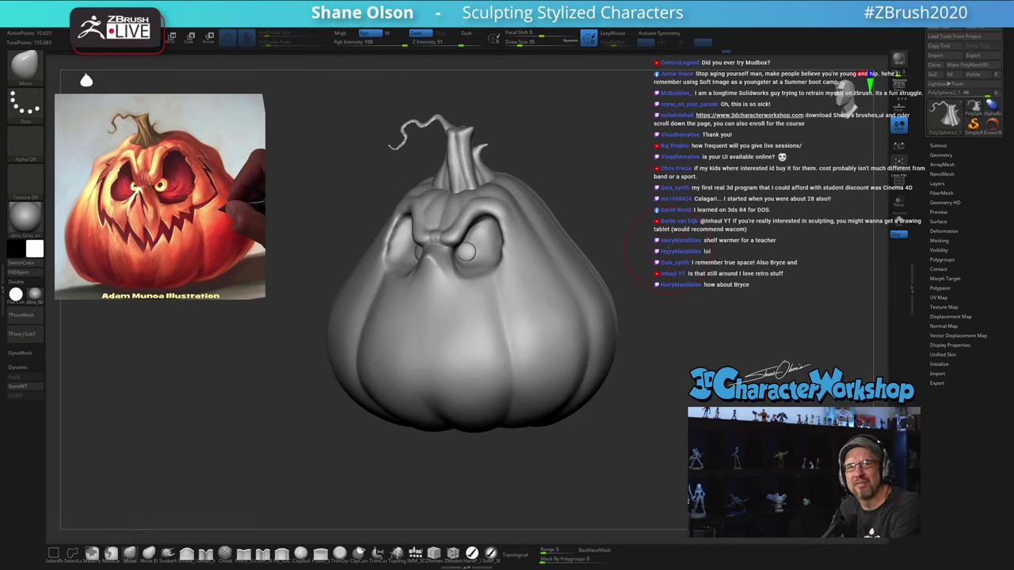
shift+drag(682, 260, 687, 263)
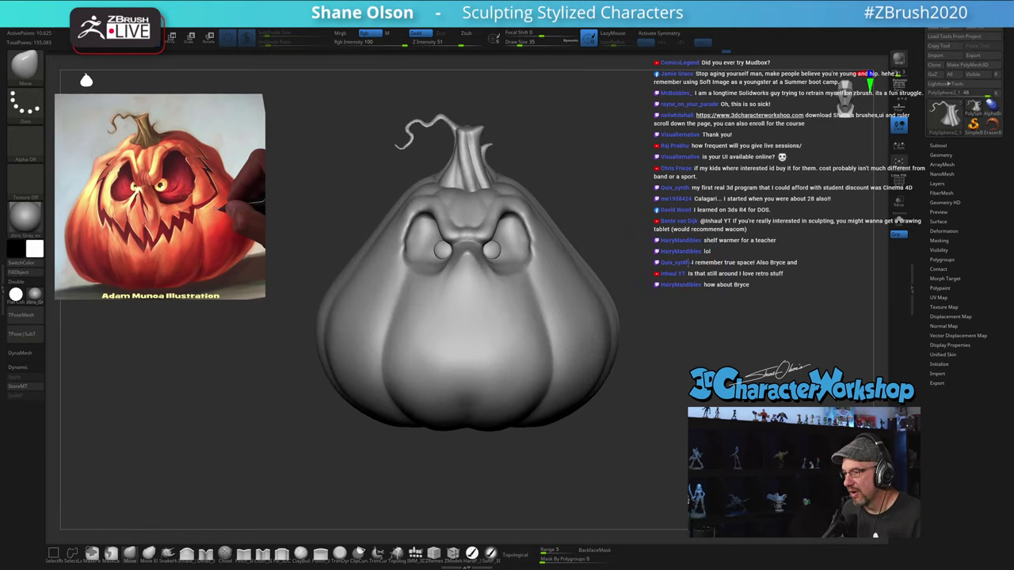
alt+click(464, 356)
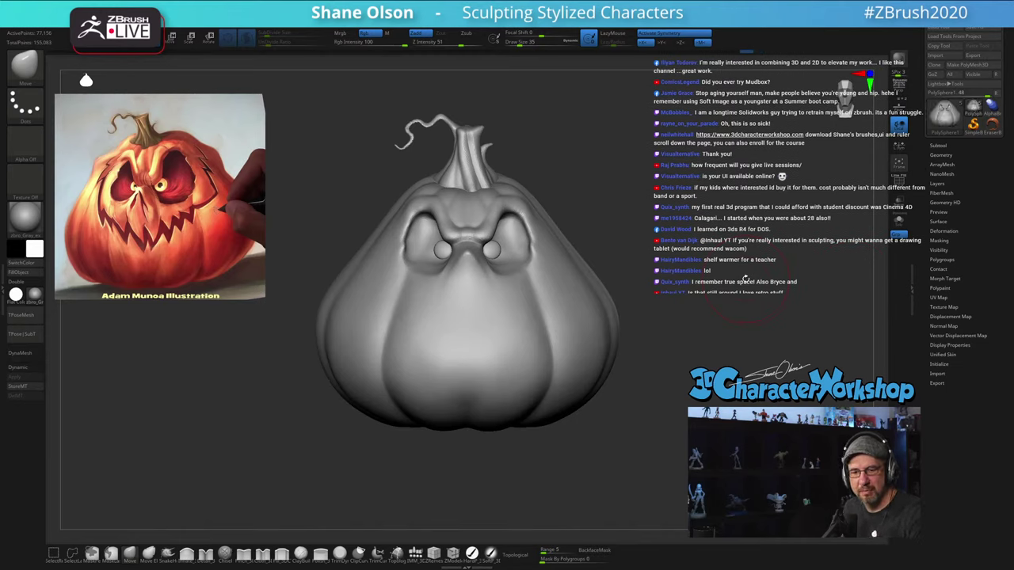
key(s)
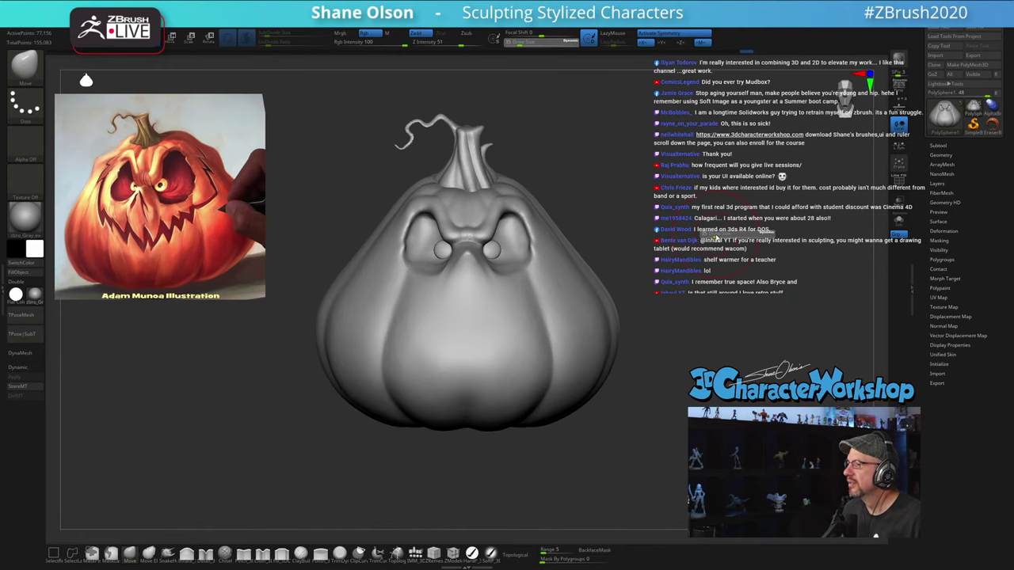
mouse_move(713, 235)
mouse_down()
mouse_move(702, 240)
mouse_move(715, 231)
mouse_up()
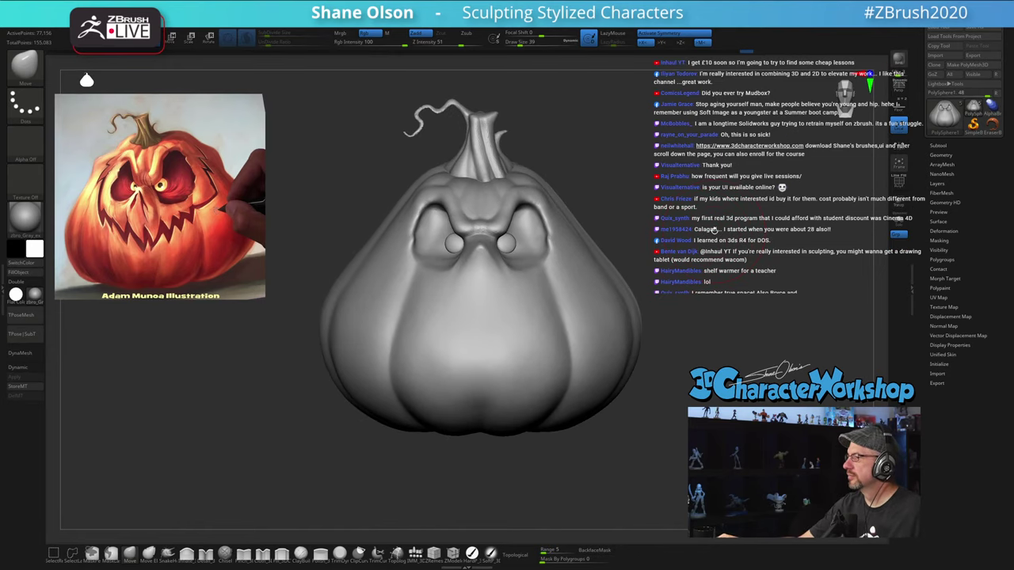
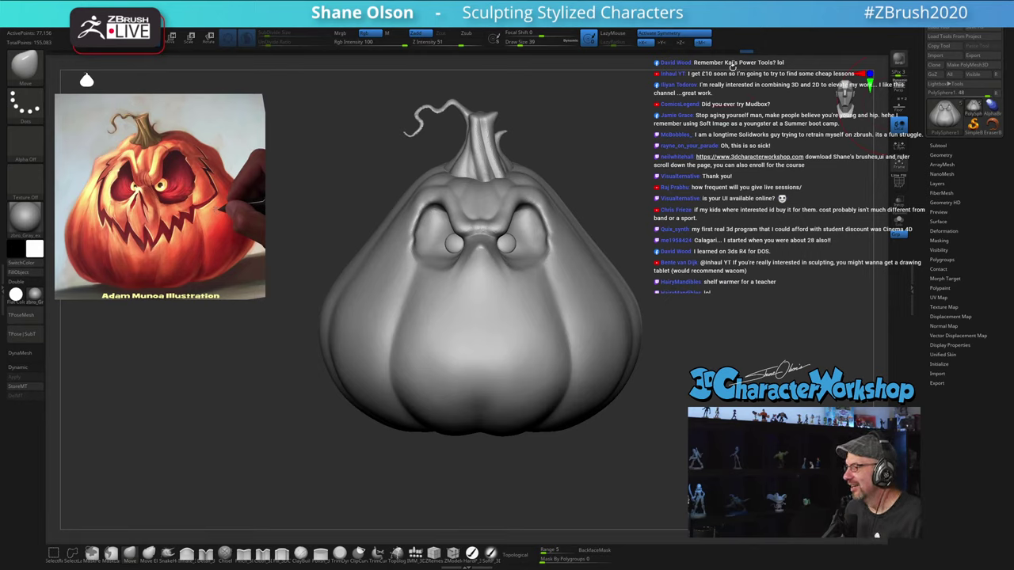
drag(714, 188, 661, 227)
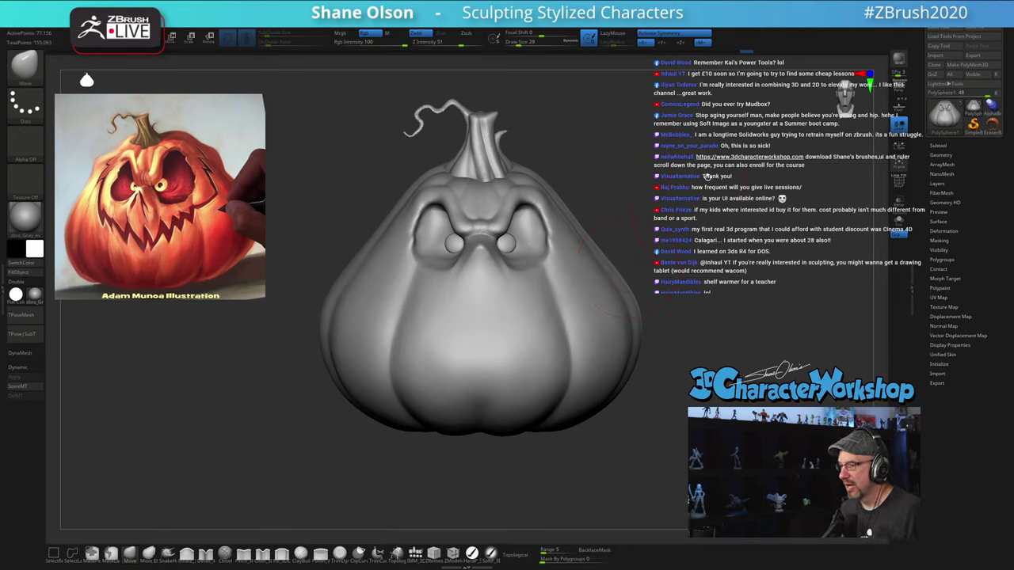
alt+drag(707, 177, 706, 174)
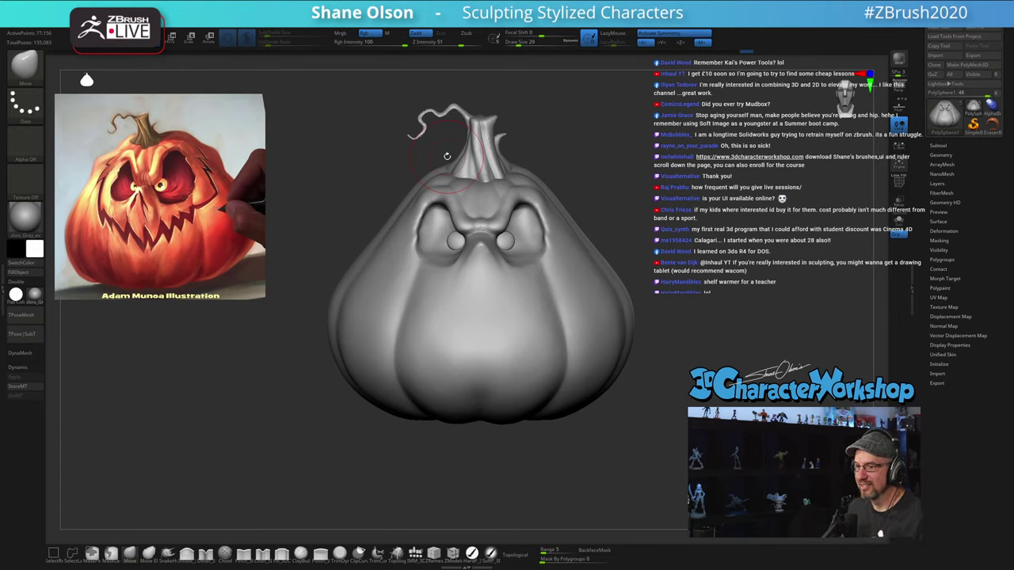
mouse_move(710, 237)
mouse_down()
mouse_move(792, 243)
mouse_move(708, 239)
mouse_up()
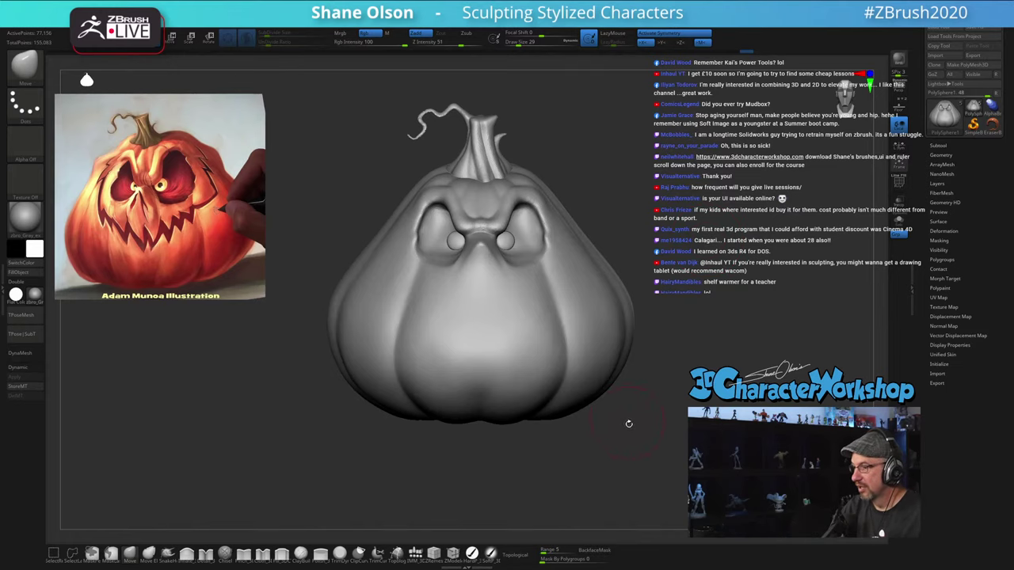
alt+drag(629, 424, 633, 448)
Step: Display the pumpkin body's polygon wireframe and set the draw size to 22
key(s)
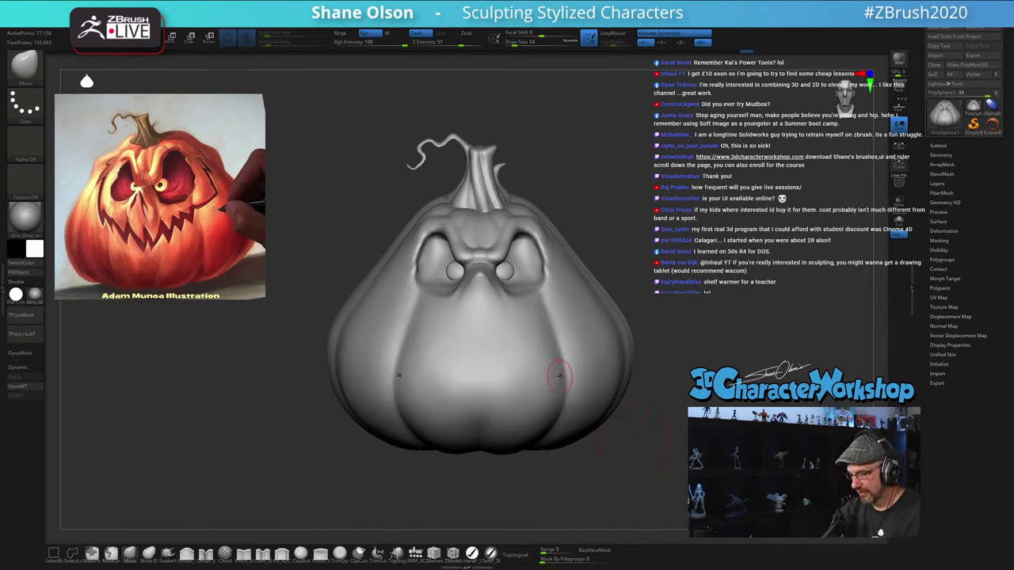
key(shift+f)
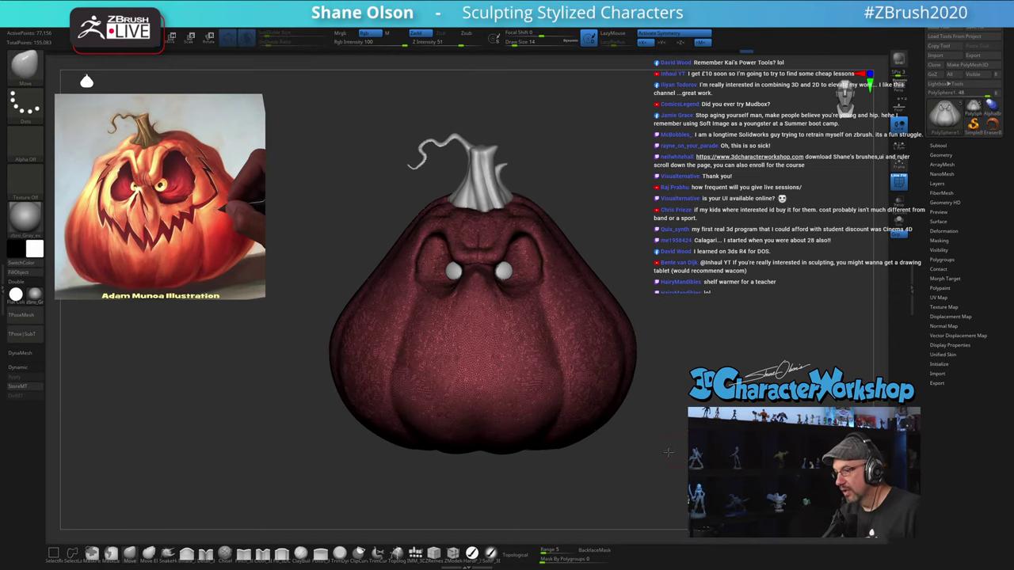
key(s)
click(682, 366)
drag(691, 360, 651, 364)
mouse_move(670, 303)
alt+mouse_down()
mouse_move(657, 321)
mouse_move(669, 294)
alt+mouse_up()
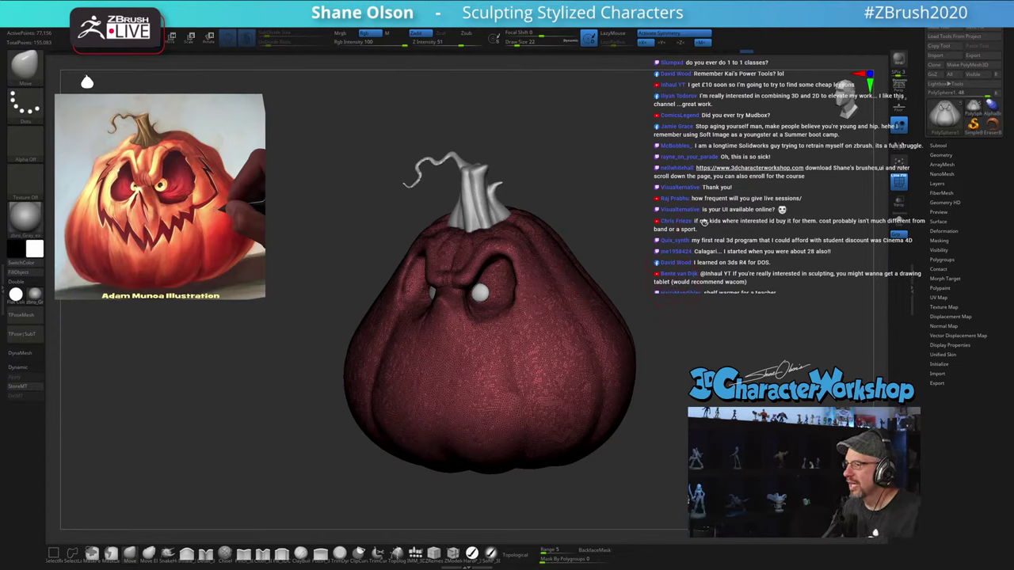
shift+drag(704, 207, 708, 209)
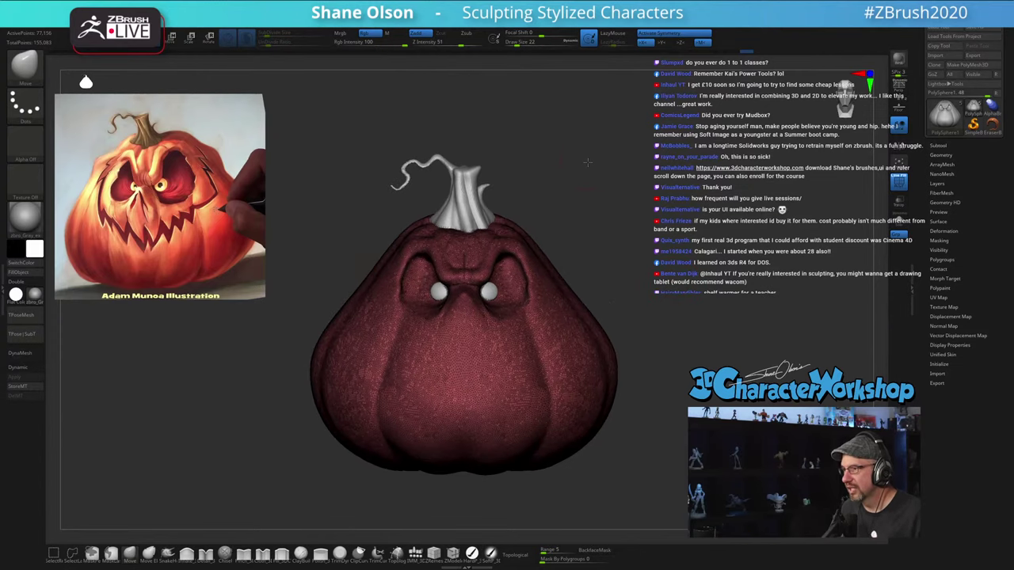
alt+drag(587, 162, 524, 146)
Step: Set the smoothing brush's SubDivide Size to 0.05 and smooth across the pumpkin's front below the nose to refine its mesh
key(shift)
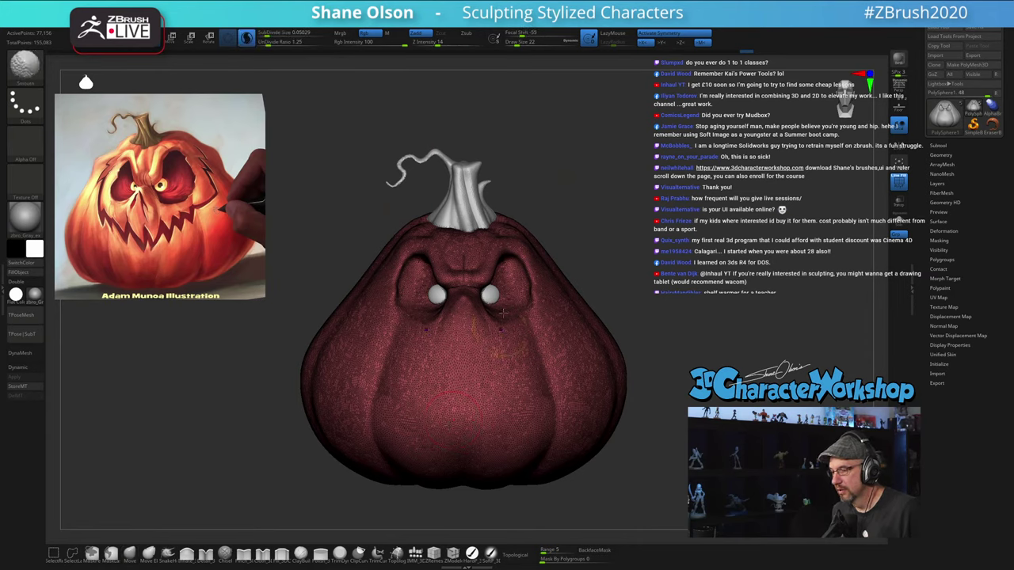
key(shift)
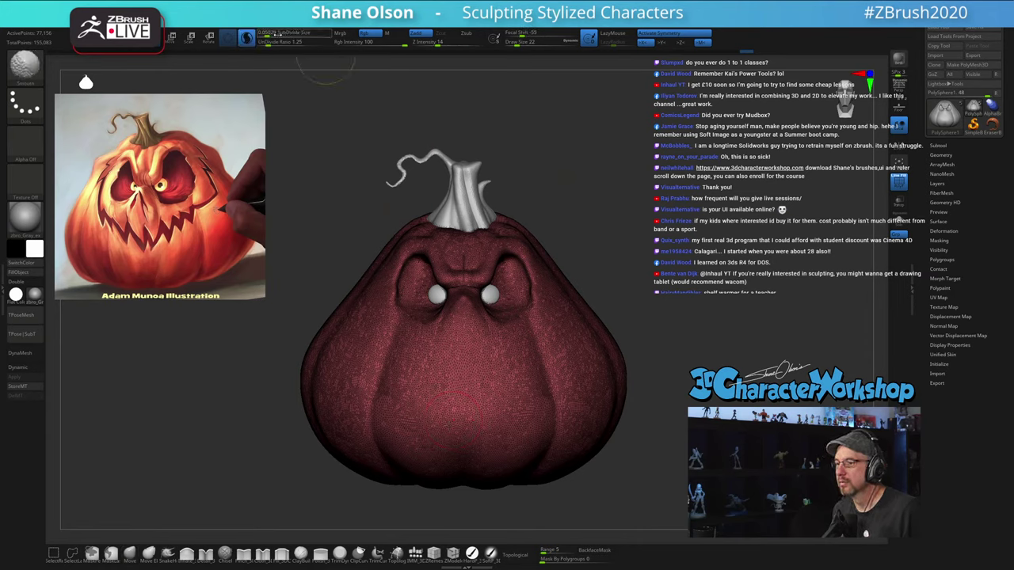
click(273, 35)
key(Return)
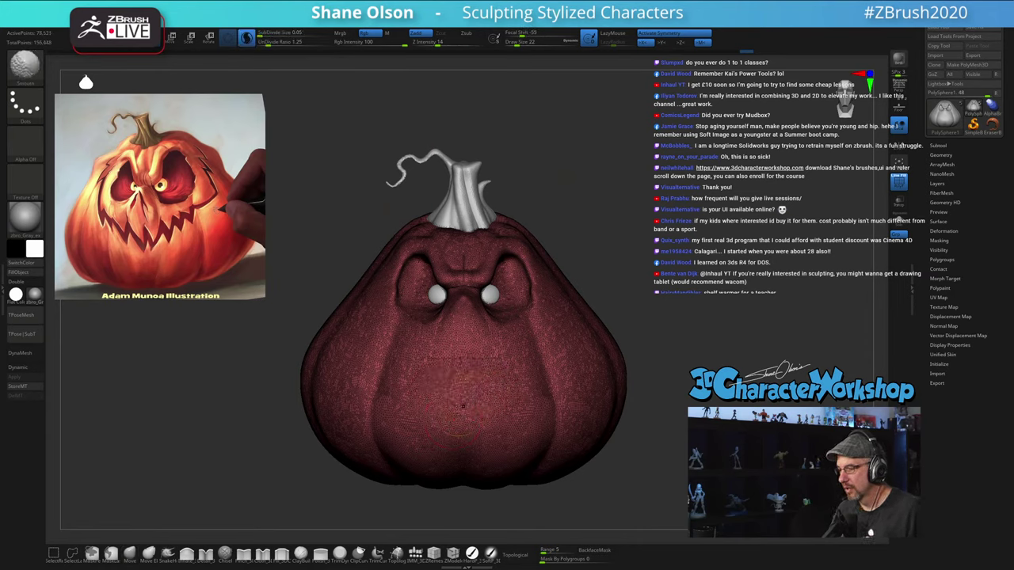
drag(462, 407, 514, 404)
key(shift)
drag(753, 398, 692, 403)
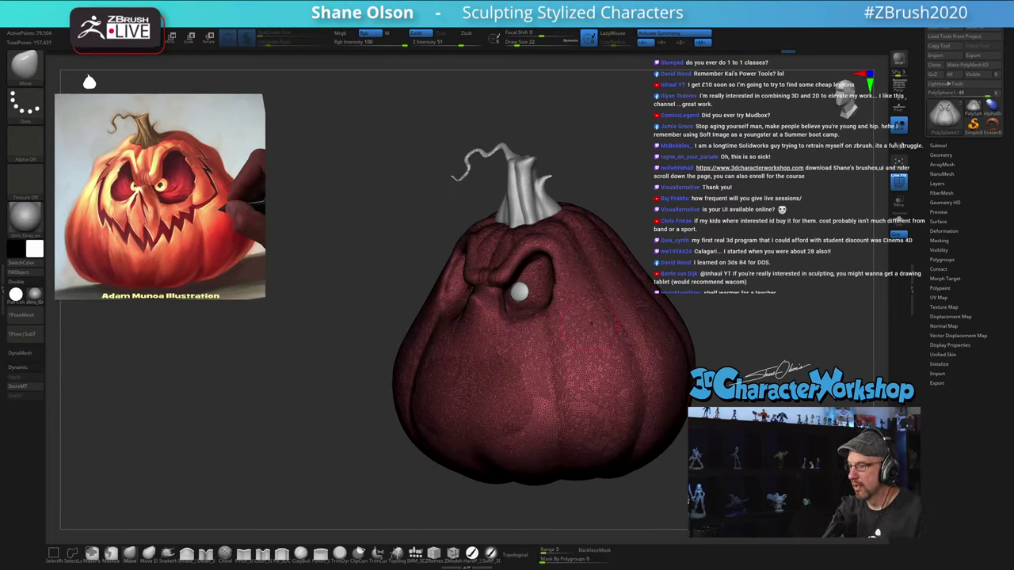
Step: Smooth over the pumpkin's cheek, side and lower front to add mesh density there at draw size 22
mouse_move(475, 346)
shift+mouse_down()
mouse_move(465, 384)
mouse_move(479, 362)
mouse_move(461, 331)
mouse_move(532, 400)
mouse_move(560, 412)
mouse_move(569, 326)
shift+mouse_up()
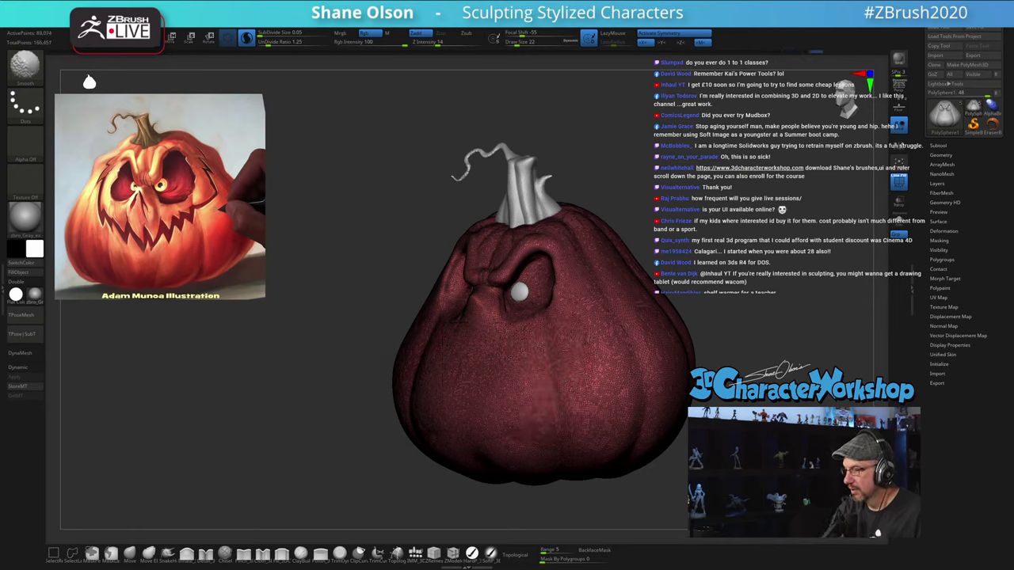
right_drag(547, 346, 451, 345)
mouse_move(586, 373)
shift+mouse_down()
mouse_move(614, 332)
mouse_move(643, 323)
mouse_move(651, 376)
mouse_move(626, 400)
mouse_move(667, 305)
mouse_move(688, 360)
shift+mouse_up()
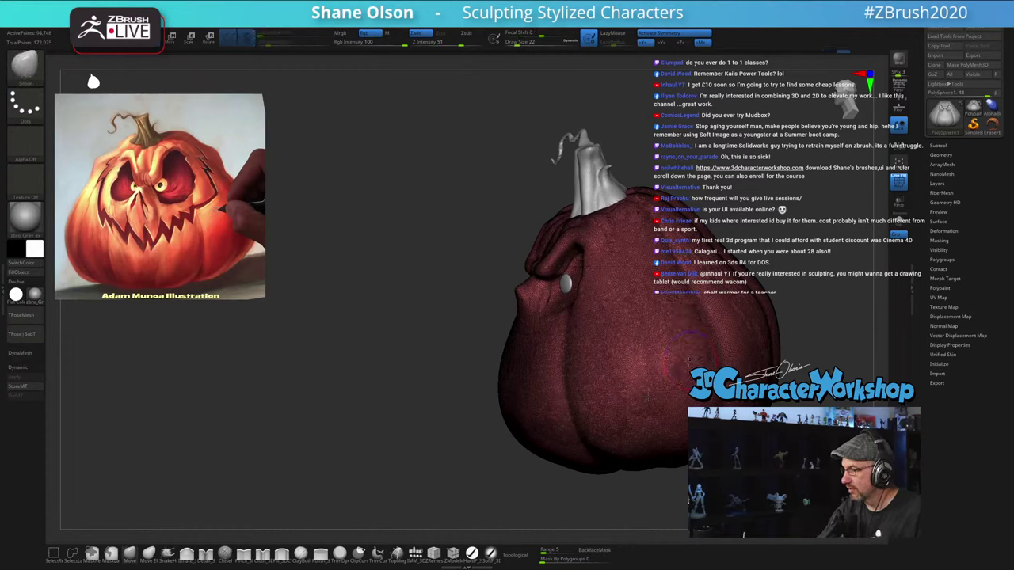
mouse_move(689, 360)
right_down()
mouse_move(626, 372)
mouse_move(680, 404)
right_up()
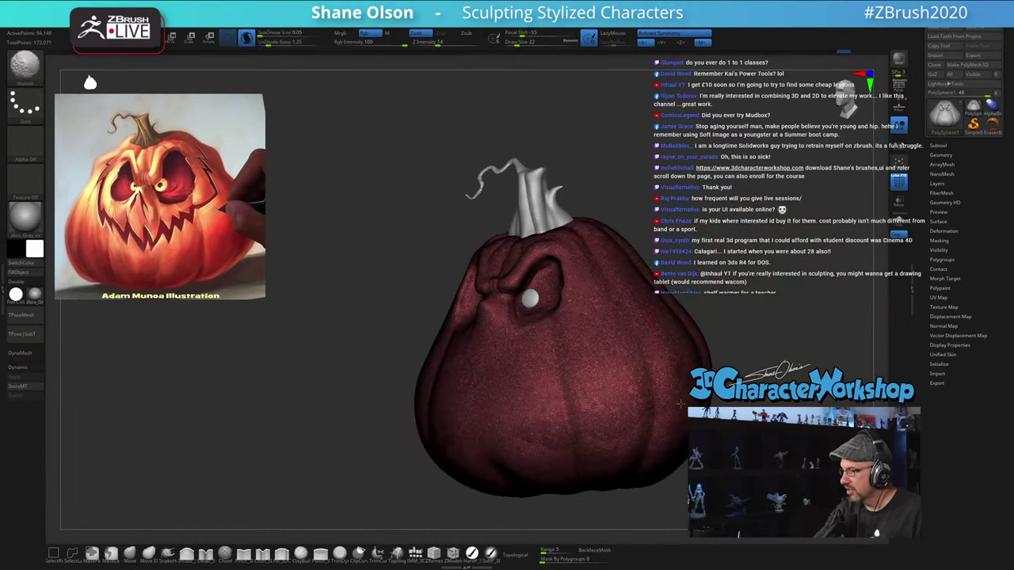
mouse_move(489, 404)
shift+mouse_down()
mouse_move(569, 426)
mouse_move(482, 434)
mouse_move(624, 426)
mouse_move(647, 385)
shift+mouse_up()
right_drag(661, 453, 578, 448)
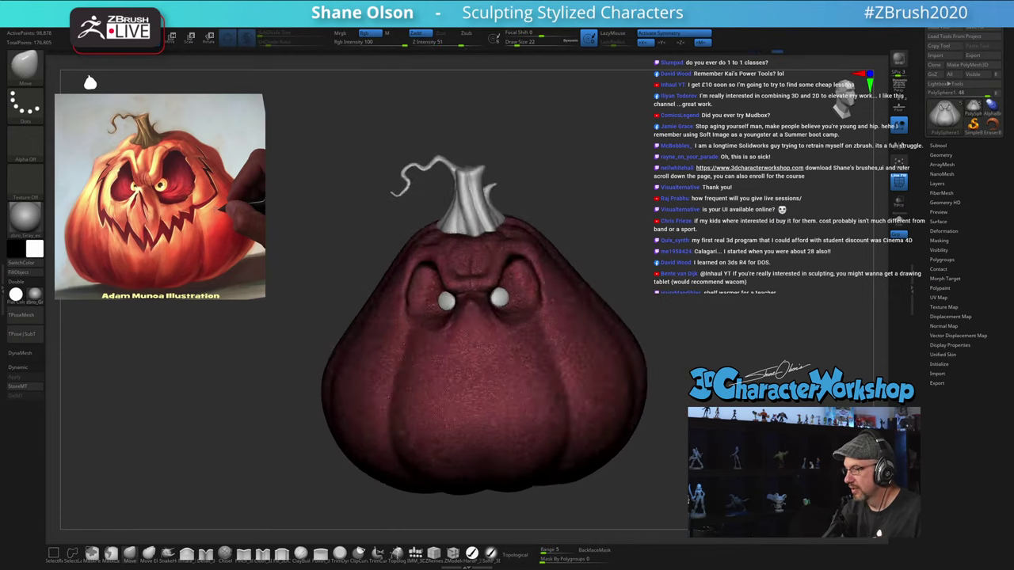
Step: Smooth the pumpkin's side segments from the stem down to the base and hide the wireframe
mouse_move(756, 448)
right_down()
mouse_move(669, 451)
mouse_move(681, 452)
right_up()
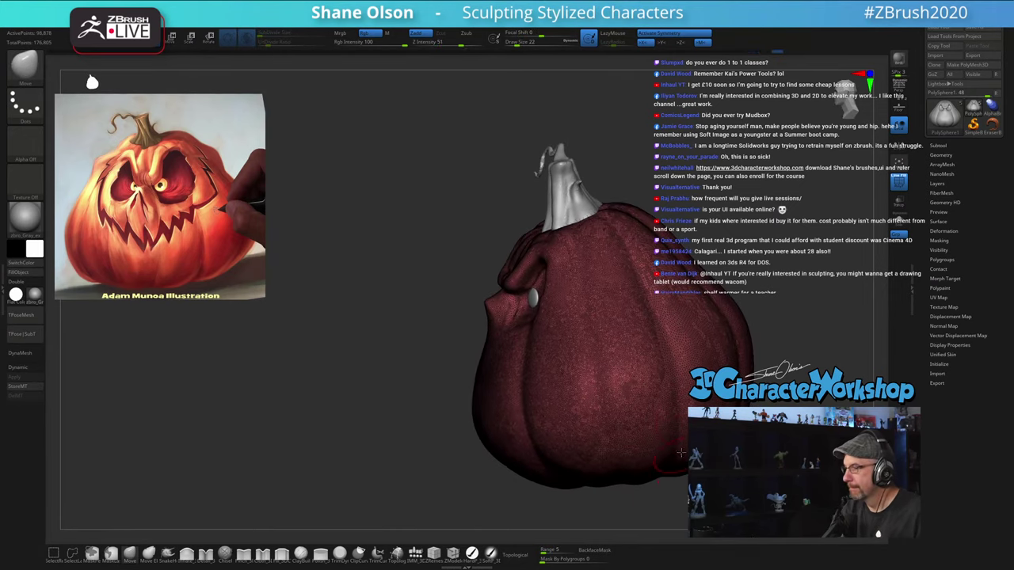
mouse_move(609, 226)
shift+mouse_down()
mouse_move(664, 364)
mouse_move(639, 365)
mouse_move(634, 448)
shift+mouse_up()
mouse_move(633, 483)
right_down()
mouse_move(706, 479)
mouse_move(701, 439)
right_up()
key(shift+f)
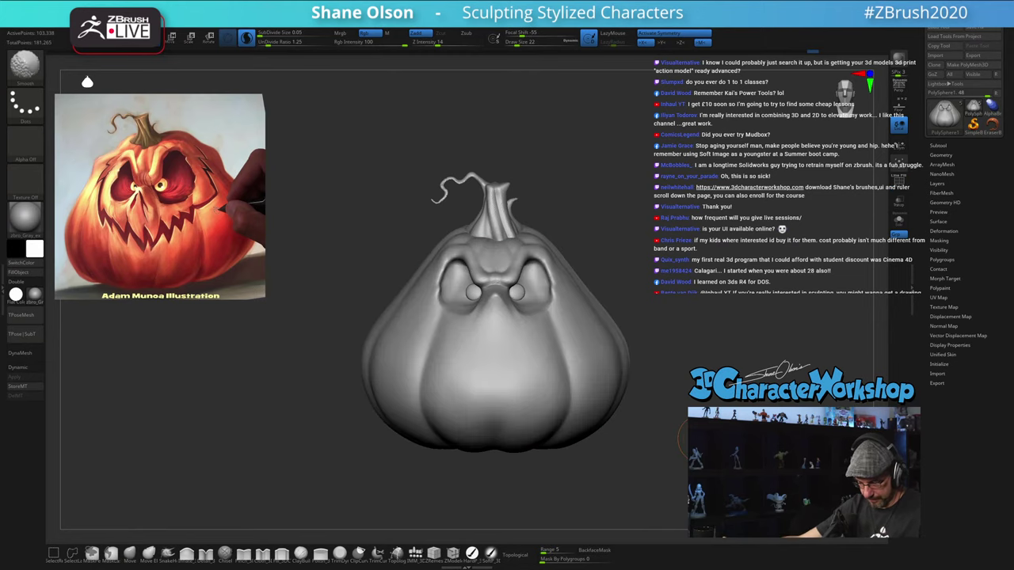
mouse_move(688, 287)
ctrl+right_down()
mouse_move(676, 237)
mouse_move(714, 209)
mouse_move(736, 232)
ctrl+right_up()
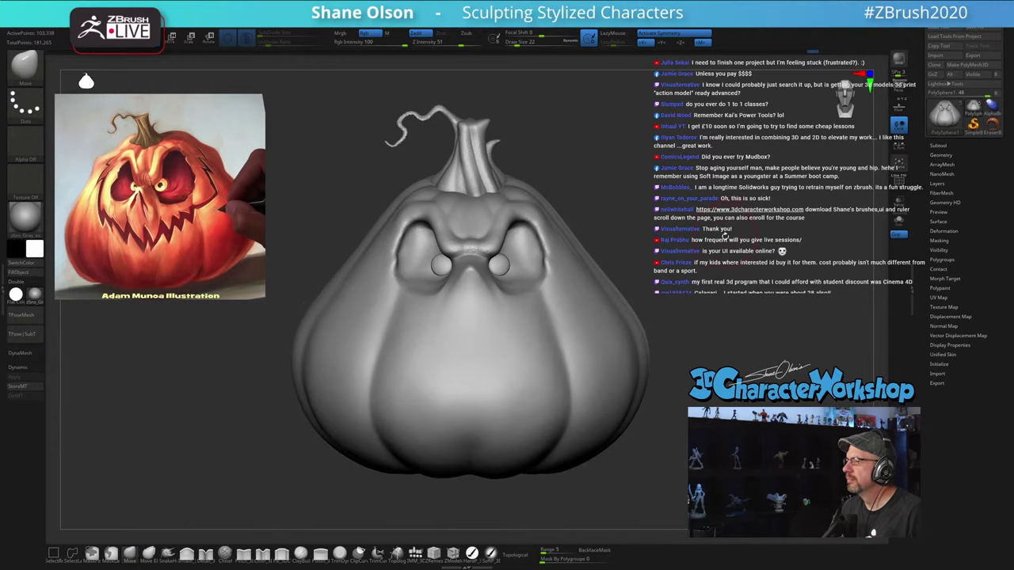
right_drag(742, 224, 737, 222)
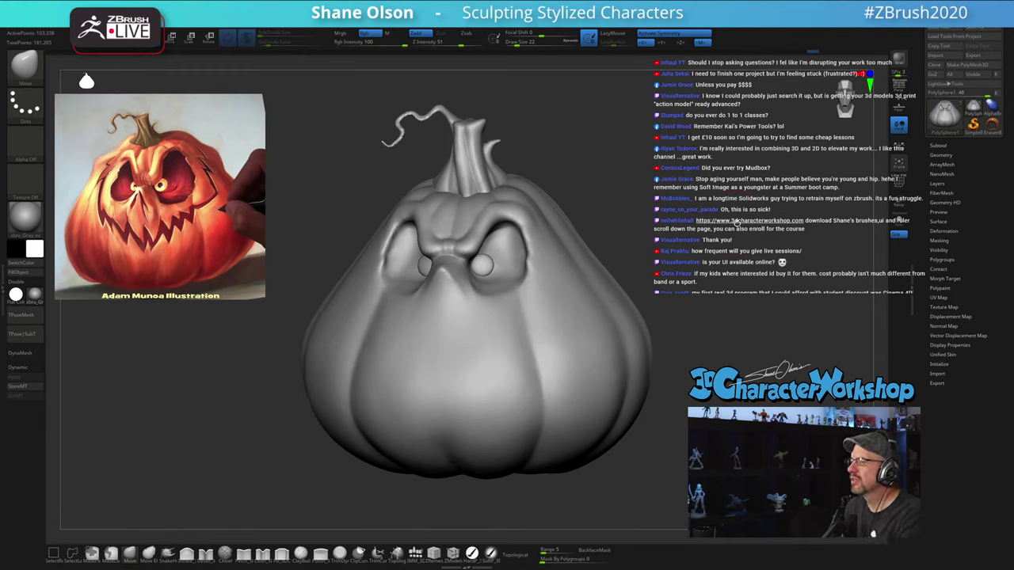
right_drag(692, 209, 698, 210)
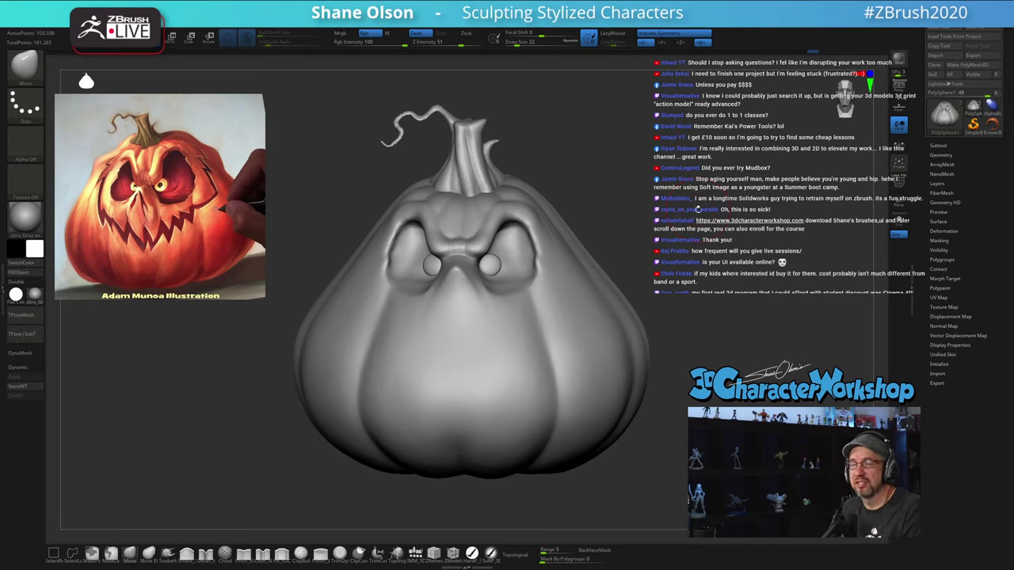
drag(693, 247, 711, 235)
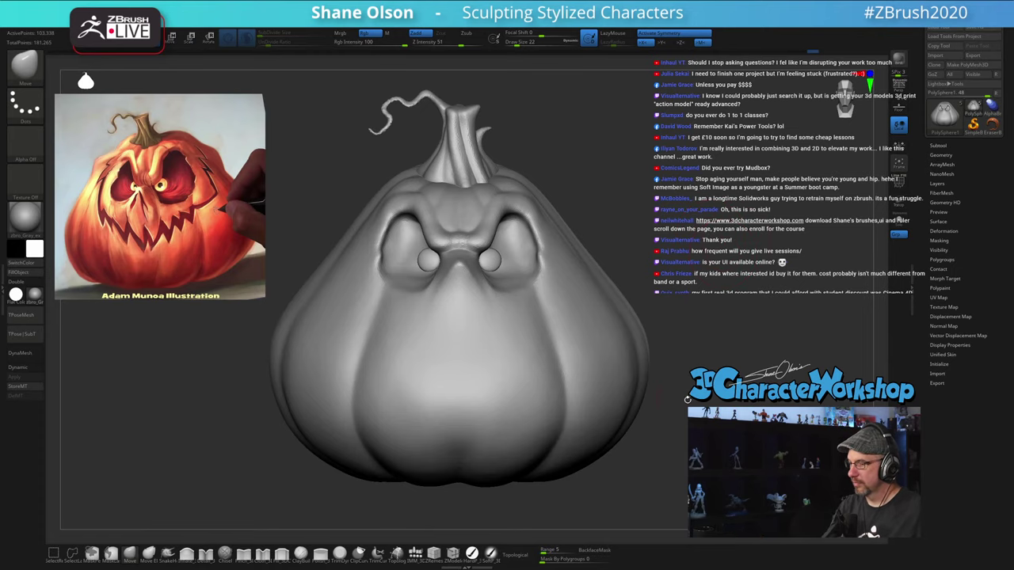
Step: Turn off symmetry and set the draw size to 7, framing the area below the pumpkin's nose
alt+drag(670, 372, 691, 364)
mouse_move(701, 220)
mouse_down()
mouse_move(684, 212)
mouse_move(675, 222)
mouse_up()
mouse_move(440, 339)
right_down()
mouse_move(456, 327)
mouse_move(498, 328)
right_up()
key(x)
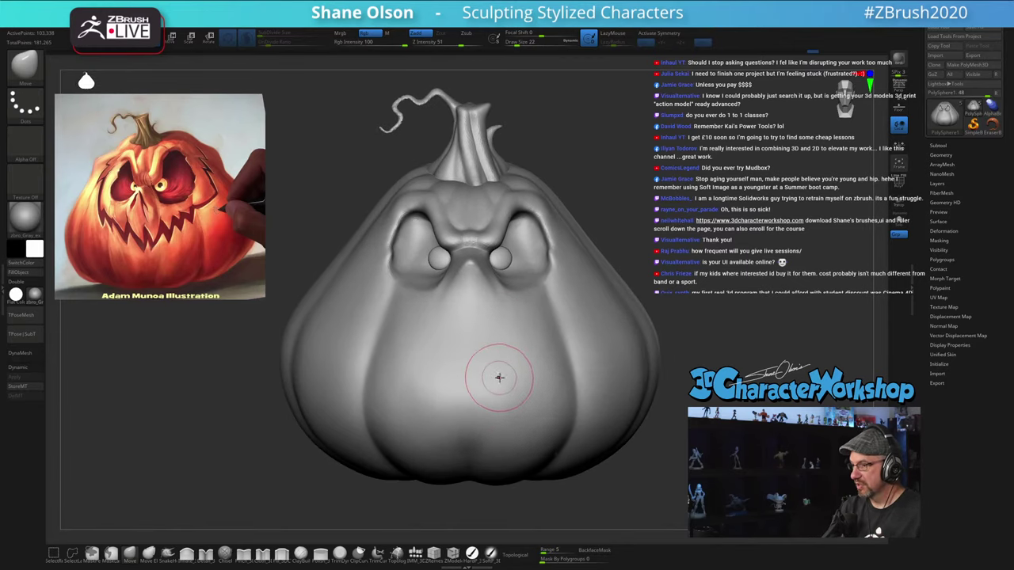
key(s)
drag(501, 378, 497, 379)
ctrl+right_drag(506, 331, 531, 356)
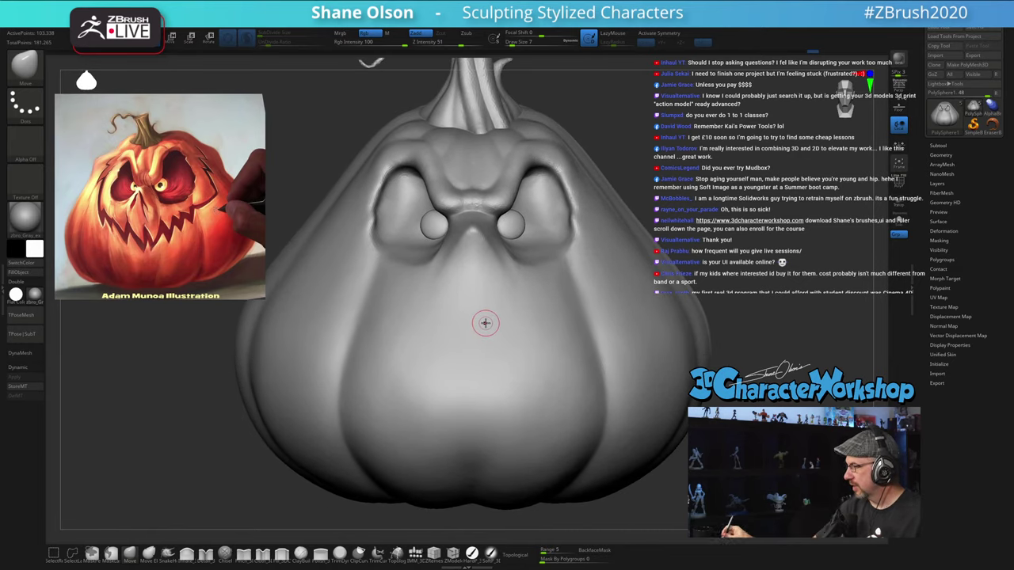
Step: Enlarge the reference illustration over the pumpkin and line up the model's face behind the semi-transparent image
scroll(702, 209, down, 3)
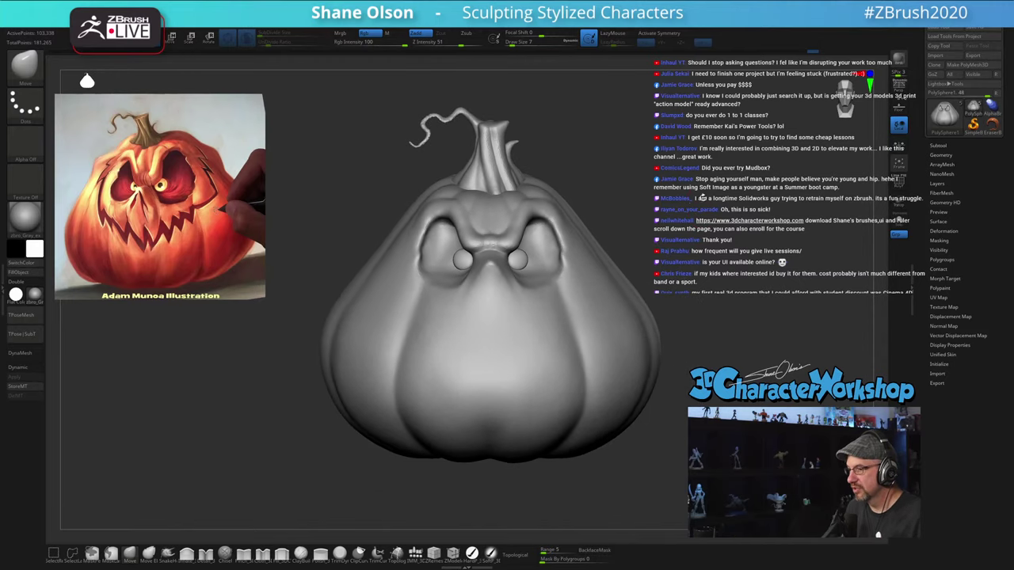
key(shift+z)
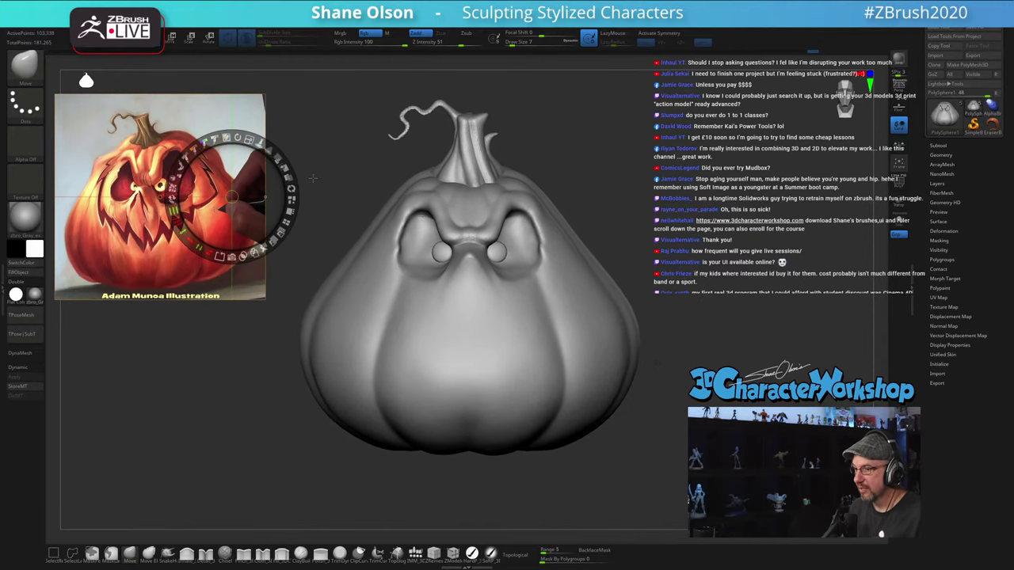
drag(247, 179, 561, 321)
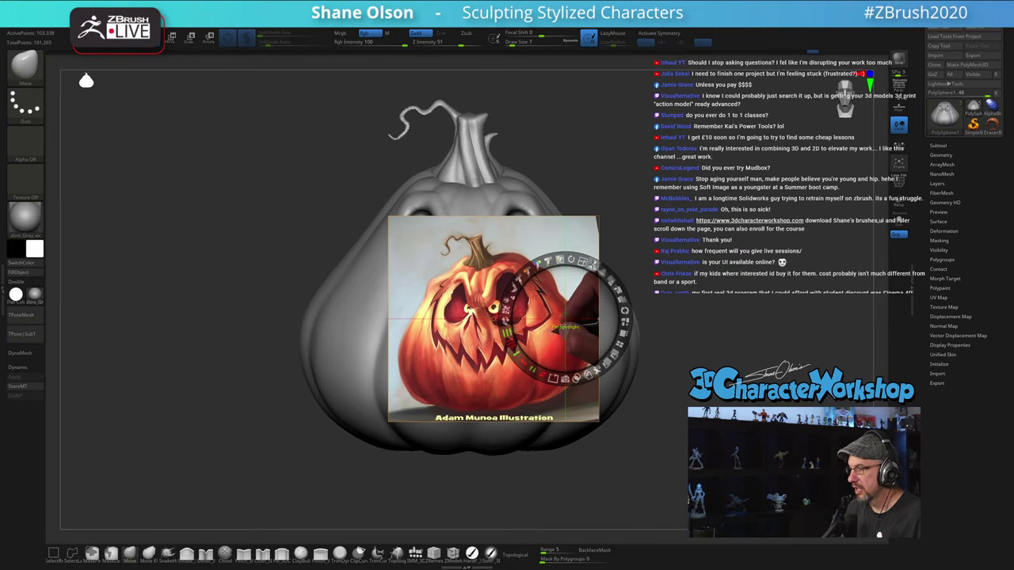
mouse_move(584, 261)
mouse_down()
mouse_move(612, 280)
mouse_move(570, 270)
mouse_up()
key(z)
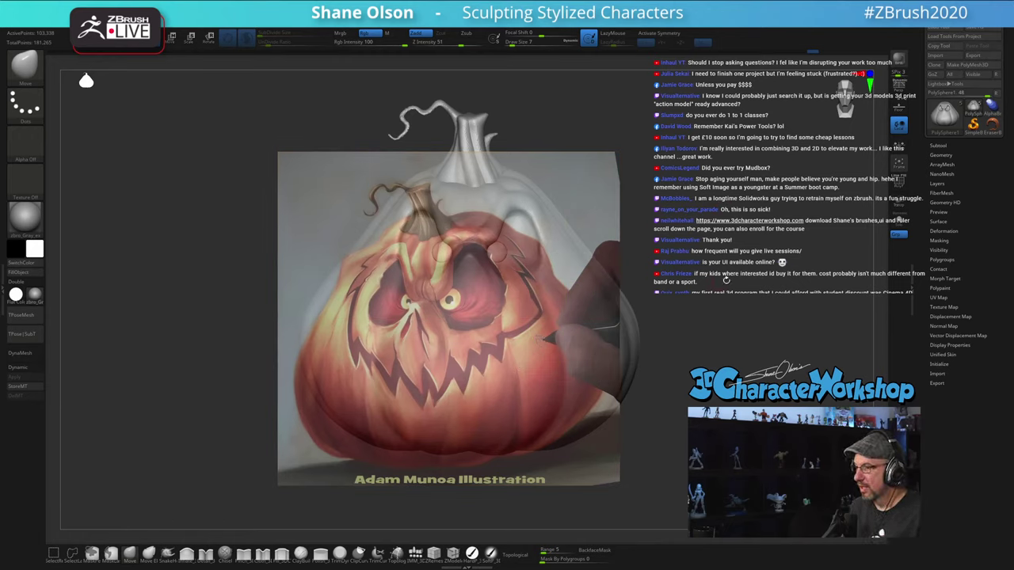
mouse_move(726, 280)
alt+mouse_down()
mouse_move(715, 312)
mouse_move(781, 312)
mouse_move(757, 311)
mouse_move(730, 335)
mouse_move(724, 356)
mouse_move(725, 334)
mouse_move(723, 345)
alt+mouse_up()
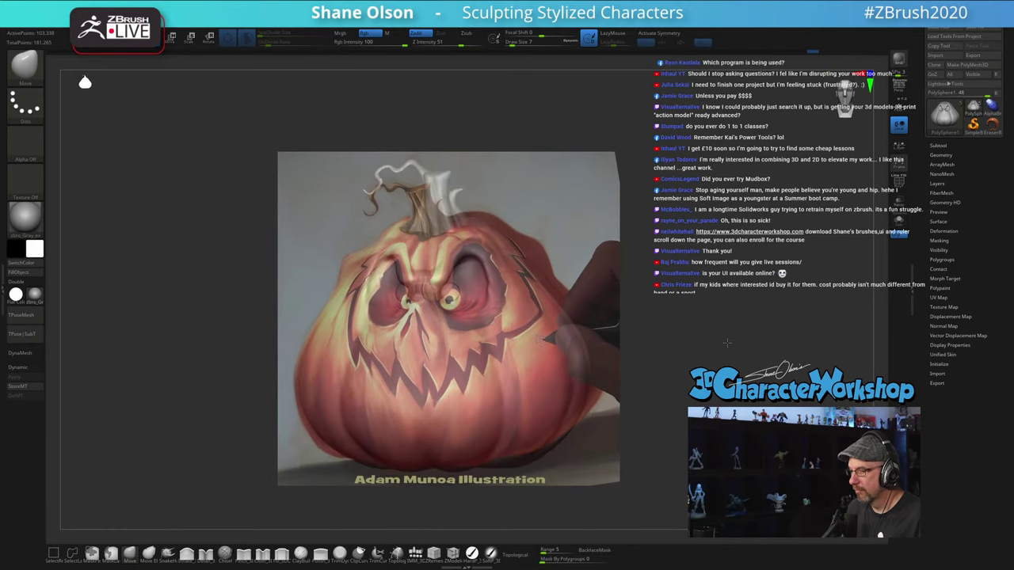
drag(724, 343, 728, 340)
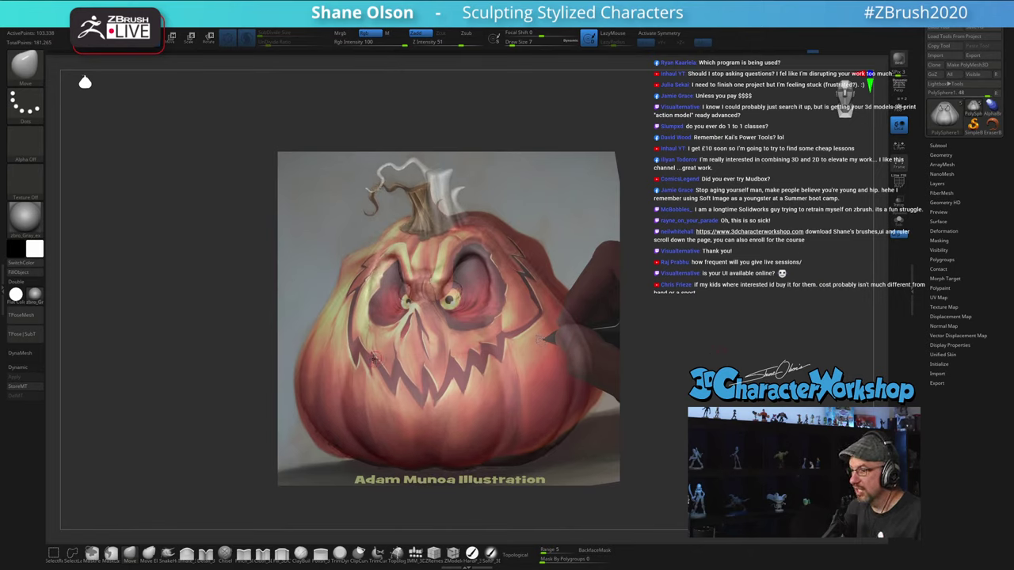
drag(692, 312, 691, 315)
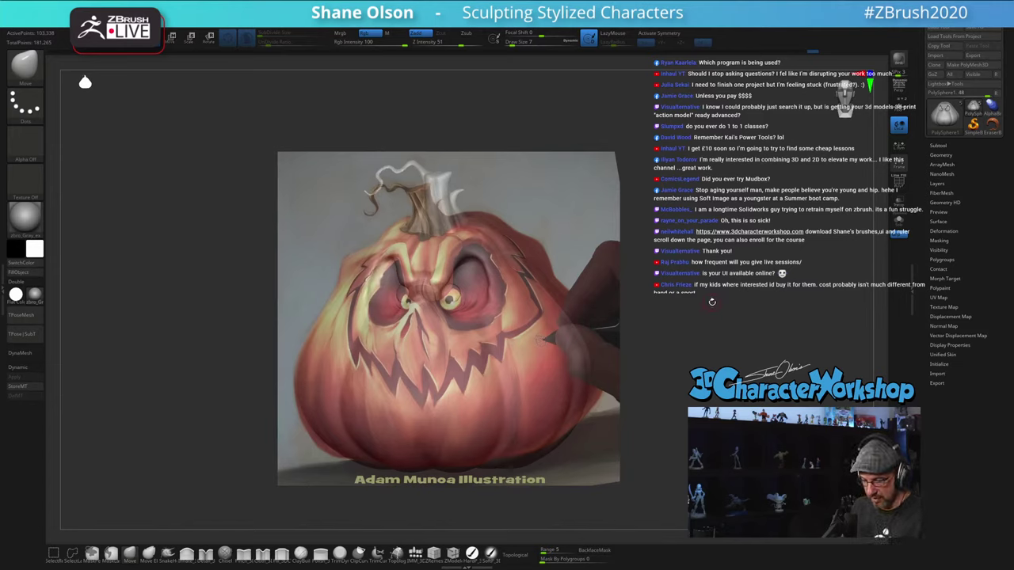
Step: Choose the HardP_3DCW brush and turn on Spotlight Projection for the overlaid reference image
click(472, 553)
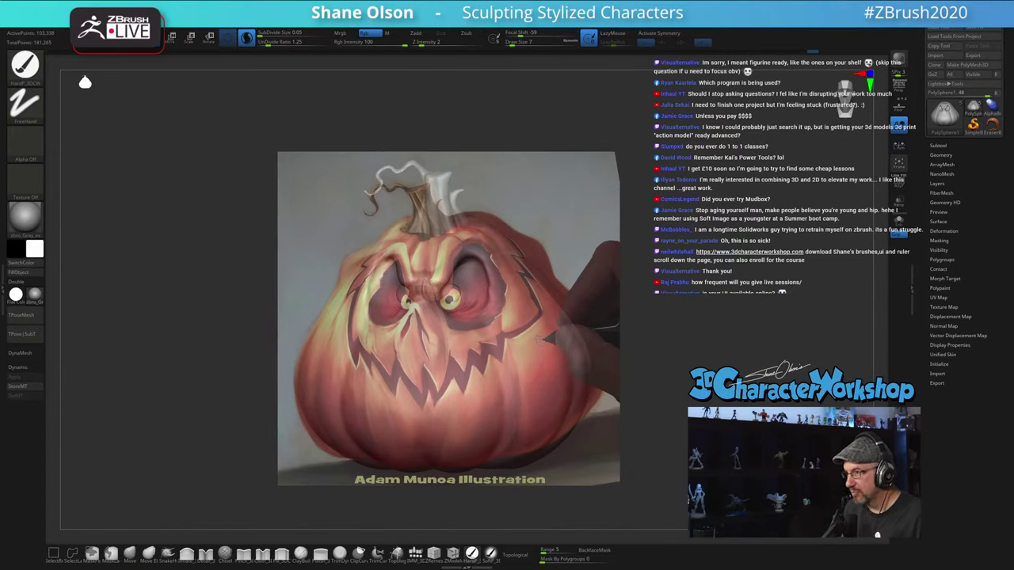
key(shift+z)
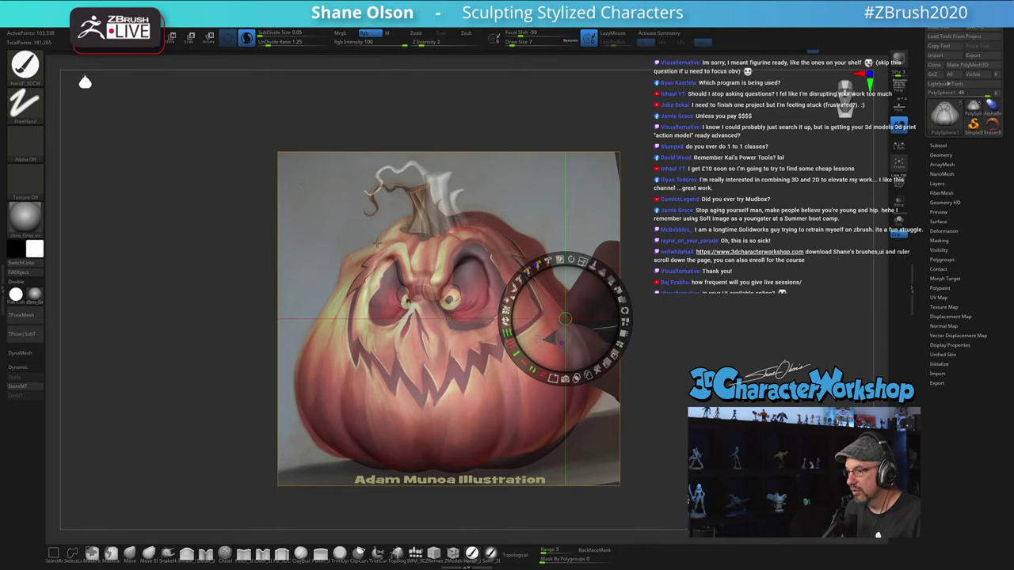
key(z)
key(space)
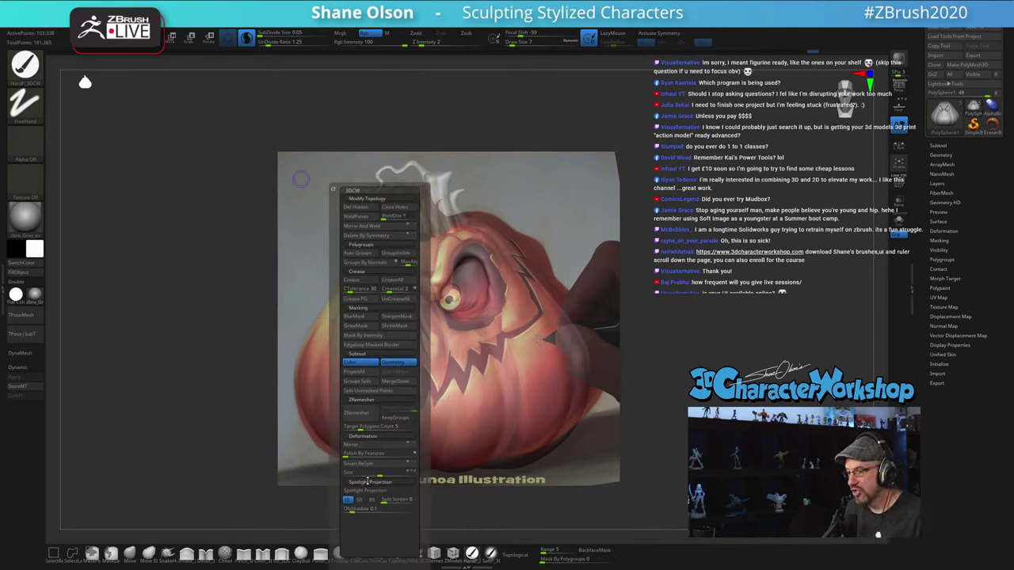
click(380, 491)
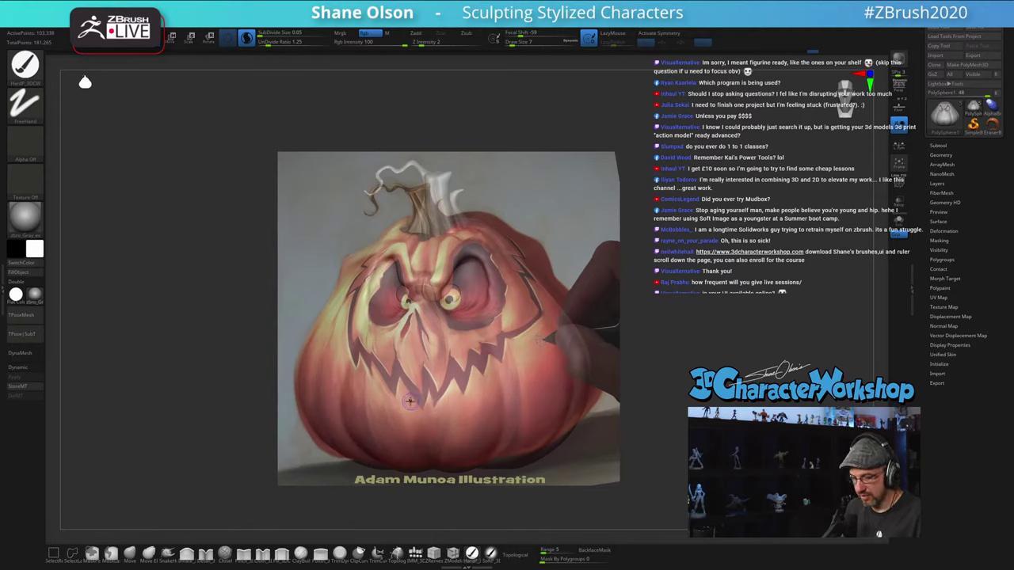
Step: With Sculptris Pro off and draw size 23, project the jagged mouth from the reference onto the pumpkin's front
key(s)
mouse_move(410, 401)
mouse_down()
mouse_move(454, 365)
mouse_move(473, 366)
mouse_move(532, 333)
mouse_up()
click(246, 38)
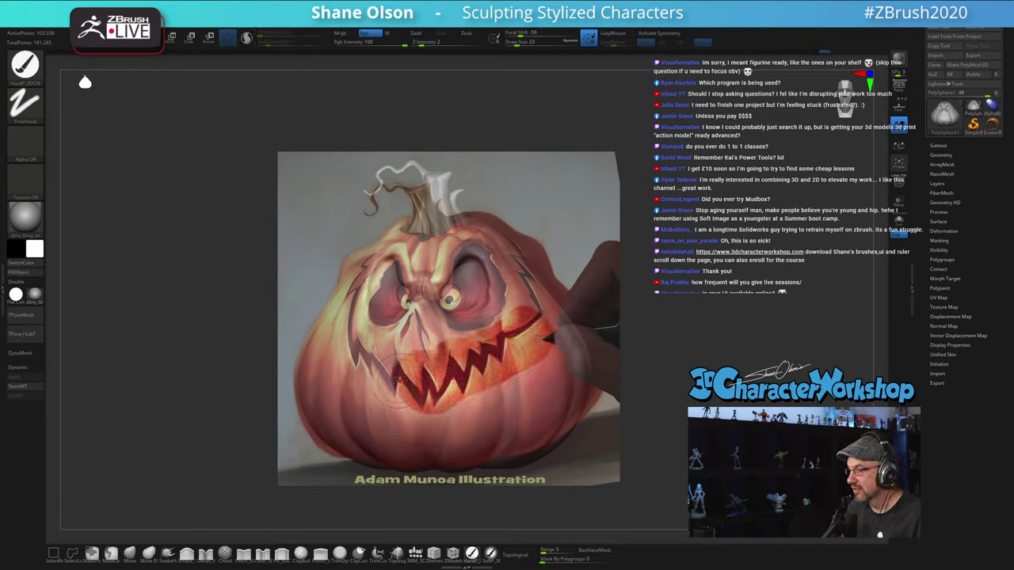
mouse_move(395, 378)
mouse_down()
mouse_move(353, 339)
mouse_move(359, 289)
mouse_up()
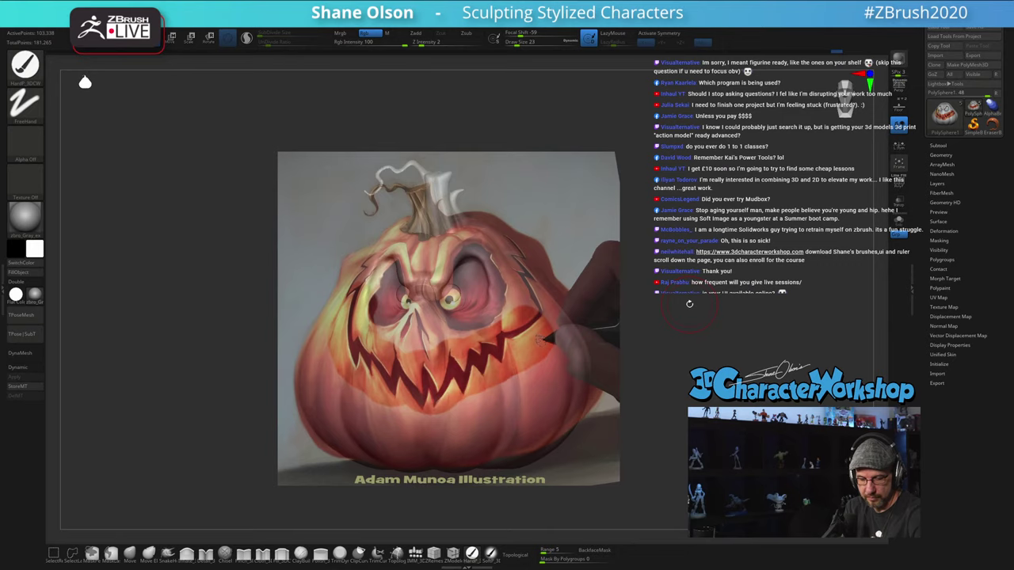
Step: Turn off Spotlight Projection, then shrink the reference illustration, restore its full opacity and place it beside the pumpkin
key(shift)
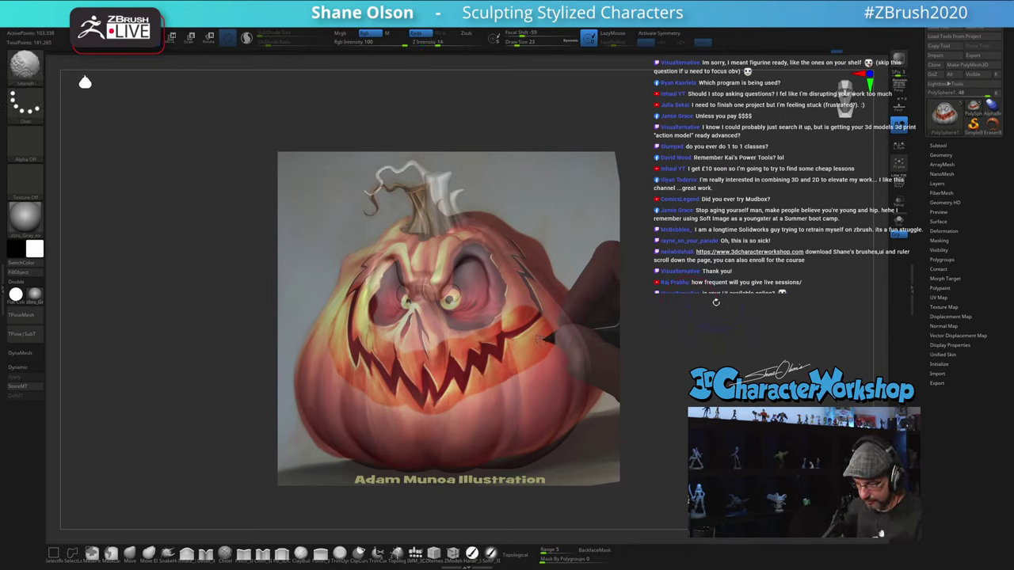
key(shift+z)
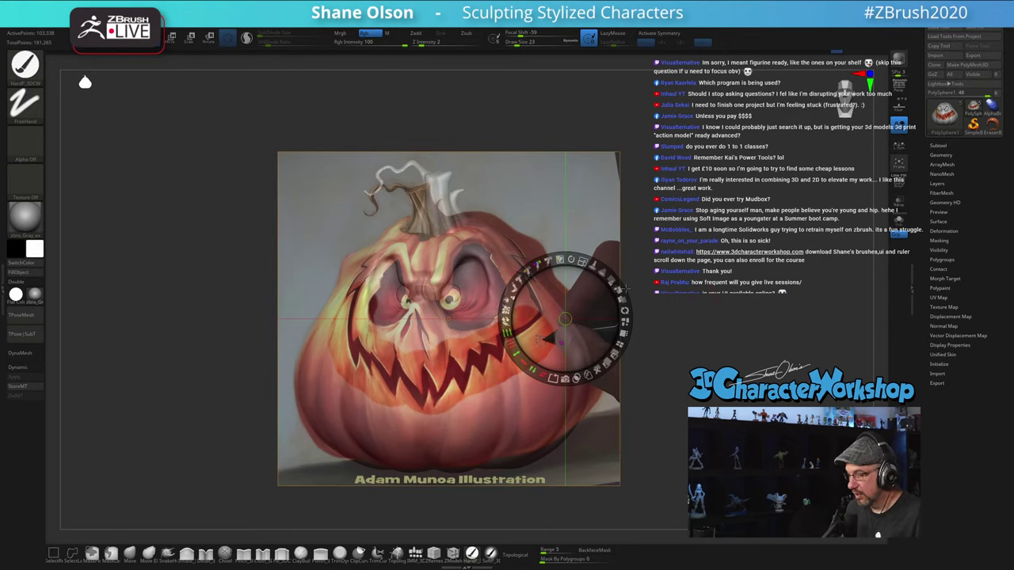
key(space)
click(628, 491)
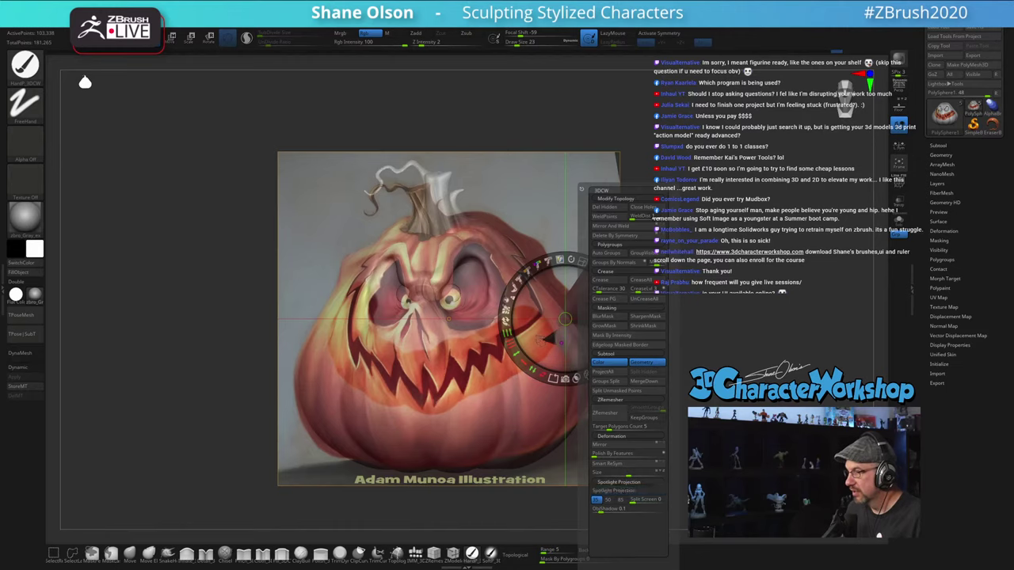
drag(584, 261, 557, 260)
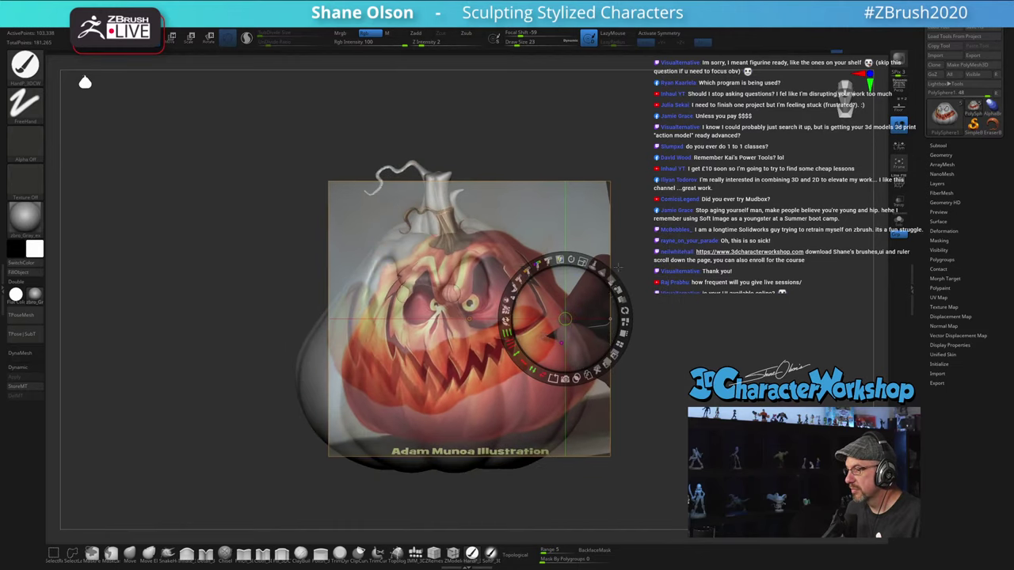
mouse_move(613, 281)
mouse_down()
mouse_move(633, 332)
mouse_move(277, 239)
mouse_move(248, 221)
mouse_up()
drag(648, 287, 710, 287)
key(z)
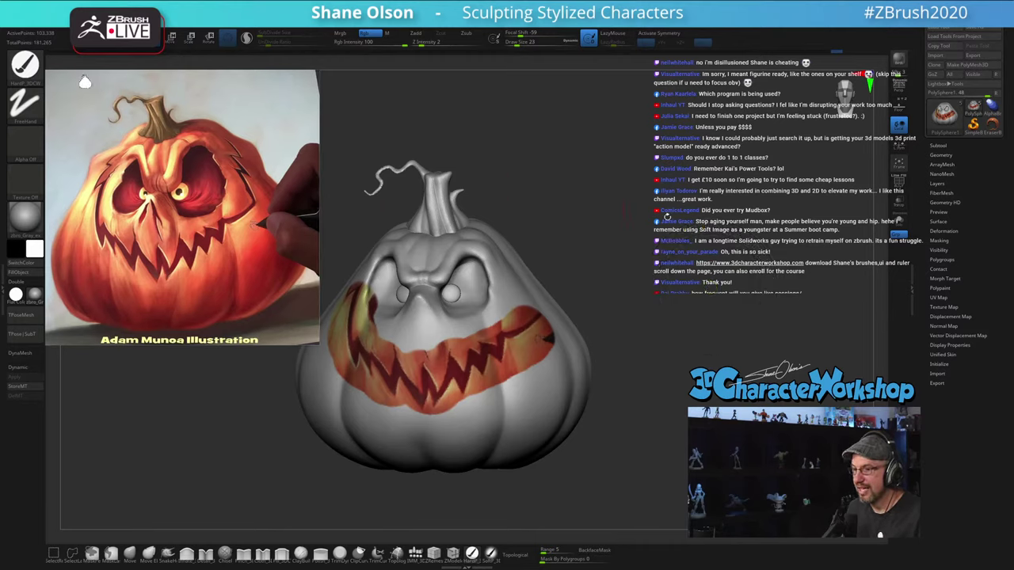
Step: Check the projected mouth on the pumpkin's front, then undo the projection strokes
alt+drag(666, 247, 701, 256)
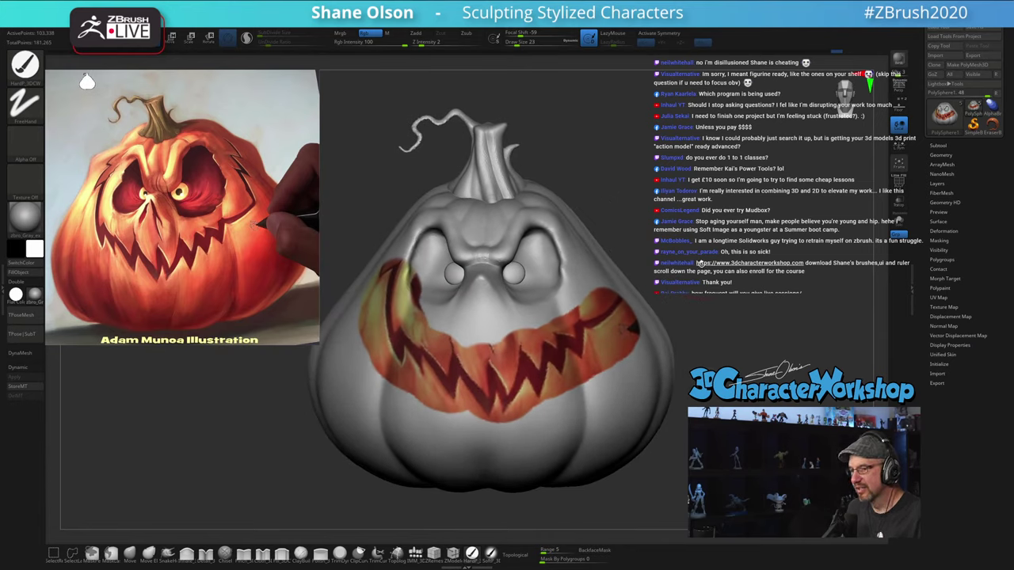
mouse_move(700, 263)
ctrl+right_down()
mouse_move(699, 247)
mouse_move(699, 256)
ctrl+right_up()
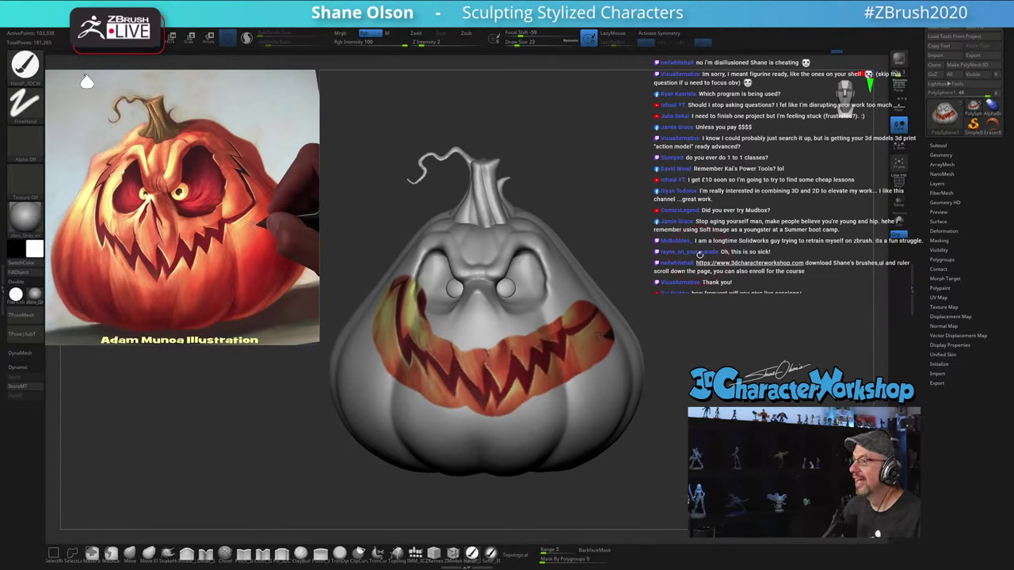
mouse_move(699, 254)
ctrl+right_down()
mouse_move(700, 281)
mouse_move(715, 250)
mouse_move(606, 252)
mouse_move(792, 251)
mouse_move(719, 250)
mouse_move(743, 250)
mouse_move(743, 231)
ctrl+right_up()
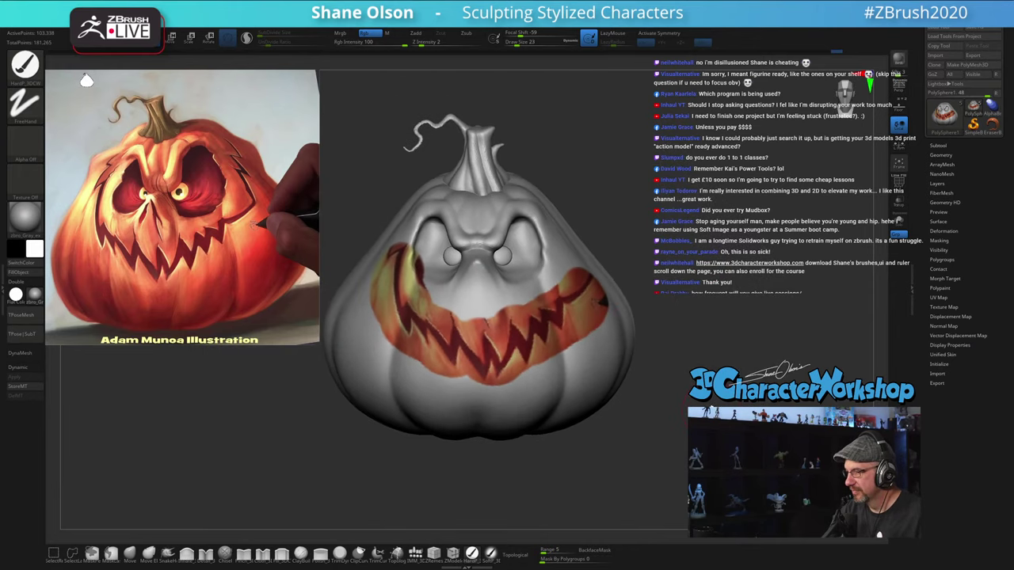
key(ctrl+z)
key(ctrl+z)
Step: Try a mask stroke down the pumpkin's front below the nose at draw size 7, then undo it
right_drag(716, 412, 712, 440)
key(s)
click(731, 329)
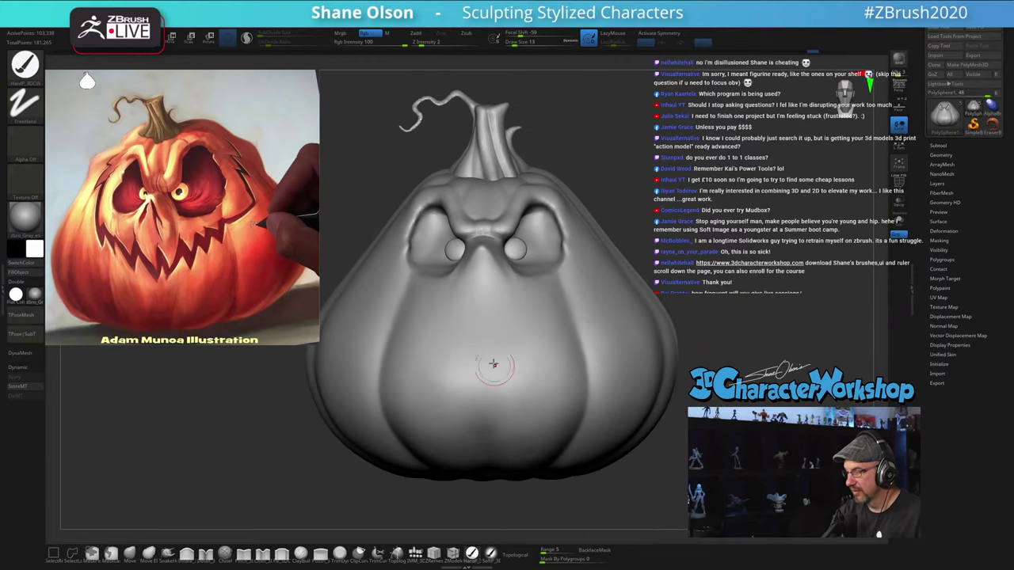
alt+right_drag(452, 363, 495, 346)
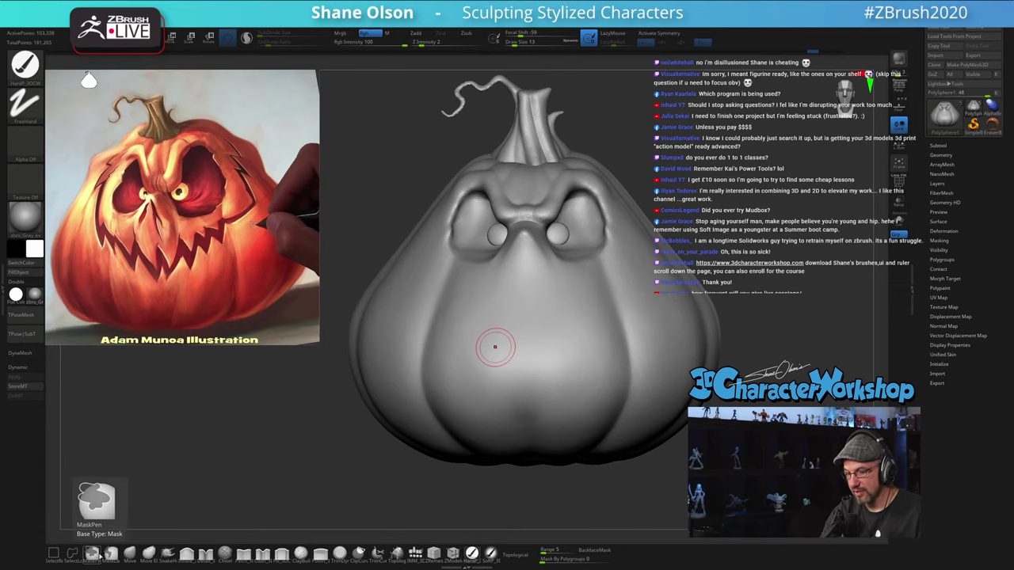
ctrl+right_drag(544, 271, 534, 341)
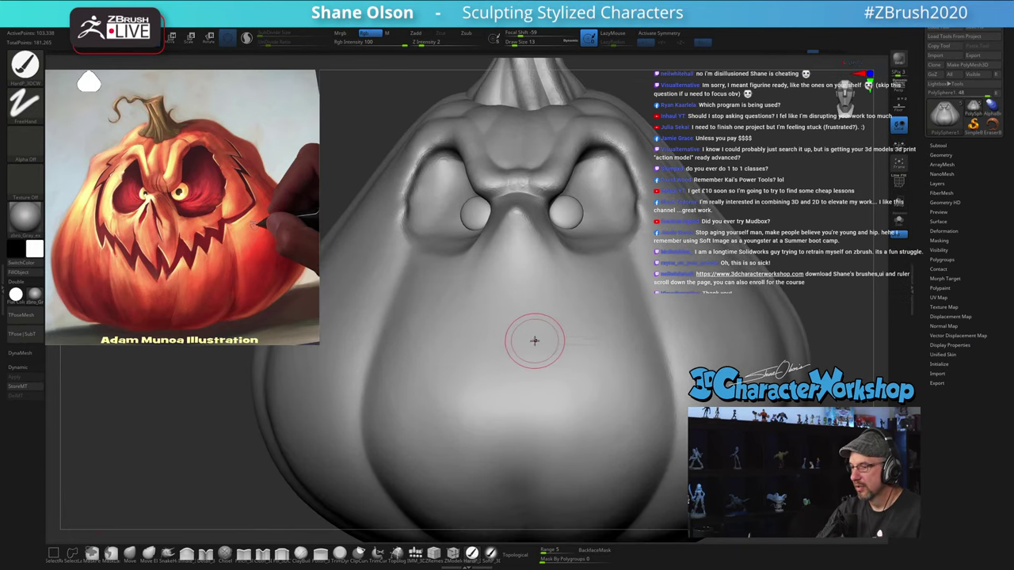
key(s)
drag(536, 342, 532, 342)
alt+right_drag(554, 425, 555, 376)
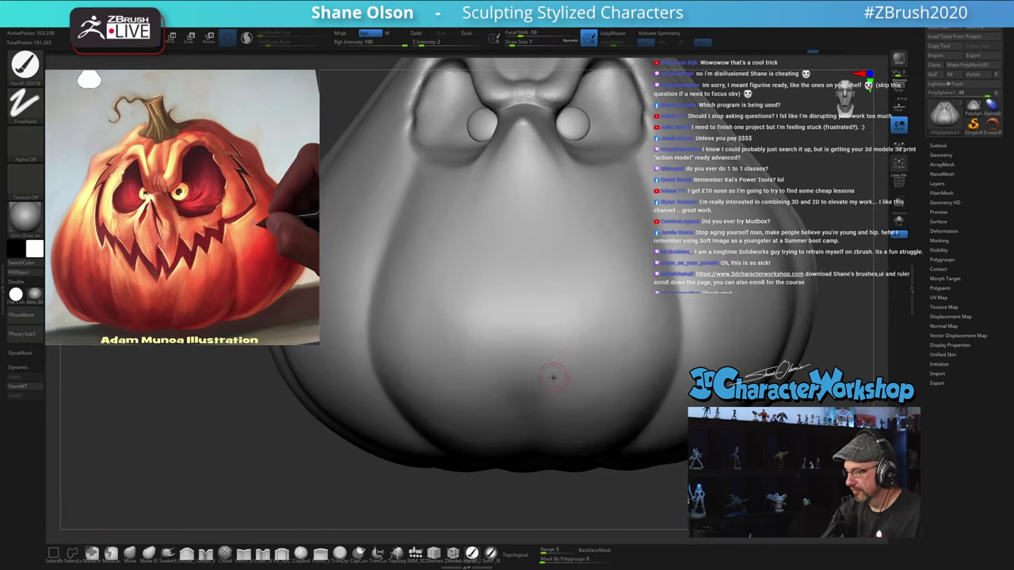
ctrl+drag(532, 282, 542, 340)
key(ctrl+z)
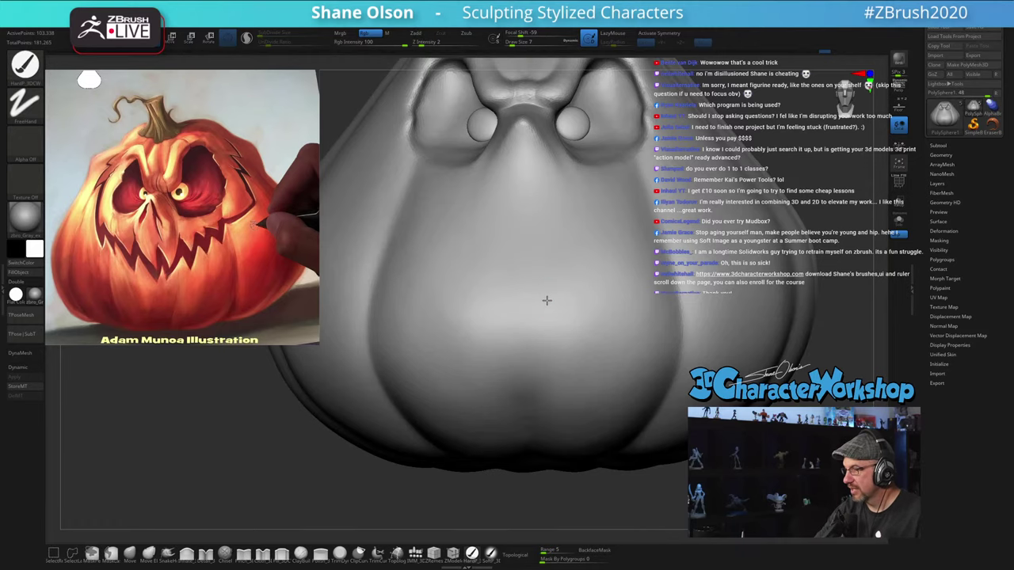
Step: Try masking a short slanted mark below the nose at draw size 3, then undo the mask strokes
ctrl+right_drag(546, 301, 546, 320)
alt+right_drag(550, 282, 546, 358)
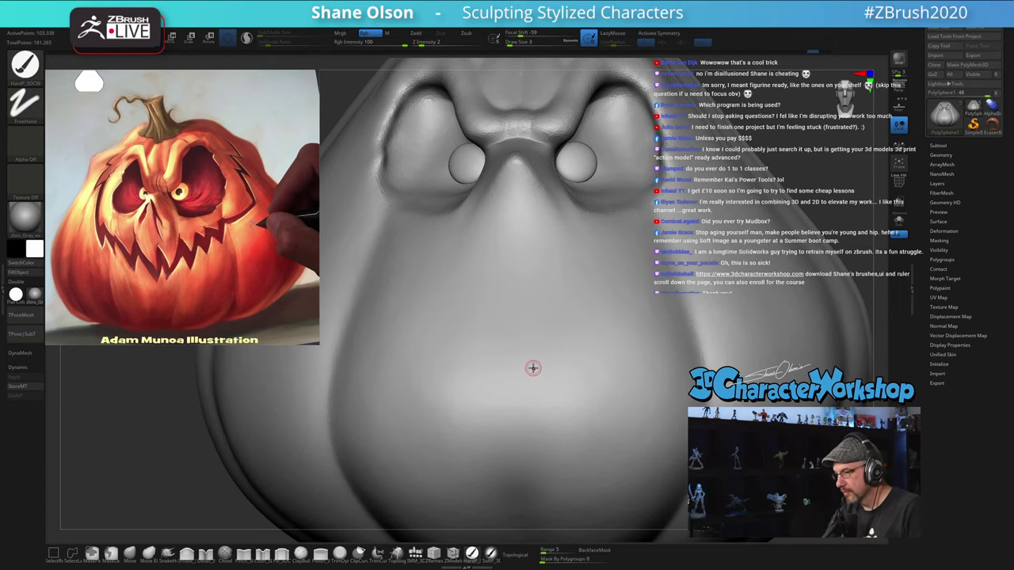
alt+right_drag(521, 372, 515, 346)
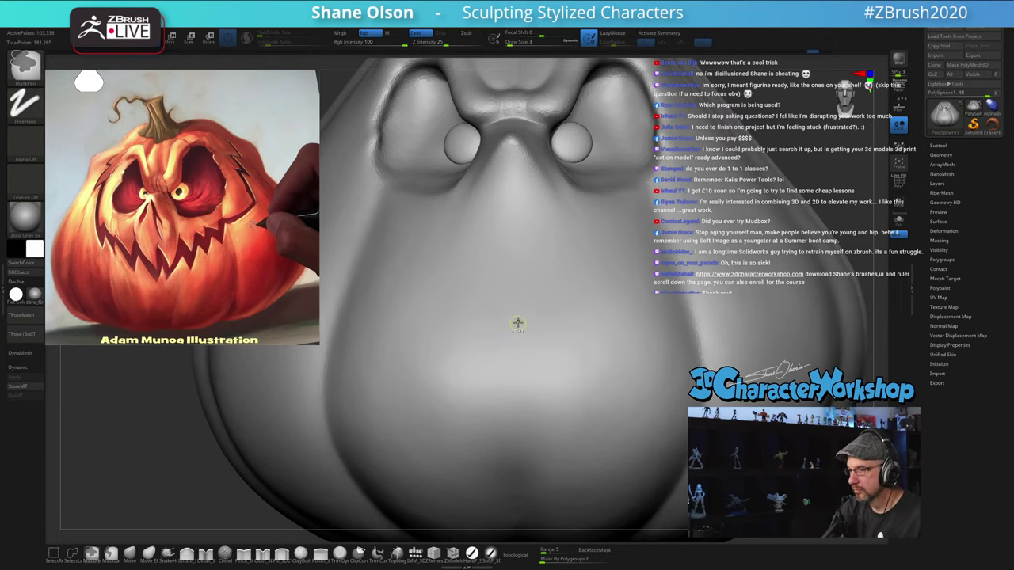
drag(518, 323, 508, 391)
ctrl+drag(522, 338, 514, 383)
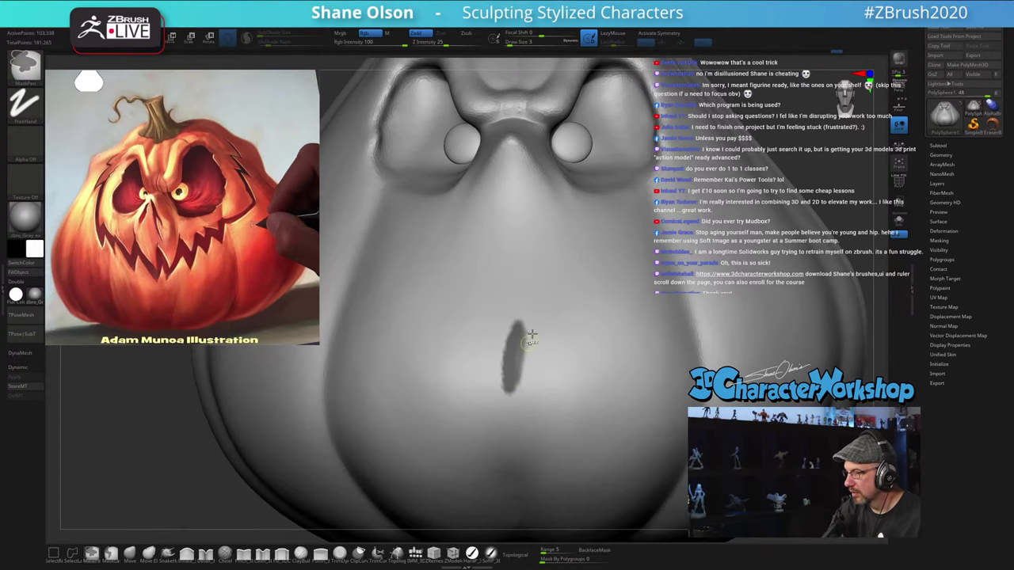
key(ctrl+z)
key(ctrl+z)
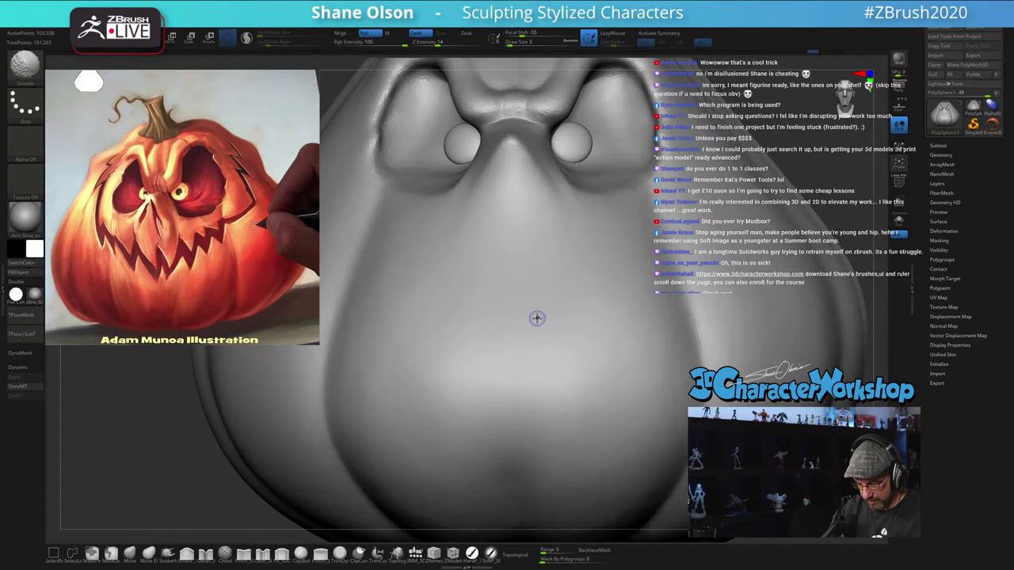
Step: Show the pumpkin's wireframe to check its mesh density and turn Sculptris Pro back on
key(shift+f)
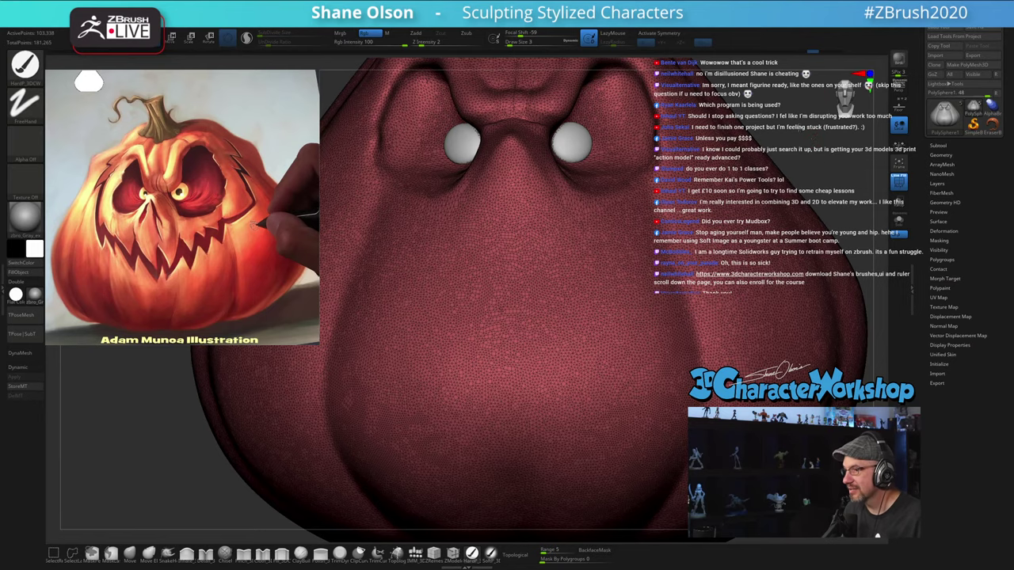
ctrl+right_drag(520, 328, 550, 133)
click(250, 38)
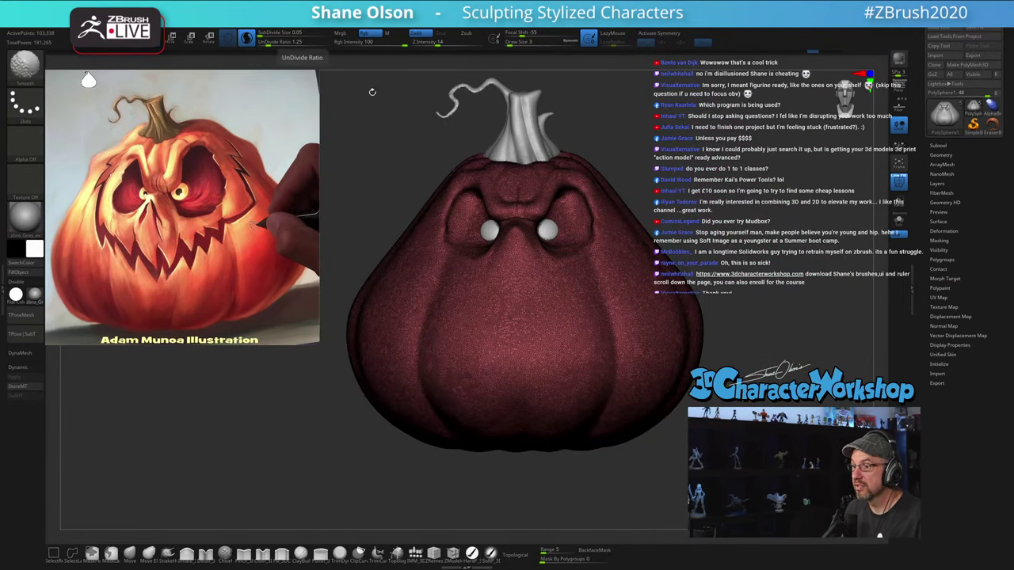
Step: Show the floor grid to judge the pumpkin's scale and open the list of subtools
ctrl+right_drag(399, 135, 408, 94)
mouse_move(693, 175)
right_down()
mouse_move(677, 184)
mouse_move(665, 232)
mouse_move(621, 233)
right_up()
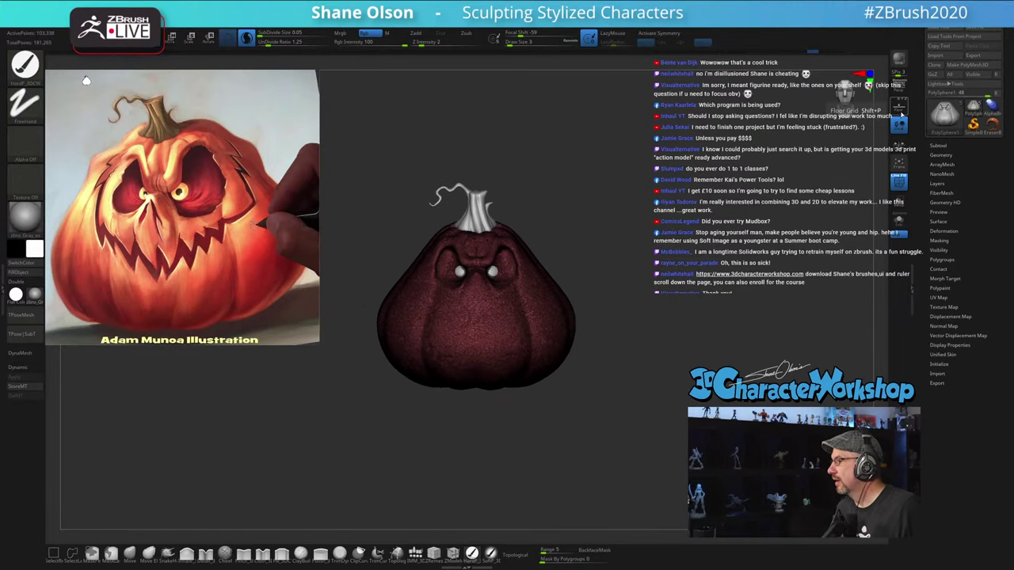
click(901, 113)
ctrl+right_drag(692, 304, 670, 242)
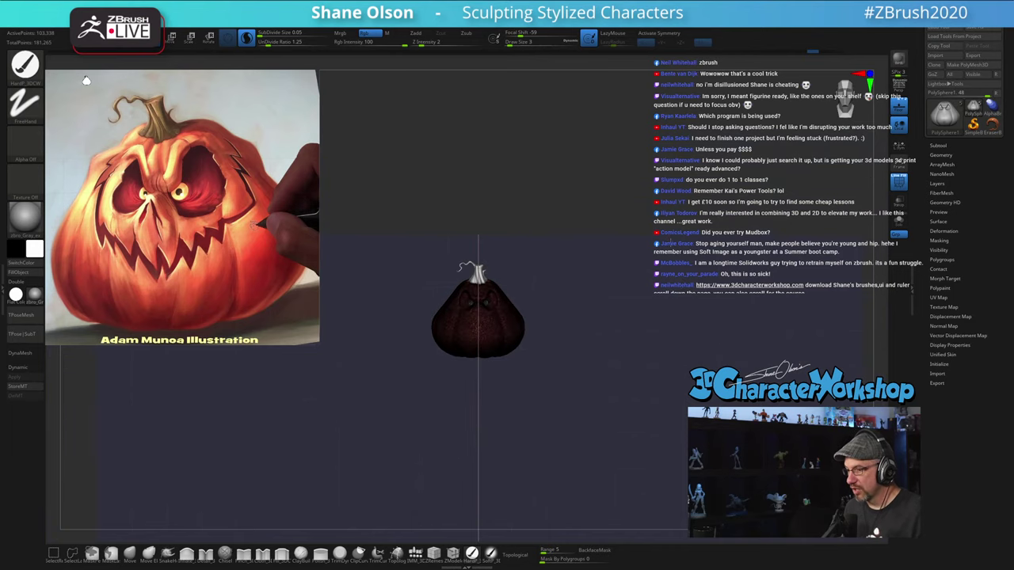
click(975, 150)
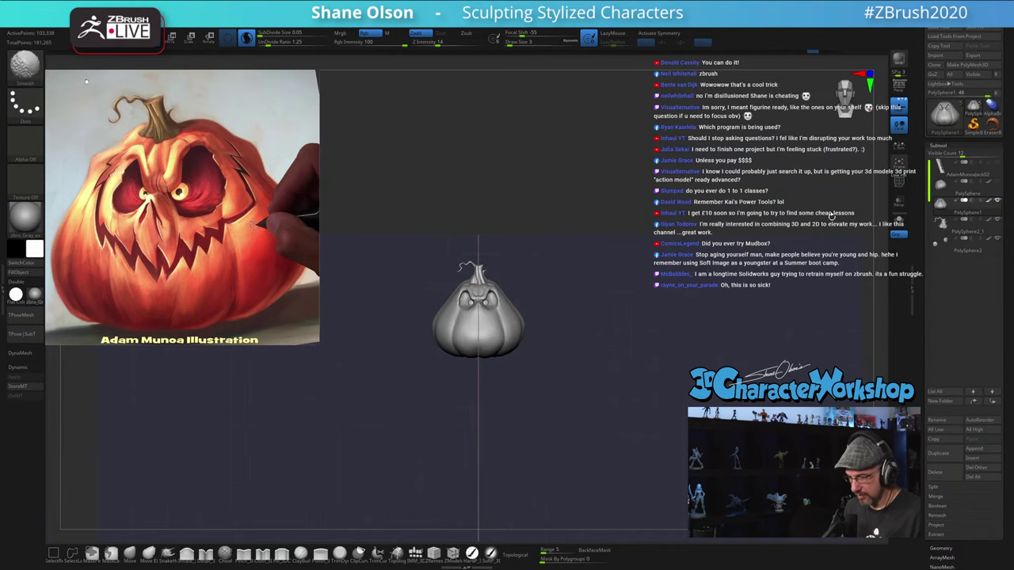
Step: Show the height ruler subtool and frame its full length with the pumpkin to compare their scale
click(997, 163)
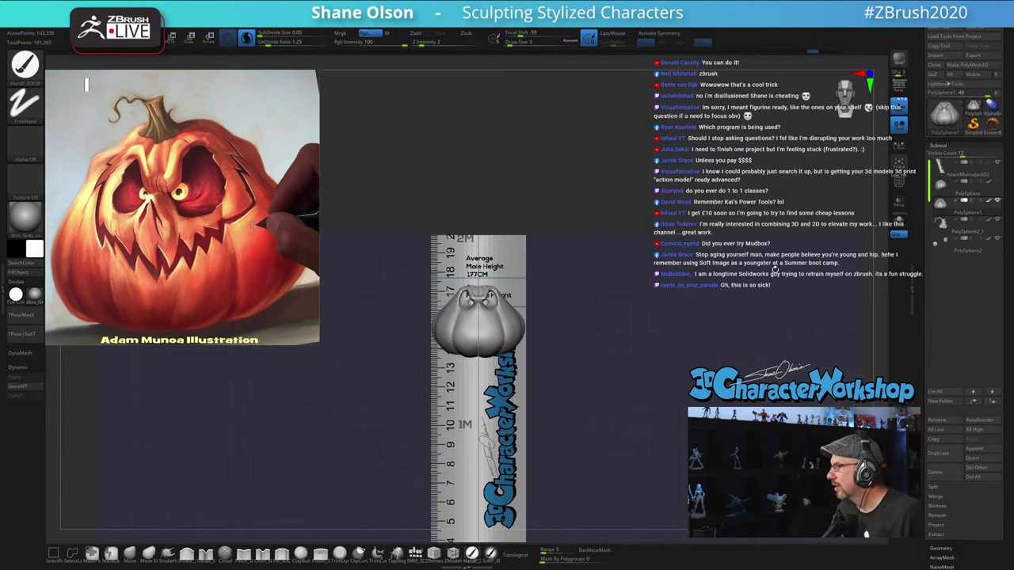
ctrl+right_drag(695, 389, 697, 285)
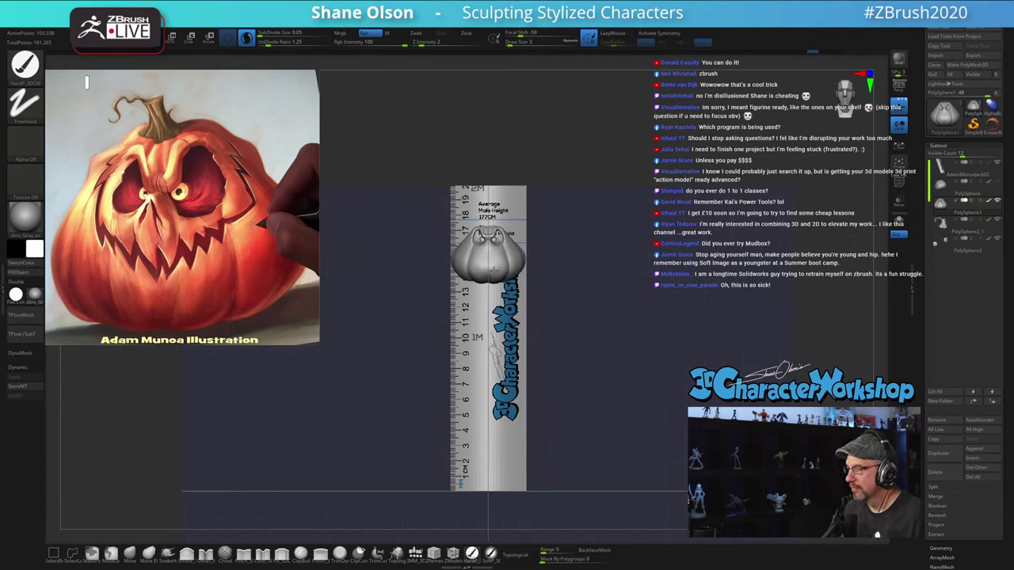
ctrl+right_drag(597, 335, 658, 351)
shift+drag(657, 351, 648, 347)
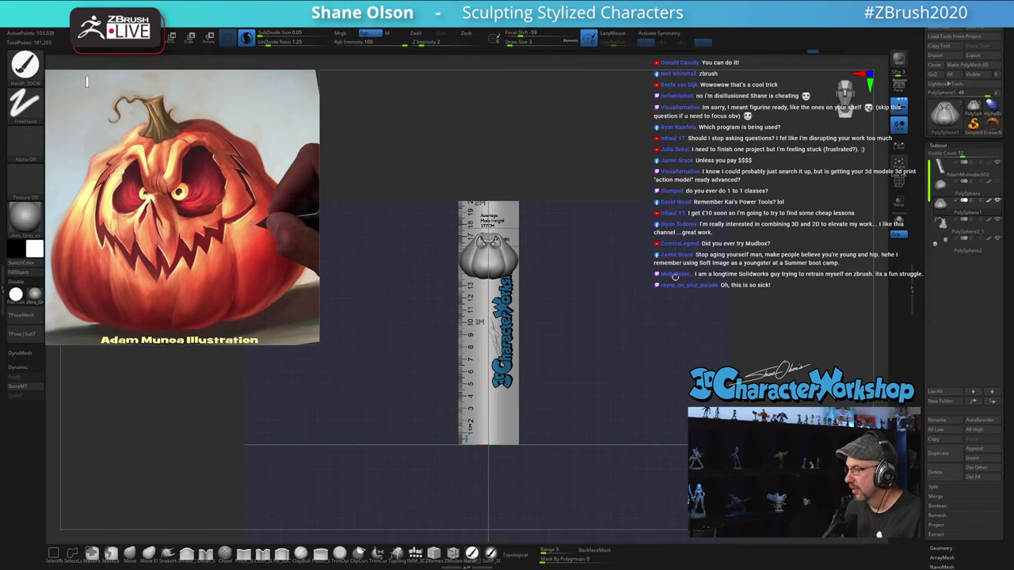
alt+right_drag(674, 277, 674, 288)
Step: Make the ruler the active subtool, mask it entirely, and place the gizmo at the pumpkin's base with all selected subtools transformed together
click(962, 161)
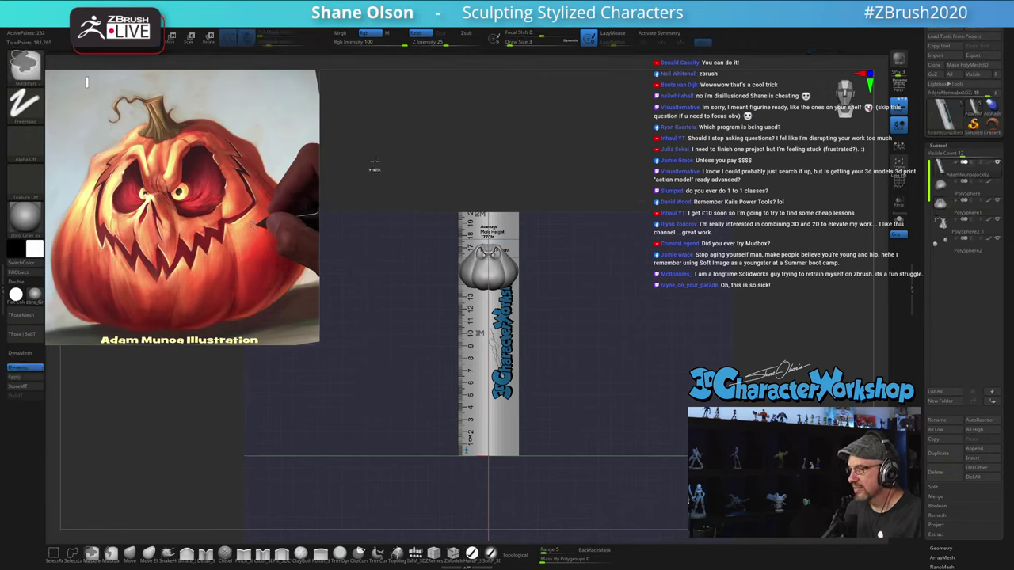
ctrl+drag(375, 163, 670, 545)
key(w)
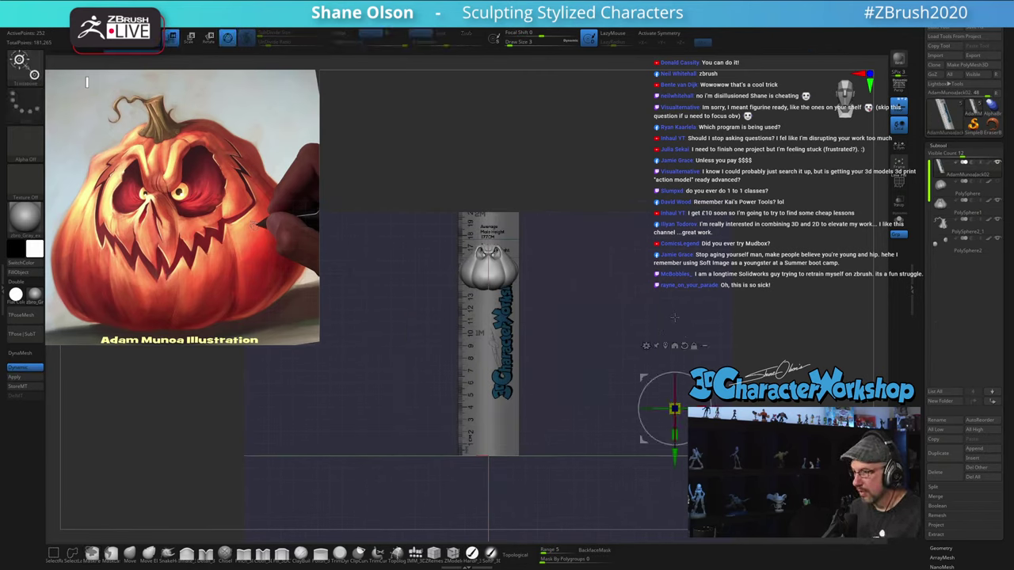
alt+click(675, 346)
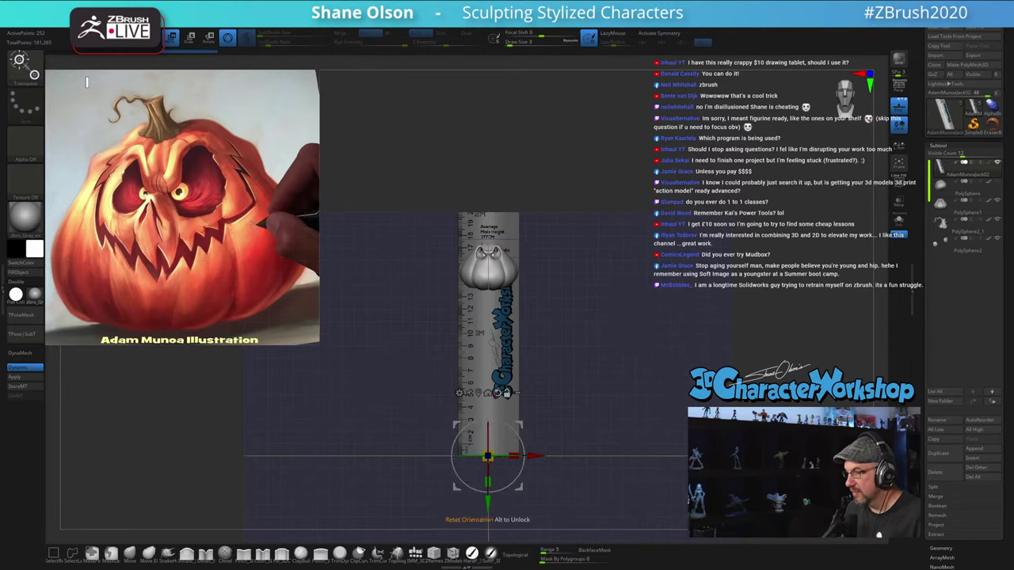
alt+click(497, 394)
alt+drag(488, 409, 488, 233)
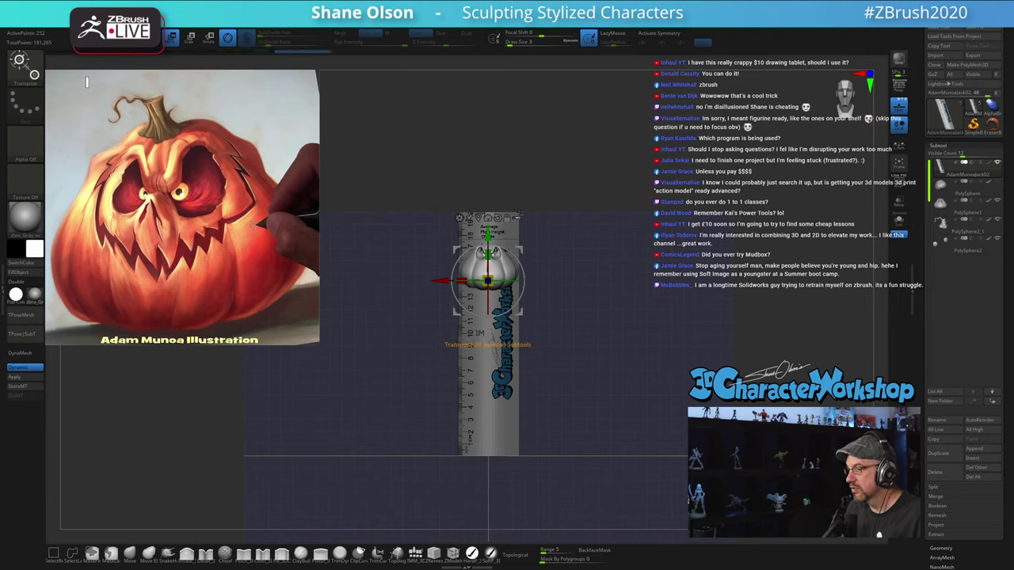
Step: Scale up the whole pumpkin against the ruler, lower it onto the floor grid, and return to draw mode
drag(488, 281, 619, 505)
drag(492, 228, 478, 381)
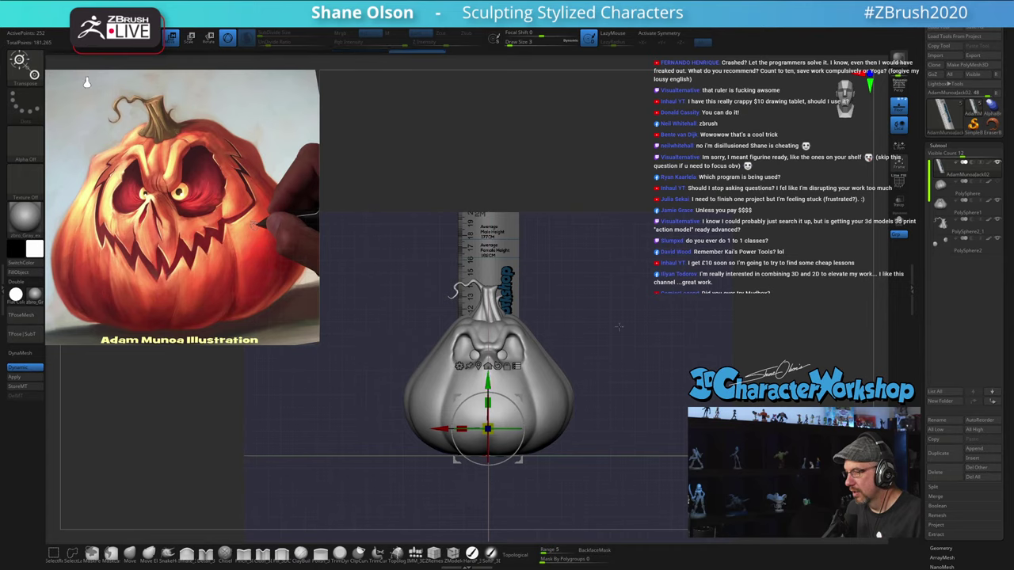
drag(611, 327, 663, 358)
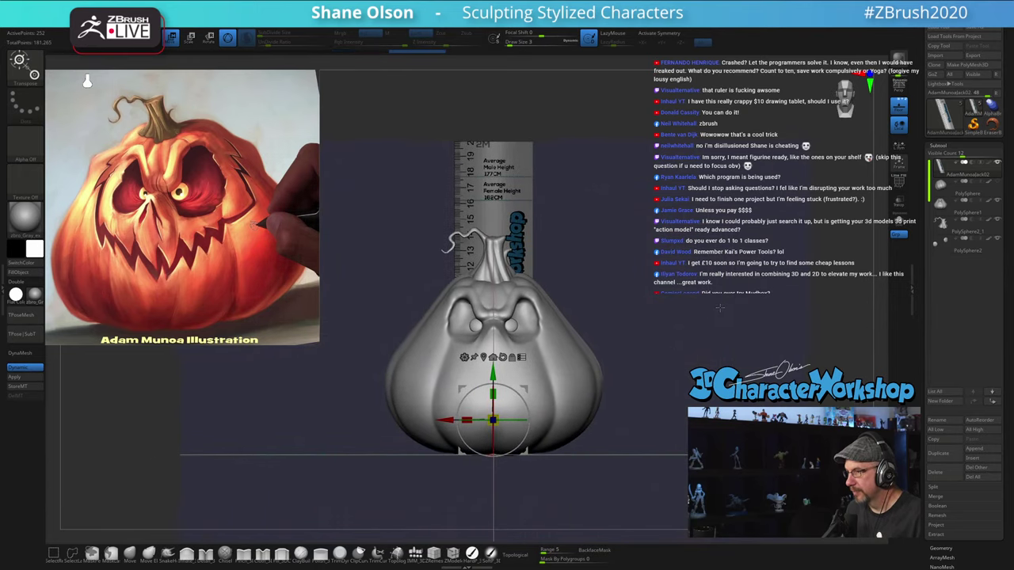
mouse_move(712, 317)
alt+mouse_down()
mouse_move(716, 273)
mouse_move(705, 264)
mouse_move(674, 281)
alt+mouse_up()
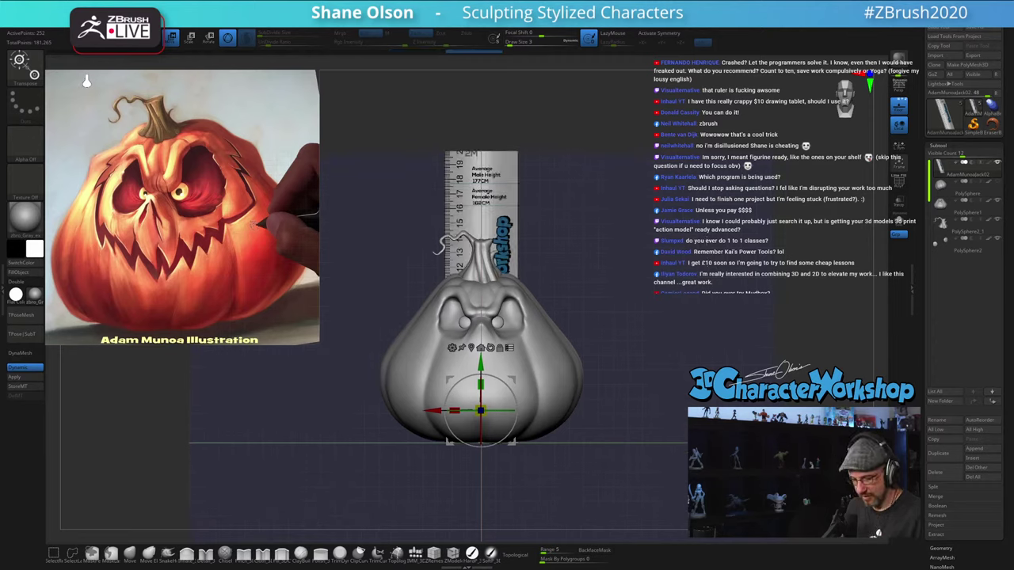
key(q)
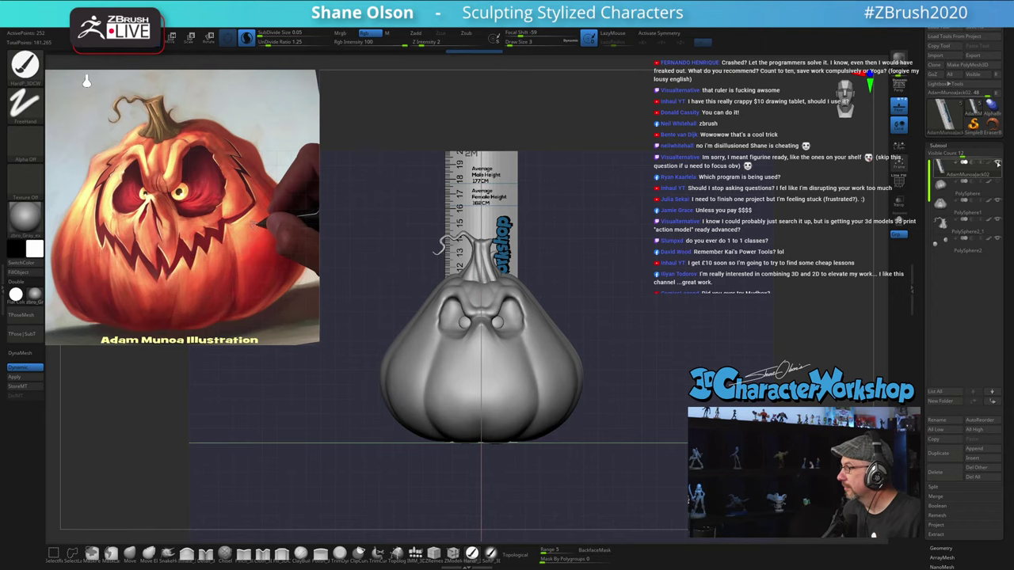
Step: Save the tool as AdamMunoaJack03, with the pumpkin body made the active subtool and the ruler hidden
click(981, 29)
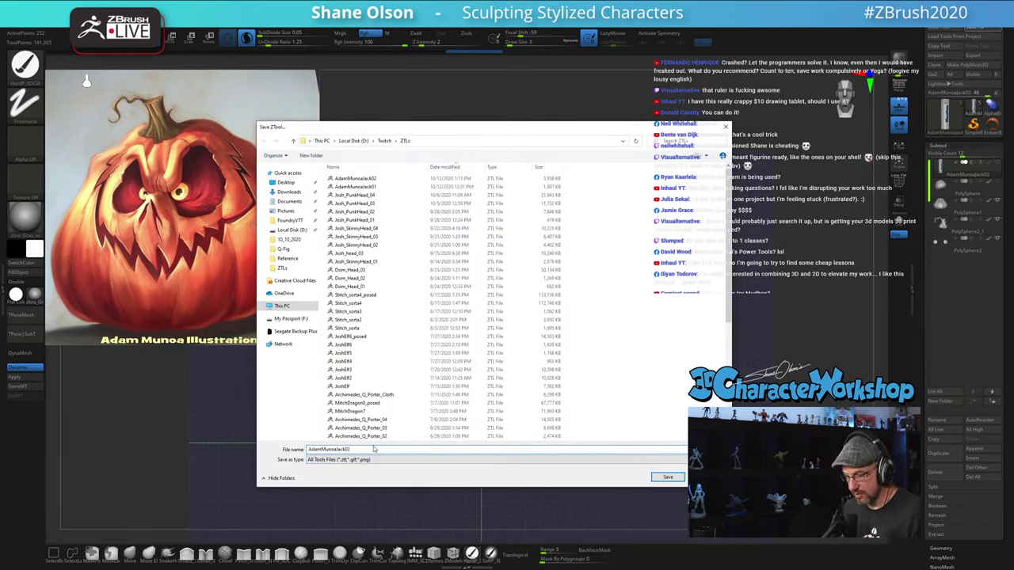
key(Return)
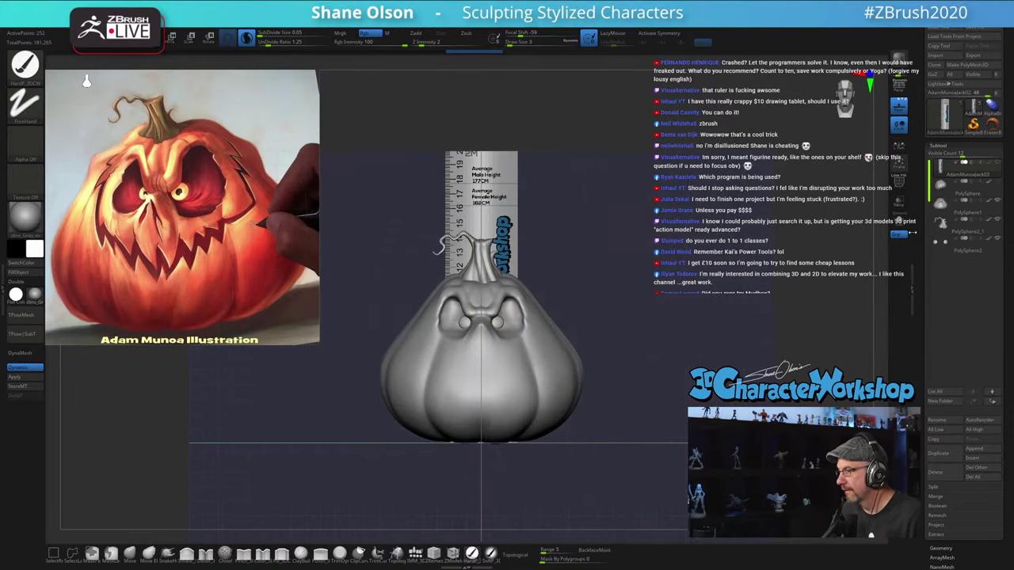
click(942, 205)
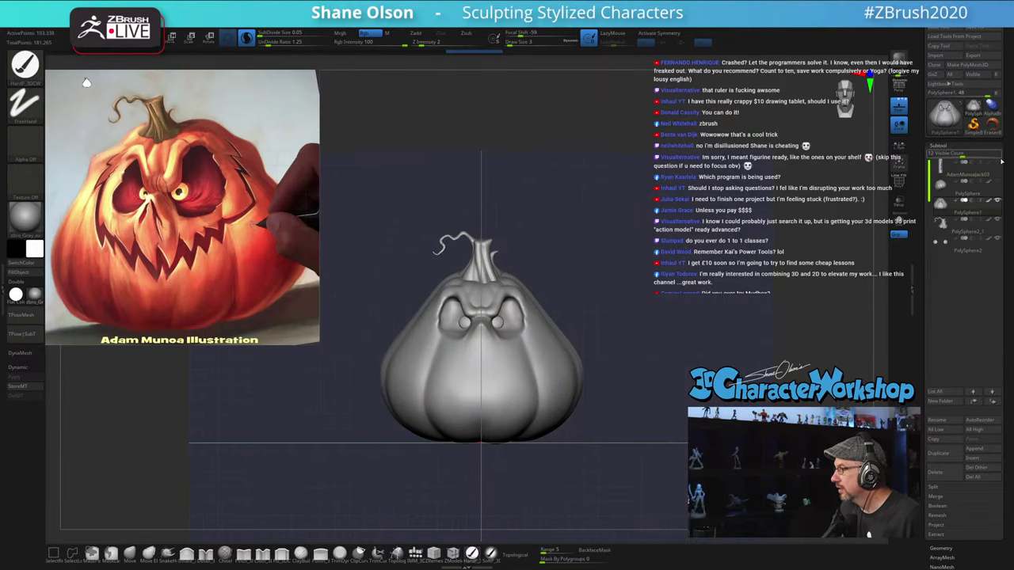
mouse_move(651, 272)
mouse_down()
mouse_move(603, 271)
mouse_move(650, 266)
mouse_up()
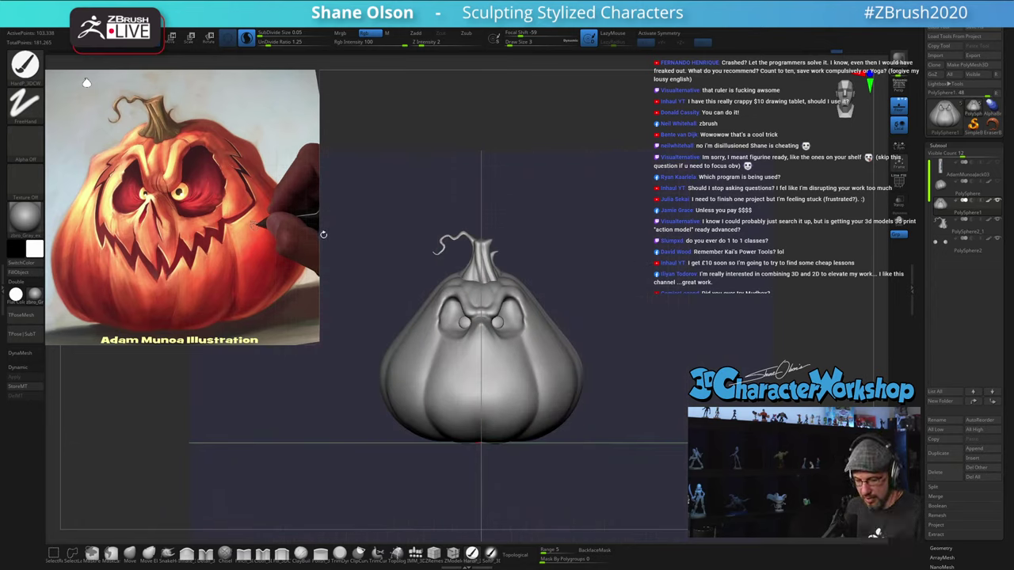
key(s)
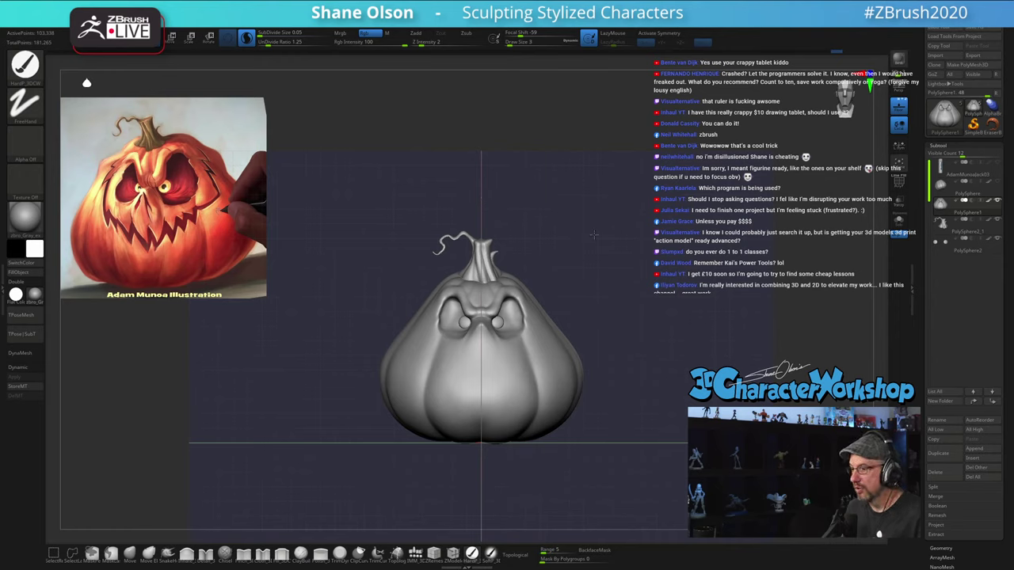
Step: Set the Smooth brush's subdivide size to 0.07579 and show the body's wireframe to examine its mesh density
alt+drag(594, 234, 707, 210)
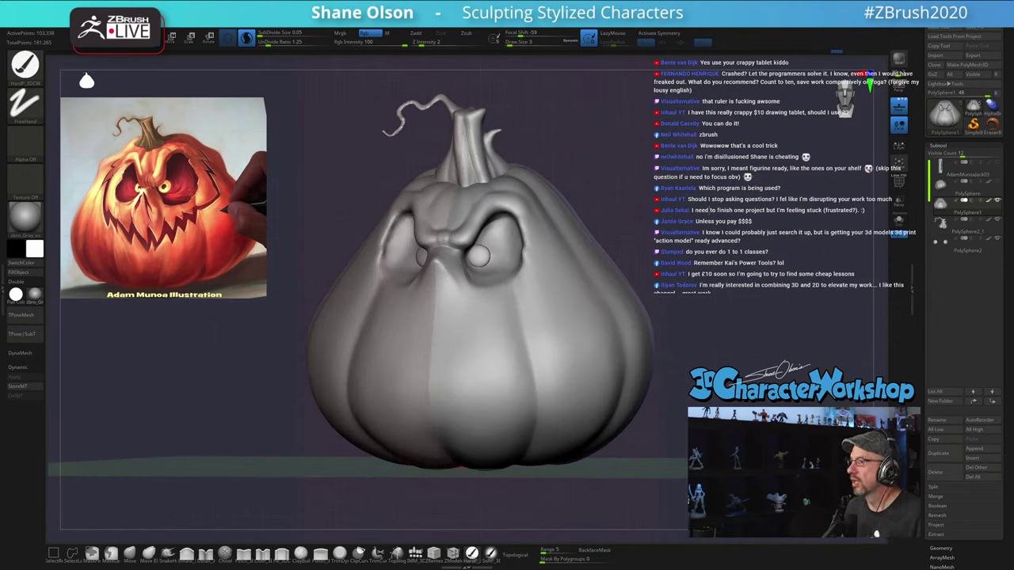
shift+drag(688, 312, 697, 308)
alt+drag(678, 259, 661, 274)
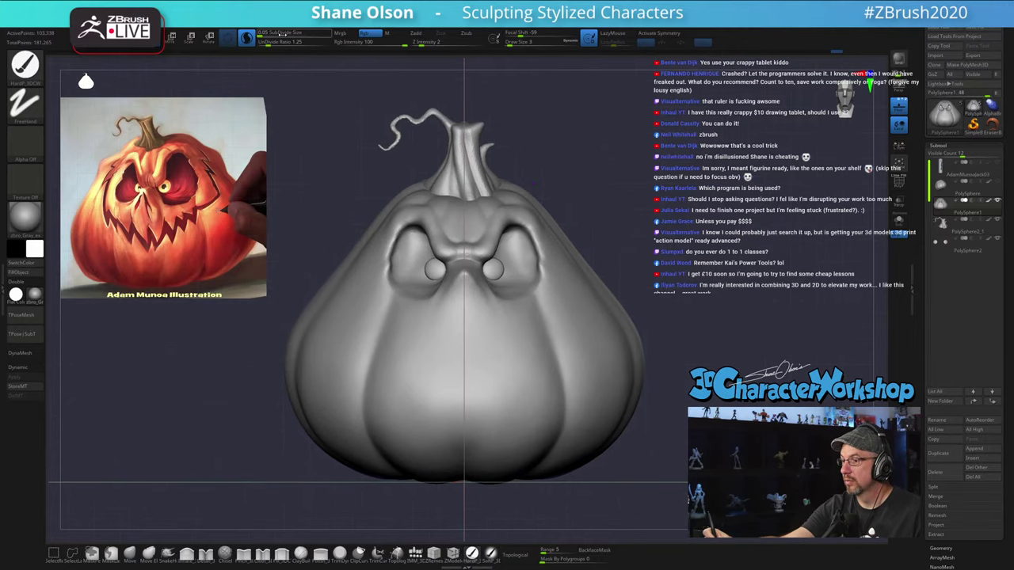
key(shift)
drag(263, 34, 277, 34)
key(shift+f)
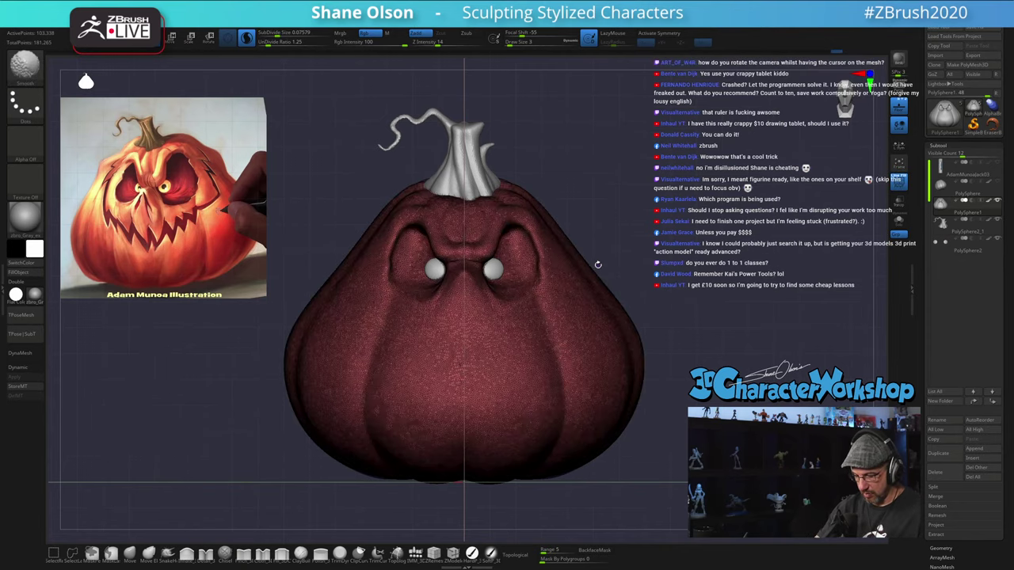
ctrl+right_drag(597, 266, 525, 369)
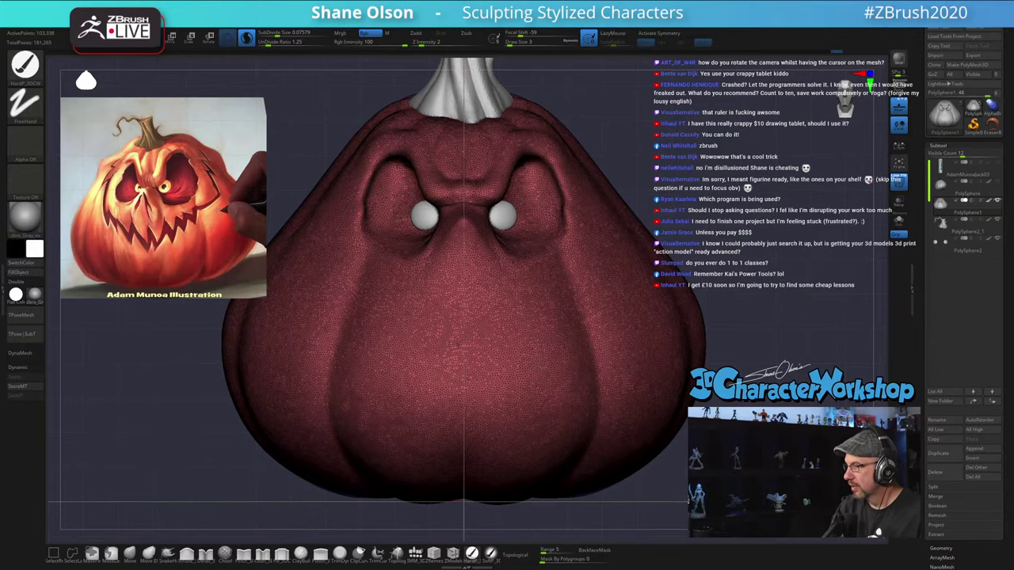
ctrl+right_drag(546, 365, 525, 310)
Step: Switch to the Move brush at draw size 49, test a smoothing stroke on the pumpkin's lower front, and undo it
click(130, 554)
key(s)
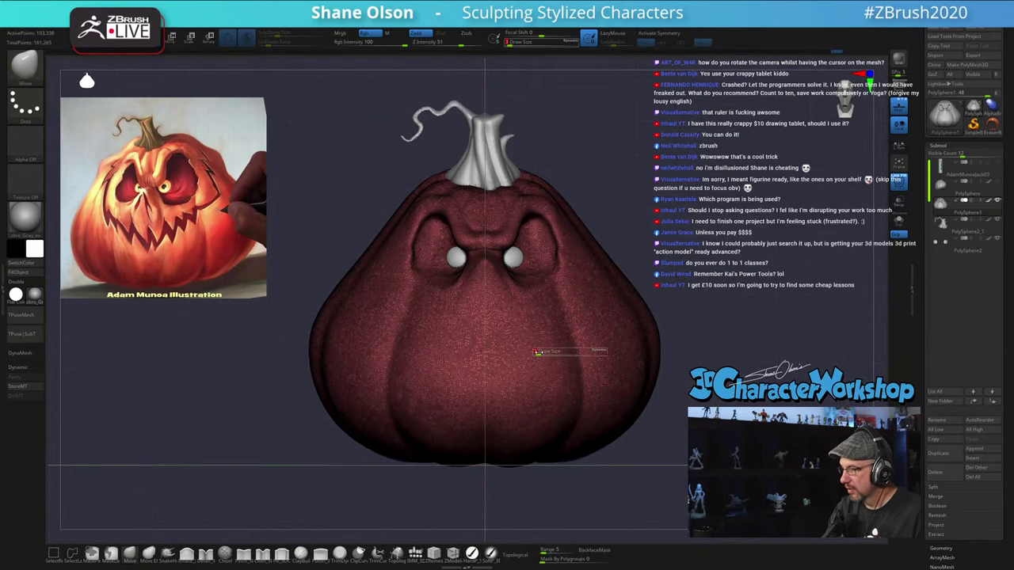
drag(539, 354, 543, 385)
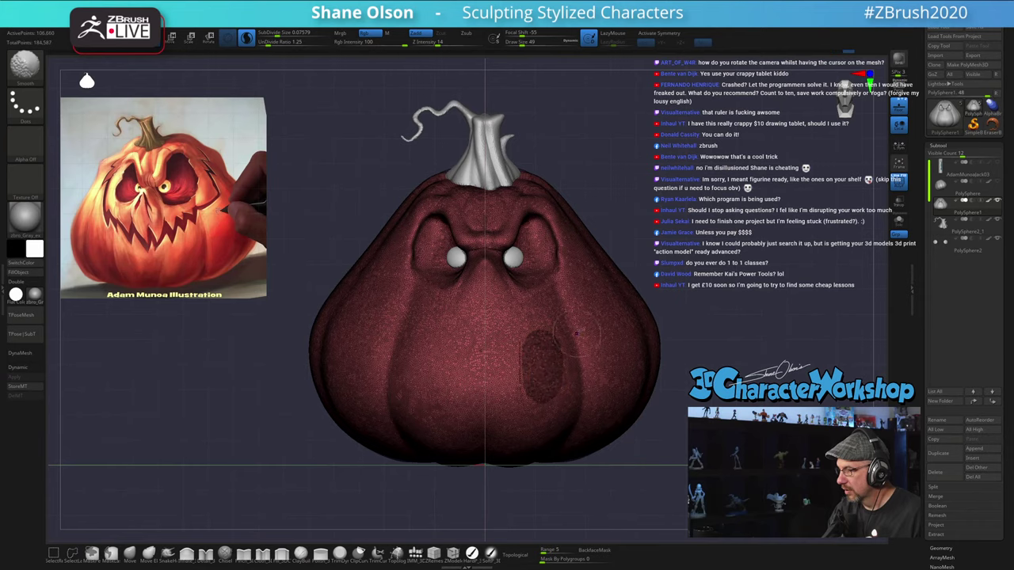
ctrl+right_drag(693, 327, 709, 417)
key(ctrl+z)
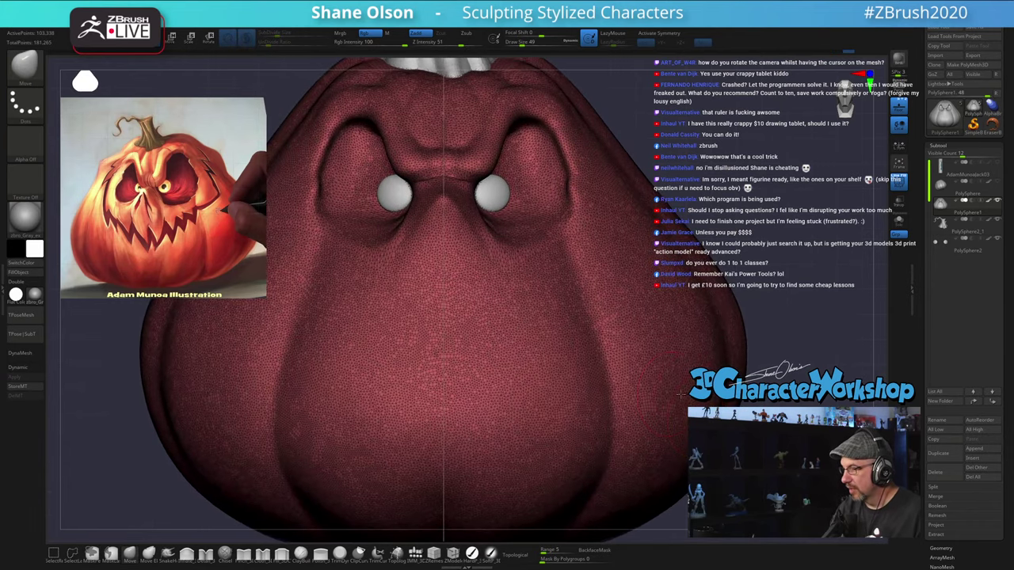
Step: Test the Smooth brush on the front with subdivide size 0.19331, undo the test strokes, and set it to 0.06084
key(shift)
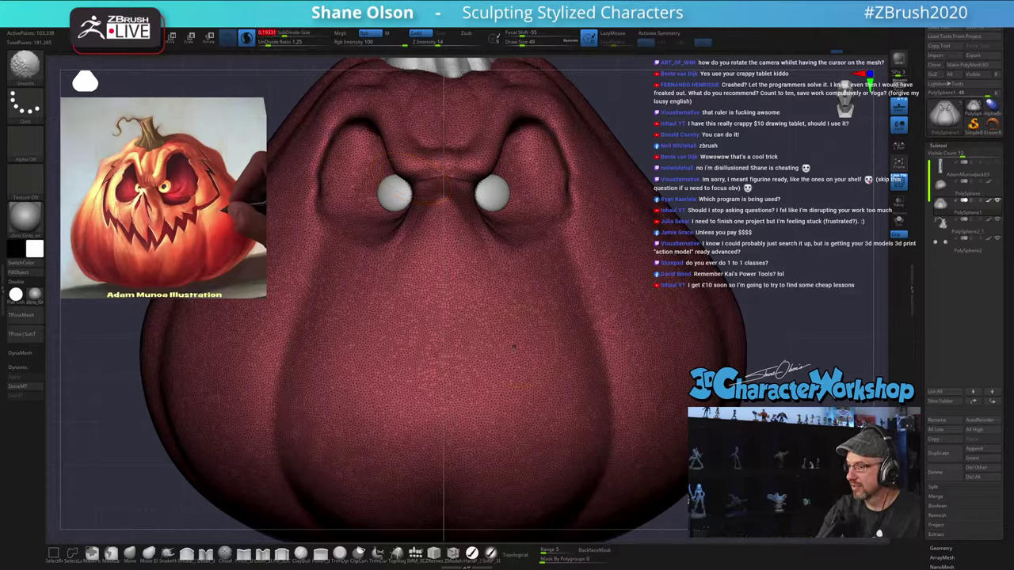
shift+drag(513, 354, 526, 384)
key(ctrl+z)
key(shift)
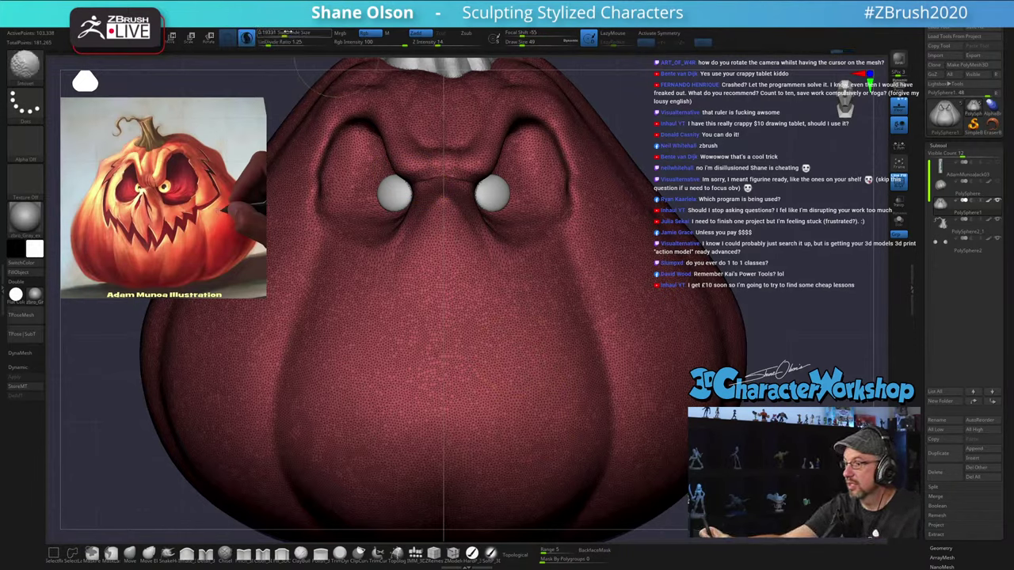
shift+drag(511, 326, 524, 426)
key(ctrl+z)
Step: Activate symmetry and smooth across the mouth area and up the cheeks beside the eyes to densify the mesh
key(x)
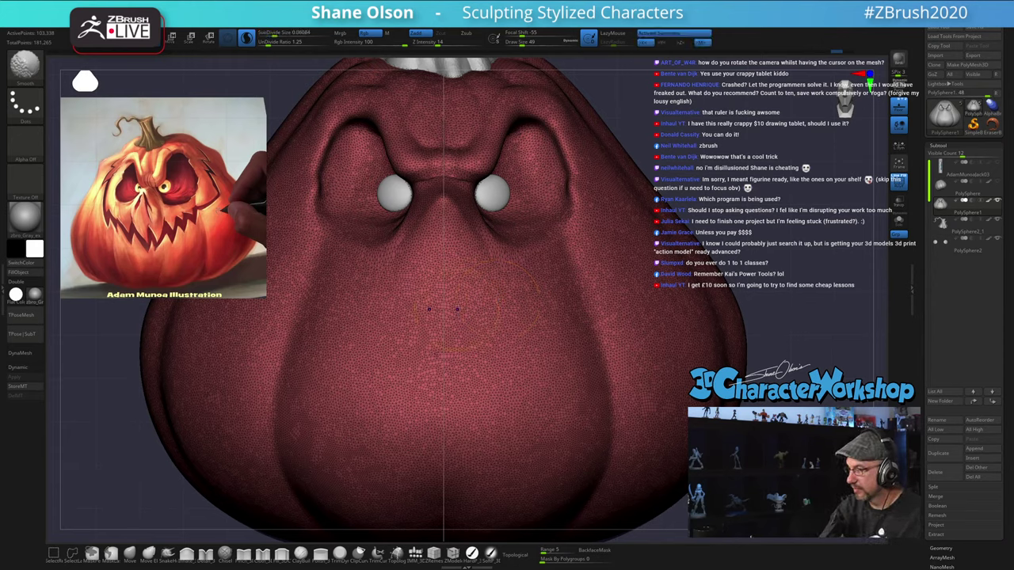
mouse_move(458, 310)
shift+mouse_down()
mouse_move(473, 461)
mouse_move(508, 450)
mouse_move(522, 317)
mouse_move(564, 344)
mouse_move(615, 416)
mouse_move(624, 351)
mouse_move(649, 357)
shift+mouse_up()
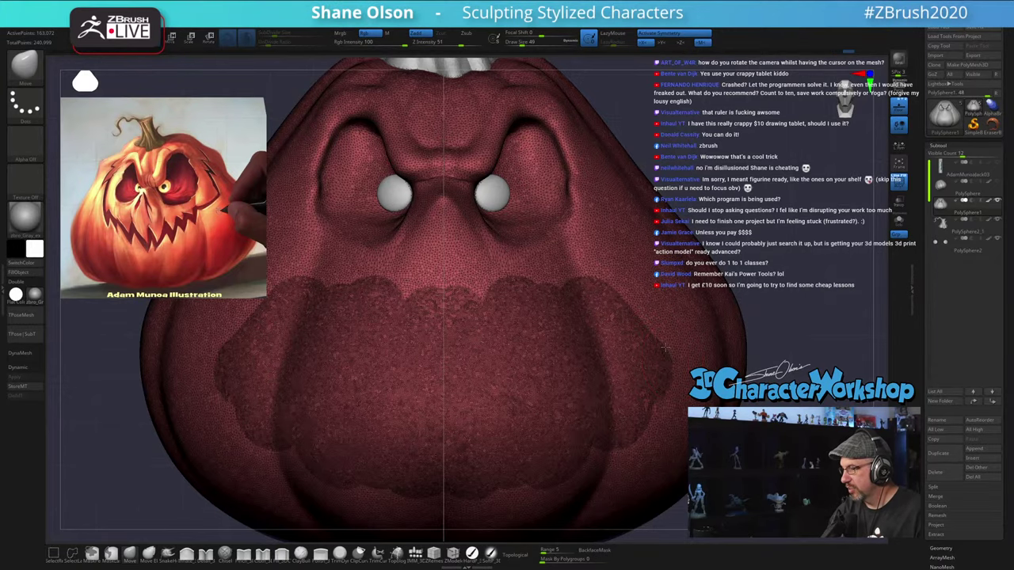
ctrl+right_drag(666, 348, 669, 293)
mouse_move(780, 348)
right_down()
mouse_move(710, 352)
mouse_move(649, 380)
right_up()
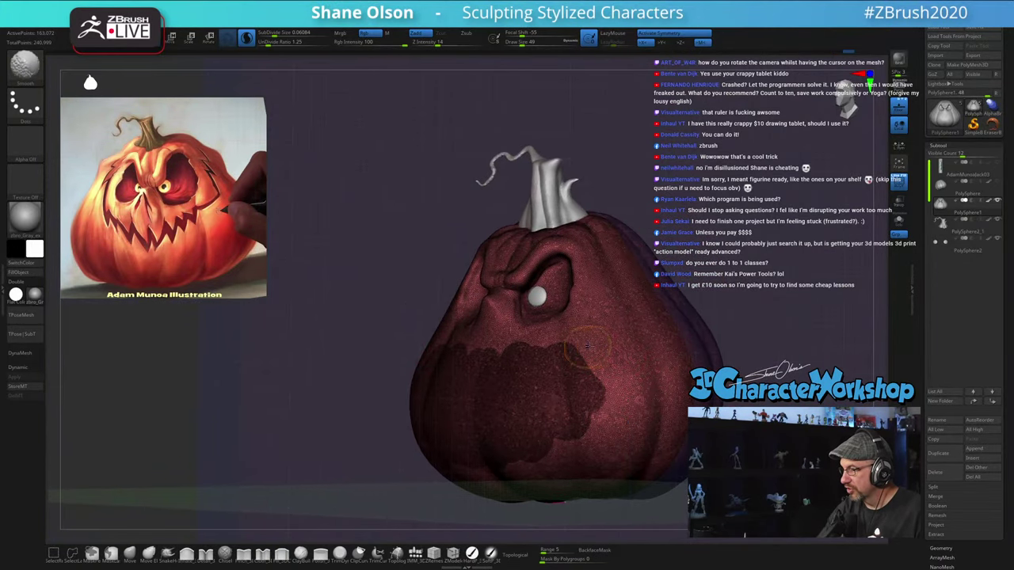
mouse_move(579, 351)
shift+mouse_down()
mouse_move(627, 336)
mouse_move(622, 262)
shift+mouse_up()
mouse_move(634, 326)
shift+mouse_down()
mouse_move(639, 372)
mouse_move(499, 460)
shift+mouse_up()
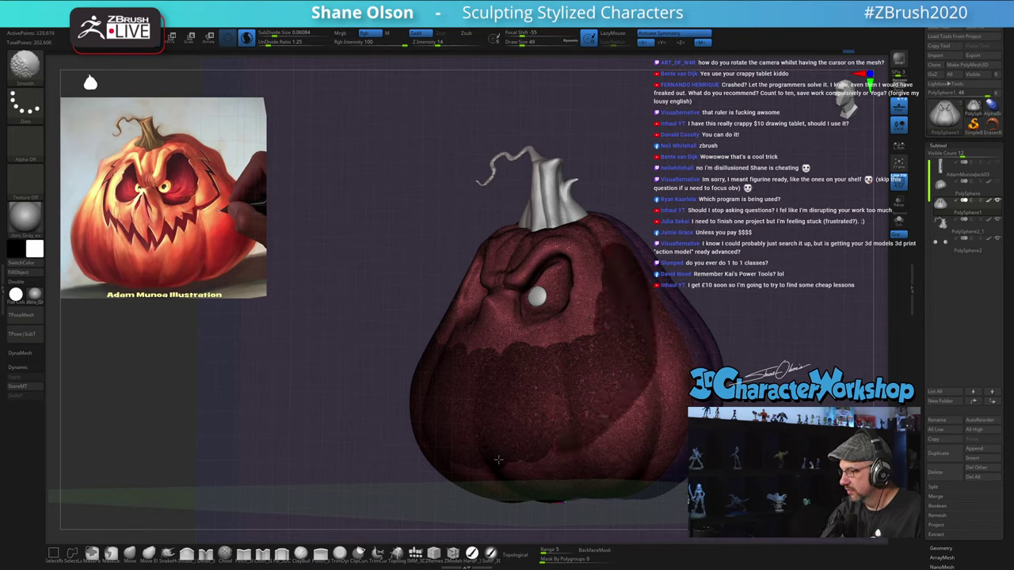
mouse_move(621, 248)
shift+mouse_down()
mouse_move(578, 345)
mouse_move(492, 380)
shift+mouse_up()
Step: Extend the denser mesh along the outer cheek with the Smooth brush and hide the wireframe
mouse_move(538, 404)
right_down()
mouse_move(634, 400)
mouse_move(468, 416)
mouse_move(576, 408)
right_up()
right_drag(620, 293, 579, 312)
shift+drag(628, 217, 628, 381)
right_drag(629, 383, 665, 384)
ctrl+drag(665, 384, 669, 396)
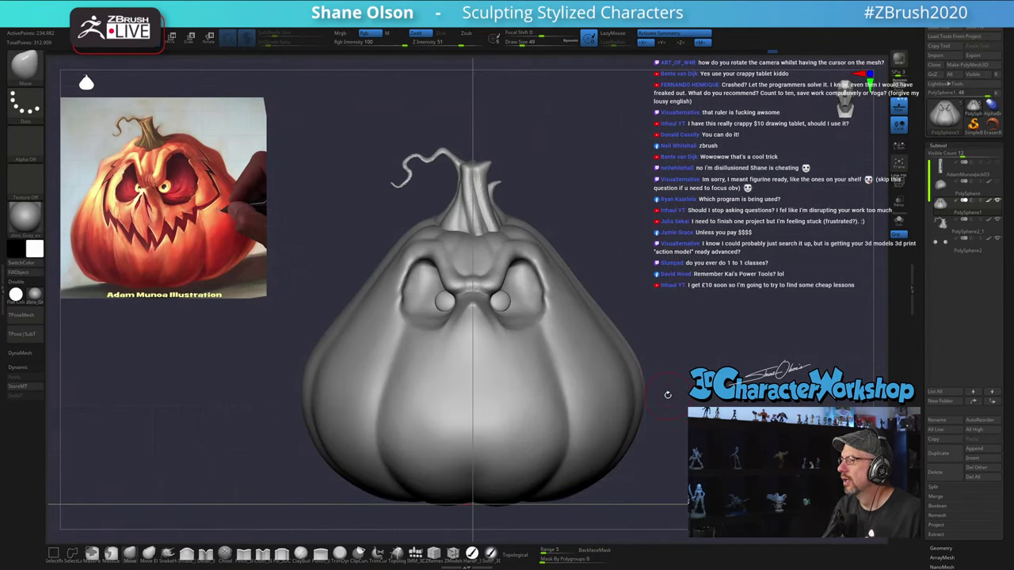
ctrl+right_drag(664, 237, 636, 213)
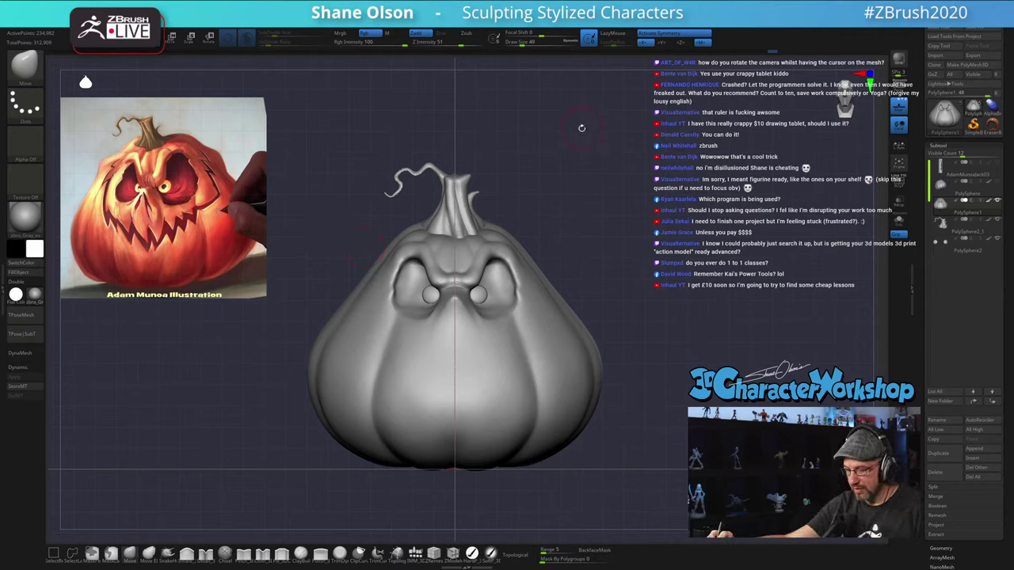
key(space)
key(space)
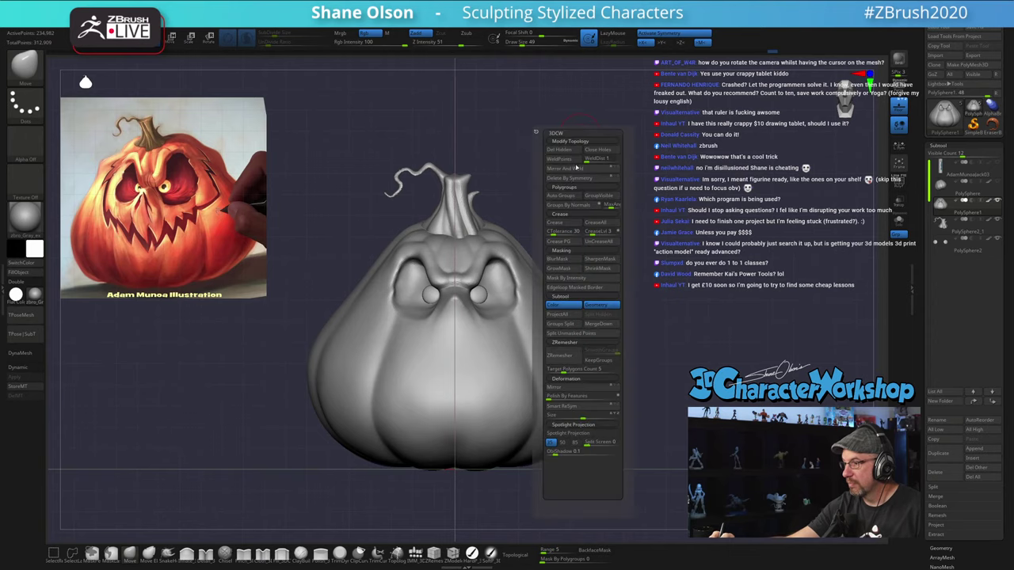
key(space)
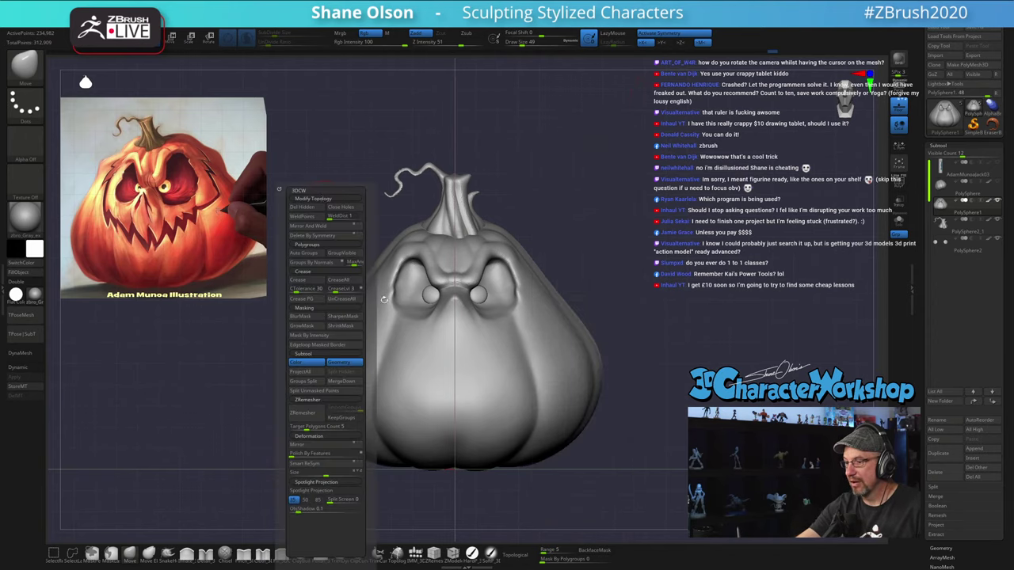
key(space)
key(space)
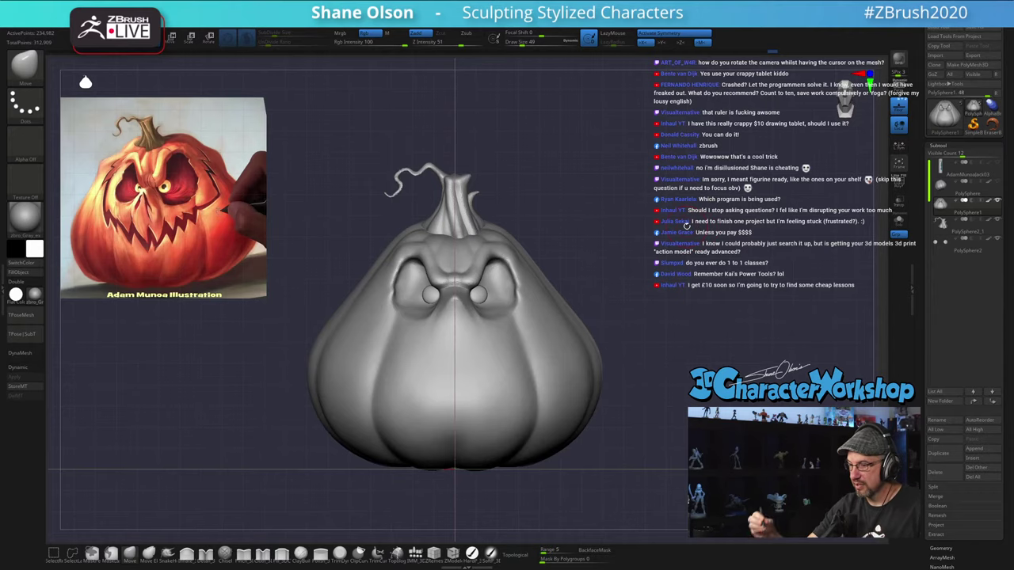
ctrl+right_drag(527, 318, 509, 461)
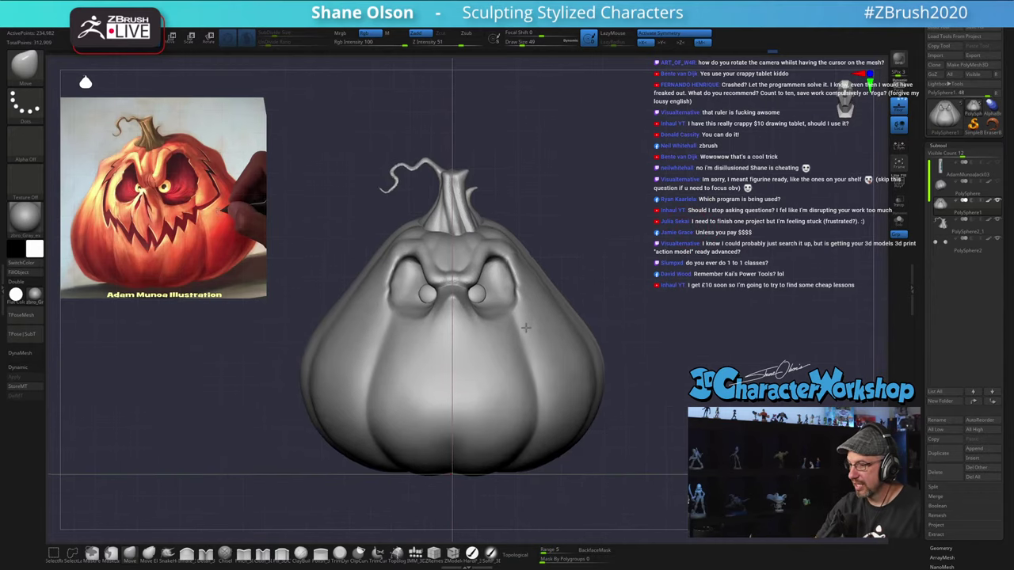
Step: Turn off the floor grid display around the pumpkin
alt+right_drag(493, 428, 586, 312)
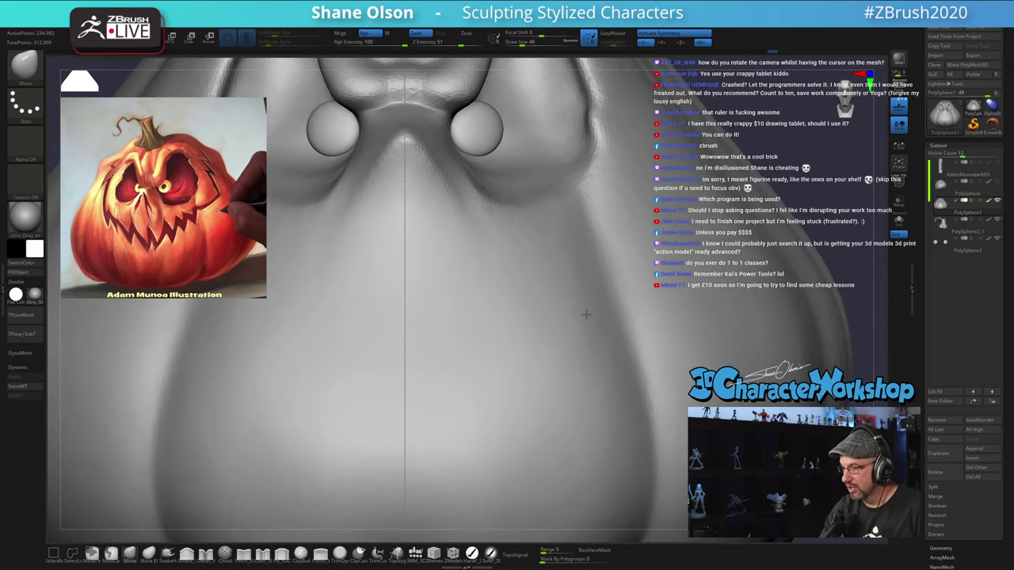
drag(874, 299, 859, 301)
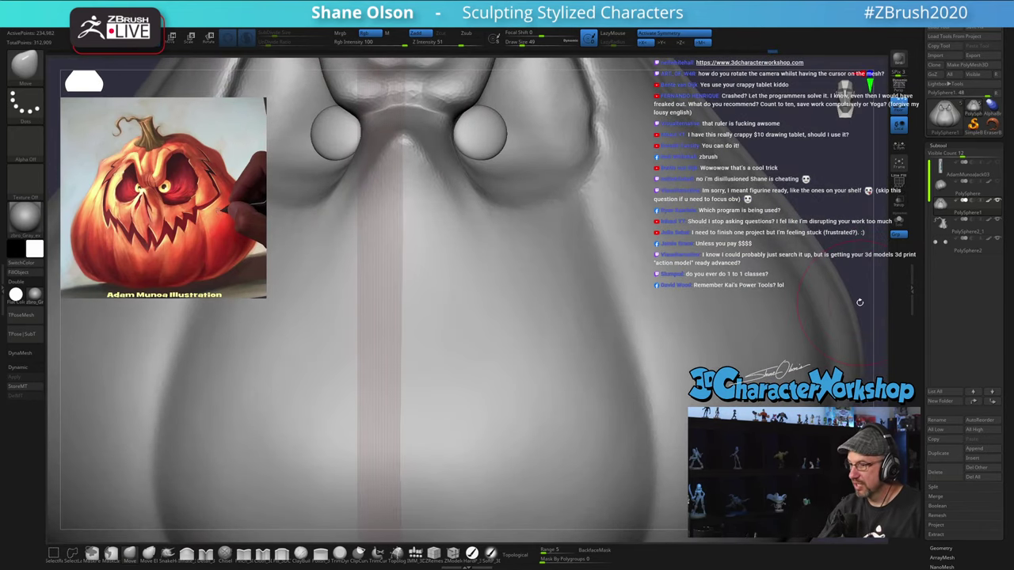
mouse_move(491, 309)
right_down()
mouse_move(487, 324)
mouse_move(500, 314)
mouse_move(491, 312)
right_up()
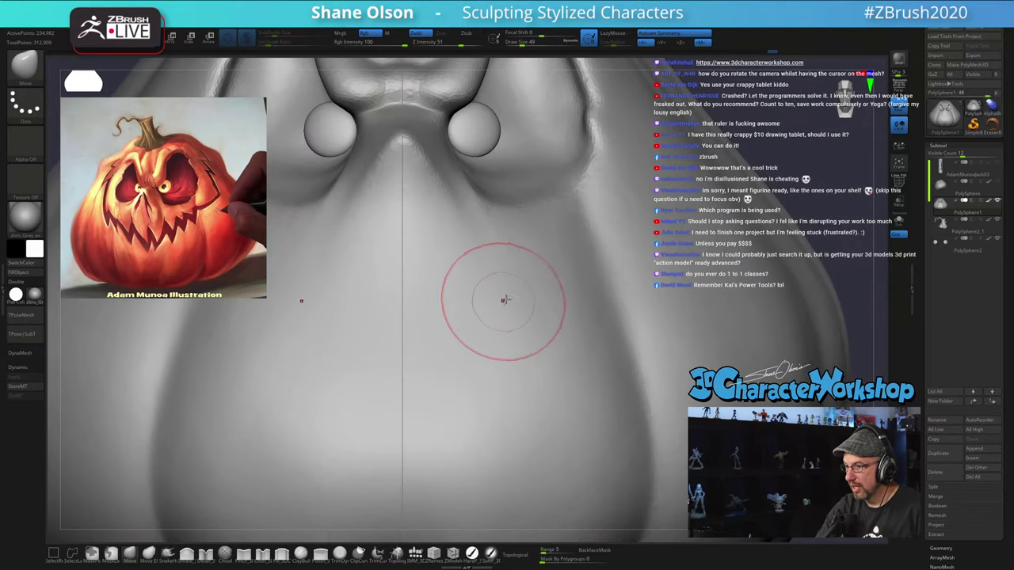
click(900, 110)
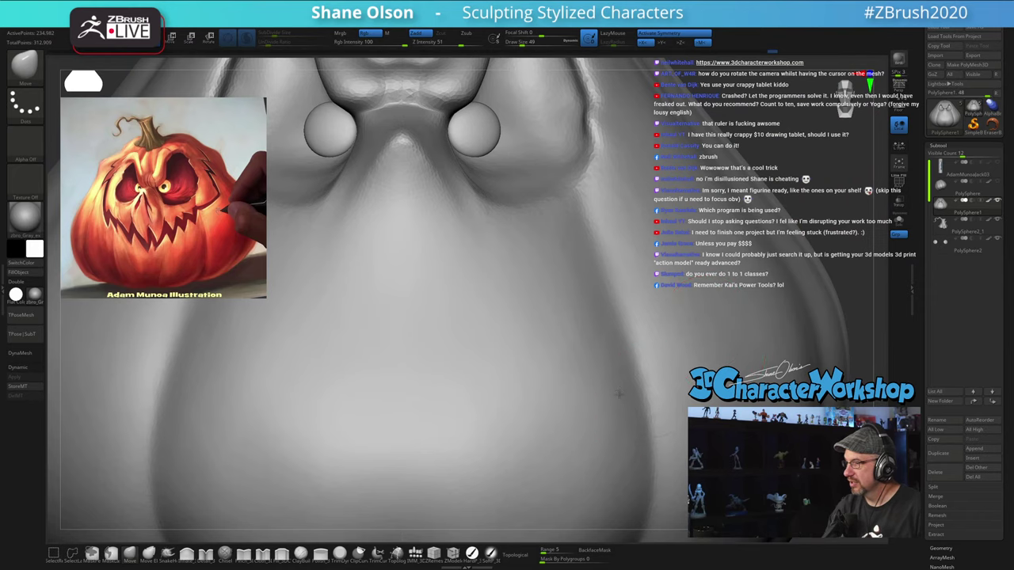
ctrl+right_drag(620, 395, 595, 305)
alt+right_drag(626, 376, 504, 361)
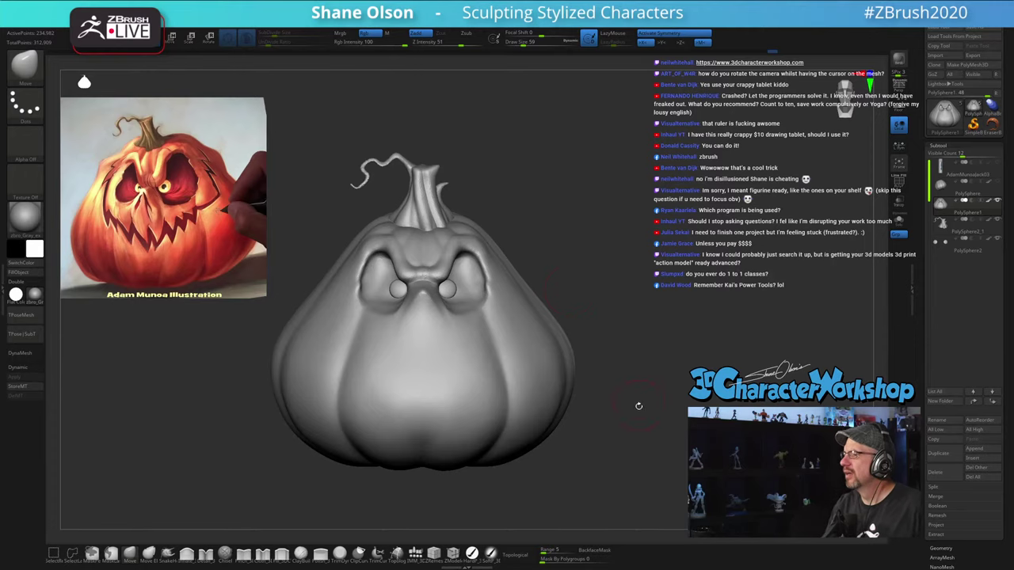
Step: Deactivate symmetry and reduce the brush draw size to 6 for drawing the mouth on the pumpkin's front
mouse_move(639, 407)
alt+mouse_down()
mouse_move(635, 418)
mouse_move(659, 404)
mouse_move(640, 403)
mouse_move(639, 441)
mouse_move(671, 418)
alt+mouse_up()
key(s)
key(s)
drag(453, 366, 451, 366)
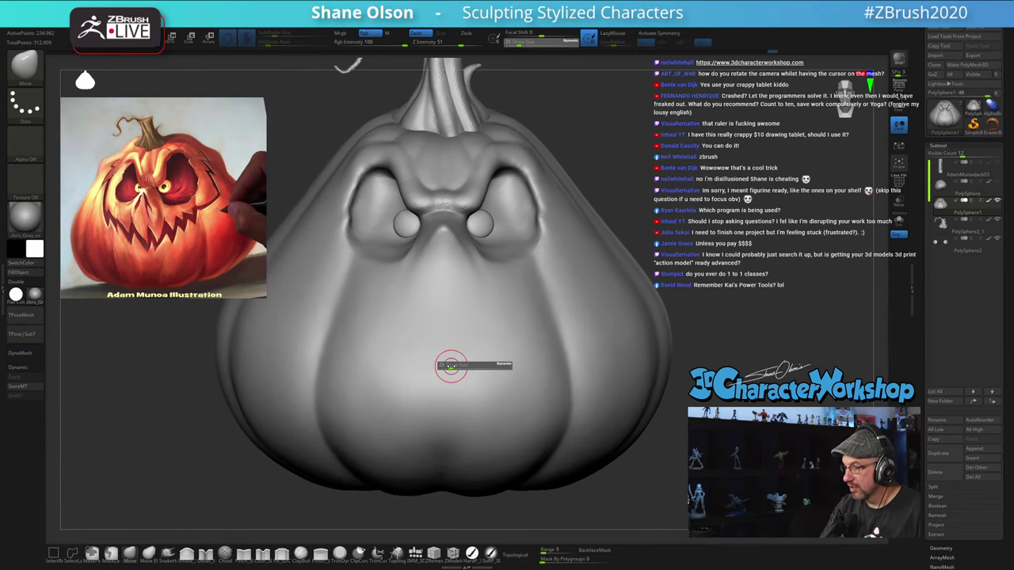
mouse_move(453, 357)
ctrl+right_down()
mouse_move(458, 384)
mouse_move(464, 351)
ctrl+right_up()
key(s)
drag(459, 369, 438, 388)
Step: Paint a freehand mask for the mouth's pointed centre gap with a slanted stroke rising on either side, undoing the stray stroke at its tip
key(ctrl)
ctrl+drag(447, 335, 454, 384)
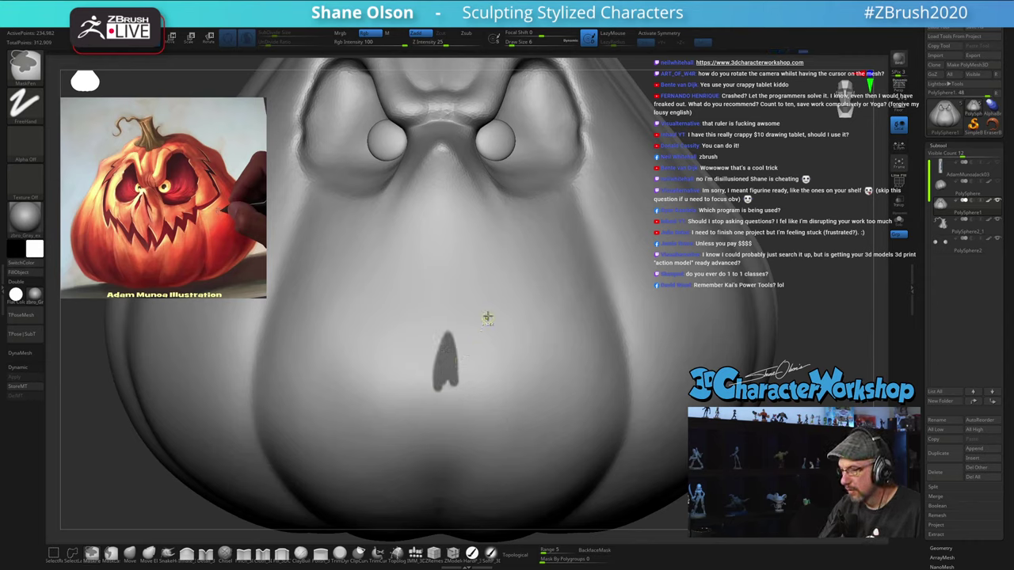
mouse_move(493, 319)
ctrl+mouse_down()
mouse_move(466, 383)
mouse_move(452, 375)
mouse_move(454, 396)
ctrl+mouse_up()
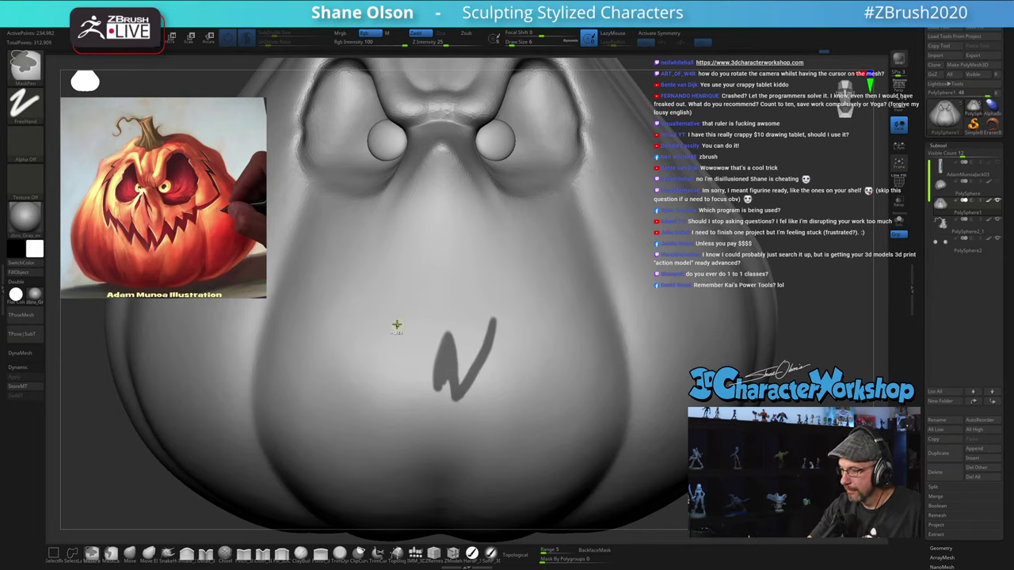
mouse_move(396, 325)
ctrl+mouse_down()
mouse_move(432, 388)
mouse_move(449, 380)
ctrl+mouse_up()
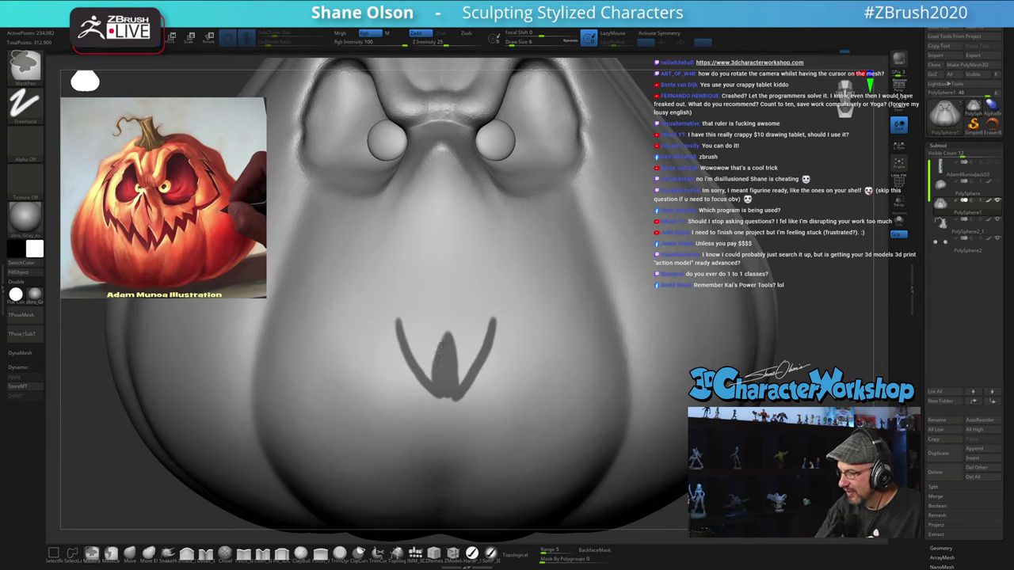
ctrl+drag(446, 325, 464, 367)
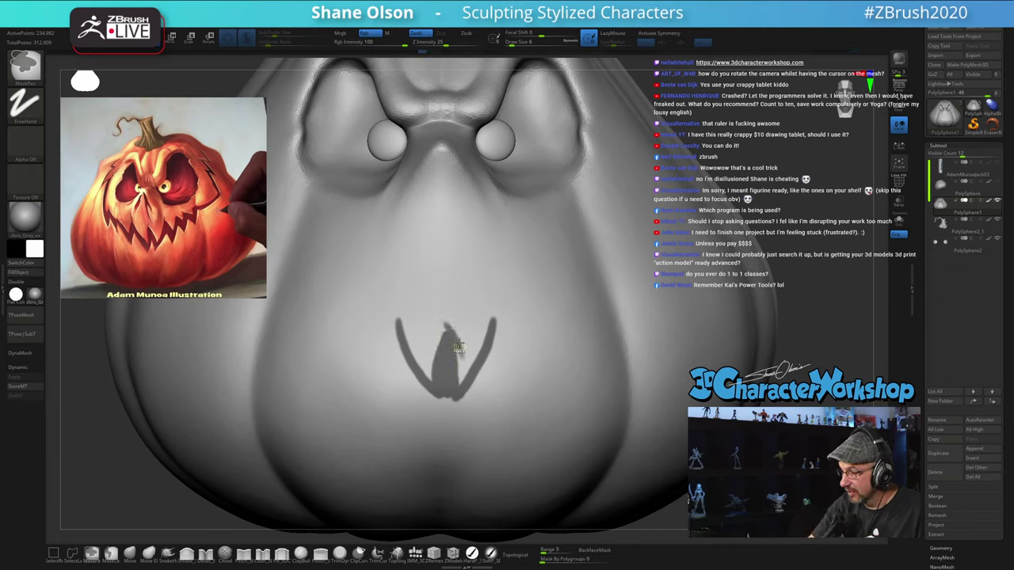
key(ctrl+z)
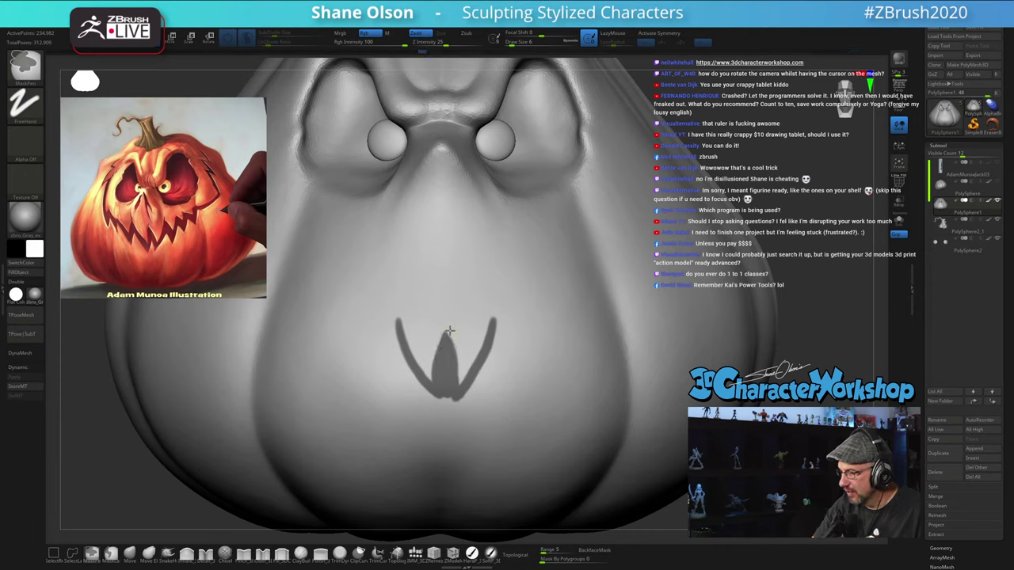
mouse_move(513, 368)
right_down()
mouse_move(493, 376)
mouse_move(510, 371)
mouse_move(505, 381)
right_up()
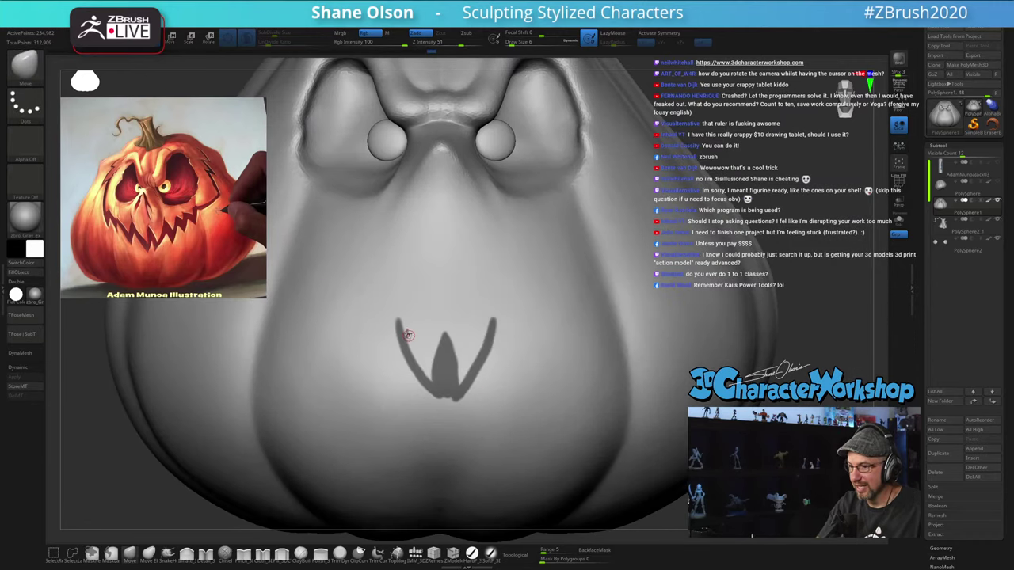
Step: Mask a thin crack rising from the left stroke, fill the pointed gap beneath it, and extend the mouth line outward to the left
key(ctrl)
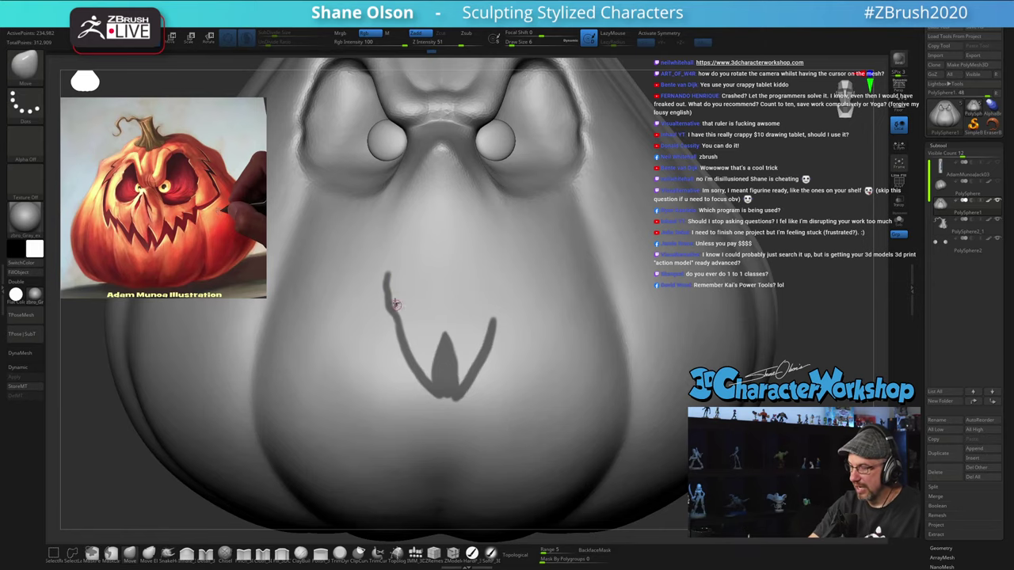
ctrl+right_drag(392, 288, 396, 305)
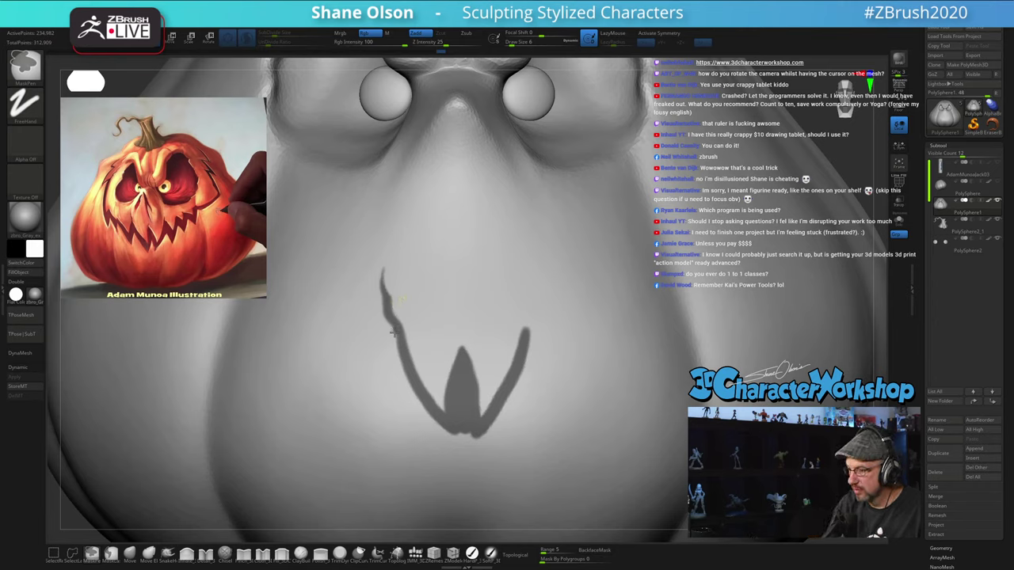
ctrl+drag(394, 332, 386, 386)
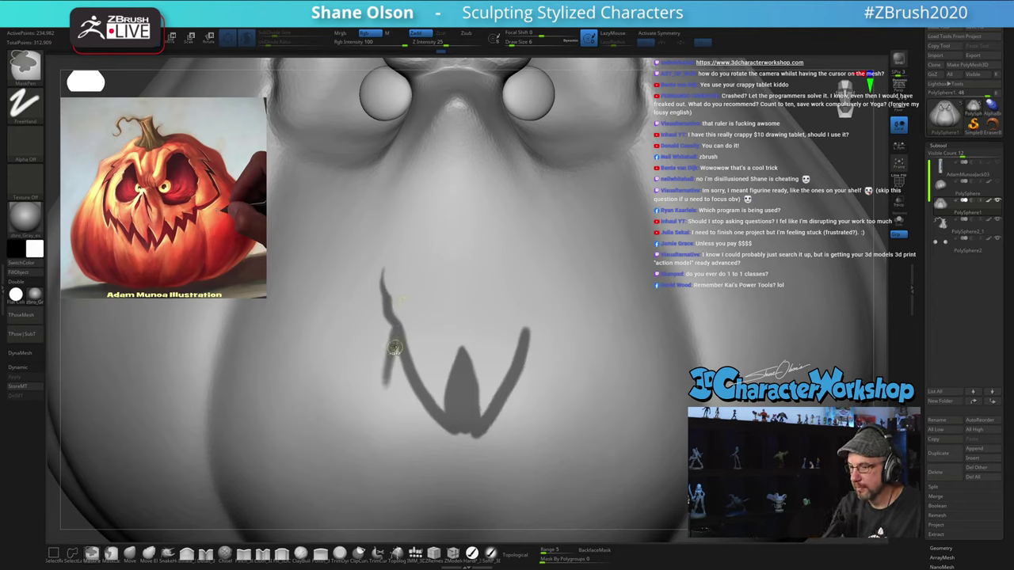
ctrl+drag(394, 347, 390, 386)
ctrl+drag(396, 350, 404, 390)
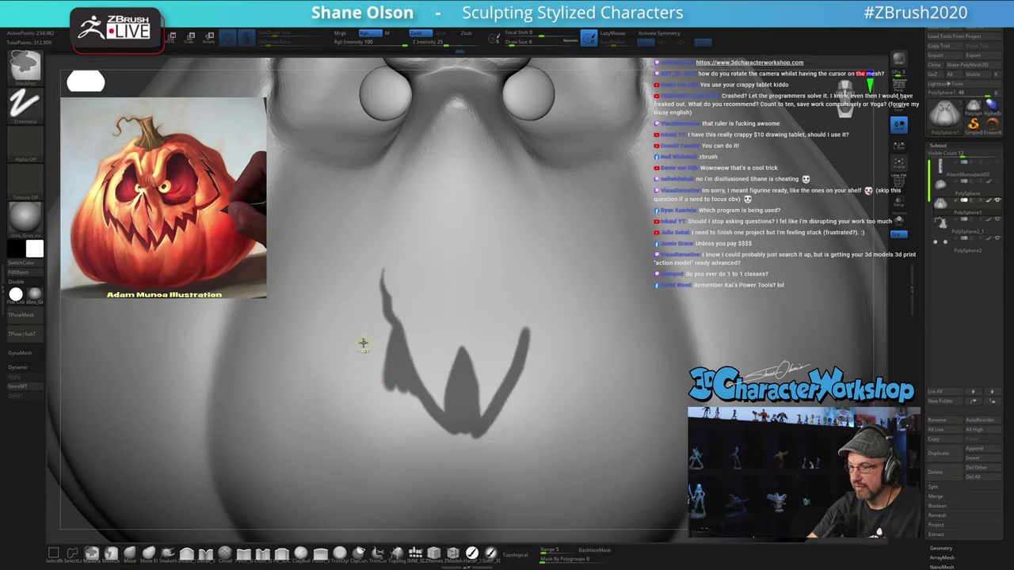
ctrl+drag(334, 325, 388, 382)
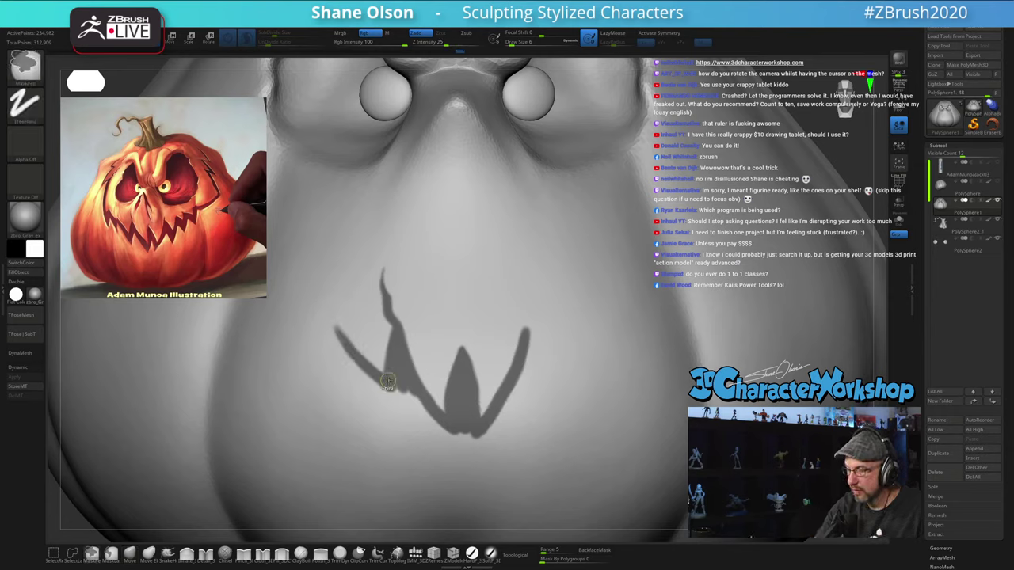
ctrl+drag(334, 321, 360, 364)
Step: Continue the mouth mask as a jagged zigzag from the centre to an upturned corner on the pumpkin's right cheek
mouse_move(516, 389)
alt+right_down()
mouse_move(491, 344)
mouse_move(559, 375)
mouse_move(516, 313)
mouse_move(493, 361)
alt+right_up()
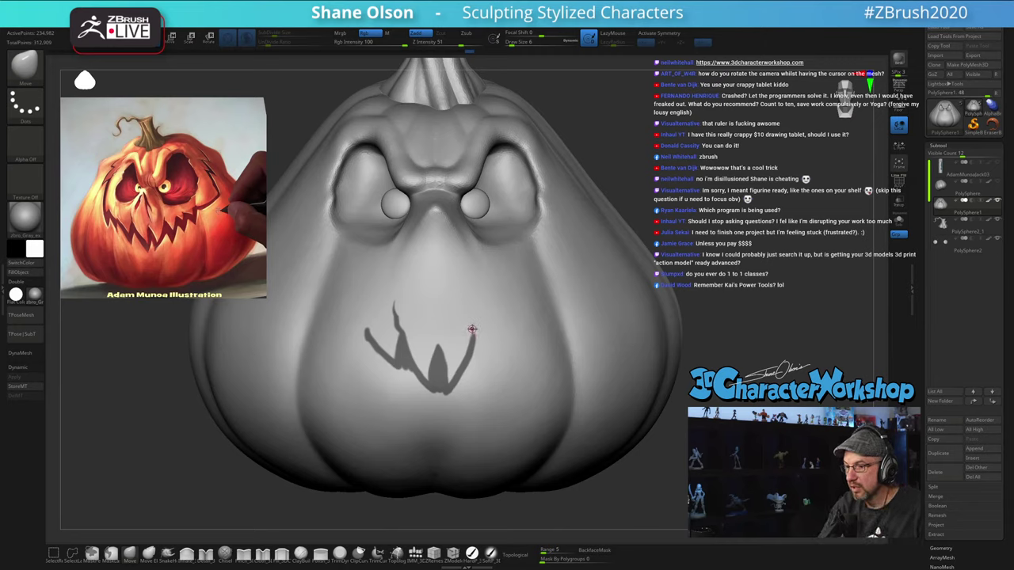
key(ctrl)
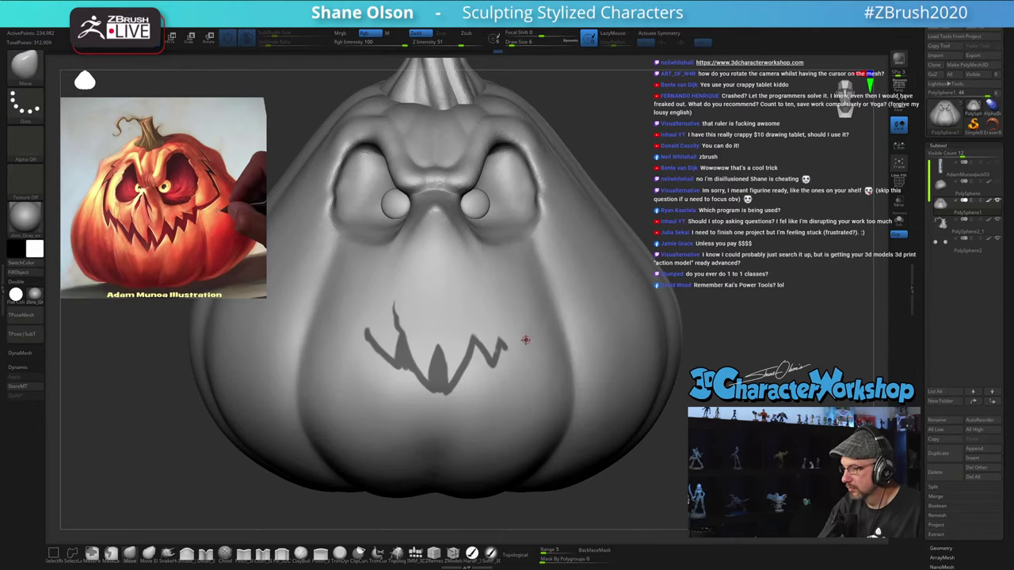
right_drag(526, 340, 517, 456)
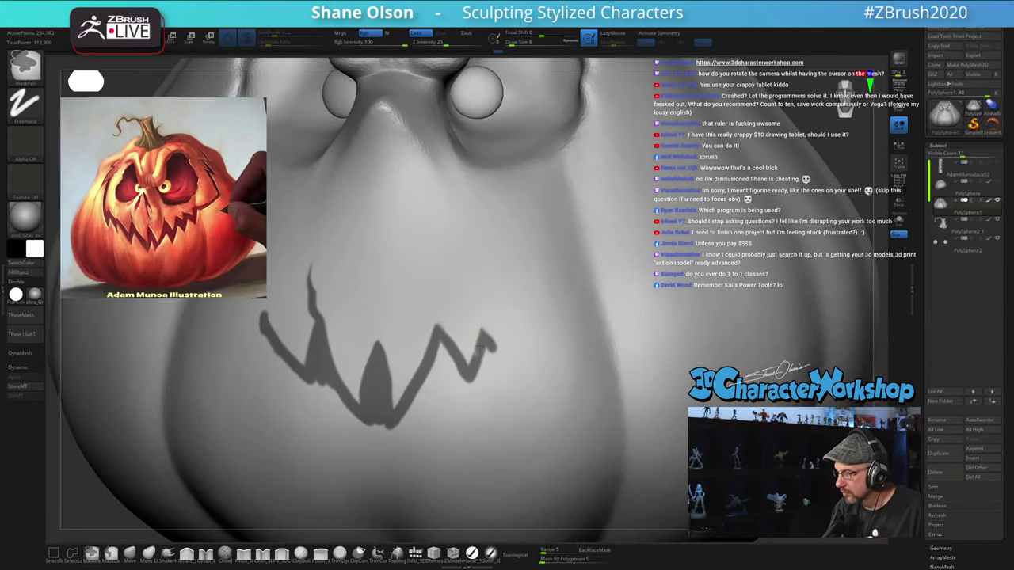
right_drag(517, 326, 499, 322)
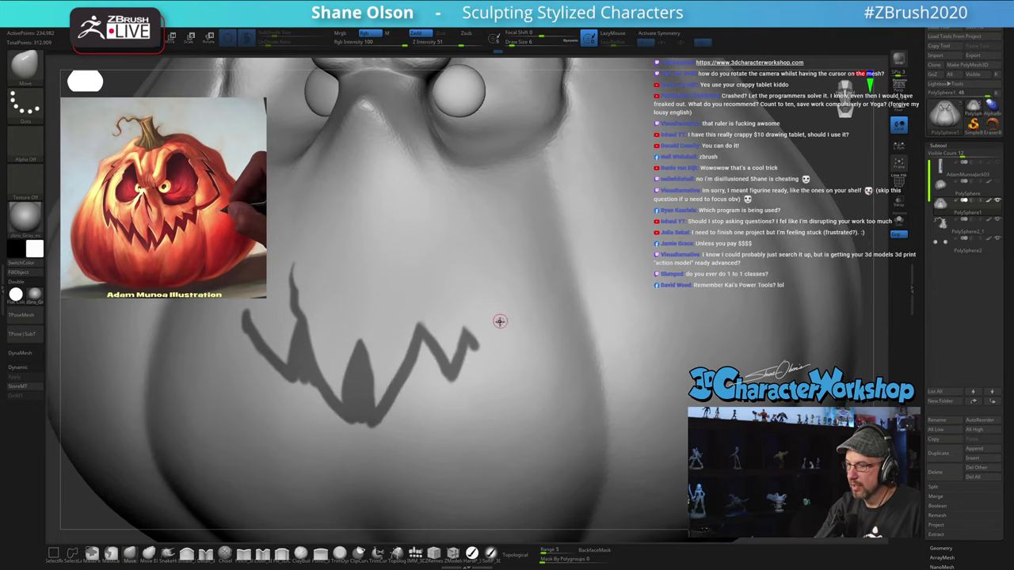
ctrl+drag(488, 320, 485, 370)
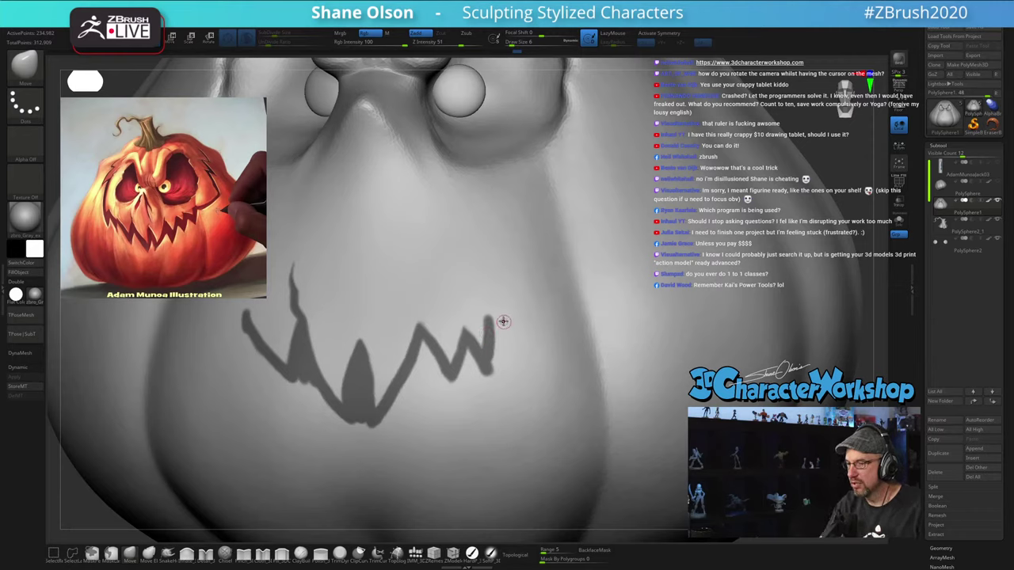
ctrl+drag(489, 319, 523, 334)
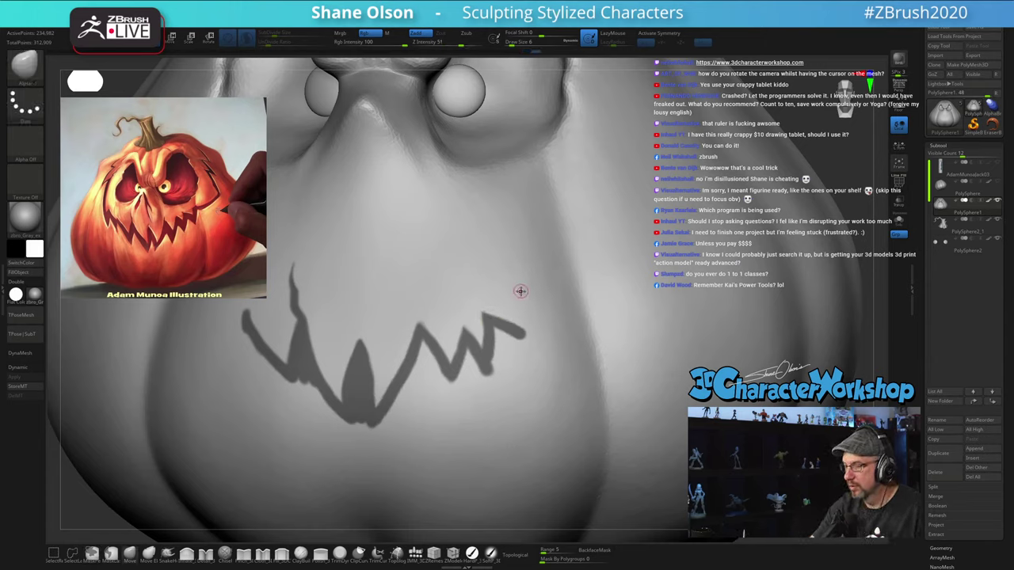
mouse_move(525, 302)
ctrl+mouse_down()
mouse_move(526, 333)
mouse_move(533, 299)
ctrl+mouse_up()
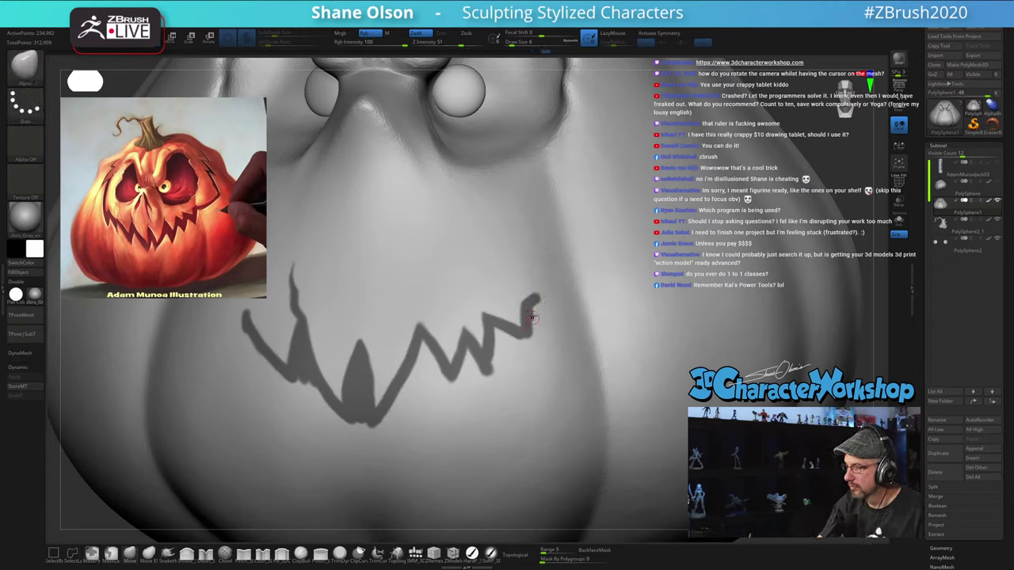
Step: Extend the mouth mask to a curved, tapered corner on the left cheek and thicken the line's lower edge toward the centre
ctrl+right_drag(503, 353, 539, 392)
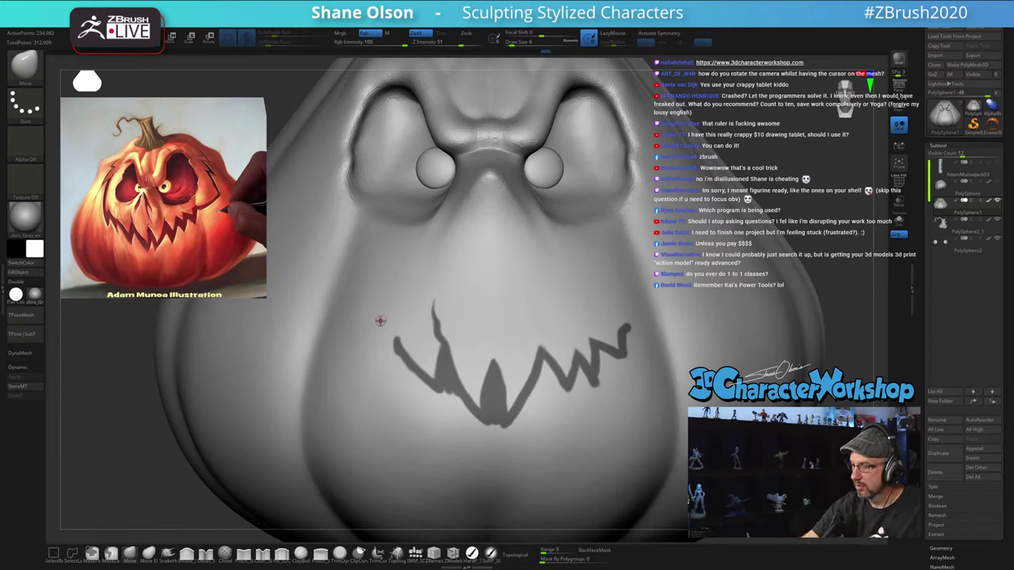
ctrl+drag(355, 313, 391, 353)
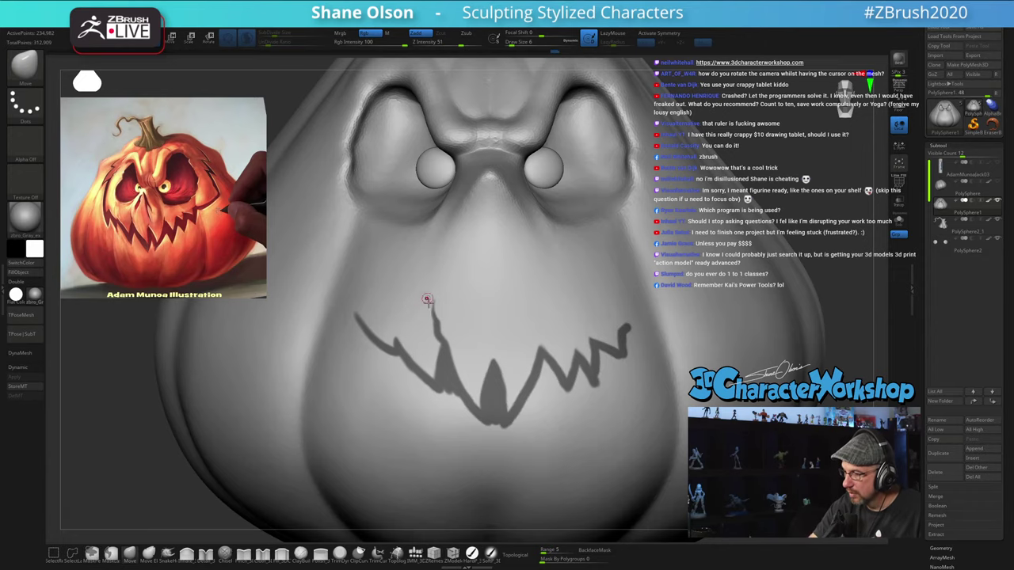
right_drag(439, 336, 438, 296)
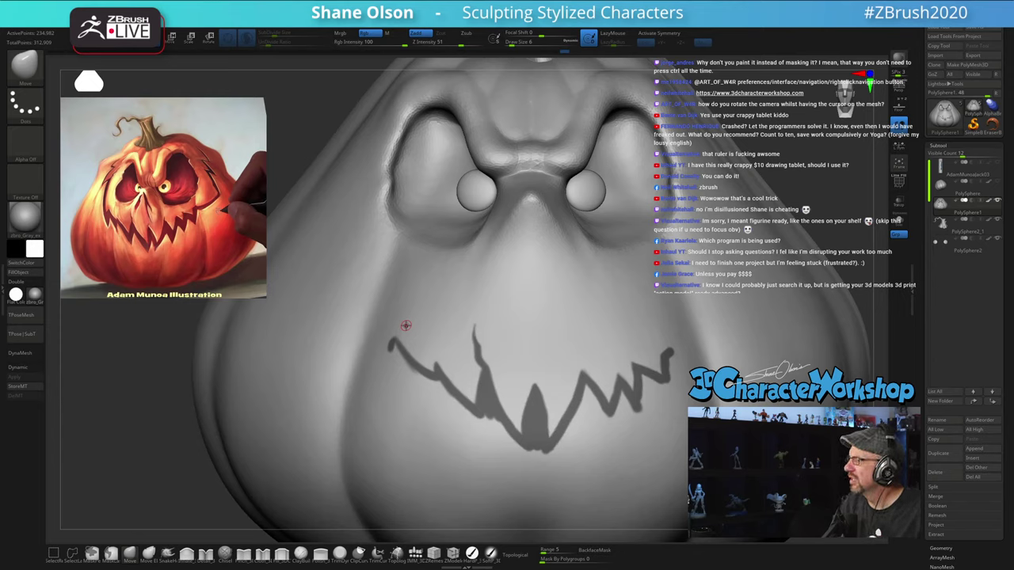
key(ctrl)
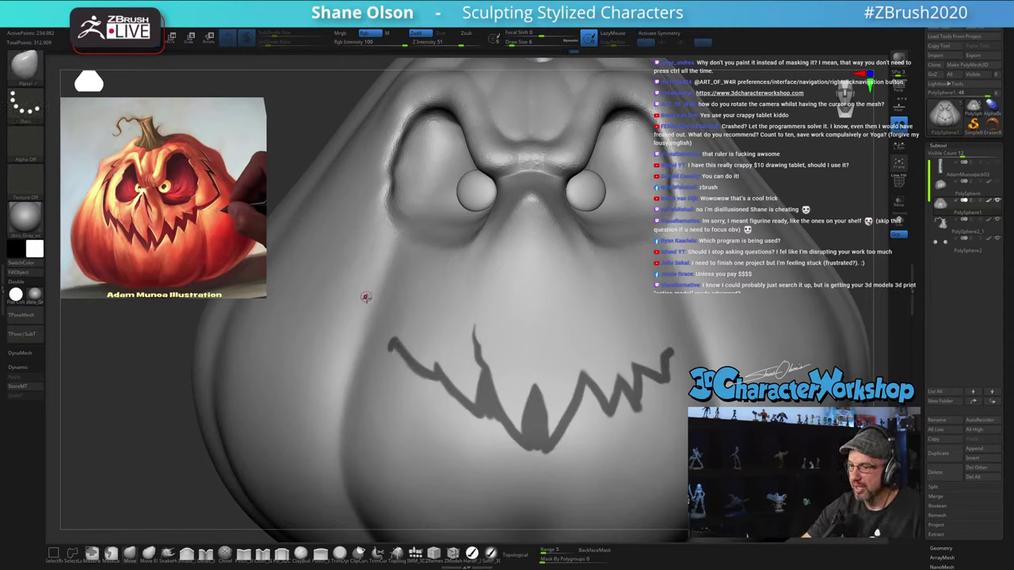
key(ctrl)
mouse_move(370, 297)
ctrl+mouse_down()
mouse_move(376, 341)
mouse_move(387, 355)
mouse_move(394, 347)
mouse_move(389, 368)
mouse_move(399, 360)
mouse_move(410, 373)
ctrl+mouse_up()
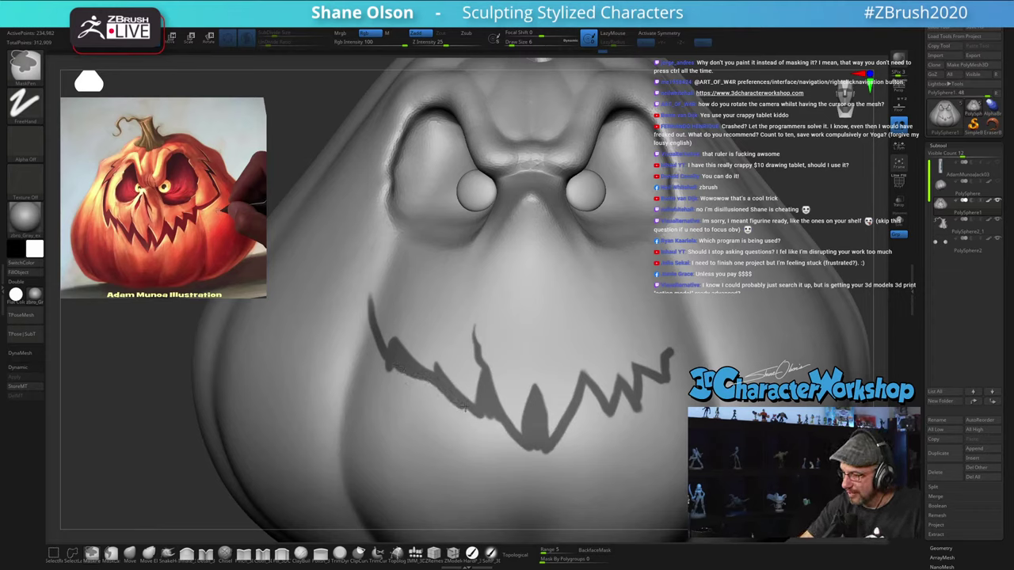
ctrl+drag(491, 418, 509, 435)
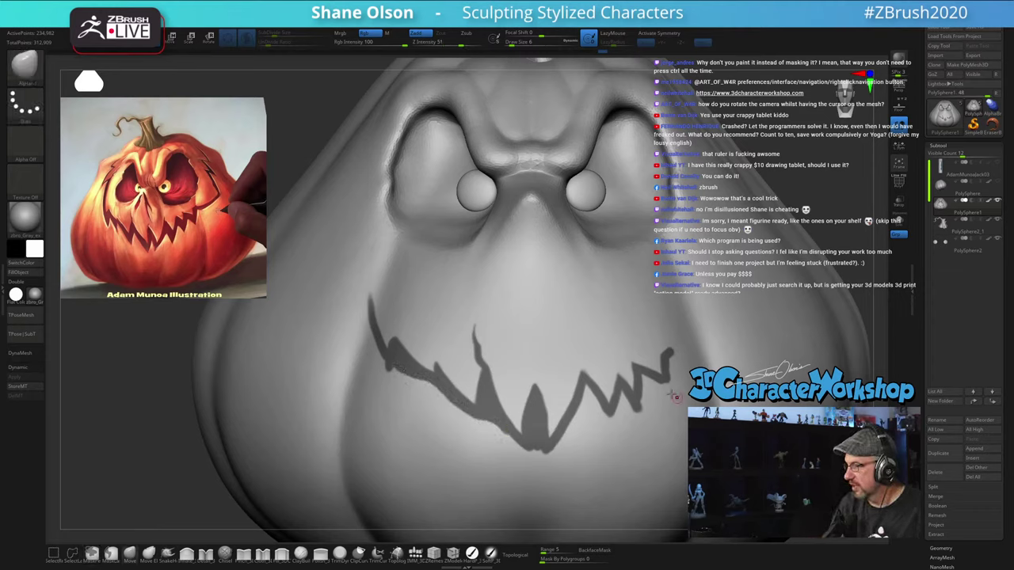
Step: Sharpen the mask's upward spike near the left corner of the mouth into a point
ctrl+right_drag(398, 294, 401, 317)
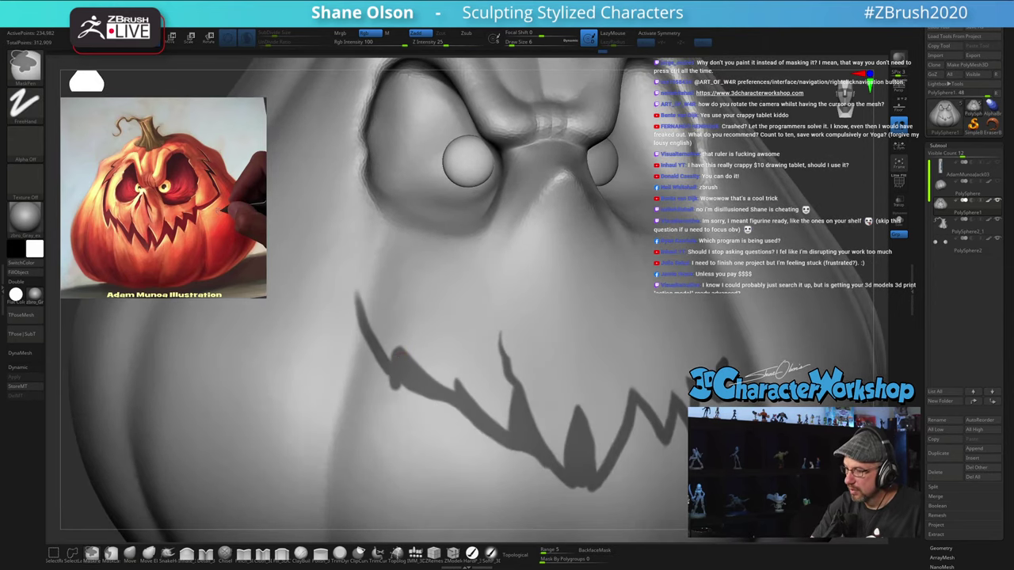
ctrl+drag(399, 357, 395, 340)
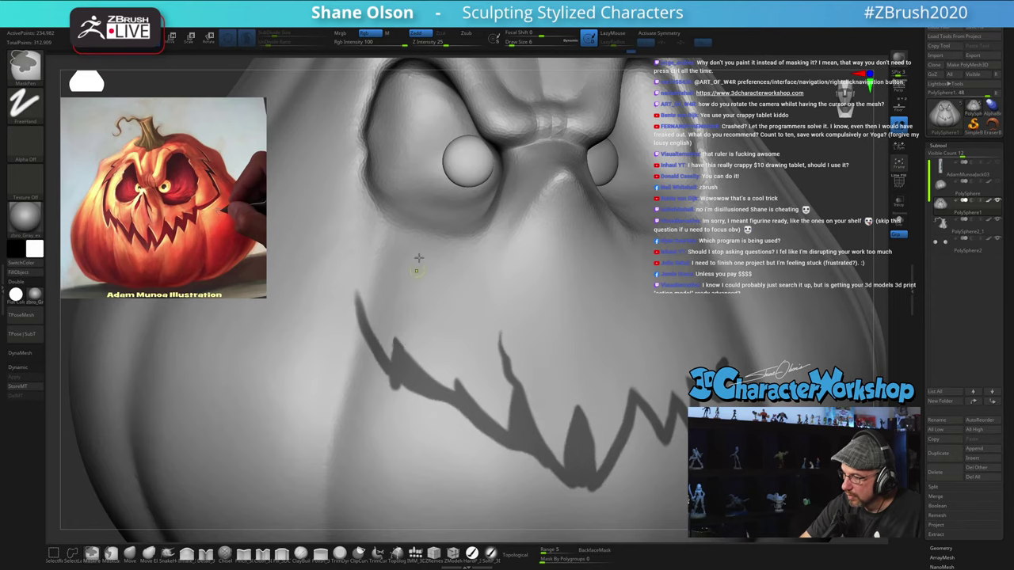
right_drag(432, 404, 517, 292)
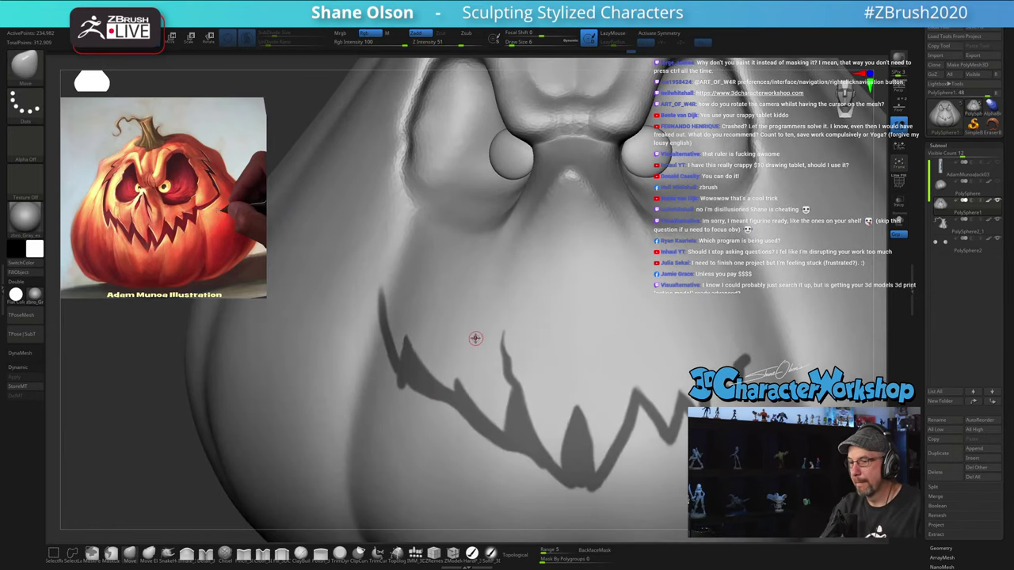
right_drag(475, 339, 473, 329)
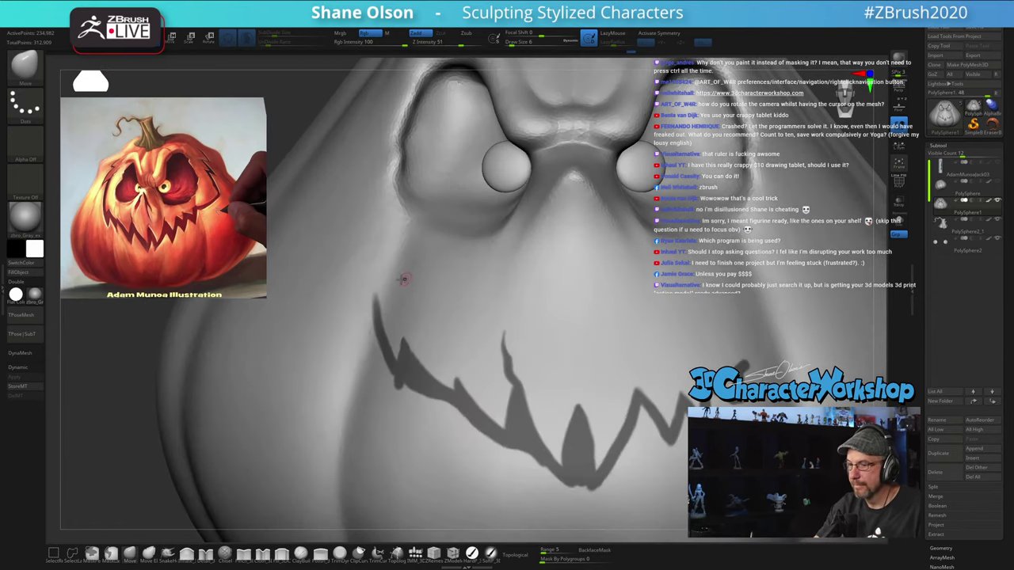
key(ctrl)
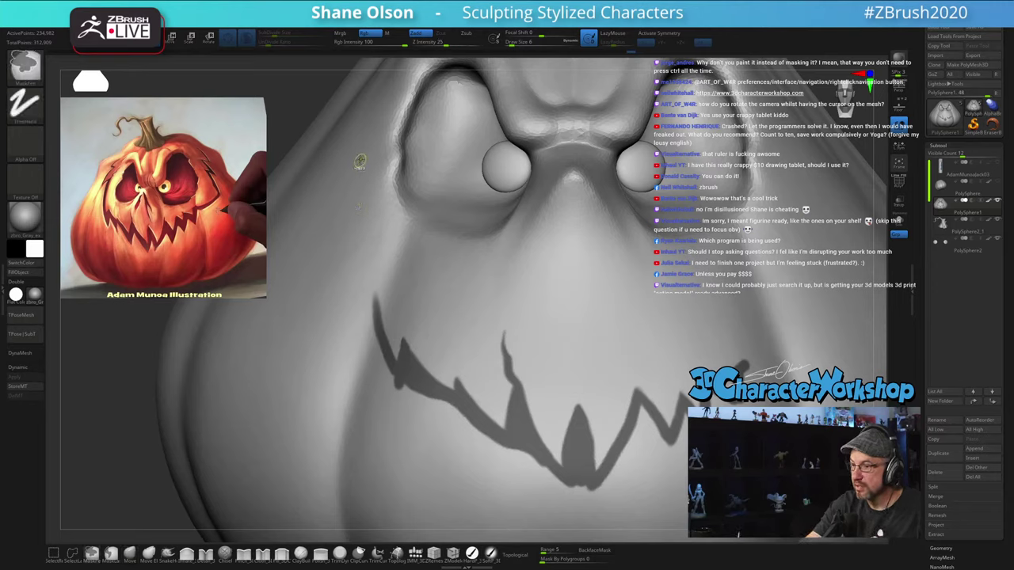
Step: Try to extend the mouth mask from its left corner upward in a curved line past the left eye socket
mouse_move(360, 158)
ctrl+mouse_down()
mouse_move(358, 255)
mouse_move(388, 369)
ctrl+mouse_up()
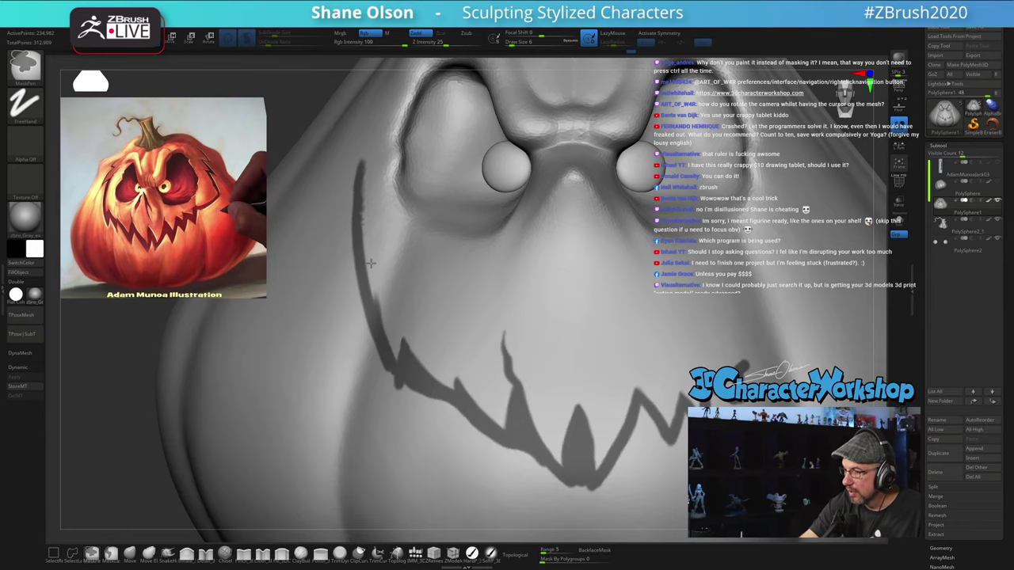
ctrl+alt+drag(373, 277, 380, 316)
mouse_move(414, 278)
ctrl+right_down()
mouse_move(598, 342)
mouse_move(549, 345)
ctrl+right_up()
right_drag(486, 272, 482, 278)
Step: Examine the mesh density beneath the extended mask line beside the left eye with the wireframe shown
key(shift+f)
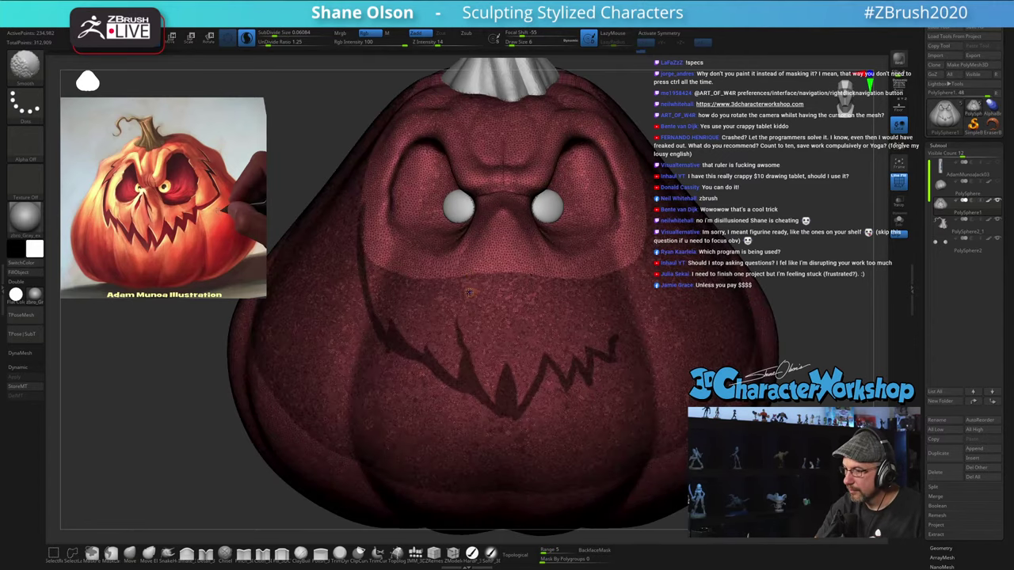
right_drag(418, 276, 454, 269)
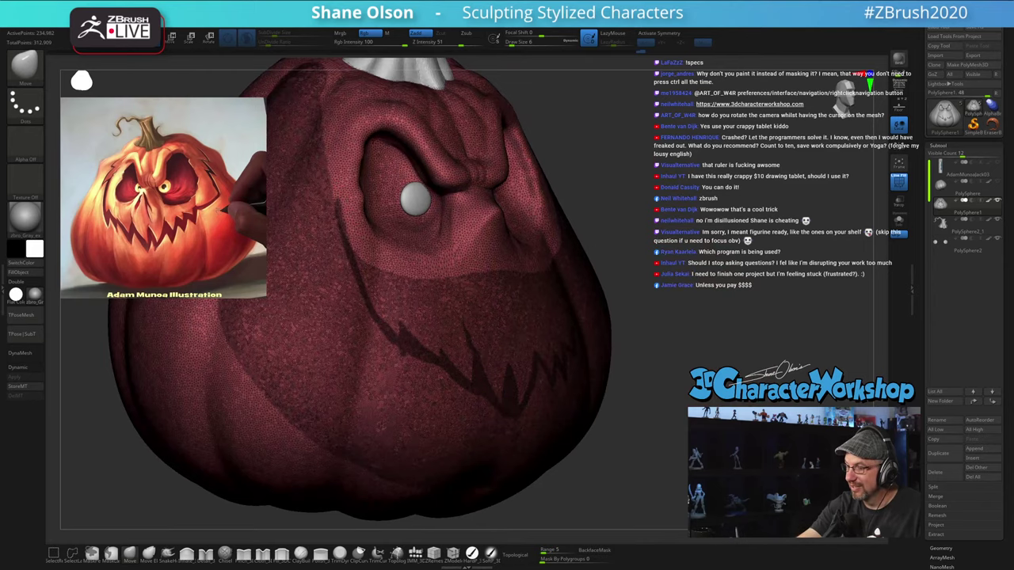
ctrl+right_drag(353, 237, 403, 298)
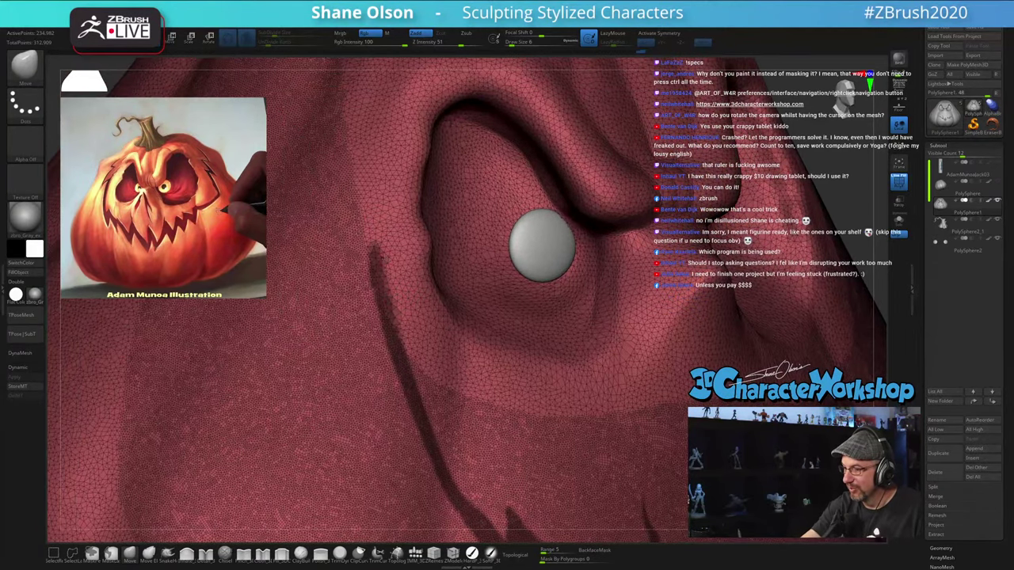
right_drag(462, 379, 453, 371)
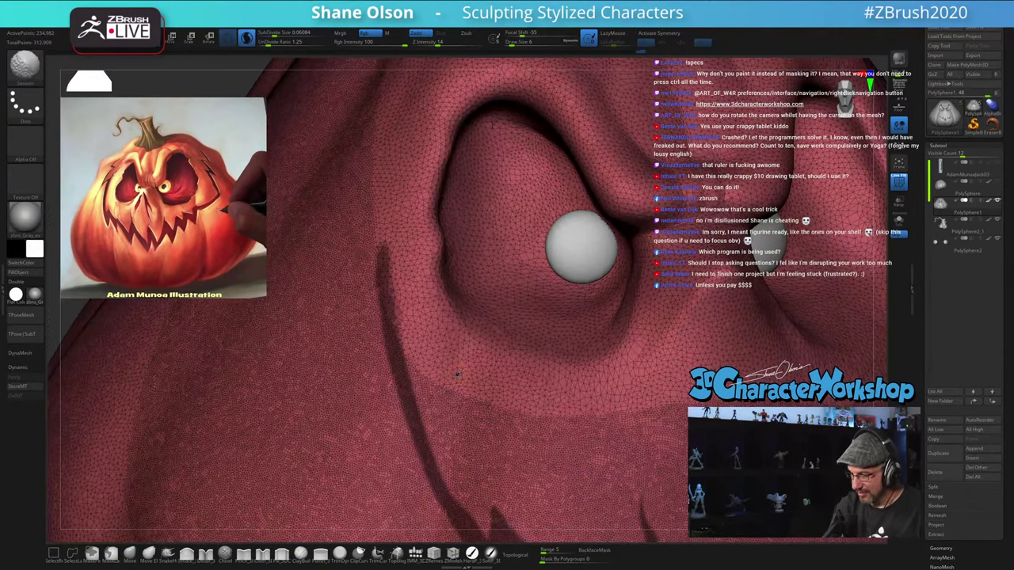
key(shift+f)
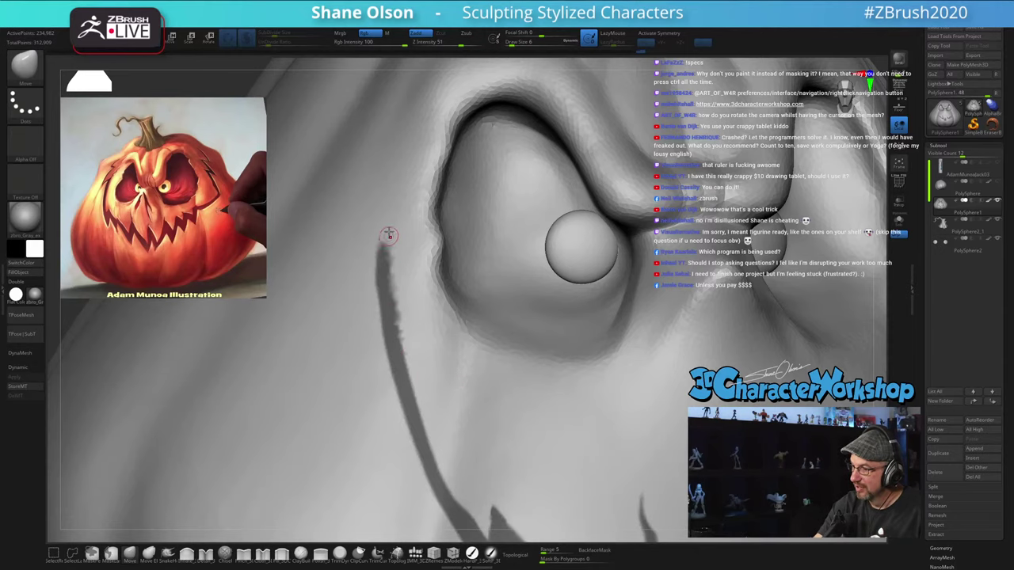
Step: Undo the mouth line extension, redraw it as a smooth curve up beside the left eye, and erase the old corner spike
mouse_move(501, 416)
right_down()
mouse_move(483, 407)
mouse_move(491, 390)
mouse_move(508, 399)
right_up()
key(ctrl+z)
key(ctrl+z)
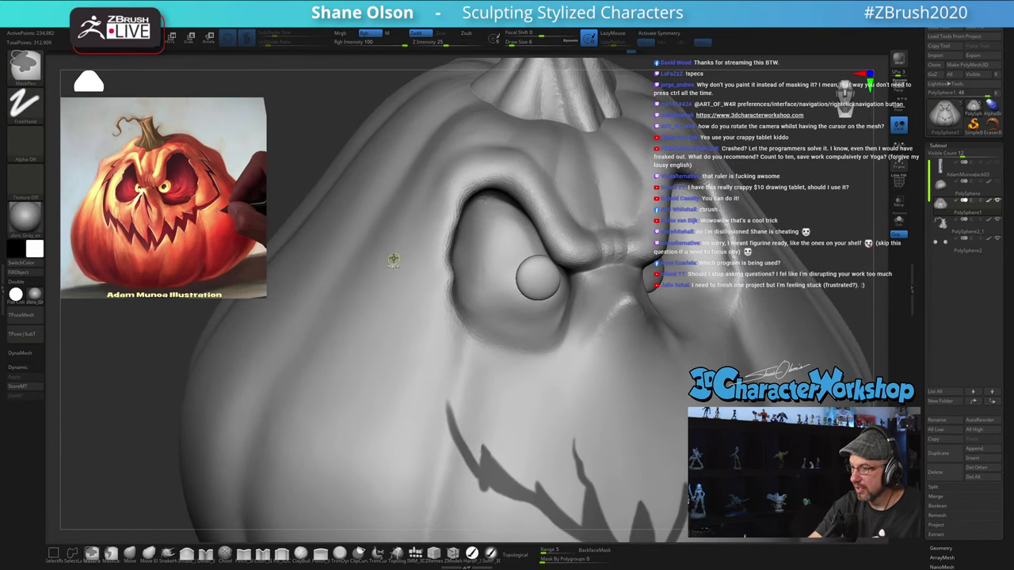
mouse_move(392, 255)
ctrl+mouse_down()
mouse_move(405, 341)
mouse_move(457, 454)
mouse_move(480, 478)
ctrl+mouse_up()
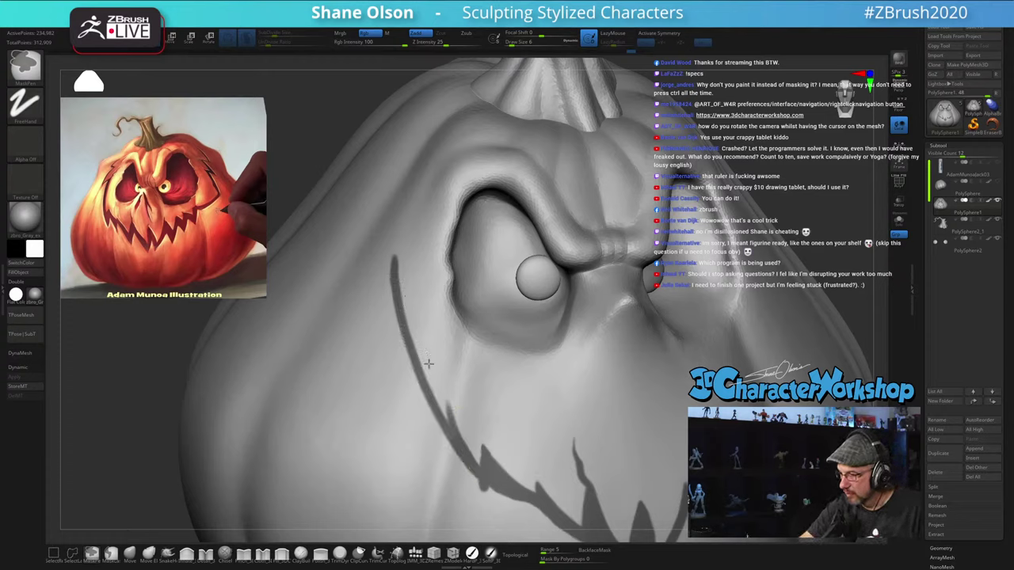
ctrl+alt+drag(447, 407, 478, 464)
ctrl+alt+drag(461, 430, 478, 462)
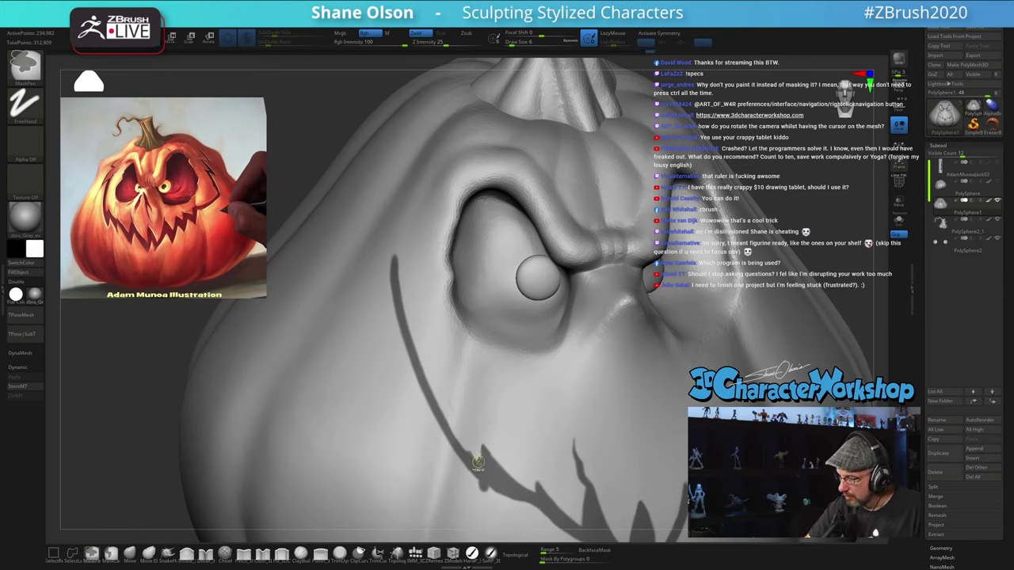
ctrl+alt+drag(454, 388, 460, 374)
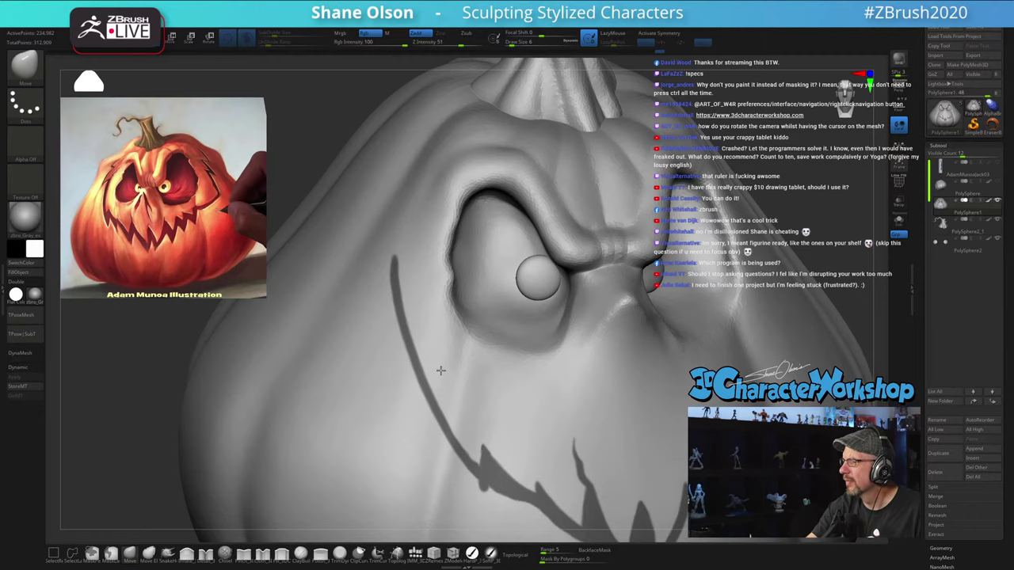
Step: Trim the upper end of the mouth line beside the left eye and mask a short hook turning outward from it
alt+right_drag(441, 371, 416, 324)
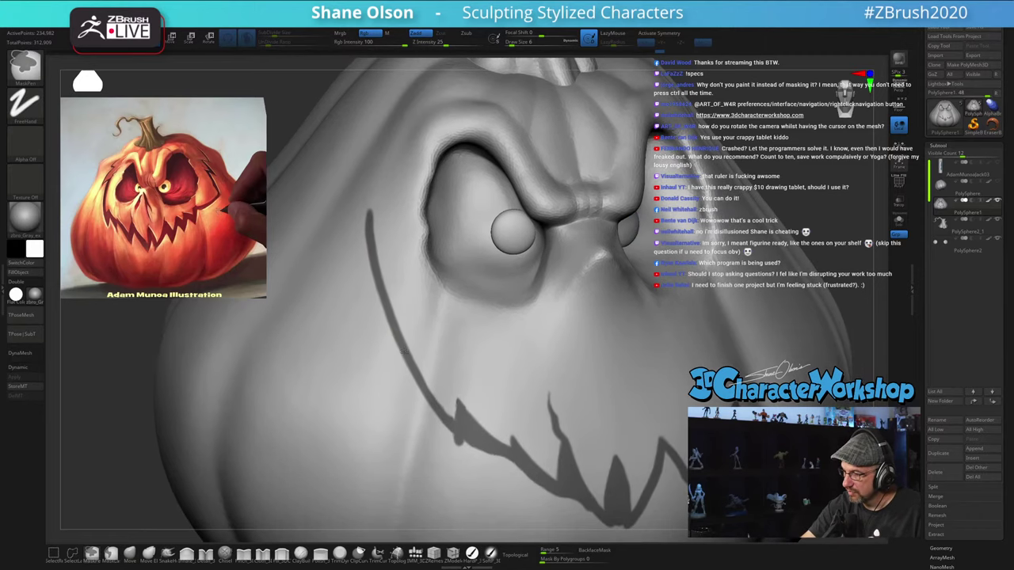
key(ctrl)
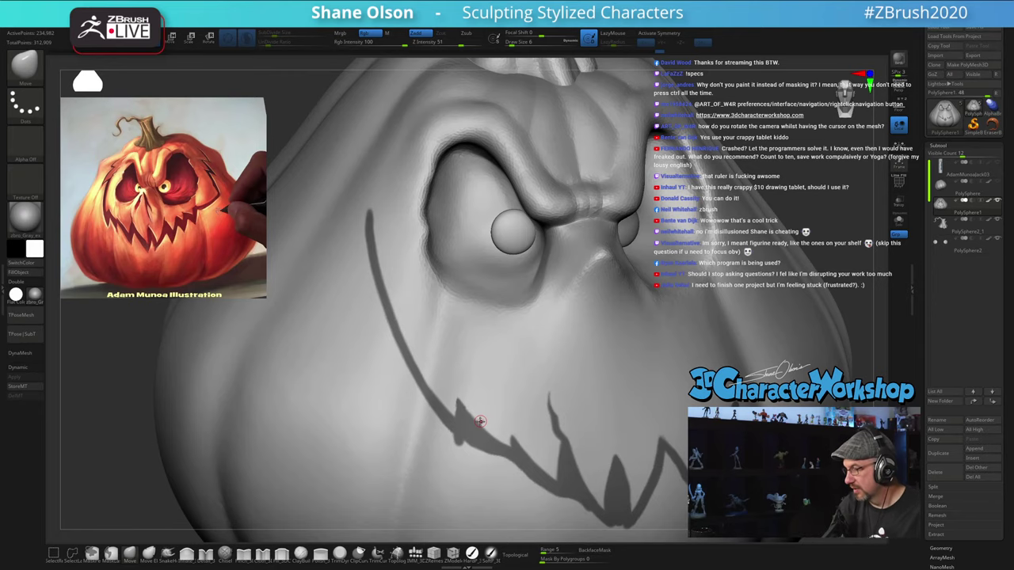
mouse_move(534, 360)
alt+right_down()
mouse_move(526, 363)
mouse_move(499, 320)
alt+right_up()
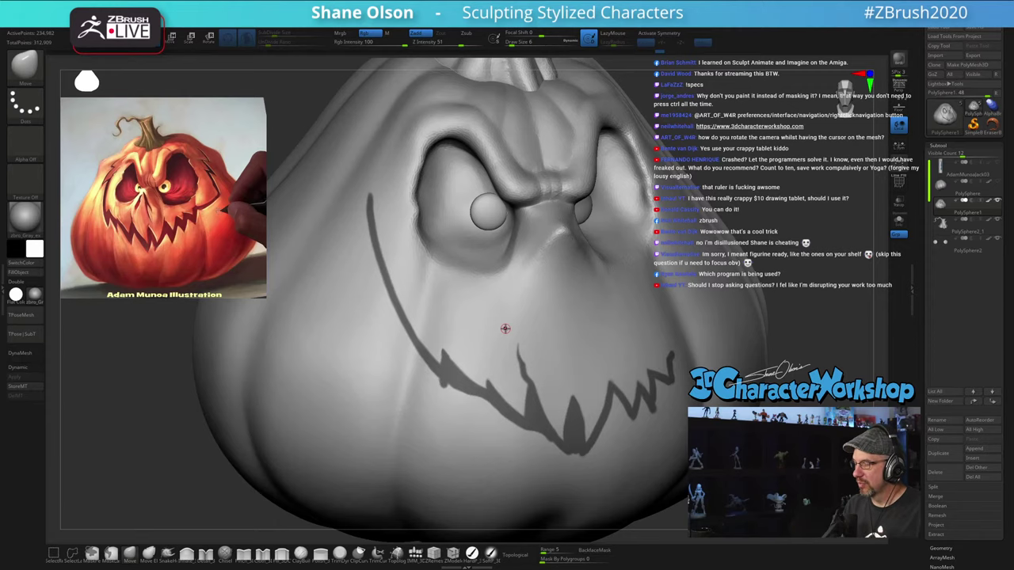
alt+right_drag(459, 321, 505, 396)
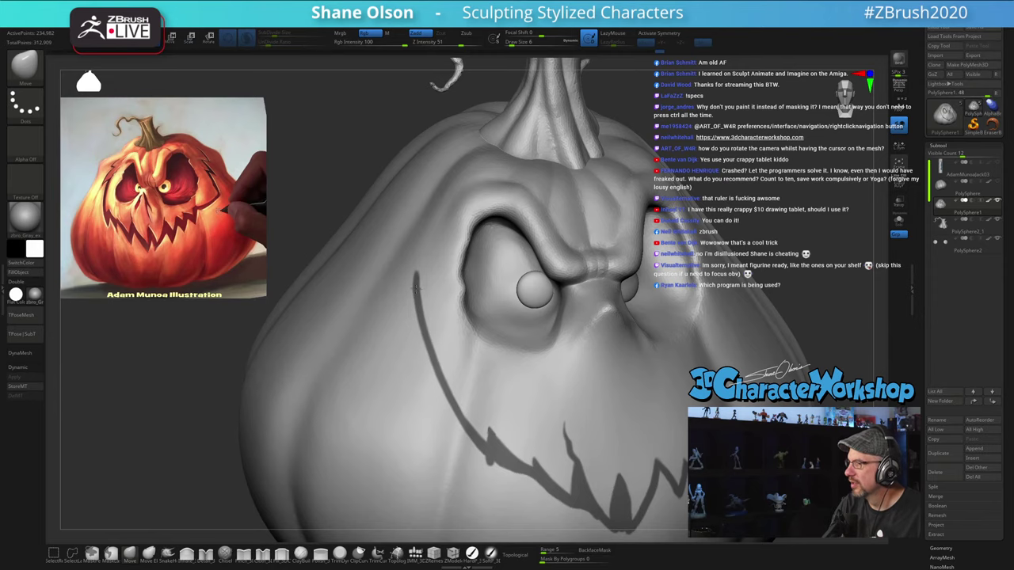
right_drag(416, 288, 448, 284)
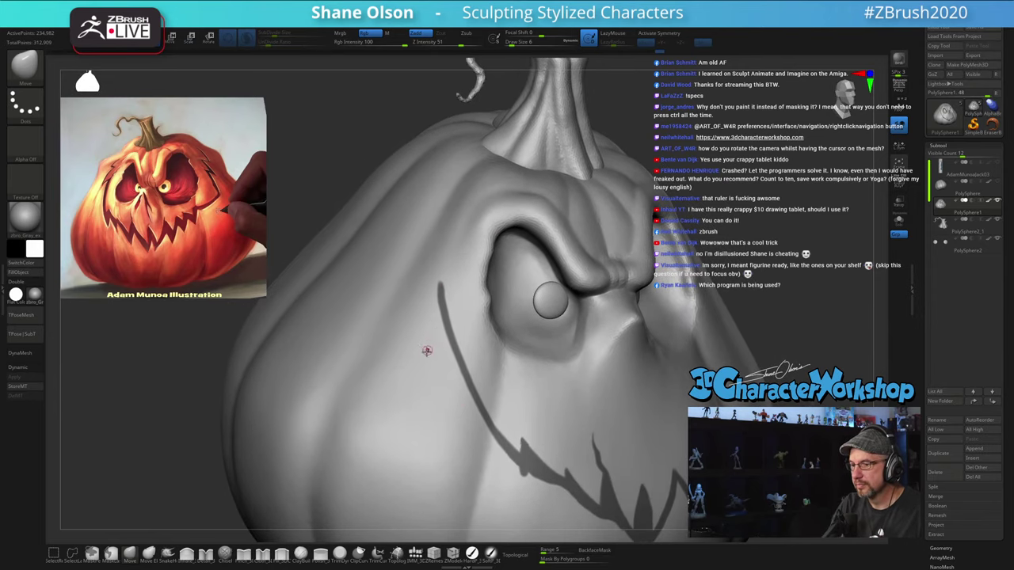
ctrl+drag(446, 323, 434, 331)
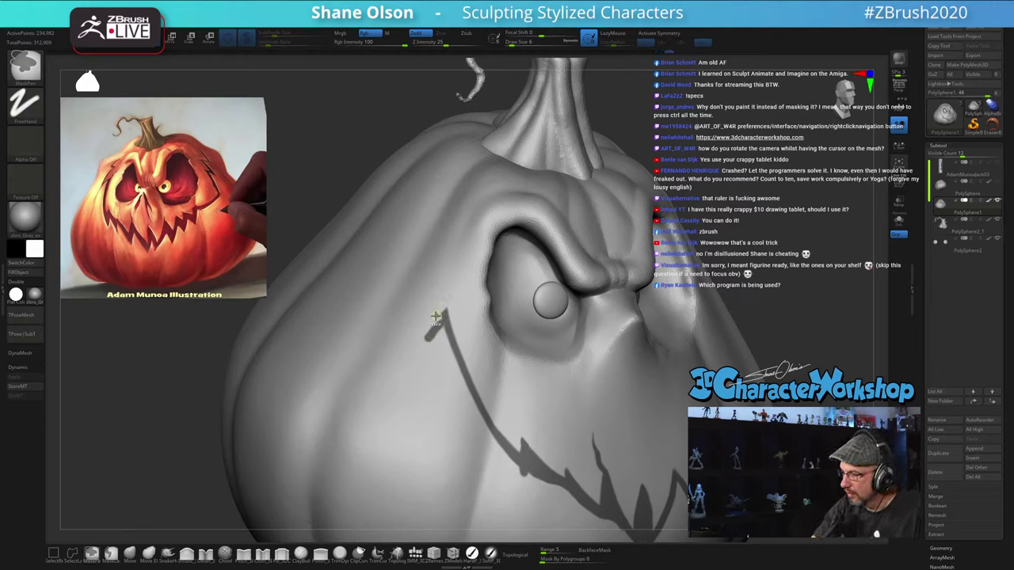
ctrl+alt+drag(441, 317, 426, 330)
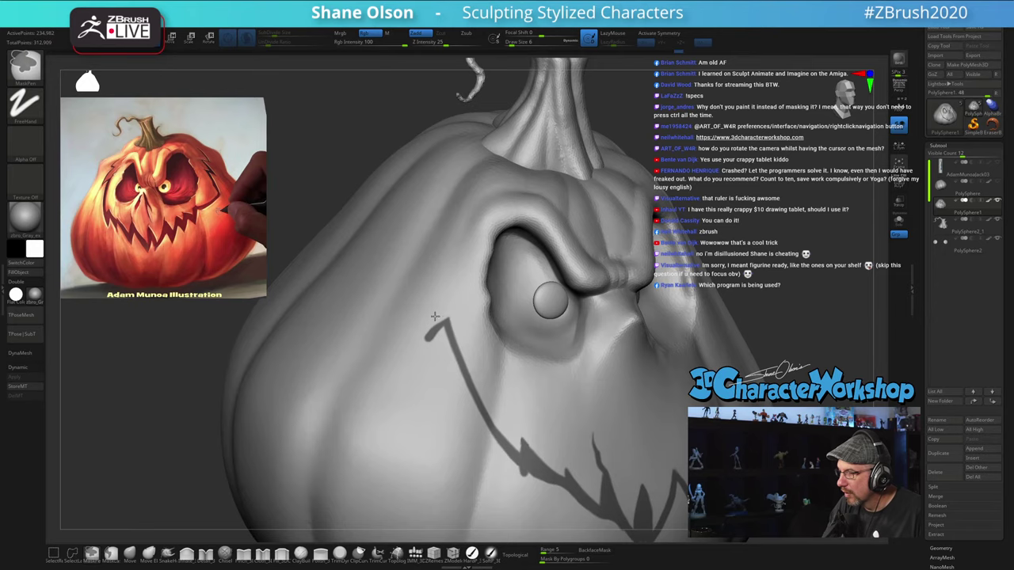
Step: Erase around the end of the short hook to taper it into a point
alt+right_drag(460, 340, 449, 393)
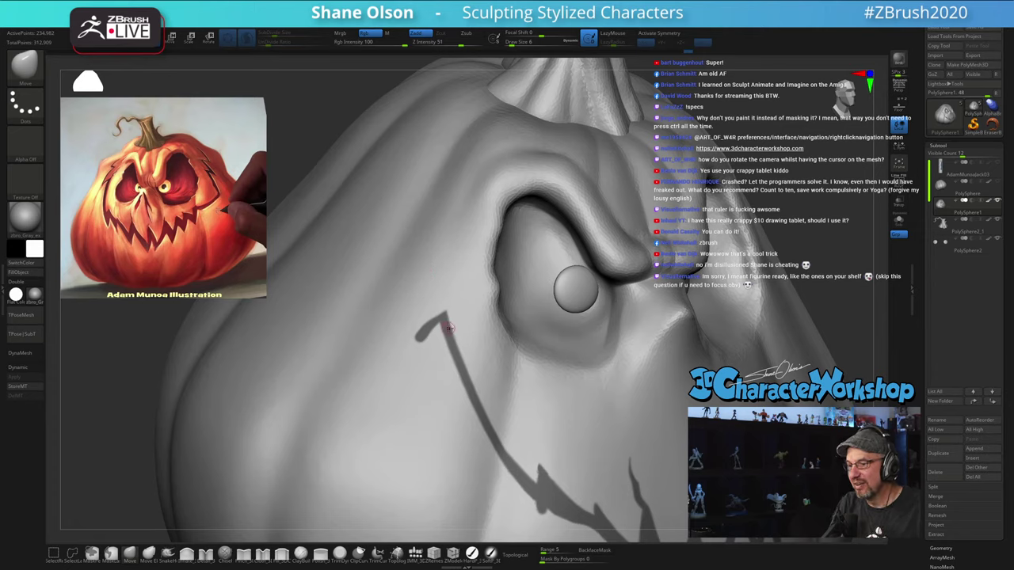
key(ctrl)
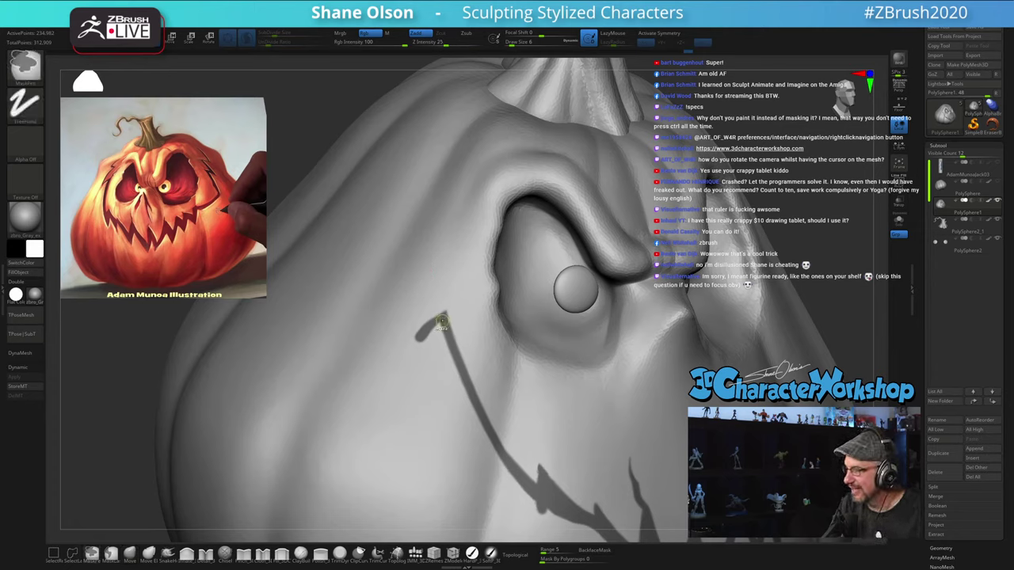
ctrl+alt+drag(434, 336, 386, 370)
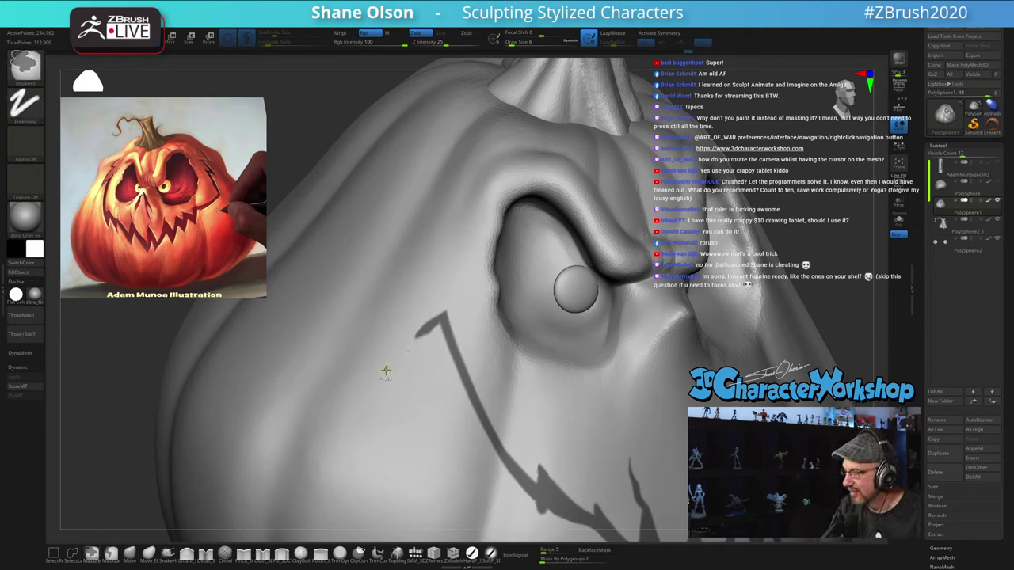
key(ctrl)
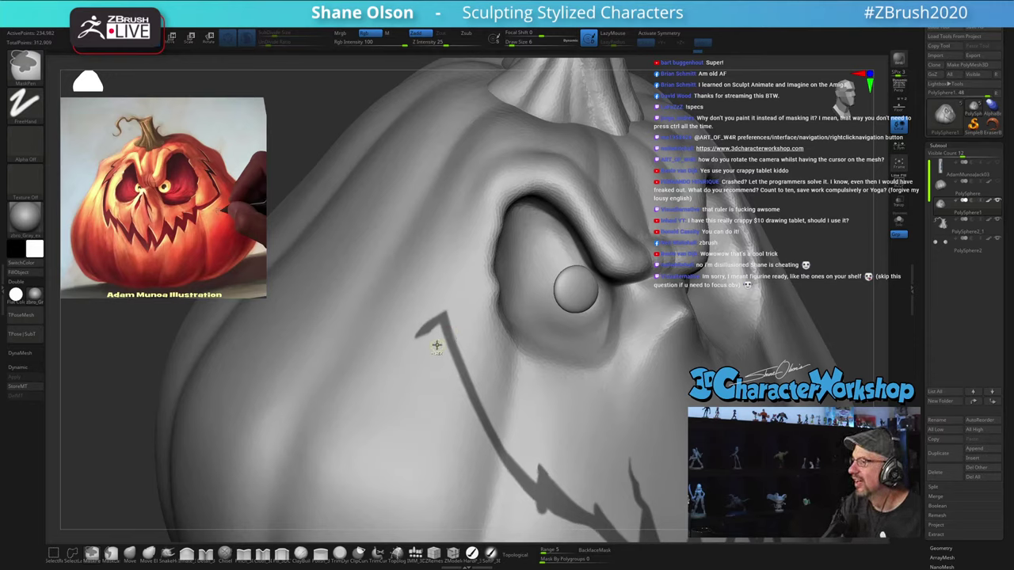
Step: Continue the mask from the hook upward as a jagged zigzag along the outer side of the left eye socket
ctrl+drag(436, 333, 412, 358)
key(ctrl+z)
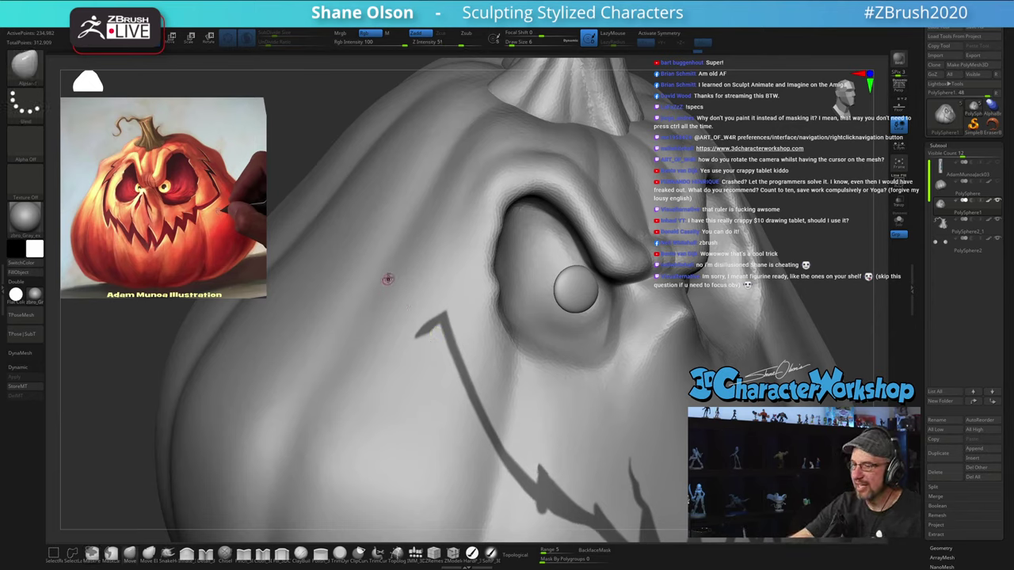
key(ctrl)
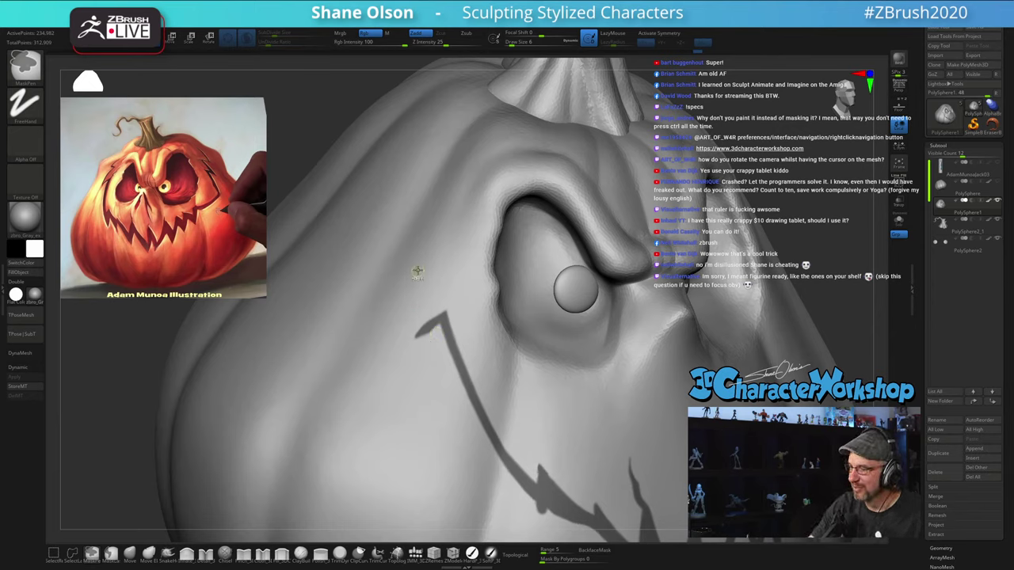
ctrl+drag(417, 253, 410, 341)
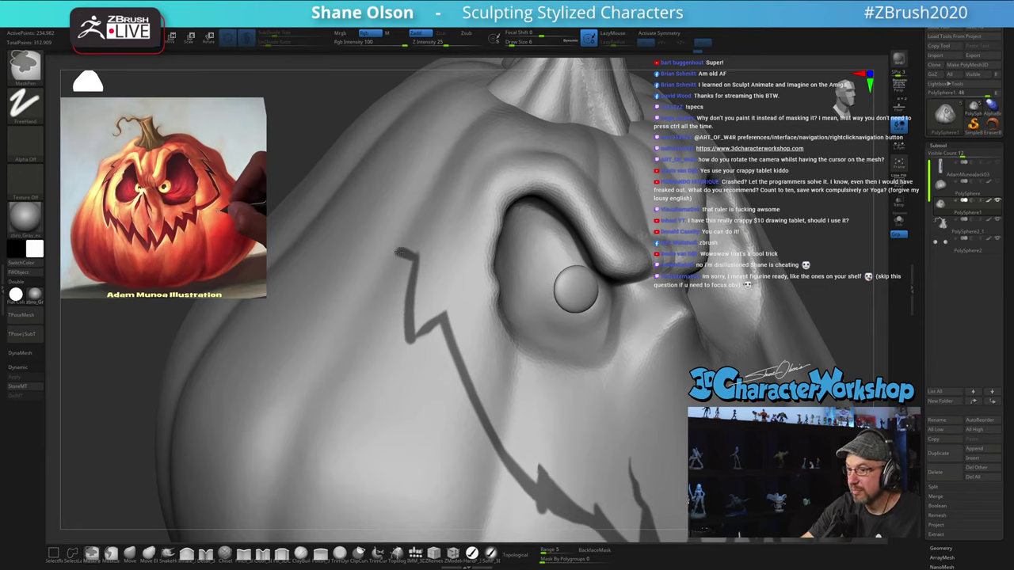
mouse_move(397, 250)
ctrl+mouse_down()
mouse_move(416, 255)
mouse_move(412, 212)
mouse_move(399, 249)
ctrl+mouse_up()
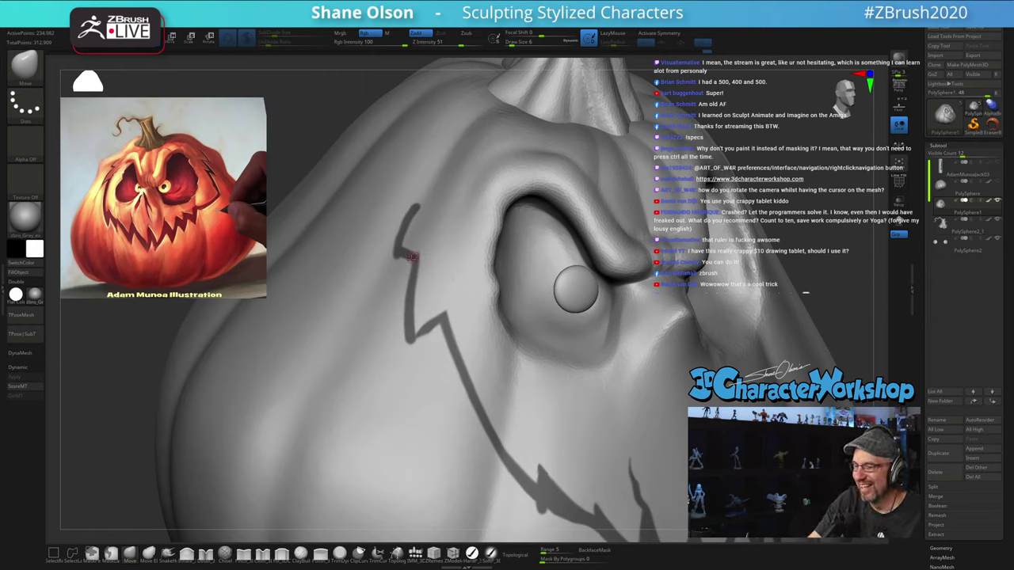
Step: Sharpen the zigzag's corners beside the left eye using draw size 3, undoing the stray stroke below the lower corner
key(ctrl)
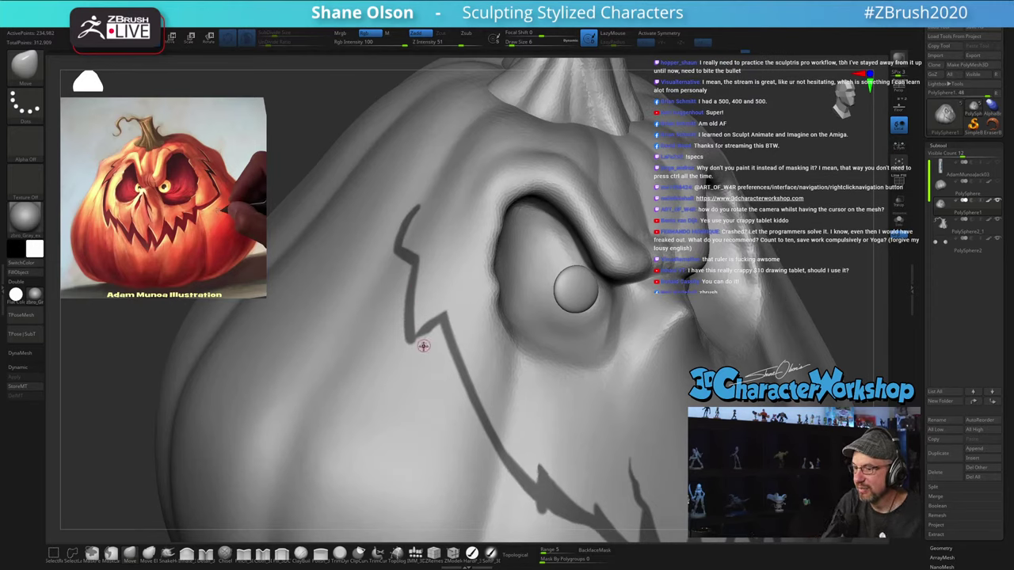
key(ctrl)
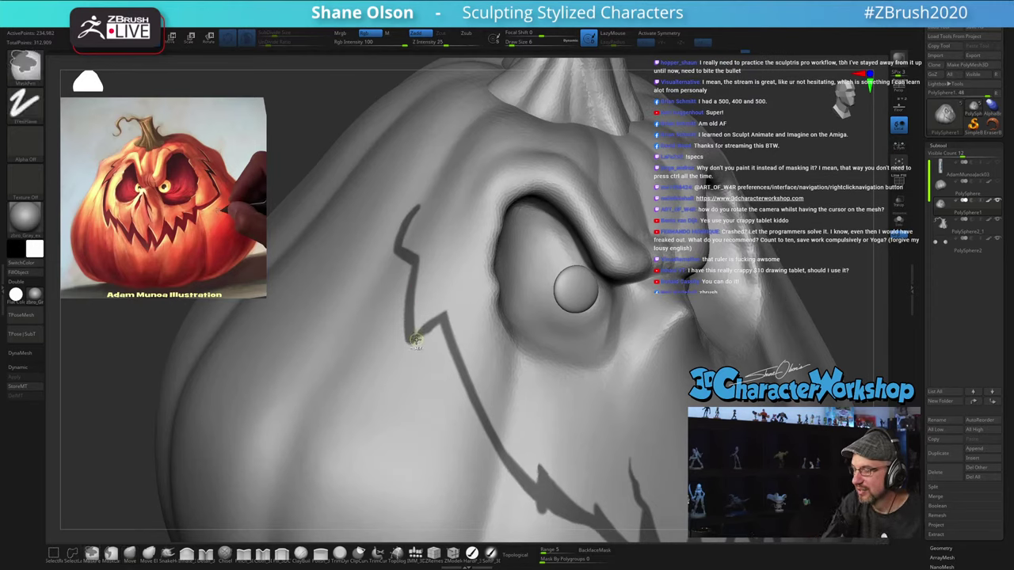
mouse_move(407, 349)
ctrl+mouse_down()
mouse_move(437, 320)
mouse_move(416, 369)
ctrl+mouse_up()
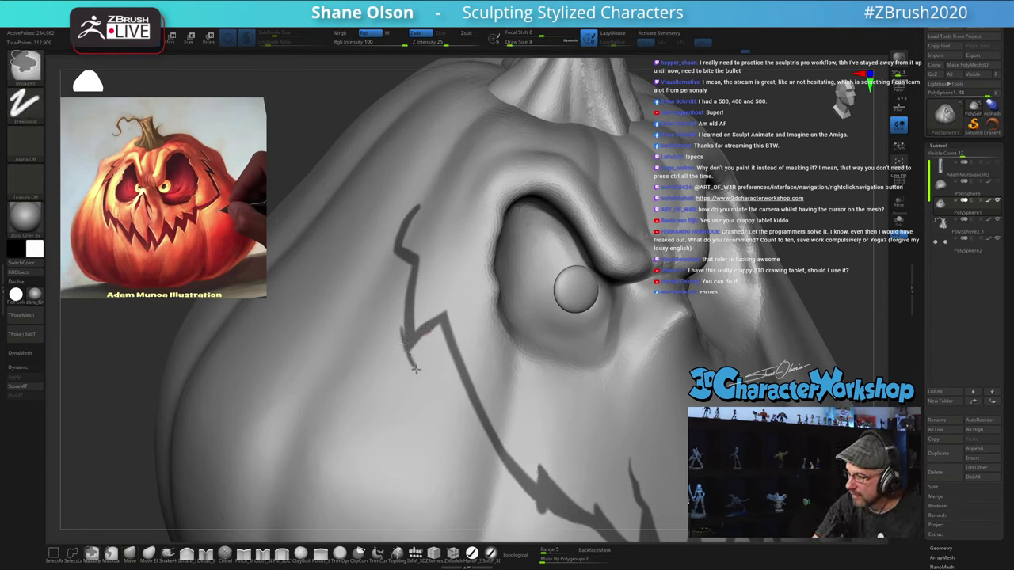
key(ctrl+z)
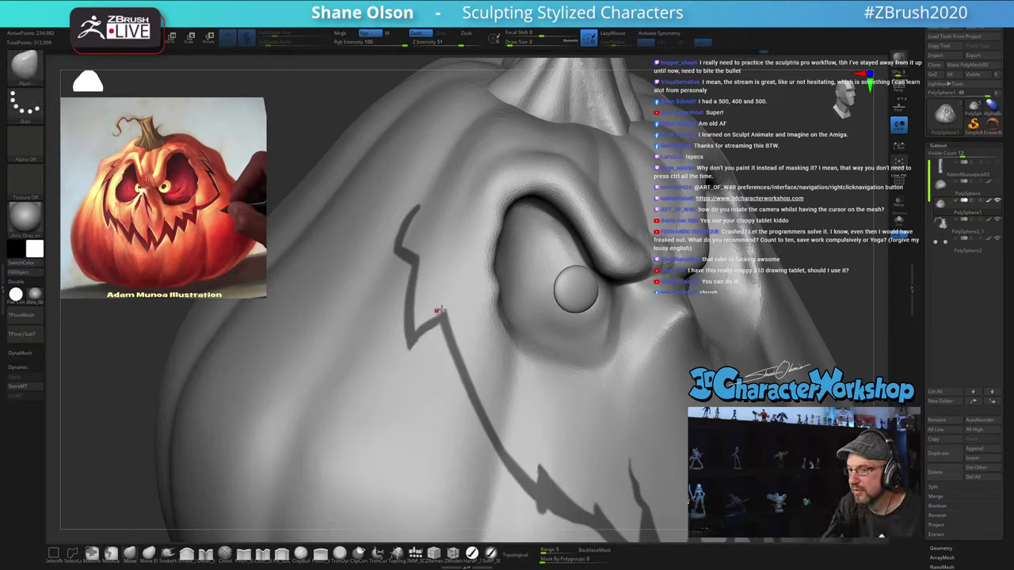
key(ctrl)
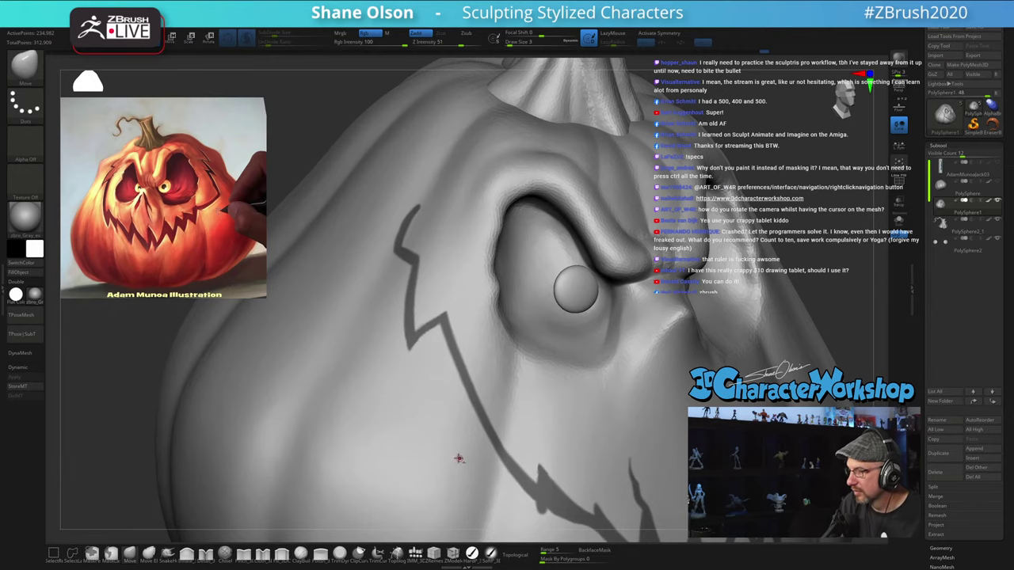
Step: Mask a downward-pointing spike along the outer edge of the left mouth line using draw size 5
ctrl+right_drag(459, 459, 445, 356)
alt+right_drag(579, 390, 499, 330)
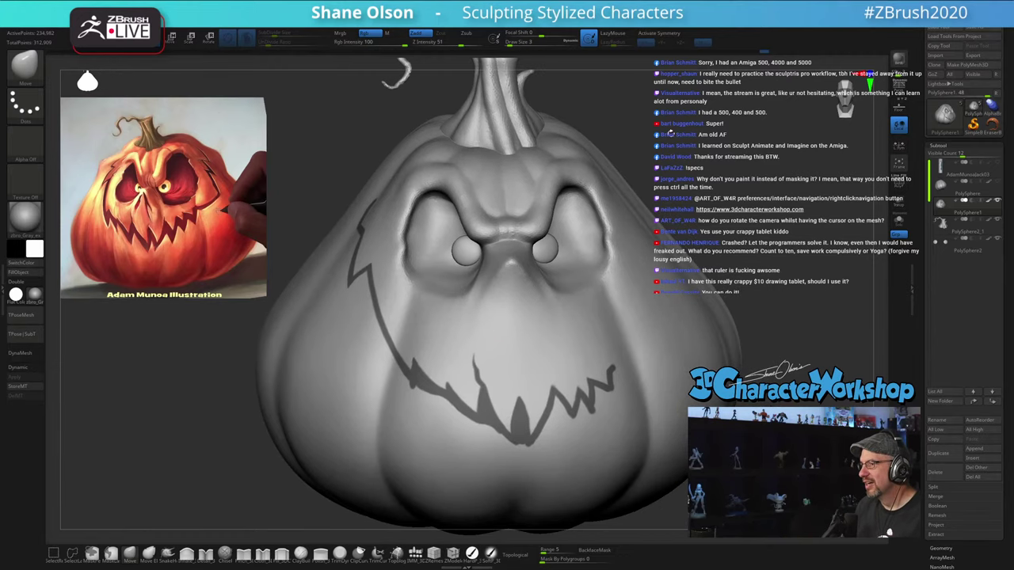
right_drag(695, 204, 694, 183)
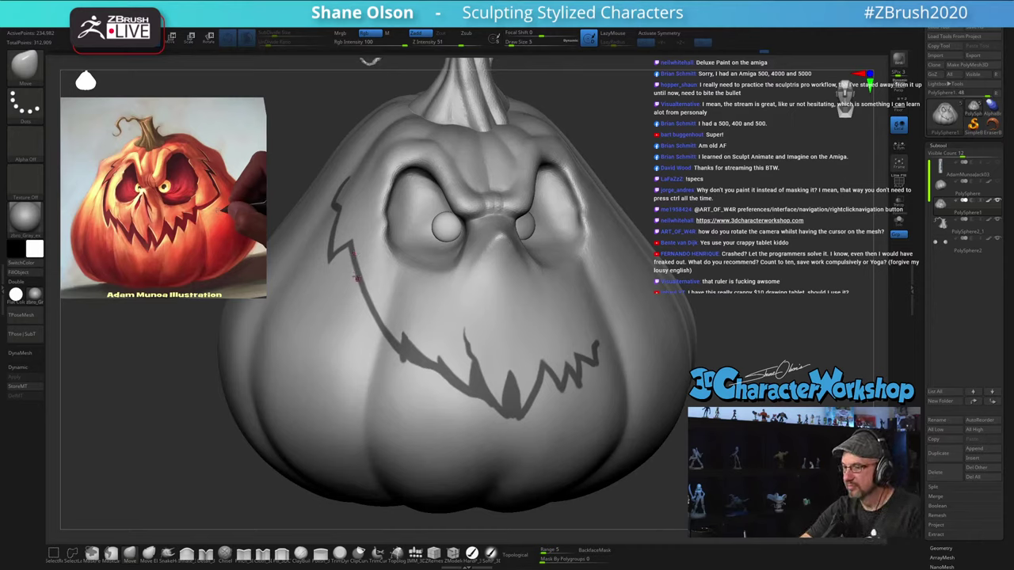
right_drag(353, 265, 348, 260)
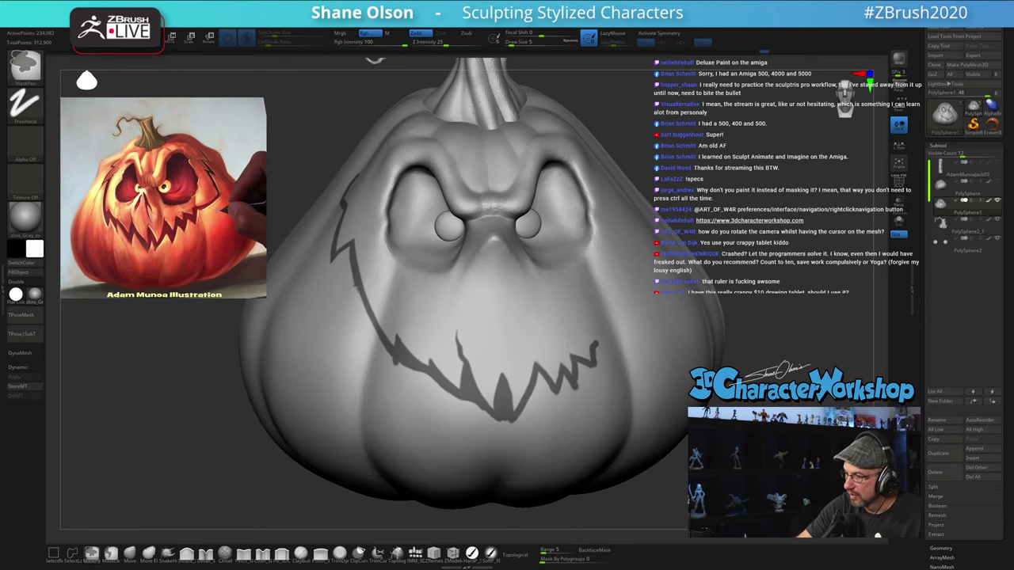
ctrl+drag(362, 307, 398, 373)
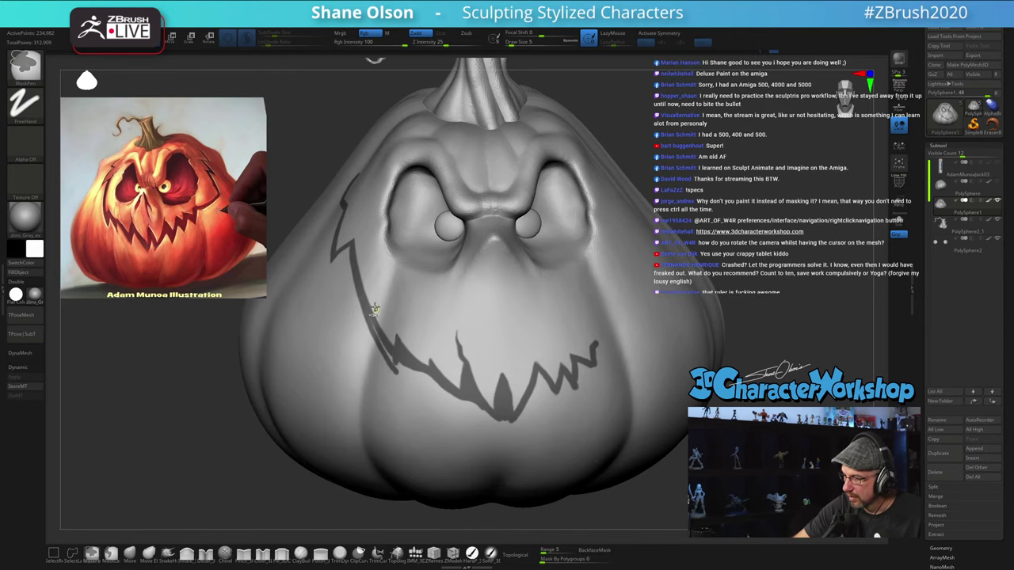
right_drag(383, 302, 371, 284)
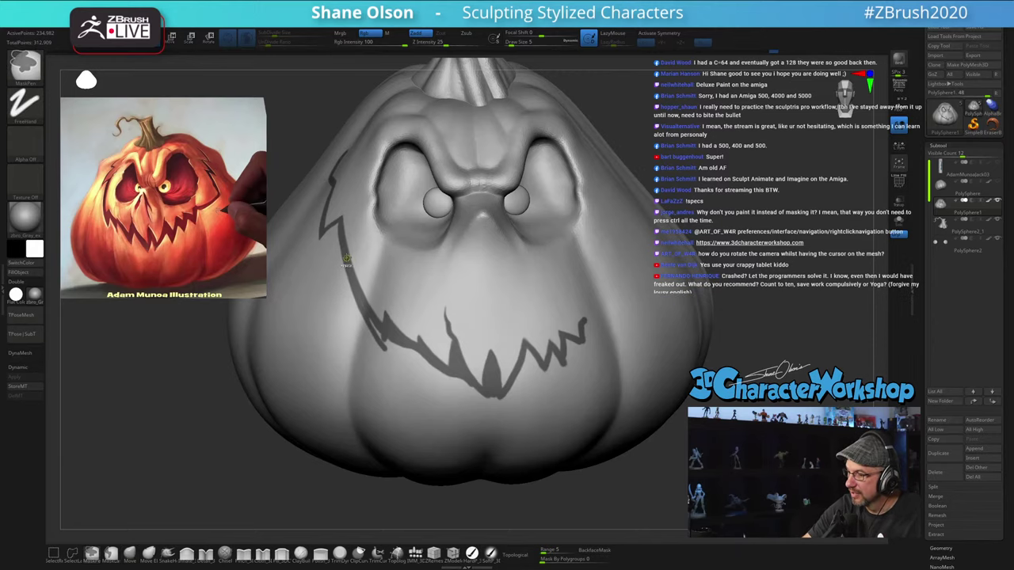
Step: Lengthen the downward spike on the outer left mouth line and sharpen its tip and edges using draw size 5
ctrl+drag(383, 342, 377, 328)
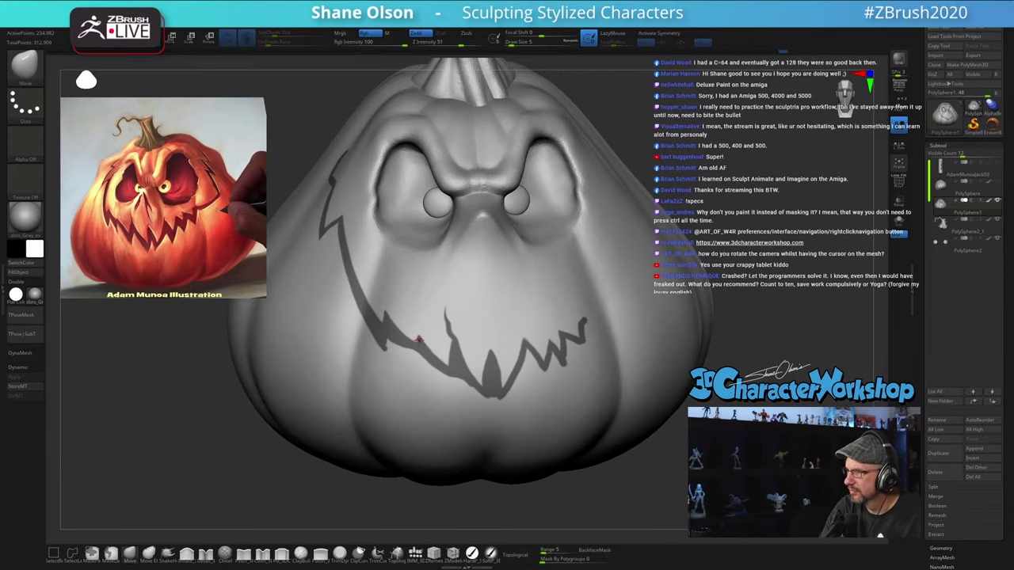
mouse_move(419, 339)
ctrl+right_down()
mouse_move(420, 364)
mouse_move(424, 329)
ctrl+right_up()
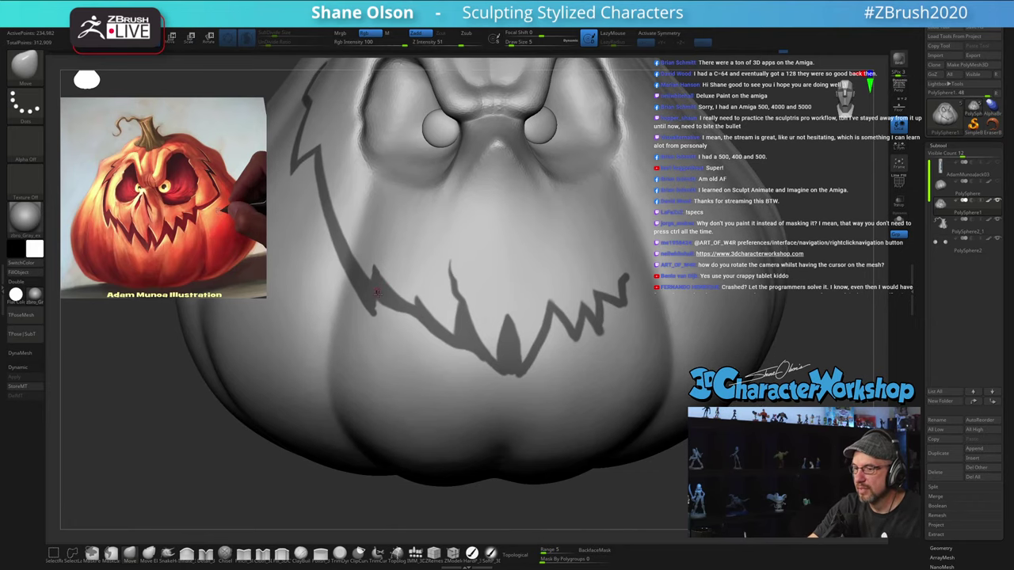
key(ctrl)
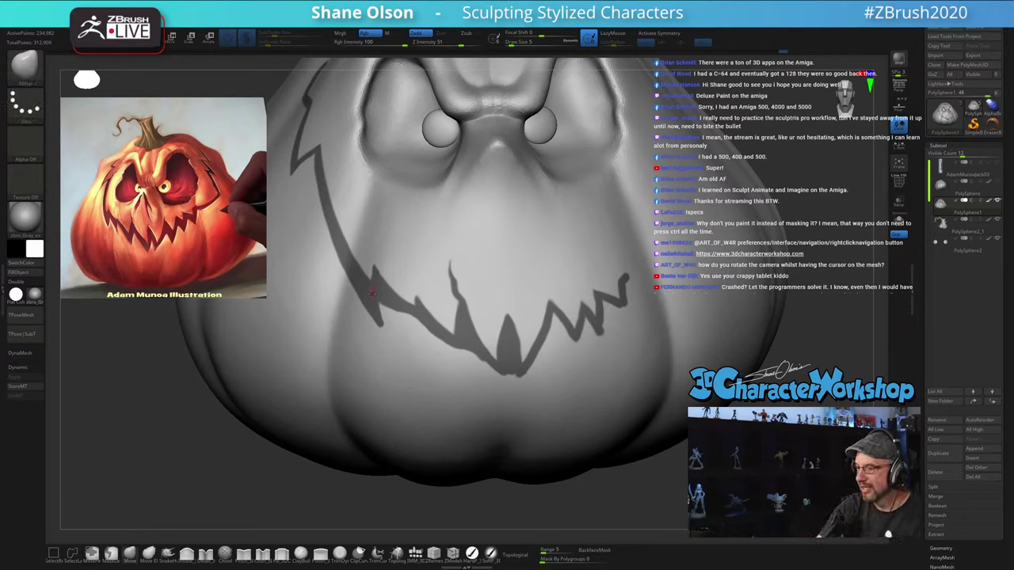
key(ctrl)
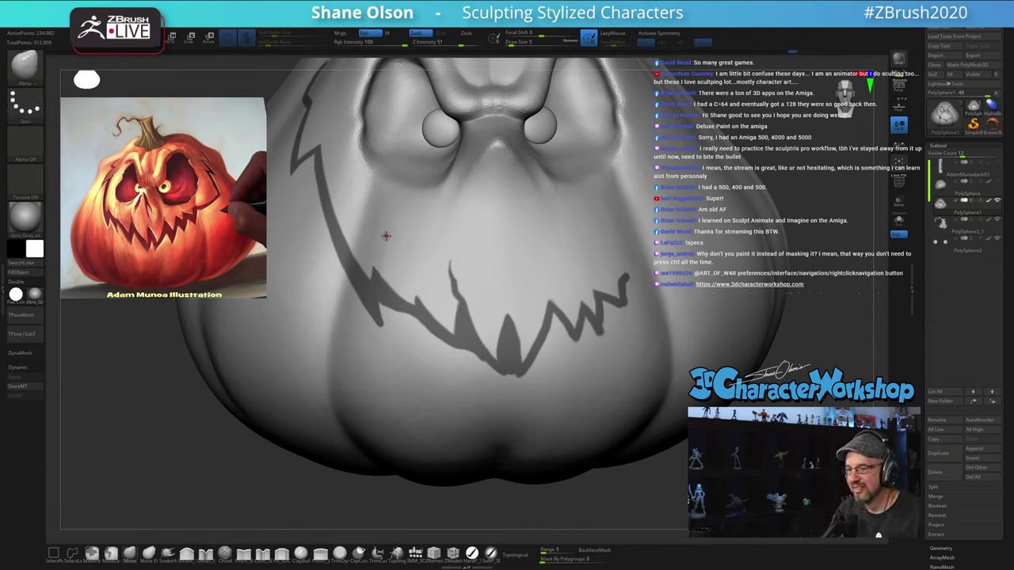
key(ctrl)
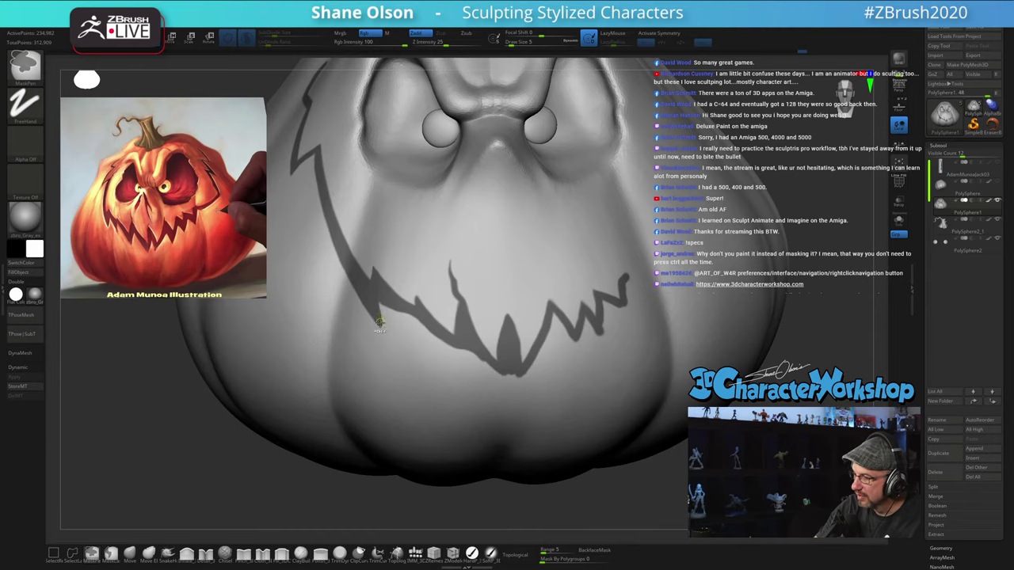
ctrl+drag(379, 301, 384, 307)
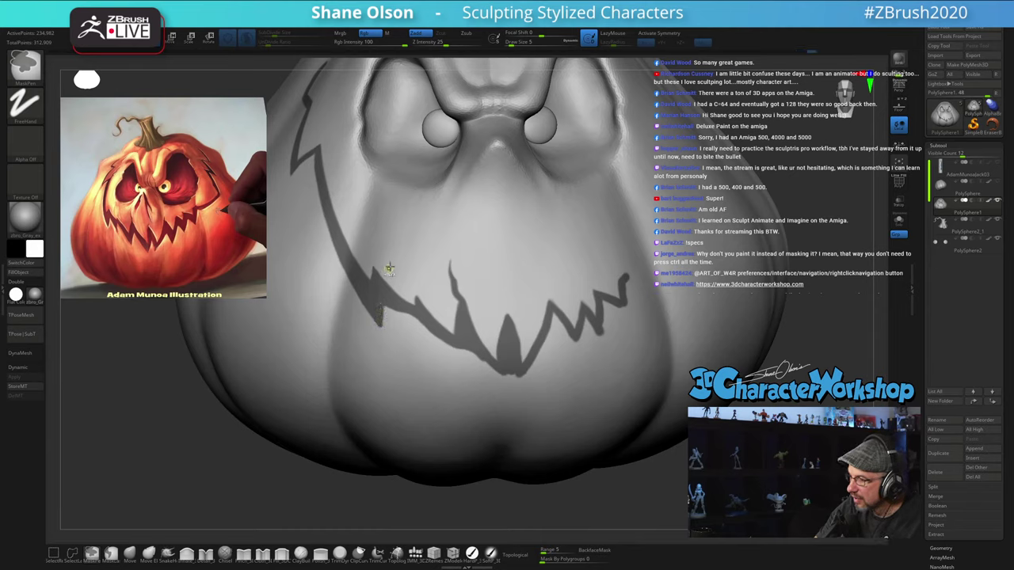
Step: Mask two more downward spikes along the lower edge of the left mouth line and sharpen their tips
key(ctrl)
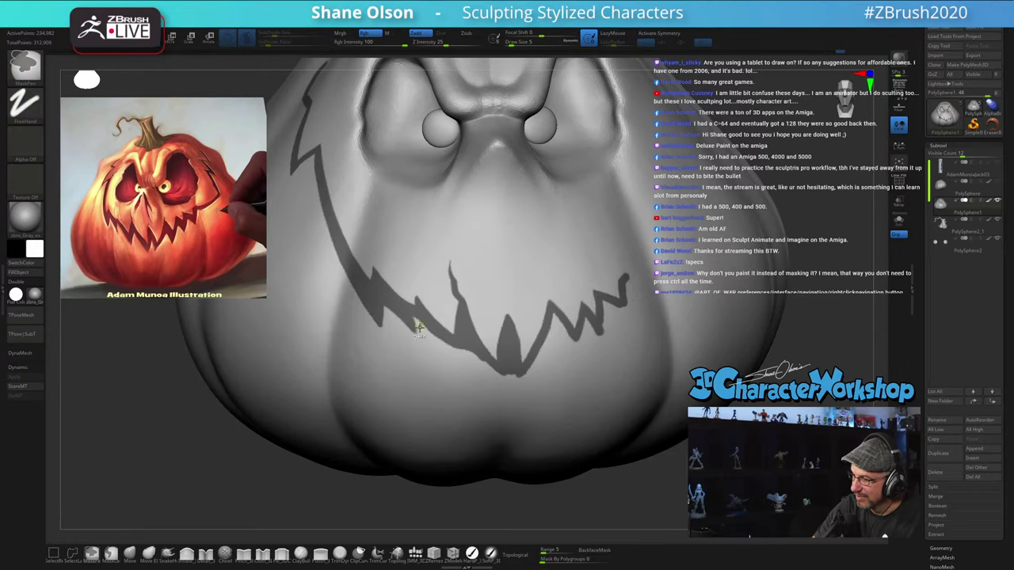
mouse_move(432, 341)
alt+right_down()
mouse_move(401, 317)
mouse_move(402, 331)
alt+right_up()
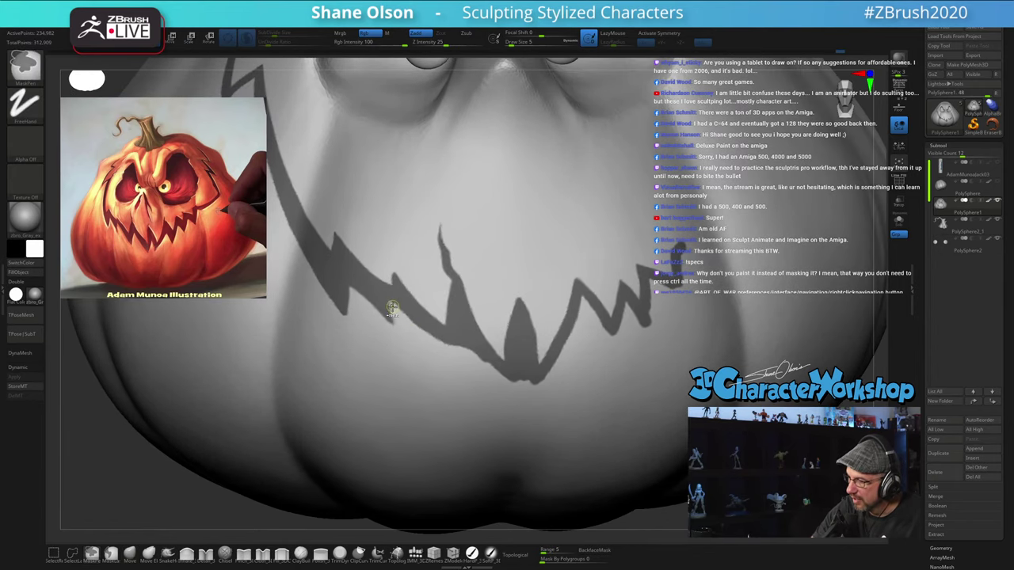
ctrl+alt+drag(393, 307, 392, 299)
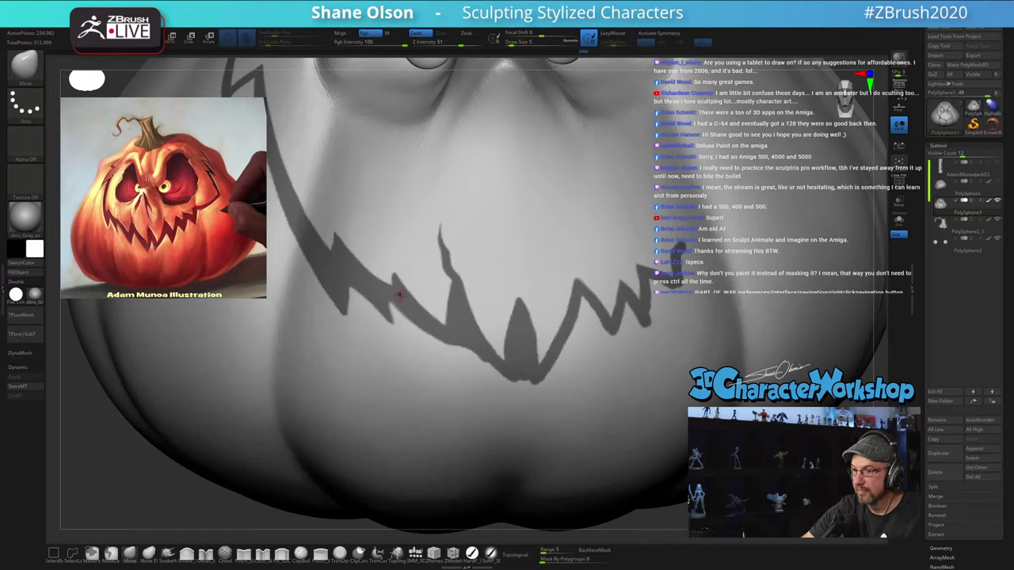
mouse_move(400, 306)
ctrl+mouse_down()
mouse_move(436, 334)
mouse_move(450, 363)
mouse_move(443, 344)
ctrl+mouse_up()
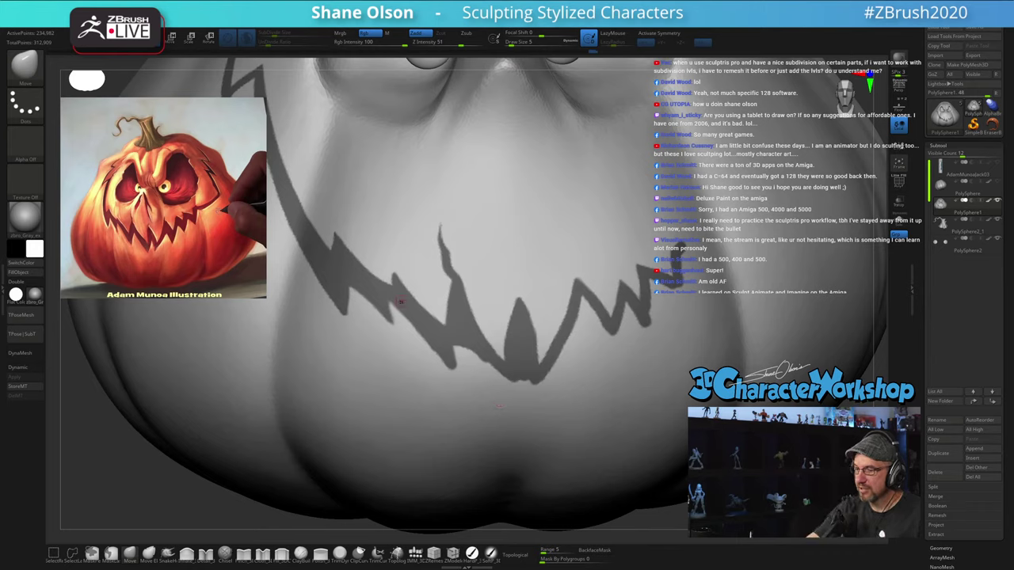
key(ctrl)
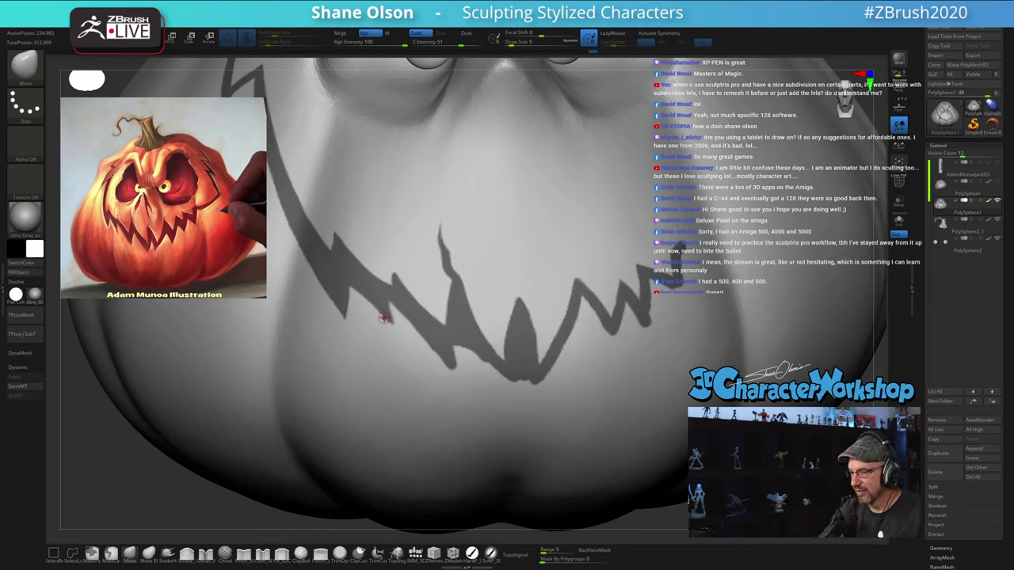
ctrl+drag(455, 345, 452, 362)
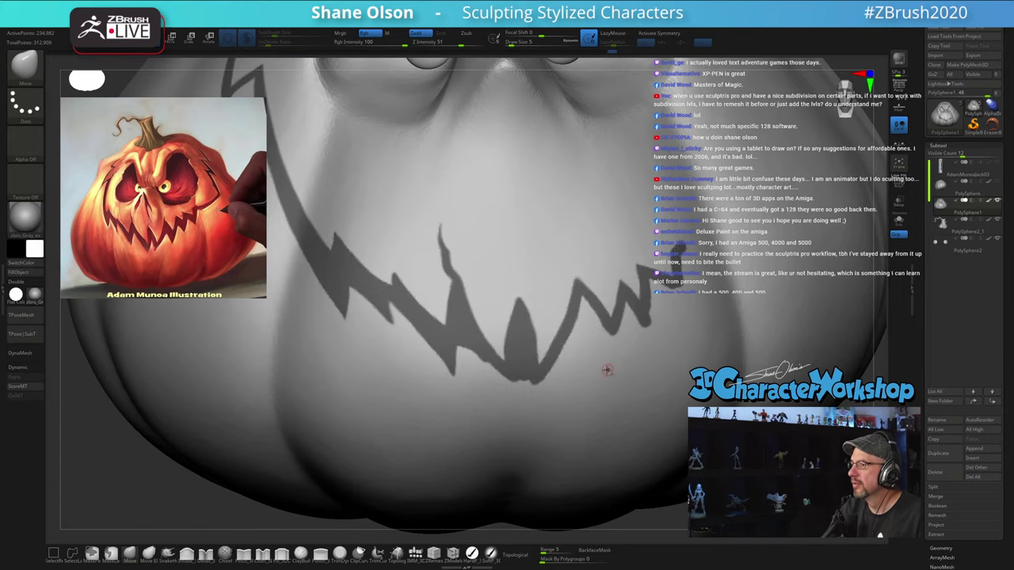
Step: Sharpen the top of the central mouth spike and mask a downward point beneath it, thickening the line that leads in from the left
right_drag(577, 360, 553, 354)
alt+right_drag(384, 270, 413, 300)
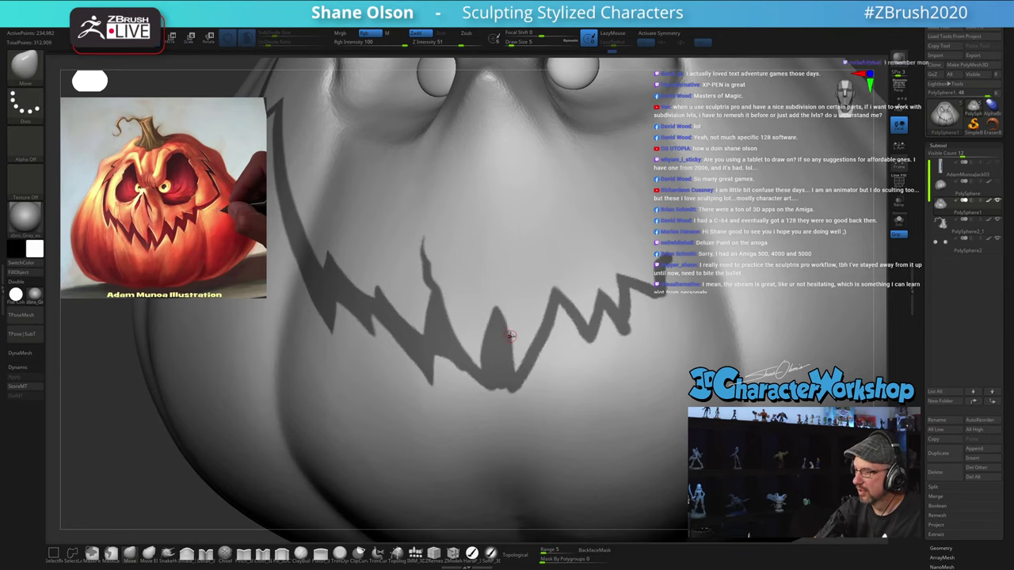
key(ctrl)
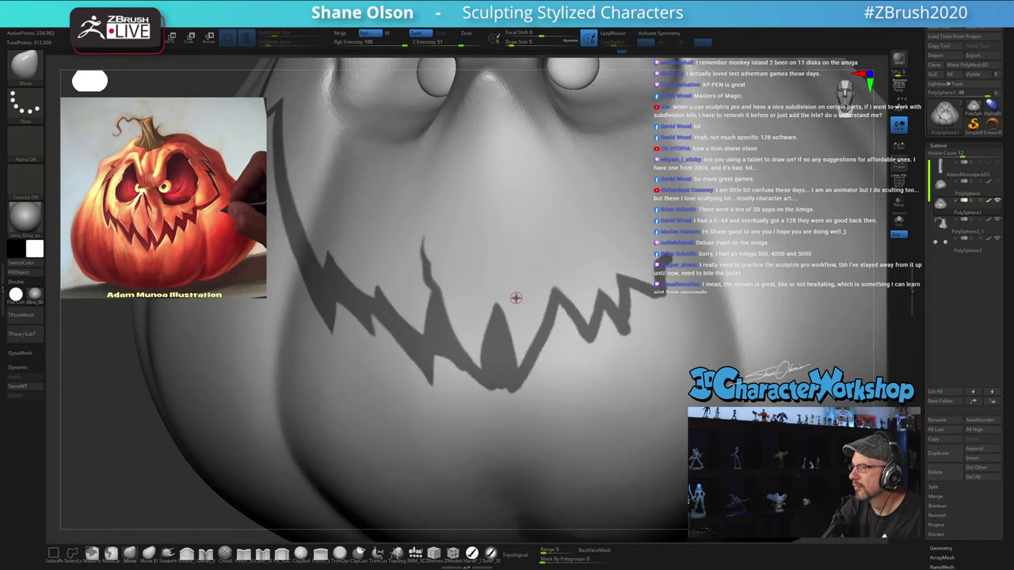
alt+right_drag(564, 395, 535, 358)
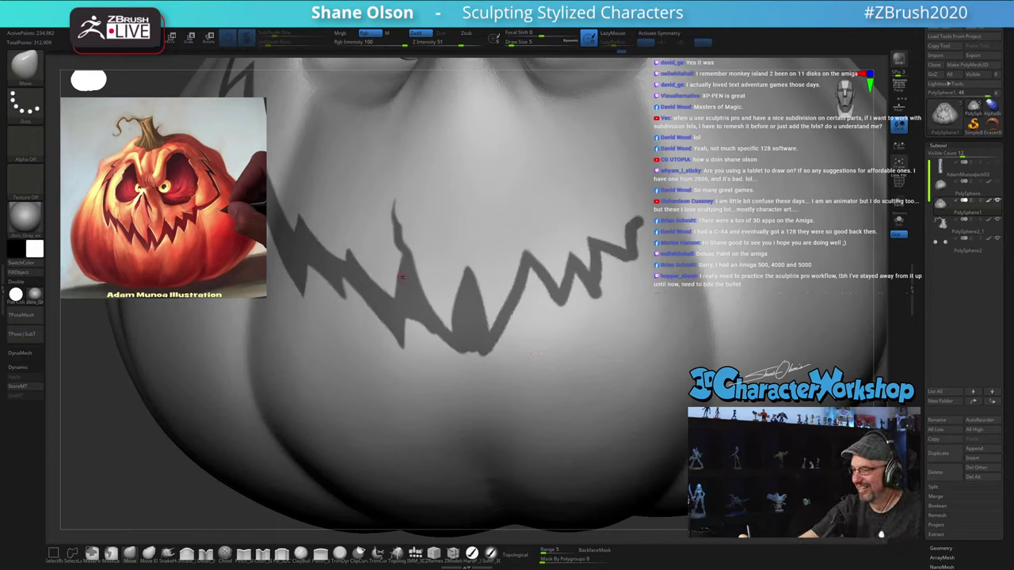
key(ctrl)
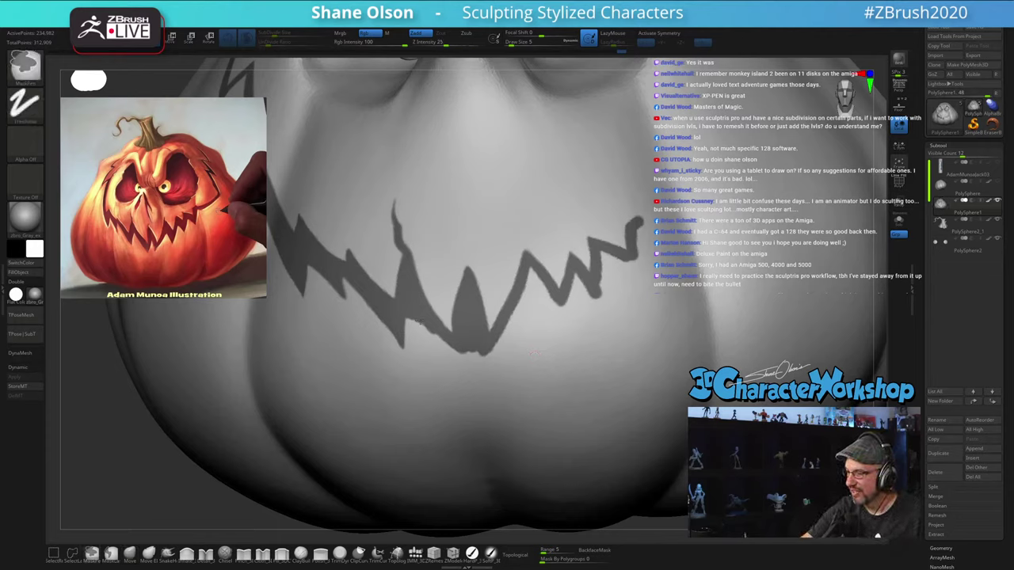
mouse_move(460, 364)
ctrl+mouse_down()
mouse_move(469, 372)
mouse_move(467, 354)
ctrl+mouse_up()
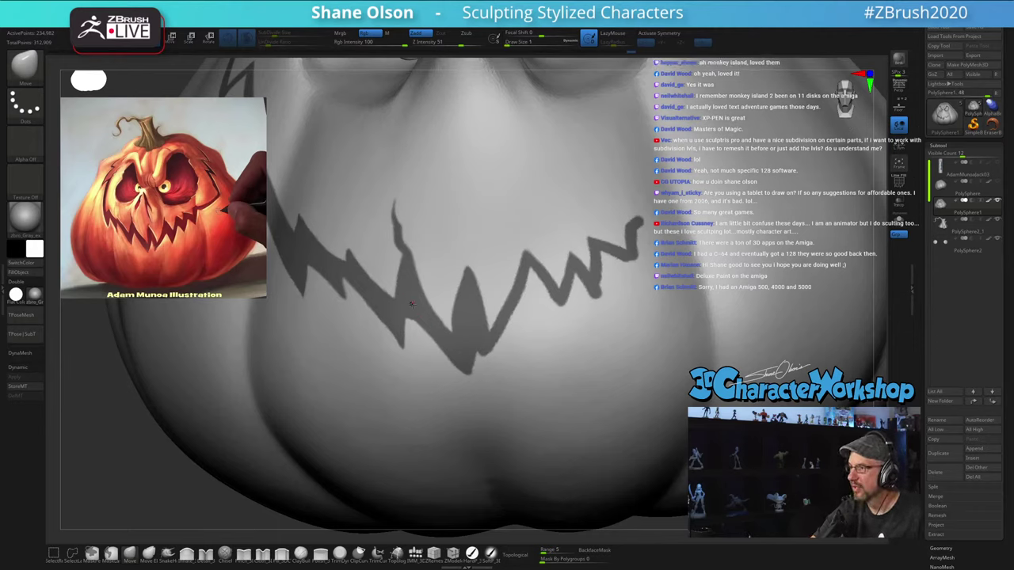
key(ctrl)
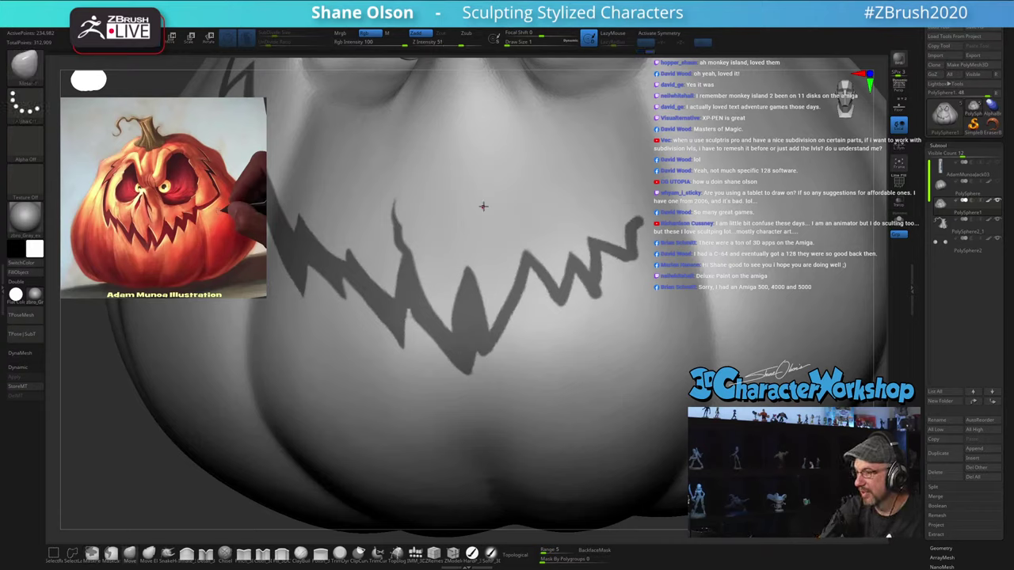
Step: Trim the right side of the central downward point and mask a second downward point beside it using draw size 2
key(ctrl)
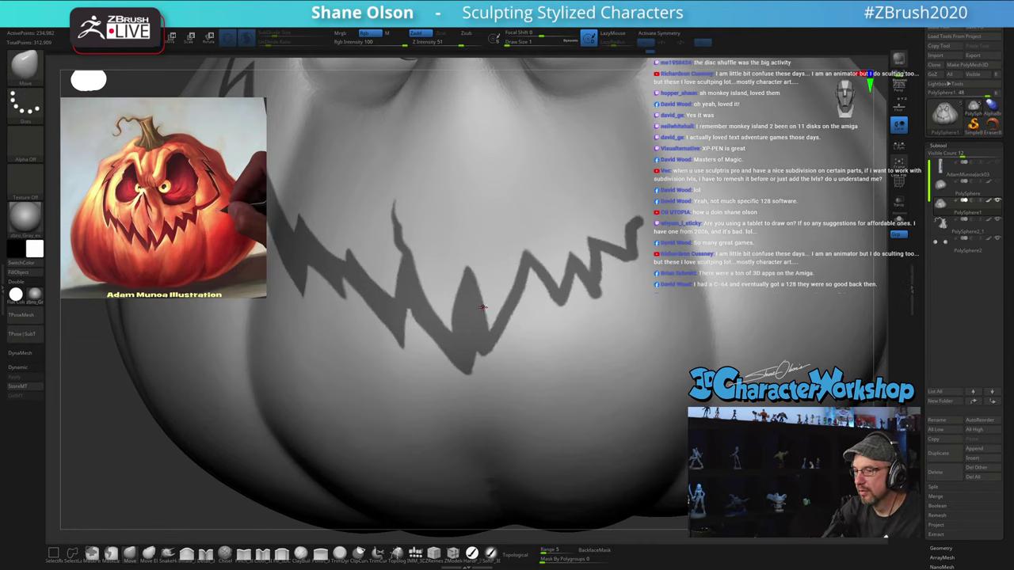
key(ctrl)
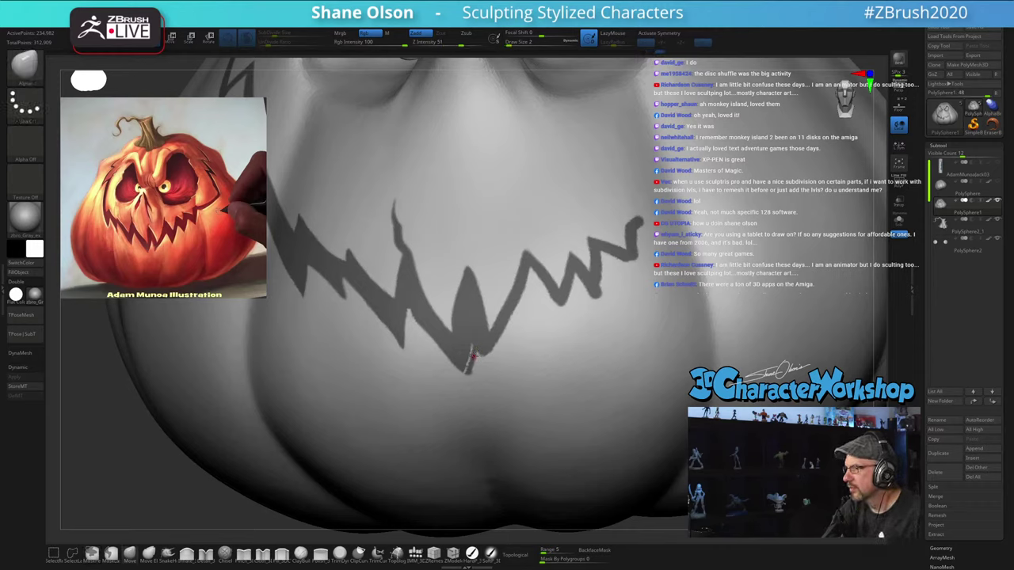
key(ctrl)
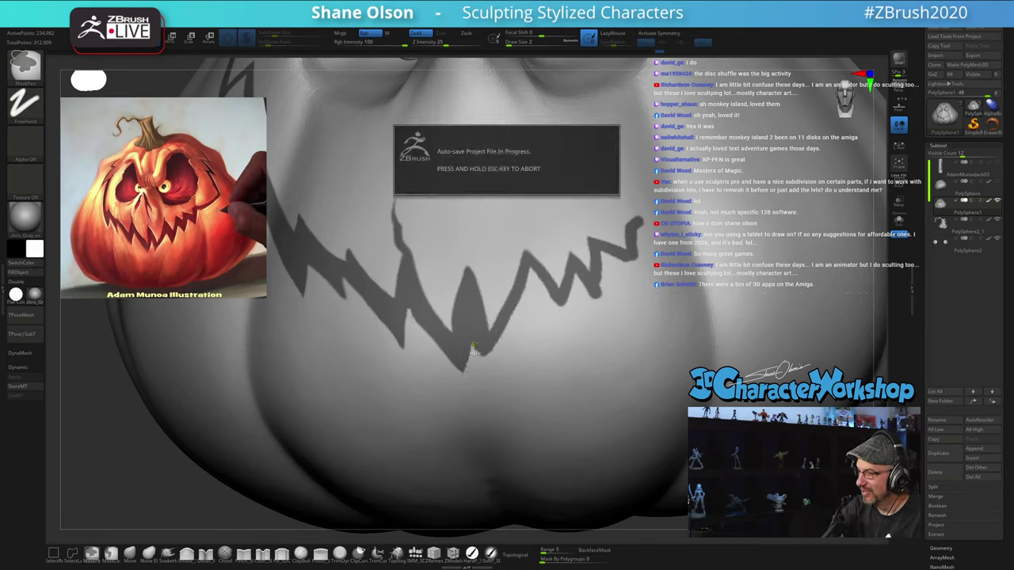
key(ctrl)
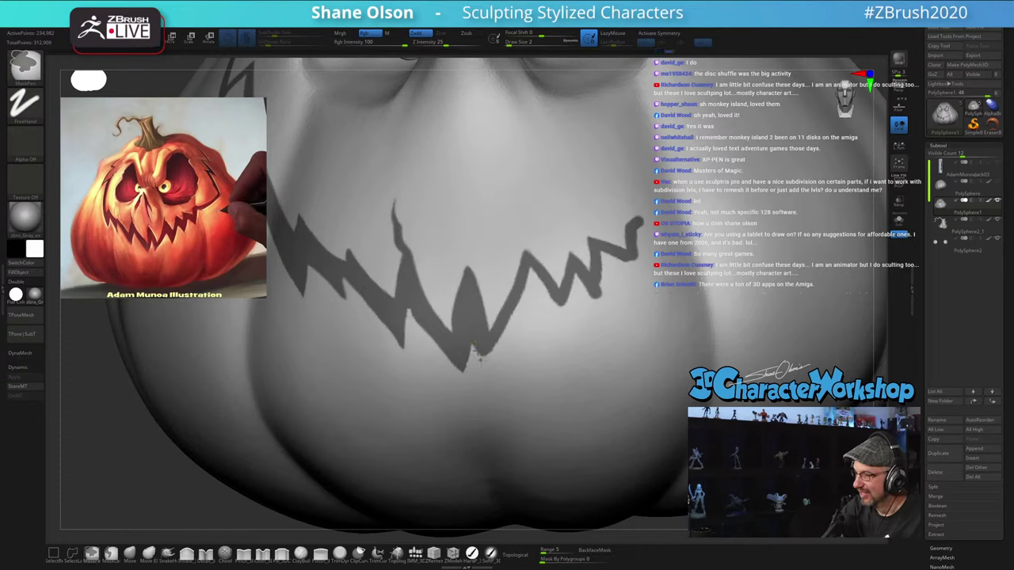
mouse_move(481, 367)
ctrl+mouse_down()
mouse_move(518, 315)
mouse_move(486, 360)
ctrl+mouse_up()
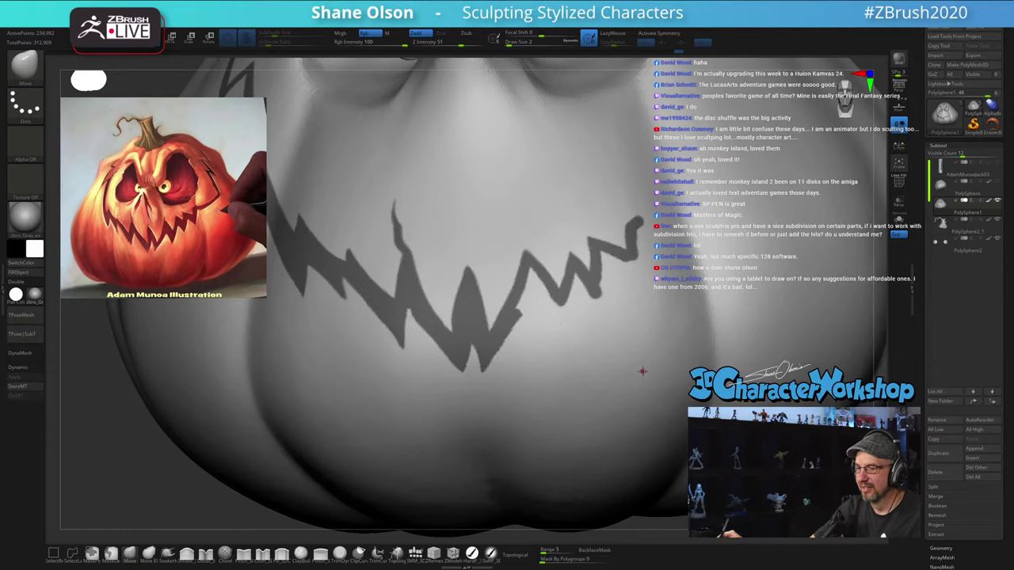
Step: Extend the tips of the central spike and the first peak to its right upward into thin points
alt+right_drag(591, 365, 566, 372)
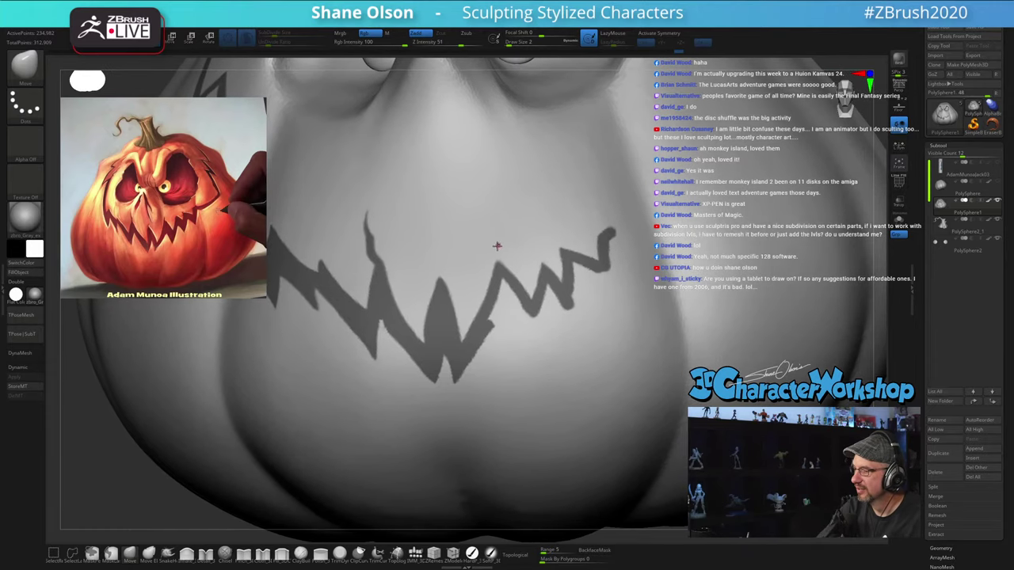
key(ctrl)
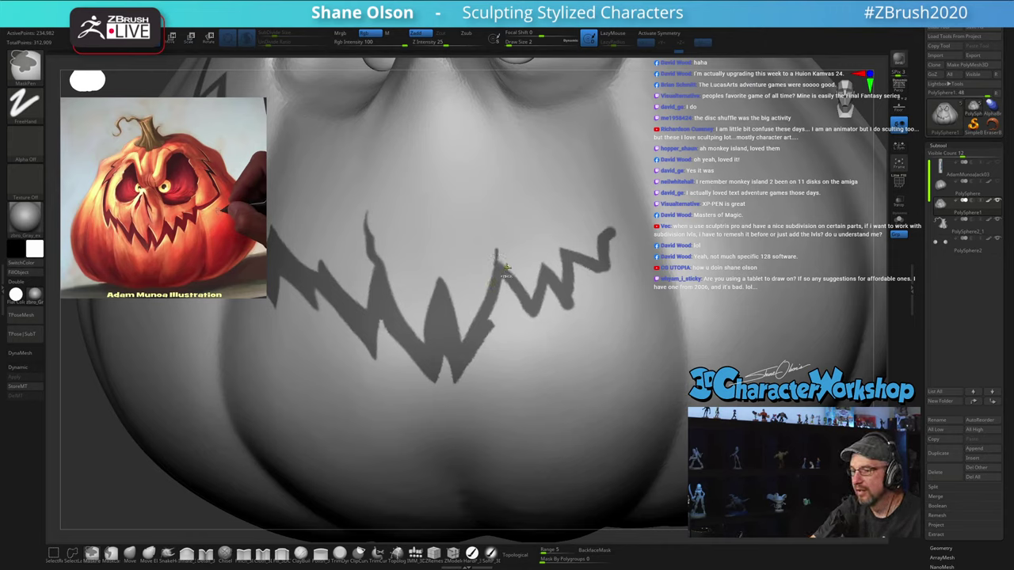
ctrl+drag(497, 248, 497, 244)
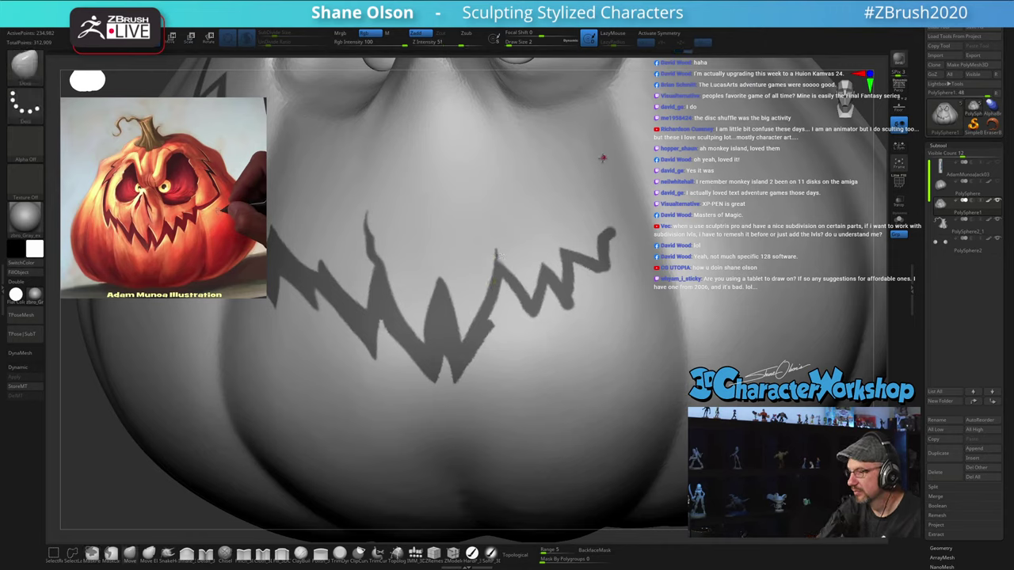
key(ctrl)
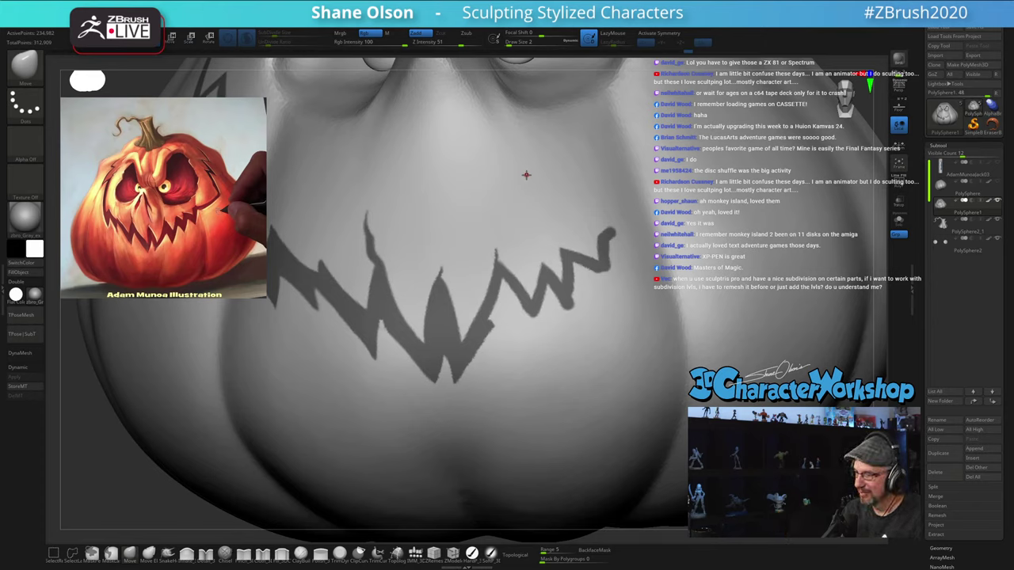
alt+right_drag(531, 372, 497, 391)
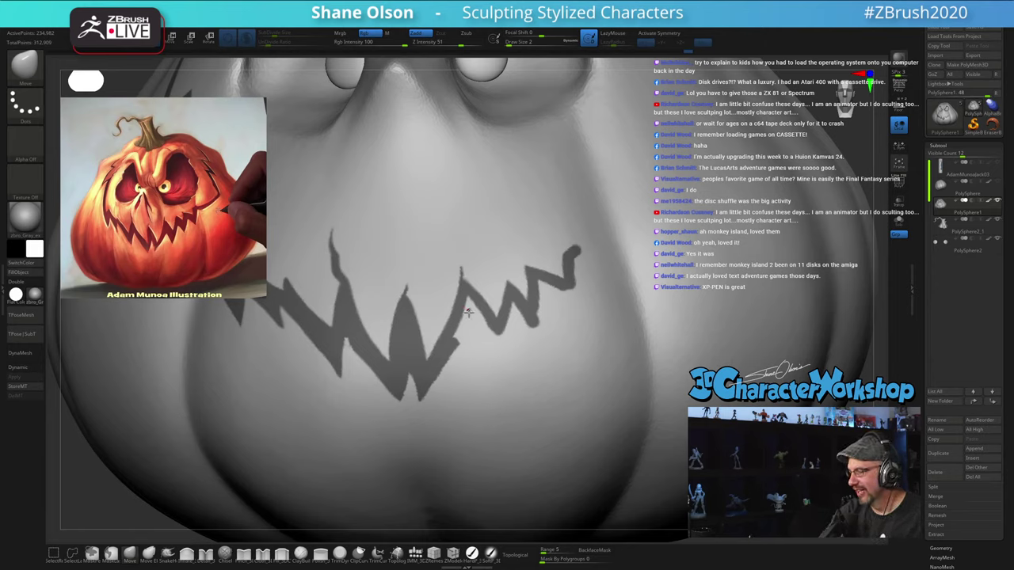
key(ctrl)
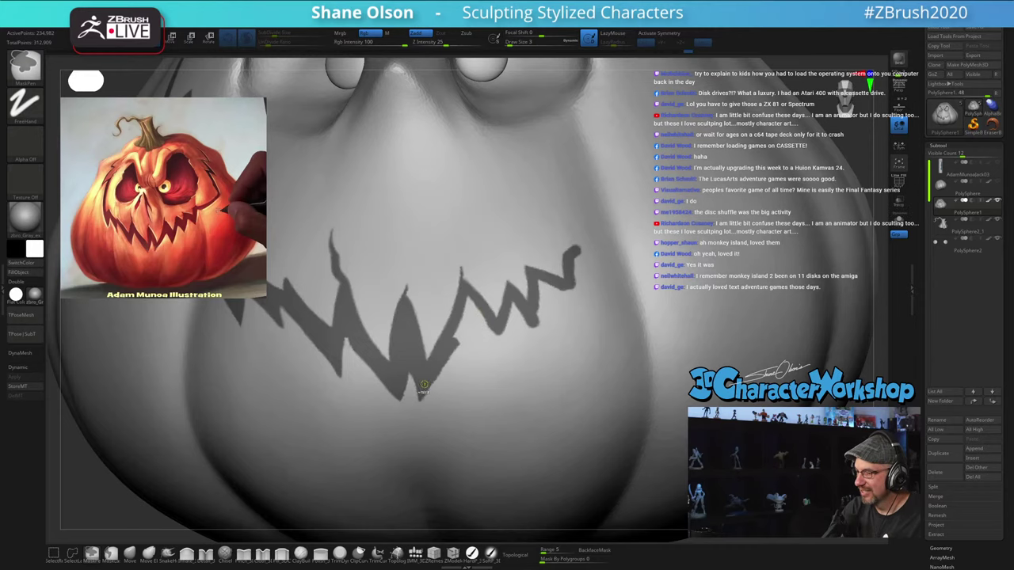
Step: Mask a thicker jagged mouth line beside the central tooth and extend its neighboring downward spike to a sharp point
ctrl+drag(423, 393, 469, 325)
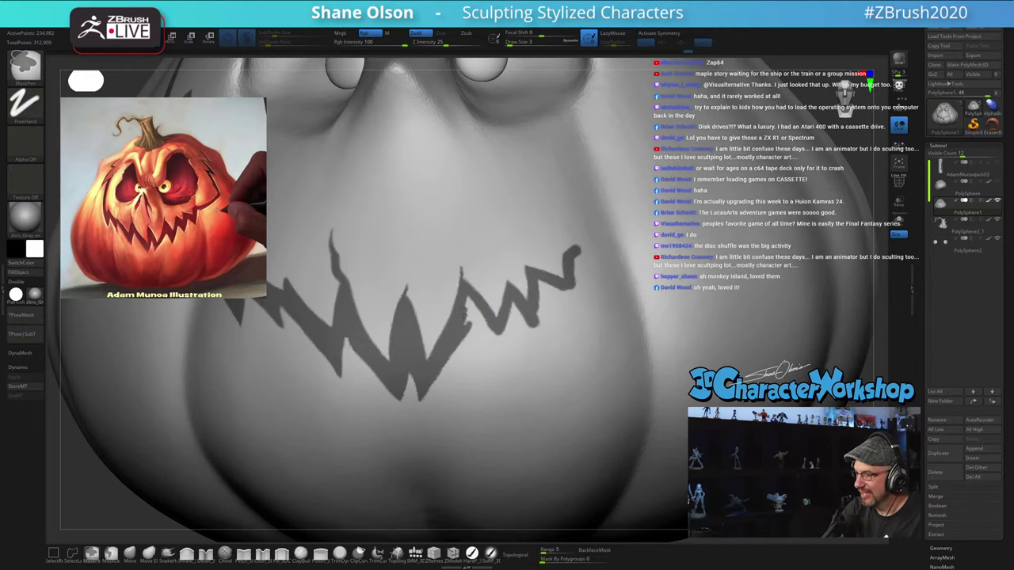
key(ctrl)
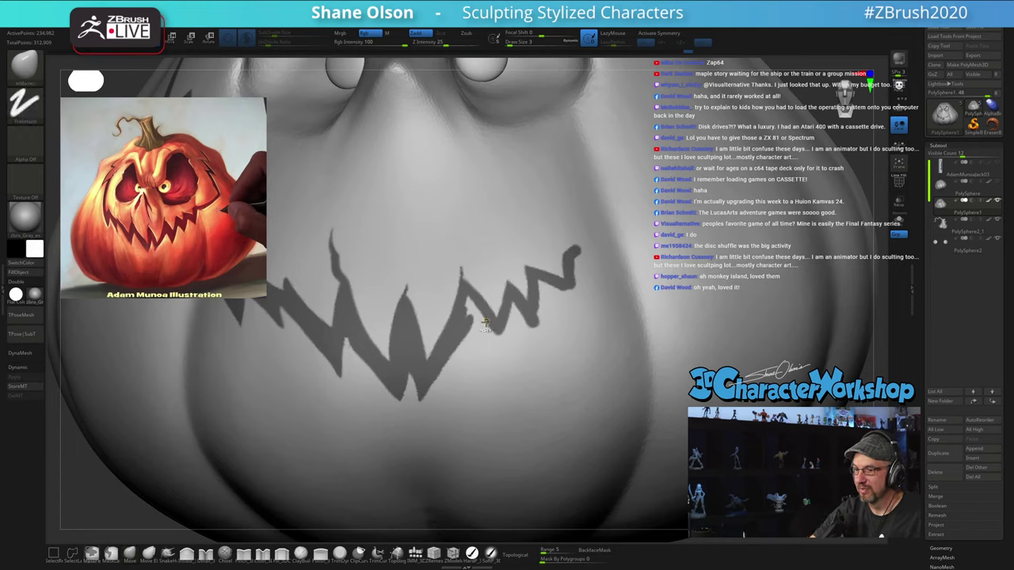
mouse_move(472, 323)
ctrl+mouse_down()
mouse_move(492, 340)
mouse_move(468, 302)
mouse_move(493, 352)
ctrl+mouse_up()
key(ctrl)
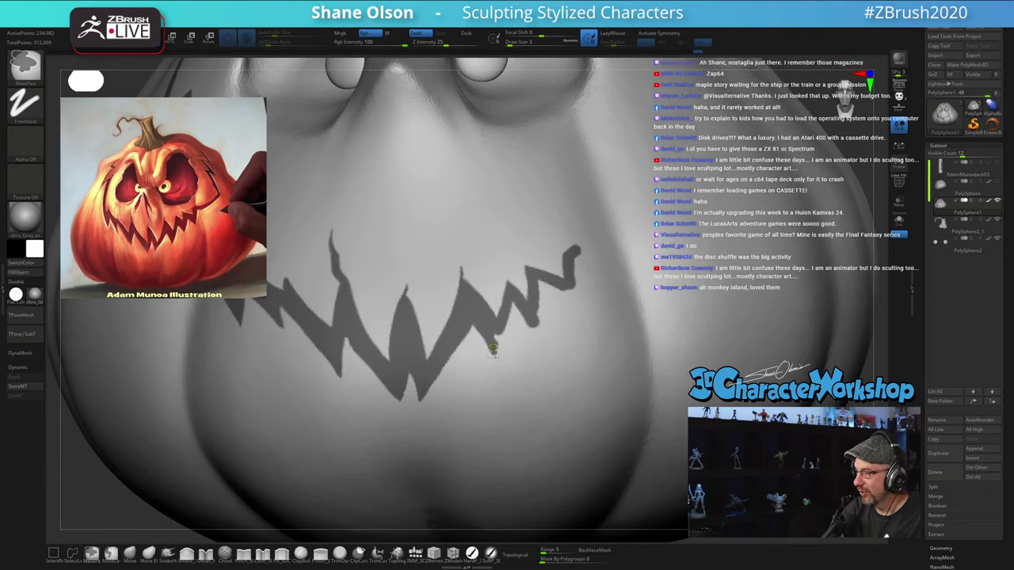
ctrl+drag(497, 351, 508, 318)
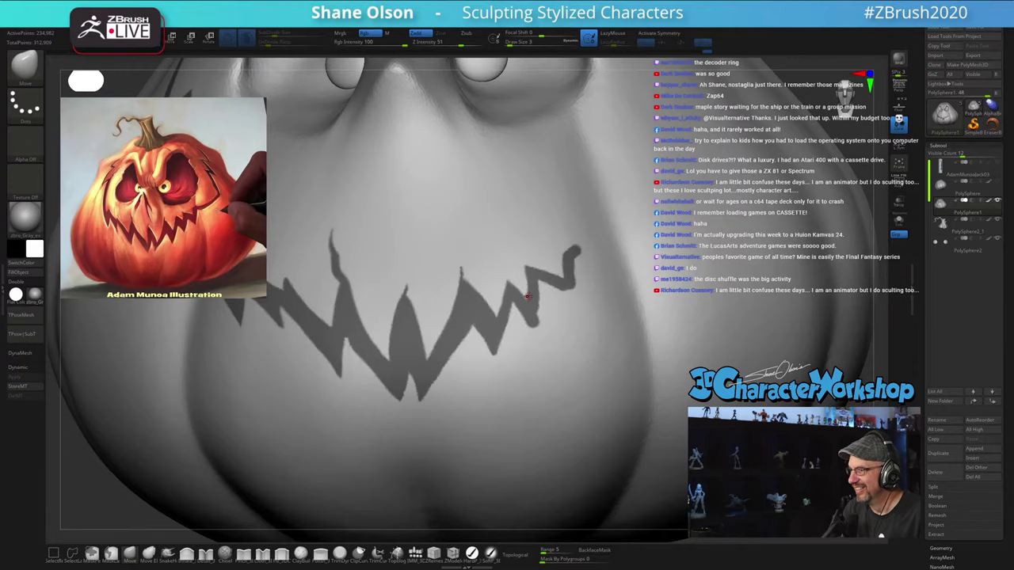
Step: Refine the mask on the small downward spike near the end of the zigzag mouth so it tapers to a point
mouse_move(523, 351)
right_down()
mouse_move(536, 344)
mouse_move(519, 343)
right_up()
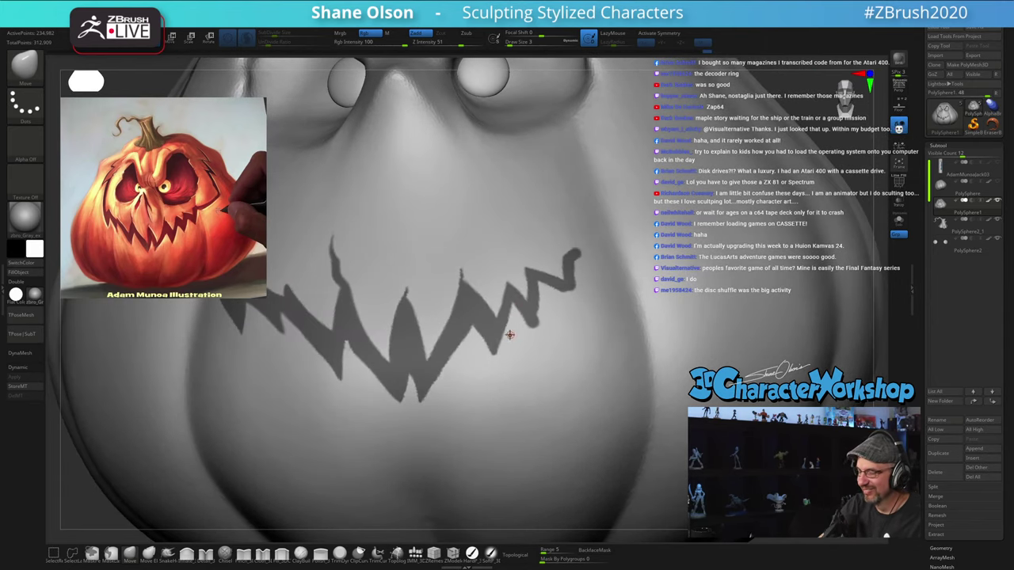
key(ctrl)
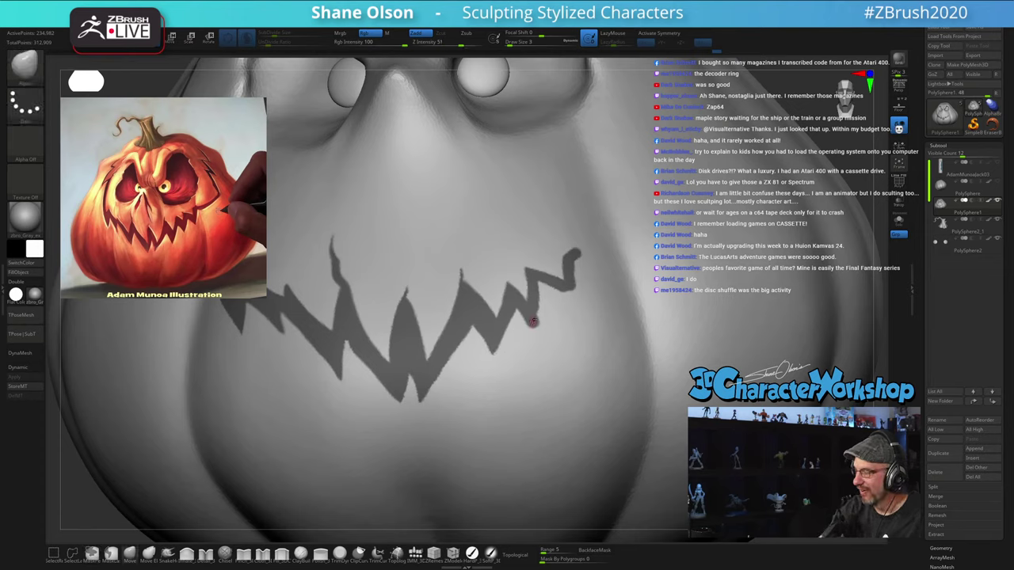
key(ctrl)
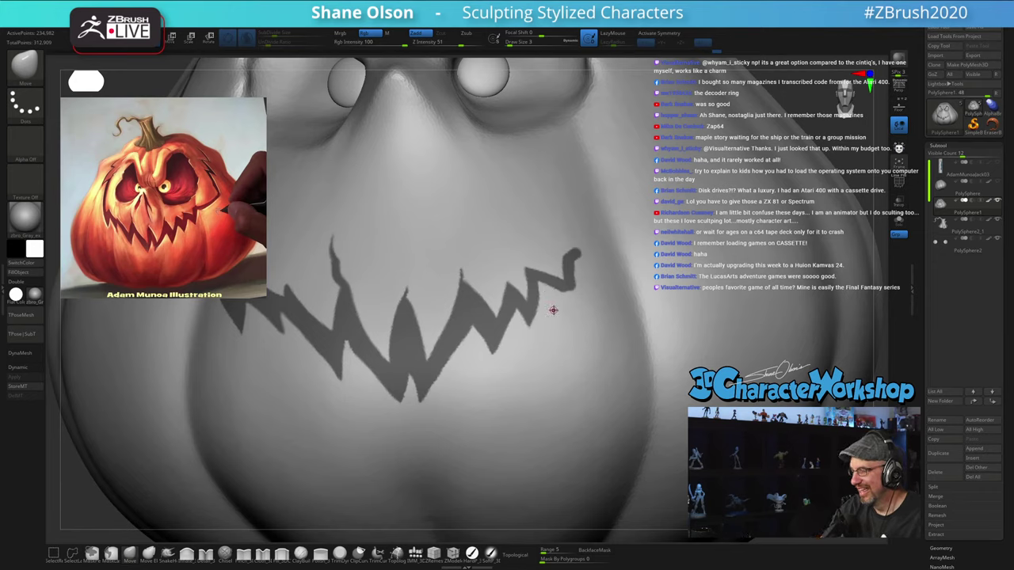
key(ctrl)
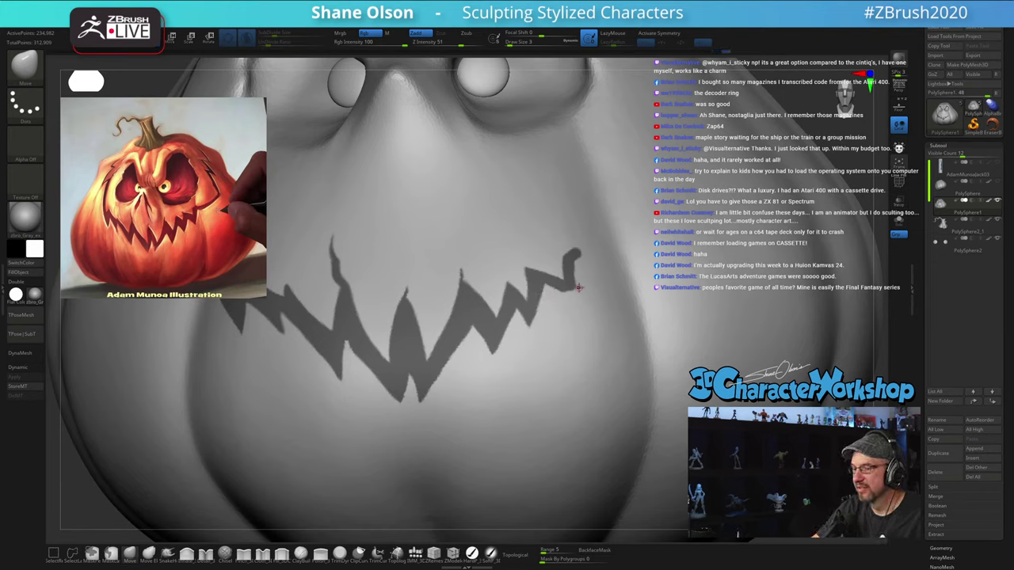
Step: Trim the rounded end of the zigzag mouth mask and extend it as a slanted line up across the pumpkin's cheek
mouse_move(596, 295)
ctrl+right_down()
mouse_move(554, 349)
mouse_move(624, 375)
mouse_move(523, 357)
mouse_move(594, 350)
mouse_move(541, 353)
mouse_move(553, 339)
mouse_move(586, 360)
mouse_move(572, 360)
ctrl+right_up()
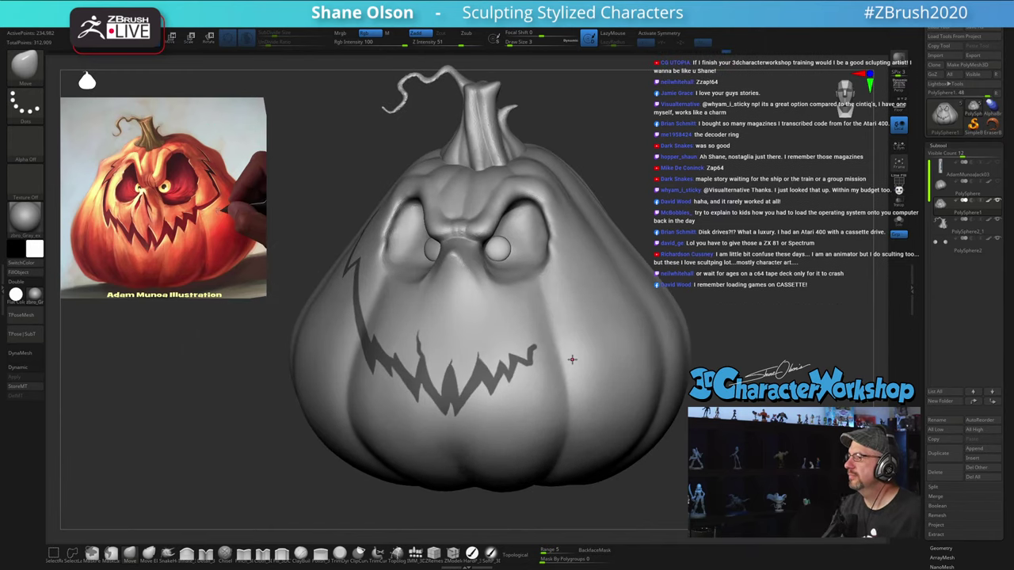
alt+right_drag(761, 249, 741, 261)
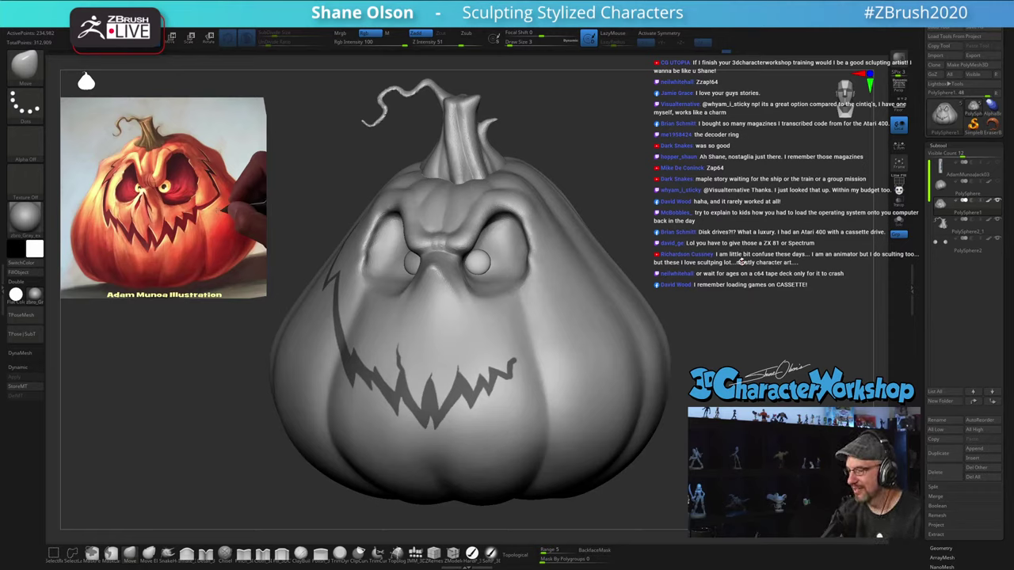
mouse_move(546, 339)
right_down()
mouse_move(536, 373)
mouse_move(516, 390)
mouse_move(521, 372)
right_up()
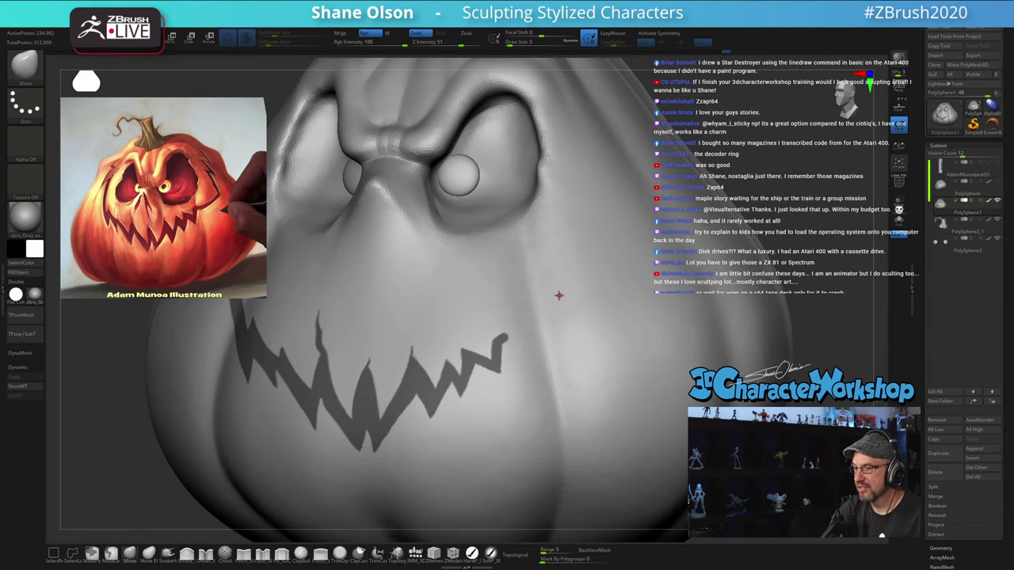
right_drag(562, 315, 525, 363)
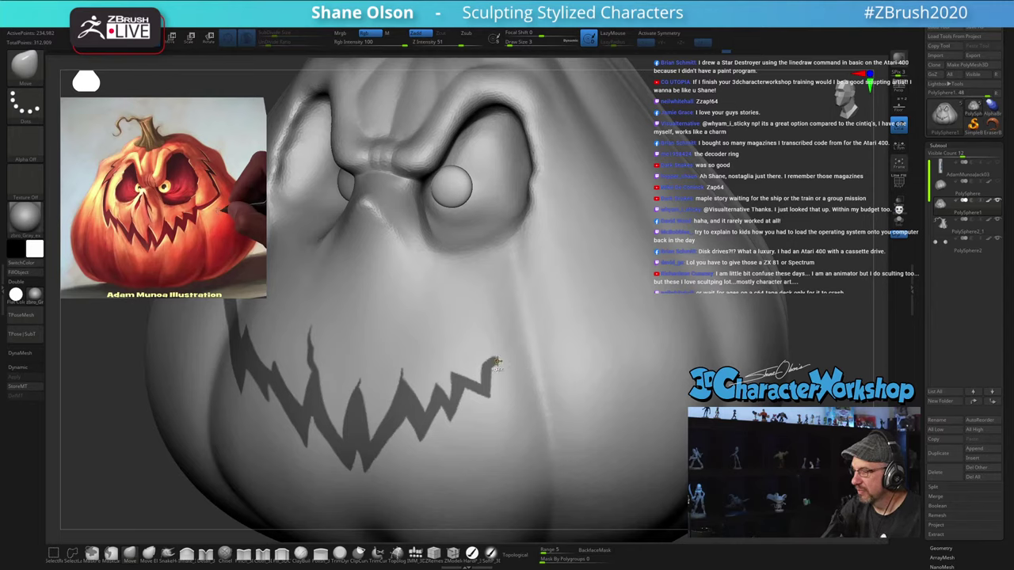
key(ctrl)
ctrl+drag(507, 361, 602, 296)
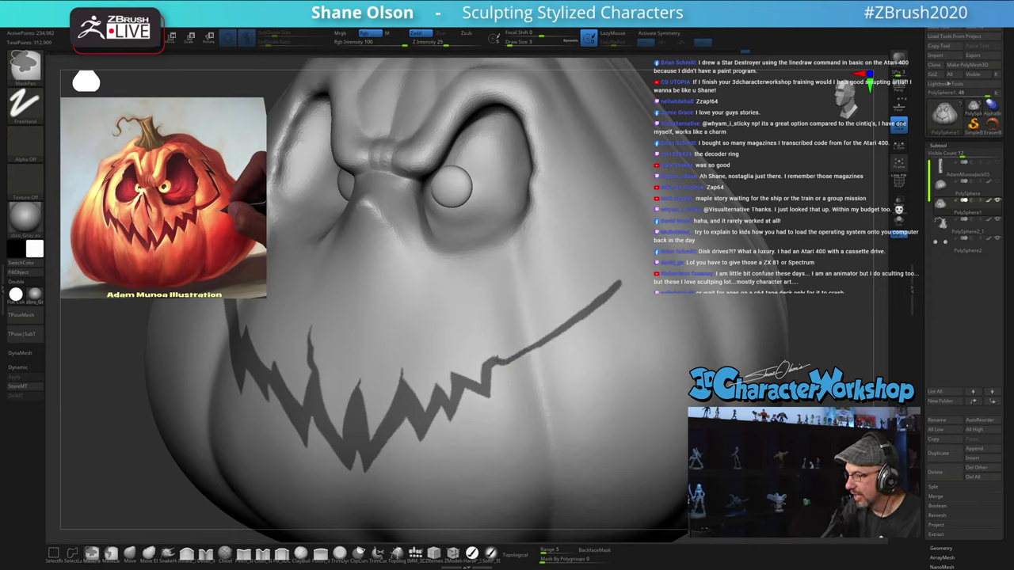
ctrl+drag(525, 357, 547, 345)
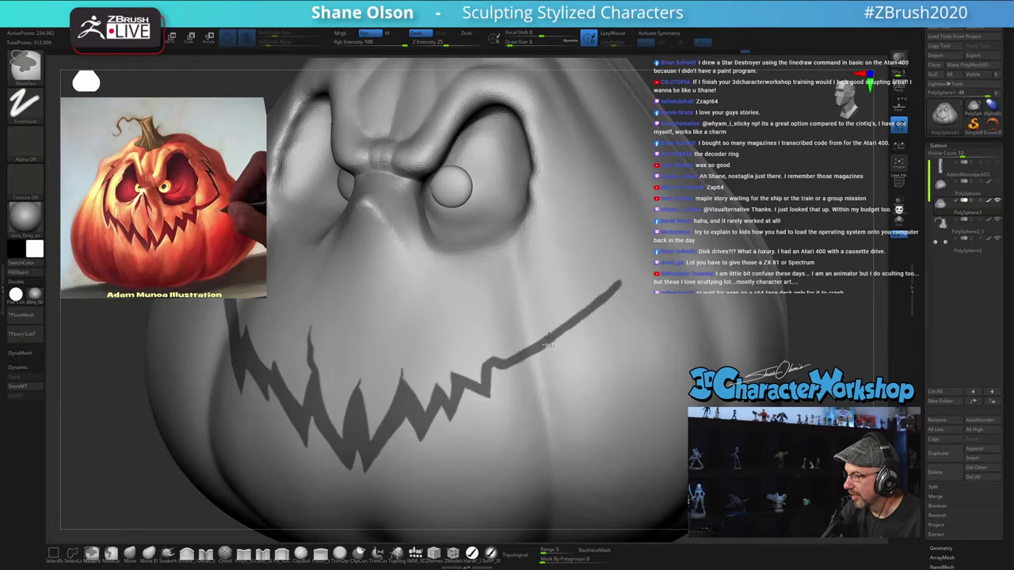
ctrl+drag(546, 347, 575, 327)
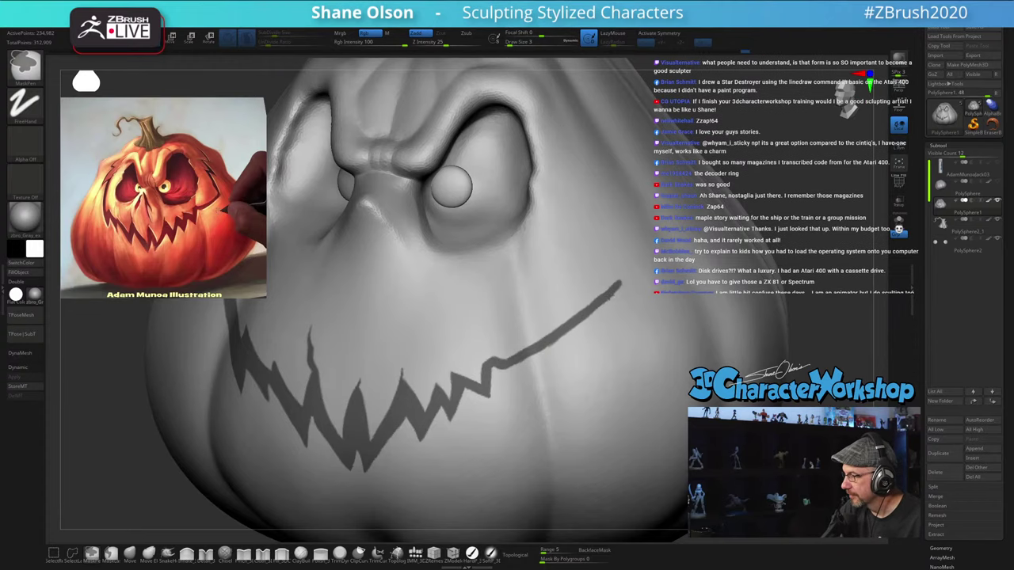
Step: Mask a steep line from beside the eye down to the mouth corner and thicken it to match the mouth line
alt+right_drag(601, 320, 568, 351)
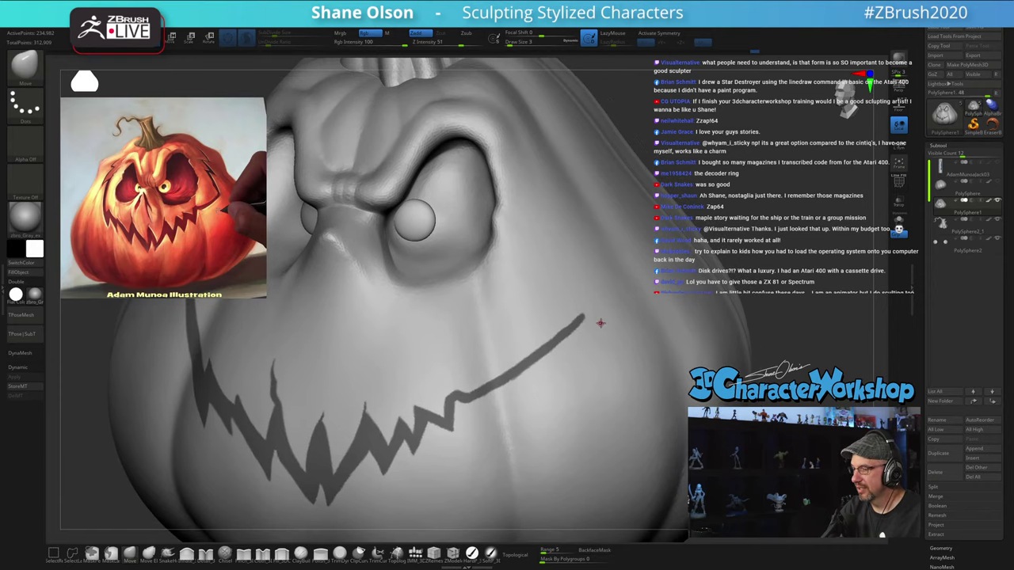
mouse_move(587, 285)
right_down()
mouse_move(571, 294)
mouse_move(575, 363)
right_up()
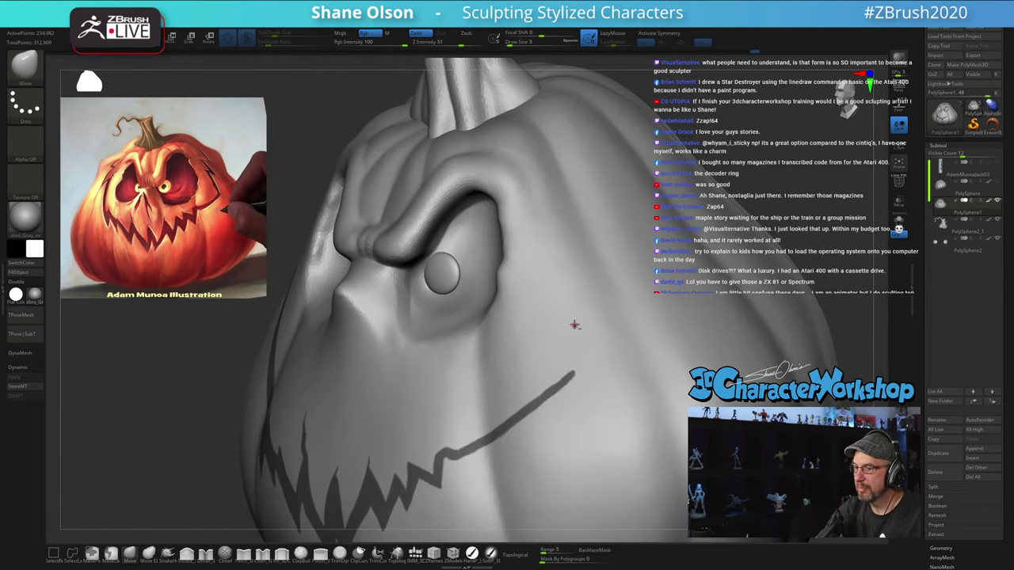
key(ctrl)
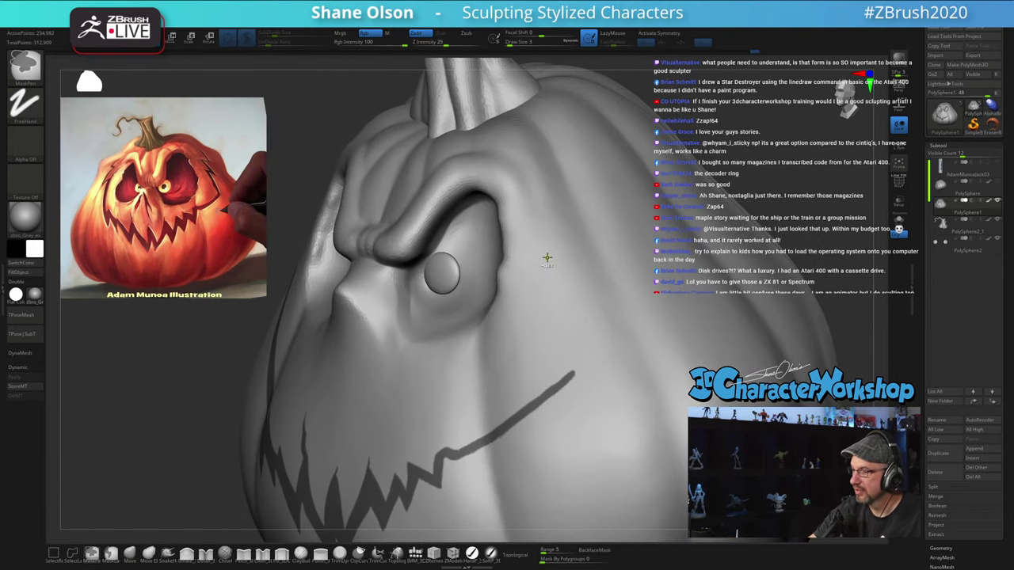
ctrl+drag(545, 261, 572, 369)
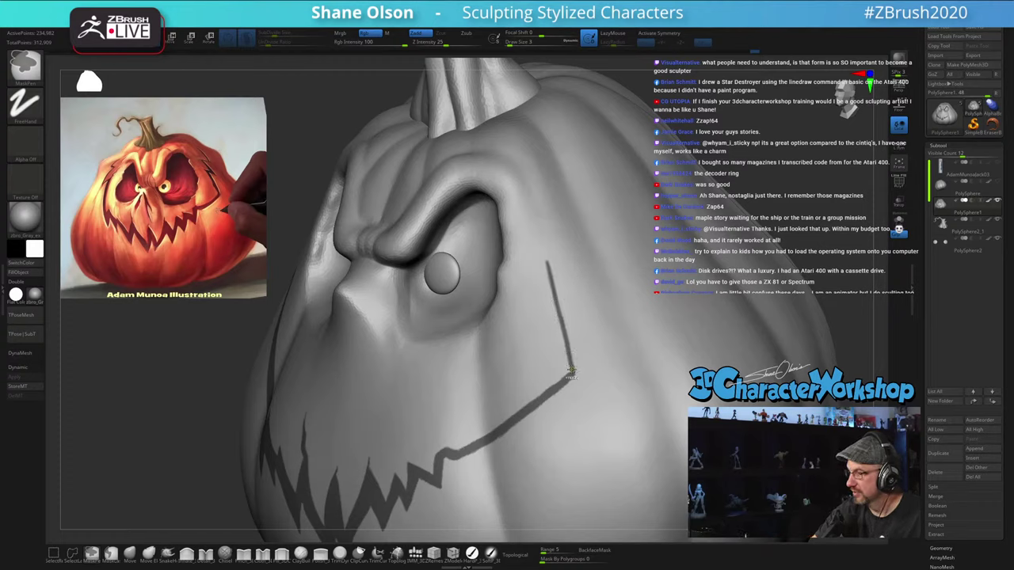
ctrl+click(550, 261)
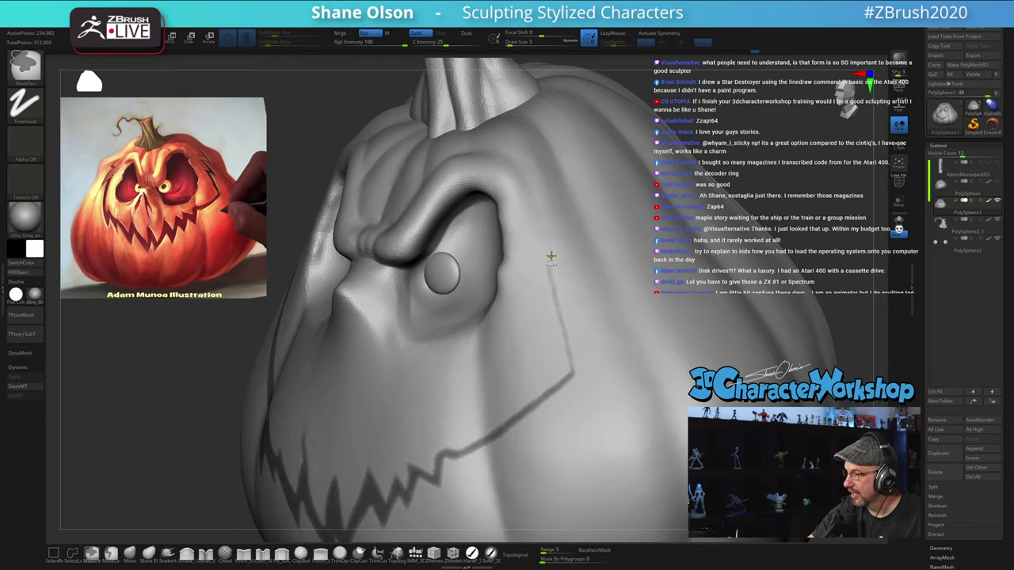
key(ctrl+z)
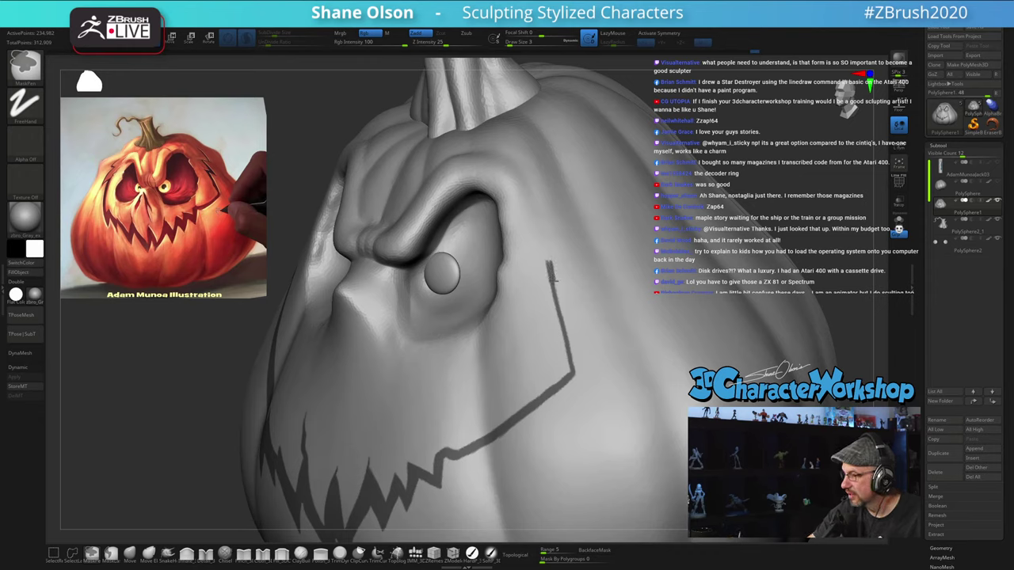
ctrl+drag(572, 354, 565, 382)
Step: Mask a sharp zigzag notch at the upper end of the cheek line, beside the eye socket
alt+right_drag(606, 387, 567, 420)
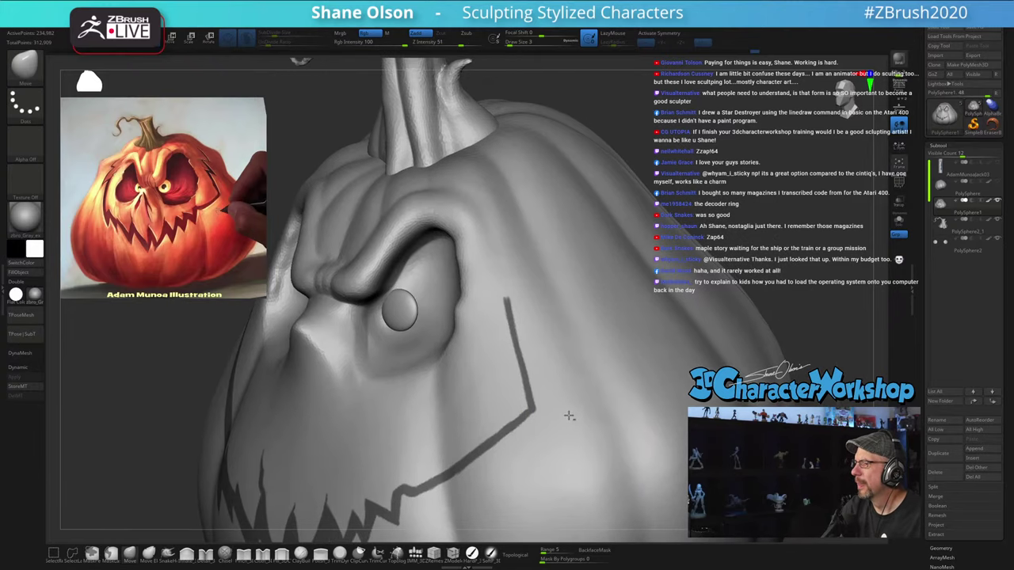
right_drag(562, 337, 553, 302)
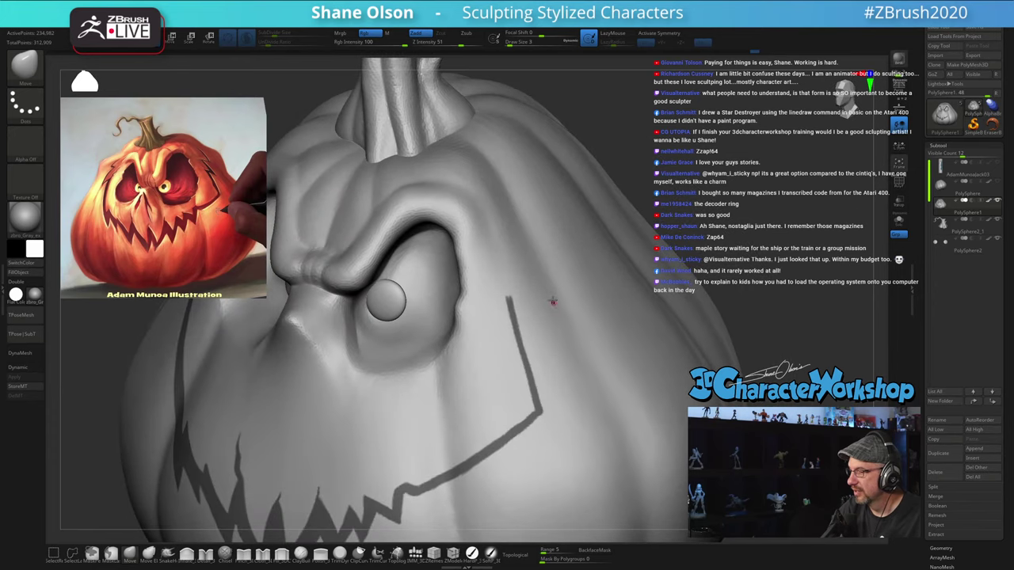
key(ctrl)
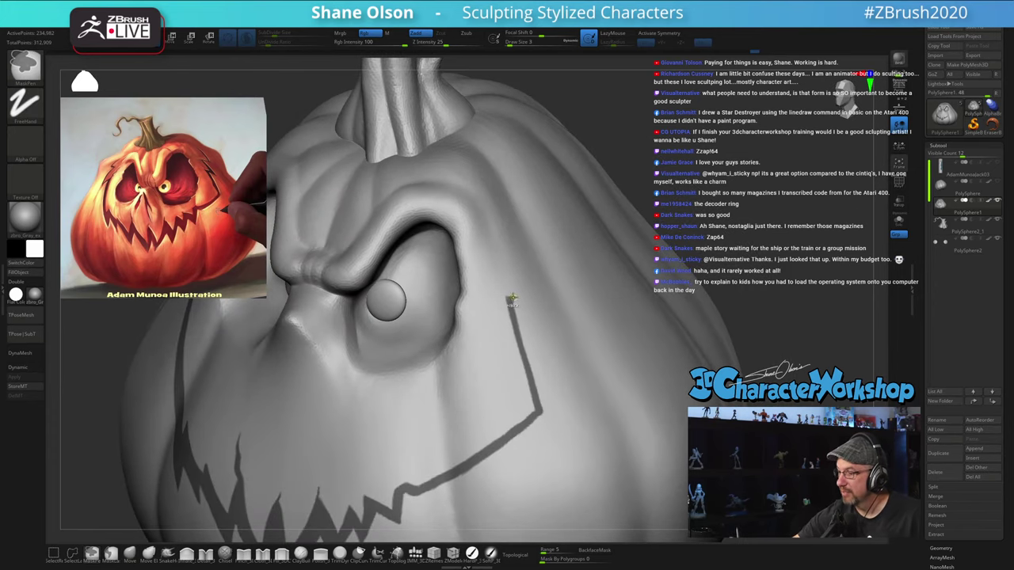
ctrl+drag(508, 297, 532, 311)
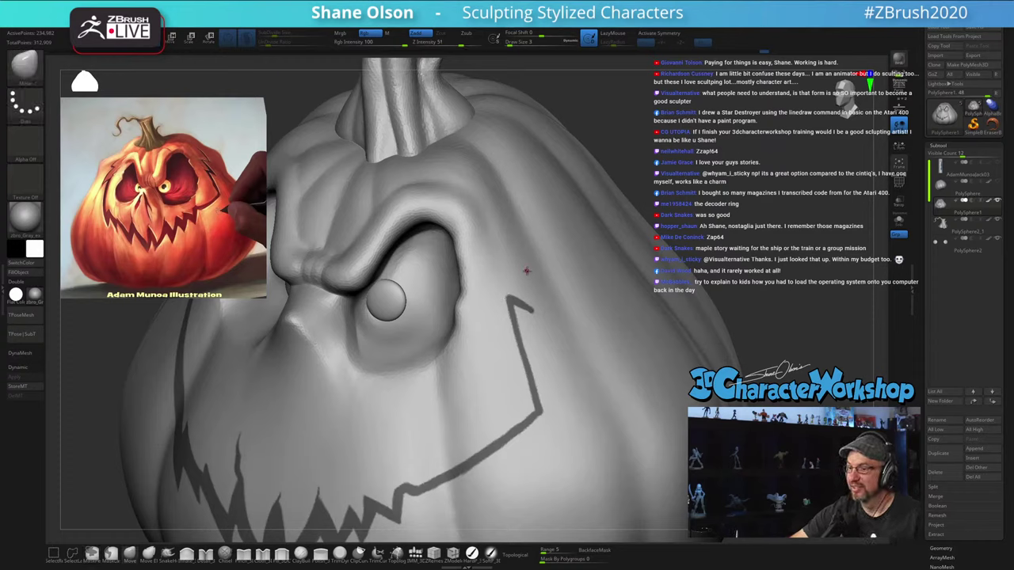
key(ctrl)
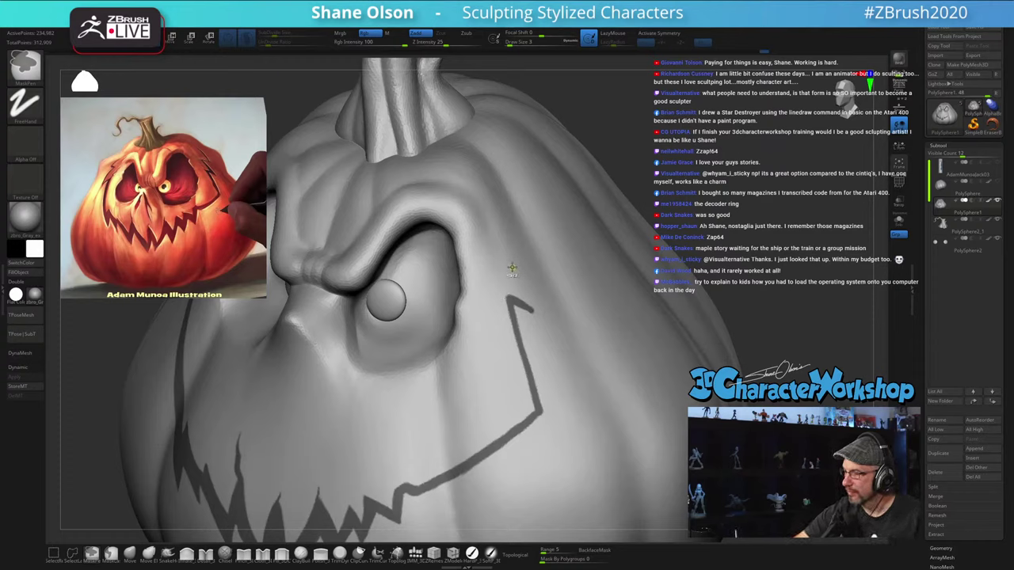
ctrl+drag(513, 269, 528, 295)
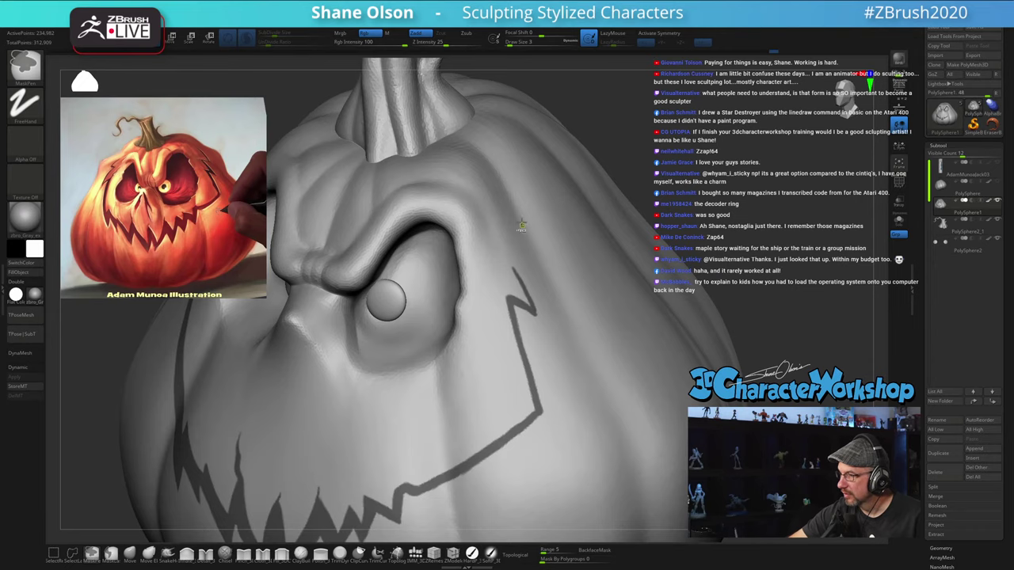
right_drag(531, 291, 524, 281)
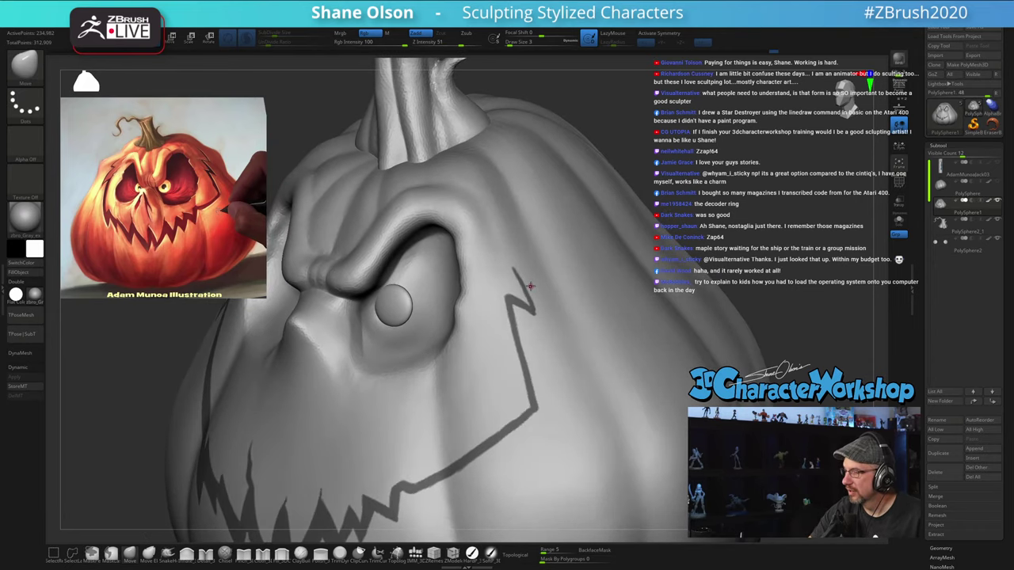
key(ctrl)
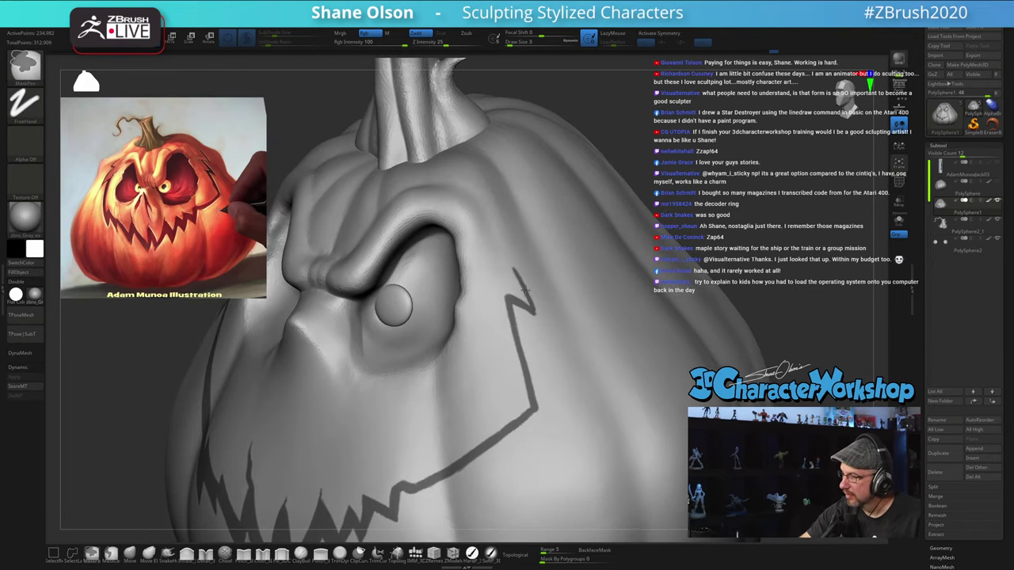
ctrl+drag(525, 290, 538, 316)
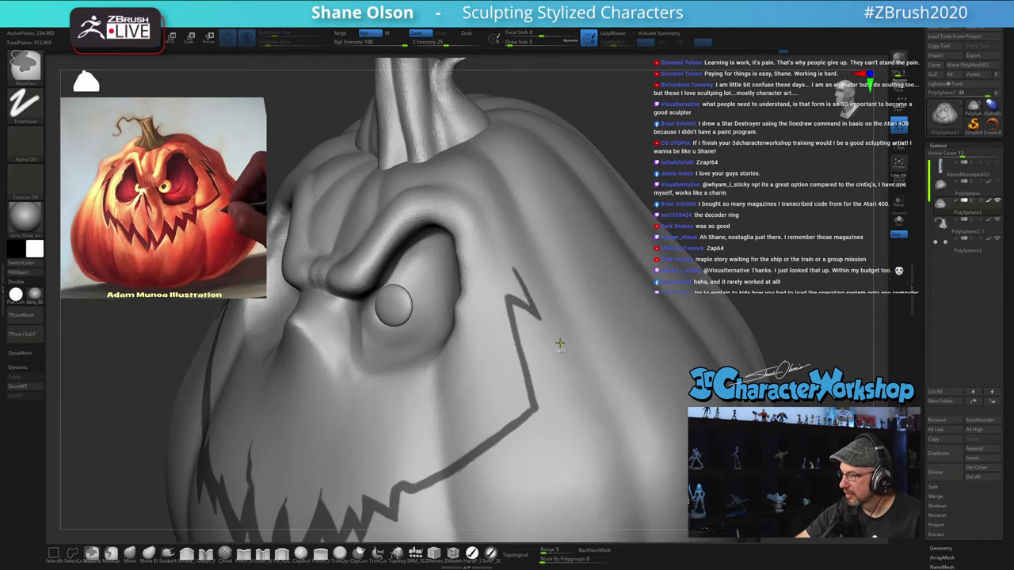
Step: Continue the mask above the cheek notch with a second smaller zigzag ending in an upward spike
right_drag(573, 351, 630, 312)
ctrl+right_drag(628, 259, 634, 238)
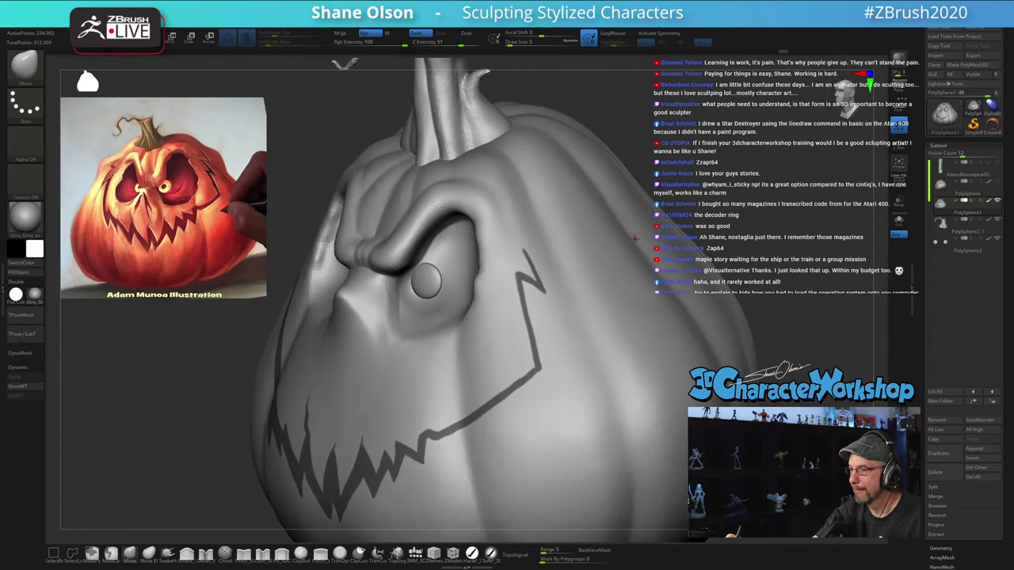
mouse_move(534, 244)
ctrl+right_down()
mouse_move(535, 266)
mouse_move(523, 252)
ctrl+right_up()
right_click(523, 252)
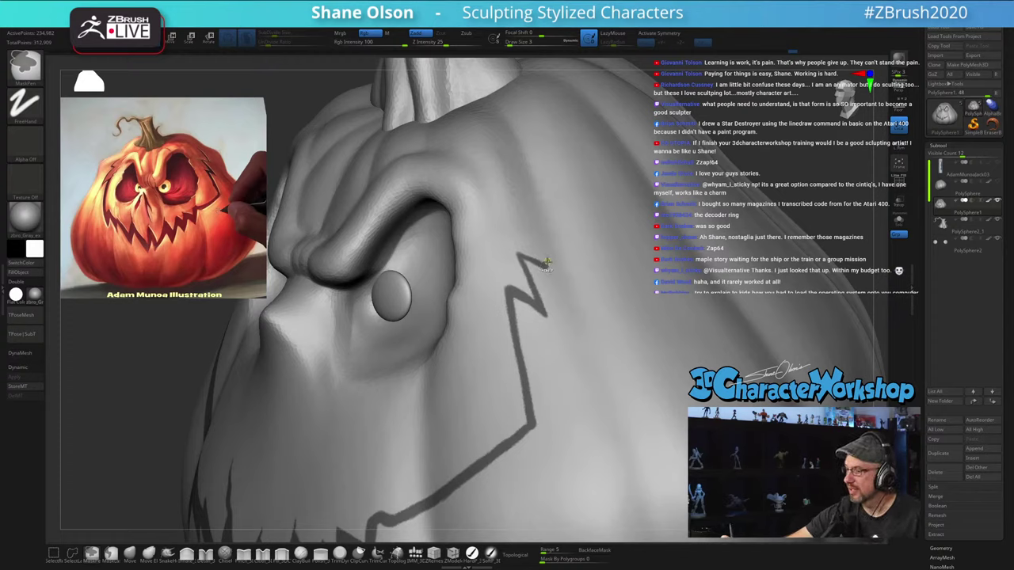
ctrl+drag(547, 252, 540, 227)
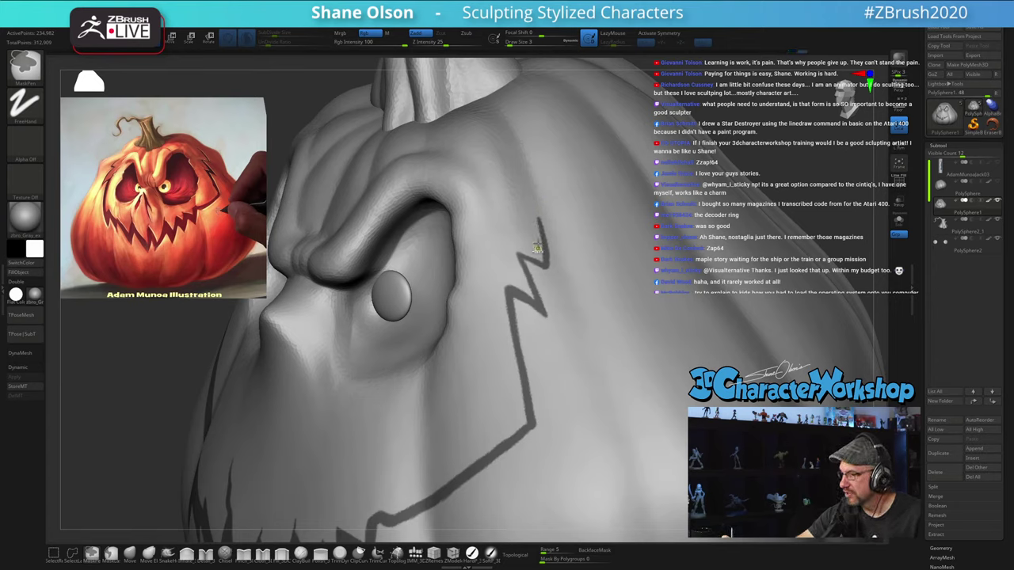
key(ctrl)
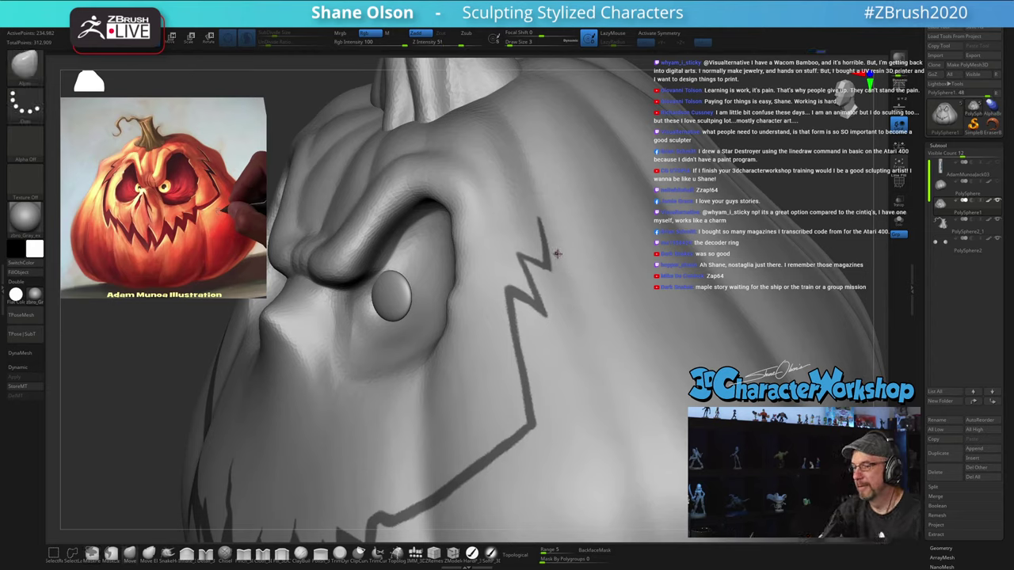
ctrl+right_drag(585, 305, 631, 373)
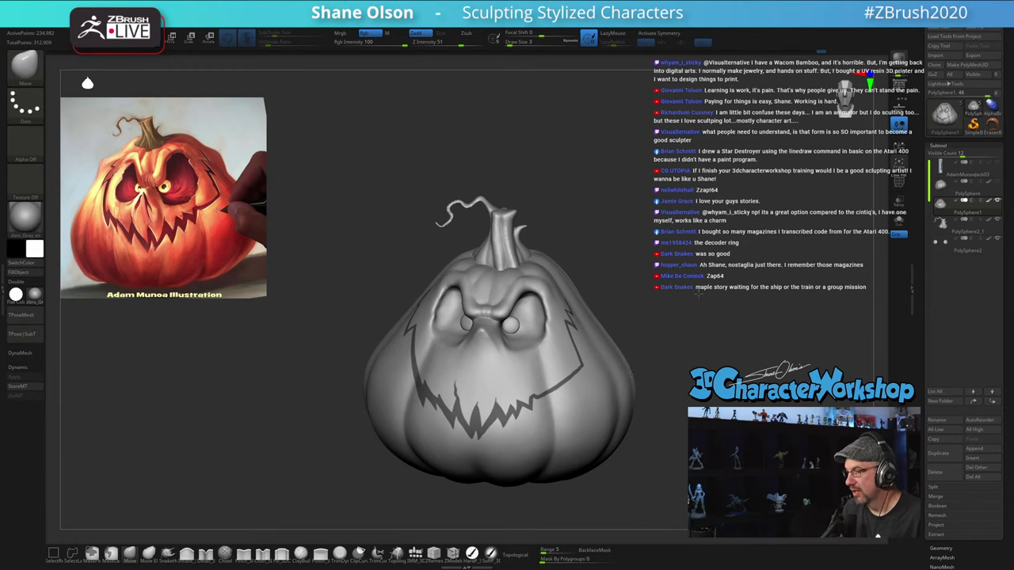
Step: Clean up and sharpen the two downward tips of the mouth mask closest to the slanted cheek line
shift+right_drag(698, 295, 708, 293)
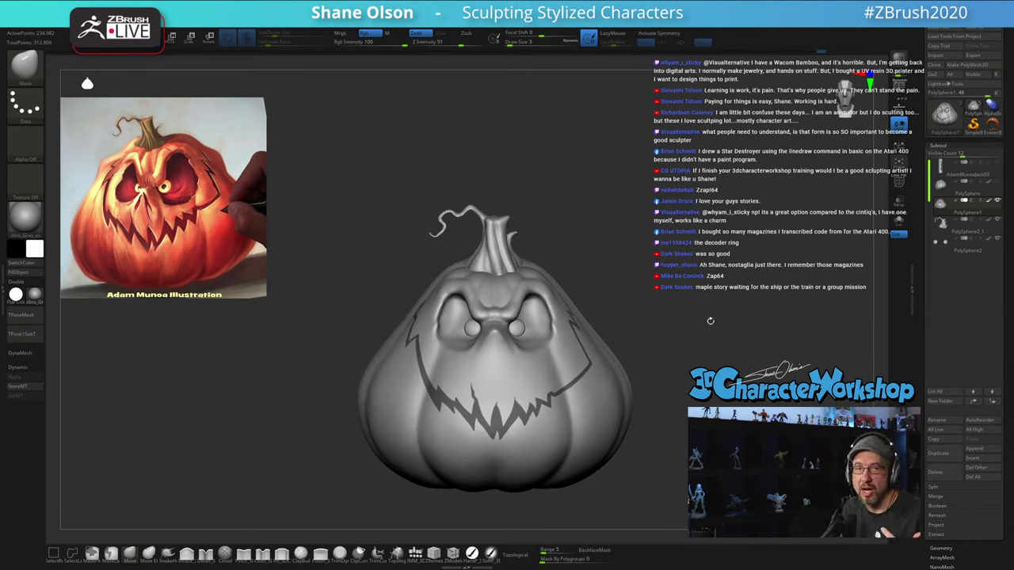
mouse_move(700, 337)
ctrl+right_down()
mouse_move(681, 318)
mouse_move(692, 343)
ctrl+right_up()
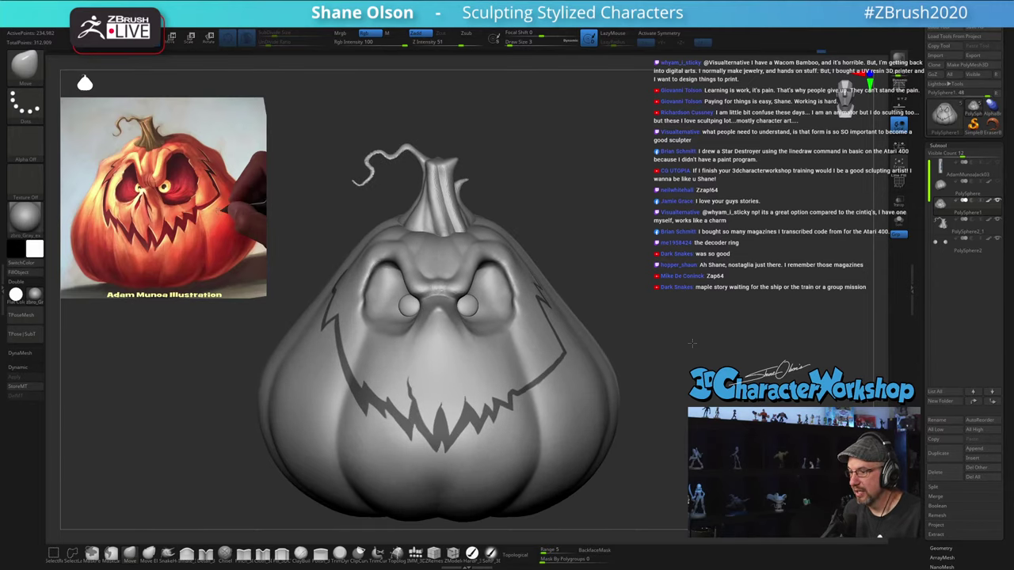
alt+right_drag(614, 361, 650, 322)
key(ctrl+z)
alt+right_drag(487, 356, 508, 338)
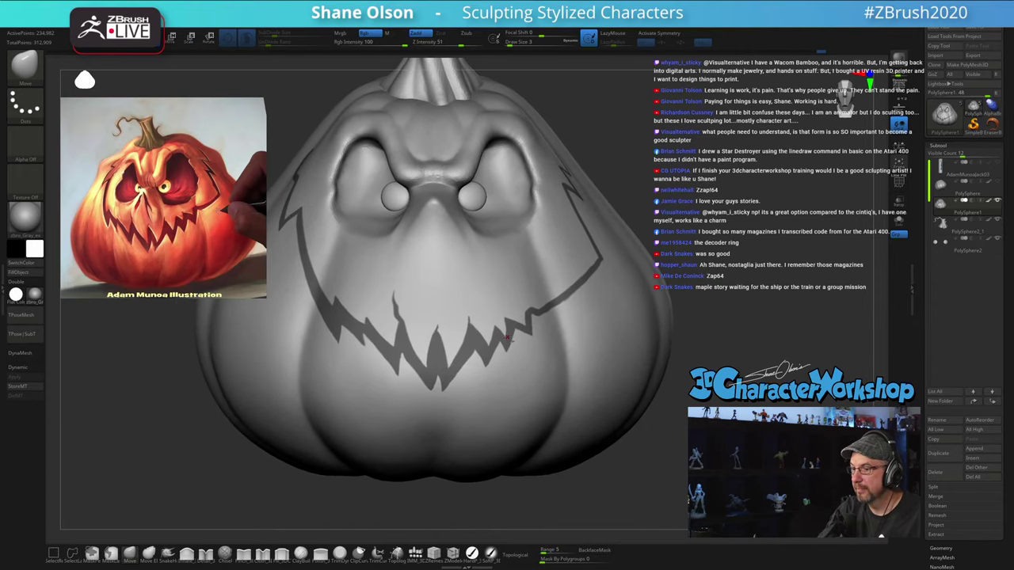
key(ctrl)
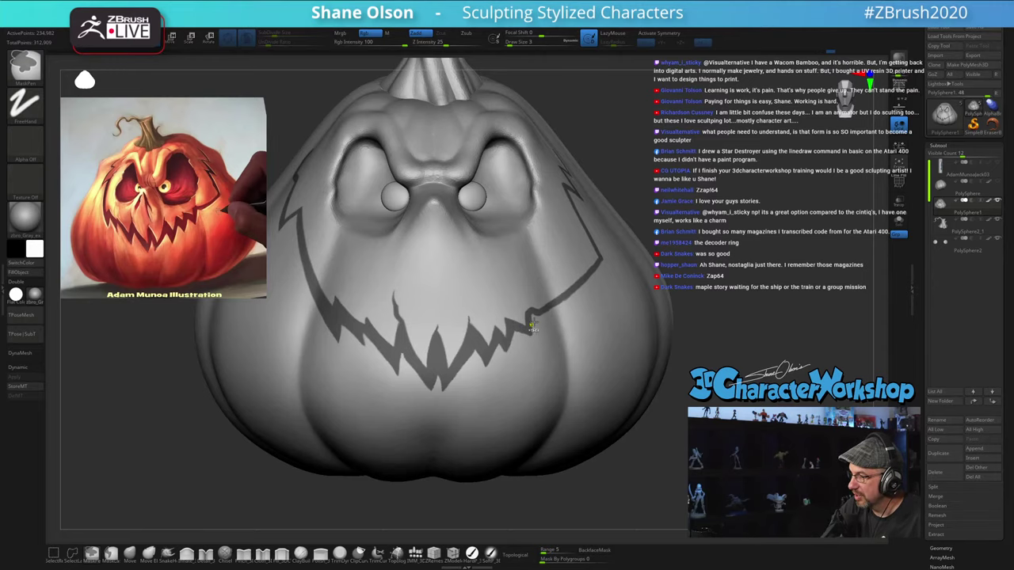
ctrl+right_drag(542, 328, 531, 366)
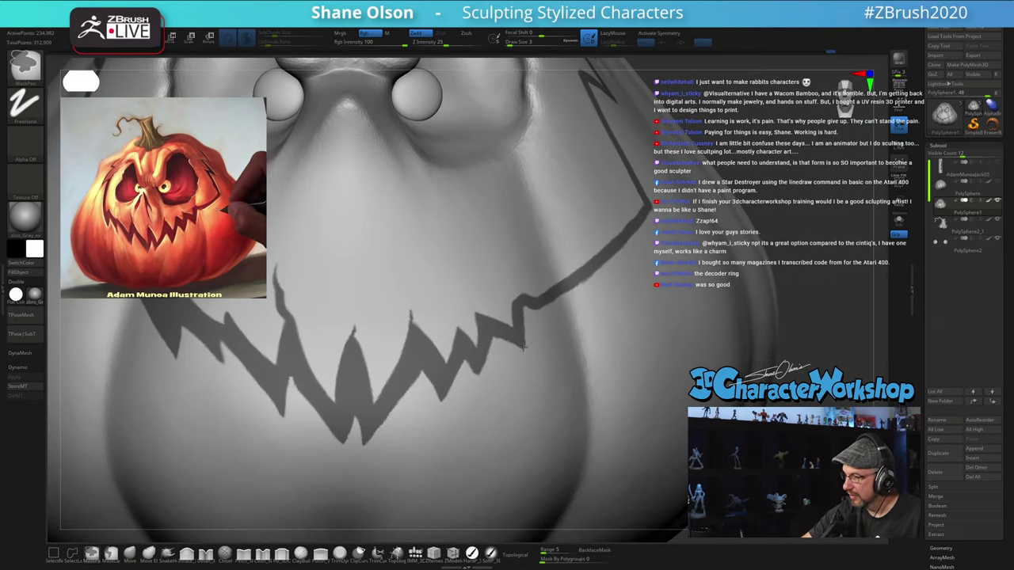
ctrl+alt+drag(528, 366, 529, 373)
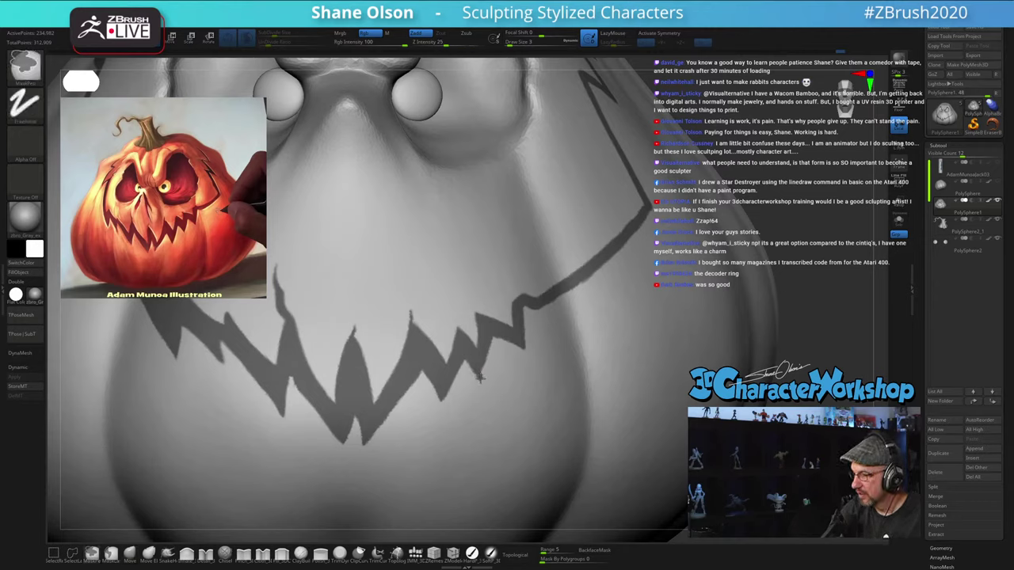
ctrl+drag(484, 360, 481, 379)
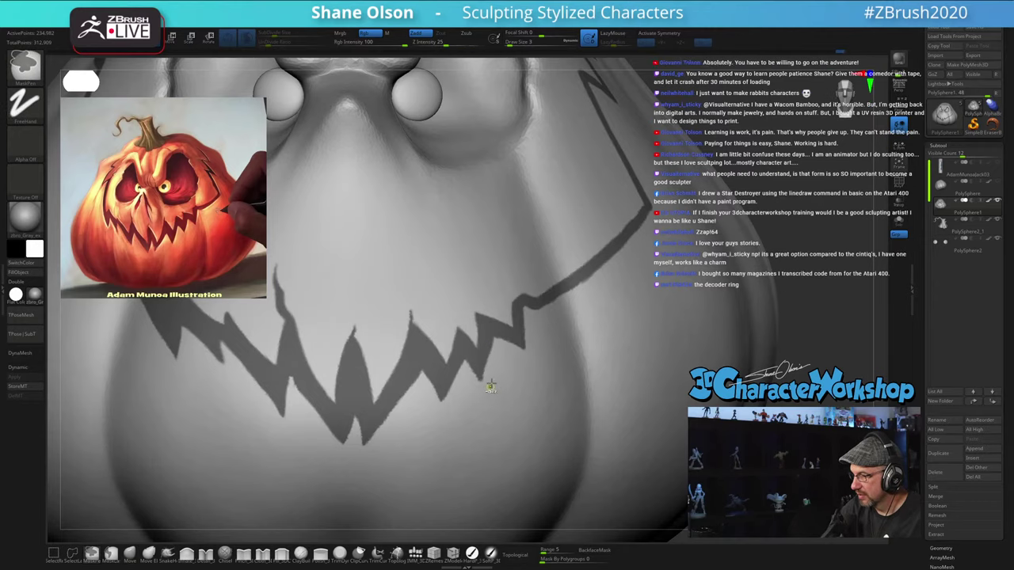
Step: Turn on the polyframe display and insert an edge loop along the masked border of the pumpkin's mouth
ctrl+right_drag(499, 429, 572, 413)
ctrl+right_drag(663, 406, 631, 345)
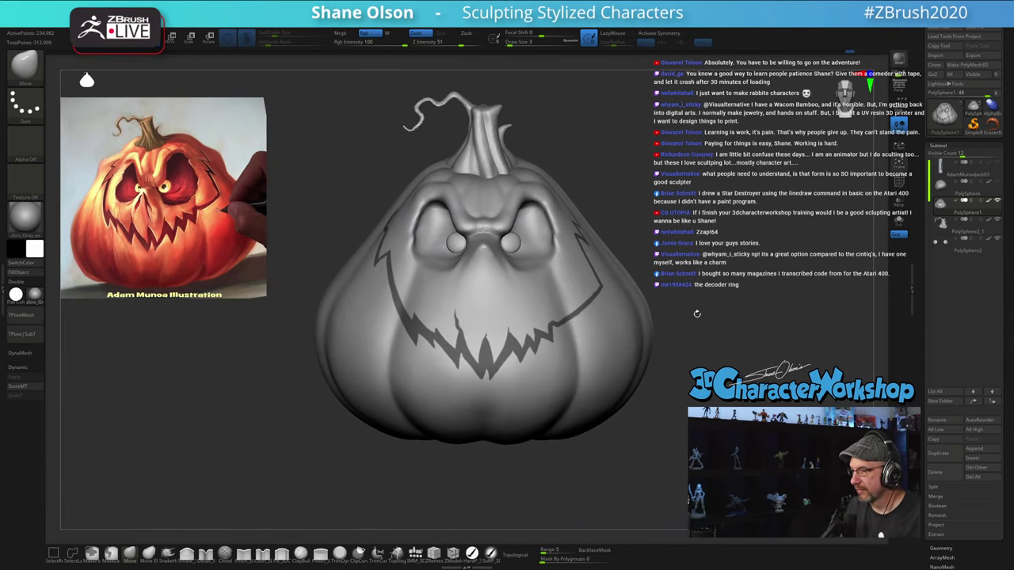
right_drag(694, 206, 715, 251)
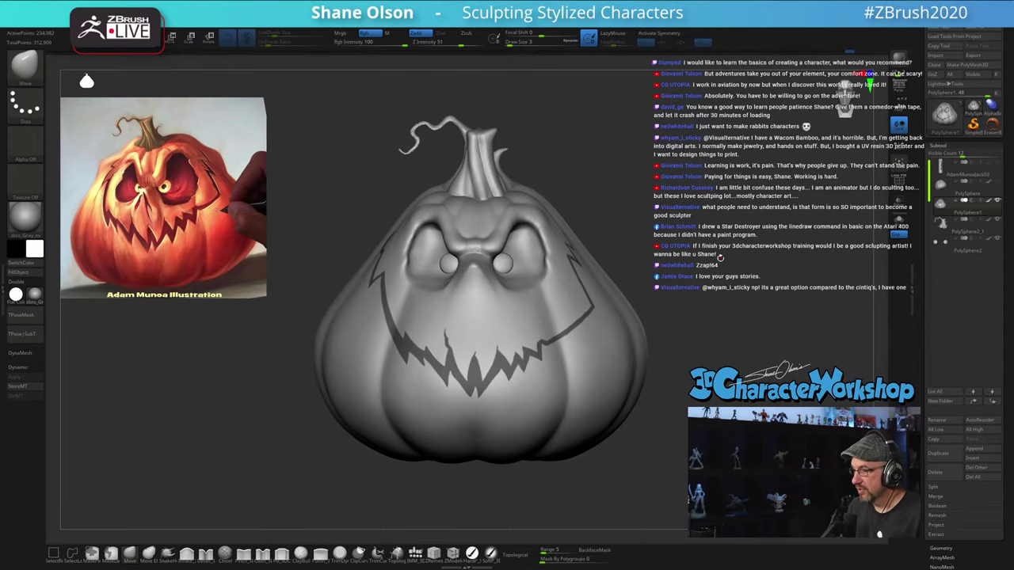
key(shift+f)
ctrl+right_drag(740, 255, 755, 279)
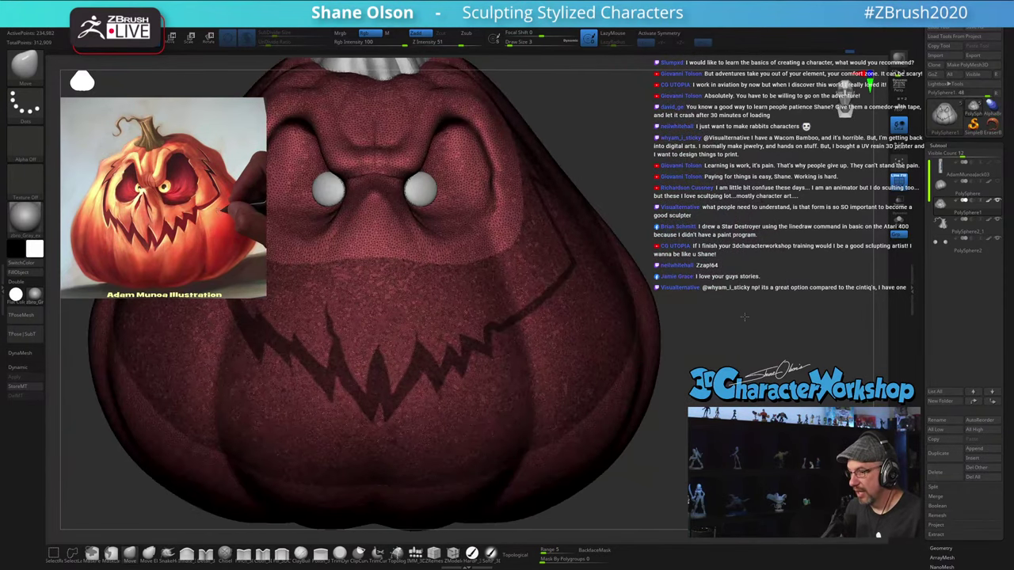
ctrl+right_drag(745, 317, 743, 314)
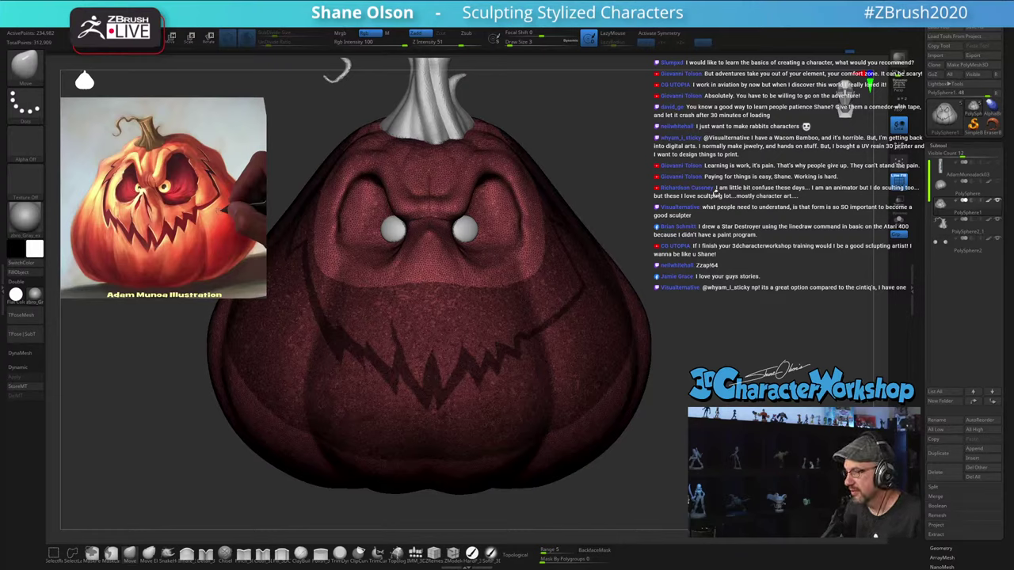
key(3)
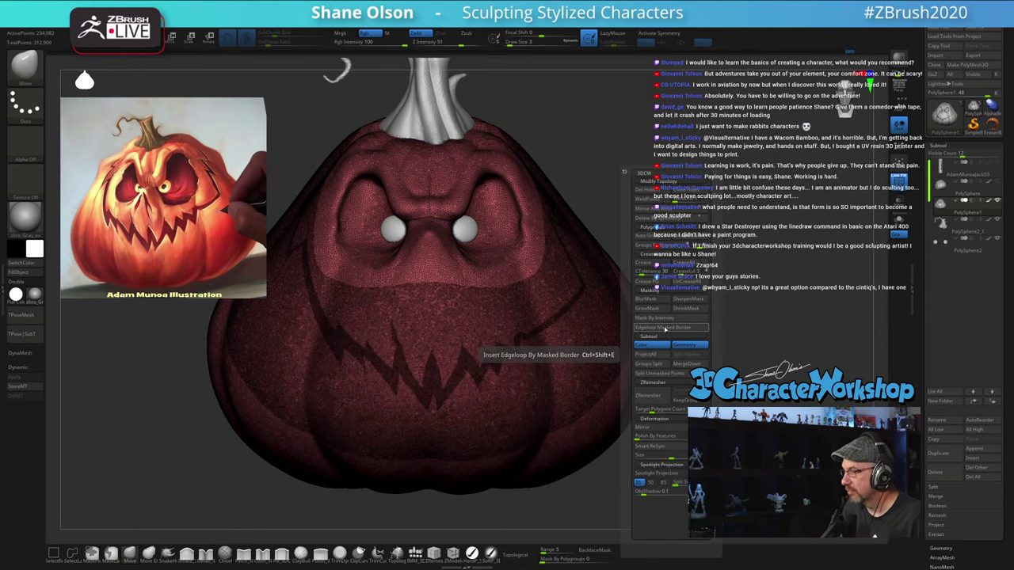
key(ctrl)
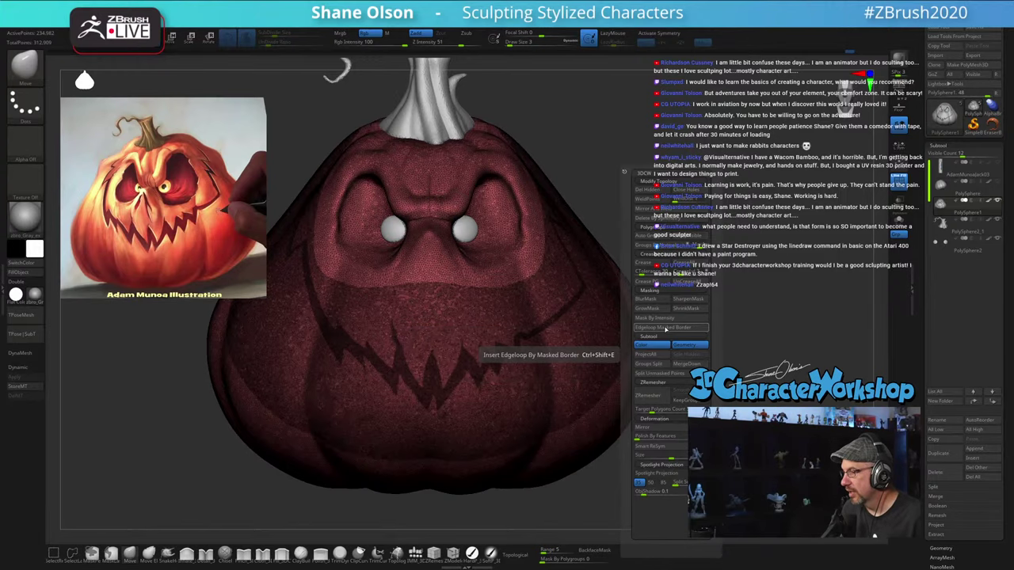
click(675, 329)
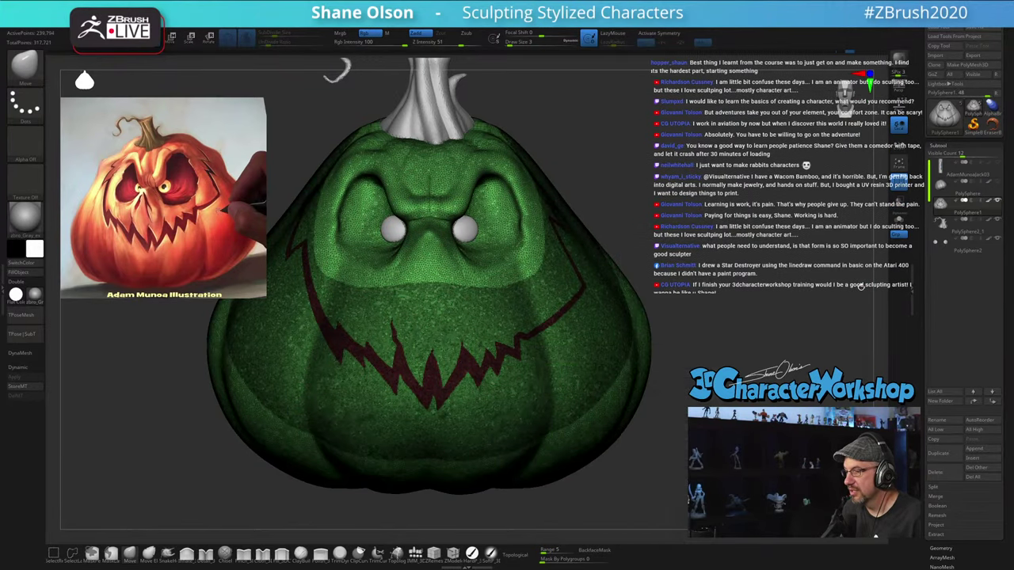
Step: Check the edge of the new mouth polygroup, clear the mask and display the polyframe again
drag(828, 301, 851, 302)
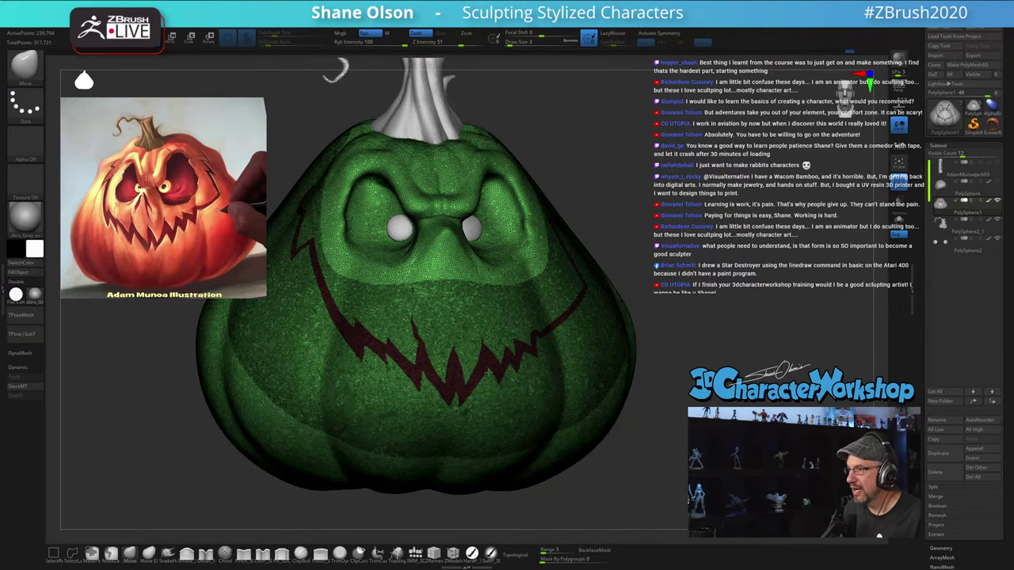
alt+drag(709, 273, 778, 315)
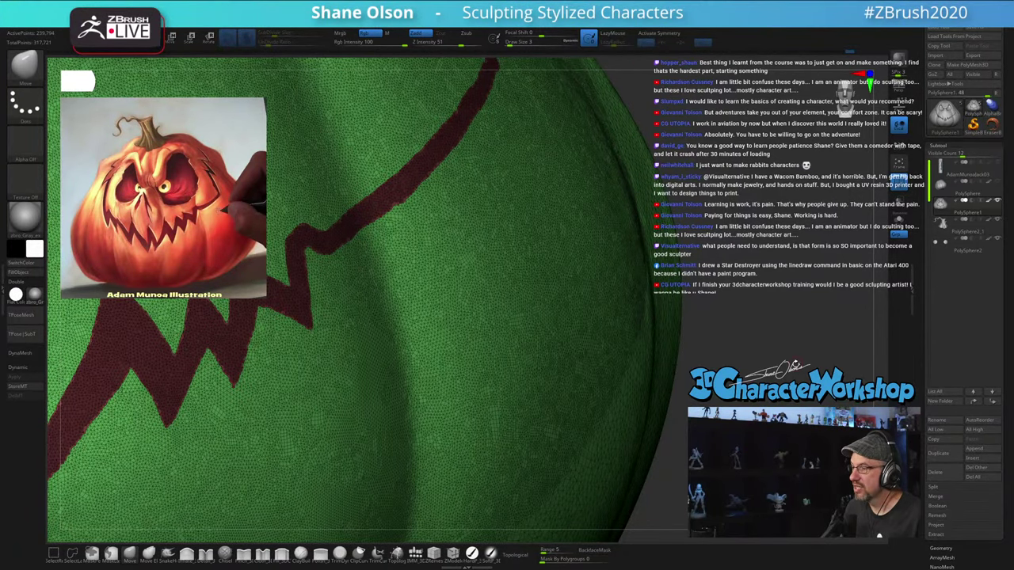
alt+drag(791, 353, 750, 324)
alt+drag(782, 369, 771, 360)
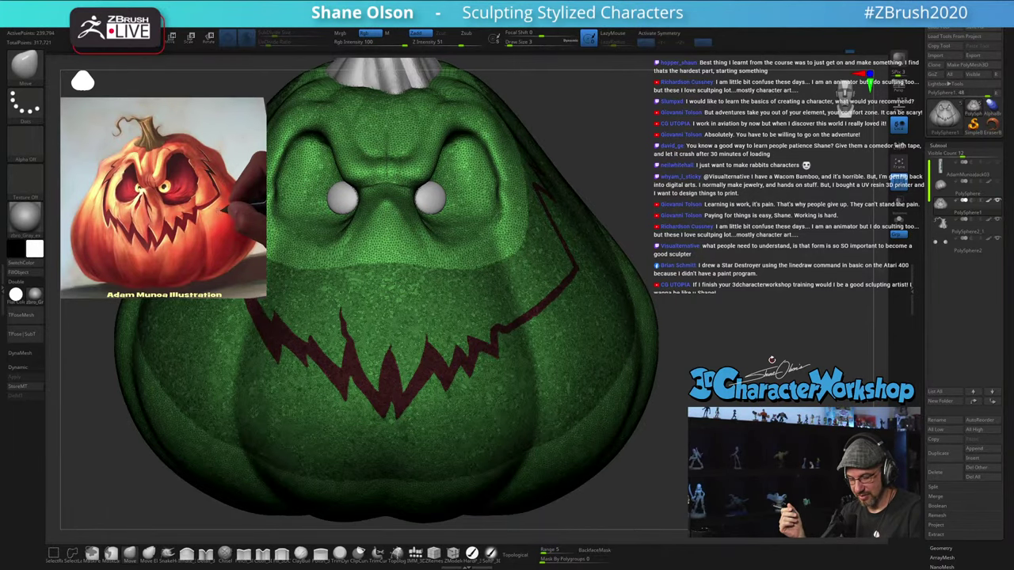
key(shift+f)
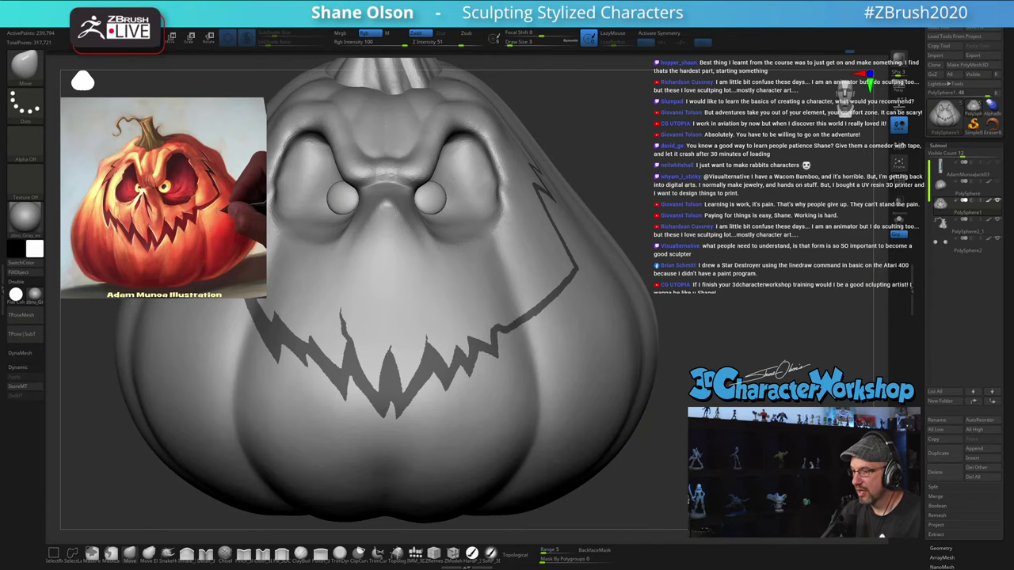
mouse_move(771, 360)
alt+mouse_down()
mouse_move(749, 329)
mouse_move(820, 372)
alt+mouse_up()
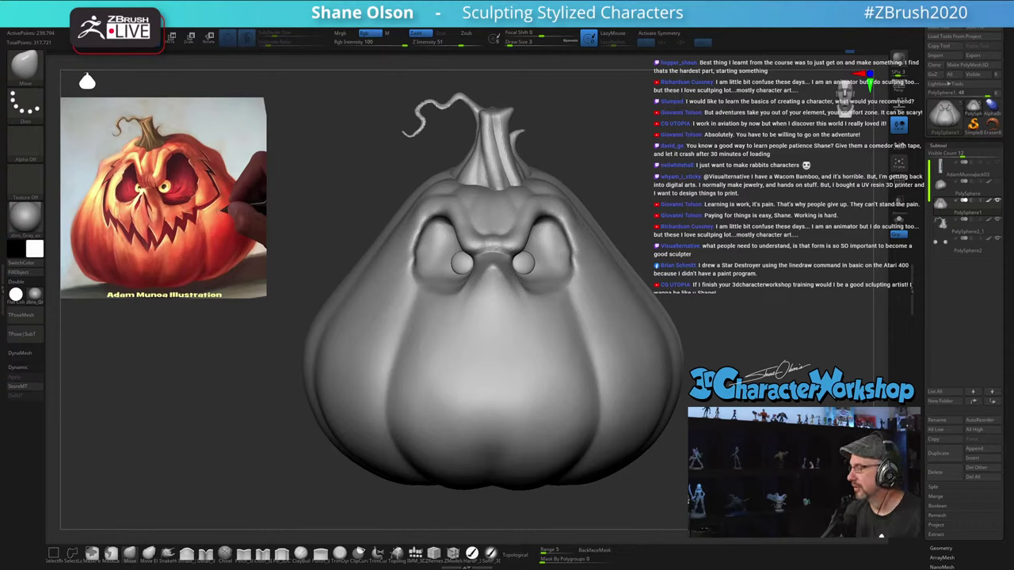
drag(741, 332, 757, 315)
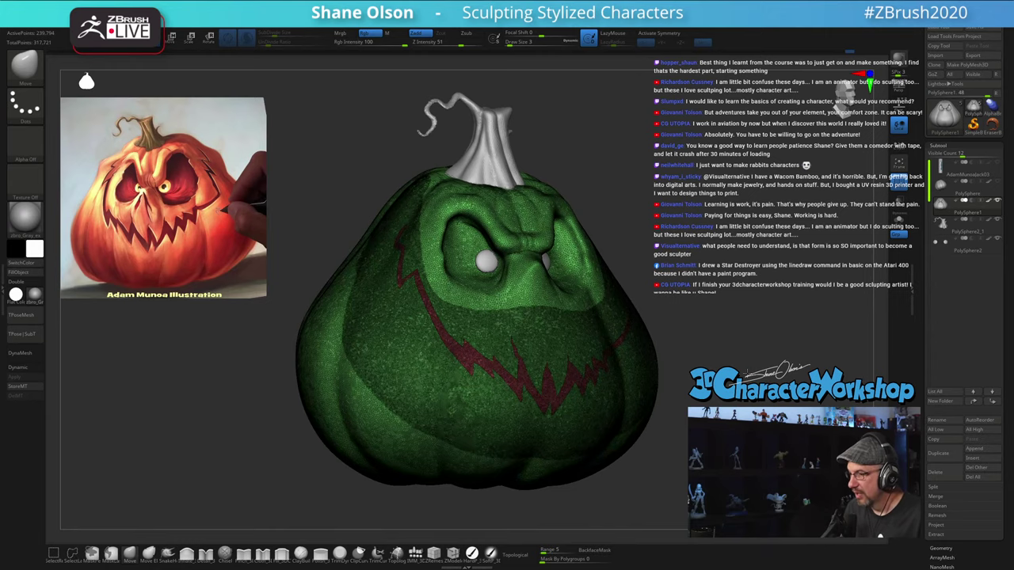
Step: Set the draw size to 7 and switch to the ZModeler brush over the pumpkin's mouth polygroup
drag(748, 374, 736, 444)
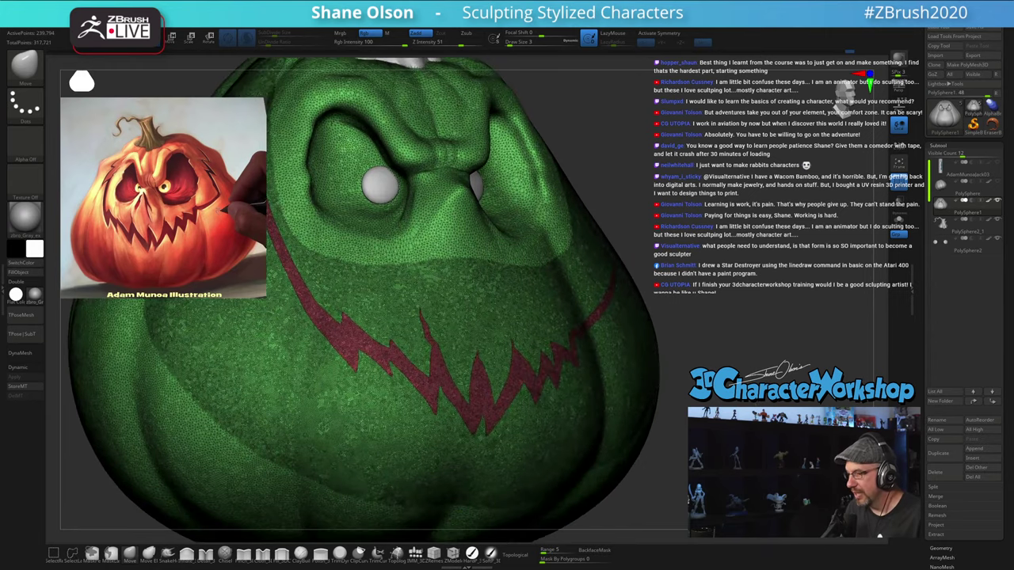
alt+drag(744, 349, 674, 380)
drag(507, 43, 511, 43)
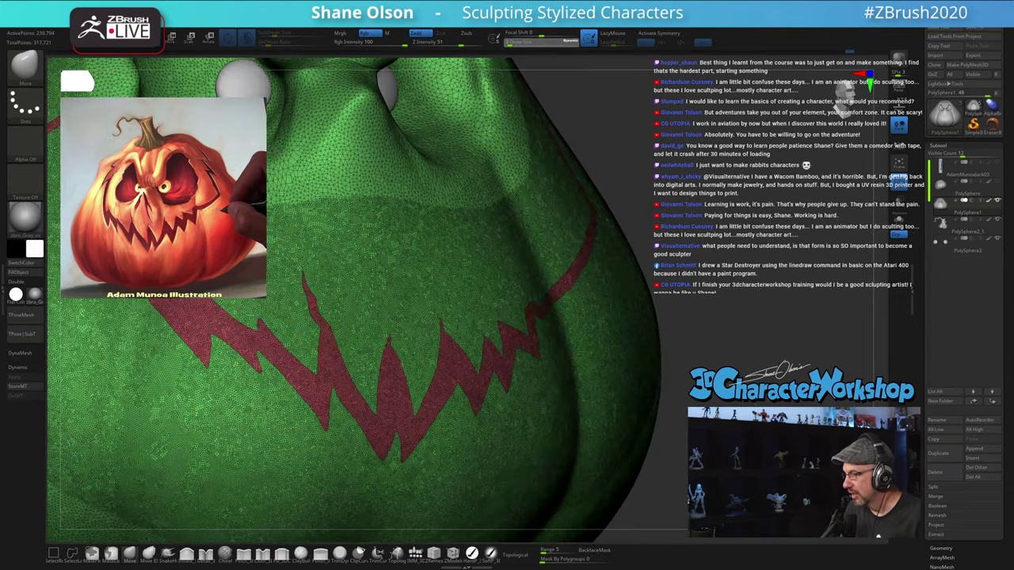
alt+drag(733, 341, 767, 332)
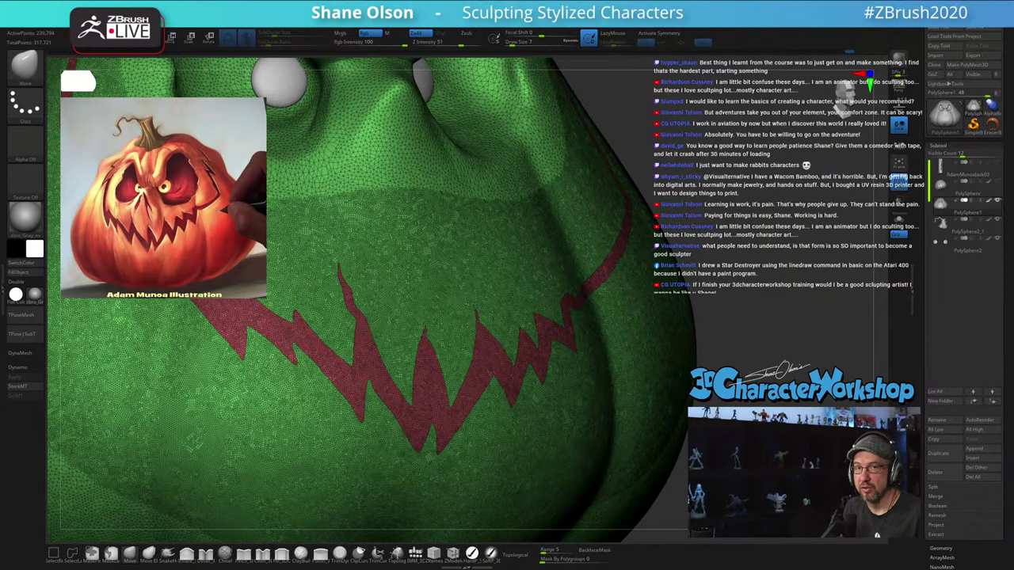
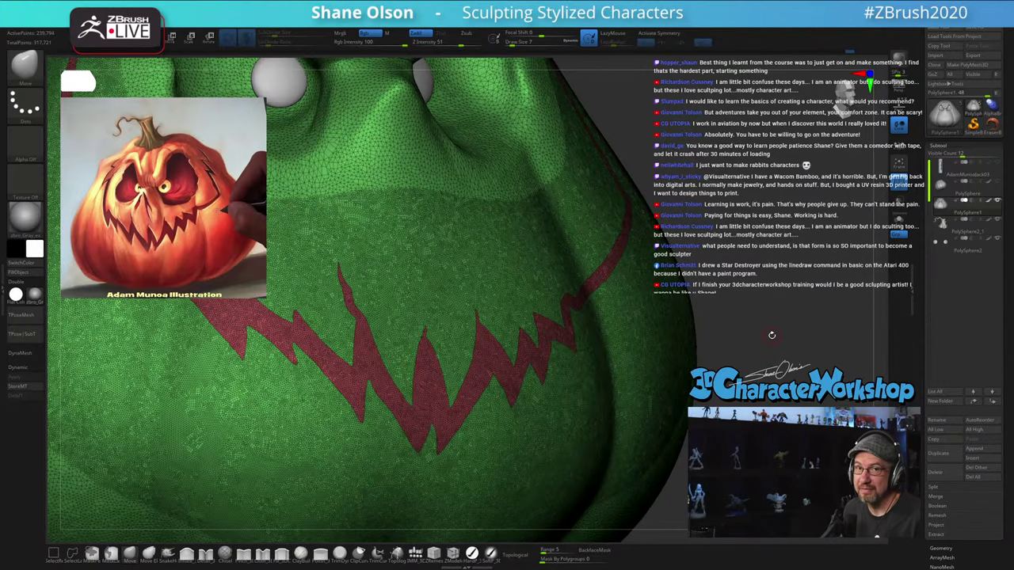
drag(755, 314, 759, 314)
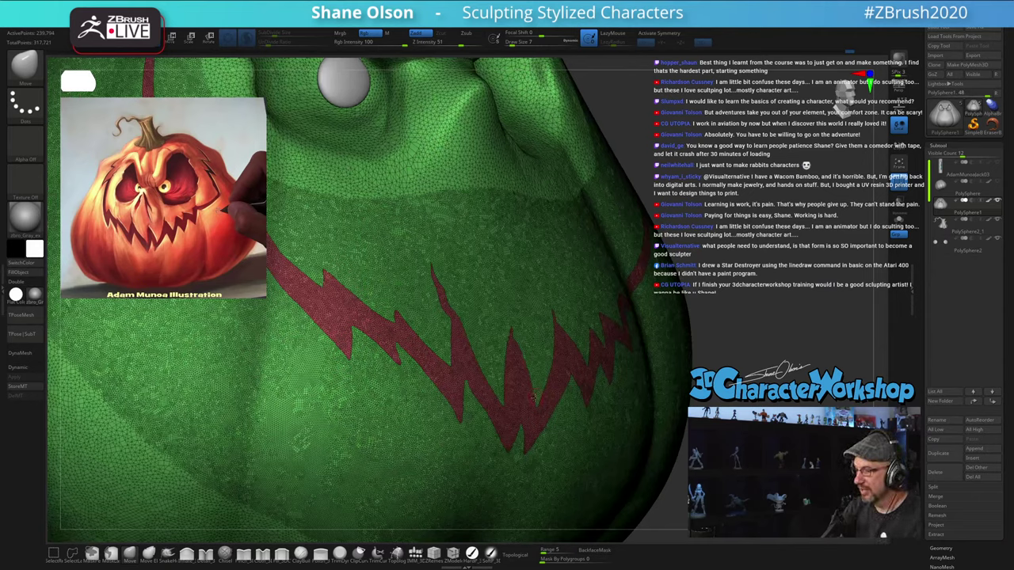
click(453, 554)
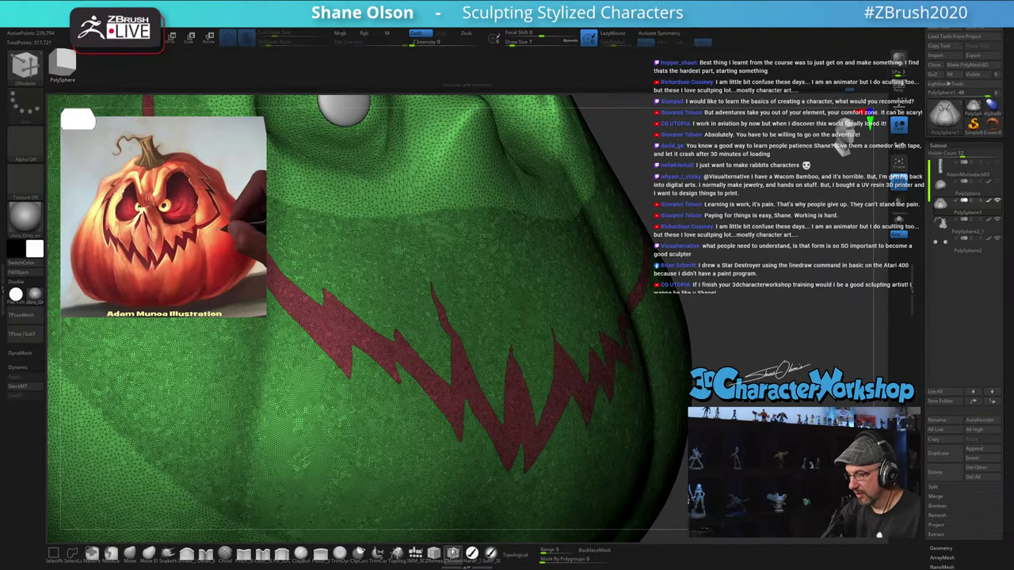
ctrl+right_drag(568, 421, 509, 424)
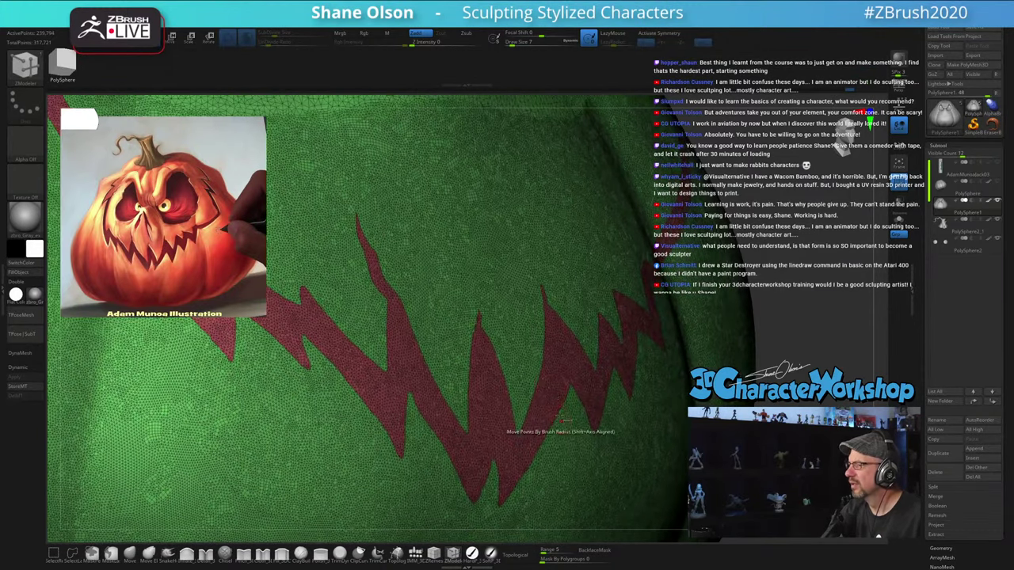
right_drag(469, 376, 447, 389)
mouse_move(534, 389)
right_down()
mouse_move(461, 390)
mouse_move(546, 396)
mouse_move(545, 419)
mouse_move(540, 386)
right_up()
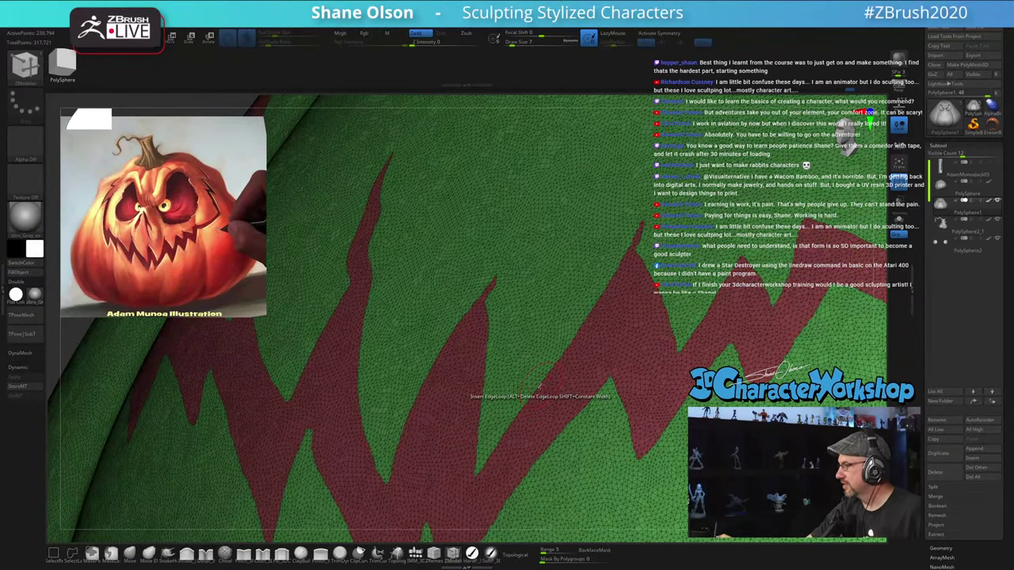
Step: Save the tool as a new version named AdamMunoaJack04
click(993, 29)
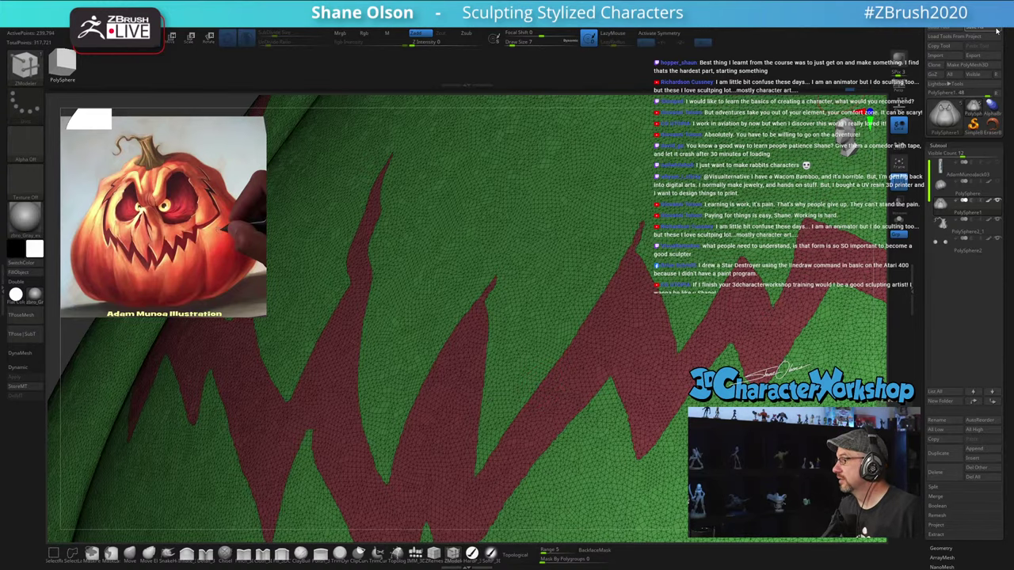
click(380, 449)
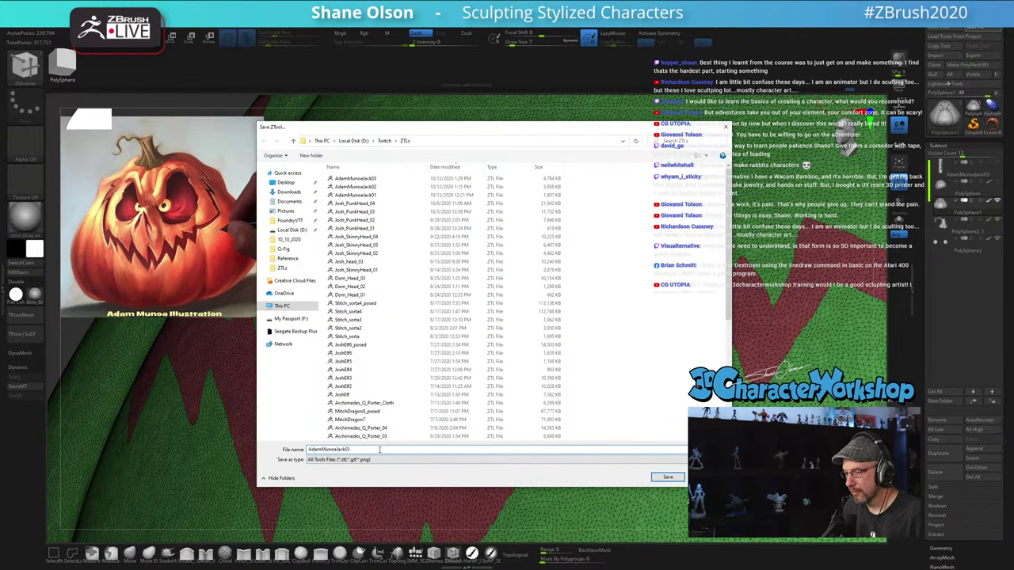
key(BackSpace)
text(4)
key(Return)
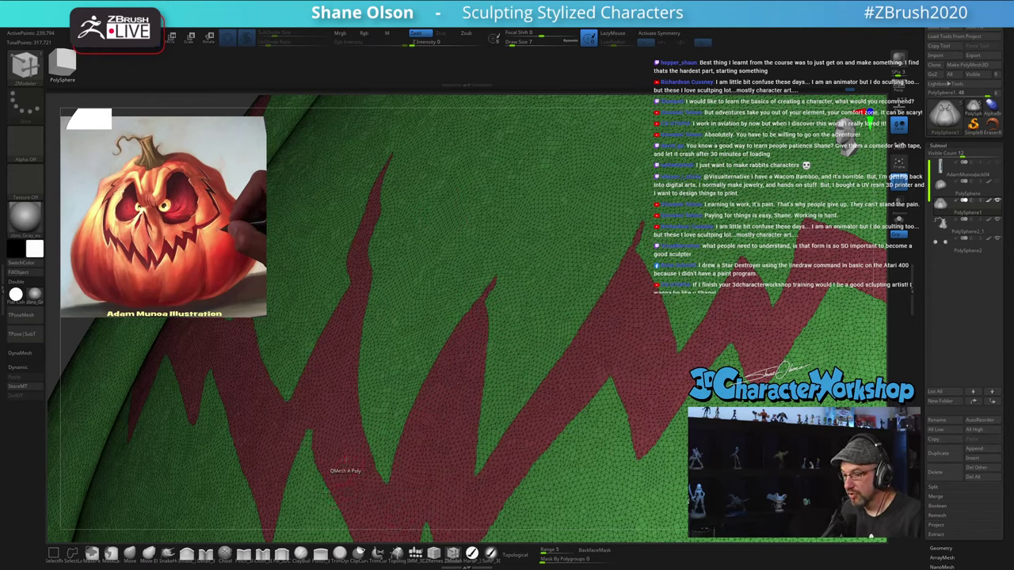
Step: Set the ZModeler polygon action to Extrude with the Polygroup All target and push the mouth polygroup inward into the pumpkin
key(space)
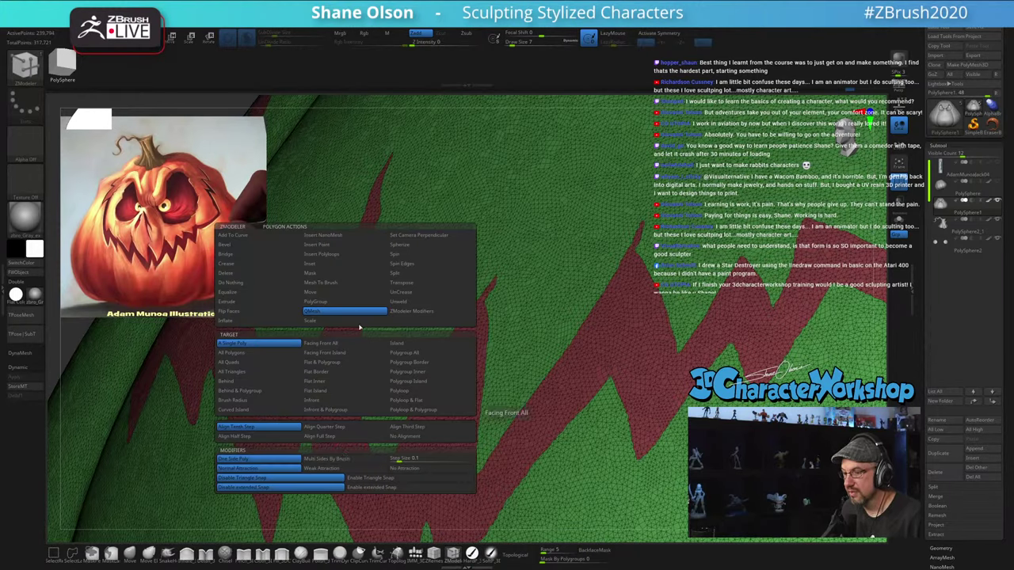
click(245, 303)
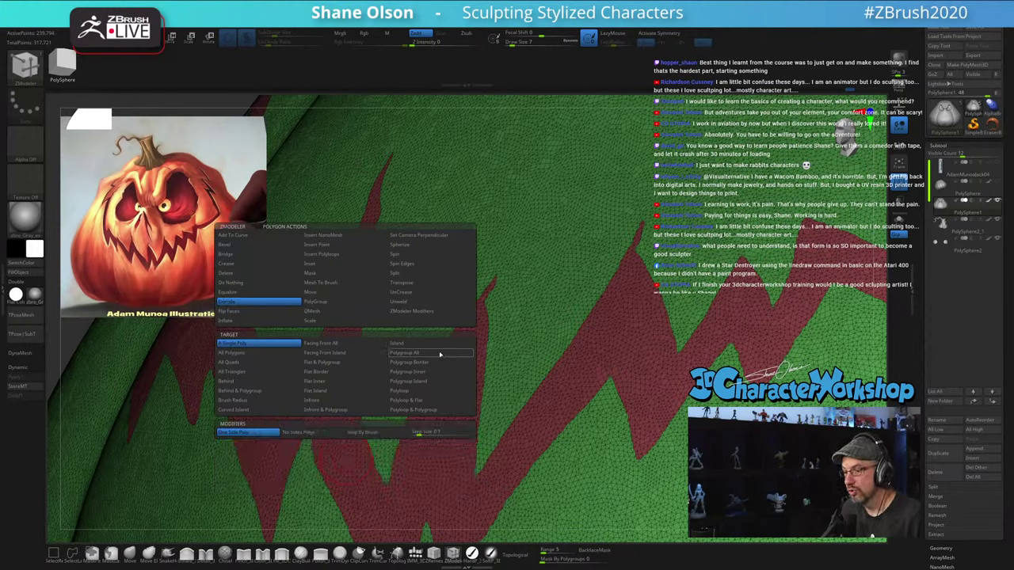
click(440, 354)
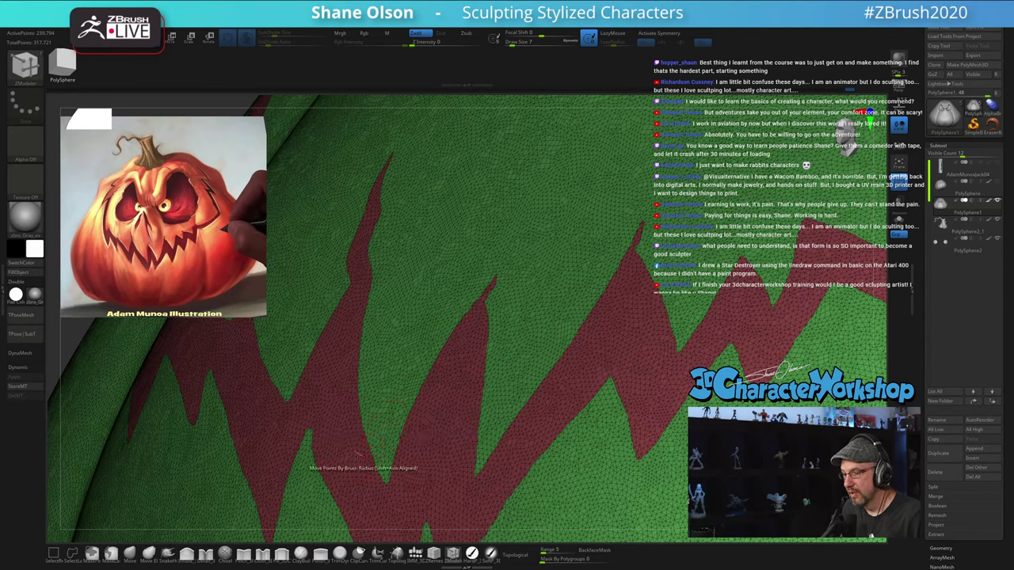
drag(346, 459, 347, 530)
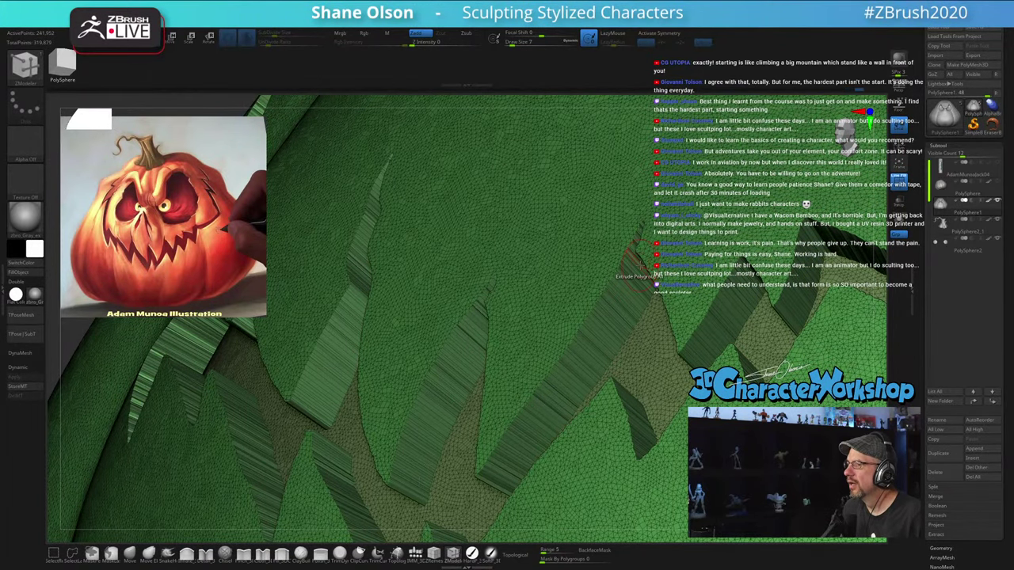
Step: Hide the polyframe and examine the recessed mouth on the whole pumpkin
key(f)
drag(716, 196, 736, 221)
key(shift+f)
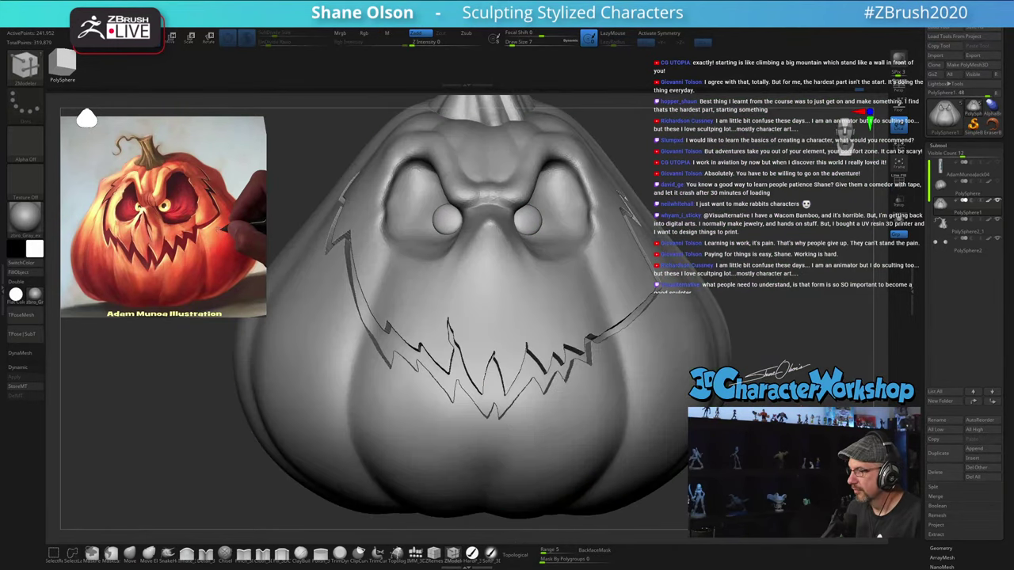
key(f)
drag(737, 443, 856, 450)
mouse_move(855, 380)
mouse_down()
mouse_move(724, 372)
mouse_move(816, 368)
mouse_move(785, 364)
mouse_move(784, 394)
mouse_up()
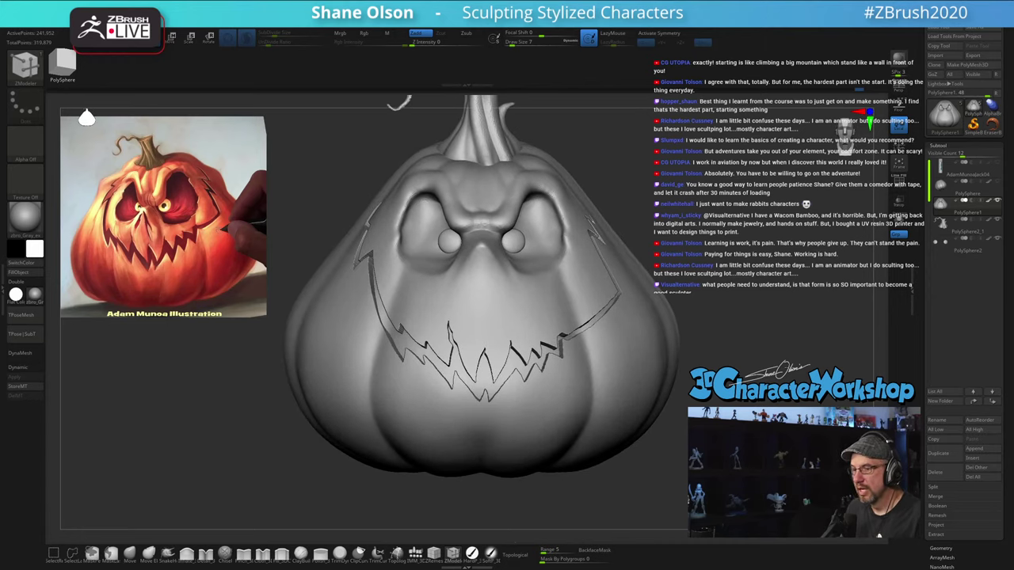
drag(713, 281, 714, 275)
Step: Set the draw size to 56 and inspect the recessed mouth's edges from the side and the front
key(s)
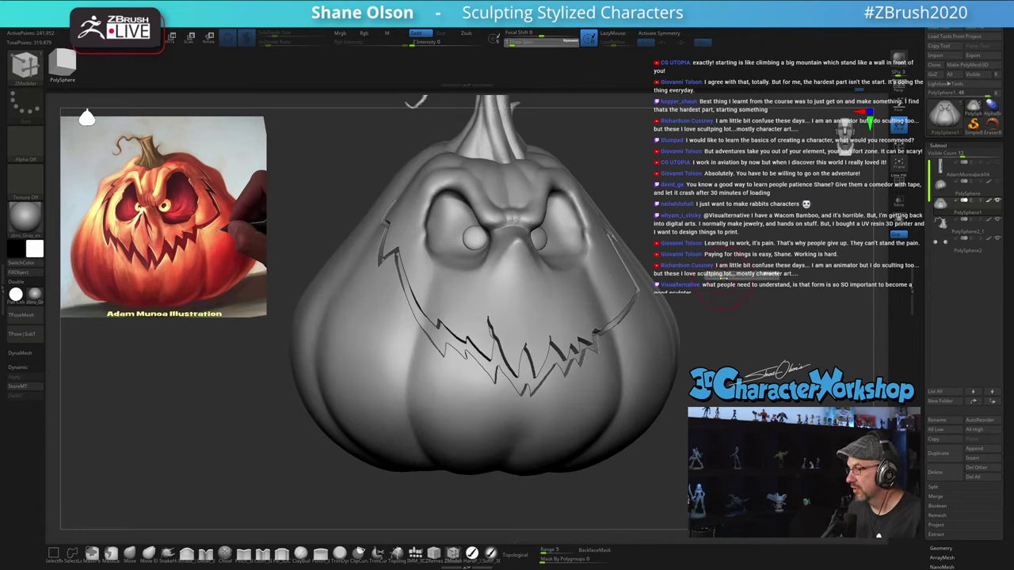
click(723, 278)
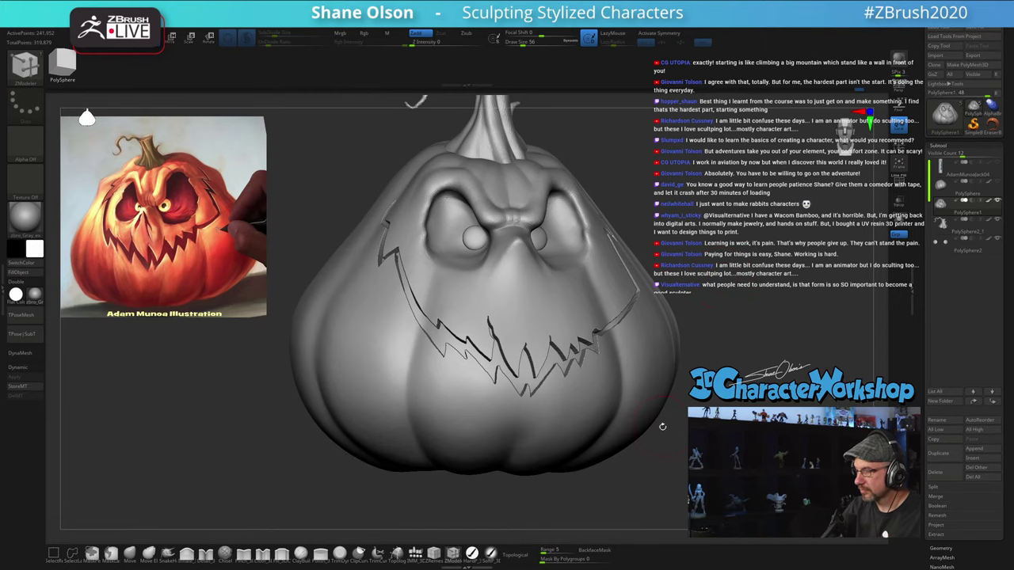
drag(663, 427, 631, 424)
alt+drag(710, 404, 710, 426)
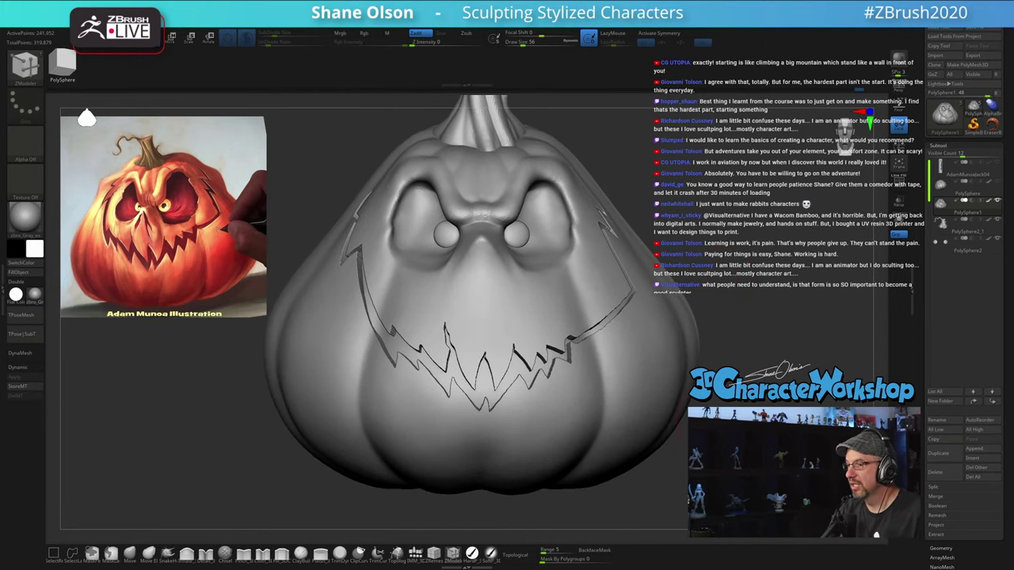
key(shift)
key(shift)
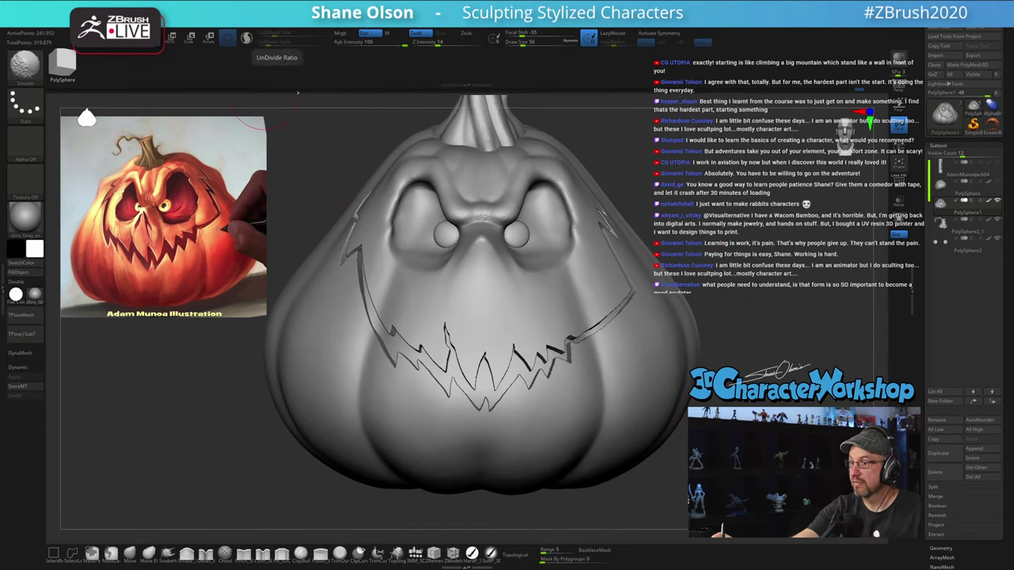
drag(756, 282, 716, 283)
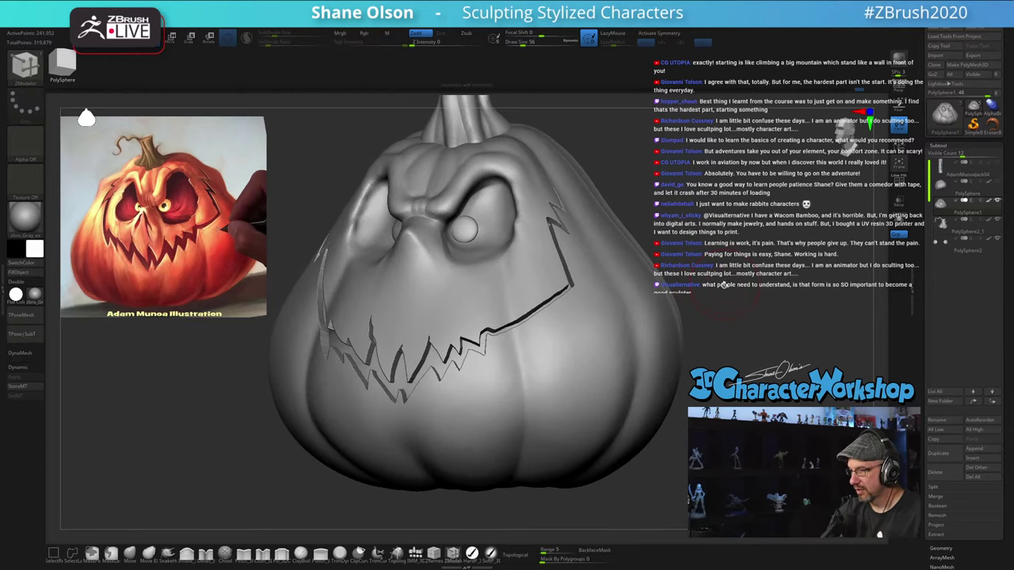
key(shift)
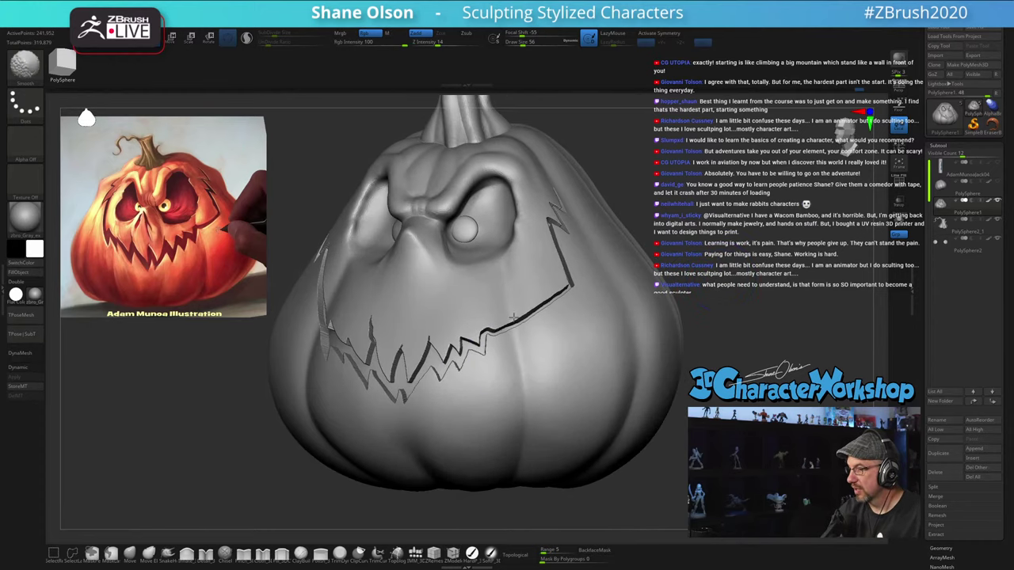
mouse_move(619, 354)
ctrl+right_down()
mouse_move(618, 344)
mouse_move(614, 384)
ctrl+right_up()
key(ctrl)
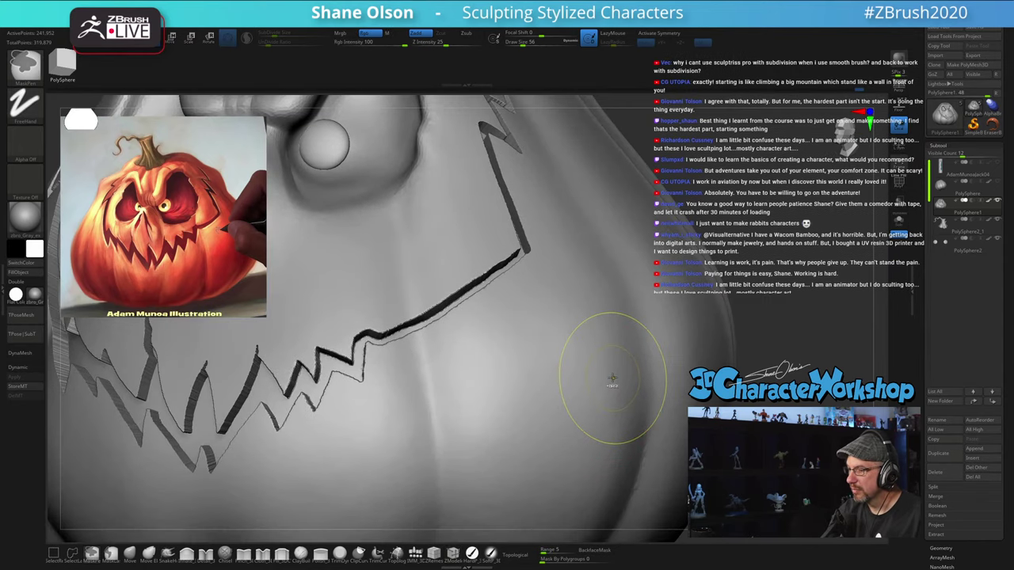
alt+right_drag(577, 367, 618, 343)
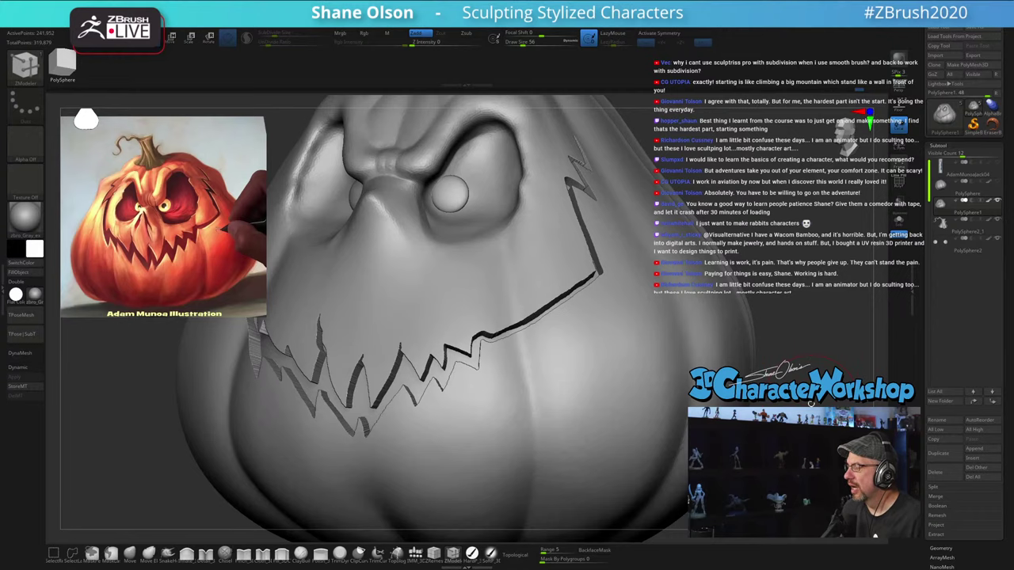
alt+drag(813, 404, 851, 403)
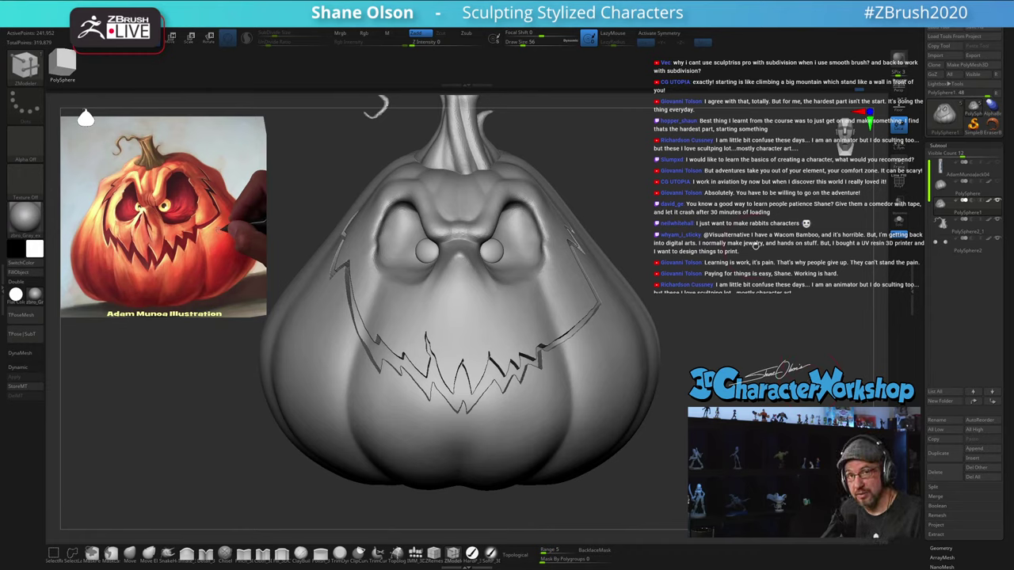
Step: Display the polyframe, check the mouth polygroup up close and set the draw size to 44
key(shift+f)
ctrl+right_drag(537, 313, 467, 242)
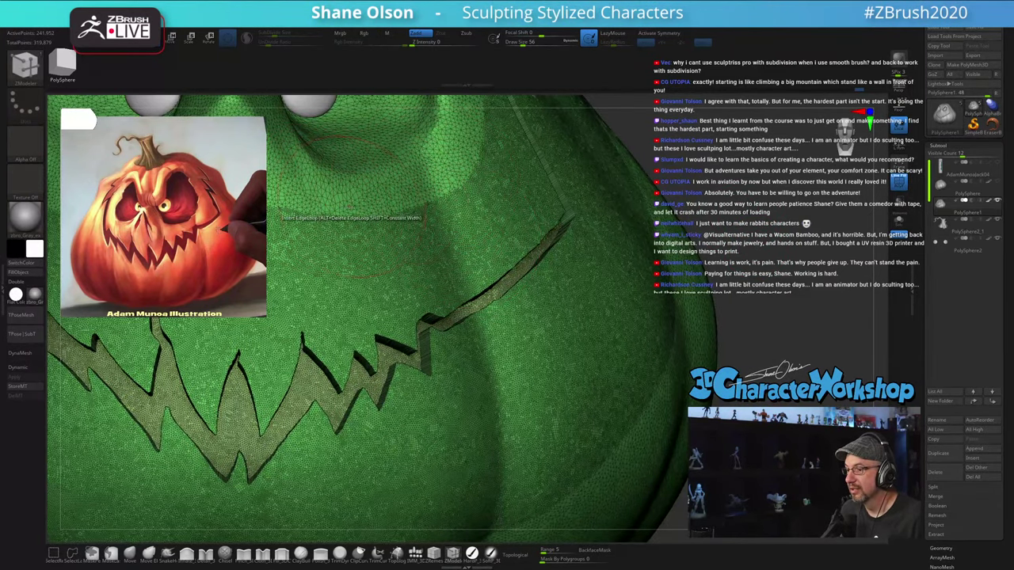
ctrl+right_drag(752, 219, 738, 241)
key(s)
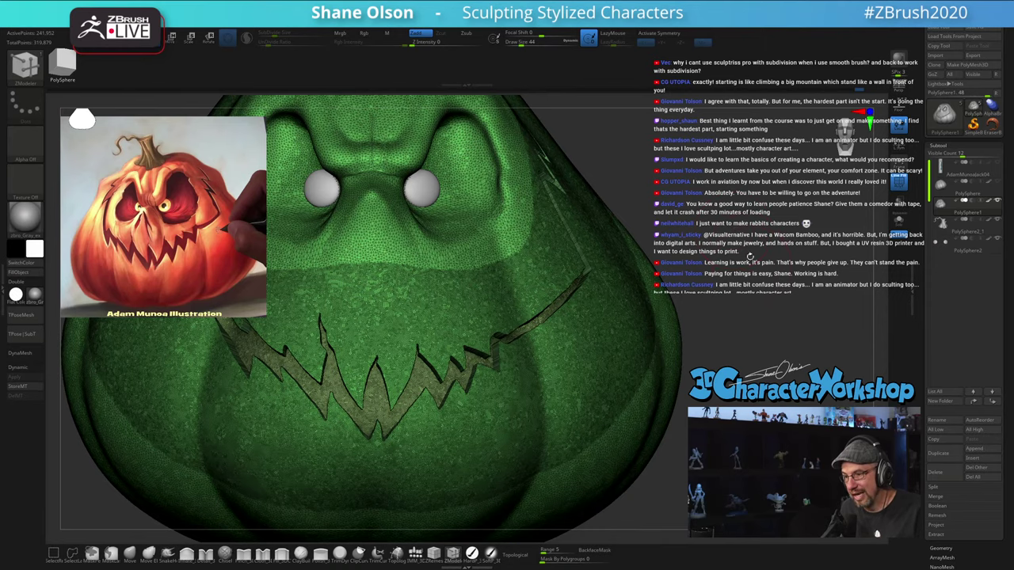
key(f)
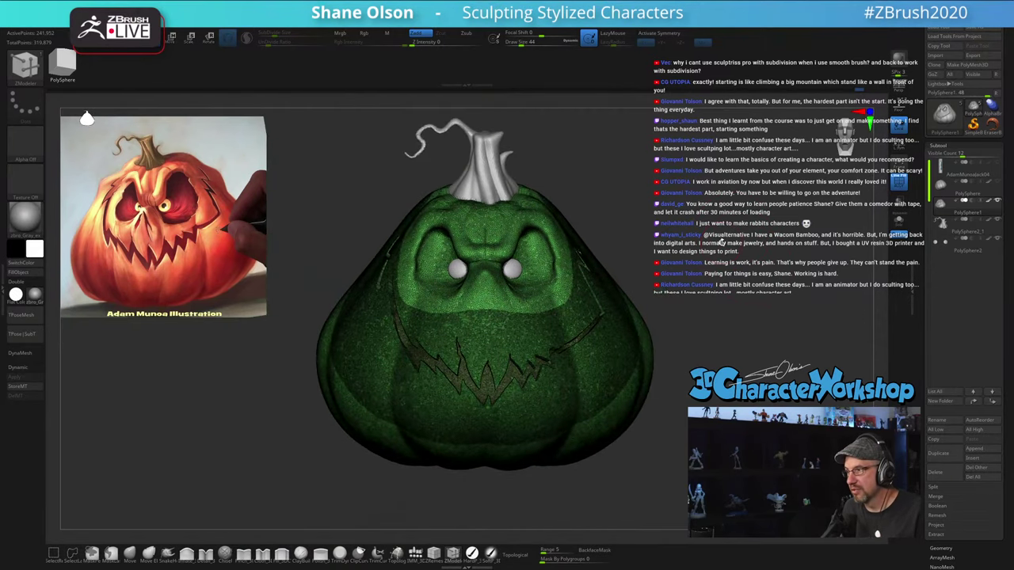
Step: Examine the mouth polygroup from several angles, then compare the pumpkin with the polyframe hidden
mouse_move(720, 242)
mouse_down()
mouse_move(780, 240)
mouse_move(727, 242)
mouse_up()
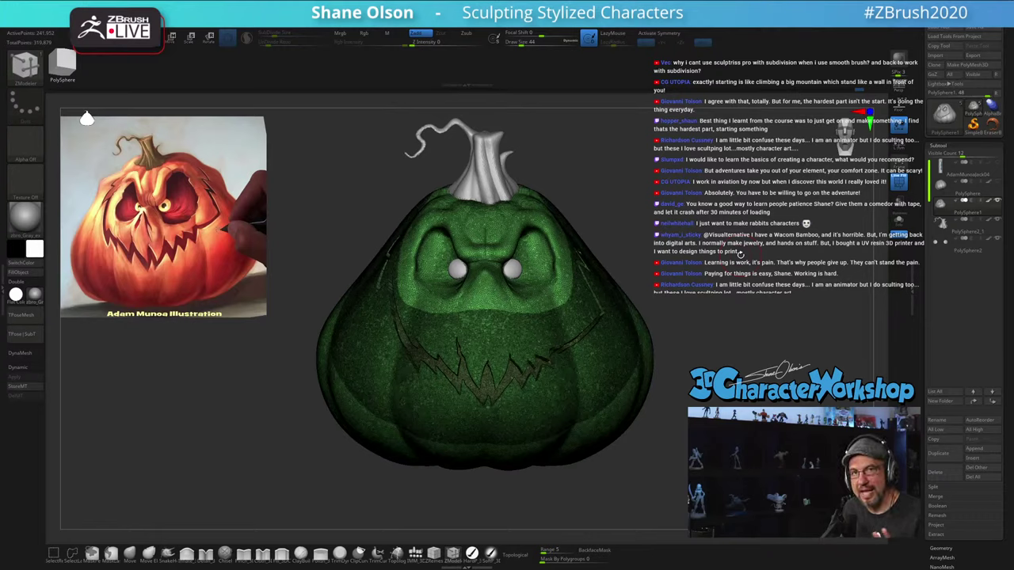
drag(705, 244, 694, 243)
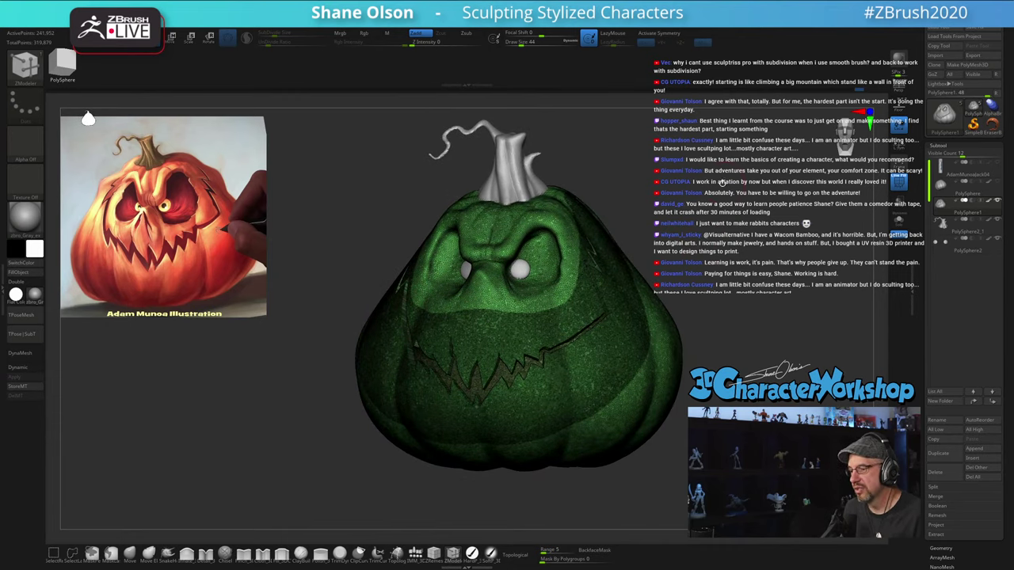
drag(723, 183, 777, 184)
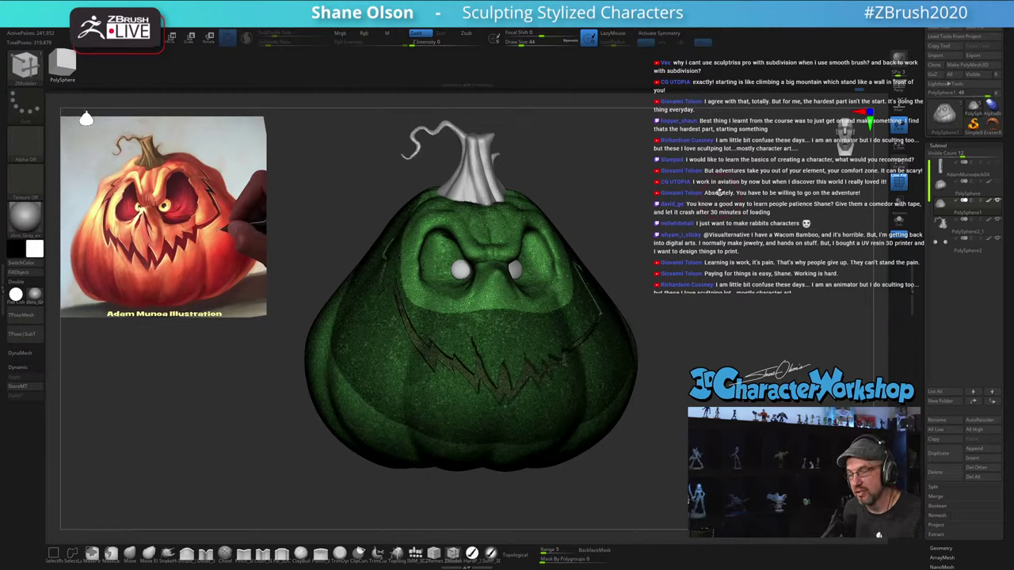
drag(715, 191, 704, 172)
key(shift+f)
key(shift+f)
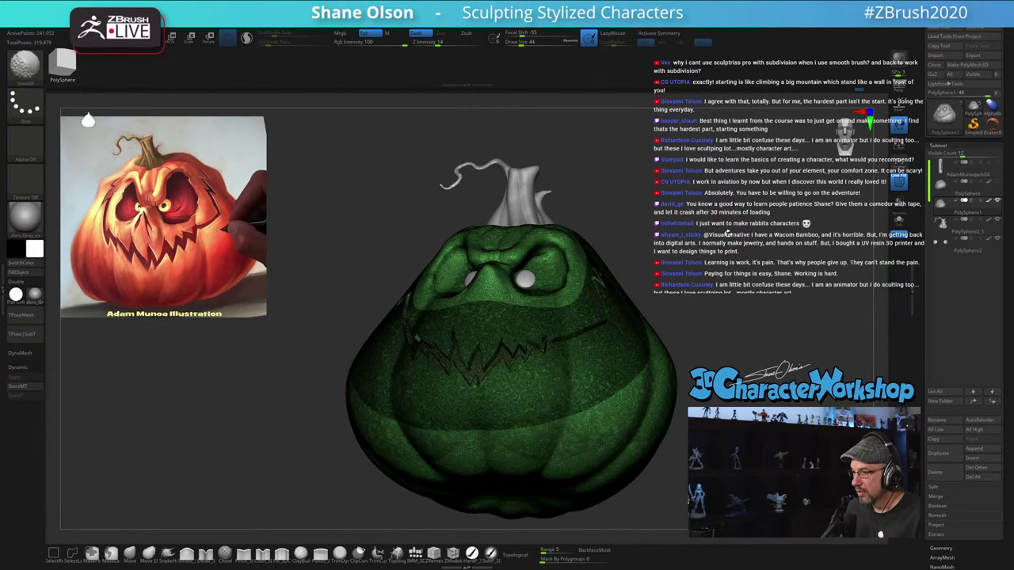
drag(728, 233, 734, 285)
key(f)
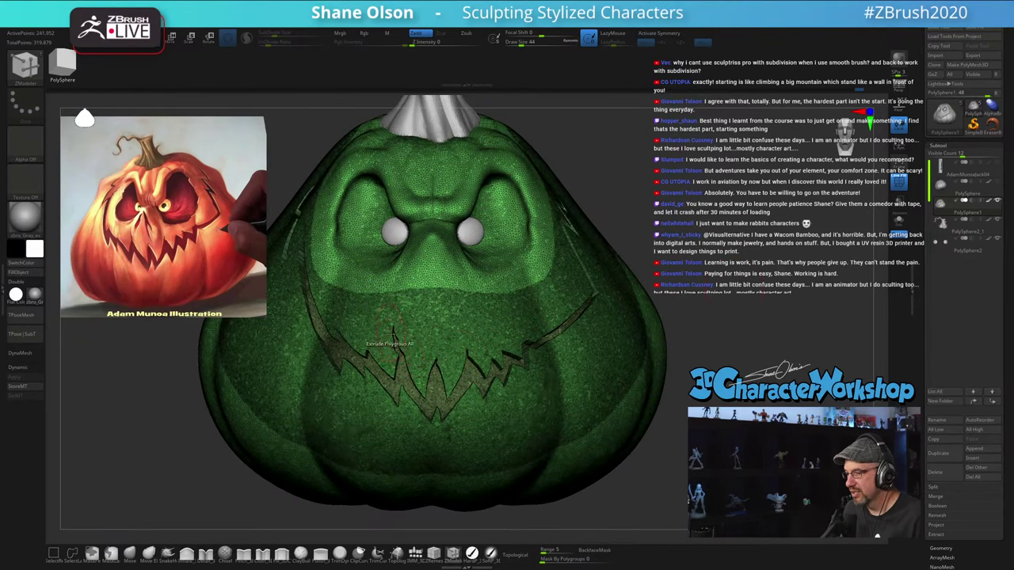
drag(711, 241, 699, 244)
key(shift+f)
shift+drag(758, 285, 776, 282)
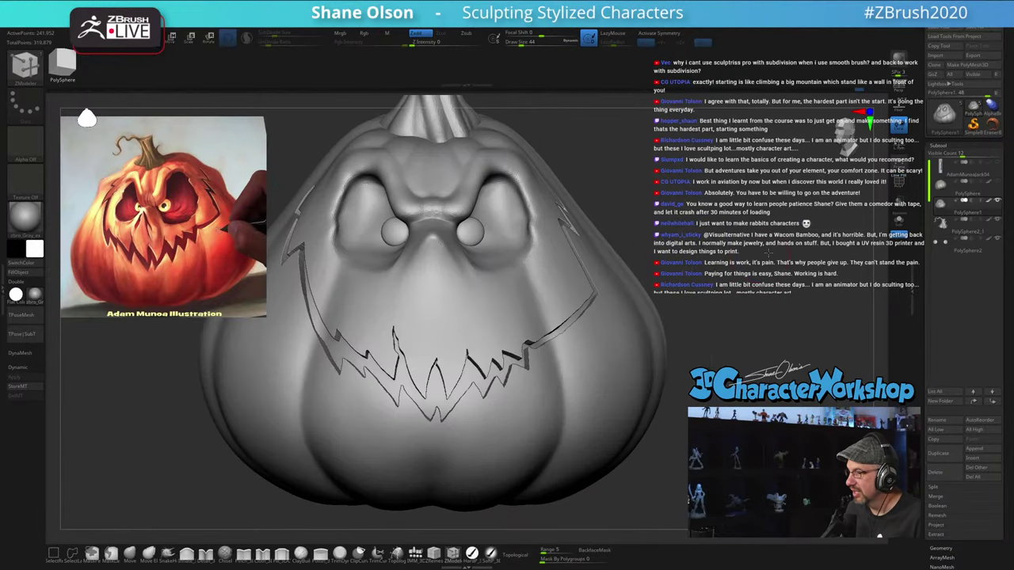
Step: Enable Sculptris Pro for the Smooth brush and lightly smooth the mouth's edge at the centre teeth
click(247, 37)
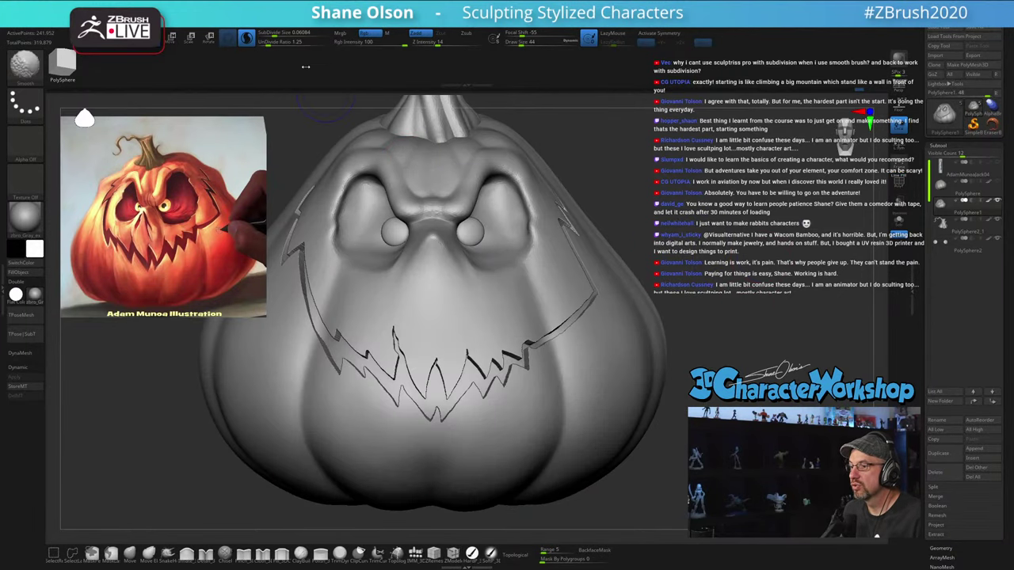
key(shift+f)
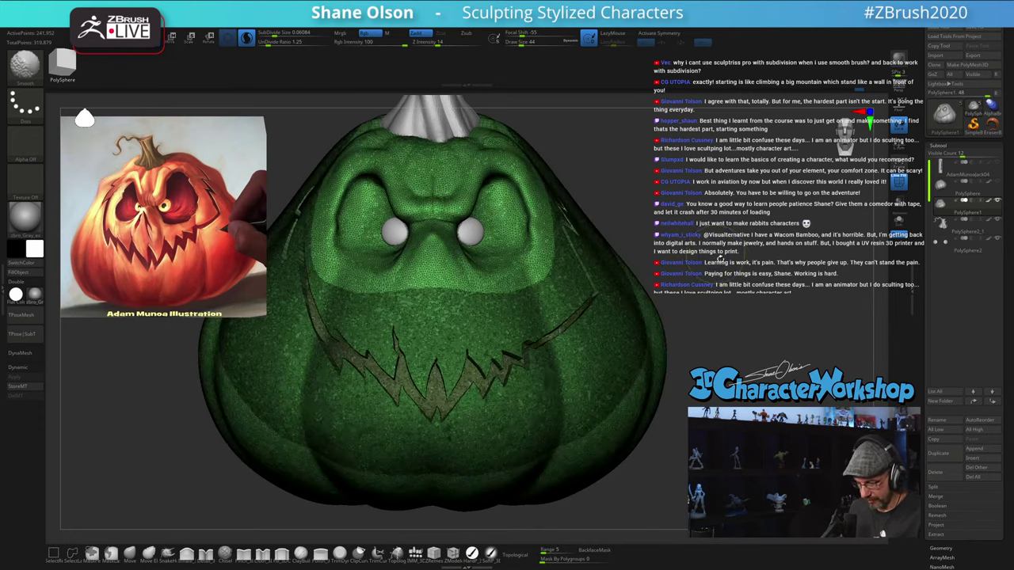
key(shift+f)
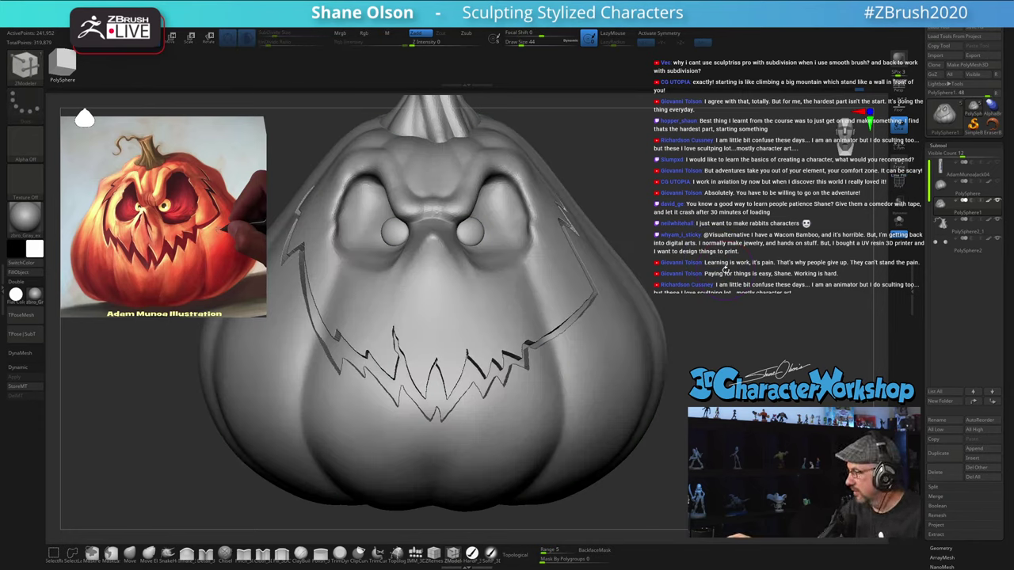
key(shift)
shift+drag(437, 360, 428, 380)
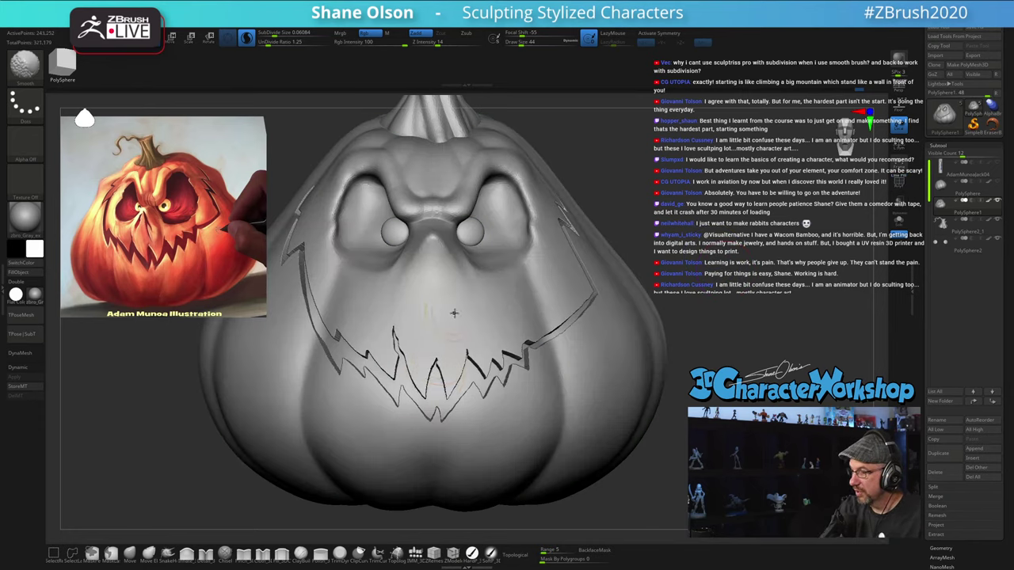
Step: Smooth the mouth's jagged edges from the centre teeth out along one side to the outer bend of the grin
right_drag(454, 313, 364, 316)
key(shift)
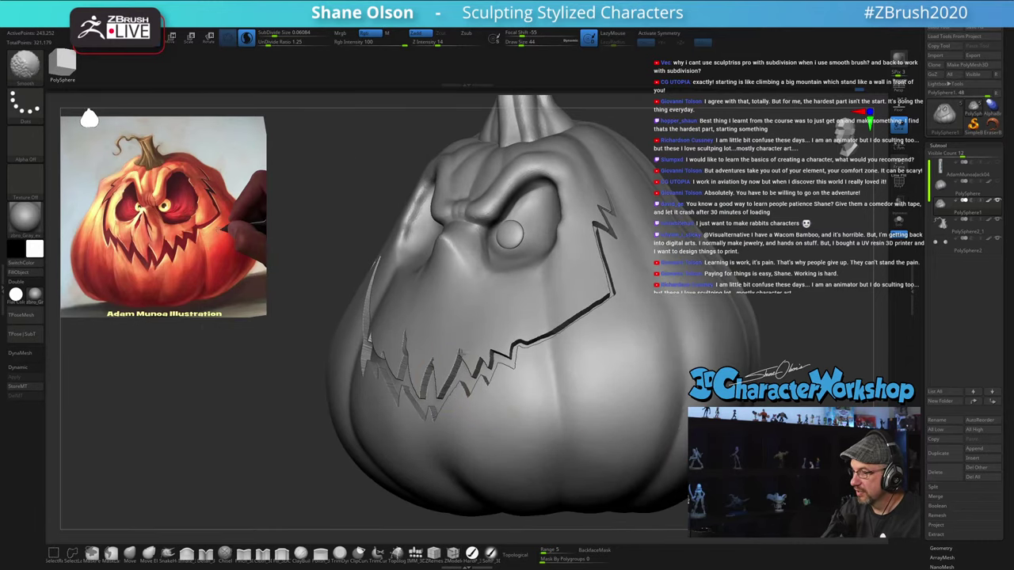
mouse_move(437, 357)
shift+mouse_down()
mouse_move(520, 335)
mouse_move(610, 290)
mouse_move(617, 204)
mouse_move(602, 198)
mouse_move(591, 316)
mouse_move(542, 328)
shift+mouse_up()
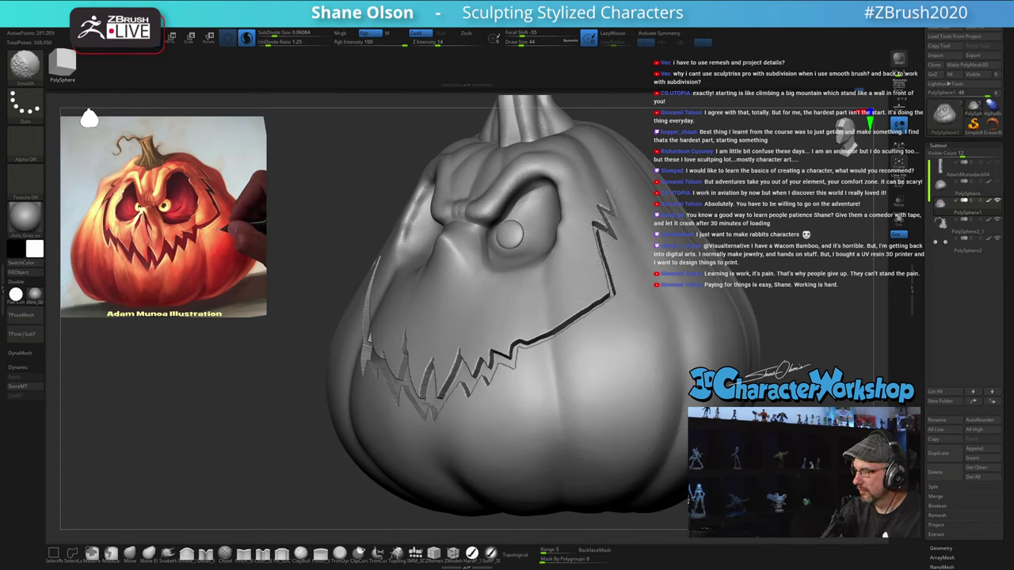
shift+drag(418, 411, 423, 375)
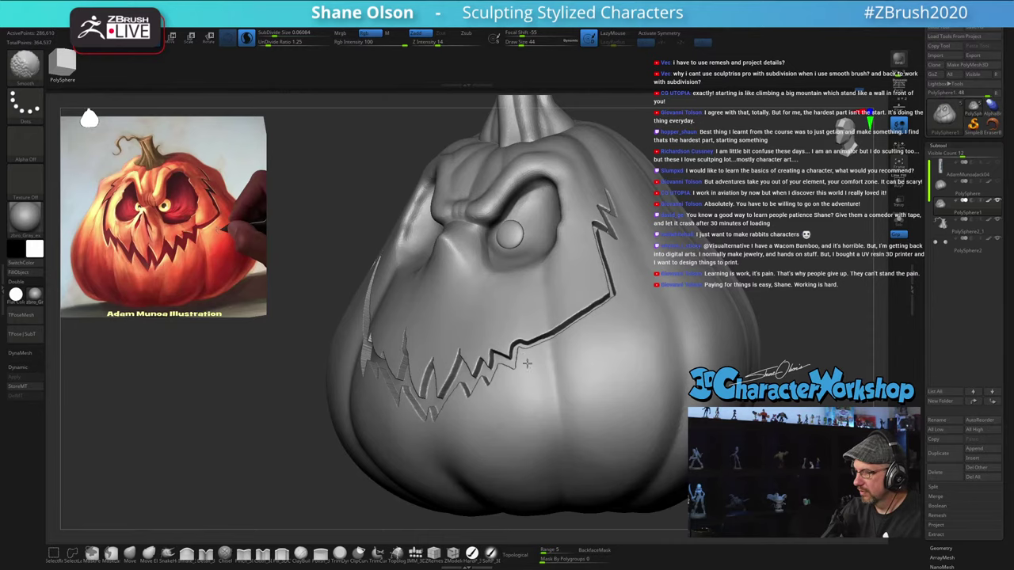
shift+drag(600, 300, 608, 310)
Step: Smooth the mouth's edges on the opposite side, from the centre teeth up to the corner beside the eye
mouse_move(604, 351)
right_down()
mouse_move(611, 367)
mouse_move(675, 362)
right_up()
shift+drag(485, 369, 460, 349)
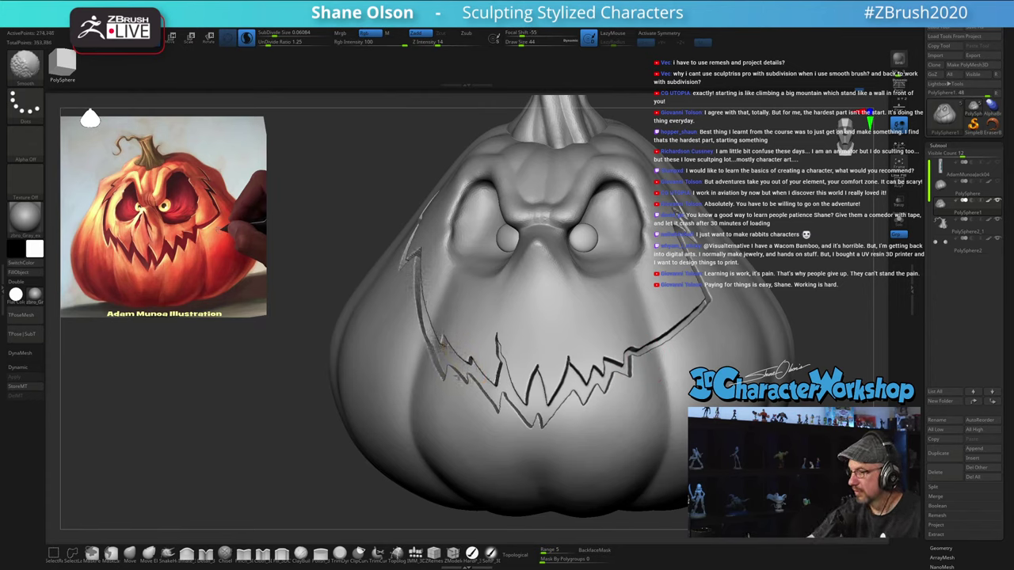
mouse_move(457, 378)
shift+mouse_down()
mouse_move(516, 402)
mouse_move(522, 394)
shift+mouse_up()
right_drag(568, 342, 638, 347)
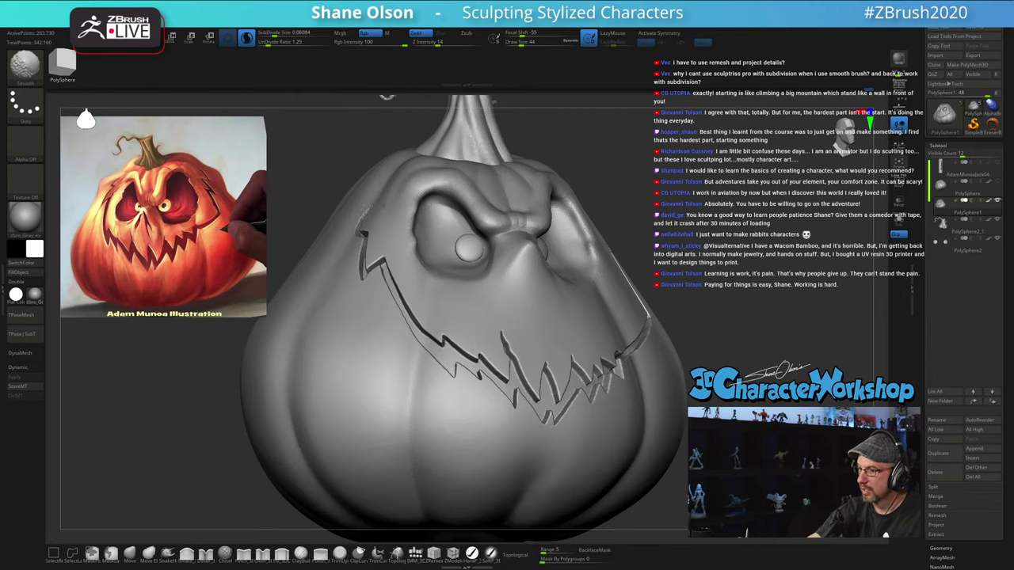
right_drag(523, 342, 552, 358)
mouse_move(369, 239)
shift+mouse_down()
mouse_move(349, 216)
mouse_move(383, 288)
shift+mouse_up()
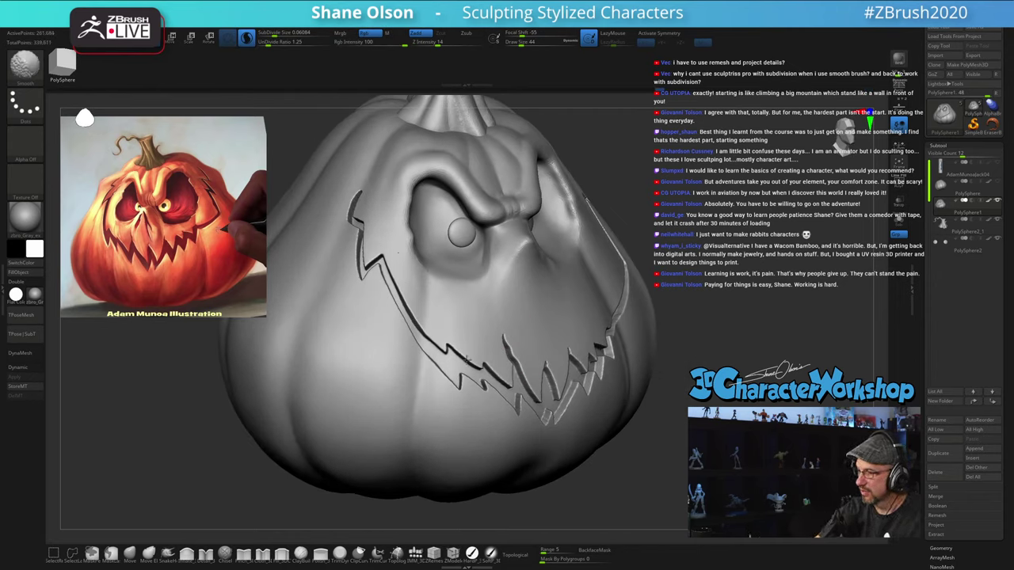
mouse_move(360, 198)
shift+mouse_down()
mouse_move(424, 375)
mouse_move(499, 398)
shift+mouse_up()
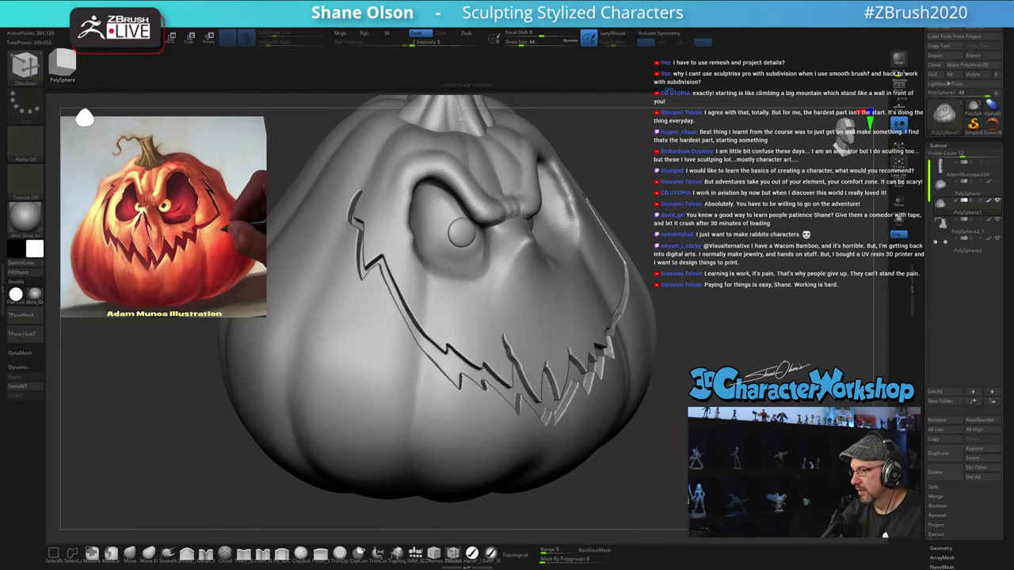
Step: Check the smoothed mouth on the whole pumpkin and smooth its edge again from the centre teeth to the outer bend
alt+drag(673, 491, 680, 416)
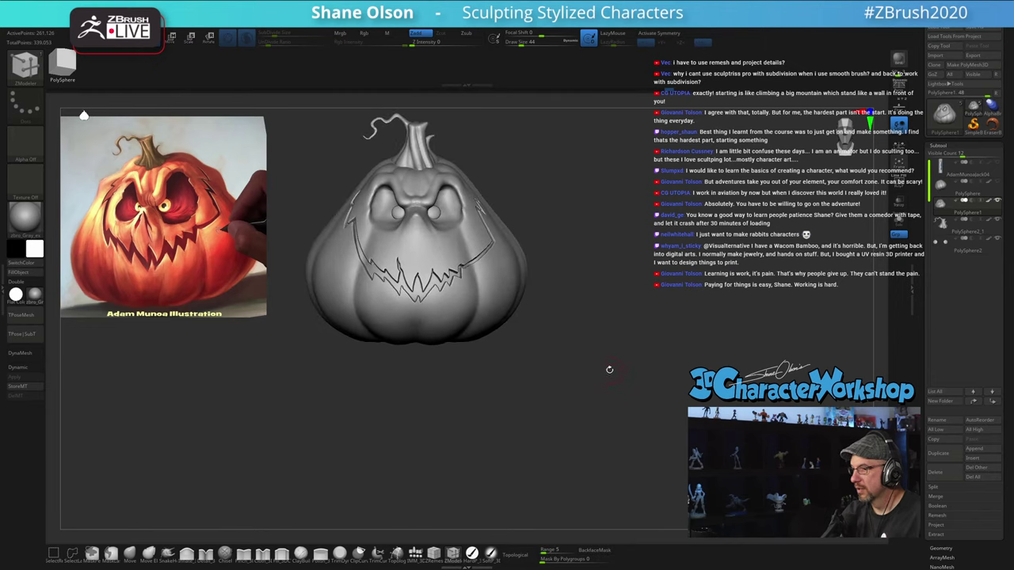
mouse_move(609, 370)
alt+mouse_down()
mouse_move(613, 405)
mouse_move(663, 424)
mouse_move(650, 426)
mouse_move(651, 441)
alt+mouse_up()
key(shift+f)
key(shift+f)
mouse_move(462, 343)
shift+mouse_down()
mouse_move(471, 324)
mouse_move(530, 325)
mouse_move(567, 310)
mouse_move(593, 281)
shift+mouse_up()
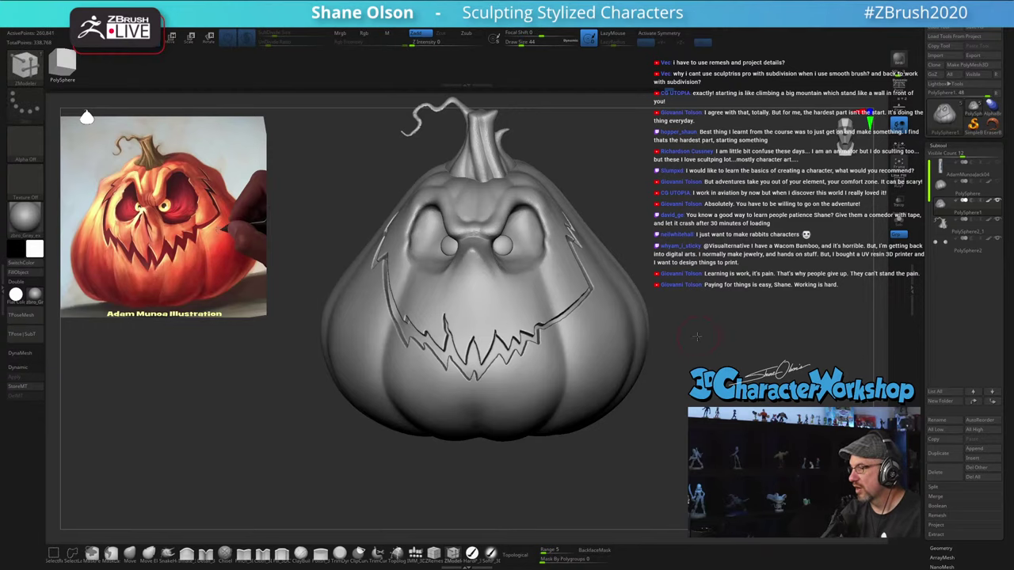
Step: Set the draw size to 51, smooth the zigzag mouth corner beside the eye and raise the Smooth brush's Z Intensity to 40
mouse_move(716, 333)
mouse_down()
mouse_move(701, 324)
mouse_move(741, 402)
mouse_up()
key(s)
shift+drag(632, 295, 616, 234)
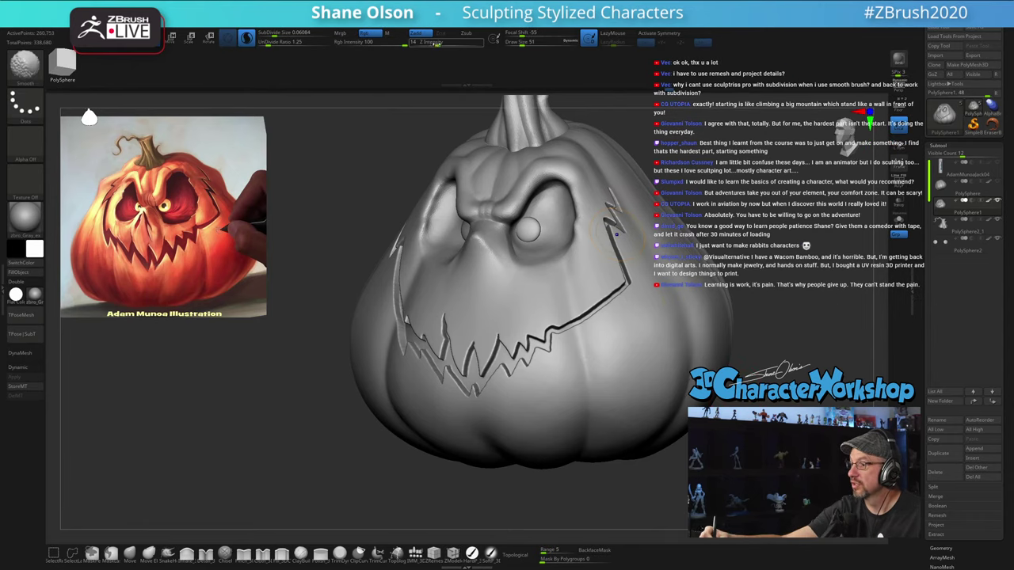
shift+drag(437, 44, 455, 44)
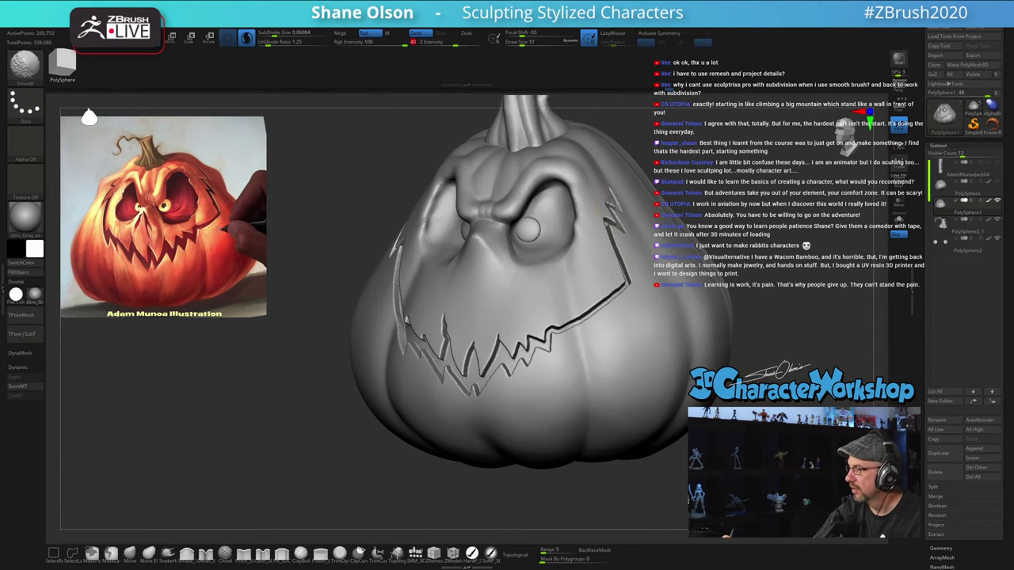
Step: Smooth the mouth's edge between the zigzag teeth and the outer bend, then check the face from several angles
shift+drag(568, 330, 556, 334)
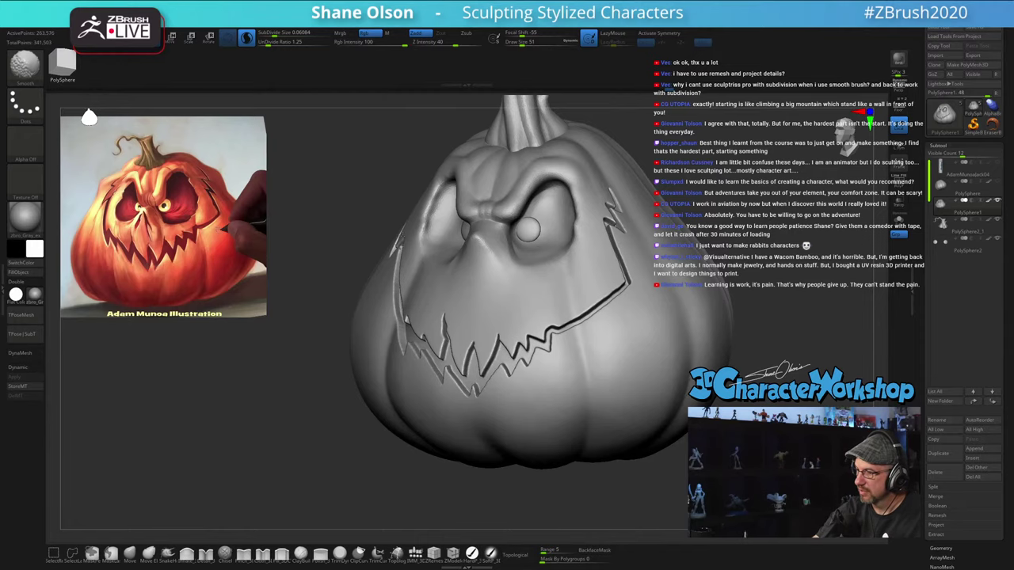
mouse_move(519, 358)
right_down()
mouse_move(543, 362)
mouse_move(548, 342)
right_up()
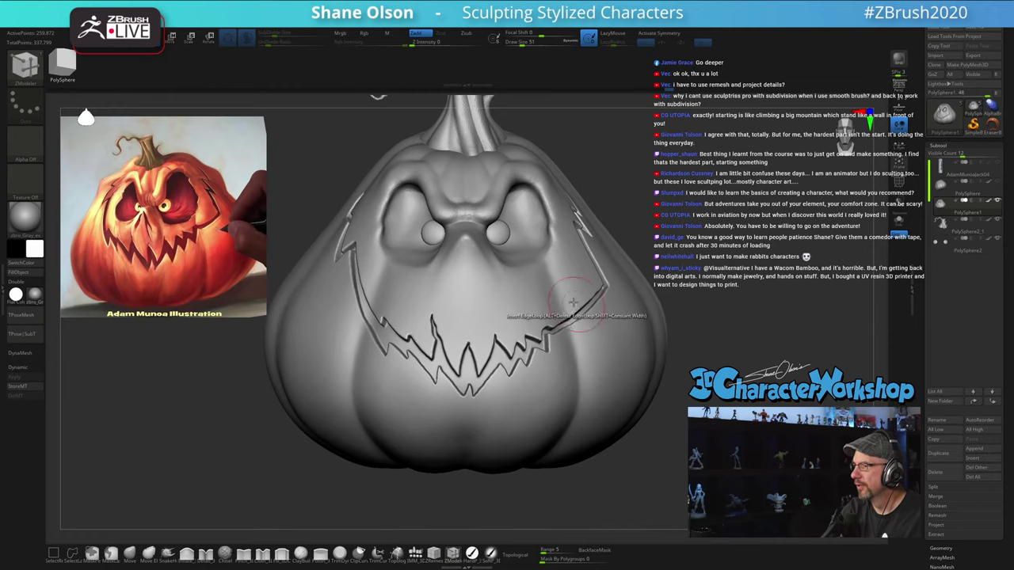
ctrl+right_drag(573, 302, 550, 356)
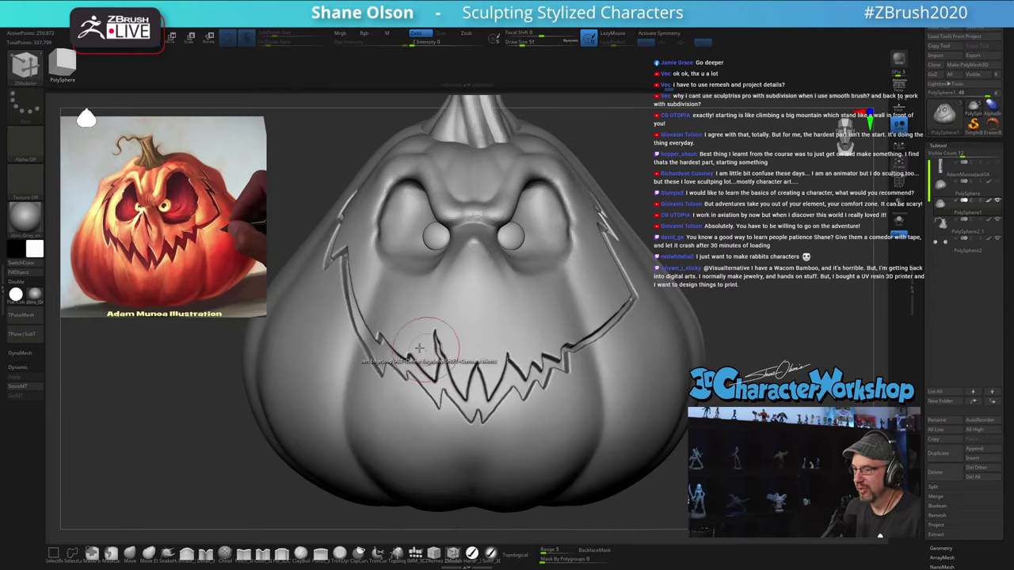
ctrl+right_drag(742, 259, 684, 307)
right_drag(684, 307, 667, 276)
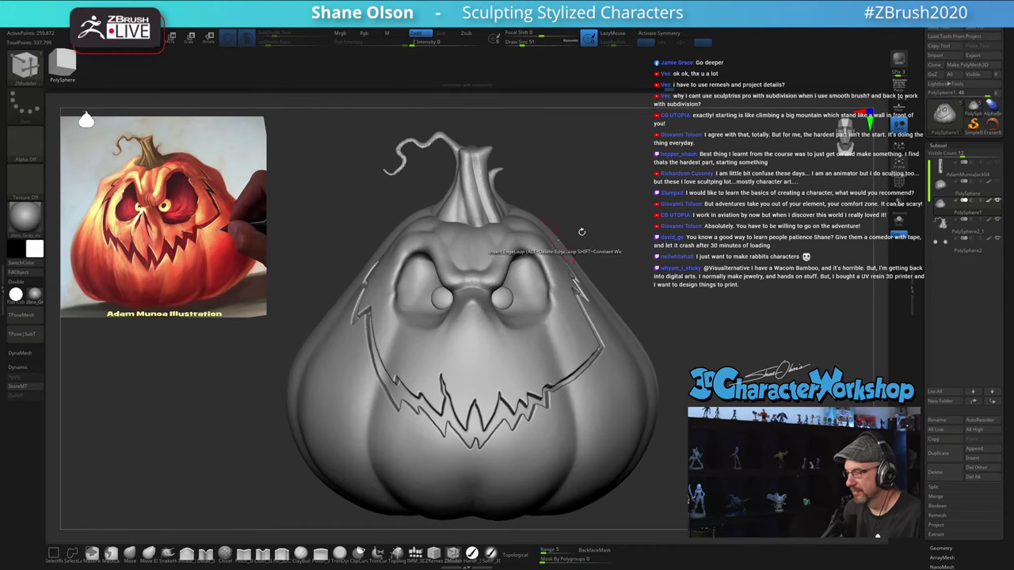
right_drag(645, 213, 689, 239)
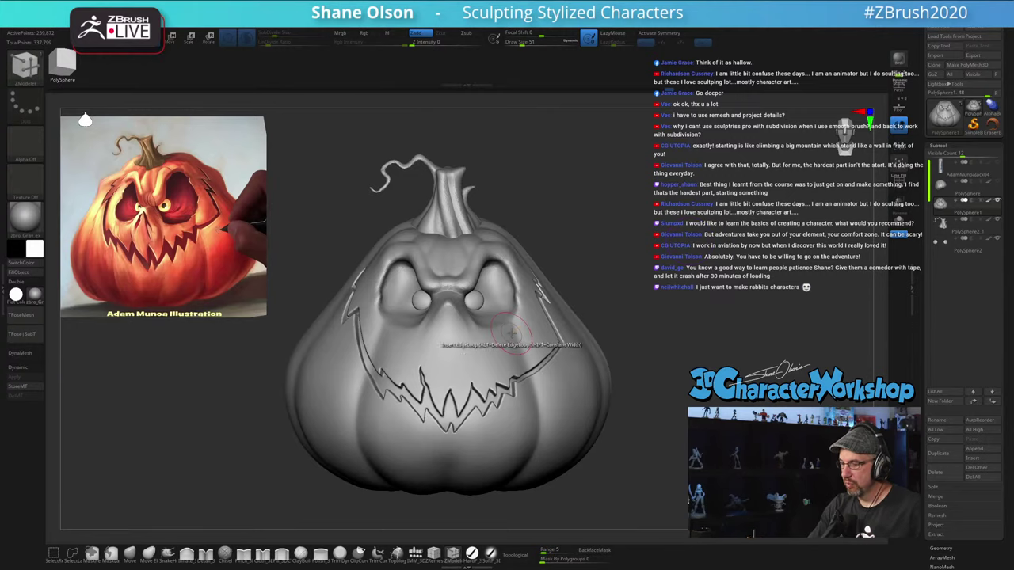
Step: Switch to the Move brush with symmetry on and draw size 62, and reshape the lower rims of both eye sockets
click(130, 555)
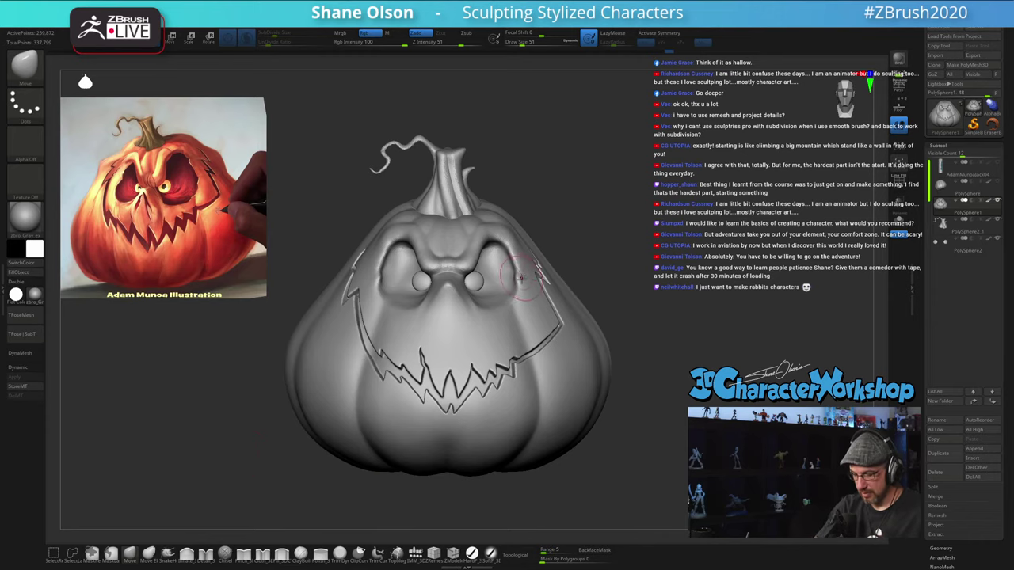
key(x)
key(bracketright)
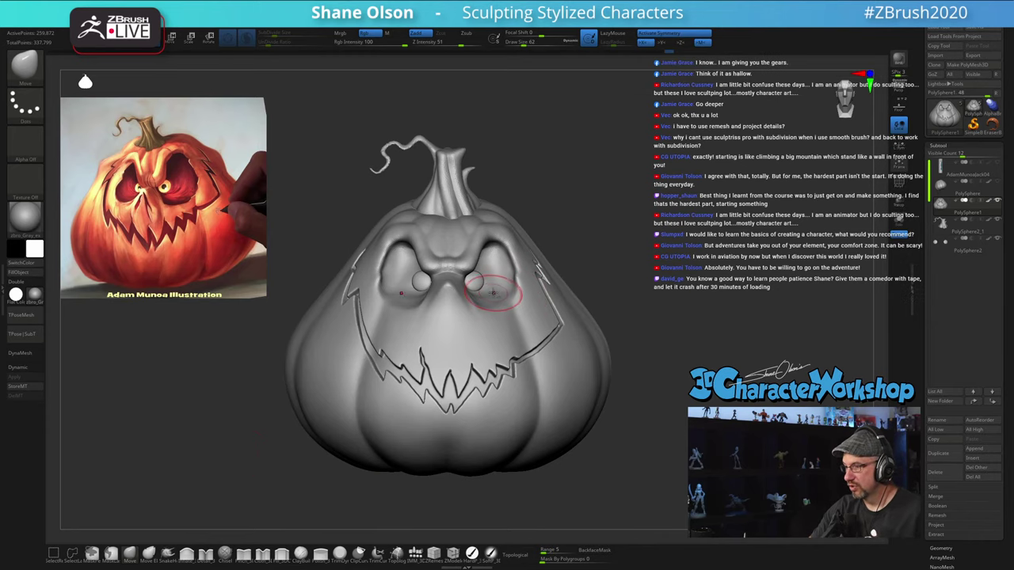
mouse_move(492, 296)
ctrl+right_down()
mouse_move(493, 317)
mouse_move(486, 299)
ctrl+right_up()
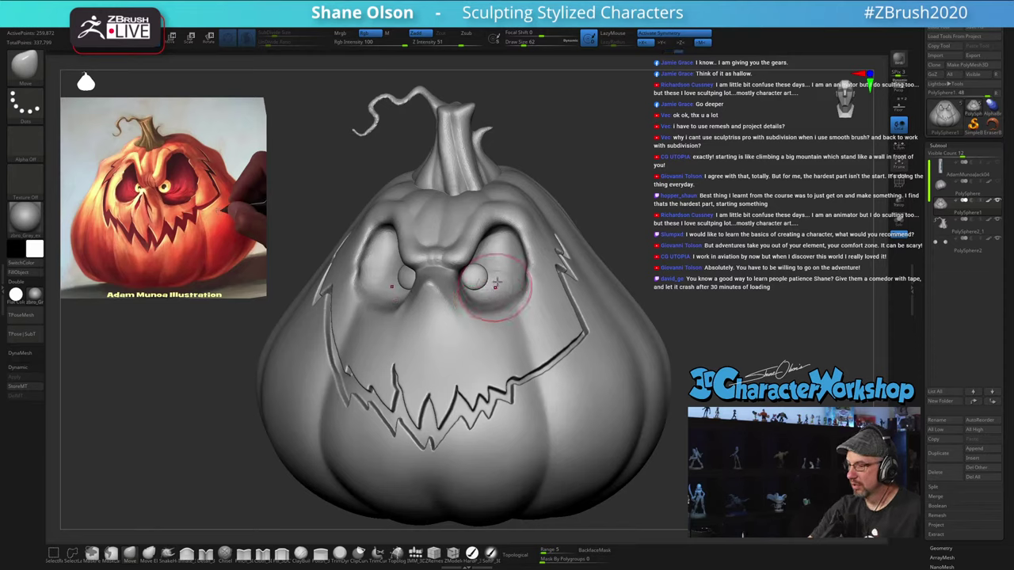
drag(496, 294, 490, 301)
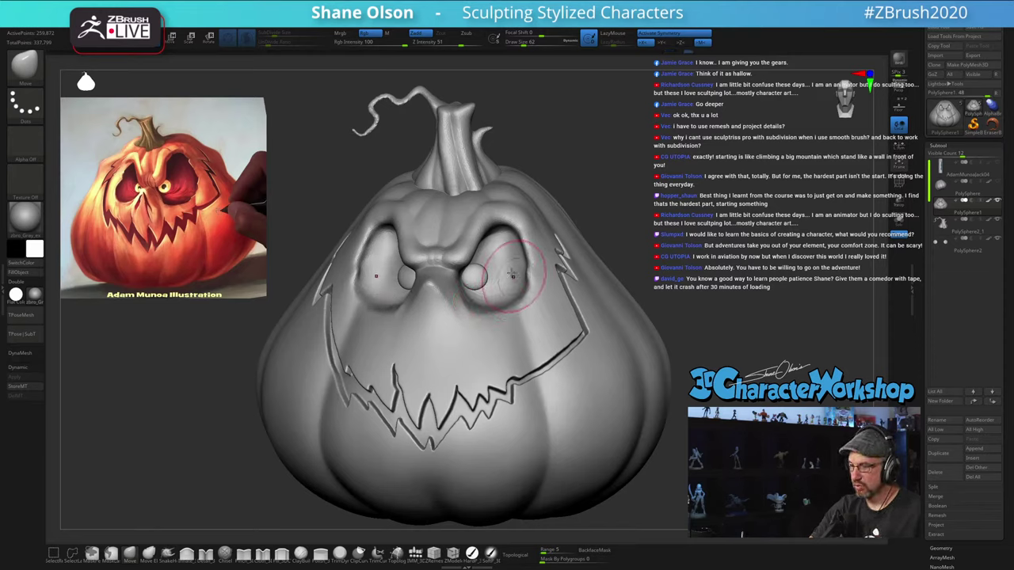
Step: Set the draw size to 80 for adjusting the outer sides of both eye sockets
right_drag(511, 274, 518, 276)
key(s)
mouse_move(507, 289)
mouse_down()
mouse_move(495, 314)
mouse_move(522, 307)
mouse_move(534, 285)
mouse_up()
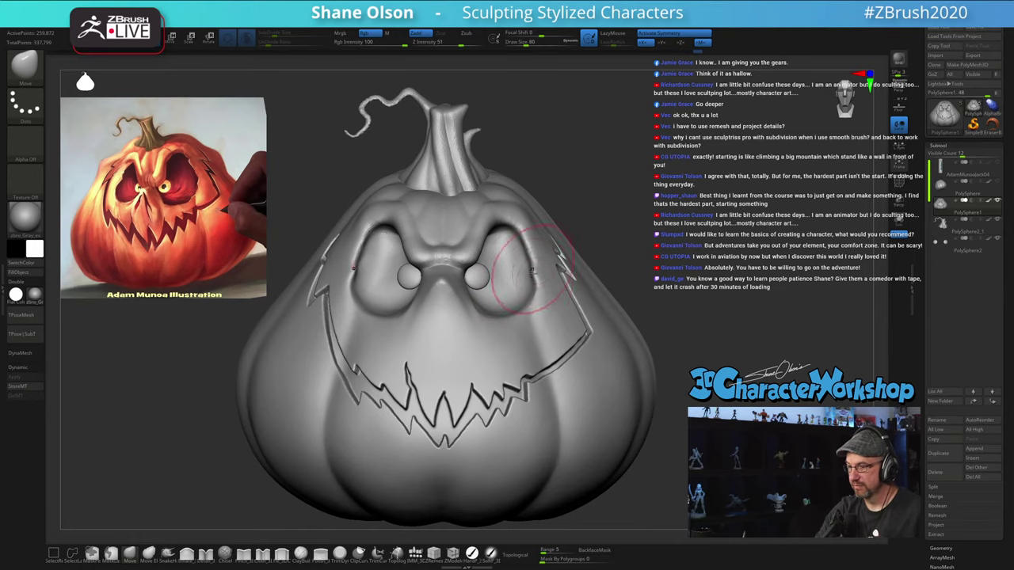
mouse_move(542, 284)
right_down()
mouse_move(530, 302)
mouse_move(516, 271)
mouse_move(485, 279)
mouse_move(511, 282)
right_up()
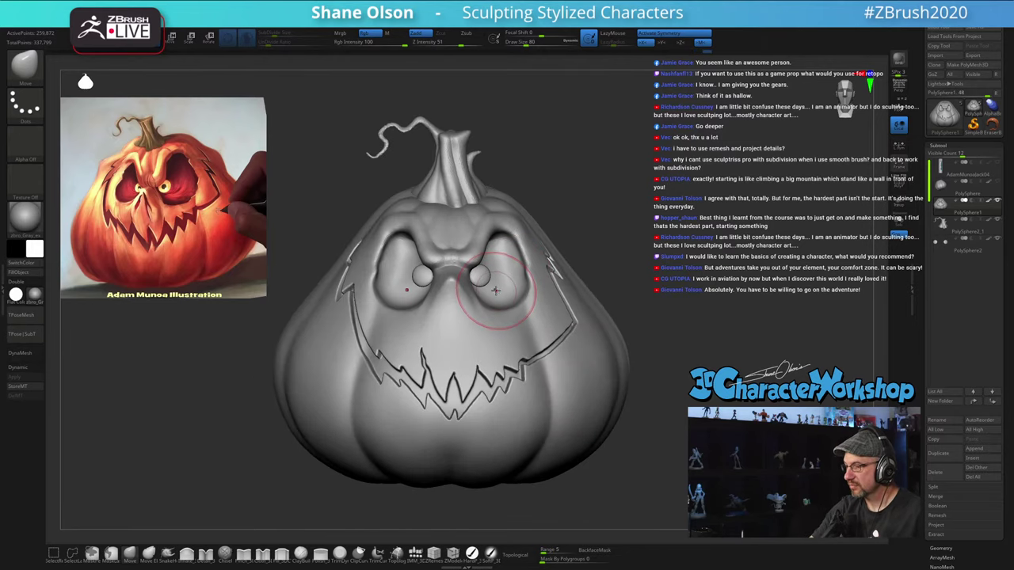
Step: Set the draw size to 65 and pull the inner edges of both eye sockets in beside the eyeballs
key(s)
drag(497, 286, 467, 268)
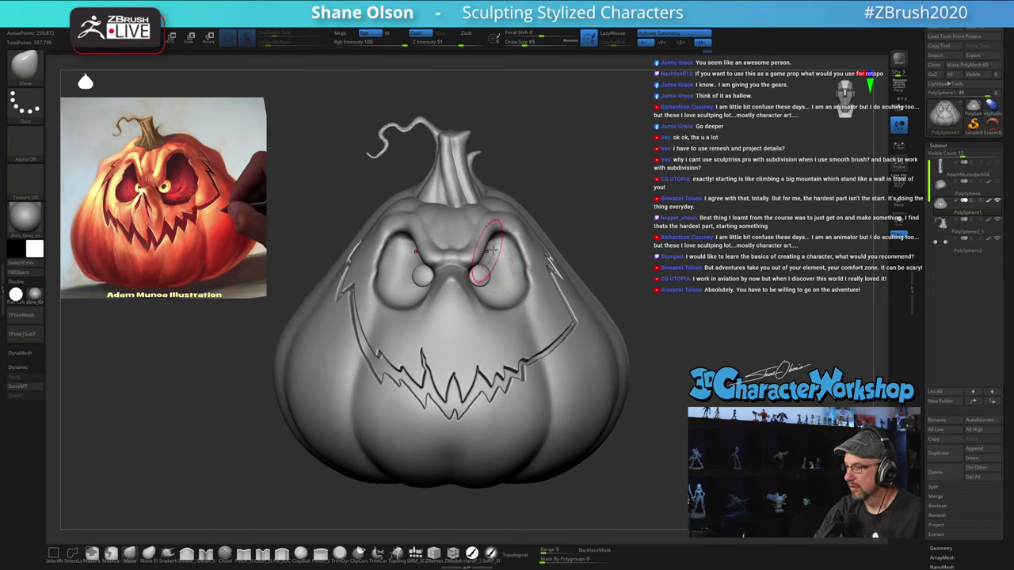
right_drag(514, 262, 502, 267)
drag(482, 262, 468, 266)
mouse_move(492, 265)
right_down()
mouse_move(513, 268)
mouse_move(499, 259)
mouse_move(504, 284)
mouse_move(489, 299)
mouse_move(482, 284)
mouse_move(514, 283)
right_up()
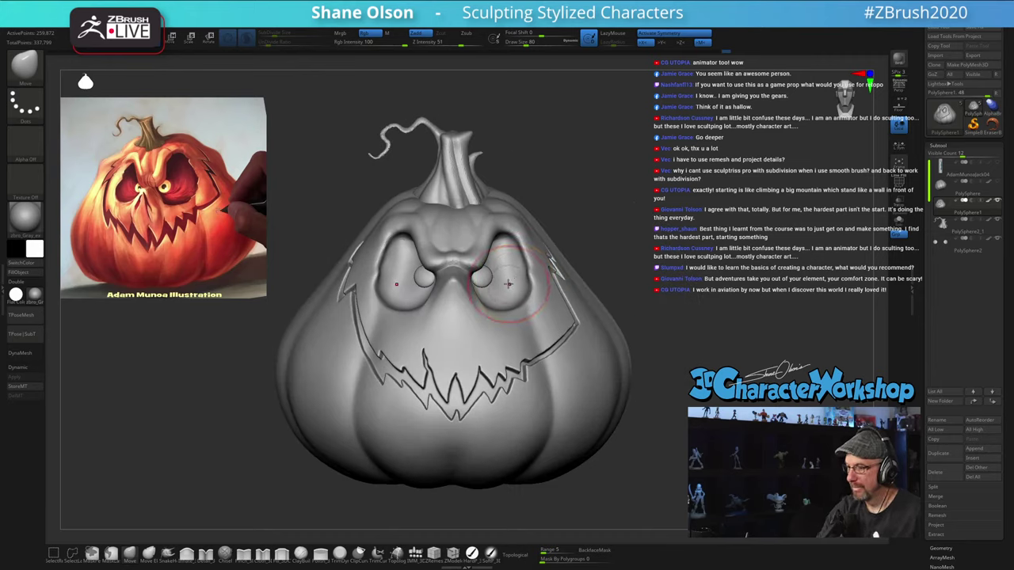
Step: Push the outer and lower rims of both eye sockets into shape with the Move brush at draw size 80
right_drag(520, 286, 533, 291)
drag(534, 293, 537, 261)
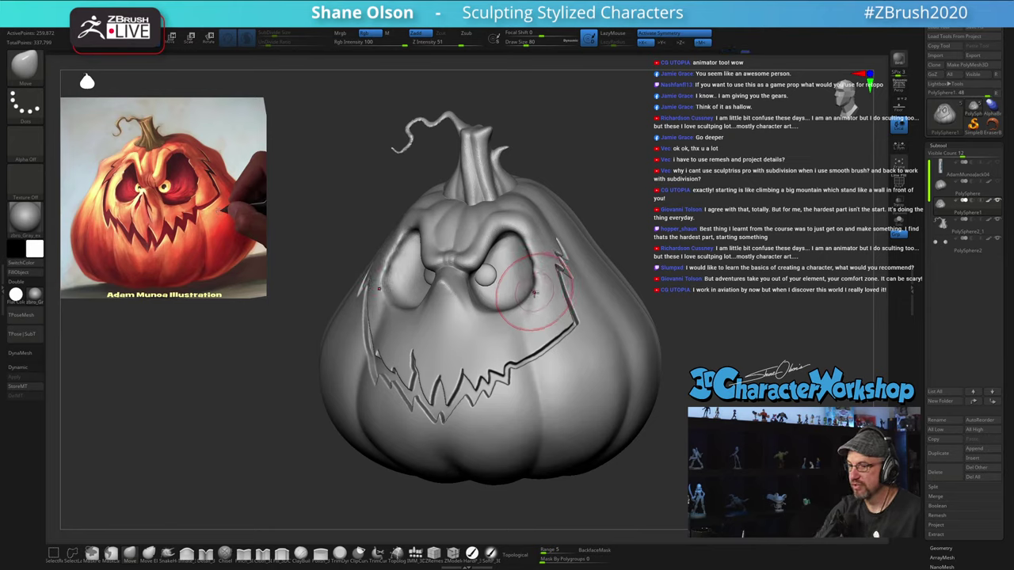
drag(518, 307, 541, 297)
mouse_move(542, 296)
right_down()
mouse_move(594, 296)
mouse_move(548, 287)
right_up()
drag(548, 286, 553, 286)
right_drag(567, 366, 614, 378)
ctrl+right_drag(605, 247, 585, 258)
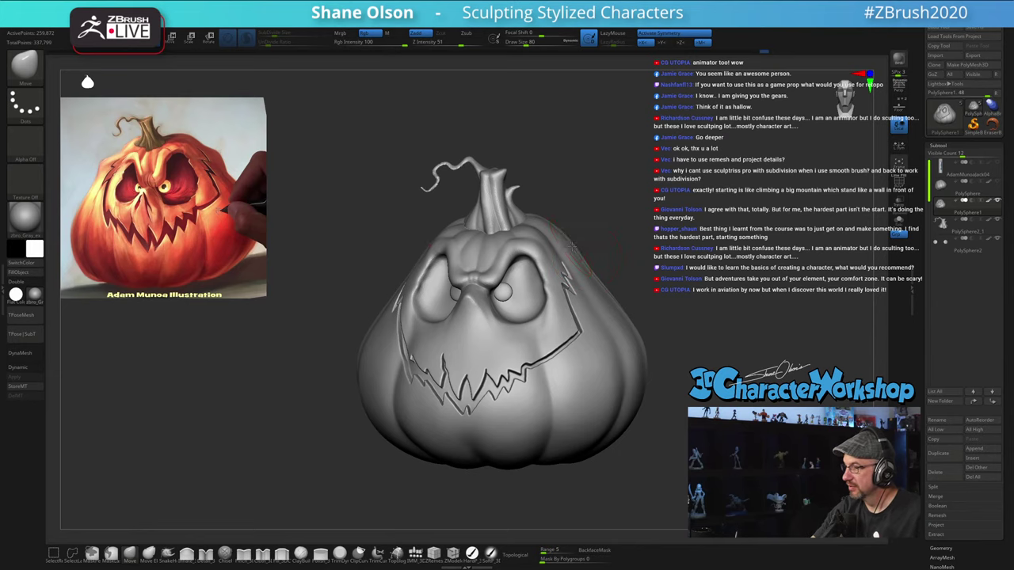
Step: Nudge the pumpkin's upper side contour outward symmetrically with the Move brush and check the silhouette
drag(574, 251, 583, 250)
mouse_move(593, 233)
right_down()
mouse_move(605, 229)
mouse_move(586, 256)
mouse_move(607, 236)
mouse_move(592, 247)
right_up()
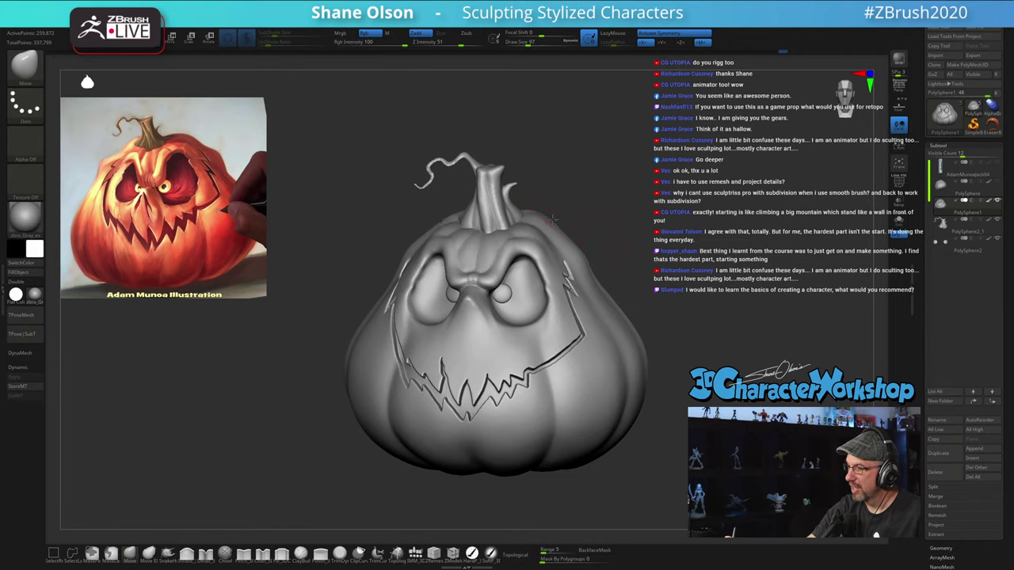
mouse_move(616, 231)
right_down()
mouse_move(587, 247)
mouse_move(610, 249)
mouse_move(578, 274)
mouse_move(631, 240)
mouse_move(599, 251)
right_up()
ctrl+right_drag(692, 355, 662, 385)
ctrl+right_drag(636, 271, 618, 301)
Step: Turn symmetry off and reshape each eye socket separately with the Move brush so the two sides differ
key(x)
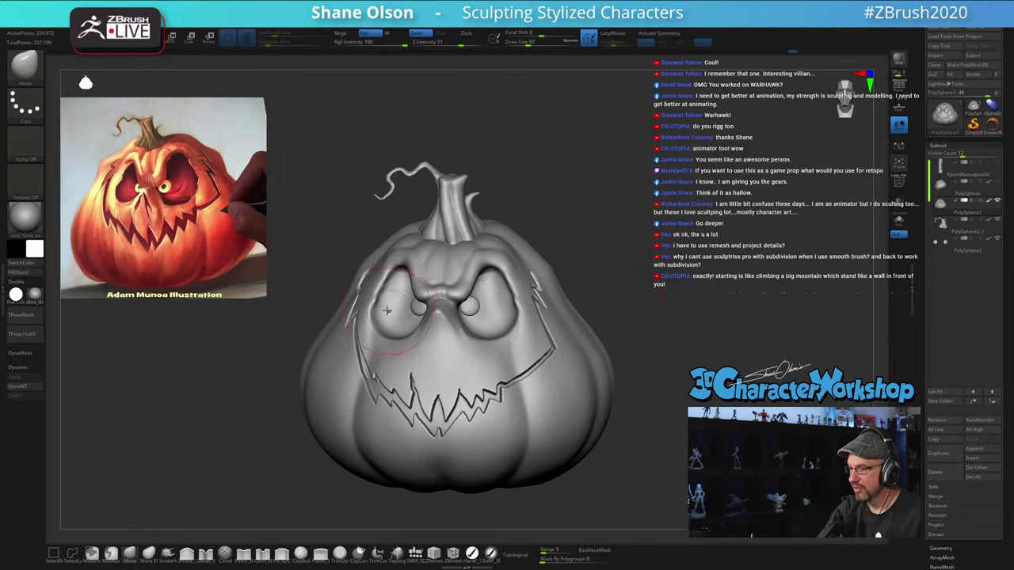
key(s)
drag(398, 318, 381, 301)
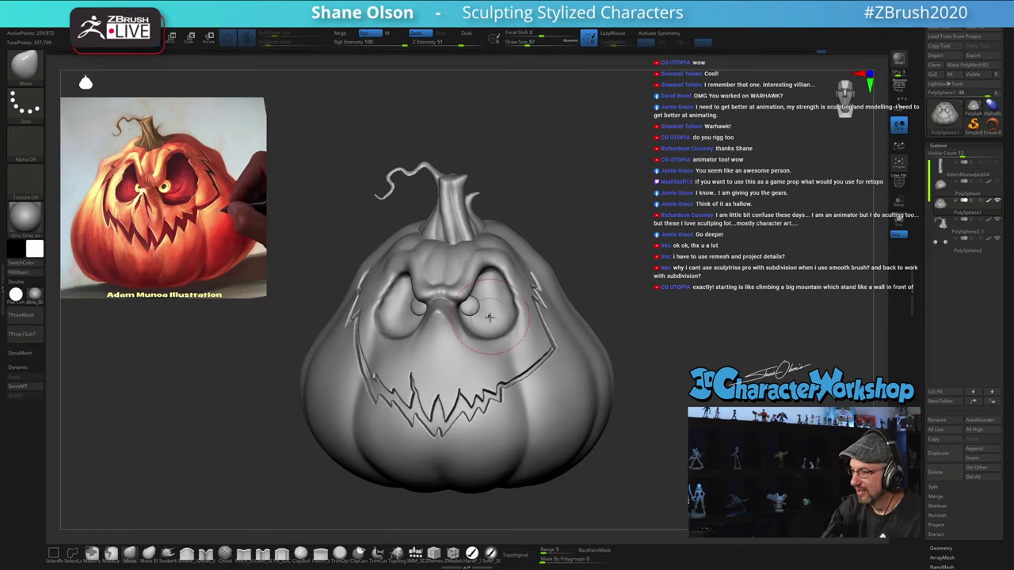
key(s)
drag(486, 331, 490, 332)
mouse_move(484, 328)
mouse_down()
mouse_move(497, 331)
mouse_move(502, 310)
mouse_up()
mouse_move(525, 345)
right_down()
mouse_move(578, 349)
mouse_move(527, 351)
right_up()
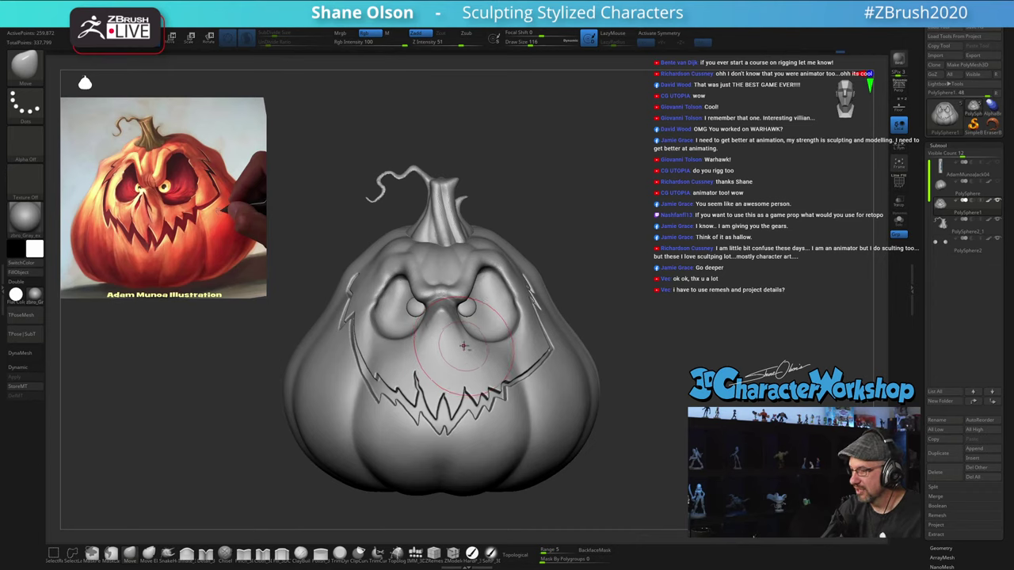
alt+right_drag(464, 346, 489, 323)
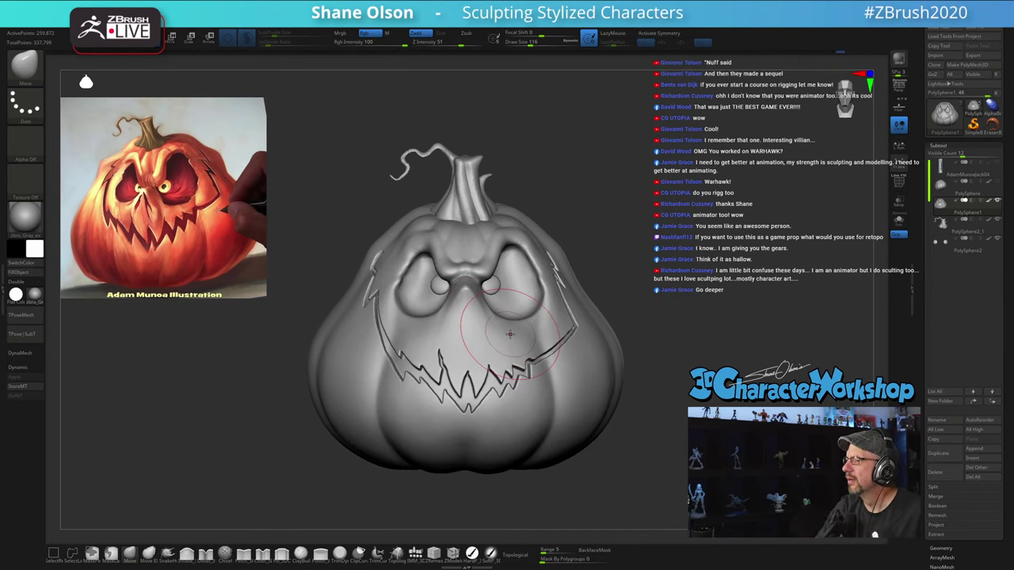
Step: Try a short mask stroke down the side of the nose with the draw size at 7
key(s)
drag(642, 203, 639, 204)
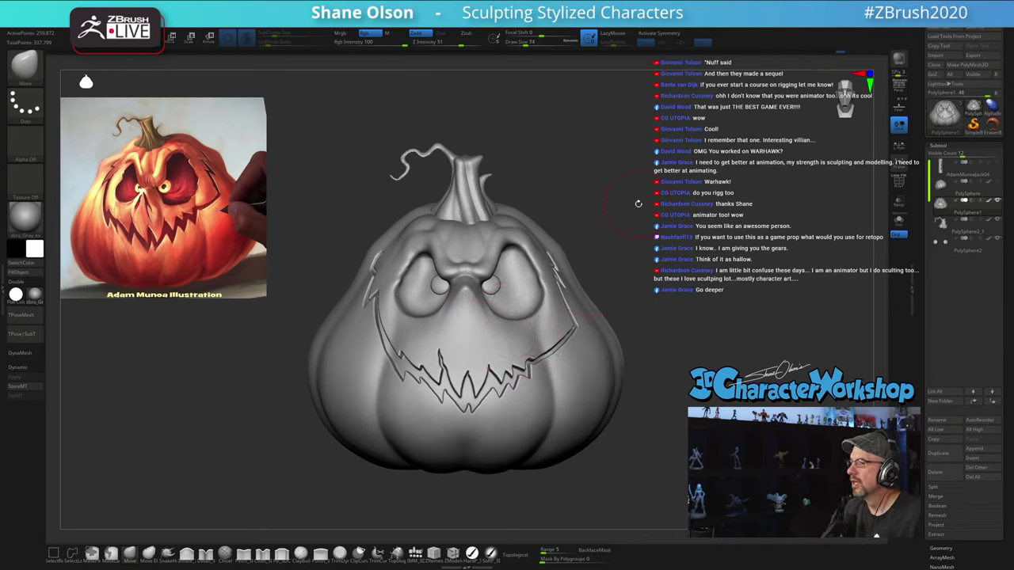
mouse_move(638, 205)
ctrl+right_down()
mouse_move(645, 224)
mouse_move(659, 209)
ctrl+right_up()
key(s)
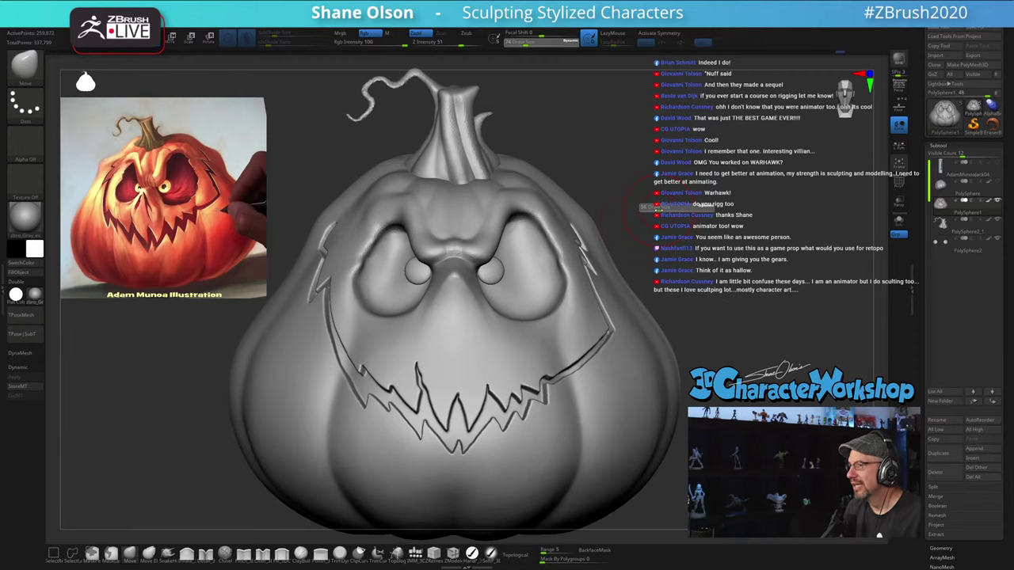
drag(658, 210, 656, 210)
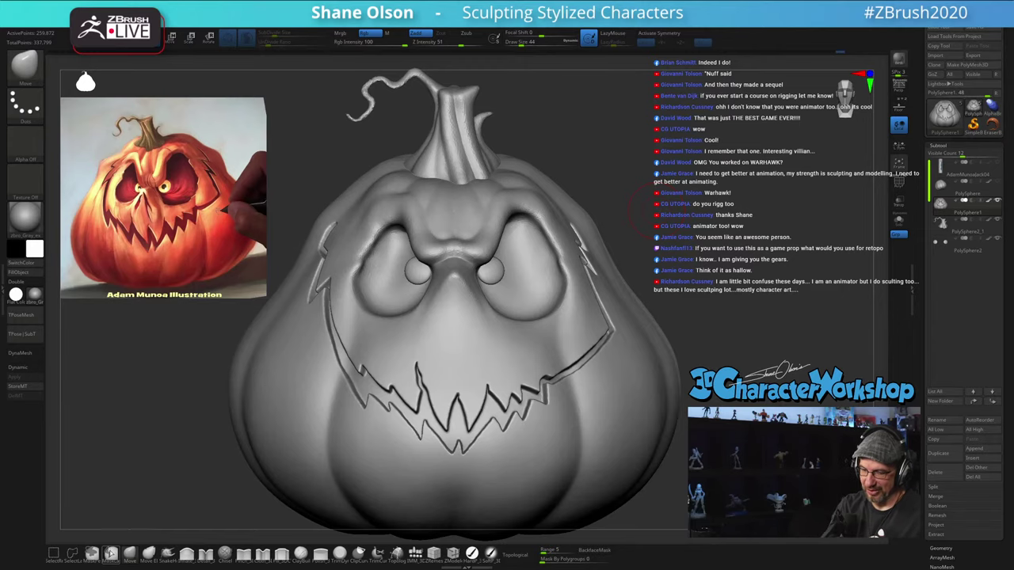
key(s)
drag(459, 317, 454, 318)
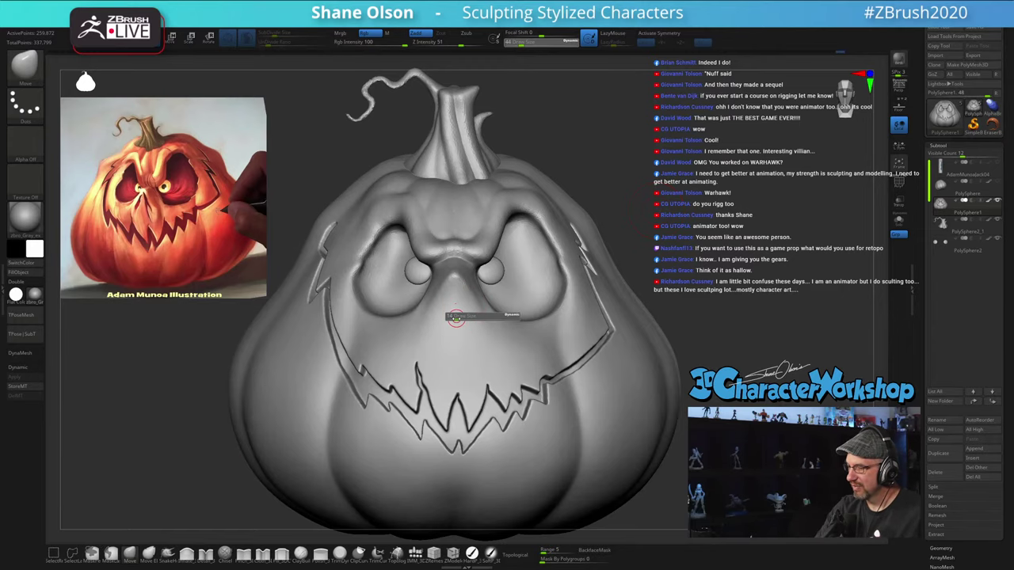
ctrl+right_drag(457, 314, 457, 366)
key(s)
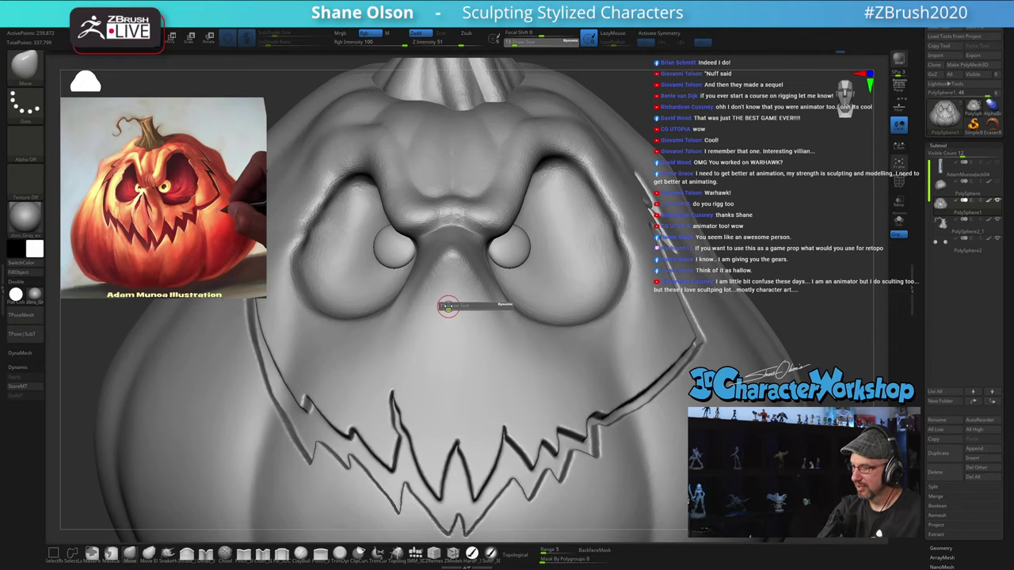
drag(449, 307, 444, 306)
alt+right_drag(450, 298, 469, 275)
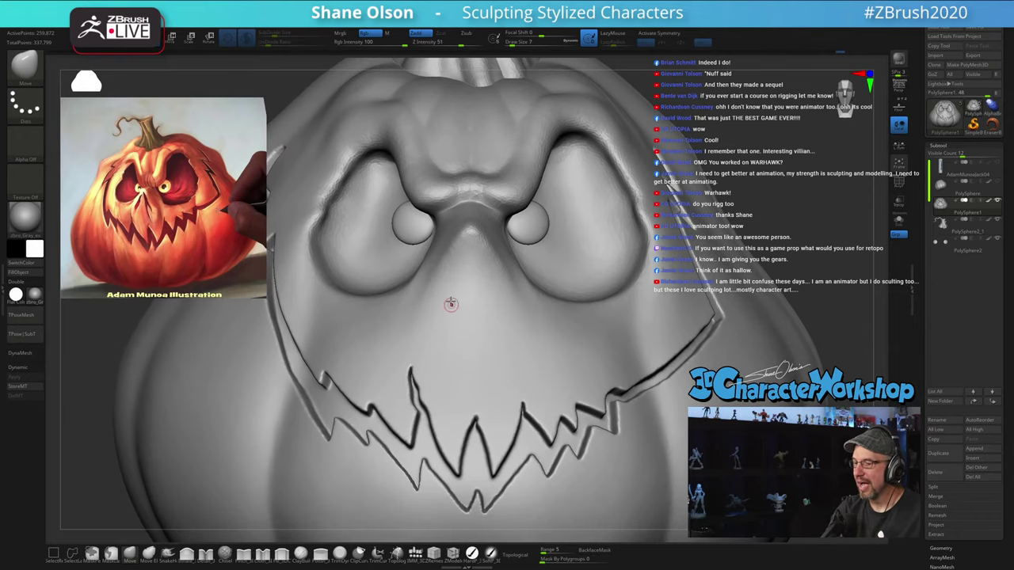
ctrl+drag(465, 250, 451, 281)
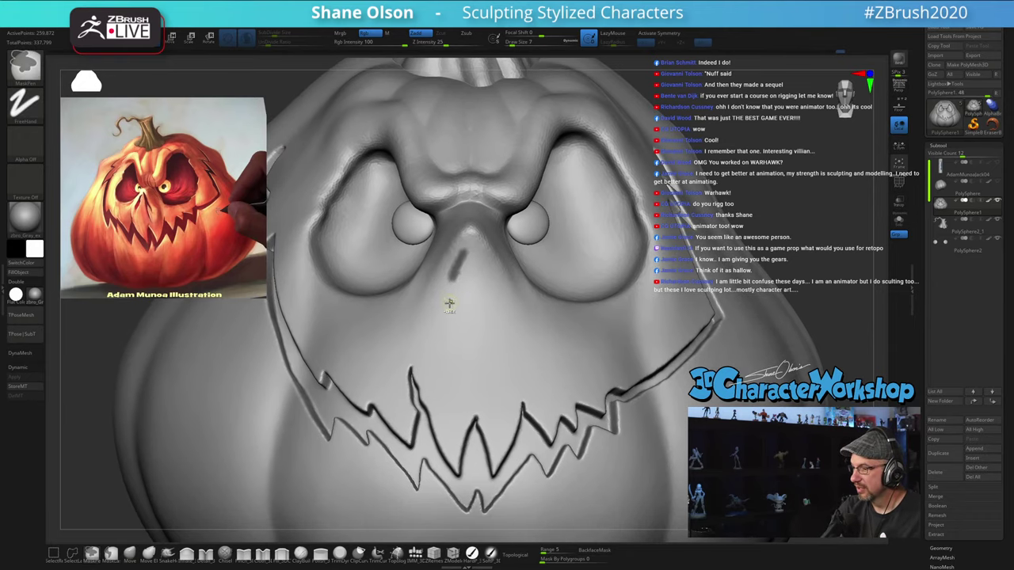
key(ctrl+z)
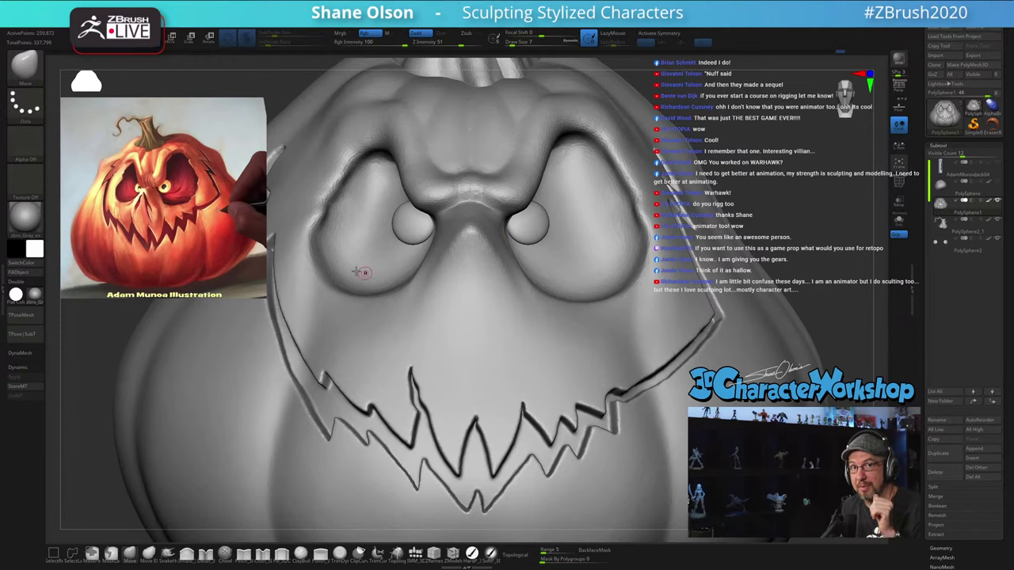
Step: Show the polyframe, set the draw size to 39 and smooth both eye sockets with Sculptris Pro to refine their mesh
key(shift+f)
key(s)
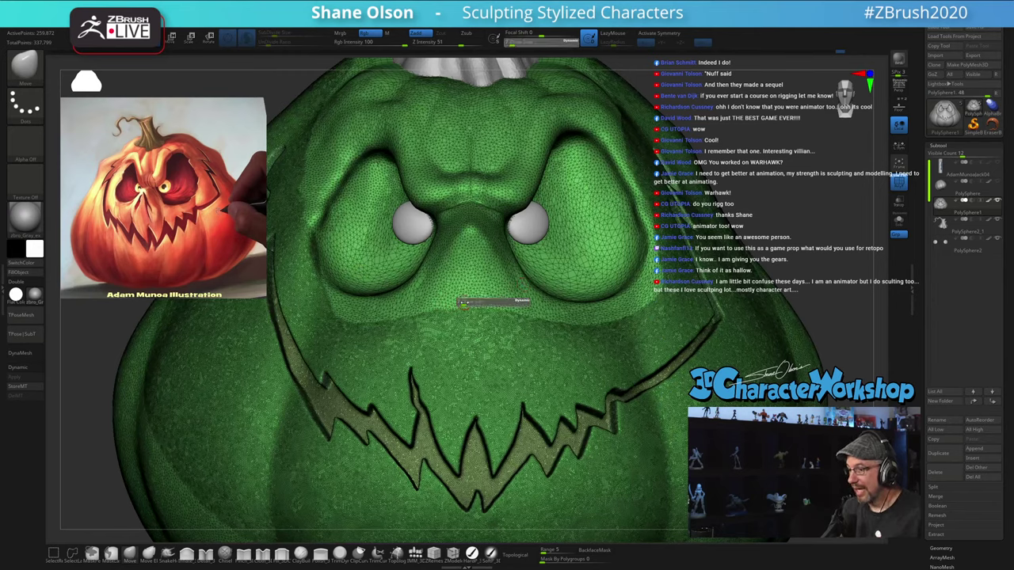
mouse_move(461, 301)
mouse_down()
mouse_move(479, 278)
mouse_move(445, 301)
mouse_move(427, 278)
mouse_move(433, 244)
mouse_move(463, 303)
mouse_move(501, 290)
mouse_move(540, 323)
mouse_up()
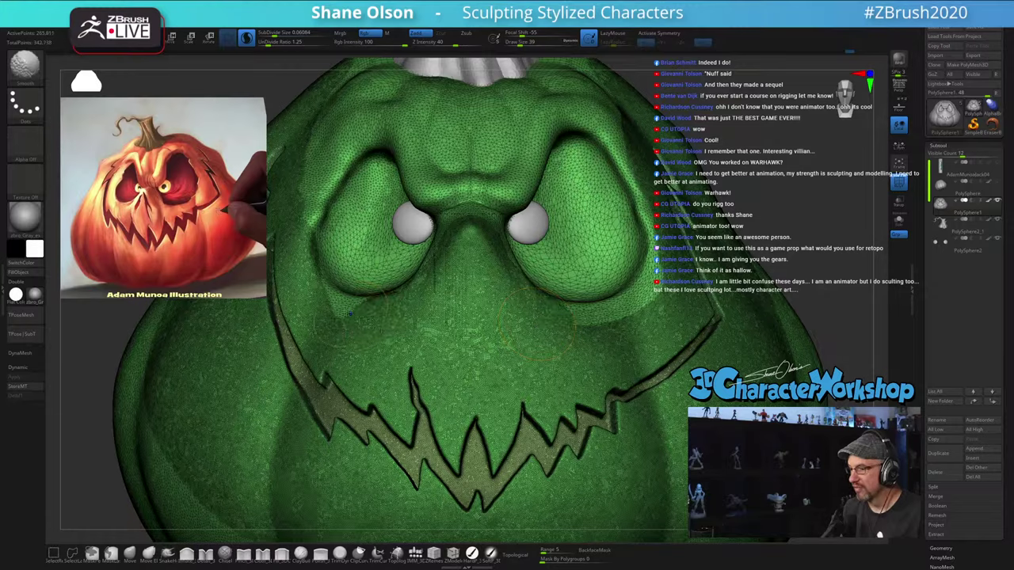
mouse_move(326, 213)
shift+mouse_down()
mouse_move(366, 146)
mouse_move(473, 191)
mouse_move(586, 127)
mouse_move(633, 194)
mouse_move(647, 252)
mouse_move(643, 281)
mouse_move(584, 312)
shift+mouse_up()
mouse_move(511, 228)
shift+mouse_down()
mouse_move(543, 257)
mouse_move(582, 255)
mouse_move(566, 190)
shift+mouse_up()
shift+drag(615, 255, 593, 288)
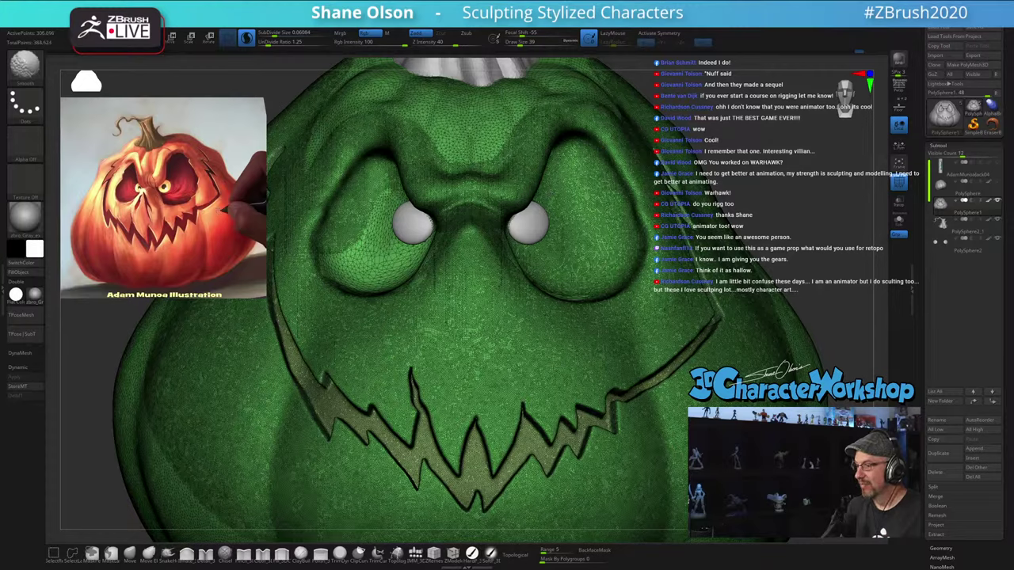
mouse_move(419, 237)
shift+mouse_down()
mouse_move(384, 213)
mouse_move(368, 252)
mouse_move(334, 269)
mouse_move(408, 271)
shift+mouse_up()
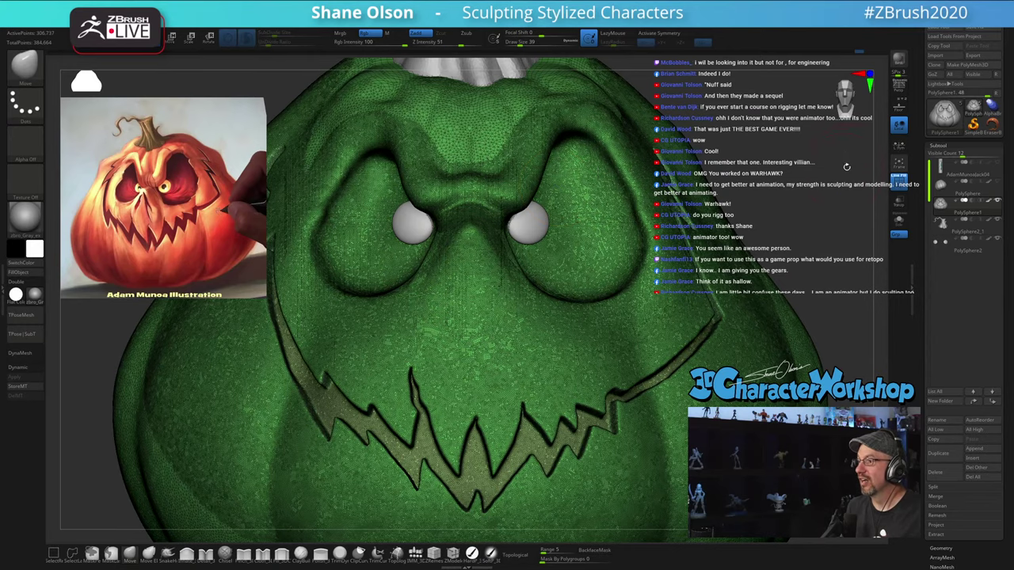
Step: Smooth the front and side of the nose and the centre of the brow to refine their mesh with Sculptris Pro
drag(801, 208, 770, 208)
mouse_move(476, 245)
shift+mouse_down()
mouse_move(479, 272)
mouse_move(546, 303)
shift+mouse_up()
drag(793, 159, 843, 185)
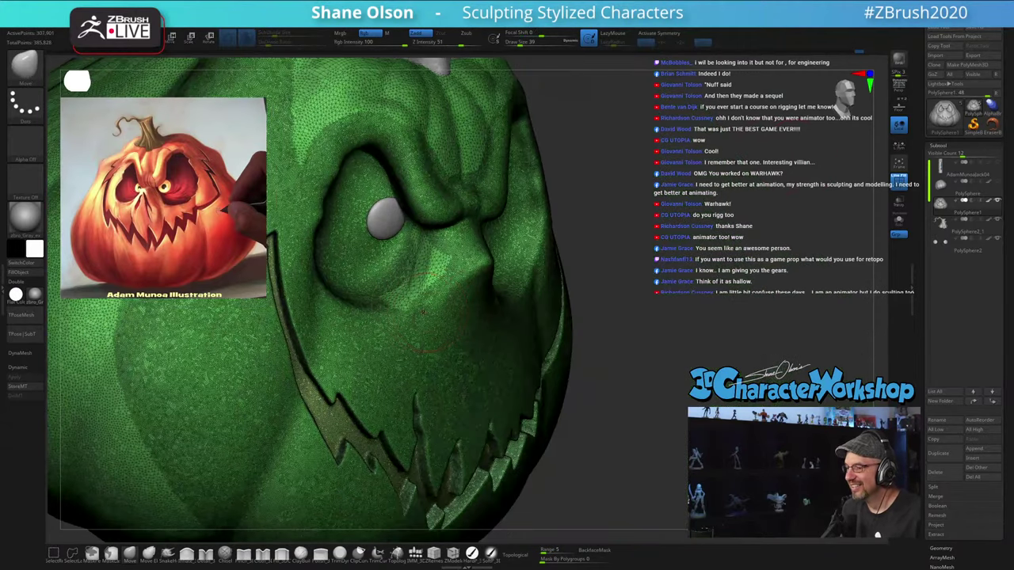
mouse_move(418, 261)
shift+mouse_down()
mouse_move(422, 308)
mouse_move(417, 232)
shift+mouse_up()
drag(694, 241, 613, 197)
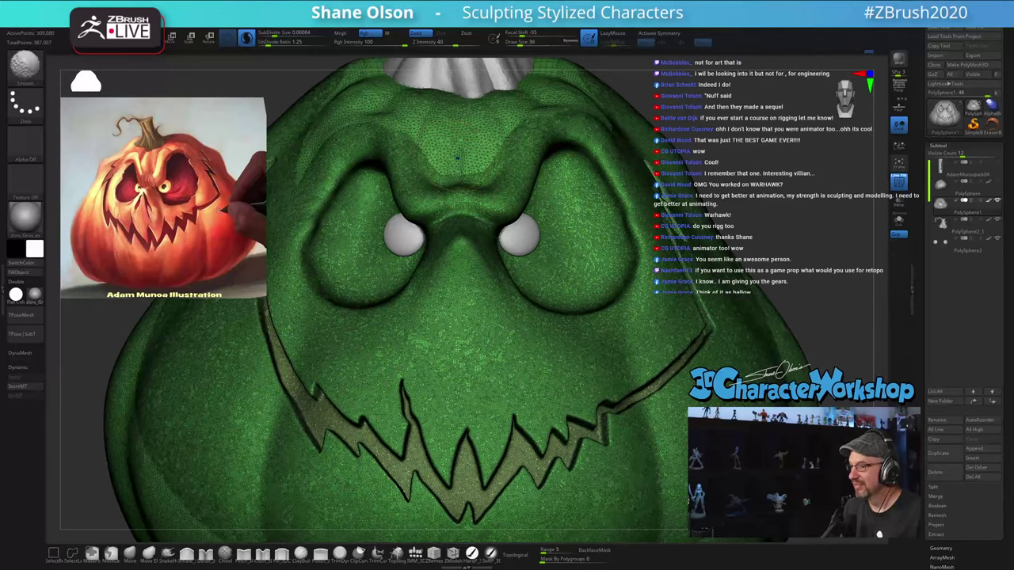
mouse_move(447, 176)
shift+mouse_down()
mouse_move(454, 149)
mouse_move(468, 145)
shift+mouse_up()
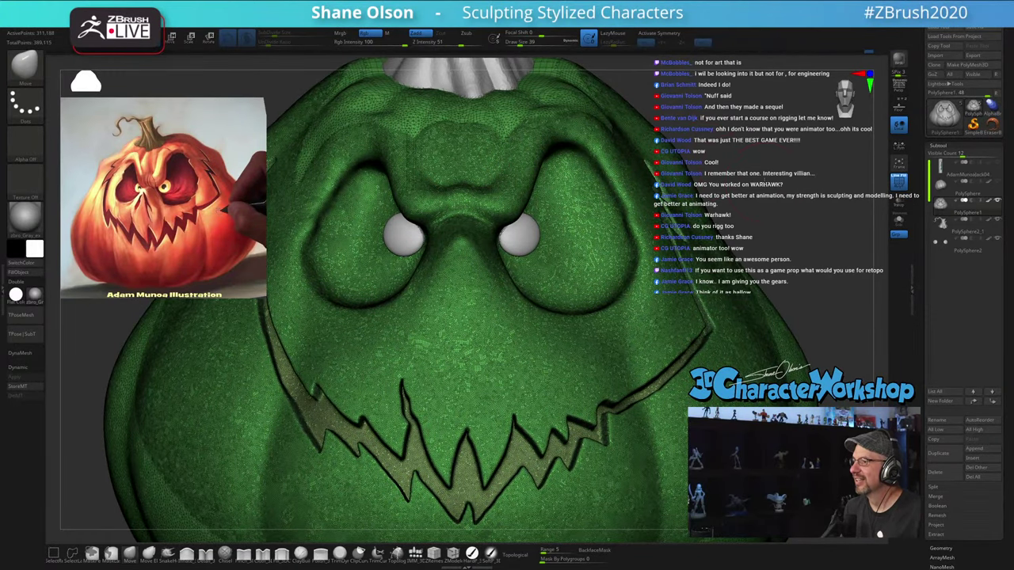
Step: Hide the polyframe, set the draw size to 6 and mask a slanted nostril slit on one side of the nose
alt+drag(764, 181, 758, 174)
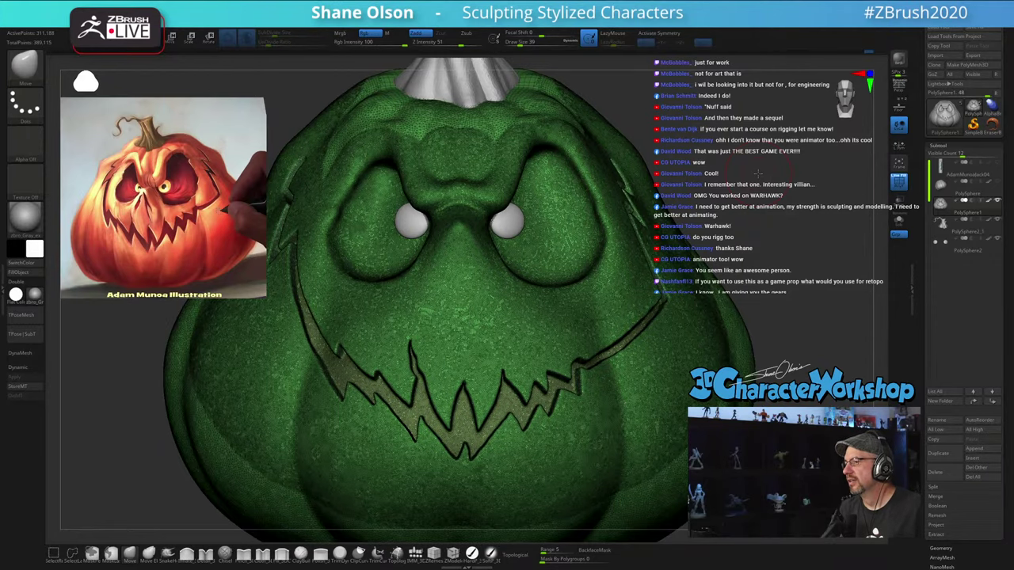
key(shift+f)
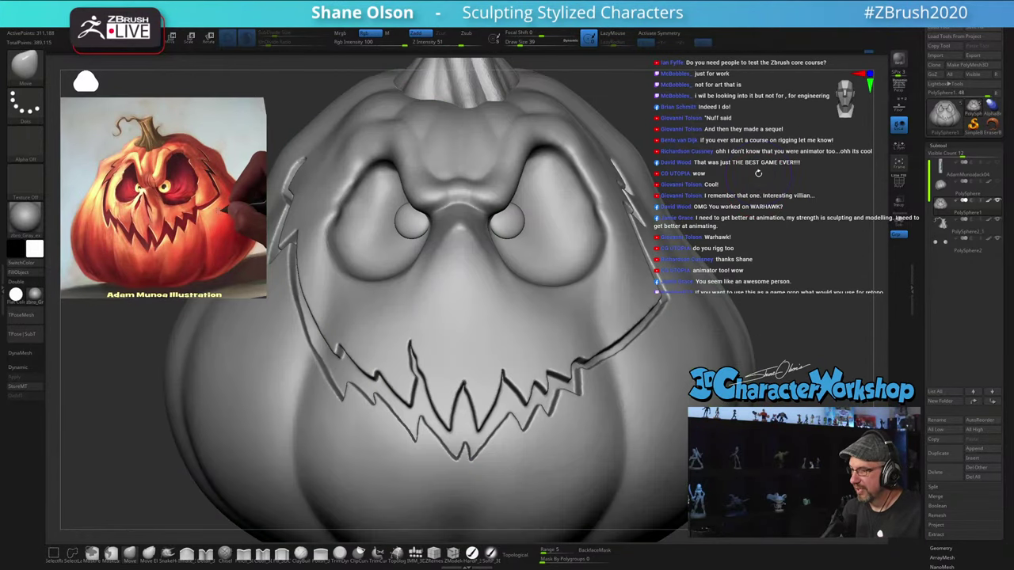
right_drag(487, 302, 495, 314)
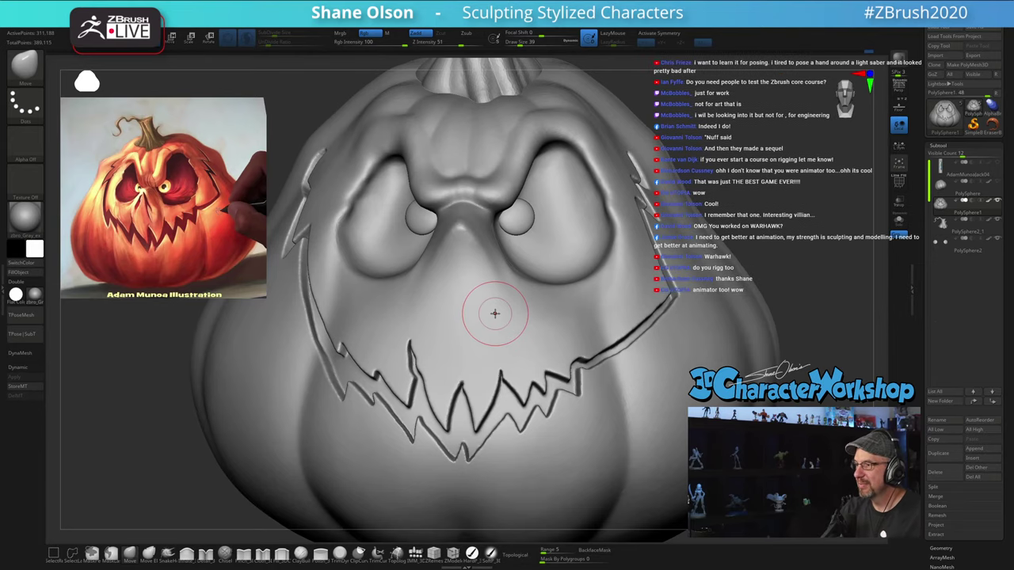
right_drag(495, 314, 504, 309)
key(s)
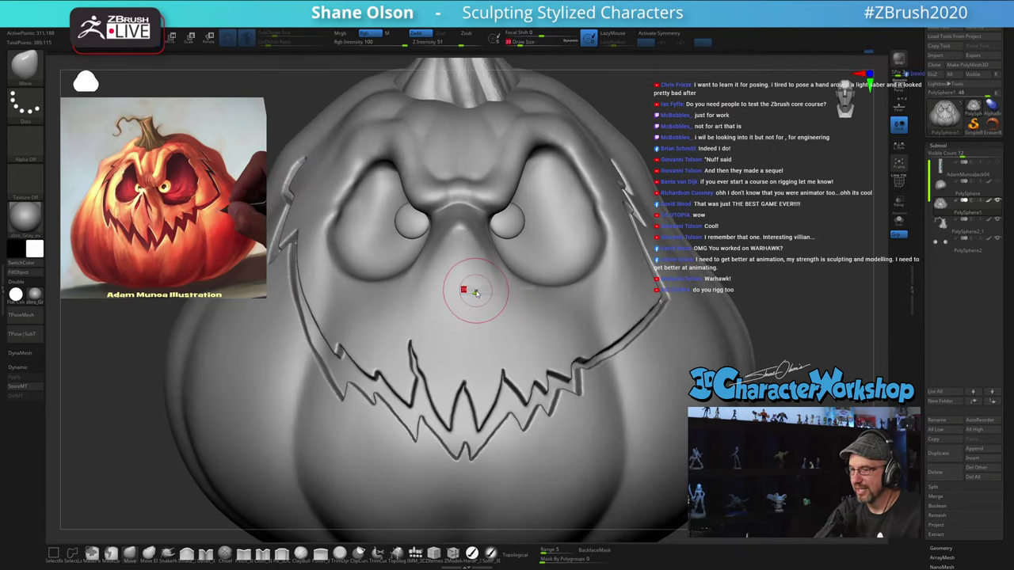
drag(476, 293, 473, 291)
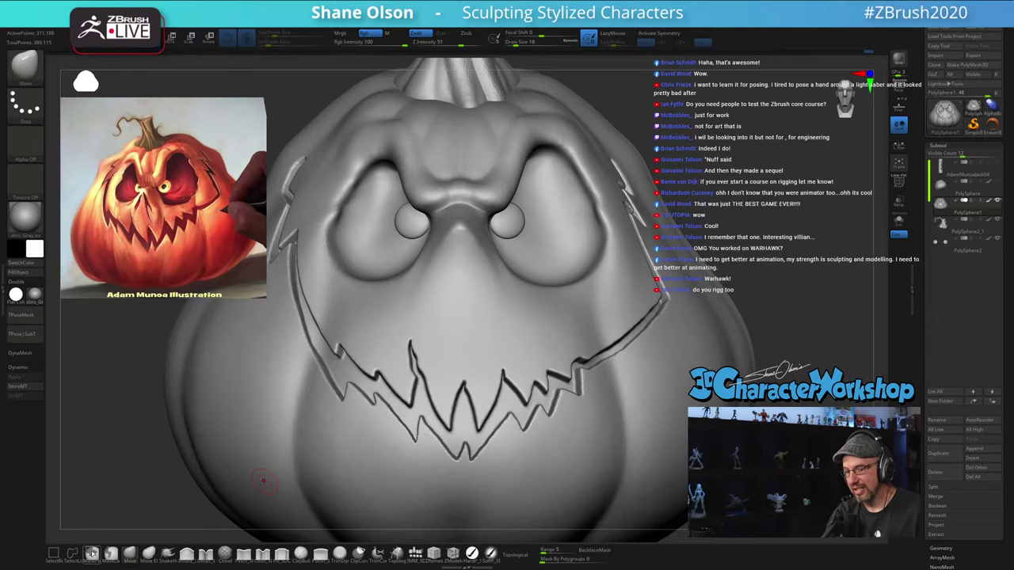
alt+right_drag(454, 259, 473, 259)
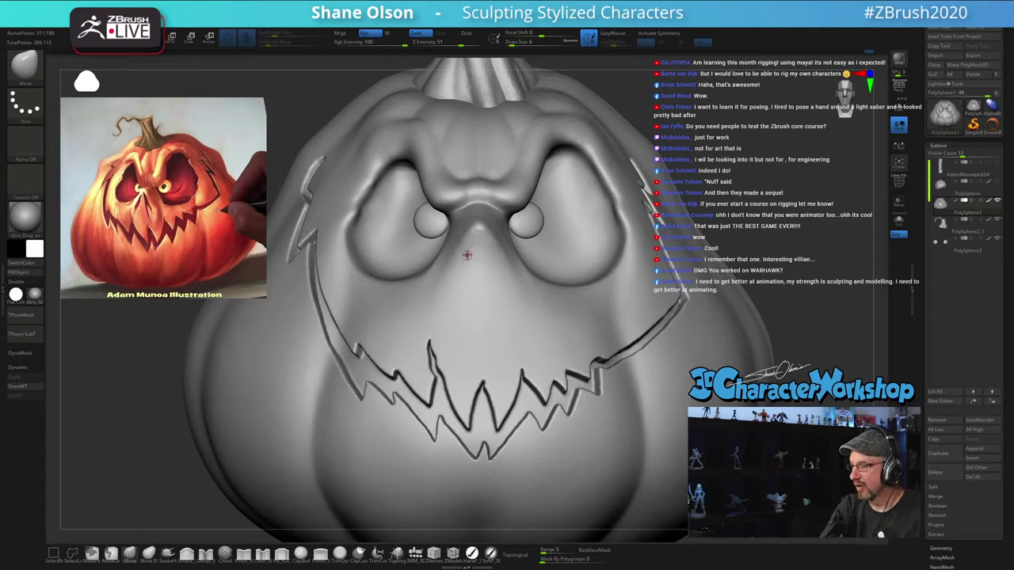
key(ctrl)
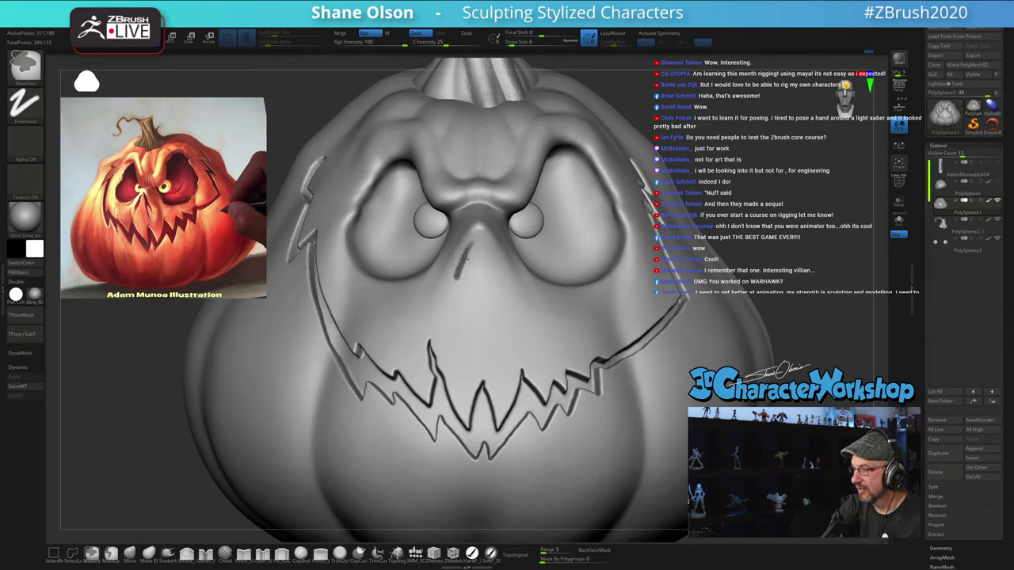
ctrl+drag(458, 278, 469, 251)
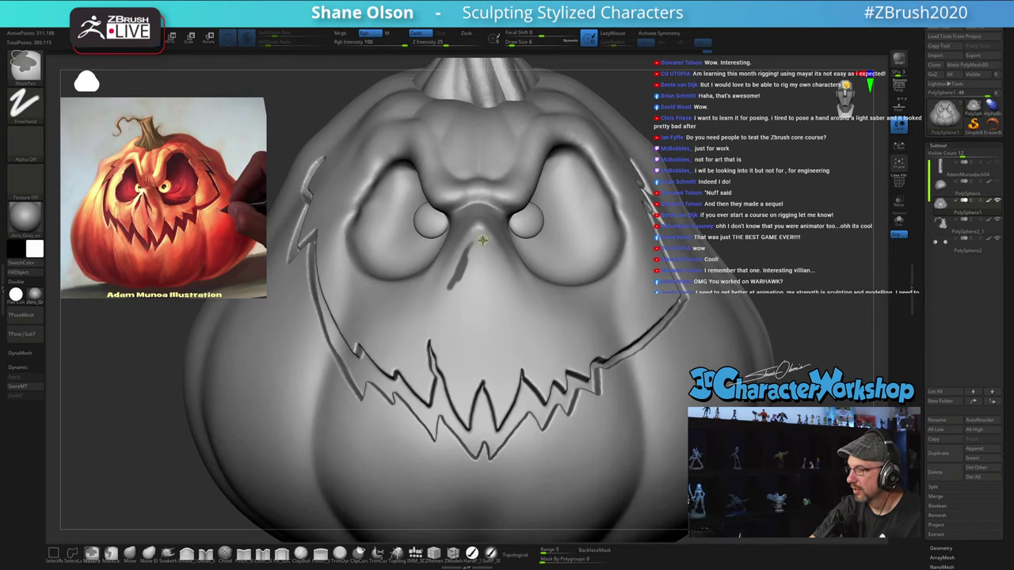
Step: Reduce the draw size to 3 and refine the edges of the masked nostril slit
alt+right_drag(484, 249, 468, 253)
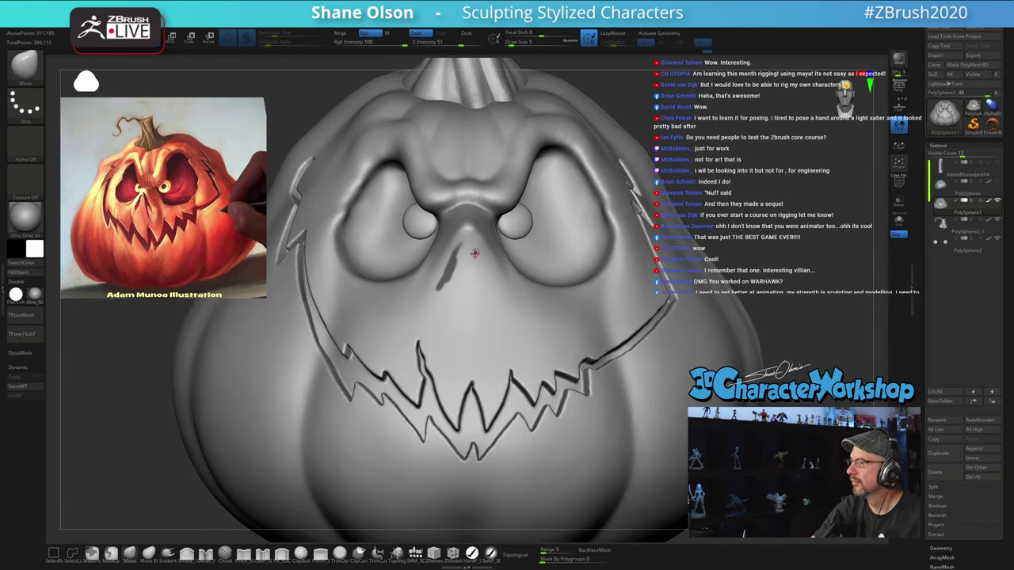
key(ctrl)
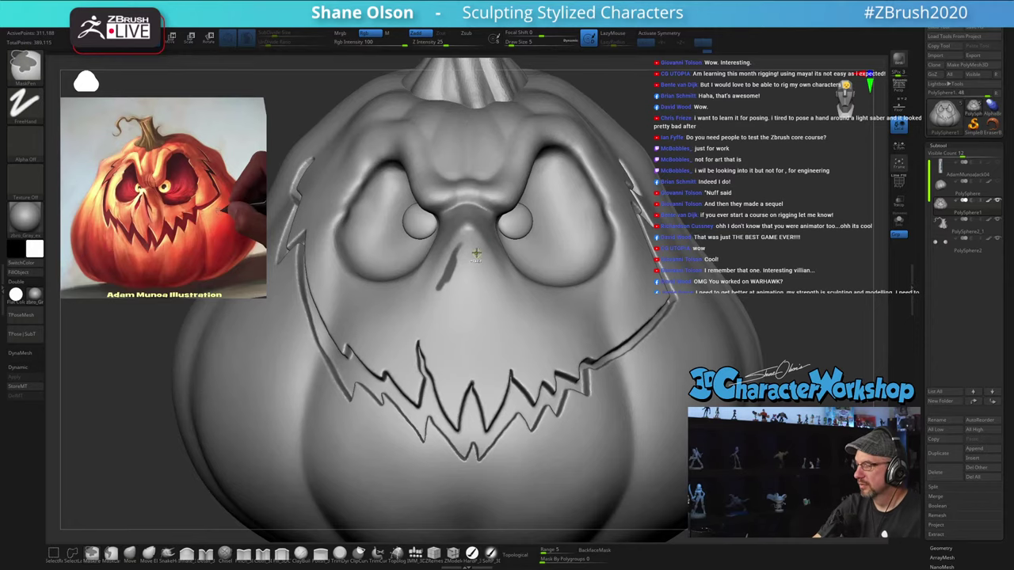
ctrl+right_drag(472, 244, 468, 318)
ctrl+right_drag(446, 266, 448, 259)
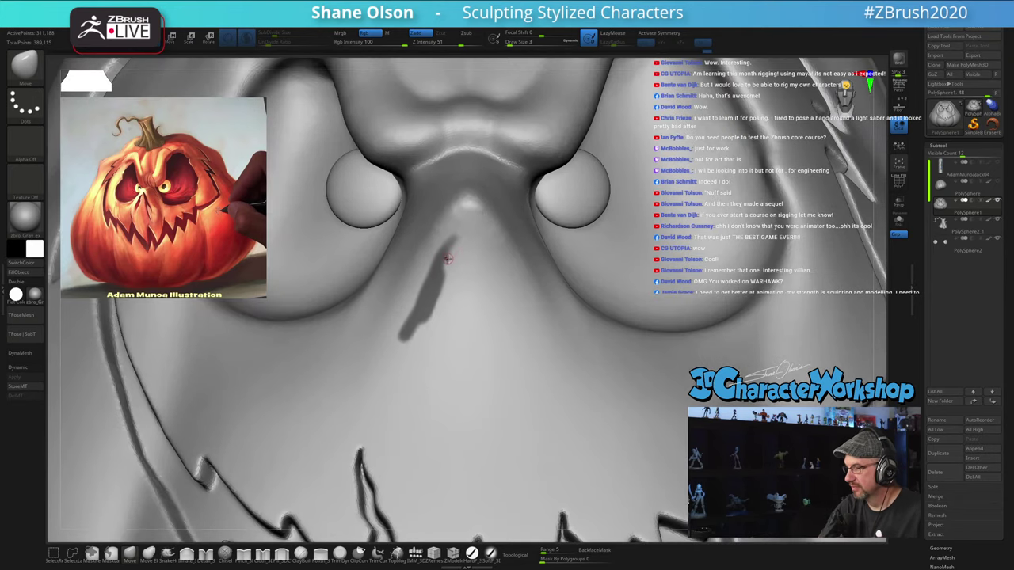
ctrl+drag(441, 266, 433, 274)
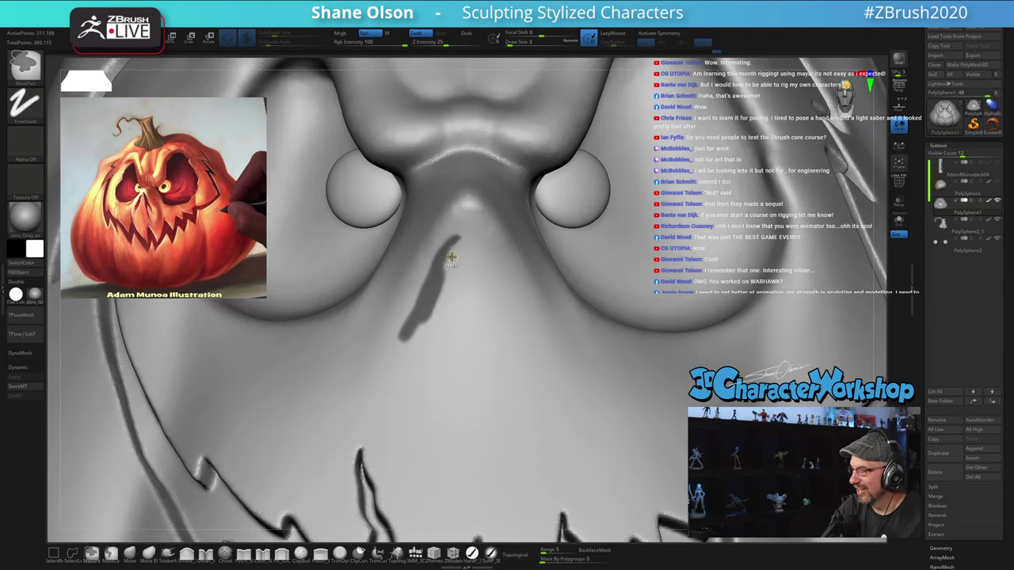
ctrl+alt+drag(475, 239, 448, 265)
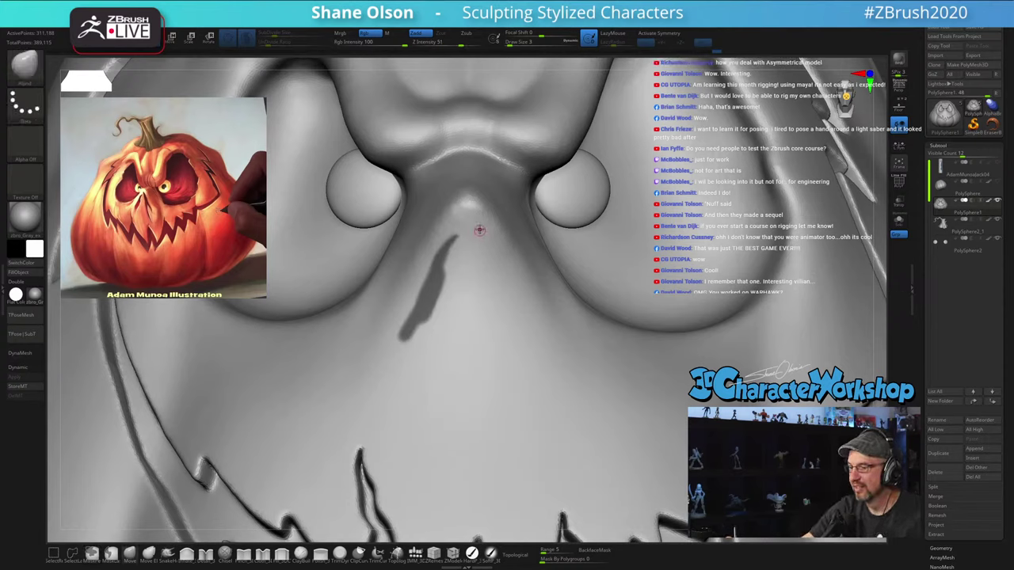
Step: Mask the second nostril on the other side of the nose as a long curved slit with a short forked branch
key(ctrl)
mouse_move(471, 209)
ctrl+mouse_down()
mouse_move(491, 298)
mouse_move(532, 384)
ctrl+mouse_up()
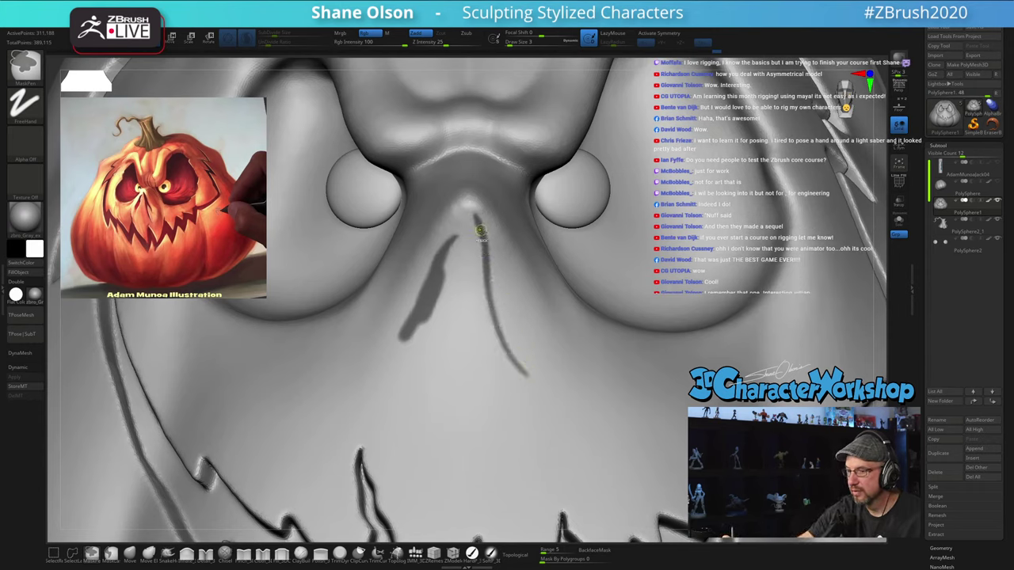
ctrl+drag(485, 228, 519, 316)
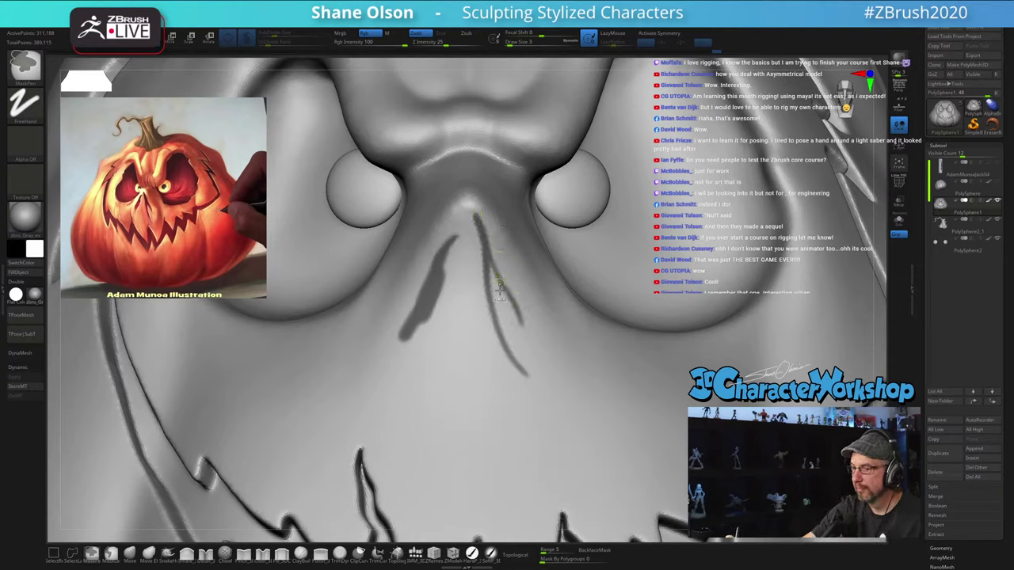
mouse_move(491, 275)
ctrl+mouse_down()
mouse_move(502, 335)
mouse_move(493, 294)
ctrl+mouse_up()
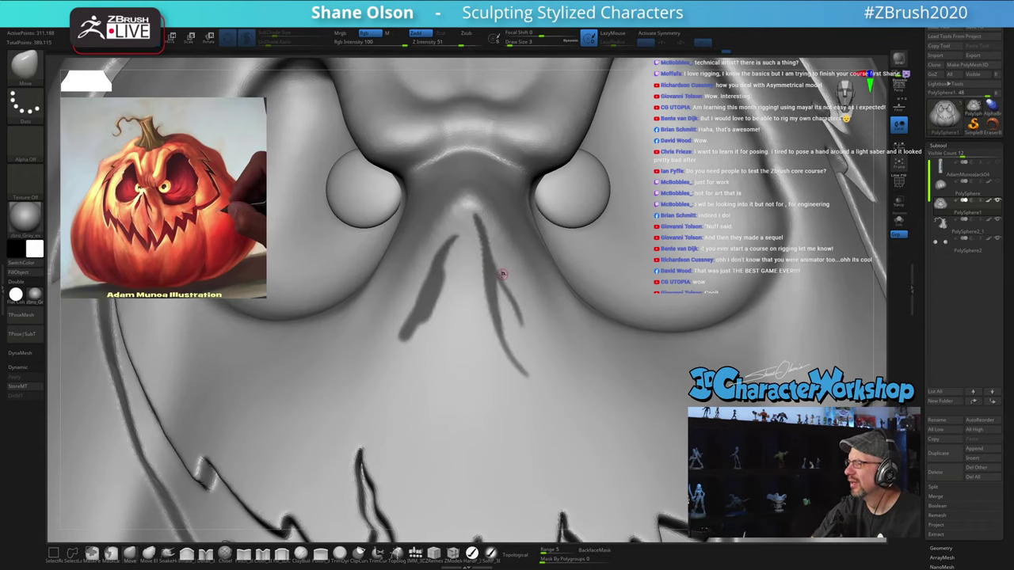
ctrl+right_drag(502, 274, 498, 268)
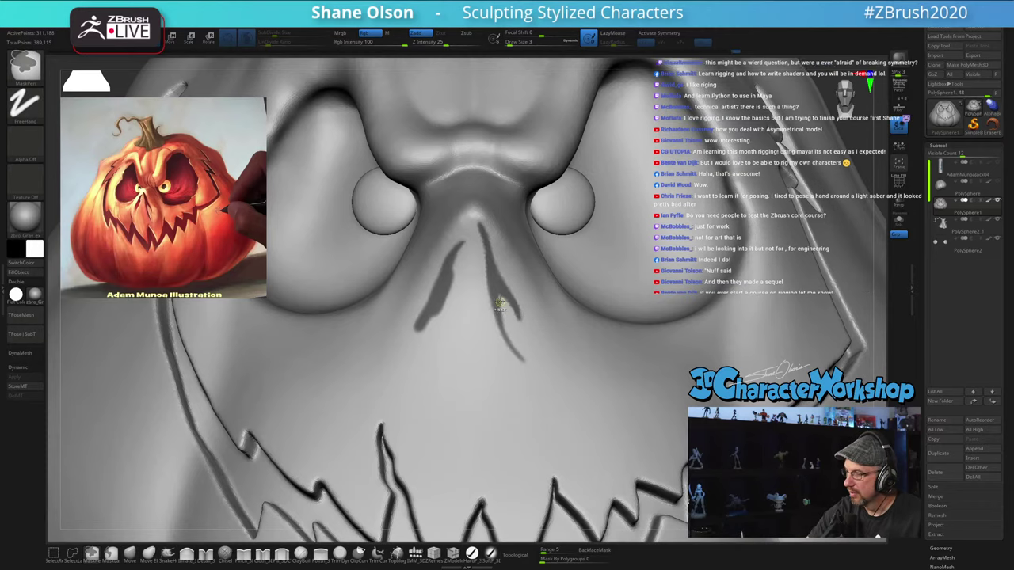
ctrl+drag(505, 331, 522, 362)
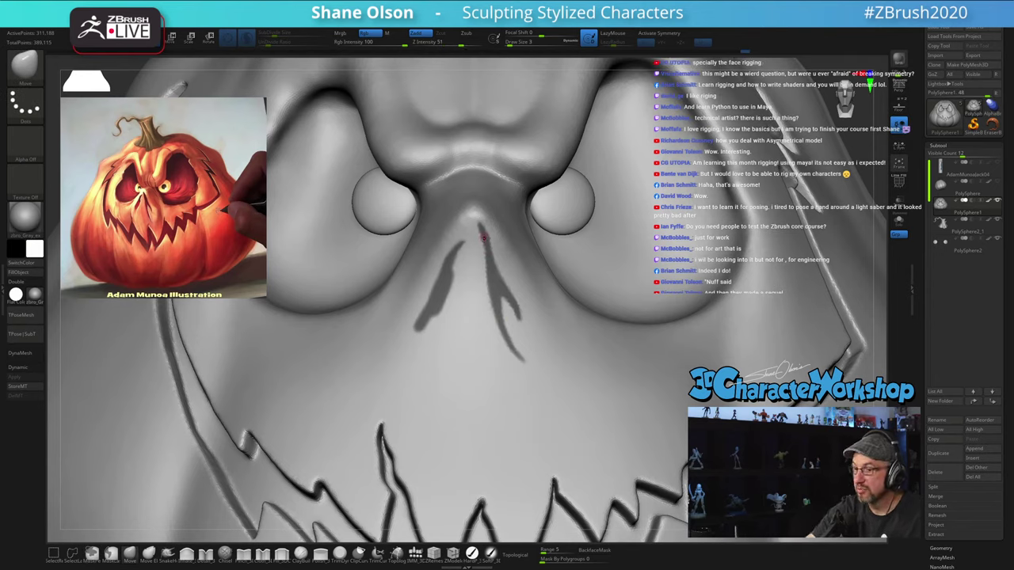
key(ctrl)
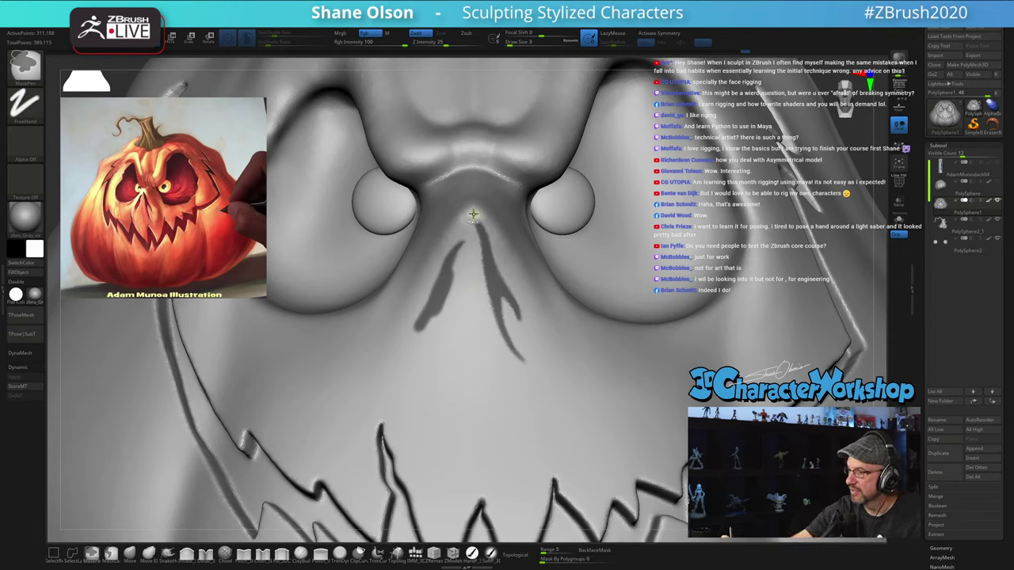
ctrl+drag(476, 216, 500, 259)
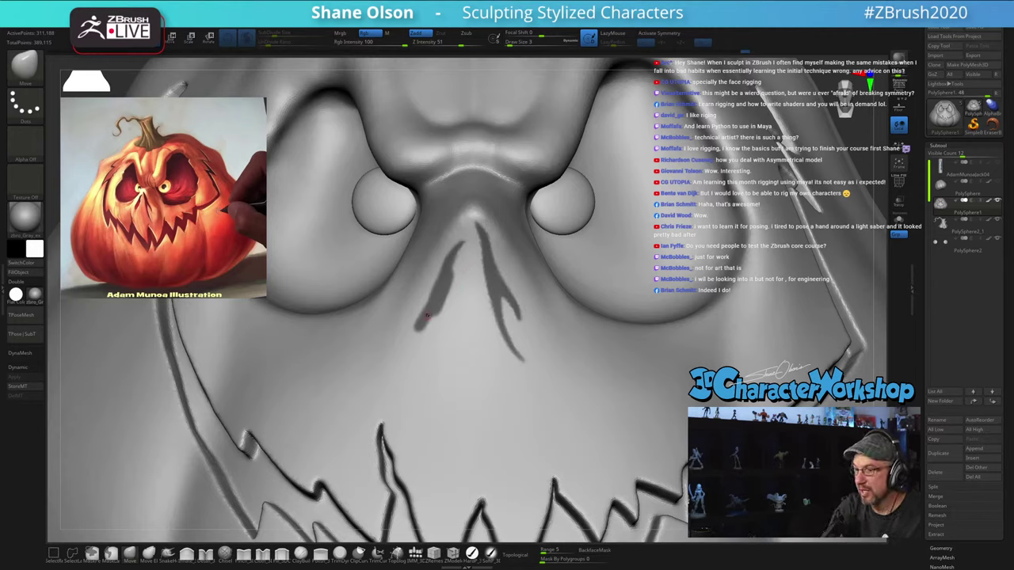
Step: Widen and clean up the lower end of the first nostril's mask
key(ctrl)
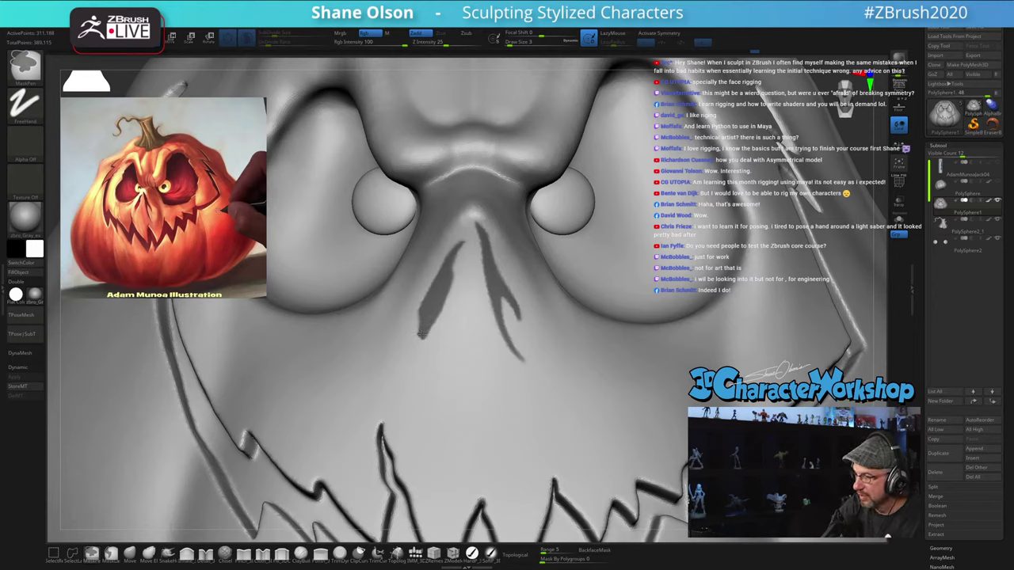
ctrl+drag(421, 334, 423, 338)
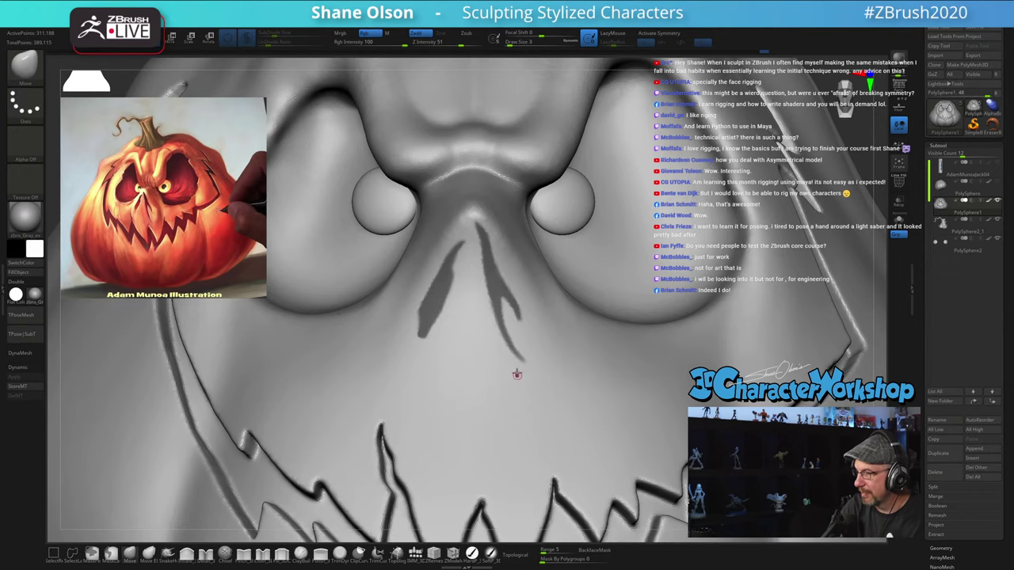
key(ctrl)
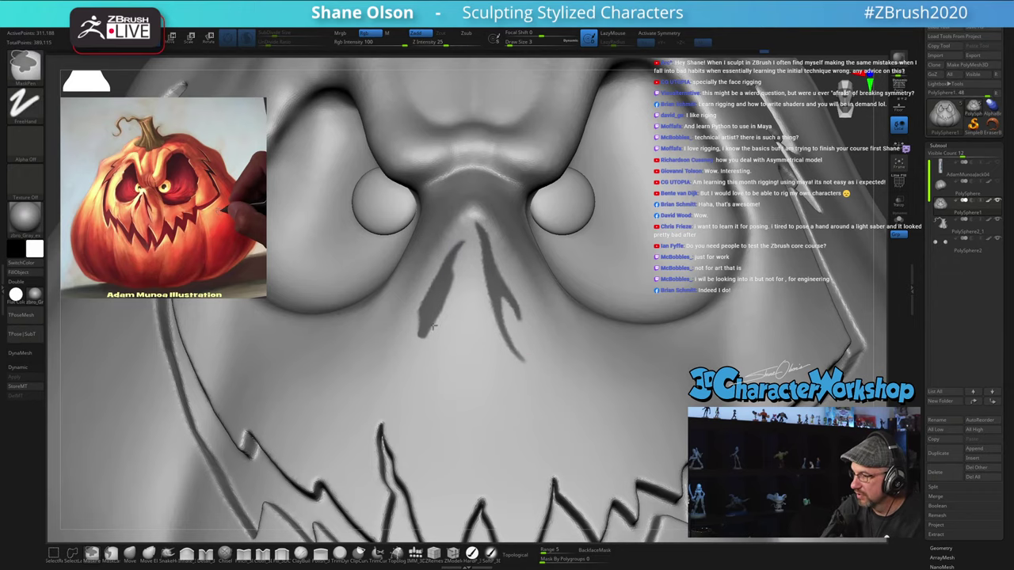
key(ctrl)
Step: Set the draw size to 22 and apply Edgeloop Masked Border to the two masked nostrils
alt+right_drag(505, 390, 527, 317)
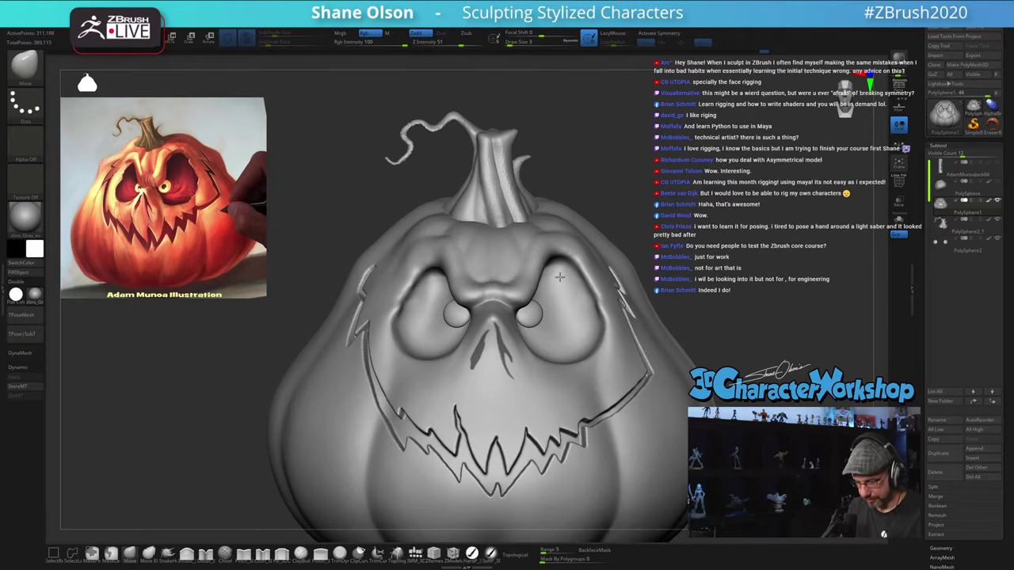
mouse_move(688, 256)
alt+mouse_down()
mouse_move(654, 225)
mouse_move(661, 197)
alt+mouse_up()
key(s)
click(668, 205)
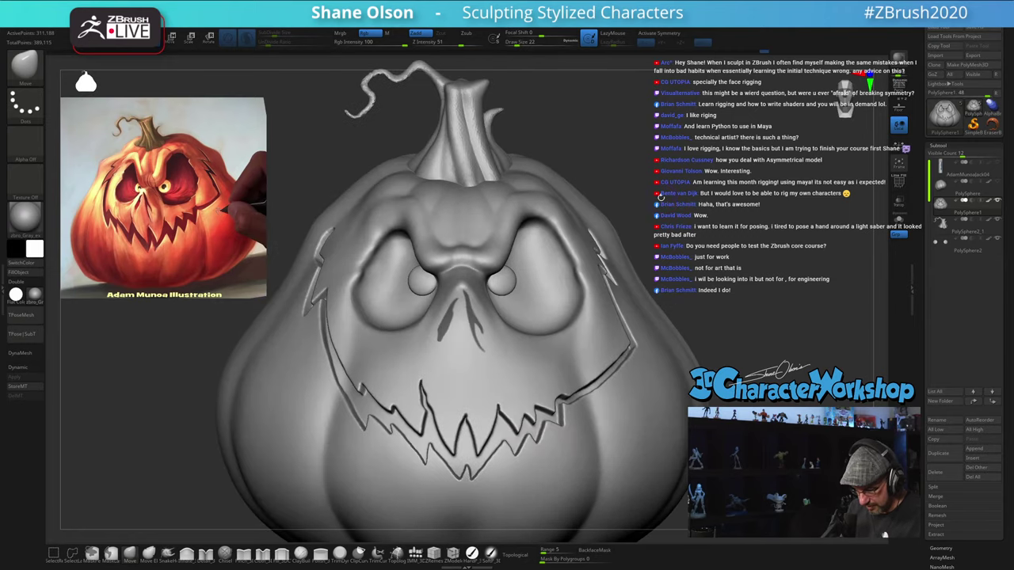
key(space)
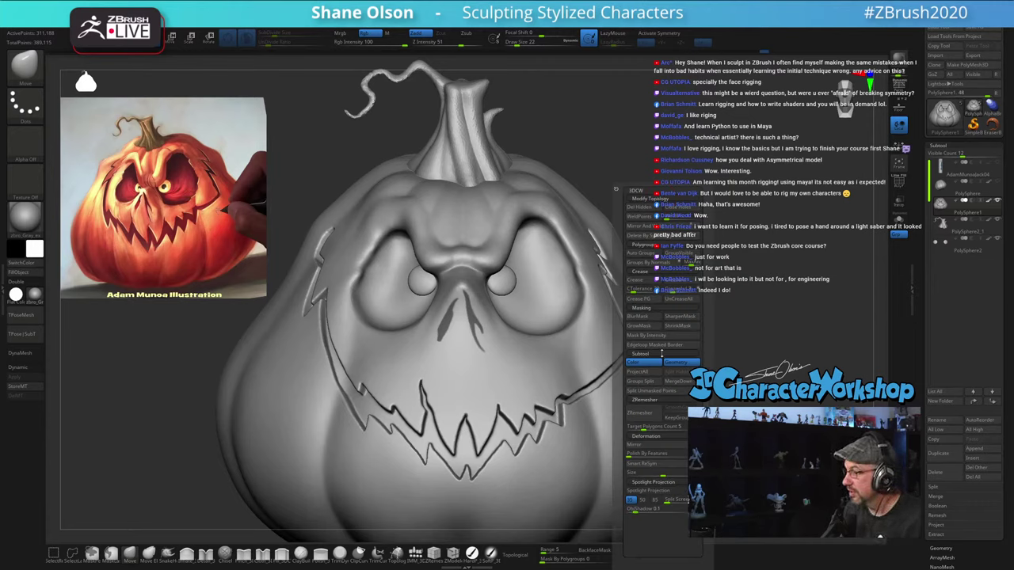
click(663, 347)
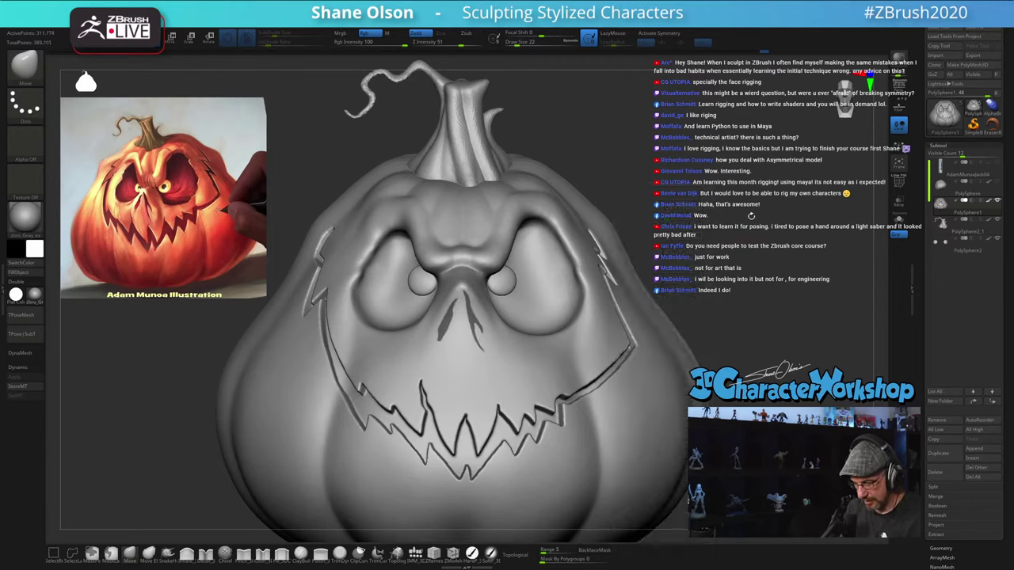
key(ctrl+f)
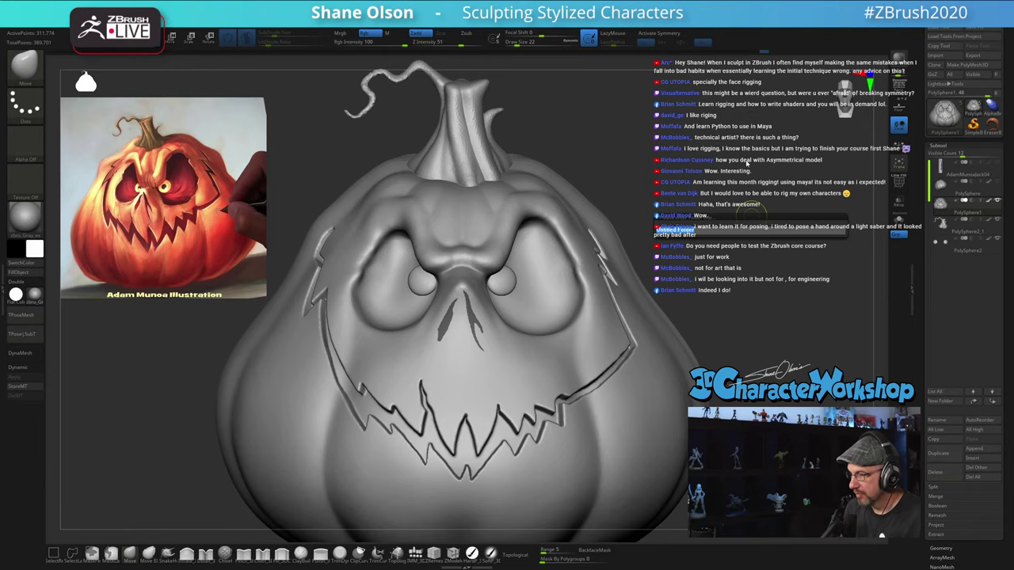
key(Escape)
Step: Clear the nostril mask and show the polyframe
alt+drag(726, 194, 770, 186)
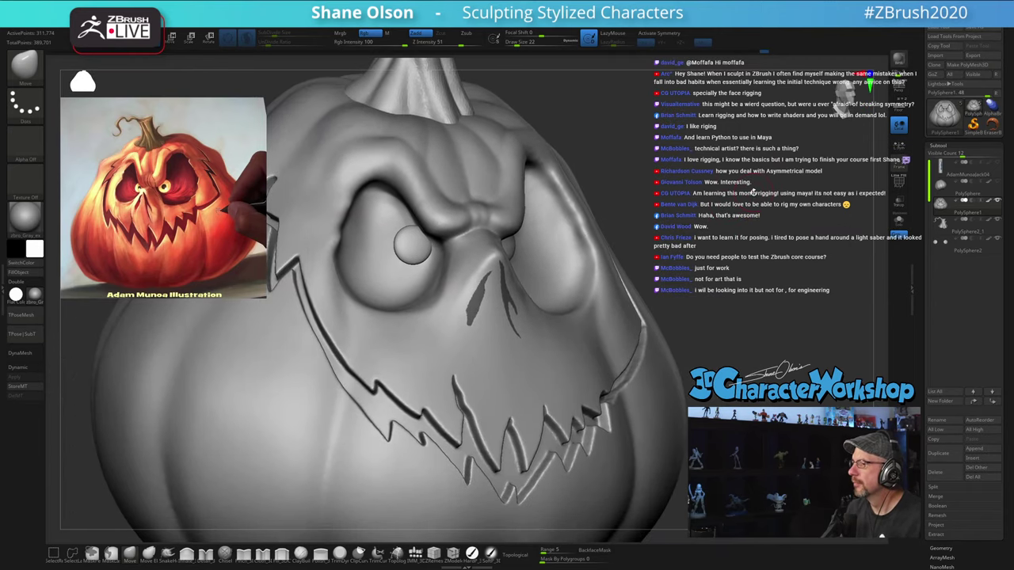
drag(666, 294, 679, 236)
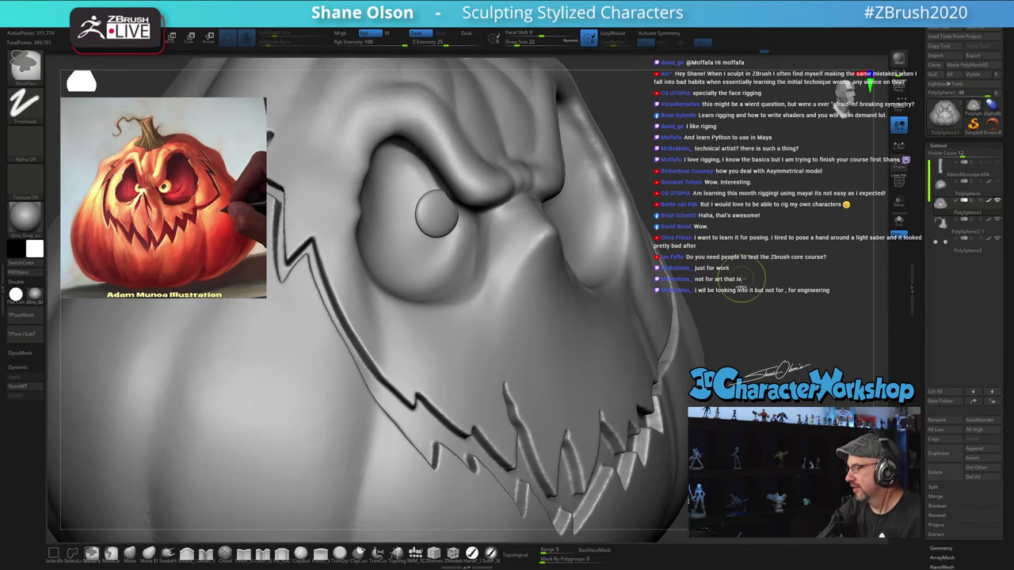
key(shift+f)
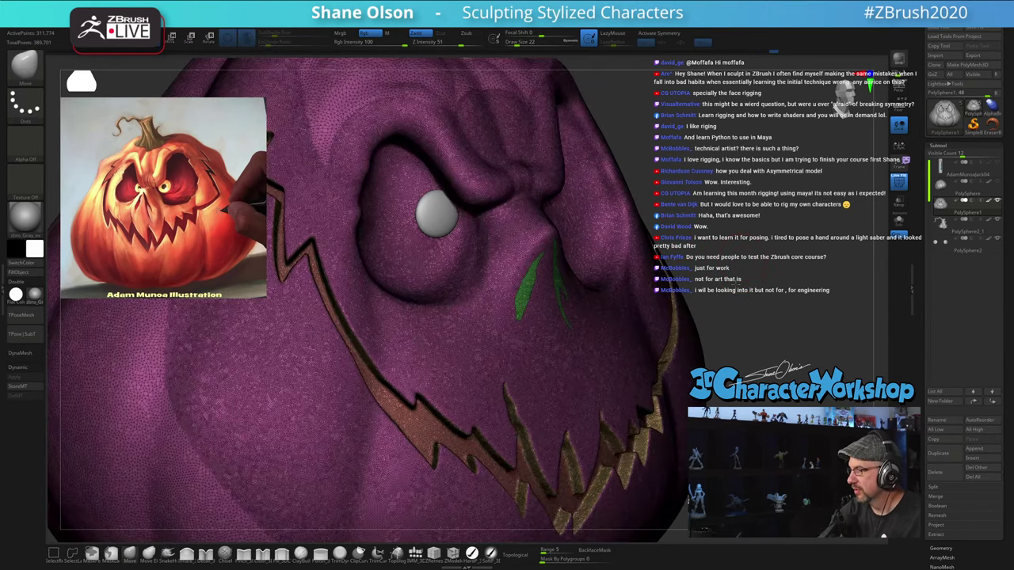
Step: Reduce the draw size to 9 and extrude the two nostril polygroups inward into the nose with ZModeler
alt+drag(736, 285, 736, 317)
key(s)
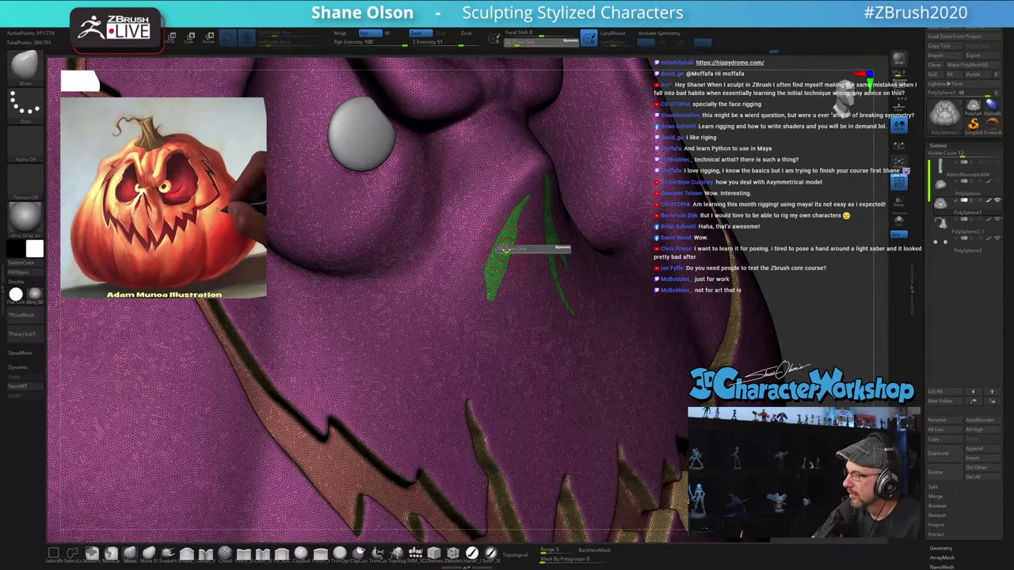
drag(506, 250, 503, 249)
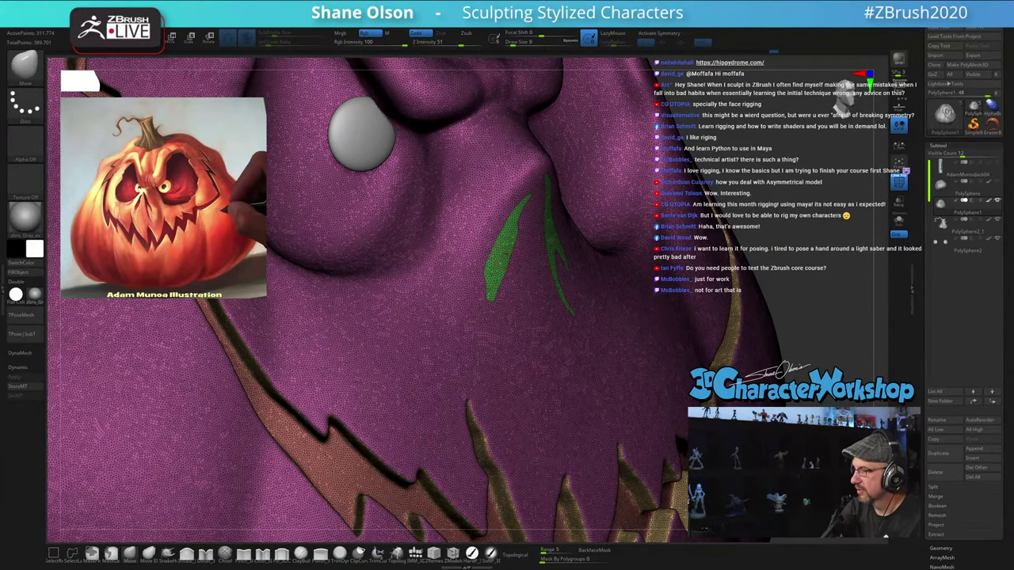
mouse_move(505, 252)
right_down()
mouse_move(516, 266)
mouse_move(514, 236)
mouse_move(511, 277)
right_up()
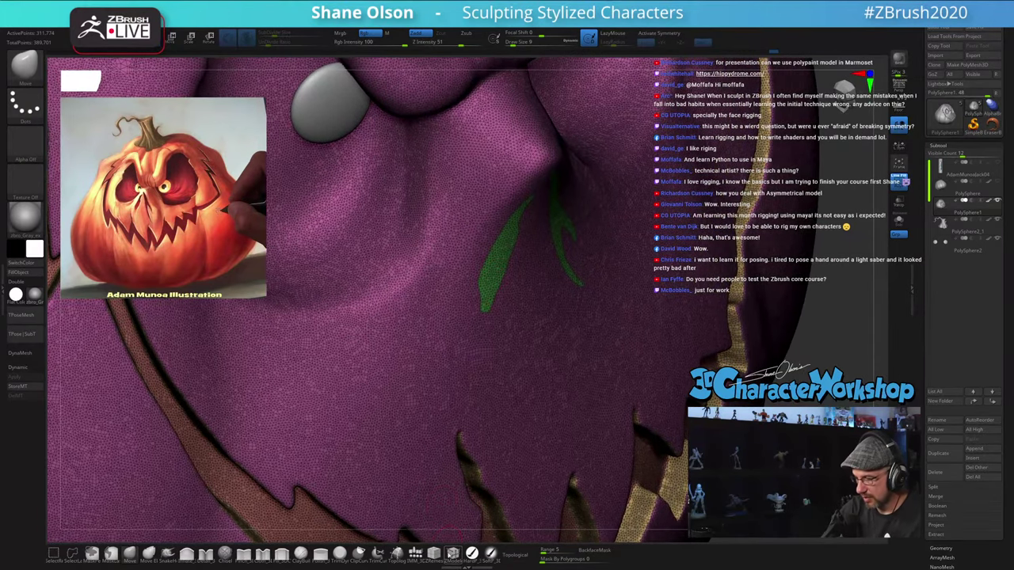
click(457, 556)
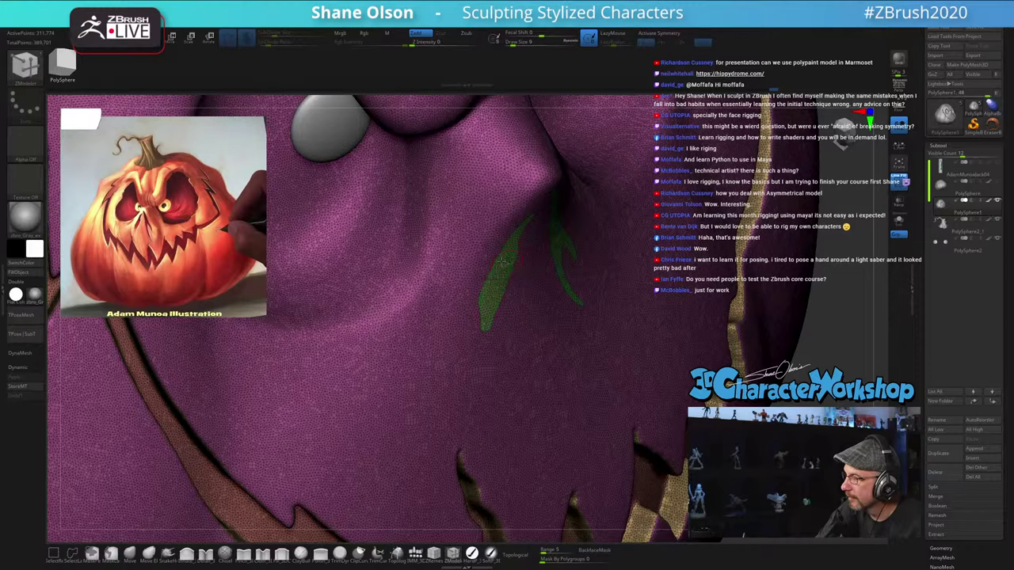
drag(503, 261, 483, 245)
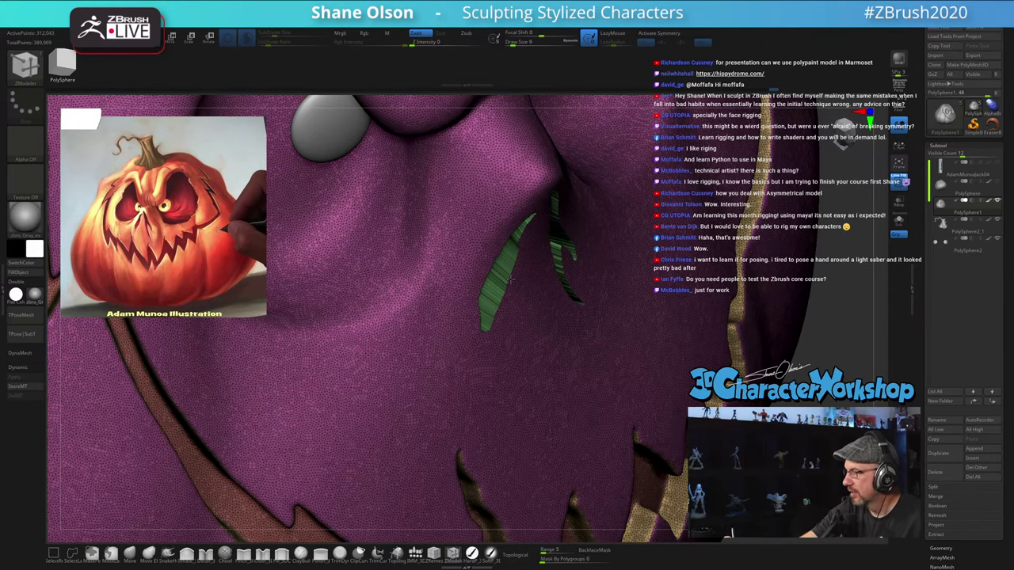
Step: Hide the polyframe and smooth the edges of both nostril cutouts at draw size 31
ctrl+right_drag(601, 365, 578, 278)
right_drag(745, 341, 546, 321)
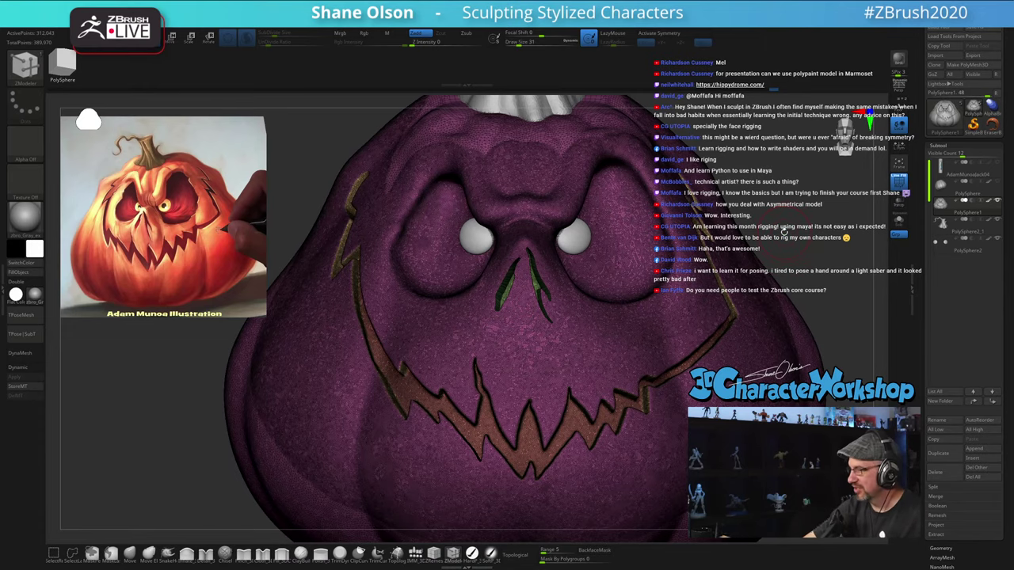
key(shift+f)
key(shift)
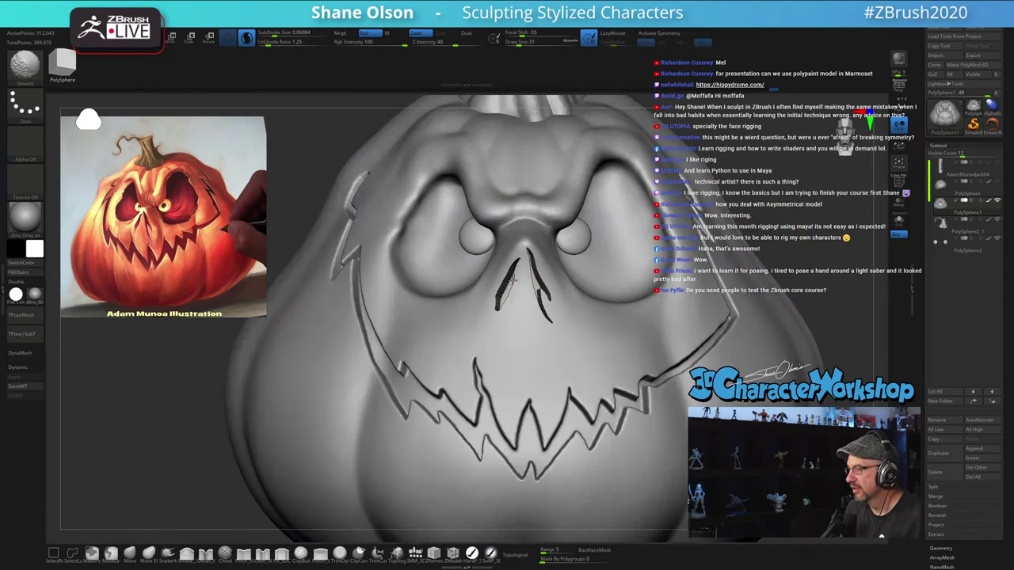
shift+drag(537, 294, 535, 270)
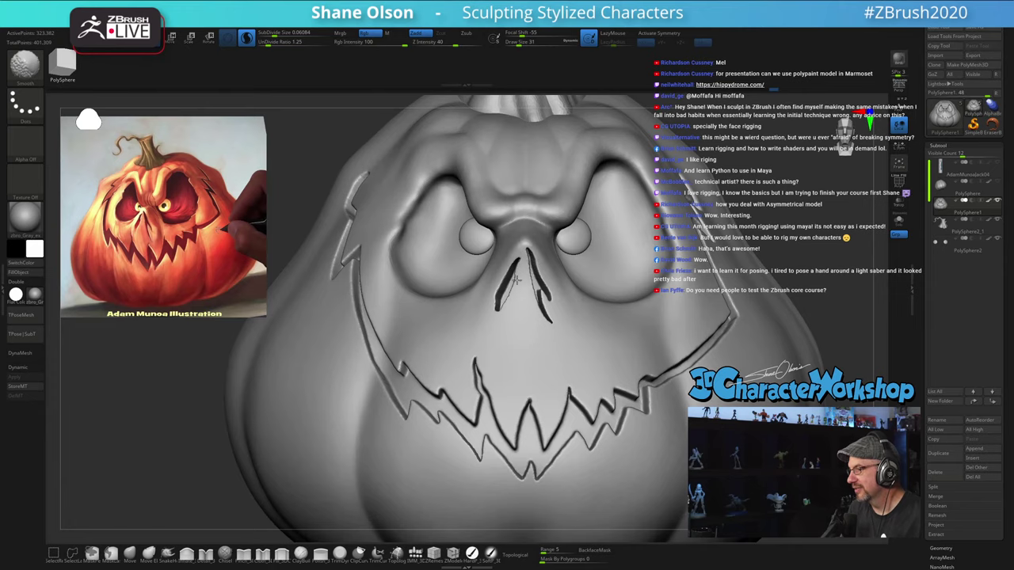
key(b)
key(z)
key(m)
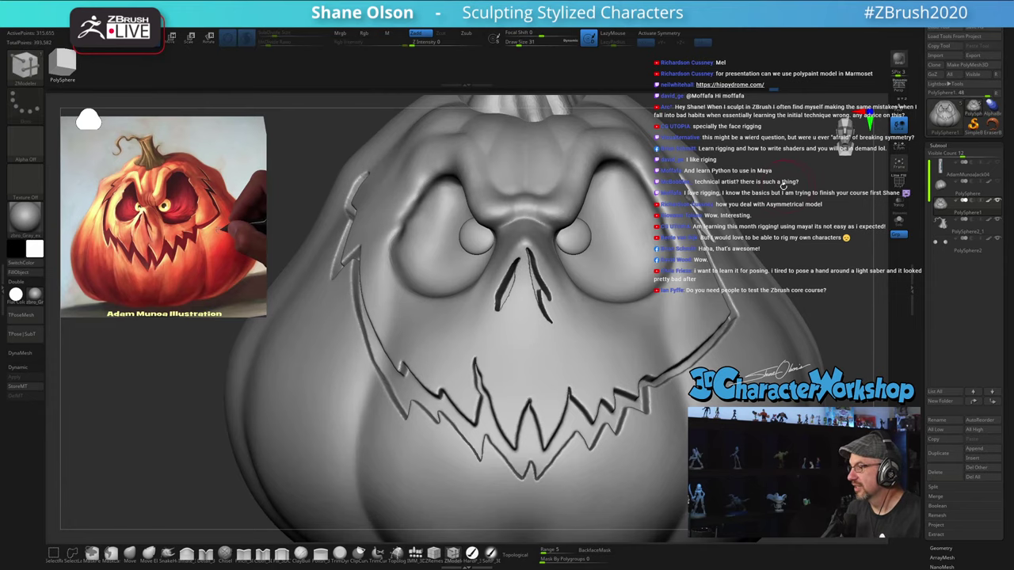
mouse_move(784, 186)
mouse_down()
mouse_move(634, 194)
mouse_move(812, 202)
mouse_up()
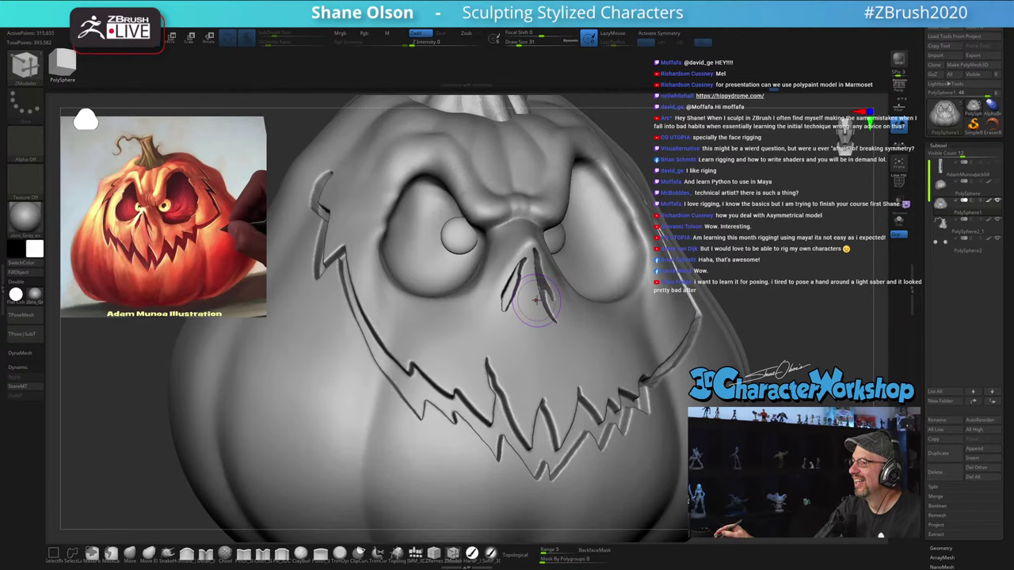
right_drag(522, 251, 571, 252)
mouse_move(520, 275)
shift+mouse_down()
mouse_move(511, 304)
mouse_move(523, 272)
shift+mouse_up()
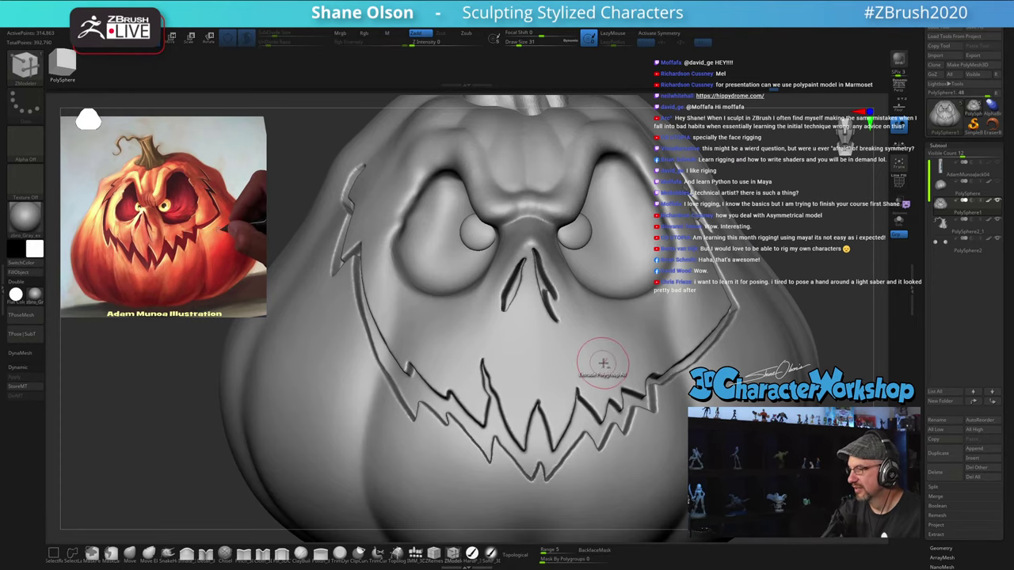
Step: Select the eyeballs and nudge them very slightly downward, checking the whole pumpkin from the front
ctrl+right_drag(603, 362, 586, 257)
right_drag(691, 333, 719, 336)
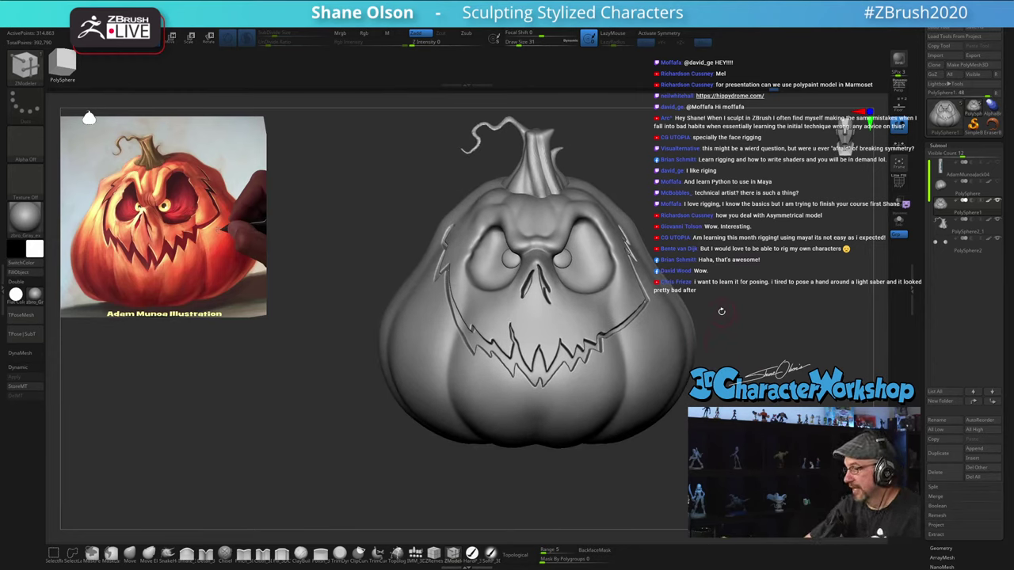
alt+right_drag(726, 204, 708, 229)
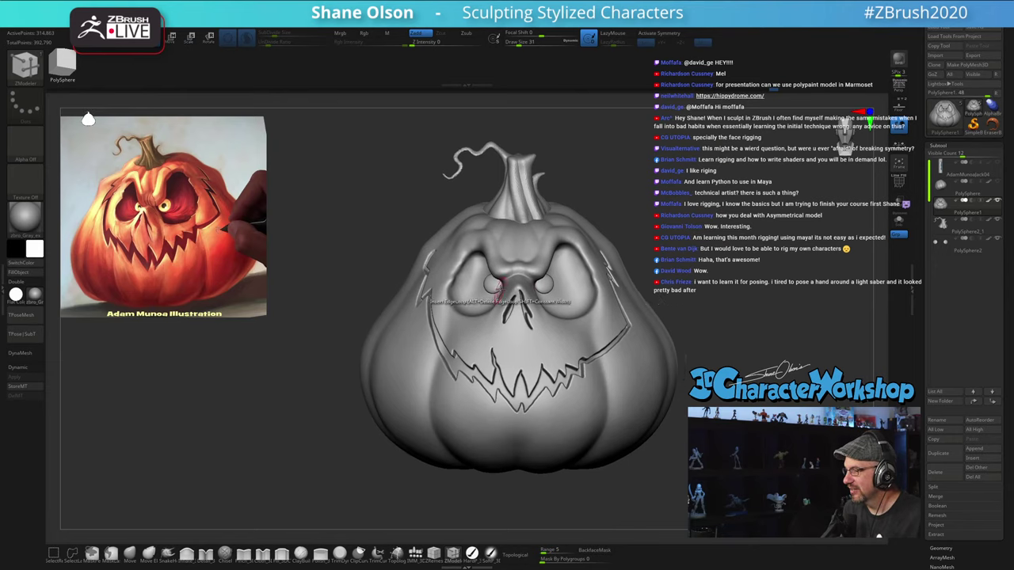
alt+click(493, 285)
key(w)
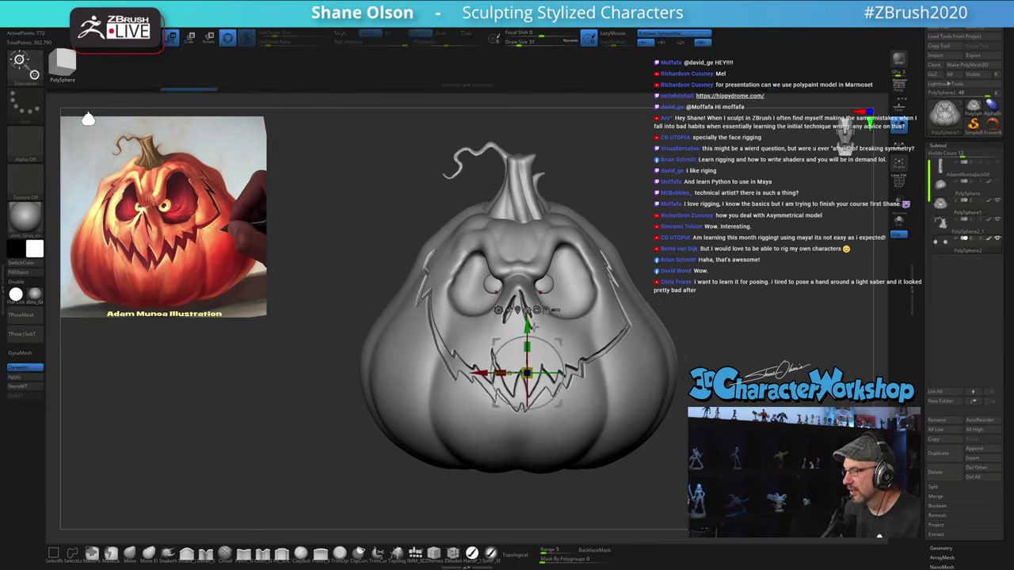
drag(527, 327, 527, 329)
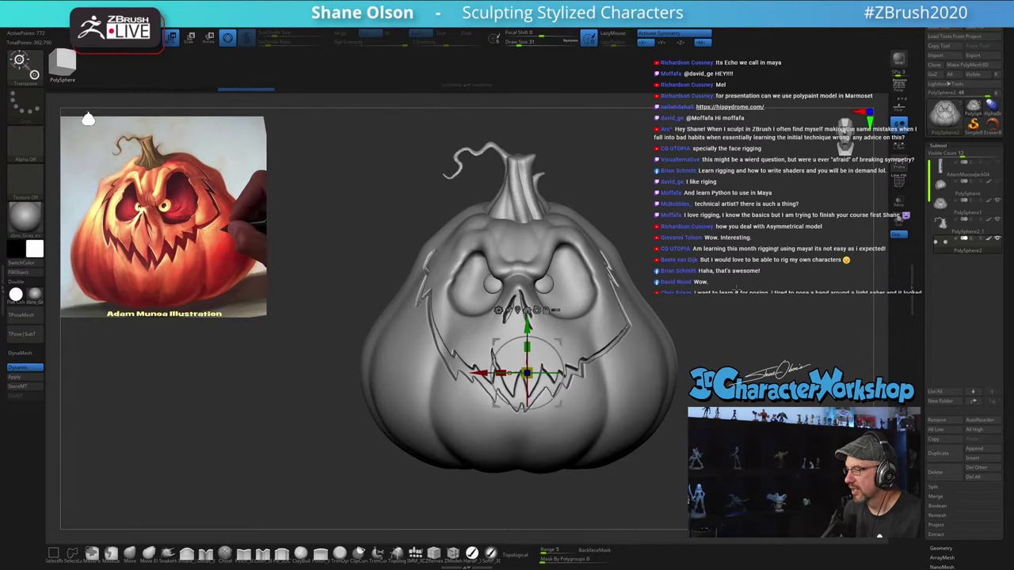
key(q)
mouse_move(723, 282)
alt+mouse_down()
mouse_move(734, 285)
mouse_move(664, 284)
mouse_move(723, 280)
mouse_move(741, 256)
alt+mouse_up()
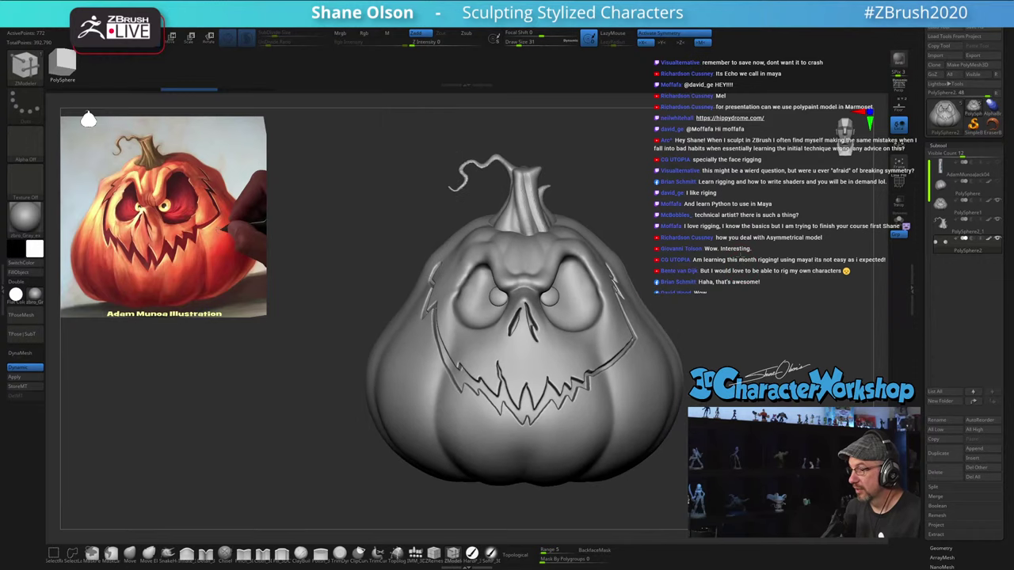
Step: Try the SketchShaded4 material on the pumpkin and look through the other materials, including MatCap Gray
click(34, 294)
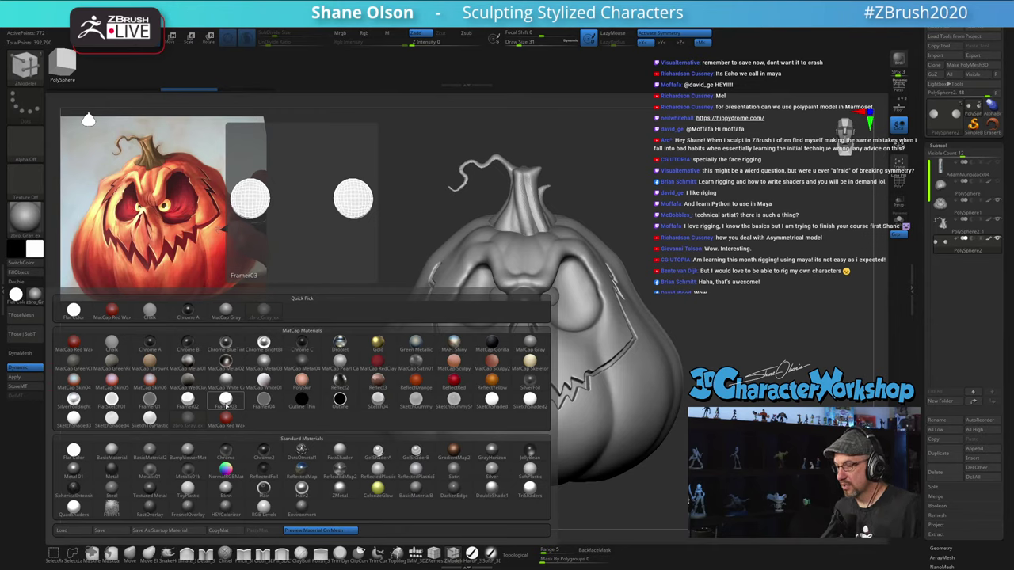
click(110, 418)
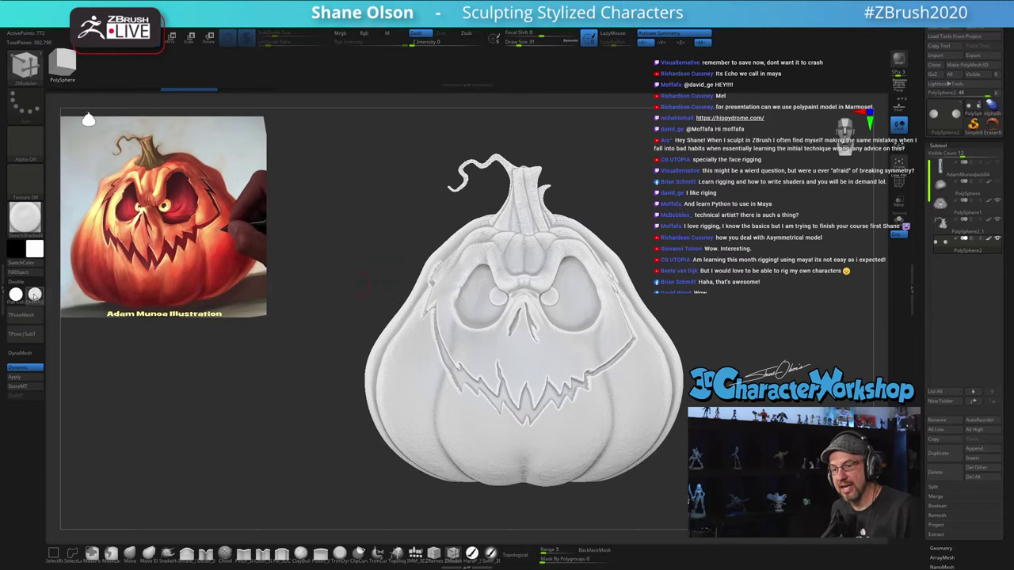
click(35, 295)
mouse_move(105, 394)
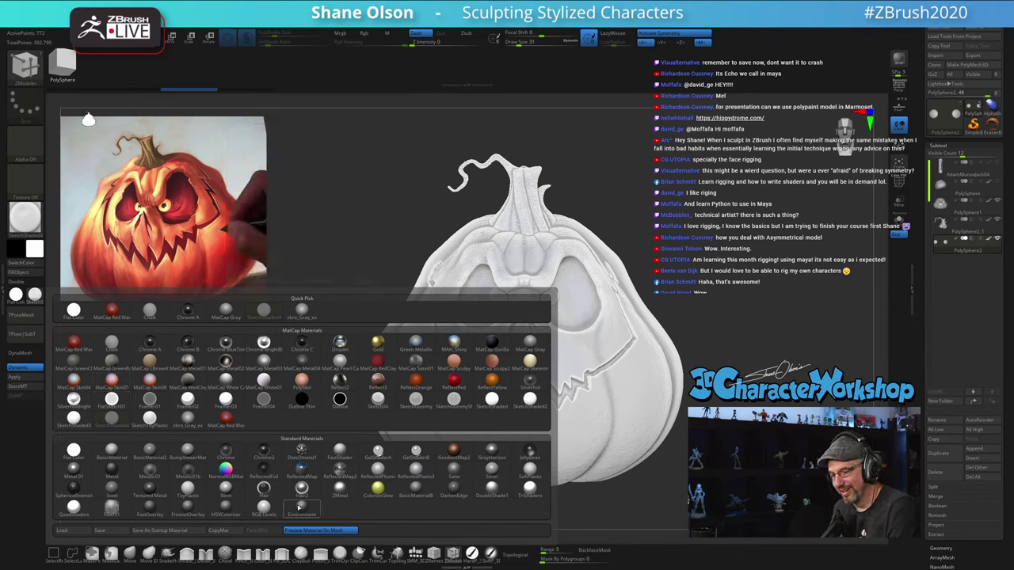
mouse_move(299, 506)
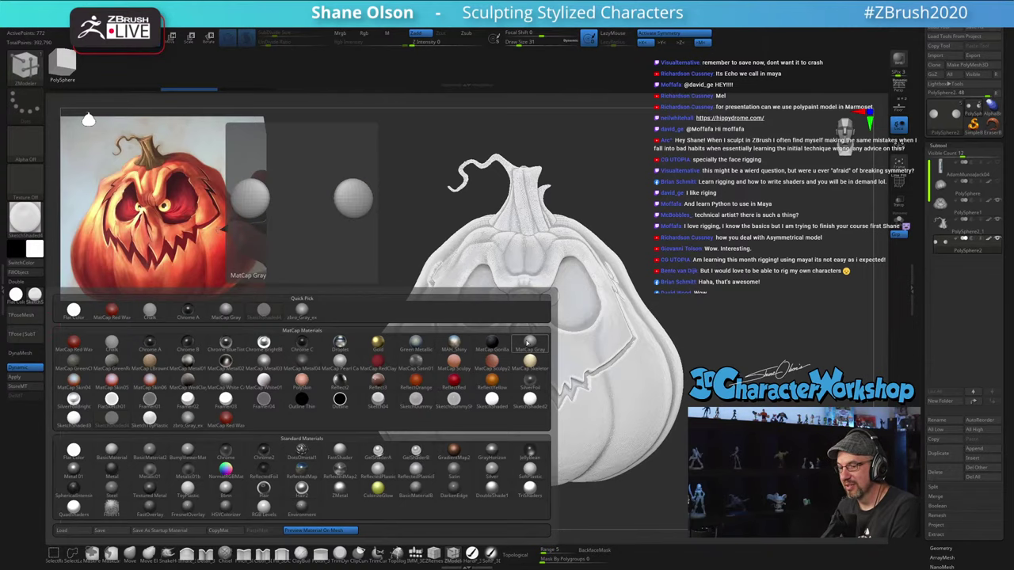
click(528, 342)
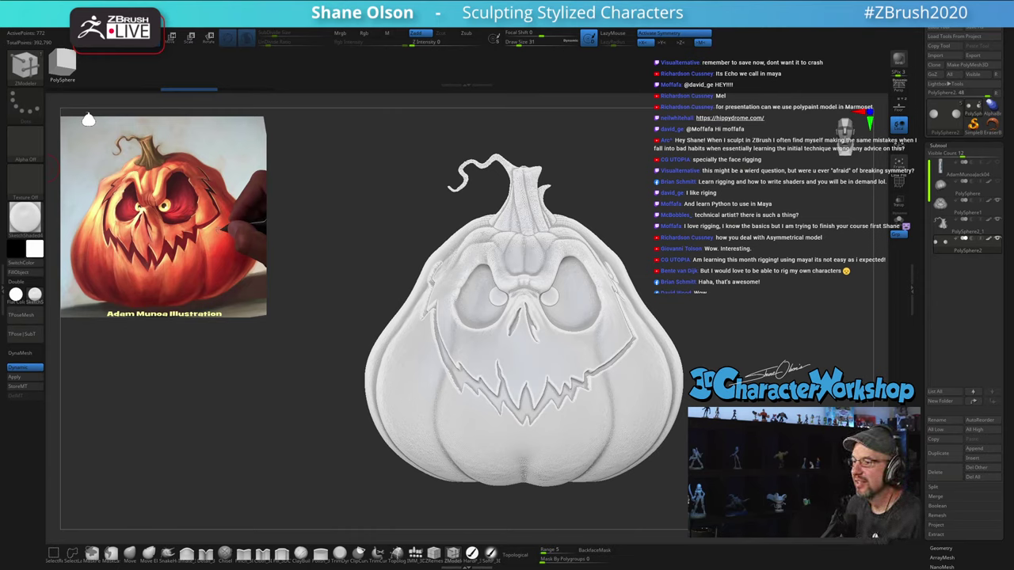
Step: Try Flat Color, switch back to the zbro_Gray_ex material, and check the folder for loadable material files
mouse_move(290, 21)
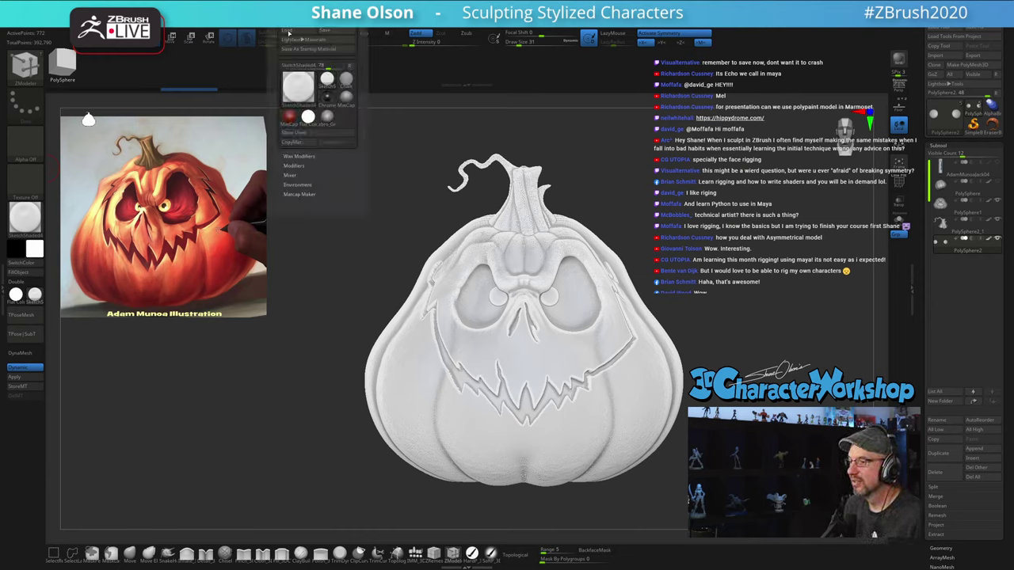
click(308, 118)
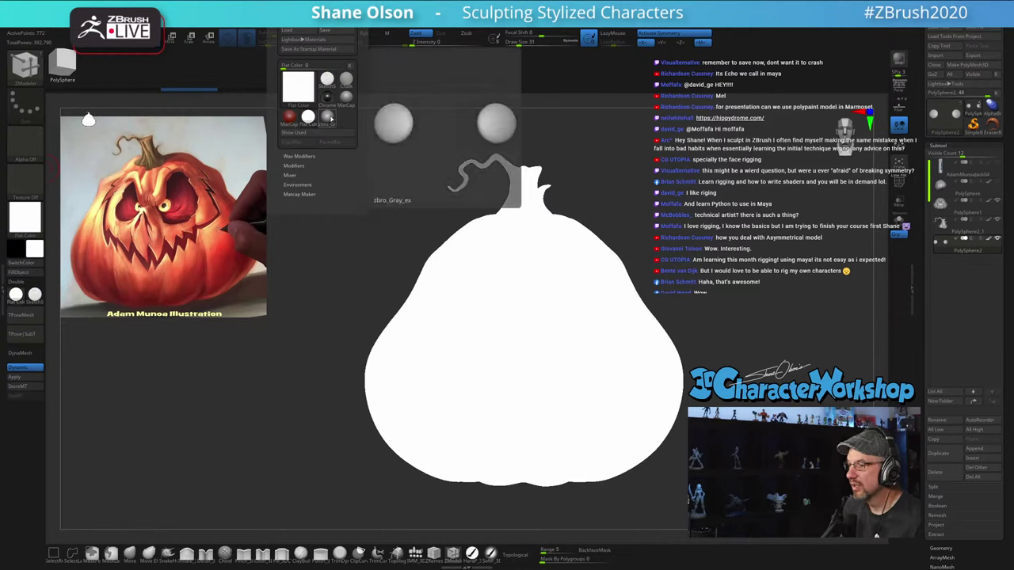
click(328, 118)
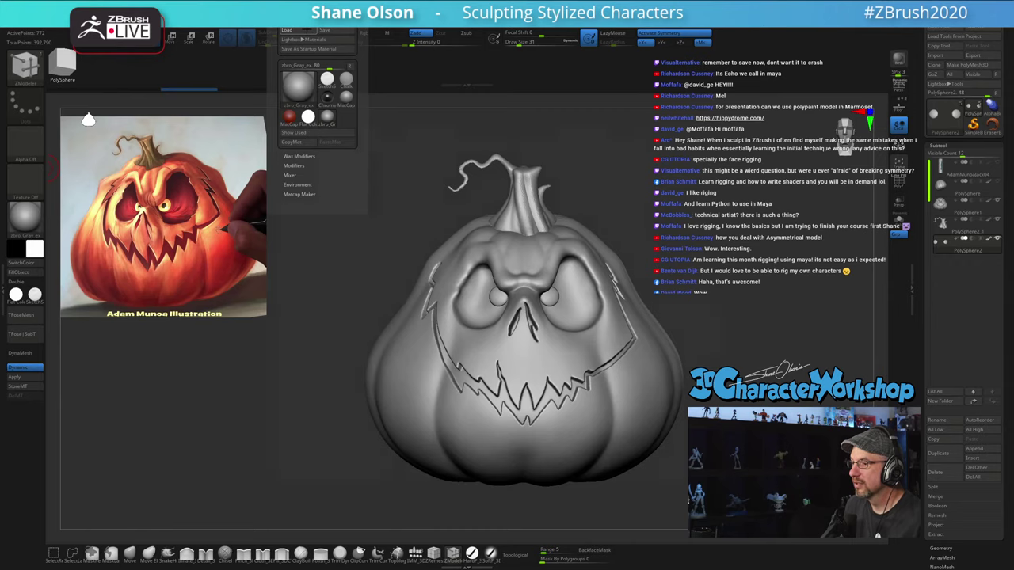
click(307, 30)
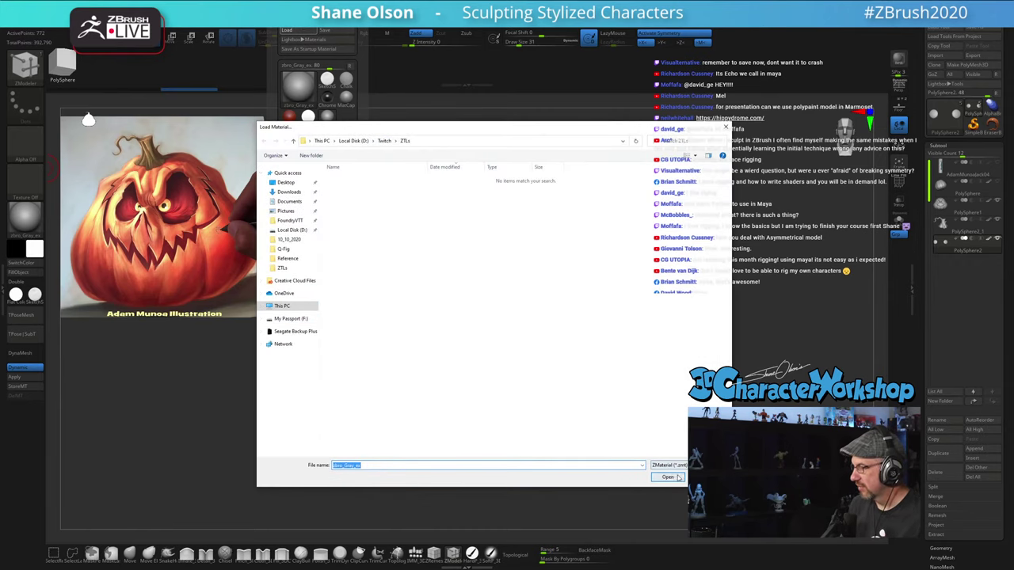
click(705, 477)
Step: Save the pumpkin as a ZTL tool, overwriting its existing version 04 file
alt+drag(735, 252, 763, 206)
click(990, 28)
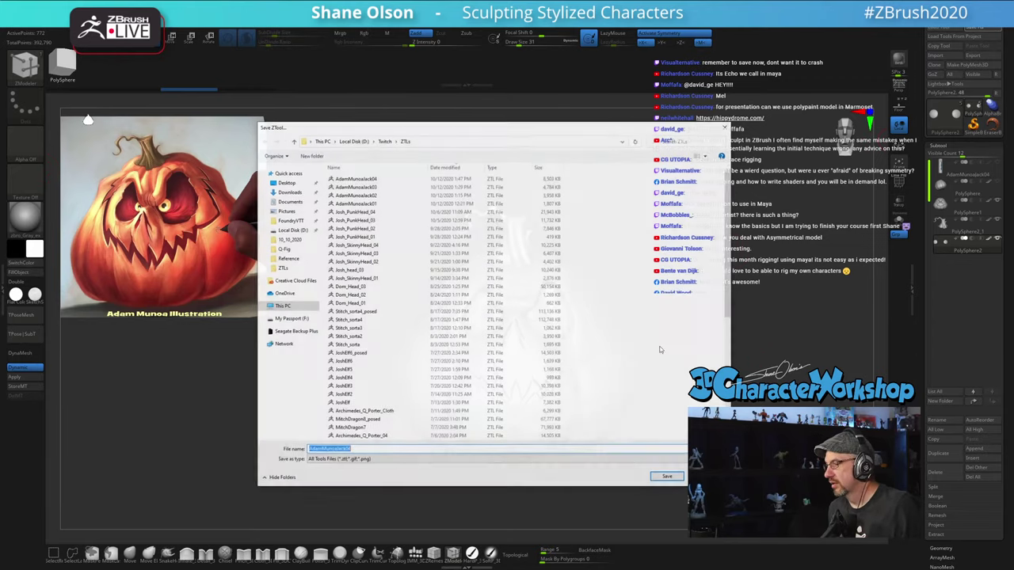
click(668, 478)
click(526, 282)
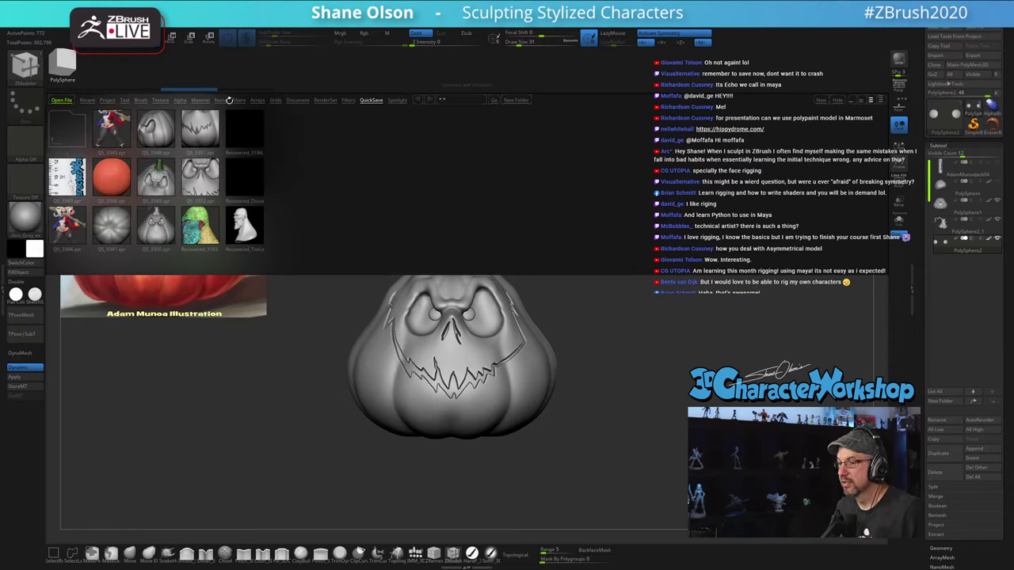
Step: Open the Start_3DCW_2021.zpr project from LightBox without saving the changes to the current project
click(238, 100)
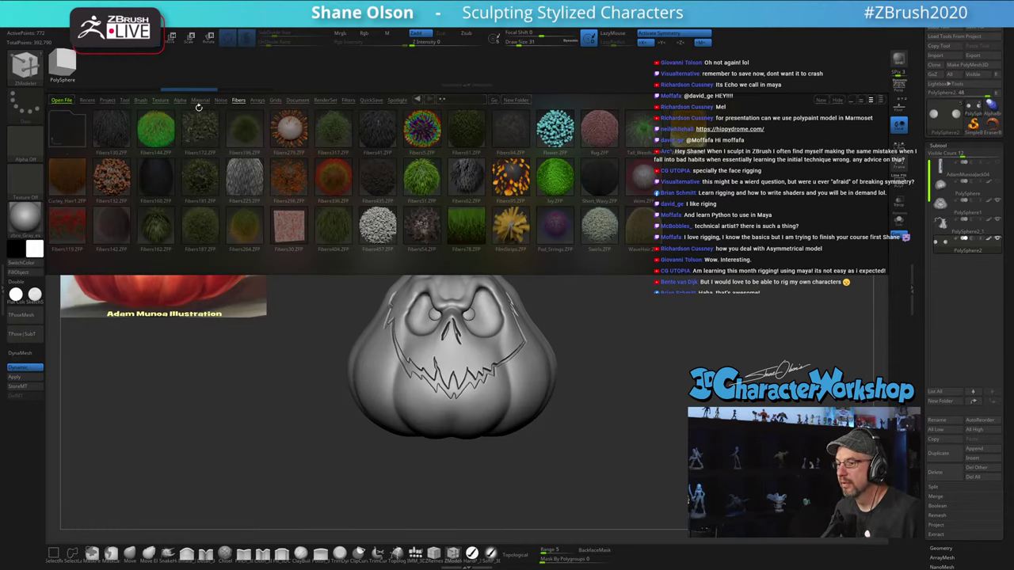
click(106, 100)
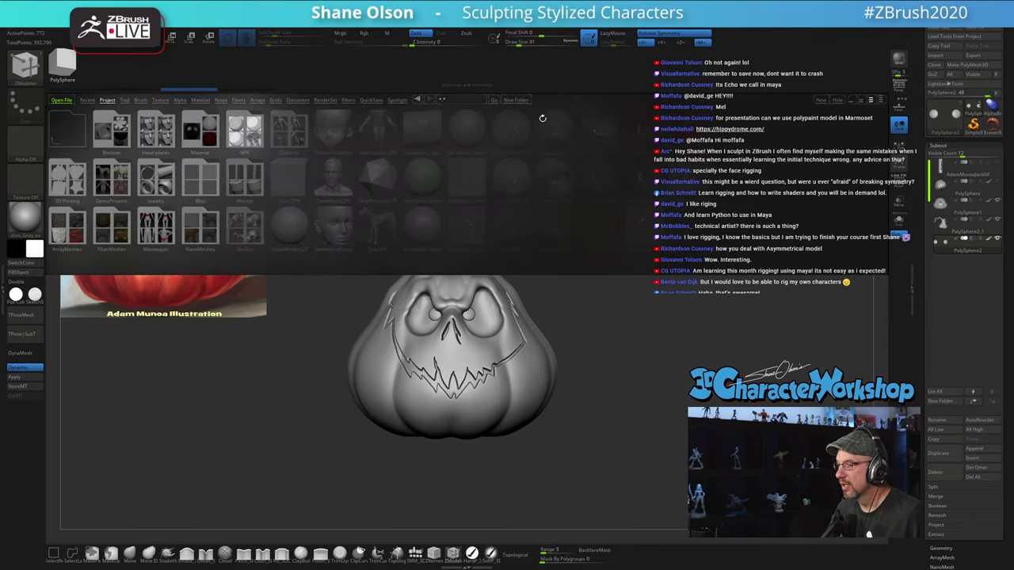
double_click(691, 176)
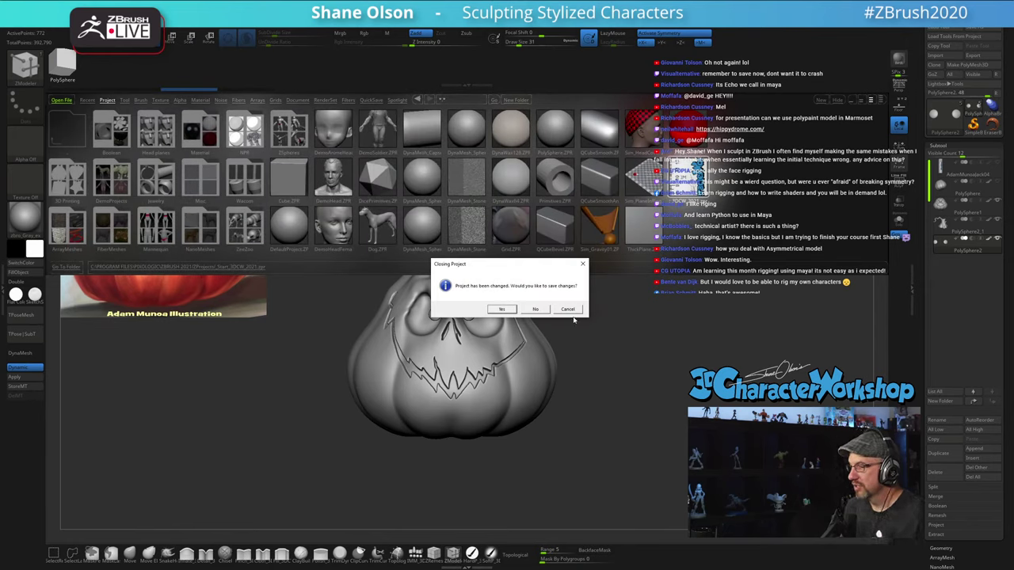
click(539, 309)
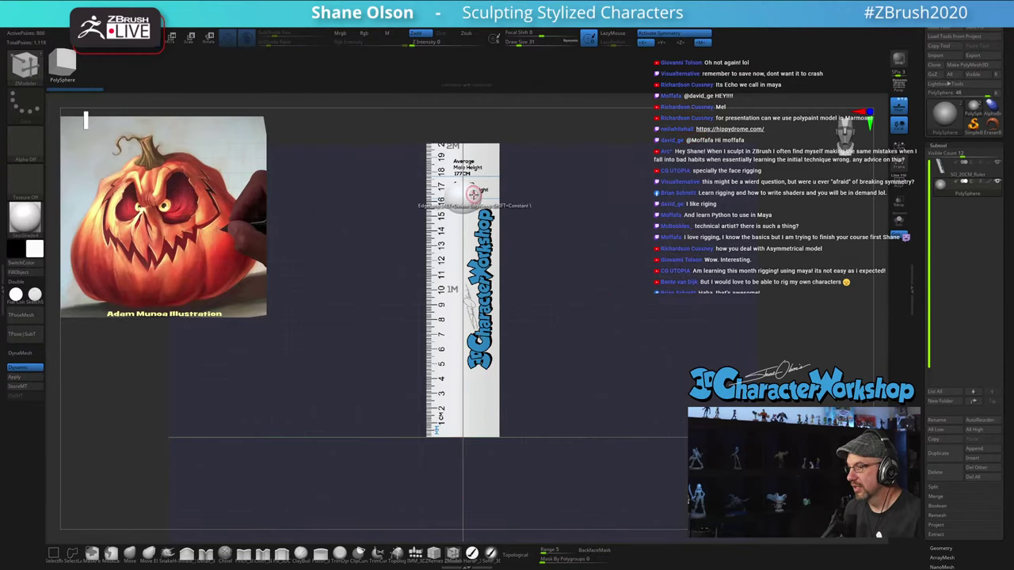
Step: Set the material to SkinShade4 and load the saved version 04 pumpkin ZTL into the opened project
click(35, 295)
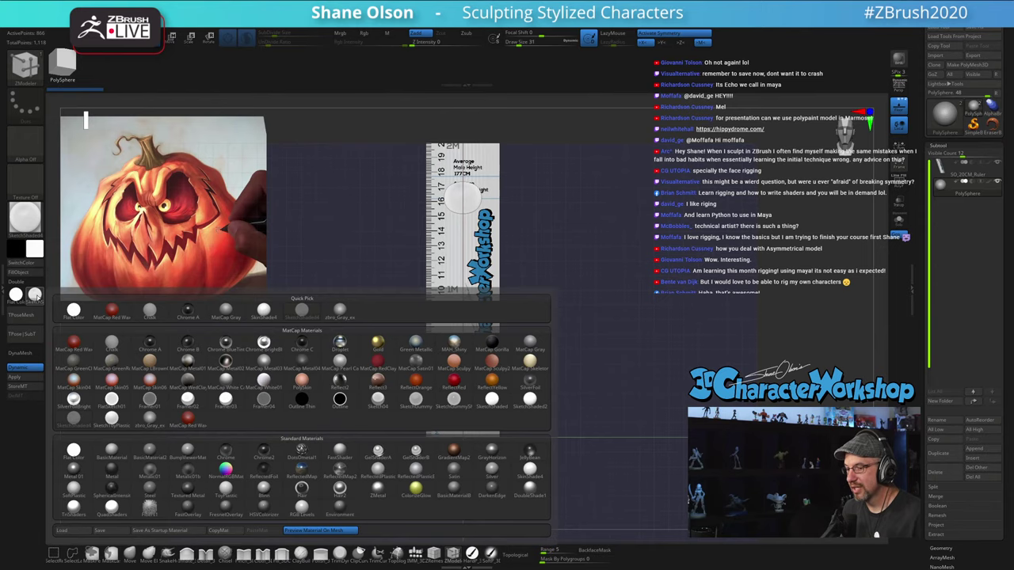
click(264, 312)
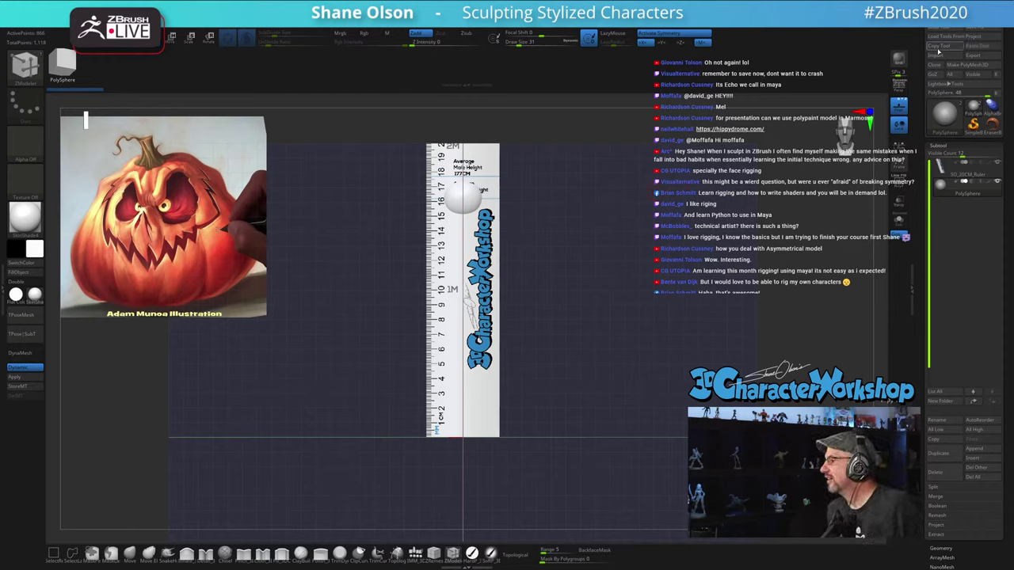
click(952, 29)
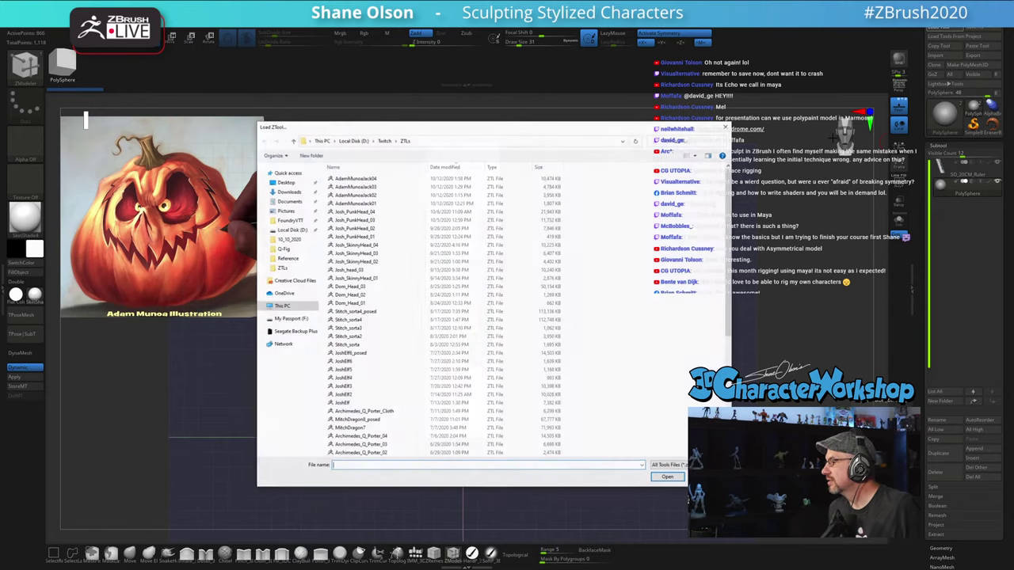
click(672, 477)
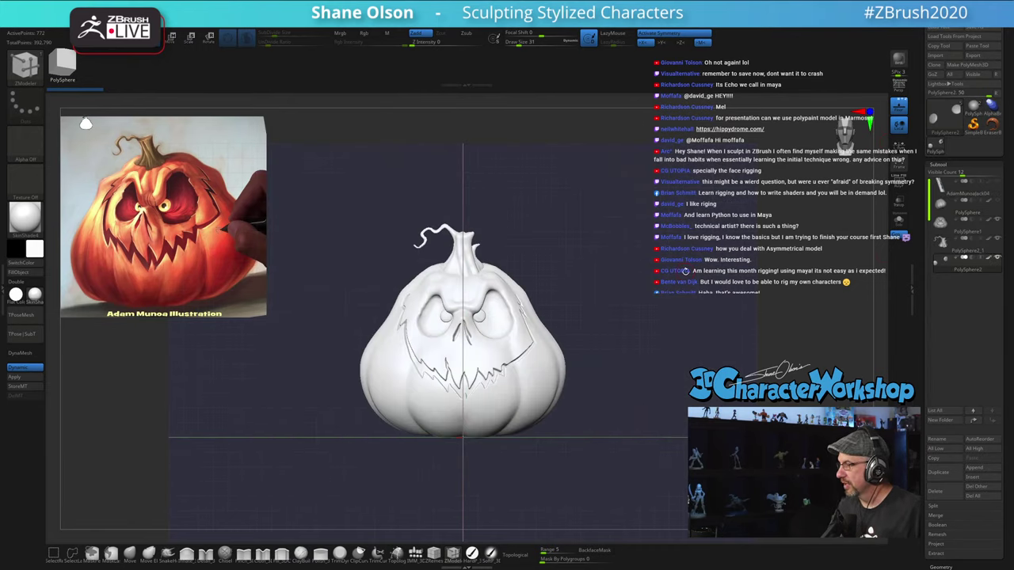
Step: Hide the floor grid and sample a bright red from the reference illustration as the paint color
click(903, 113)
alt+drag(696, 179, 652, 273)
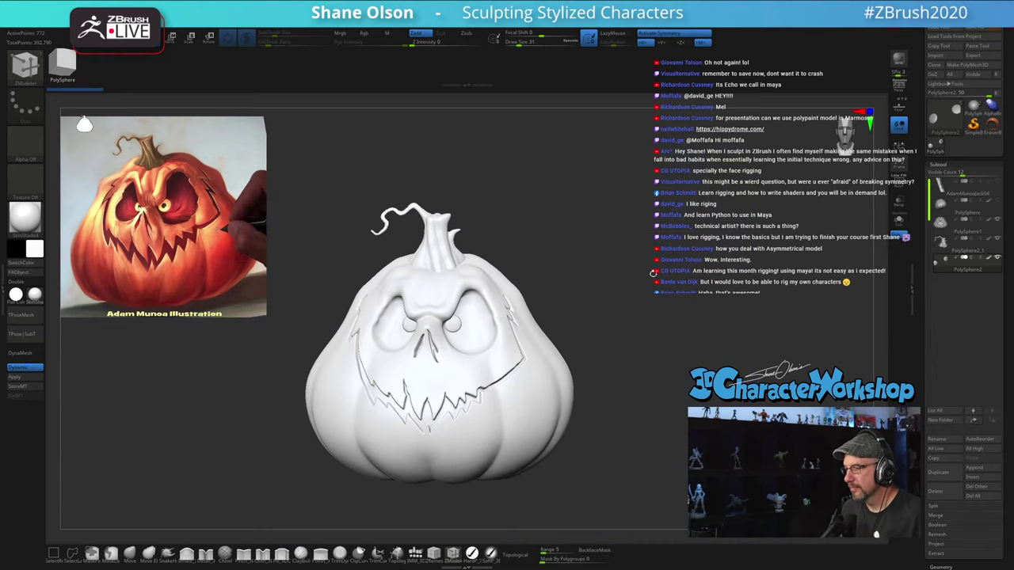
key(z)
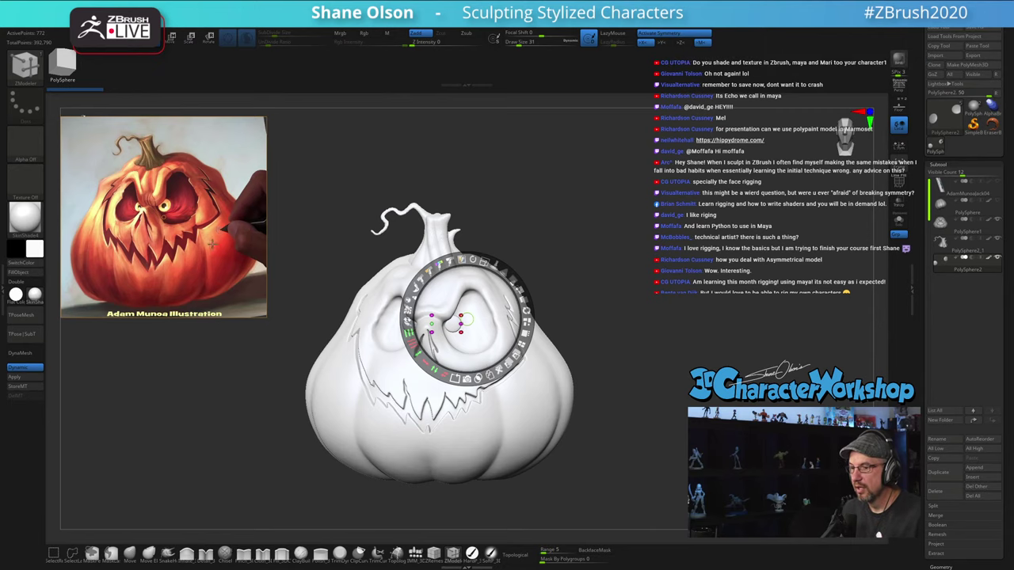
key(c)
key(z)
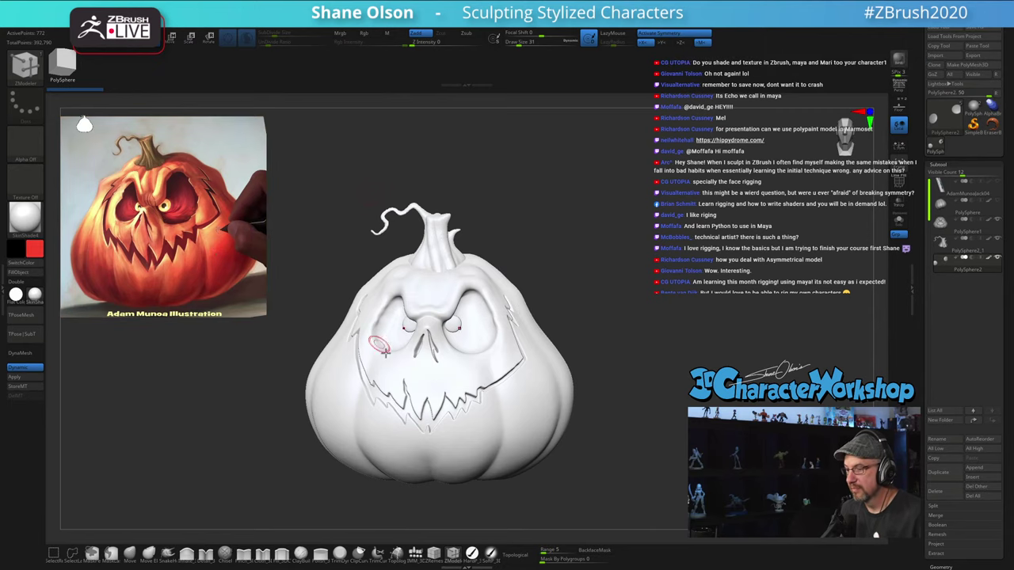
Step: With the hard paint brush active, fill the pumpkin body subtool with the sampled red, leaving the eyes and stem white
click(471, 553)
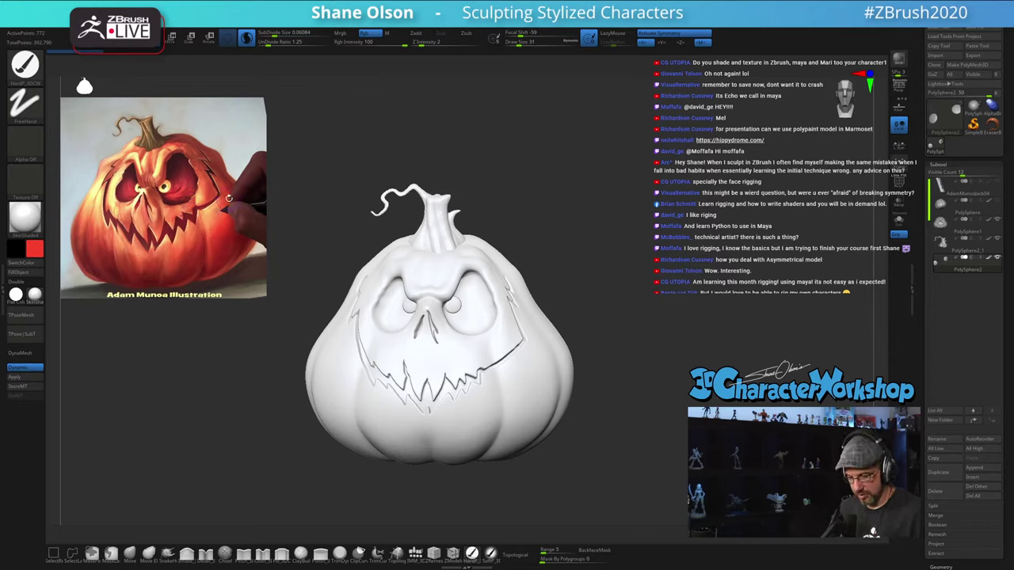
key(w)
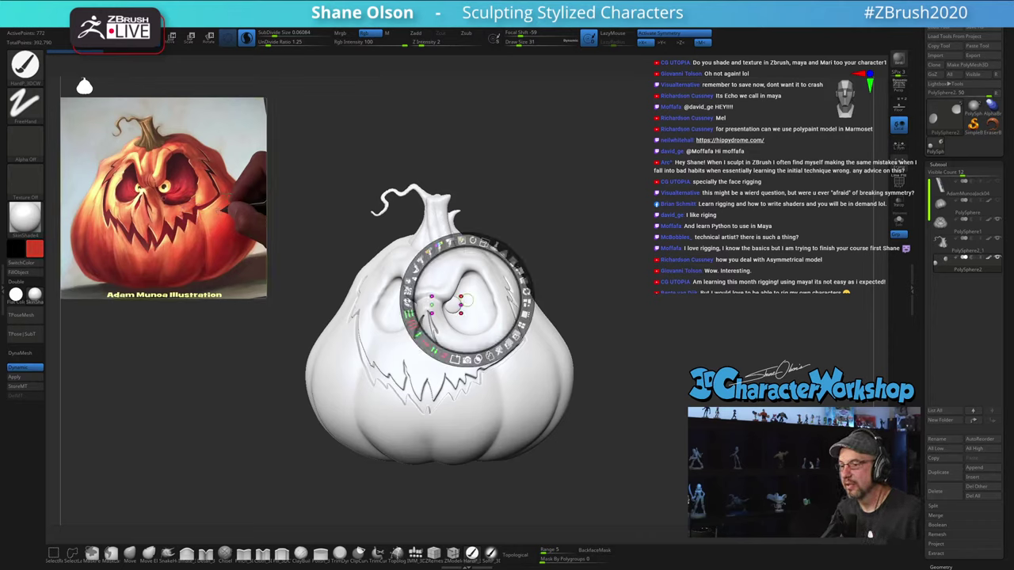
key(z)
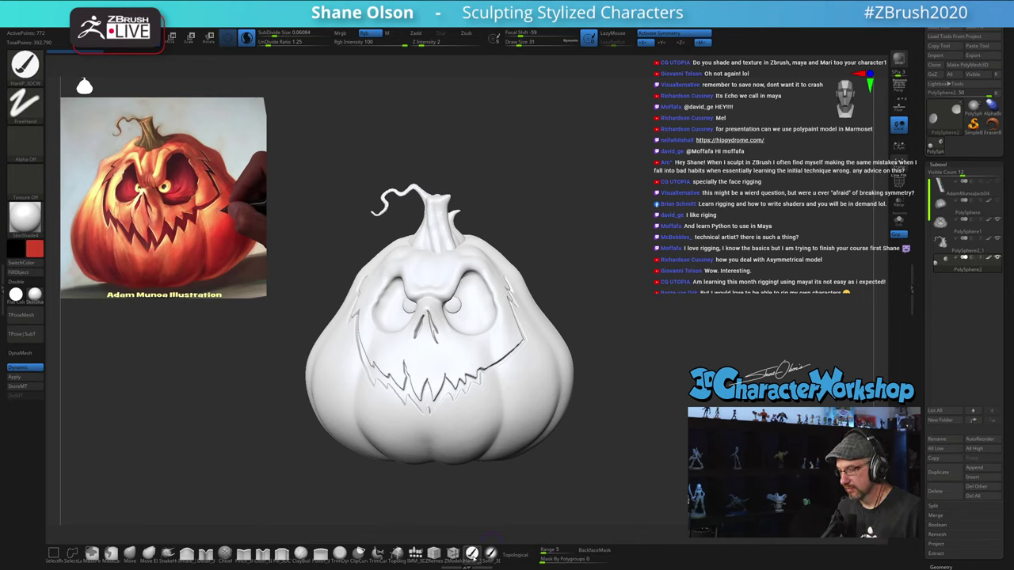
click(17, 272)
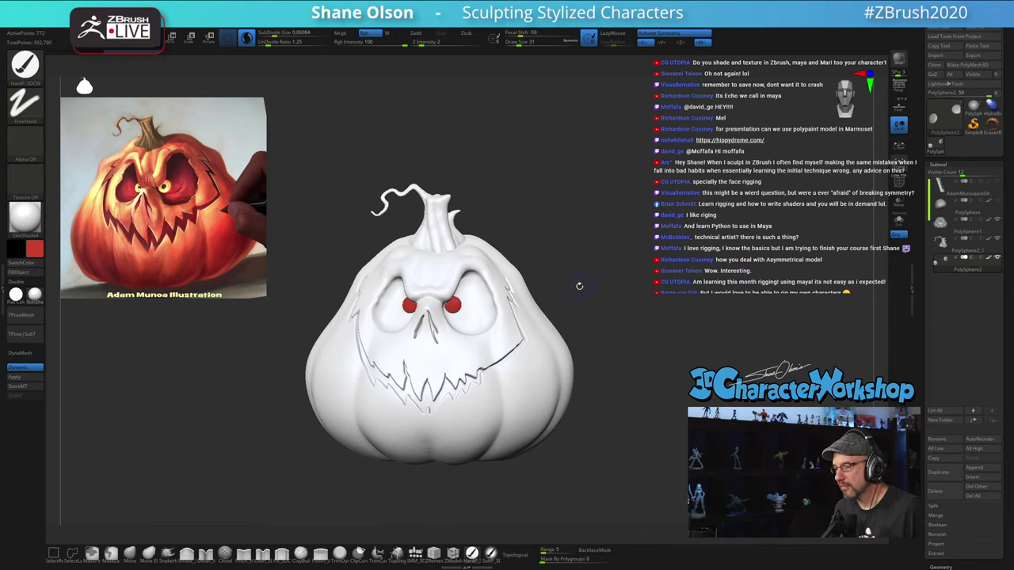
key(ctrl+z)
alt+click(546, 343)
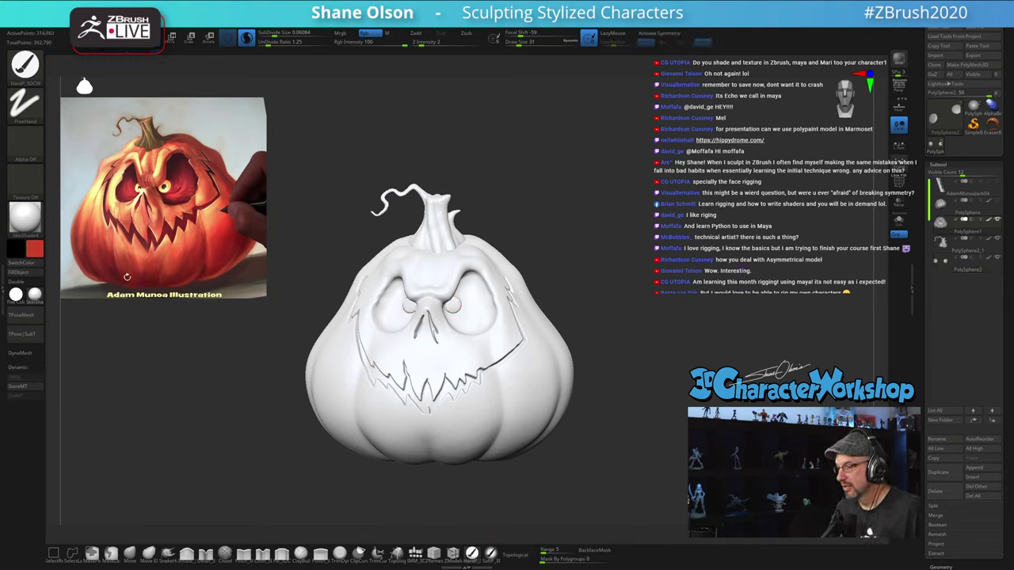
click(27, 273)
drag(624, 232, 652, 219)
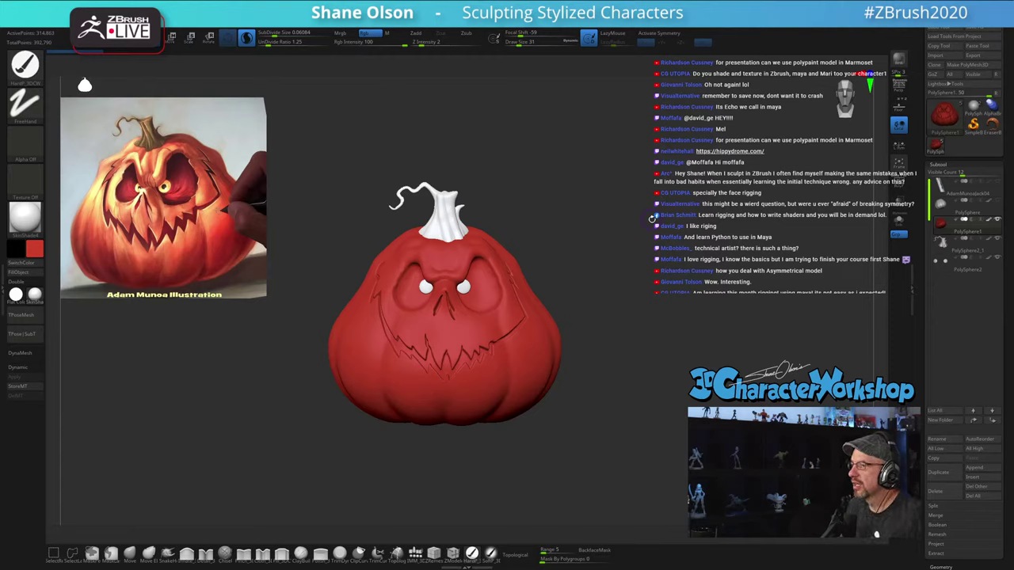
drag(616, 256, 612, 258)
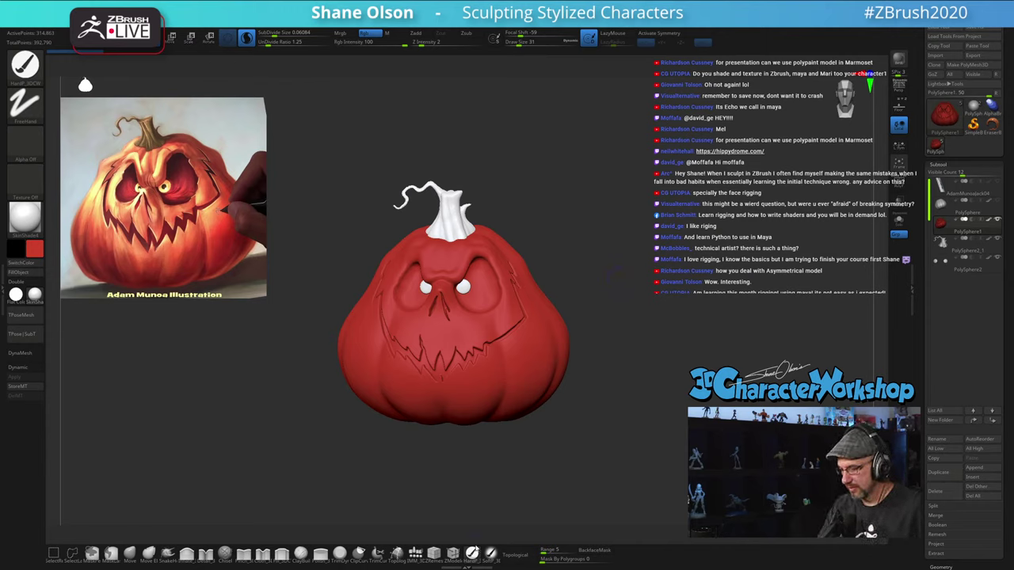
Step: Switch to the soft paint brush, sample a dark red from the reference illustration and set the draw size to 187
click(491, 554)
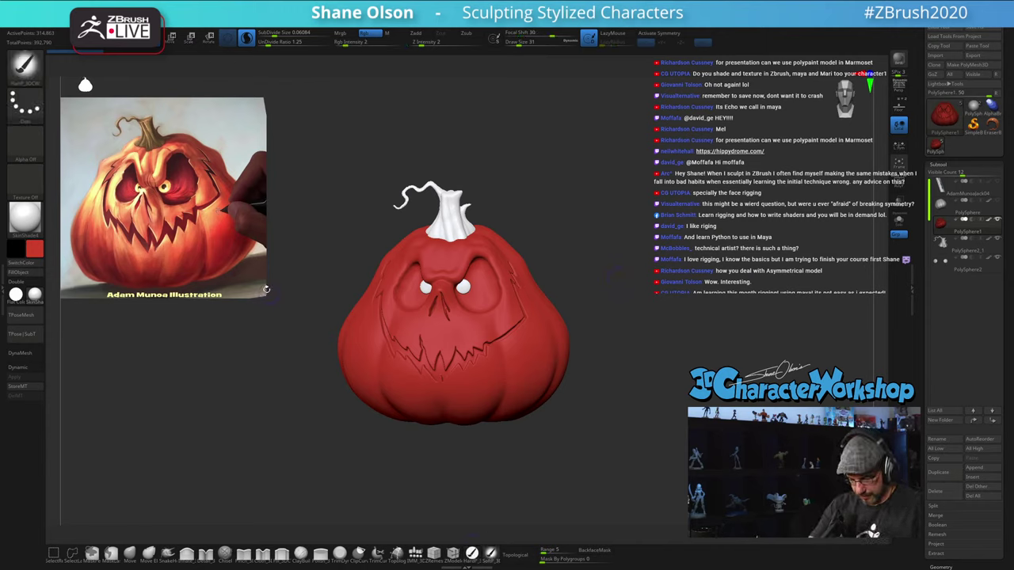
key(z)
click(247, 253)
key(z)
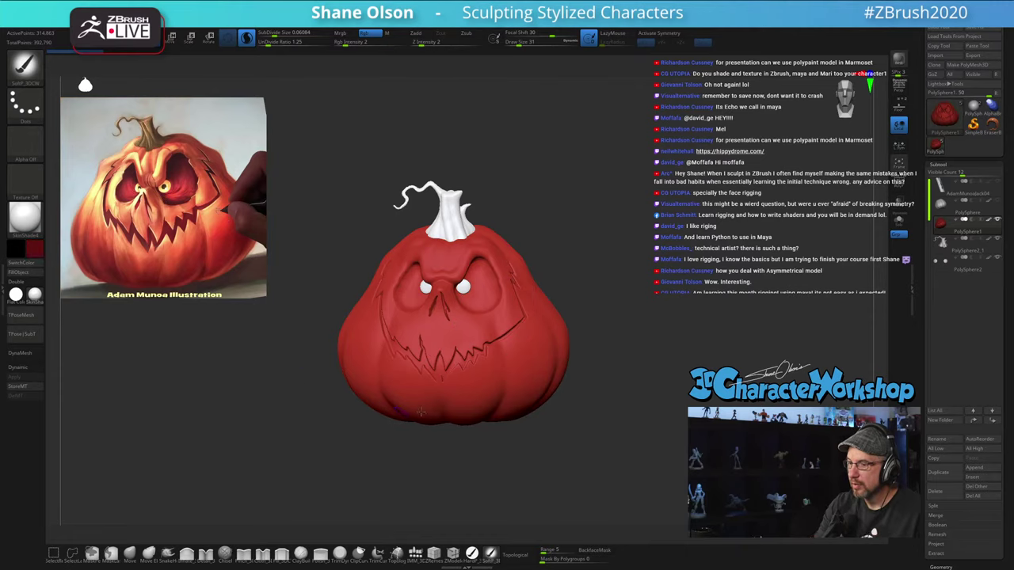
mouse_move(616, 346)
alt+mouse_down()
mouse_move(608, 337)
mouse_move(611, 373)
mouse_move(563, 394)
alt+mouse_up()
key(s)
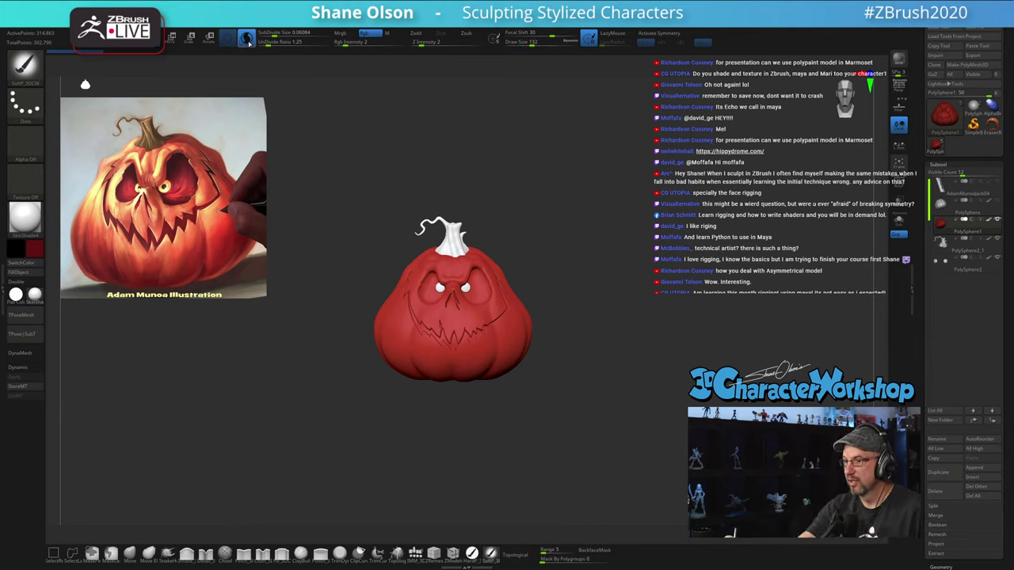
key(s)
click(570, 358)
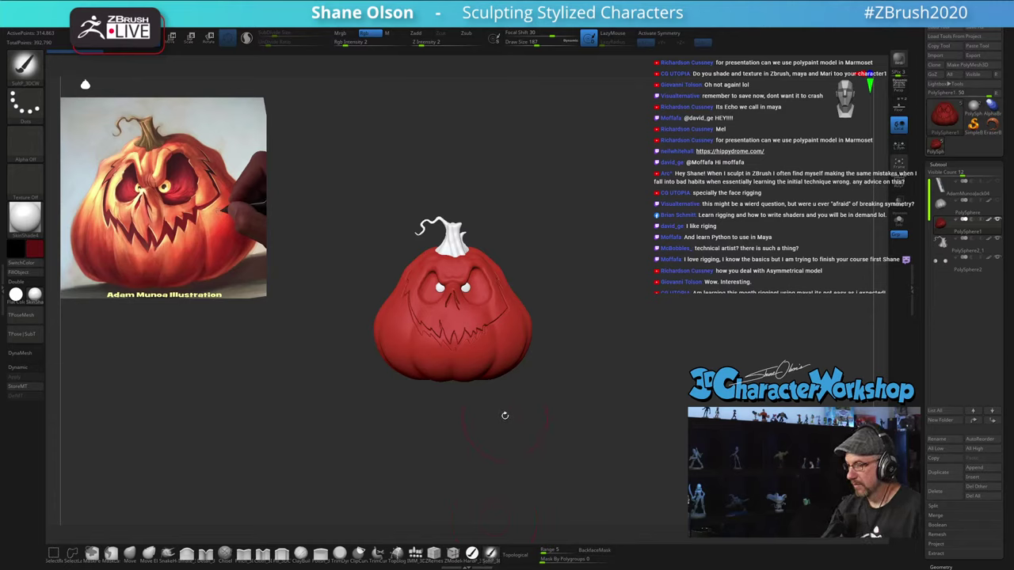
Step: Paint soft dark red shading over the underside of the pumpkin body
drag(524, 431, 526, 350)
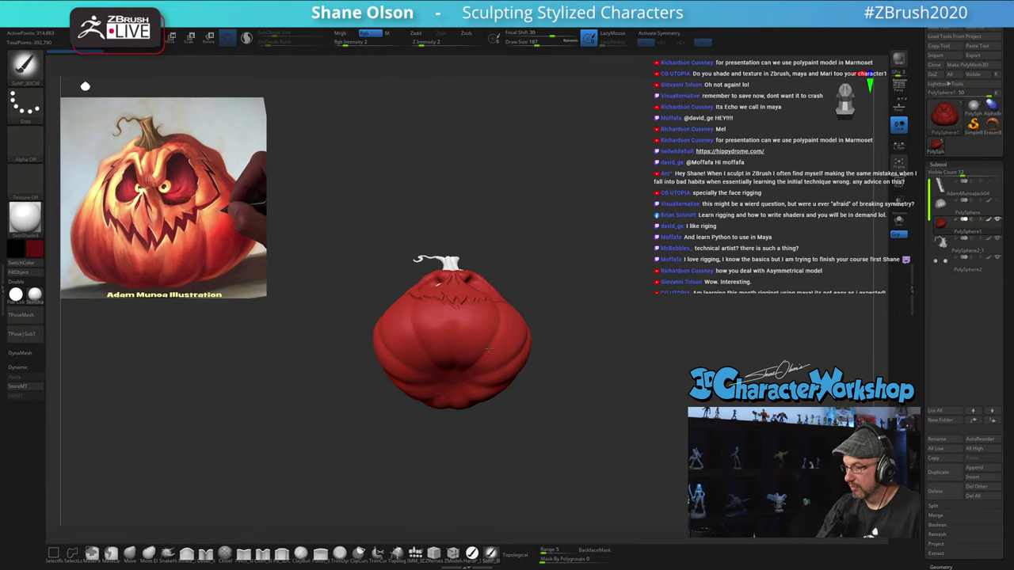
drag(436, 346, 385, 347)
drag(568, 415, 566, 374)
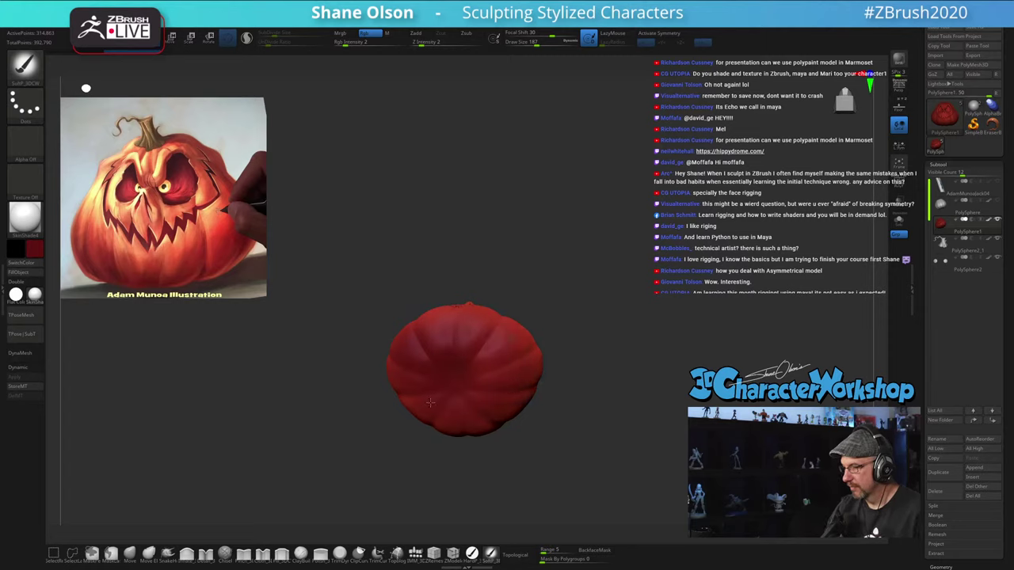
mouse_move(560, 396)
mouse_down()
mouse_move(568, 454)
mouse_move(586, 410)
mouse_move(554, 399)
mouse_move(558, 381)
mouse_move(577, 414)
mouse_move(565, 429)
mouse_up()
Step: Set the draw size to 128 and paint dark red shading along the ribs on the pumpkin's side
key(s)
key(s)
click(495, 386)
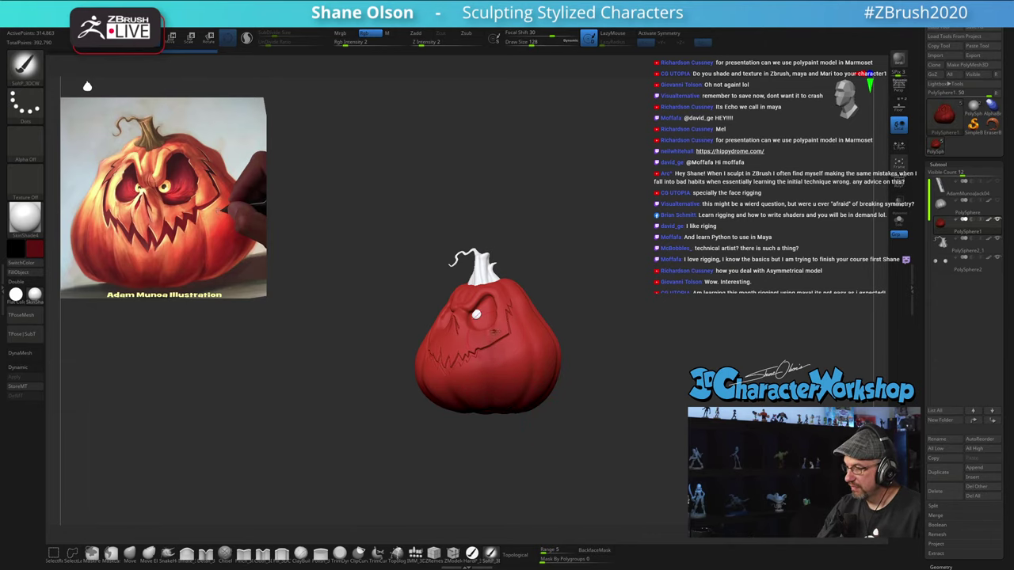
drag(611, 401, 571, 364)
mouse_move(563, 286)
alt+mouse_down()
mouse_move(587, 258)
mouse_move(572, 276)
alt+mouse_up()
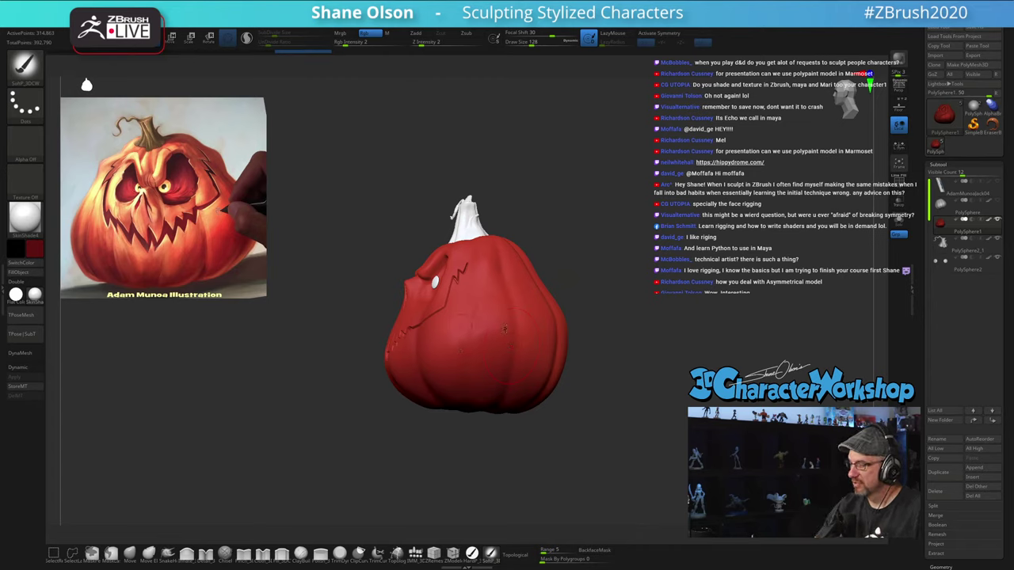
right_drag(600, 373, 575, 359)
drag(472, 397, 475, 285)
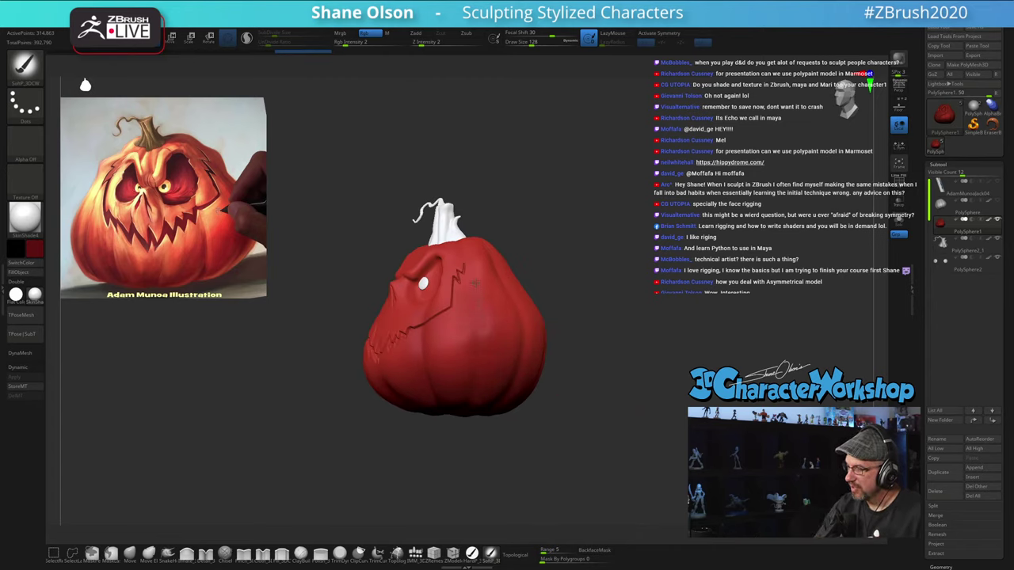
mouse_move(602, 398)
mouse_down()
mouse_move(563, 393)
mouse_move(507, 231)
mouse_up()
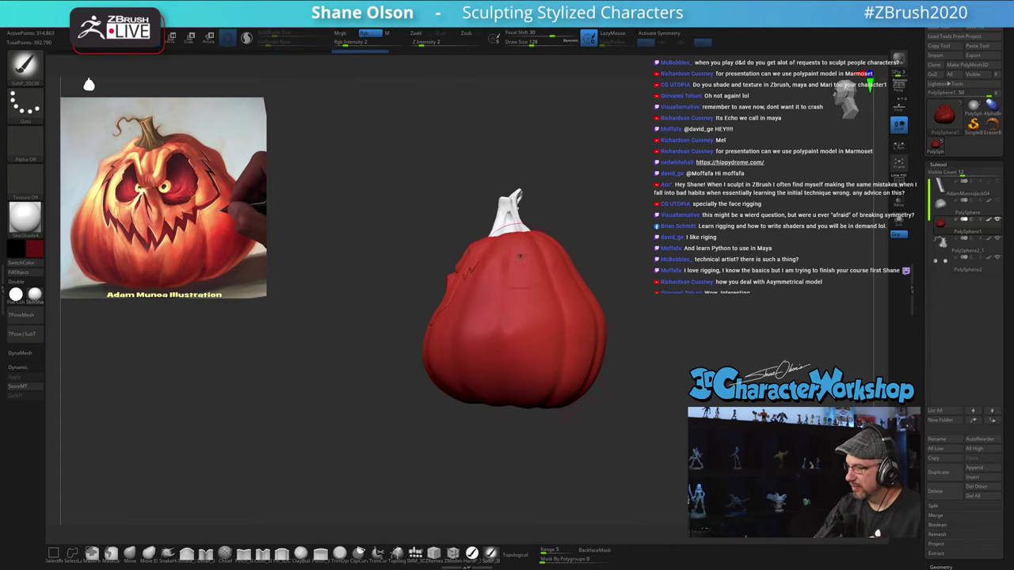
drag(568, 429, 530, 426)
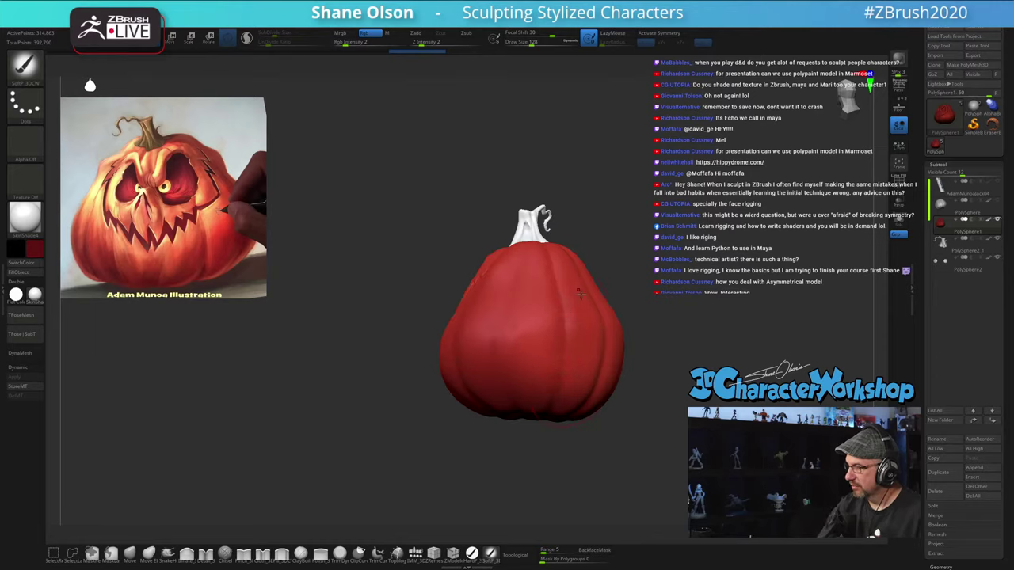
Step: Continue the soft dark red shading along the grooves around the back and far side of the pumpkin
drag(579, 294, 573, 265)
drag(620, 429, 567, 374)
drag(553, 445, 554, 450)
drag(630, 480, 621, 475)
drag(602, 381, 605, 369)
drag(661, 450, 688, 453)
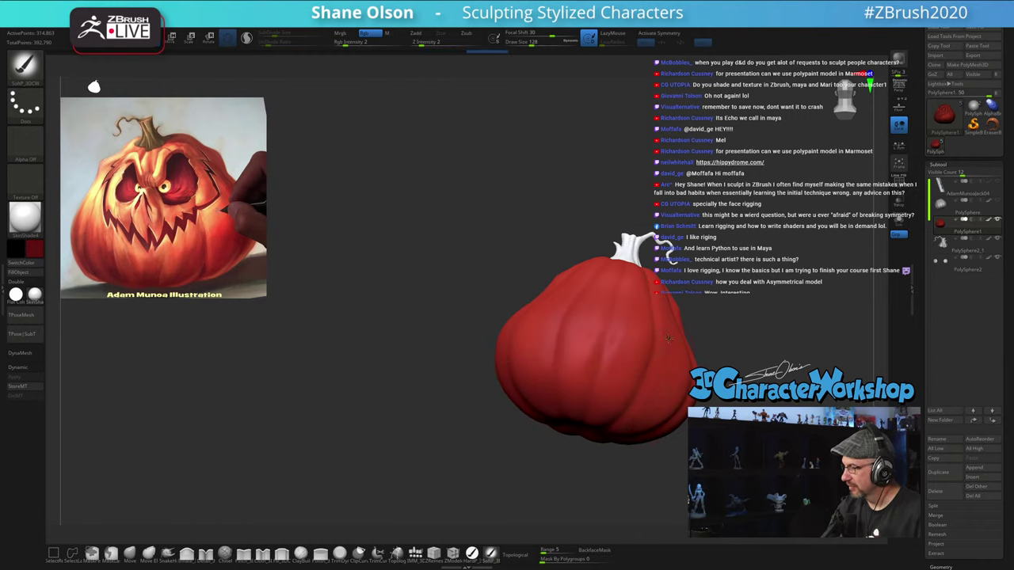
right_drag(669, 339, 660, 474)
drag(638, 350, 643, 375)
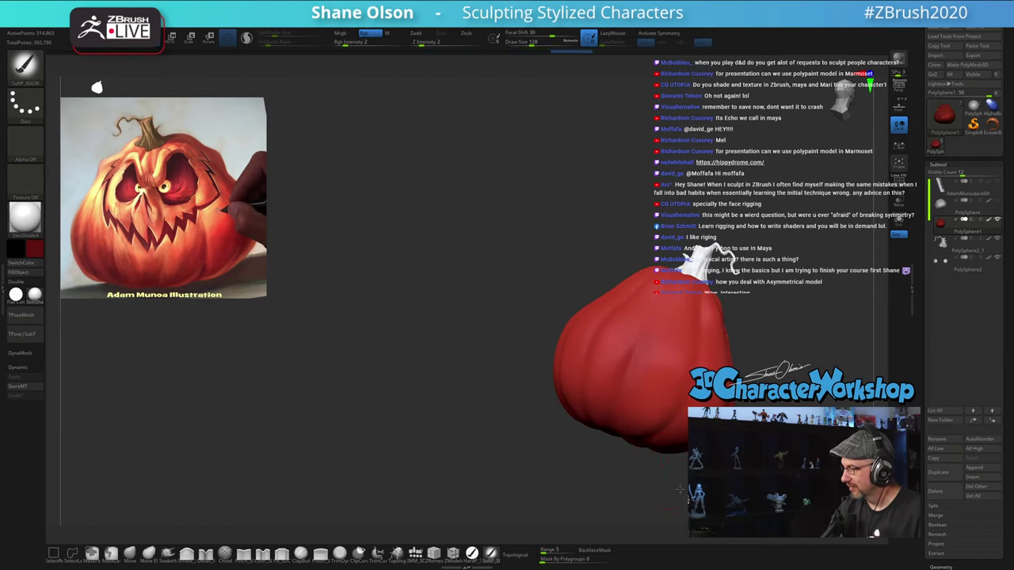
mouse_move(670, 480)
mouse_down()
mouse_move(624, 472)
mouse_move(629, 483)
mouse_up()
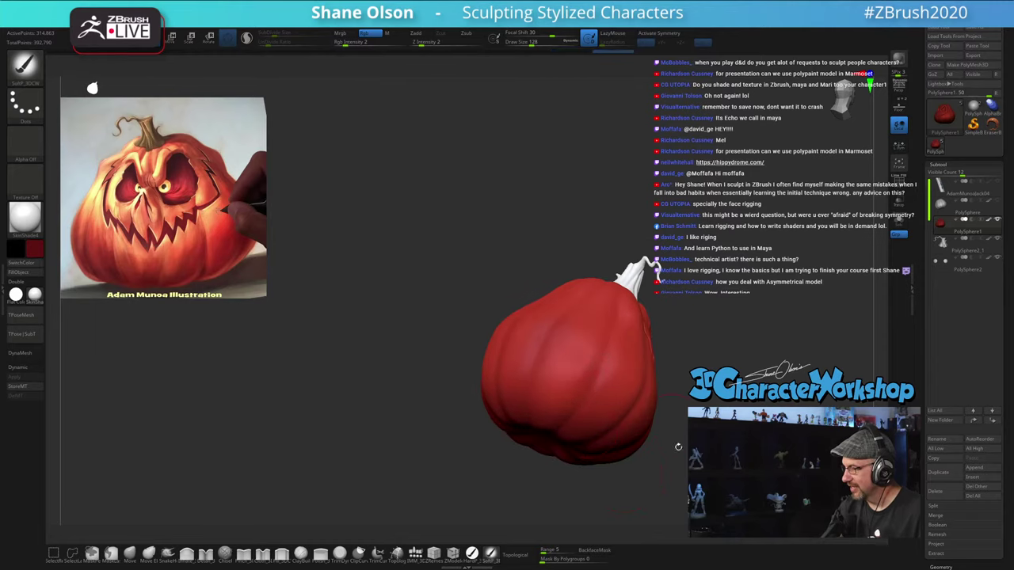
right_drag(674, 443, 591, 485)
alt+drag(738, 323, 725, 347)
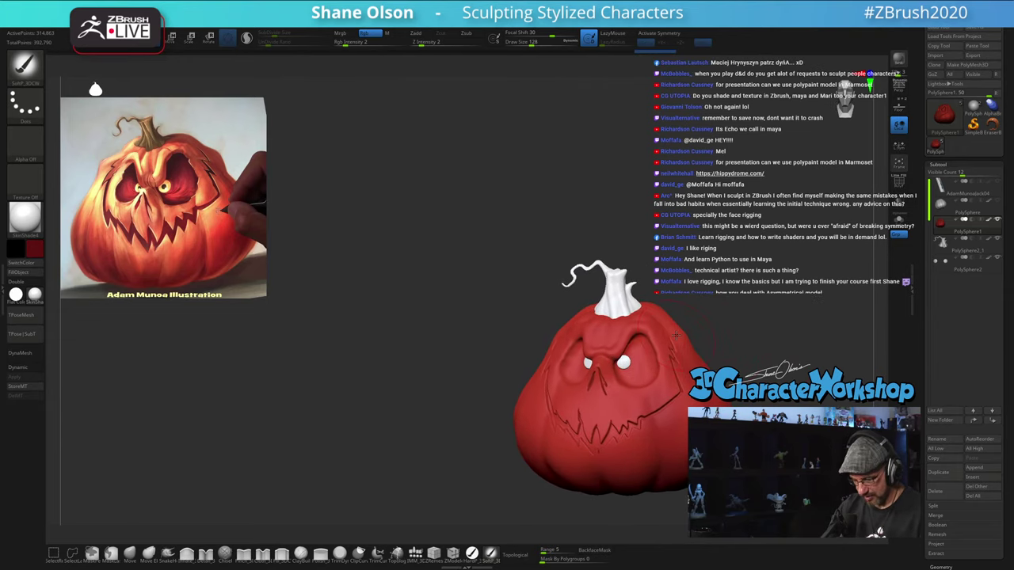
Step: Sample a lighter orange-red from the reference illustration and set the soft brush's draw size to 158
key(z)
key(c)
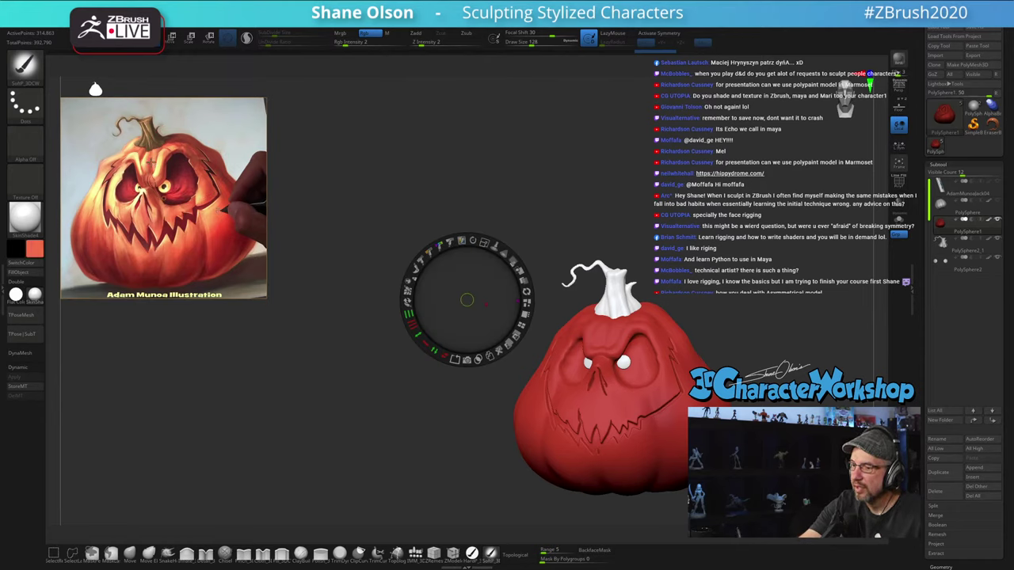
key(z)
mouse_move(734, 326)
mouse_down()
mouse_move(755, 324)
mouse_move(658, 277)
mouse_move(687, 285)
mouse_up()
key(s)
click(676, 287)
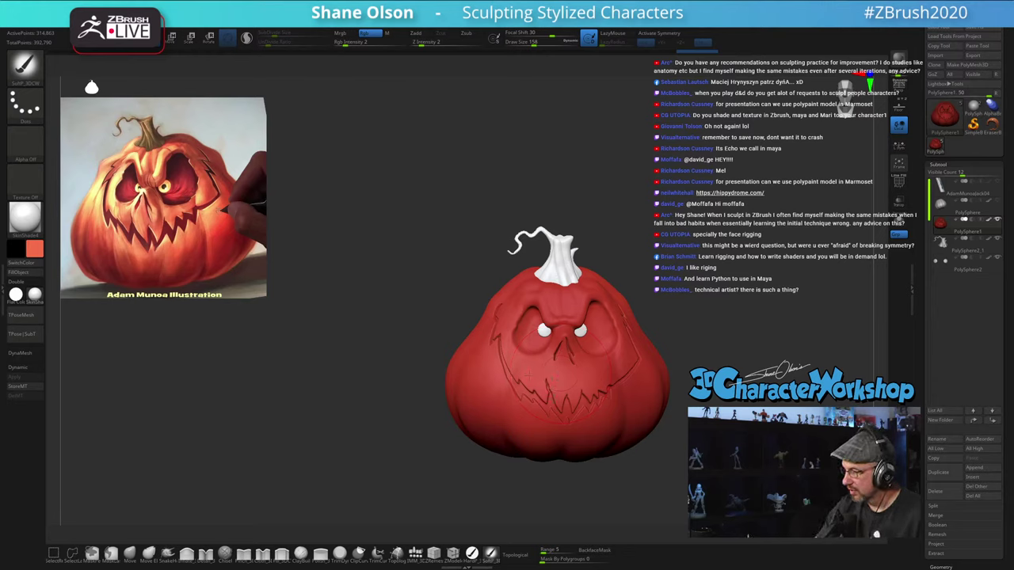
drag(701, 318, 651, 295)
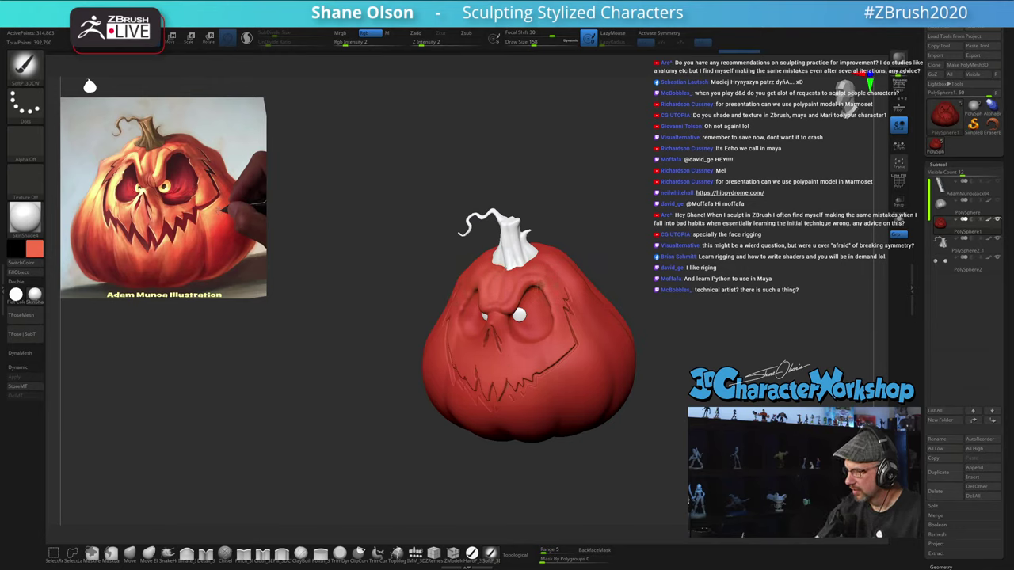
Step: Softly paint the orange-red over the raised areas of the face, around the mouth, cheeks and both sides
drag(476, 379, 480, 386)
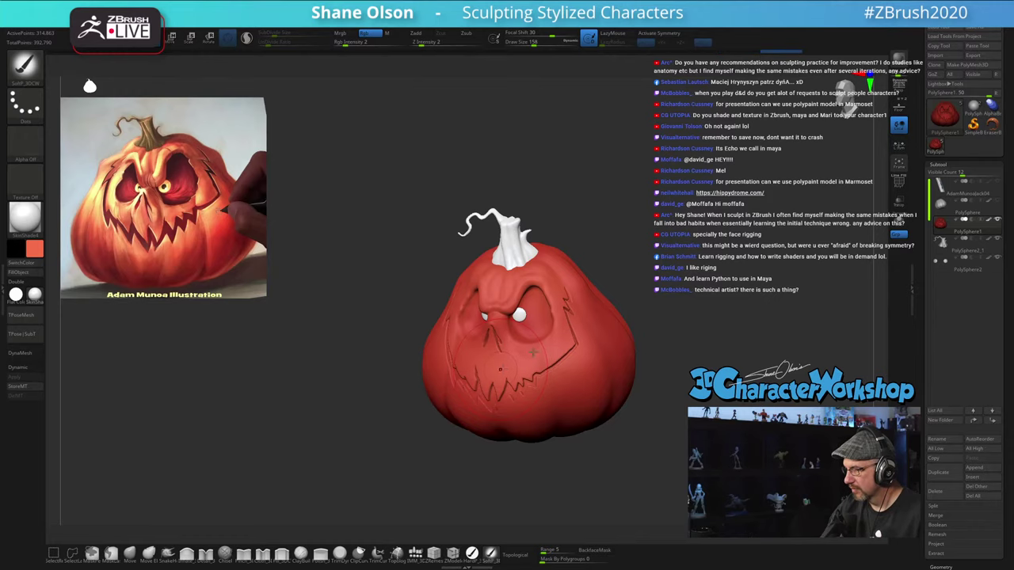
drag(382, 372, 479, 360)
shift+drag(637, 393, 610, 389)
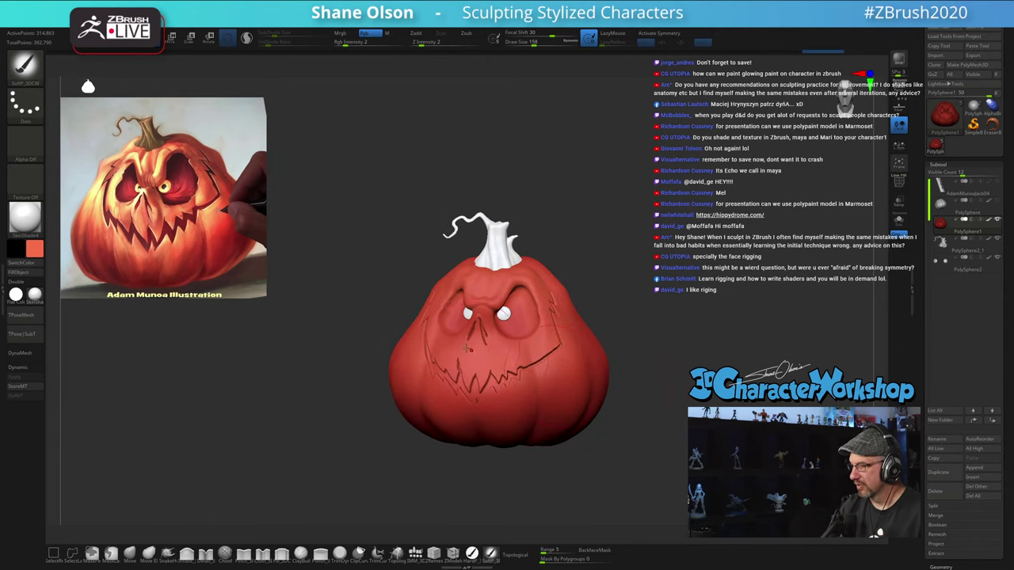
drag(352, 360, 400, 352)
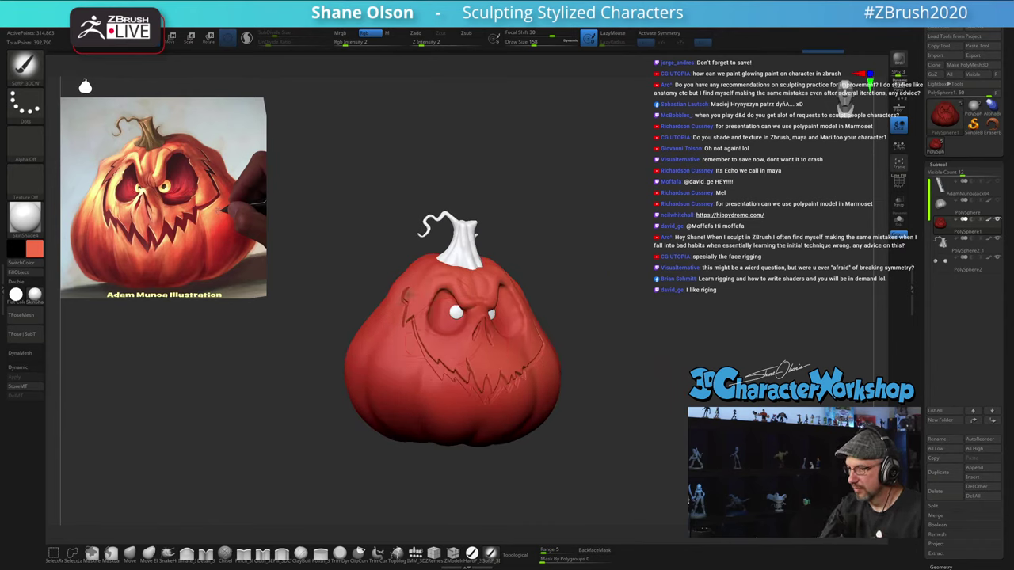
mouse_move(405, 297)
mouse_down()
mouse_move(413, 279)
mouse_move(399, 289)
mouse_move(415, 278)
mouse_up()
drag(612, 385, 582, 388)
drag(634, 439, 607, 437)
drag(497, 301, 493, 293)
drag(593, 372, 612, 372)
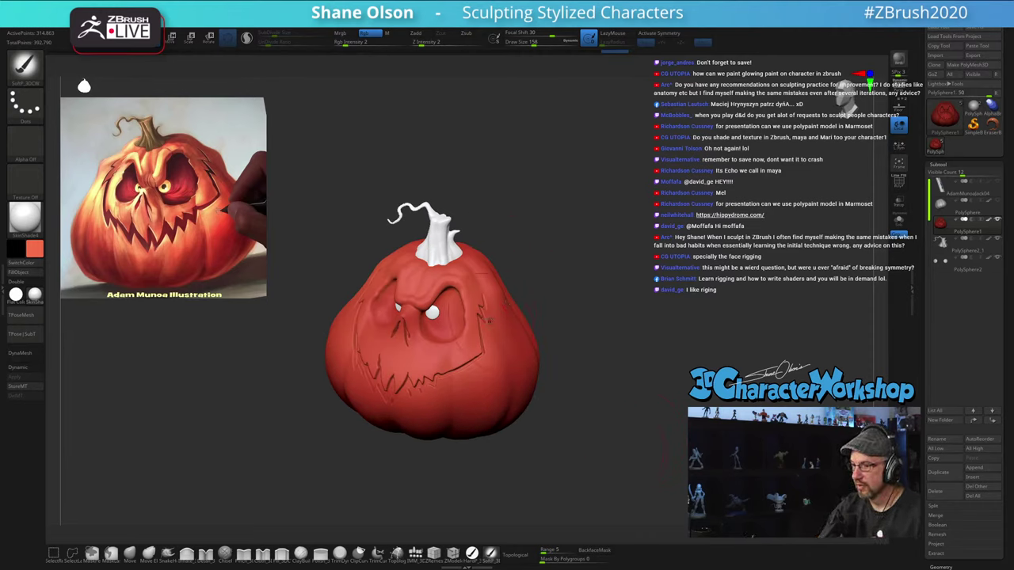
Step: Paint orange-red highlights around the nose, reducing the draw size to 80 for the area beneath it
mouse_move(398, 335)
mouse_down()
mouse_move(410, 318)
mouse_move(426, 332)
mouse_move(414, 331)
mouse_up()
key(s)
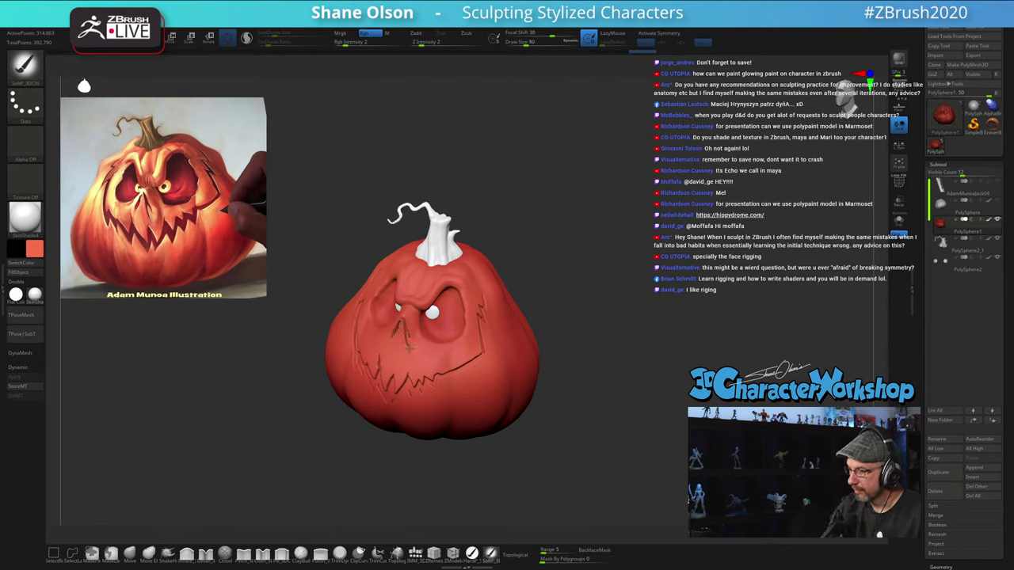
drag(409, 348, 410, 351)
mouse_move(607, 395)
mouse_down()
mouse_move(641, 387)
mouse_move(638, 378)
mouse_up()
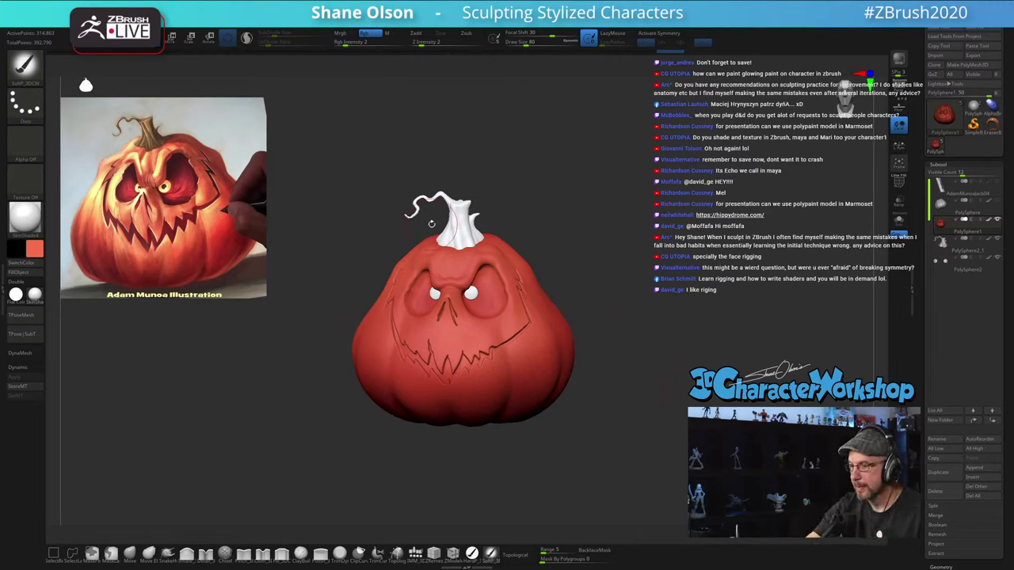
Step: Sample a pale yellow from the reference illustration and set the soft brush's draw size to 54
key(z)
key(c)
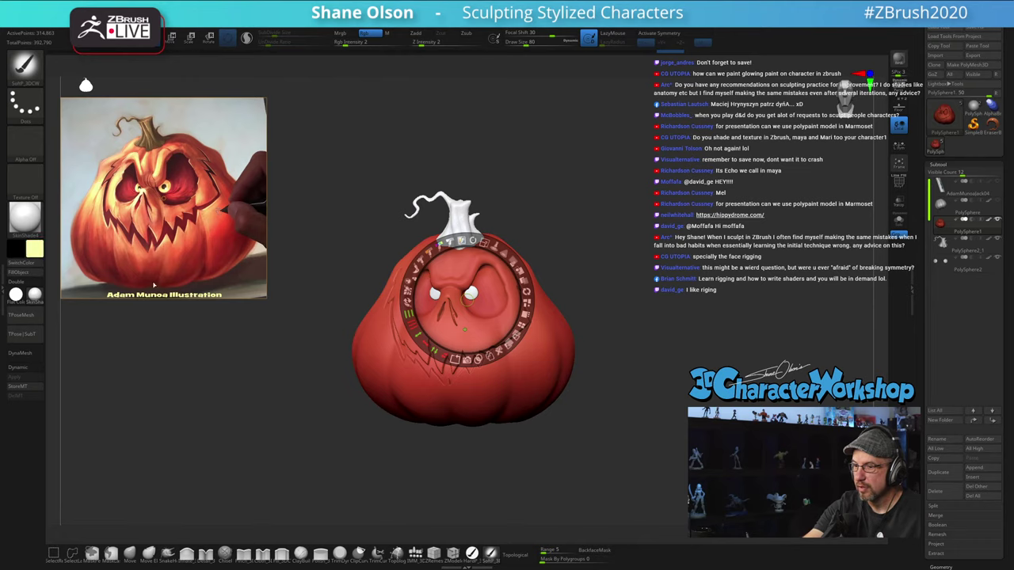
key(z)
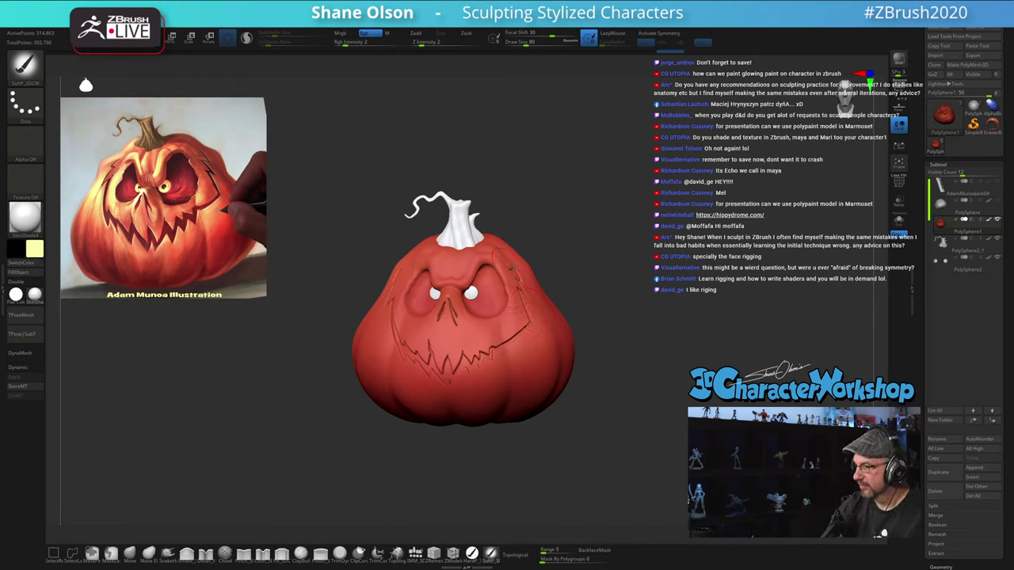
mouse_move(543, 247)
mouse_down()
mouse_move(550, 253)
mouse_move(536, 271)
mouse_move(584, 290)
mouse_up()
key(s)
key(s)
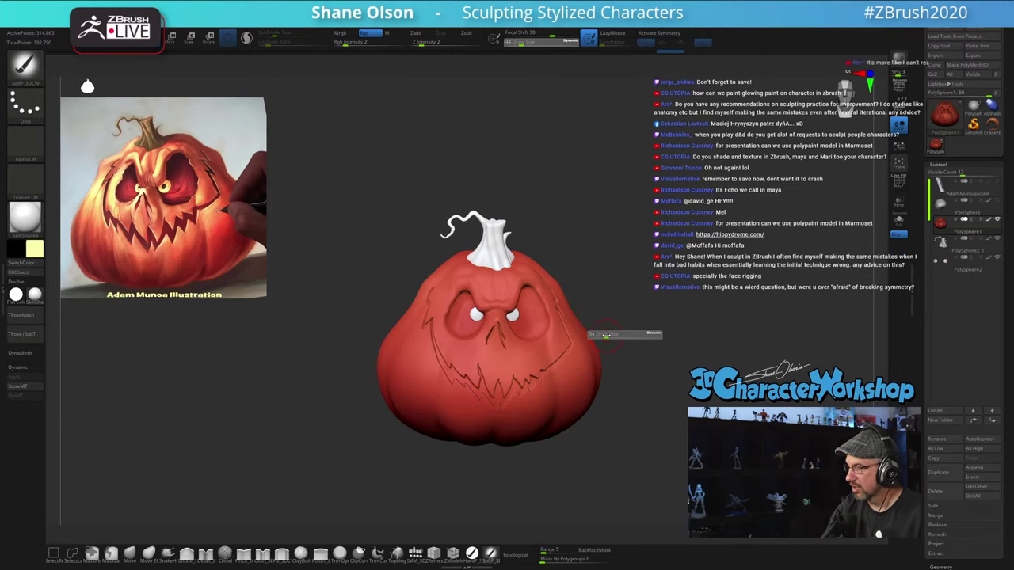
drag(604, 334, 607, 356)
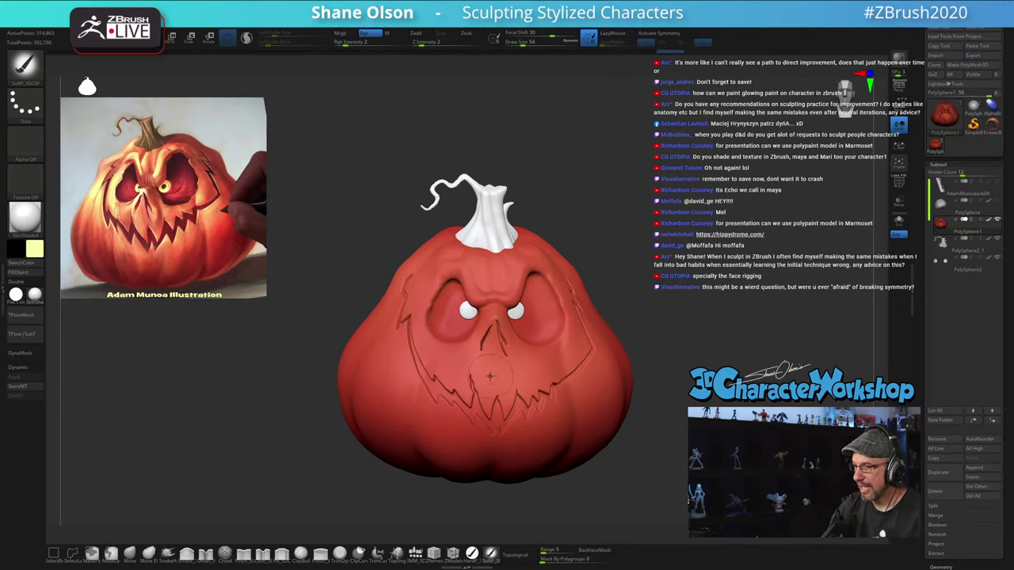
Step: Softly paint pale yellow highlights on the brow between the eyes, reducing the draw size to 39
key(ctrl+2)
drag(467, 301, 301, 210)
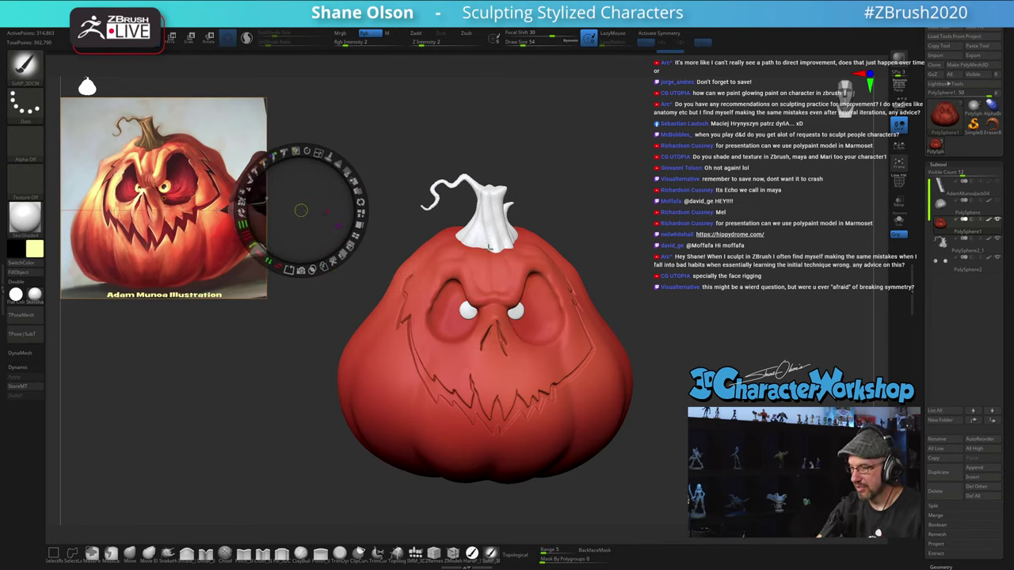
key(z)
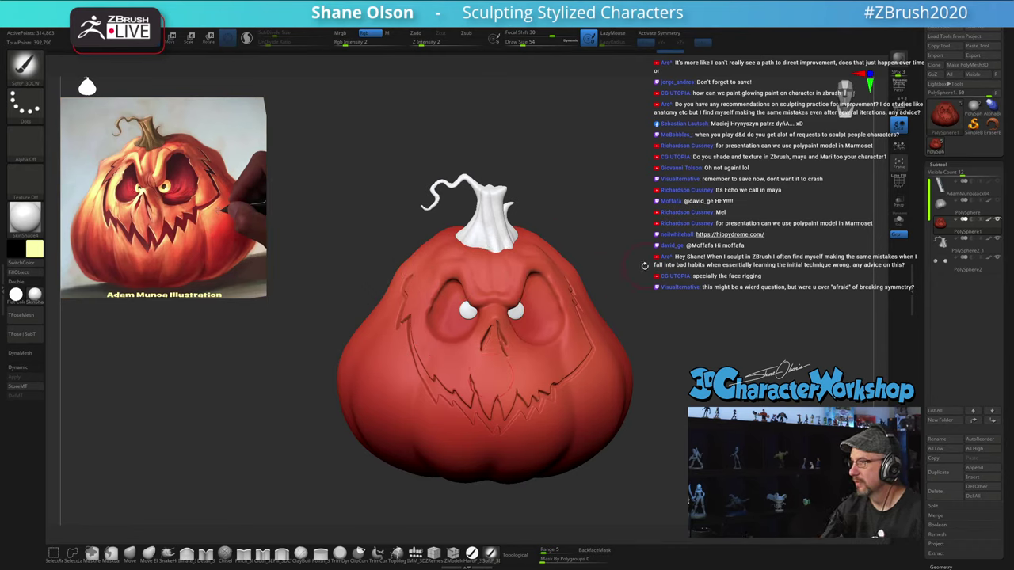
drag(644, 266, 639, 272)
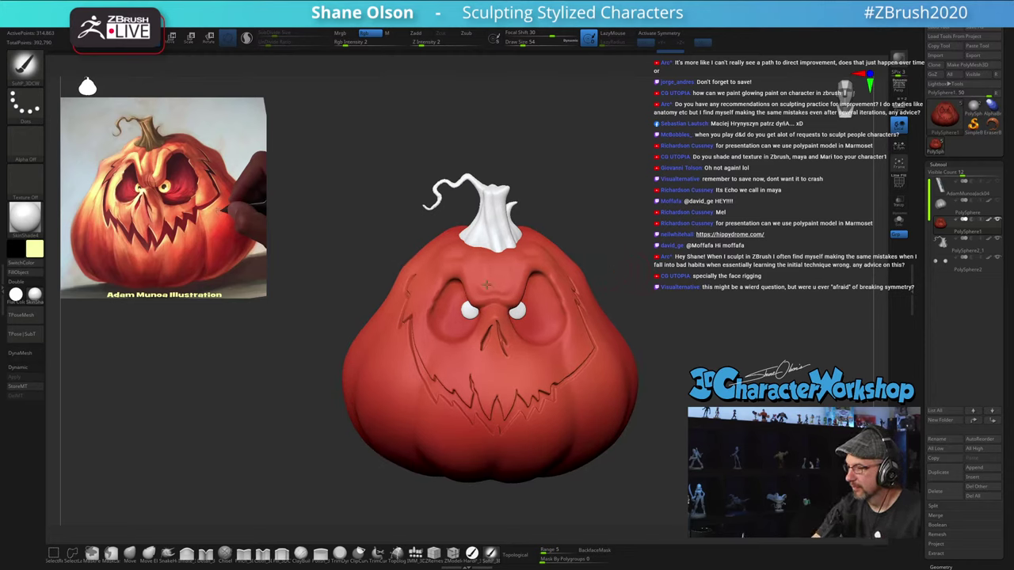
drag(487, 285, 484, 285)
key(s)
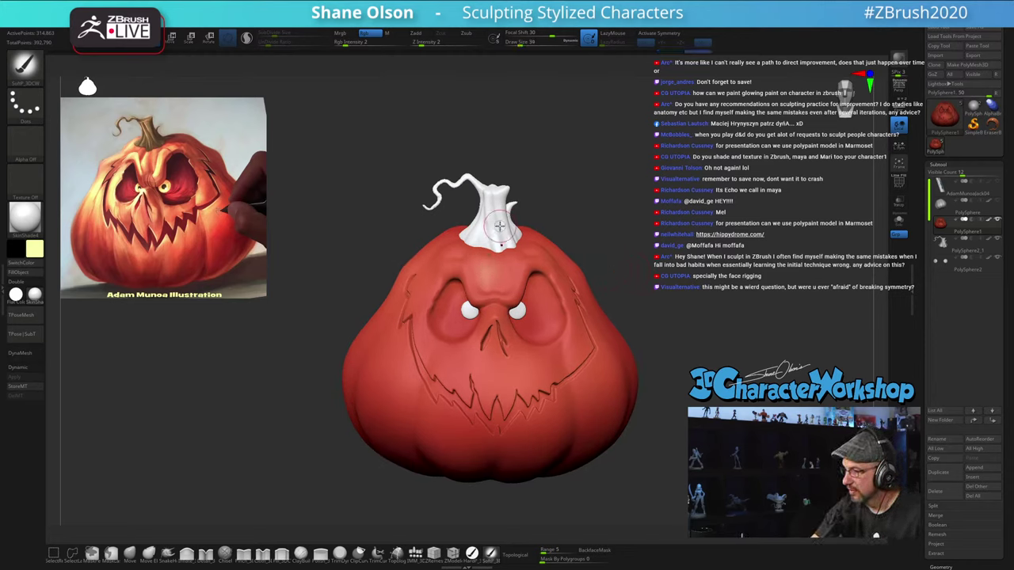
drag(564, 214, 590, 237)
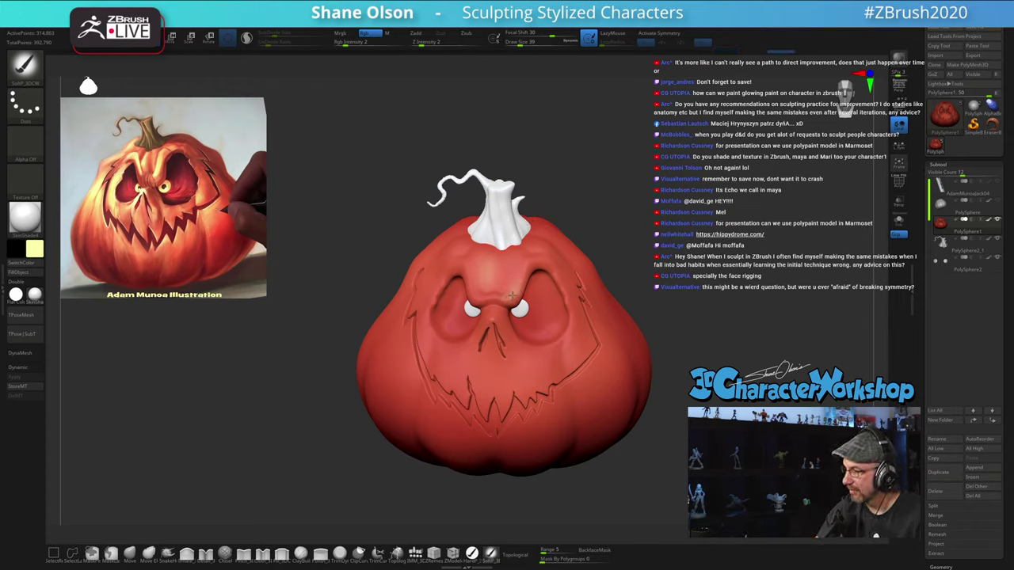
mouse_move(571, 215)
mouse_down()
mouse_move(581, 207)
mouse_move(572, 212)
mouse_up()
mouse_move(467, 267)
mouse_down()
mouse_move(473, 308)
mouse_move(471, 271)
mouse_up()
Step: Build up the pale yellow highlights along the brow ridges, the bridge of the nose and around the nostrils
right_drag(464, 266, 422, 315)
drag(703, 282, 725, 283)
mouse_move(489, 308)
mouse_down()
mouse_move(484, 326)
mouse_move(482, 302)
mouse_up()
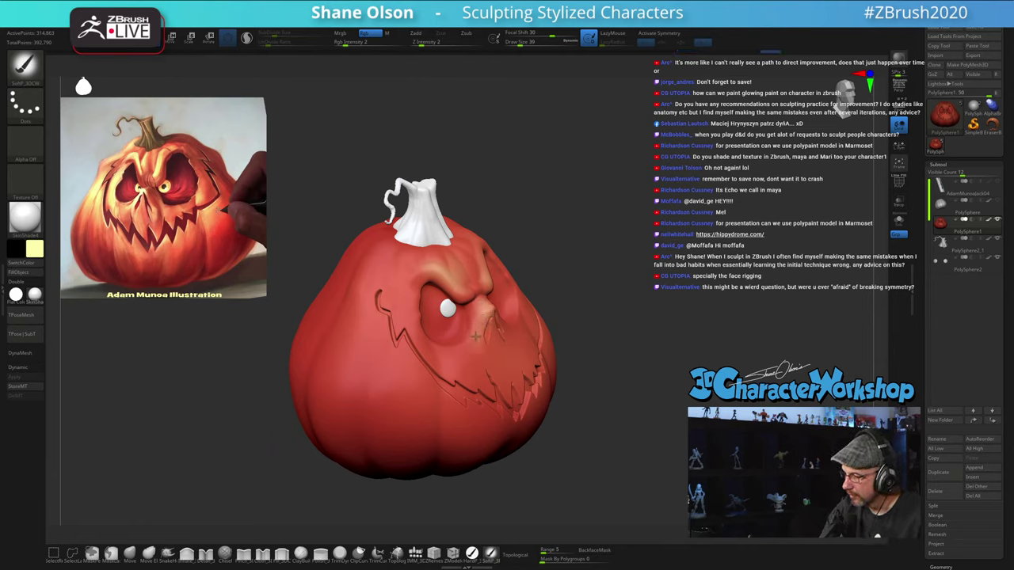
drag(595, 386, 564, 376)
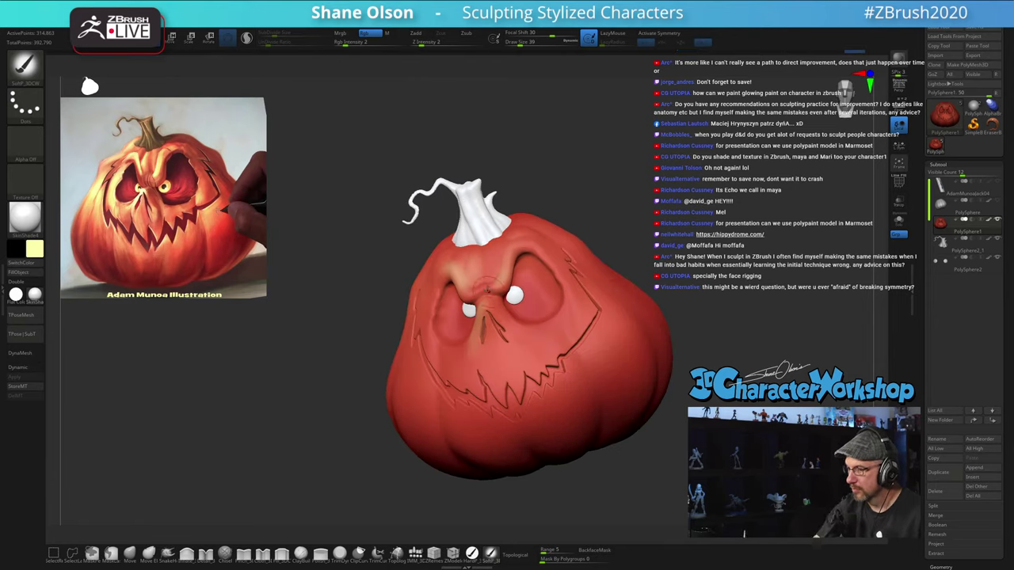
drag(488, 288, 483, 284)
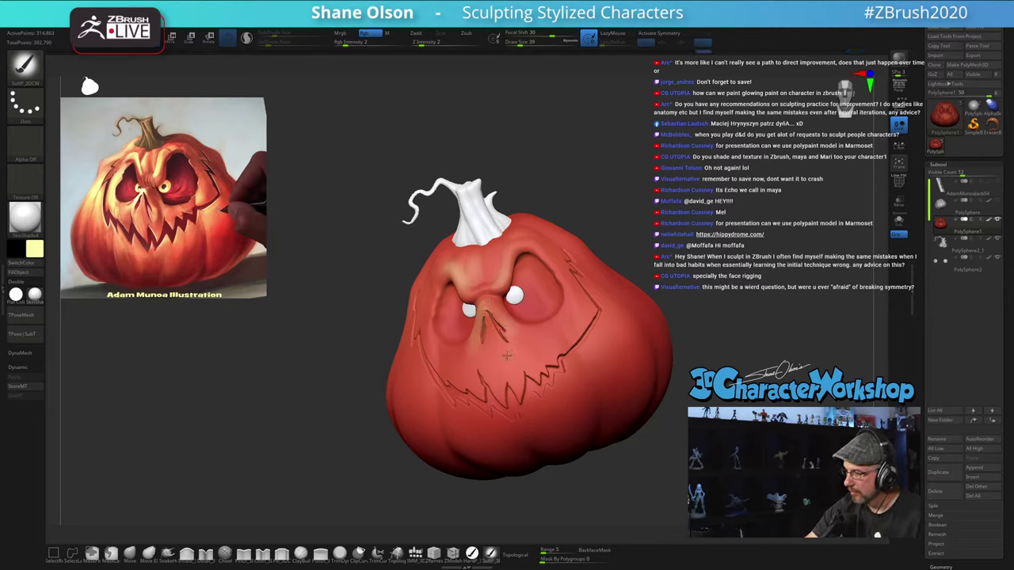
right_drag(493, 454, 518, 458)
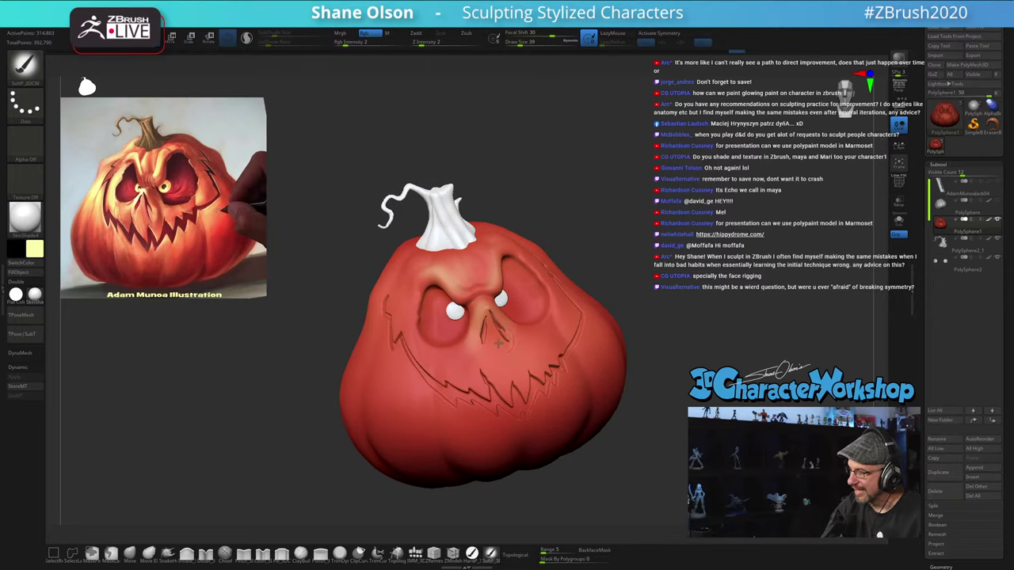
mouse_move(503, 346)
mouse_down()
mouse_move(513, 338)
mouse_move(486, 358)
mouse_up()
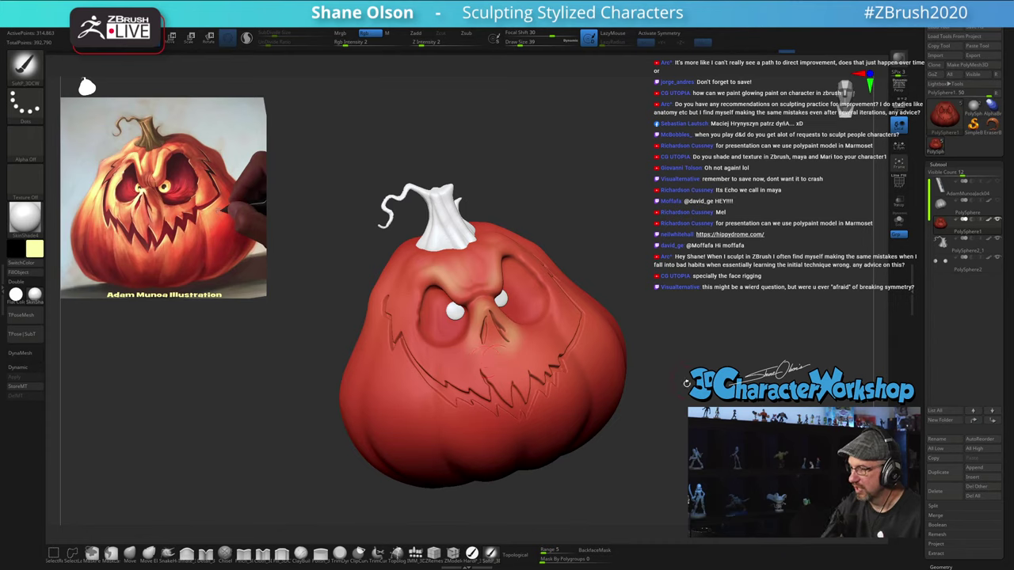
shift+right_drag(687, 383, 697, 390)
Step: Set the draw size to 77 and softly paint yellow around one eye socket and over the forehead beside it
key(s)
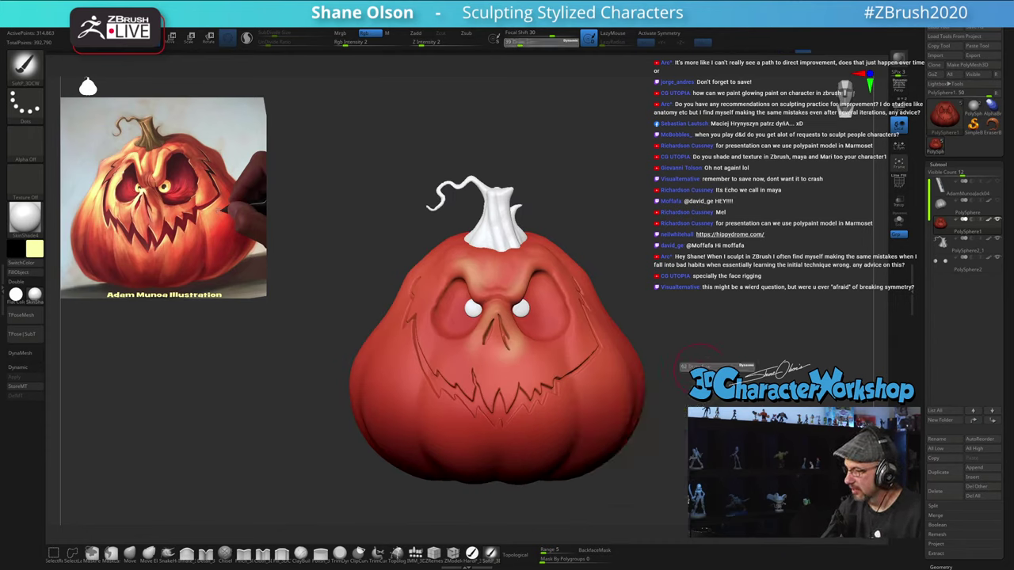
drag(696, 366, 702, 363)
right_drag(451, 293, 477, 290)
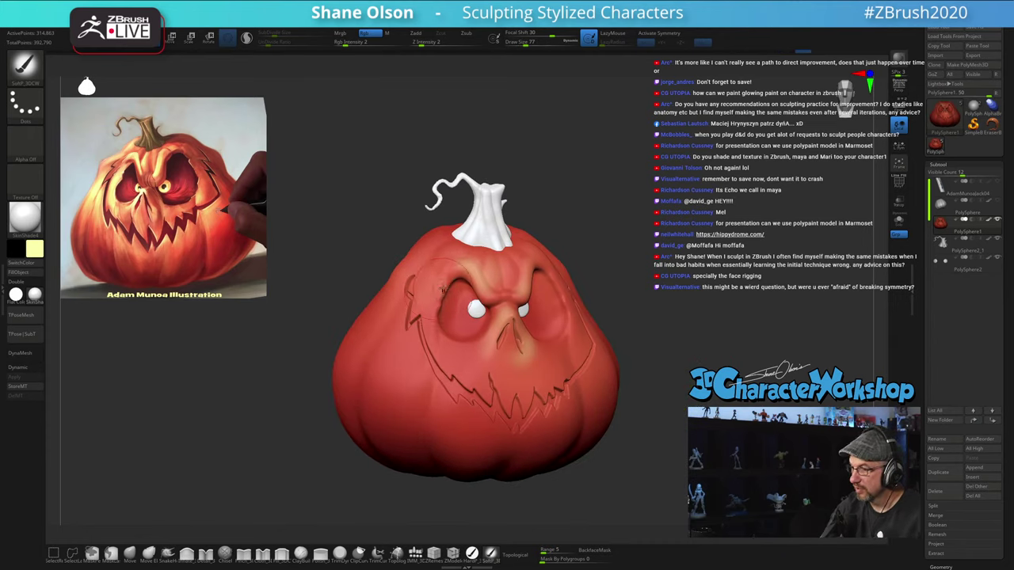
drag(441, 287, 435, 311)
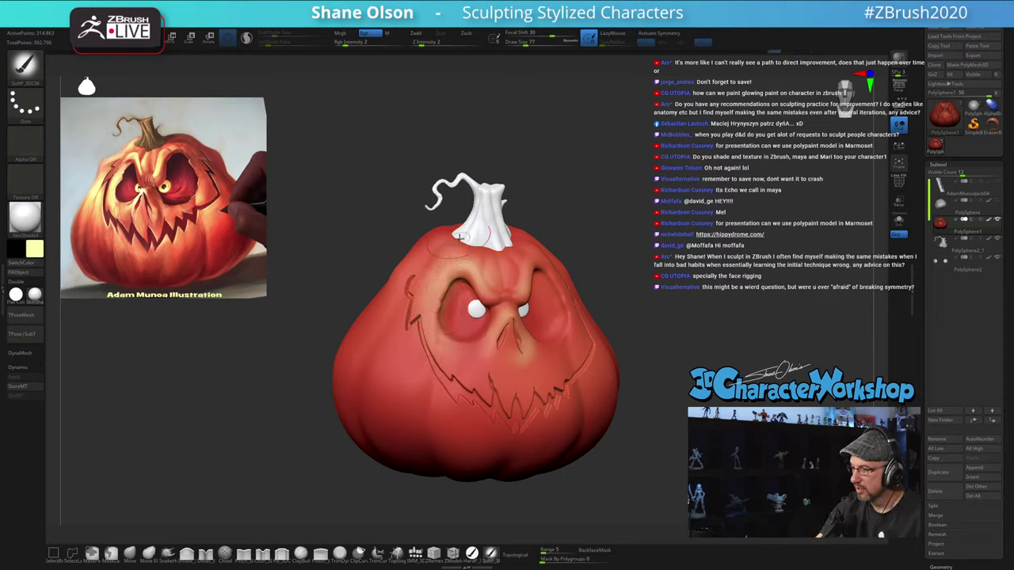
drag(428, 256, 399, 273)
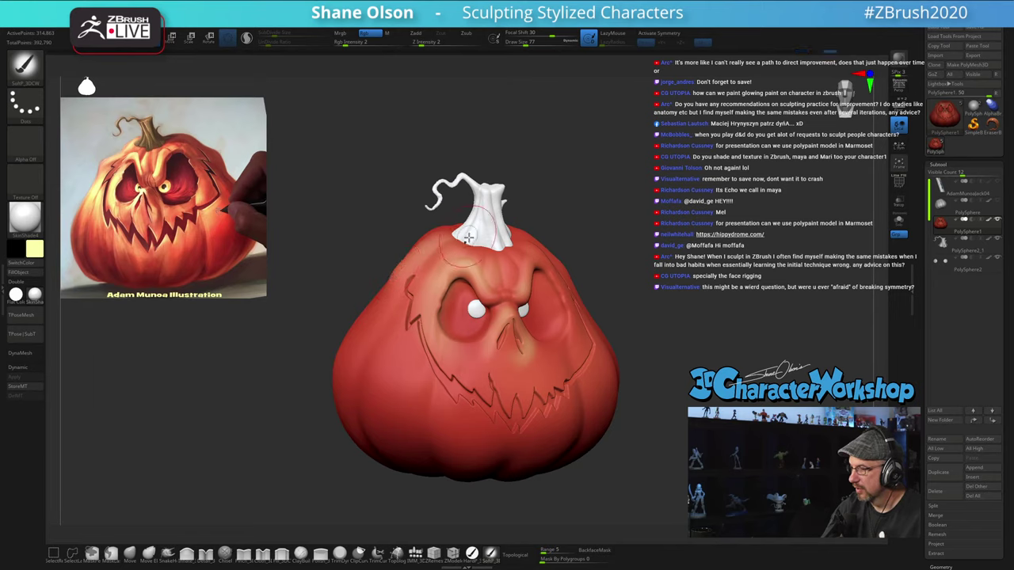
drag(437, 306, 437, 327)
Step: Extend the soft yellow highlights to the opposite side of the face, the cheeks and the area below the mouth
drag(672, 376, 652, 373)
drag(586, 239, 575, 243)
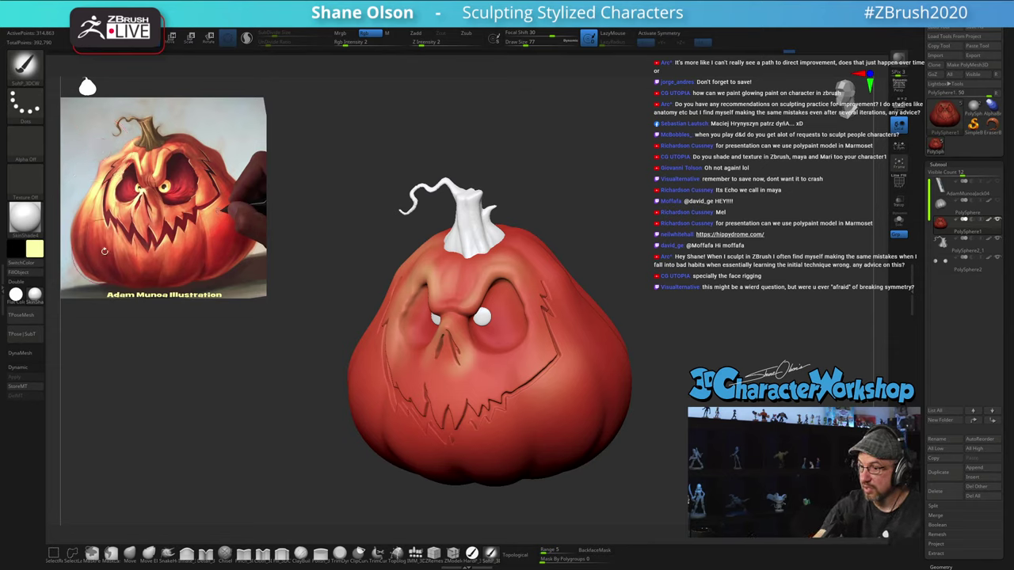
mouse_move(658, 434)
mouse_down()
mouse_move(702, 435)
mouse_move(678, 436)
mouse_up()
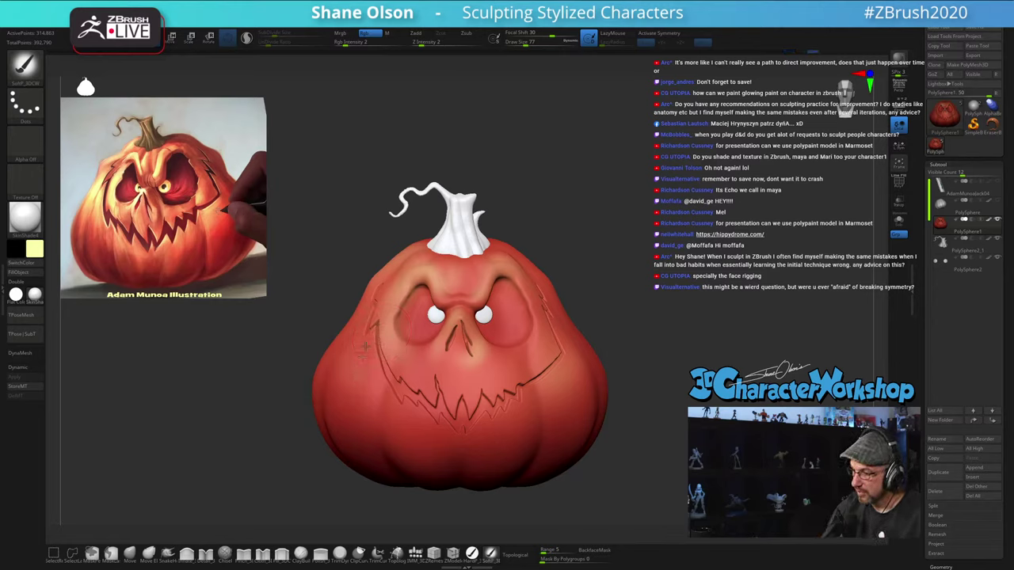
mouse_move(366, 386)
mouse_down()
mouse_move(375, 381)
mouse_move(464, 449)
mouse_up()
mouse_move(428, 390)
mouse_down()
mouse_move(446, 374)
mouse_move(459, 428)
mouse_up()
Step: Assign the speckled Alpha 08 to the soft brush and set its draw size to 97
mouse_move(659, 433)
mouse_down()
mouse_move(650, 409)
mouse_move(670, 400)
mouse_move(640, 405)
mouse_up()
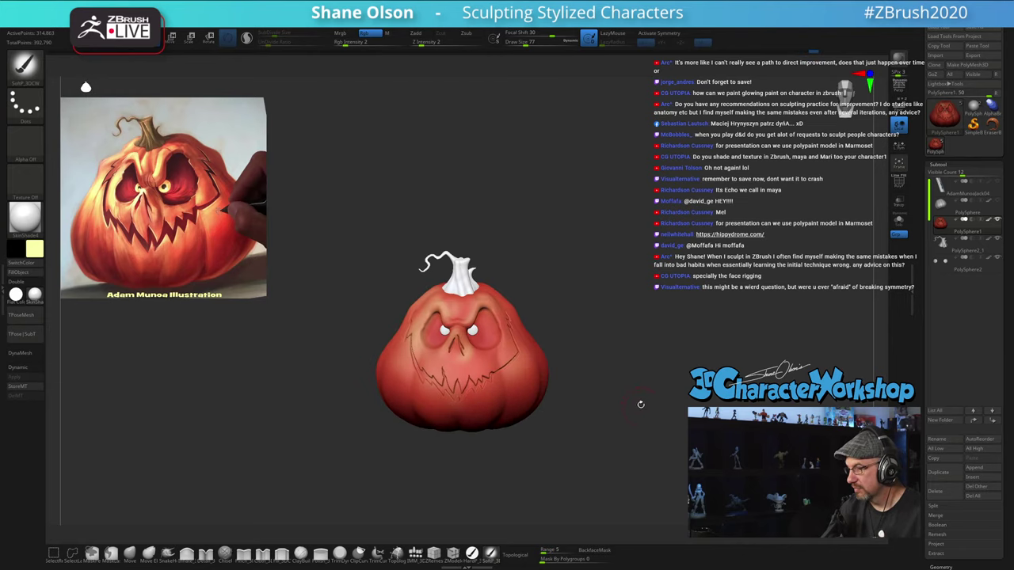
mouse_move(629, 367)
mouse_down()
mouse_move(622, 355)
mouse_move(619, 375)
mouse_up()
alt+drag(608, 309, 608, 284)
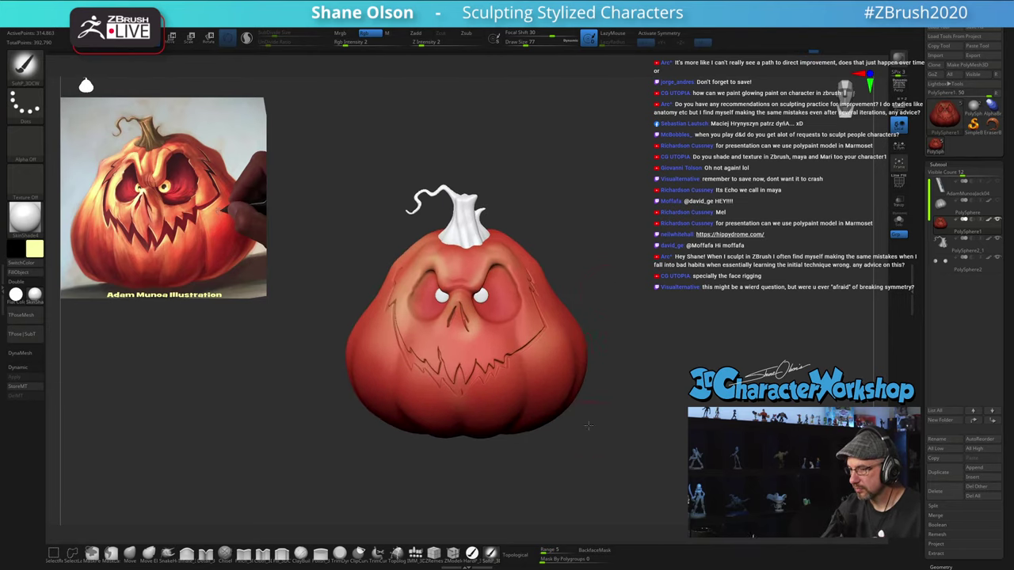
drag(588, 425, 588, 406)
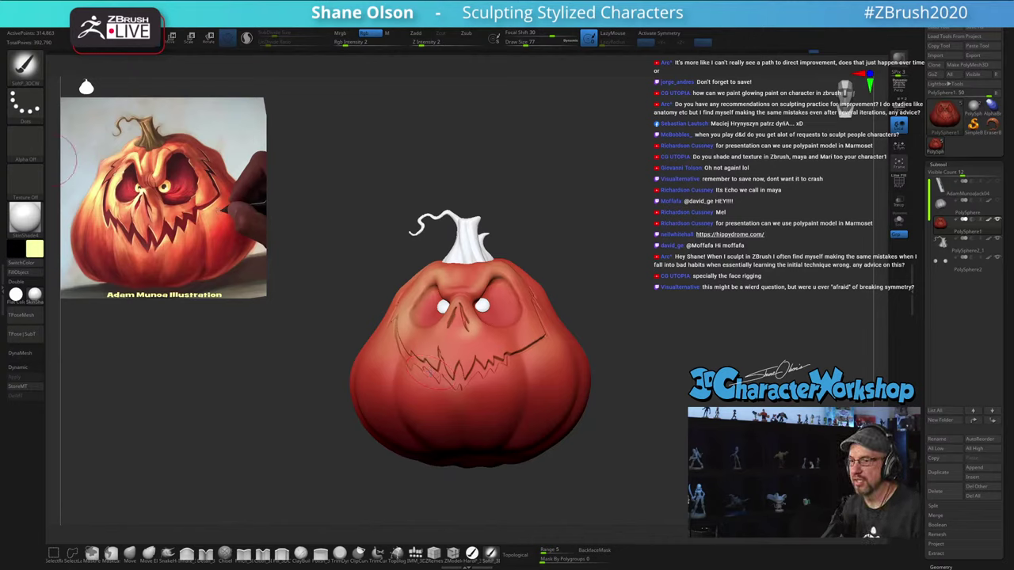
click(23, 148)
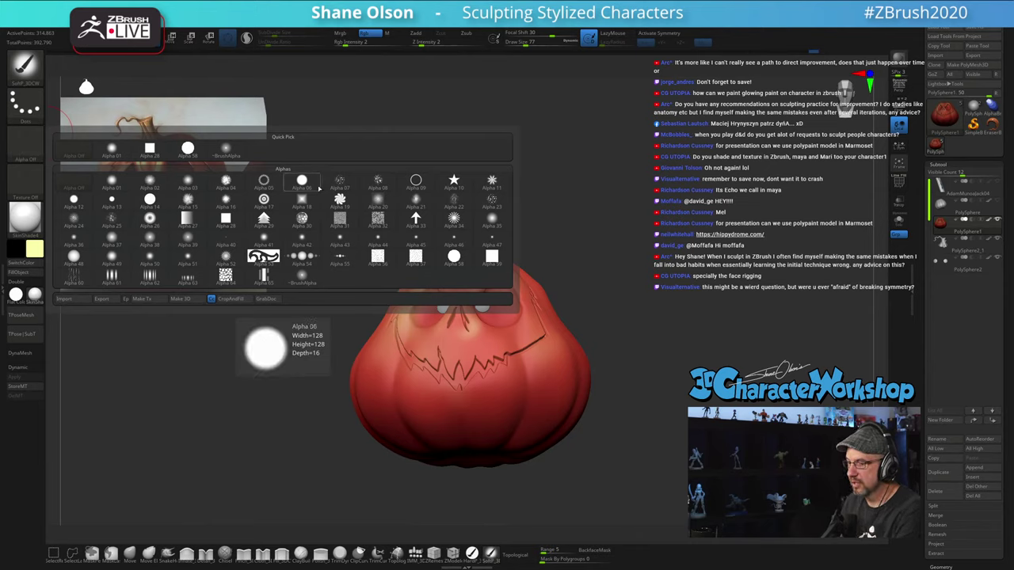
click(379, 182)
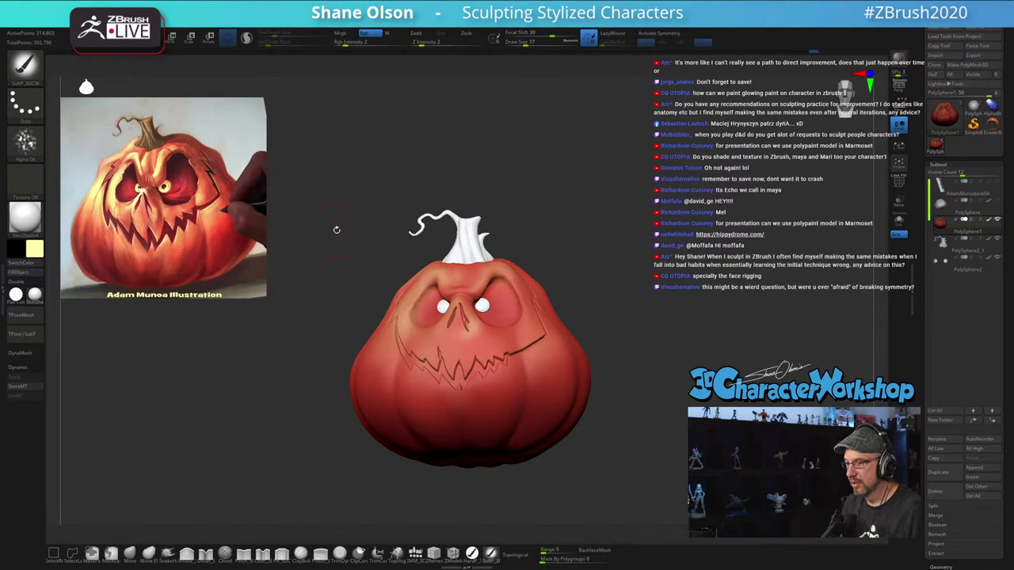
key(s)
drag(348, 233, 351, 233)
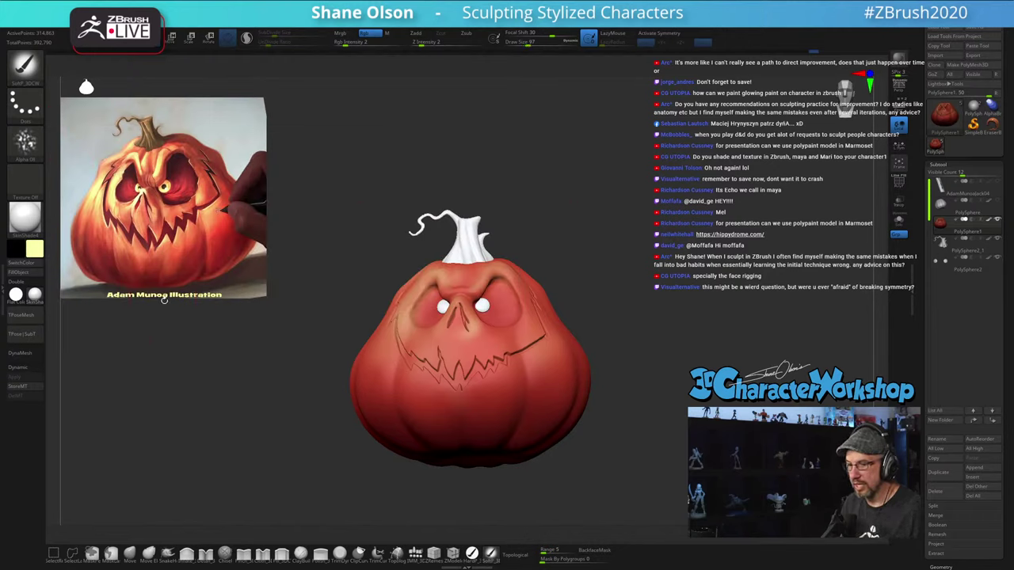
Step: Sample a dark red from the reference illustration and paint it with the speckled brush over the pumpkin's sides and lower body
key(z)
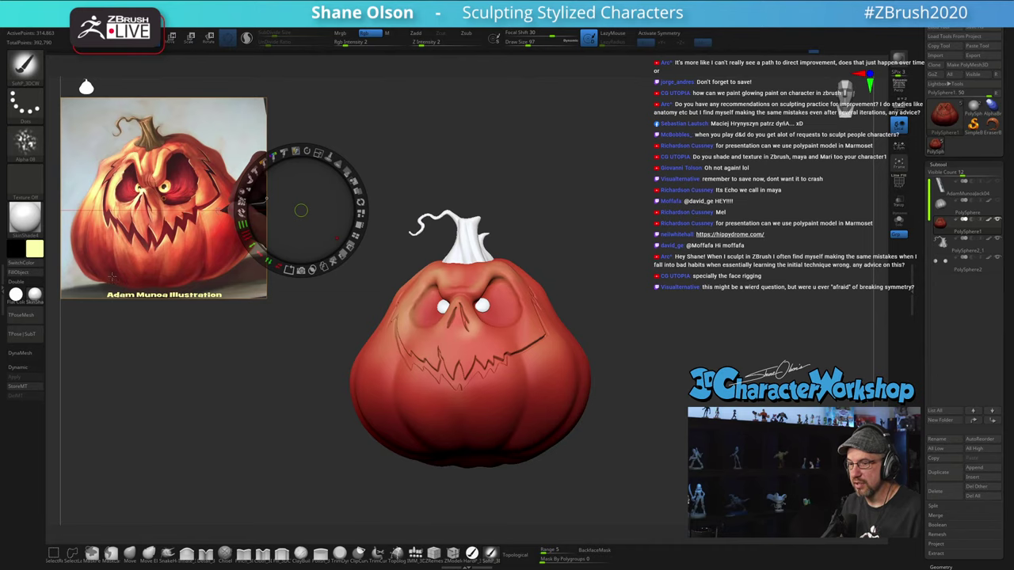
key(c)
key(z)
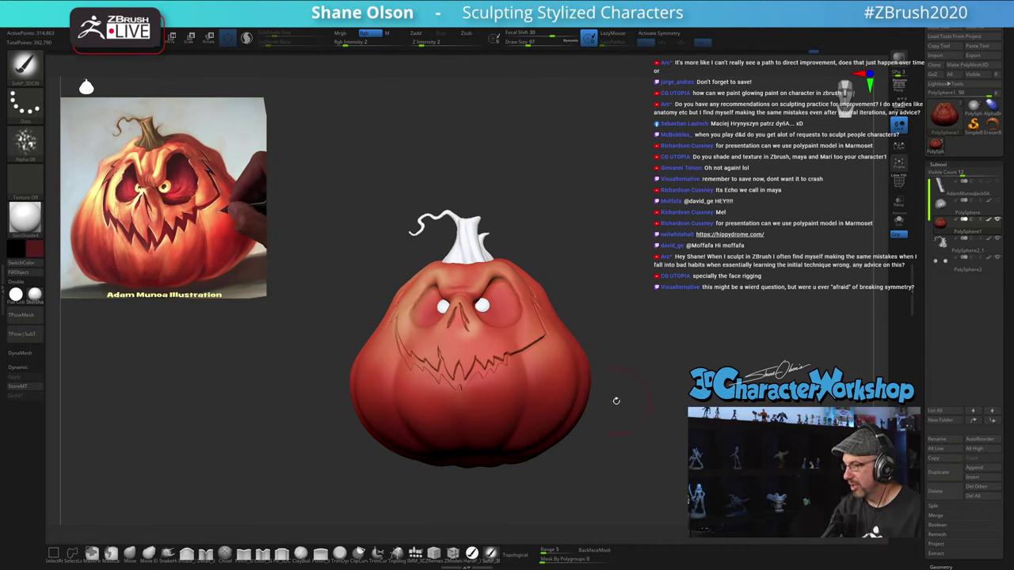
drag(616, 401, 557, 406)
drag(678, 398, 667, 418)
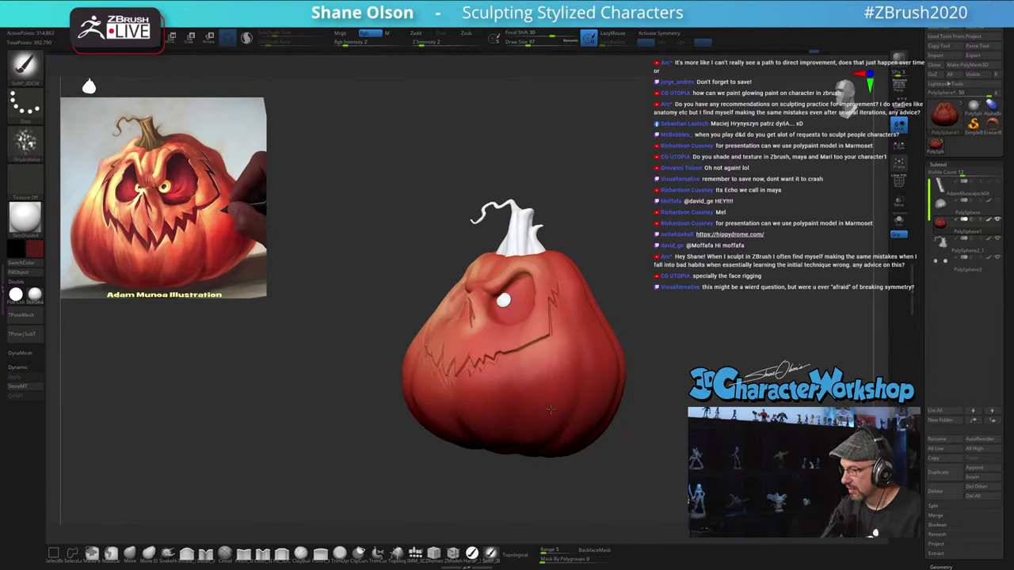
drag(549, 377, 538, 322)
mouse_move(671, 389)
mouse_down()
mouse_move(643, 440)
mouse_move(670, 435)
mouse_move(659, 434)
mouse_move(645, 404)
mouse_move(673, 382)
mouse_up()
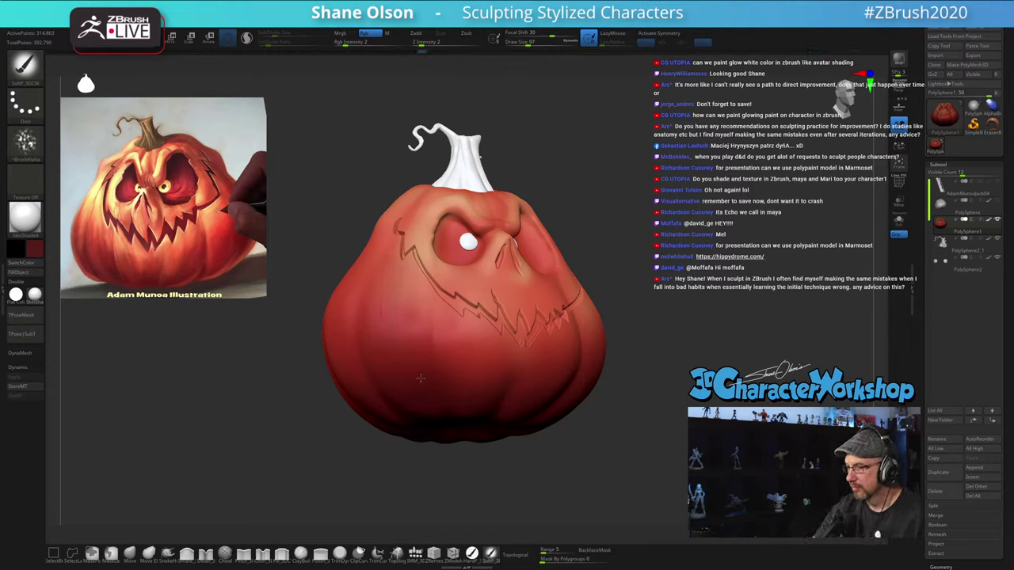
drag(682, 369, 634, 427)
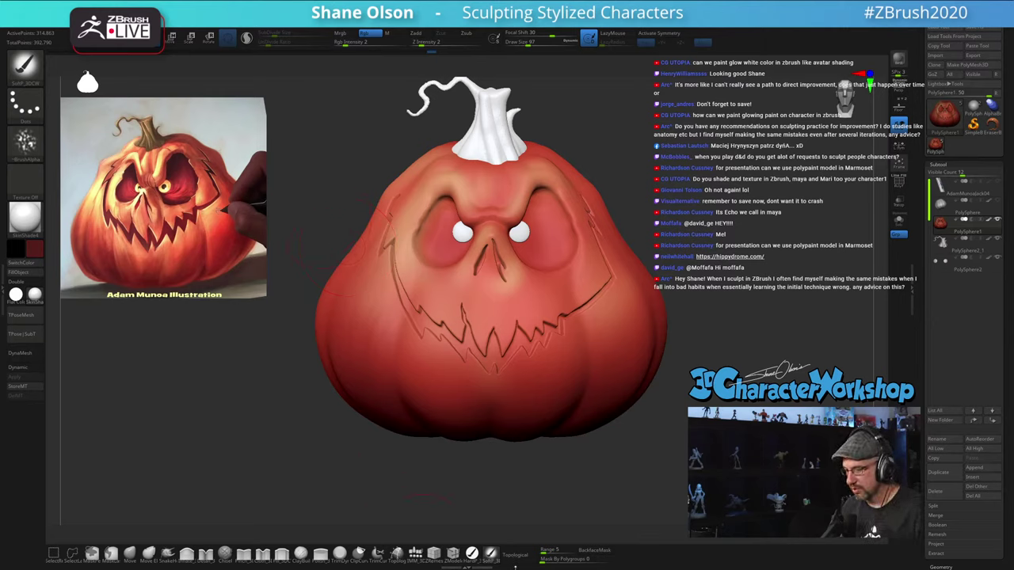
Step: Sample a brighter red from the eye area of the reference illustration and return to the soft speckled brush
click(473, 554)
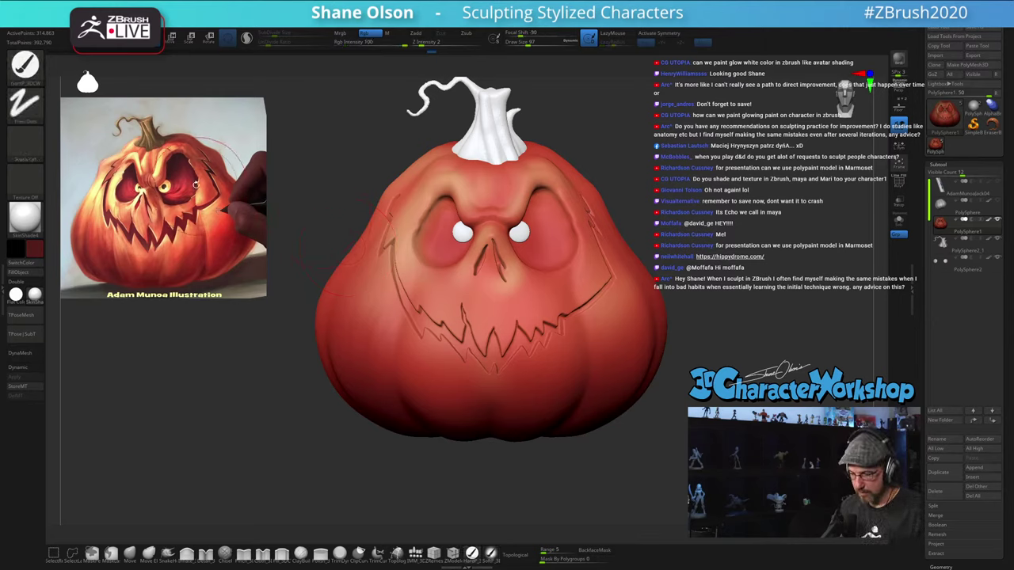
key(z)
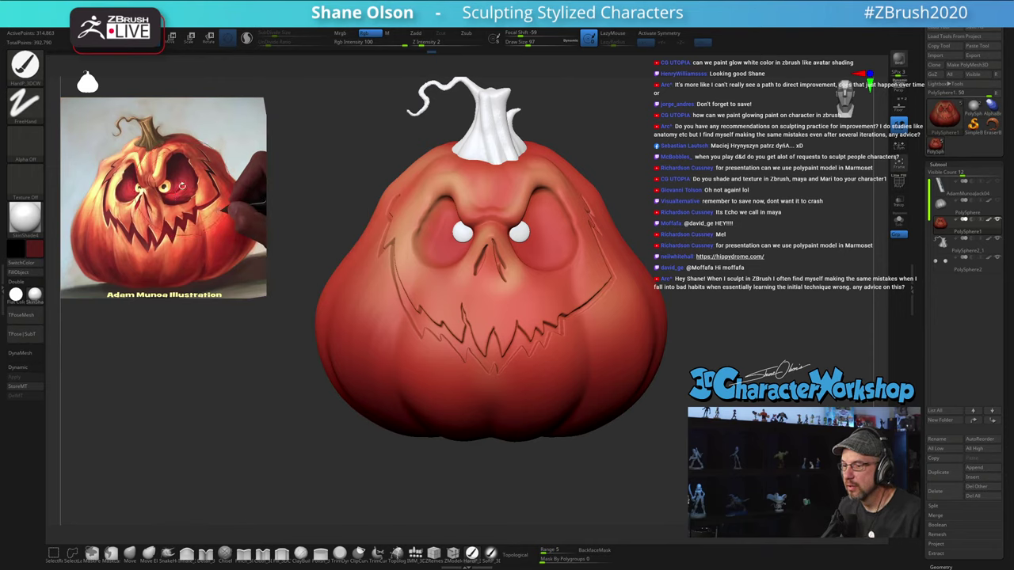
key(space)
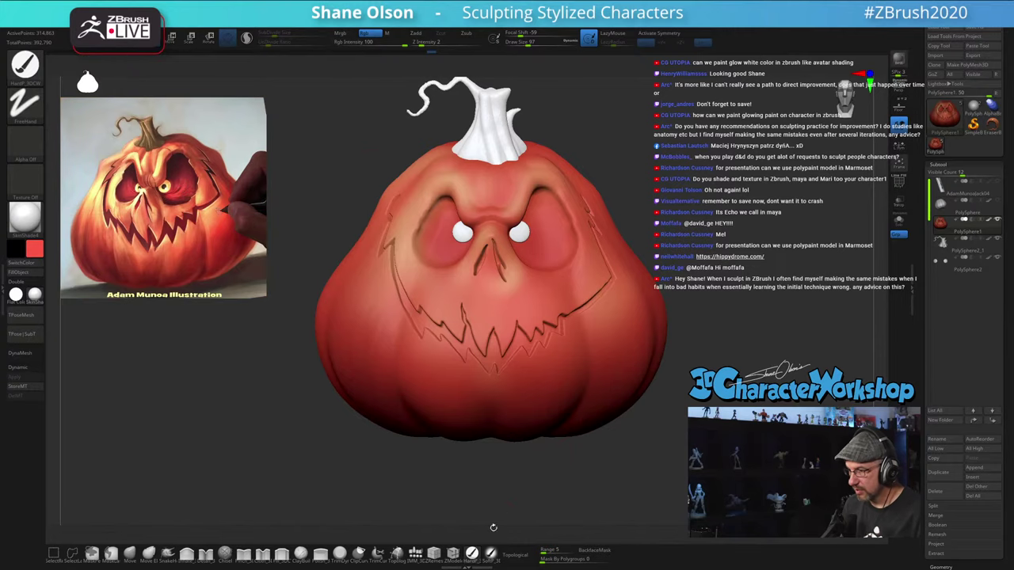
click(491, 555)
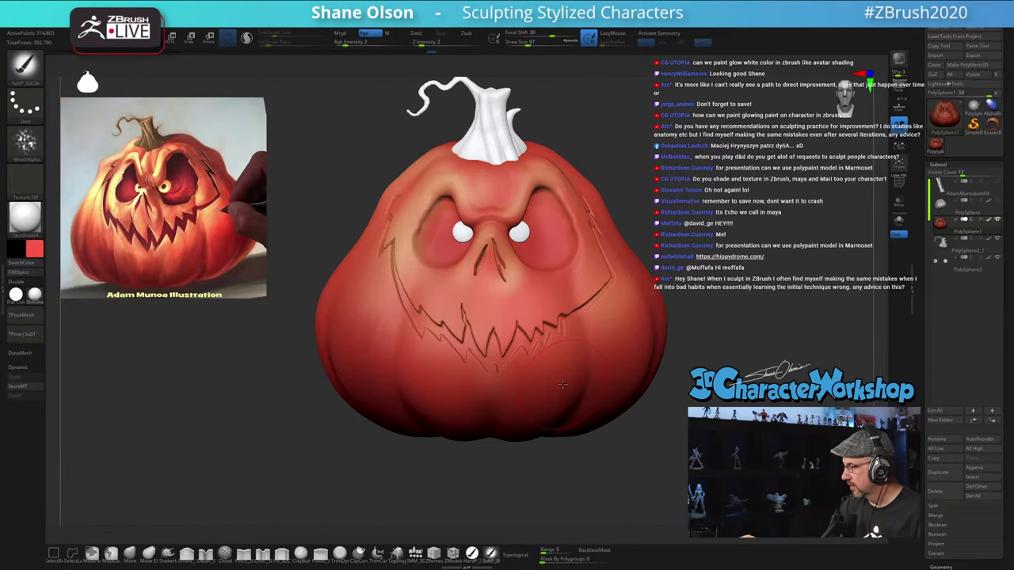
Step: Remove the alpha from the soft brush and paint the sampled bright red inside both eye sockets
alt+right_drag(543, 238, 519, 278)
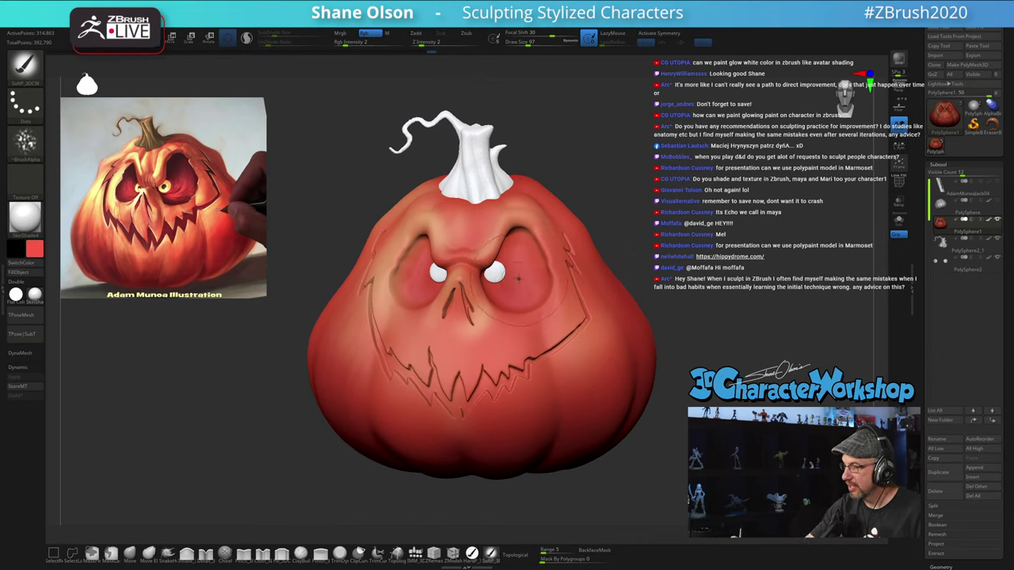
click(25, 144)
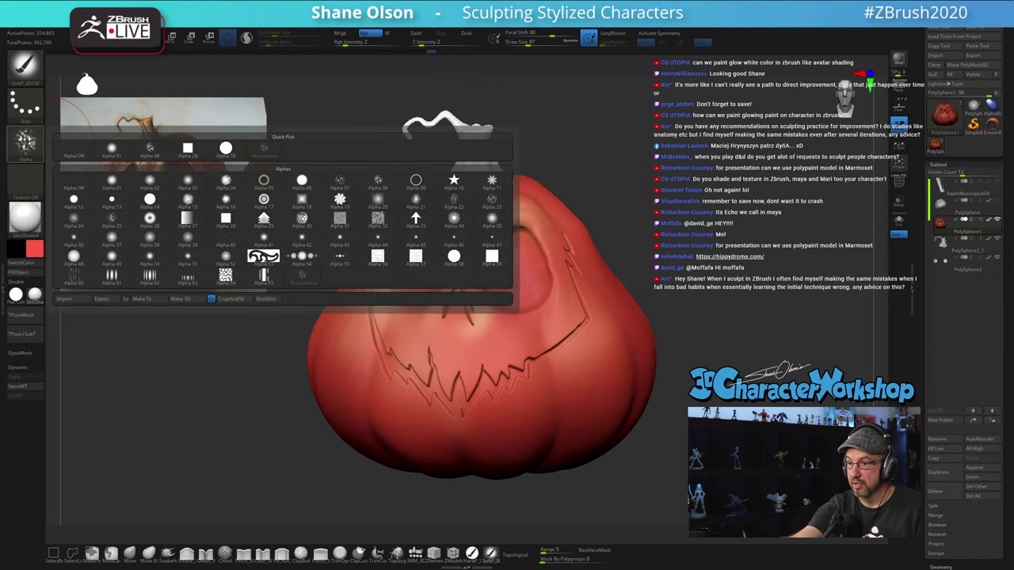
click(73, 150)
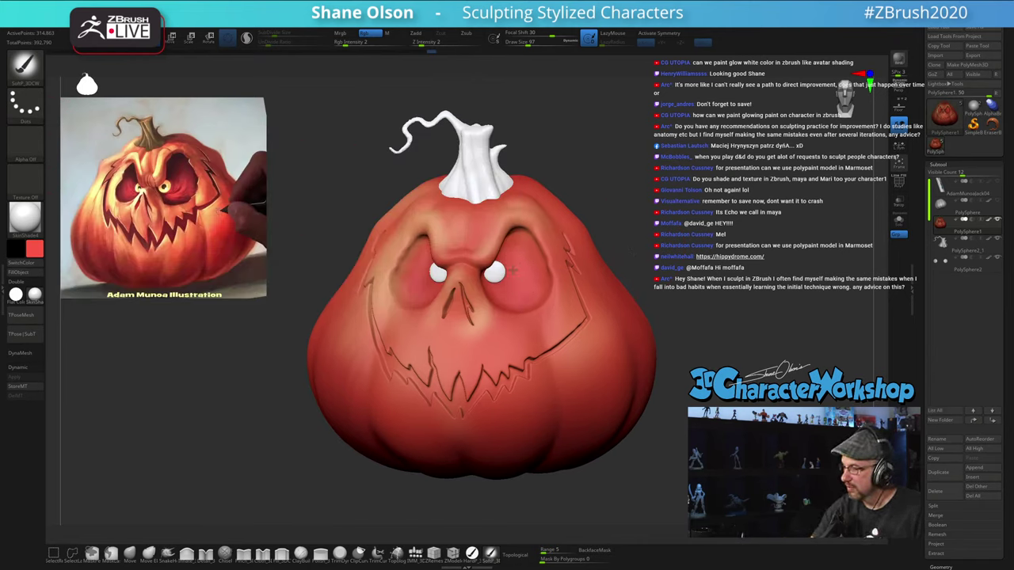
right_drag(516, 262, 562, 222)
mouse_move(620, 209)
right_down()
mouse_move(587, 212)
mouse_move(634, 212)
right_up()
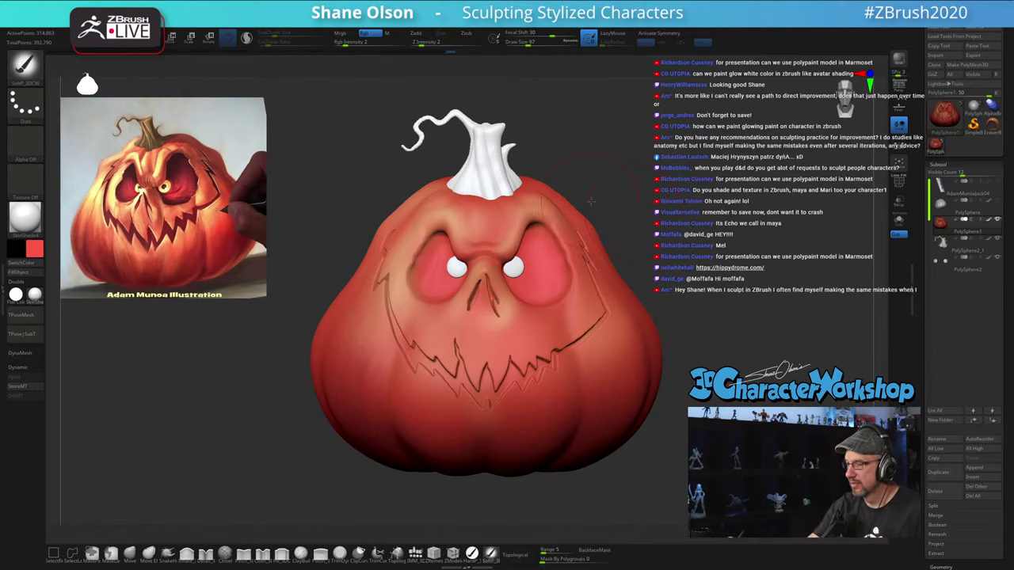
right_drag(580, 198, 595, 194)
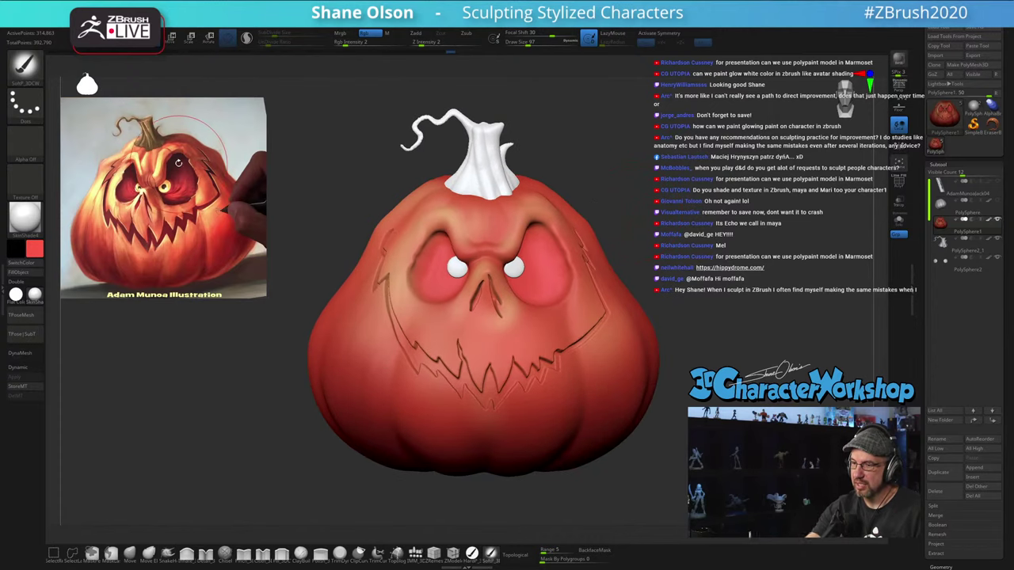
Step: Sample a dark maroon from the reference illustration's eye socket and shade the top of the viewer's-right socket at draw size 45
key(z)
key(c)
key(z)
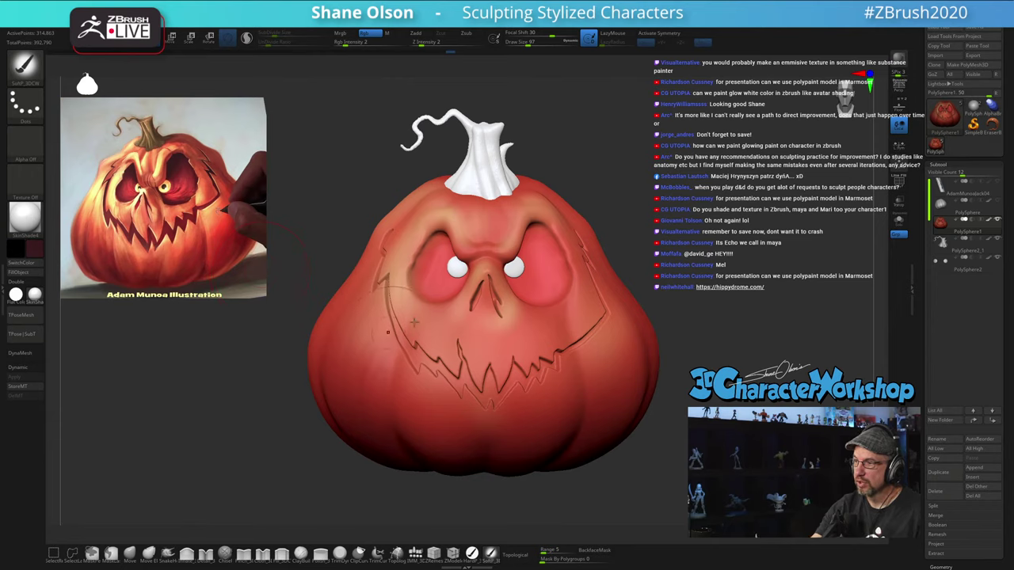
mouse_move(627, 223)
mouse_down()
mouse_move(616, 236)
mouse_move(635, 233)
mouse_up()
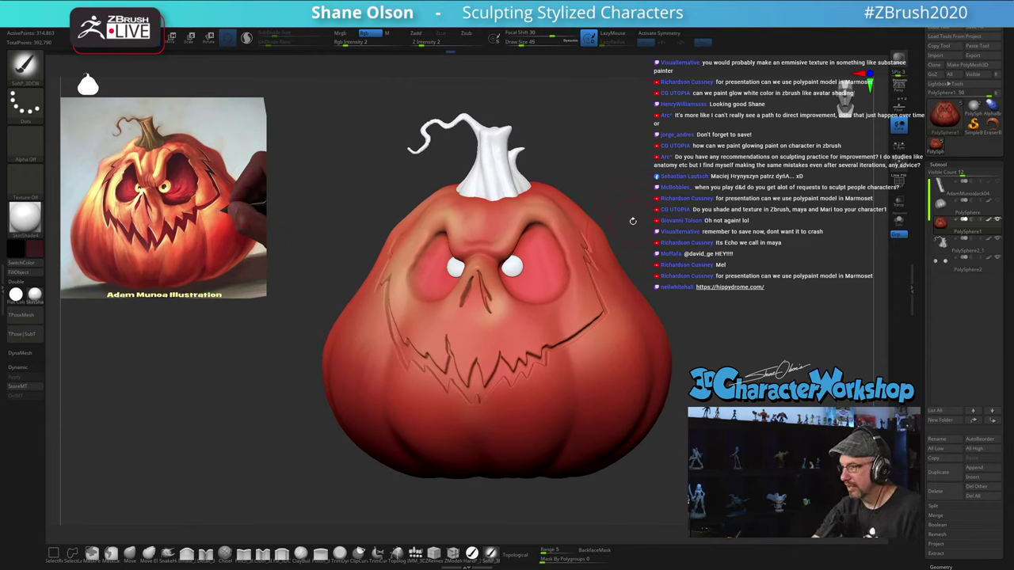
drag(633, 221, 625, 213)
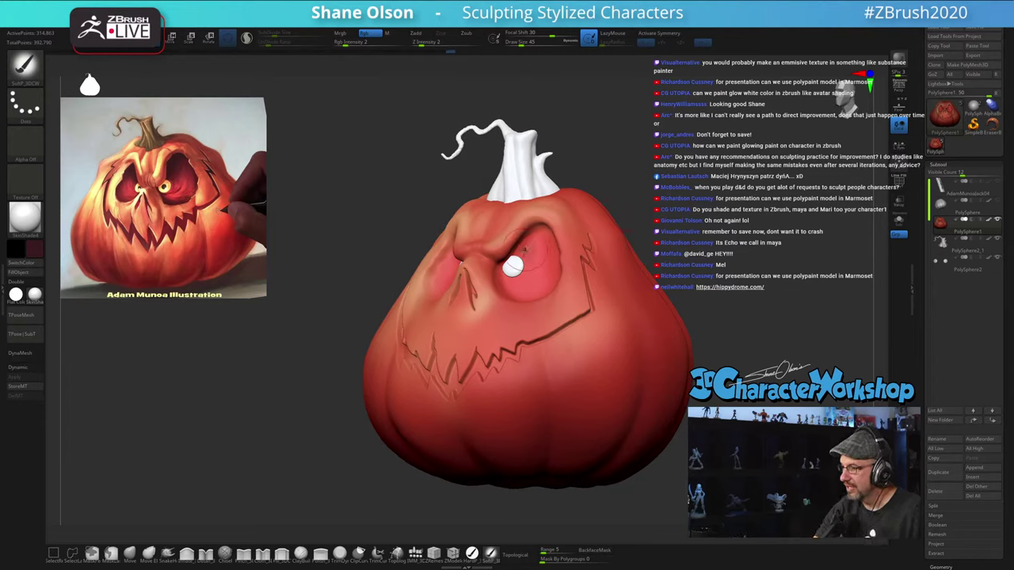
drag(524, 250, 553, 238)
drag(625, 222, 659, 210)
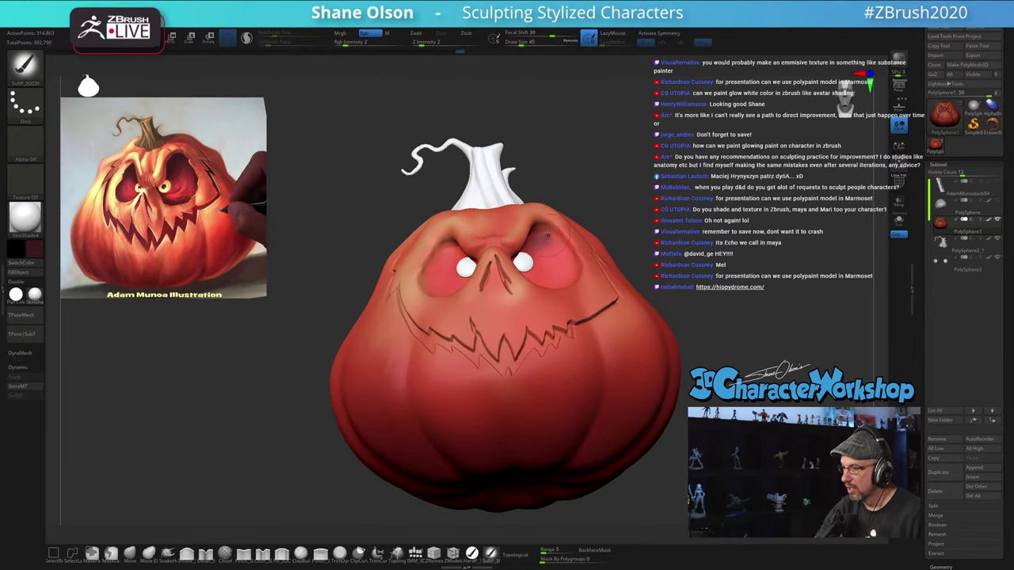
drag(548, 235, 560, 267)
mouse_move(561, 262)
right_down()
mouse_move(542, 271)
mouse_move(543, 245)
right_up()
Step: Deepen the maroon shading around the same socket's inner corner, lower rim and brow edge, reducing the draw size to 37
drag(518, 284, 535, 260)
right_drag(538, 274, 520, 292)
mouse_move(509, 284)
mouse_down()
mouse_move(527, 311)
mouse_move(509, 280)
mouse_move(535, 291)
mouse_up()
right_drag(535, 292, 543, 277)
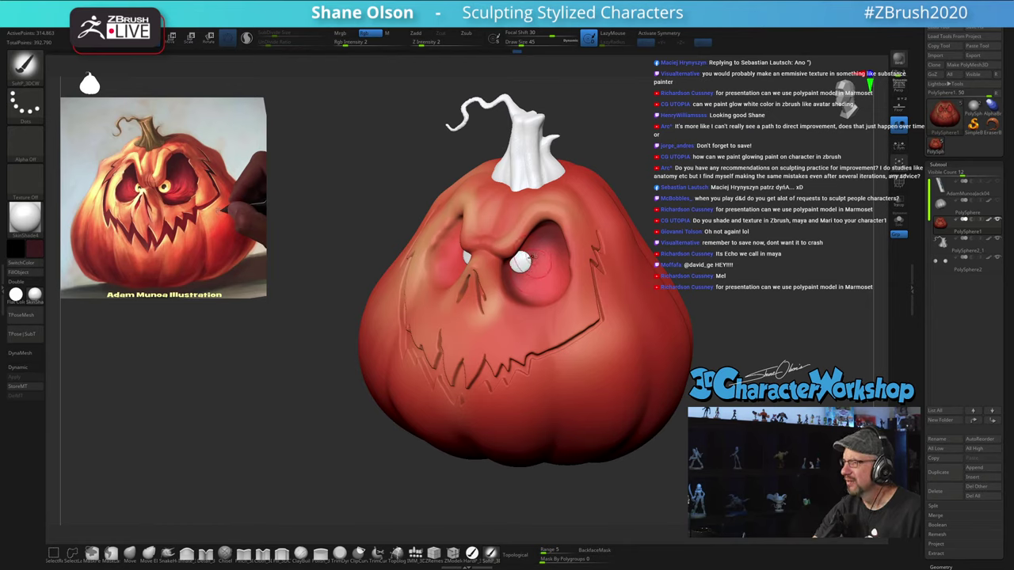
ctrl+right_drag(533, 271, 543, 275)
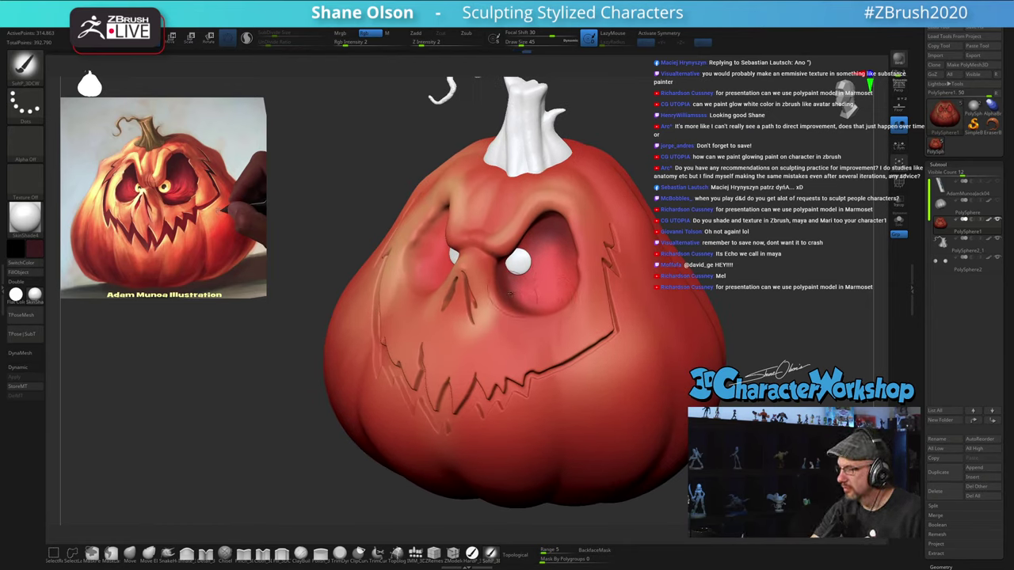
right_drag(568, 219, 551, 213)
drag(520, 248, 538, 225)
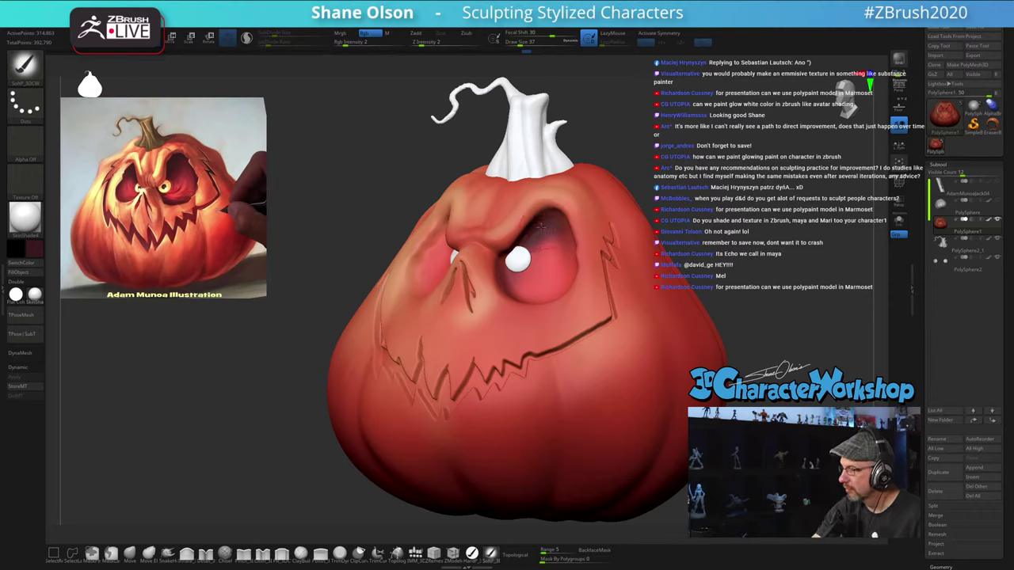
right_drag(541, 227, 569, 233)
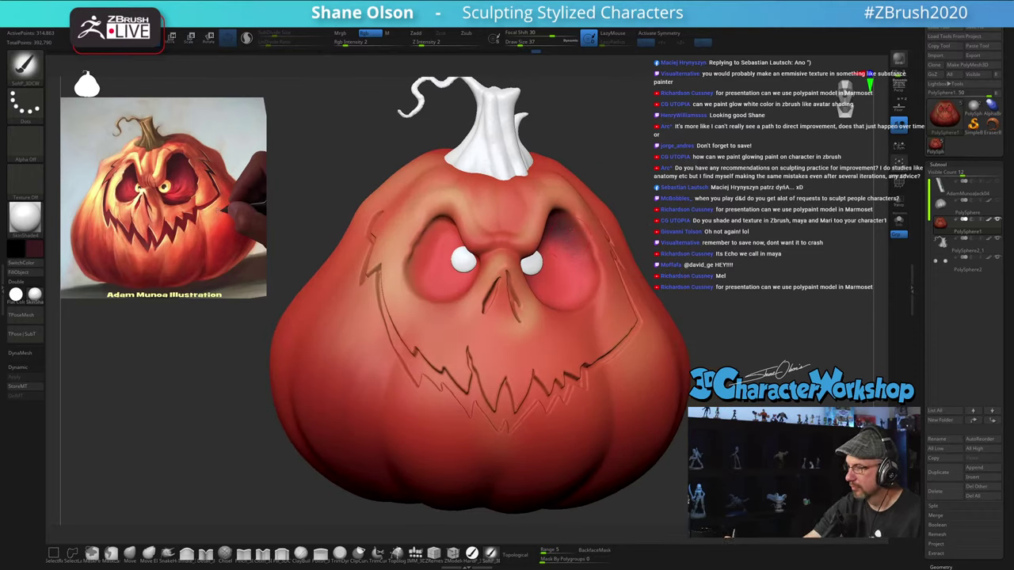
Step: Assign the speckled Alpha 08 to the brush and mottle the viewer's-right eye socket with dark maroon, softening the paint in between
click(34, 147)
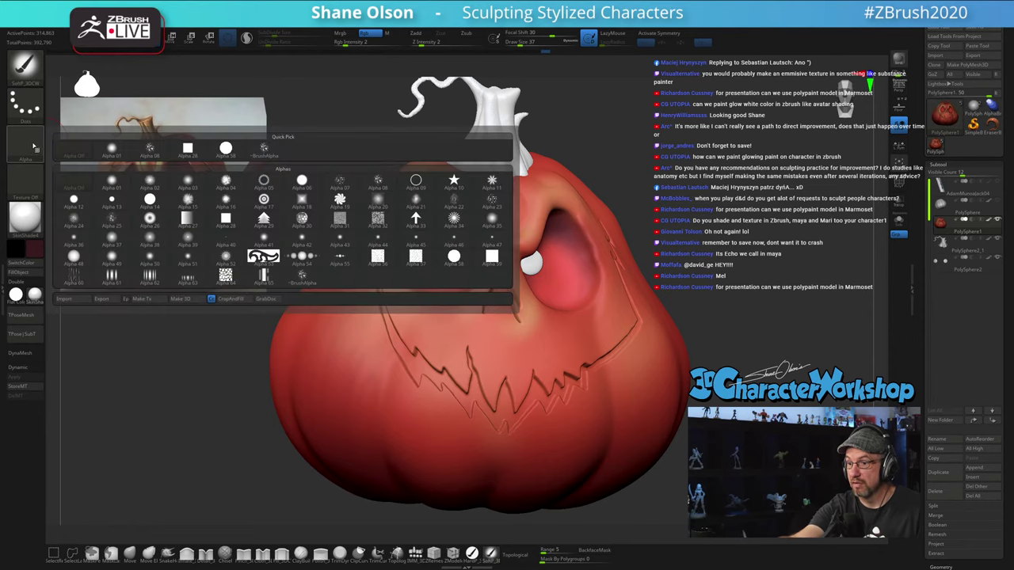
click(157, 149)
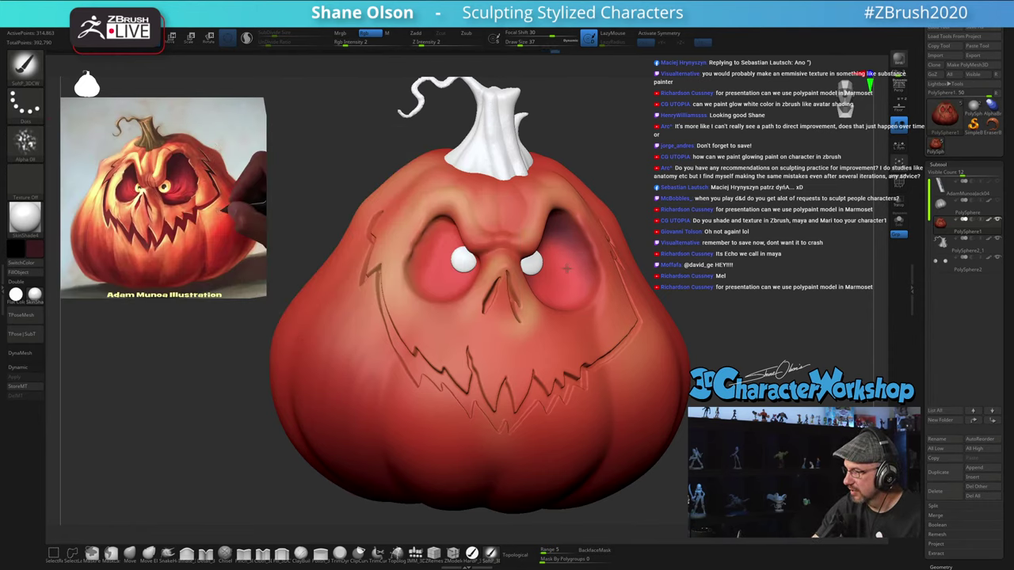
right_drag(570, 256, 566, 263)
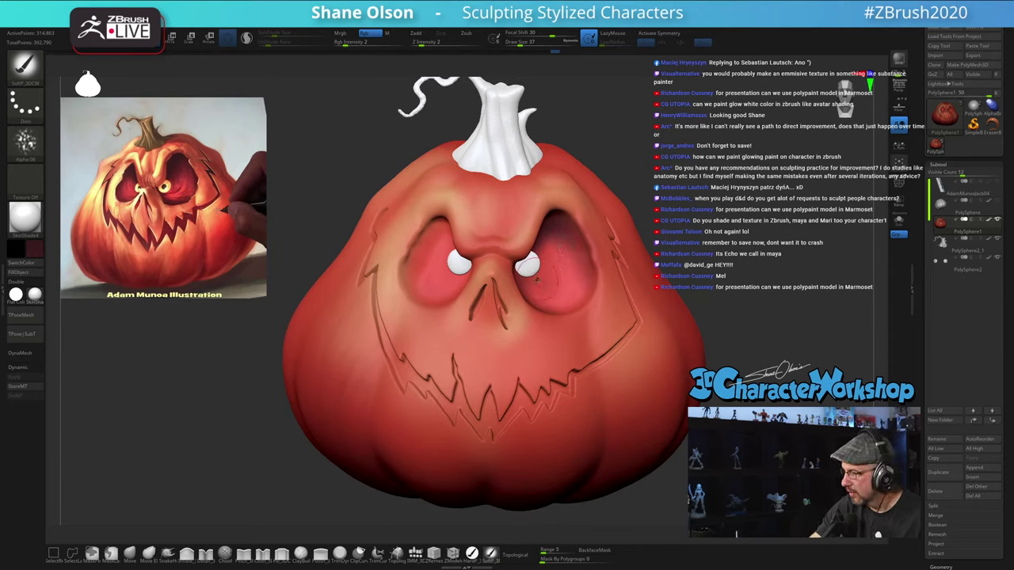
drag(550, 298, 588, 245)
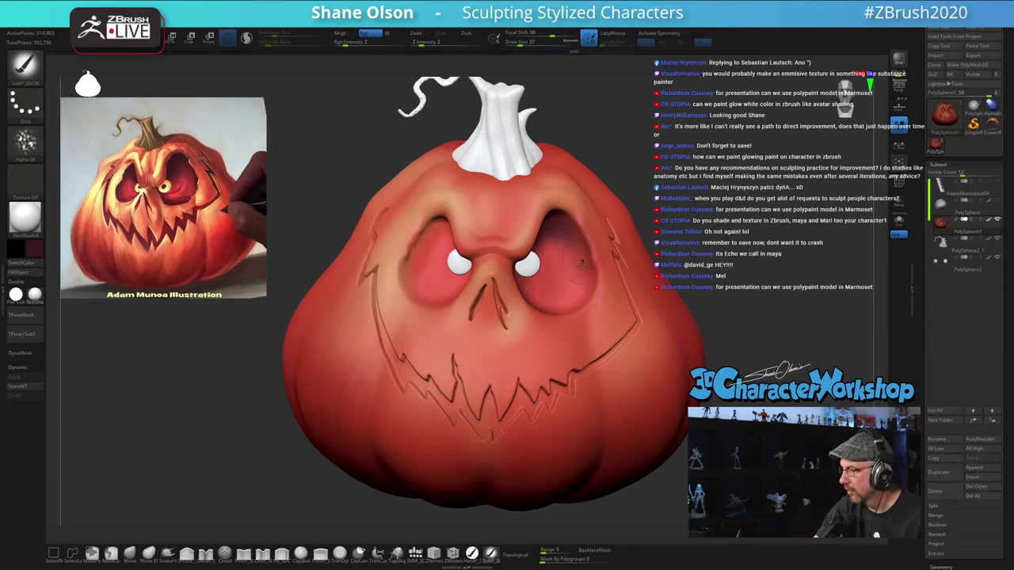
right_drag(572, 274, 574, 269)
shift+drag(581, 266, 567, 265)
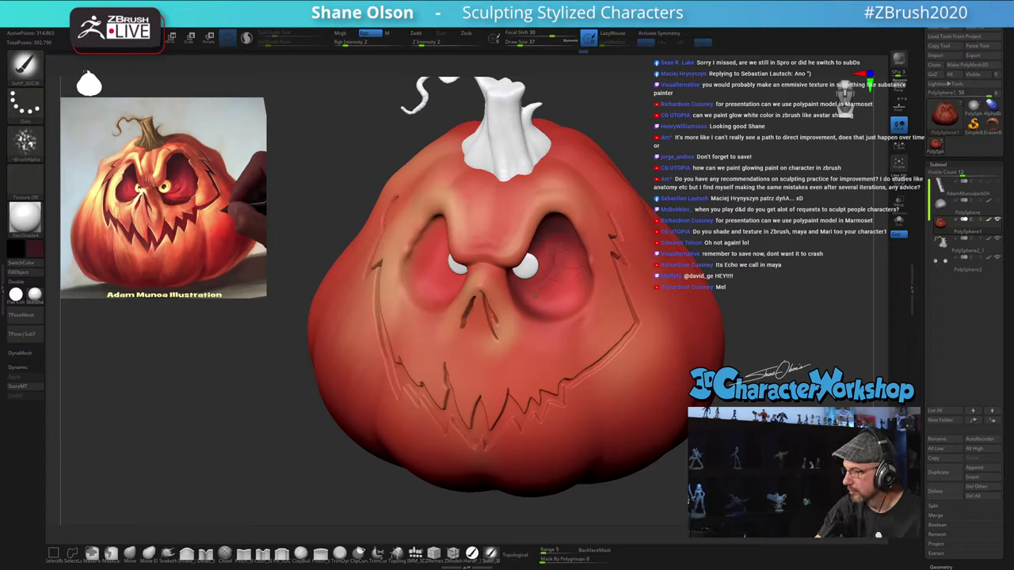
drag(560, 298, 578, 271)
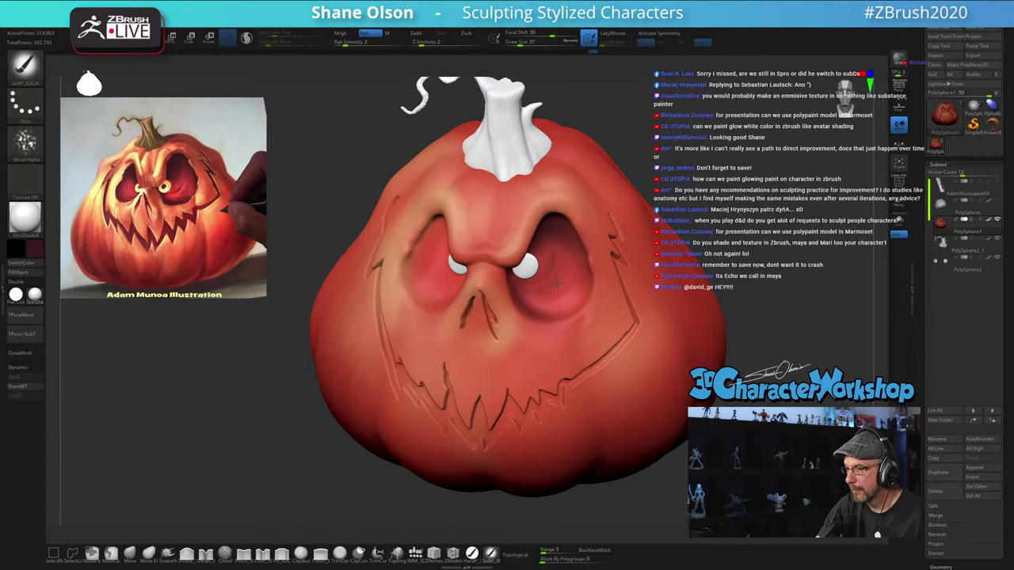
mouse_move(609, 290)
right_down()
mouse_move(558, 283)
mouse_move(553, 300)
mouse_move(535, 299)
right_up()
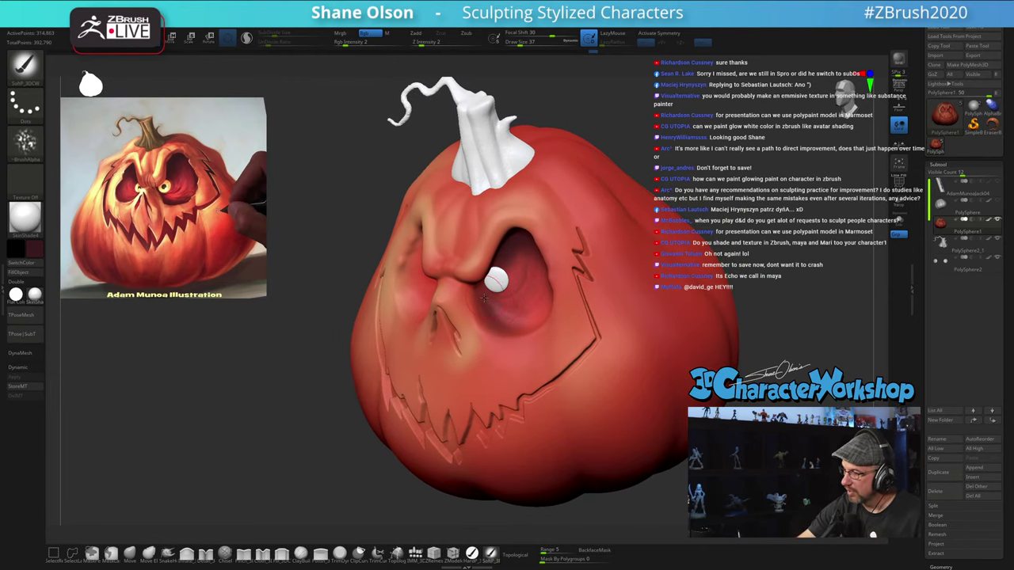
right_drag(483, 298, 549, 301)
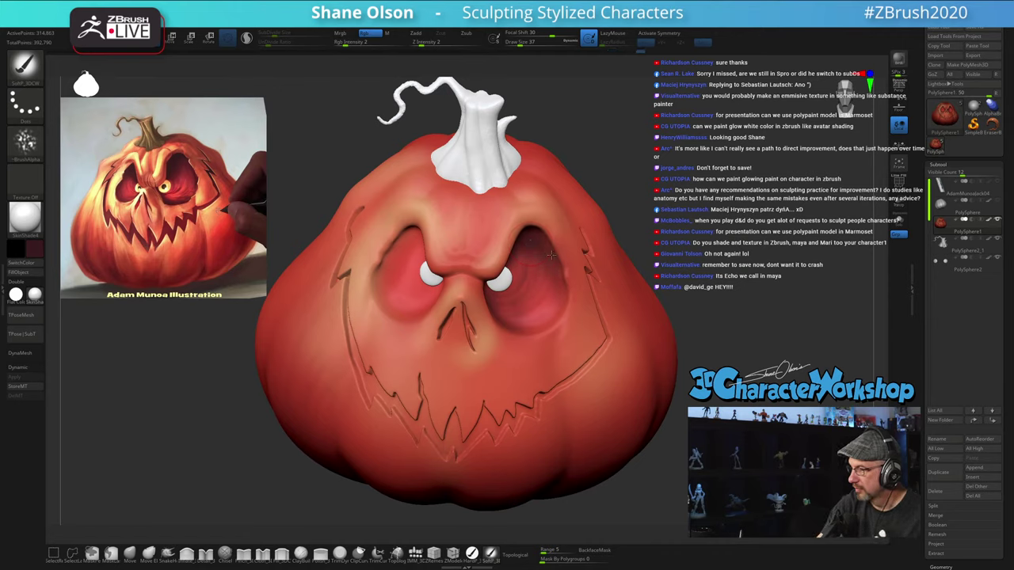
mouse_move(546, 305)
right_down()
mouse_move(506, 287)
mouse_move(545, 308)
right_up()
Step: Remove the alpha again and shade the upper, outer and lower edges of the viewer's-left eye socket with soft dark maroon
click(25, 145)
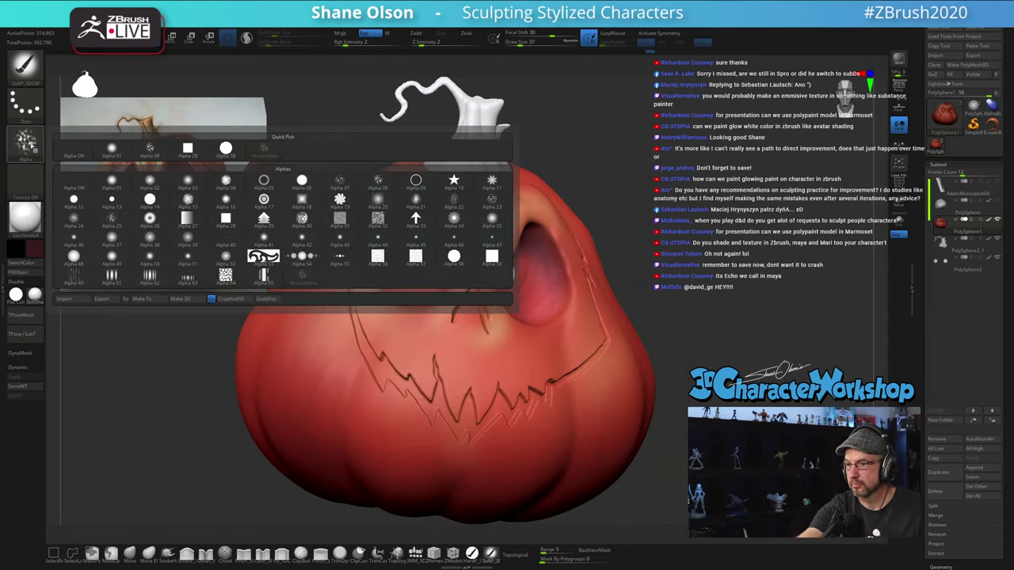
click(82, 149)
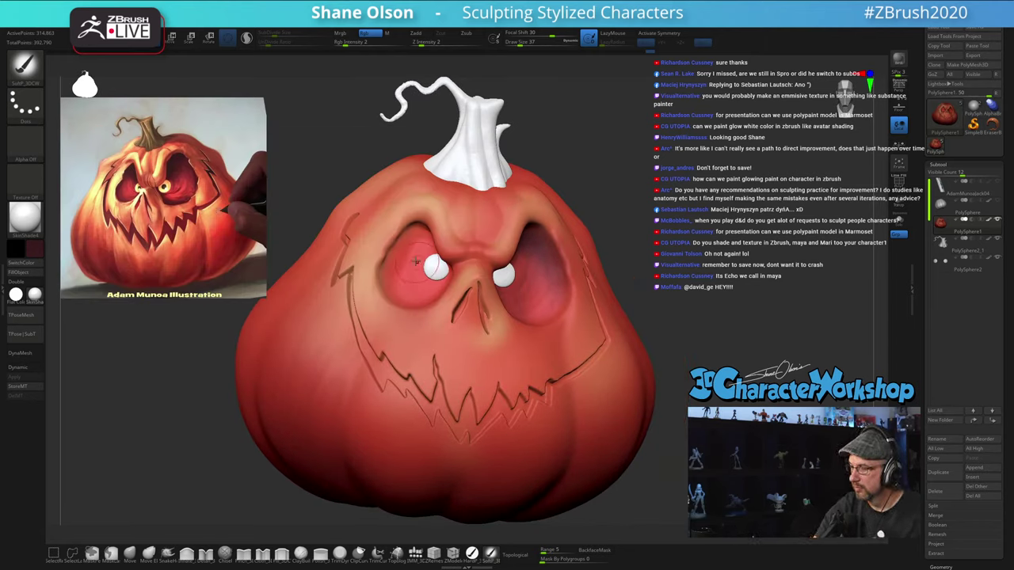
mouse_move(415, 257)
right_down()
mouse_move(426, 225)
mouse_move(439, 255)
mouse_move(448, 231)
right_up()
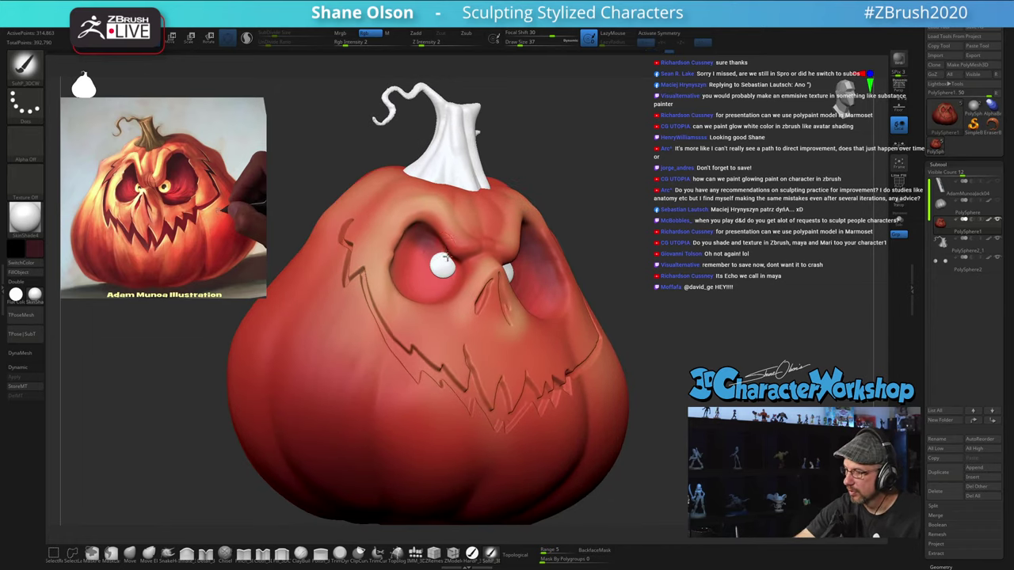
drag(442, 257, 423, 233)
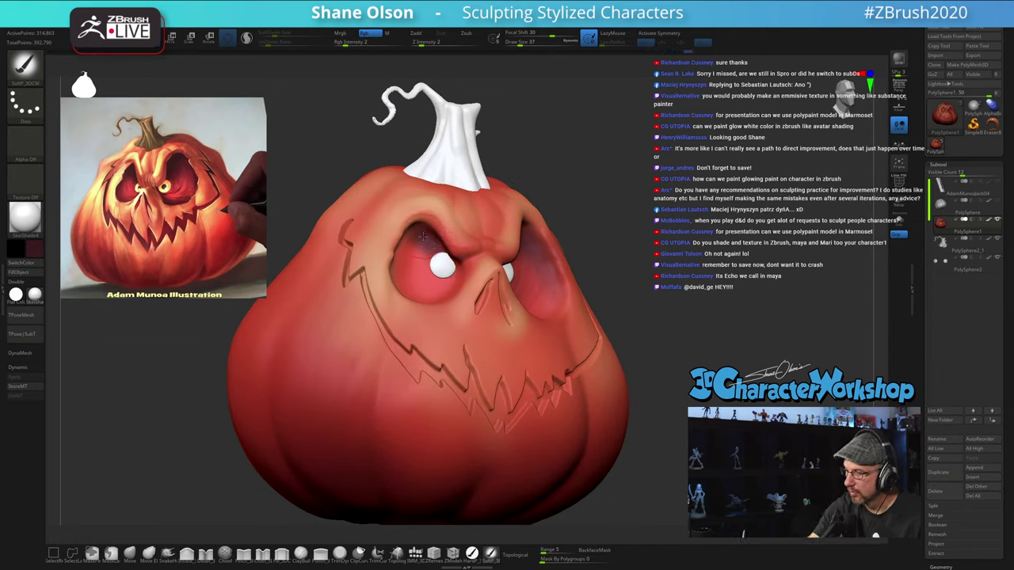
right_drag(423, 233, 399, 247)
drag(402, 232, 403, 281)
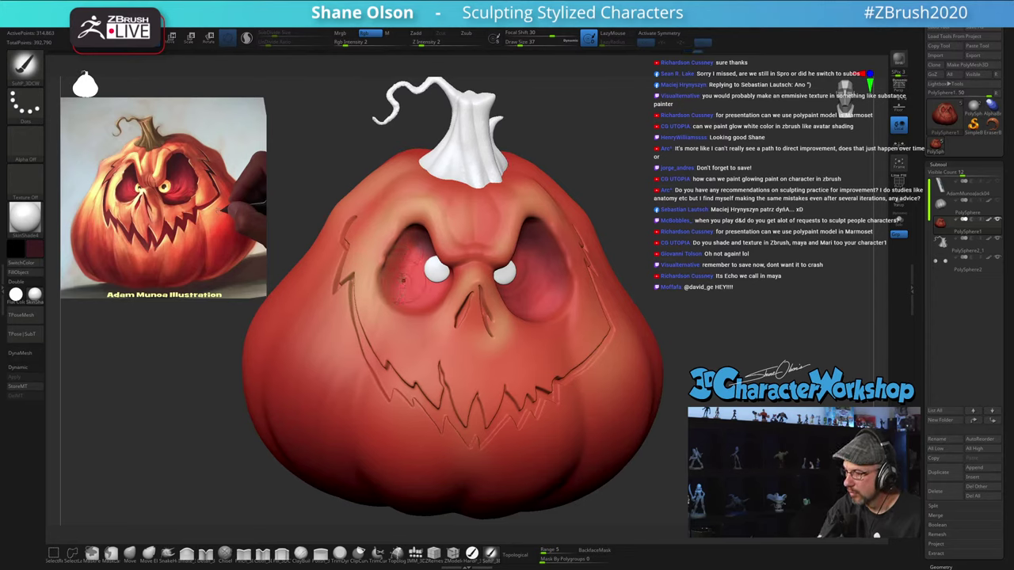
right_drag(429, 272, 402, 285)
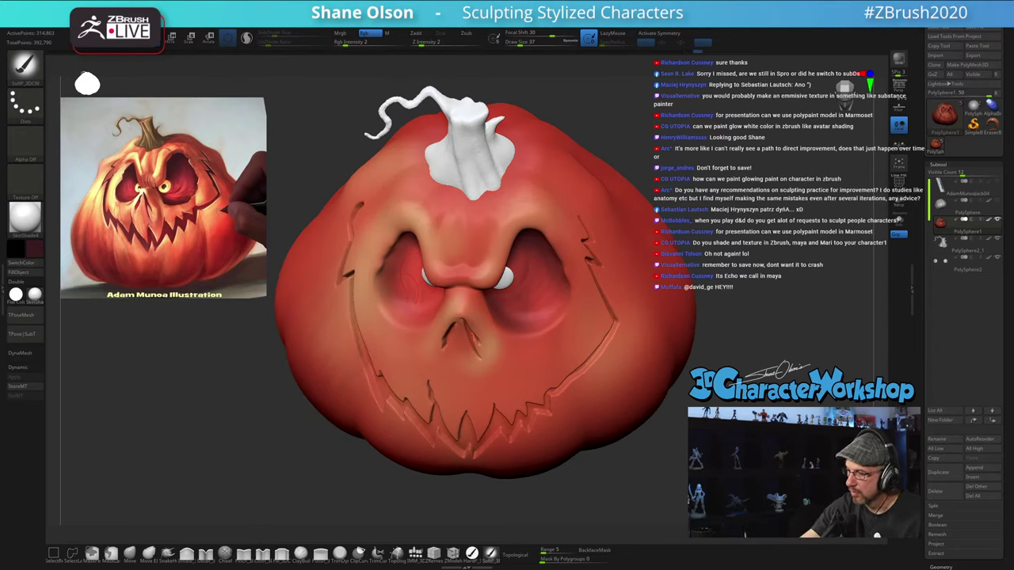
mouse_move(396, 284)
mouse_down()
mouse_move(394, 307)
mouse_move(425, 320)
mouse_up()
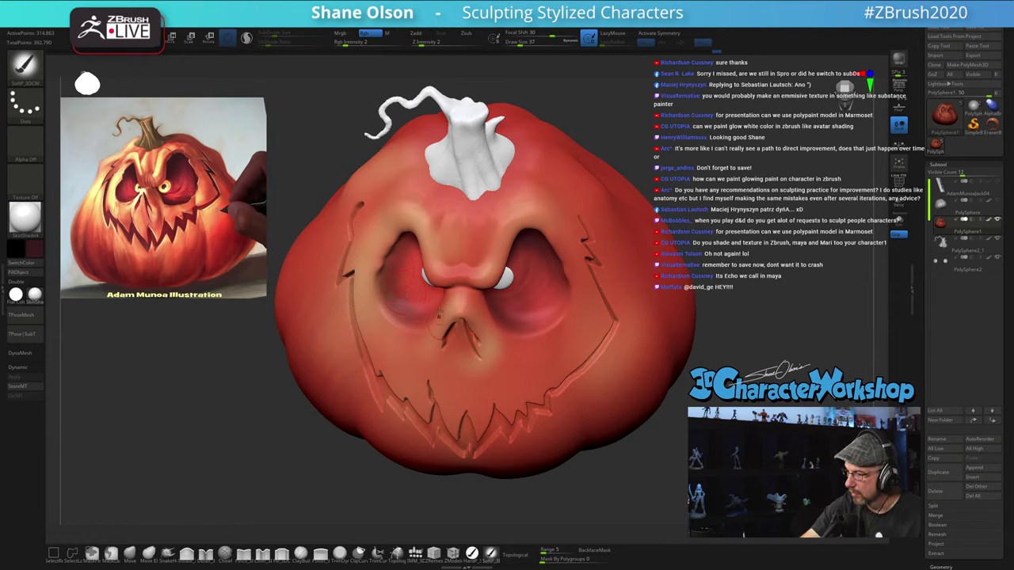
right_drag(429, 273, 417, 244)
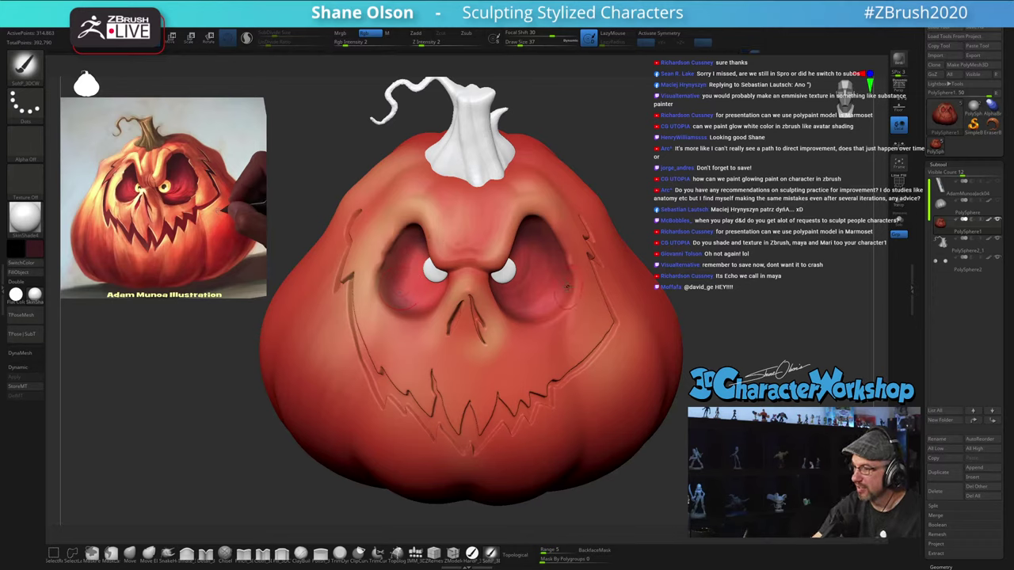
Step: Darken the lower and outer rim of the viewer's-right eye socket with the soft maroon brush
mouse_move(567, 289)
right_down()
mouse_move(494, 312)
mouse_move(598, 301)
right_up()
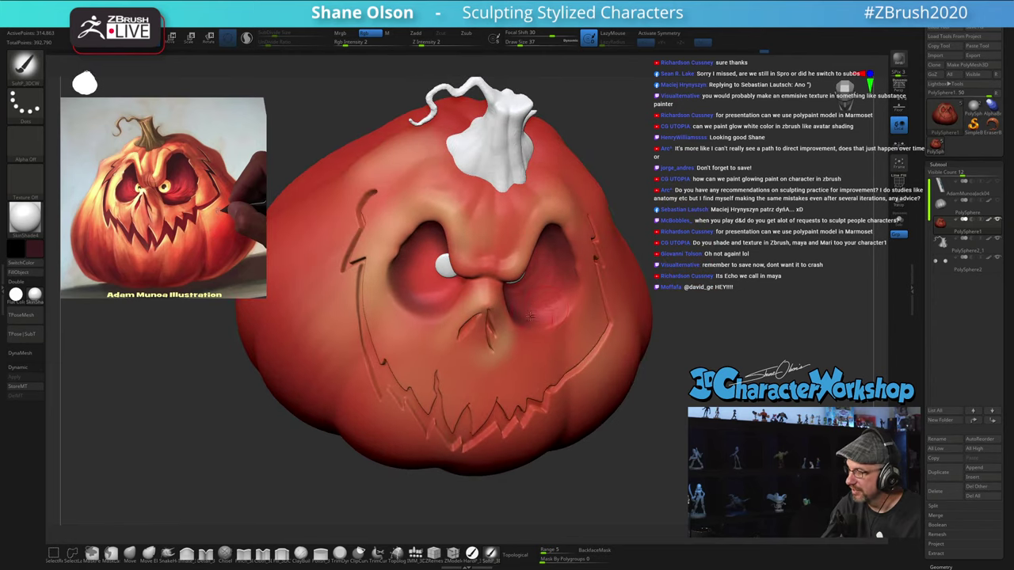
drag(537, 319, 560, 303)
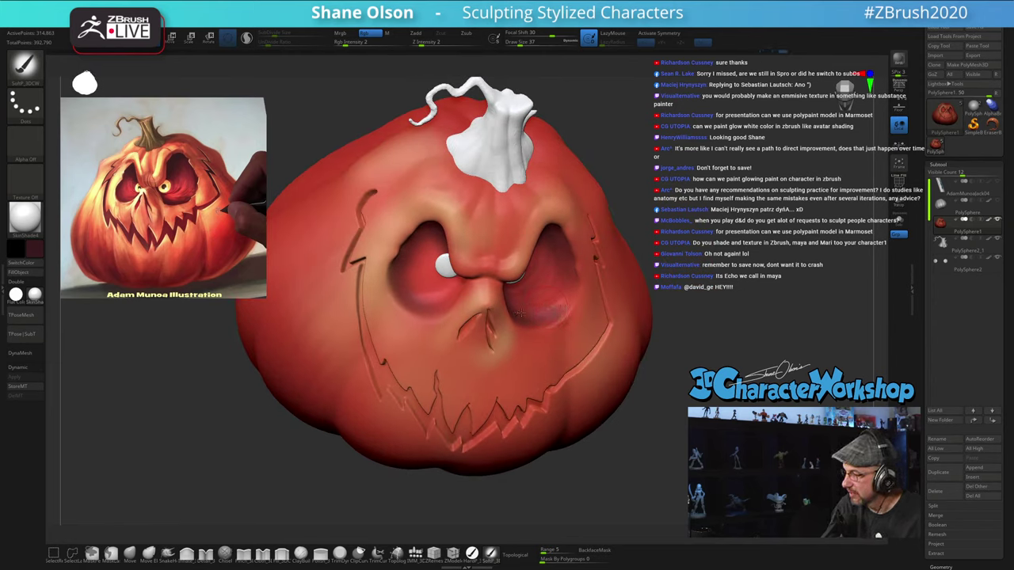
mouse_move(670, 376)
right_down()
mouse_move(608, 357)
mouse_move(645, 358)
right_up()
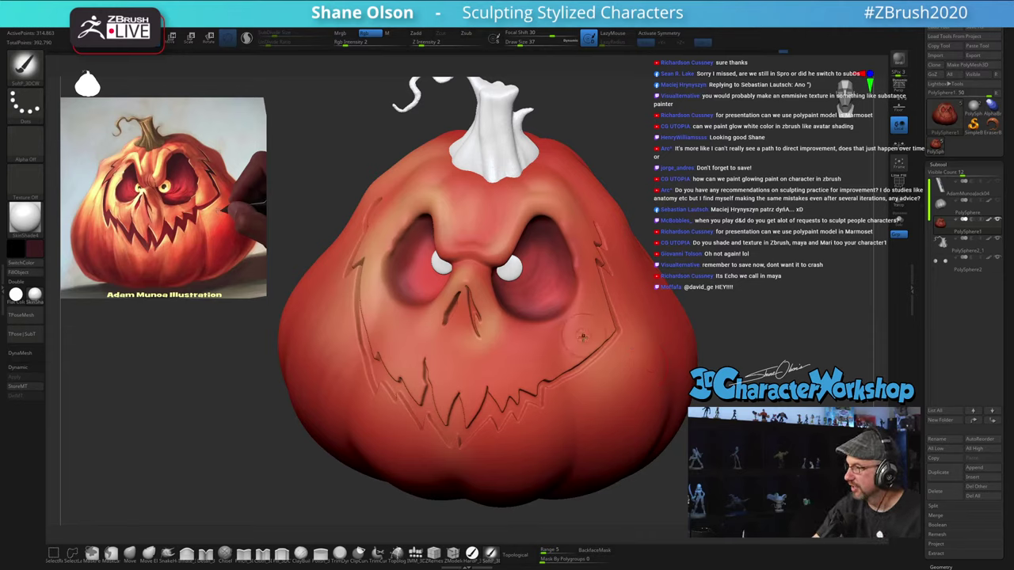
drag(574, 304, 564, 307)
right_drag(563, 312, 554, 277)
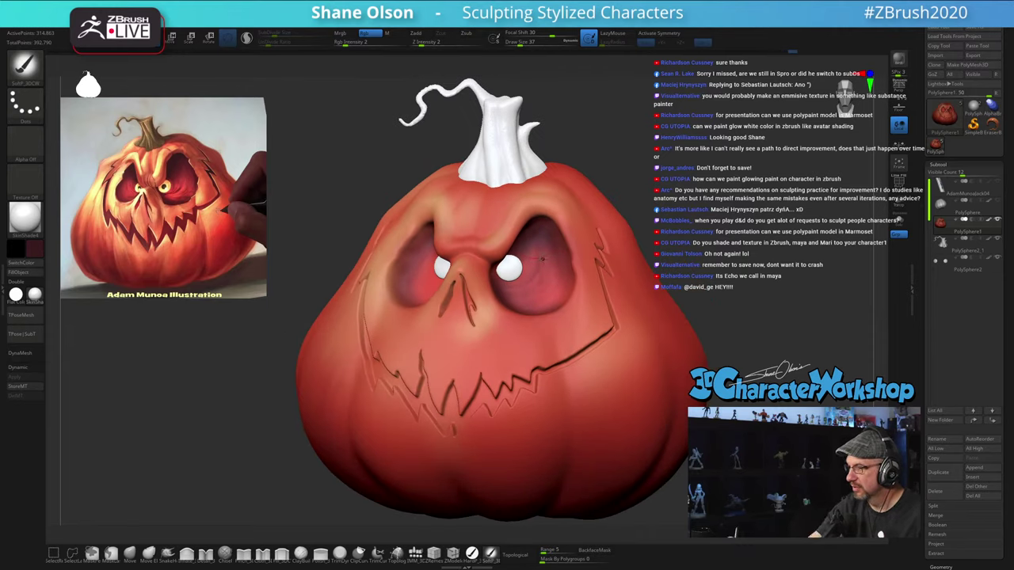
Step: Assign the speckled Alpha 08 again and mottle the viewer's-left eye socket with dark maroon
click(30, 148)
click(151, 148)
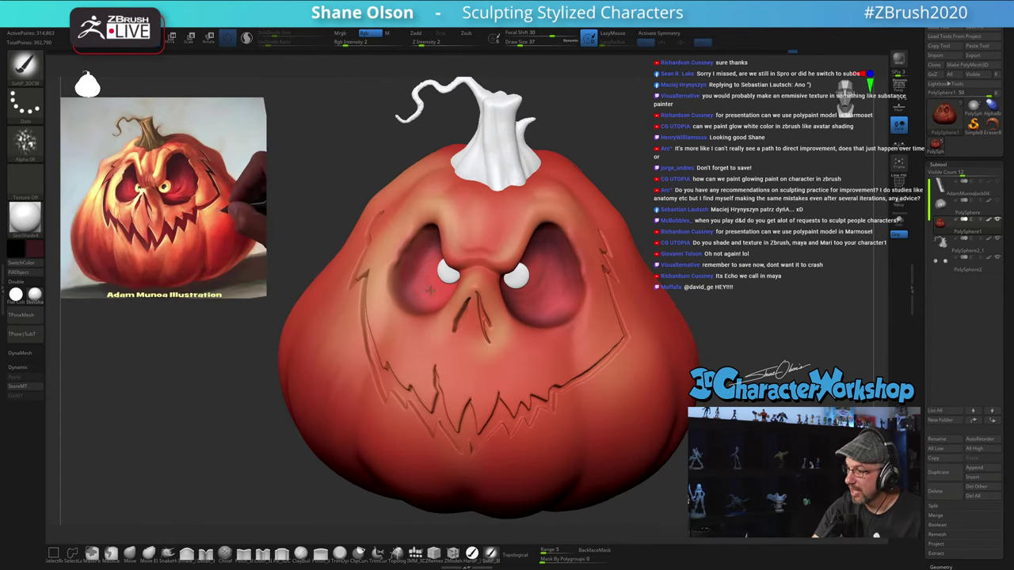
right_drag(430, 257, 439, 260)
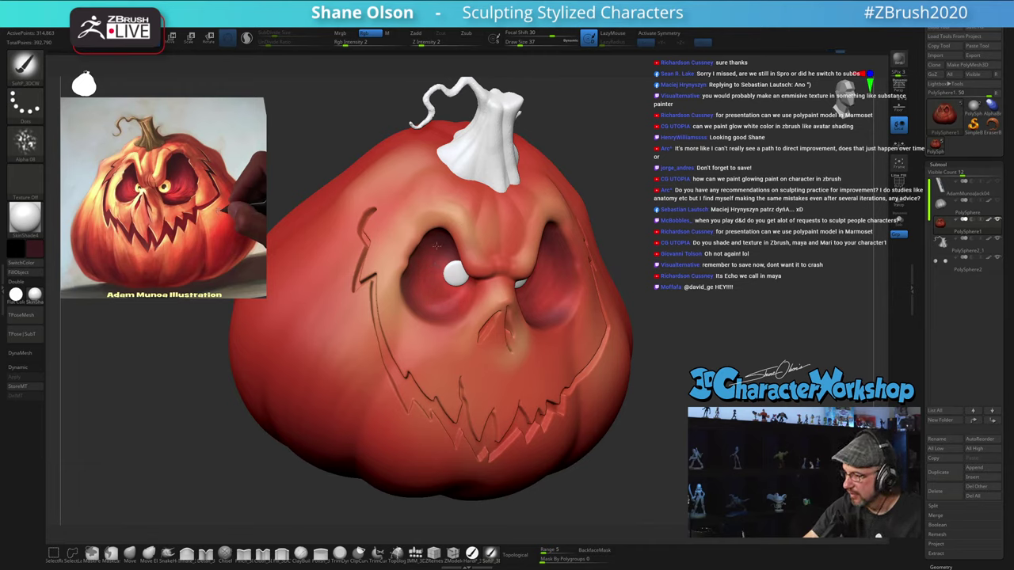
Step: Check the pumpkin's polygroups and sample a dark red from the reference illustration as the paint color
mouse_move(455, 310)
right_down()
mouse_move(392, 305)
mouse_move(461, 304)
right_up()
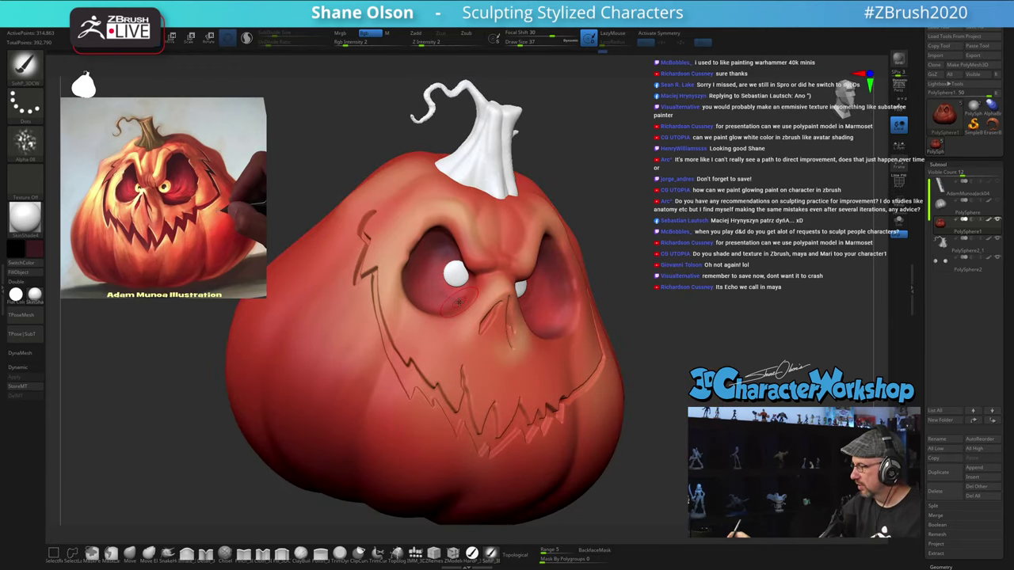
drag(758, 226, 668, 342)
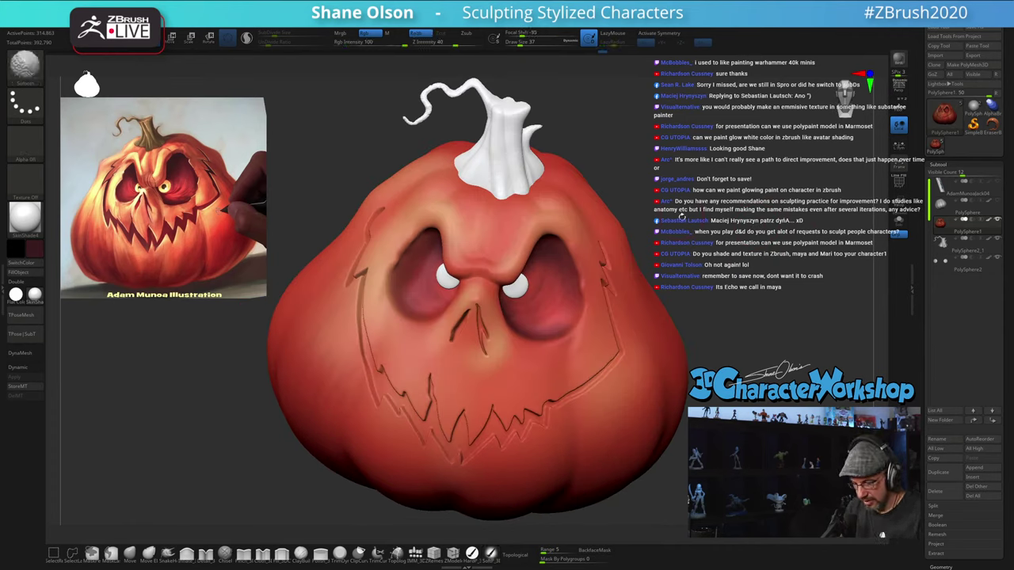
key(shift+f)
mouse_move(697, 252)
mouse_down()
mouse_move(662, 247)
mouse_move(726, 246)
mouse_move(725, 285)
mouse_up()
key(shift+f)
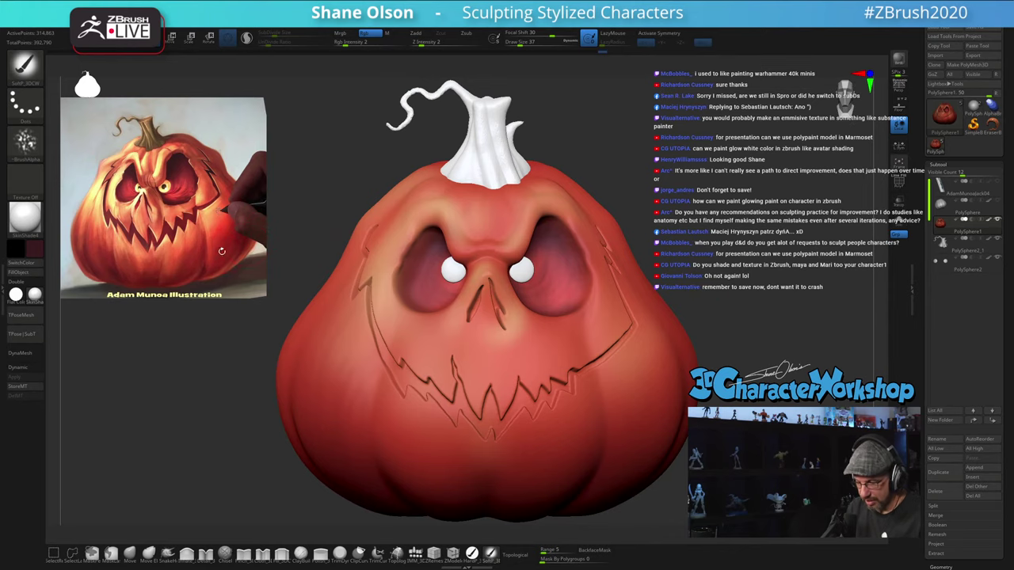
key(z)
key(c)
key(z)
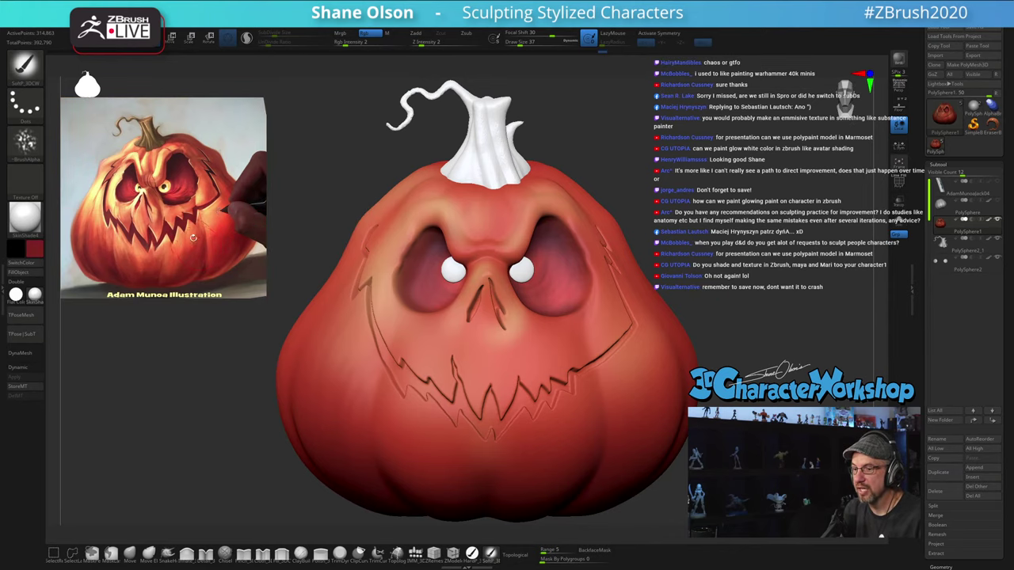
Step: Mask everything except the carved mouth's polygroup and fill the mouth with the sampled dark red
key(w)
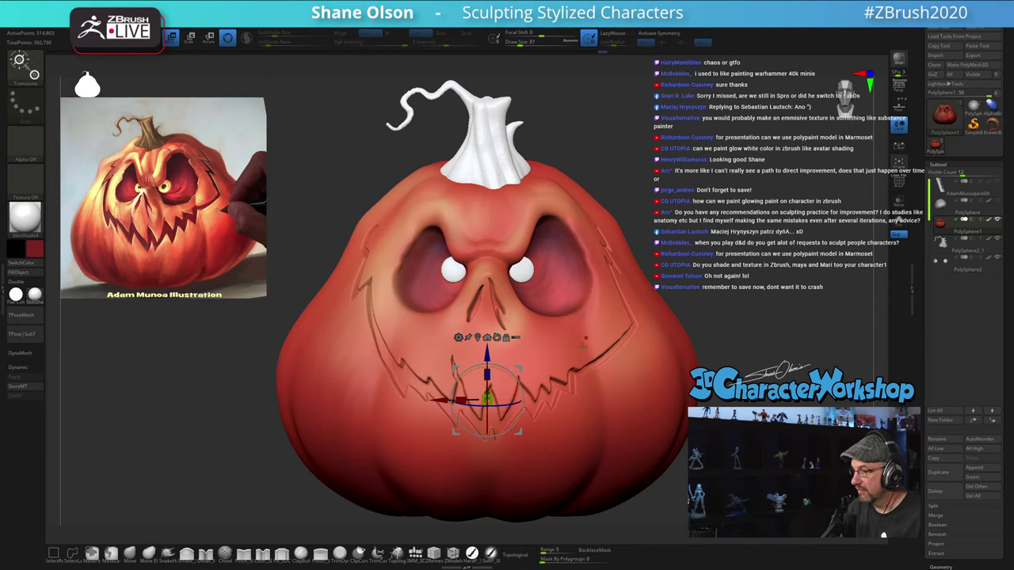
ctrl+click(557, 386)
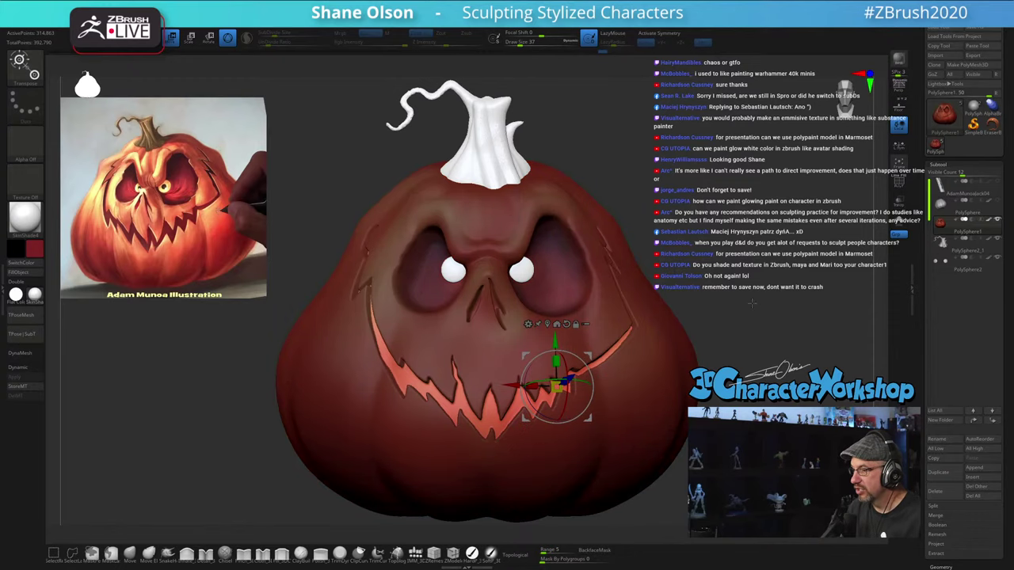
mouse_move(751, 303)
mouse_down()
mouse_move(697, 305)
mouse_move(738, 309)
mouse_move(737, 293)
mouse_up()
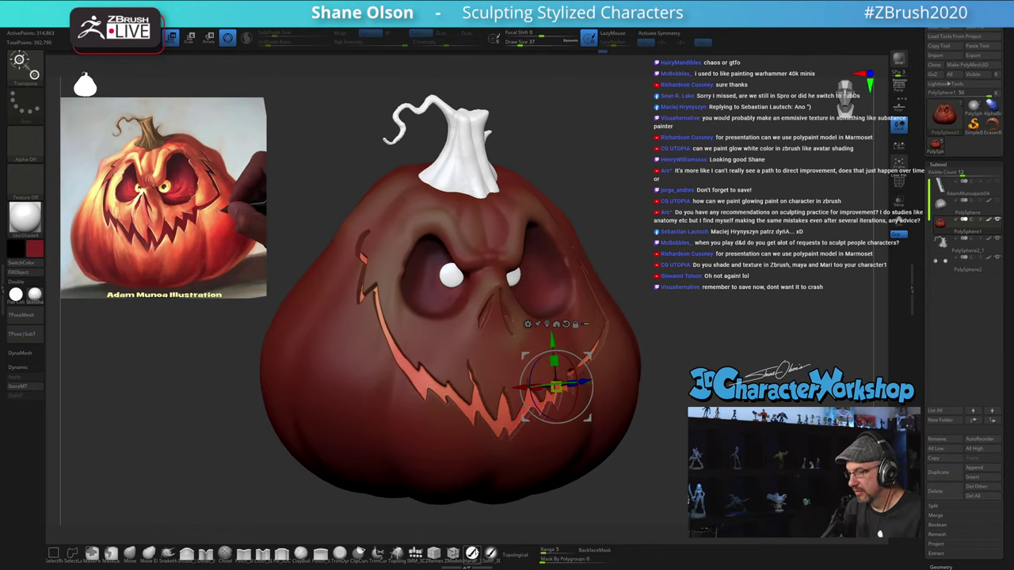
click(473, 556)
click(32, 273)
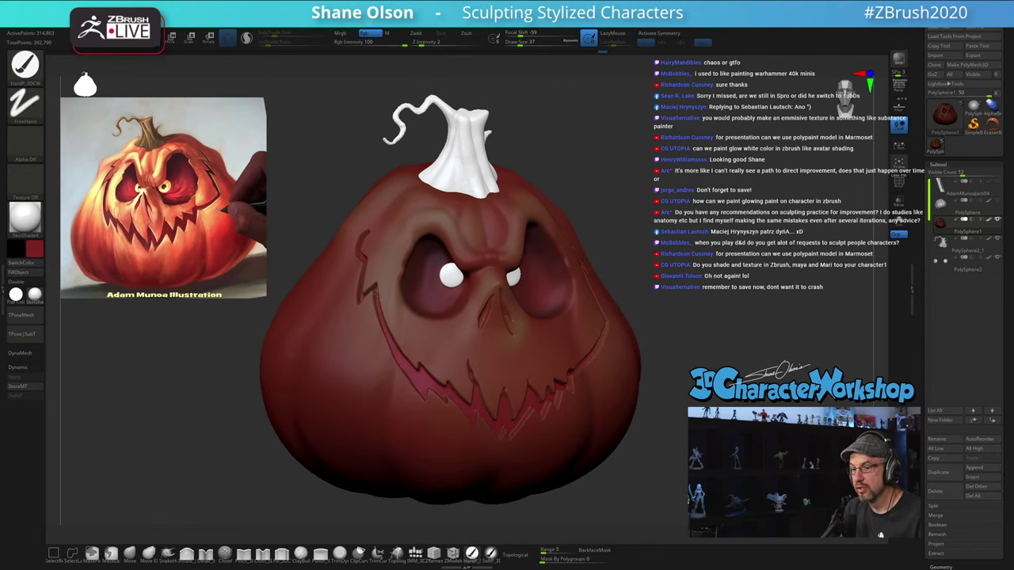
Step: Undo the mouth's red fill and soften the edge of the mask surrounding the mouth
ctrl+drag(759, 214, 723, 227)
mouse_move(762, 269)
mouse_down()
mouse_move(748, 291)
mouse_move(766, 294)
mouse_move(720, 305)
mouse_move(765, 308)
mouse_move(757, 339)
mouse_move(738, 358)
mouse_move(751, 318)
mouse_move(728, 351)
mouse_up()
ctrl+click(753, 369)
key(ctrl+z)
ctrl+click(461, 343)
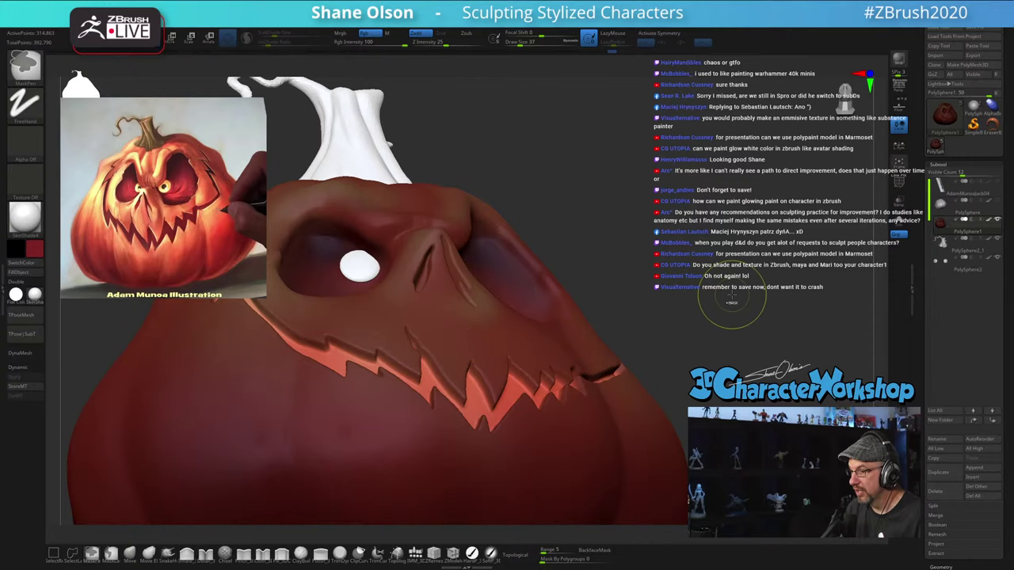
Step: Check the mask by inverting it twice, refill the carved mouth with the dark red and unmask the pumpkin's body
ctrl+click(751, 336)
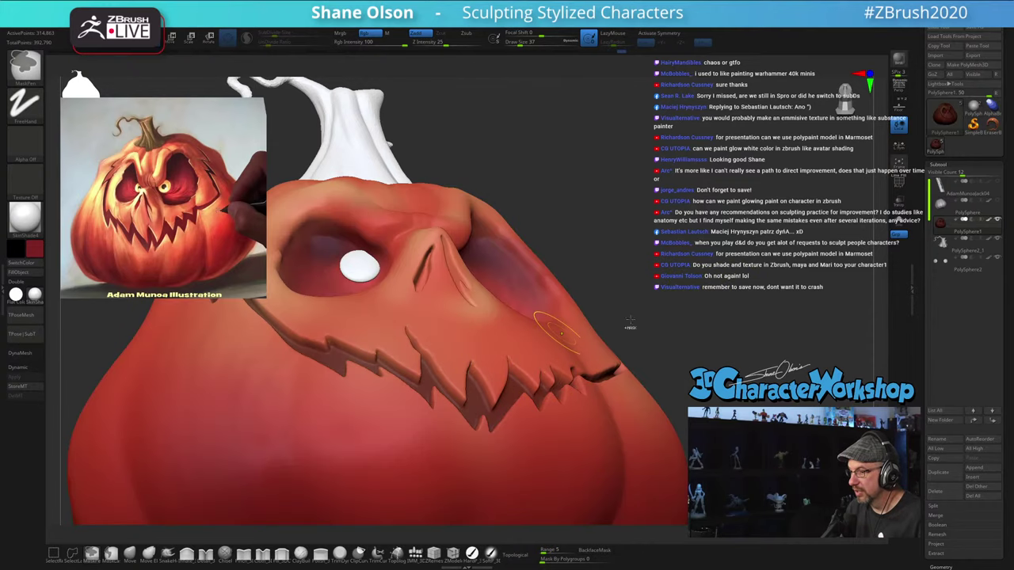
ctrl+click(800, 294)
drag(800, 294, 766, 320)
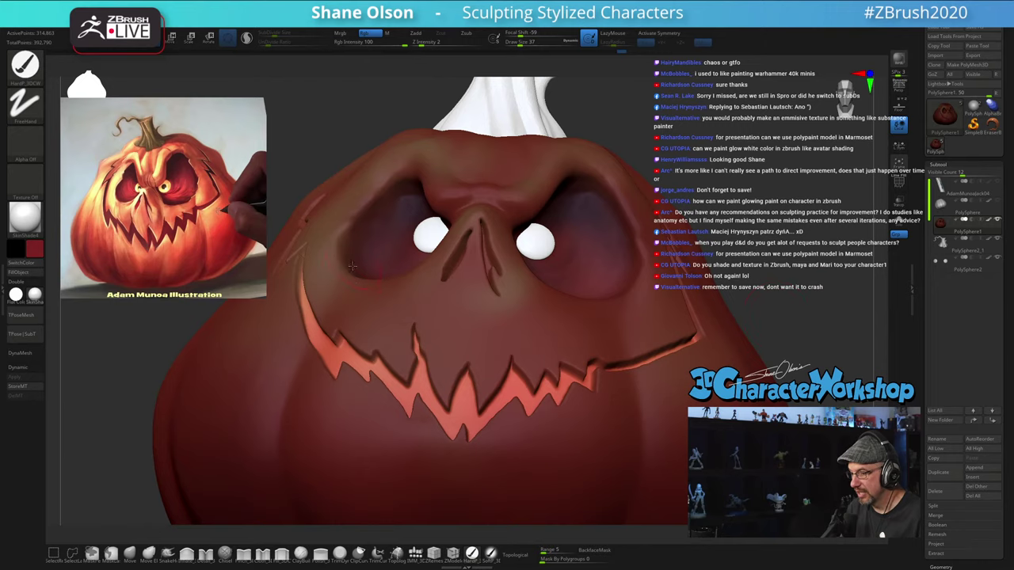
click(34, 274)
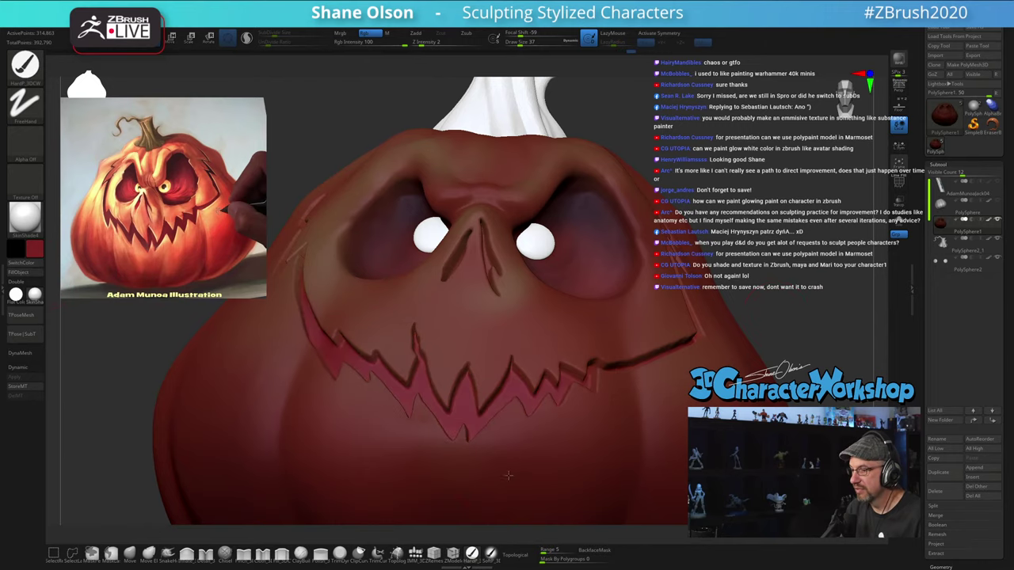
ctrl+click(784, 266)
alt+drag(778, 255, 722, 273)
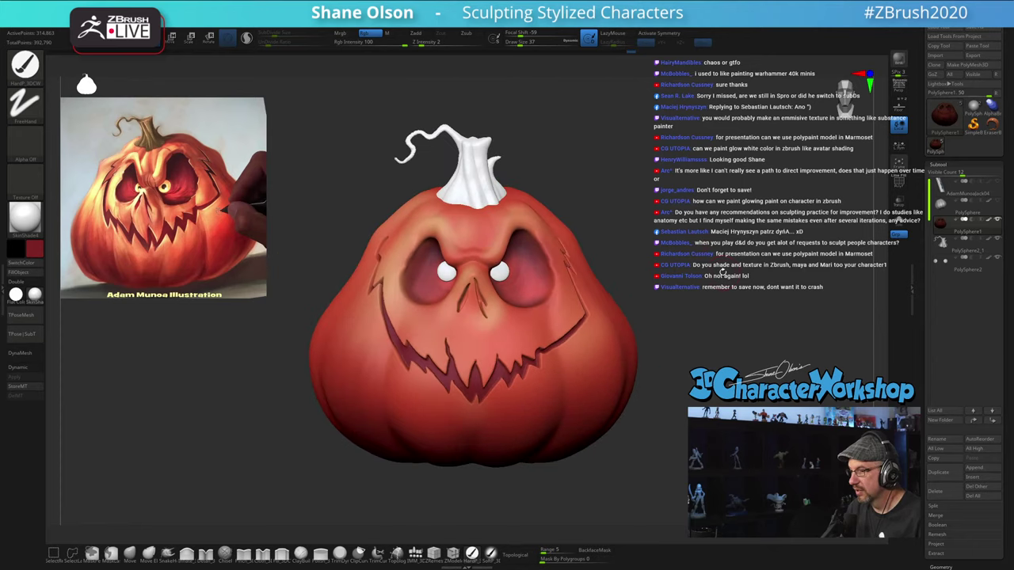
mouse_move(720, 231)
alt+mouse_down()
mouse_move(761, 197)
mouse_move(770, 152)
mouse_move(741, 183)
alt+mouse_up()
Step: Mask the whole pumpkin except the polygroup of the carved nostrils
key(w)
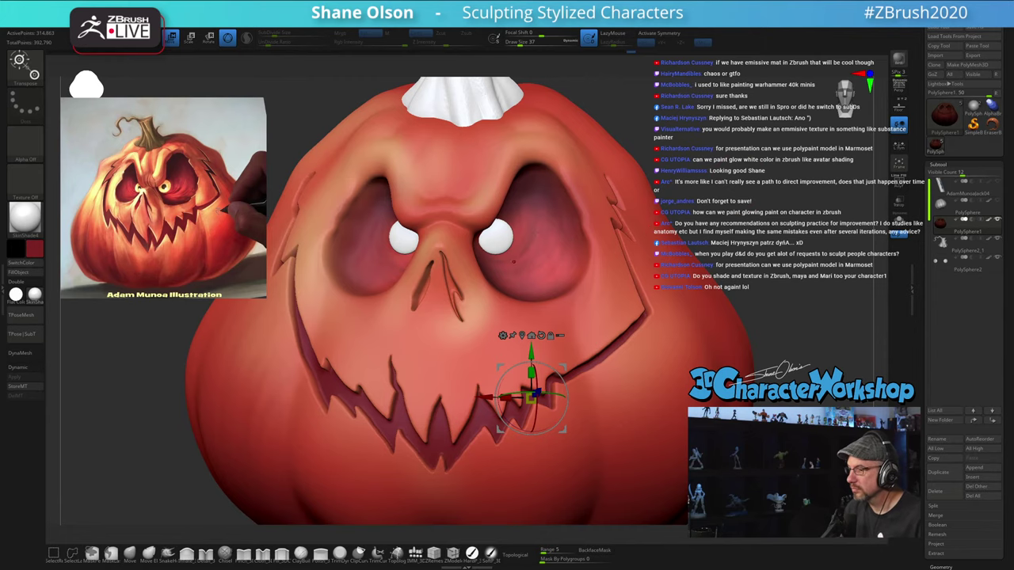
ctrl+click(448, 285)
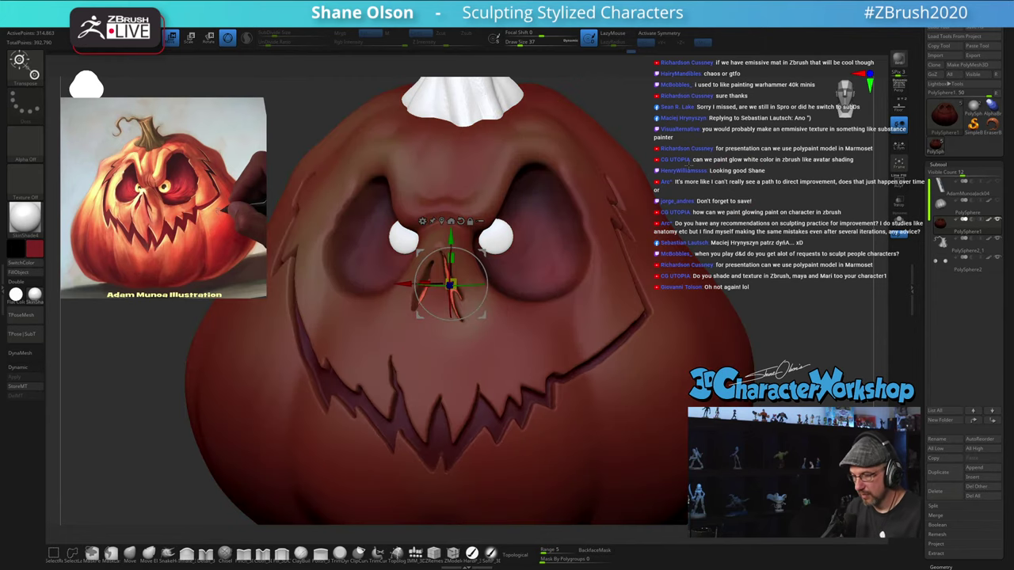
key(q)
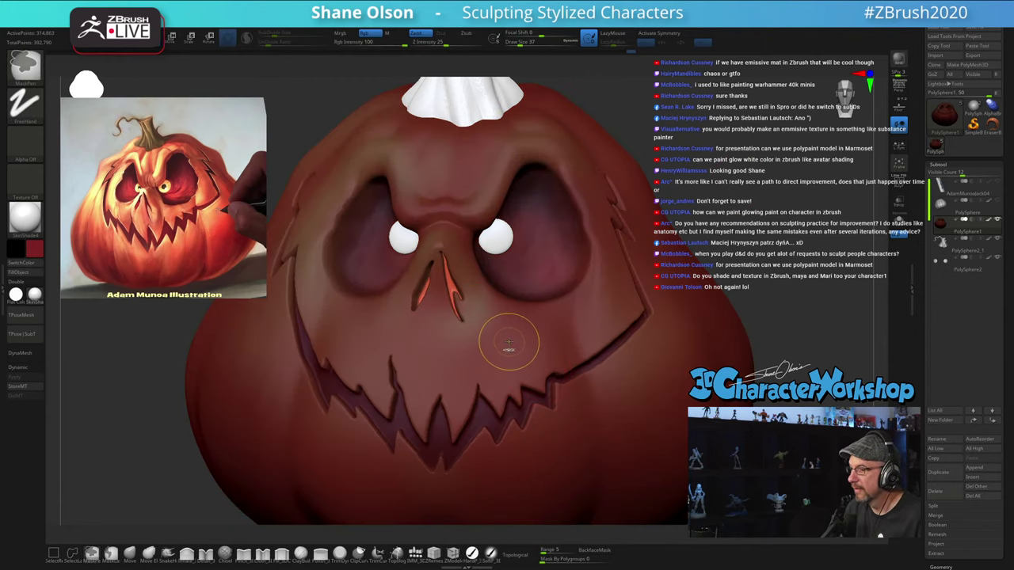
ctrl+click(763, 245)
ctrl+click(727, 215)
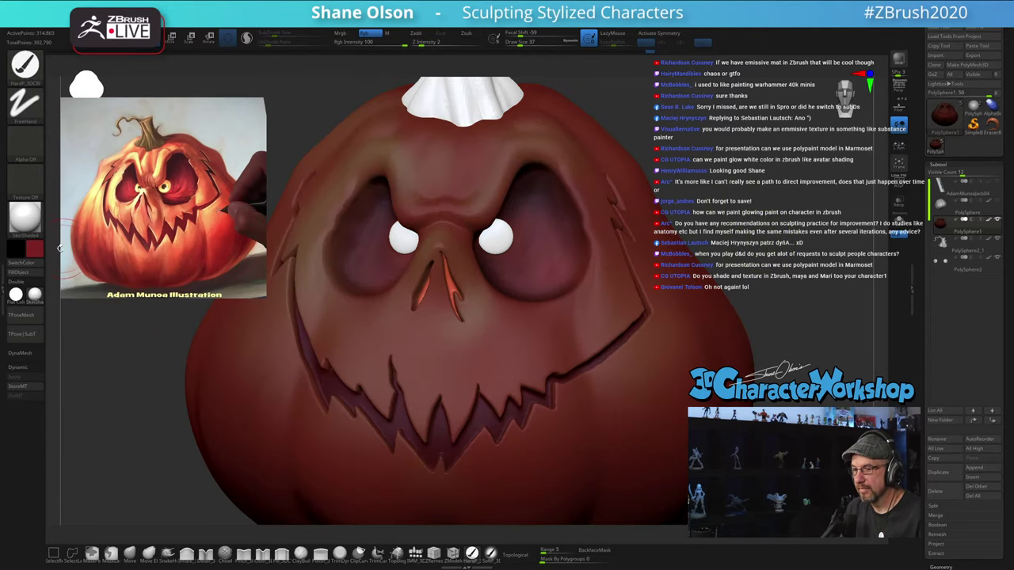
Step: Pick a darker maroon from the reference illustration, fill the nostrils with it and release the mask
click(33, 250)
click(91, 277)
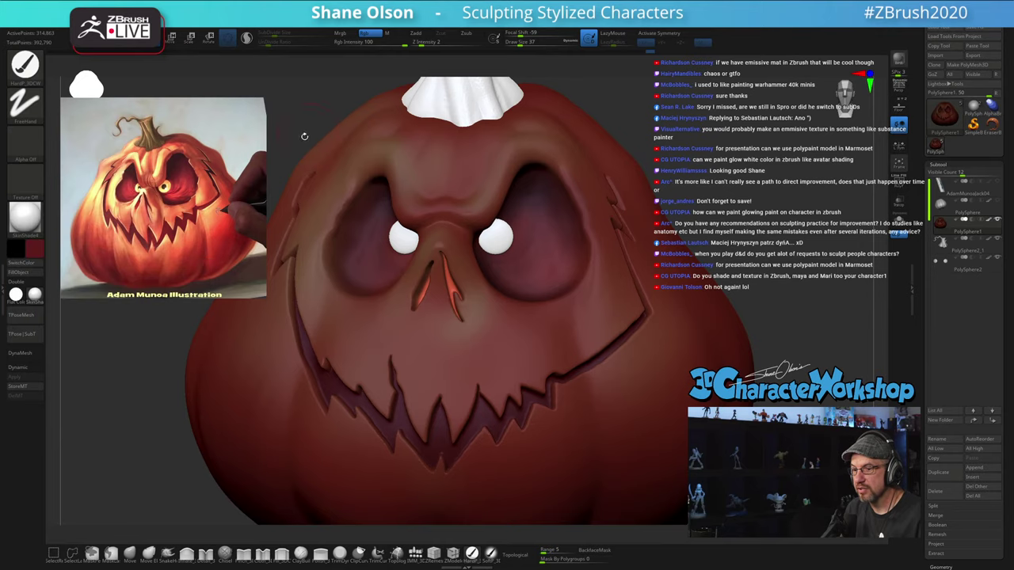
click(20, 273)
ctrl+drag(693, 184, 700, 237)
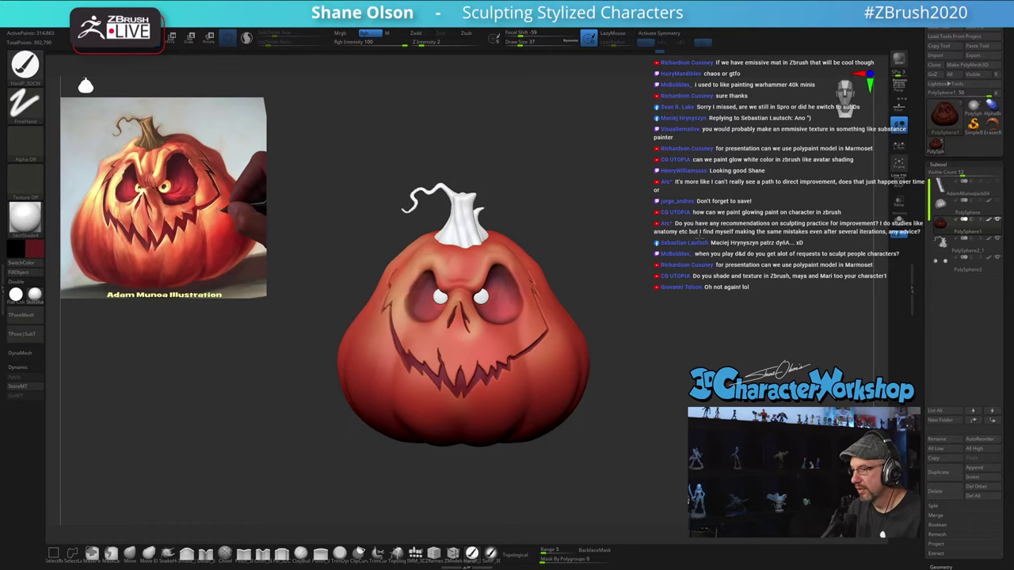
alt+drag(642, 212, 618, 180)
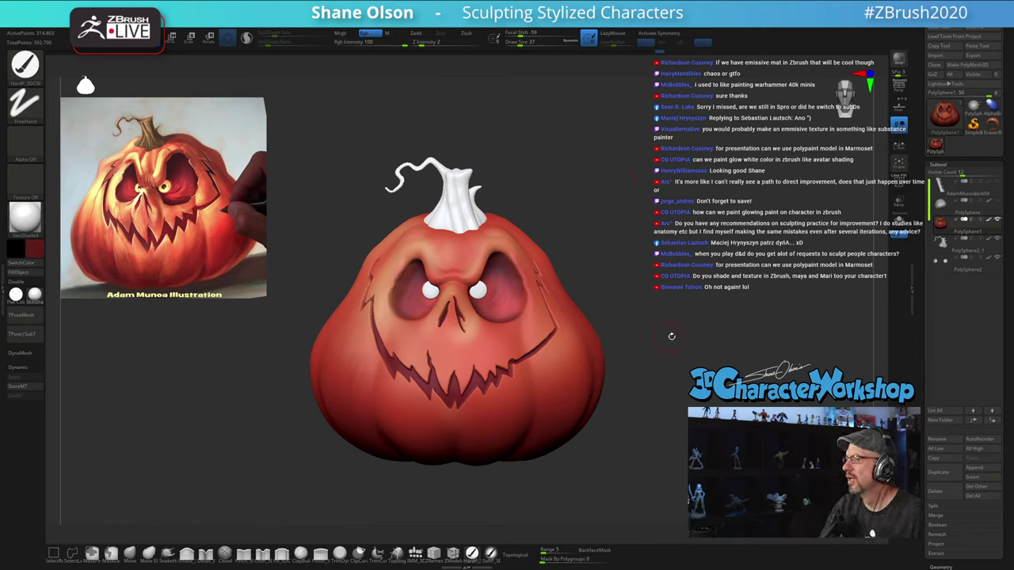
drag(663, 315, 657, 308)
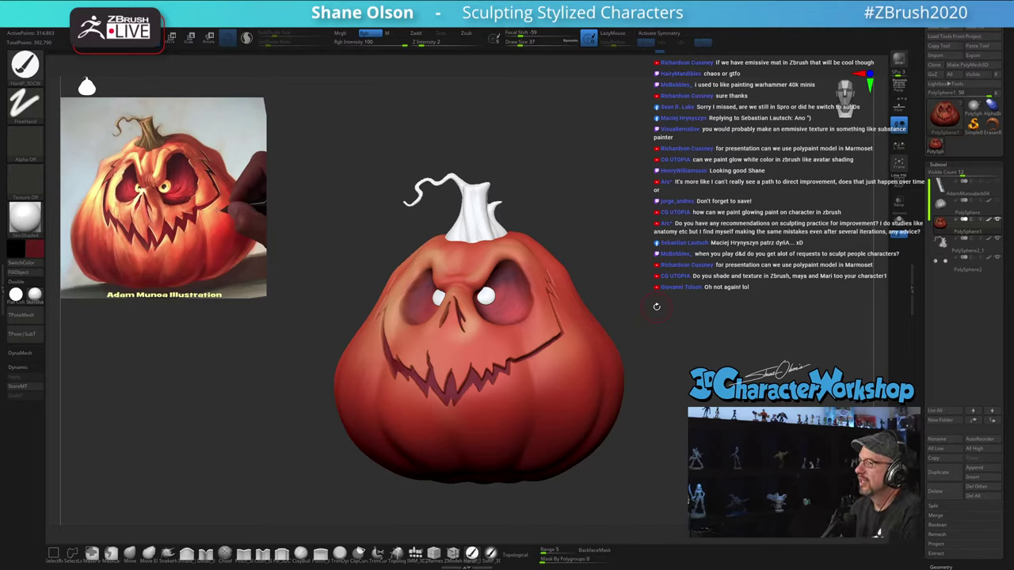
alt+drag(644, 313, 623, 295)
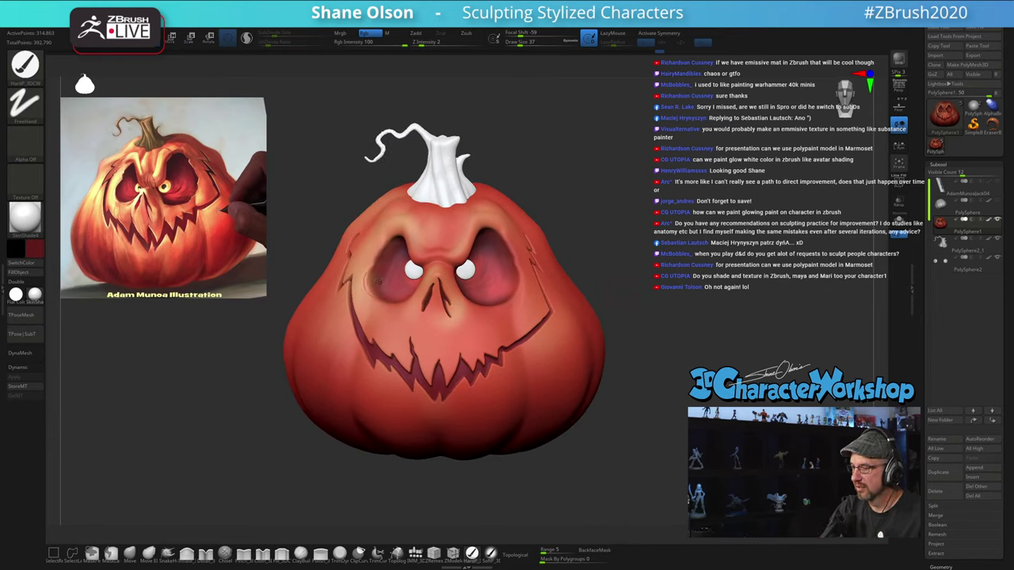
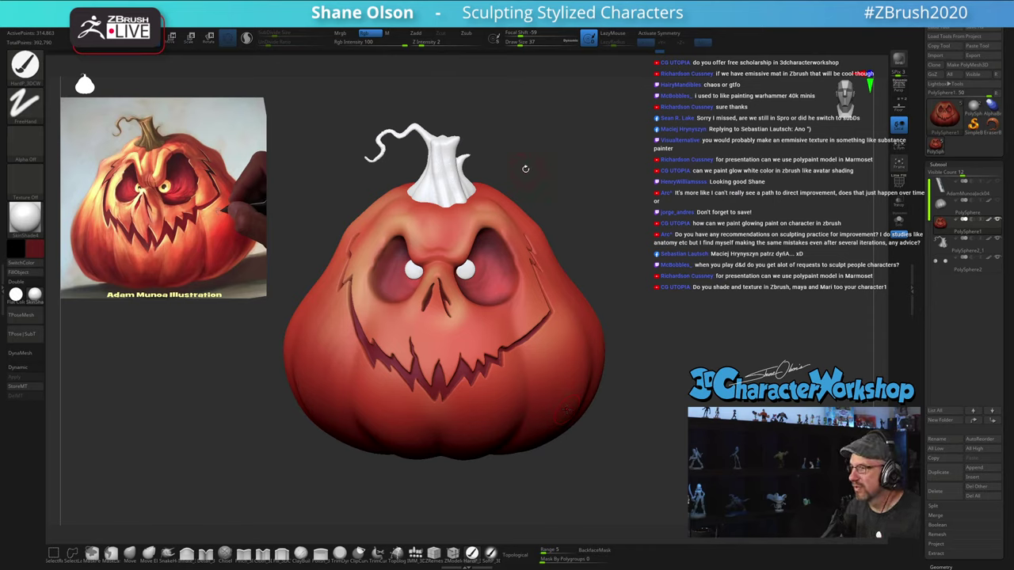
mouse_move(664, 174)
mouse_down()
mouse_move(647, 180)
mouse_move(661, 183)
mouse_up()
Step: Enlarge the paint brush and make the white stem the active subtool
key(s)
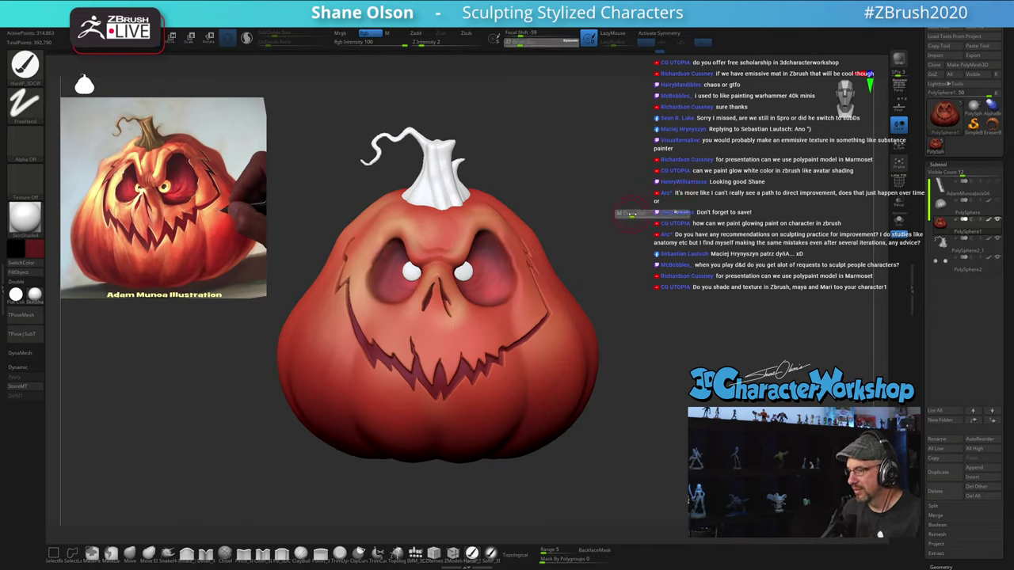
drag(630, 213, 635, 214)
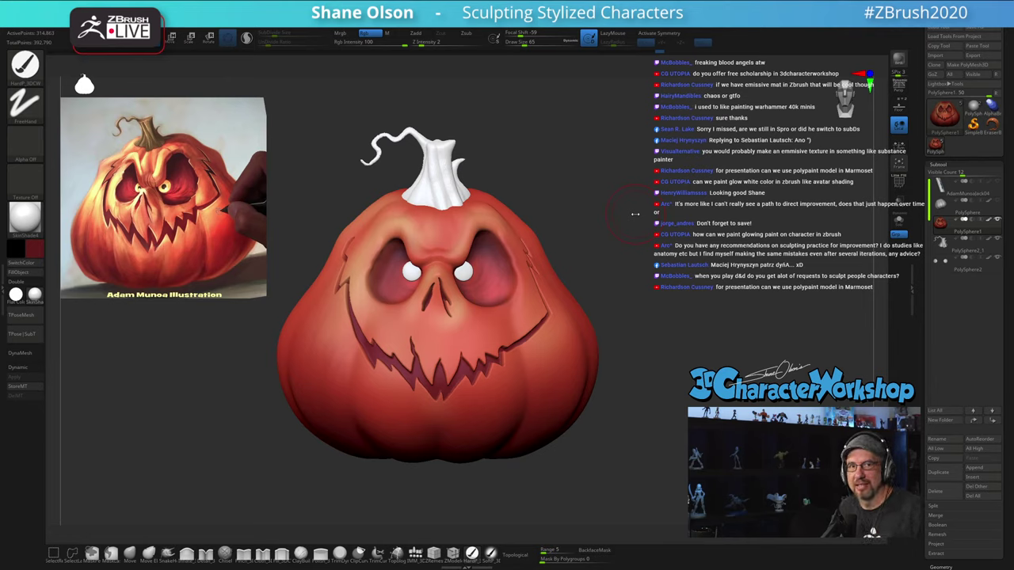
key(s)
drag(633, 217, 635, 219)
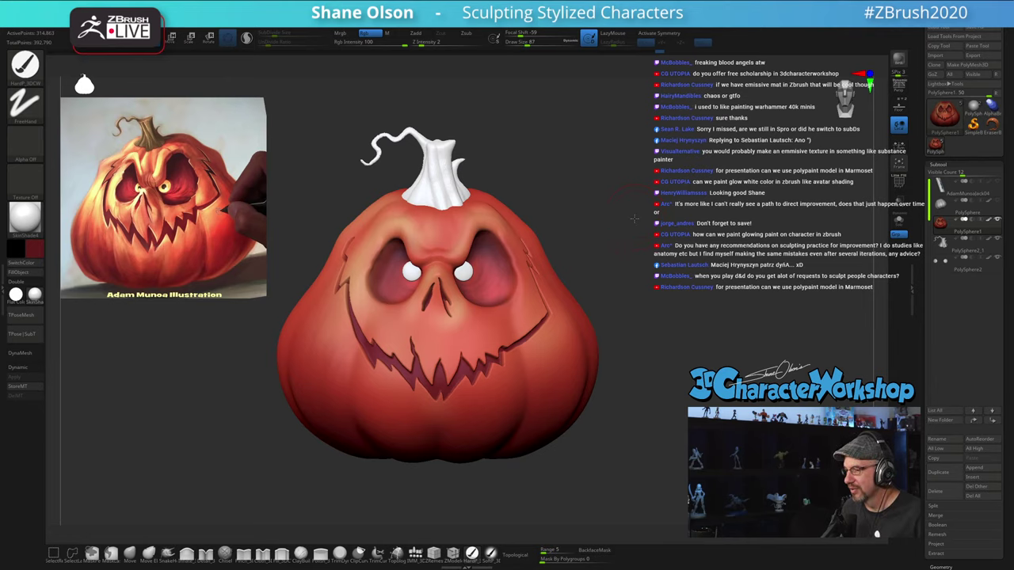
ctrl+right_drag(635, 219, 639, 230)
alt+right_drag(393, 163, 437, 245)
alt+click(472, 240)
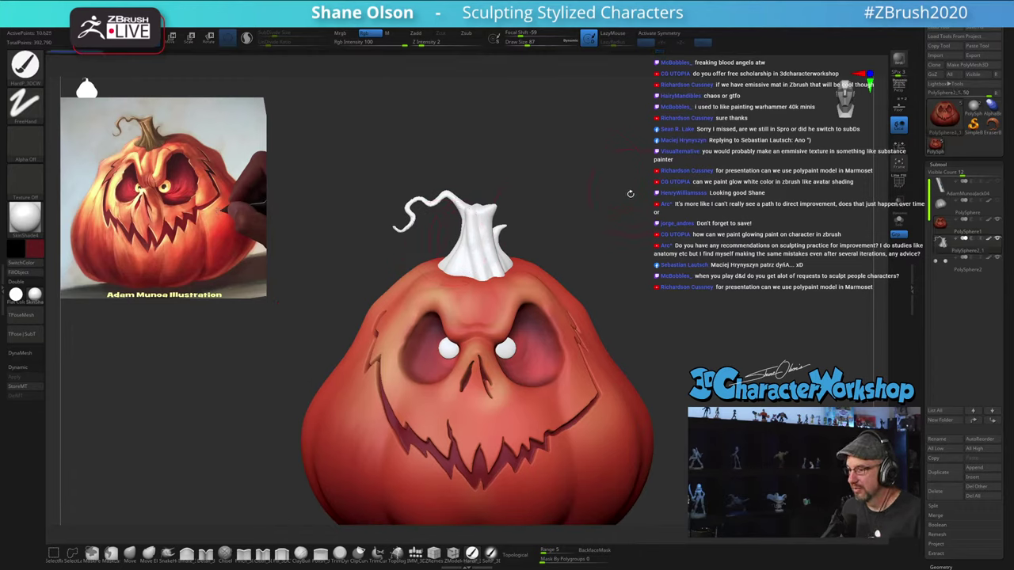
Step: Sample a dark brown from the stem in the reference illustration and fill the whole stem with it
drag(630, 191, 626, 197)
key(z)
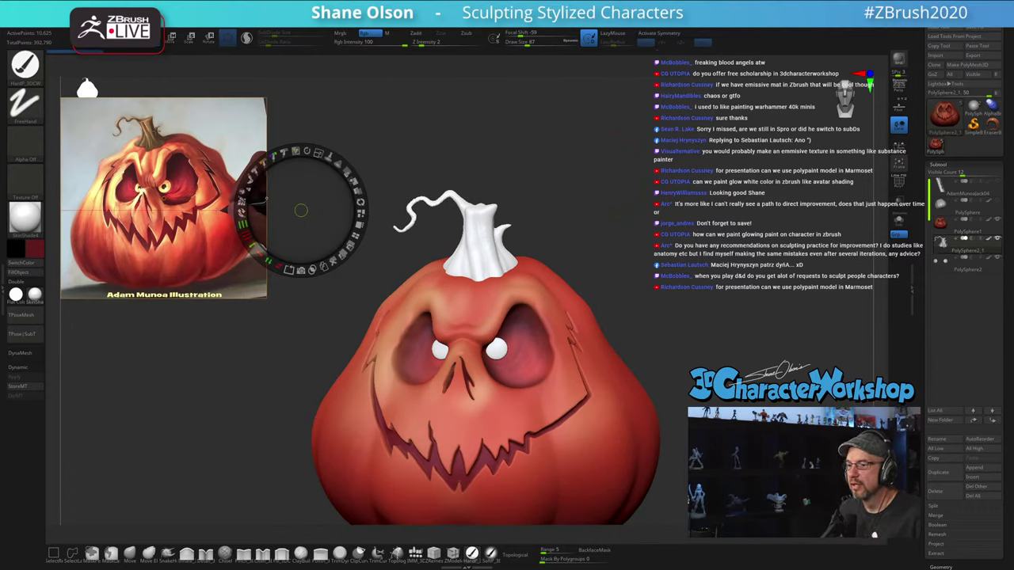
key(c)
key(z)
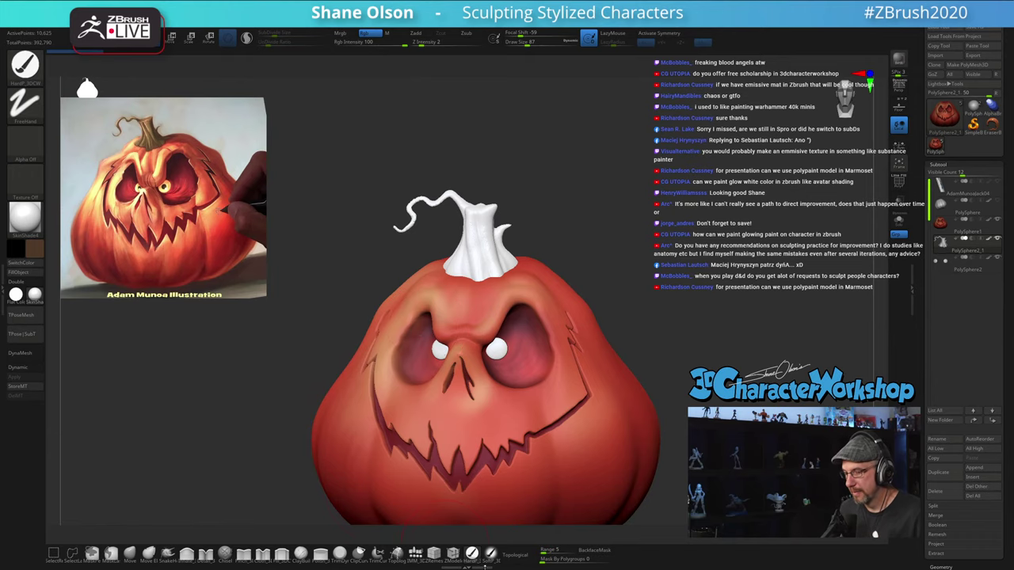
click(20, 272)
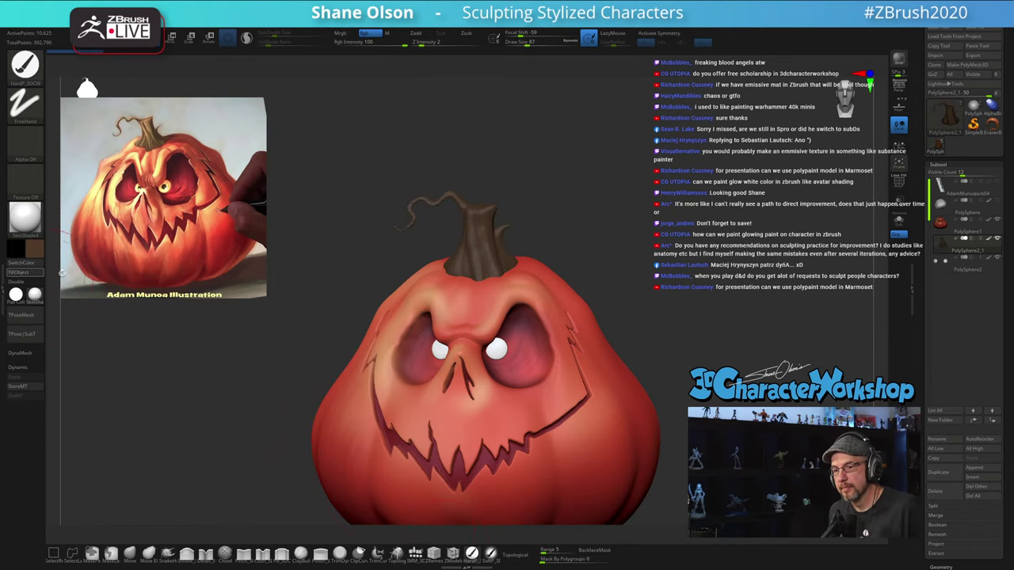
Step: Set up the soft paint brush for the stem at draw size 54 with a light tan sampled from the reference
mouse_move(662, 269)
mouse_down()
mouse_move(669, 230)
mouse_move(672, 274)
mouse_up()
key(s)
drag(638, 233, 592, 198)
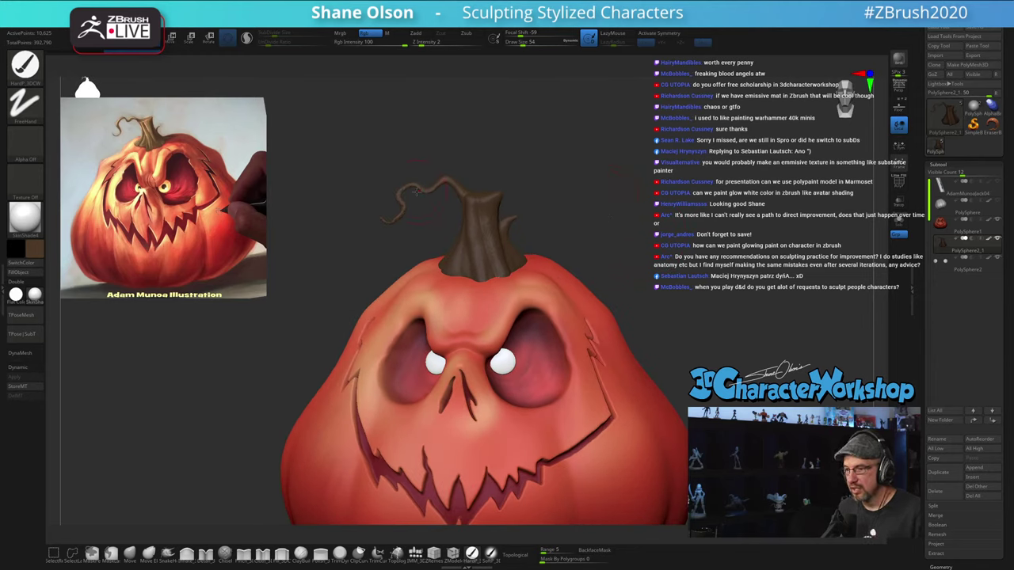
key(z)
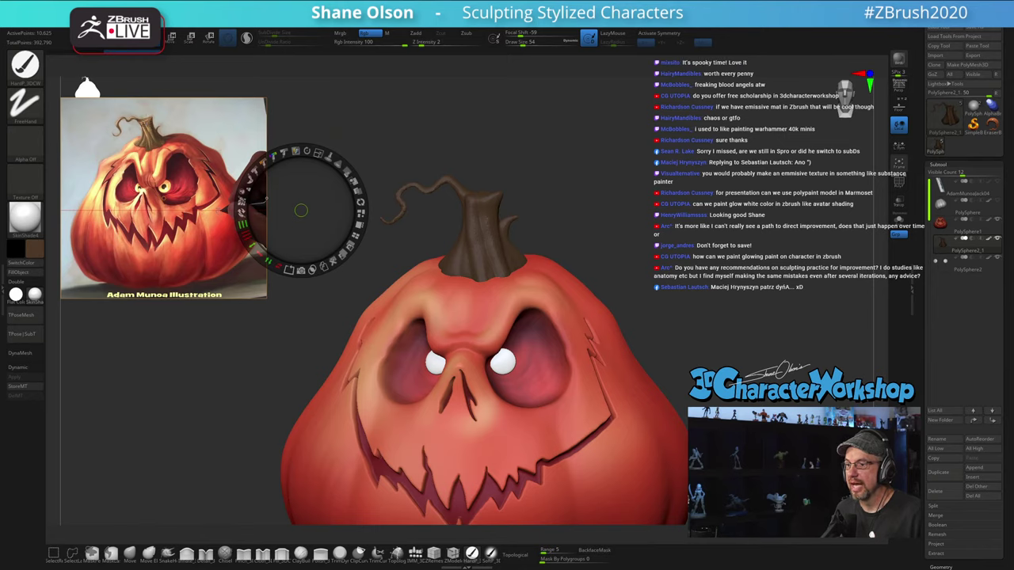
key(c)
key(z)
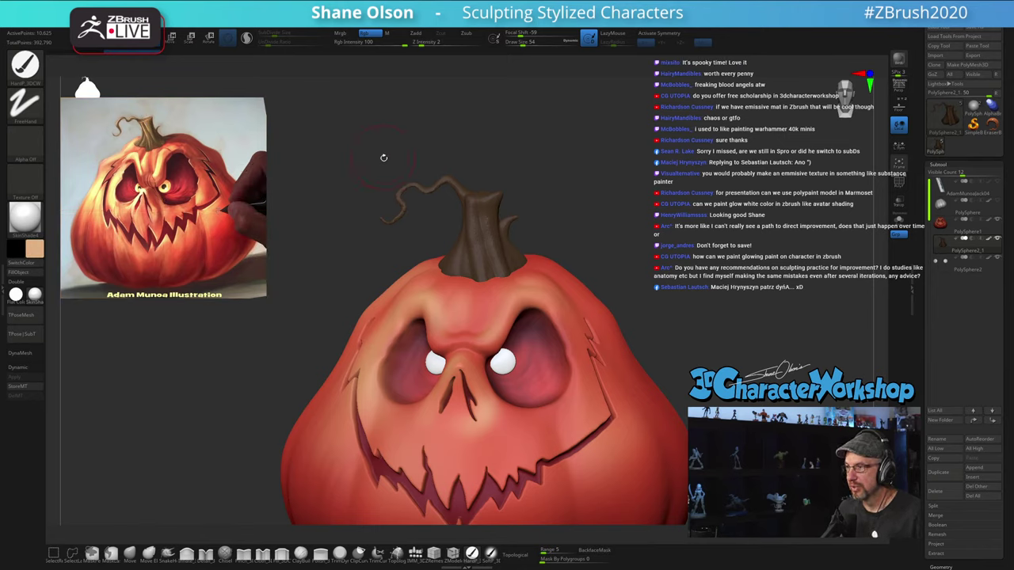
alt+drag(384, 158, 373, 150)
mouse_move(647, 179)
alt+mouse_down()
mouse_move(627, 168)
mouse_move(638, 260)
mouse_move(655, 193)
alt+mouse_up()
click(491, 554)
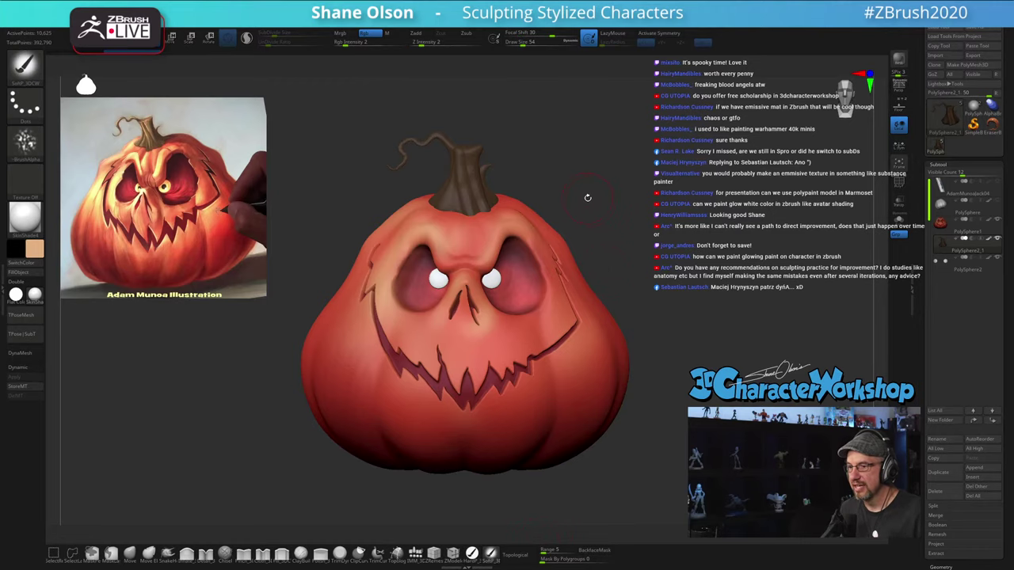
mouse_move(588, 198)
alt+mouse_down()
mouse_move(608, 171)
mouse_move(607, 212)
alt+mouse_up()
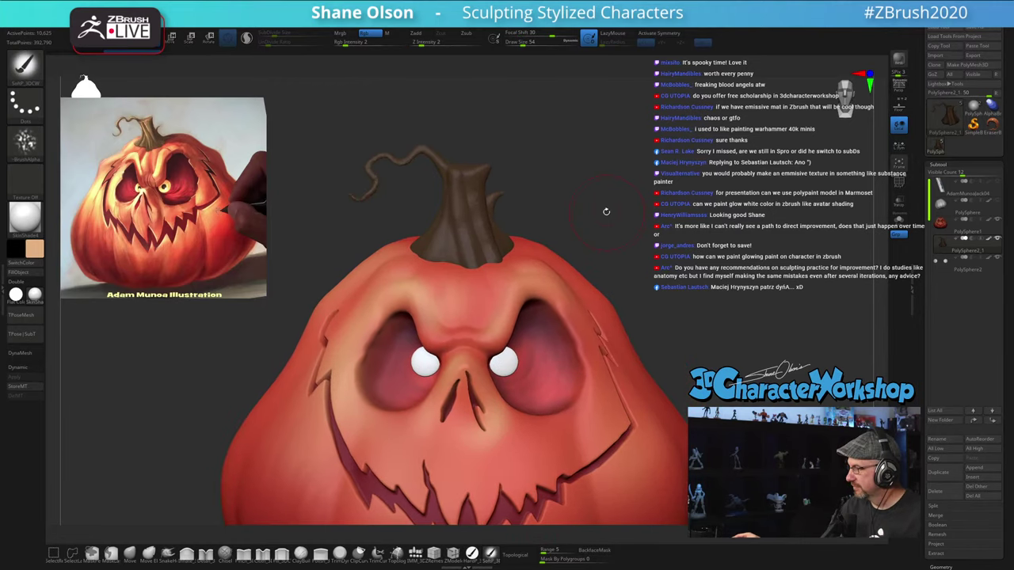
Step: Reduce the soft paint brush to draw size 31 and brush light tan highlights onto the upper stem
drag(536, 204, 526, 211)
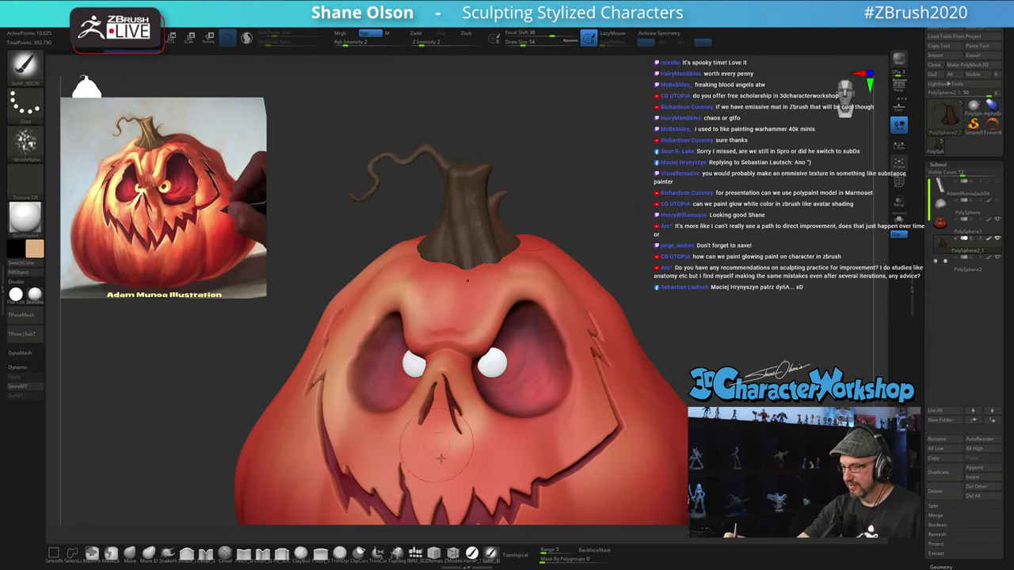
mouse_move(553, 167)
mouse_down()
mouse_move(556, 178)
mouse_move(498, 190)
mouse_move(519, 175)
mouse_move(585, 185)
mouse_up()
key(s)
key(s)
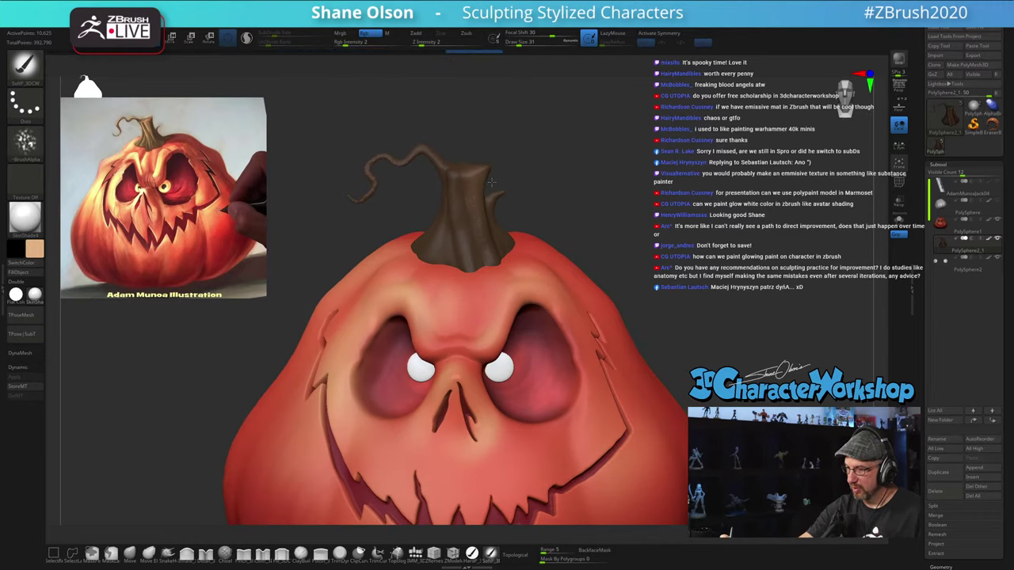
key(s)
drag(456, 204, 465, 230)
key(ctrl+z)
key(s)
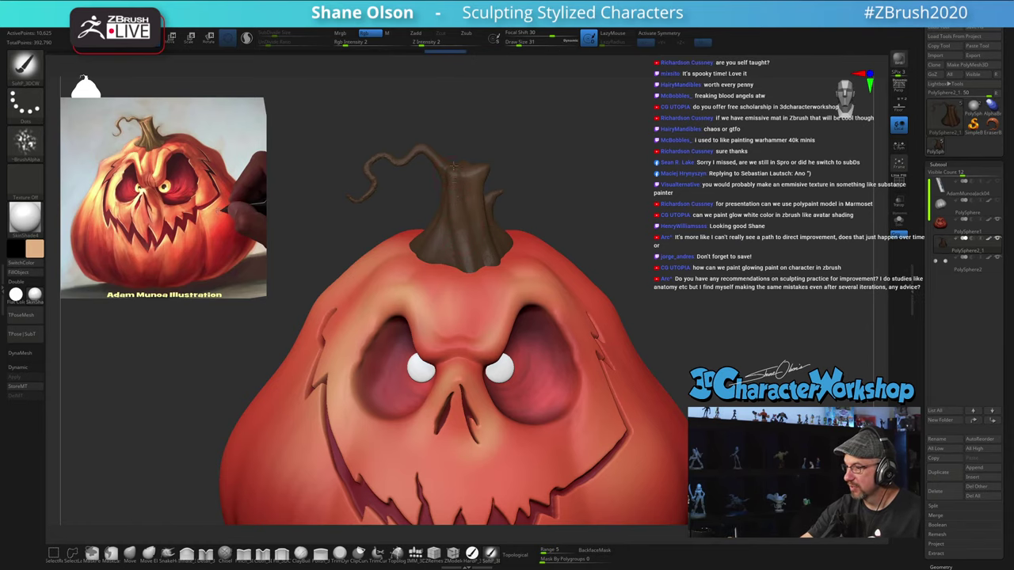
drag(453, 158, 457, 169)
mouse_move(507, 210)
mouse_down()
mouse_move(555, 212)
mouse_move(471, 216)
mouse_move(436, 249)
mouse_up()
Step: Paint light tan highlights along the stem's ridges and flared base at draw size 25
key(s)
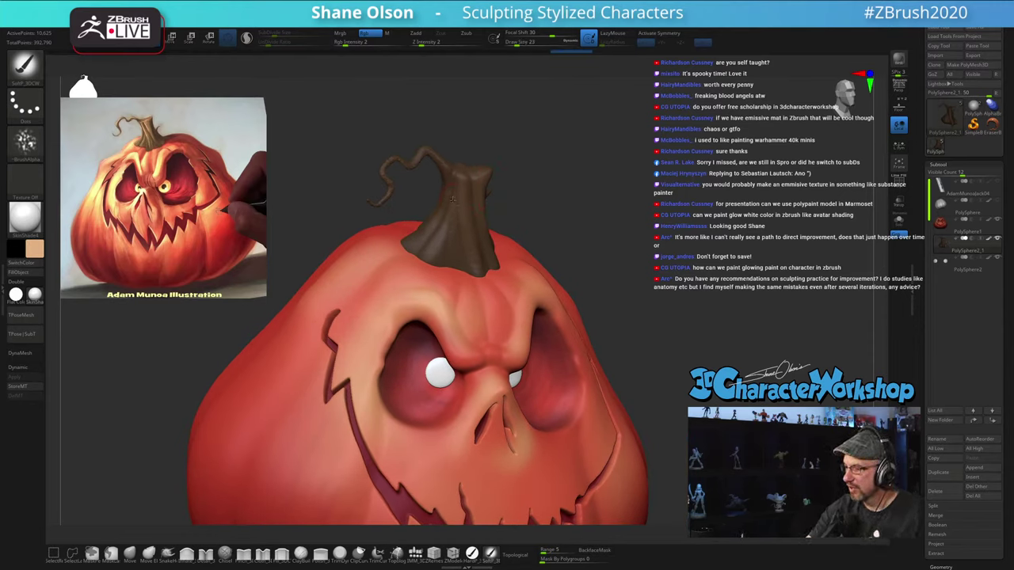
key(s)
click(418, 238)
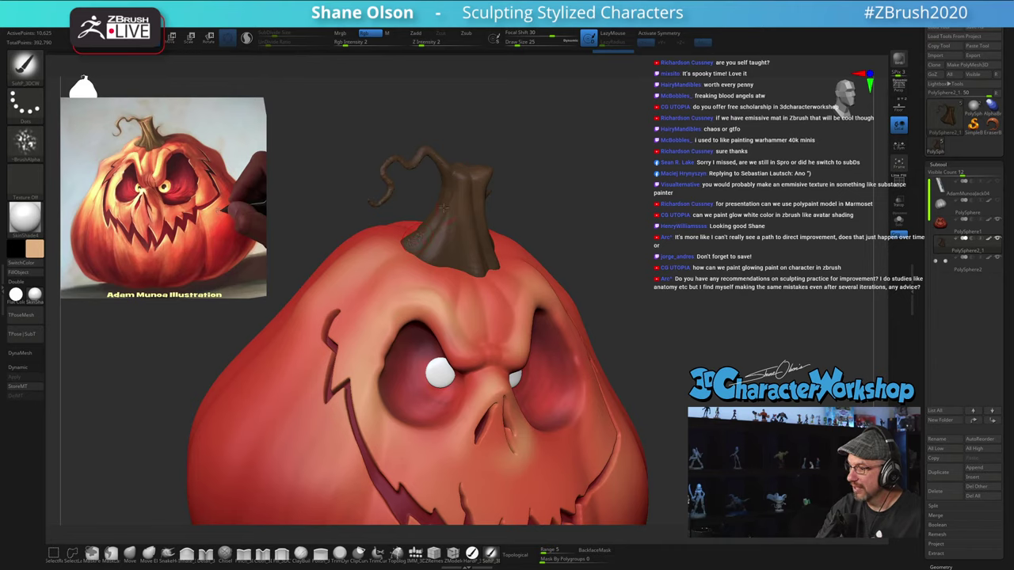
right_drag(481, 212, 452, 218)
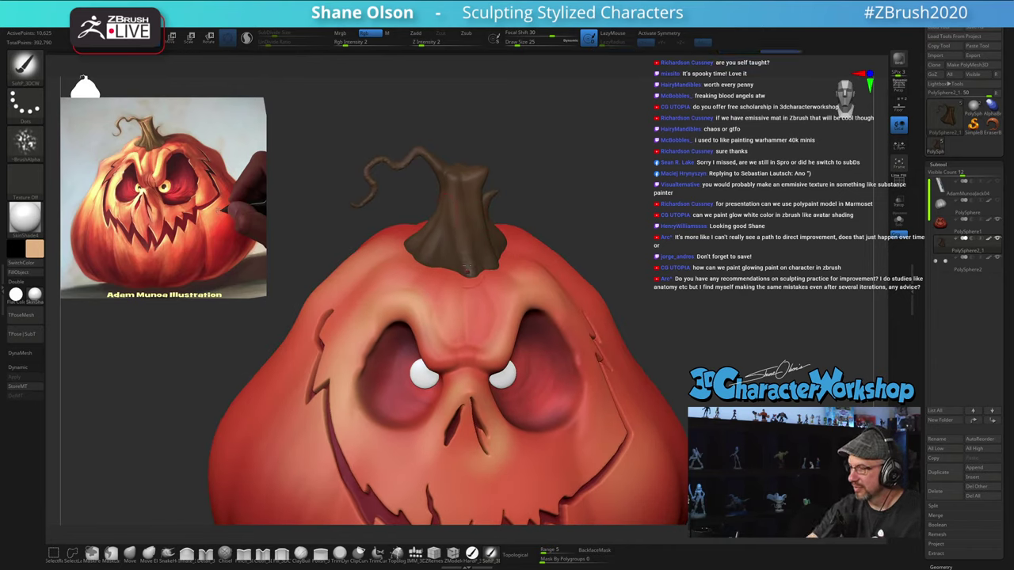
right_drag(470, 279, 448, 274)
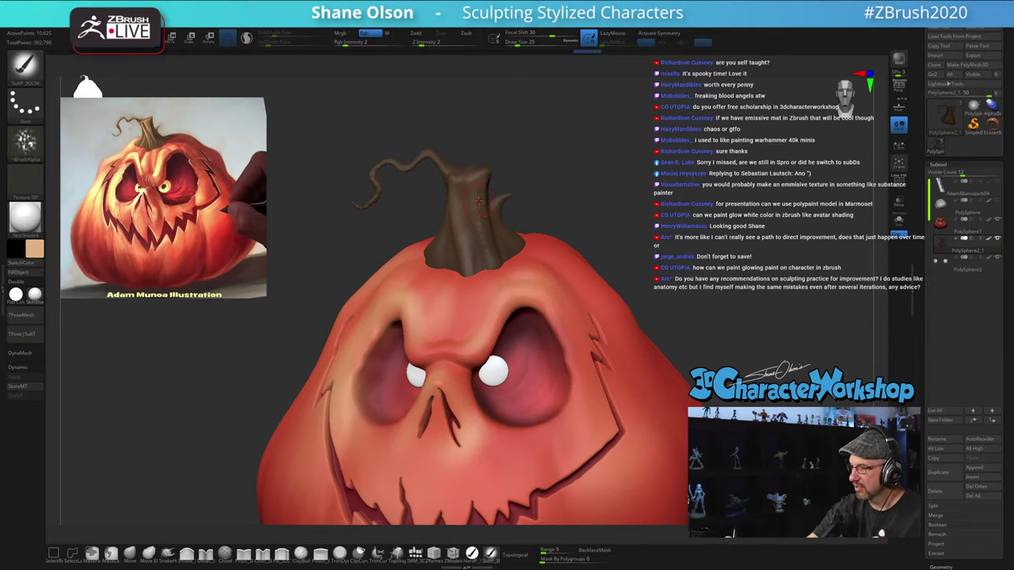
Step: Broaden the tan highlights on the stem's trunk and curled tendril at draw size 35
key(s)
click(478, 202)
mouse_move(480, 203)
mouse_down()
mouse_move(484, 225)
mouse_move(492, 222)
mouse_up()
right_drag(493, 229, 449, 235)
mouse_move(502, 226)
mouse_down()
mouse_move(518, 244)
mouse_move(513, 205)
mouse_up()
right_drag(519, 190, 541, 187)
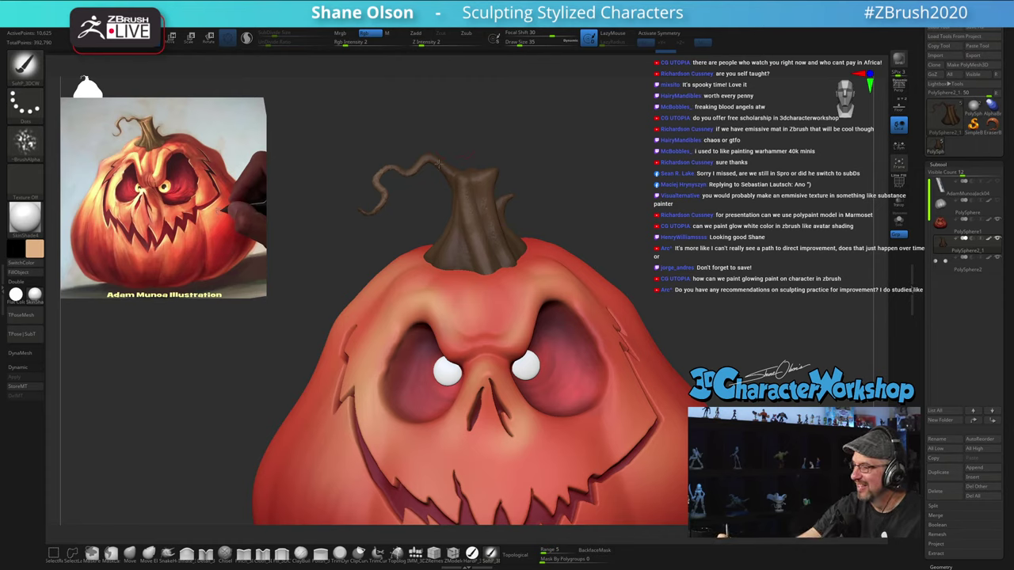
drag(525, 158, 528, 157)
Step: Add tan highlights down the stem's front and side ridges at draw size 27
key(s)
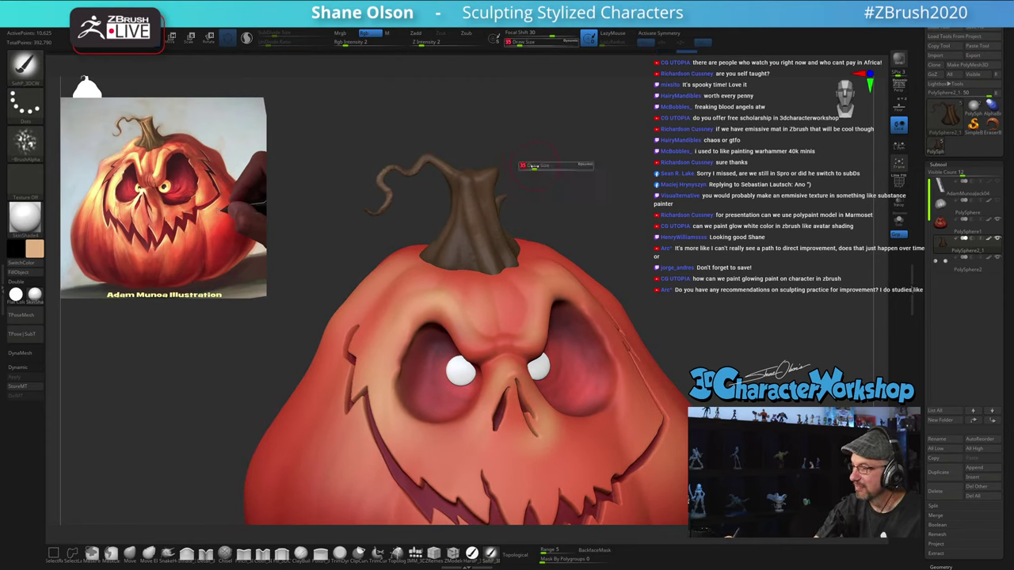
click(533, 165)
key(s)
click(463, 195)
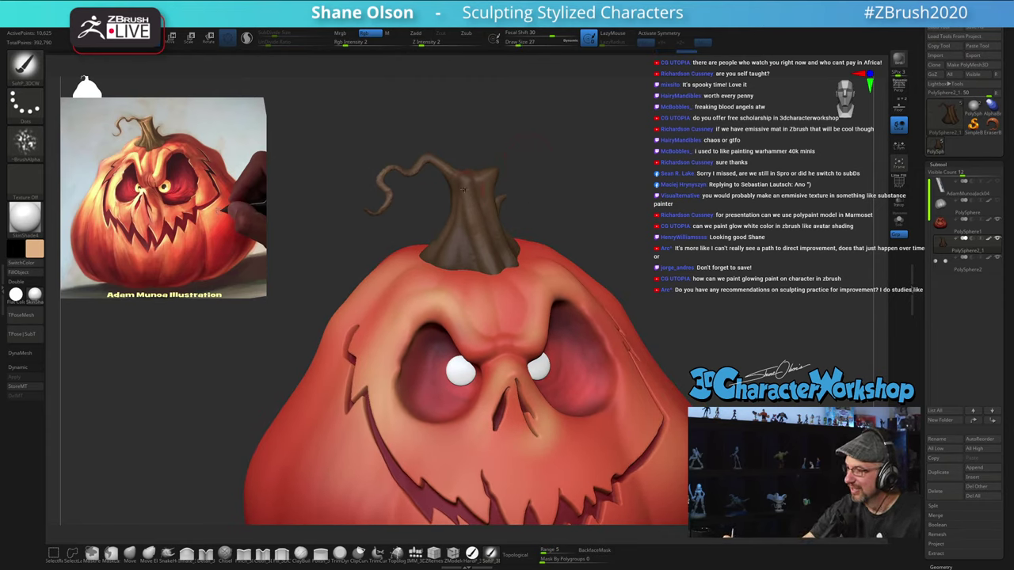
drag(477, 235, 474, 207)
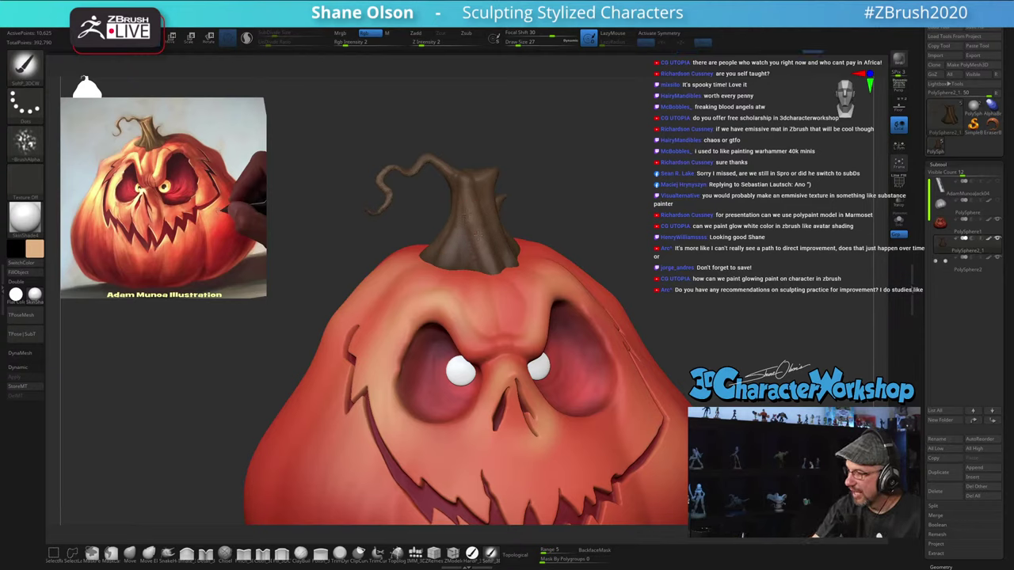
drag(479, 236, 474, 217)
right_drag(463, 226, 507, 230)
drag(444, 209, 432, 232)
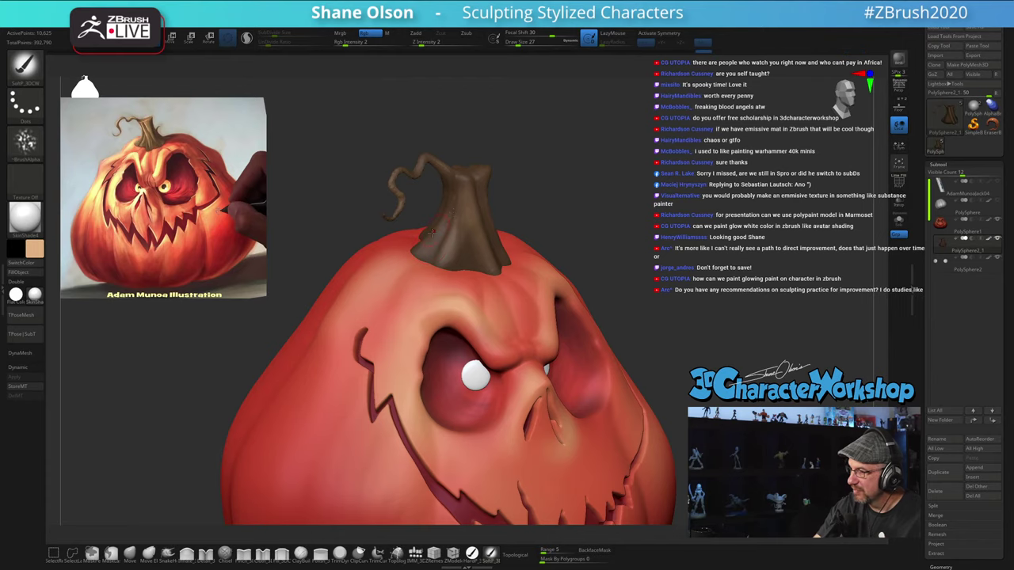
Step: Extend the tan highlights around the stem's far side, base and small side thorn
drag(610, 237, 591, 224)
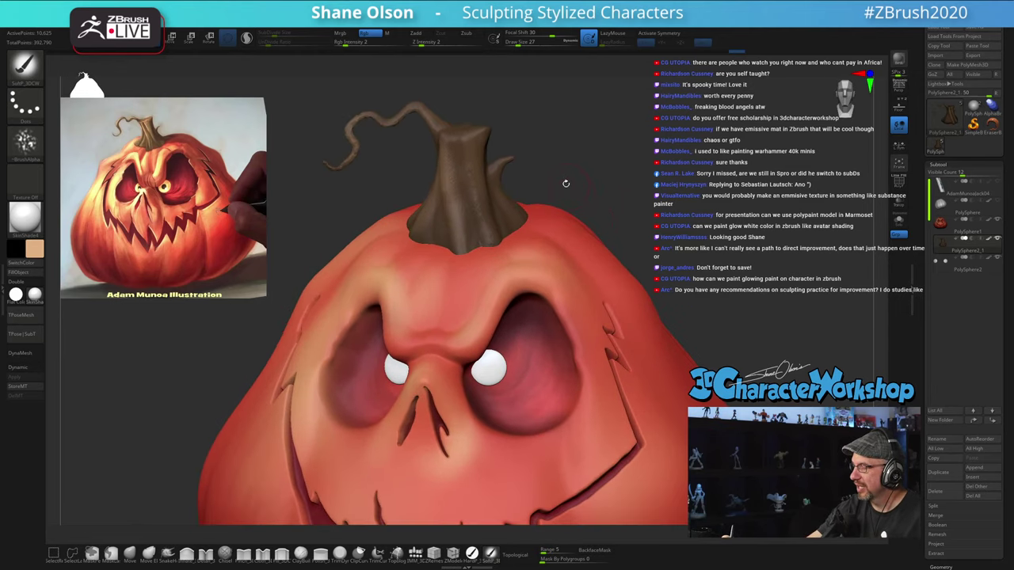
mouse_move(566, 183)
mouse_down()
mouse_move(586, 179)
mouse_move(565, 179)
mouse_up()
drag(507, 129, 502, 136)
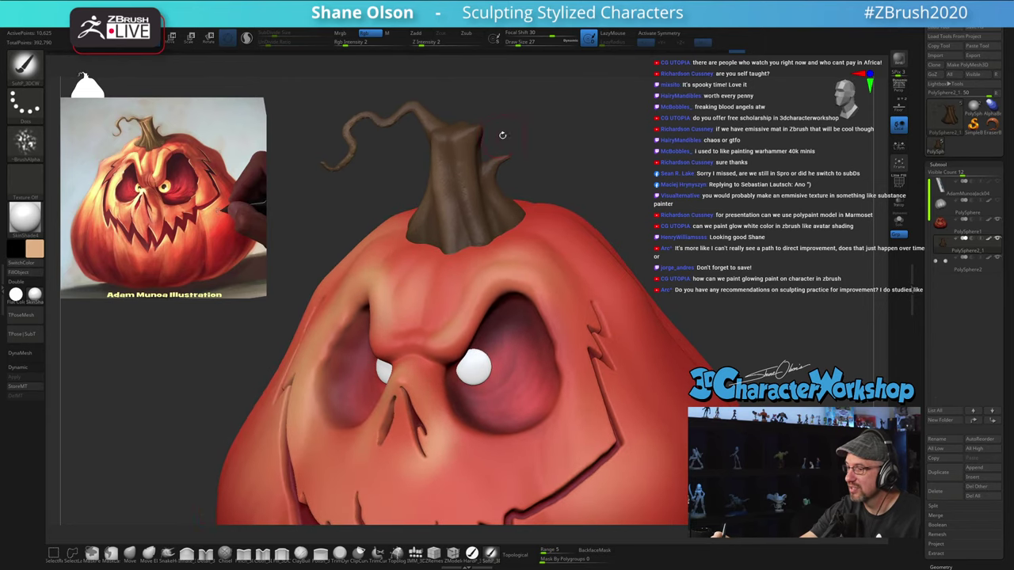
right_drag(473, 171, 471, 173)
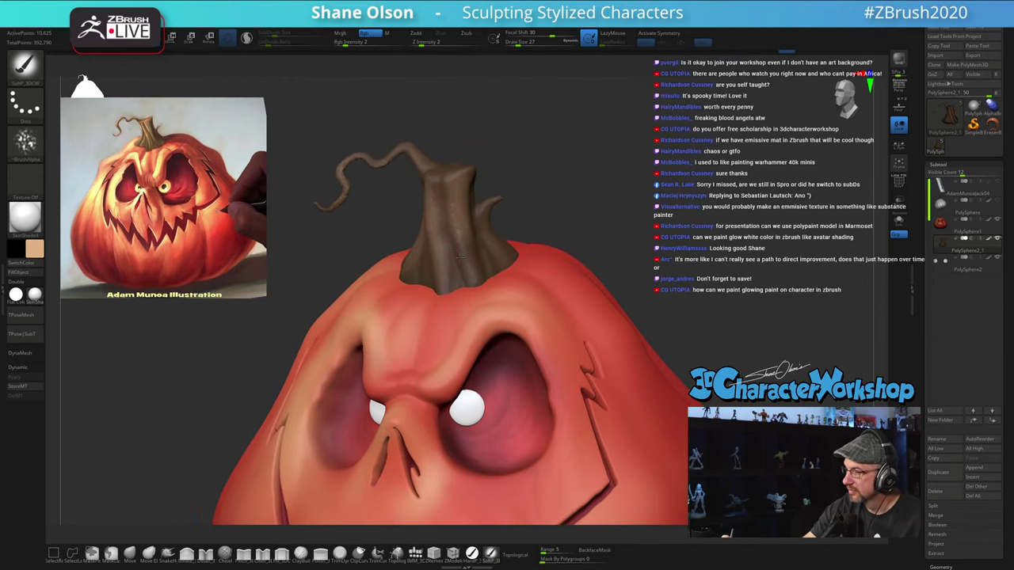
drag(533, 167, 488, 170)
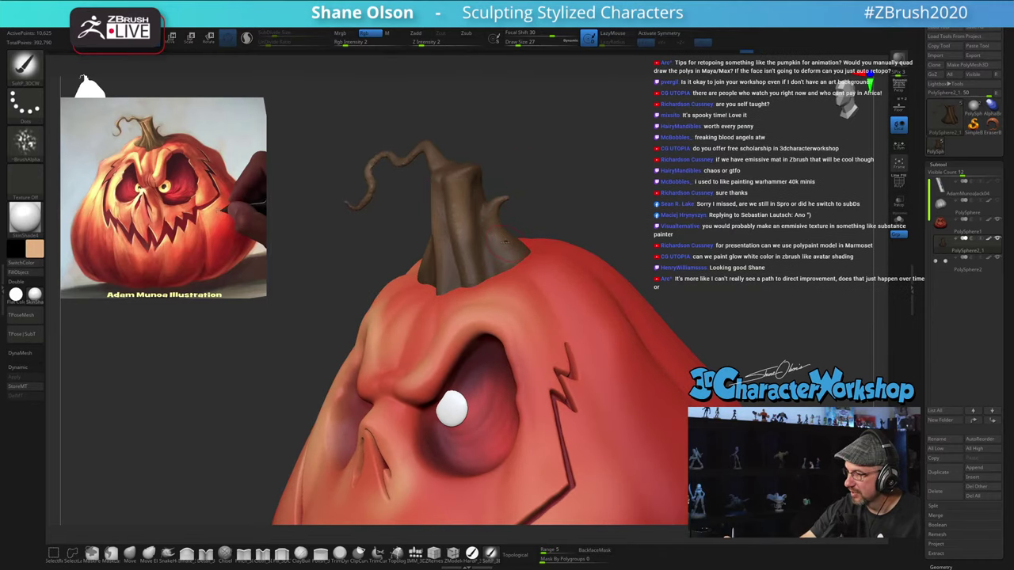
drag(593, 189, 562, 208)
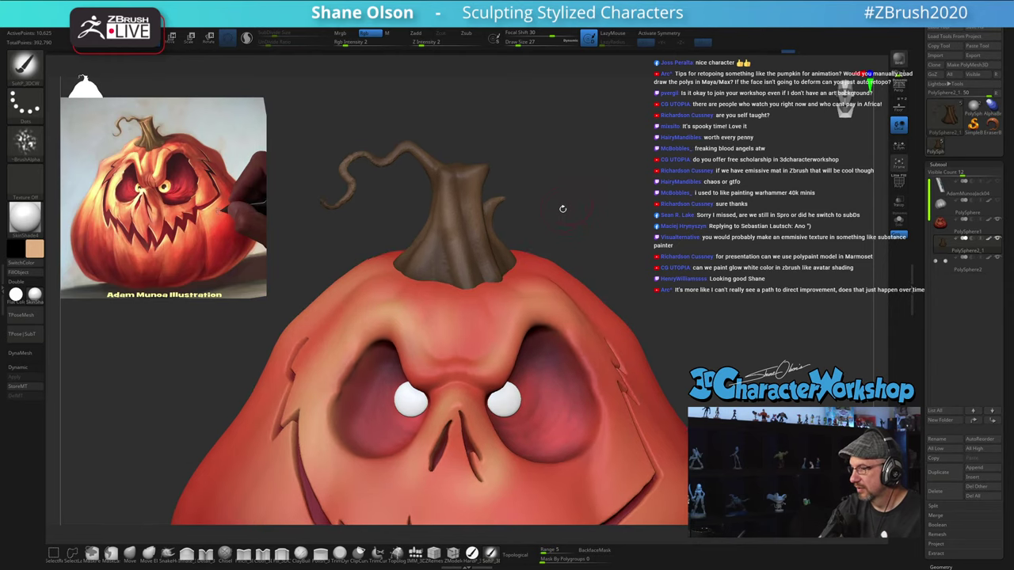
Step: Paint fine tan highlights on the raised edges near the stem's top at draw size 18
key(s)
drag(452, 203, 449, 203)
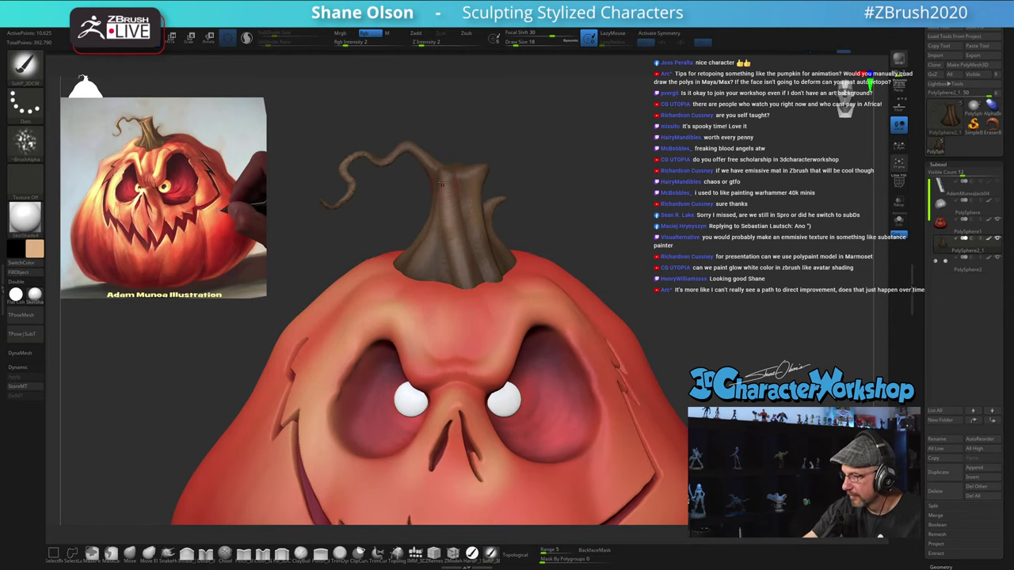
drag(534, 175, 502, 172)
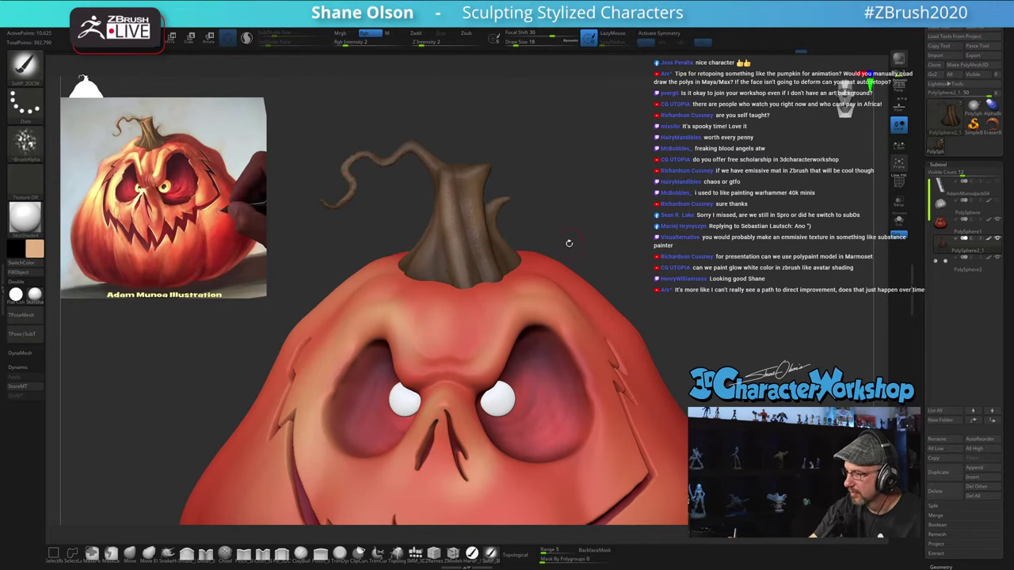
Step: Sample a pale yellow from the reference illustration as the paint color
alt+drag(568, 242, 568, 204)
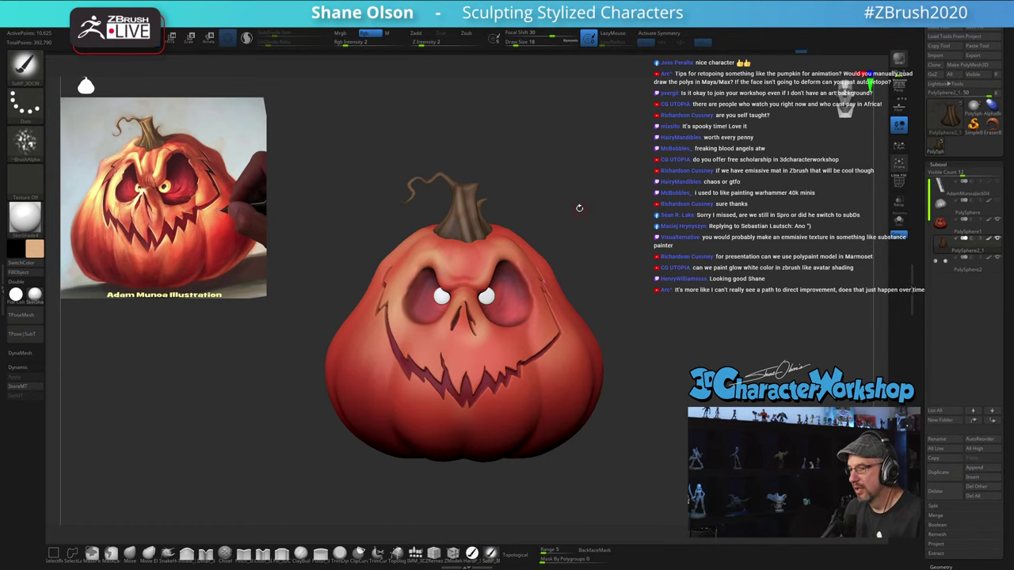
alt+drag(619, 223, 638, 211)
key(z)
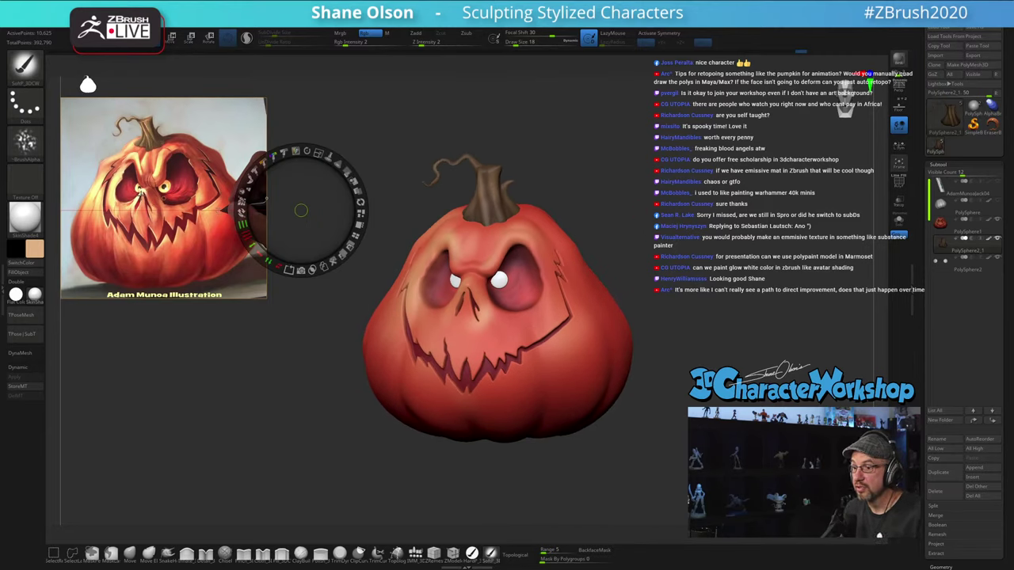
key(c)
key(z)
drag(665, 190, 689, 191)
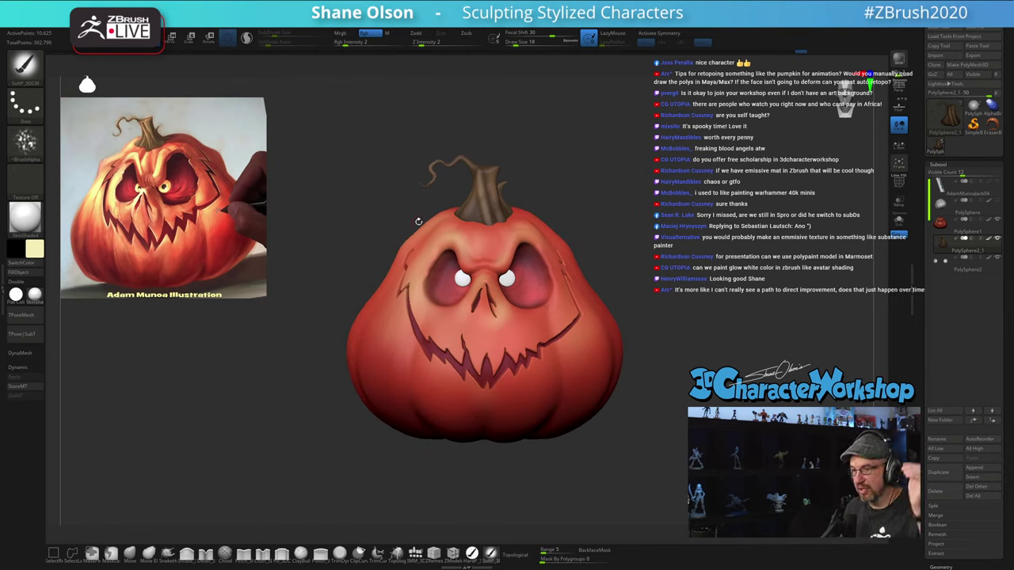
Step: Make the pumpkin body the active subtool and resize the soft paint brush to draw size 31
drag(615, 240, 596, 251)
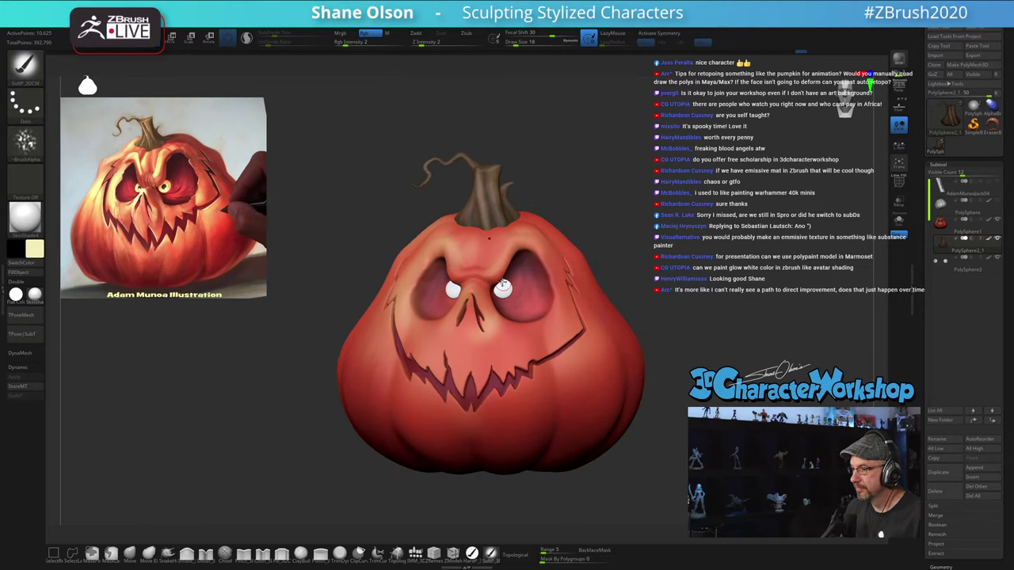
mouse_move(659, 245)
mouse_down()
mouse_move(681, 246)
mouse_move(687, 261)
mouse_move(672, 257)
mouse_move(672, 245)
mouse_move(715, 227)
mouse_move(670, 247)
mouse_move(684, 238)
mouse_move(671, 231)
mouse_move(695, 240)
mouse_up()
key(s)
click(679, 227)
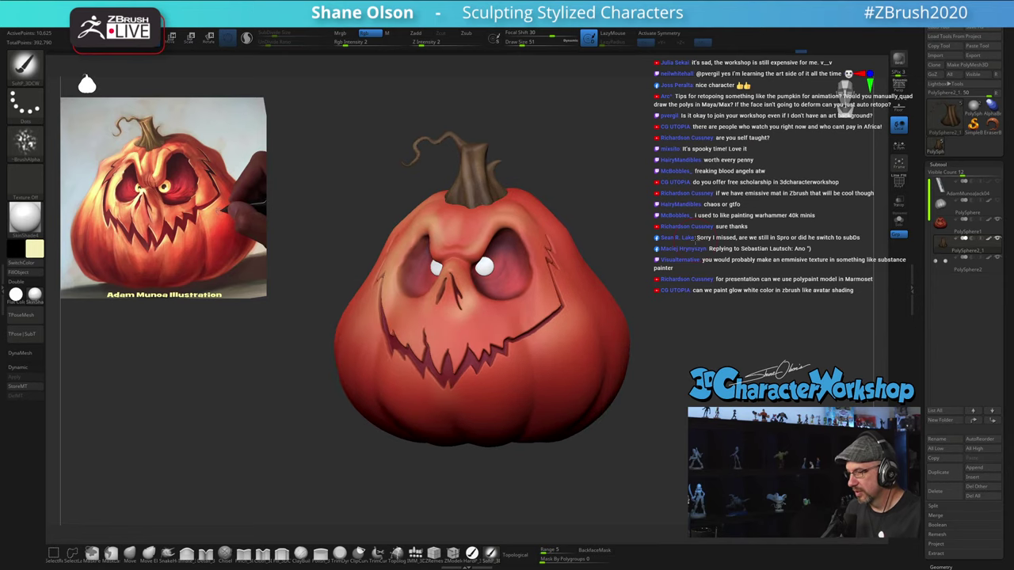
alt+drag(610, 398, 626, 420)
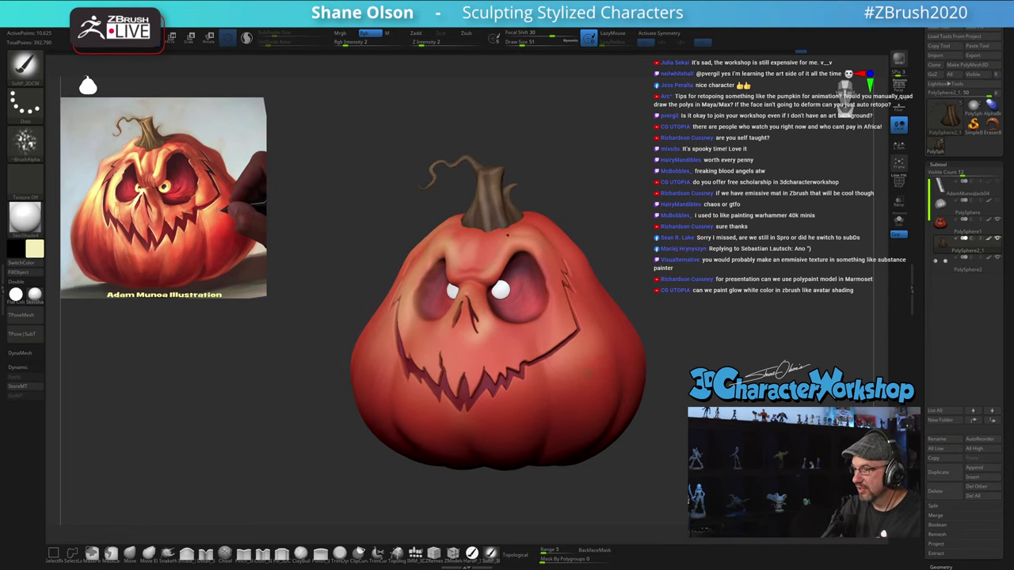
drag(475, 312, 483, 315)
mouse_move(483, 316)
right_down()
mouse_move(497, 327)
mouse_move(498, 358)
right_up()
alt+click(483, 320)
key(s)
drag(500, 343, 494, 342)
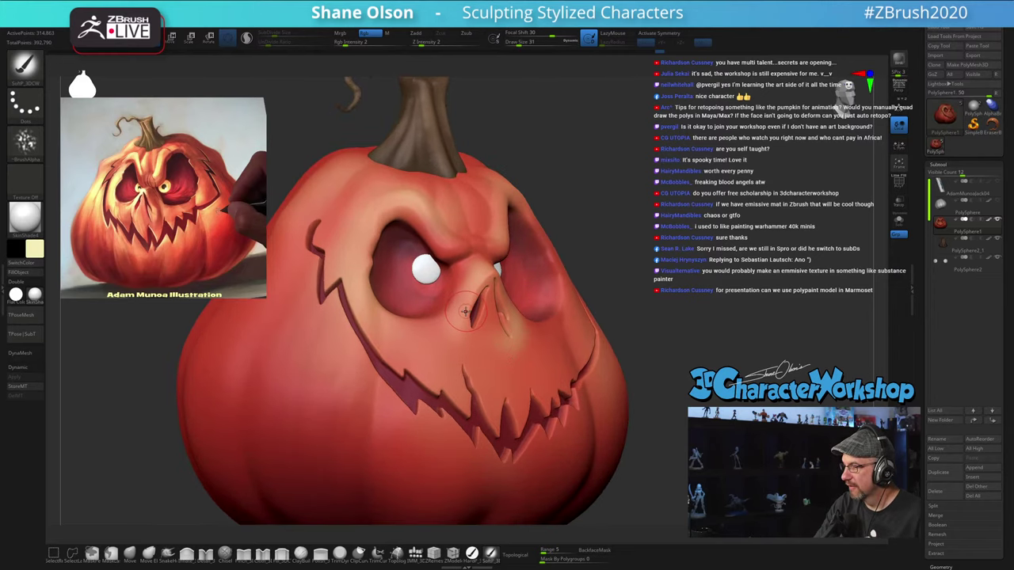
Step: Paint pale yellow highlights on the pumpkin's nose, brow ridges and face edges at draw size 23
key(s)
drag(490, 277, 488, 277)
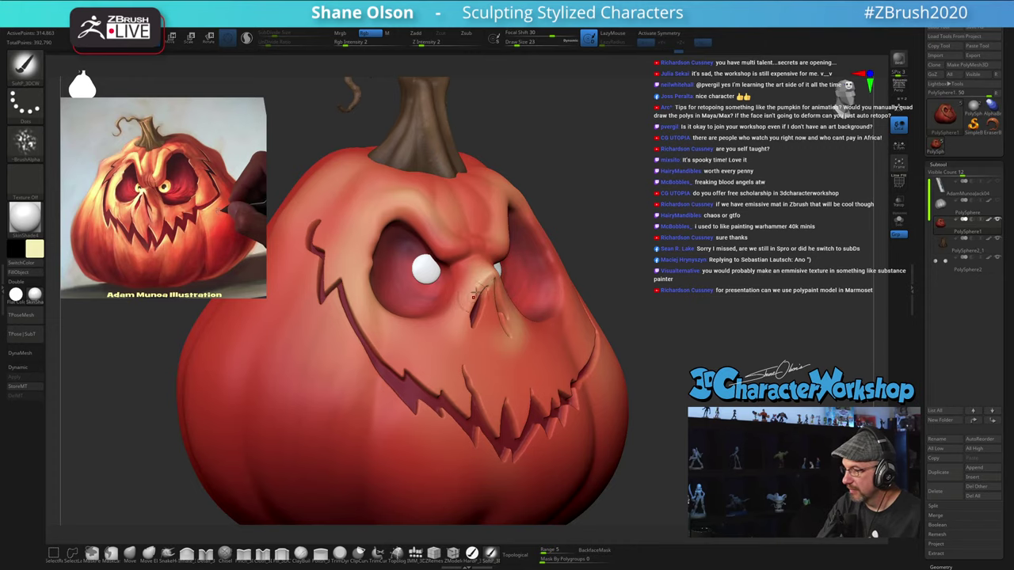
right_drag(506, 261, 443, 282)
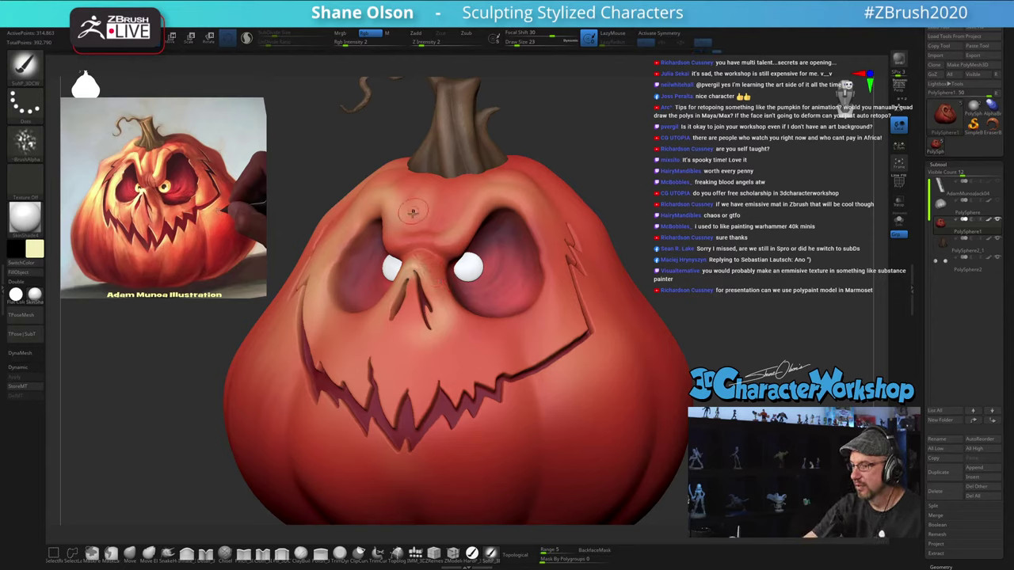
right_drag(348, 183, 393, 204)
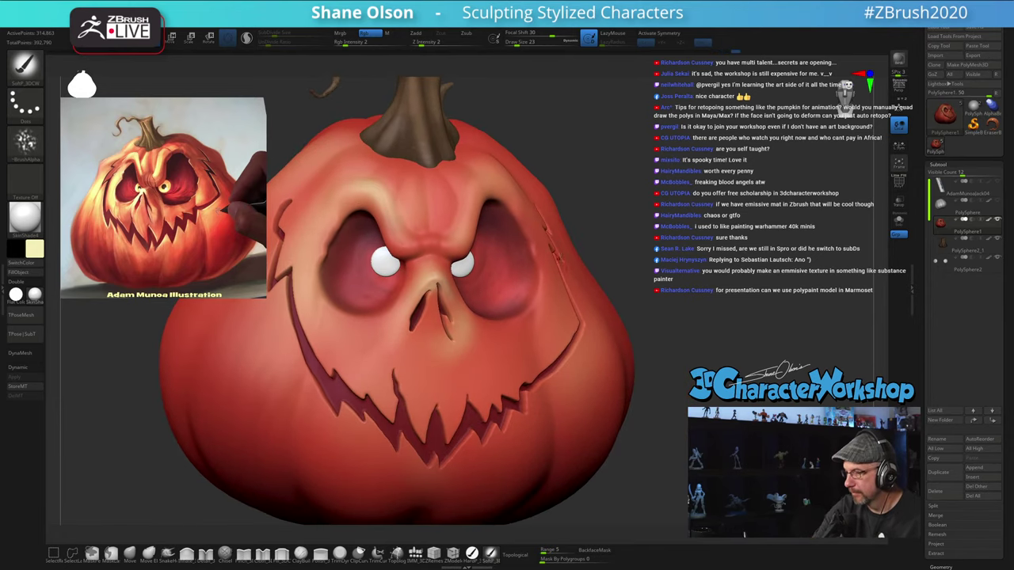
right_drag(503, 183, 457, 191)
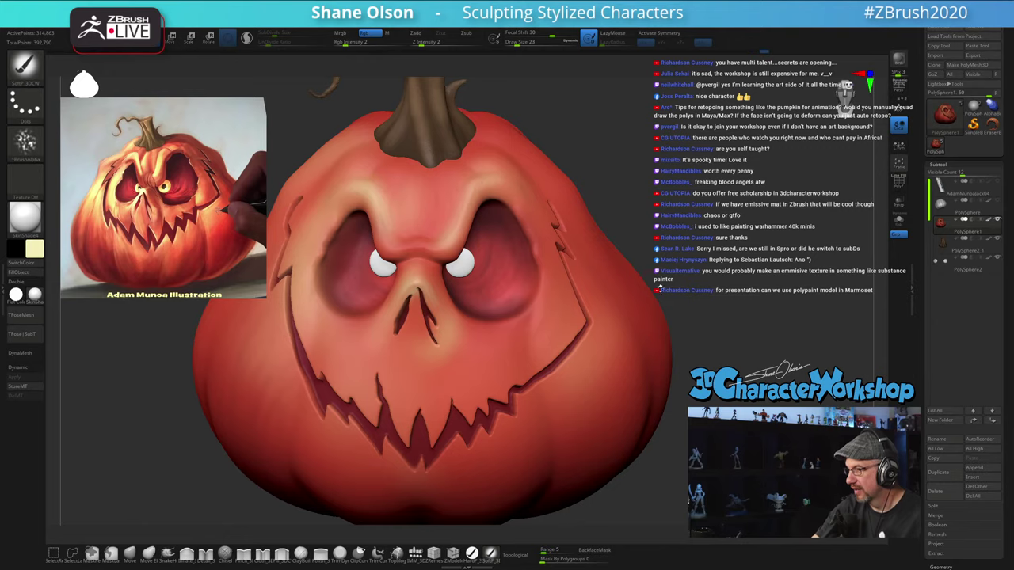
Step: Examine the whole painted pumpkin from slightly different front angles against the reference illustration
alt+drag(661, 288, 658, 237)
drag(634, 293, 669, 343)
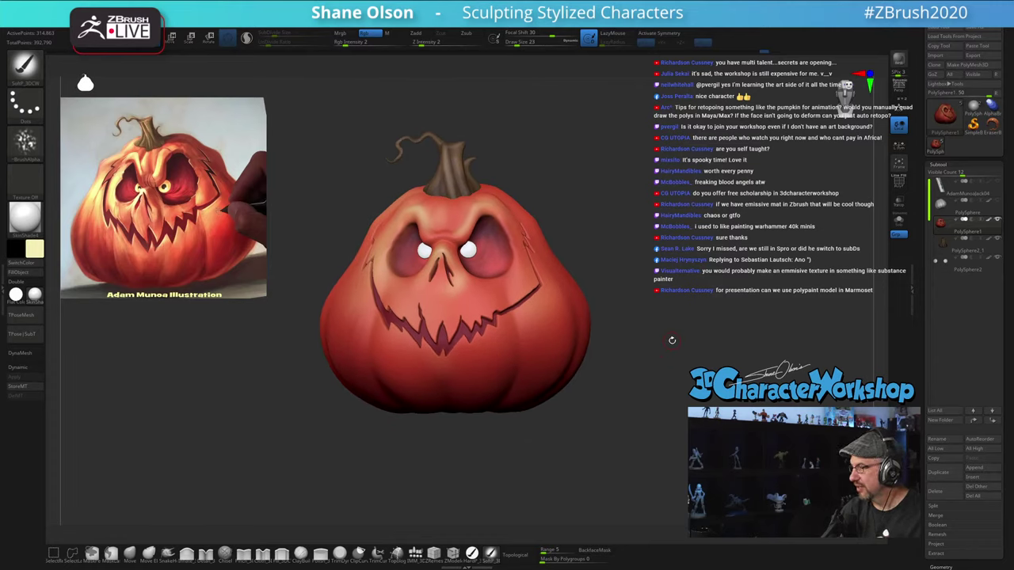
alt+drag(657, 304, 657, 320)
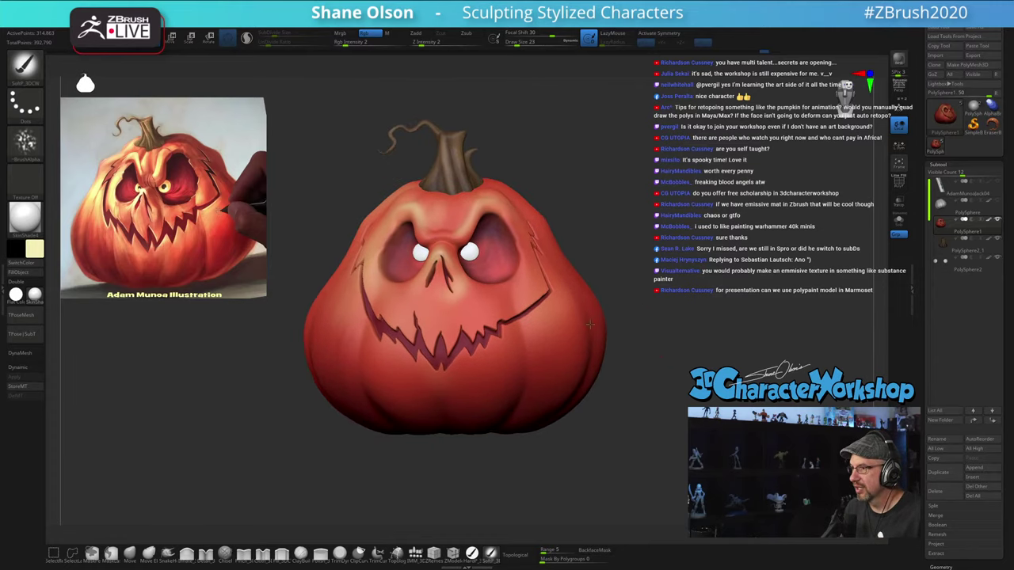
drag(640, 277, 644, 276)
mouse_move(644, 277)
alt+mouse_down()
mouse_move(664, 254)
mouse_move(699, 267)
mouse_move(657, 267)
mouse_move(670, 256)
mouse_move(664, 245)
mouse_move(657, 256)
alt+mouse_up()
key(s)
key(s)
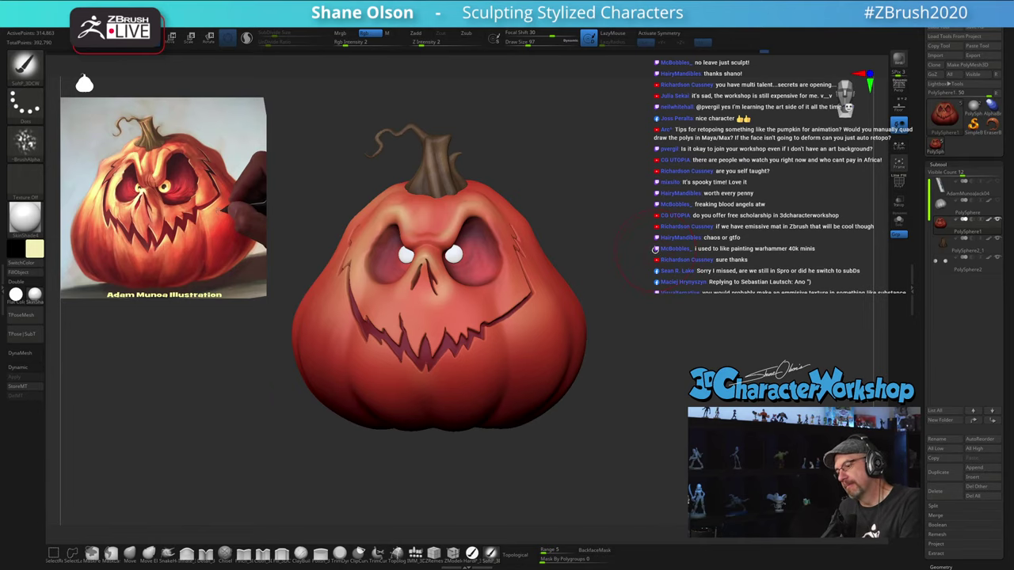
right_drag(655, 249, 654, 247)
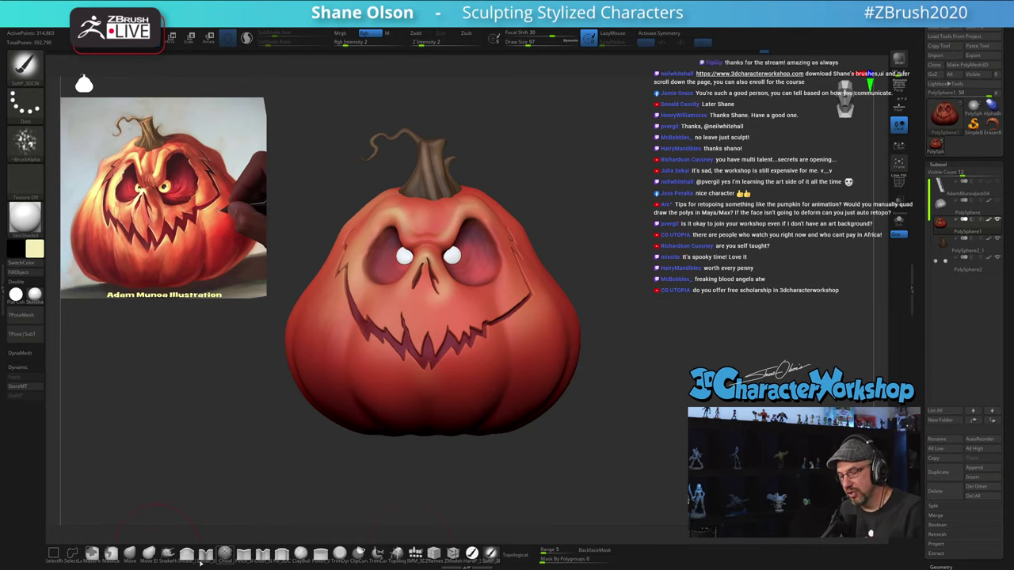
drag(766, 291, 744, 291)
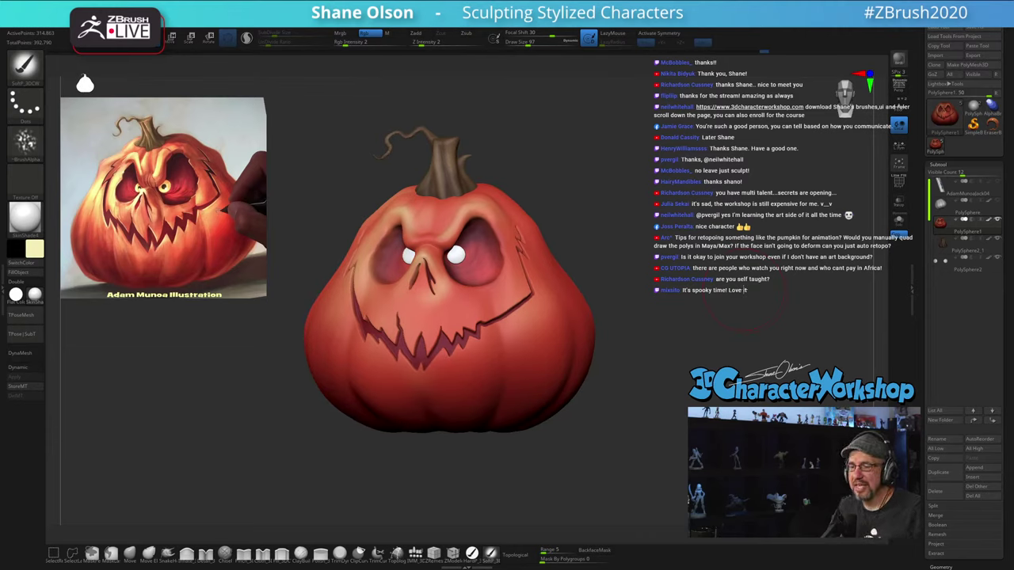